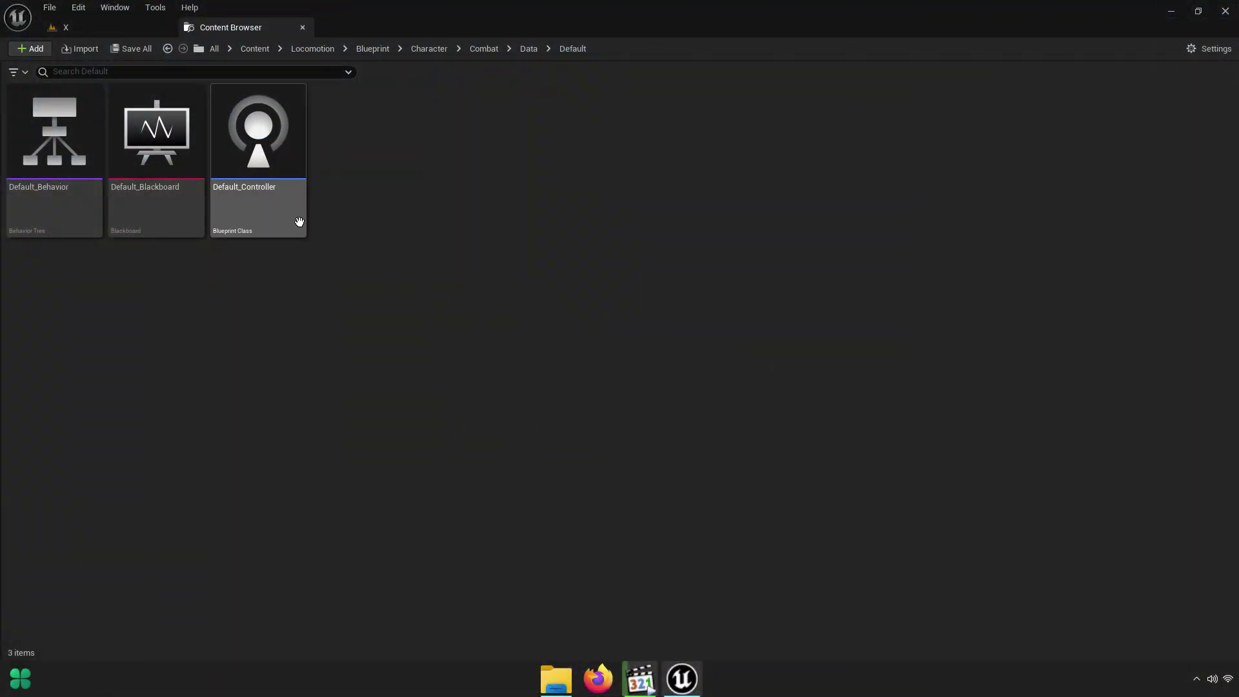
Inspect Default_Controller and the Default_Behavior tree's Roam sequence, then close the tree editor
{"action": "double_click", "coordinate": [299, 222]}
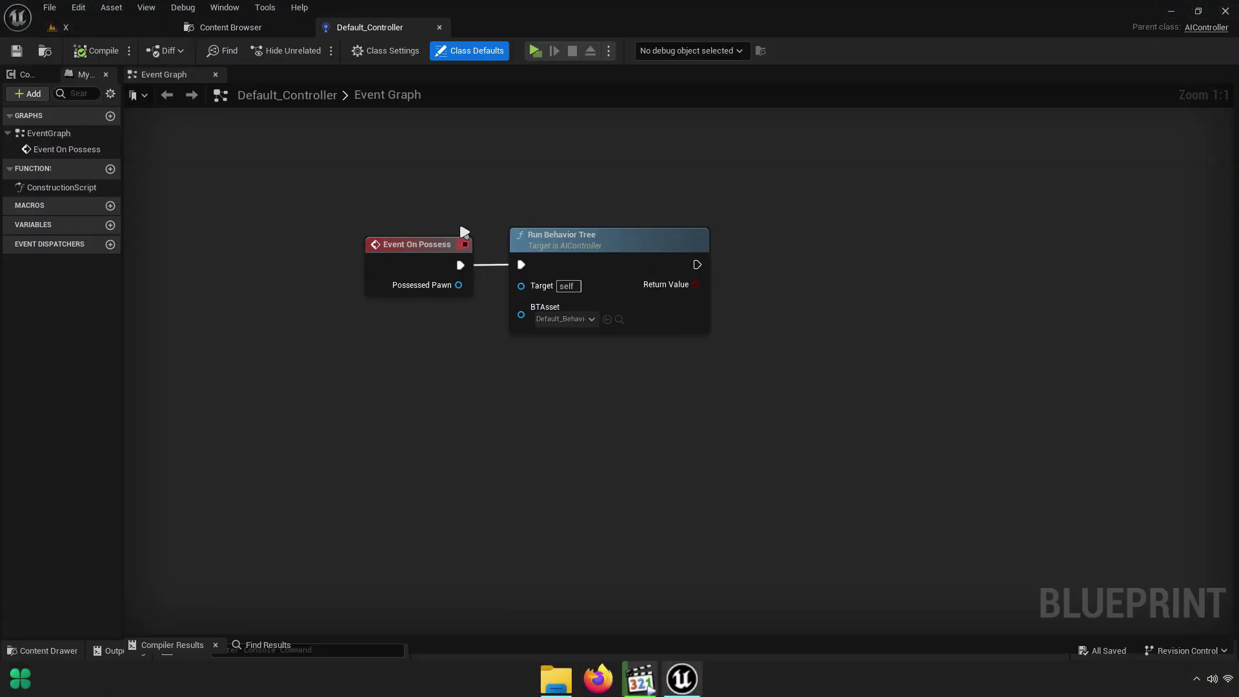
{"action": "left_click", "coordinate": [226, 31]}
{"action": "double_click", "coordinate": [64, 214]}
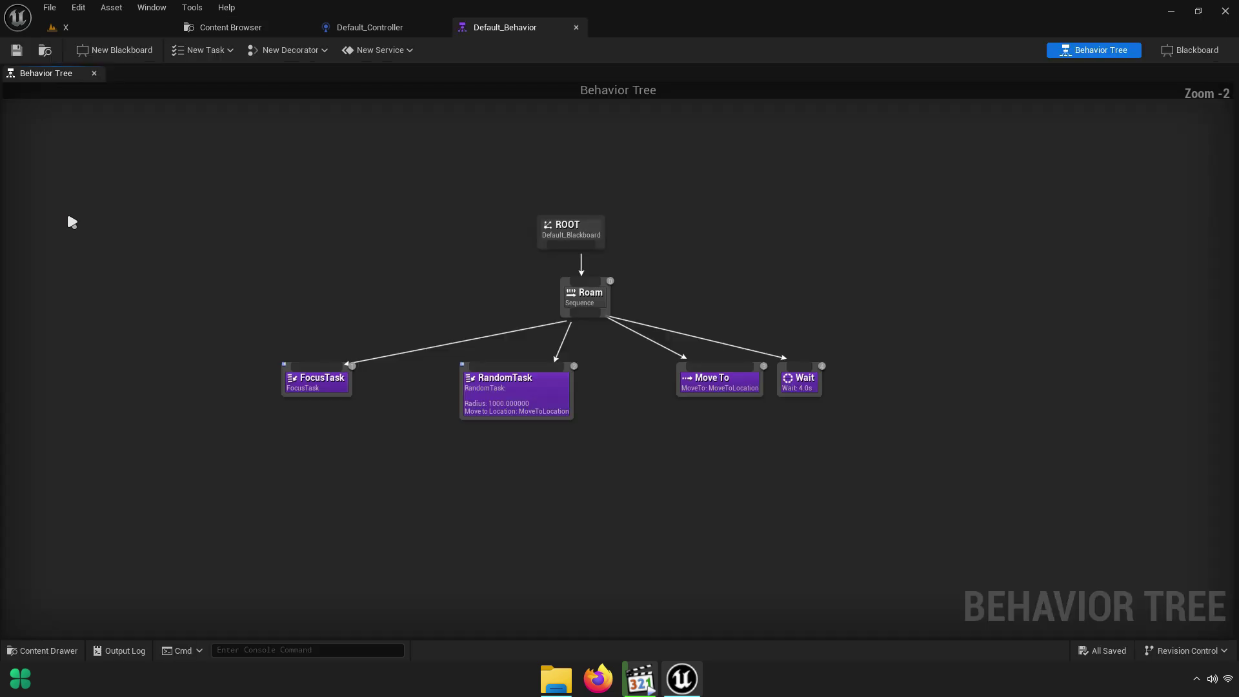
{"action": "scroll", "coordinate": [440, 405], "scroll_direction": "up", "scroll_amount": 2}
{"action": "left_click", "coordinate": [606, 265]}
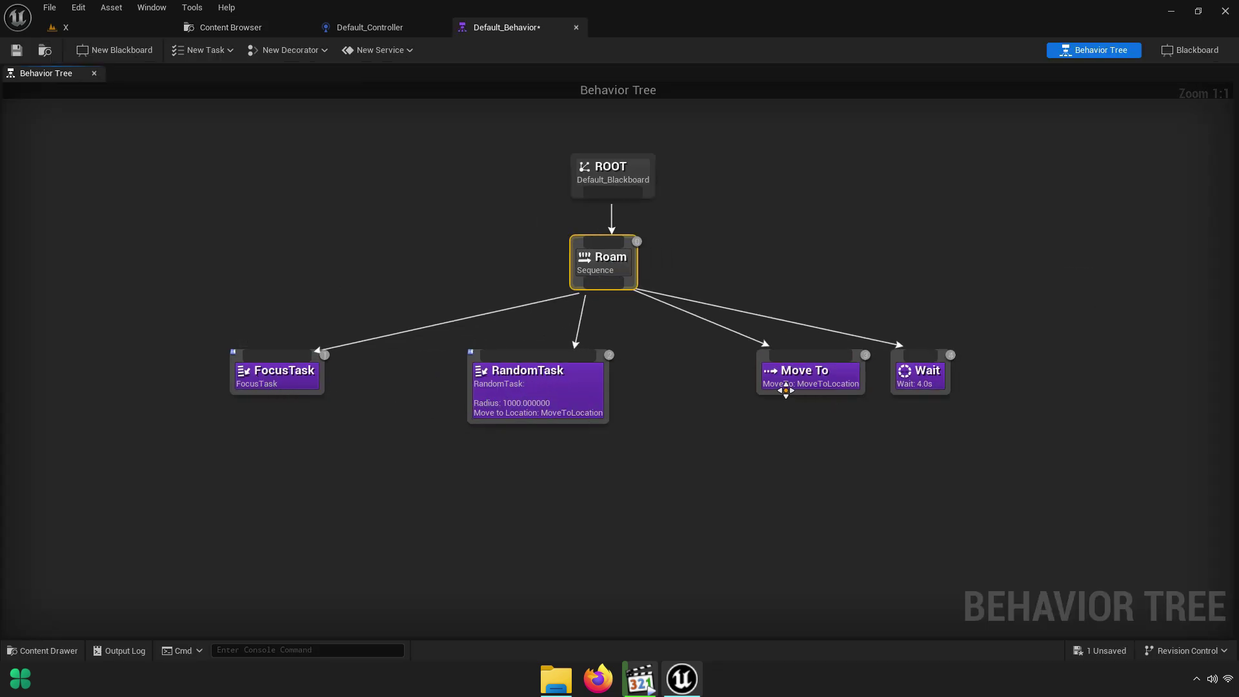
{"action": "left_click", "coordinate": [577, 27]}
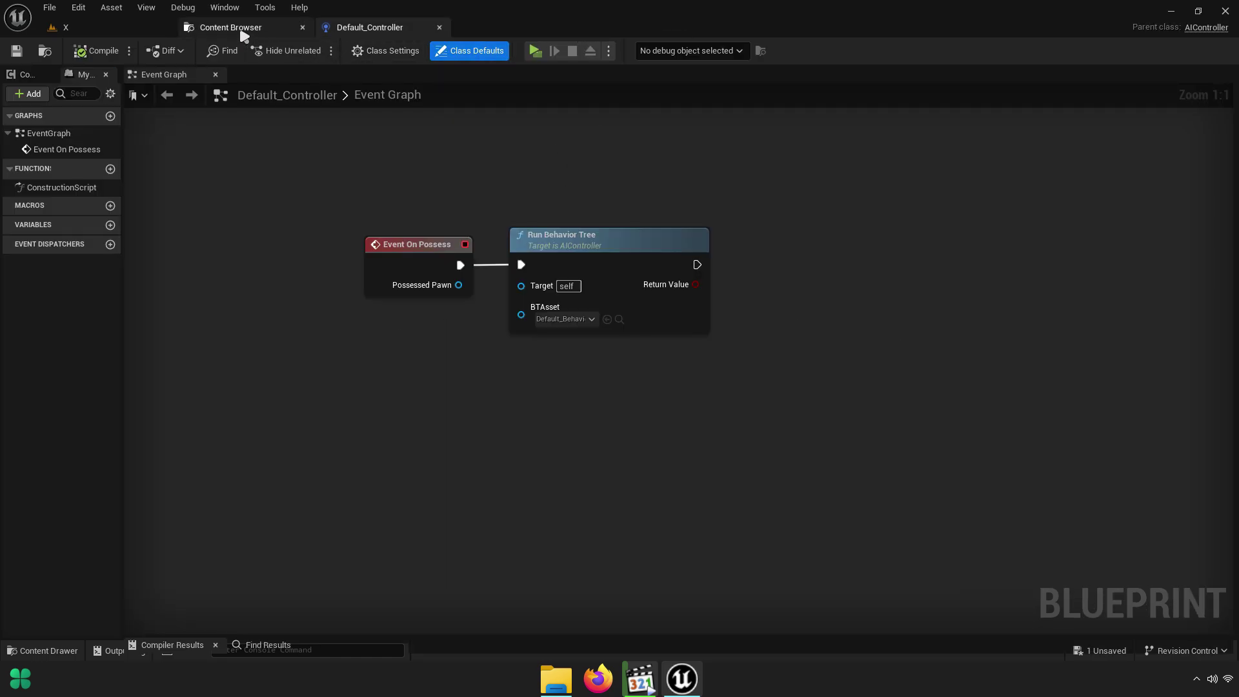
Select Default_Controller, go up through Data, Combat and Character to Blueprint, and select Base
{"action": "left_click", "coordinate": [258, 27]}
{"action": "left_click", "coordinate": [265, 182]}
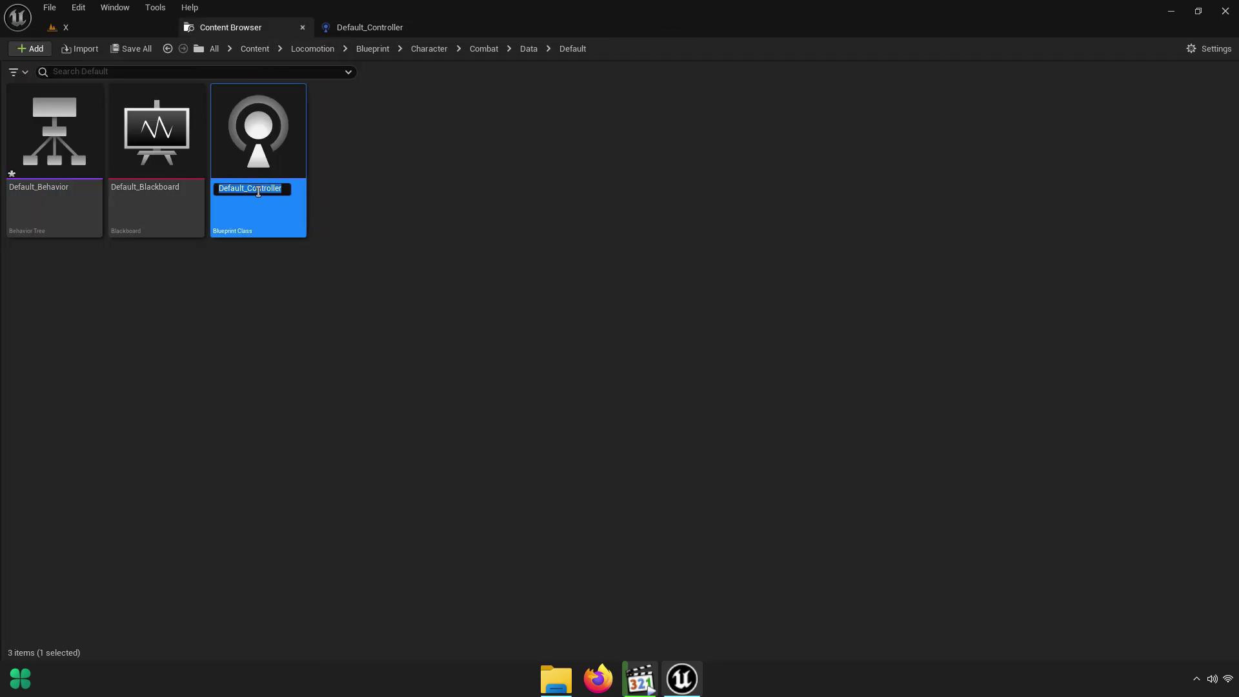
{"action": "right_click", "coordinate": [259, 191]}
{"action": "left_click", "coordinate": [304, 243]}
{"action": "left_click", "coordinate": [529, 50]}
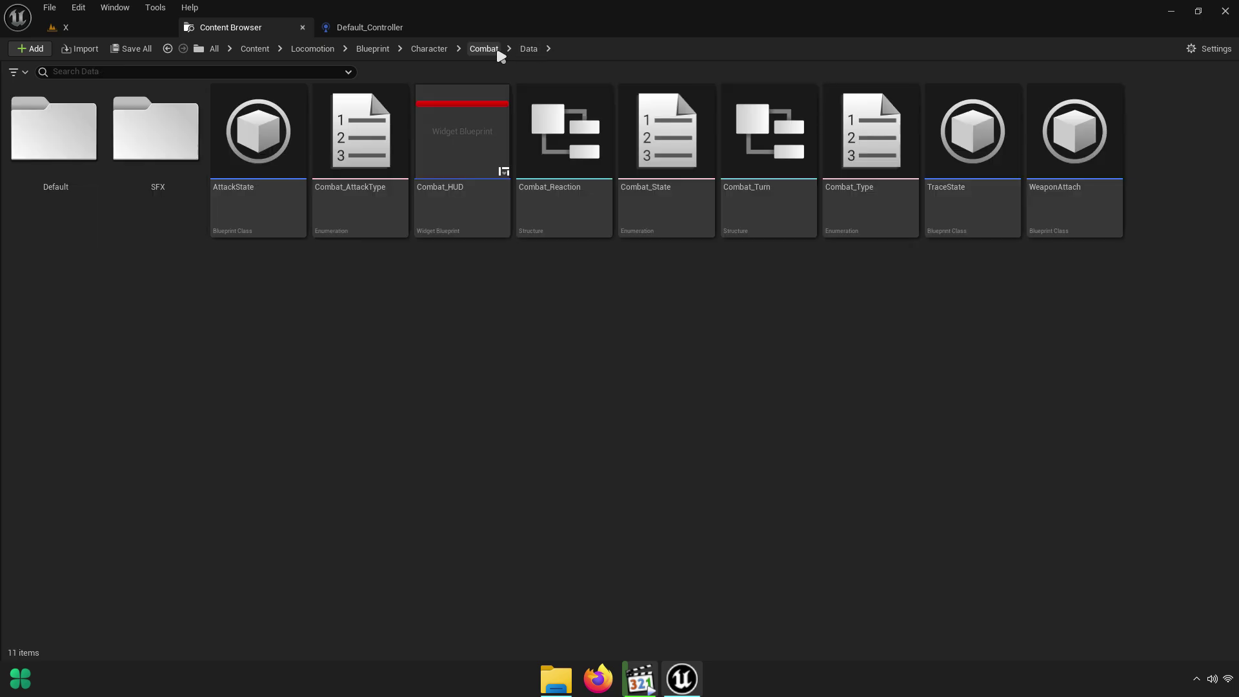
{"action": "left_click", "coordinate": [481, 49]}
{"action": "left_click", "coordinate": [429, 48]}
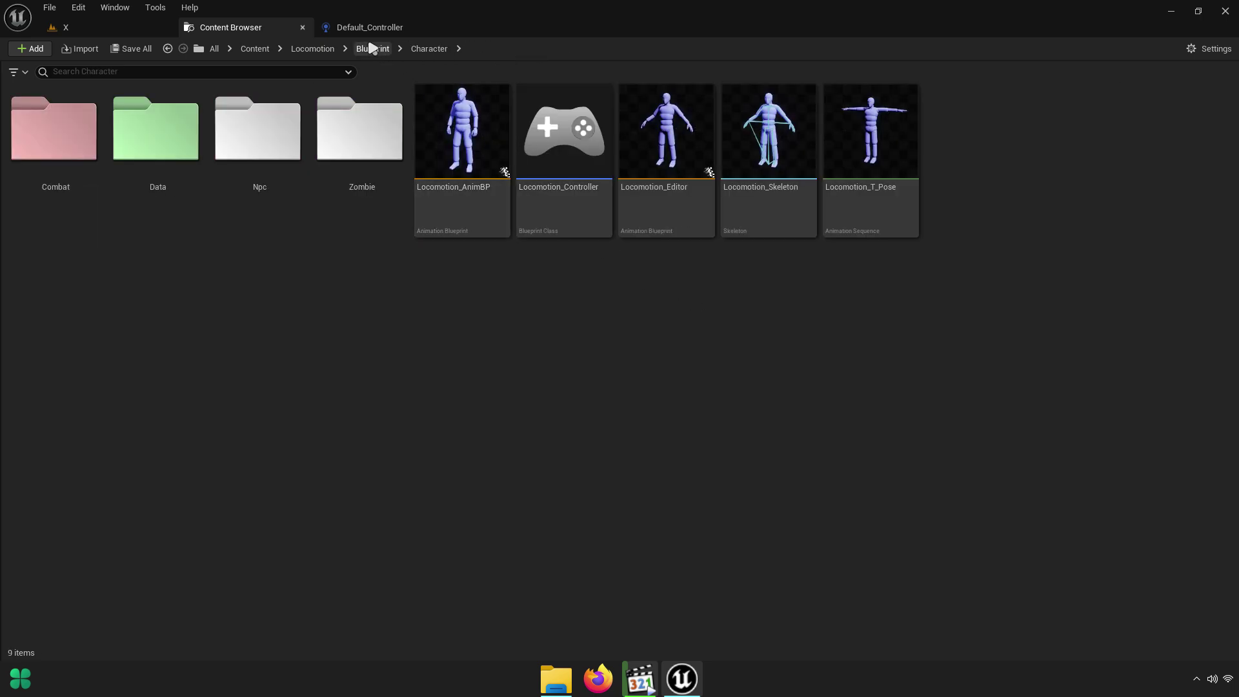
{"action": "left_click", "coordinate": [373, 49]}
{"action": "left_click", "coordinate": [665, 185]}
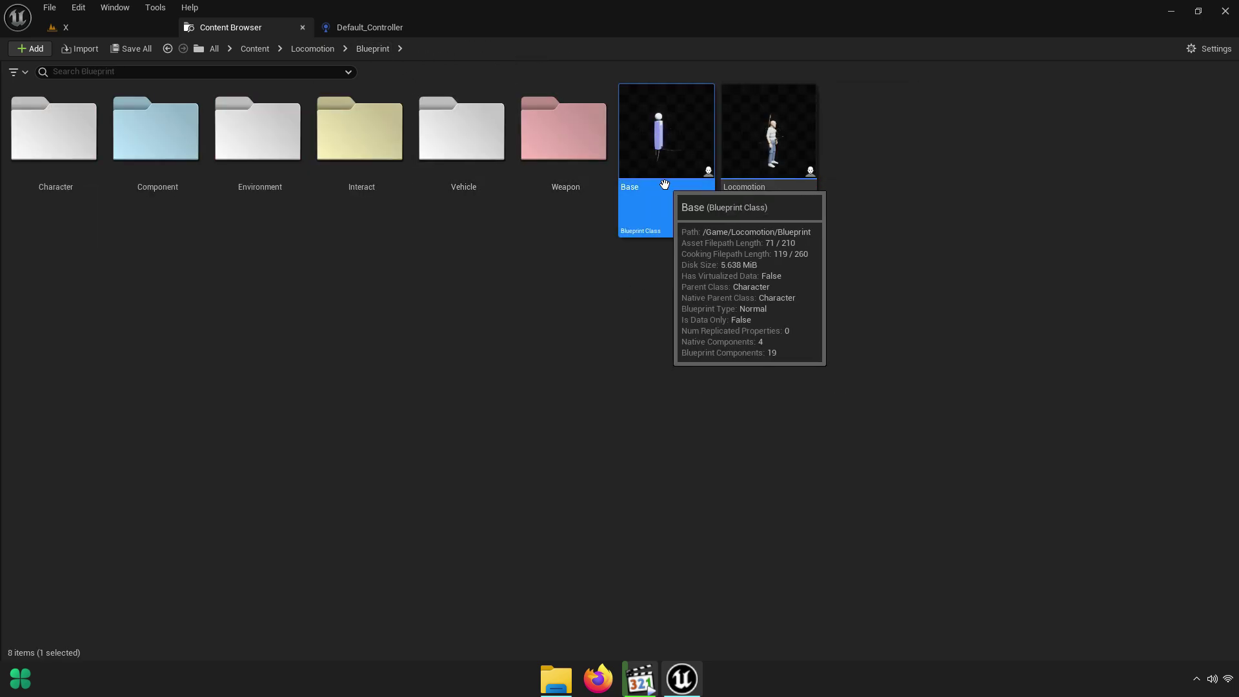
Set Base's AI Controller Class to Default_Controller and compile the blueprint
{"action": "double_click", "coordinate": [665, 185]}
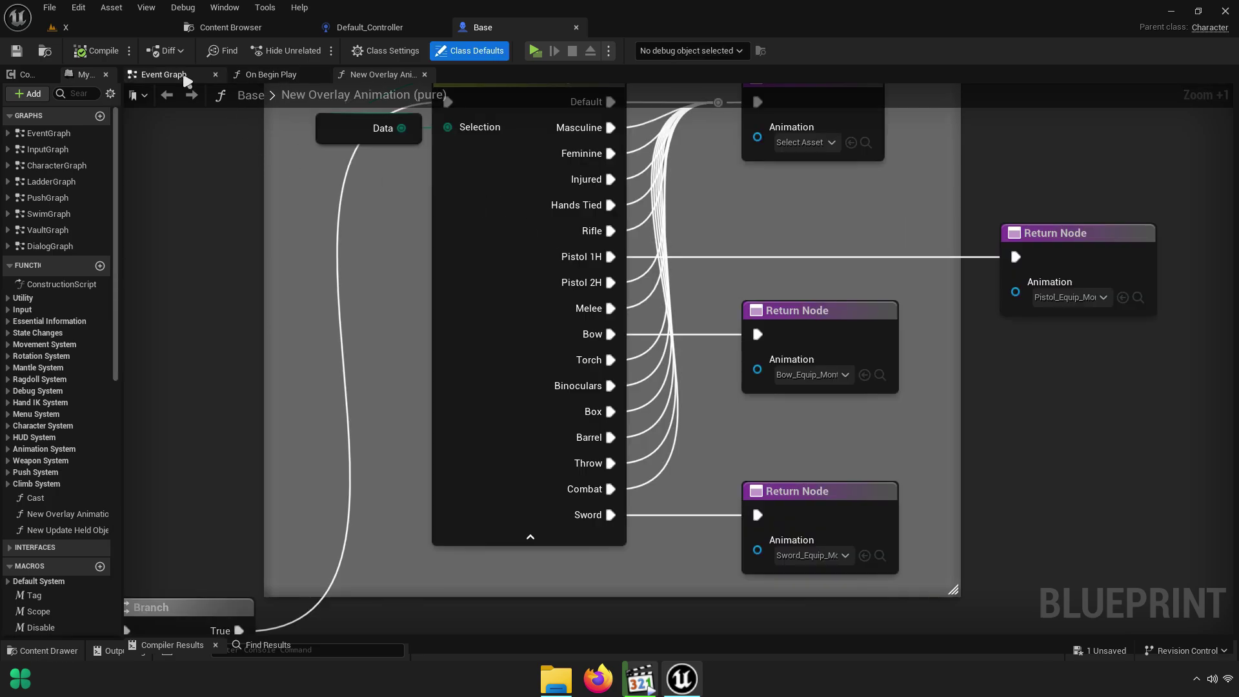
{"action": "left_click", "coordinate": [186, 77]}
{"action": "right_click", "coordinate": [186, 76]}
{"action": "left_click", "coordinate": [26, 74]}
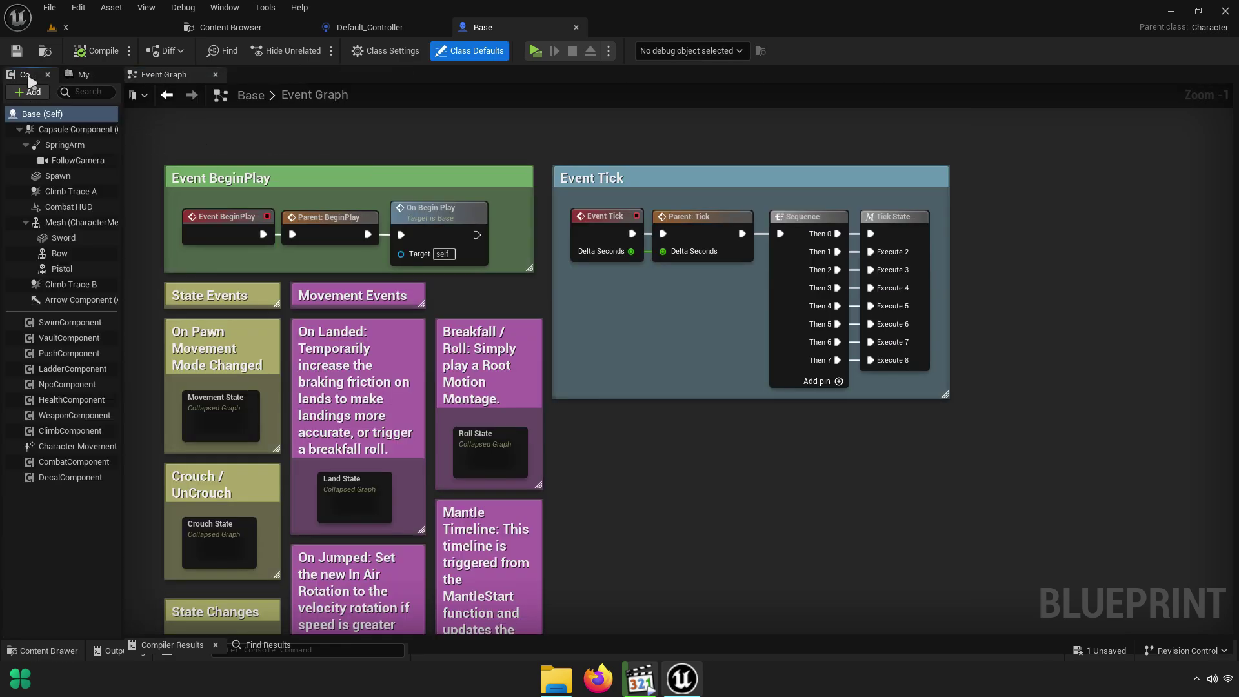
{"action": "left_click", "coordinate": [1230, 273]}
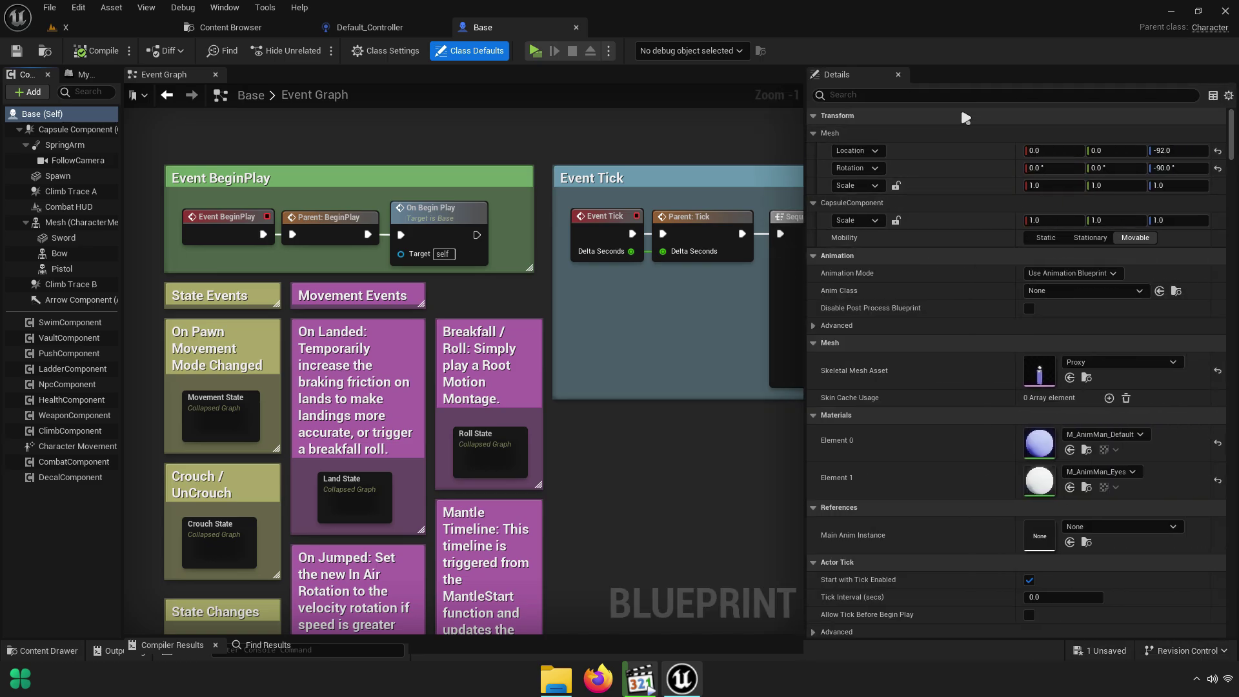
{"action": "type", "text": "acontroll"}
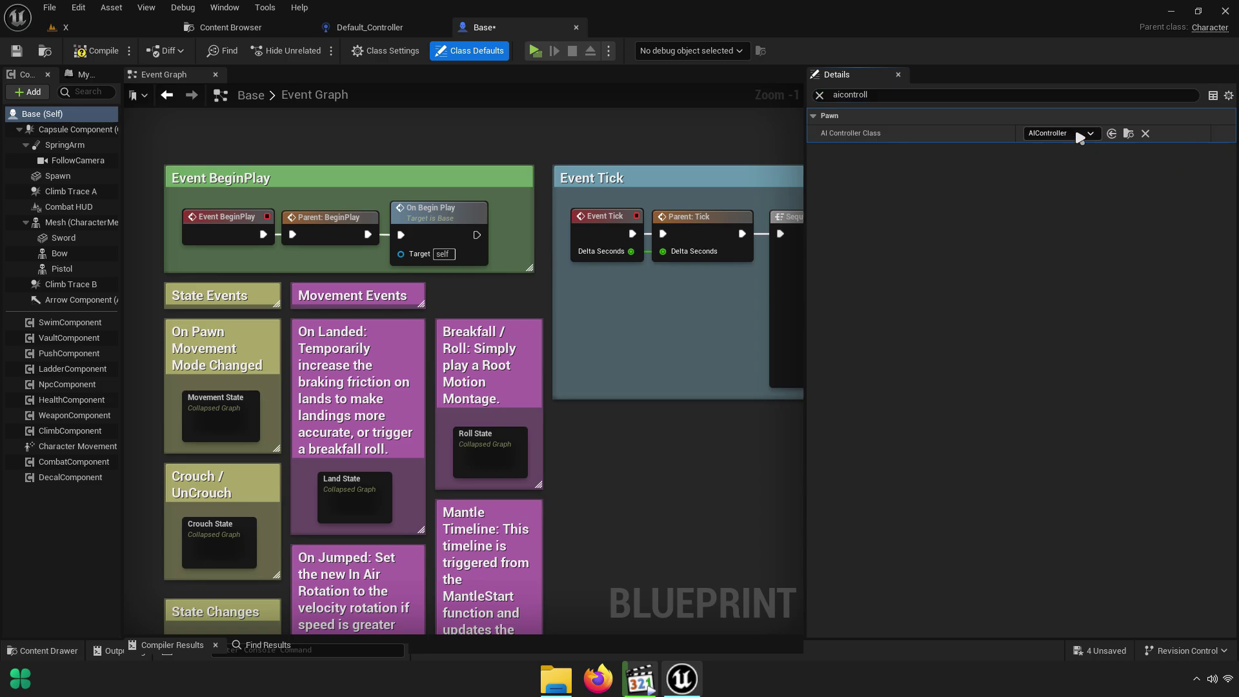
{"action": "left_click", "coordinate": [1077, 133]}
{"action": "type", "text": "Default_Controller"}
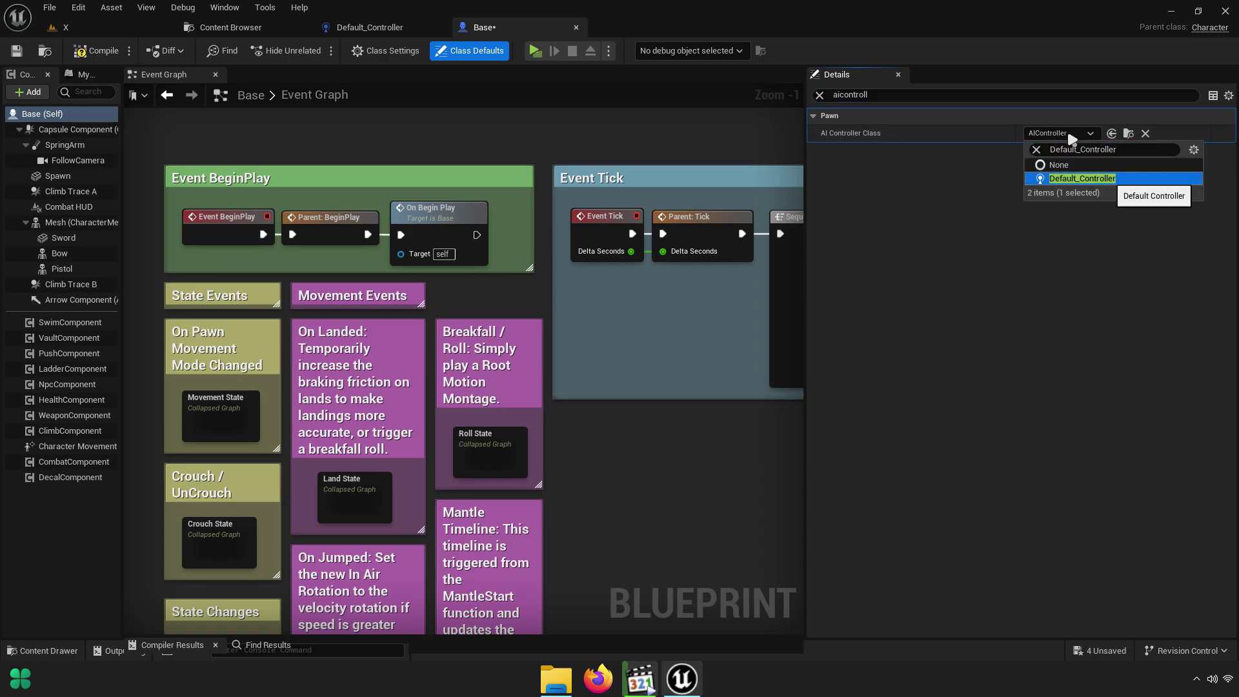
{"action": "key", "text": "Return"}
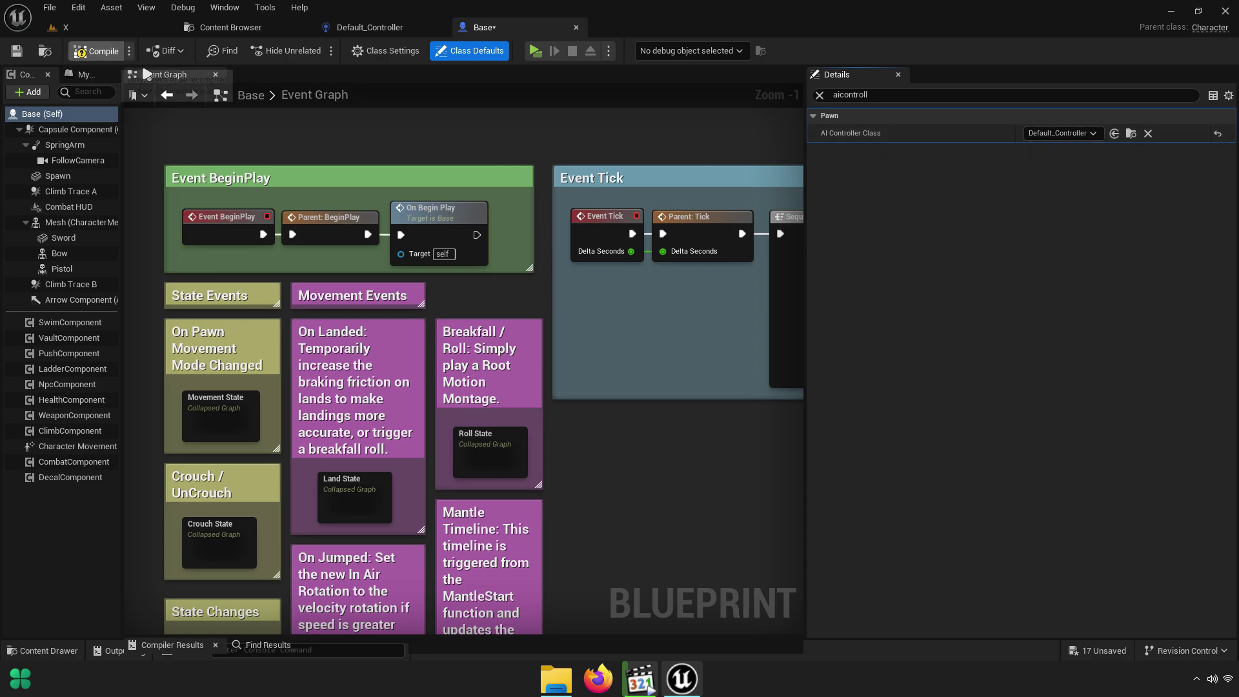
{"action": "key", "text": "F7"}
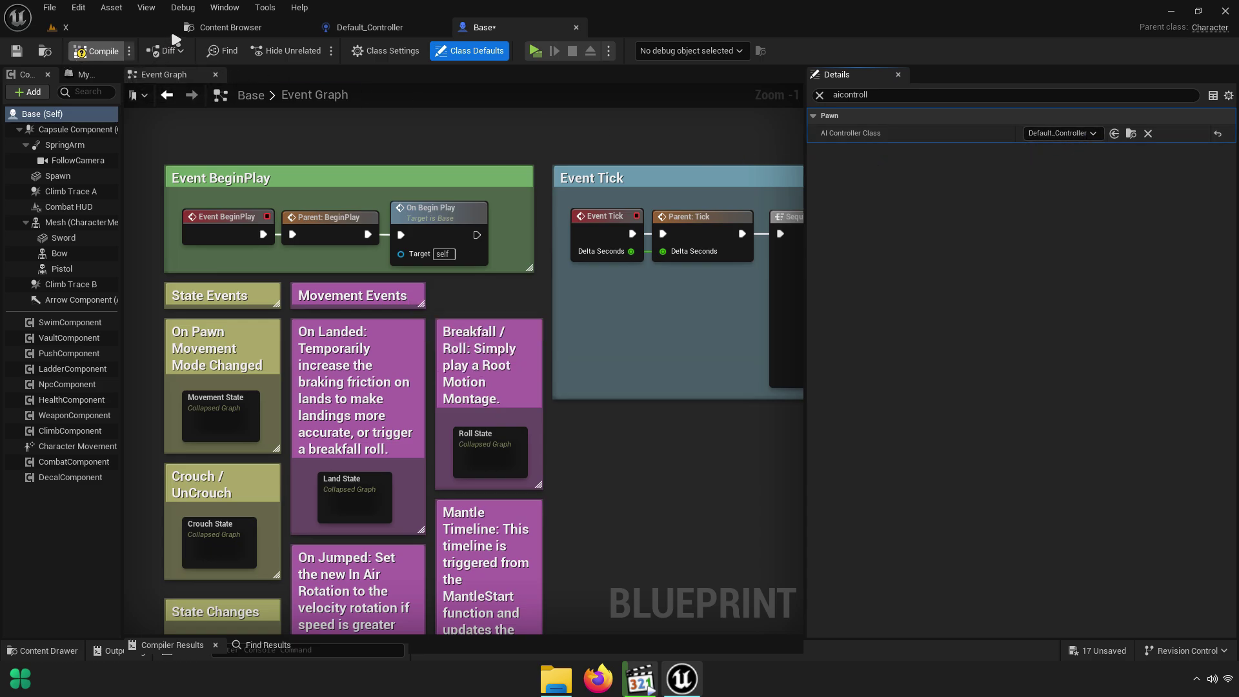
Save all modified assets and return to the level viewport
{"action": "left_click", "coordinate": [229, 30]}
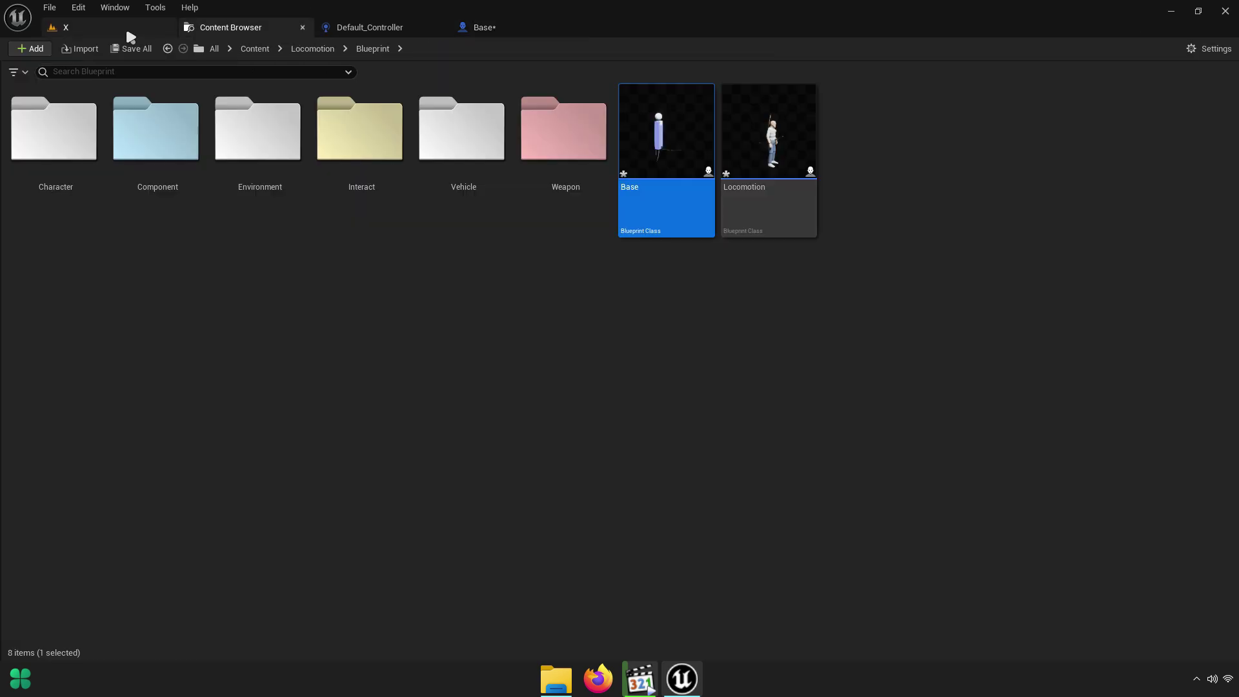
{"action": "left_click", "coordinate": [153, 50]}
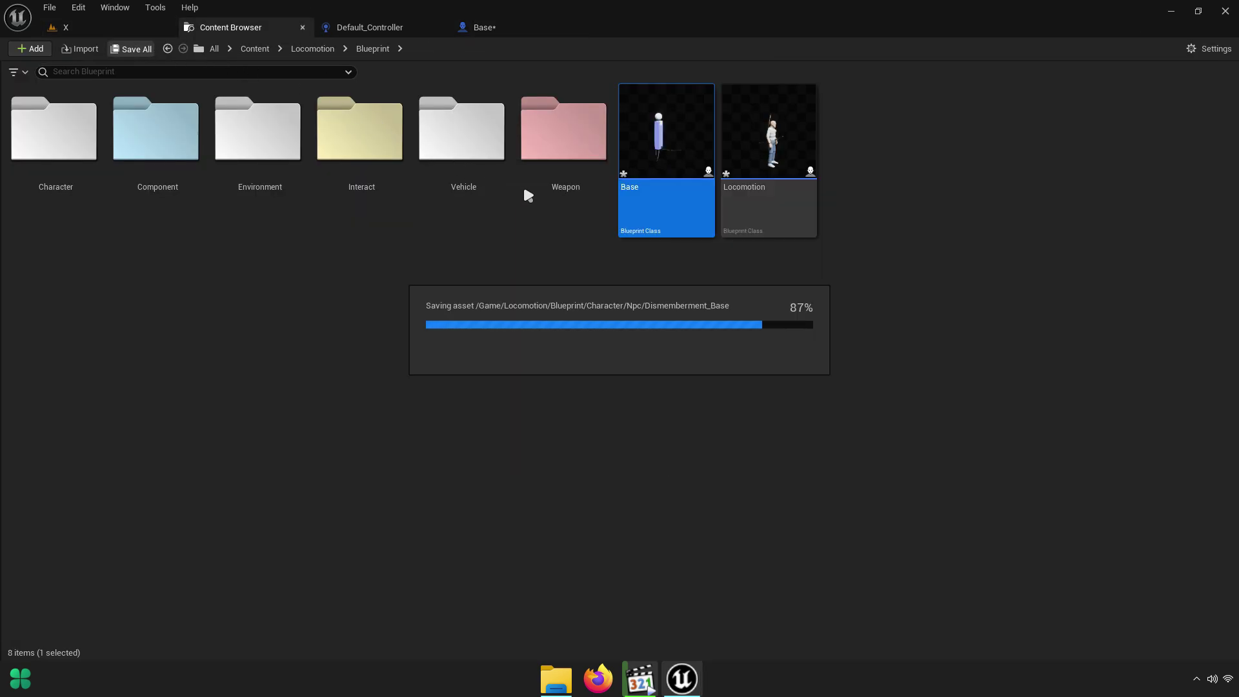
{"action": "left_click", "coordinate": [103, 28]}
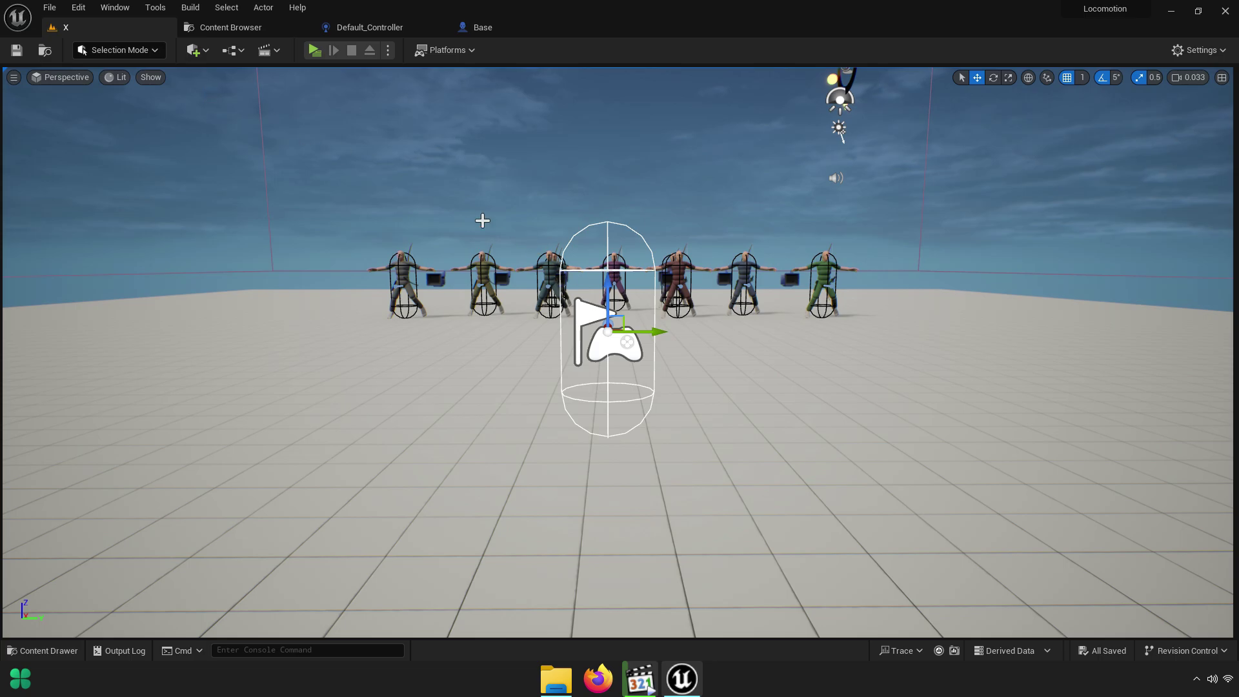
Place a Nav Mesh Bounds Volume in the level from the 'nav mesh' search
{"action": "left_click", "coordinate": [195, 50]}
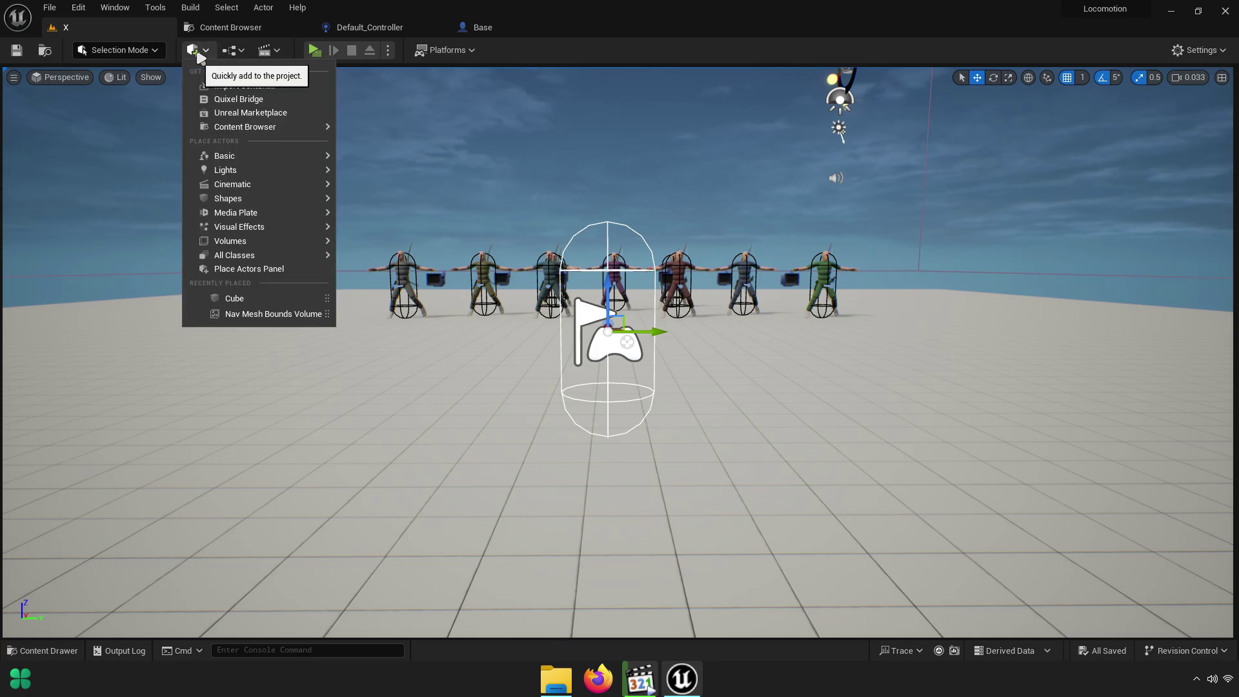
{"action": "type", "text": "nav mesh"}
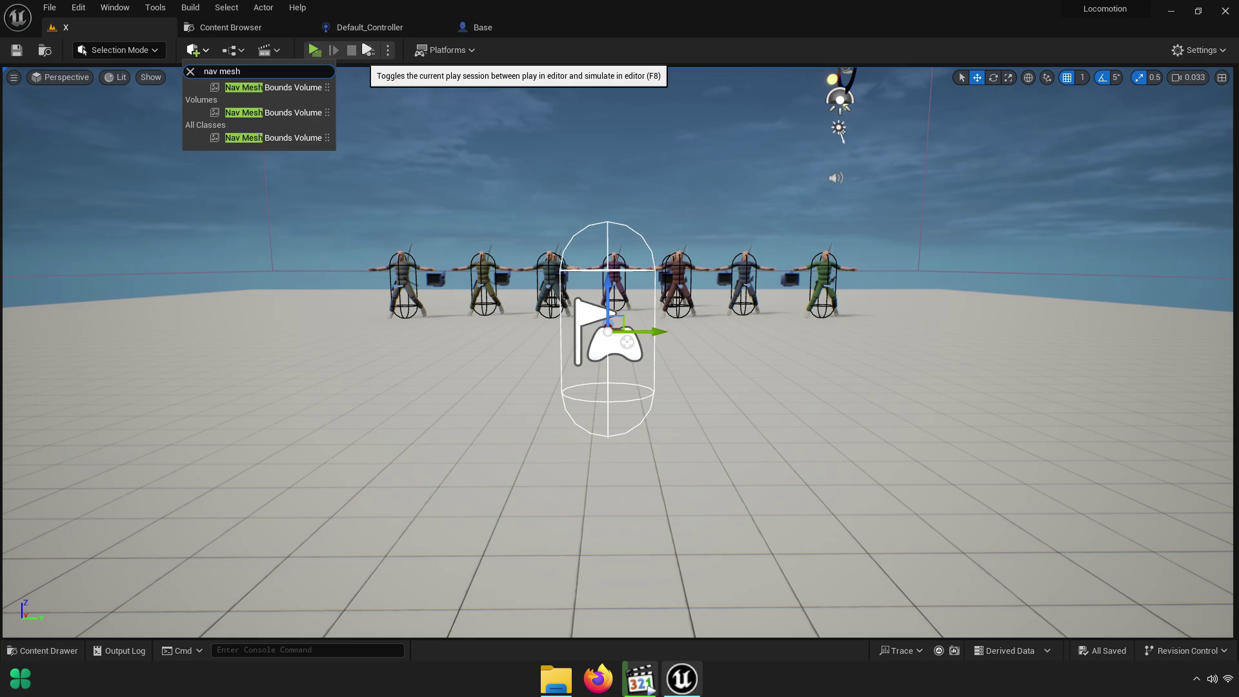
{"action": "left_click_drag", "start_coordinate": [471, 213], "coordinate": [385, 424]}
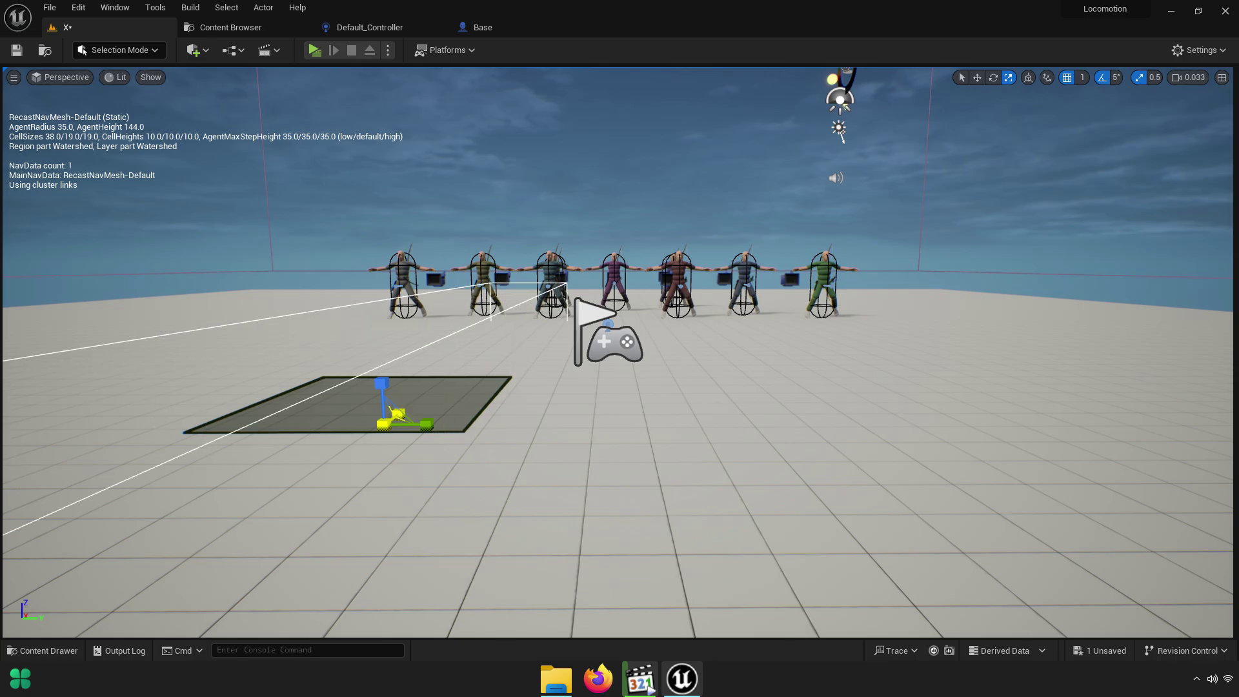
{"action": "left_click_drag", "start_coordinate": [397, 414], "coordinate": [468, 484]}
Scale the Nav Mesh Bounds Volume so it covers the whole floor
{"action": "key", "text": "f"}
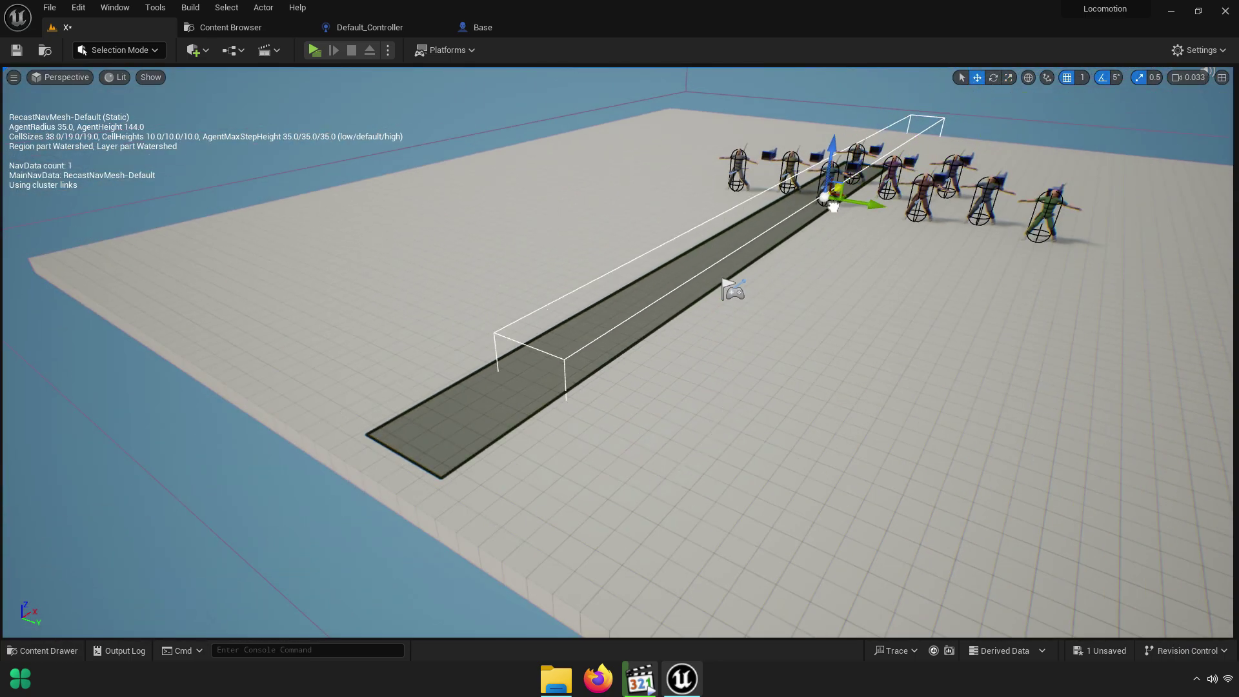
{"action": "key", "text": "r"}
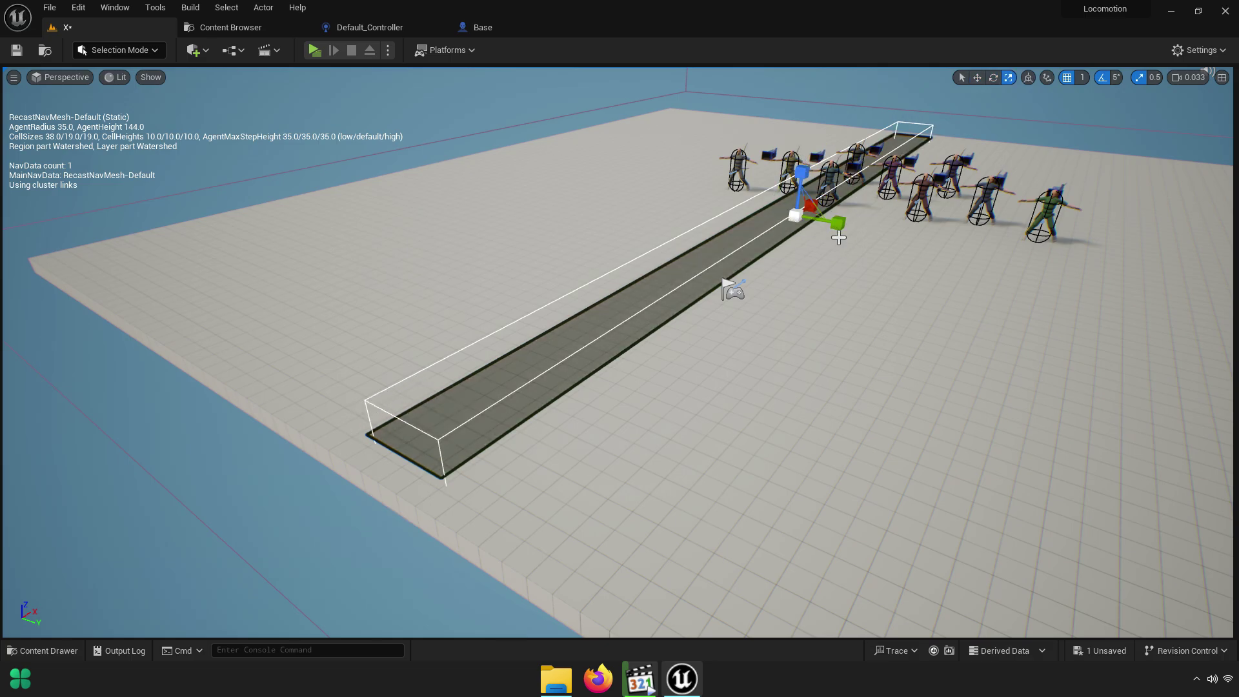
{"action": "left_click_drag", "start_coordinate": [800, 213], "coordinate": [818, 178]}
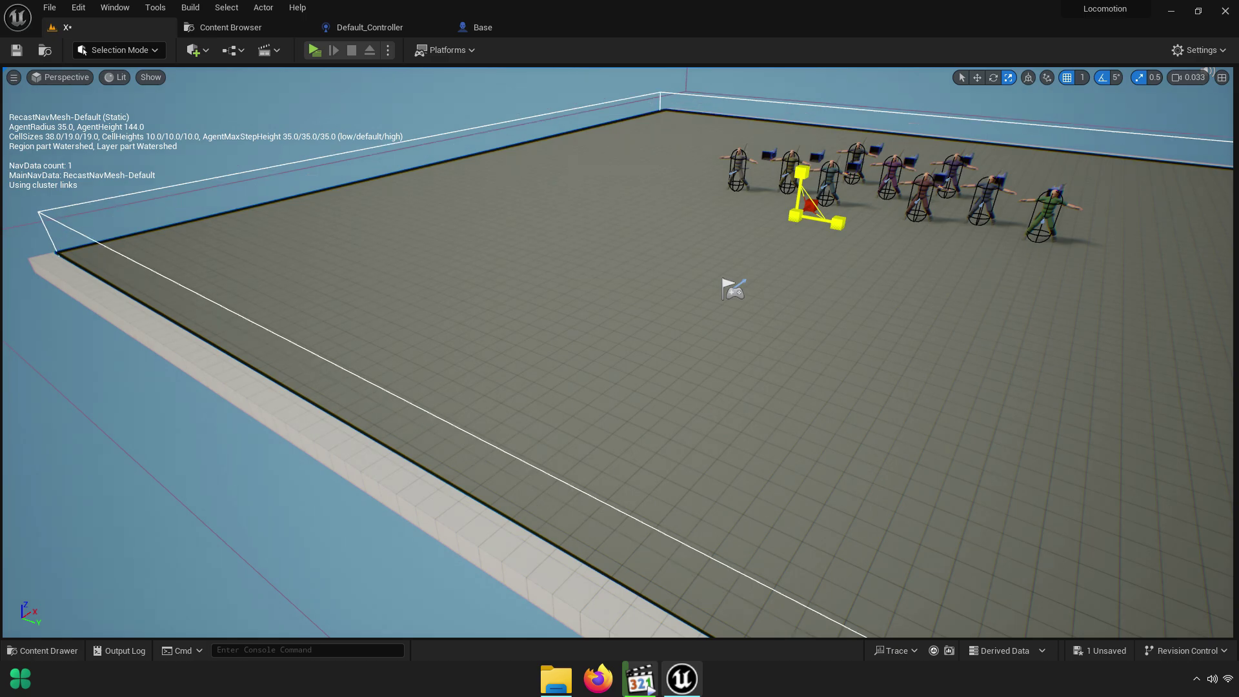
{"action": "key", "text": "ctrl+z"}
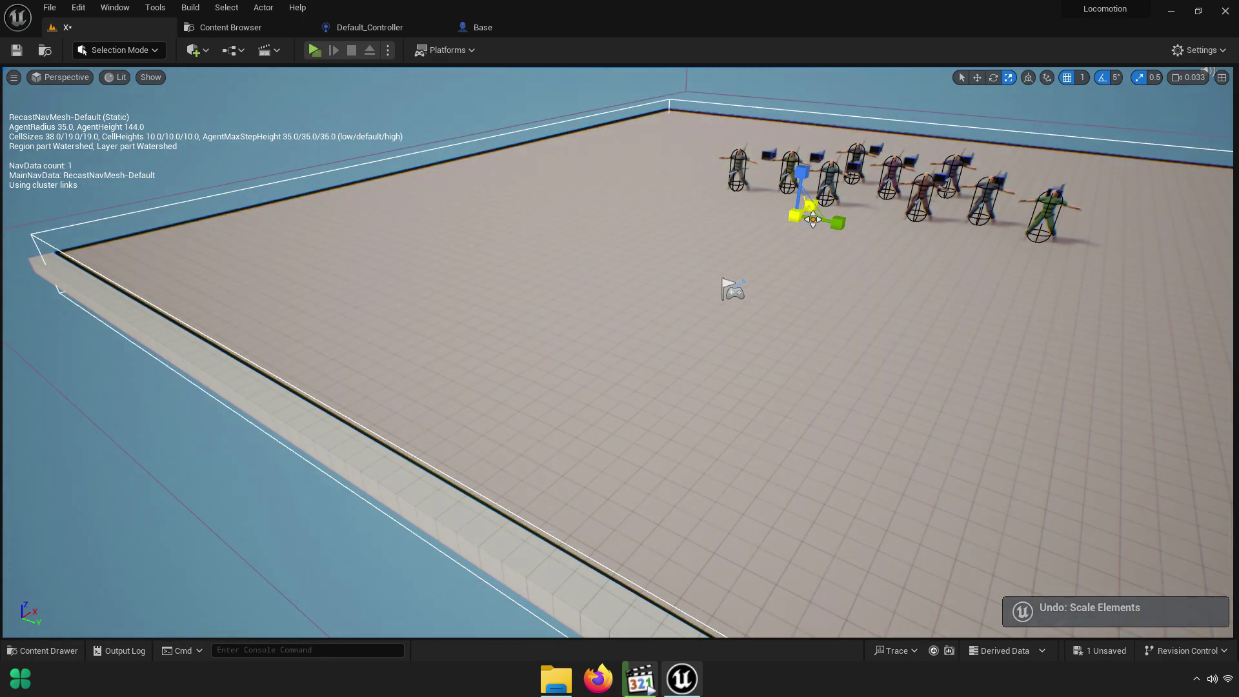
{"action": "key", "text": "w"}
{"action": "mouse_move", "coordinate": [810, 206]}
{"action": "right_mouse_down"}
{"action": "mouse_move", "coordinate": [619, 213]}
{"action": "mouse_move", "coordinate": [633, 213]}
{"action": "right_mouse_up"}
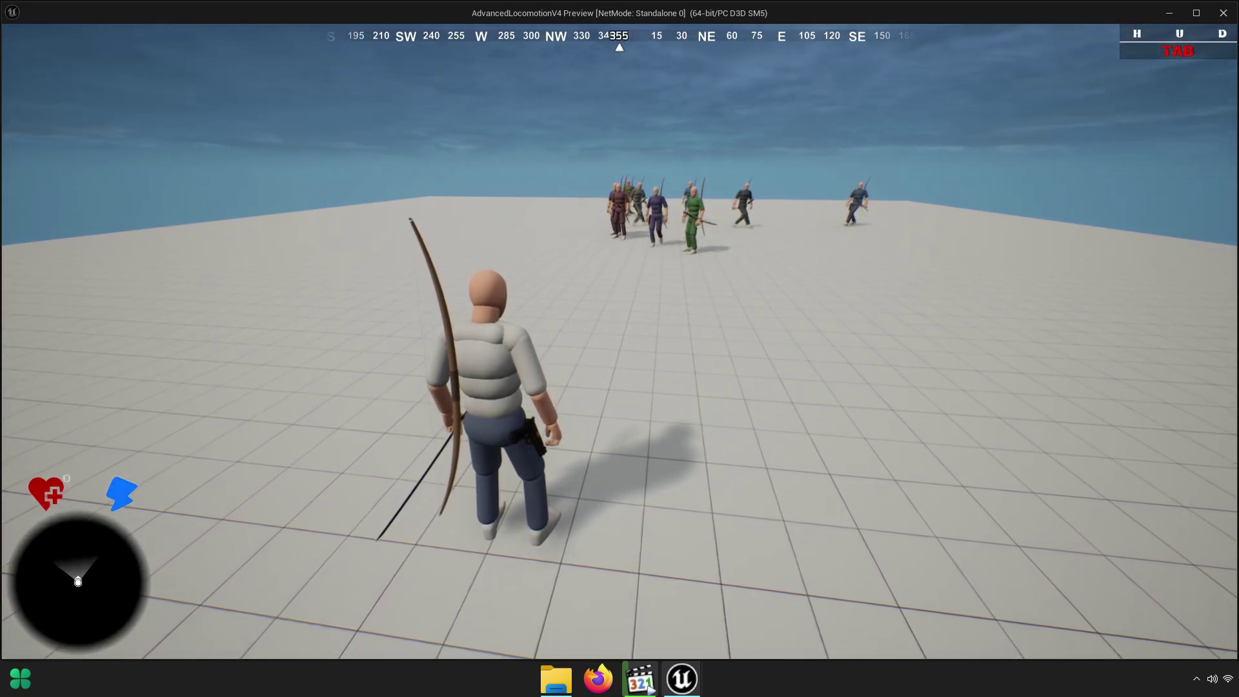
Stop the game preview, frame the characters and save the current level
{"action": "key", "text": "Escape"}
{"action": "right_click_drag", "start_coordinate": [635, 228], "coordinate": [780, 243]}
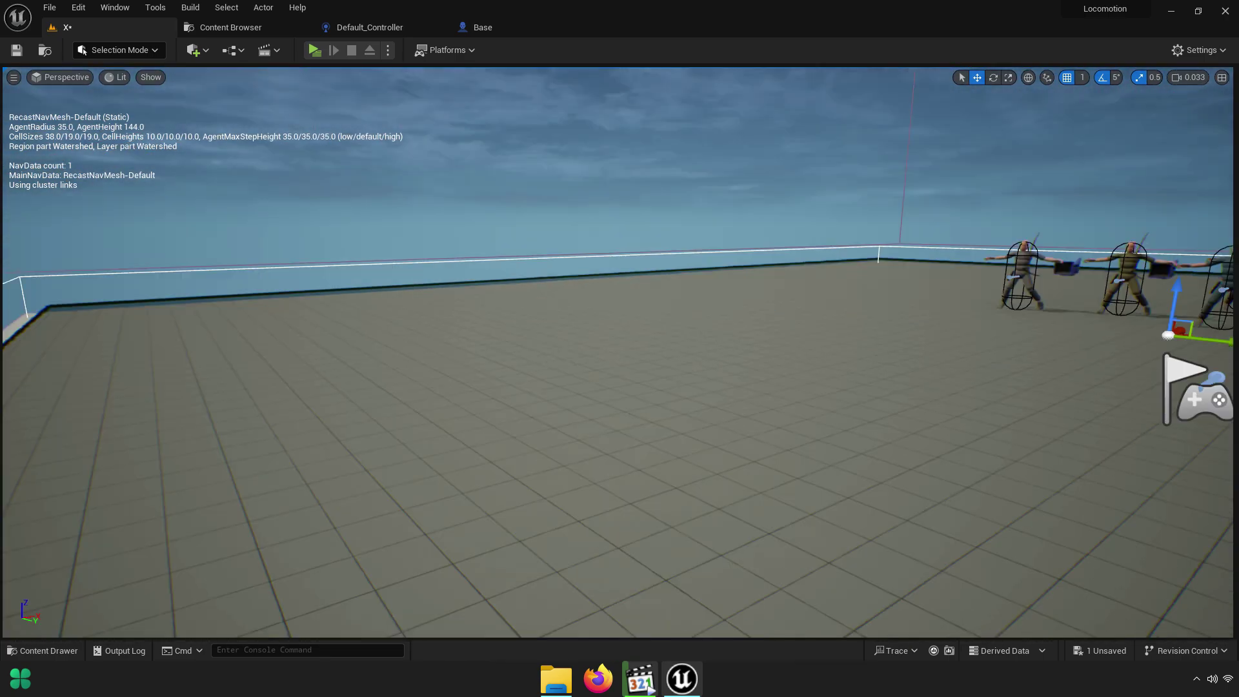
{"action": "right_click_drag", "start_coordinate": [547, 247], "coordinate": [555, 225]}
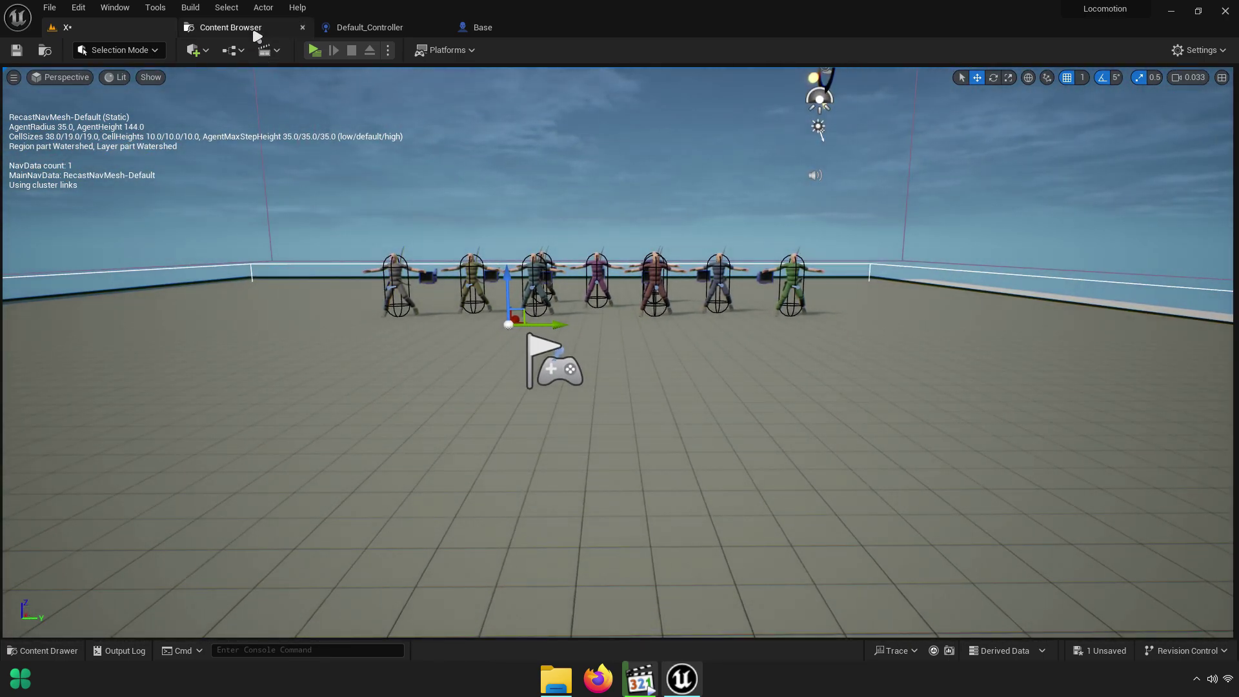
{"action": "left_click", "coordinate": [231, 27]}
{"action": "left_click", "coordinate": [129, 56]}
Place the Locomotion character, leave Auto Possess Player Disabled, and run a play test
{"action": "left_click", "coordinate": [790, 300]}
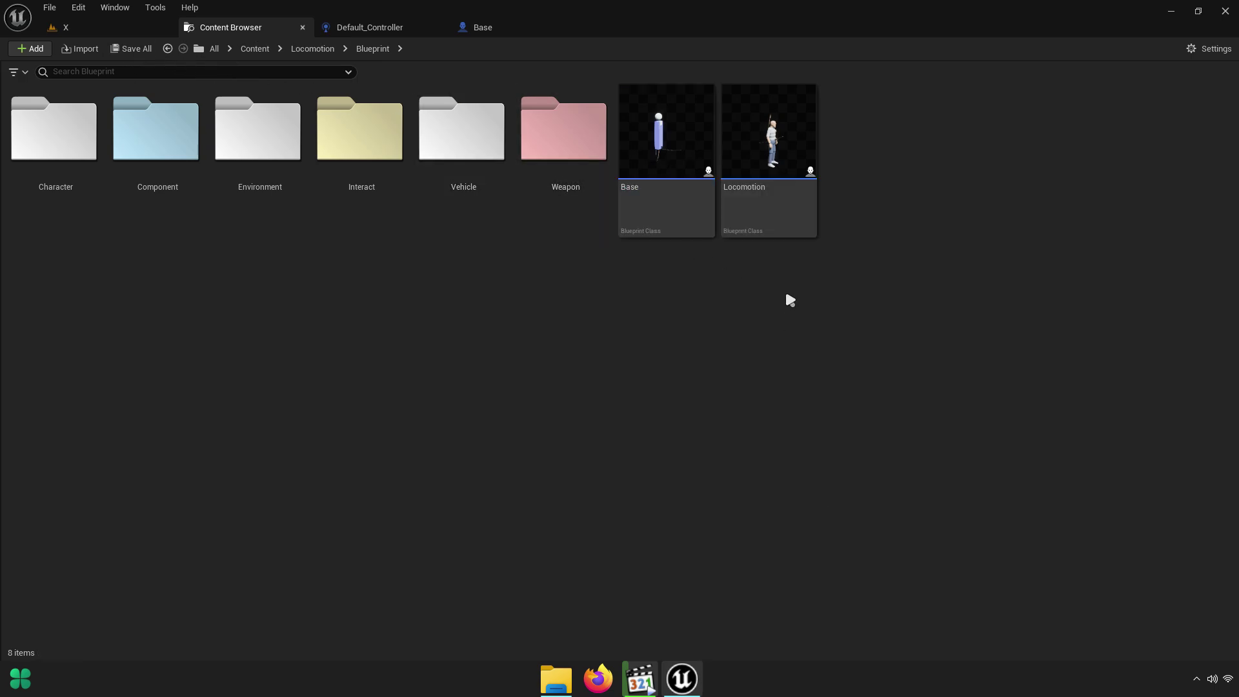
{"action": "mouse_move", "coordinate": [786, 173]}
{"action": "left_mouse_down"}
{"action": "mouse_move", "coordinate": [129, 37]}
{"action": "mouse_move", "coordinate": [290, 439]}
{"action": "left_mouse_up"}
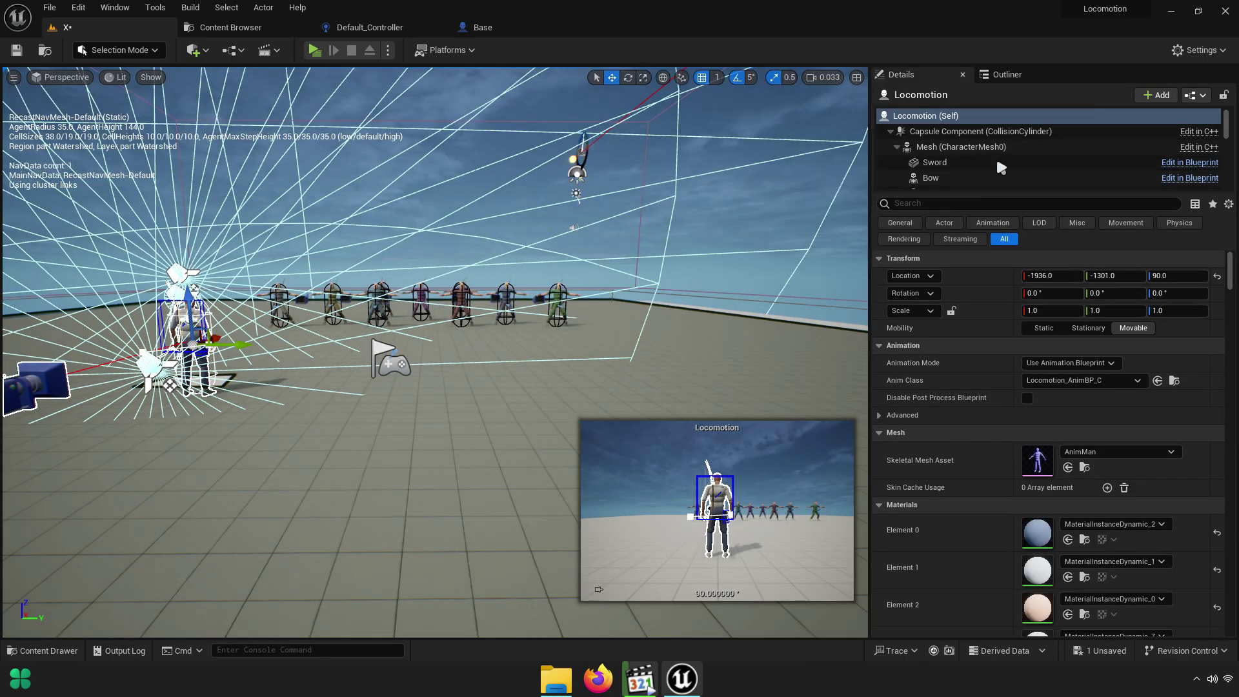
{"action": "type", "text": "auto po"}
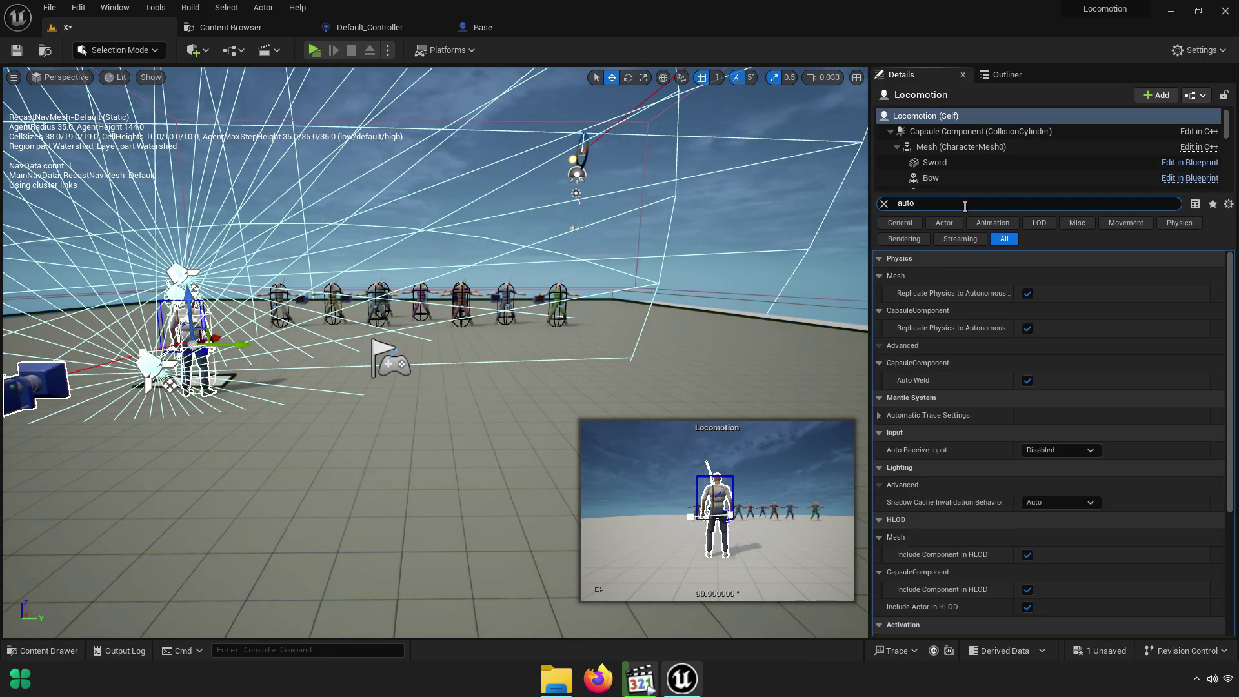
{"action": "type", "text": "s"}
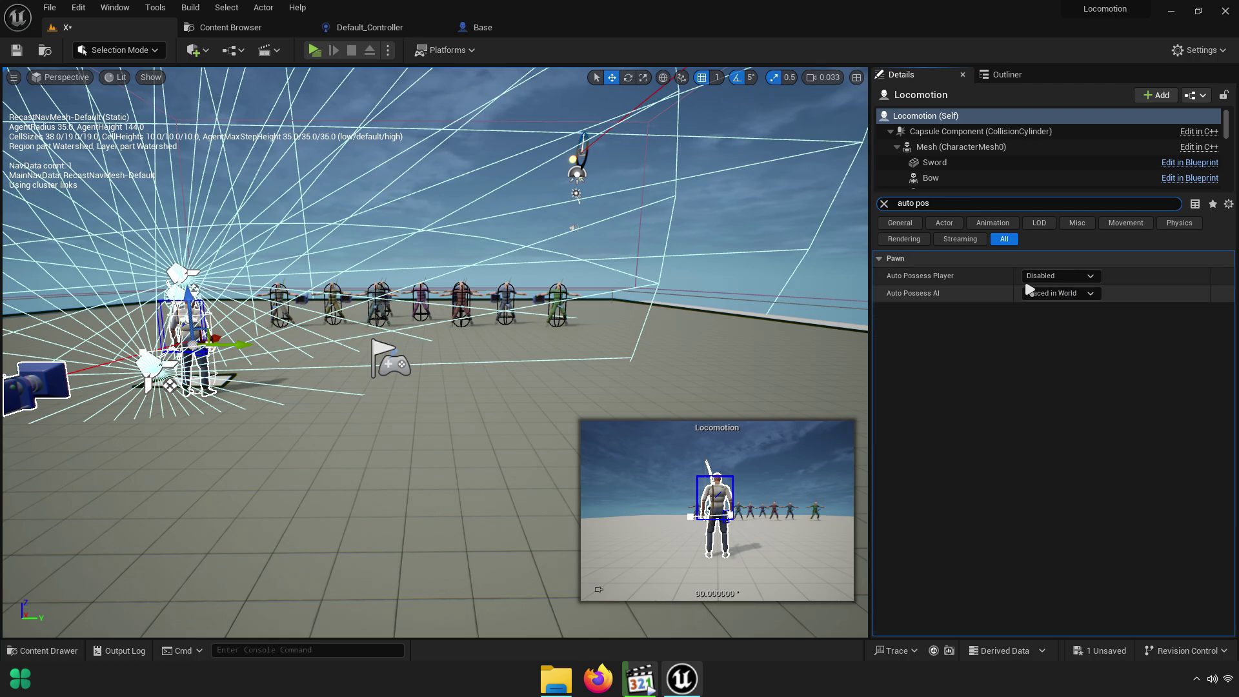
{"action": "left_click", "coordinate": [1056, 279]}
{"action": "left_click", "coordinate": [1041, 288]}
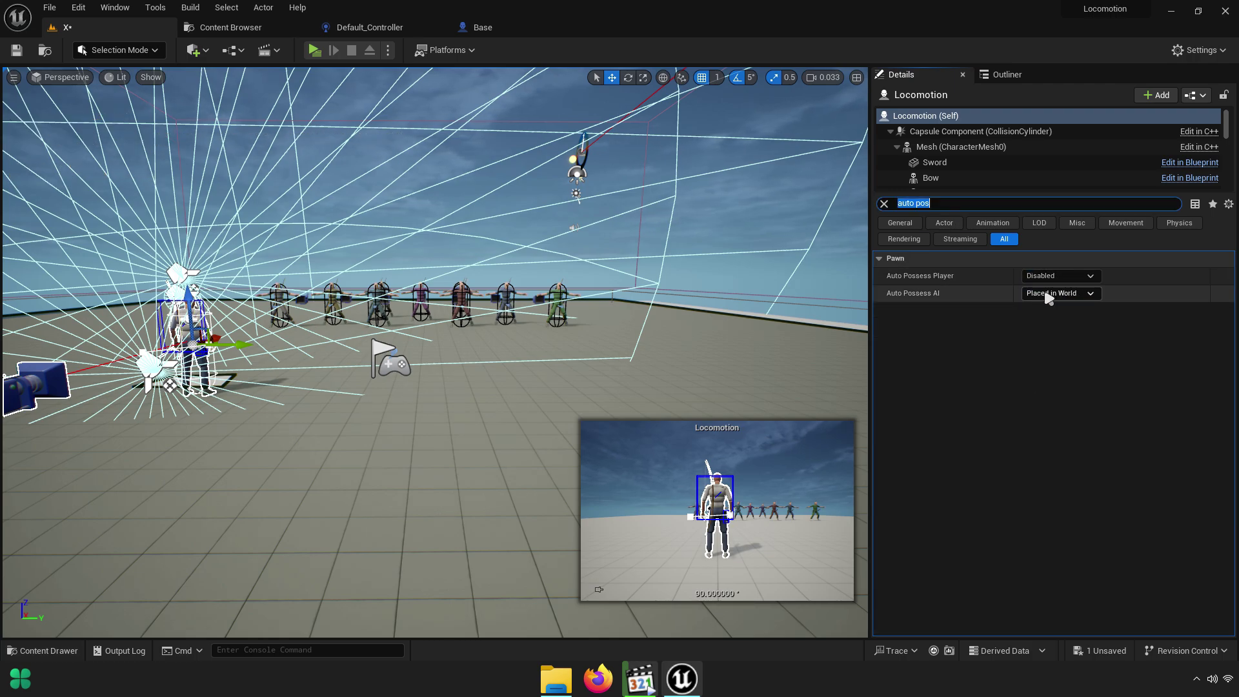
{"action": "left_click", "coordinate": [315, 50]}
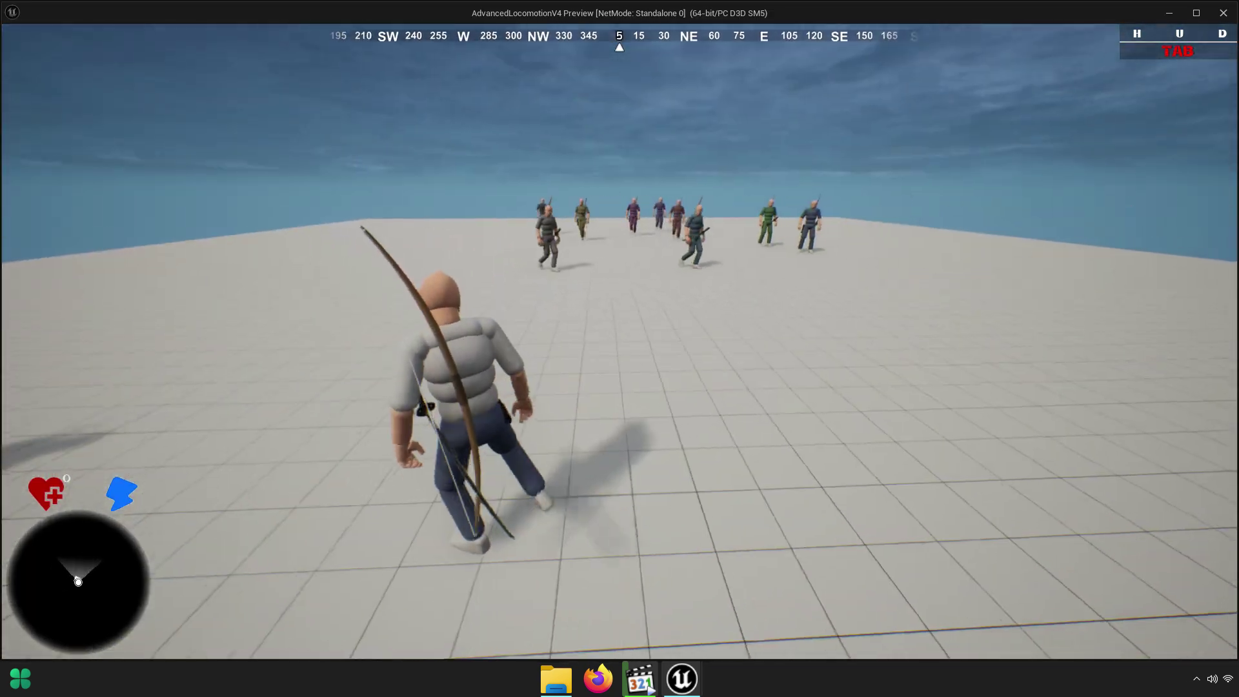
{"action": "key", "text": "Escape"}
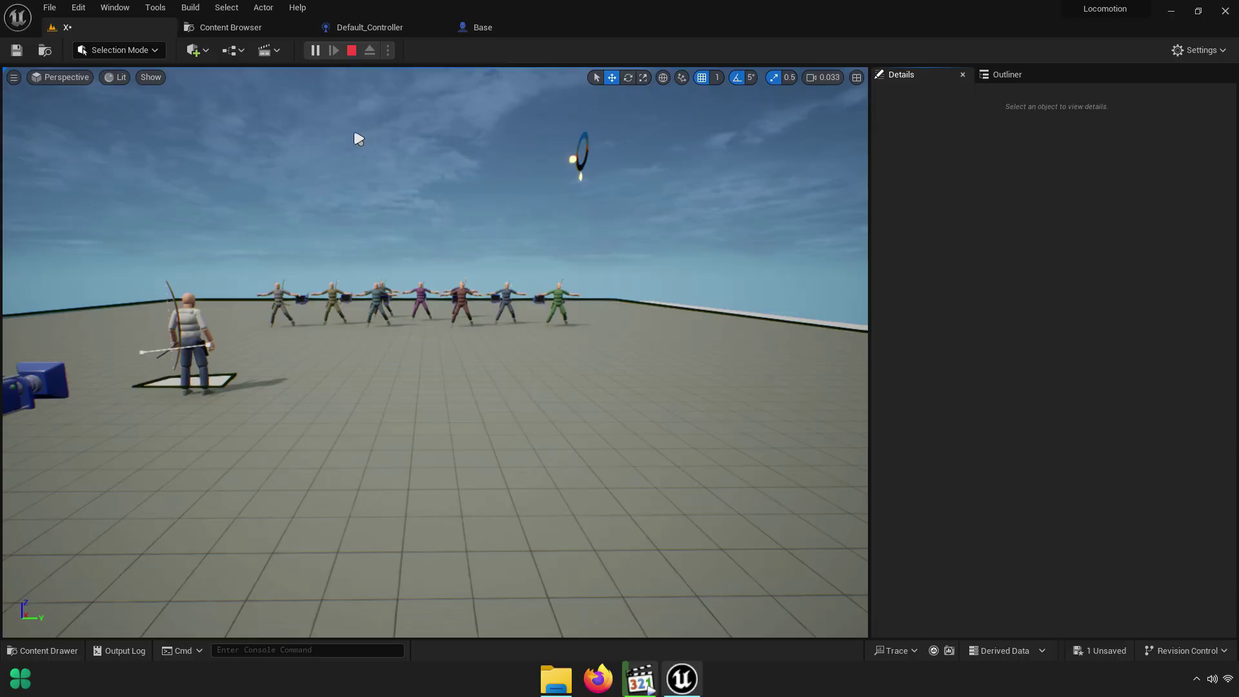
Enlarge the viewport and widen the Base blueprint's graph area
{"action": "key", "text": "F11"}
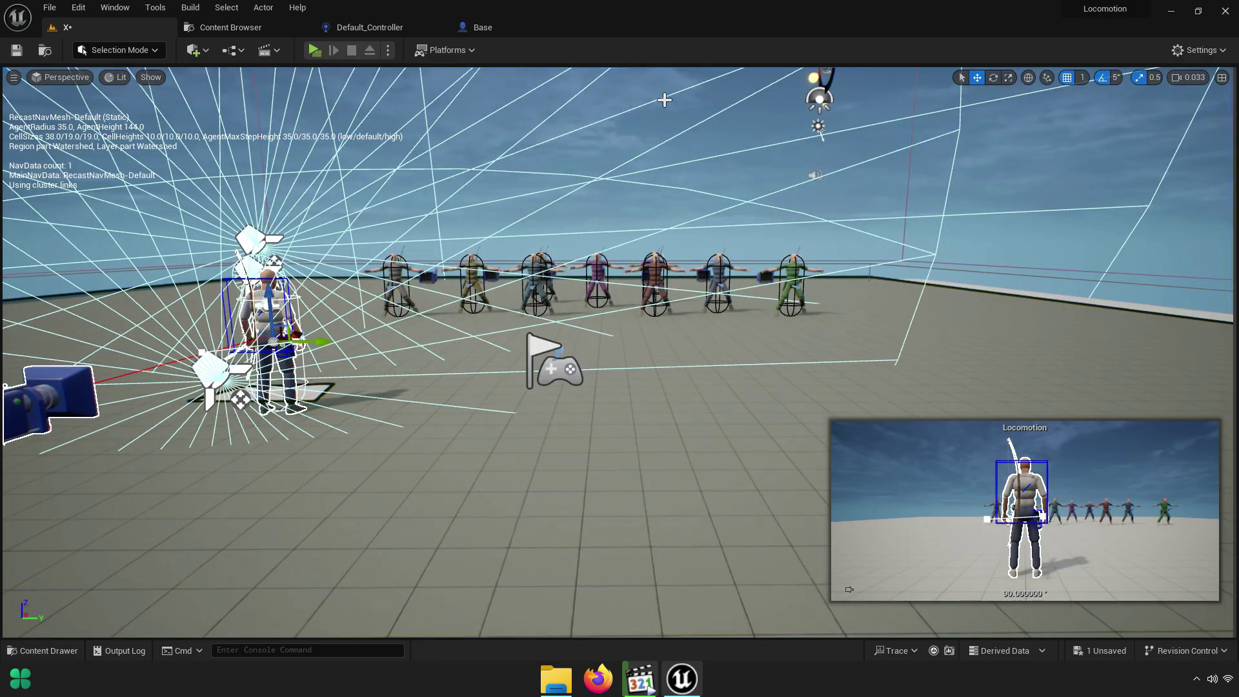
{"action": "left_click", "coordinate": [366, 35]}
{"action": "left_click", "coordinate": [493, 24]}
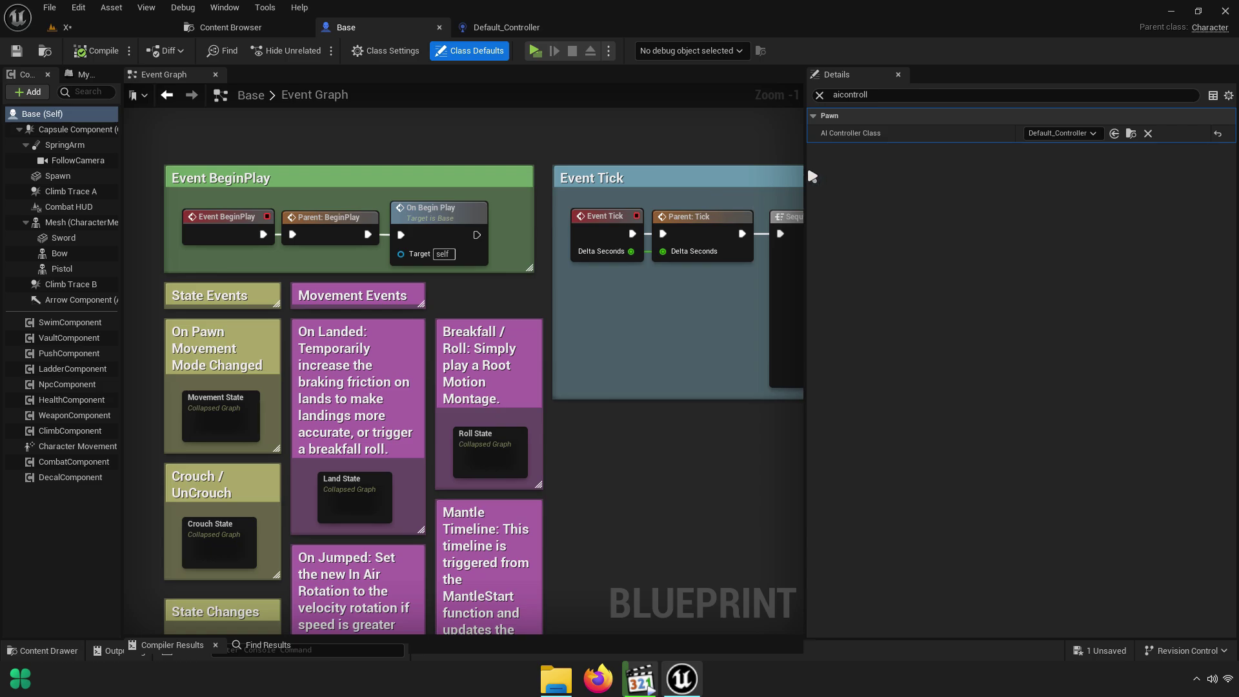
{"action": "left_click_drag", "start_coordinate": [807, 176], "coordinate": [1233, 178]}
Browse to the Character > Combat > Data folder in the Content Browser
{"action": "left_click", "coordinate": [251, 31]}
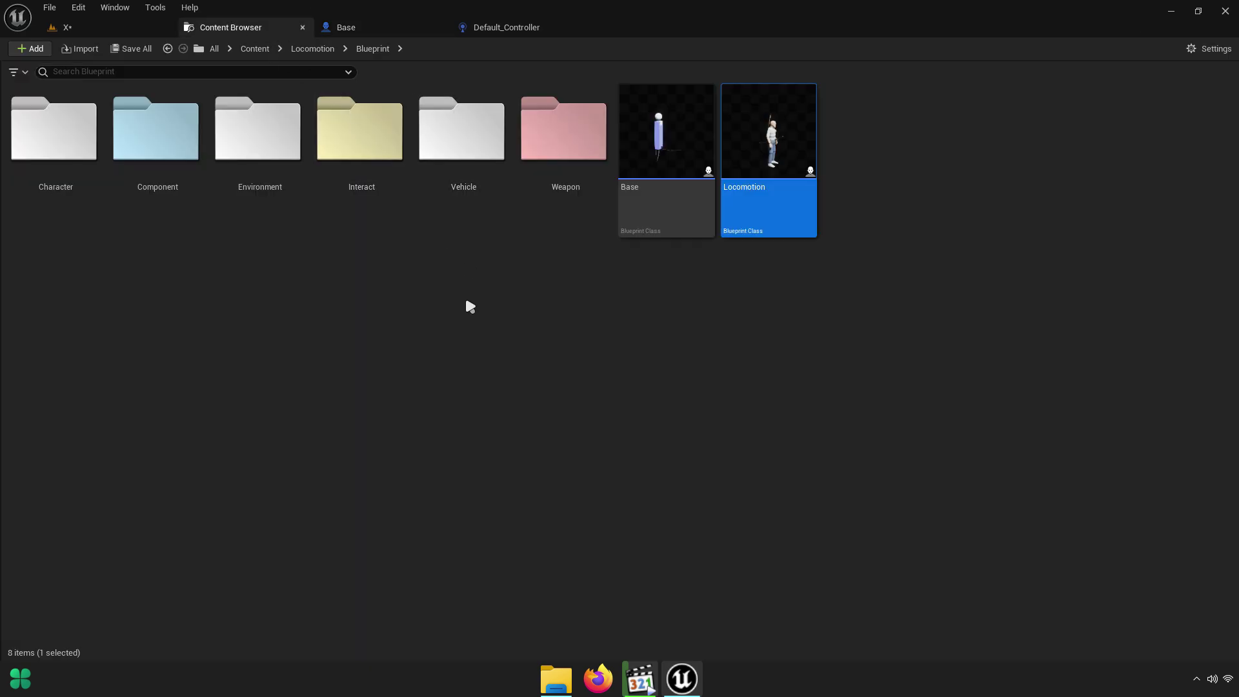
{"action": "double_click", "coordinate": [50, 187]}
{"action": "double_click", "coordinate": [54, 181]}
{"action": "left_click", "coordinate": [374, 191]}
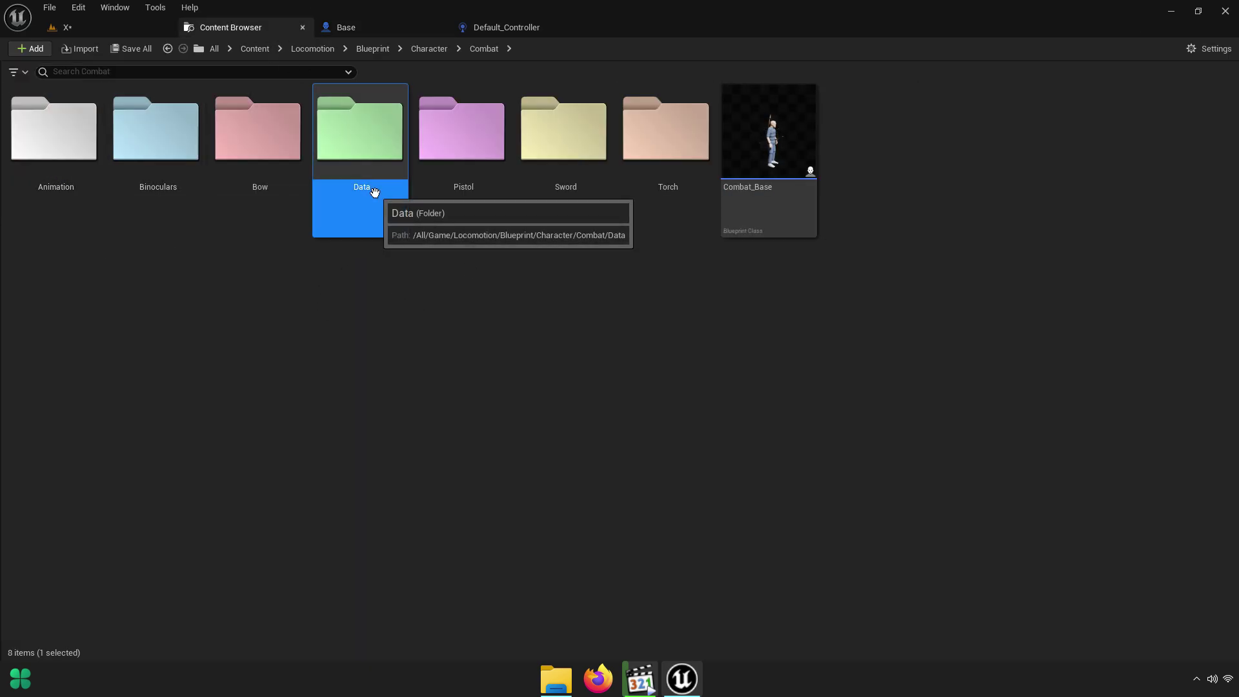
{"action": "double_click", "coordinate": [375, 191]}
Create the Patrol_Type enumeration, dock its editor in the main window and add an enumerator
{"action": "right_click", "coordinate": [434, 284]}
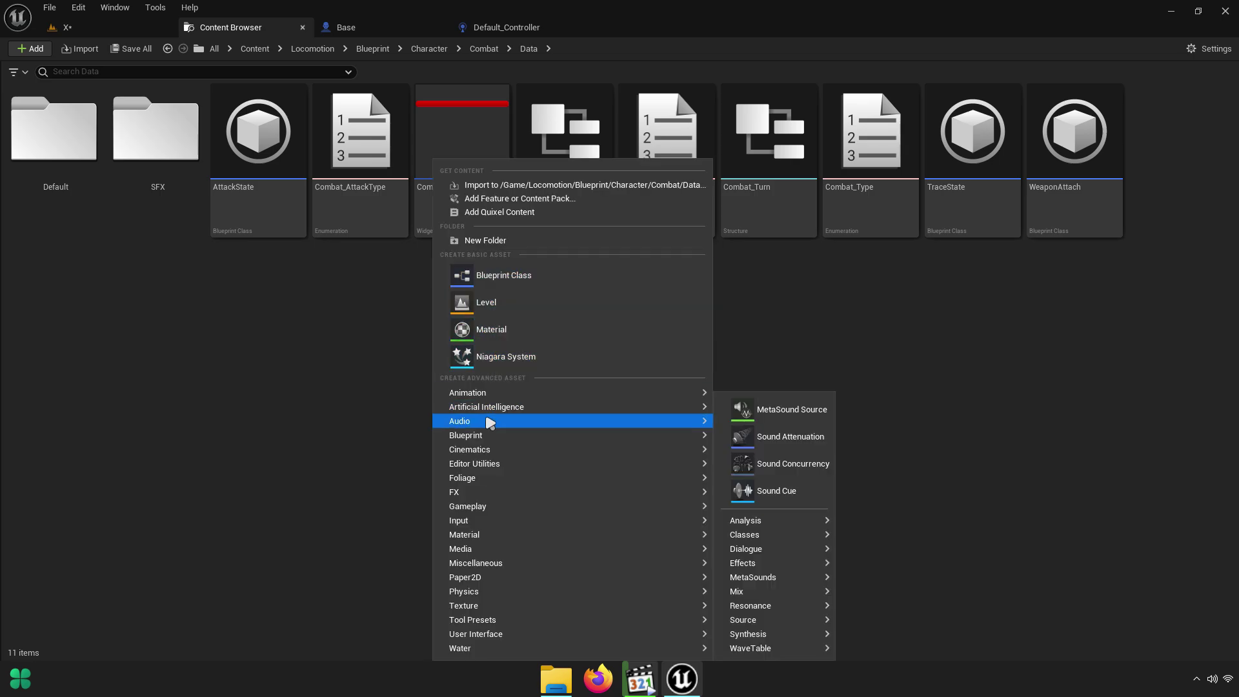
{"action": "mouse_move", "coordinate": [675, 439]}
{"action": "left_click", "coordinate": [763, 556]}
{"action": "type", "text": "Patrol_Type"}
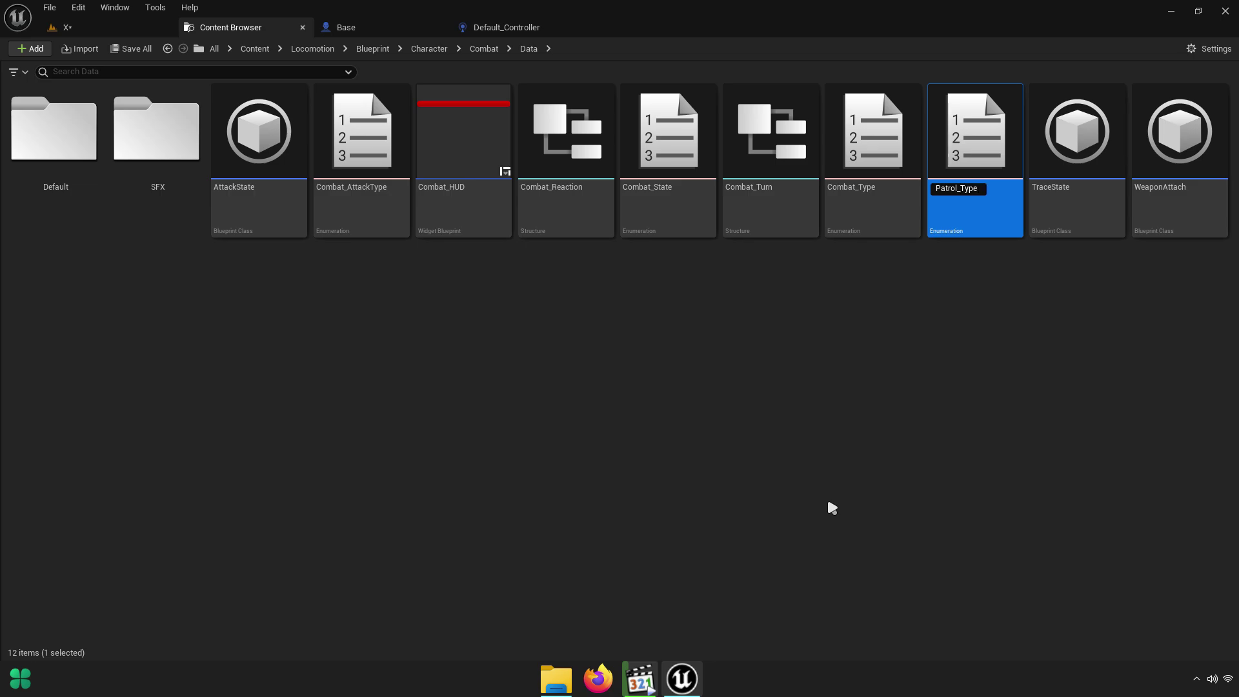
{"action": "double_click", "coordinate": [937, 161]}
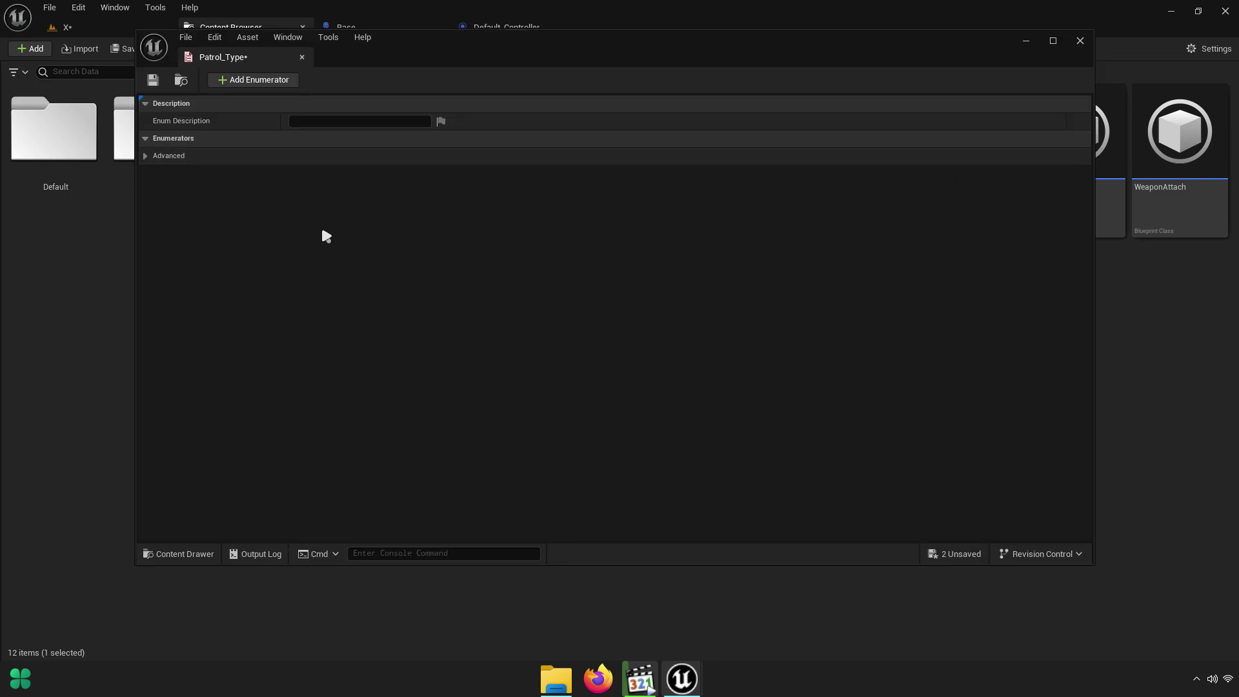
{"action": "left_click_drag", "start_coordinate": [239, 58], "coordinate": [693, 29]}
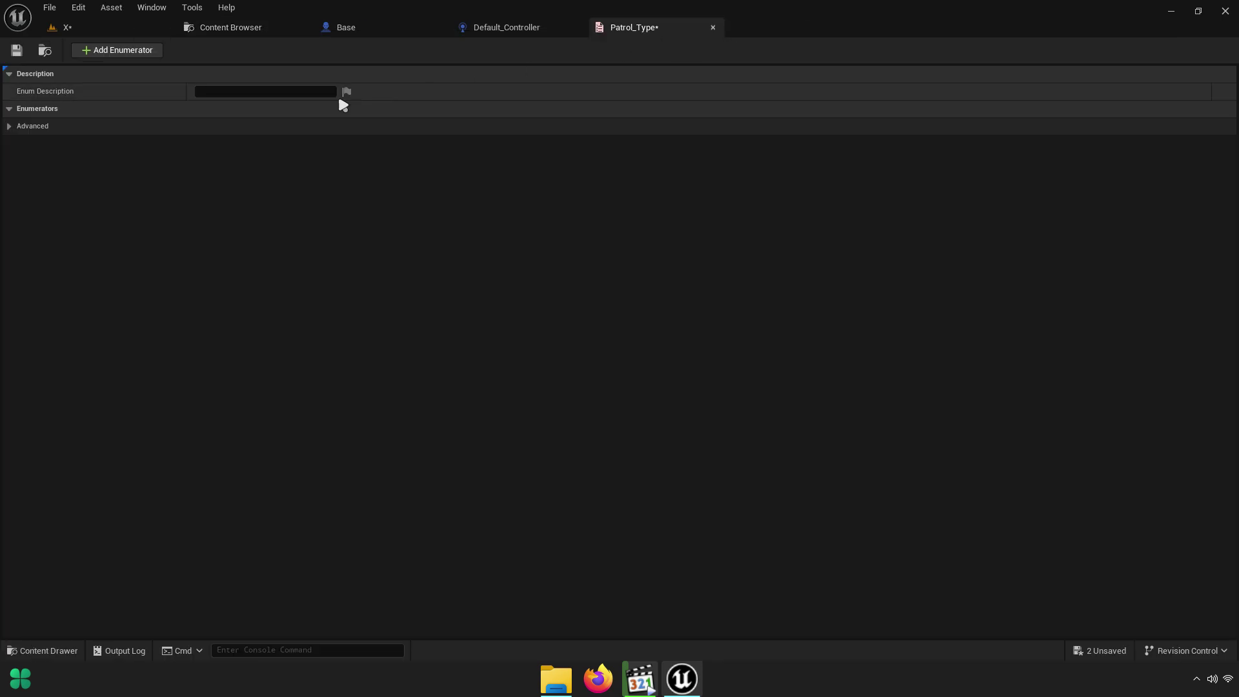
{"action": "left_click", "coordinate": [142, 52]}
Name the first enumerator Default and save the Patrol_Type enumeration
{"action": "left_click", "coordinate": [270, 125]}
{"action": "type", "text": "Default"}
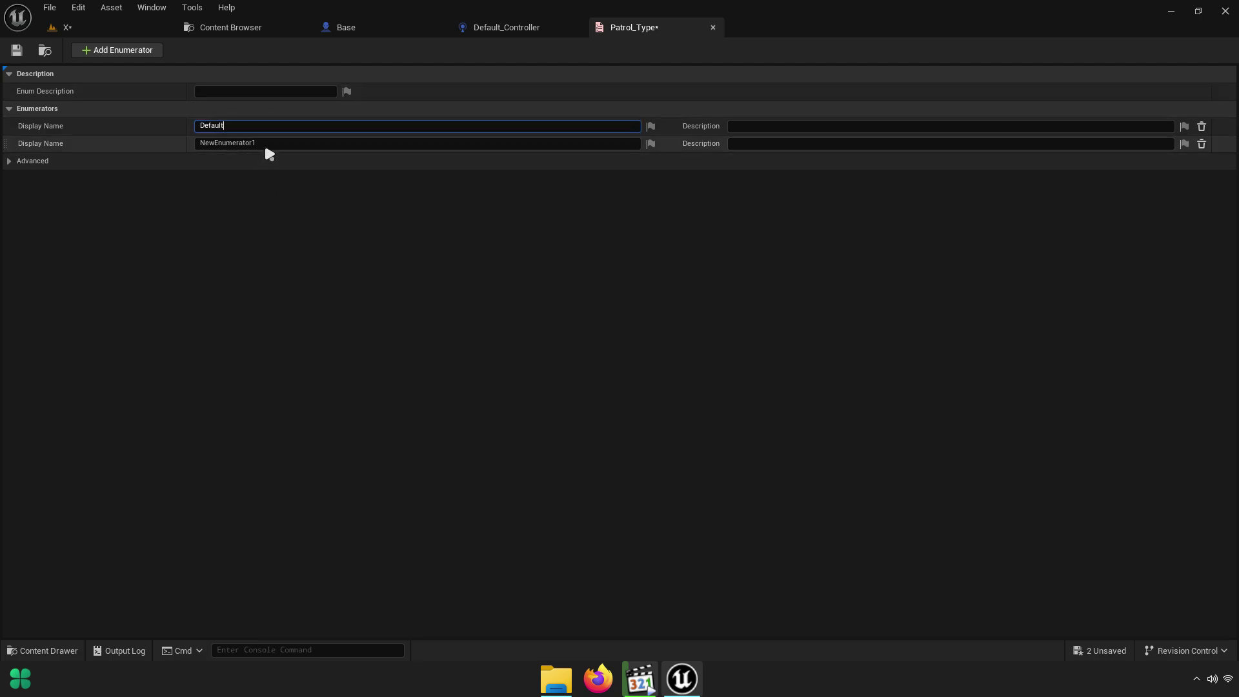
{"action": "left_click", "coordinate": [275, 143]}
{"action": "type", "text": "Custom"}
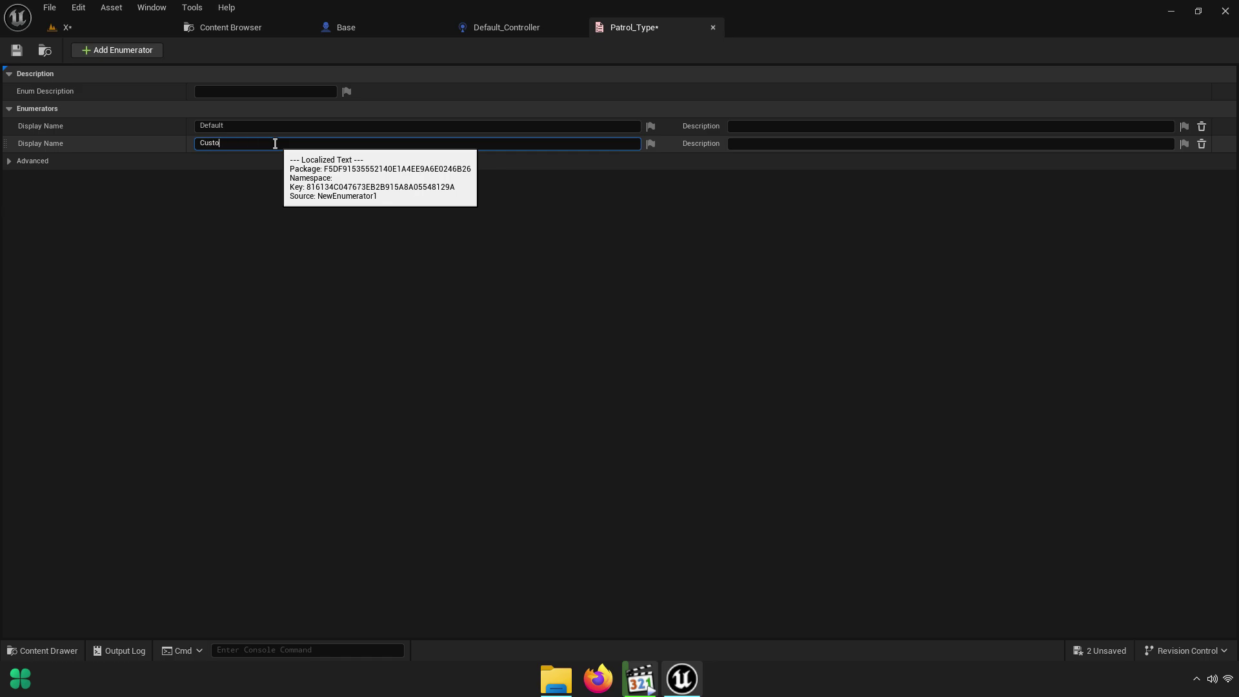
{"action": "left_click", "coordinate": [17, 50]}
Rename the second enumerator to Patrol, then save the enum and all assets
{"action": "double_click", "coordinate": [219, 143]}
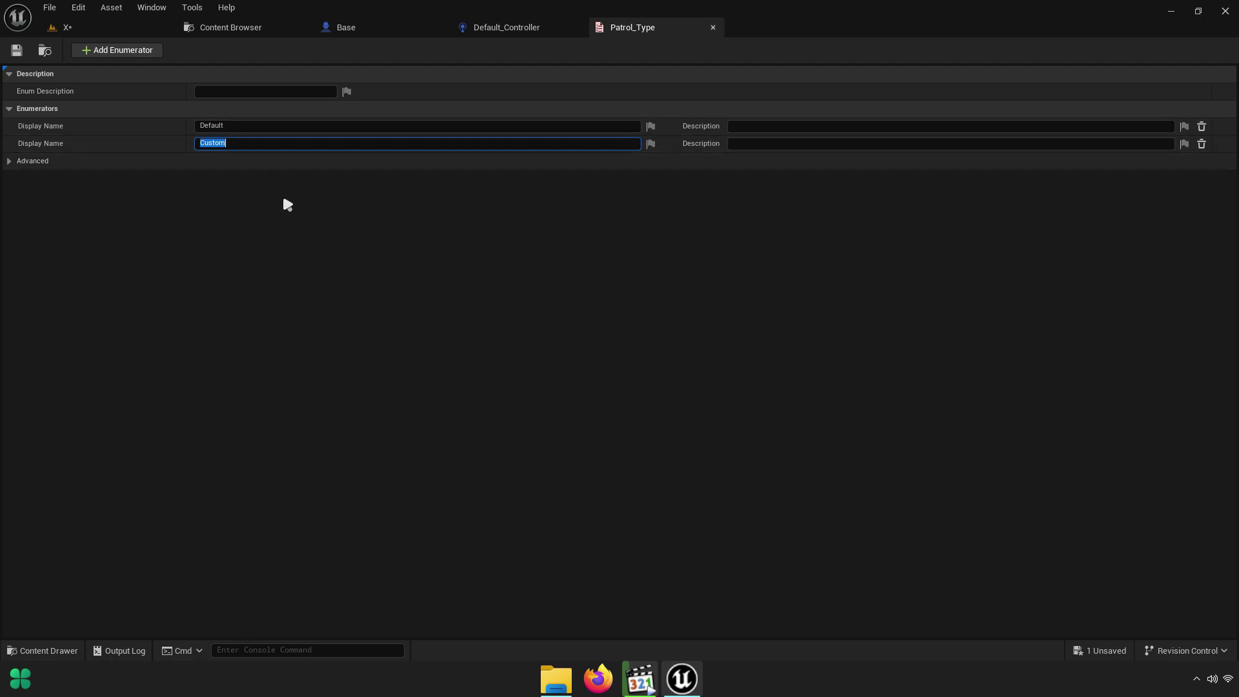
{"action": "type", "text": "Patrol"}
{"action": "key", "text": "Return"}
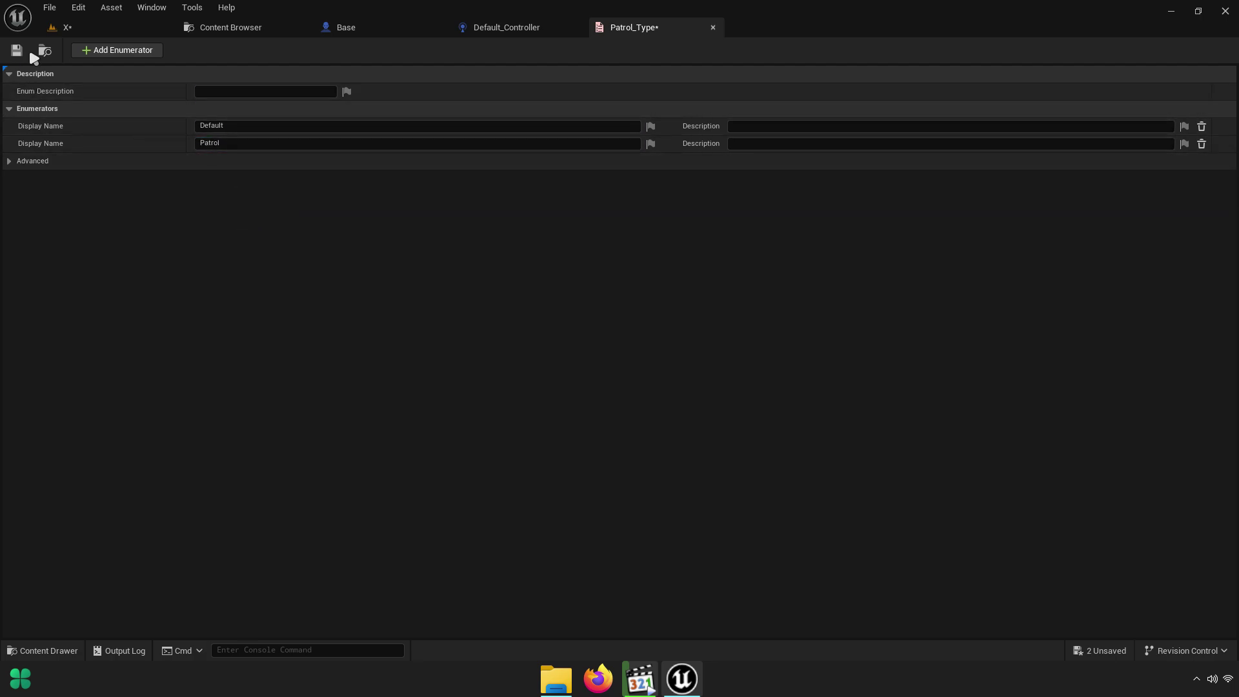
{"action": "left_click", "coordinate": [45, 50]}
{"action": "left_click", "coordinate": [131, 49]}
{"action": "left_click", "coordinate": [956, 188]}
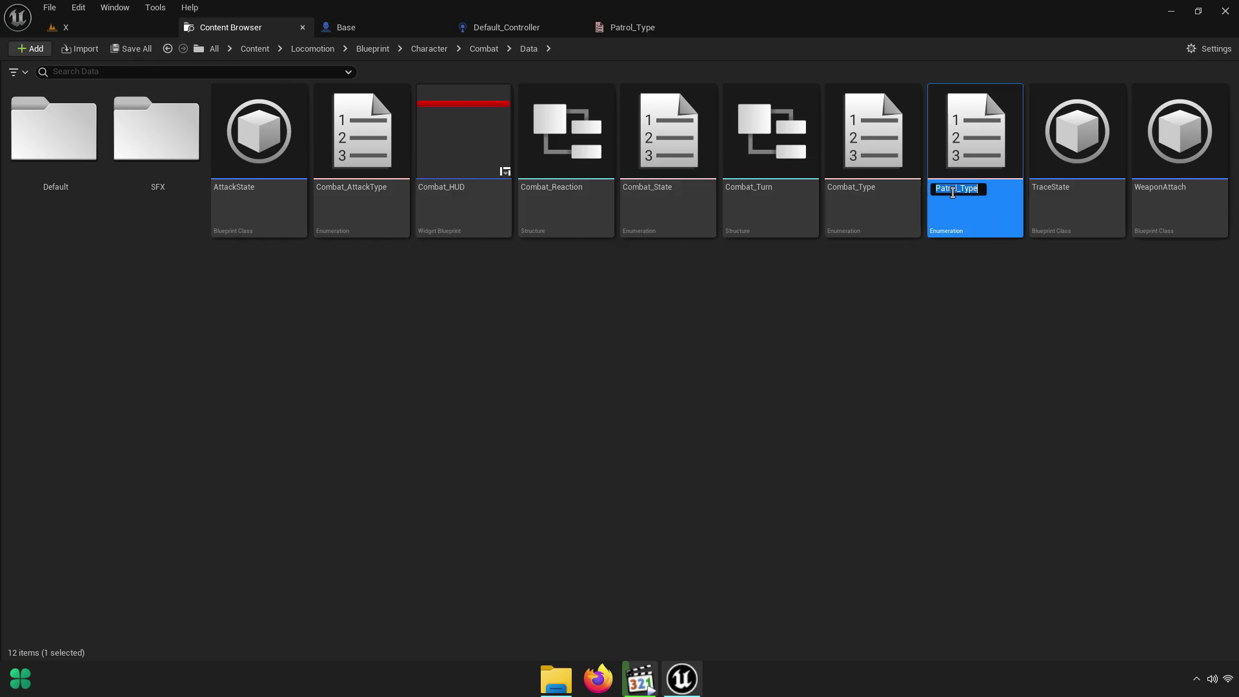
{"action": "right_click", "coordinate": [955, 194]}
Add a Patrol Type variable of type Patrol_Type to the Base blueprint
{"action": "left_click", "coordinate": [988, 246]}
{"action": "left_click", "coordinate": [954, 296]}
{"action": "left_click", "coordinate": [361, 41]}
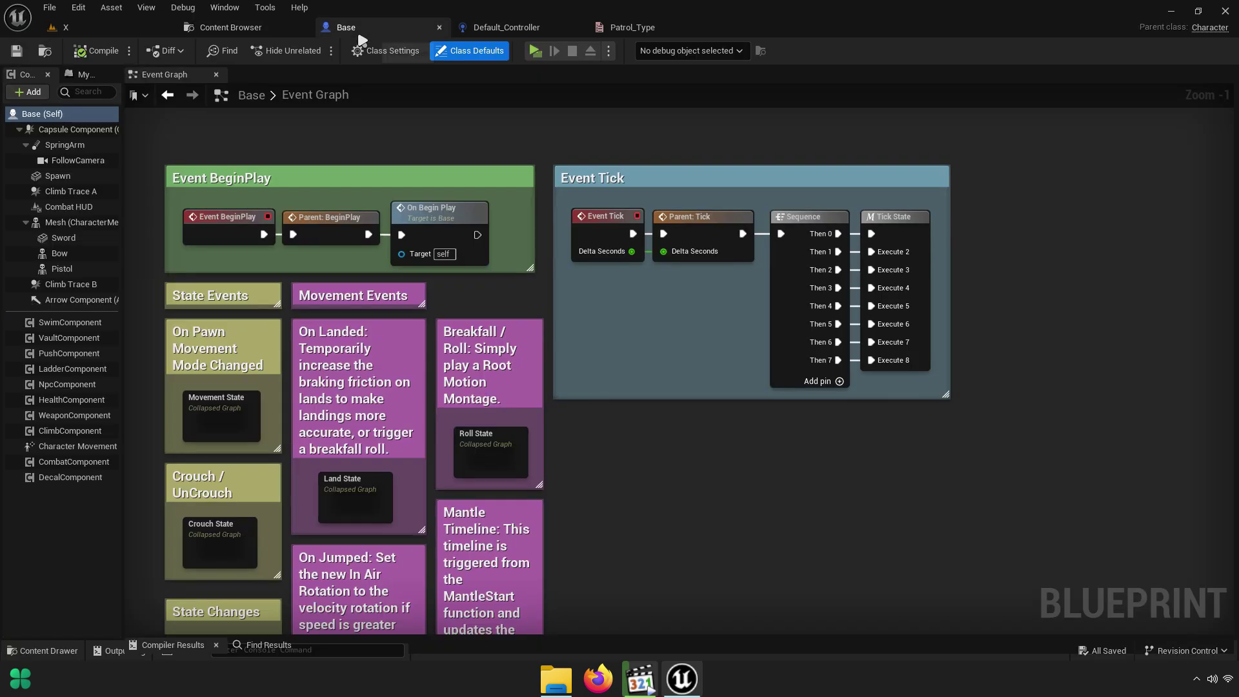
{"action": "left_click", "coordinate": [86, 74]}
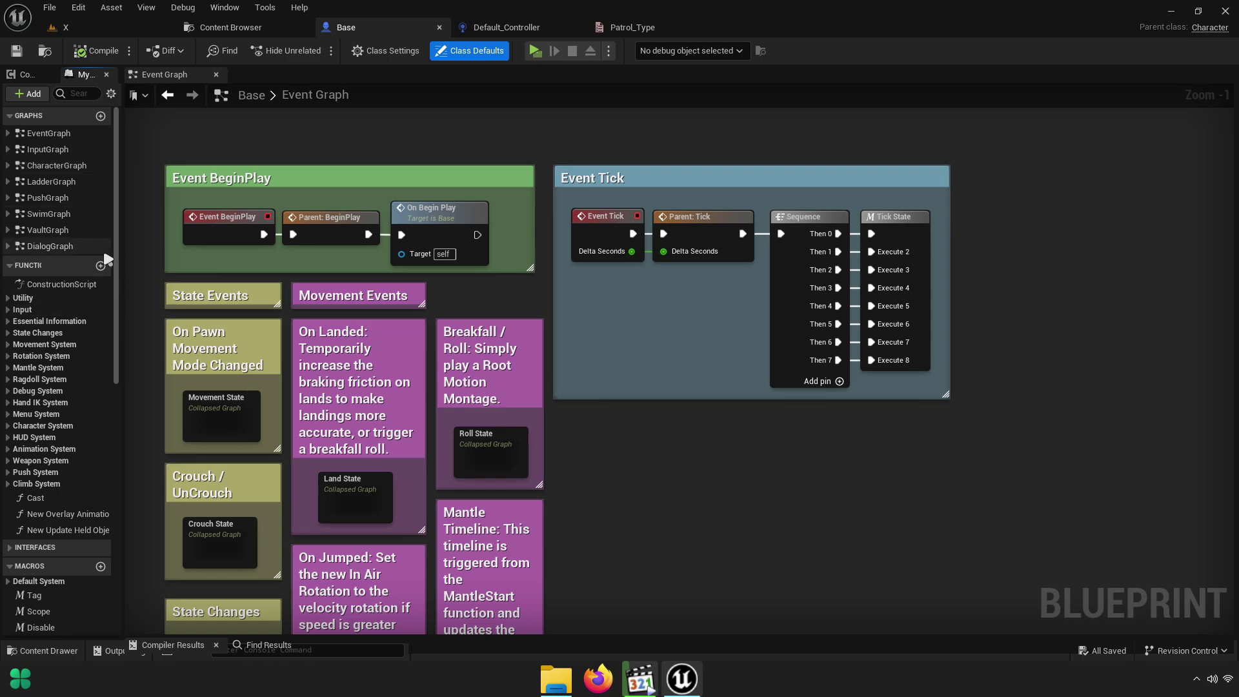
{"action": "scroll", "coordinate": [107, 259], "scroll_direction": "down", "scroll_amount": 5}
{"action": "mouse_move", "coordinate": [122, 271]}
{"action": "left_mouse_down"}
{"action": "mouse_move", "coordinate": [155, 300]}
{"action": "mouse_move", "coordinate": [156, 459]}
{"action": "left_mouse_up"}
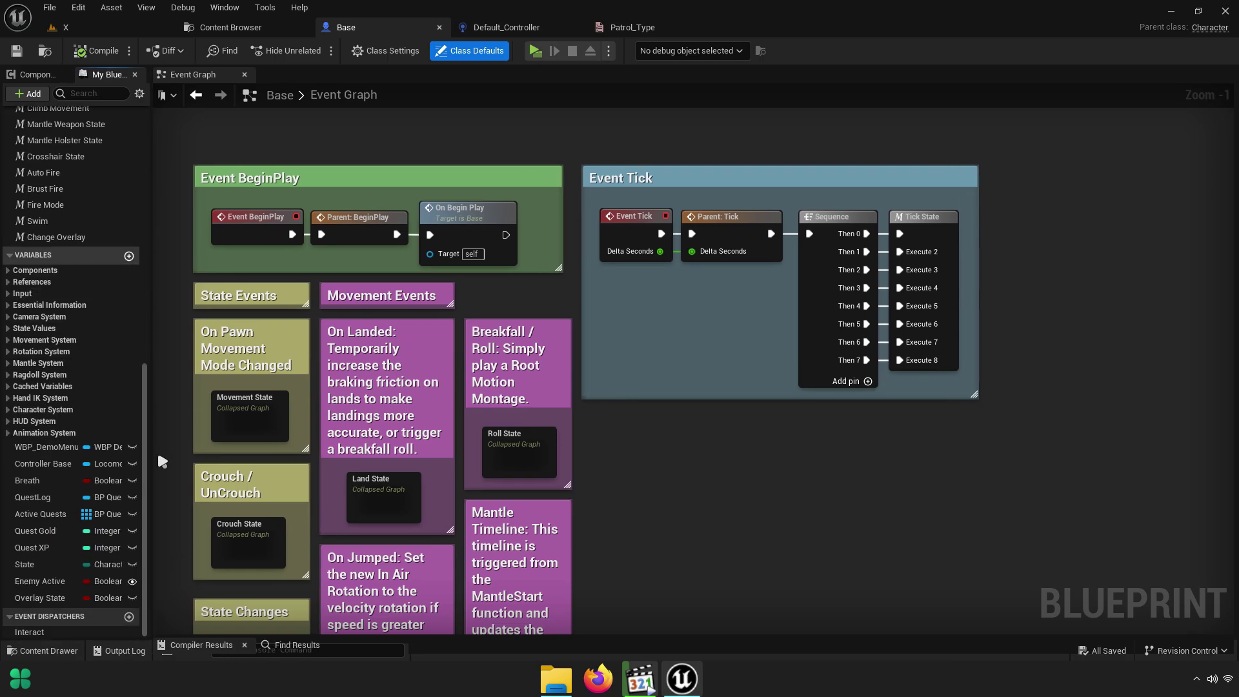
{"action": "left_click", "coordinate": [129, 256]}
{"action": "type", "text": "Patrol Type"}
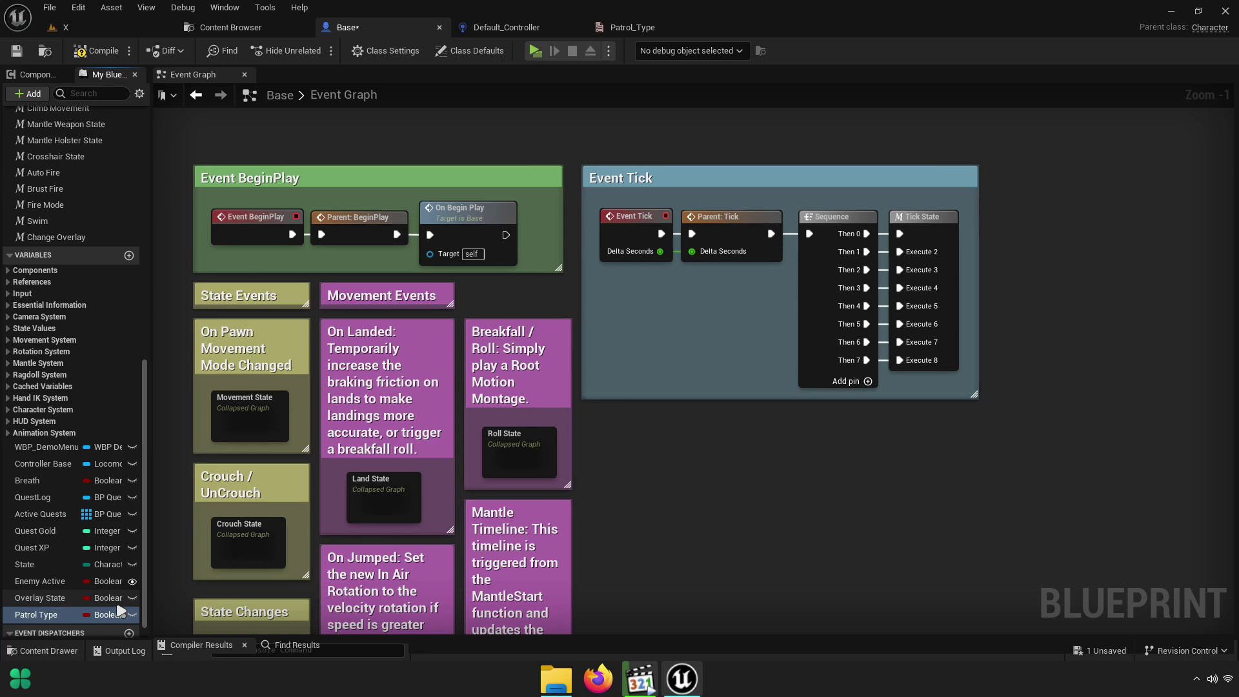
{"action": "left_click", "coordinate": [115, 607]}
{"action": "type", "text": "Patrol_Type"}
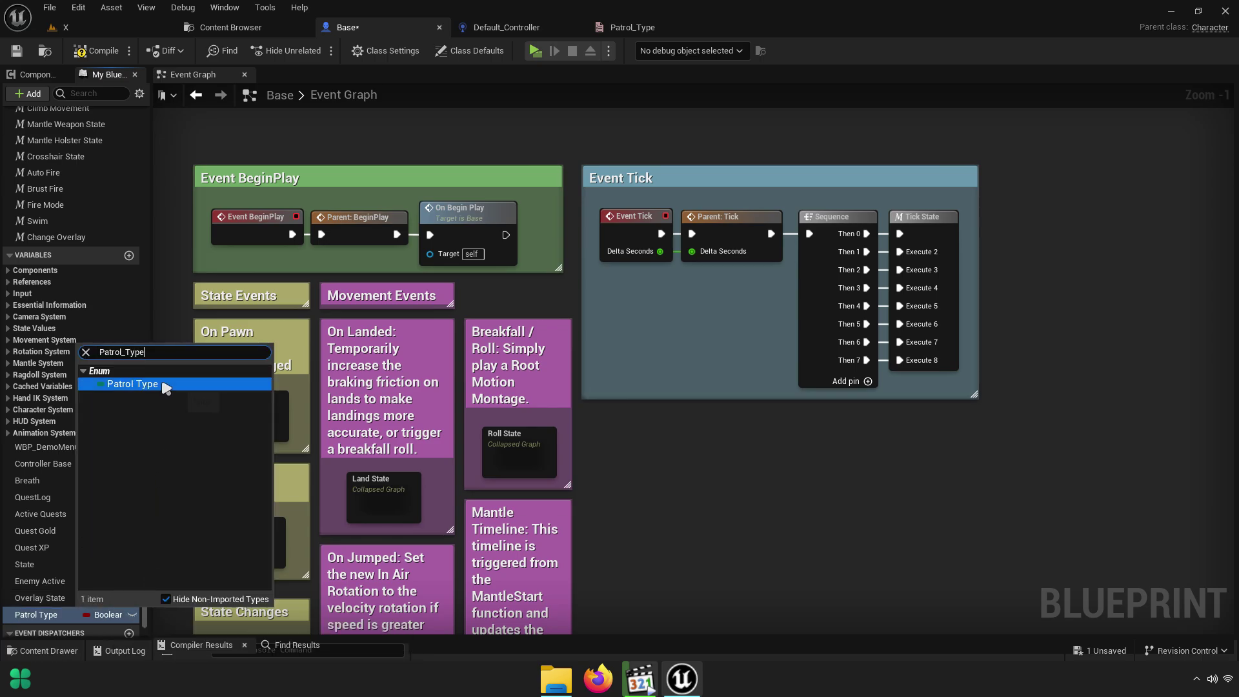
{"action": "left_click", "coordinate": [133, 385]}
Locate the Enemy Active variable and its SET node, and rename it Patrol Enemy
{"action": "scroll", "coordinate": [77, 529], "scroll_direction": "down", "scroll_amount": 1}
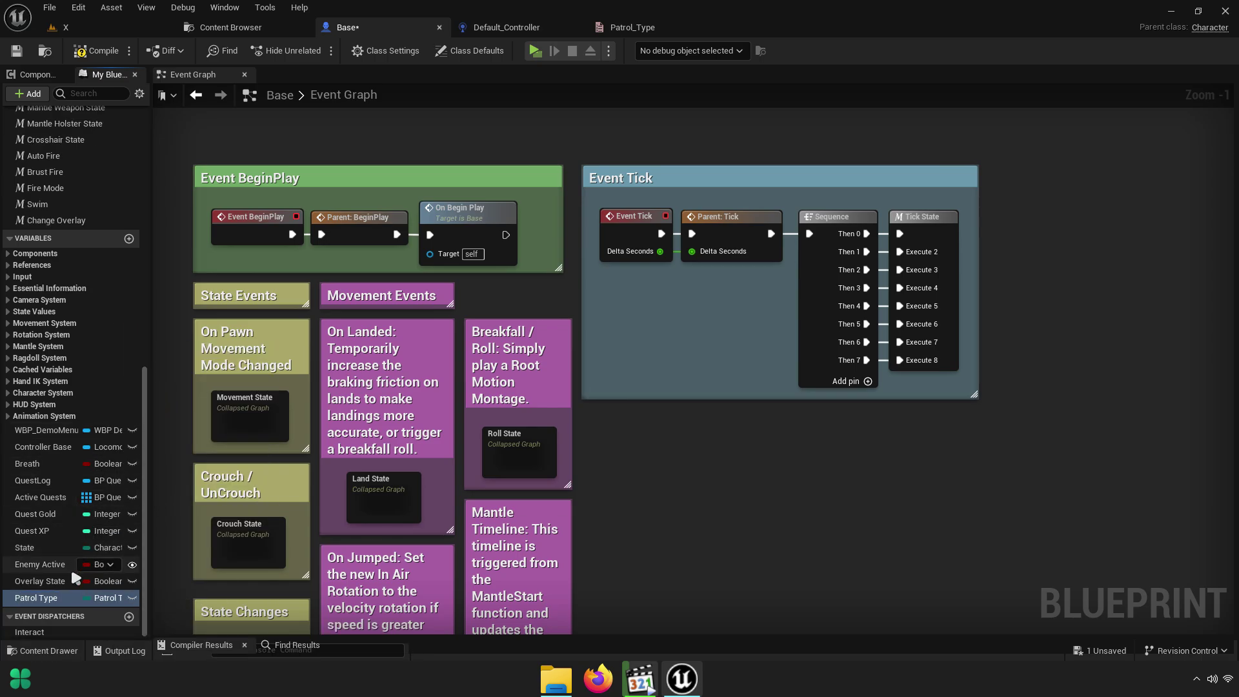
{"action": "left_click", "coordinate": [36, 566]}
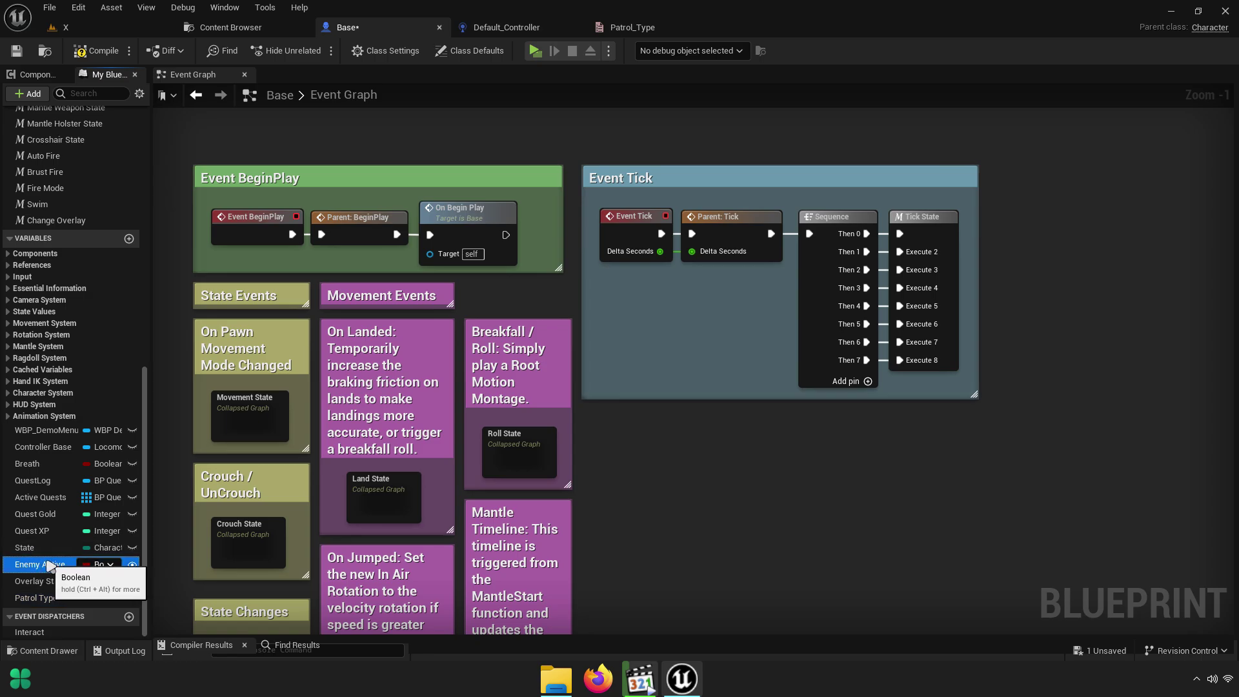
{"action": "double_click", "coordinate": [464, 225]}
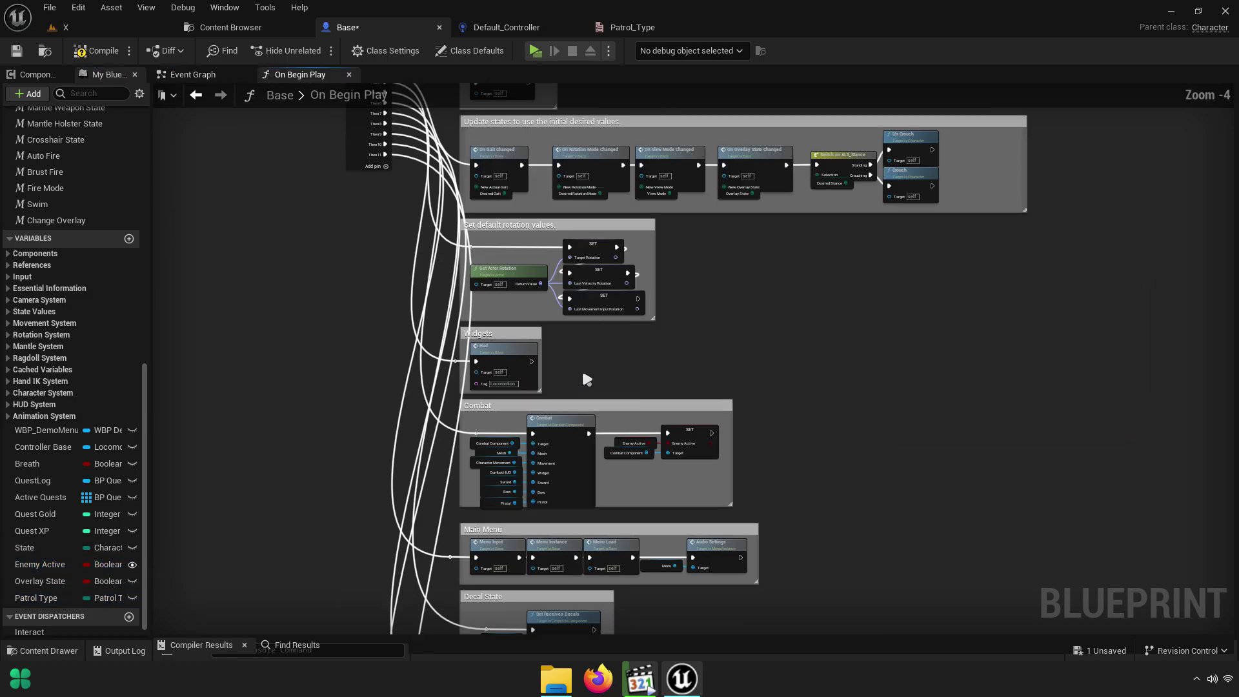
{"action": "scroll", "coordinate": [731, 396], "scroll_direction": "up", "scroll_amount": 4}
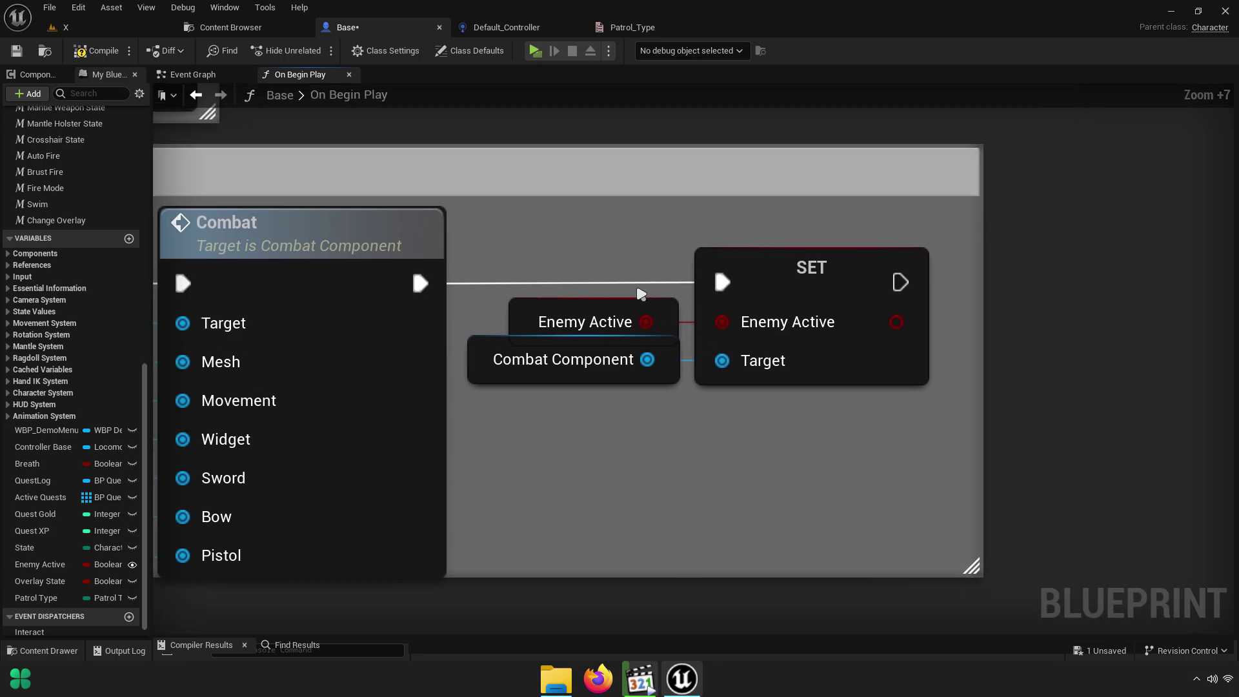
{"action": "right_click_drag", "start_coordinate": [636, 291], "coordinate": [849, 435]}
{"action": "right_click_drag", "start_coordinate": [444, 152], "coordinate": [729, 221]}
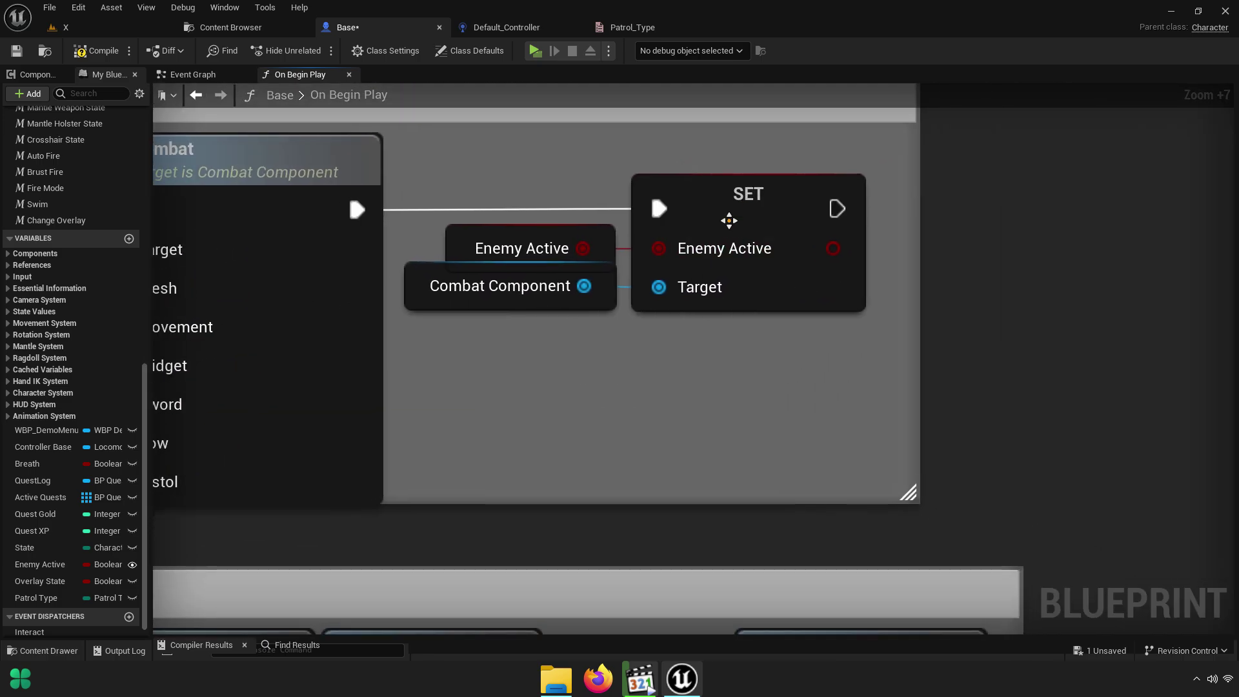
{"action": "right_click_drag", "start_coordinate": [341, 458], "coordinate": [429, 466]}
{"action": "double_click", "coordinate": [47, 566]}
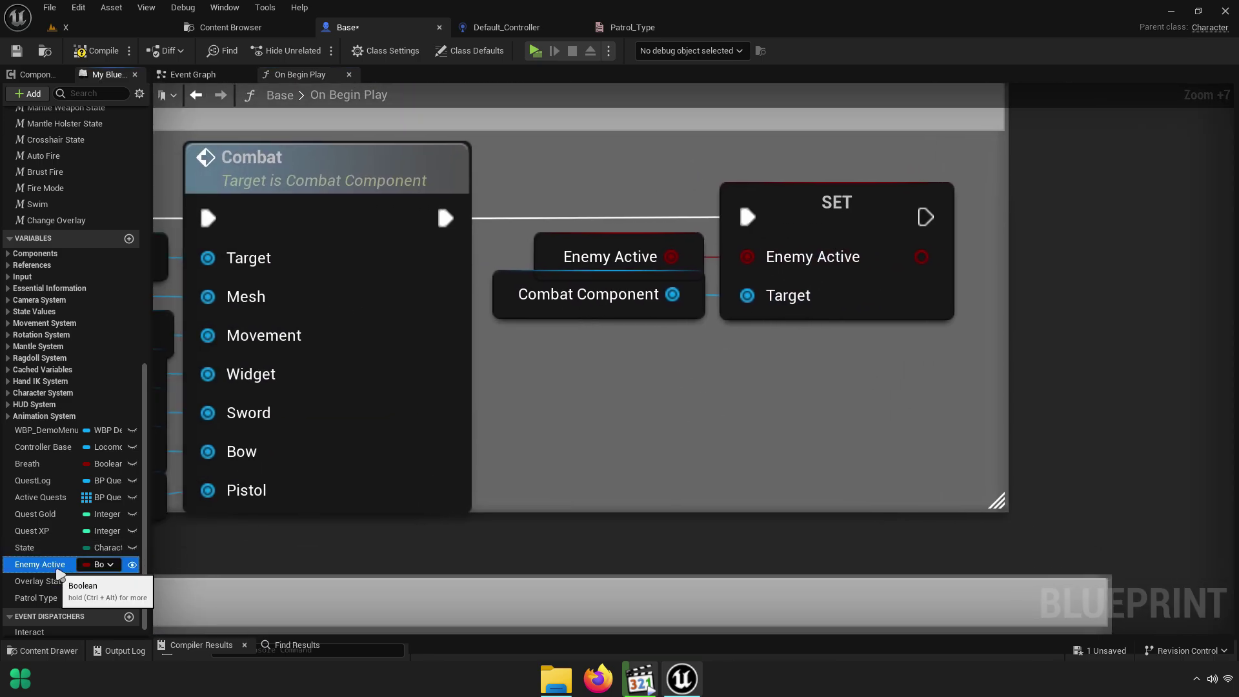
{"action": "type", "text": "Patrol Enemy"}
Open the CombatComponent blueprint from the Combat node in the graph
{"action": "right_click", "coordinate": [215, 572]}
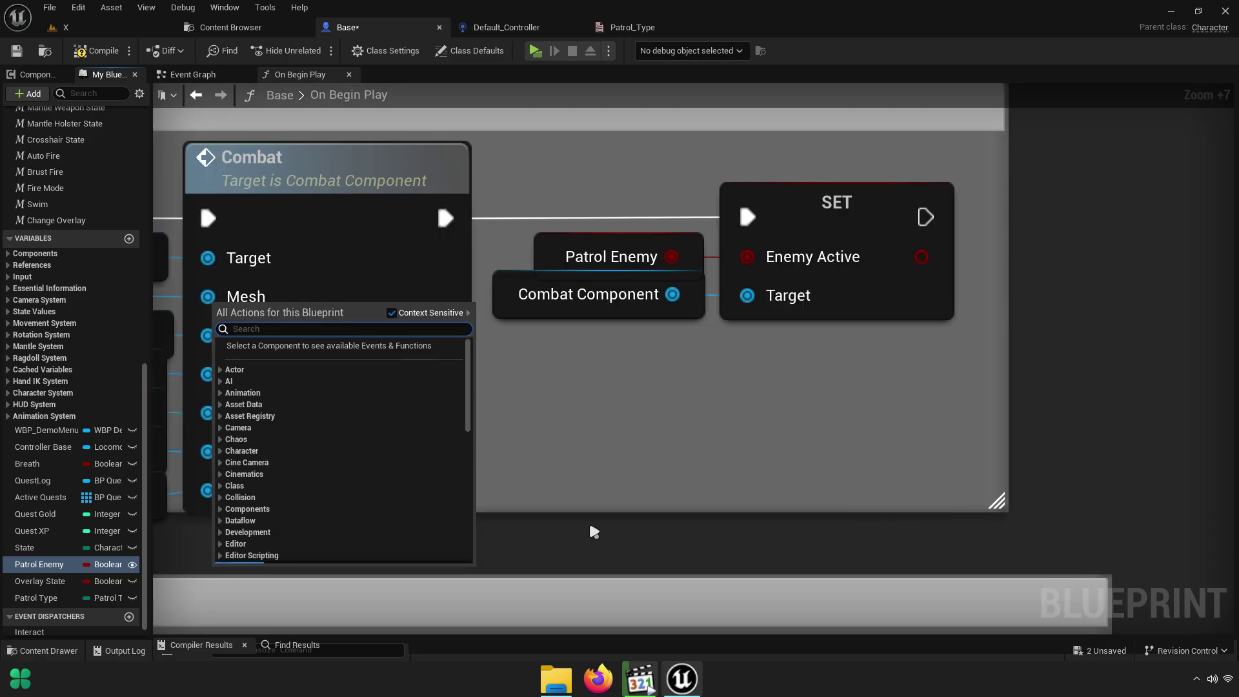
{"action": "left_click", "coordinate": [589, 528]}
{"action": "right_click_drag", "start_coordinate": [672, 425], "coordinate": [545, 448]}
{"action": "scroll", "coordinate": [698, 245], "scroll_direction": "down", "scroll_amount": 7}
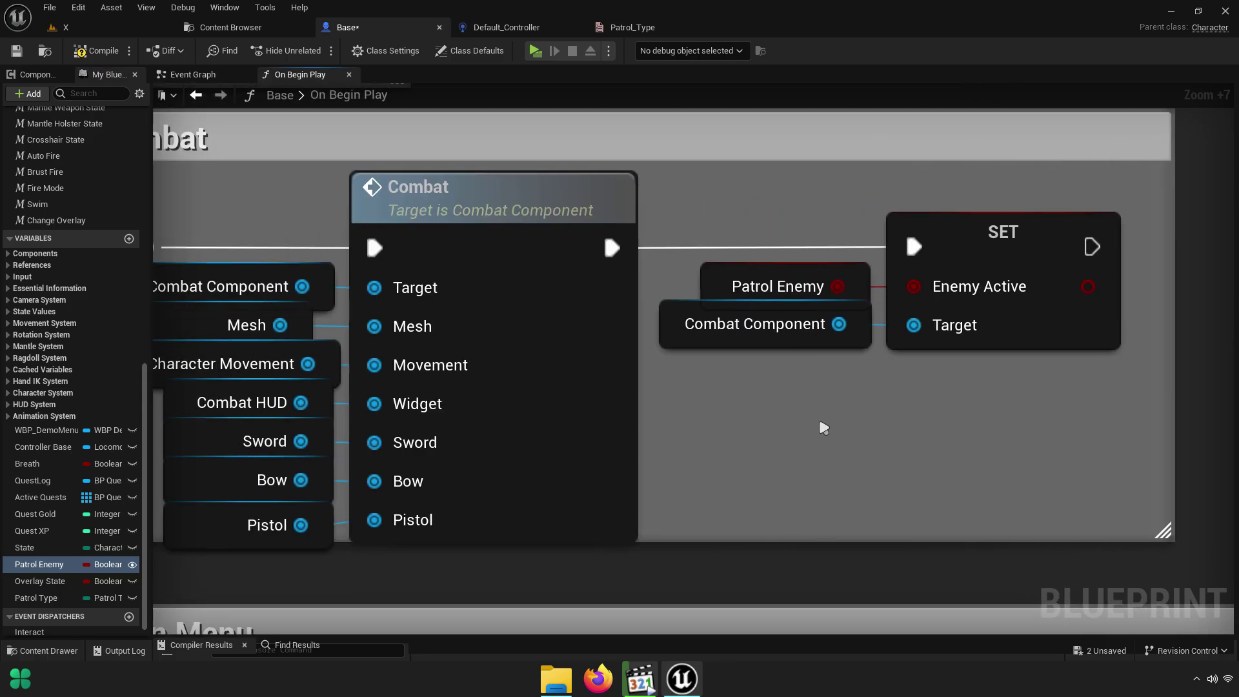
{"action": "double_click", "coordinate": [455, 213]}
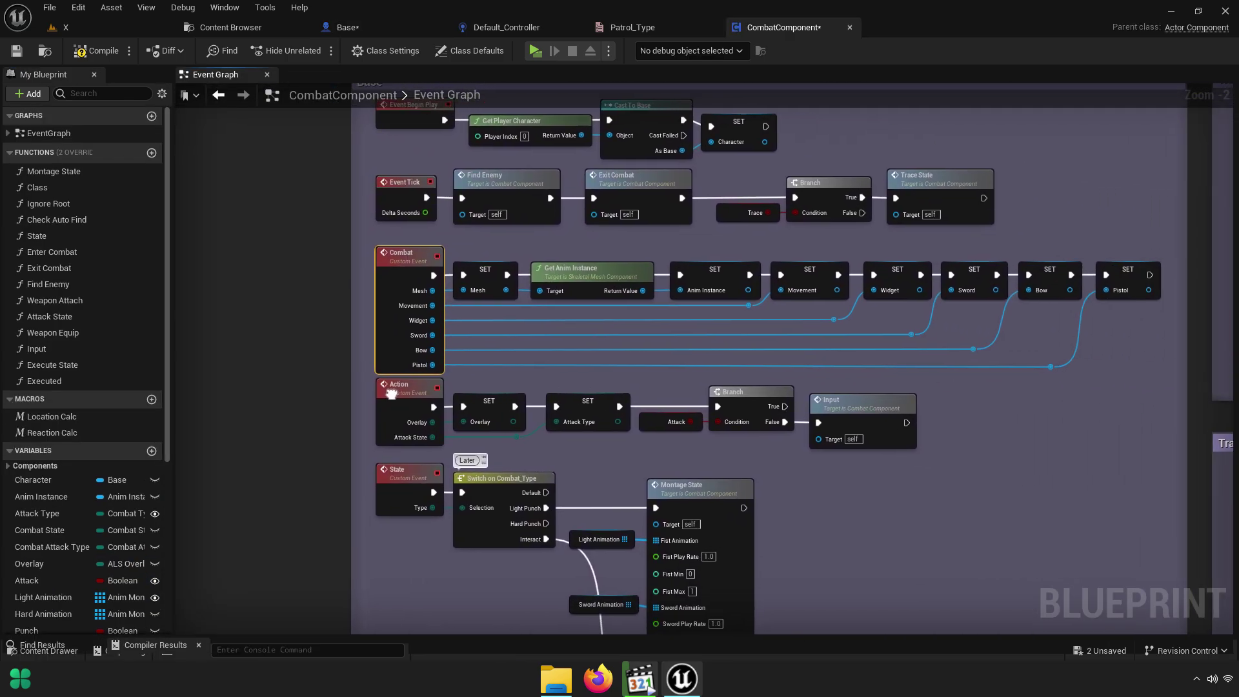
Find CombatComponent's Enemy Active variable, rename it to Patrol Enemy and compile
{"action": "scroll", "coordinate": [127, 171], "scroll_direction": "down", "scroll_amount": 1}
{"action": "scroll", "coordinate": [124, 166], "scroll_direction": "down", "scroll_amount": 5}
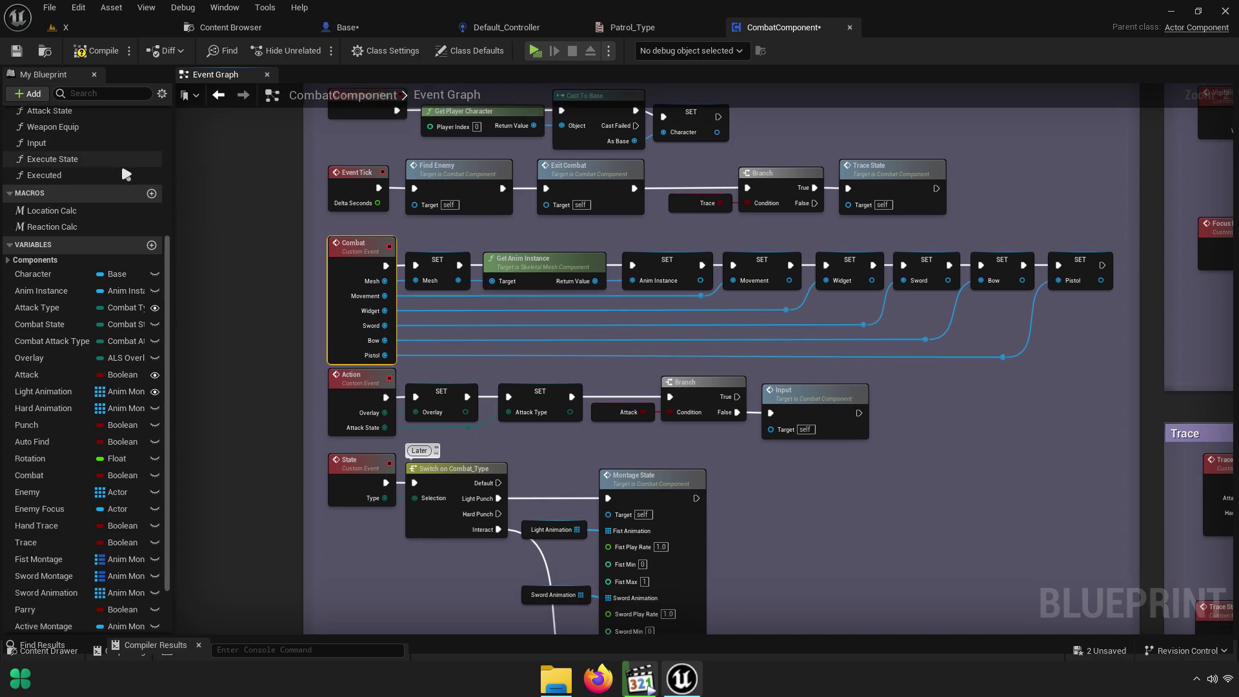
{"action": "left_click", "coordinate": [99, 94]}
{"action": "type", "text": "emy "}
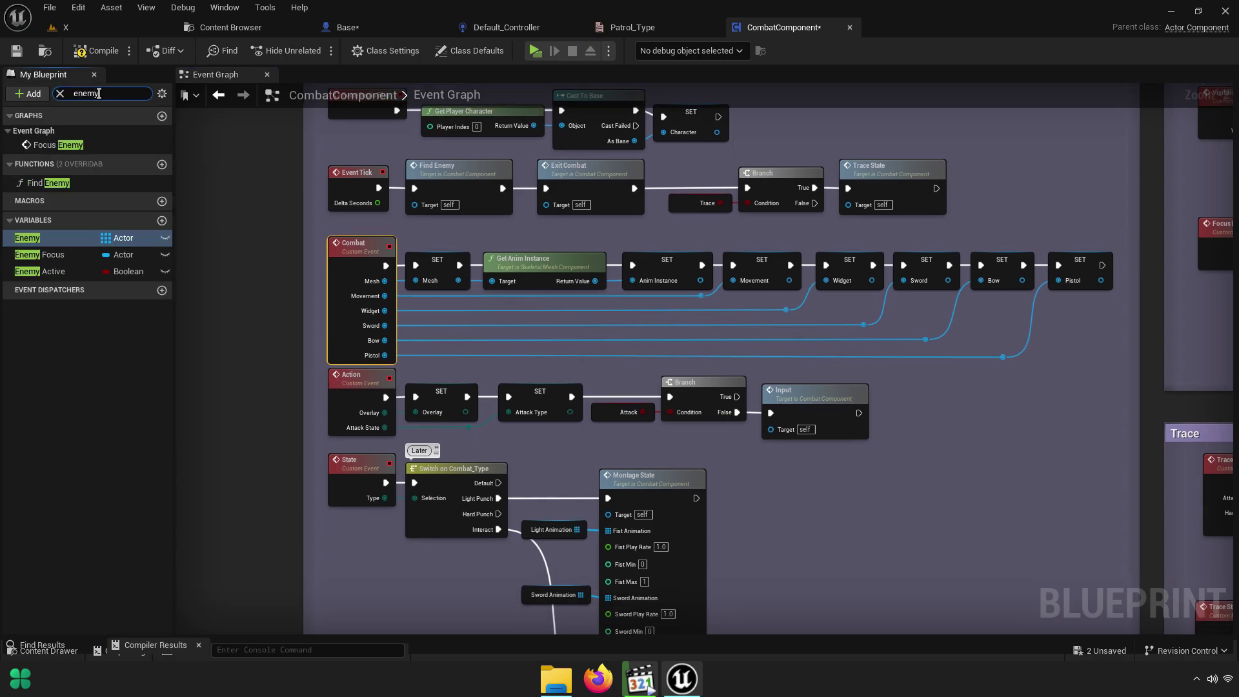
{"action": "type", "text": "ac"}
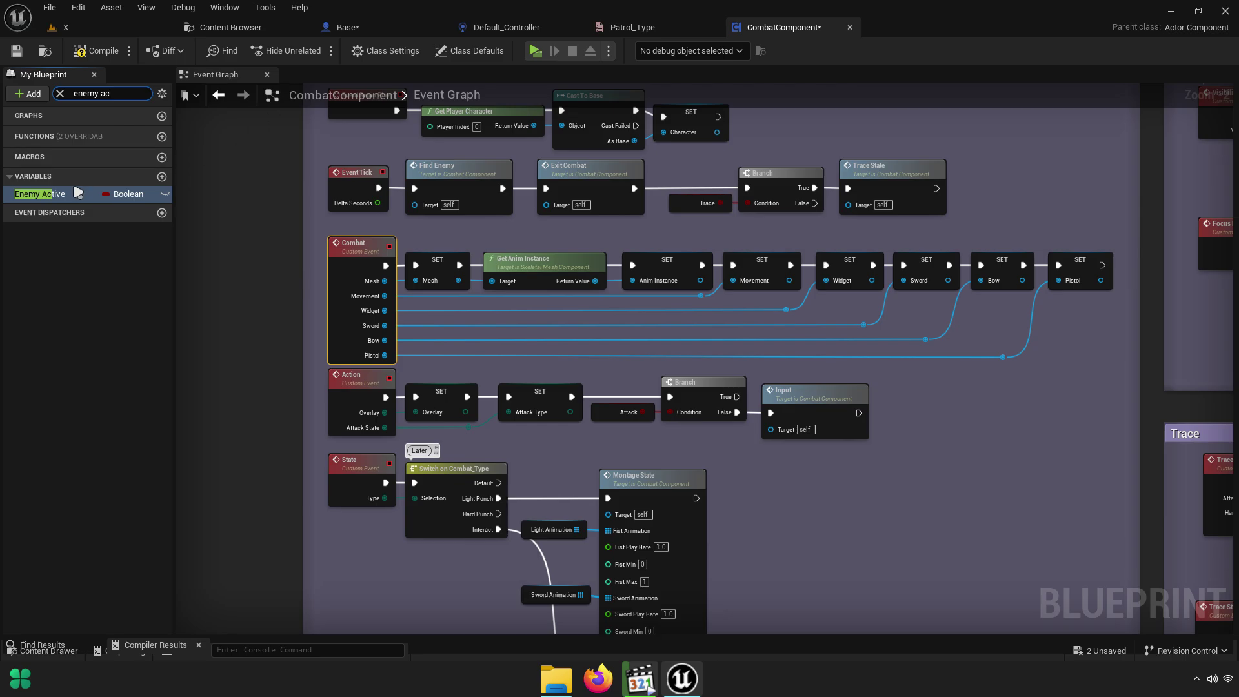
{"action": "double_click", "coordinate": [129, 193]}
{"action": "type", "text": "Patrol Enemy"}
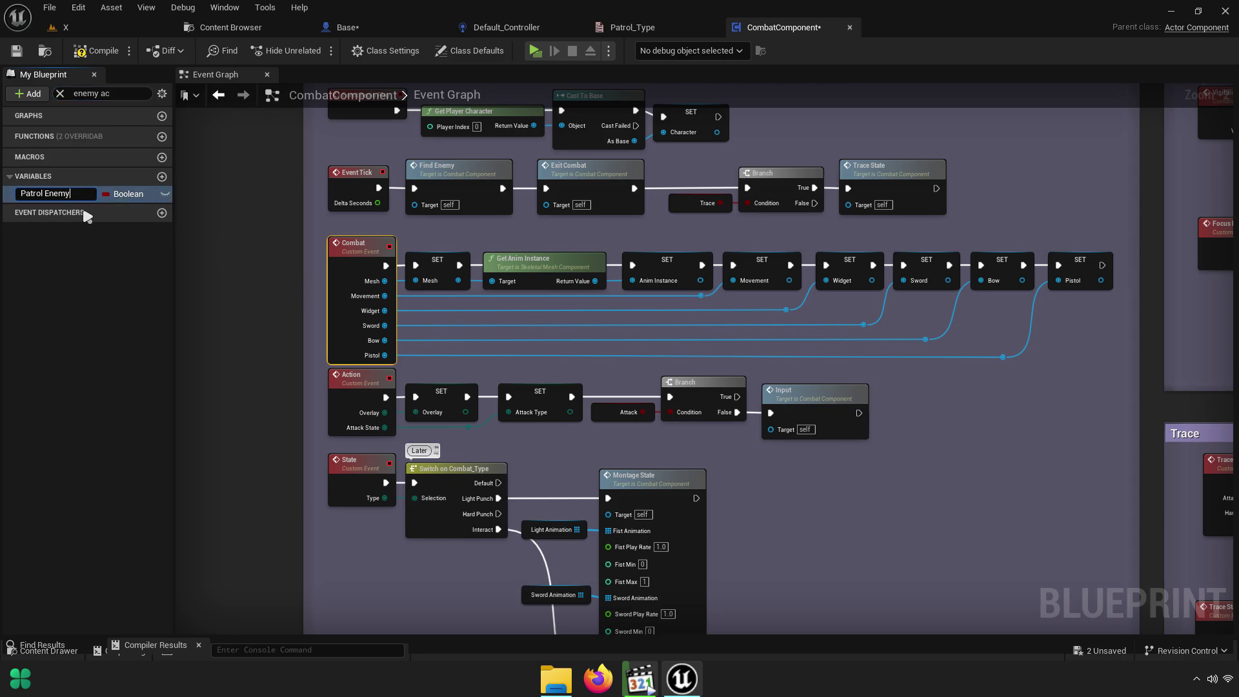
{"action": "key", "text": "Return"}
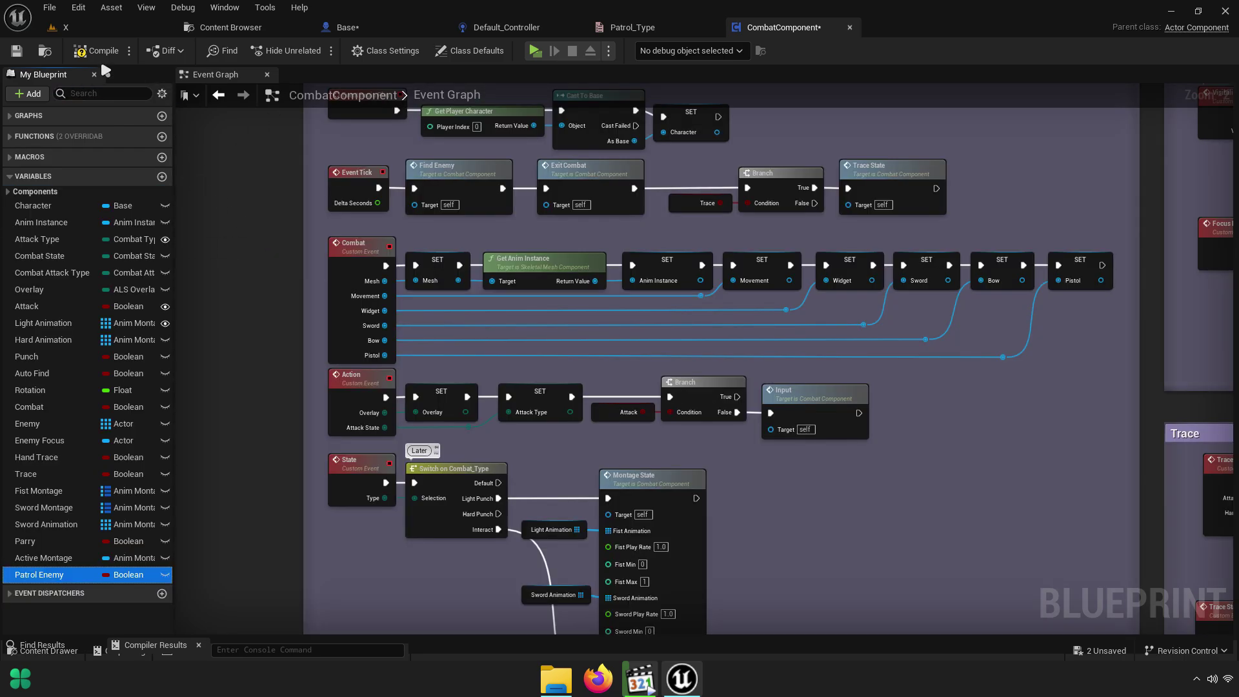
{"action": "key", "text": "F7"}
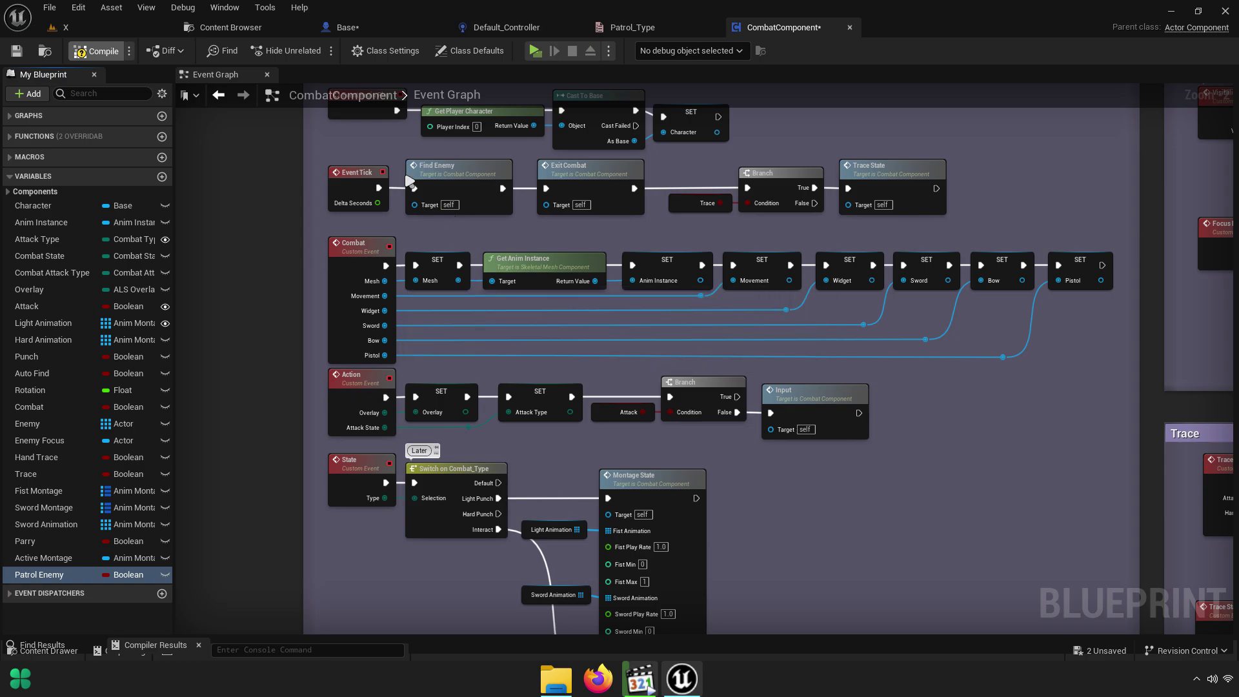
{"action": "left_click", "coordinate": [232, 27]}
Save Base and CombatComponent, then close the Patrol_Type and CombatComponent editors
{"action": "left_click", "coordinate": [130, 49]}
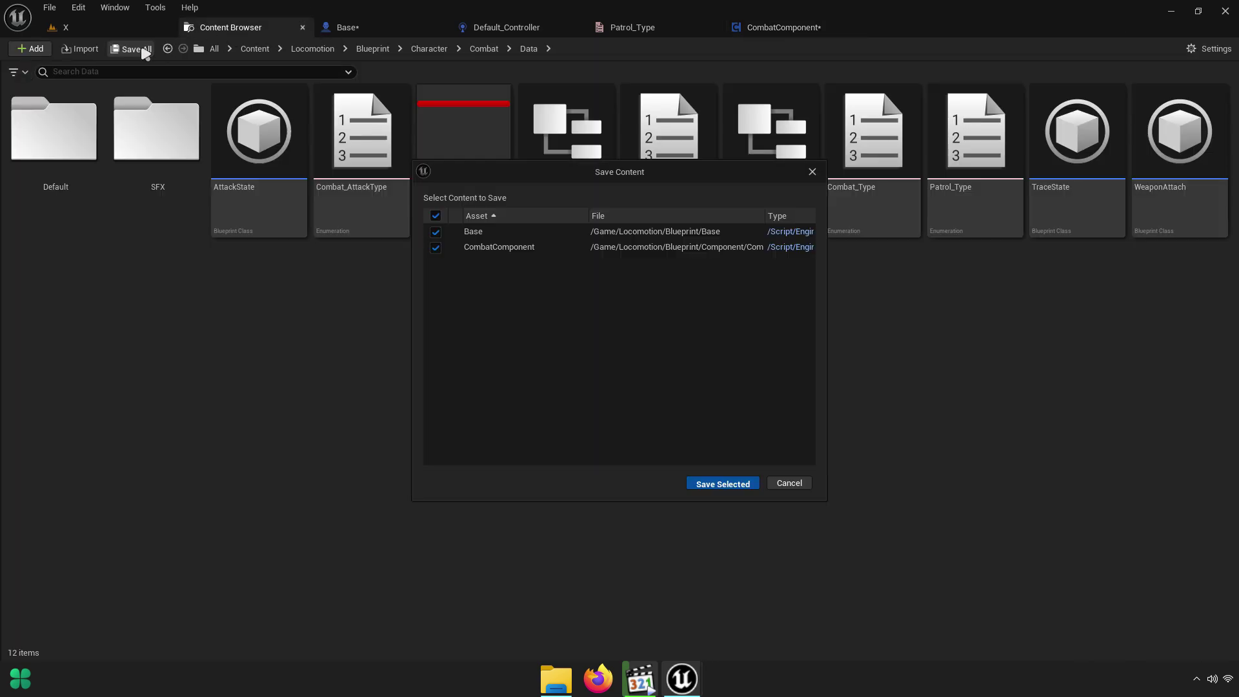
{"action": "key", "text": "Return"}
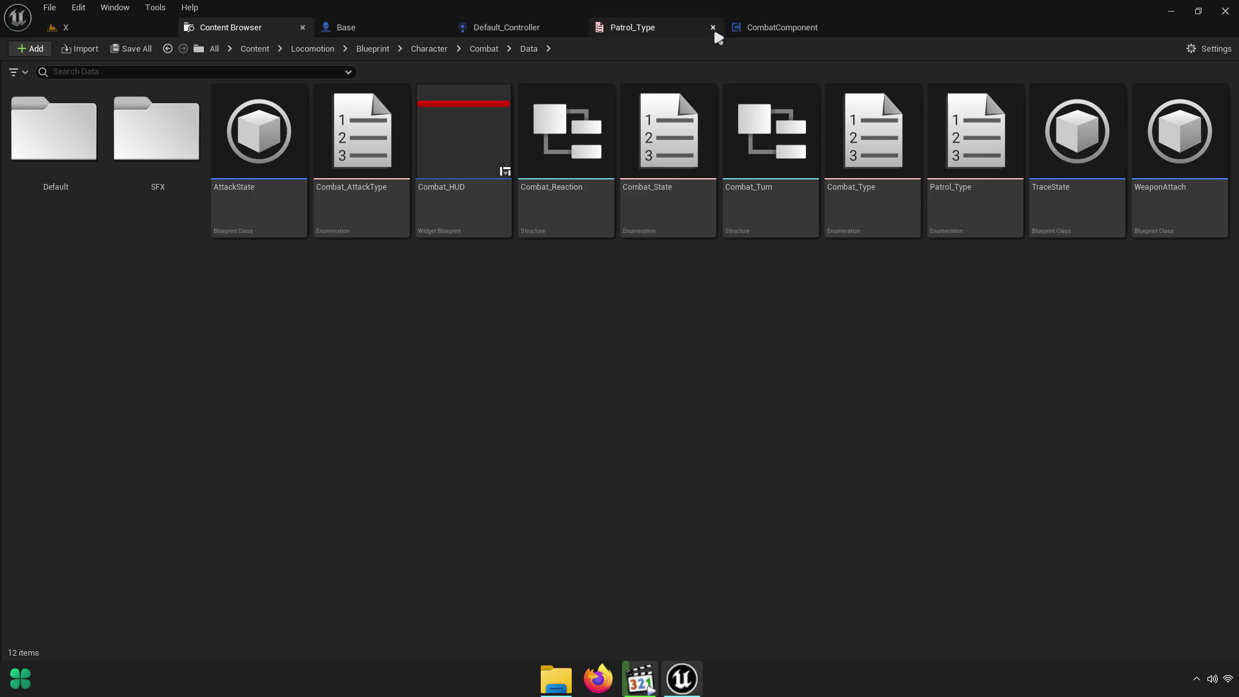
{"action": "left_click", "coordinate": [714, 27]}
{"action": "left_click", "coordinate": [714, 27]}
Copy the Patrol_Type asset name from its rename field, then cancel the rename
{"action": "left_click", "coordinate": [954, 202]}
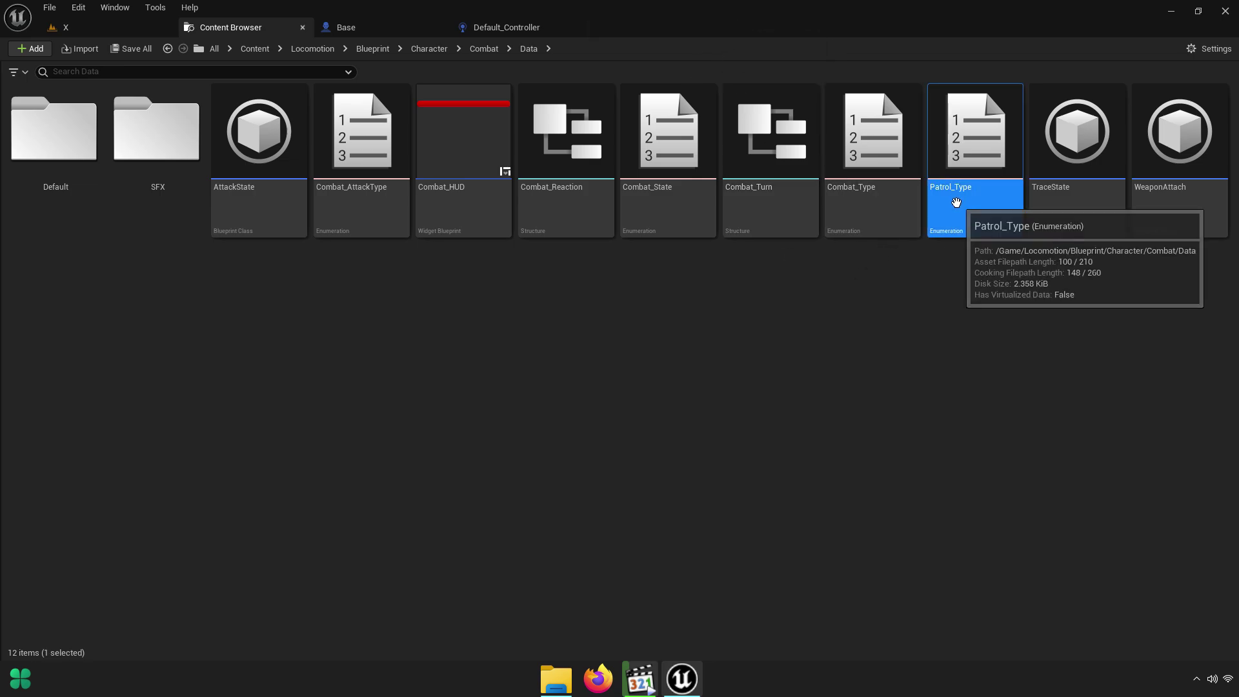
{"action": "right_click", "coordinate": [963, 193]}
{"action": "left_click", "coordinate": [988, 310]}
{"action": "right_click", "coordinate": [960, 268]}
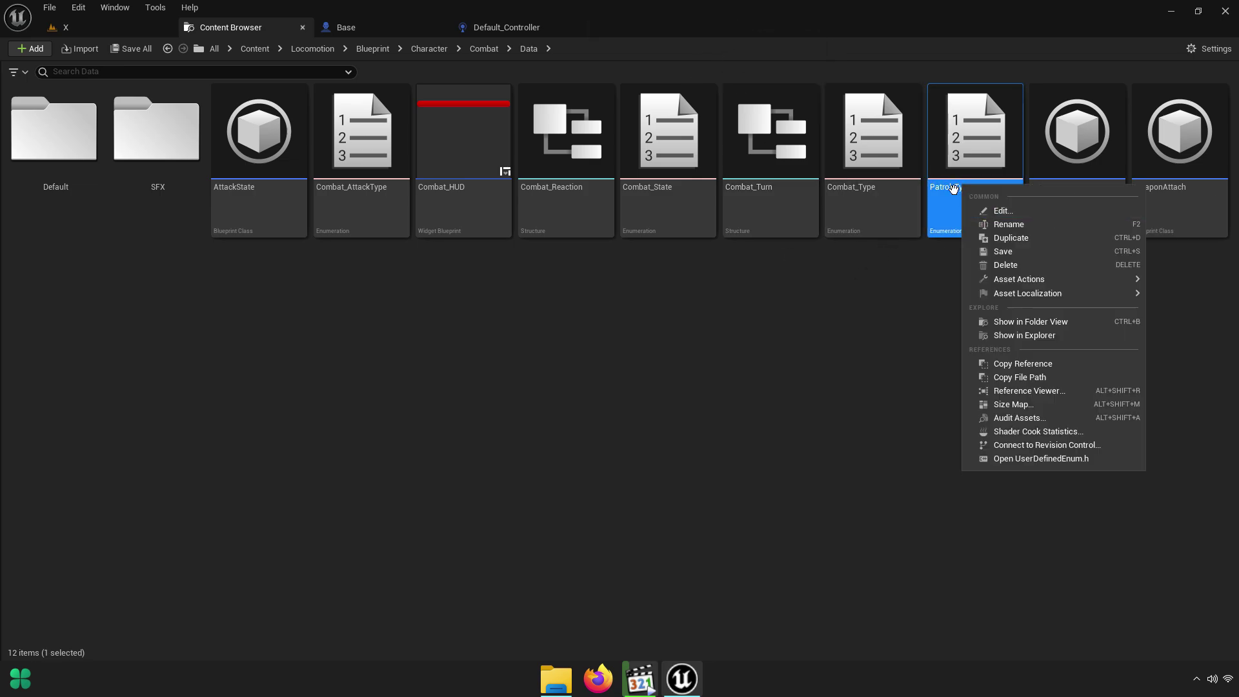
{"action": "key", "text": "Escape"}
{"action": "right_click", "coordinate": [958, 258]}
{"action": "key", "text": "Escape"}
{"action": "left_click", "coordinate": [958, 258]}
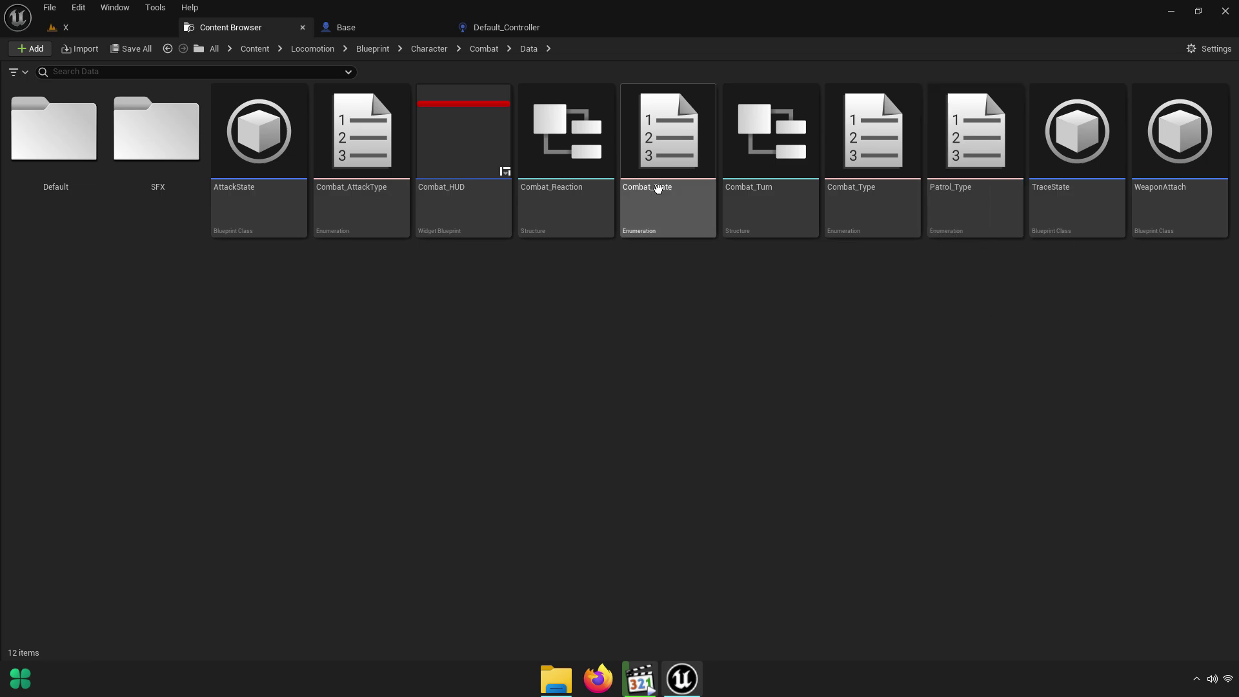
Move Run Behavior Tree right and disconnect it from Event On Possess to make room
{"action": "left_click_drag", "start_coordinate": [496, 27], "coordinate": [381, 32]}
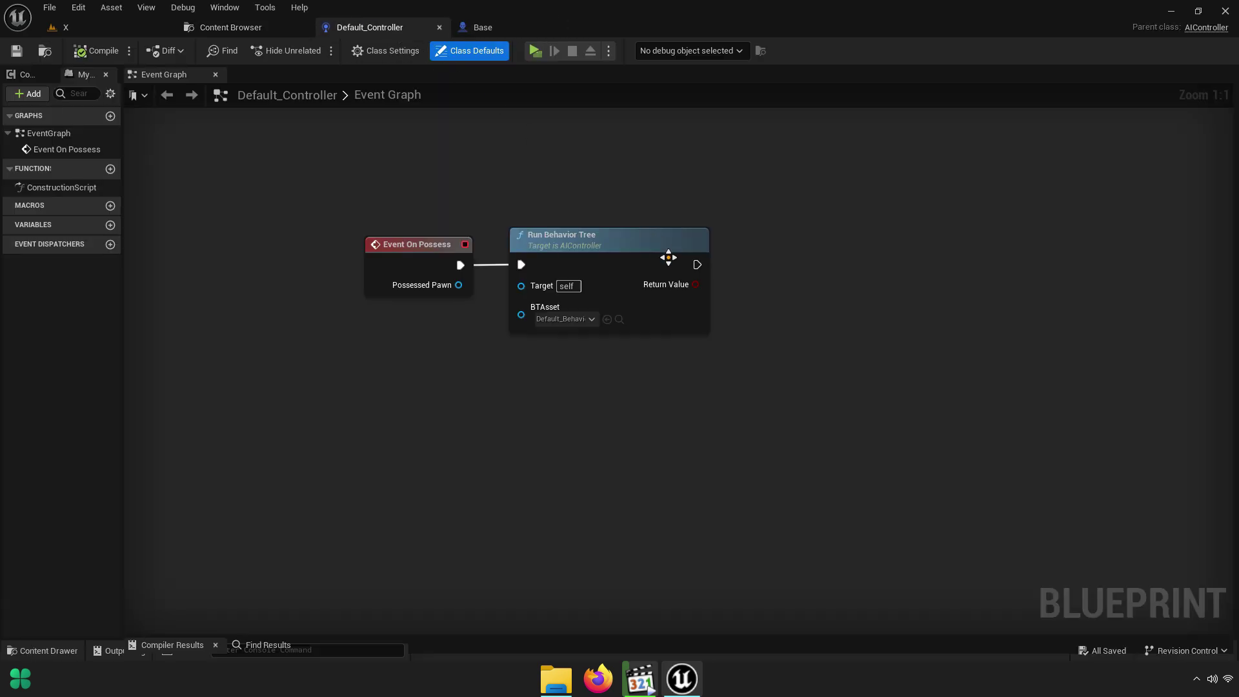
{"action": "left_click_drag", "start_coordinate": [665, 255], "coordinate": [927, 185]}
{"action": "scroll", "coordinate": [528, 211], "scroll_direction": "up", "scroll_amount": 4}
{"action": "right_click_drag", "start_coordinate": [528, 210], "coordinate": [569, 274]}
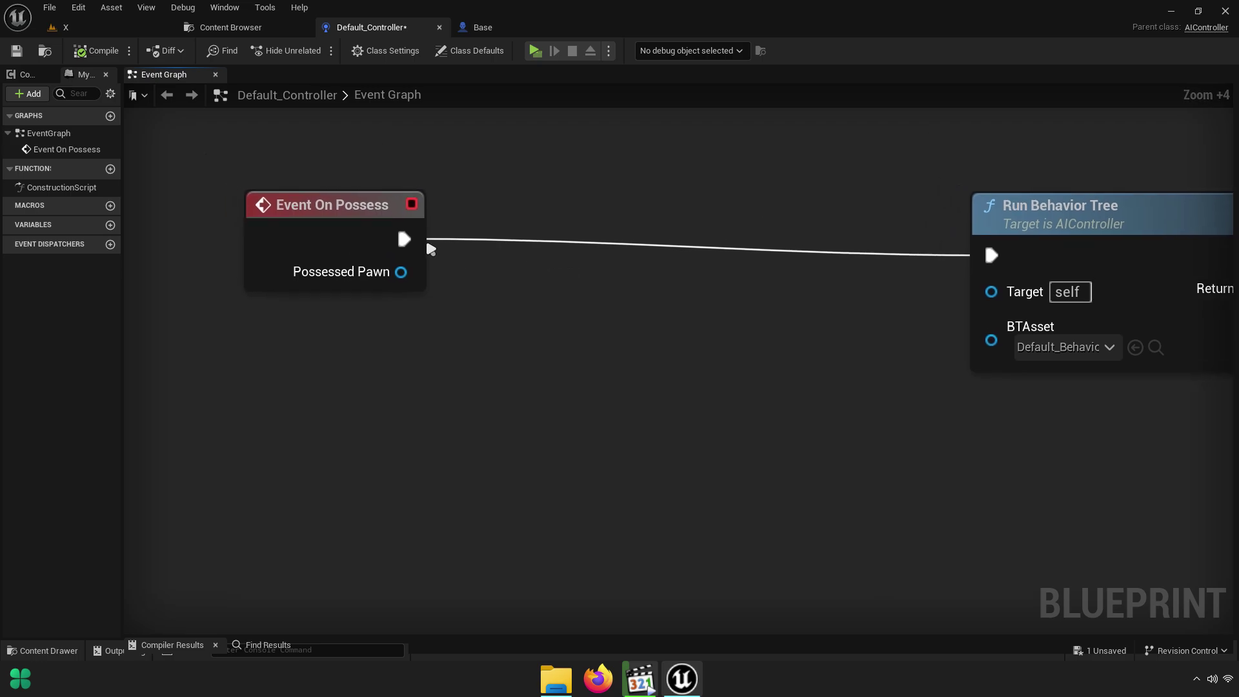
{"action": "left_click", "coordinate": [404, 239], "text": "alt"}
Add a Cast To Base node fed by Event On Possess's Possessed Pawn
{"action": "left_click_drag", "start_coordinate": [401, 272], "coordinate": [539, 247]}
{"action": "type", "text": "cast t"}
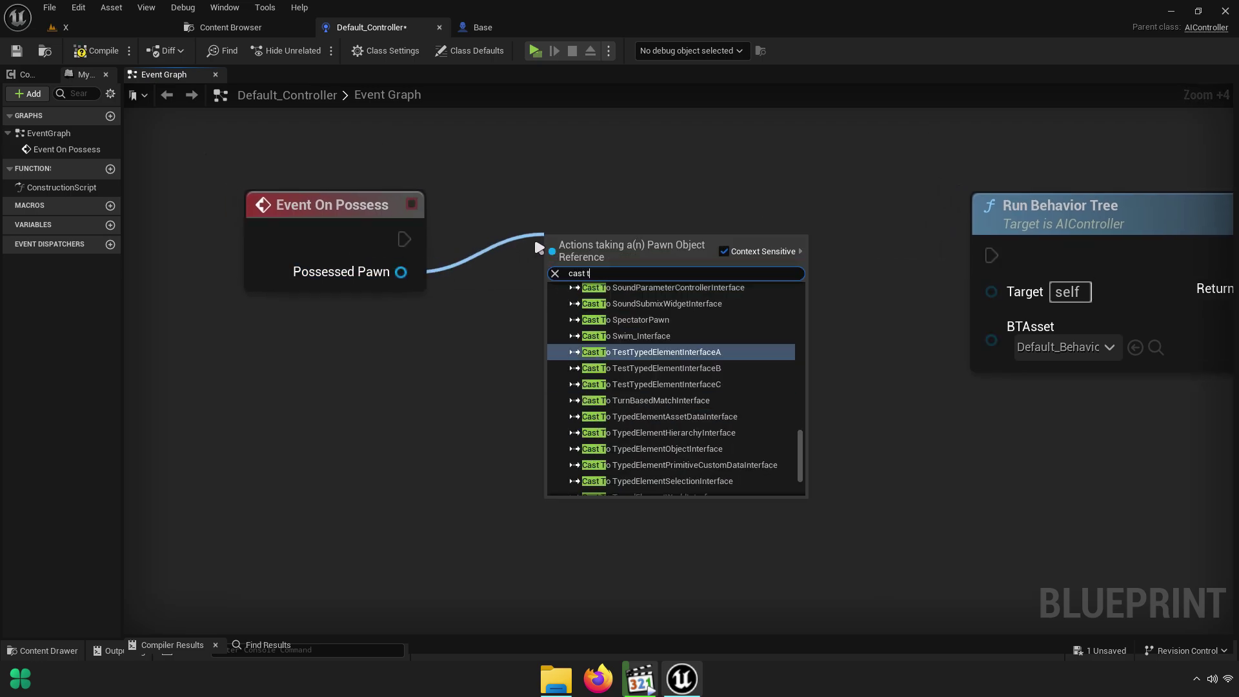
{"action": "type", "text": "o base"}
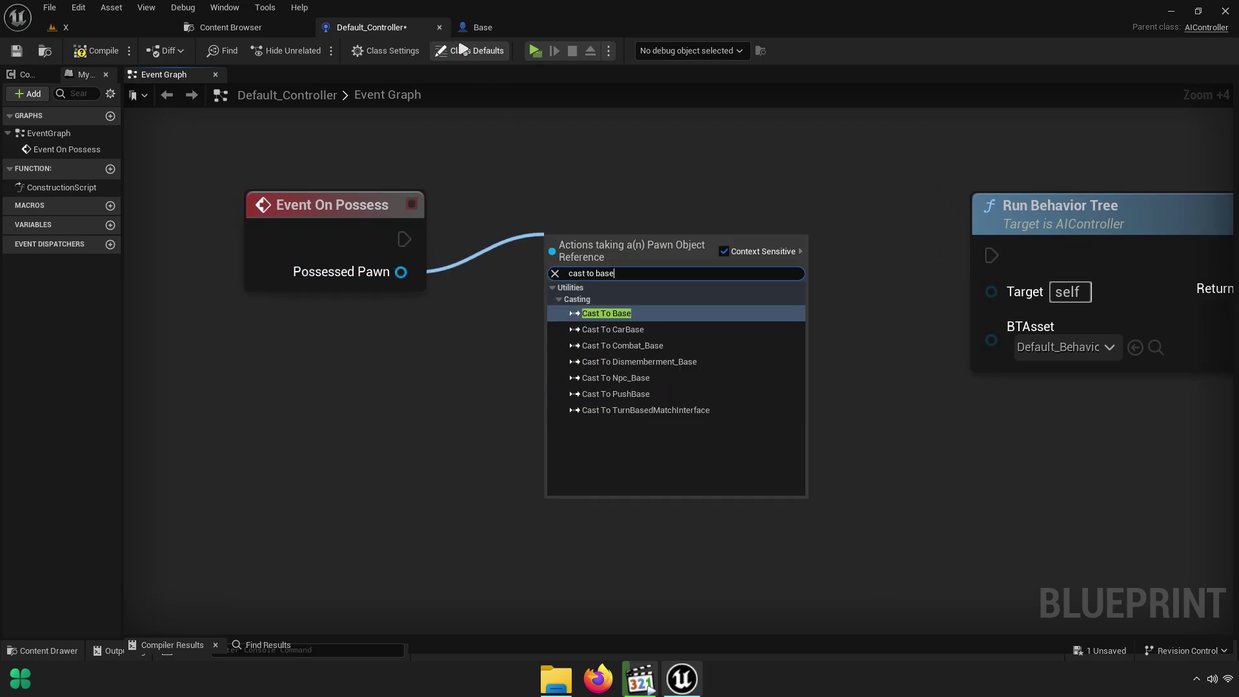
{"action": "left_click", "coordinate": [612, 313]}
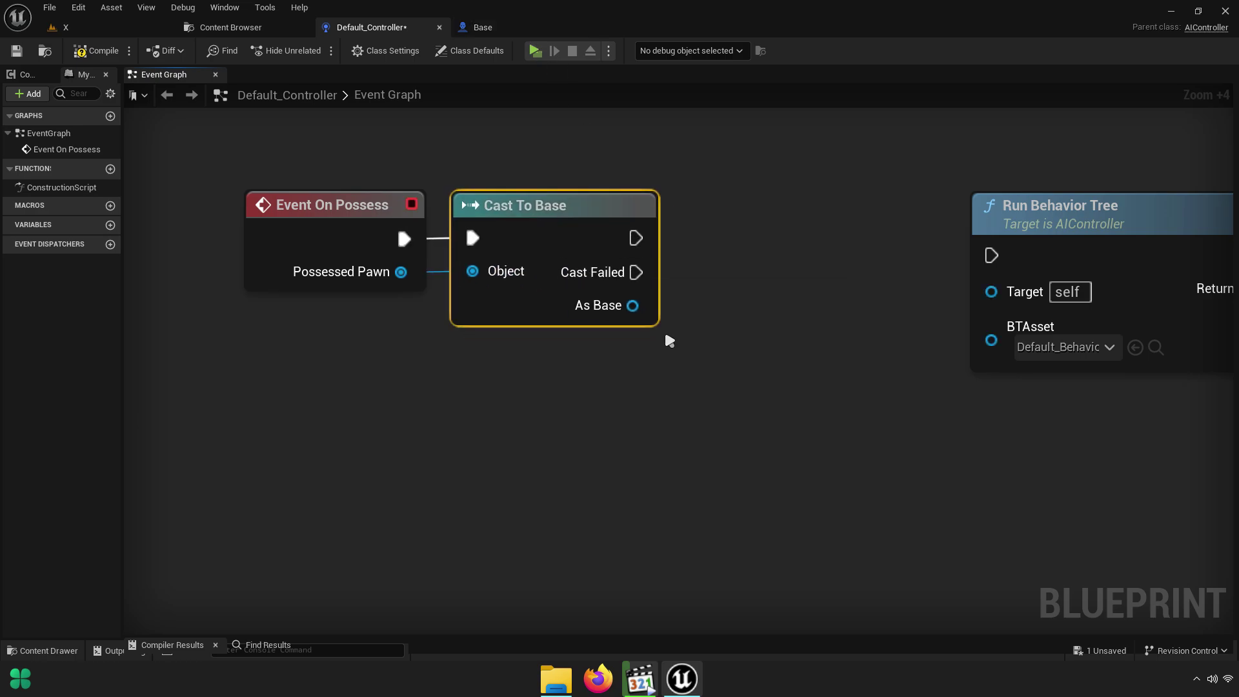
Add a Get Patrol Type getter pulled from the cast's As Base output
{"action": "left_click_drag", "start_coordinate": [632, 306], "coordinate": [711, 294]}
{"action": "type", "text": "Patrol_Type"}
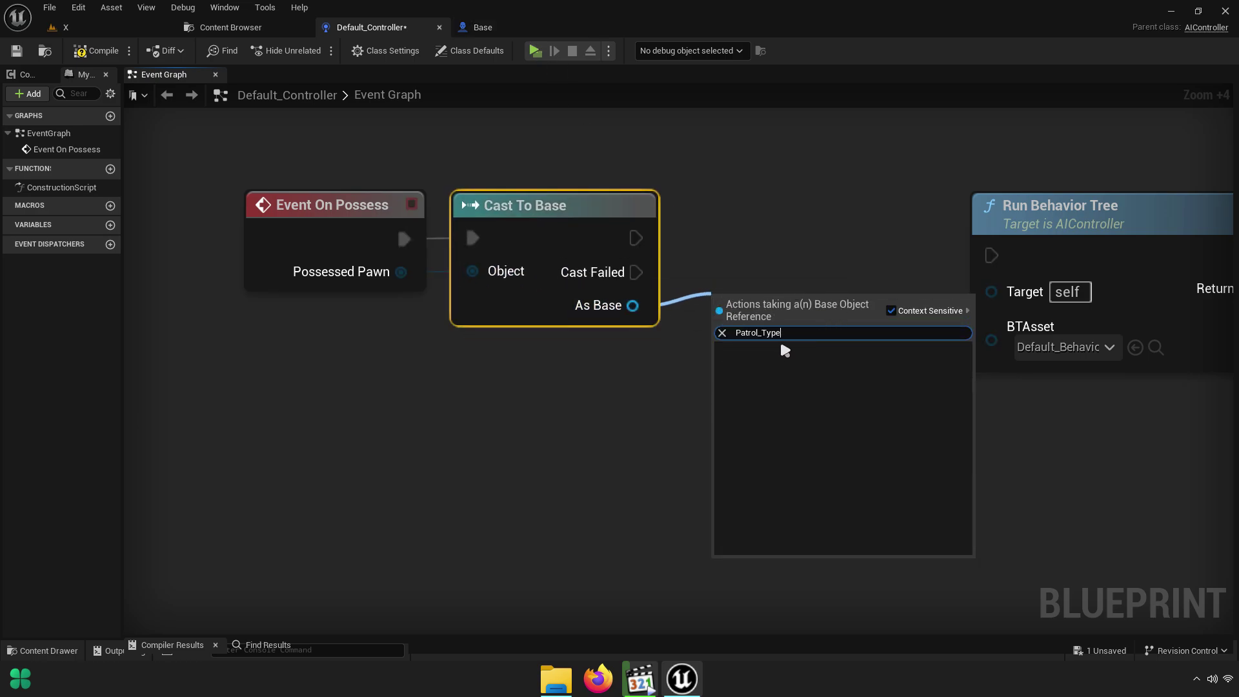
{"action": "right_click_drag", "start_coordinate": [778, 338], "coordinate": [682, 340]}
{"action": "left_click_drag", "start_coordinate": [536, 308], "coordinate": [595, 346]}
{"action": "type", "text": "g"}
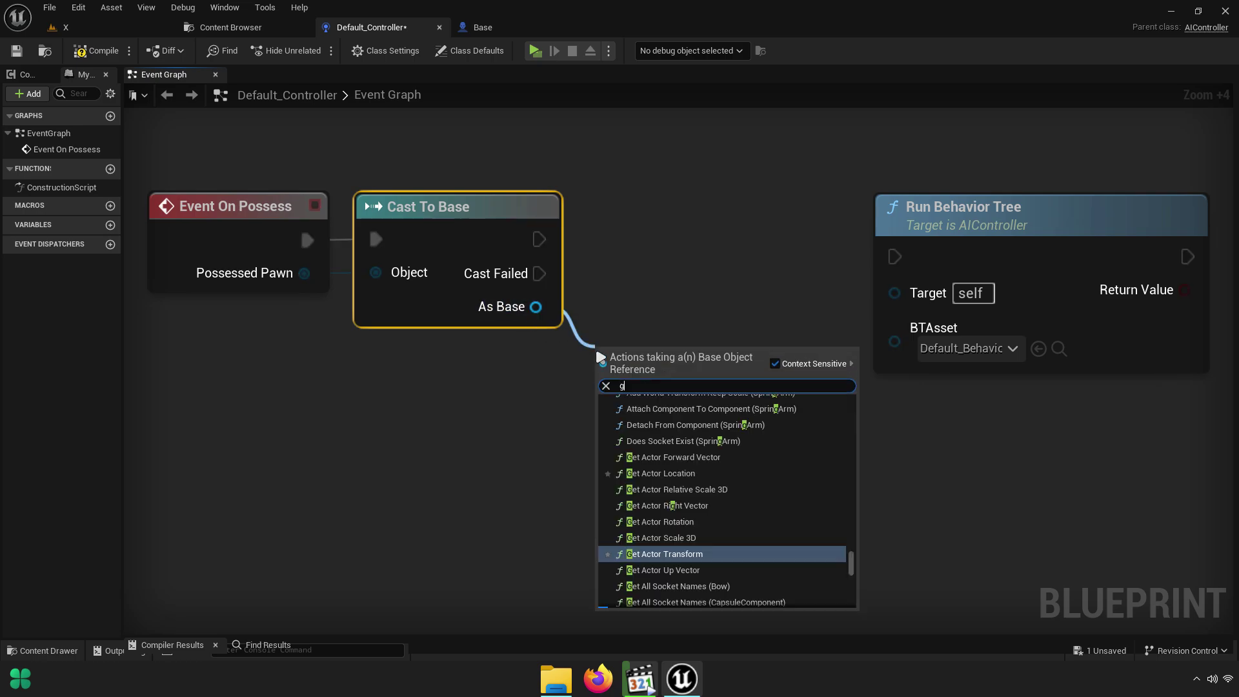
{"action": "type", "text": "etPatrol_Type"}
{"action": "key", "text": "Escape"}
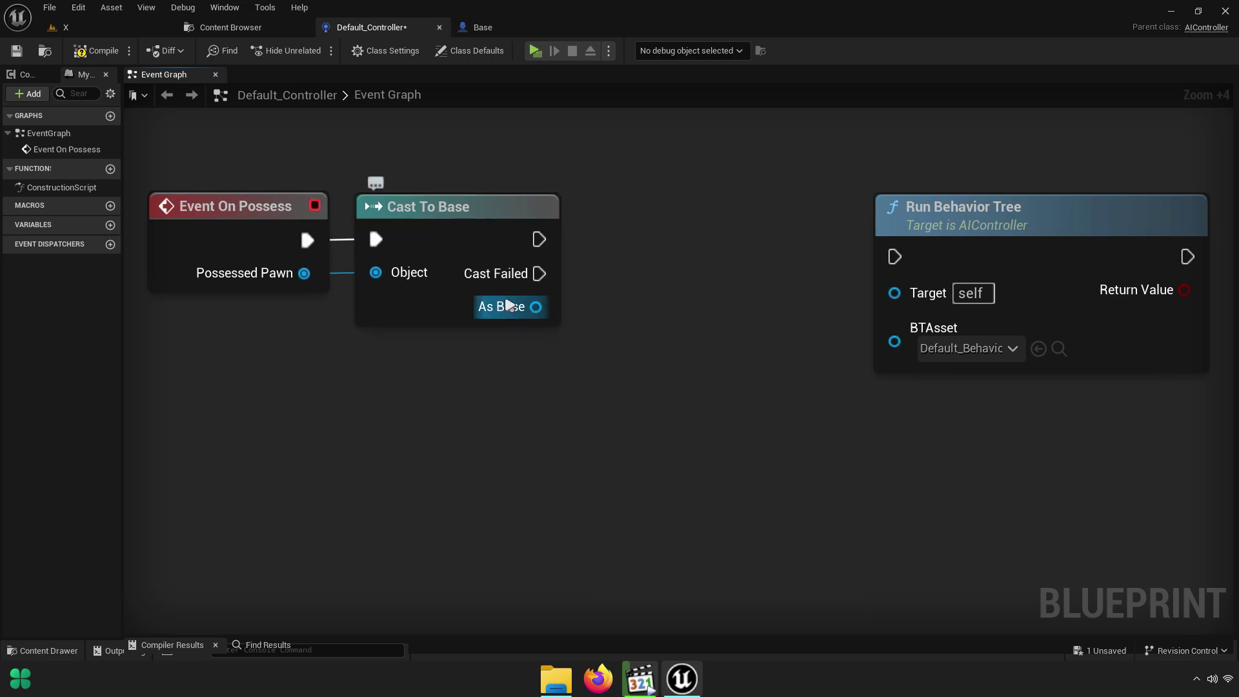
{"action": "left_click_drag", "start_coordinate": [509, 306], "coordinate": [610, 315]}
{"action": "type", "text": "get pa"}
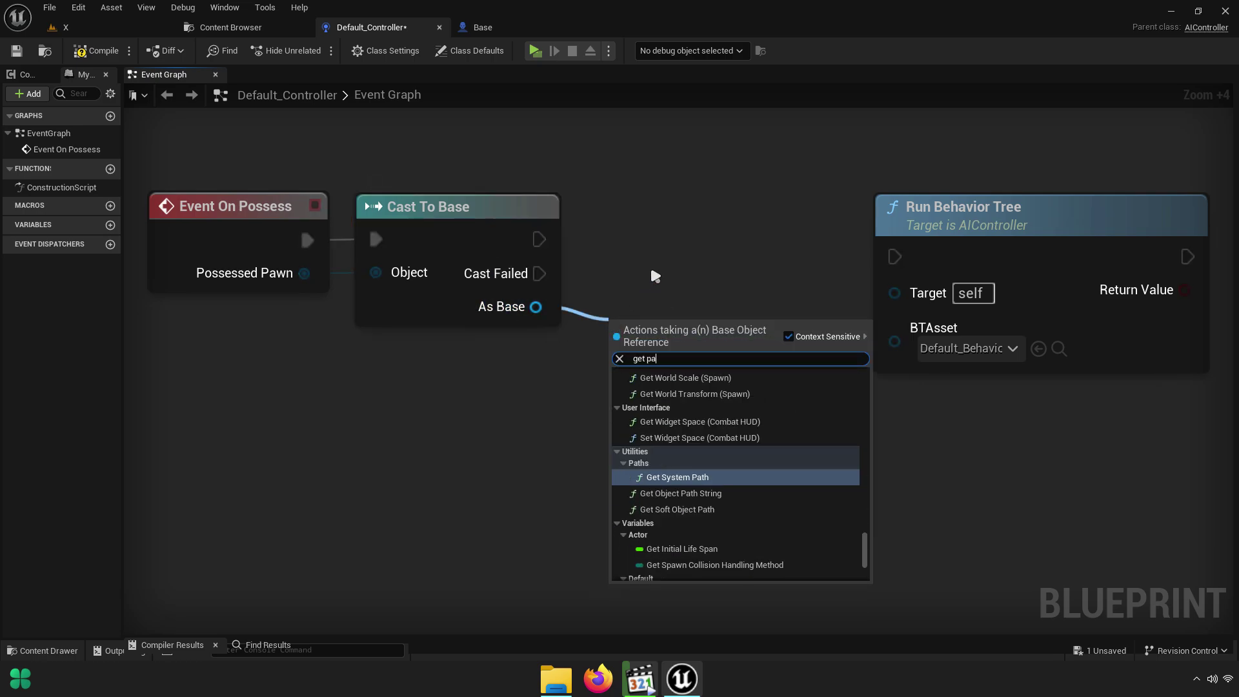
{"action": "type", "text": "trol t"}
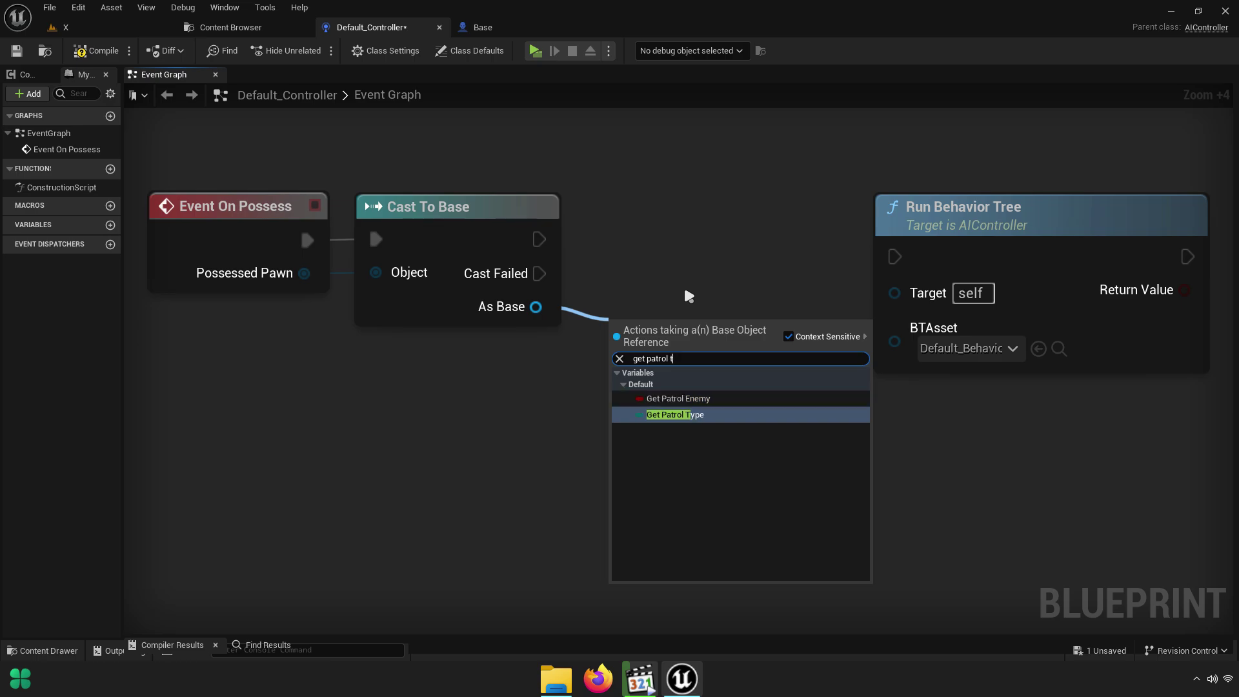
{"action": "left_click", "coordinate": [688, 415]}
Add a Switch on Patrol_Type from Patrol Type and chain it after Cast To Base
{"action": "right_click_drag", "start_coordinate": [683, 336], "coordinate": [599, 375]}
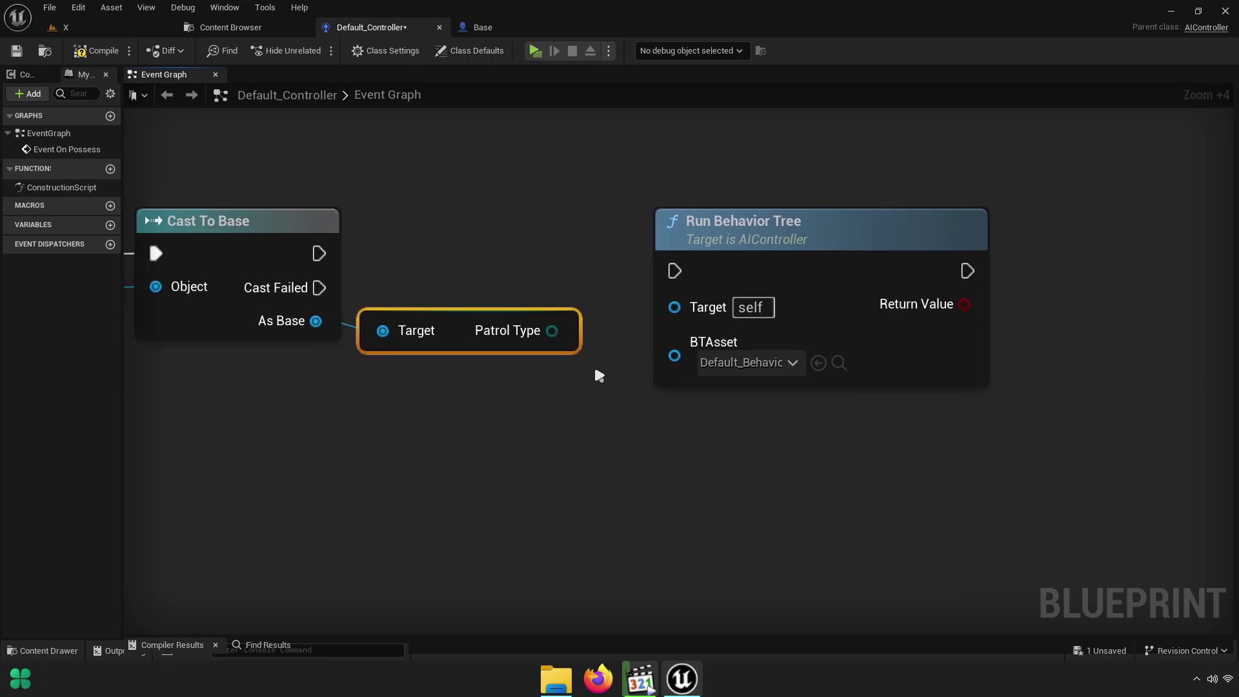
{"action": "left_click_drag", "start_coordinate": [775, 223], "coordinate": [1101, 187]}
{"action": "left_click_drag", "start_coordinate": [552, 330], "coordinate": [626, 297]}
{"action": "type", "text": "sw"}
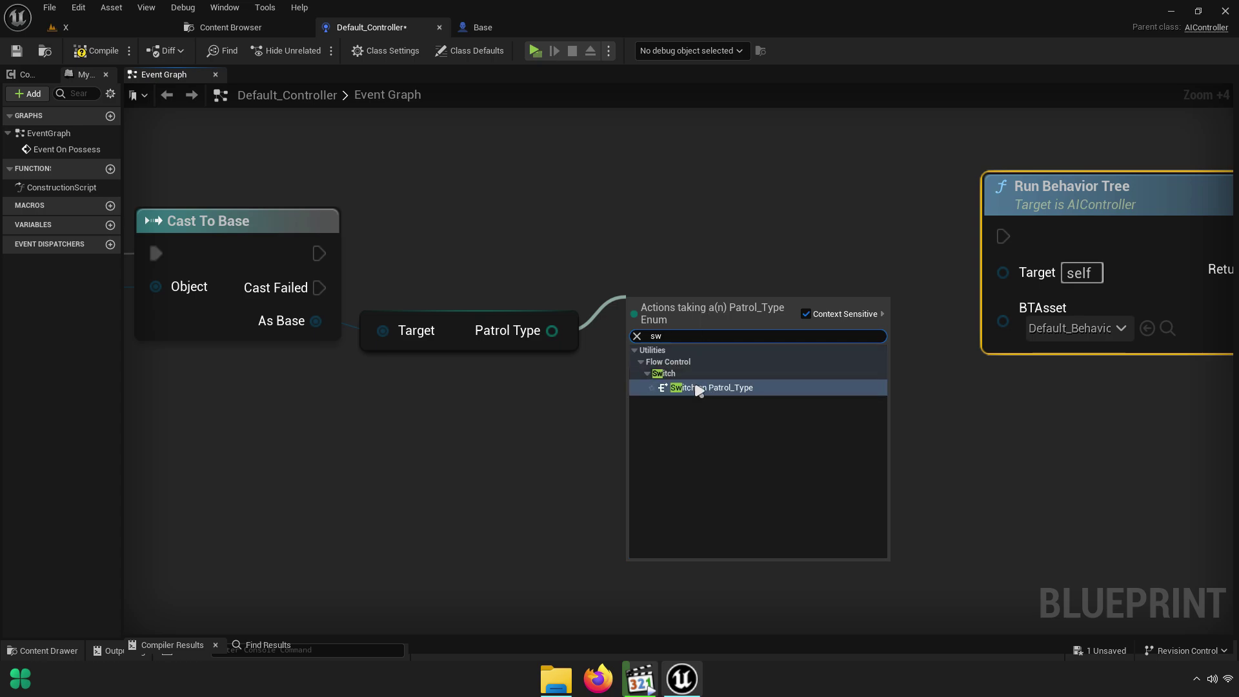
{"action": "left_click", "coordinate": [699, 387]}
{"action": "left_click_drag", "start_coordinate": [715, 371], "coordinate": [715, 319]}
{"action": "left_click_drag", "start_coordinate": [641, 285], "coordinate": [319, 253]}
{"action": "mouse_move", "coordinate": [407, 258]}
{"action": "right_mouse_down"}
{"action": "mouse_move", "coordinate": [759, 278]}
{"action": "mouse_move", "coordinate": [784, 324]}
{"action": "right_mouse_up"}
Search for an Event BeginPlay node in free space above the nodes
{"action": "scroll", "coordinate": [761, 336], "scroll_direction": "down", "scroll_amount": 4}
{"action": "scroll", "coordinate": [710, 415], "scroll_direction": "down", "scroll_amount": 1}
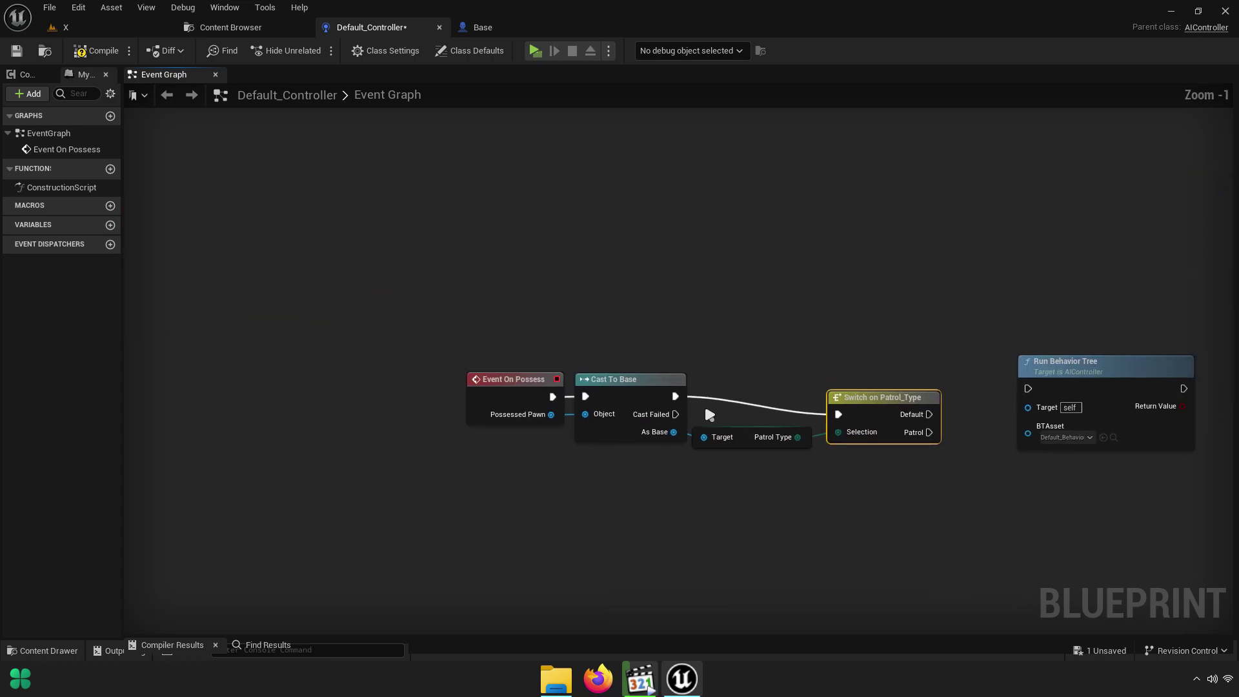
{"action": "scroll", "coordinate": [675, 387], "scroll_direction": "up", "scroll_amount": 6}
{"action": "right_click_drag", "start_coordinate": [603, 334], "coordinate": [680, 450]}
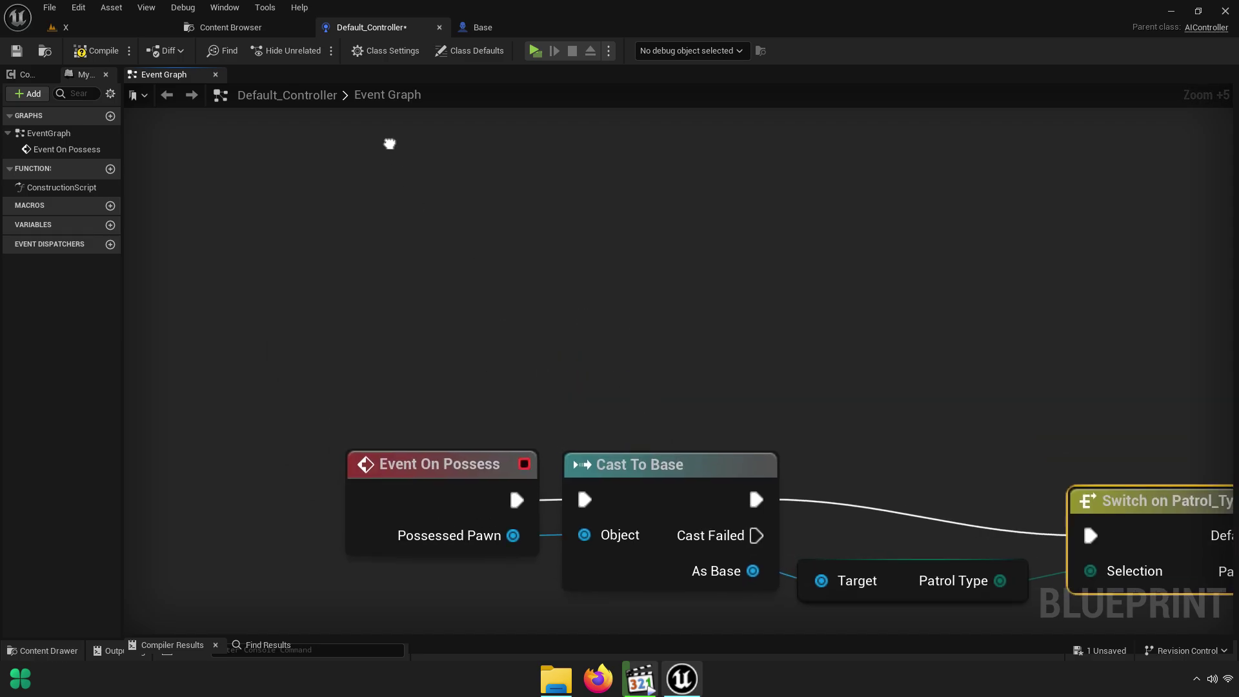
{"action": "right_click", "coordinate": [391, 146]}
{"action": "type", "text": "event be"}
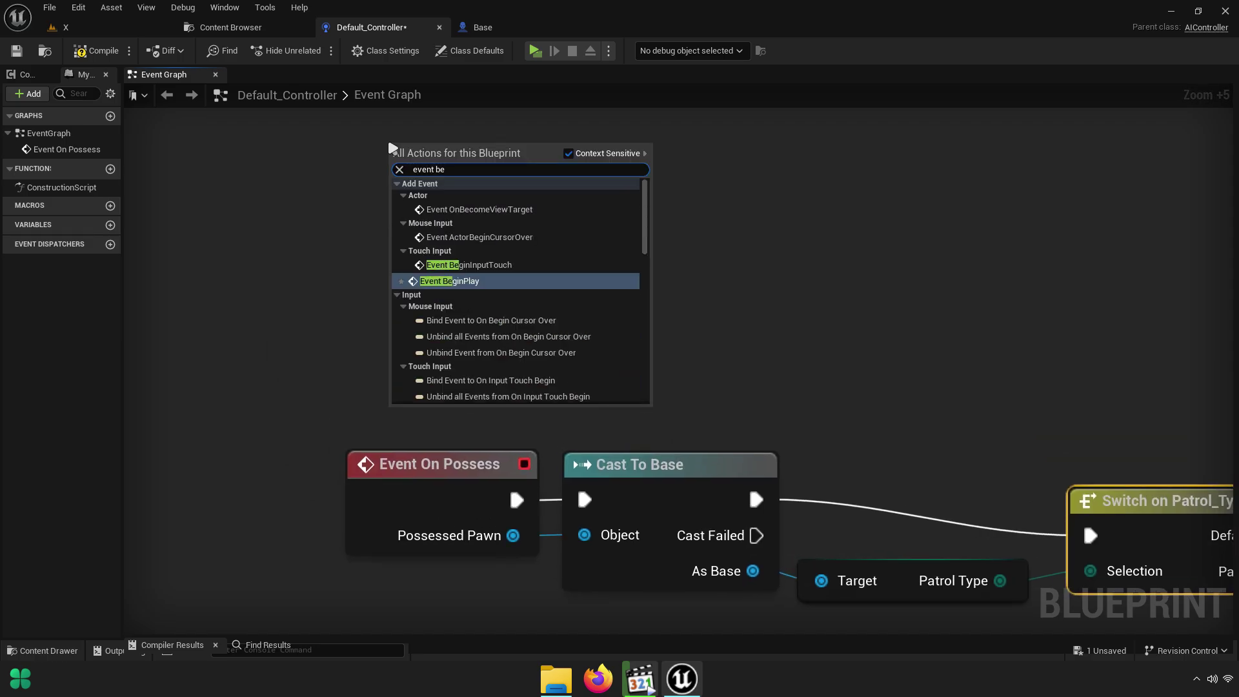
{"action": "type", "text": "go"}
Add Event BeginPlay and unlink the Patrol Type getter from As Base, rearranging nodes
{"action": "key", "text": "Return"}
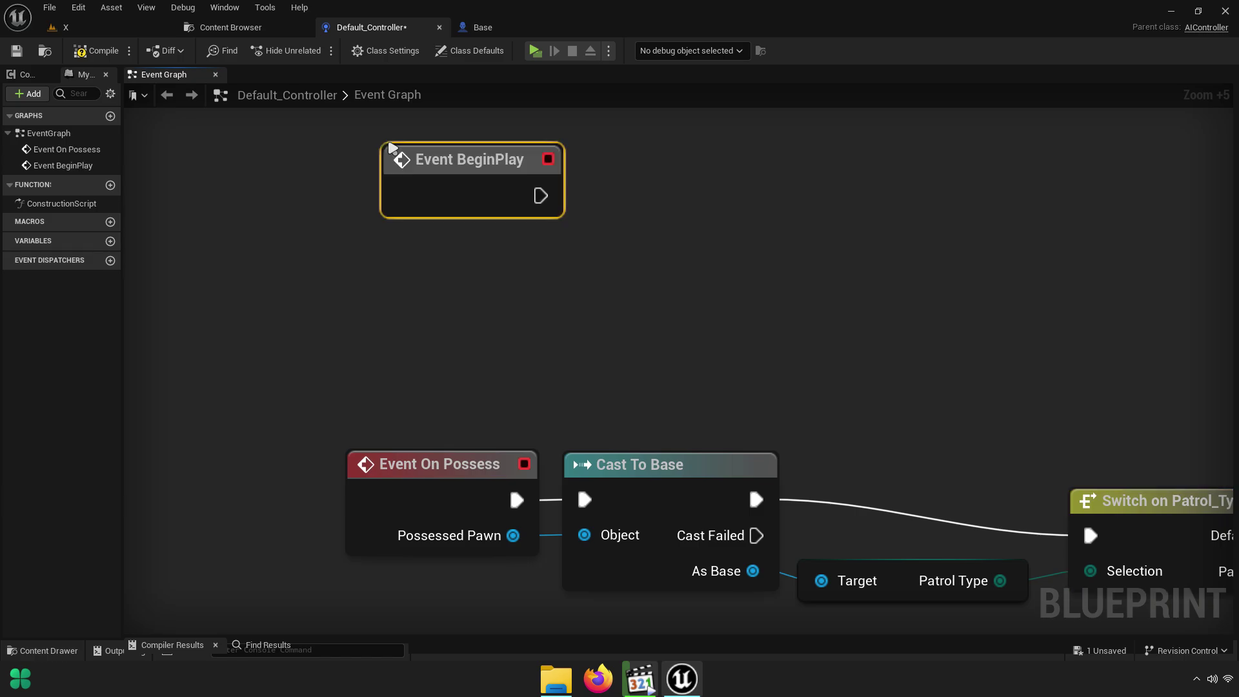
{"action": "left_click", "coordinate": [662, 468]}
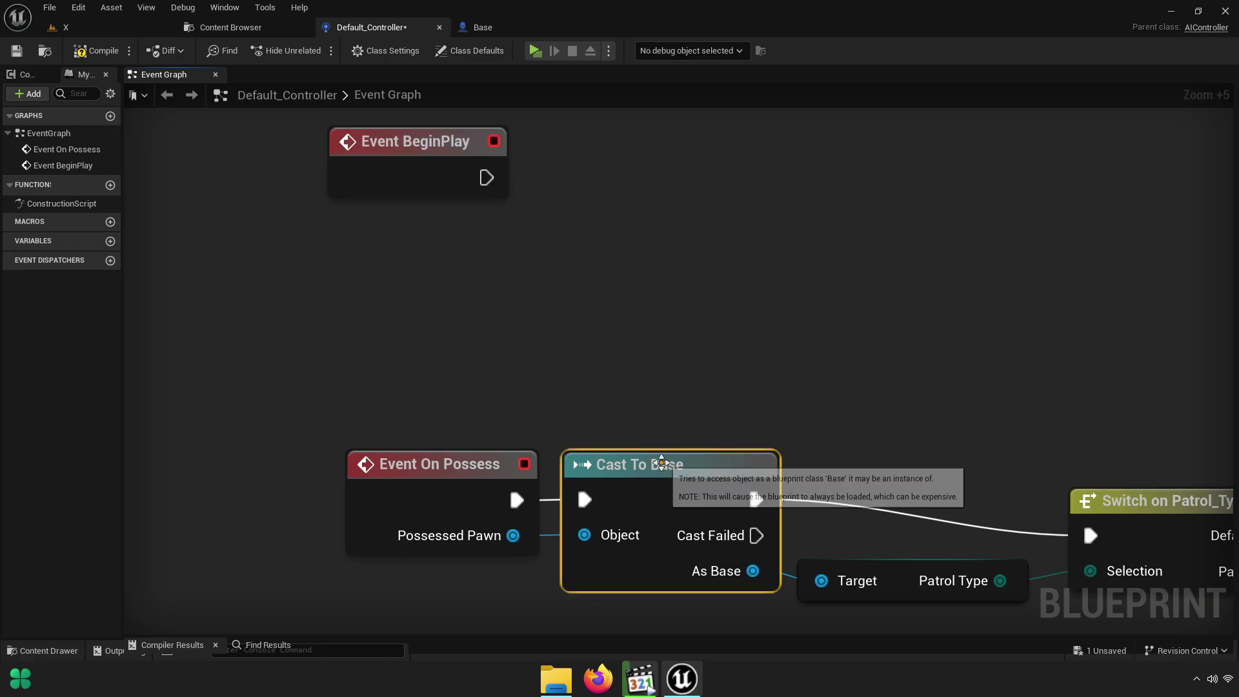
{"action": "mouse_move", "coordinate": [669, 411]}
{"action": "right_mouse_down"}
{"action": "mouse_move", "coordinate": [579, 386]}
{"action": "mouse_move", "coordinate": [650, 412]}
{"action": "right_mouse_up"}
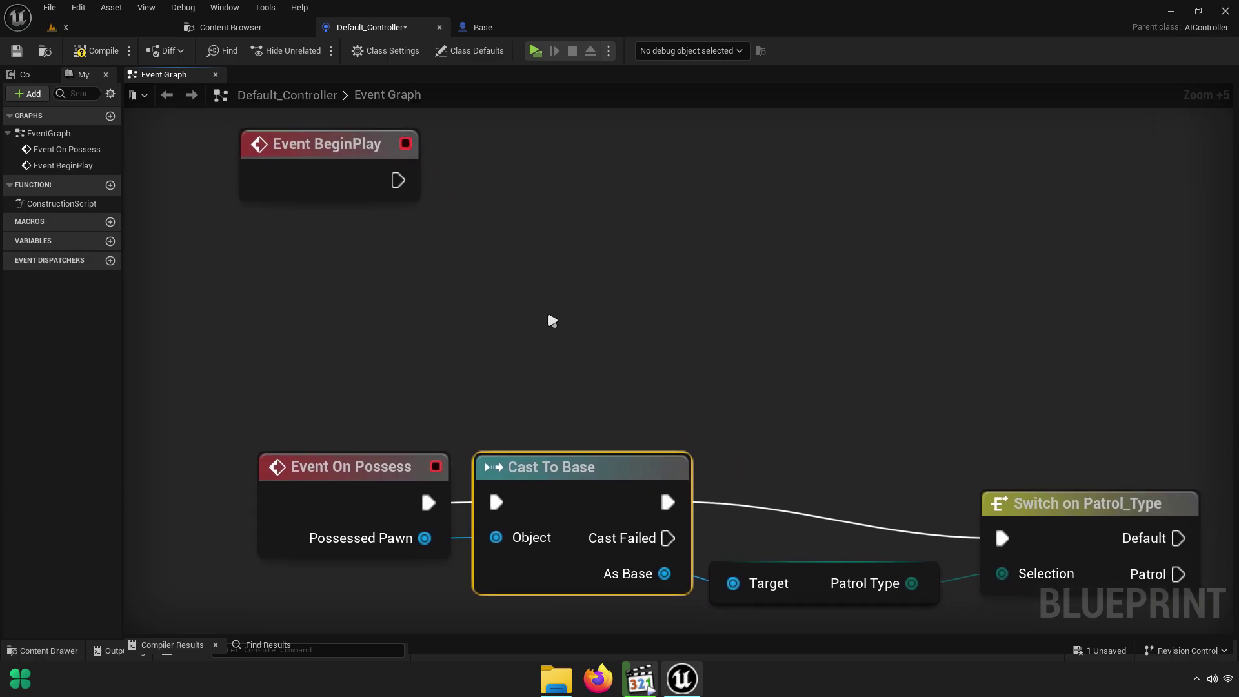
{"action": "right_click_drag", "start_coordinate": [536, 335], "coordinate": [428, 221]}
{"action": "left_click_drag", "start_coordinate": [637, 482], "coordinate": [852, 323]}
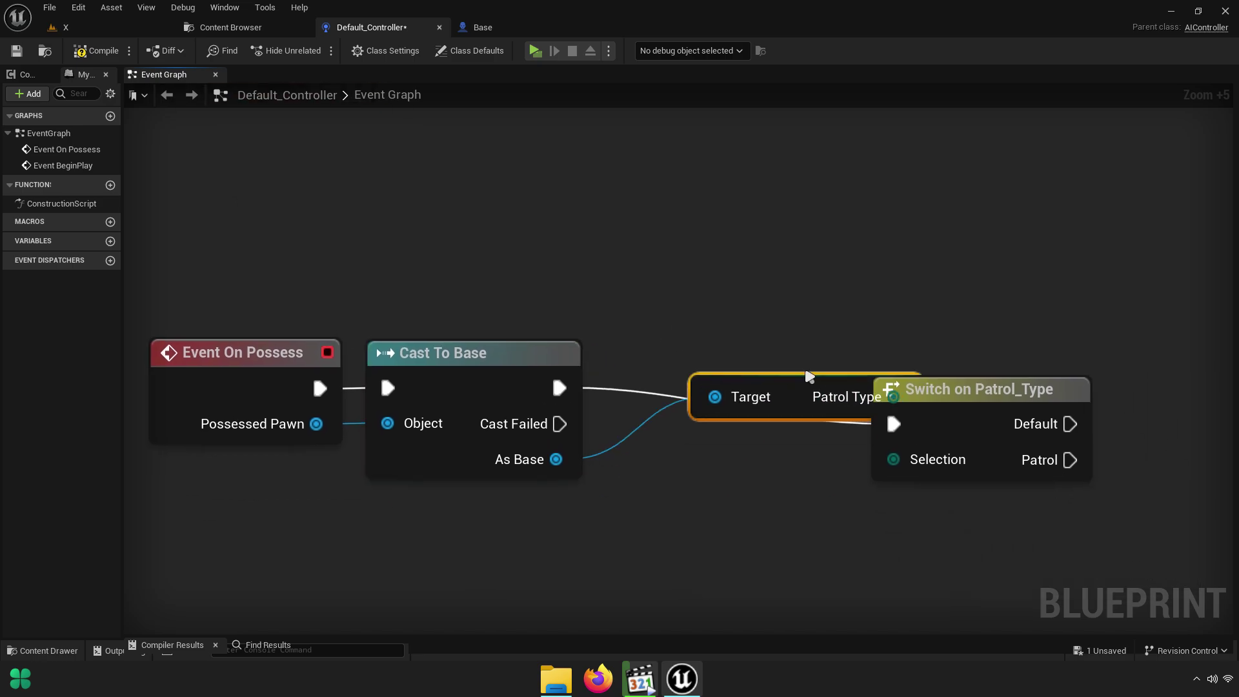
{"action": "left_click", "coordinate": [841, 307], "text": "alt"}
{"action": "left_click_drag", "start_coordinate": [969, 418], "coordinate": [1095, 418]}
Promote the Cast To Base As Base output to a variable
{"action": "right_click", "coordinate": [541, 452]}
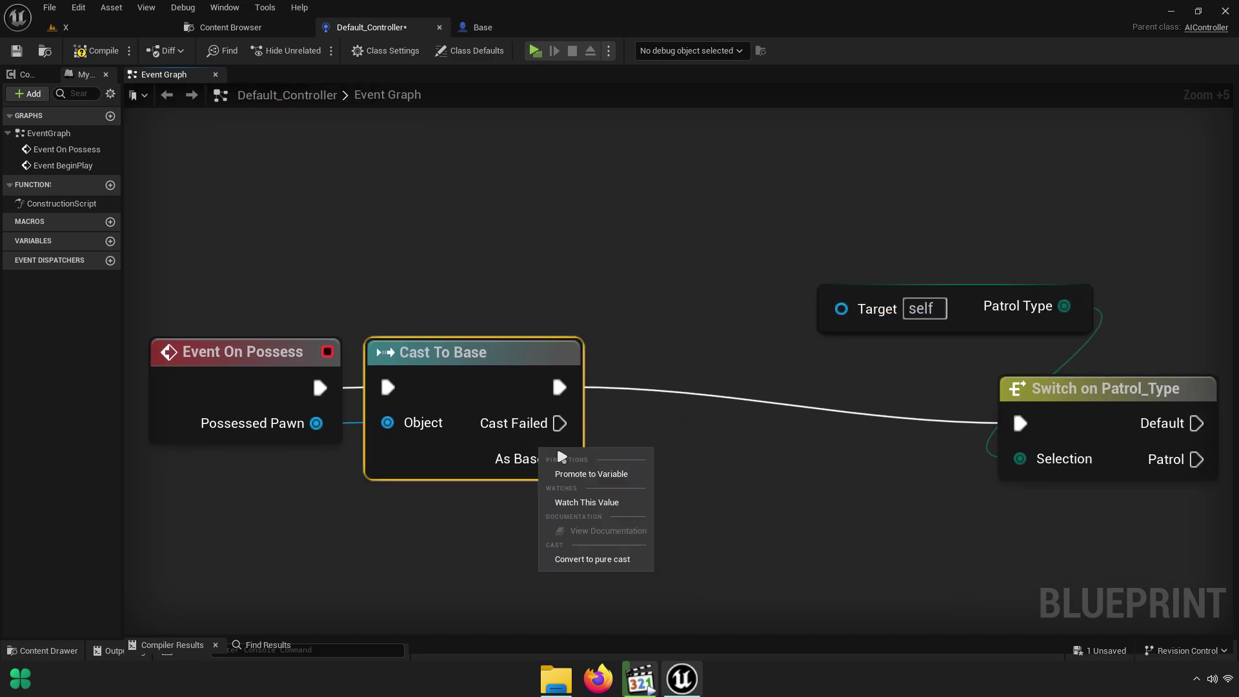
{"action": "key", "text": "Escape"}
{"action": "right_click", "coordinate": [556, 459]}
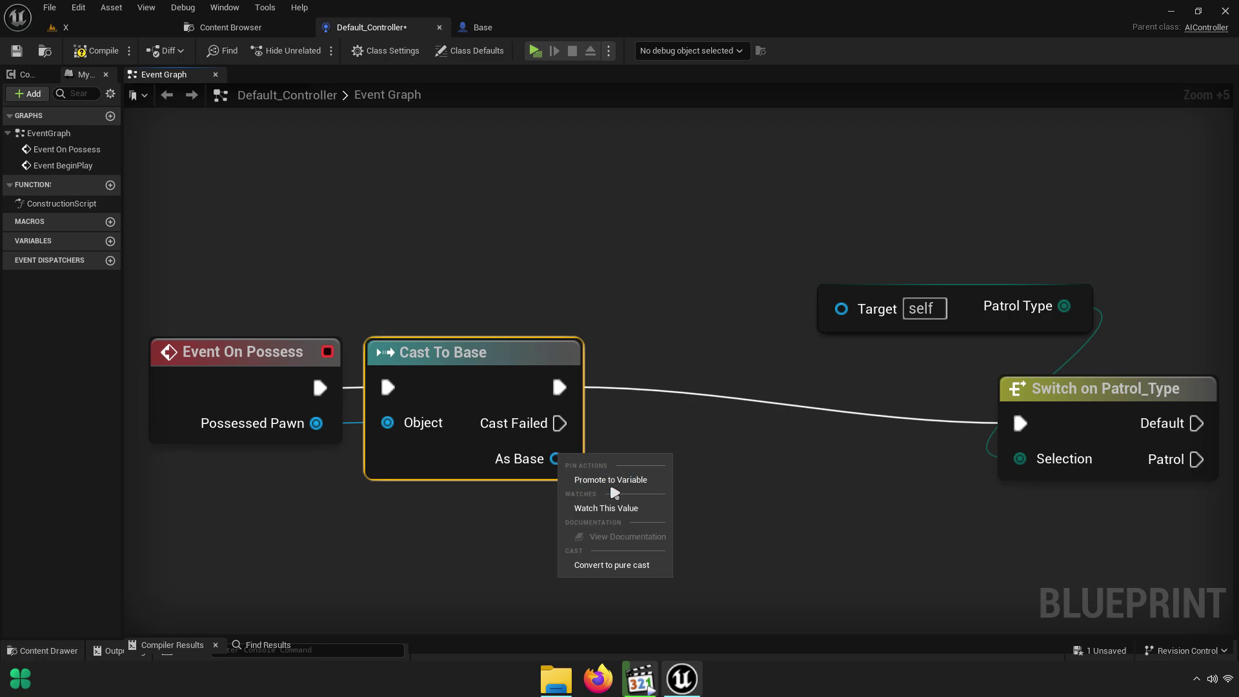
{"action": "left_click", "coordinate": [610, 487]}
Select the As Base variable and attempt renaming it to 'Character', then cancel
{"action": "right_click", "coordinate": [467, 240]}
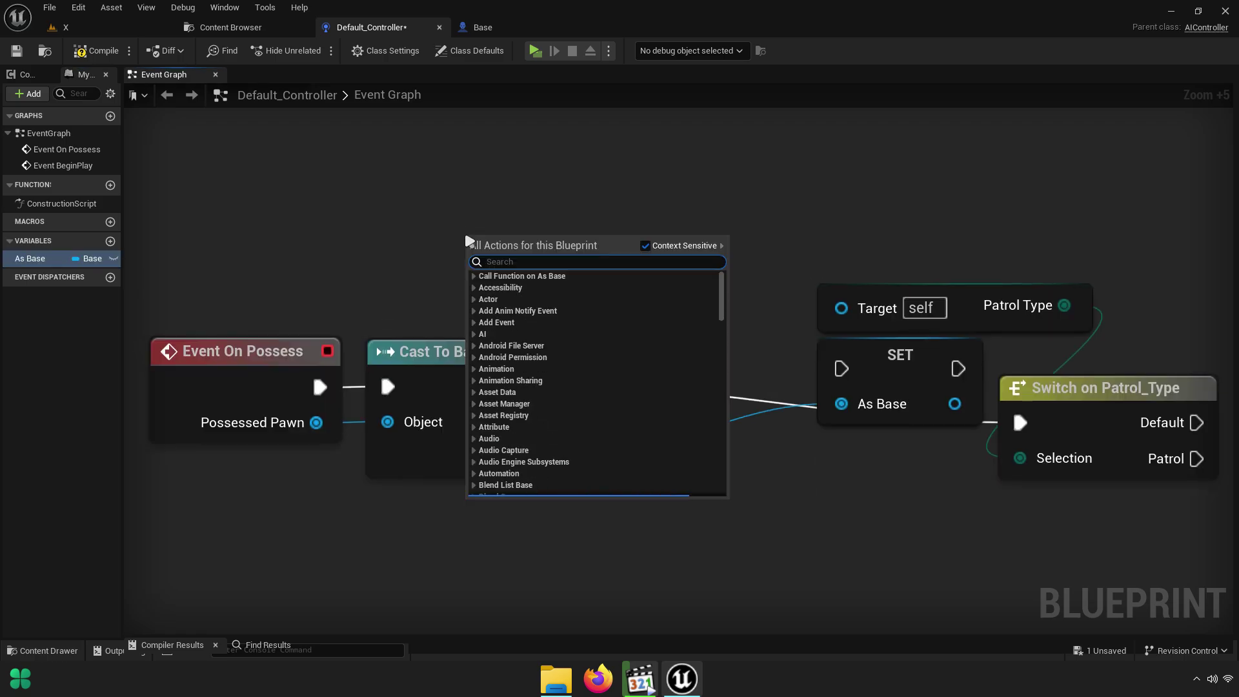
{"action": "type", "text": "getcharacter"}
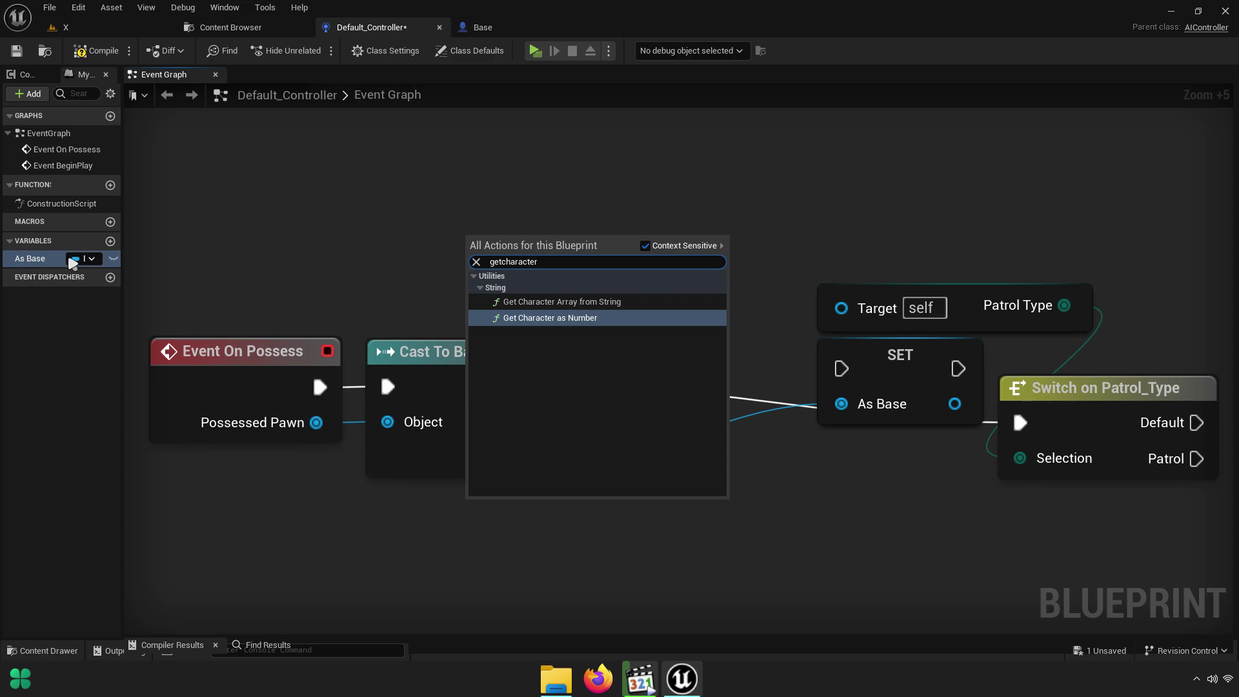
{"action": "left_click", "coordinate": [73, 261]}
{"action": "key", "text": "F2"}
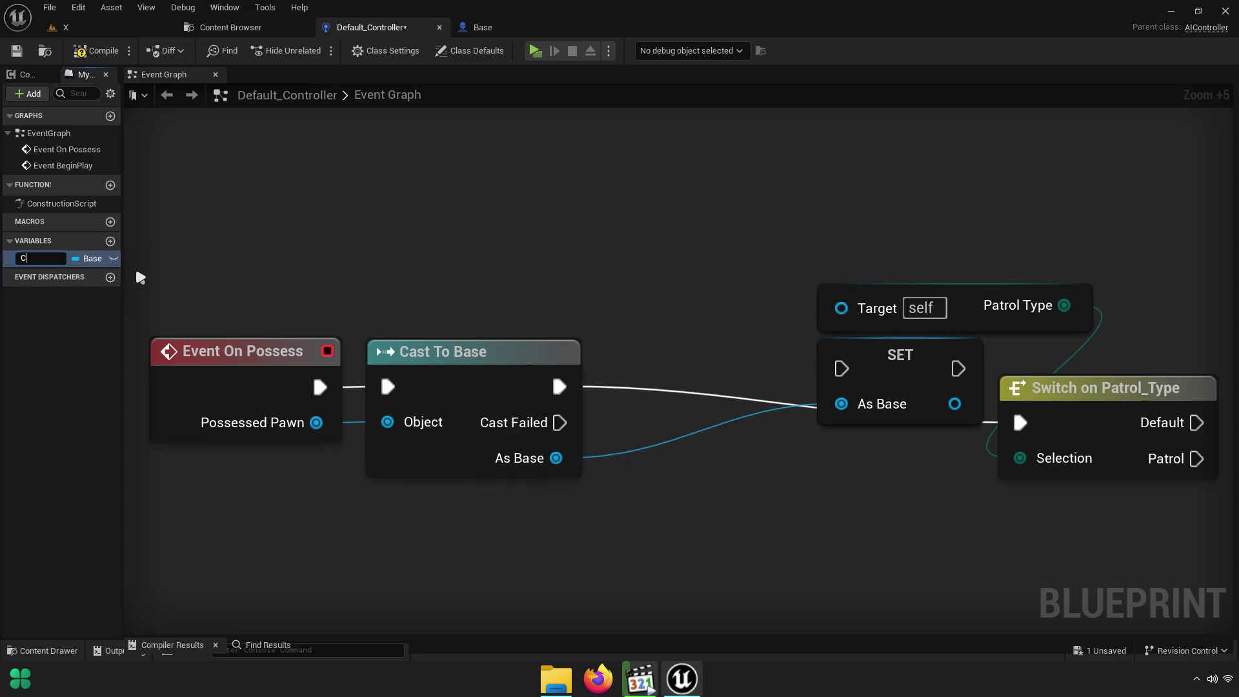
{"action": "type", "text": "Character"}
{"action": "key", "text": "Escape"}
Delete the As Base variable, confirming despite it being in use
{"action": "left_click", "coordinate": [55, 260]}
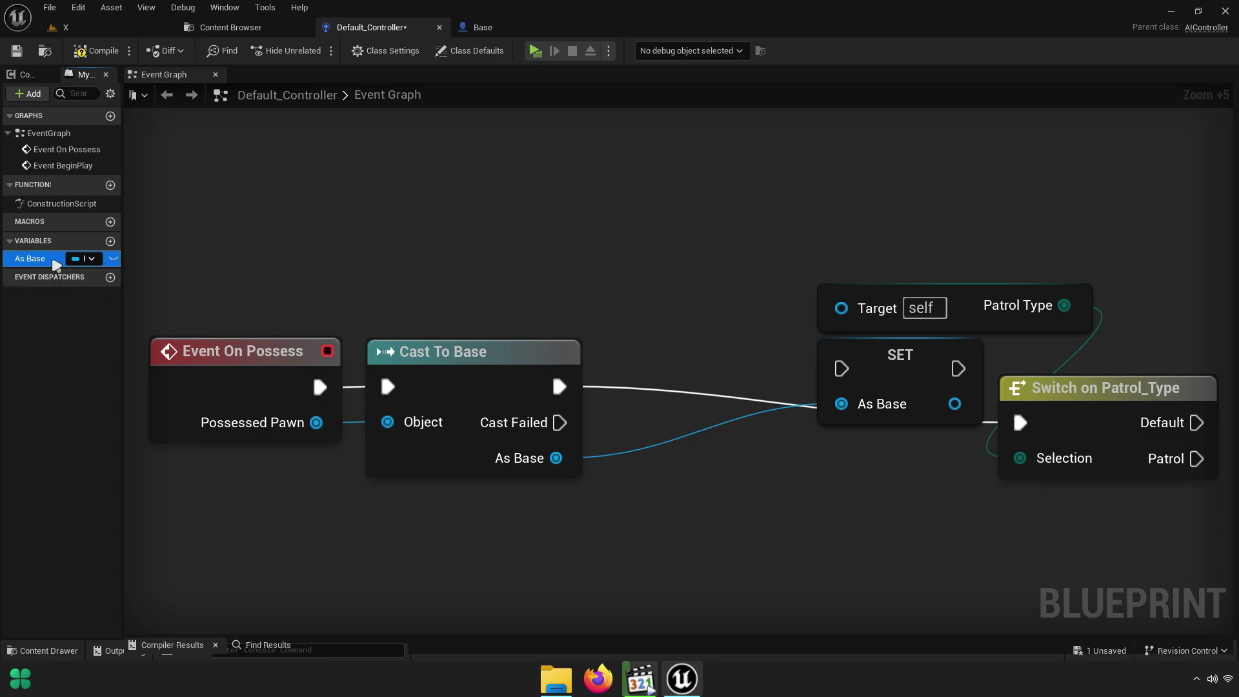
{"action": "right_click", "coordinate": [56, 260]}
{"action": "left_click", "coordinate": [81, 325]}
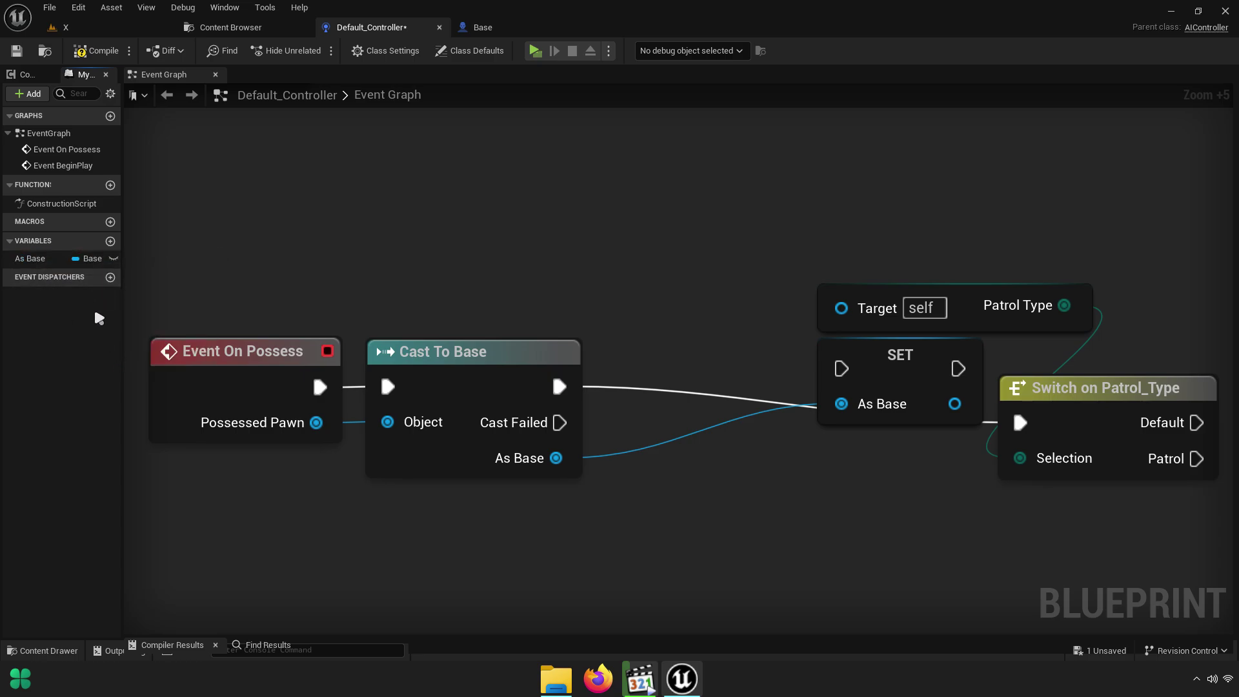
{"action": "left_click", "coordinate": [64, 258]}
{"action": "key", "text": "Delete"}
{"action": "left_click", "coordinate": [674, 362]}
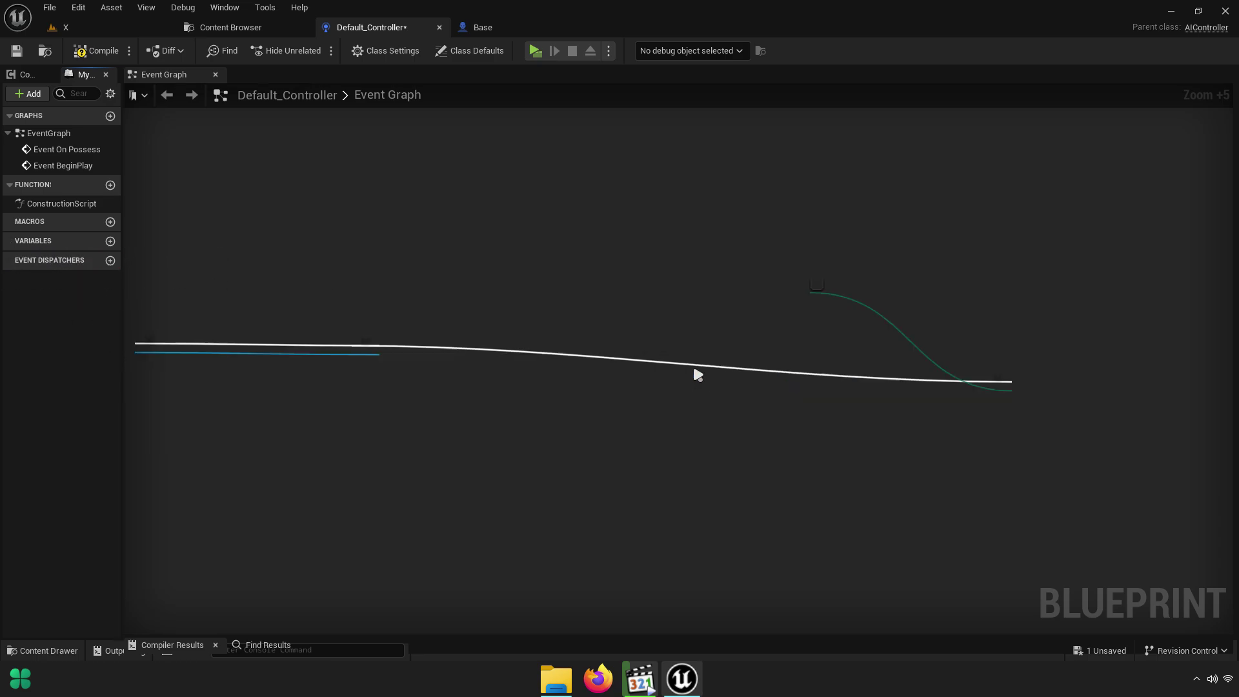
Delete Event BeginPlay and wire As Base into the Patrol Type getter's Target
{"action": "double_click", "coordinate": [63, 165]}
{"action": "key", "text": "Delete"}
{"action": "right_click_drag", "start_coordinate": [1116, 475], "coordinate": [810, 353]}
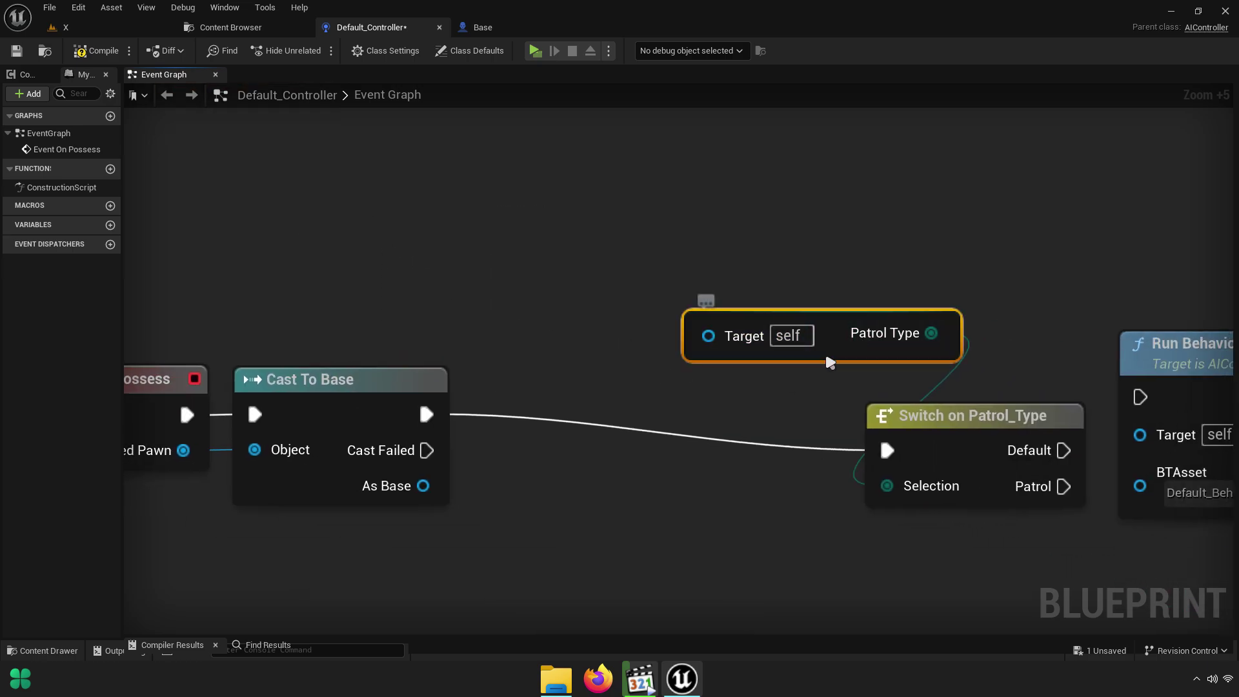
{"action": "left_click_drag", "start_coordinate": [868, 335], "coordinate": [642, 475]}
{"action": "left_click_drag", "start_coordinate": [506, 478], "coordinate": [492, 479]}
Connect the Switch's Default case to the Run Behavior Tree node
{"action": "left_click_drag", "start_coordinate": [929, 462], "coordinate": [782, 441]}
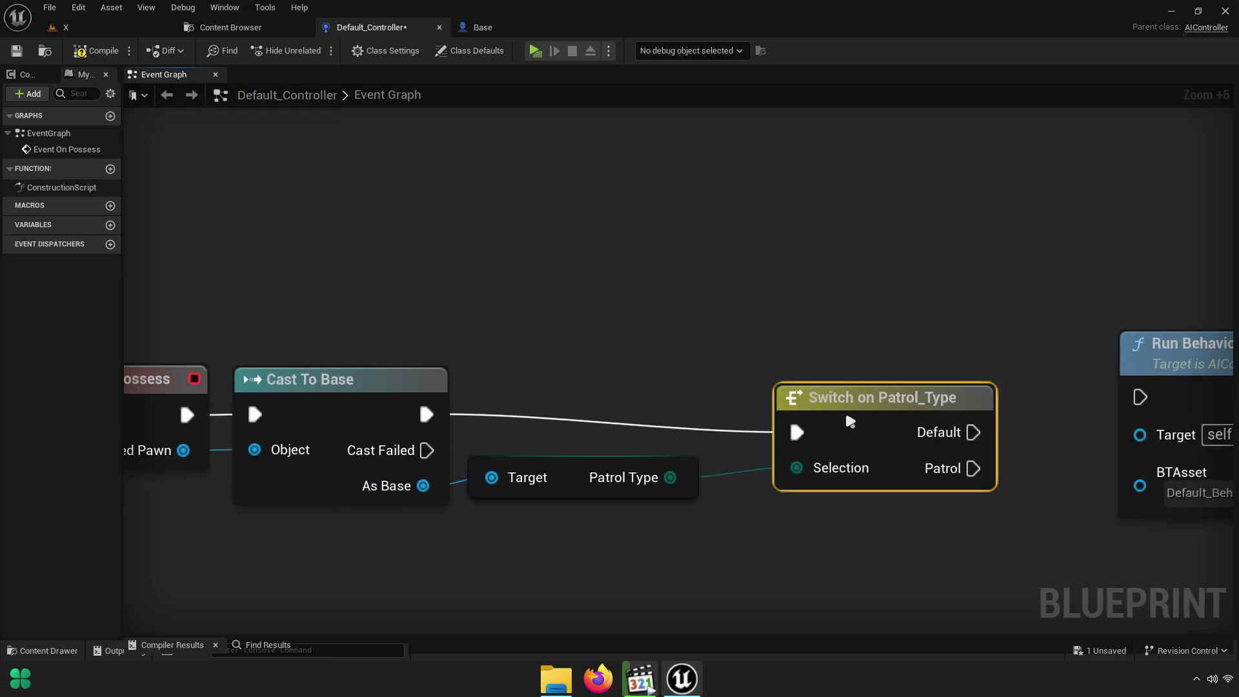
{"action": "right_click_drag", "start_coordinate": [782, 442], "coordinate": [642, 374]}
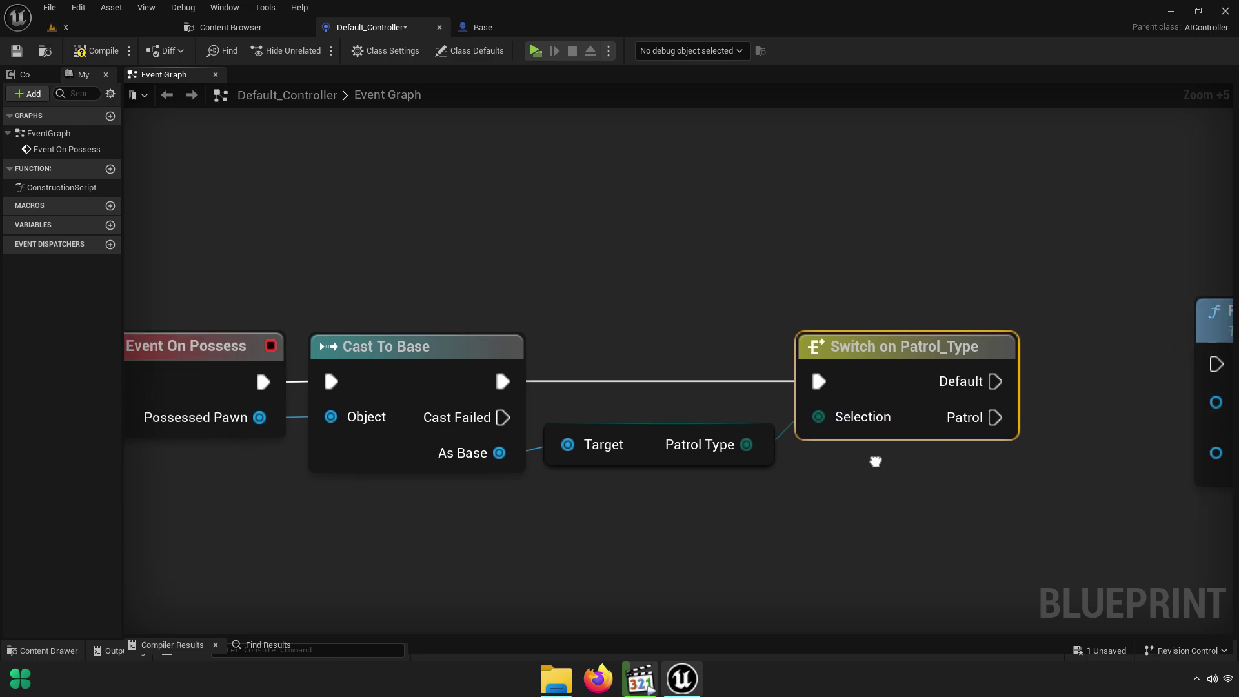
{"action": "left_click_drag", "start_coordinate": [642, 374], "coordinate": [874, 344]}
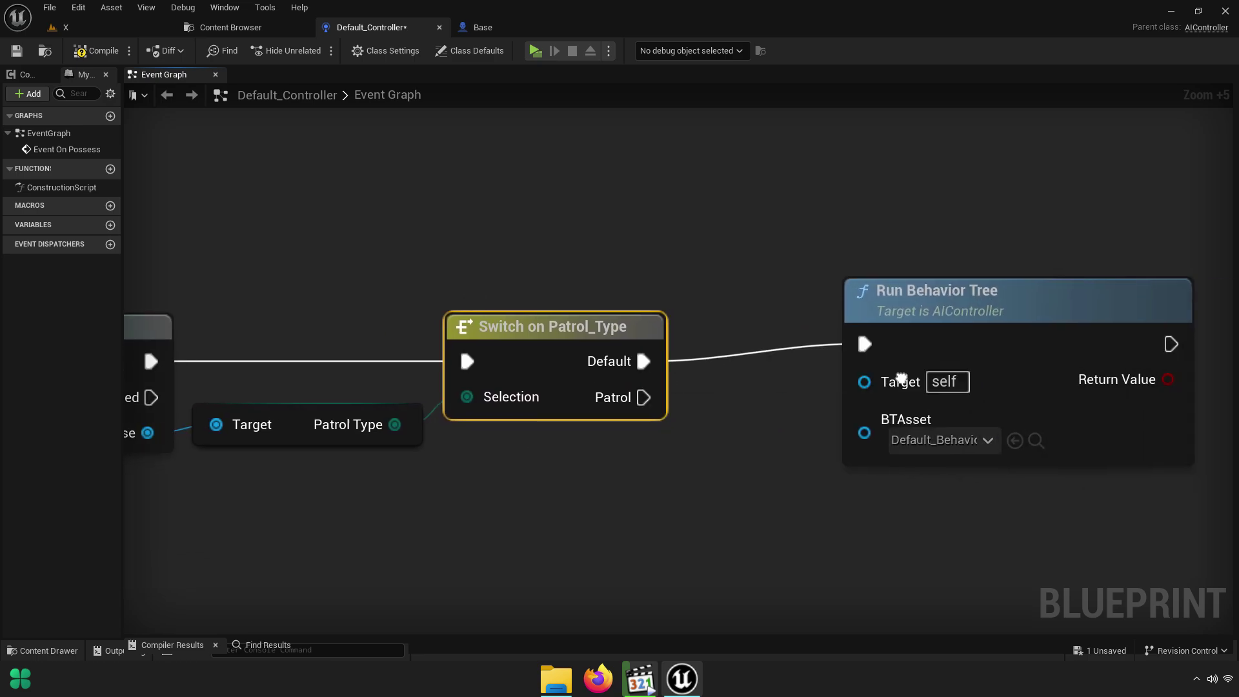
{"action": "right_click_drag", "start_coordinate": [874, 344], "coordinate": [656, 309]}
{"action": "left_click_drag", "start_coordinate": [747, 312], "coordinate": [721, 306]}
Paste a second Run Behavior Tree below and route the Patrol wire through a reroute point
{"action": "key", "text": "ctrl+c"}
{"action": "key", "text": "ctrl+v"}
{"action": "right_click_drag", "start_coordinate": [689, 452], "coordinate": [619, 355]}
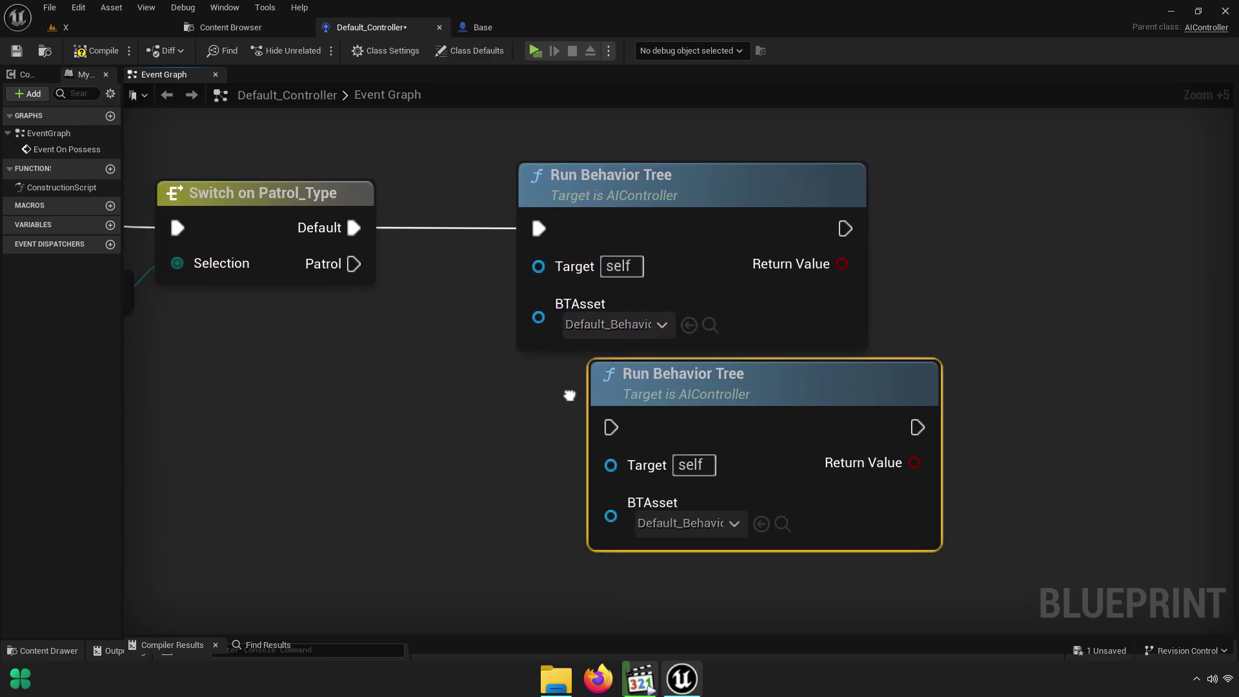
{"action": "mouse_move", "coordinate": [611, 420]}
{"action": "left_mouse_down"}
{"action": "mouse_move", "coordinate": [563, 416]}
{"action": "mouse_move", "coordinate": [380, 256]}
{"action": "left_mouse_up"}
{"action": "scroll", "coordinate": [445, 278], "scroll_direction": "up", "scroll_amount": 2}
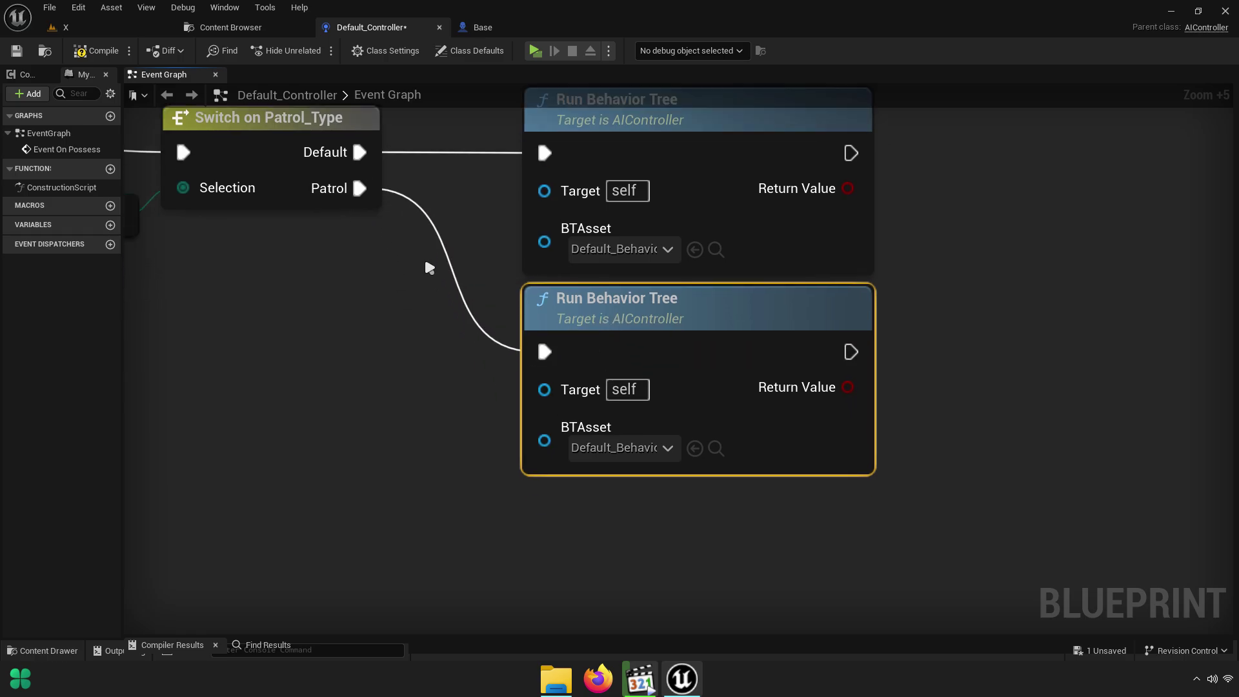
{"action": "double_click", "coordinate": [475, 315]}
{"action": "left_click_drag", "start_coordinate": [488, 303], "coordinate": [491, 371]}
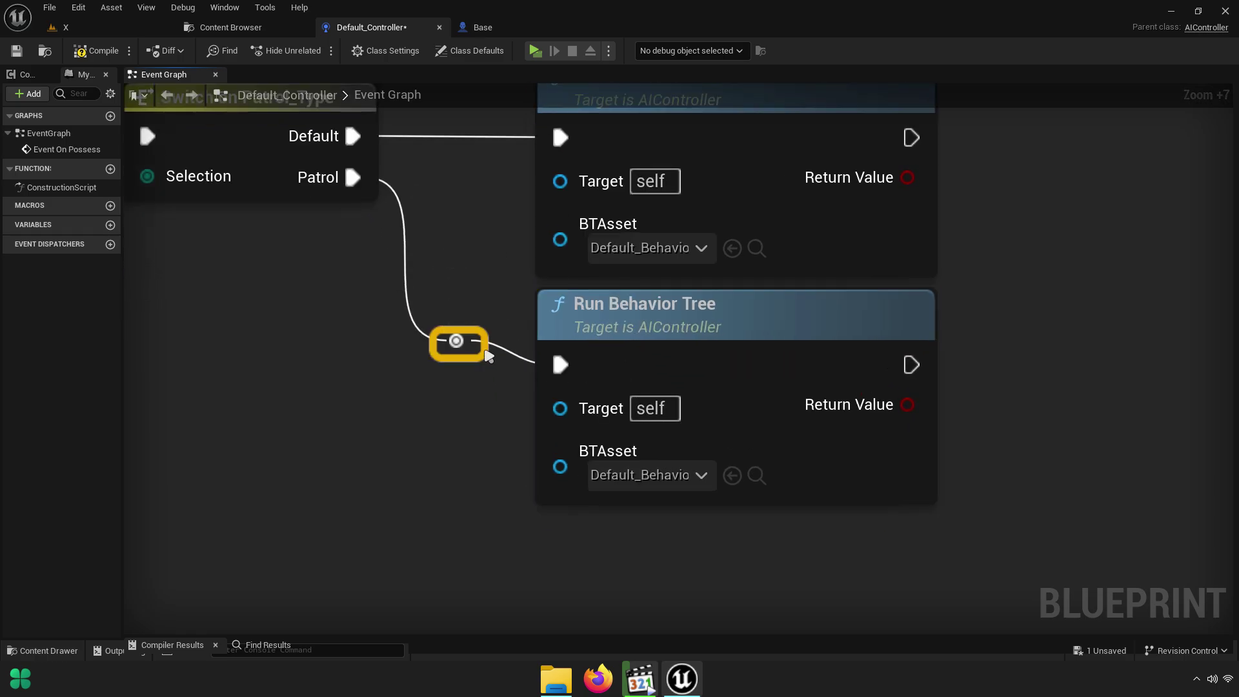
Clear the second Run Behavior Tree node's BTAsset to none
{"action": "left_click", "coordinate": [675, 314]}
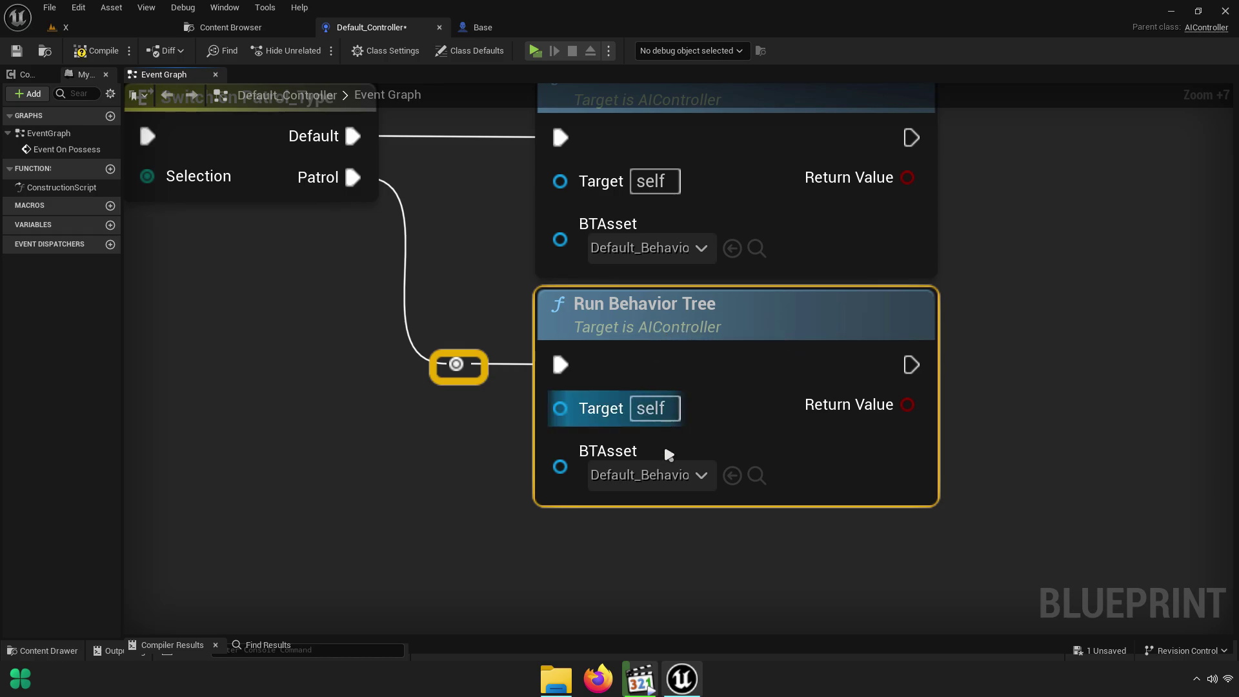
{"action": "left_click", "coordinate": [672, 475]}
{"action": "left_click", "coordinate": [671, 102]}
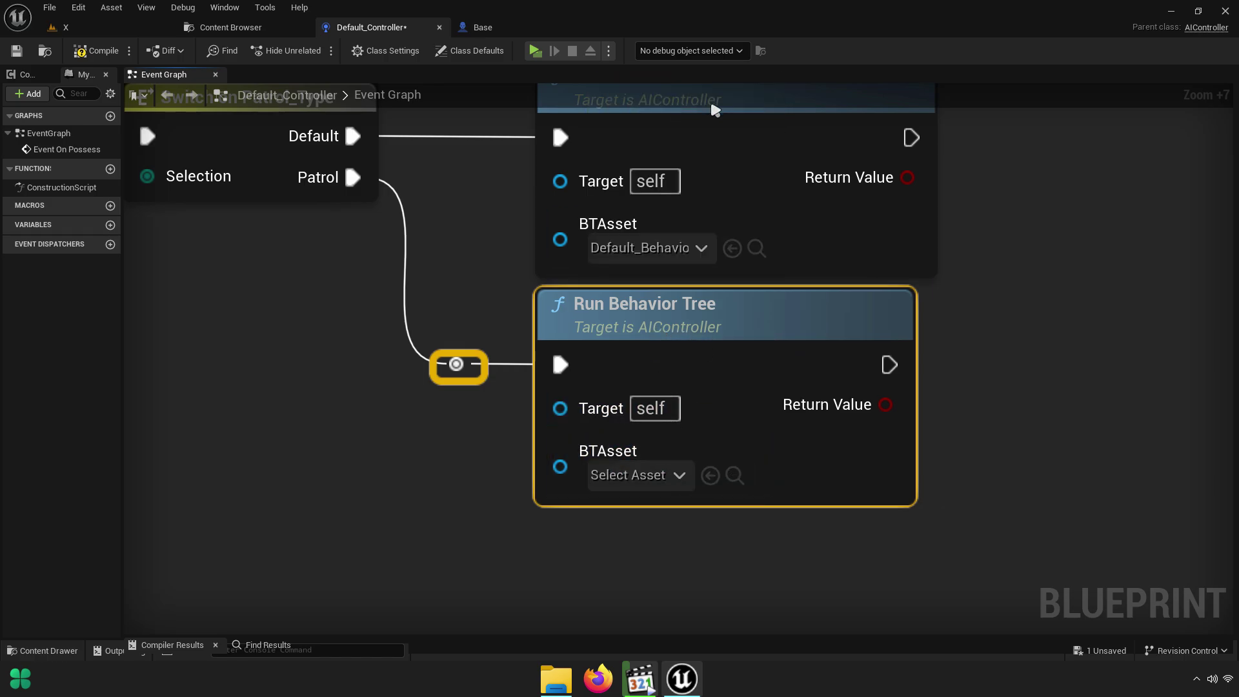
{"action": "scroll", "coordinate": [442, 418], "scroll_direction": "down", "scroll_amount": 2}
{"action": "mouse_move", "coordinate": [442, 418]}
{"action": "right_mouse_down"}
{"action": "mouse_move", "coordinate": [766, 434]}
{"action": "mouse_move", "coordinate": [562, 407]}
{"action": "mouse_move", "coordinate": [725, 426]}
{"action": "mouse_move", "coordinate": [749, 413]}
{"action": "right_mouse_up"}
{"action": "scroll", "coordinate": [728, 429], "scroll_direction": "down", "scroll_amount": 3}
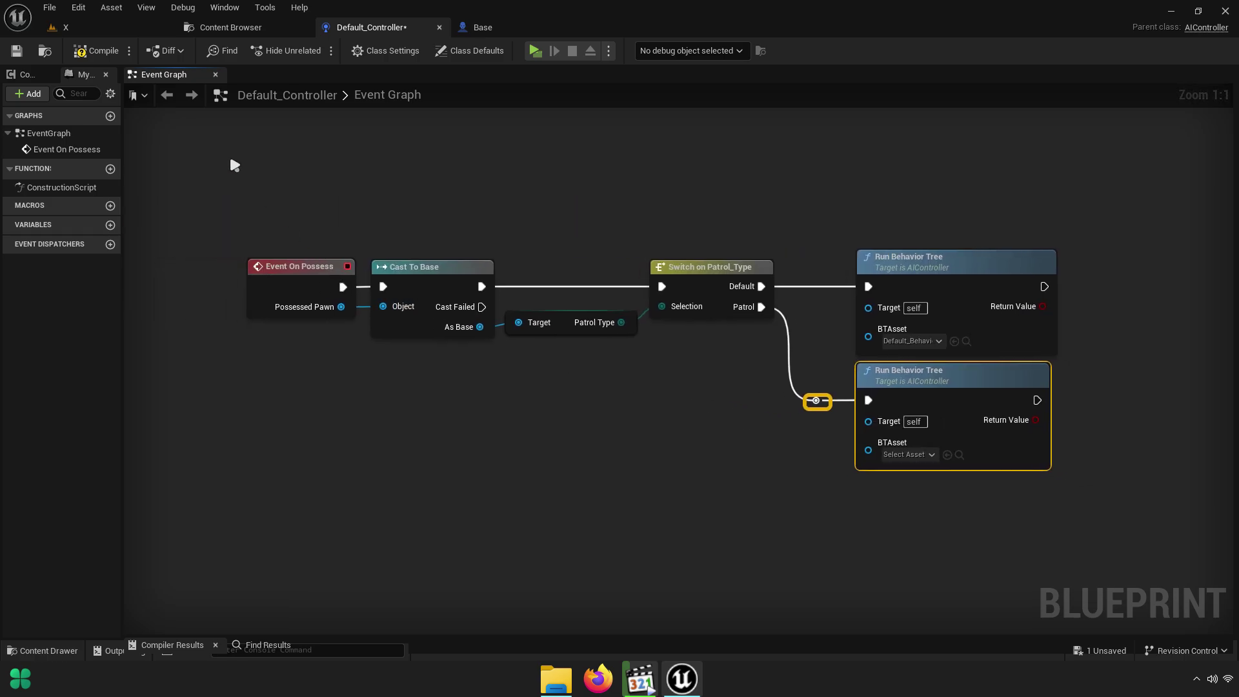
Compile Default_Controller and select the Patrol Type getter showing the error
{"action": "left_click", "coordinate": [102, 56]}
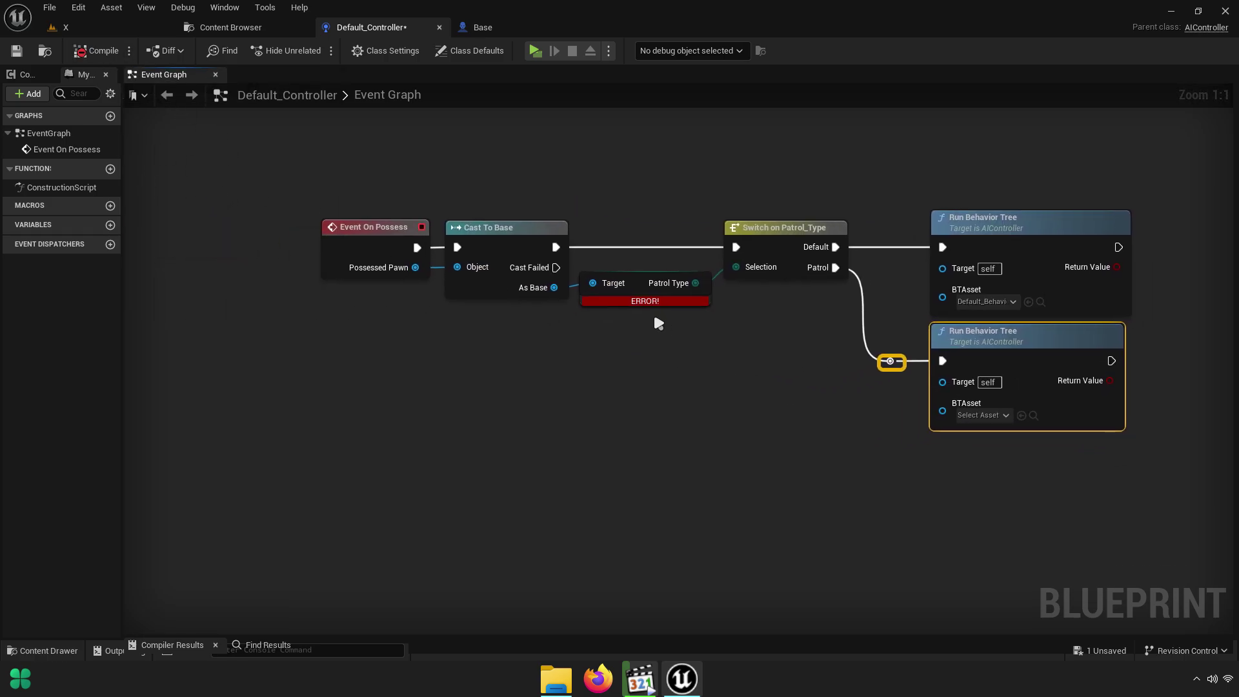
{"action": "scroll", "coordinate": [653, 311], "scroll_direction": "up", "scroll_amount": 4}
{"action": "mouse_move", "coordinate": [697, 348]}
{"action": "right_mouse_down"}
{"action": "mouse_move", "coordinate": [737, 376]}
{"action": "mouse_move", "coordinate": [348, 343]}
{"action": "right_mouse_up"}
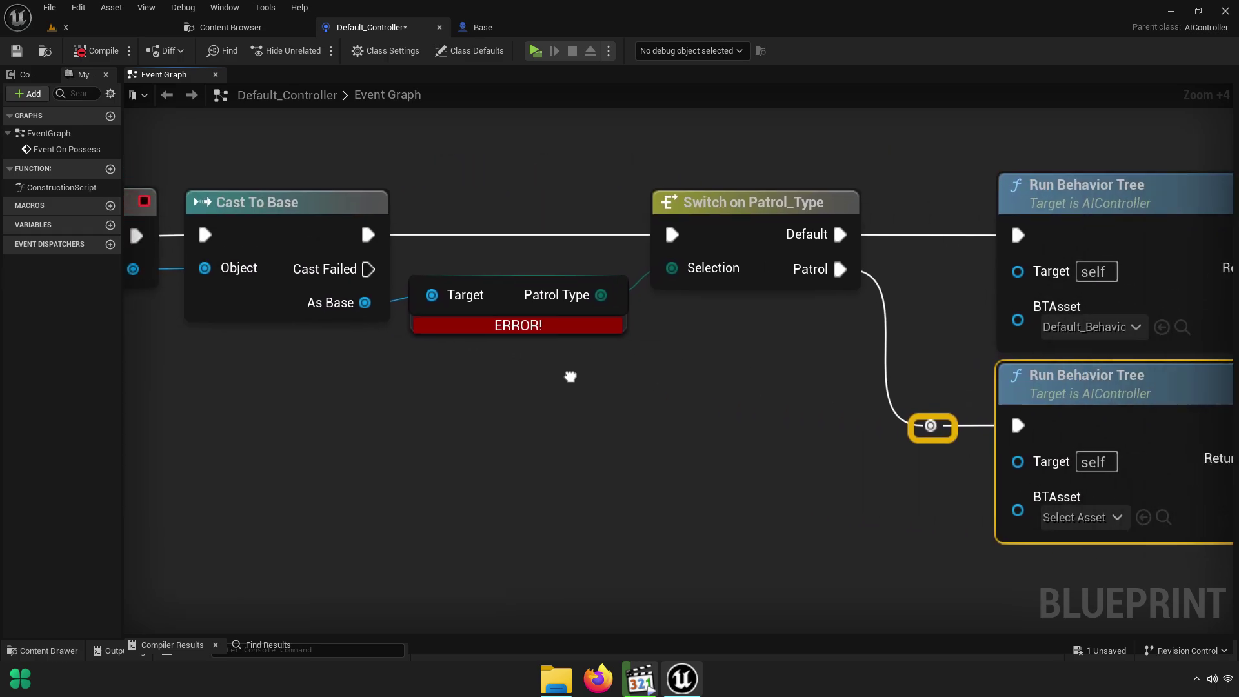
{"action": "right_click_drag", "start_coordinate": [348, 343], "coordinate": [356, 350]}
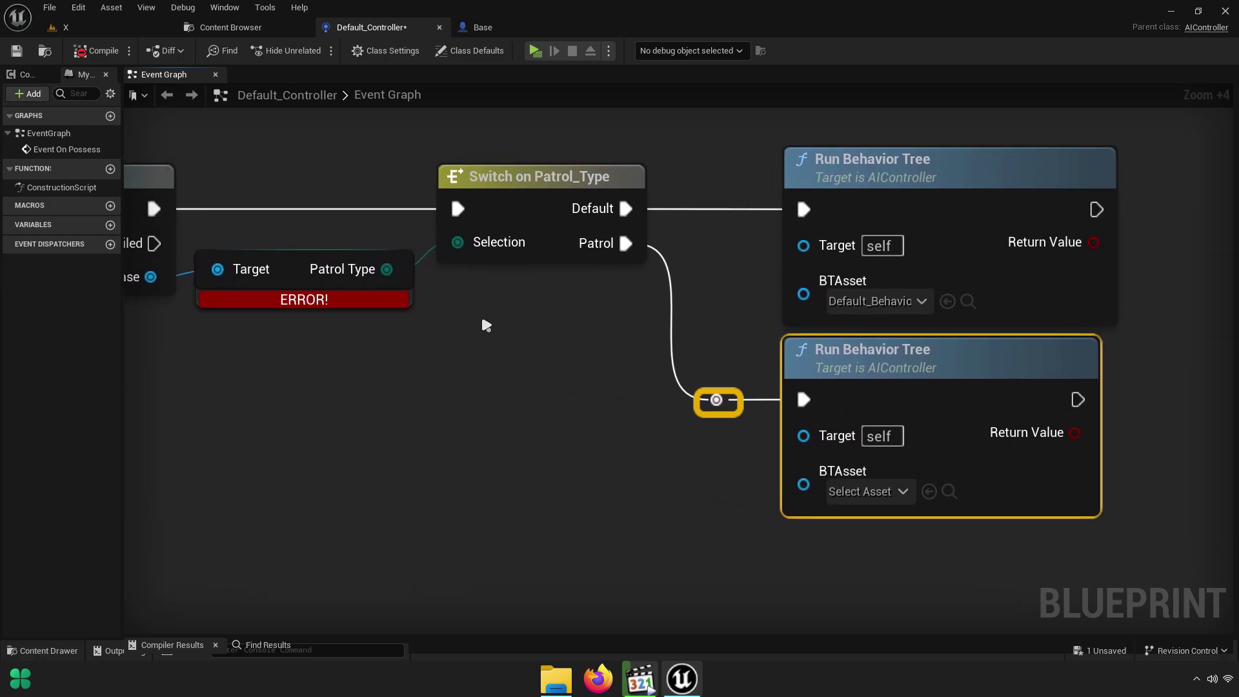
{"action": "left_click", "coordinate": [108, 54]}
{"action": "left_click", "coordinate": [628, 314]}
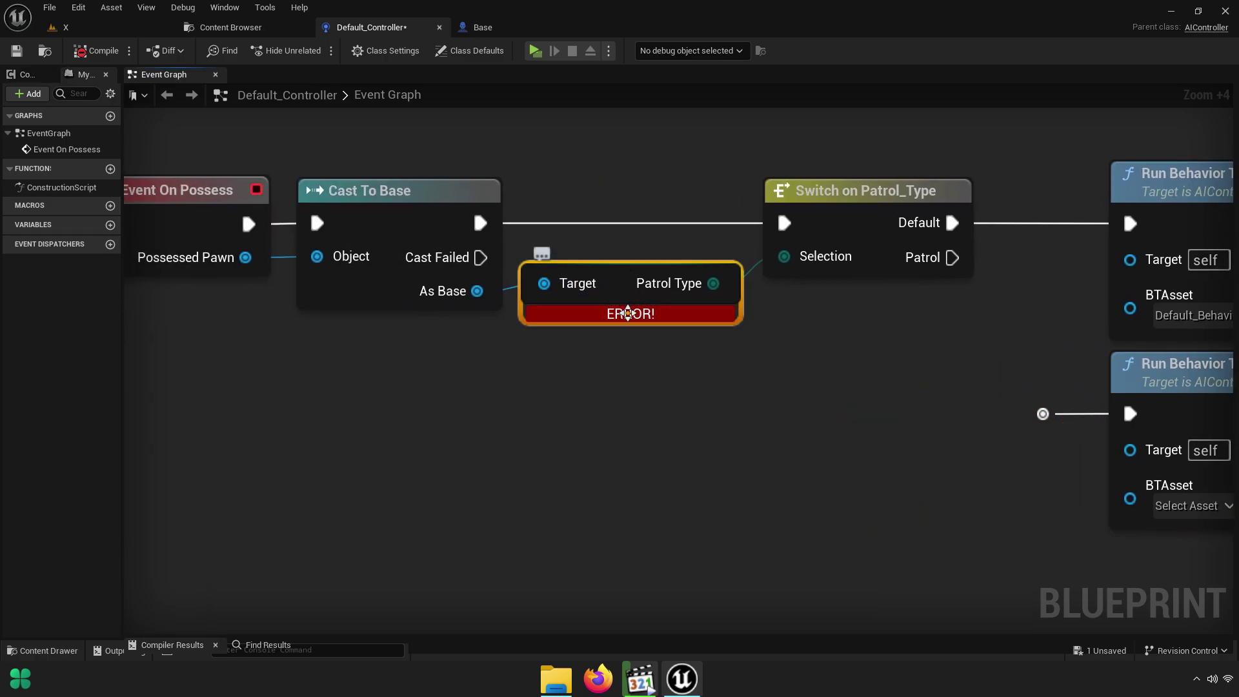
Open Compiler Results and jump to the node causing the Patrol Type error
{"action": "mouse_move", "coordinate": [706, 368]}
{"action": "right_mouse_down"}
{"action": "mouse_move", "coordinate": [506, 336]}
{"action": "mouse_move", "coordinate": [634, 360]}
{"action": "right_mouse_up"}
{"action": "left_click", "coordinate": [529, 384]}
{"action": "left_click_drag", "start_coordinate": [360, 635], "coordinate": [315, 497]}
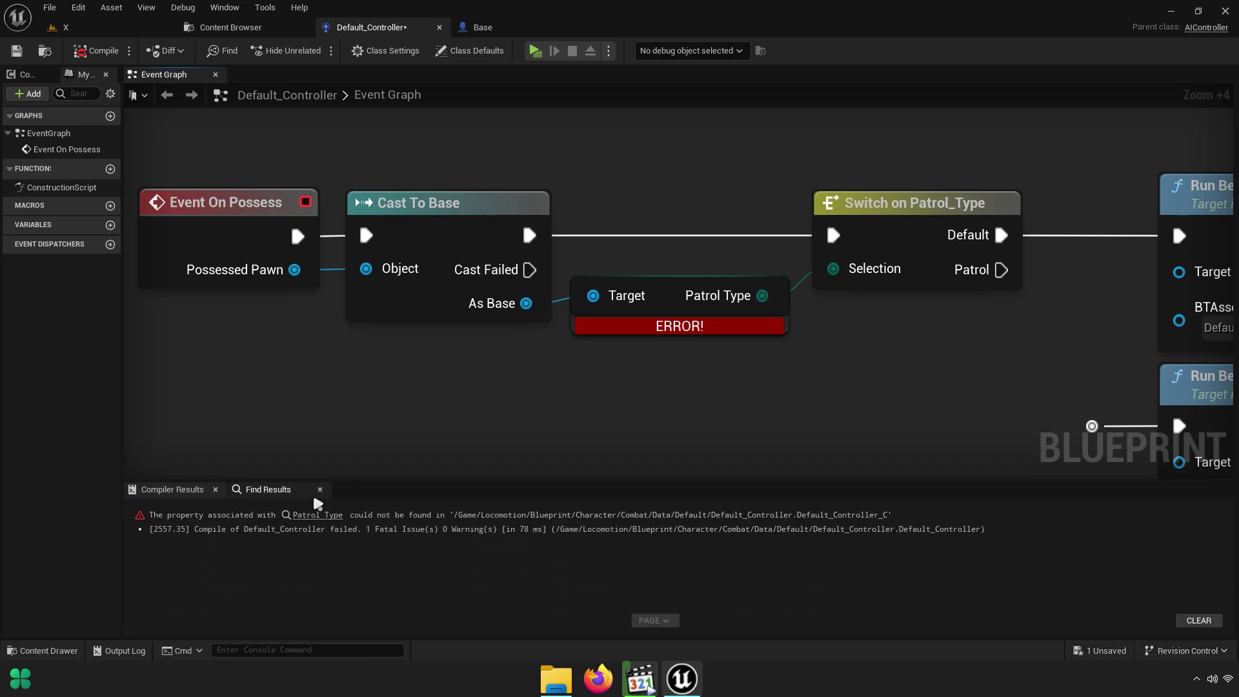
{"action": "left_click", "coordinate": [318, 515]}
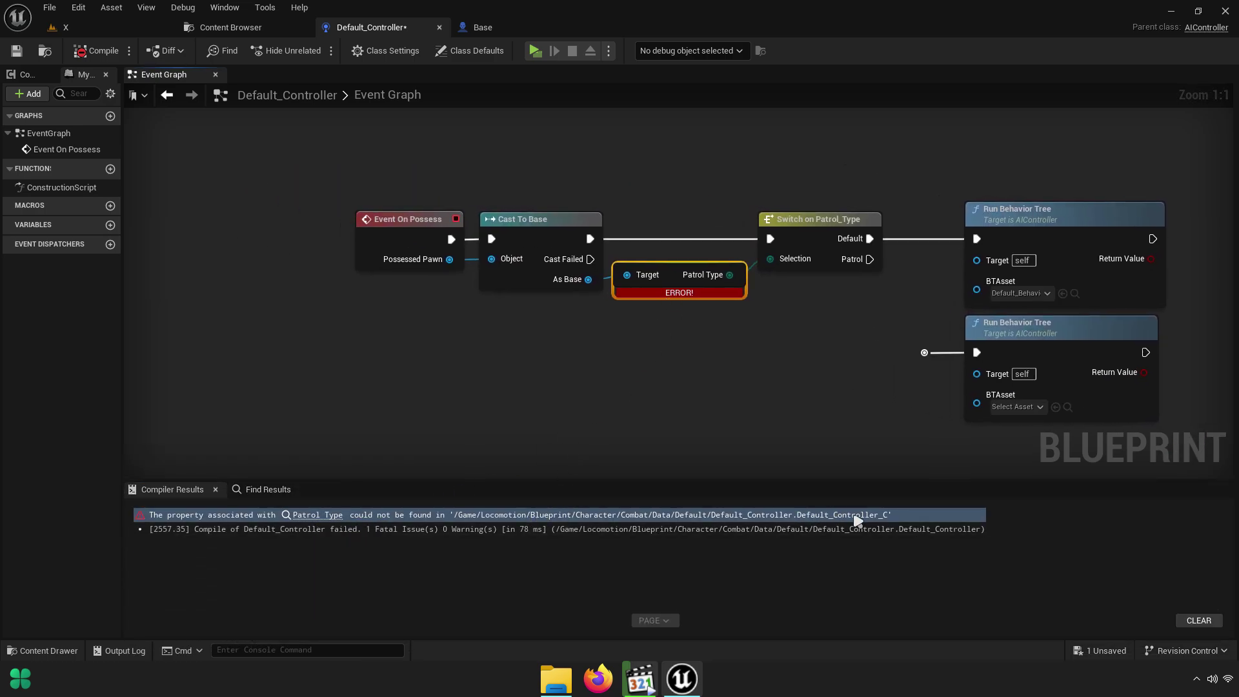
Find 'patrol type' in the blueprint, locate both matches, and collapse the results panel
{"action": "left_click", "coordinate": [264, 491]}
{"action": "type", "text": "patrol ty"}
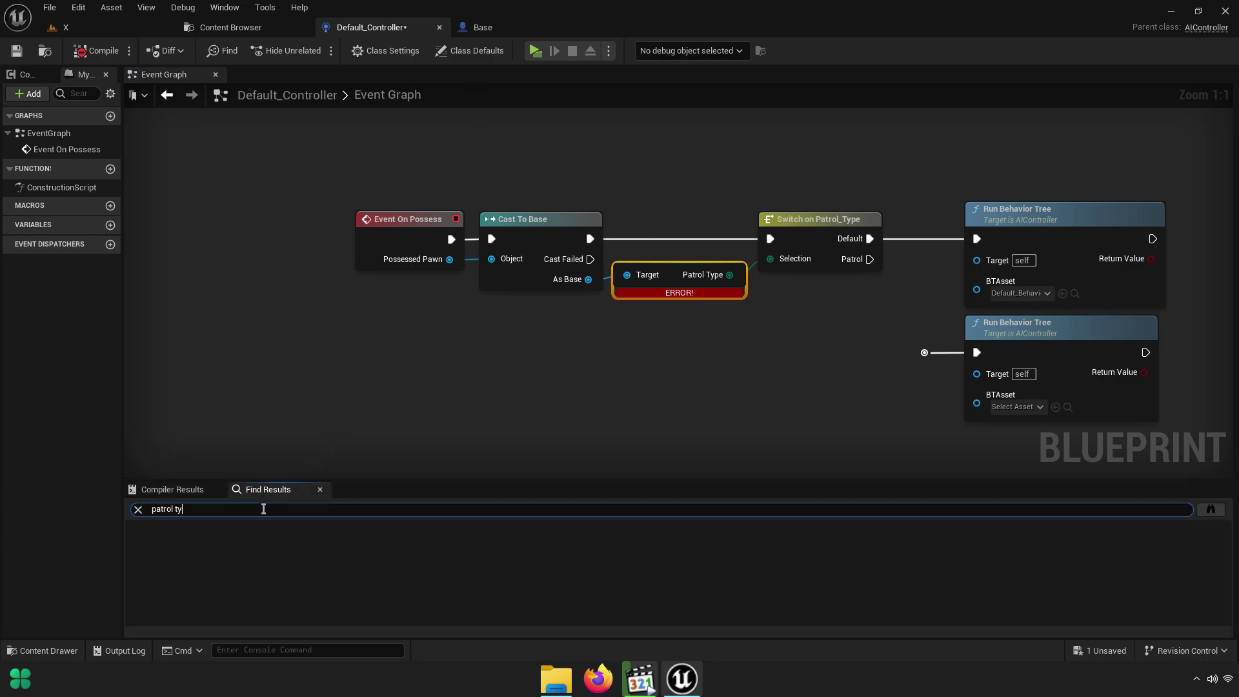
{"action": "type", "text": "pe"}
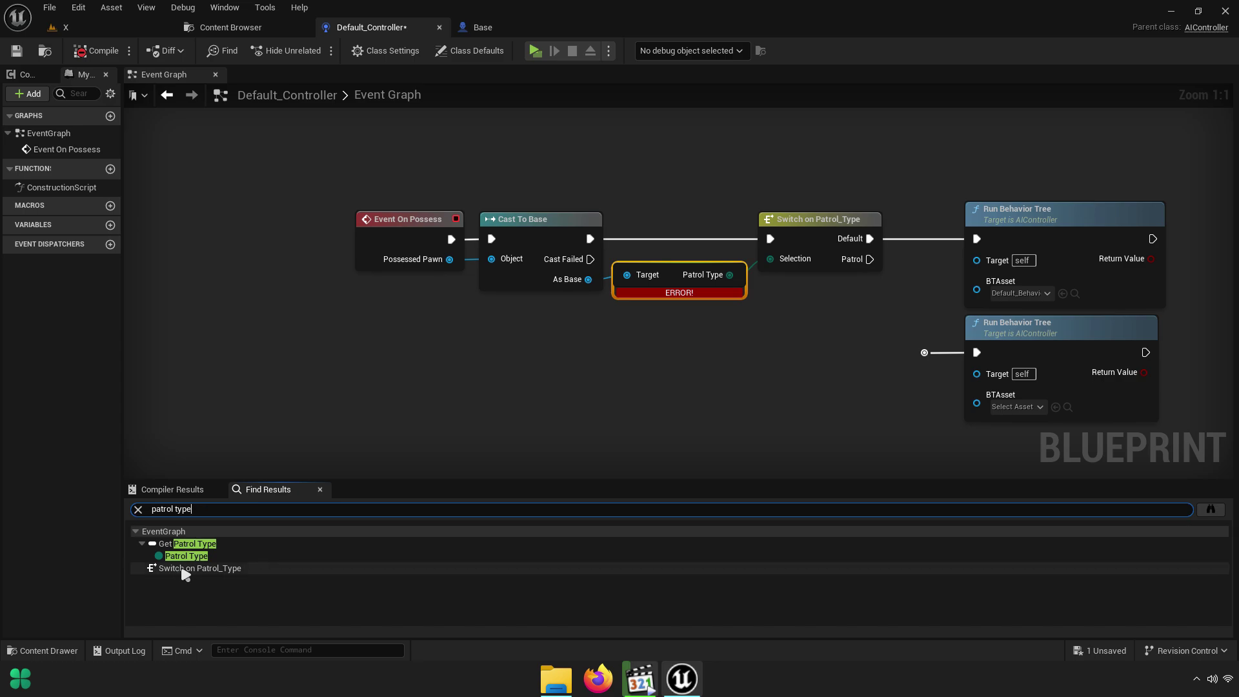
{"action": "left_click", "coordinate": [187, 557]}
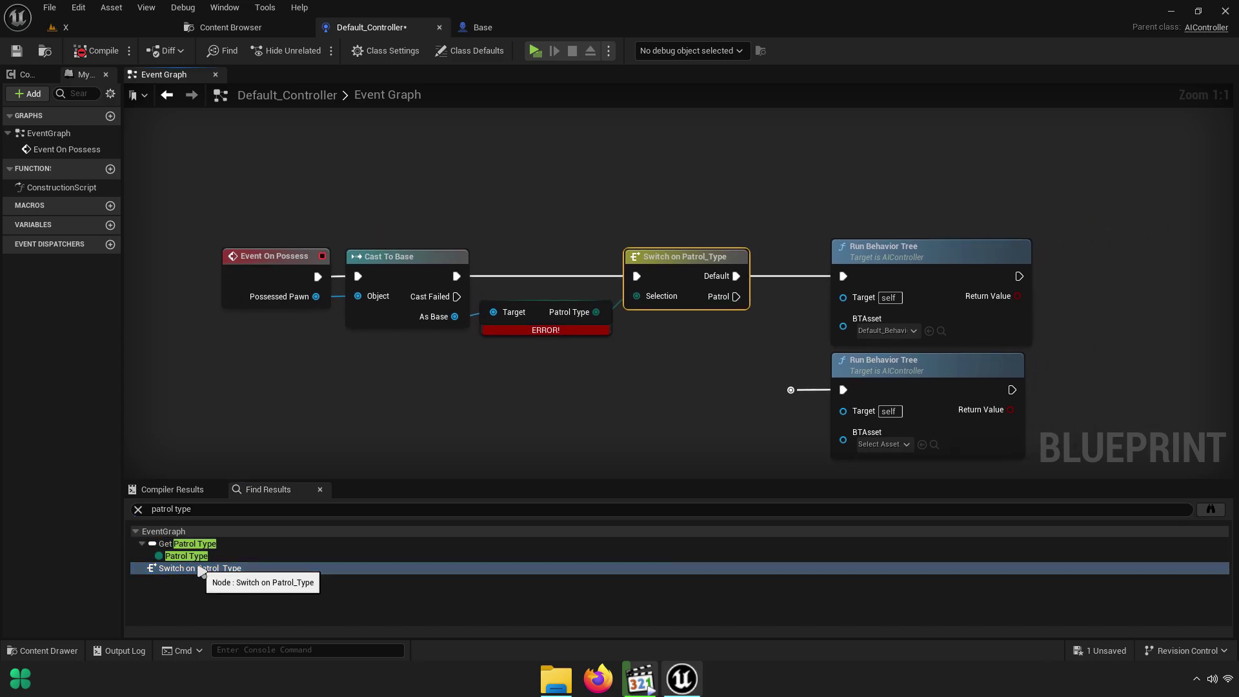
{"action": "left_click", "coordinate": [305, 512]}
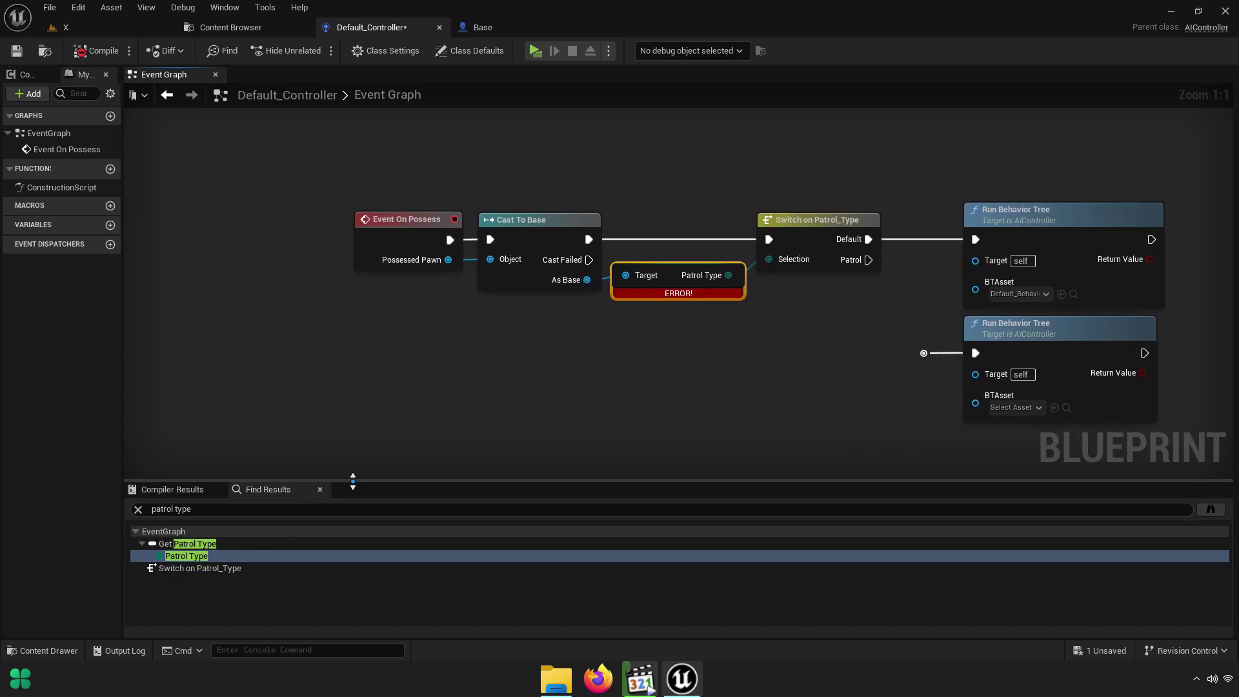
{"action": "left_click_drag", "start_coordinate": [351, 480], "coordinate": [362, 639]}
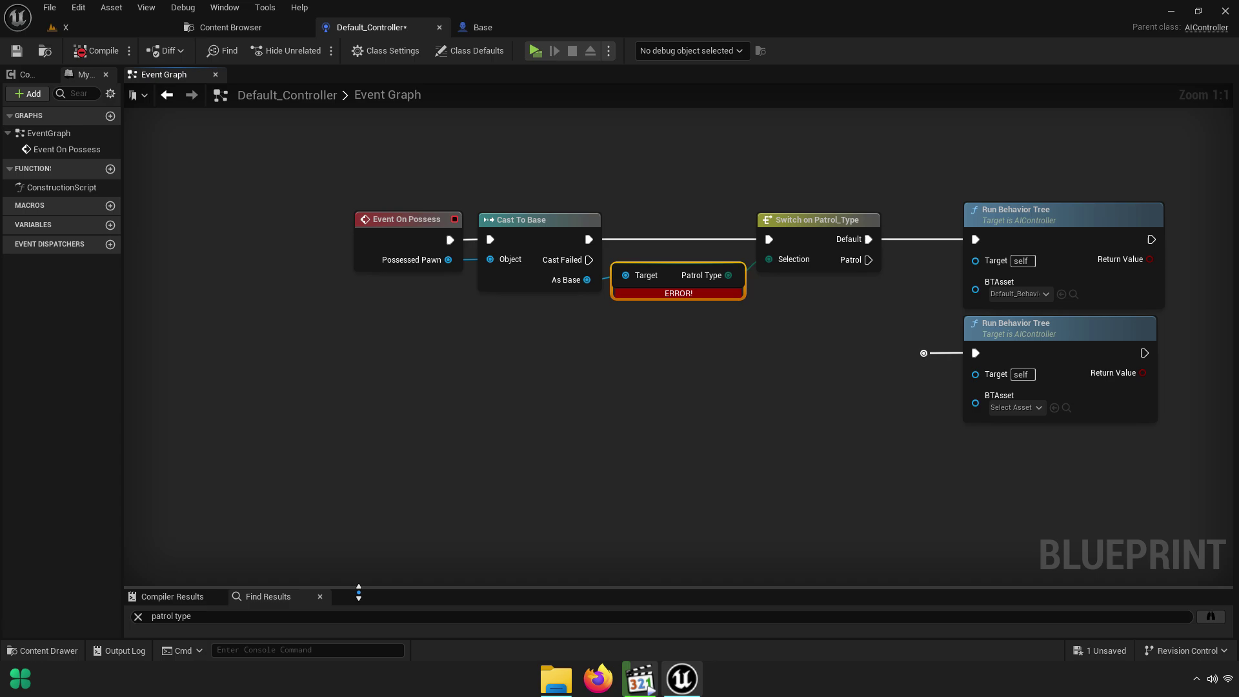
Rename Base's Patrol Type variable to 'Patrol Type TEST' and compile Base
{"action": "left_click", "coordinate": [499, 32]}
{"action": "left_click", "coordinate": [46, 597]}
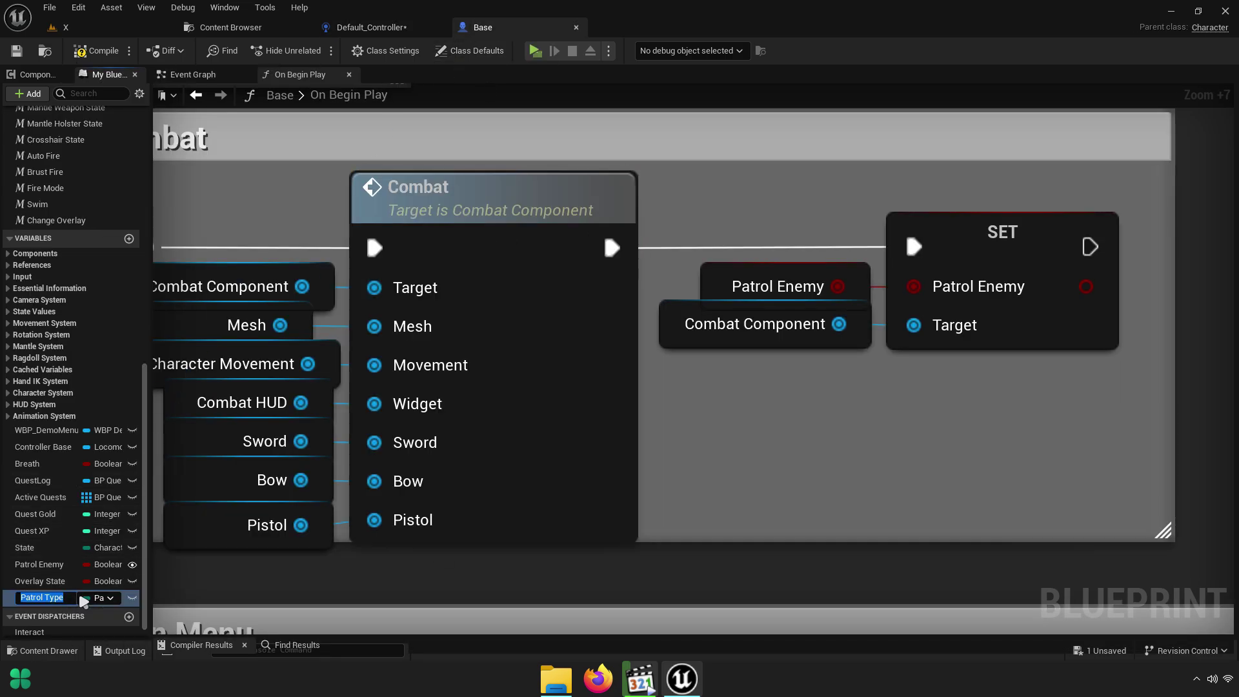
{"action": "type", "text": "TEST"}
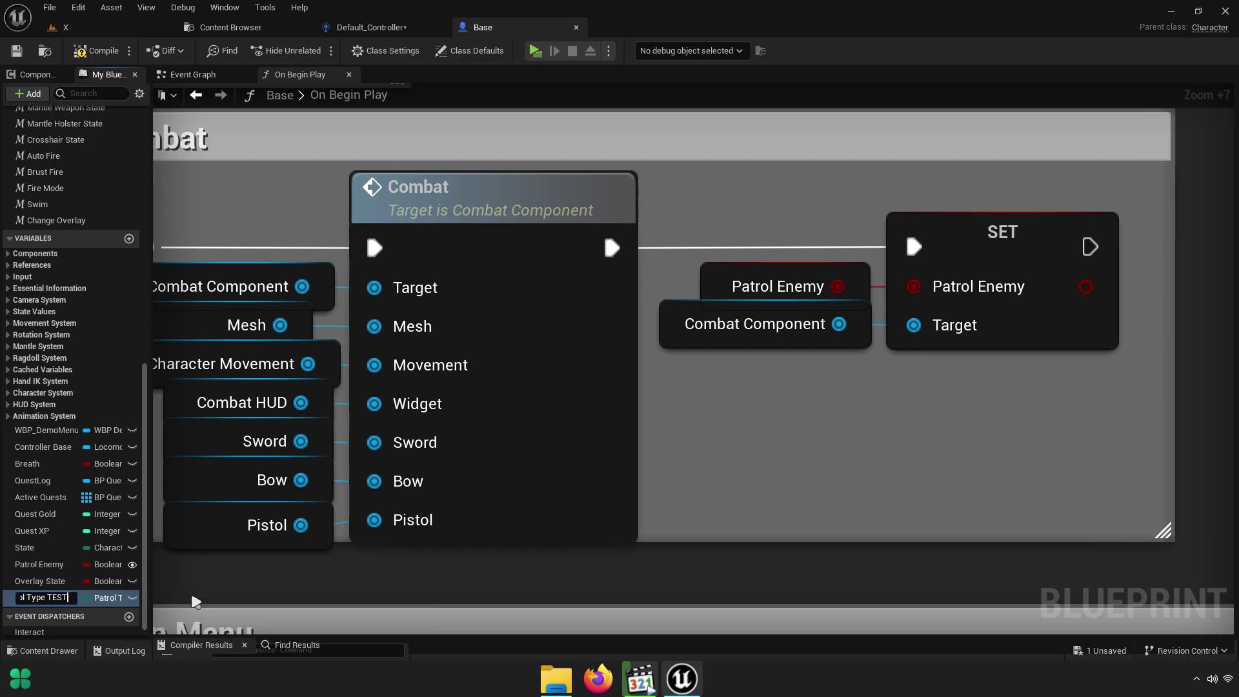
{"action": "key", "text": "Return"}
{"action": "left_click", "coordinate": [326, 191]}
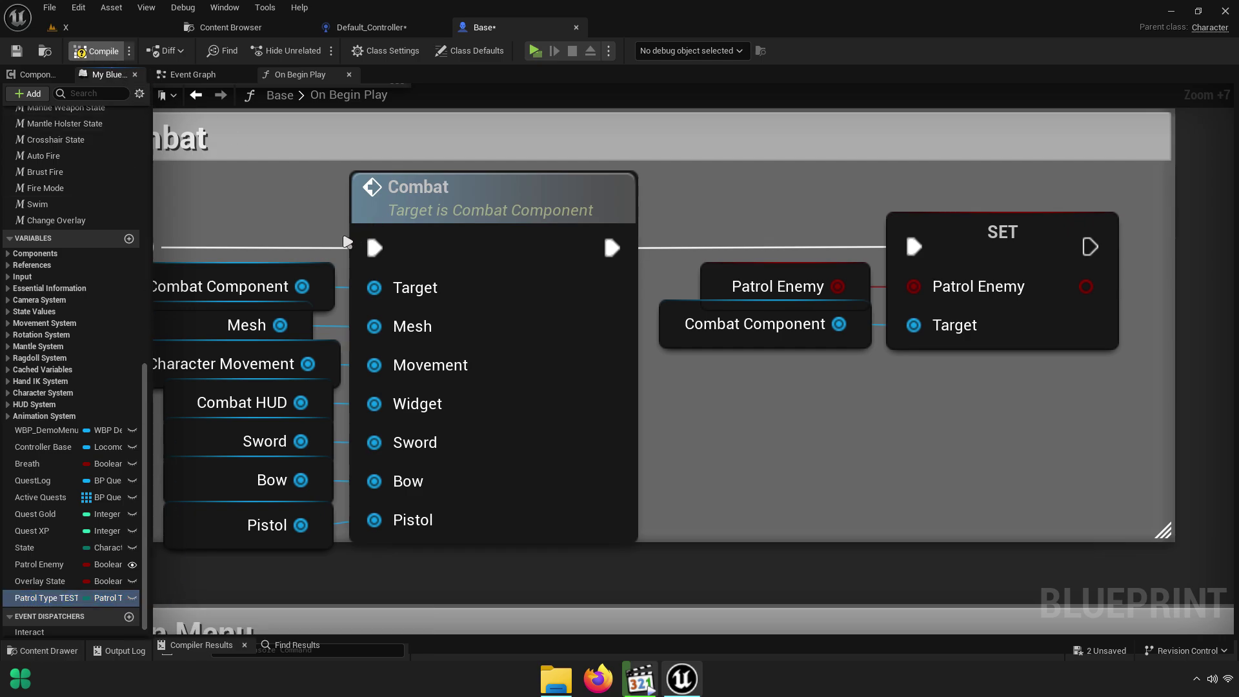
{"action": "key", "text": "F7"}
Save all modified assets from the Content Browser
{"action": "left_click", "coordinate": [230, 27]}
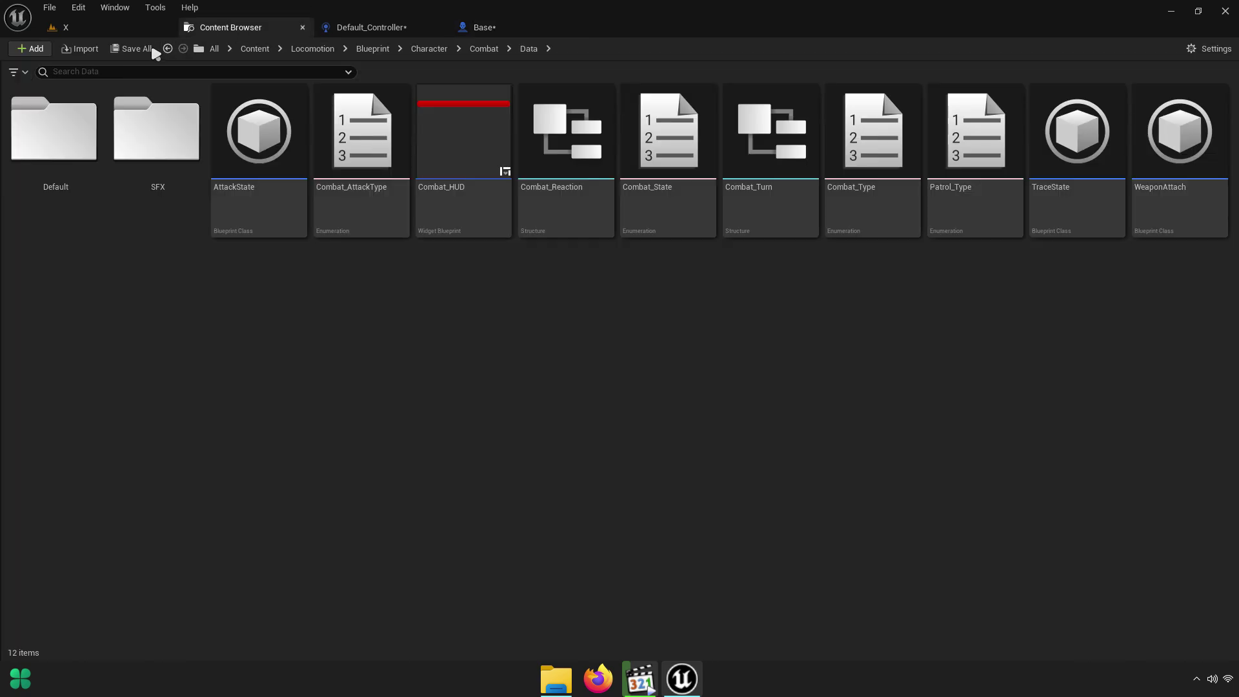
{"action": "left_click", "coordinate": [132, 50]}
{"action": "key", "text": "Return"}
Delete the Patrol Type TEST getter node in Default_Controller
{"action": "left_click", "coordinate": [362, 27]}
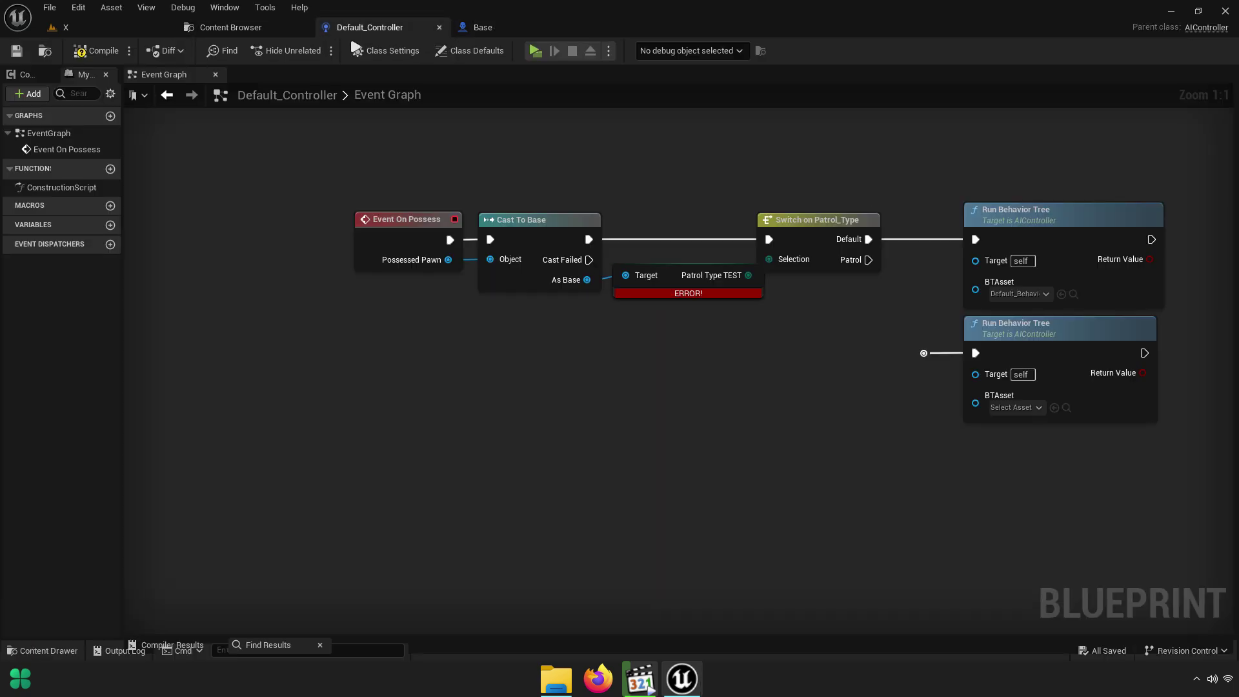
{"action": "scroll", "coordinate": [647, 354], "scroll_direction": "up", "scroll_amount": 2}
{"action": "scroll", "coordinate": [586, 310], "scroll_direction": "up", "scroll_amount": 2}
{"action": "right_click", "coordinate": [573, 292]}
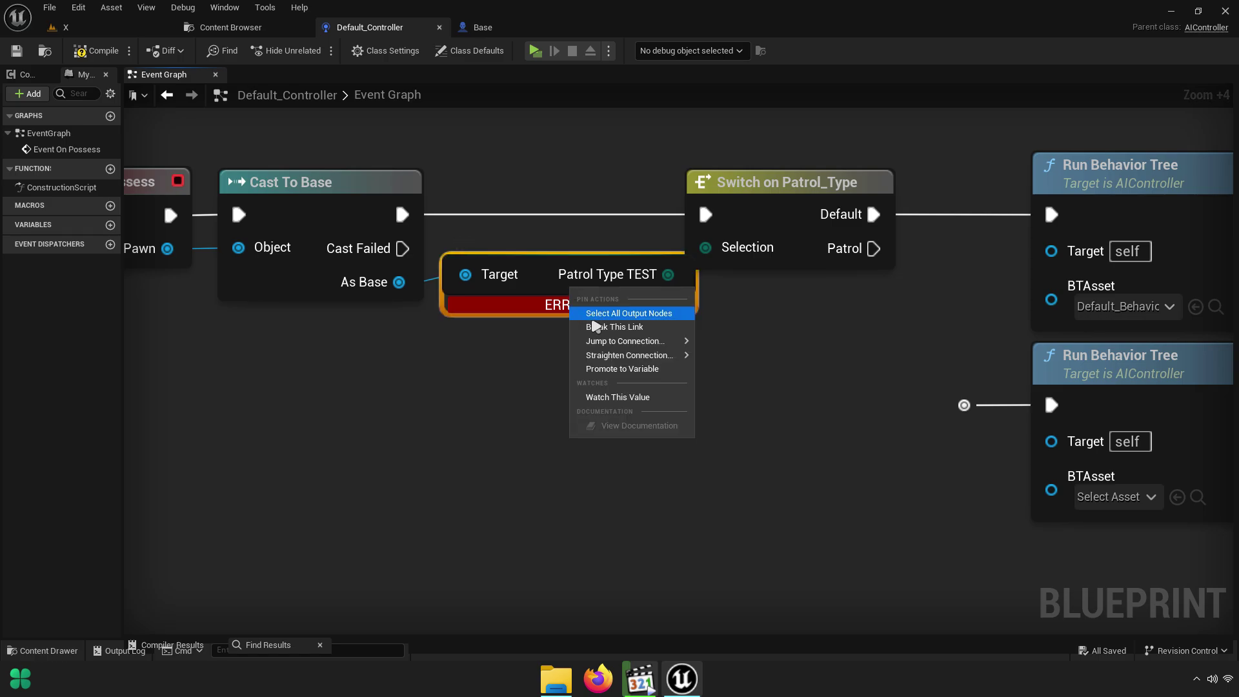
{"action": "right_click_drag", "start_coordinate": [529, 301], "coordinate": [647, 321]}
{"action": "left_click_drag", "start_coordinate": [648, 321], "coordinate": [646, 439]}
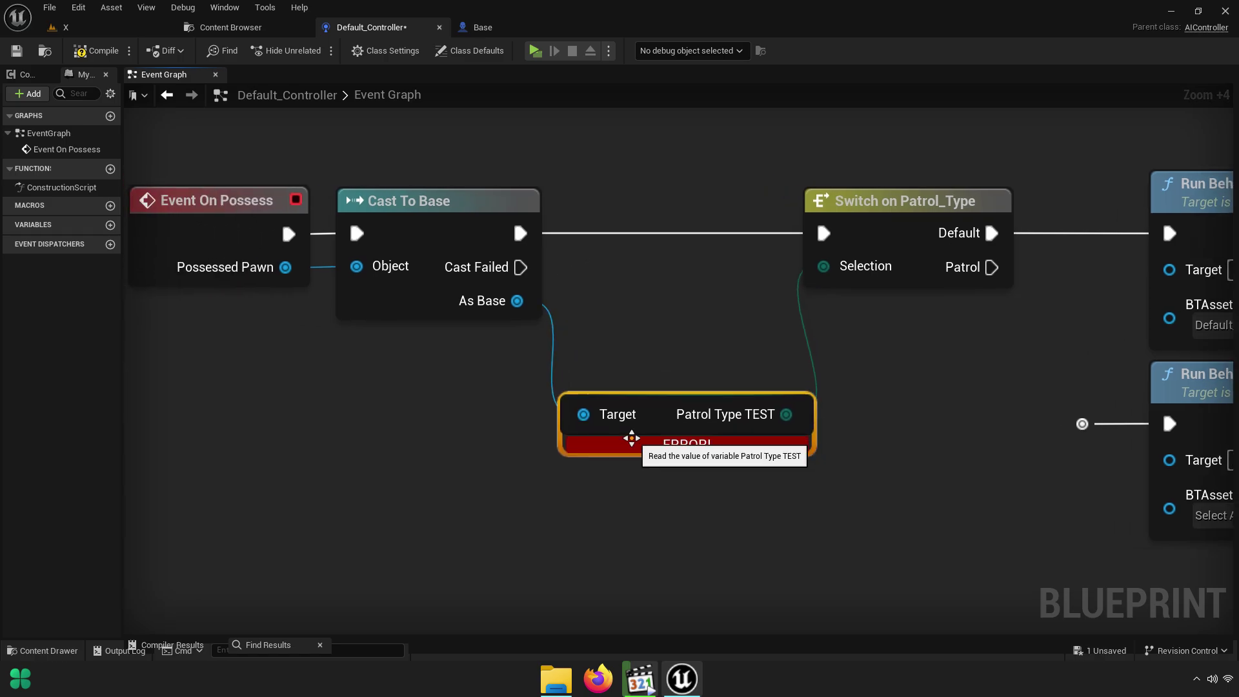
{"action": "key", "text": "Delete"}
Wire a new Get Patrol Type TEST into the Switch Selection, compile, then delete it
{"action": "left_click_drag", "start_coordinate": [518, 301], "coordinate": [595, 386]}
{"action": "type", "text": "getpatro"}
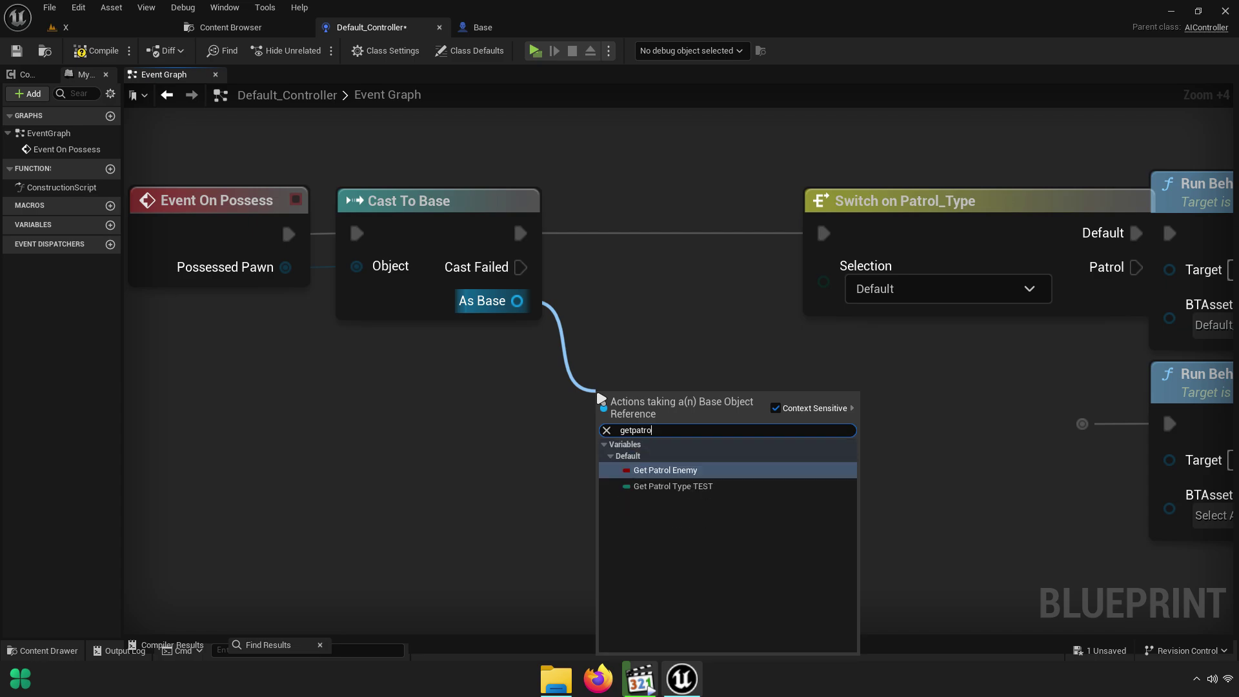
{"action": "left_click", "coordinate": [713, 486]}
{"action": "left_click_drag", "start_coordinate": [821, 397], "coordinate": [874, 300]}
{"action": "left_click", "coordinate": [111, 55]}
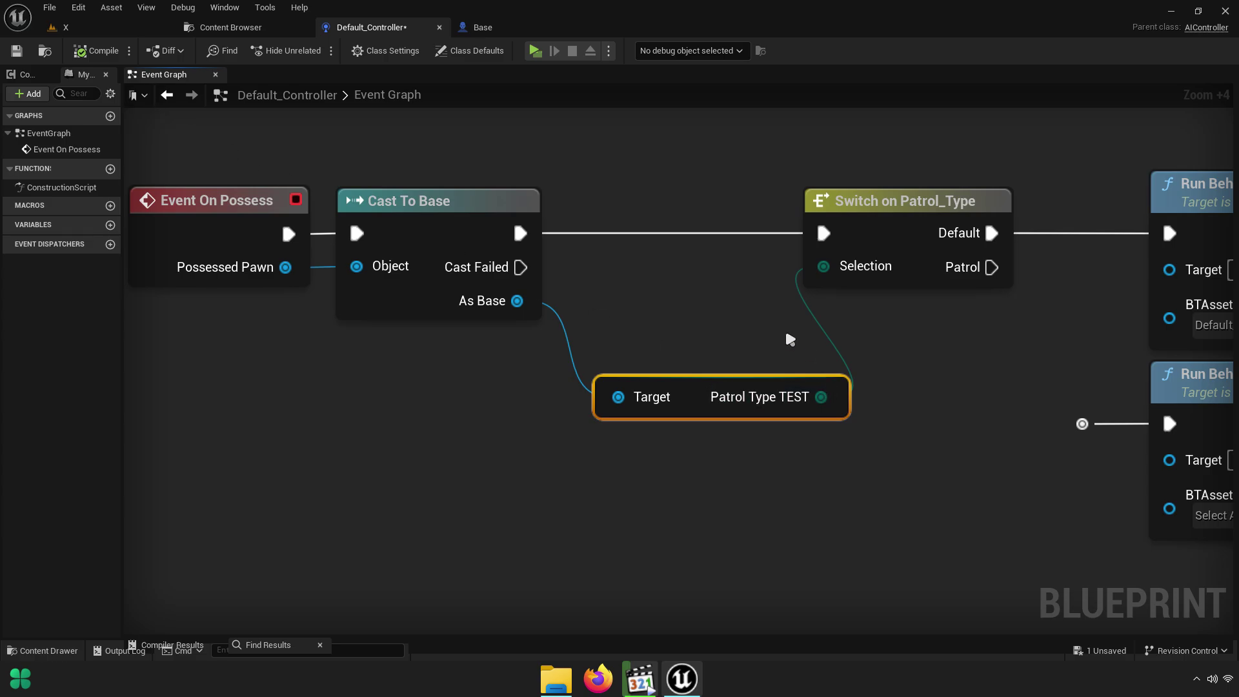
{"action": "key", "text": "Delete"}
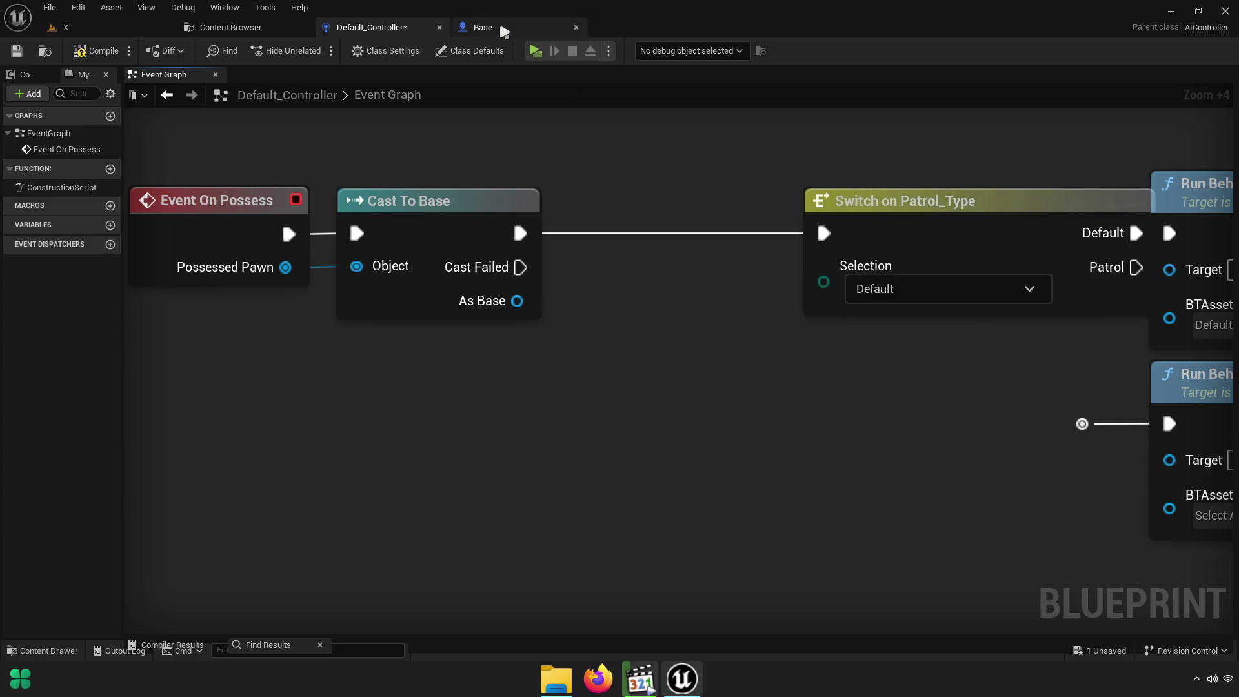
Rename Base's variable back to 'Patrol Type', then compile and save Base
{"action": "left_click", "coordinate": [504, 29]}
{"action": "double_click", "coordinate": [56, 597]}
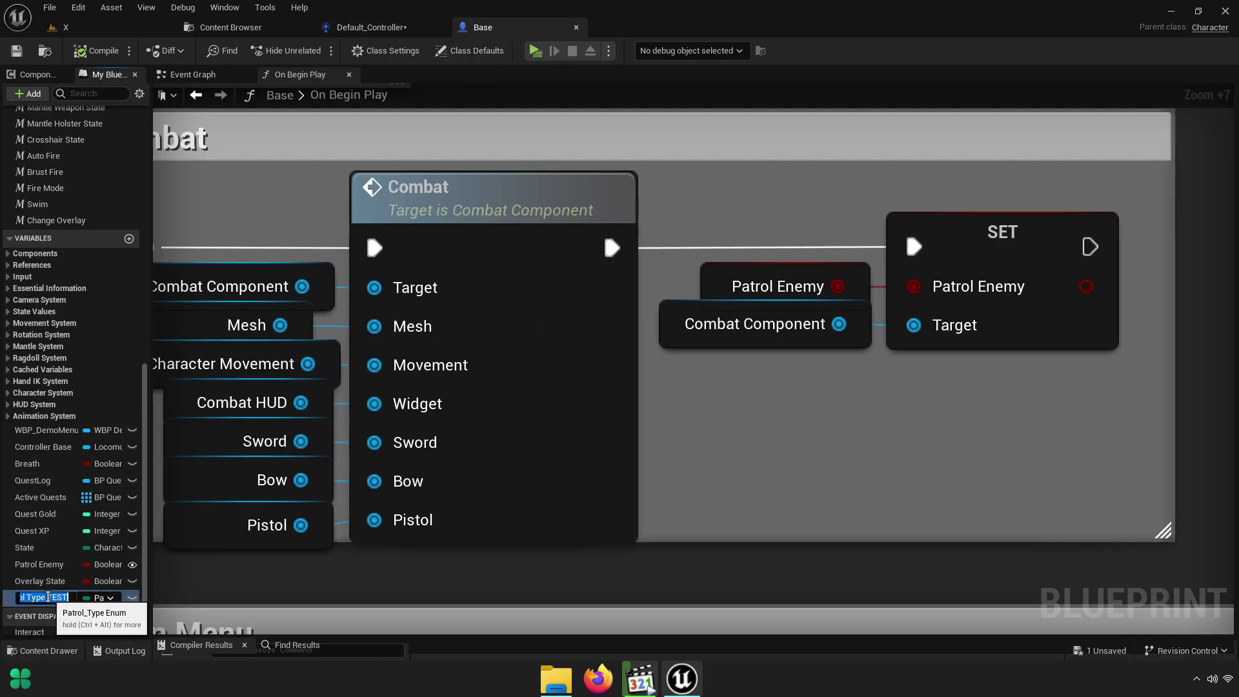
{"action": "key", "text": "End"}
{"action": "key", "text": "BackSpace"}
{"action": "key", "text": "BackSpace"}
{"action": "key", "text": "BackSpace"}
{"action": "key", "text": "Return"}
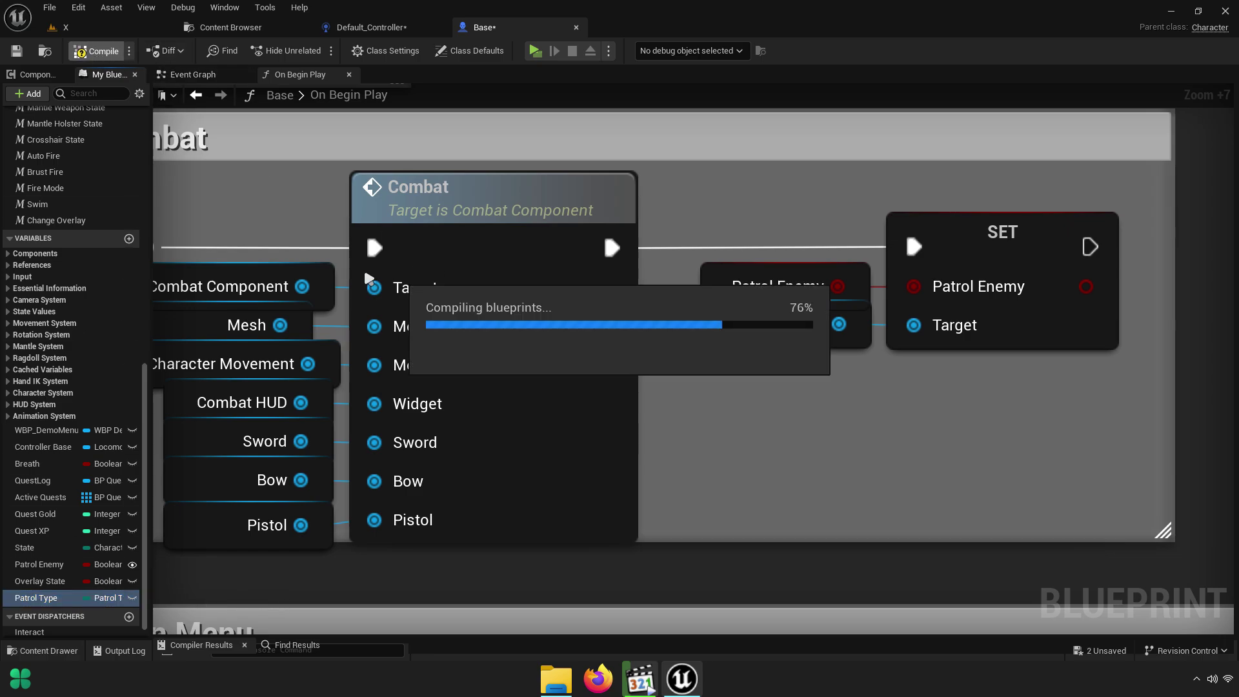
{"action": "key", "text": "ctrl+s"}
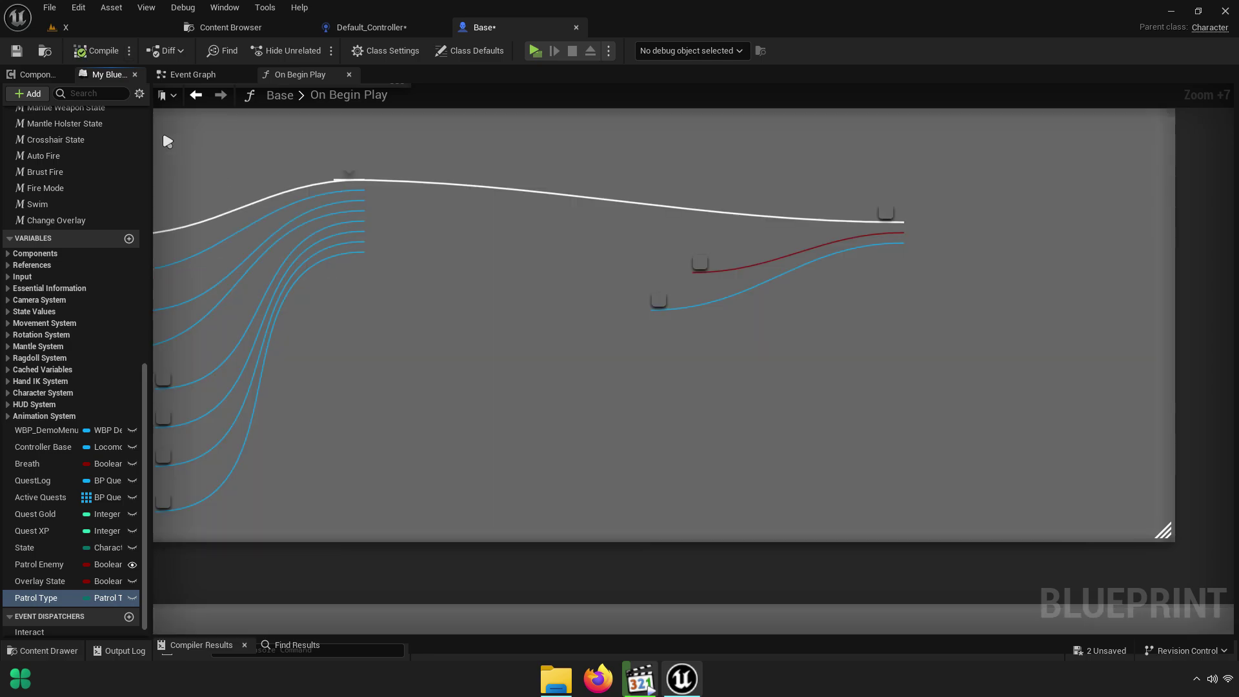
Wire a Get Patrol Type getter from As Base into the Switch's Selection input
{"action": "left_click", "coordinate": [371, 27]}
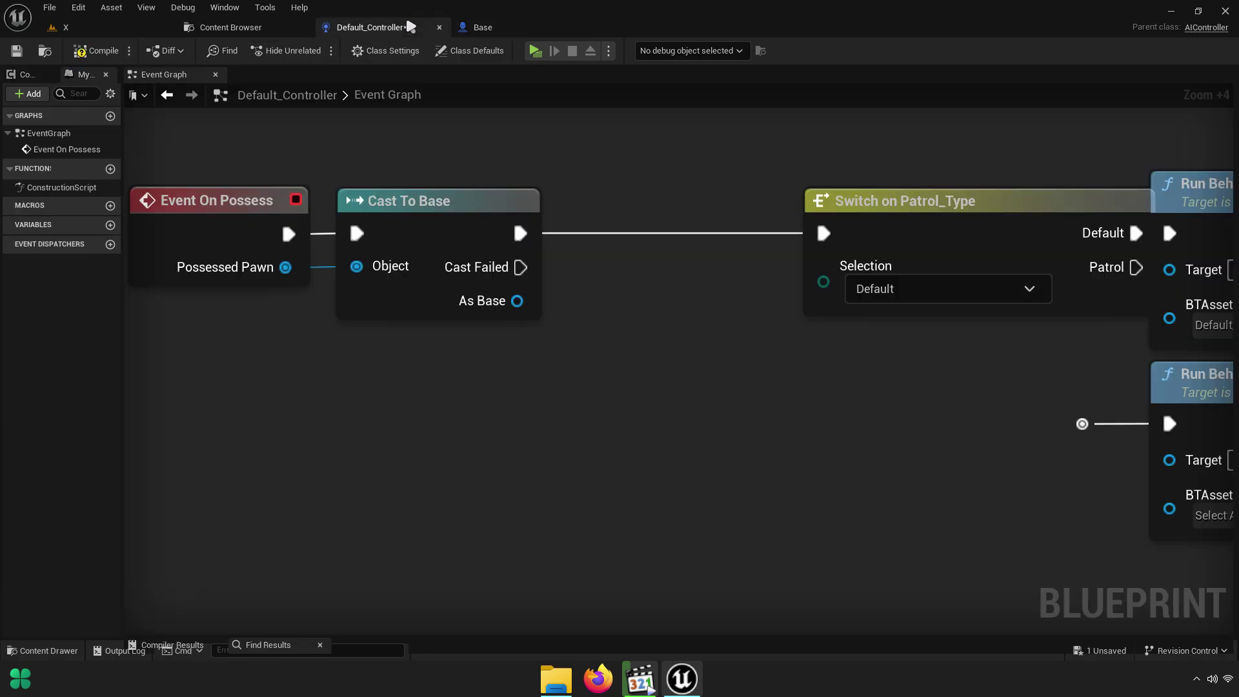
{"action": "right_click_drag", "start_coordinate": [544, 298], "coordinate": [611, 324]}
{"action": "left_click", "coordinate": [101, 55]}
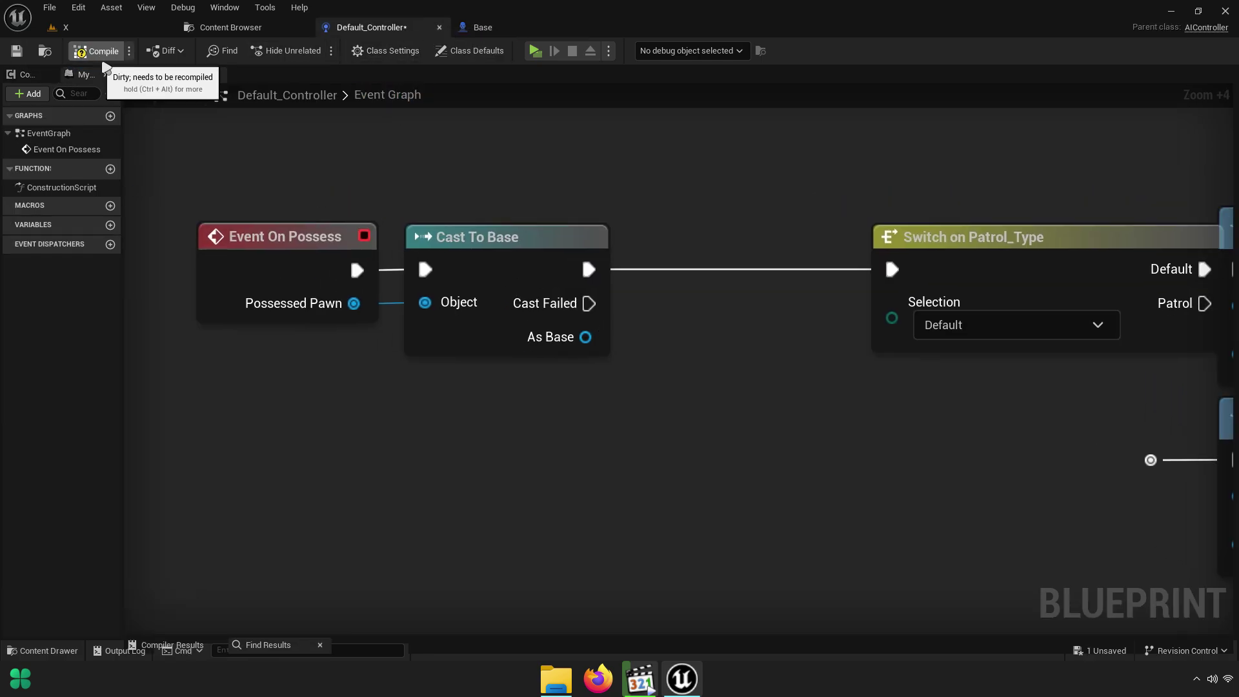
{"action": "left_click_drag", "start_coordinate": [585, 336], "coordinate": [669, 372]}
{"action": "type", "text": "getpatr"}
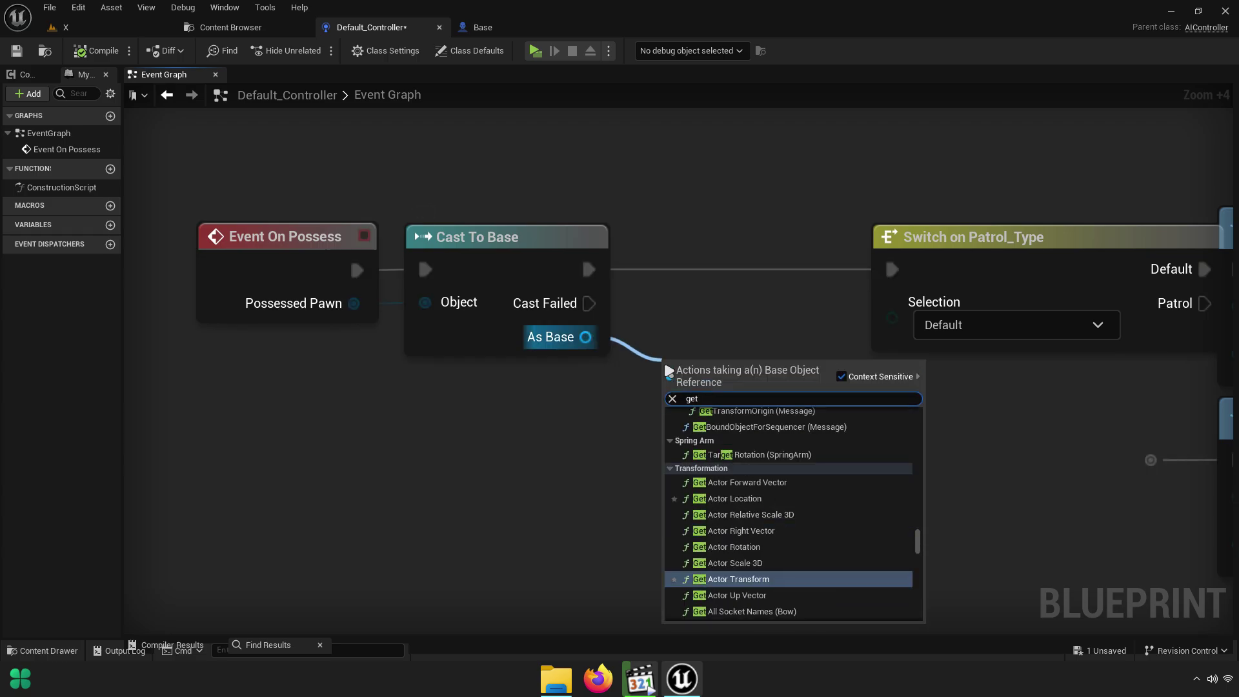
{"action": "left_click", "coordinate": [728, 455]}
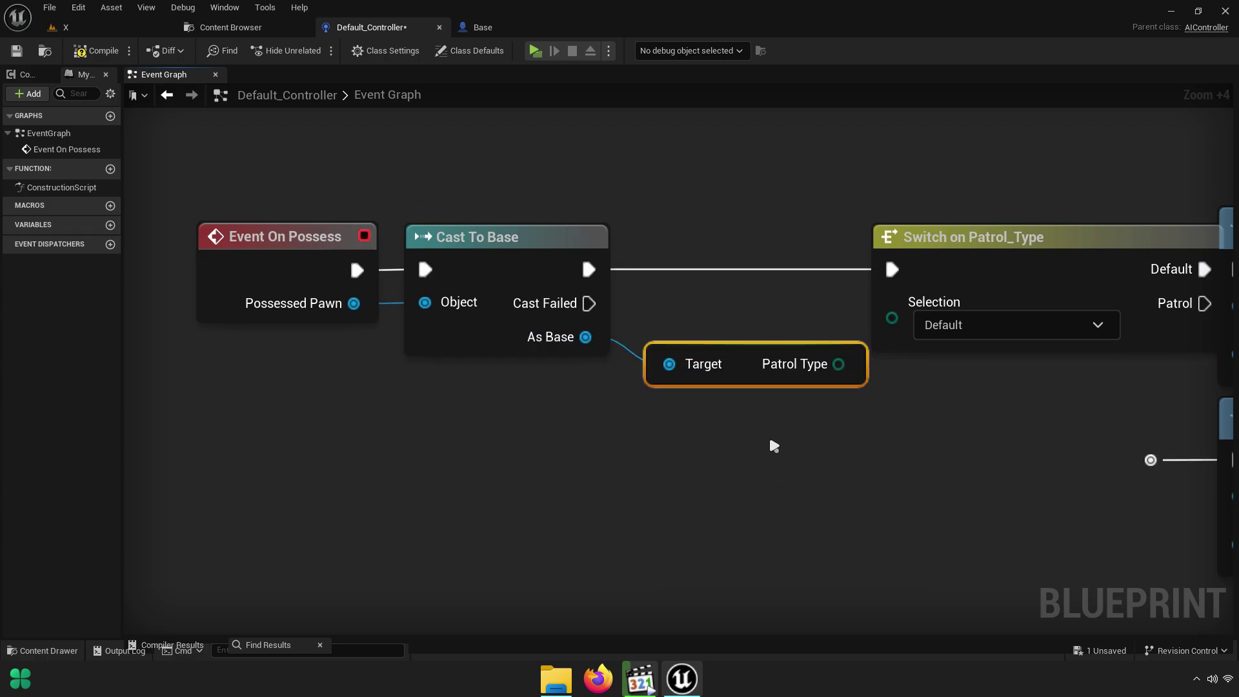
{"action": "left_click_drag", "start_coordinate": [759, 360], "coordinate": [731, 343]}
{"action": "right_click_drag", "start_coordinate": [813, 359], "coordinate": [723, 359]}
{"action": "left_click_drag", "start_coordinate": [731, 347], "coordinate": [803, 319]}
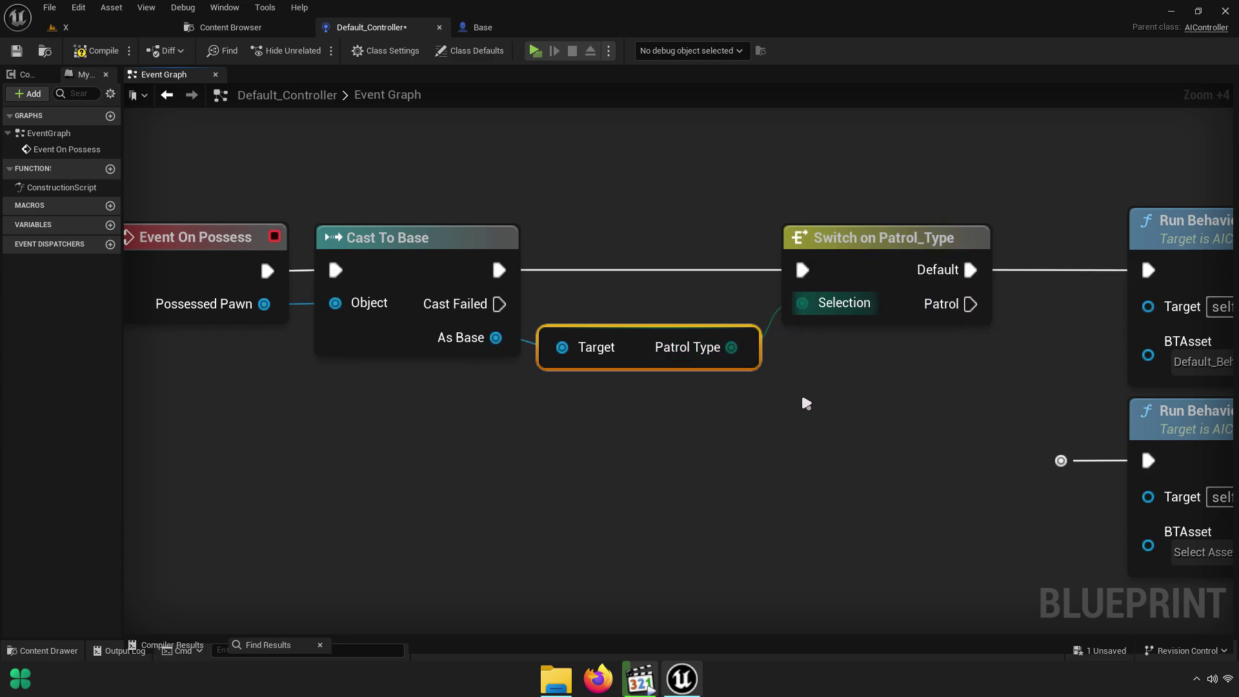
Straighten the getter-to-Switch wire, review the wiring, and show the Combat/Data folder
{"action": "right_click_drag", "start_coordinate": [802, 399], "coordinate": [753, 392]}
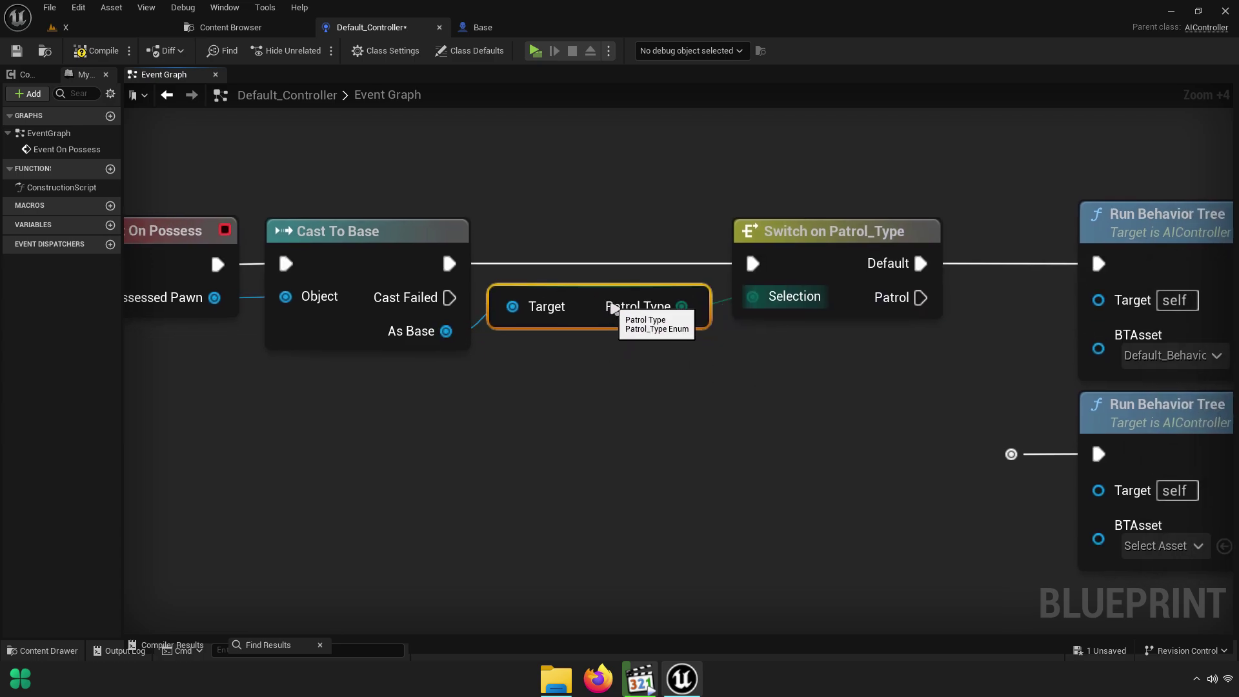
{"action": "left_click", "coordinate": [824, 268], "text": "shift"}
{"action": "key", "text": "q"}
{"action": "left_click", "coordinate": [772, 371]}
{"action": "right_click_drag", "start_coordinate": [772, 371], "coordinate": [600, 365]}
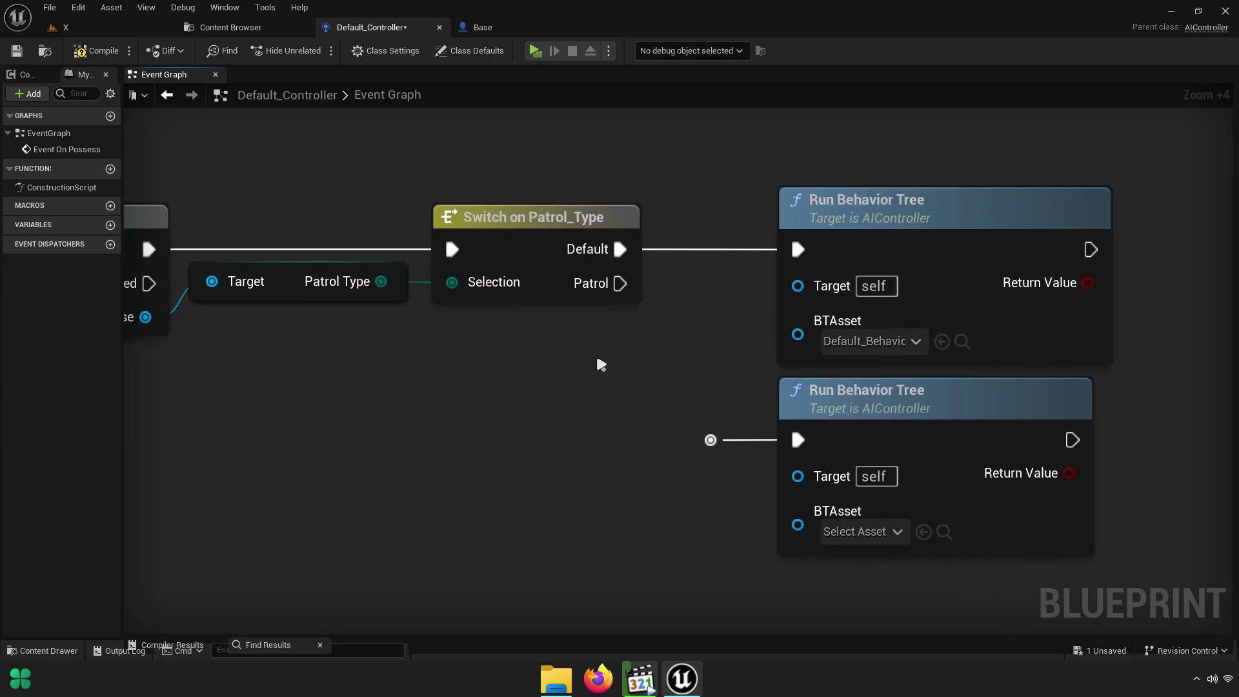
{"action": "right_click_drag", "start_coordinate": [432, 365], "coordinate": [699, 381]}
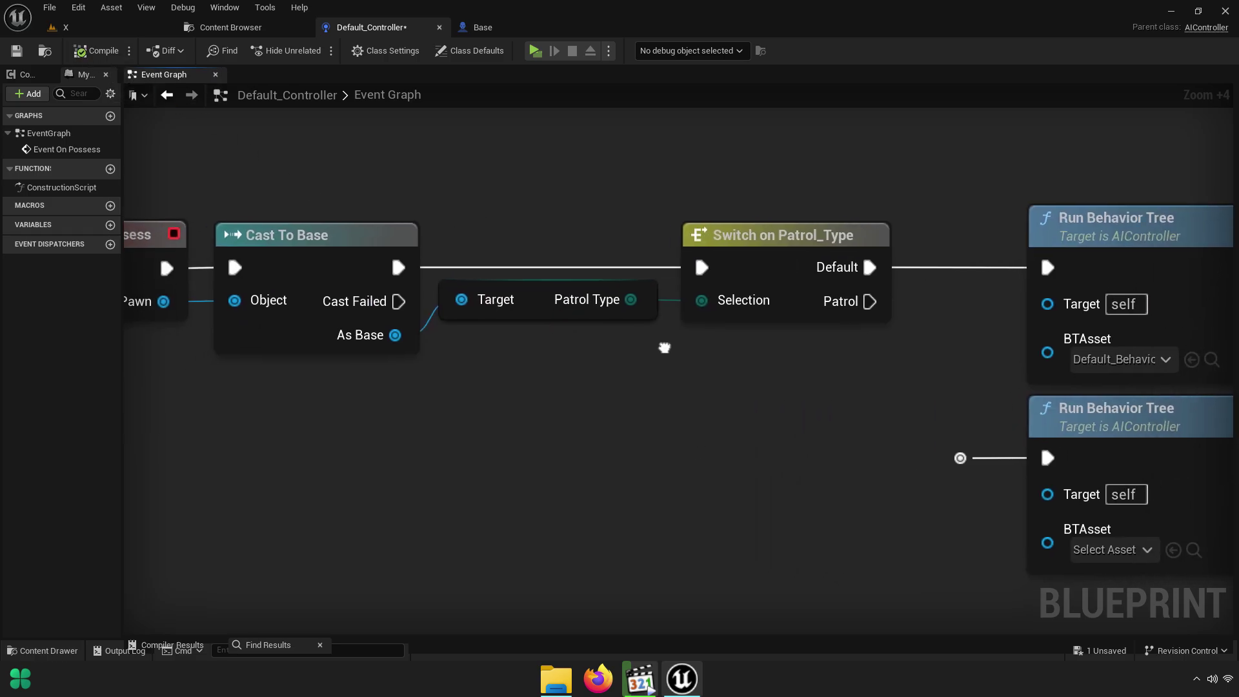
{"action": "right_click_drag", "start_coordinate": [866, 270], "coordinate": [599, 224]}
{"action": "left_click_drag", "start_coordinate": [610, 238], "coordinate": [614, 232]}
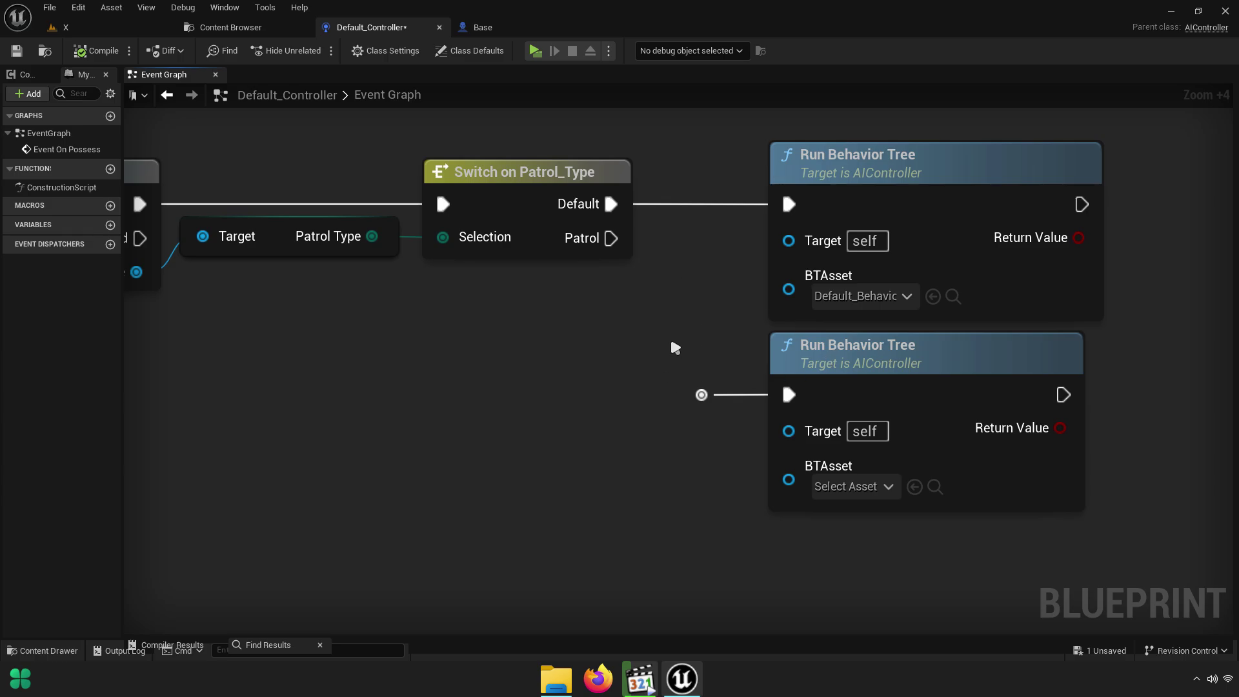
{"action": "right_click_drag", "start_coordinate": [659, 377], "coordinate": [579, 346]}
{"action": "right_click_drag", "start_coordinate": [452, 306], "coordinate": [626, 329]}
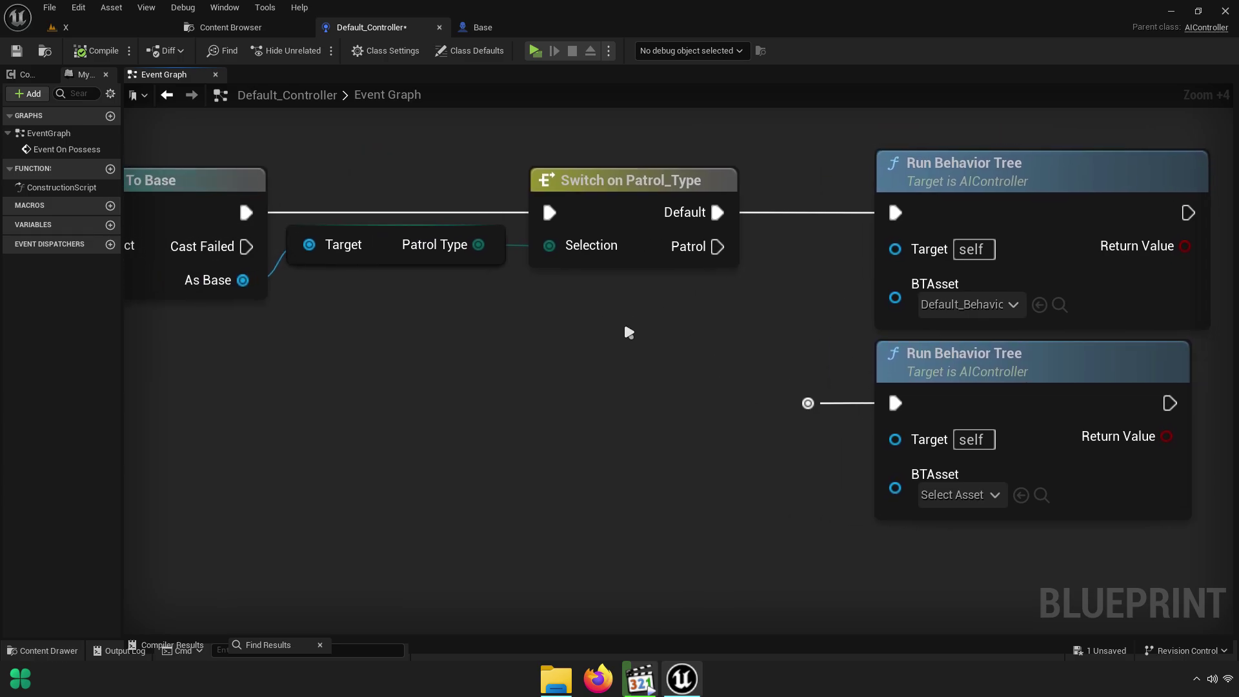
{"action": "left_click", "coordinate": [221, 29]}
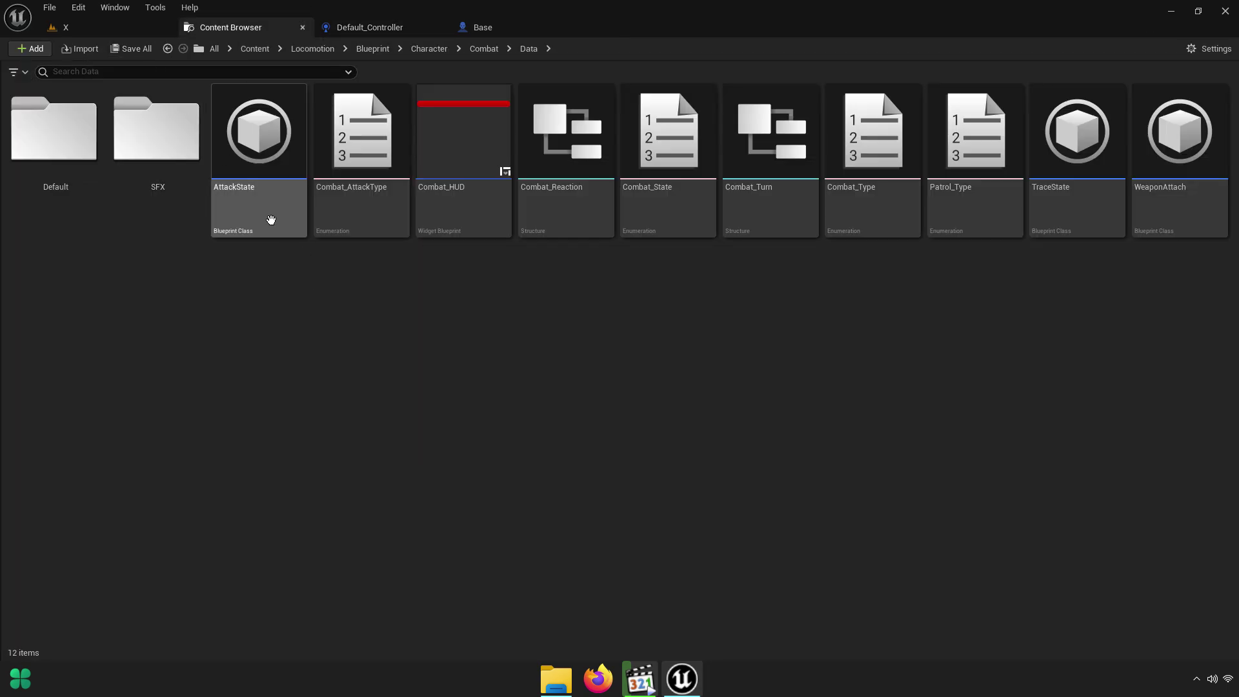
Switch to the Base blueprint, resize the My Blueprint panel, and close the On Begin Play graph
{"action": "left_click", "coordinate": [128, 29]}
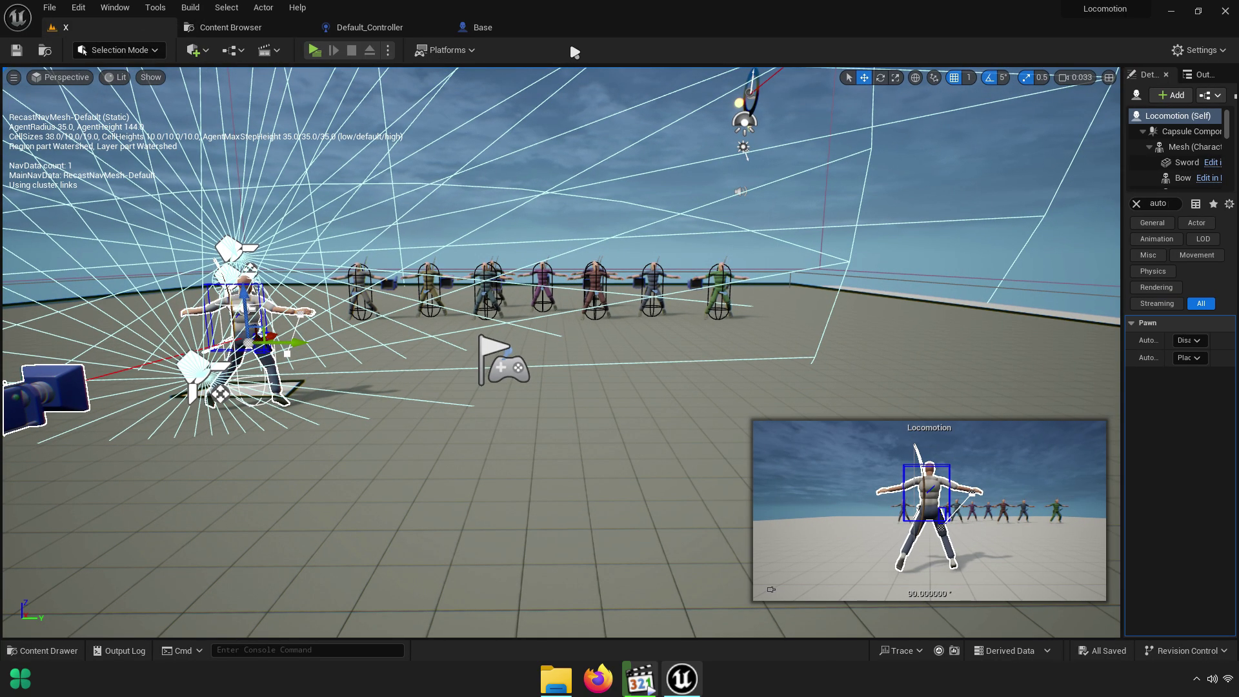
{"action": "left_click", "coordinate": [501, 31]}
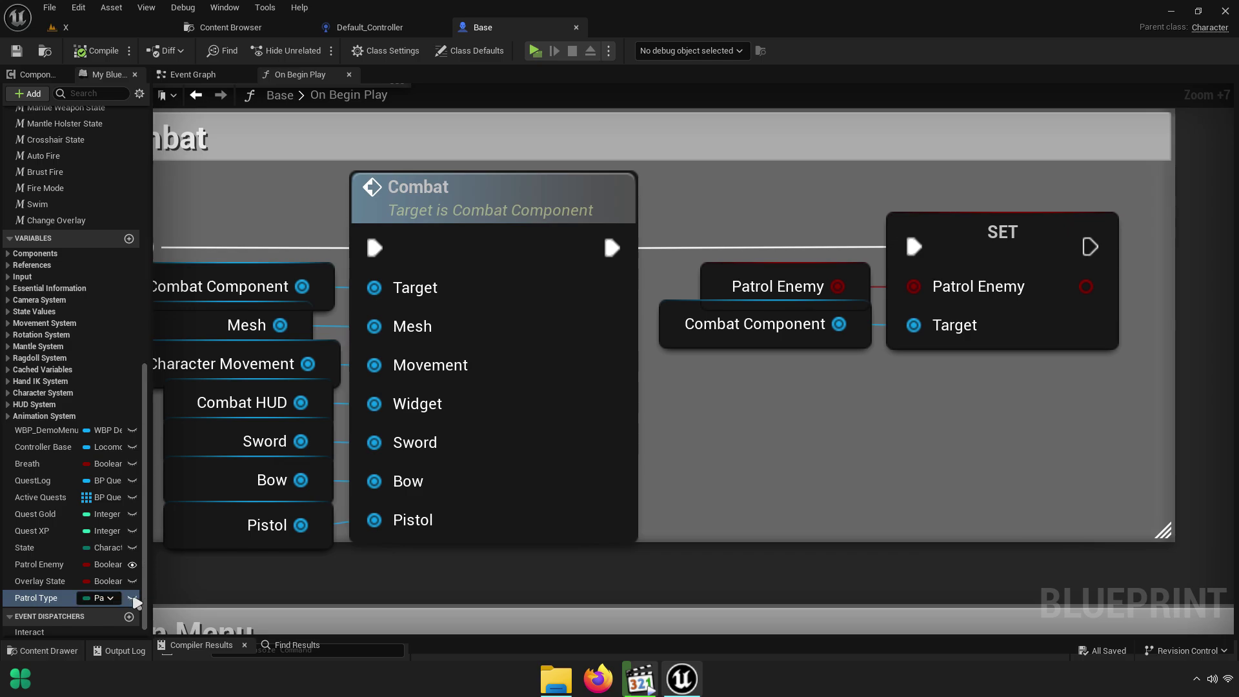
{"action": "left_click_drag", "start_coordinate": [149, 580], "coordinate": [263, 579]}
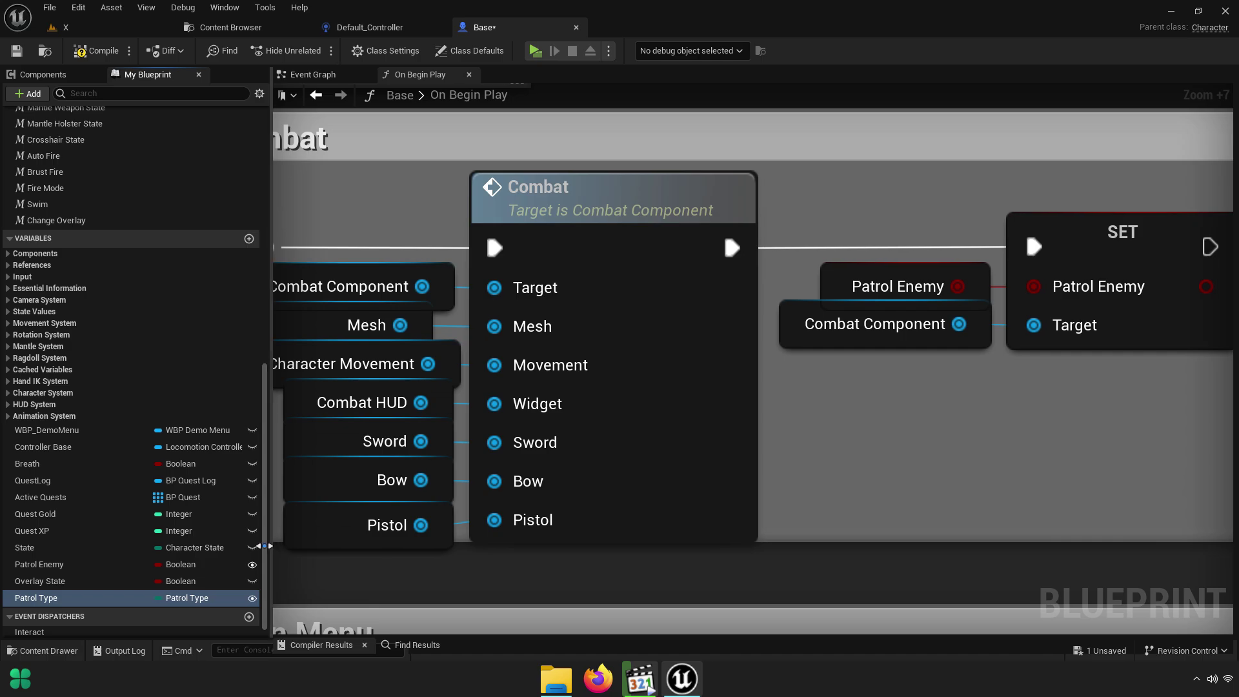
{"action": "left_click_drag", "start_coordinate": [279, 550], "coordinate": [174, 550]}
{"action": "left_click", "coordinate": [378, 76]}
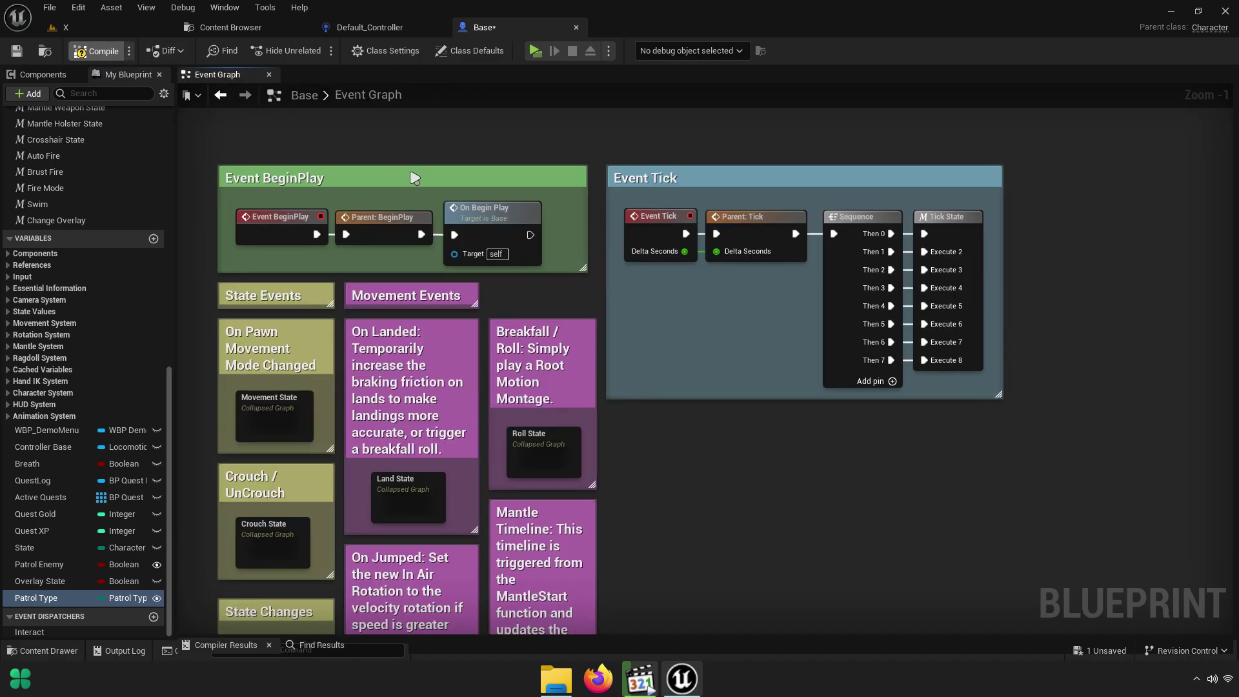
Put Patrol Type in a new Patrol category and drag Patrol Enemy into it
{"action": "key", "text": "F7"}
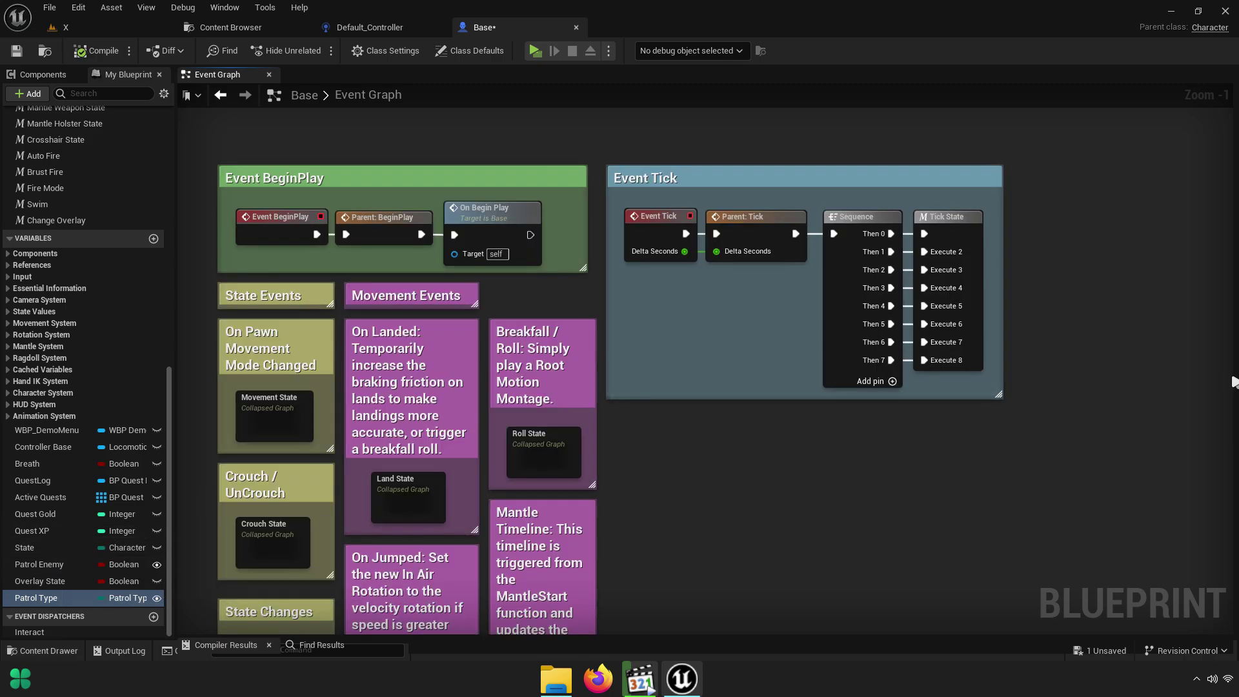
{"action": "left_click", "coordinate": [1234, 401]}
{"action": "left_click", "coordinate": [953, 96]}
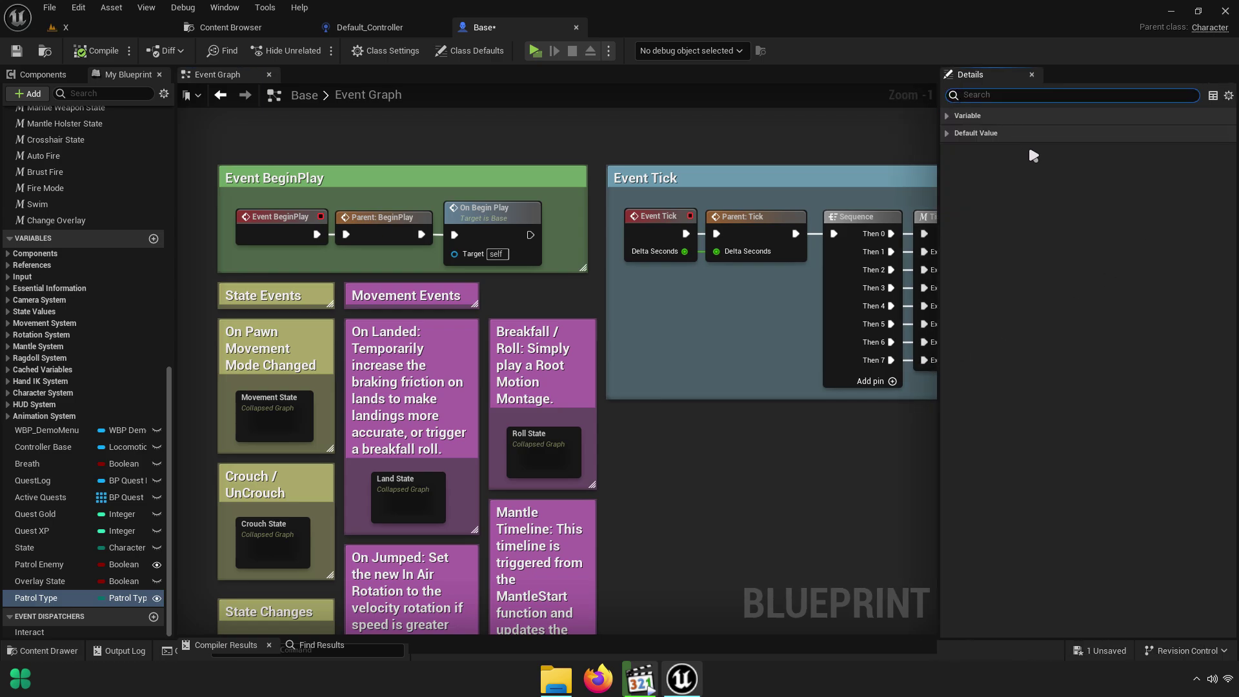
{"action": "left_click", "coordinate": [1158, 273]}
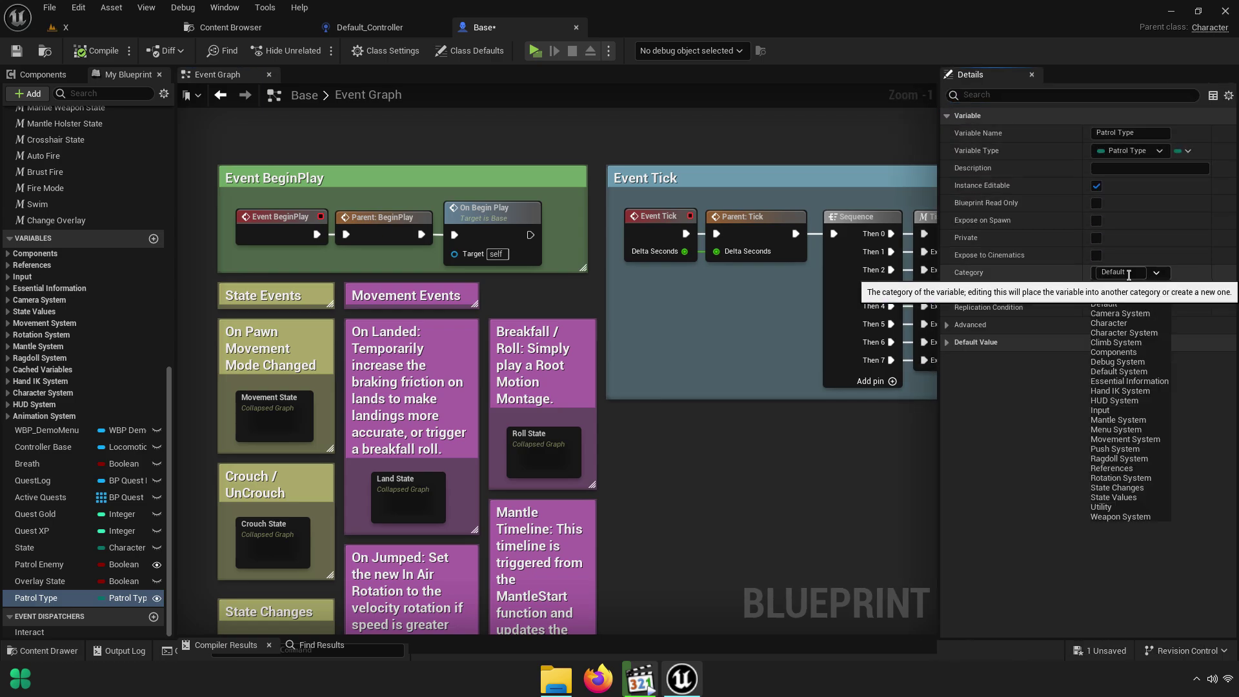
{"action": "left_click", "coordinate": [1158, 272]}
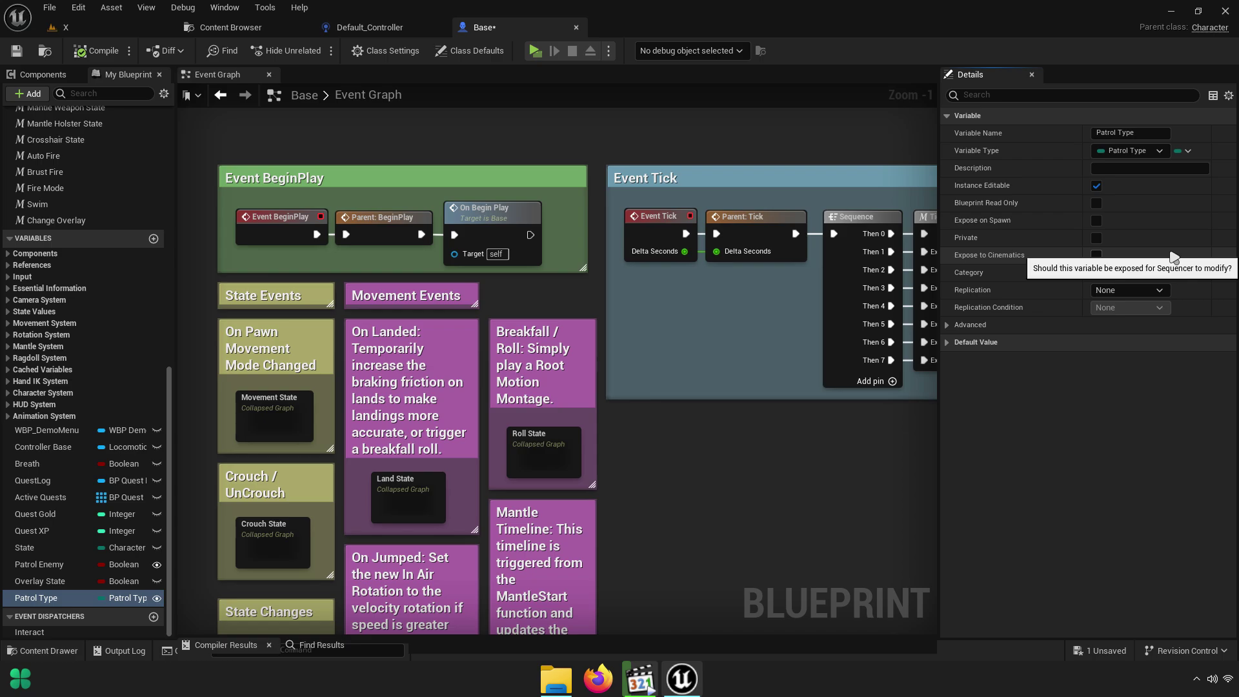
{"action": "type", "text": "Patrol"}
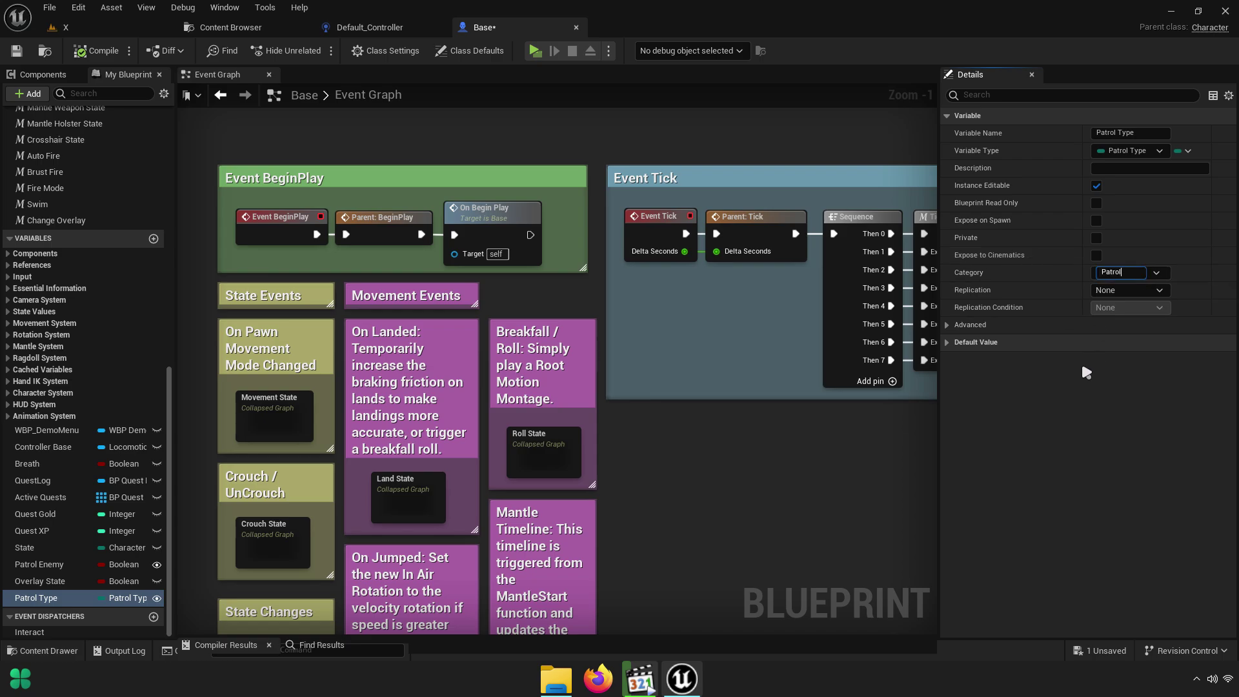
{"action": "key", "text": "Return"}
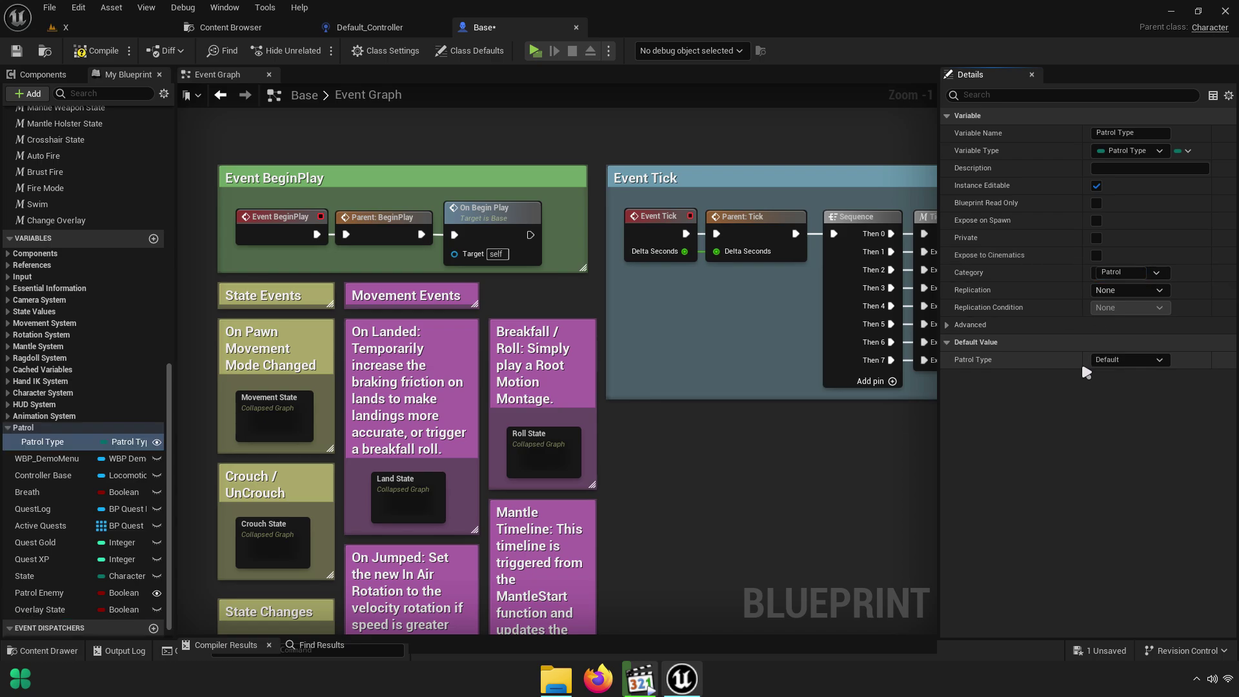
{"action": "left_click_drag", "start_coordinate": [39, 593], "coordinate": [31, 431]}
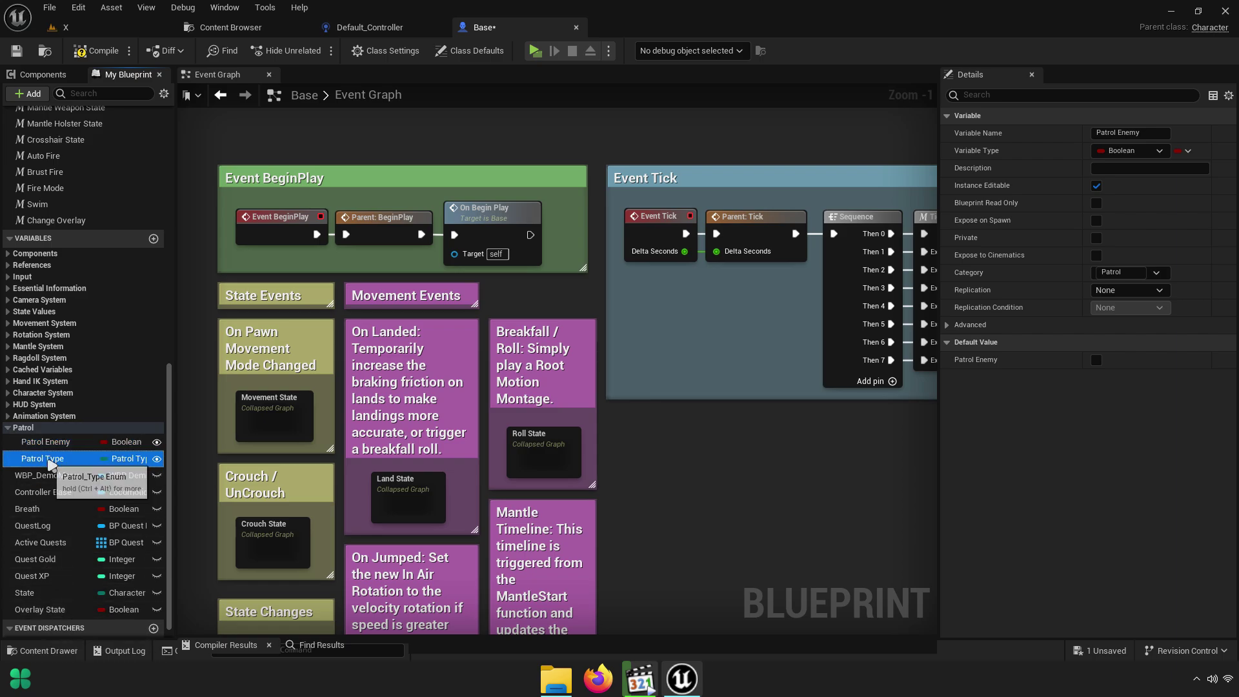
Recompile Base and save all modified content
{"action": "left_click", "coordinate": [100, 60]}
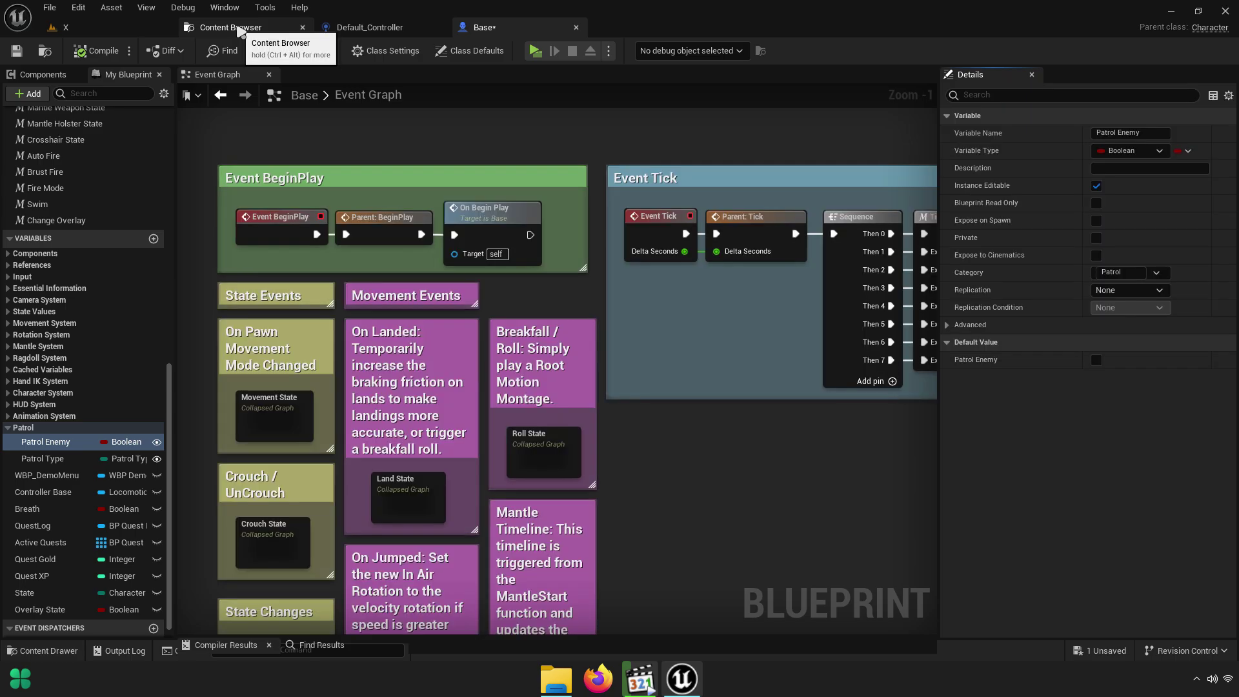
{"action": "left_click", "coordinate": [232, 27]}
{"action": "left_click", "coordinate": [152, 51]}
{"action": "key", "text": "Return"}
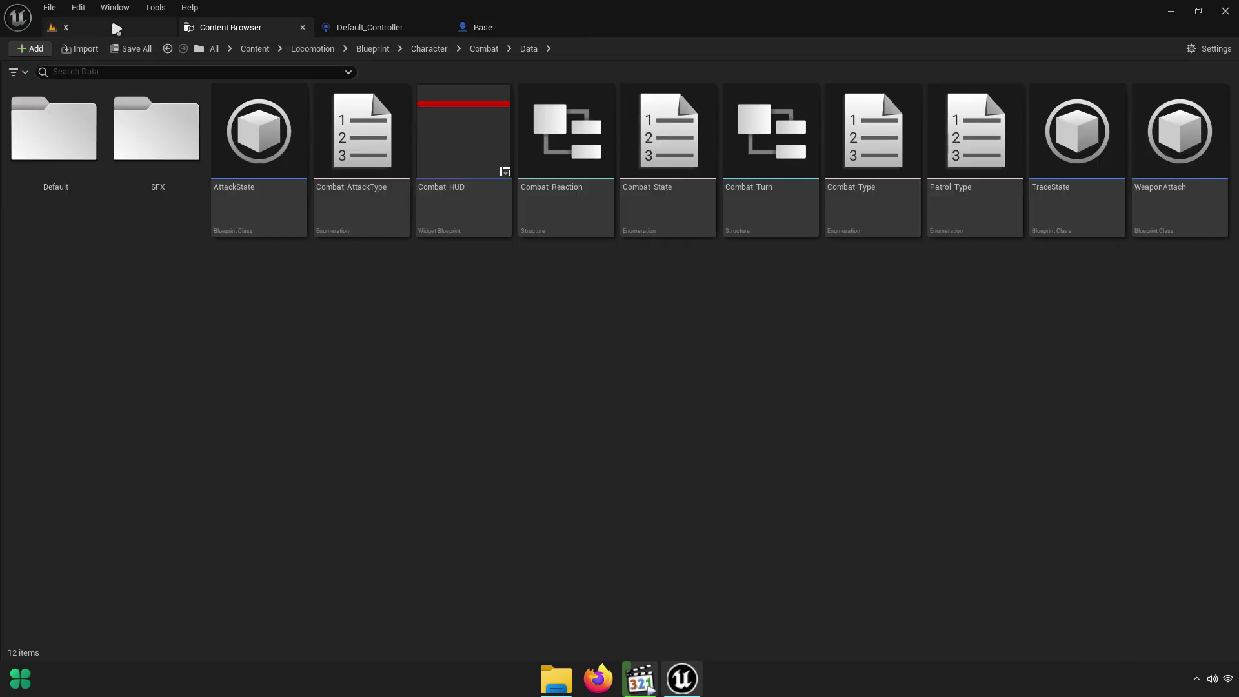
Find the placed Locomotion character's Patrol Type property and run a quick play test
{"action": "left_click", "coordinate": [111, 24]}
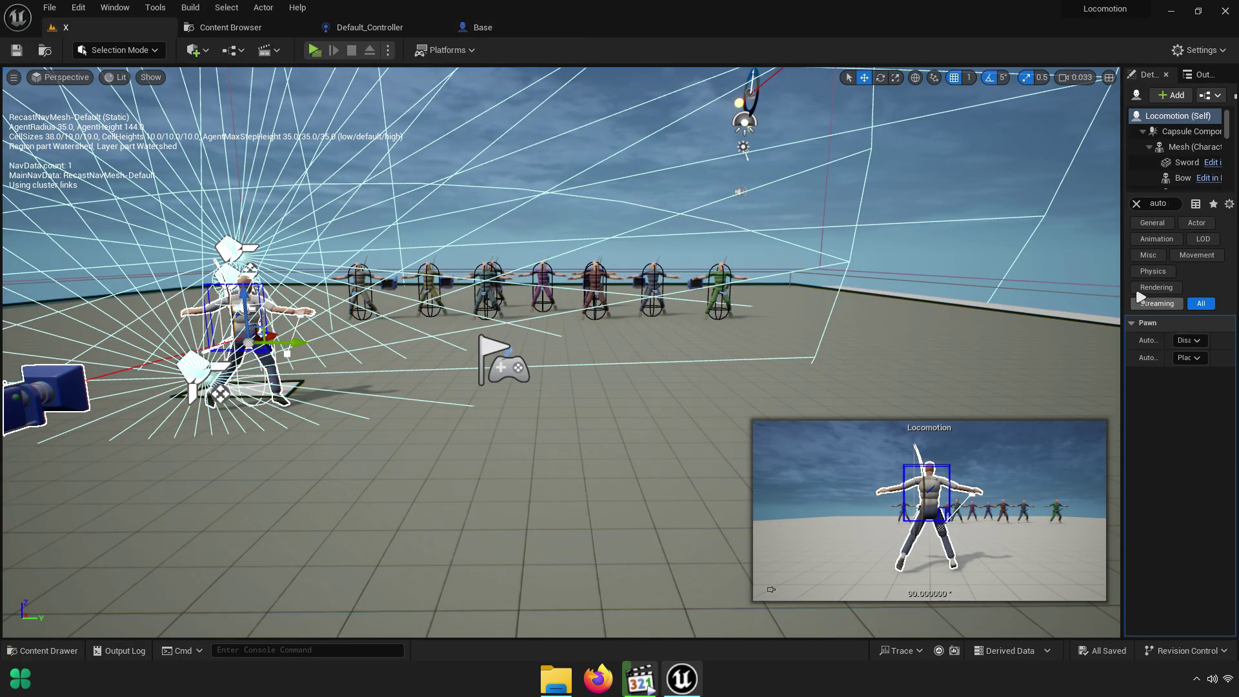
{"action": "left_click_drag", "start_coordinate": [1128, 279], "coordinate": [898, 279]}
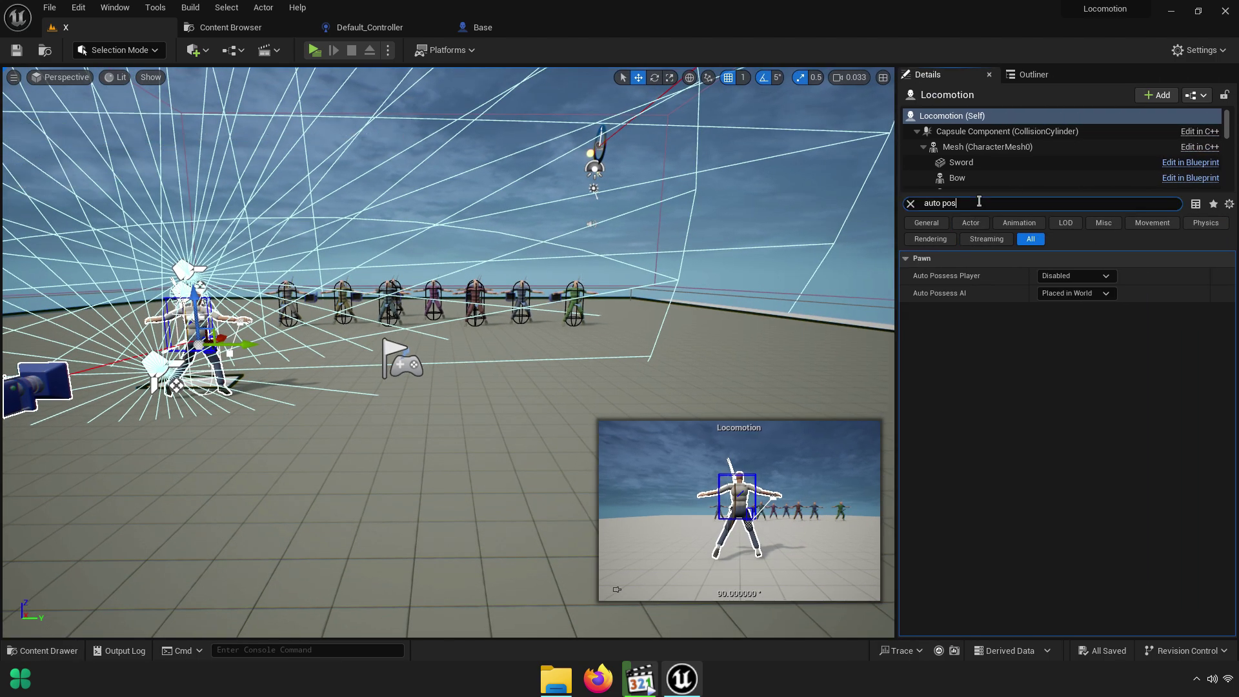
{"action": "left_click", "coordinate": [979, 203]}
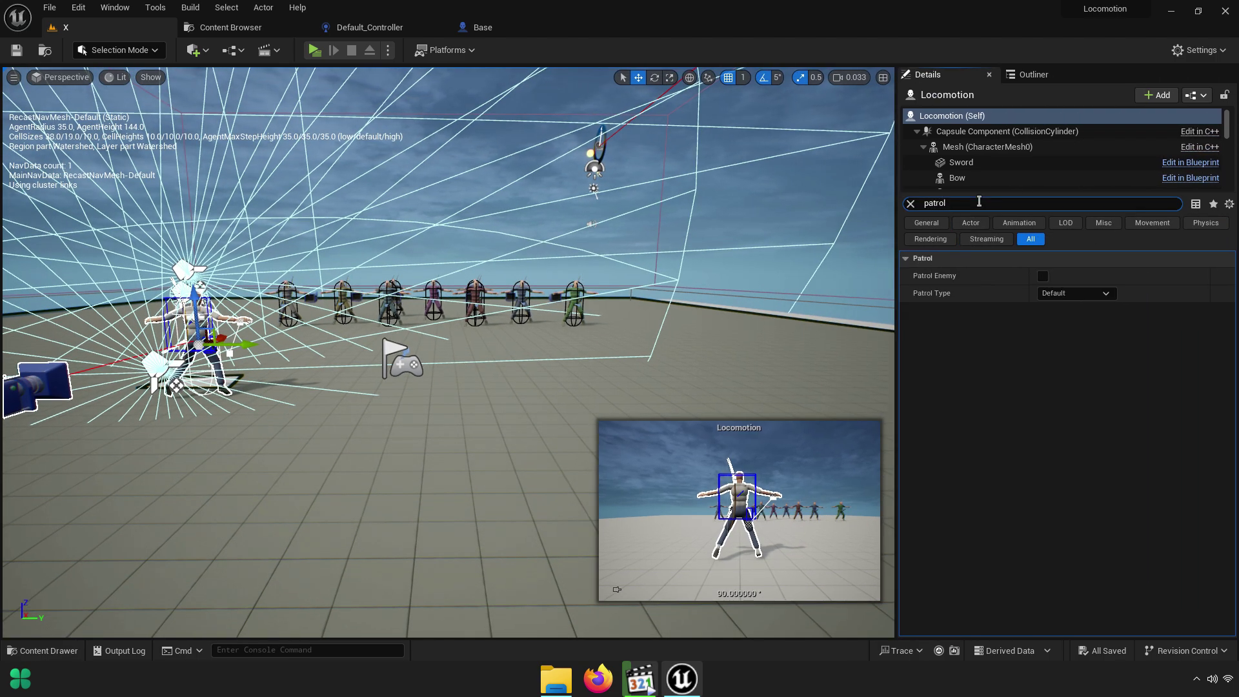
{"action": "left_click", "coordinate": [1075, 293]}
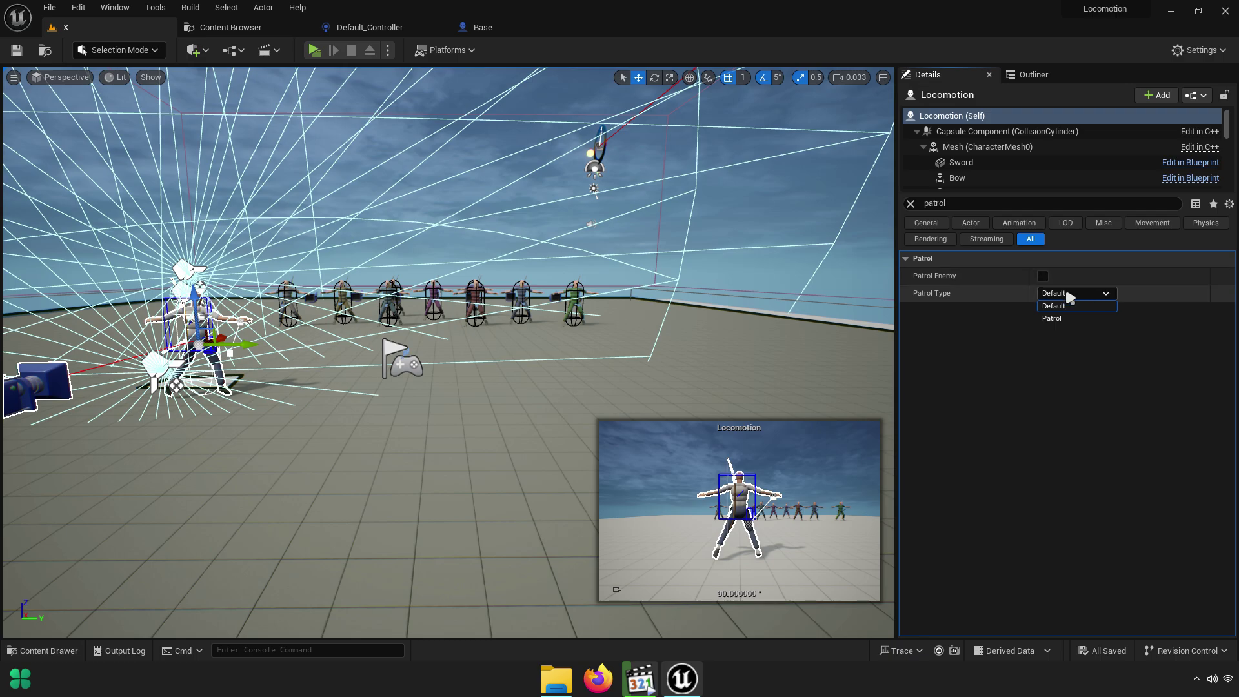
{"action": "left_click", "coordinate": [352, 68]}
{"action": "left_click", "coordinate": [314, 50]}
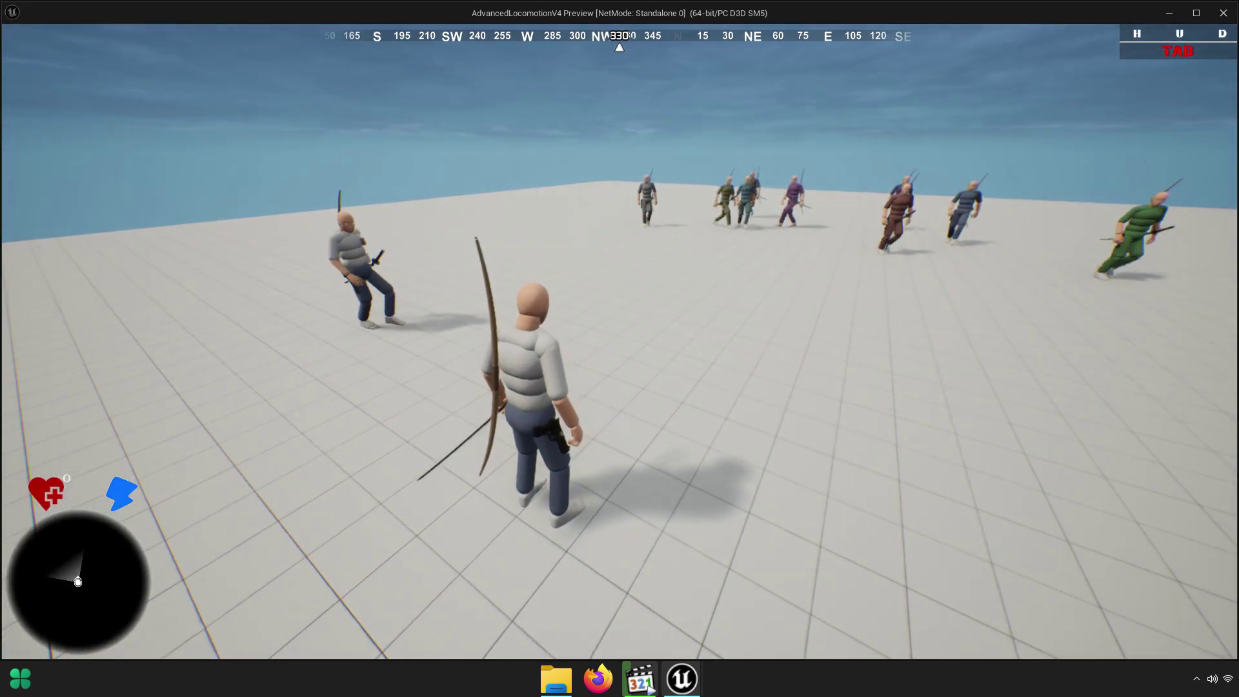
{"action": "key", "text": "Escape"}
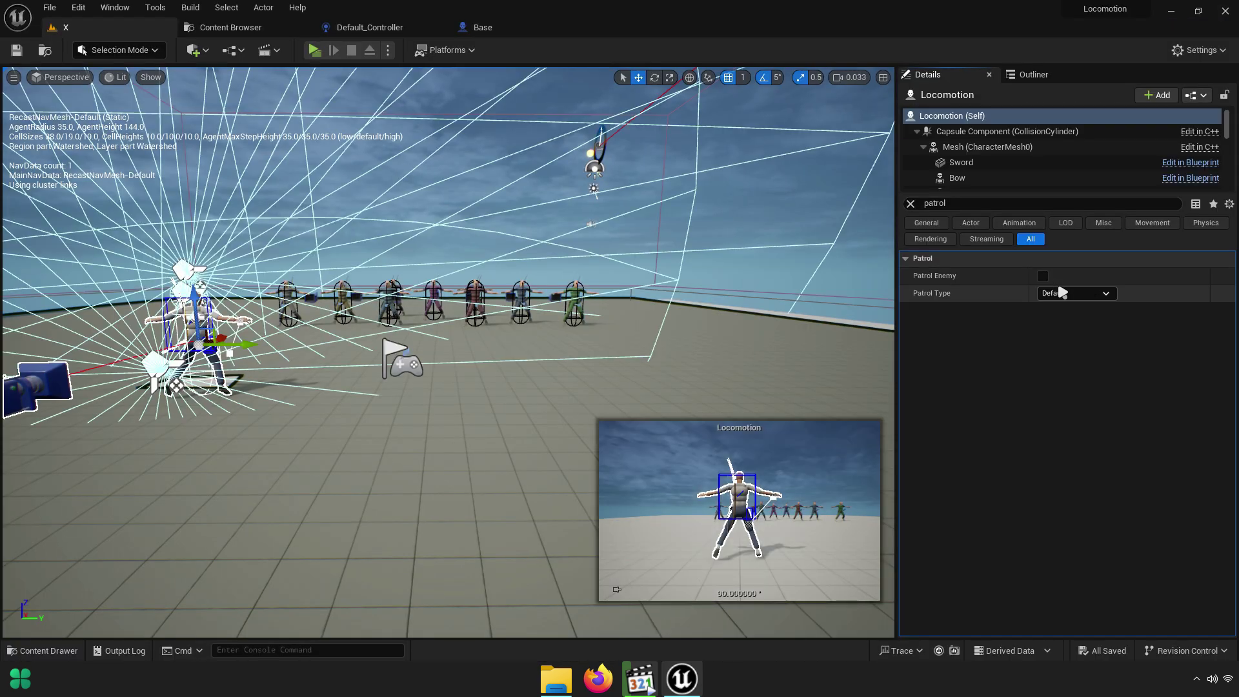
Set Patrol Type to Patrol and play-test, walking the player toward the NPC
{"action": "left_click", "coordinate": [1068, 293]}
{"action": "left_click", "coordinate": [1067, 319]}
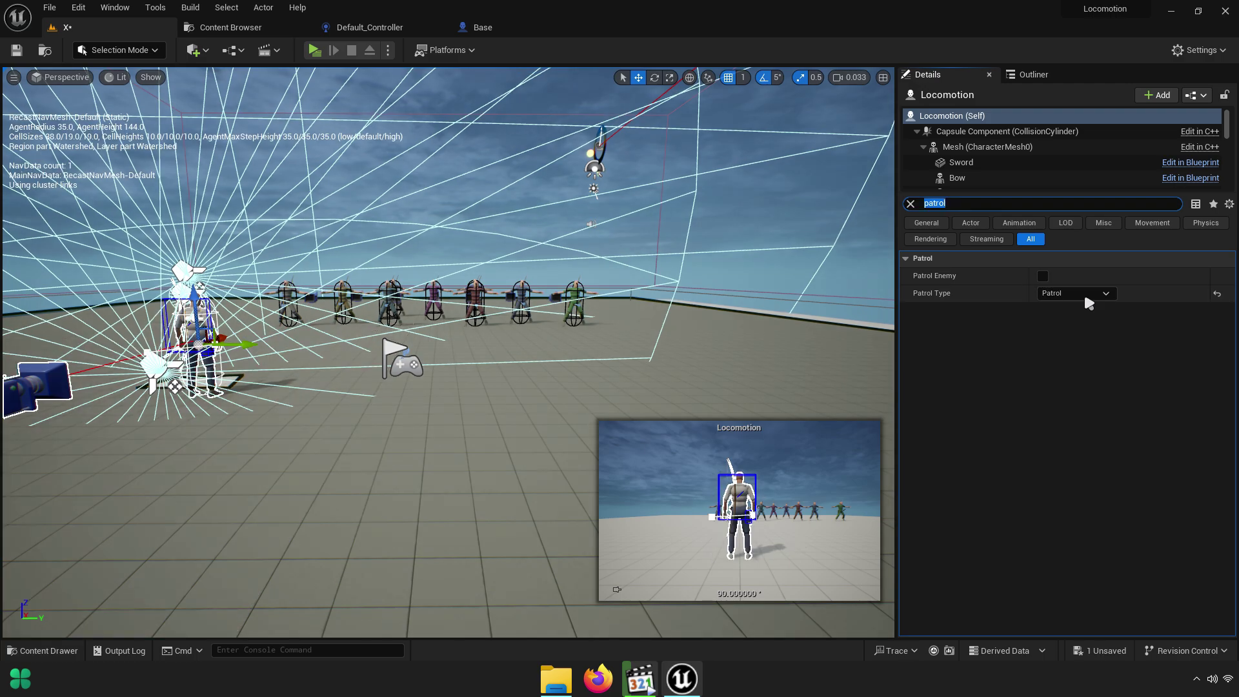
{"action": "left_click", "coordinate": [315, 49]}
{"action": "key", "text": "w"}
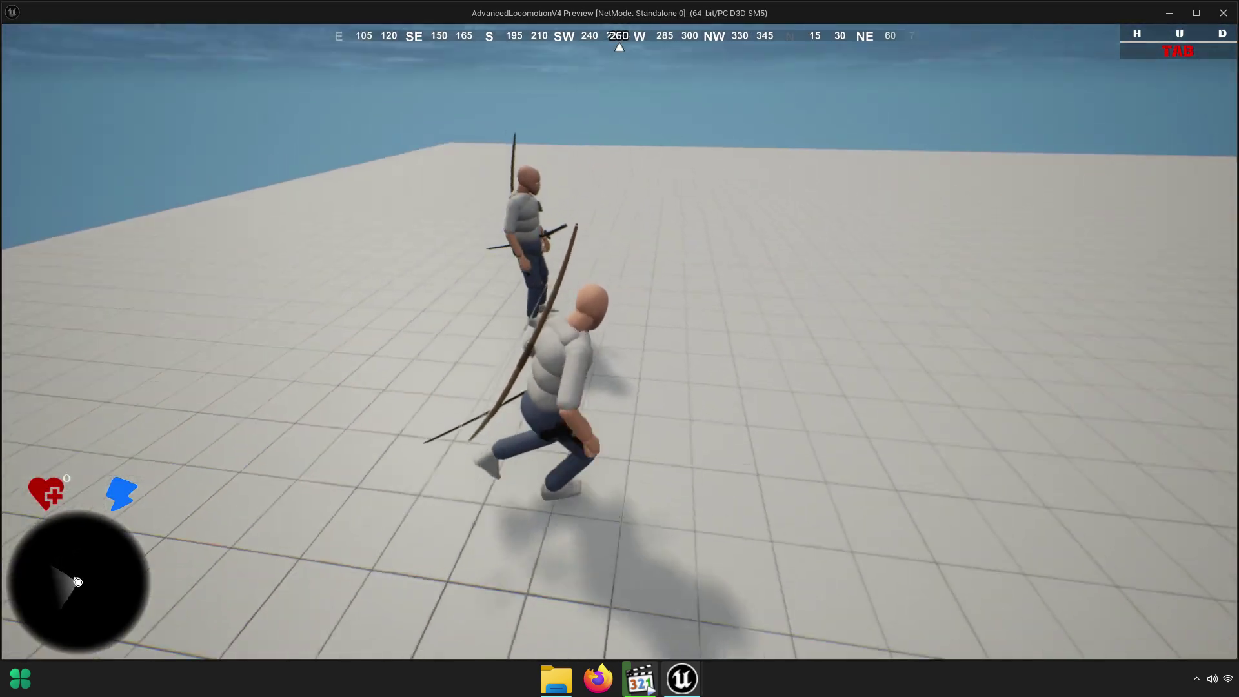
{"action": "key", "text": "w"}
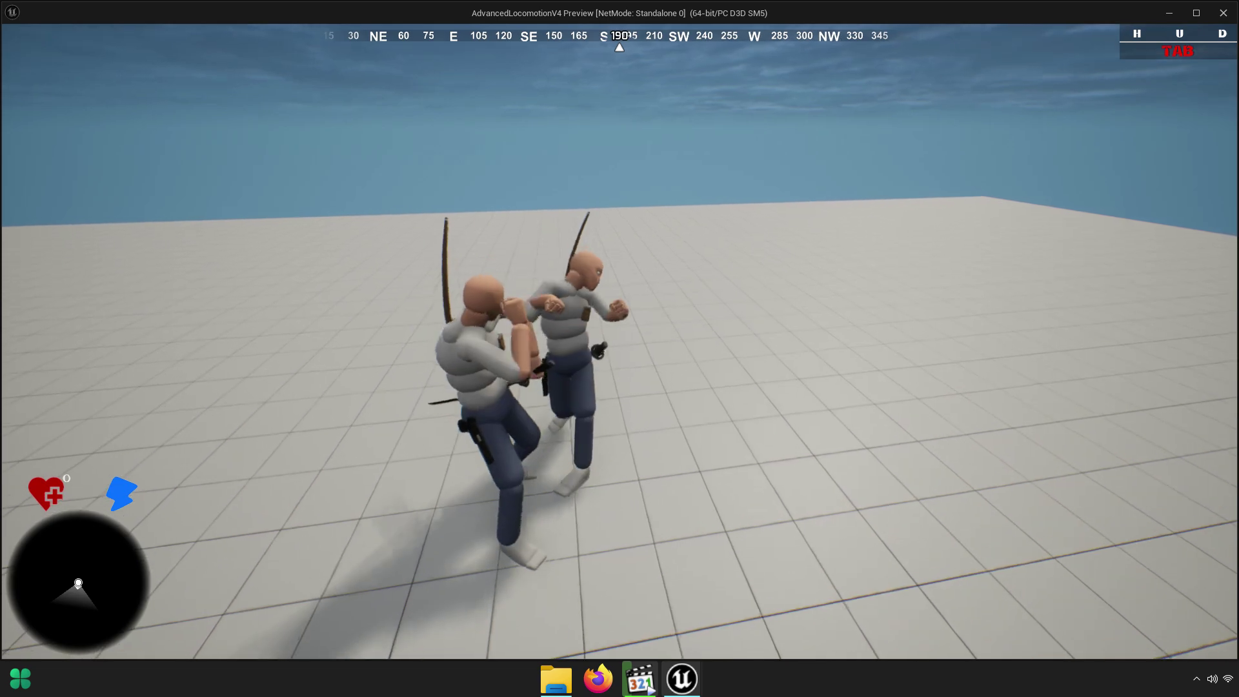
{"action": "key", "text": "Escape"}
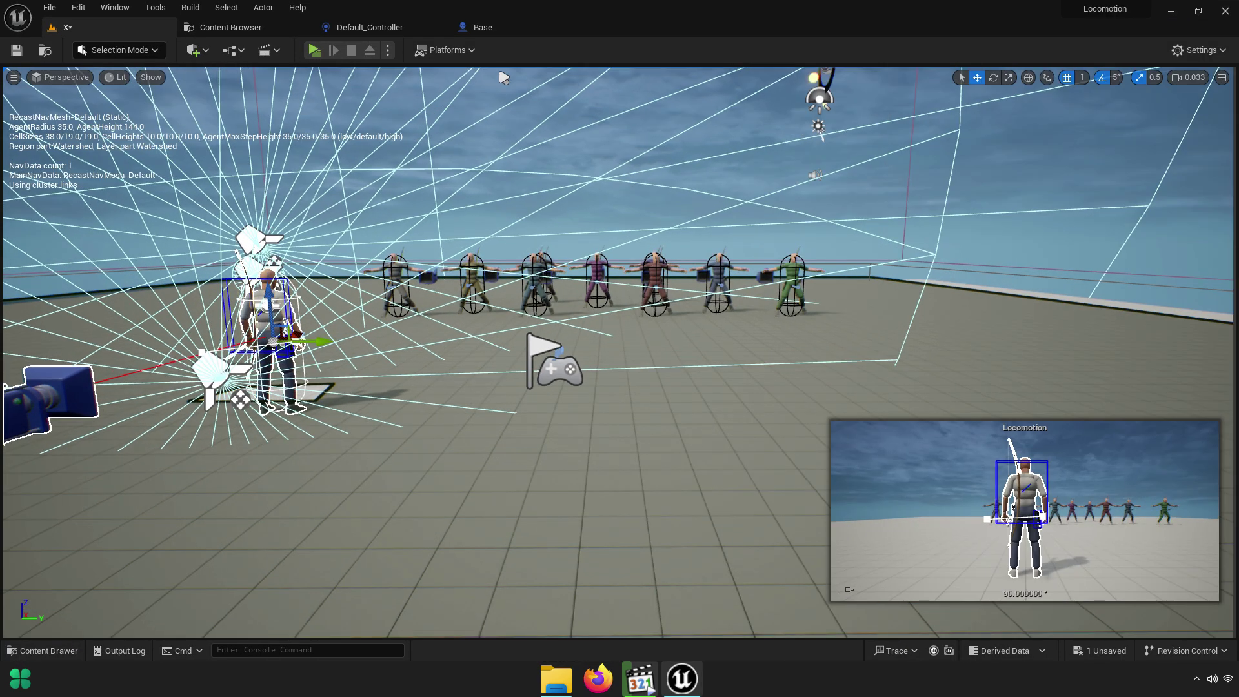
Pan the Default_Controller event graph, then head back to the Base blueprint's variables
{"action": "left_click", "coordinate": [370, 27]}
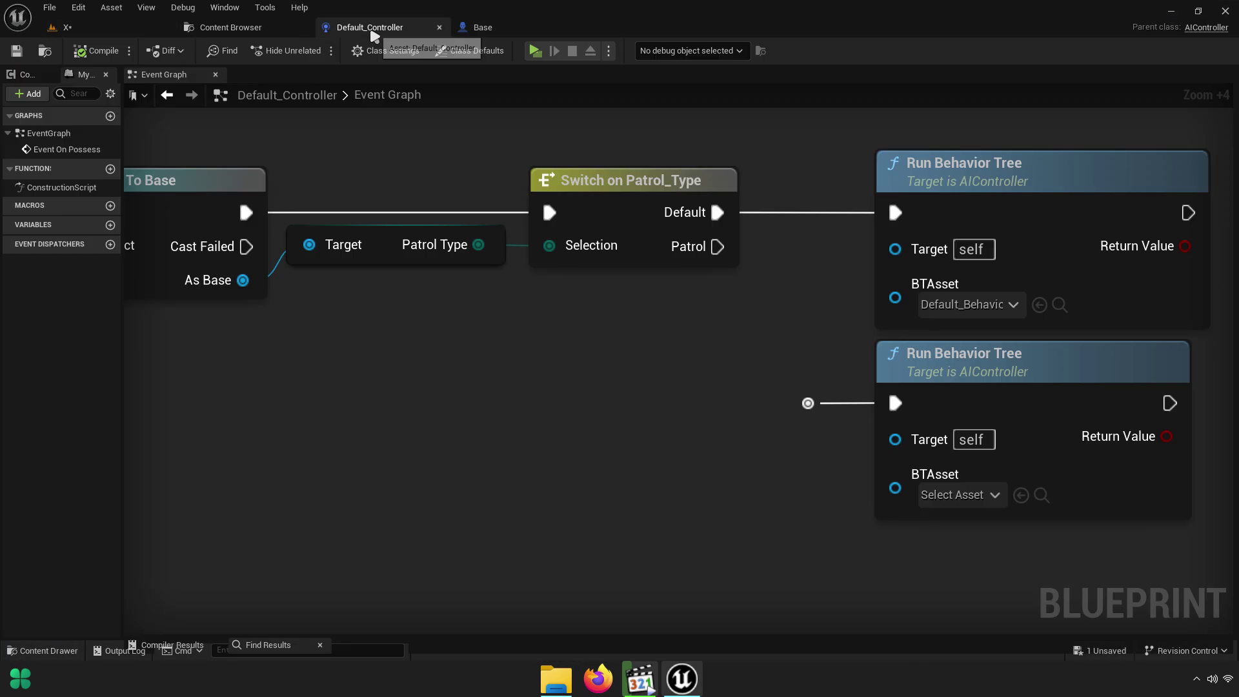
{"action": "mouse_move", "coordinate": [529, 292]}
{"action": "right_mouse_down"}
{"action": "mouse_move", "coordinate": [509, 280]}
{"action": "mouse_move", "coordinate": [660, 295]}
{"action": "right_mouse_up"}
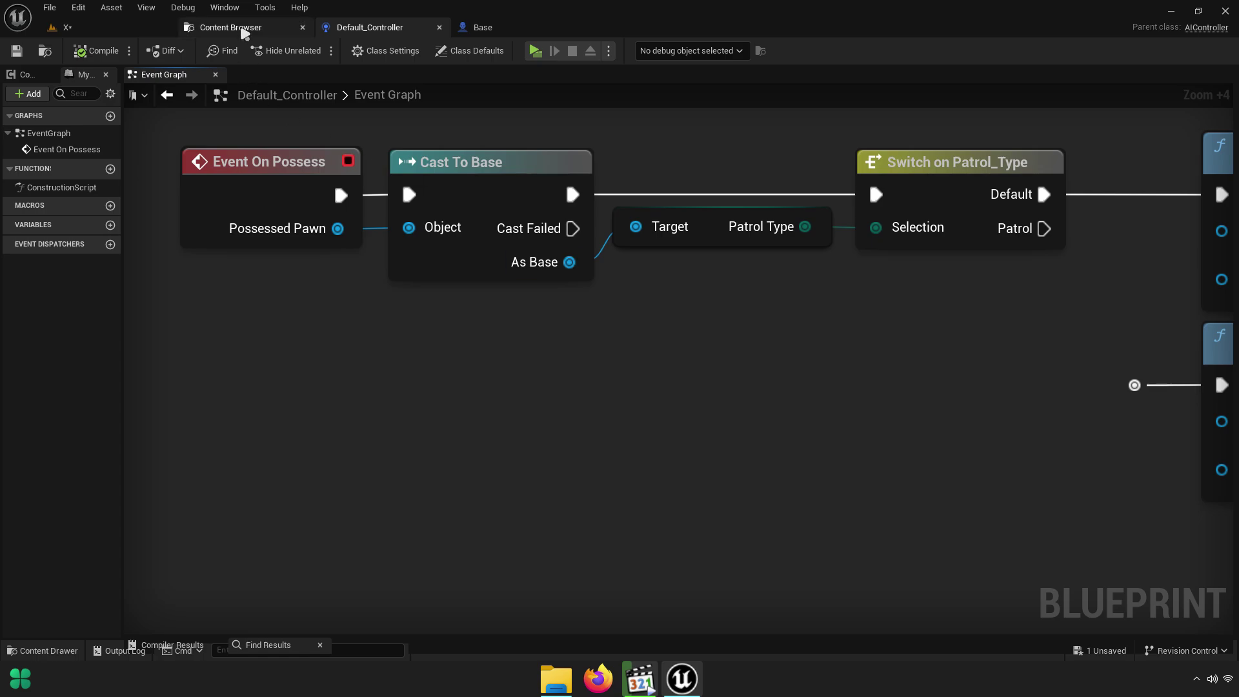
{"action": "left_click", "coordinate": [244, 30]}
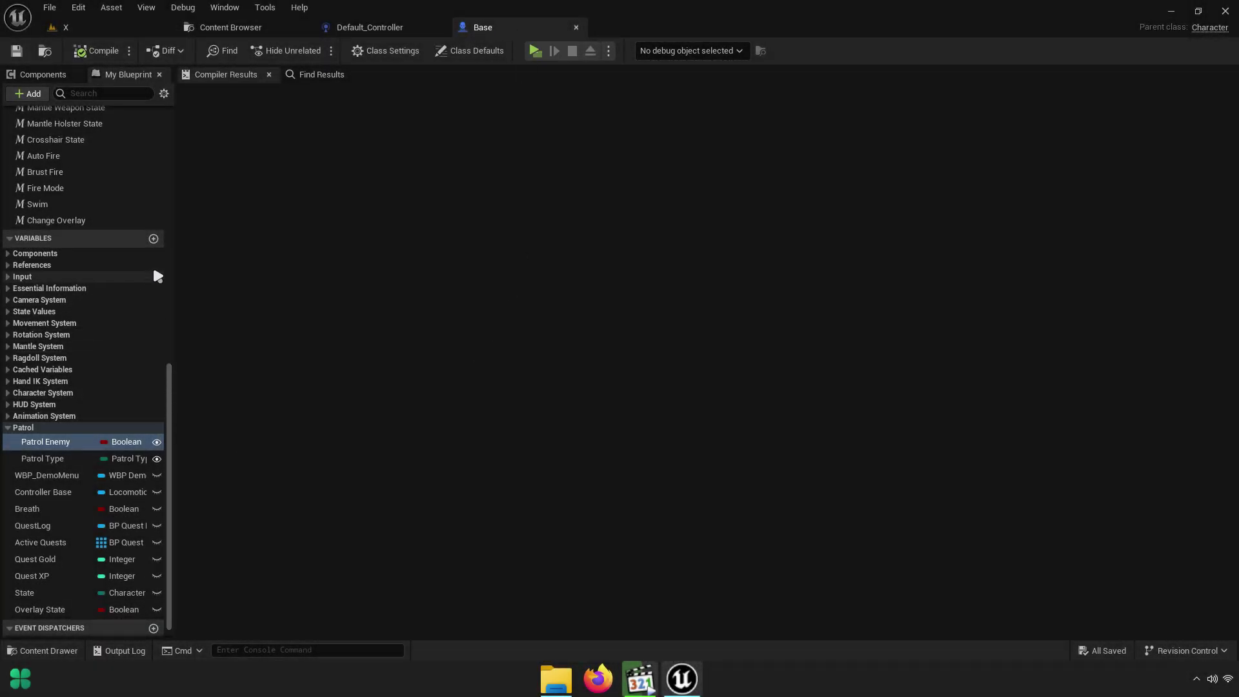
Create a Patrol Point variable typed as an array of Actor object references
{"action": "left_click", "coordinate": [154, 238]}
{"action": "type", "text": "Patrol Point"}
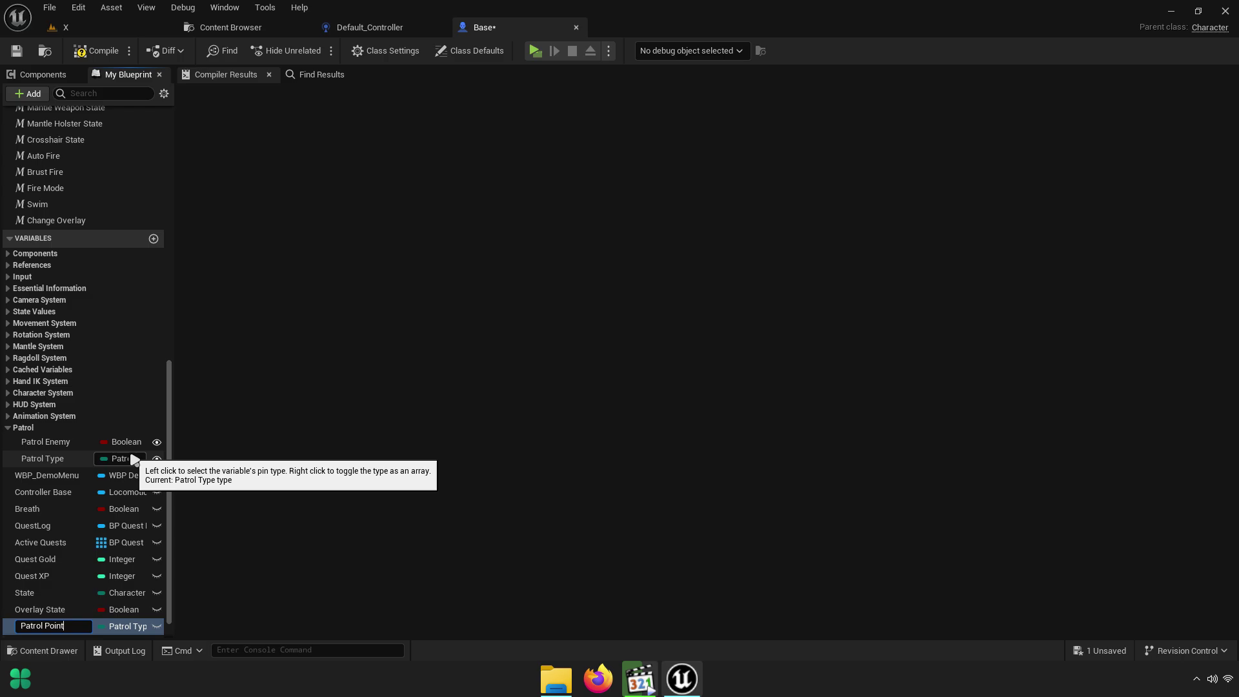
{"action": "key", "text": "Return"}
{"action": "left_click", "coordinate": [130, 626]}
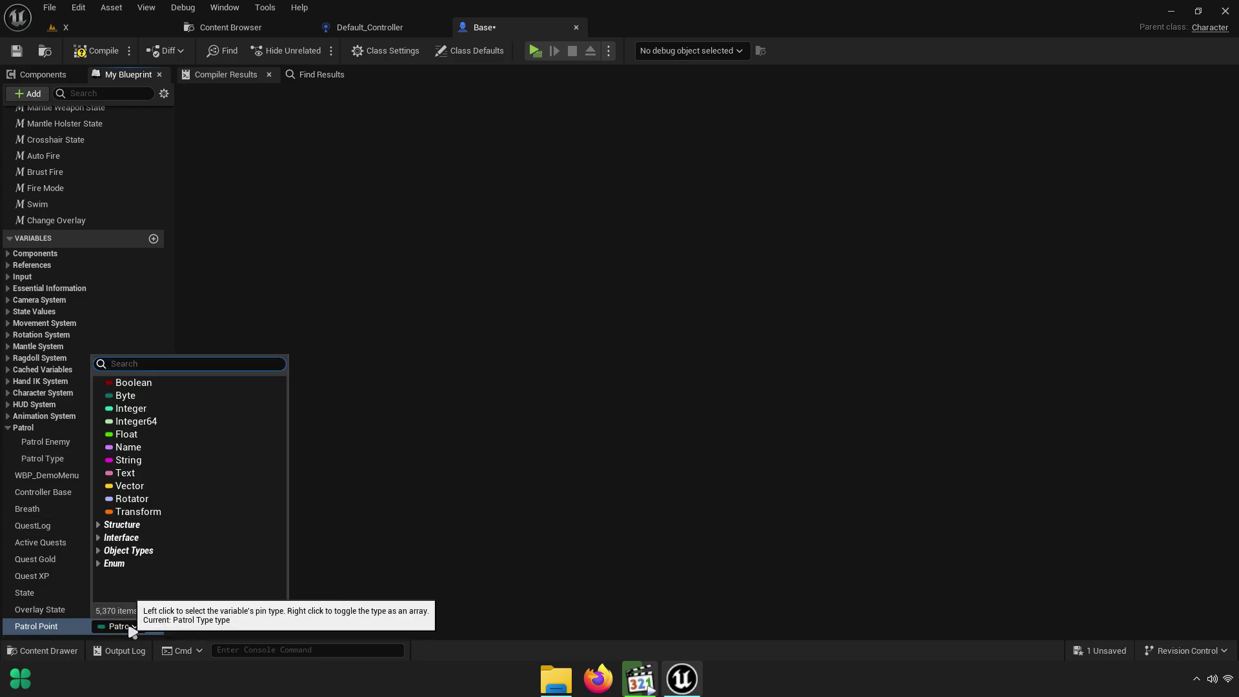
{"action": "type", "text": "actor"}
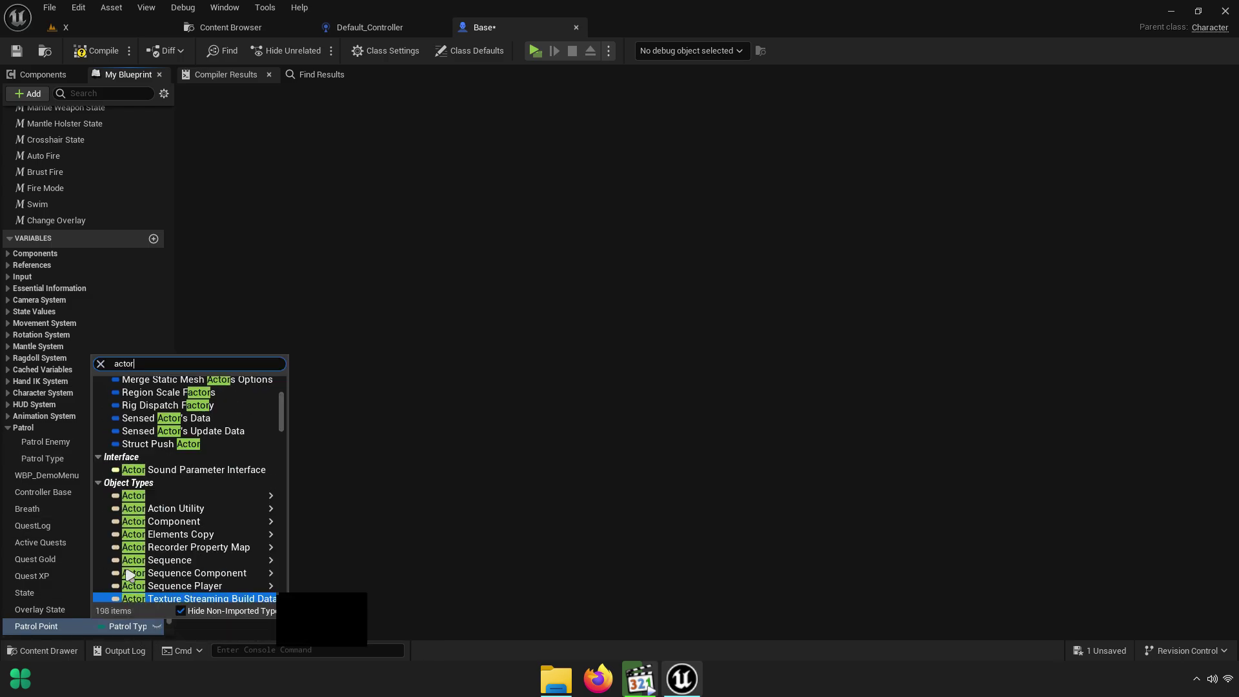
{"action": "mouse_move", "coordinate": [160, 510]}
{"action": "mouse_move", "coordinate": [194, 495]}
{"action": "left_click", "coordinate": [326, 497]}
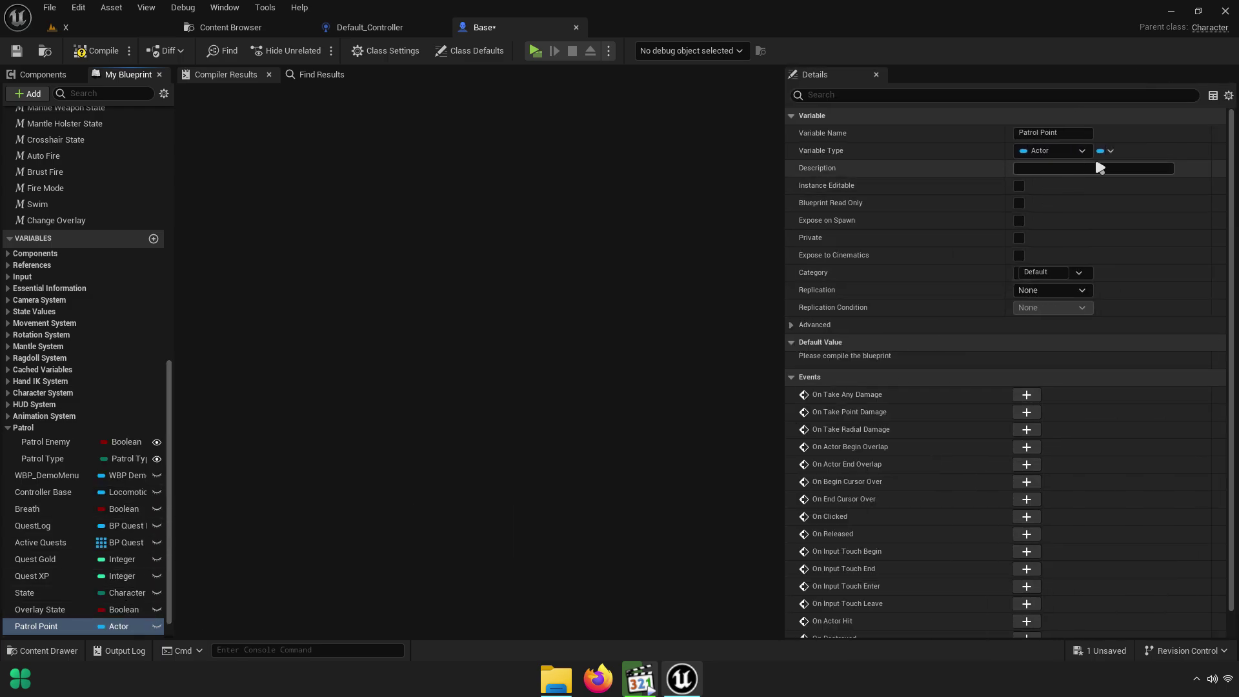
{"action": "left_click", "coordinate": [1110, 151]}
{"action": "left_click", "coordinate": [1097, 187]}
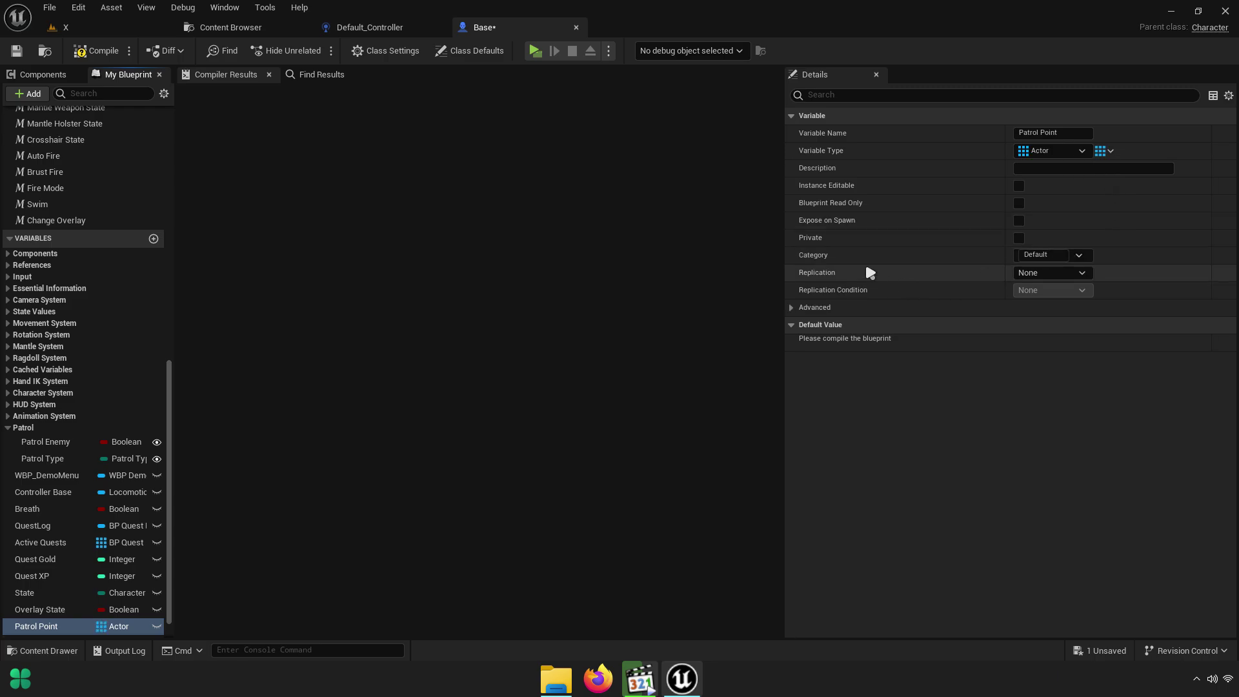
Move Patrol Point into the Patrol category, make it instance-editable, and compile
{"action": "left_click_drag", "start_coordinate": [783, 244], "coordinate": [1235, 244]}
{"action": "left_click_drag", "start_coordinate": [49, 626], "coordinate": [75, 601]}
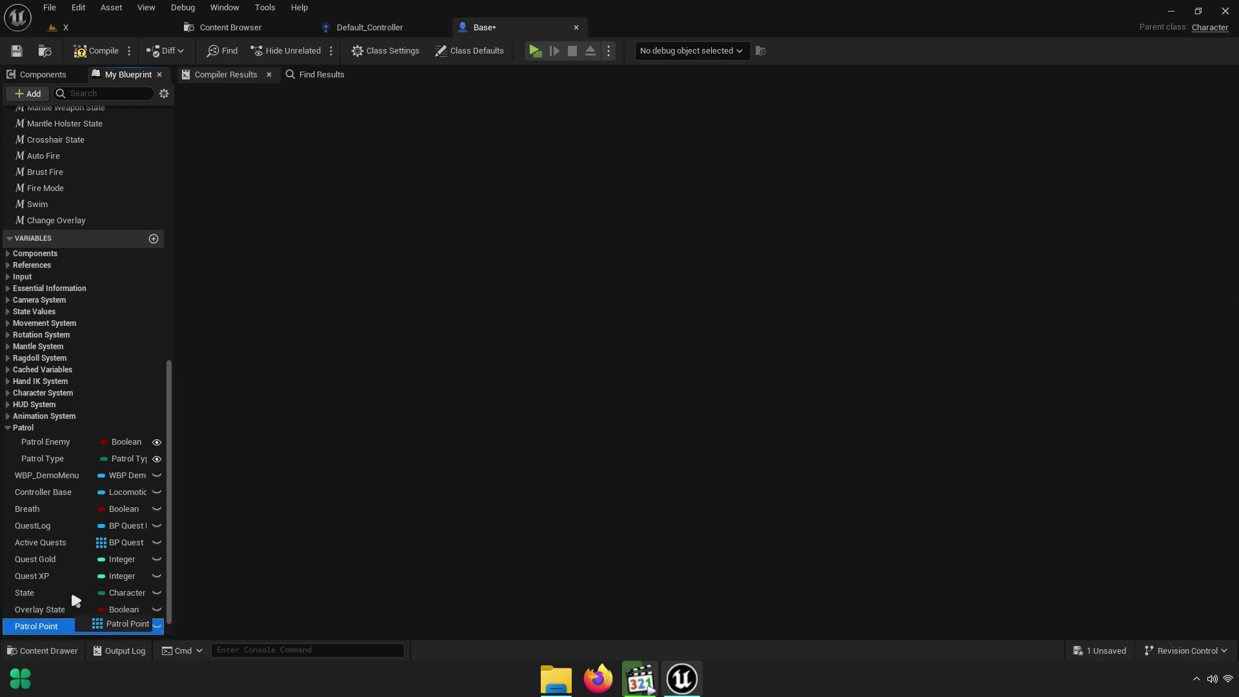
{"action": "left_click_drag", "start_coordinate": [37, 429], "coordinate": [29, 431]}
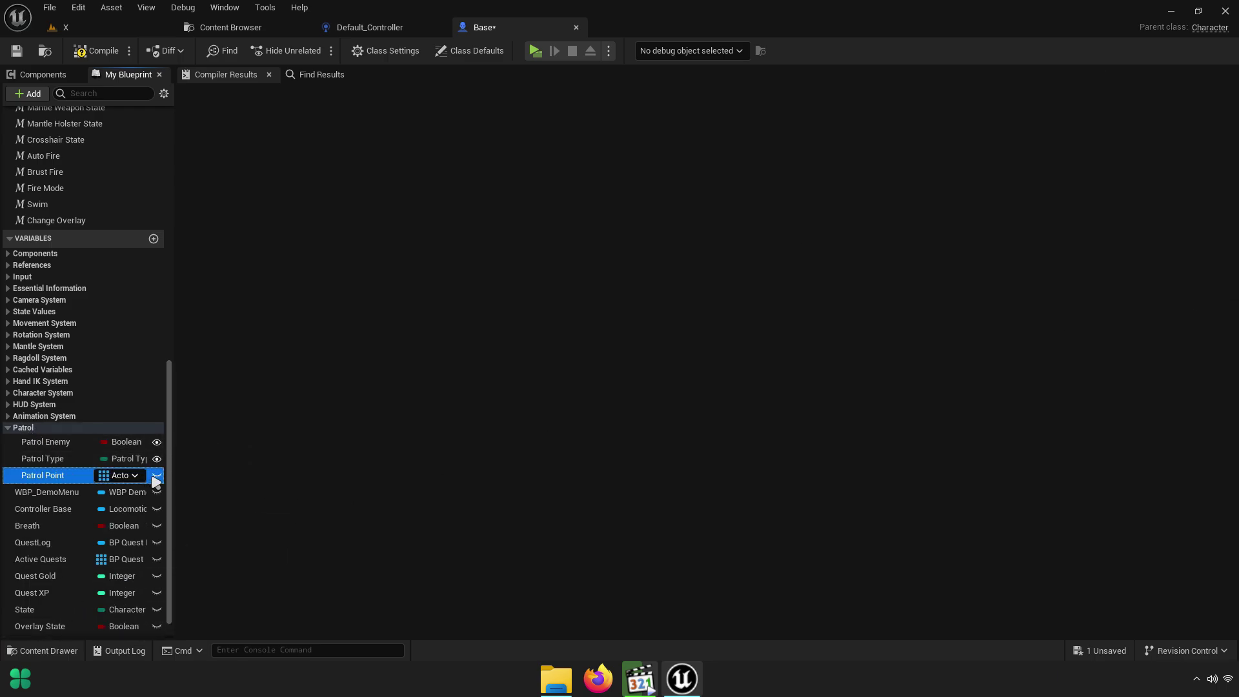
{"action": "left_click", "coordinate": [157, 476]}
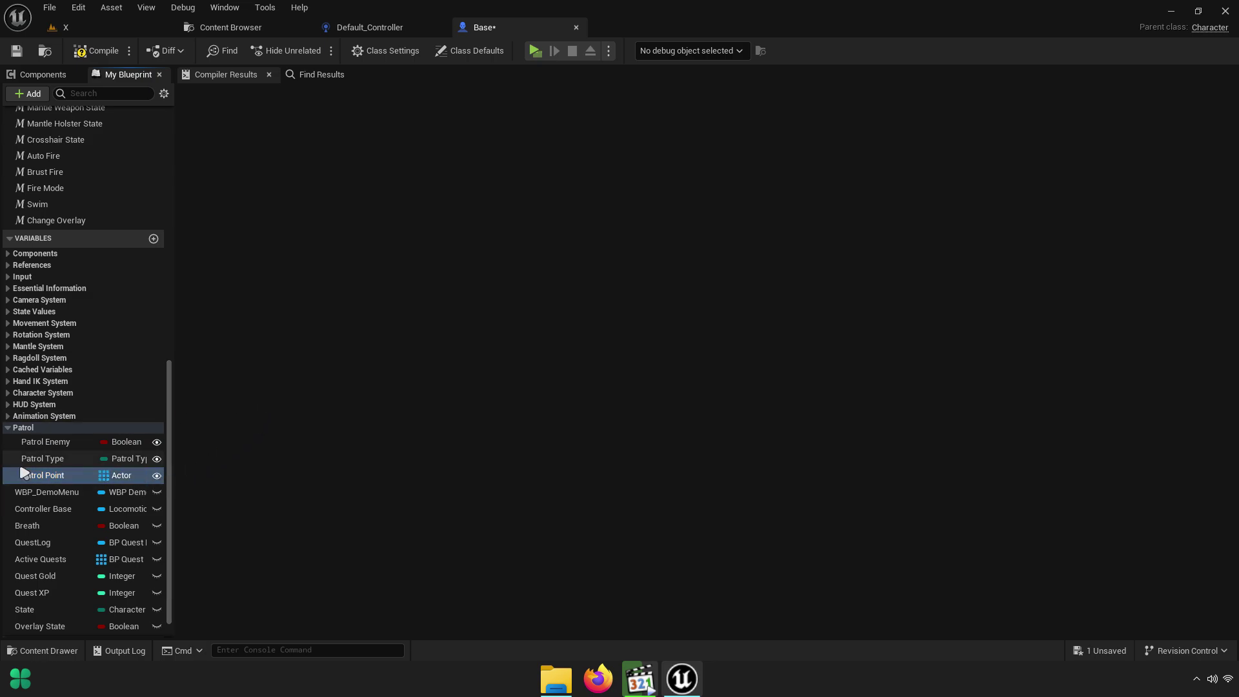
{"action": "left_click", "coordinate": [97, 51]}
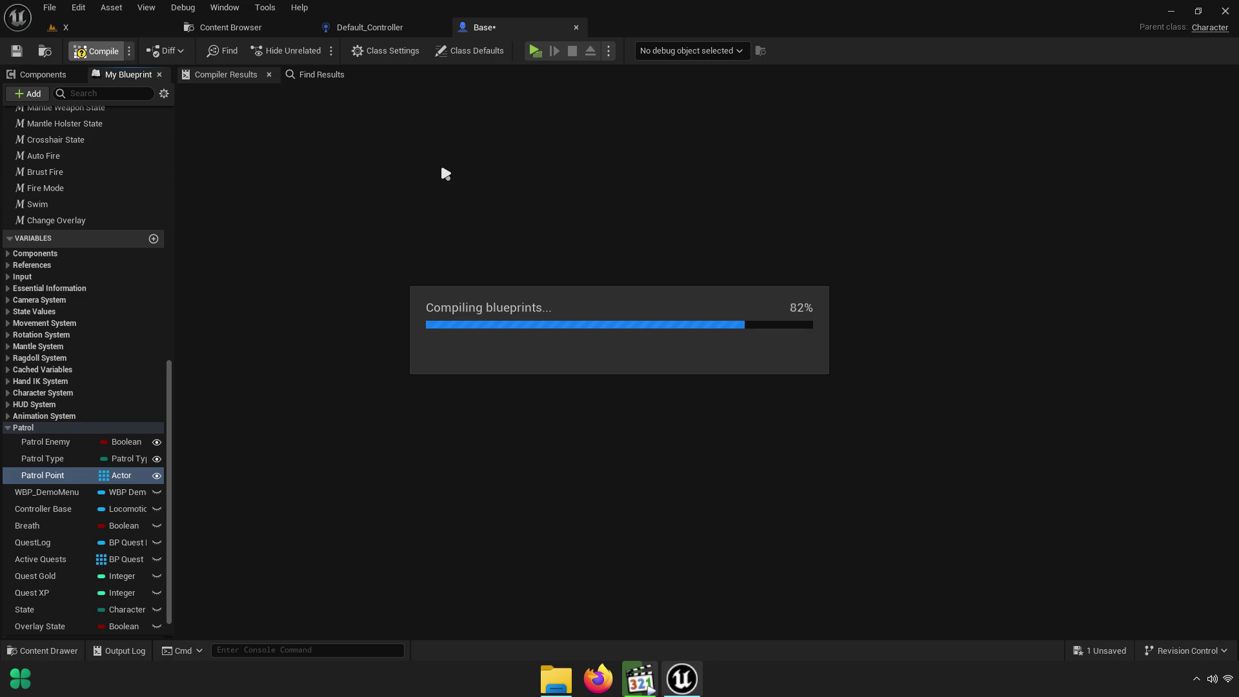
Frame both Run Behavior Tree nodes in Default_Controller's graph and dismiss the stray action list
{"action": "left_click", "coordinate": [381, 31]}
{"action": "scroll", "coordinate": [400, 257], "scroll_direction": "down", "scroll_amount": 3}
{"action": "scroll", "coordinate": [417, 409], "scroll_direction": "down", "scroll_amount": 2}
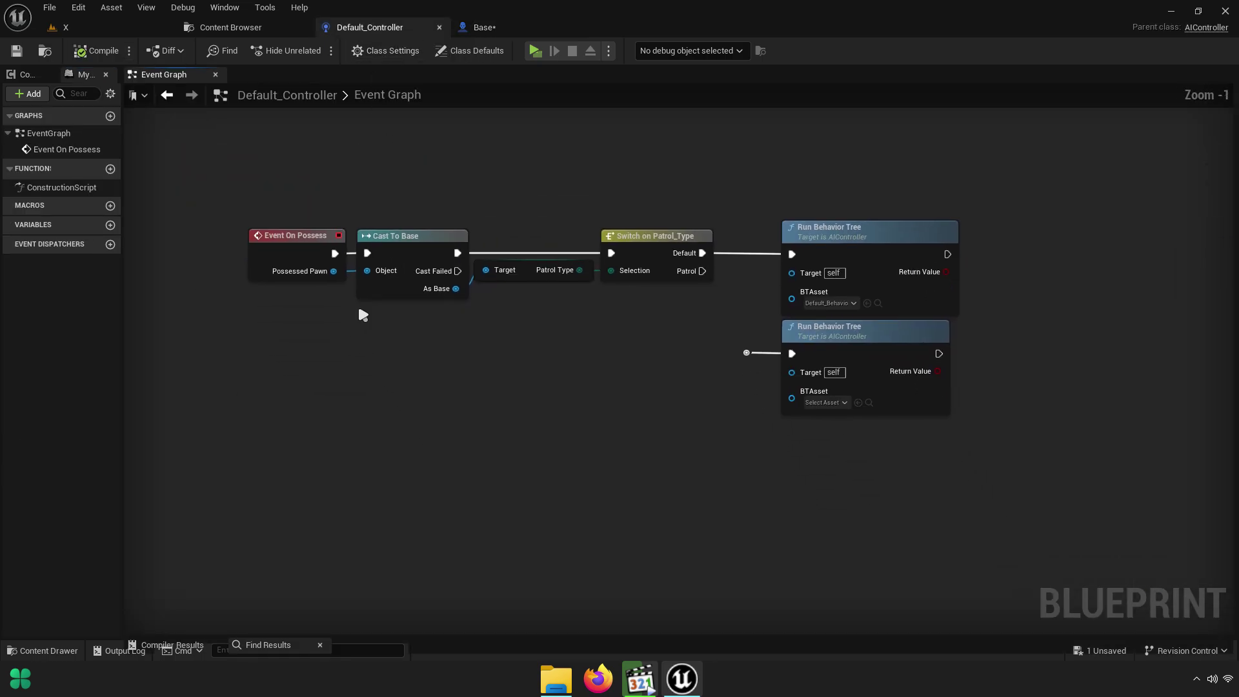
{"action": "scroll", "coordinate": [359, 312], "scroll_direction": "up", "scroll_amount": 2}
{"action": "mouse_move", "coordinate": [738, 362]}
{"action": "right_mouse_down"}
{"action": "mouse_move", "coordinate": [600, 322]}
{"action": "mouse_move", "coordinate": [712, 384]}
{"action": "mouse_move", "coordinate": [712, 372]}
{"action": "right_mouse_up"}
{"action": "left_click", "coordinate": [533, 284]}
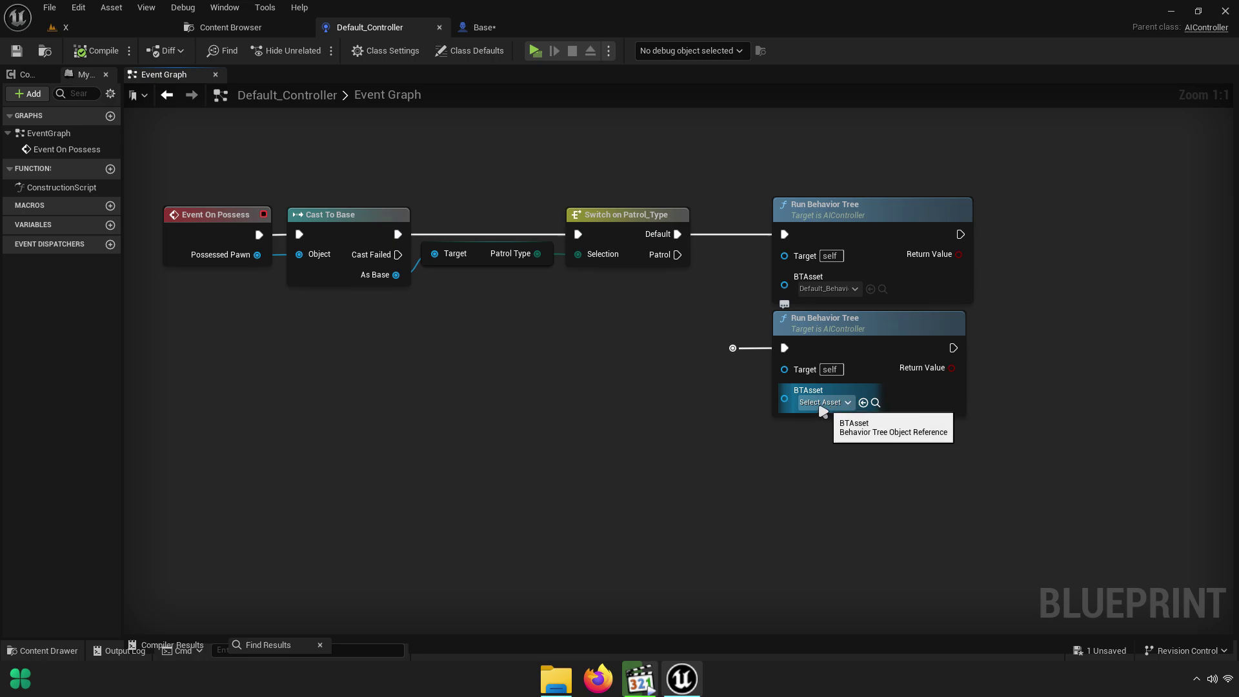
{"action": "left_click", "coordinate": [253, 32]}
Create a new Combat folder inside Data and open it
{"action": "double_click", "coordinate": [96, 207]}
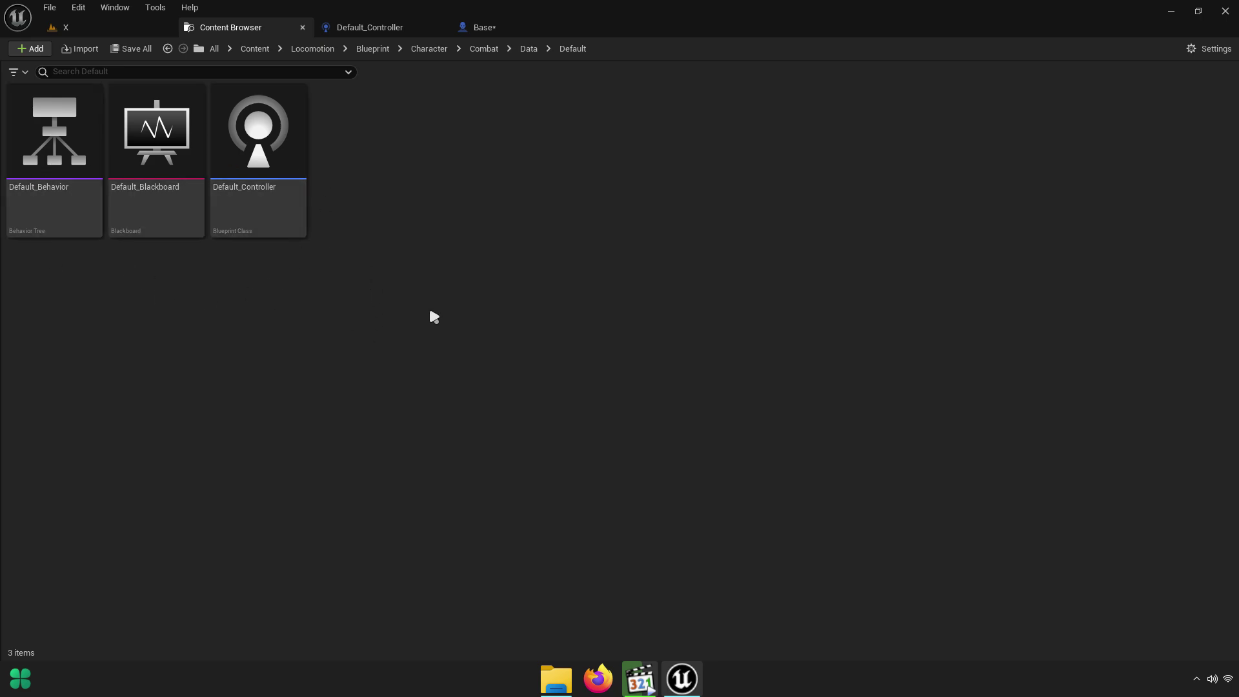
{"action": "key", "text": "alt+Left"}
{"action": "right_click", "coordinate": [339, 288]}
{"action": "left_click", "coordinate": [416, 238]}
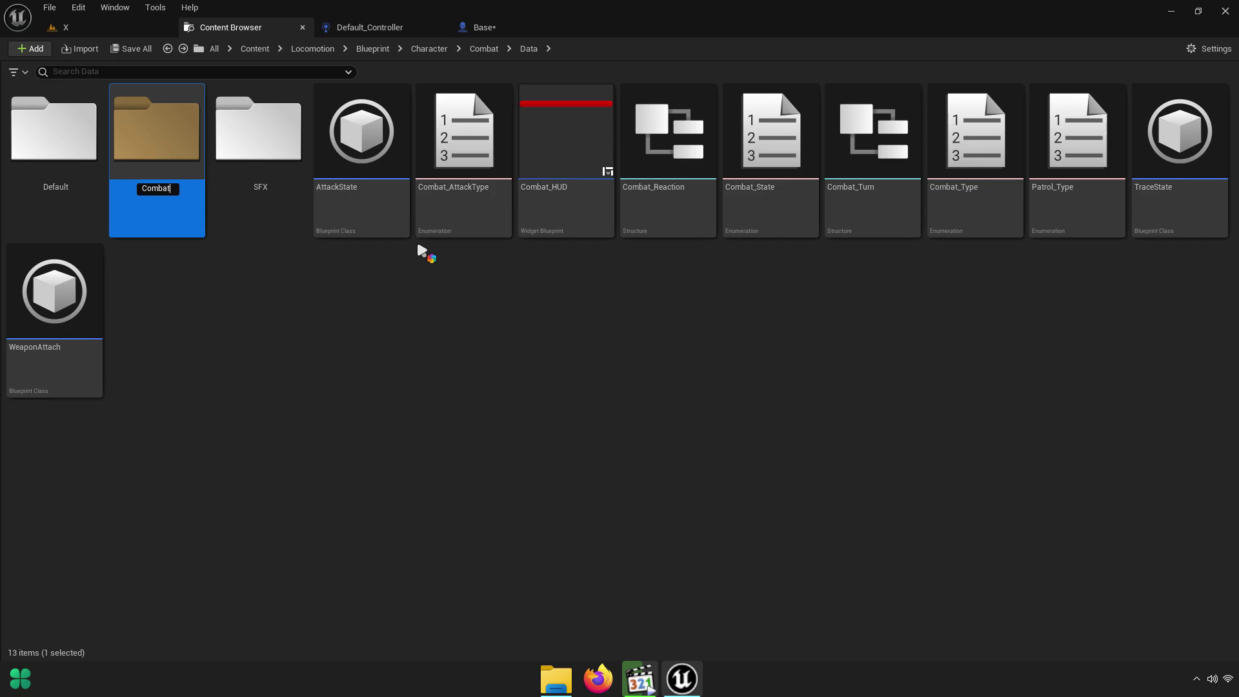
{"action": "key", "text": "Return"}
{"action": "double_click", "coordinate": [64, 167]}
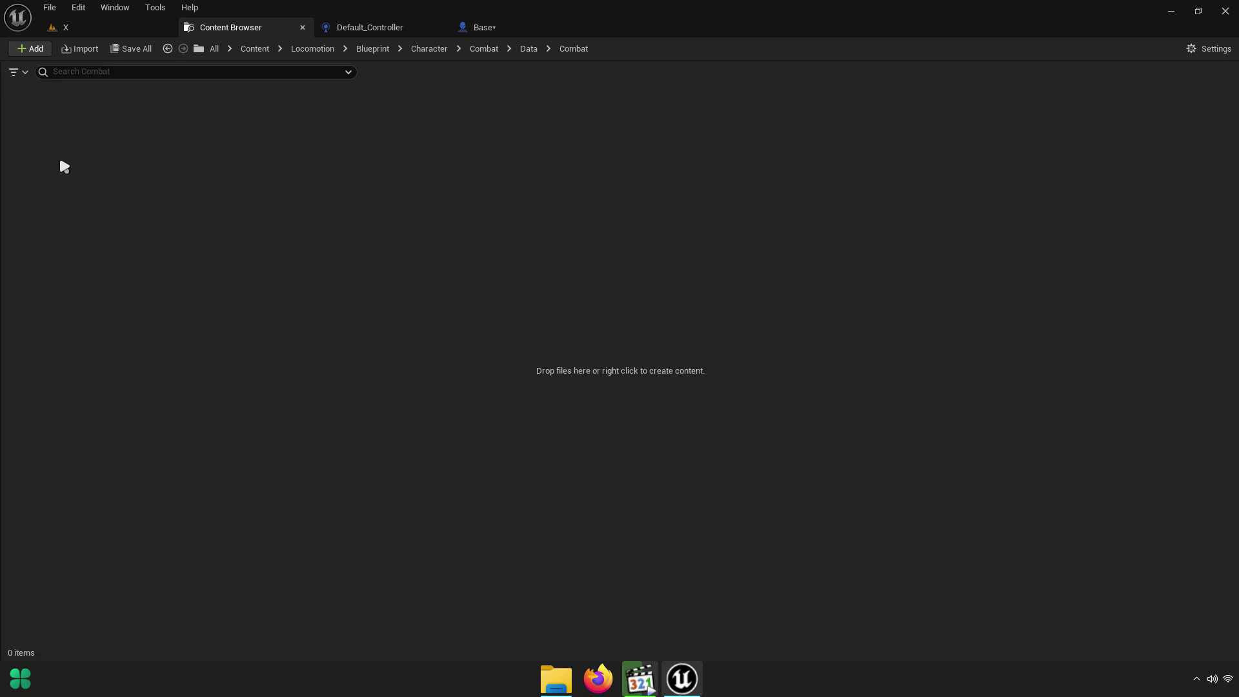
Add a behavior tree named Combat_Behavior in Combat and save all assets
{"action": "right_click", "coordinate": [174, 159]}
{"action": "mouse_move", "coordinate": [275, 394]}
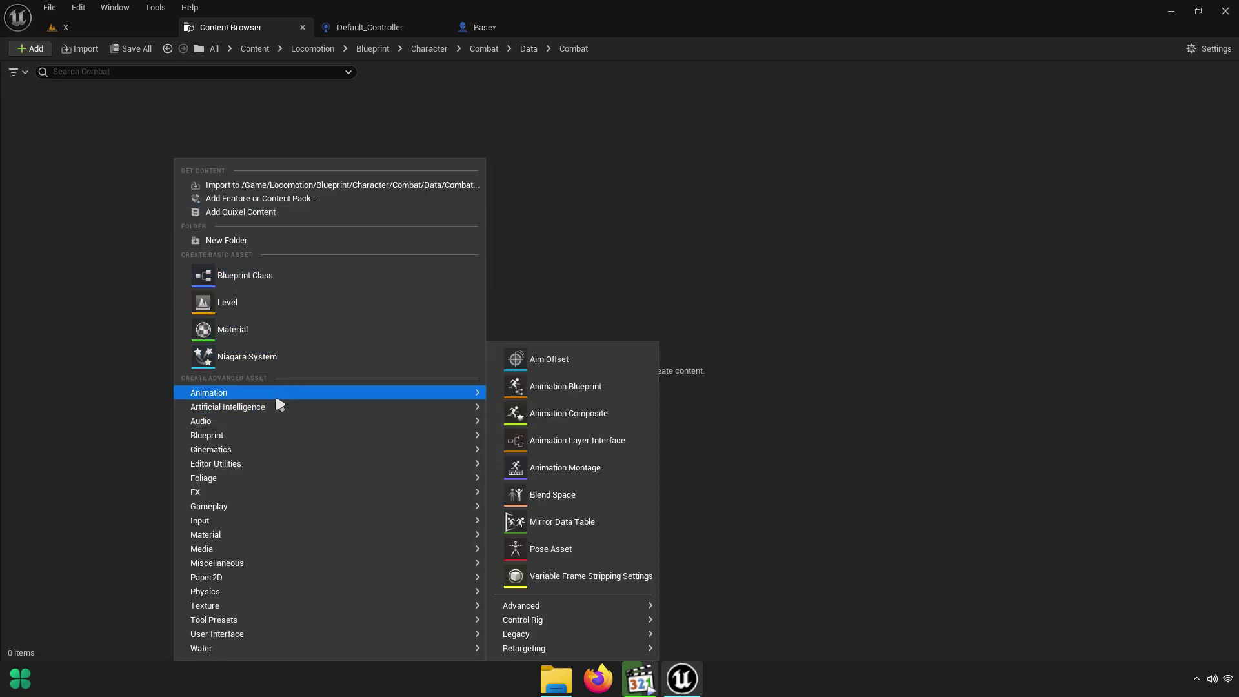
{"action": "mouse_move", "coordinate": [249, 411]}
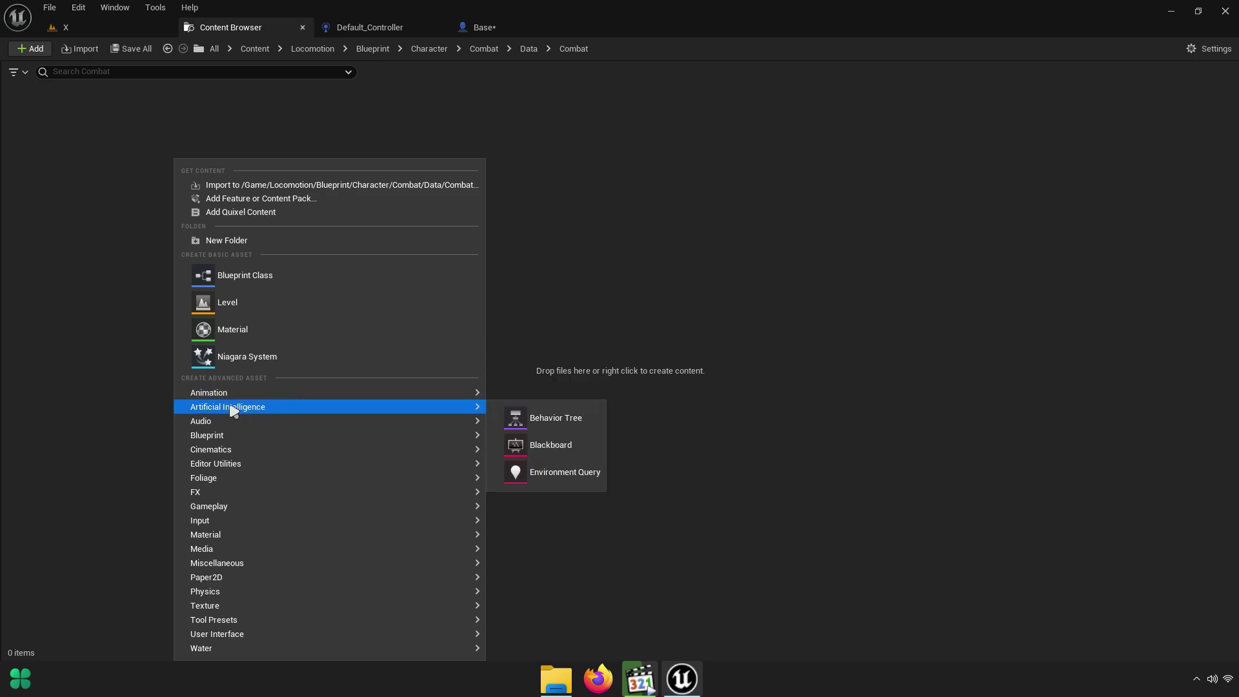
{"action": "left_click", "coordinate": [558, 421]}
{"action": "type", "text": "Combat_Behavior"}
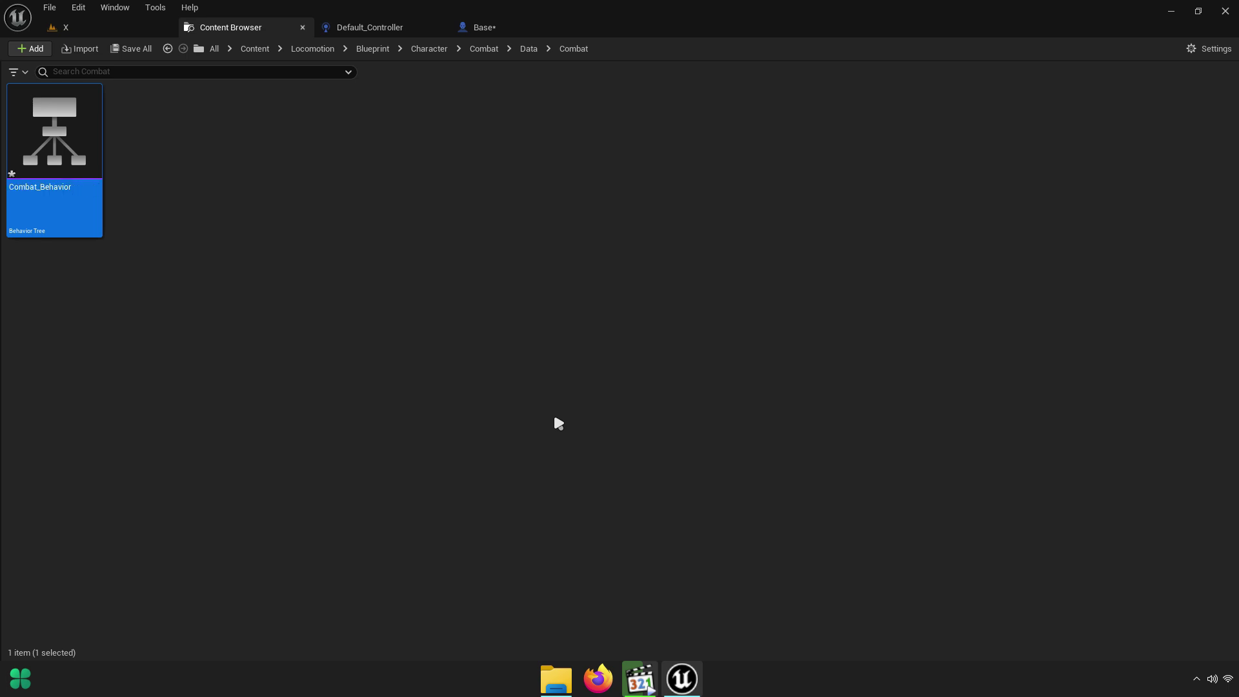
{"action": "left_click", "coordinate": [65, 189]}
{"action": "right_click", "coordinate": [65, 192]}
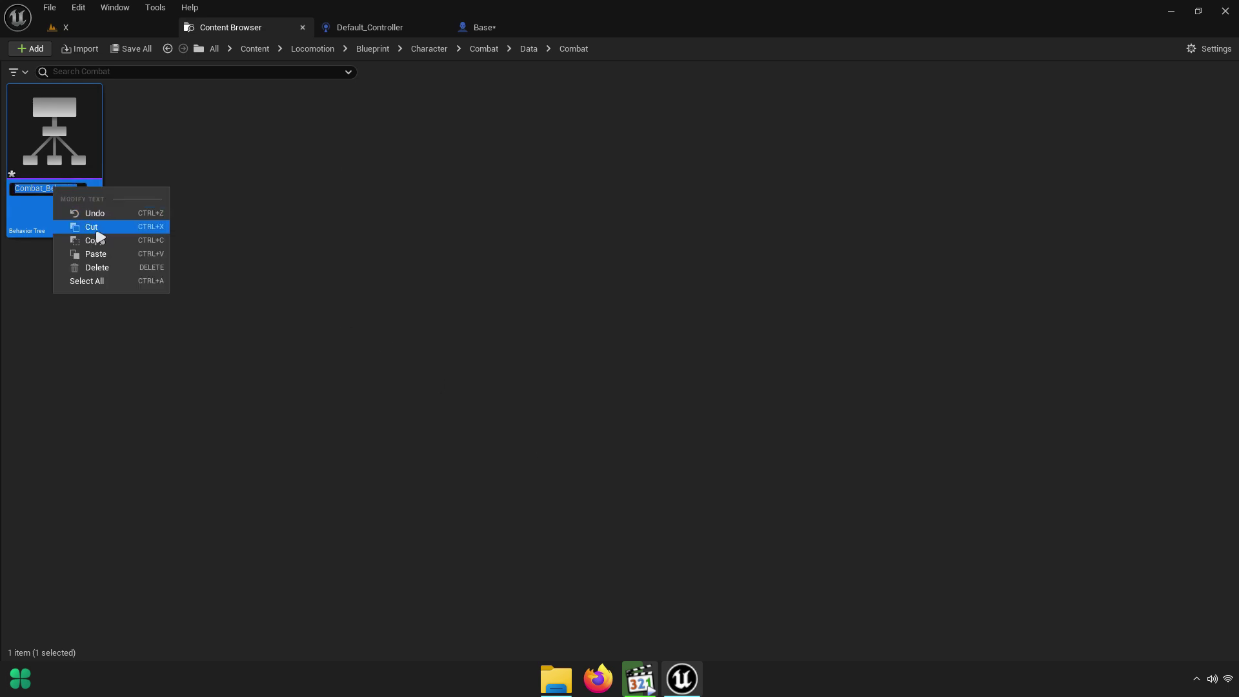
{"action": "left_click", "coordinate": [91, 236]}
{"action": "left_click", "coordinate": [115, 89]}
{"action": "left_click", "coordinate": [150, 49]}
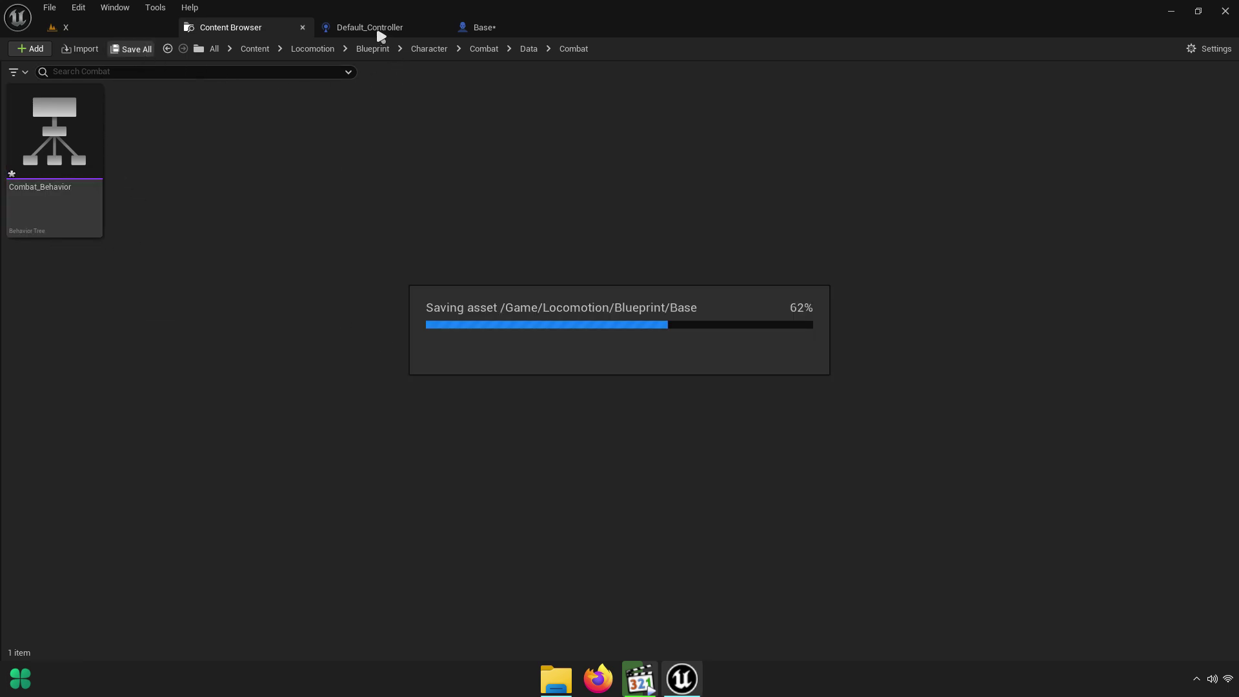
Set the second Run Behavior Tree node's BTAsset to Combat_Behavior
{"action": "left_click", "coordinate": [380, 29]}
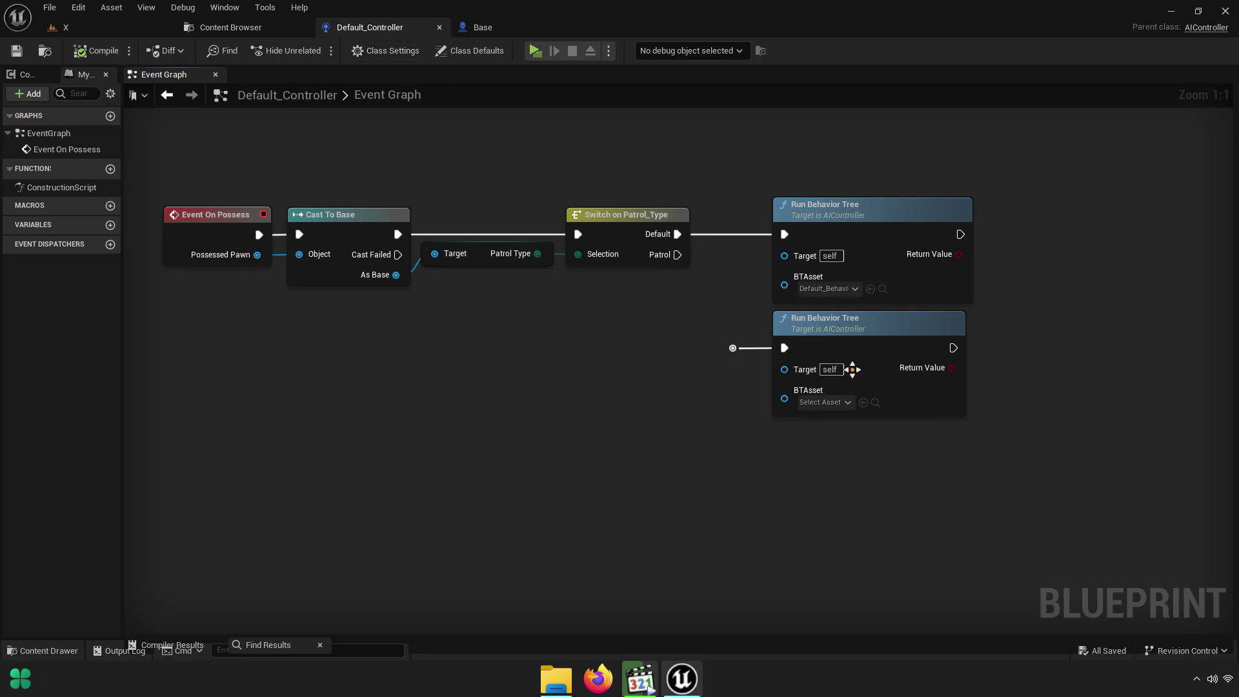
{"action": "left_click", "coordinate": [823, 402]}
{"action": "type", "text": "Combat_Behavior"}
{"action": "left_click", "coordinate": [881, 484]}
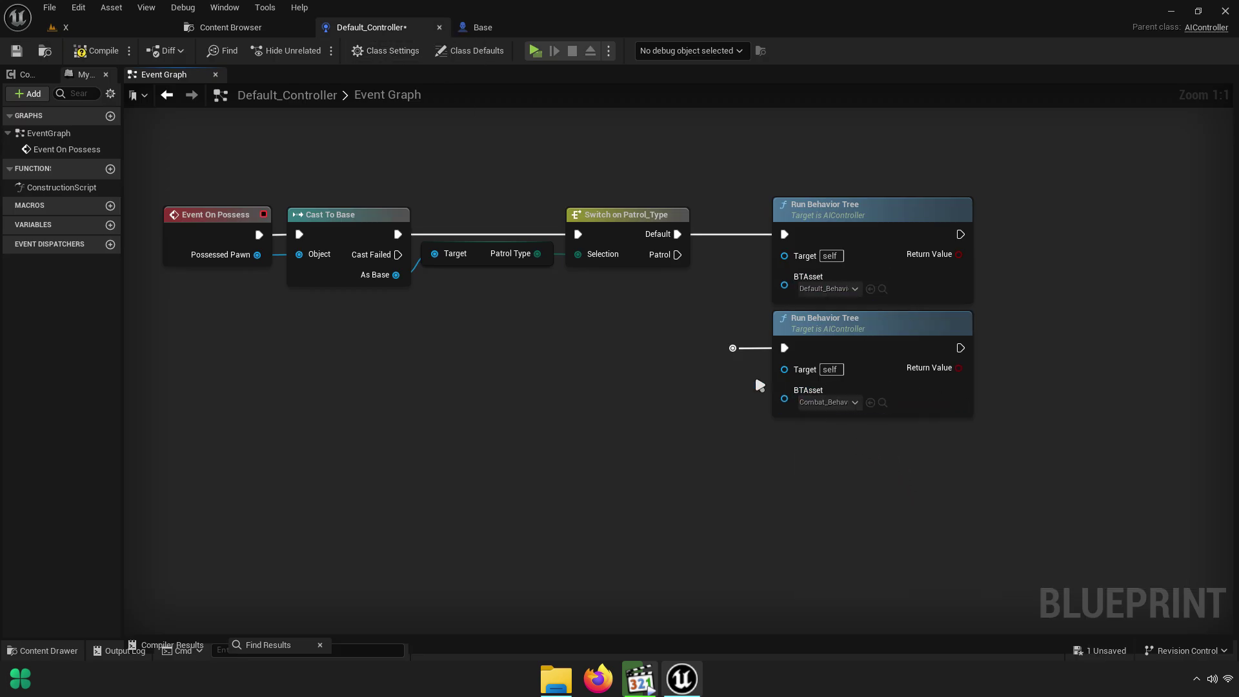
Wire the Patrol output to the Combat_Behavior runner, then compile and save Default_Controller
{"action": "scroll", "coordinate": [754, 374], "scroll_direction": "up", "scroll_amount": 5}
{"action": "left_click_drag", "start_coordinate": [733, 335], "coordinate": [639, 171]}
{"action": "right_click_drag", "start_coordinate": [731, 258], "coordinate": [796, 387]}
{"action": "scroll", "coordinate": [796, 387], "scroll_direction": "down", "scroll_amount": 4}
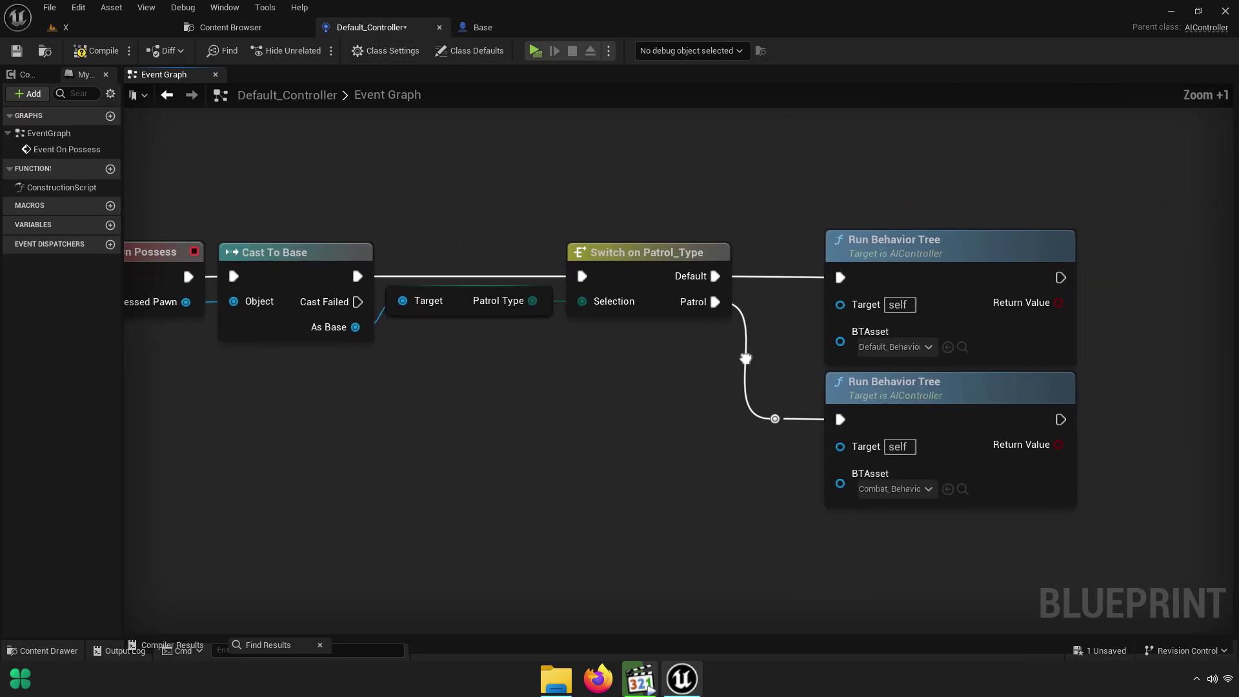
{"action": "key", "text": "F7"}
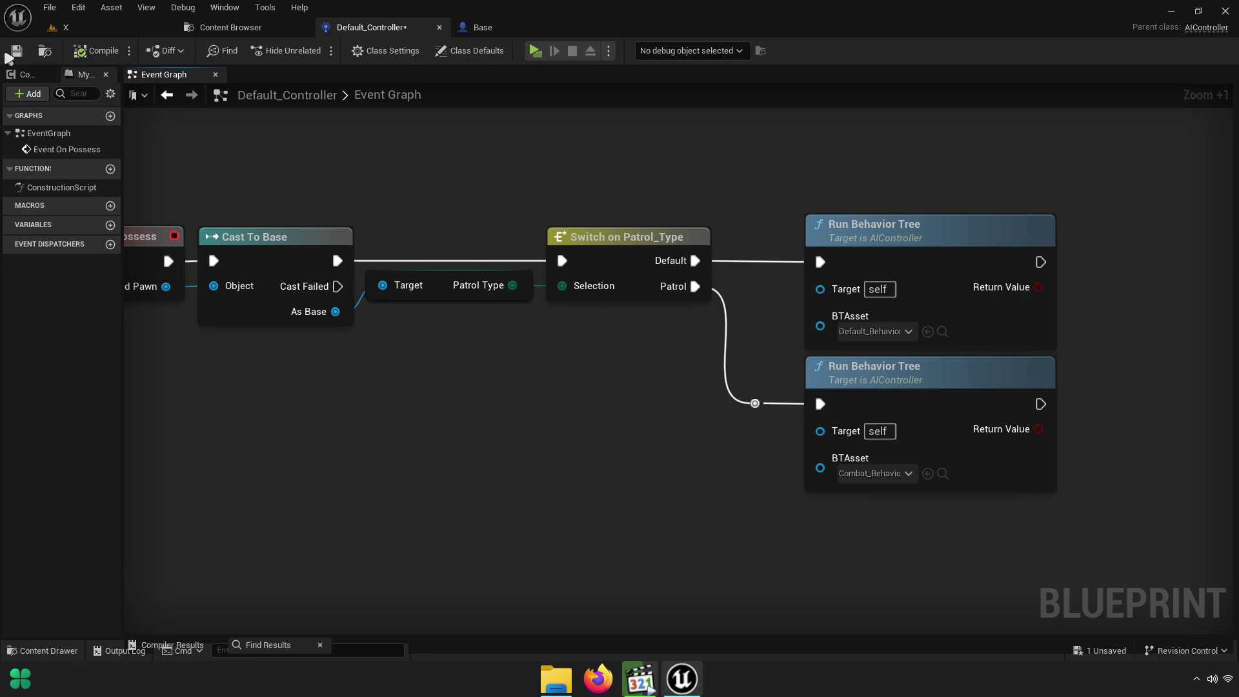
{"action": "left_click", "coordinate": [17, 52]}
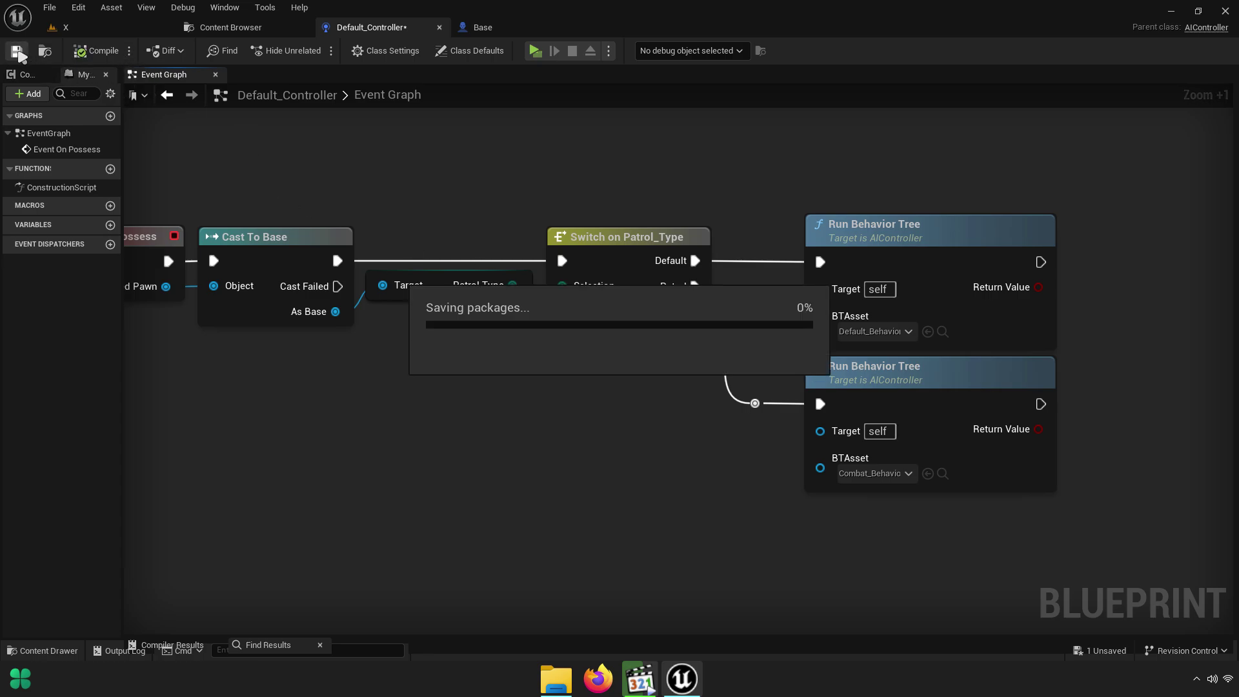
{"action": "left_click", "coordinate": [286, 36]}
Create a Blackboard asset named Combat_Blackboard in the Combat folder and save it
{"action": "mouse_move", "coordinate": [321, 396]}
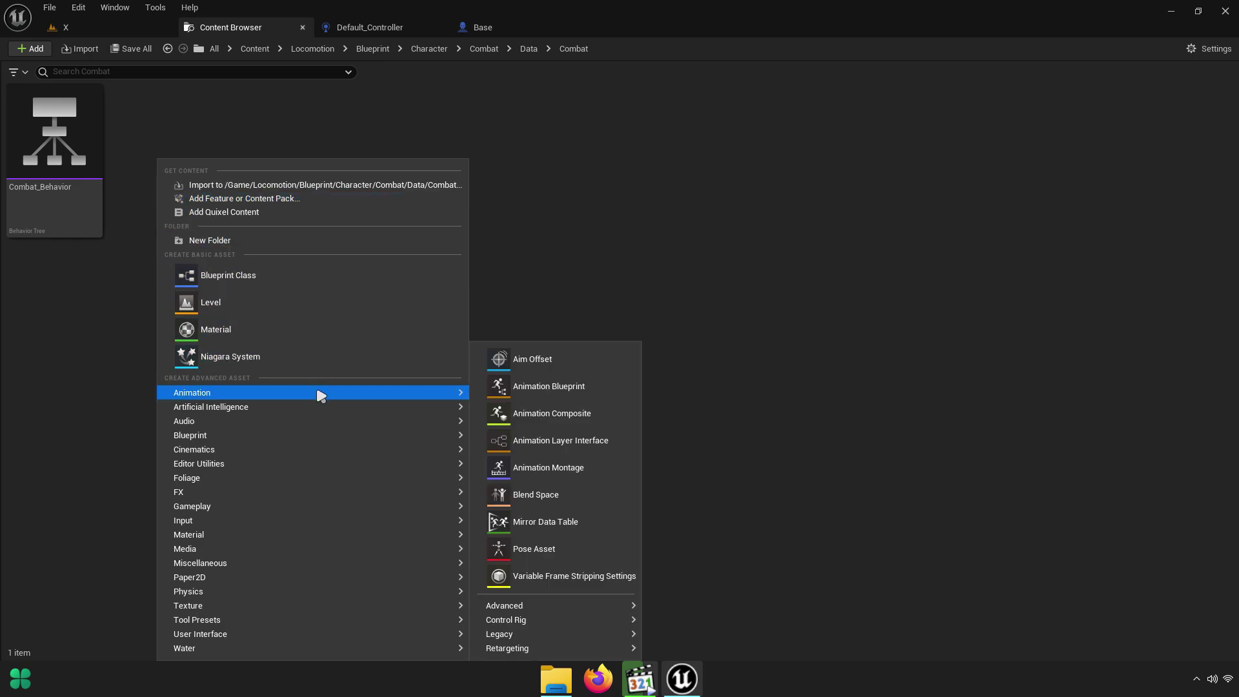
{"action": "mouse_move", "coordinate": [241, 407]}
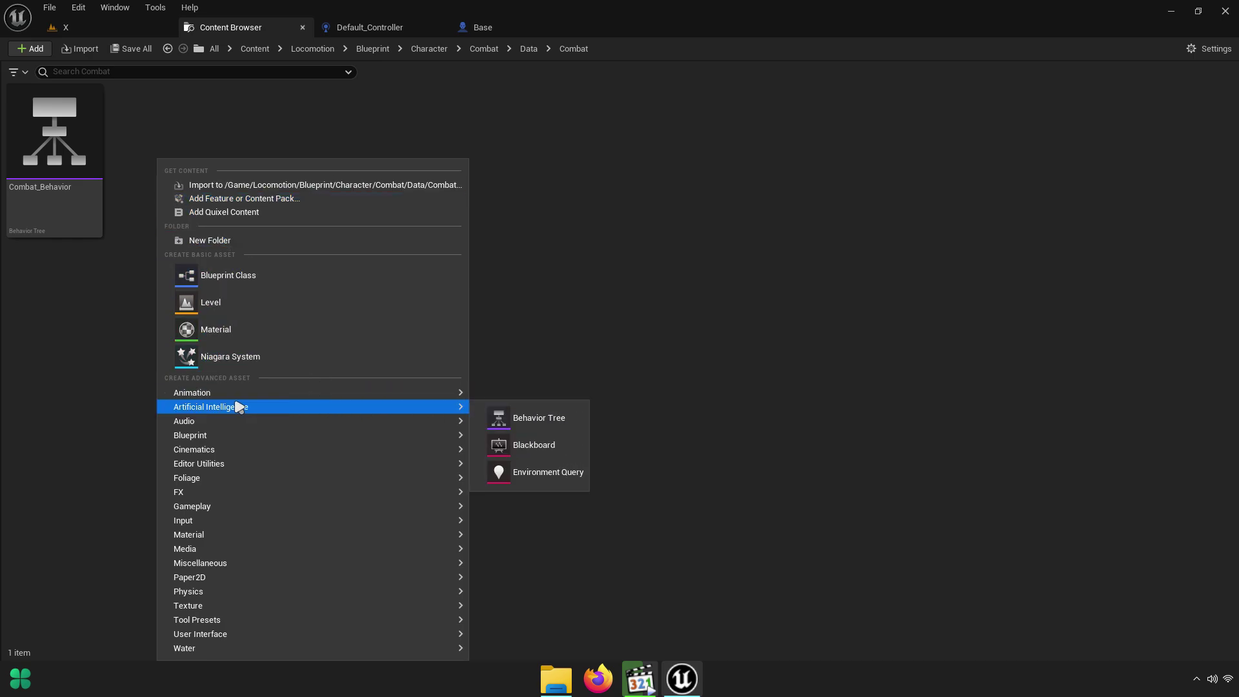
{"action": "left_click", "coordinate": [539, 444]}
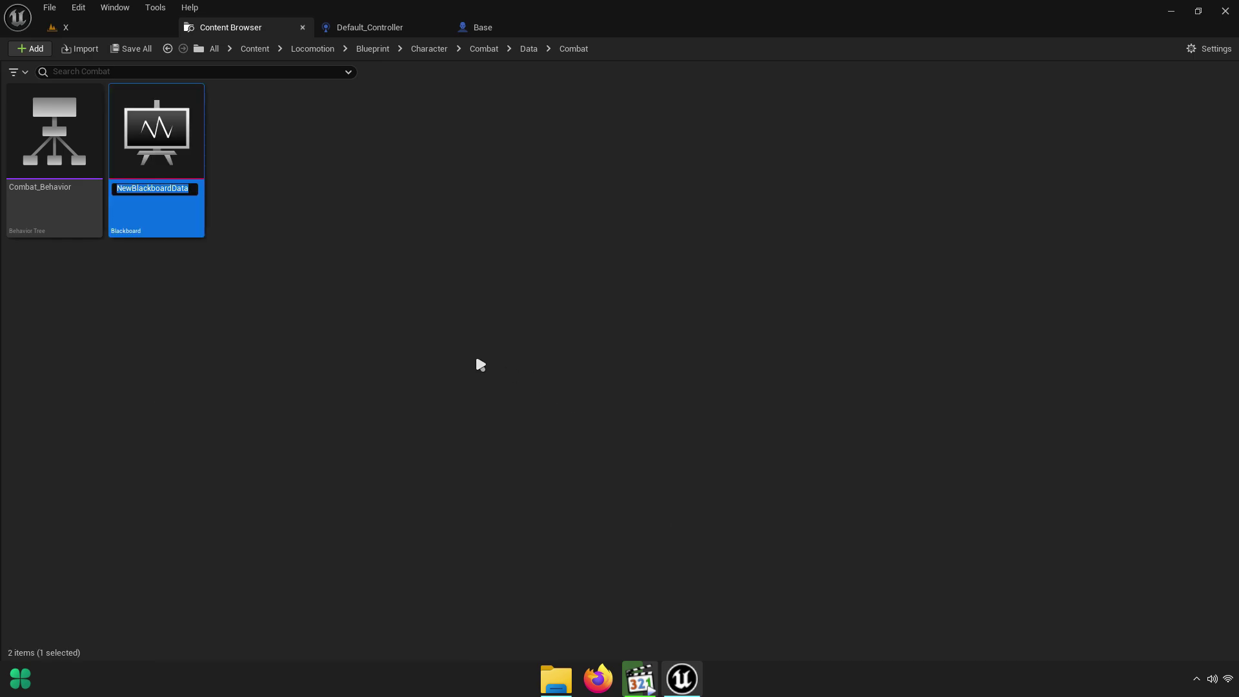
{"action": "key", "text": "Right"}
{"action": "type", "text": "Combat"}
{"action": "type", "text": "_"}
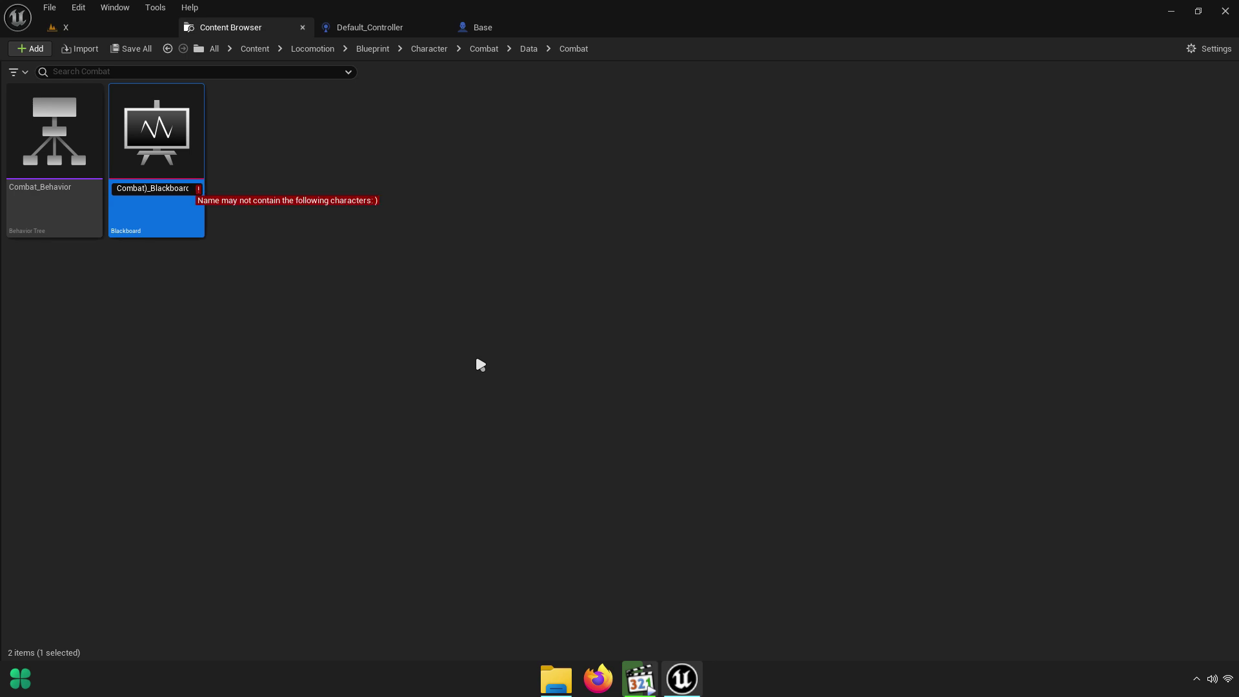
{"action": "key", "text": "Return"}
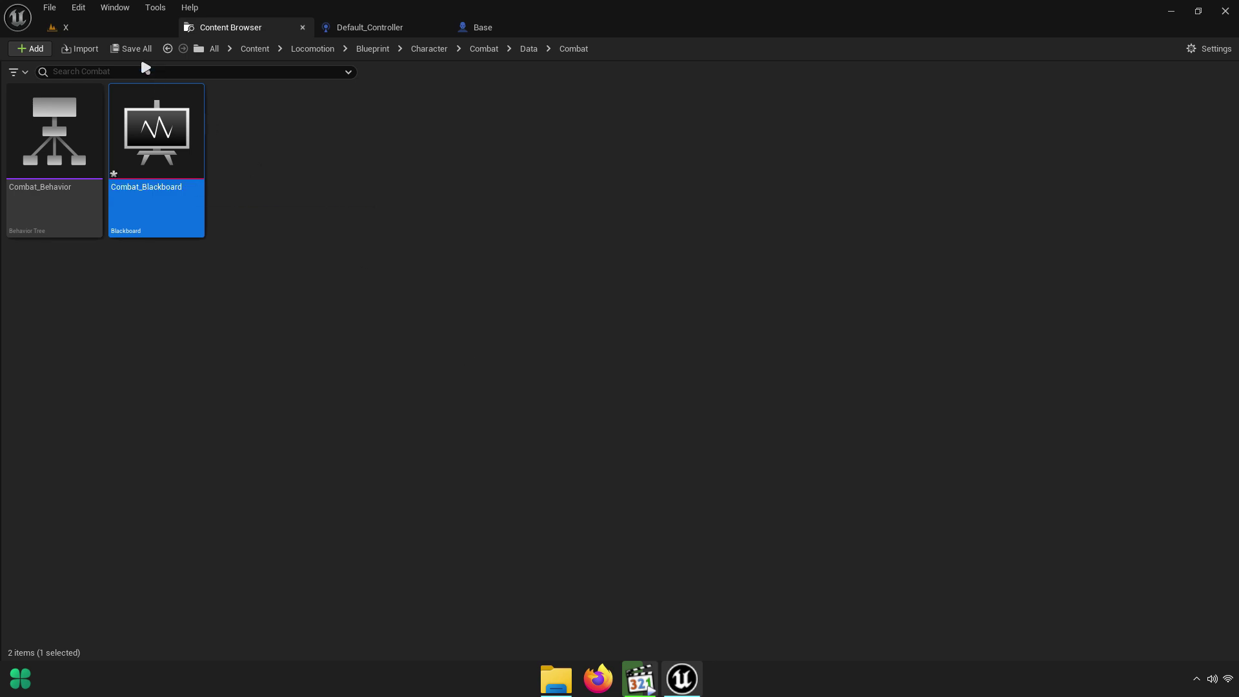
{"action": "left_click", "coordinate": [132, 48]}
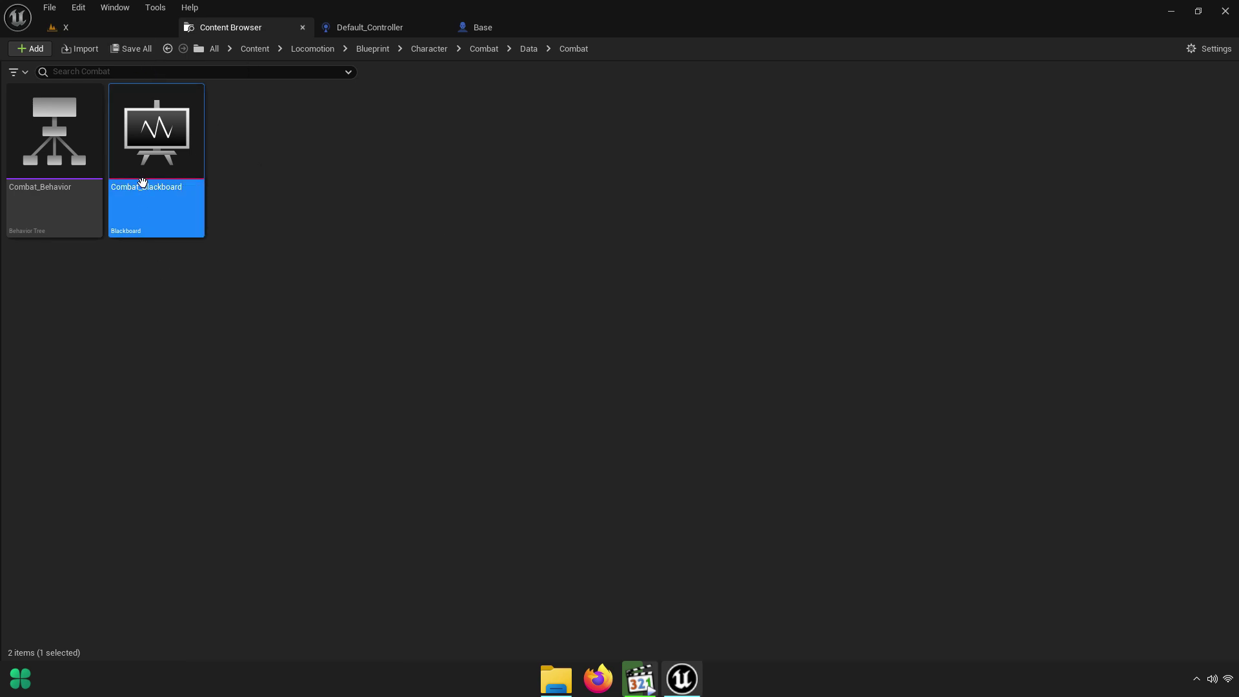
Open Combat_Behavior in the behavior tree editor
{"action": "left_click", "coordinate": [154, 187]}
{"action": "right_click", "coordinate": [160, 188]}
{"action": "left_click", "coordinate": [57, 188]}
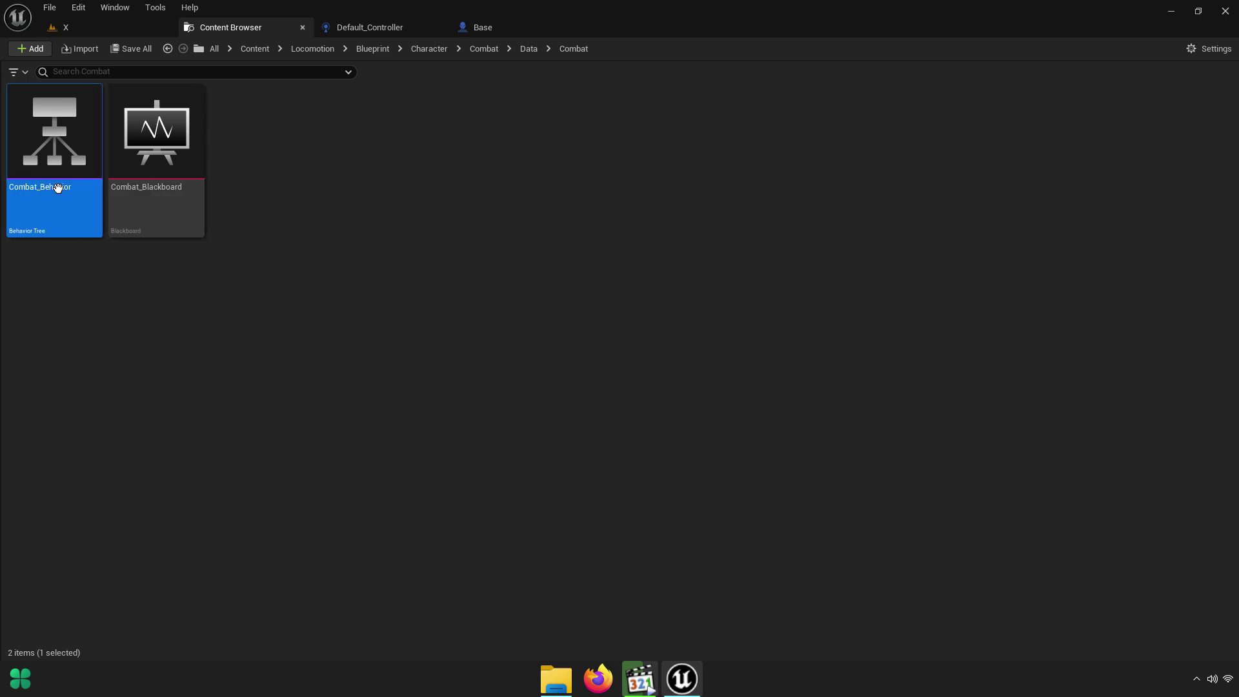
{"action": "double_click", "coordinate": [57, 188]}
Dock the Combat_Behavior editor beside Default_Controller and close the Base editor
{"action": "left_click_drag", "start_coordinate": [241, 60], "coordinate": [647, 41]}
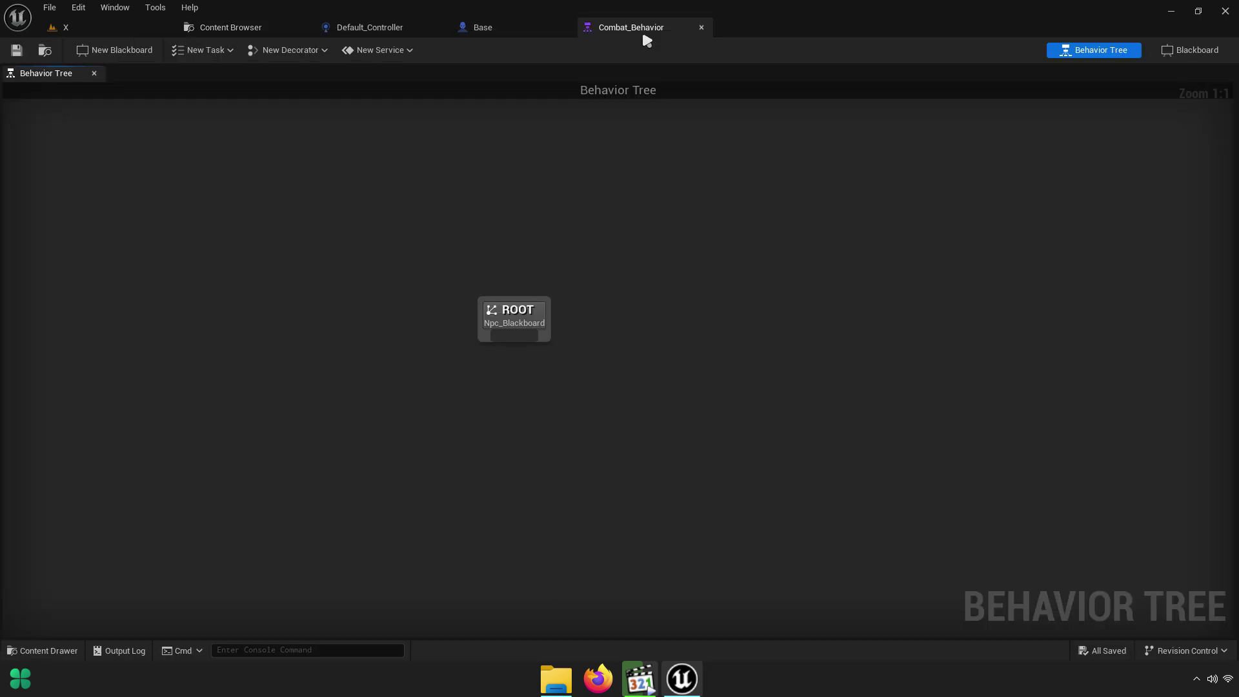
{"action": "left_click", "coordinate": [571, 27]}
{"action": "left_click", "coordinate": [573, 27]}
{"action": "left_click", "coordinate": [536, 32]}
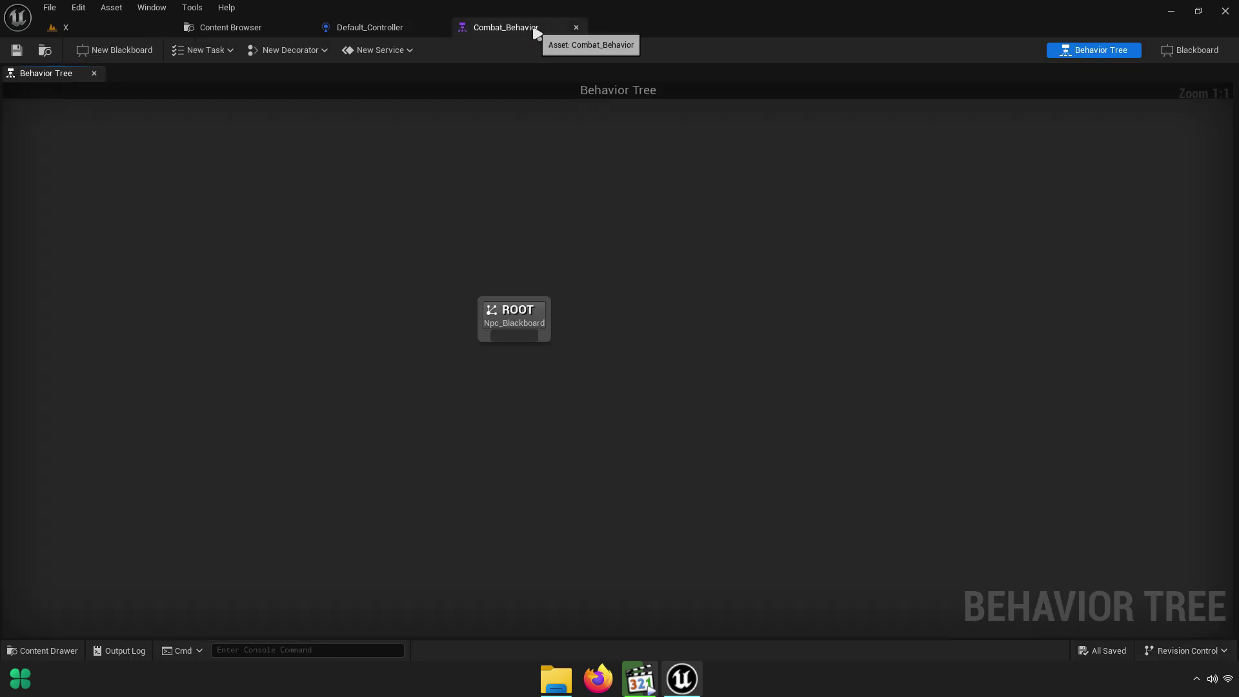
{"action": "left_click_drag", "start_coordinate": [537, 33], "coordinate": [387, 28]}
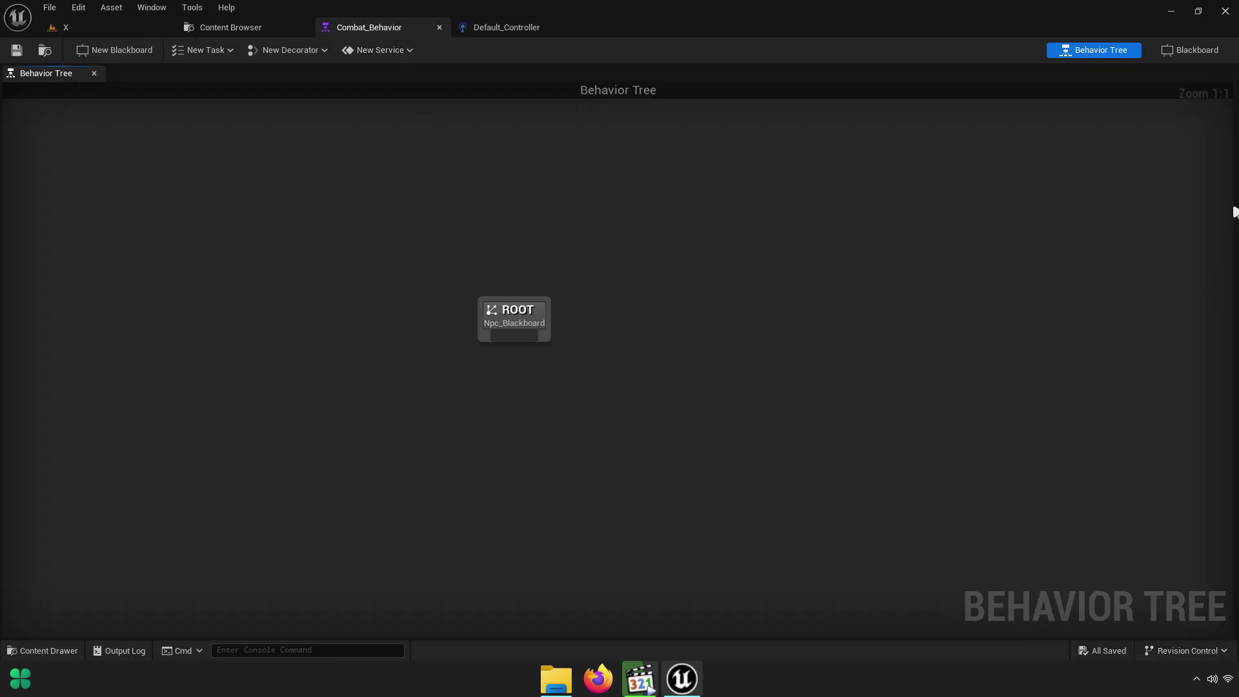
Set Combat_Behavior's Blackboard Asset to Combat_Blackboard and save the tree
{"action": "left_click_drag", "start_coordinate": [1234, 212], "coordinate": [808, 183]}
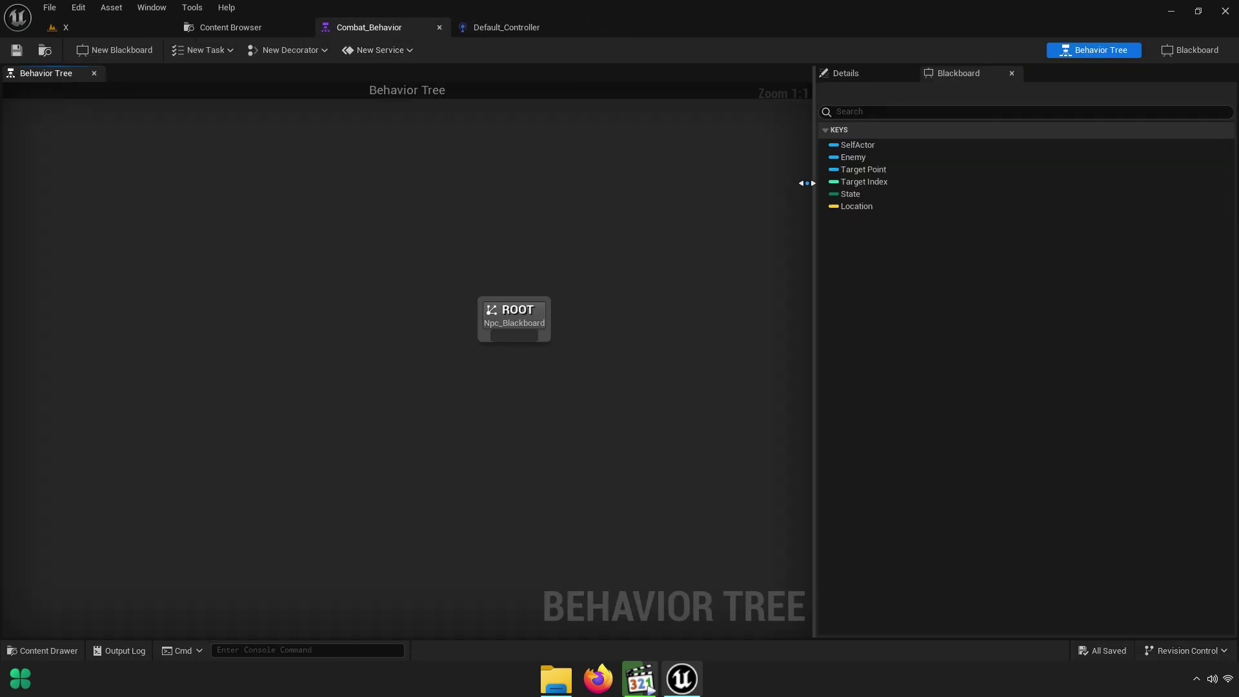
{"action": "left_click", "coordinate": [831, 75]}
{"action": "left_click", "coordinate": [811, 131]}
{"action": "left_click", "coordinate": [1080, 151]}
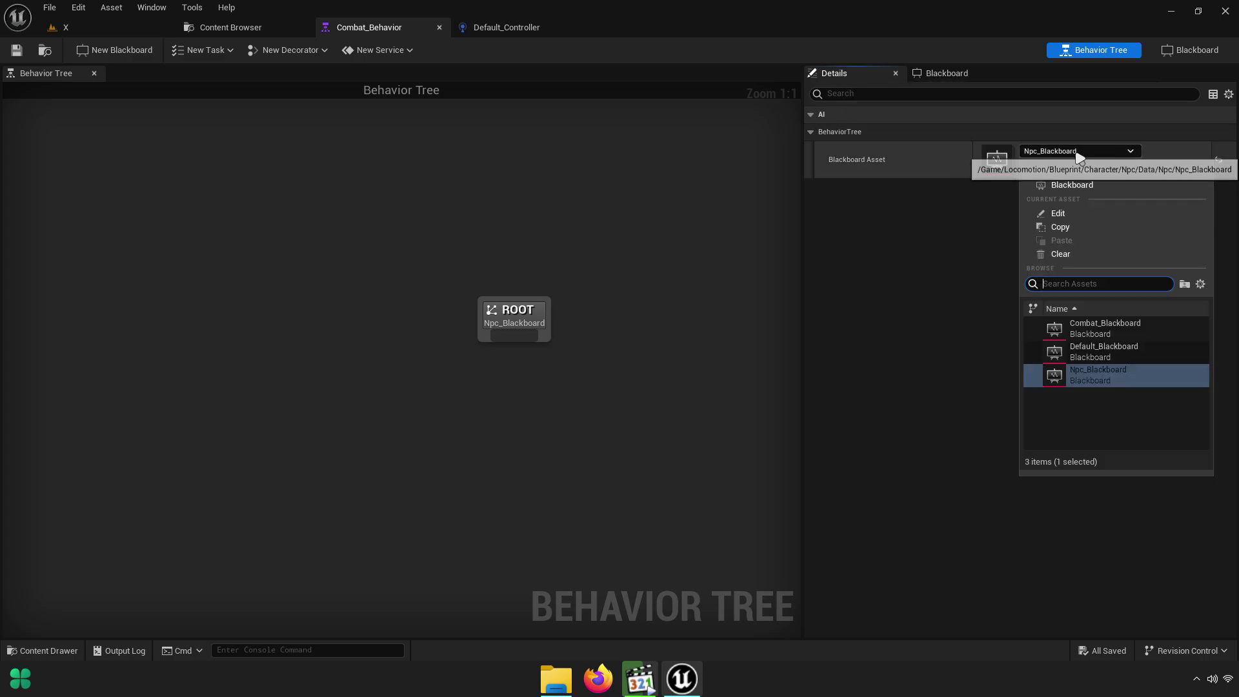
{"action": "type", "text": "Combat_Blackboard"}
{"action": "left_click", "coordinate": [1087, 323]}
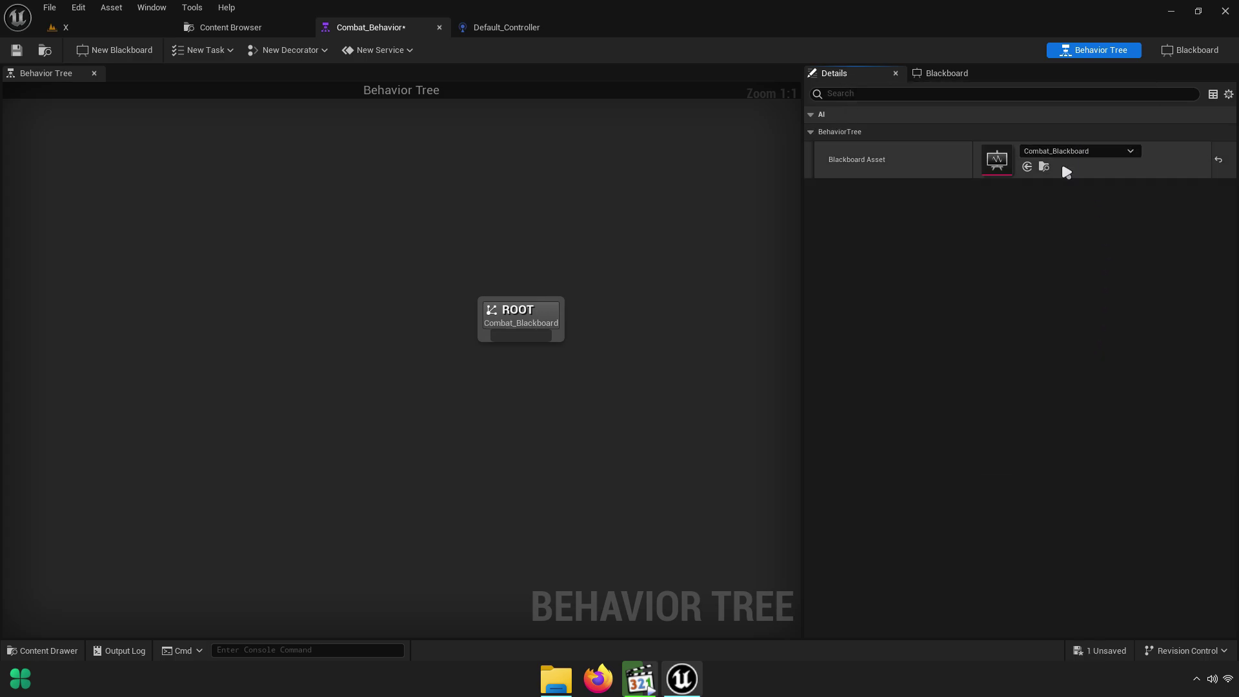
{"action": "mouse_move", "coordinate": [680, 274]}
{"action": "right_mouse_down"}
{"action": "mouse_move", "coordinate": [552, 208]}
{"action": "mouse_move", "coordinate": [609, 216]}
{"action": "right_mouse_up"}
{"action": "scroll", "coordinate": [554, 212], "scroll_direction": "up", "scroll_amount": 3}
{"action": "left_click", "coordinate": [17, 50]}
Recentre the ROOT node in the tree graph and close the Default_Controller editor
{"action": "left_click_drag", "start_coordinate": [803, 230], "coordinate": [949, 230]}
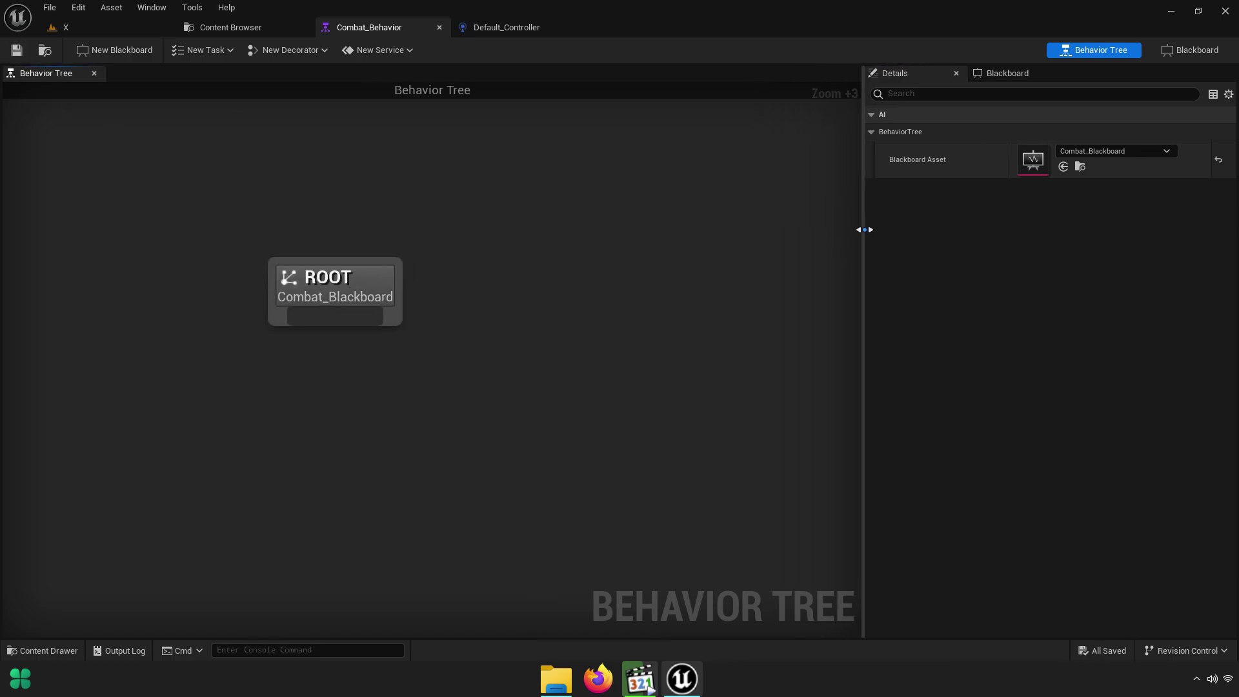
{"action": "right_click_drag", "start_coordinate": [520, 197], "coordinate": [592, 217]}
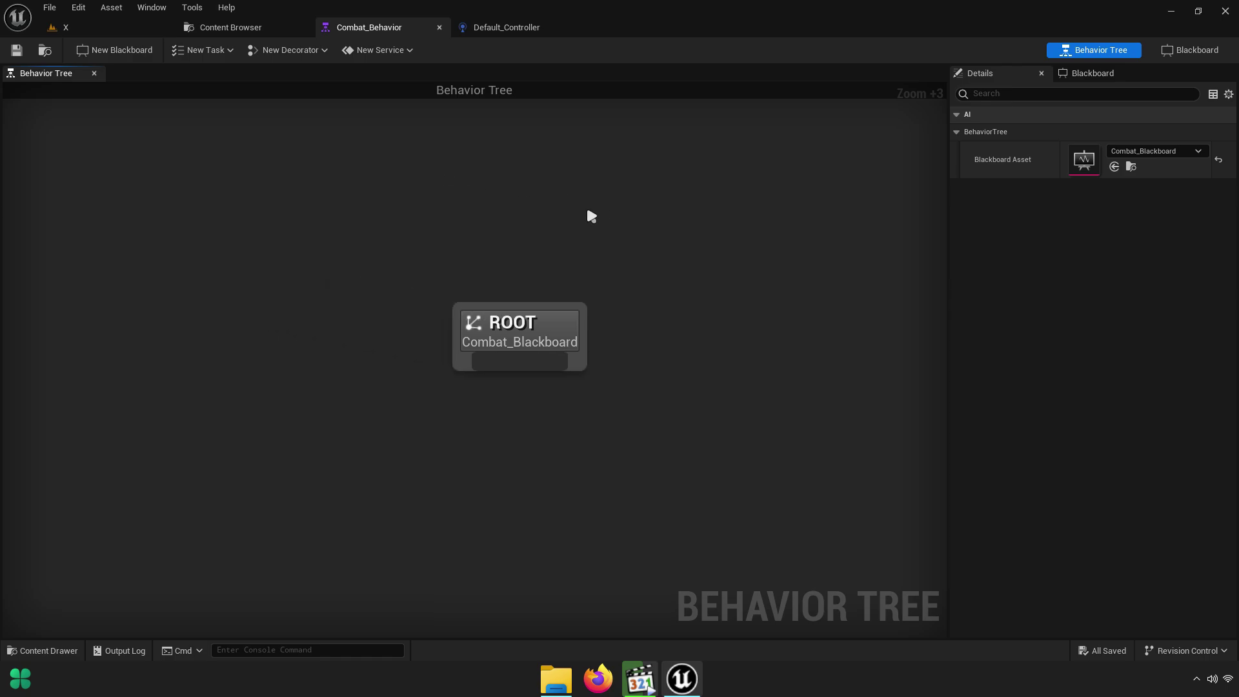
{"action": "left_click", "coordinate": [576, 27]}
{"action": "right_click_drag", "start_coordinate": [714, 261], "coordinate": [744, 302]}
{"action": "left_click", "coordinate": [212, 52]}
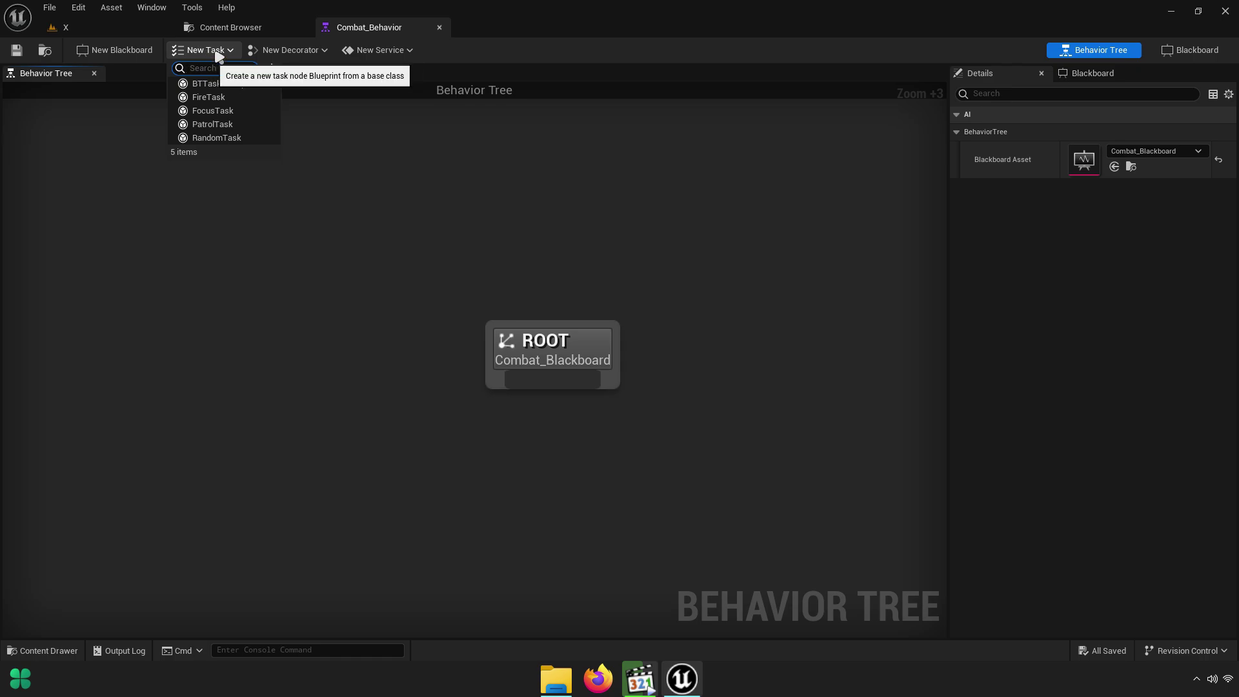
Create a new BTTask_BlueprintBase task and save it in the Combat folder
{"action": "left_click", "coordinate": [258, 84]}
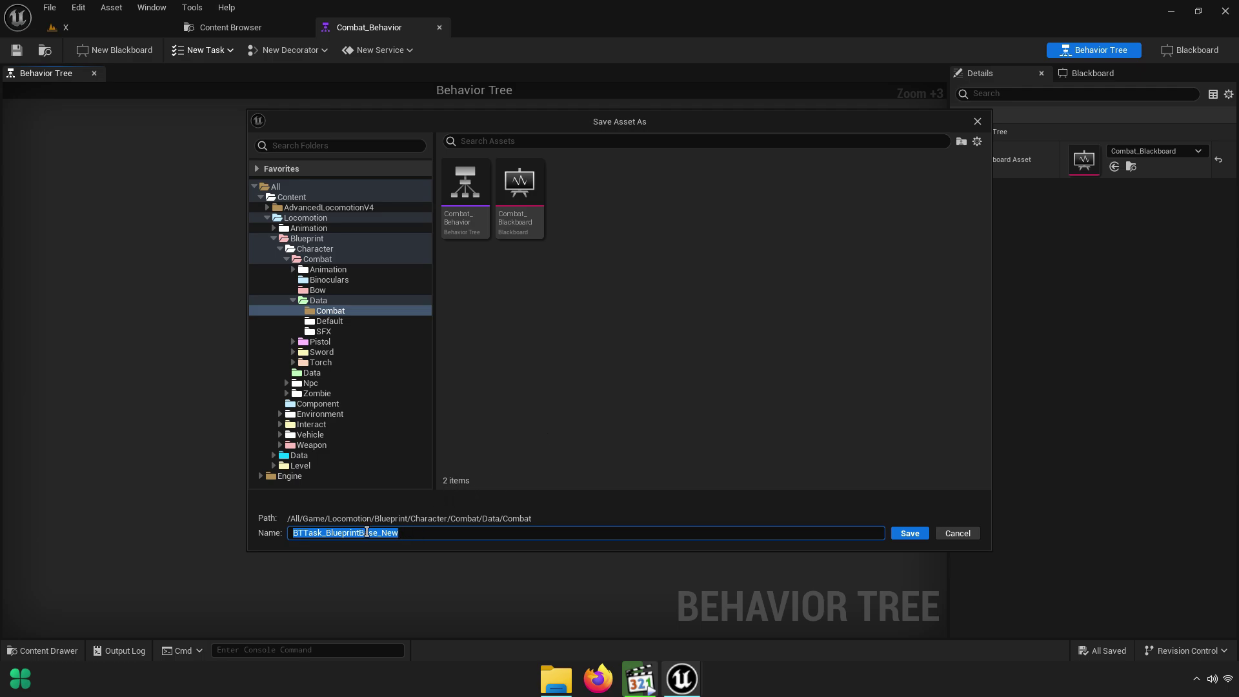
{"action": "left_click", "coordinate": [910, 533]}
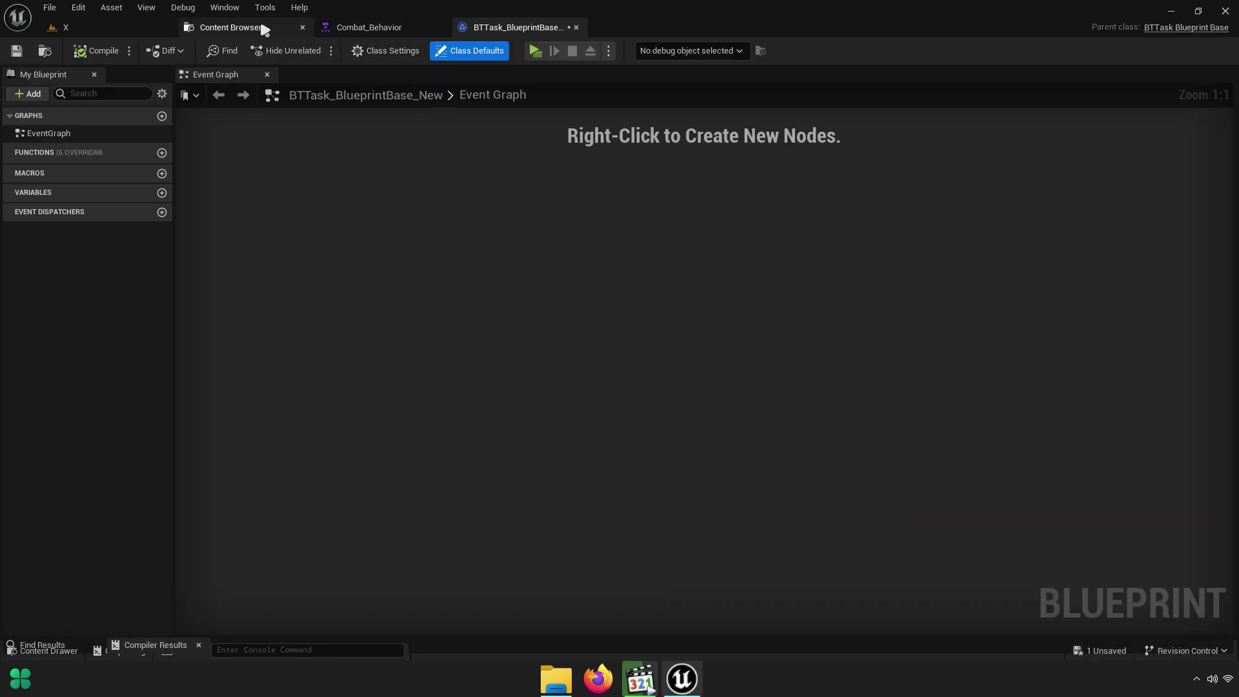
{"action": "left_click", "coordinate": [265, 30]}
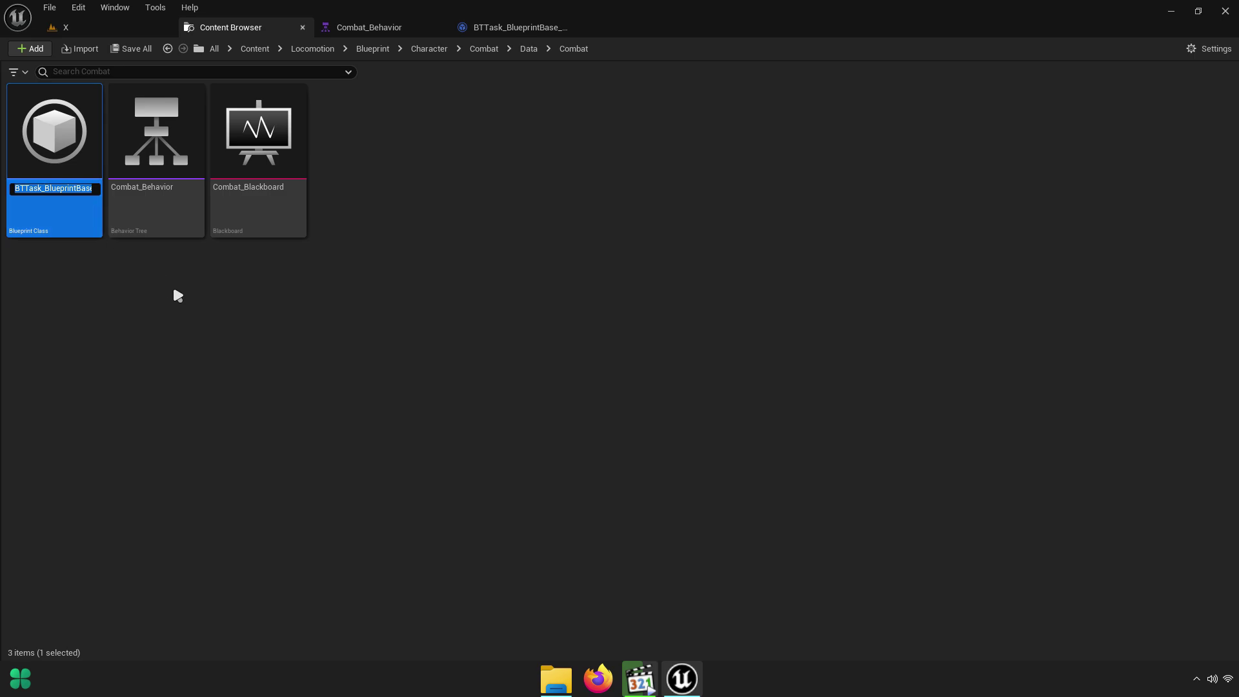
Rename the new task asset to Combat_TargetPoint and open it in its editor
{"action": "type", "text": "Target"}
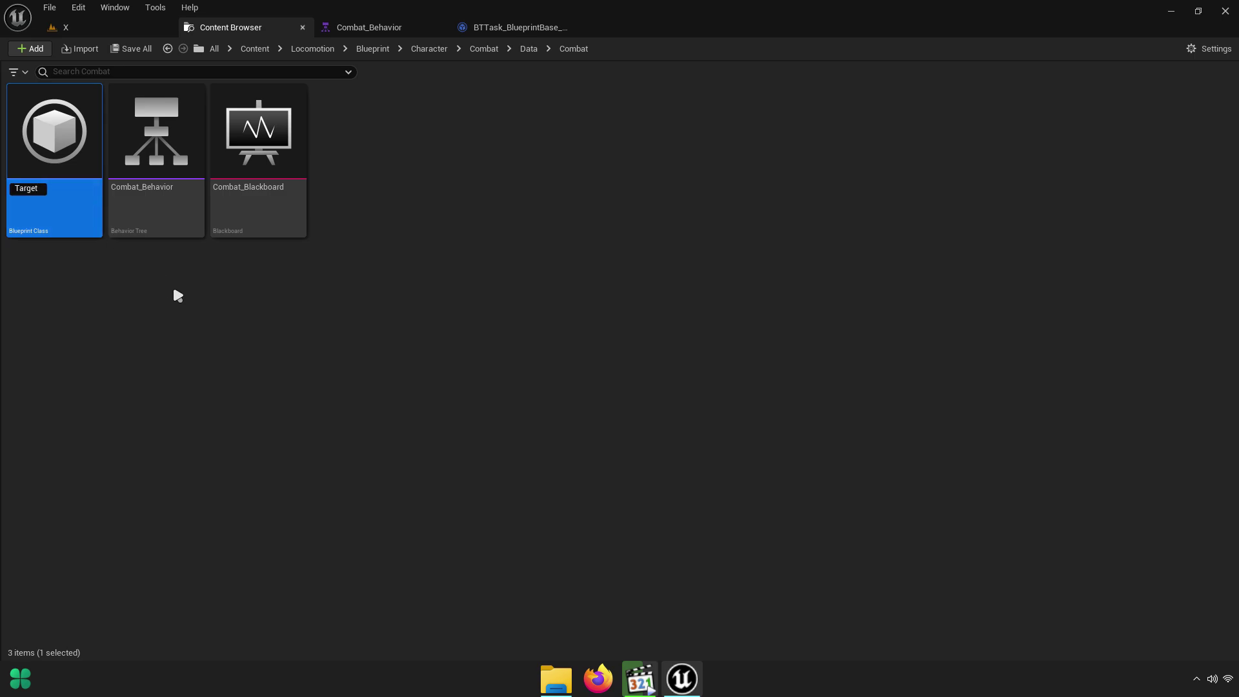
{"action": "type", "text": "Point"}
{"action": "key", "text": "Home"}
{"action": "type", "text": "_"}
{"action": "key", "text": "Home"}
{"action": "type", "text": "Combat"}
{"action": "key", "text": "Return"}
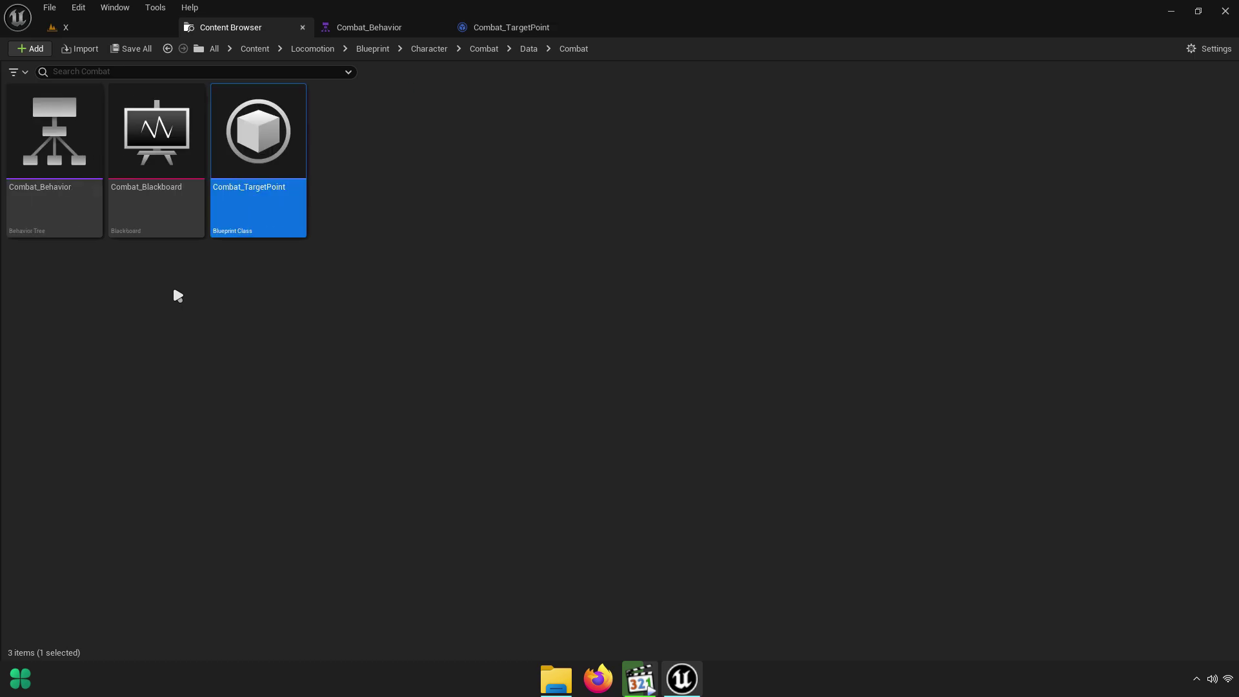
{"action": "left_click", "coordinate": [383, 169]}
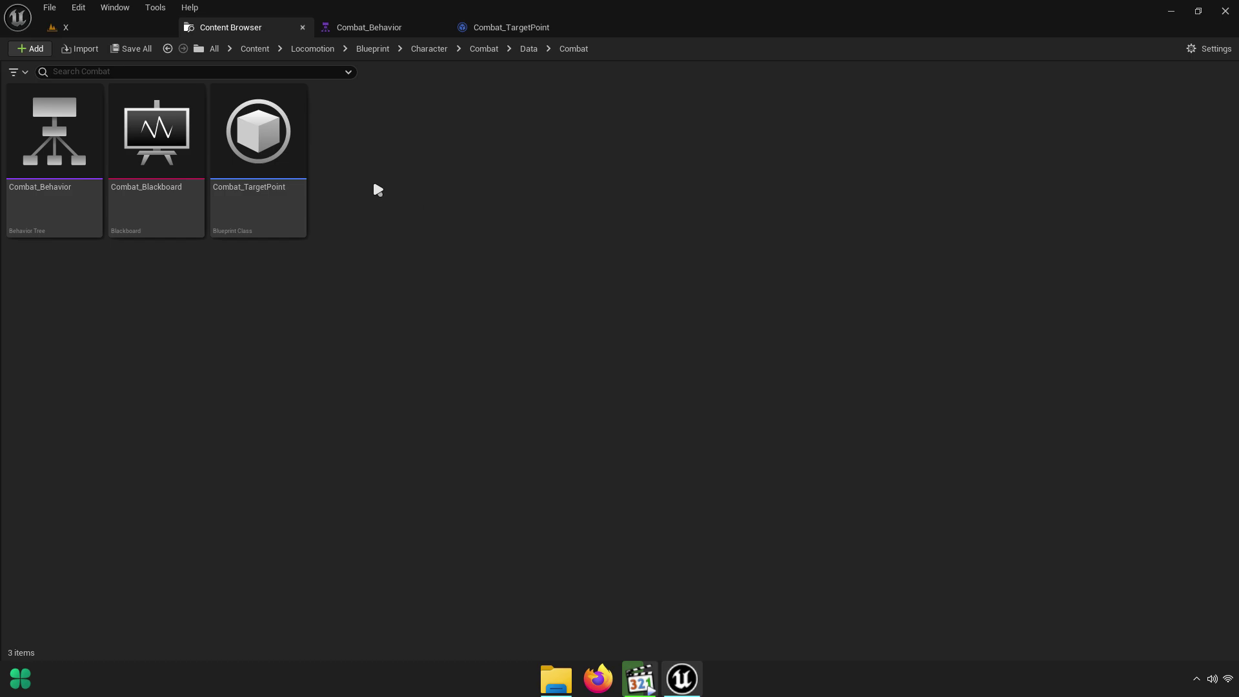
{"action": "double_click", "coordinate": [252, 162]}
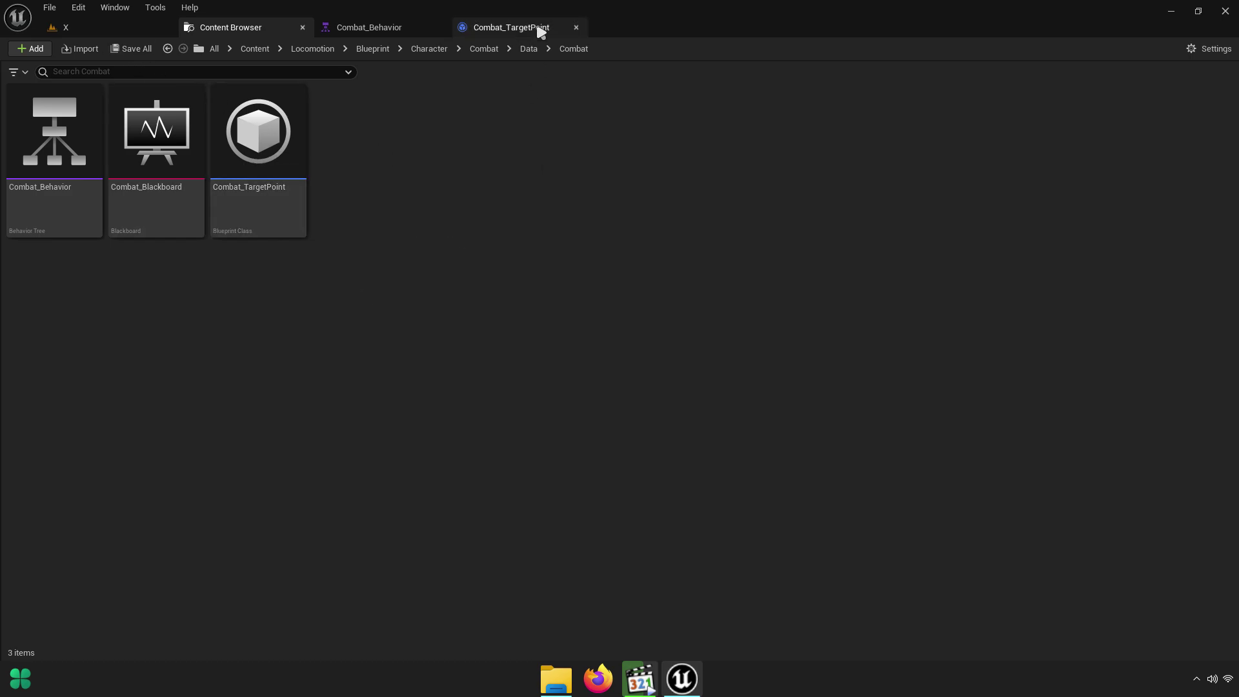
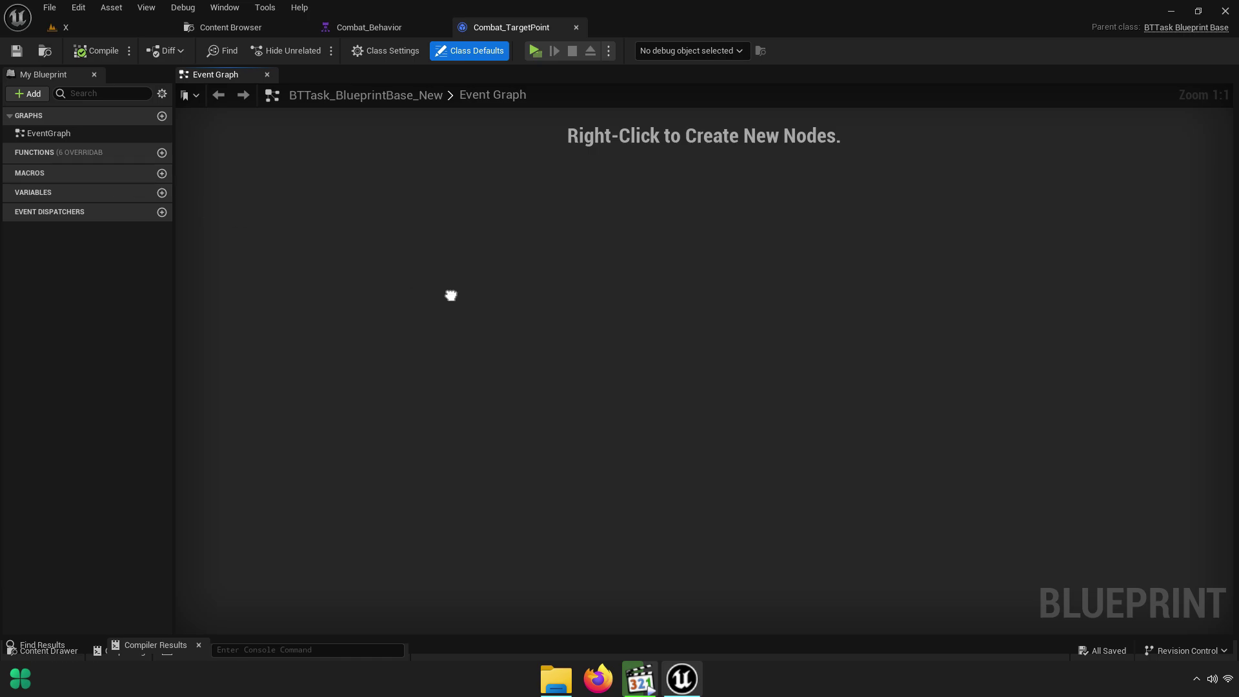
Add the Receive Execute AI event from the overridable task events
{"action": "mouse_move", "coordinate": [457, 287]}
{"action": "right_mouse_down"}
{"action": "mouse_move", "coordinate": [470, 275]}
{"action": "mouse_move", "coordinate": [537, 277]}
{"action": "right_mouse_up"}
{"action": "right_click_drag", "start_coordinate": [440, 257], "coordinate": [440, 258]}
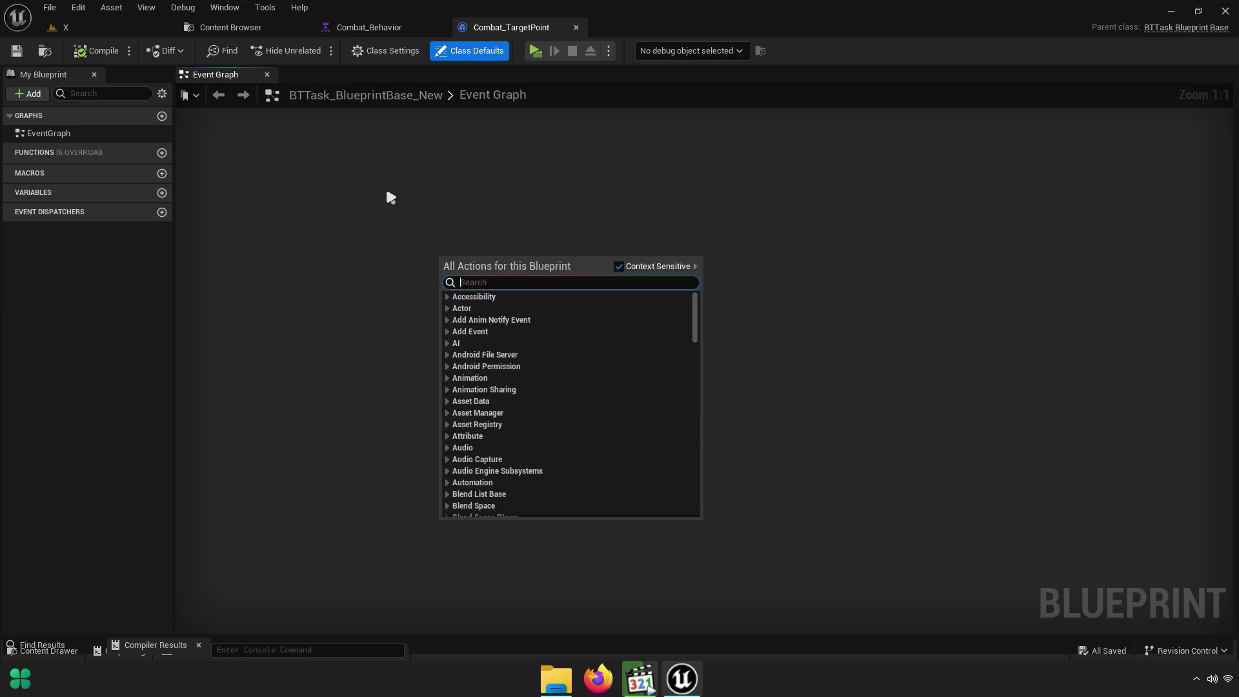
{"action": "left_click", "coordinate": [354, 209]}
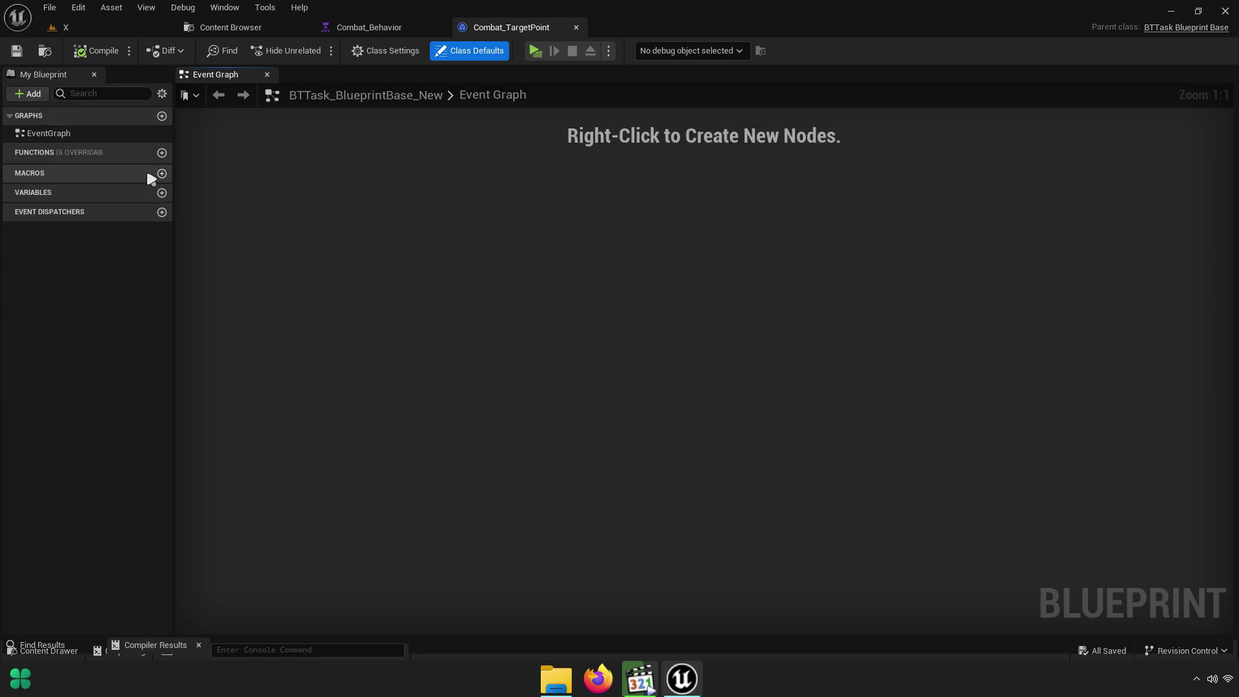
{"action": "left_click", "coordinate": [119, 153]}
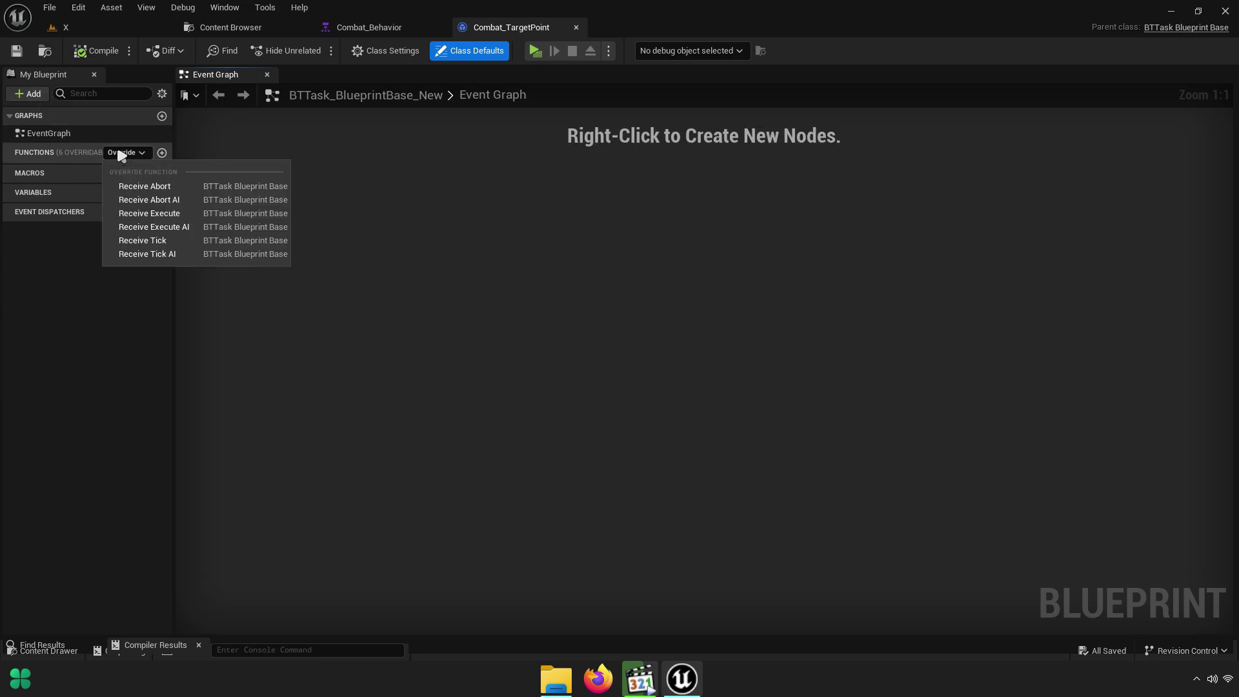
{"action": "left_click", "coordinate": [74, 153]}
{"action": "left_click", "coordinate": [133, 154]}
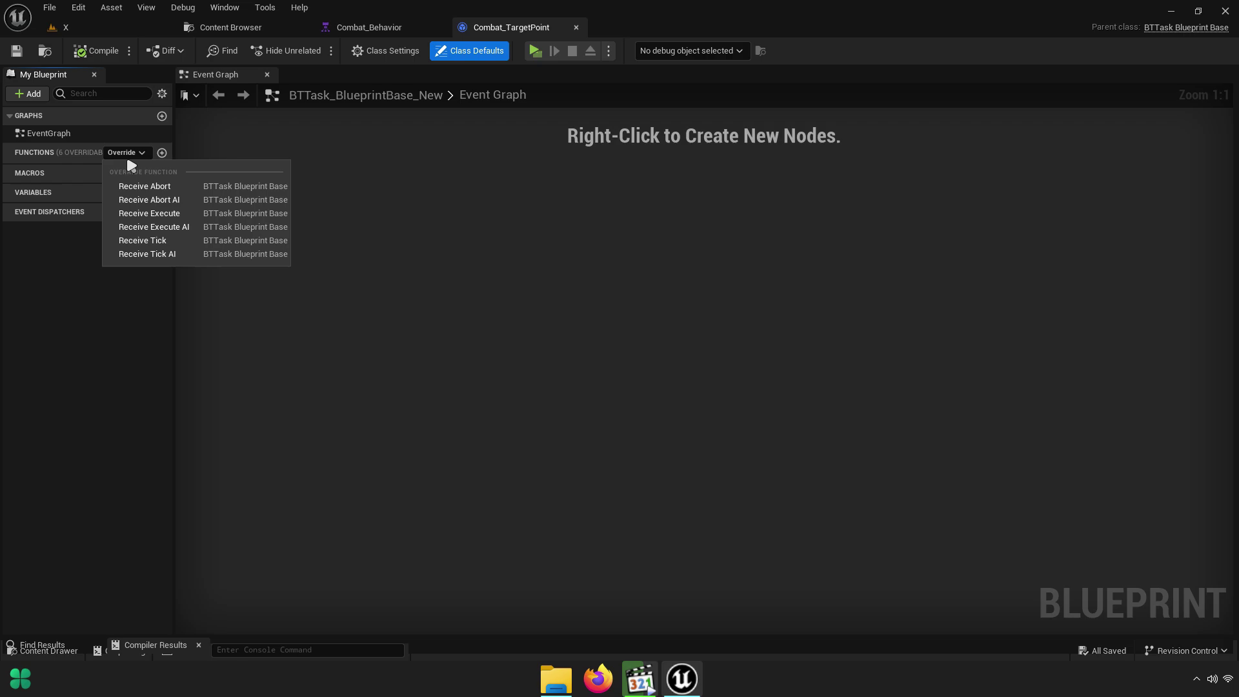
{"action": "left_click", "coordinate": [153, 227]}
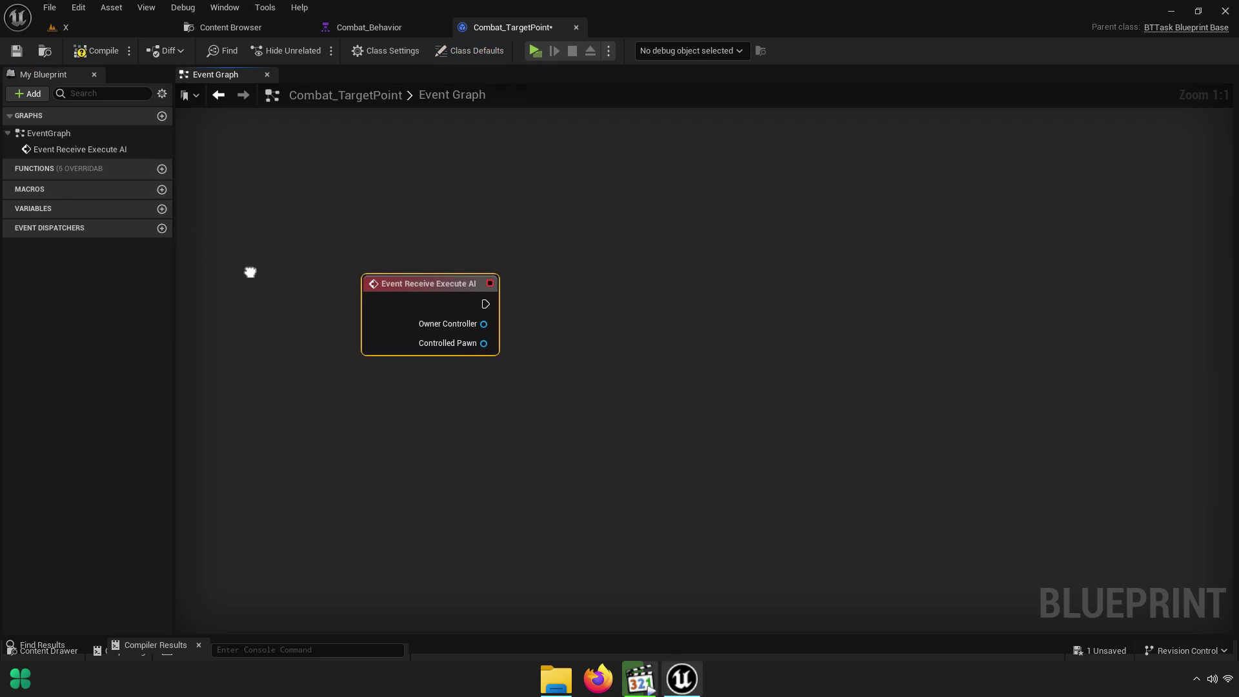
{"action": "right_click_drag", "start_coordinate": [720, 389], "coordinate": [637, 366]}
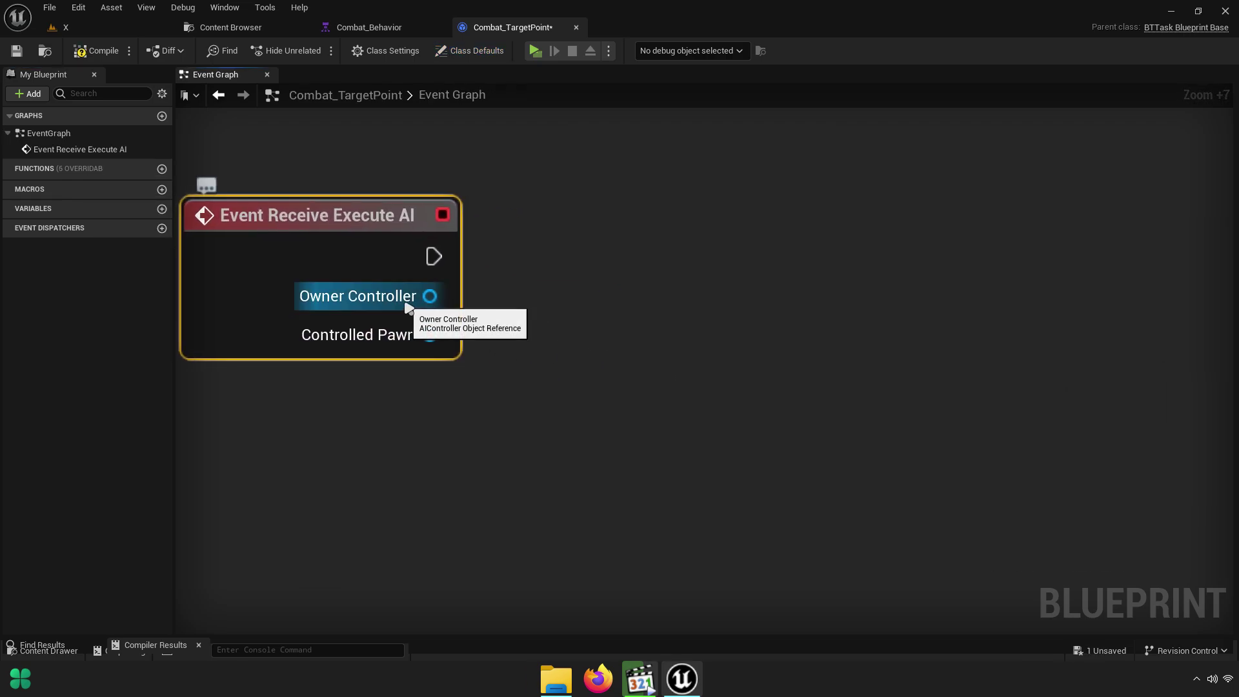
Cast the event's Controlled Pawn to Base with a Cast To Base node
{"action": "left_click_drag", "start_coordinate": [426, 335], "coordinate": [609, 290]}
{"action": "type", "text": "cast"}
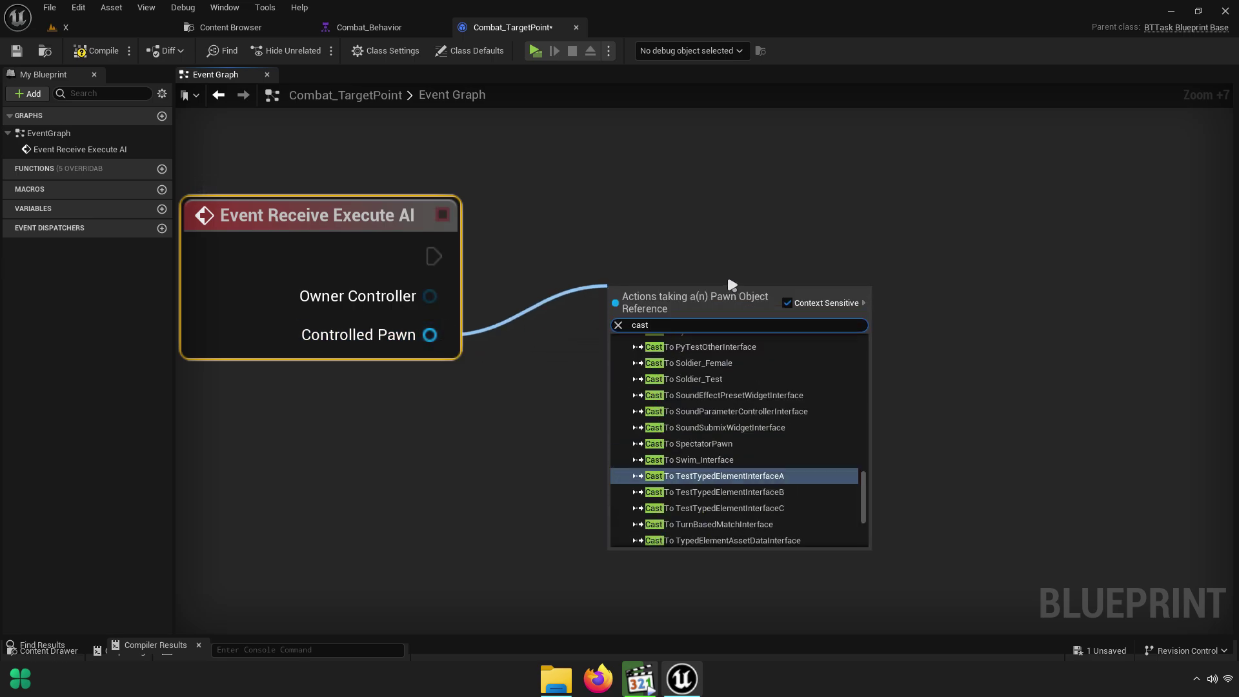
{"action": "type", "text": " to base"}
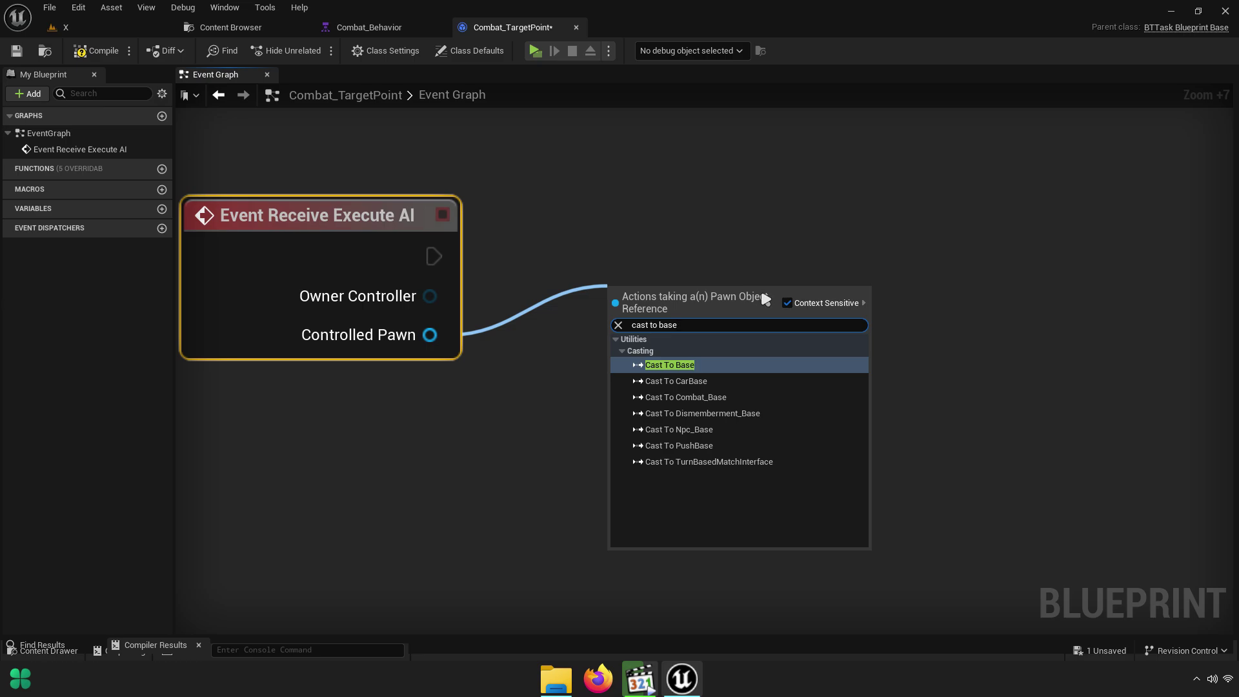
{"action": "left_click", "coordinate": [692, 371]}
{"action": "left_click_drag", "start_coordinate": [678, 279], "coordinate": [659, 234]}
Collapse the Cast To Base node into a new function named Target Point
{"action": "right_click", "coordinate": [658, 244]}
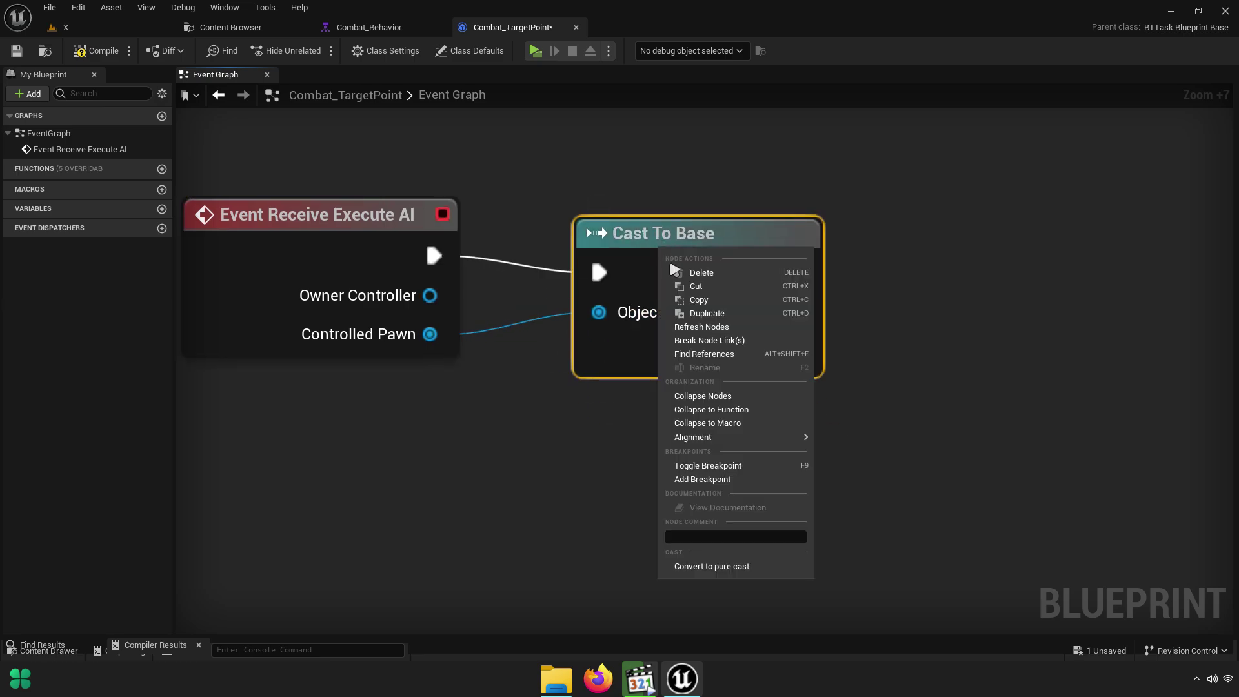
{"action": "left_click", "coordinate": [701, 411]}
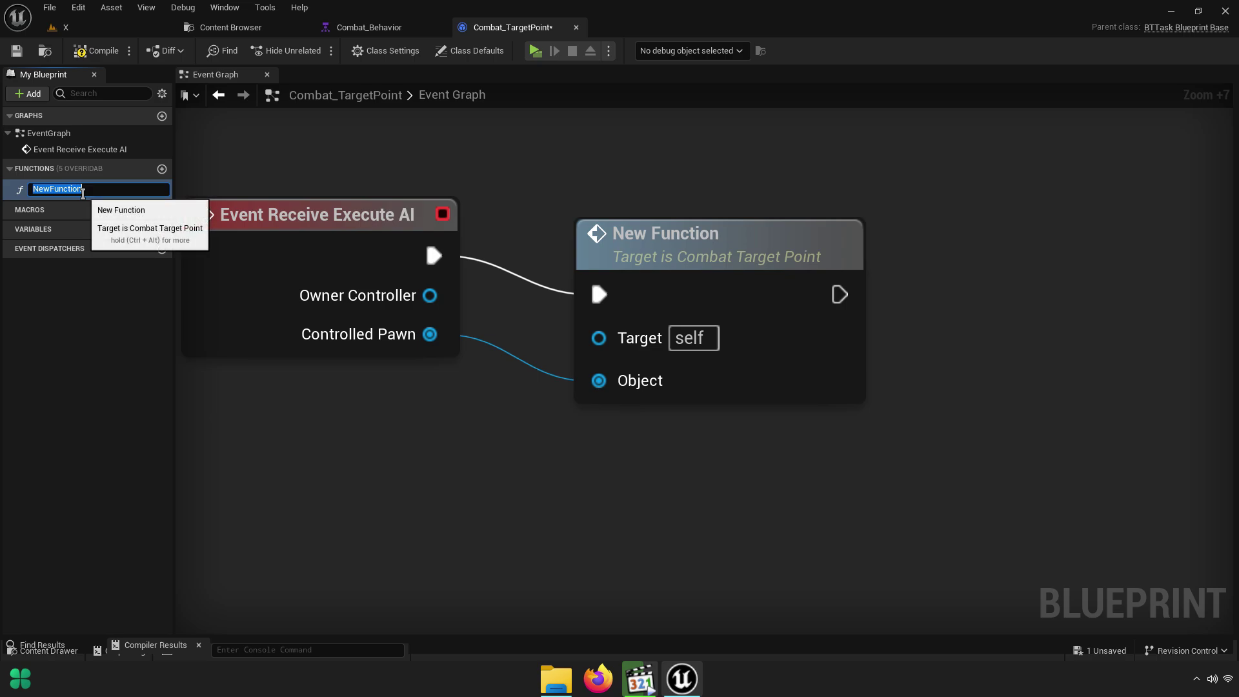
{"action": "type", "text": "Target P"}
{"action": "type", "text": "oint"}
{"action": "key", "text": "Return"}
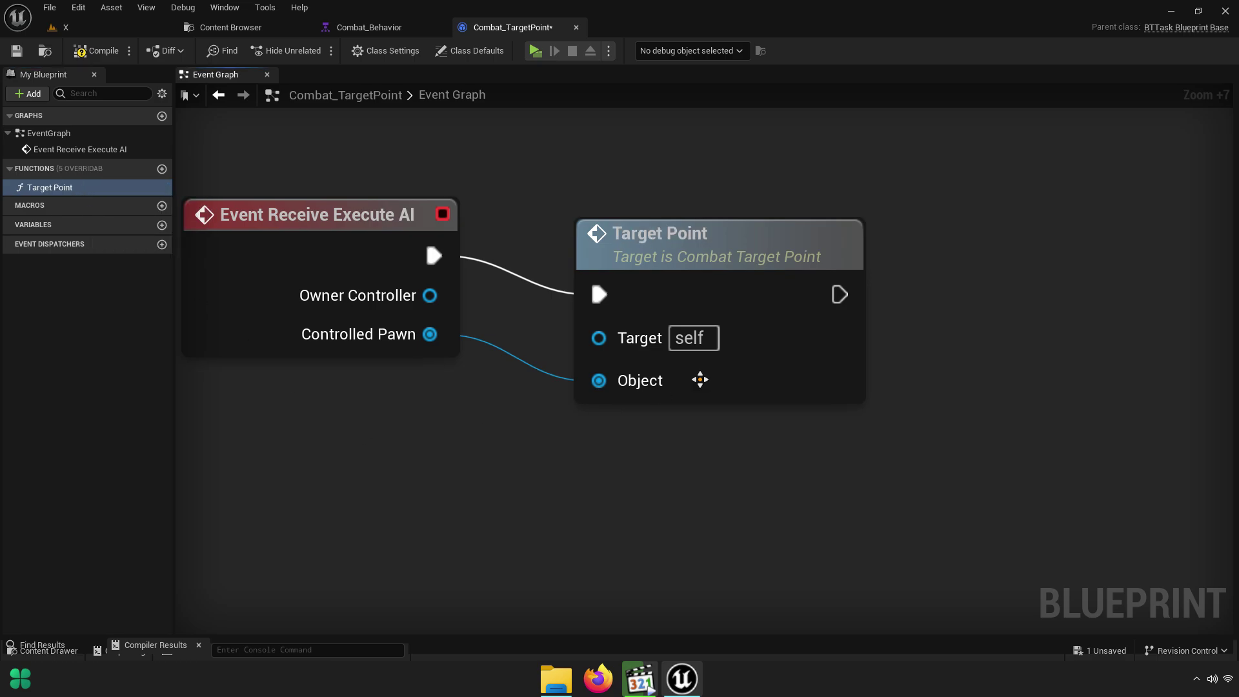
{"action": "left_click_drag", "start_coordinate": [700, 379], "coordinate": [635, 338]}
Inside Target Point, get the cast pawn's Patrol Point from As Base
{"action": "double_click", "coordinate": [631, 257]}
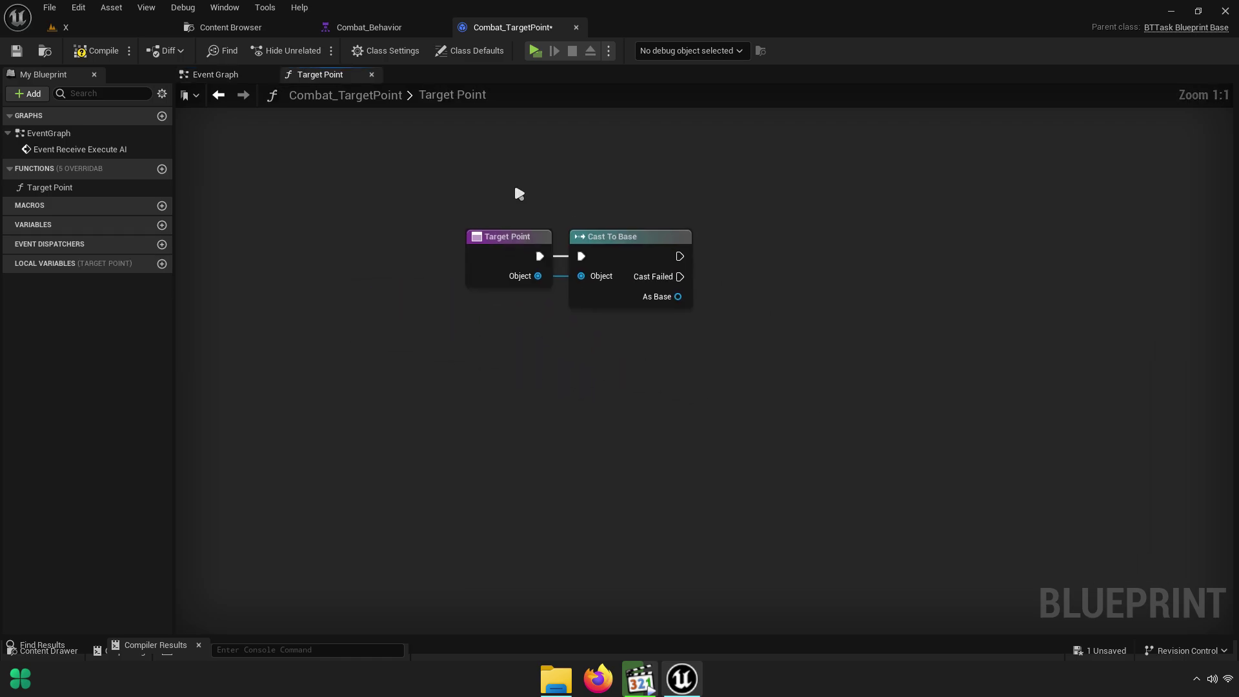
{"action": "right_click_drag", "start_coordinate": [739, 307], "coordinate": [747, 315]}
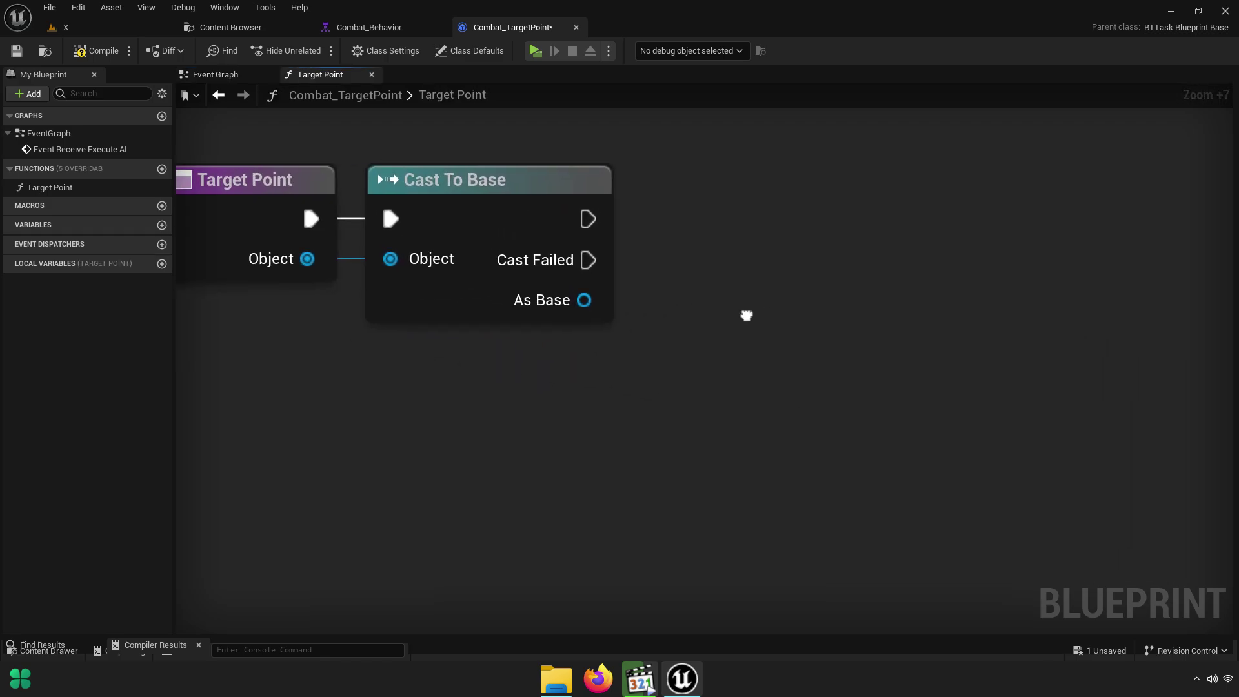
{"action": "left_click_drag", "start_coordinate": [584, 300], "coordinate": [747, 294]}
{"action": "type", "text": "get"}
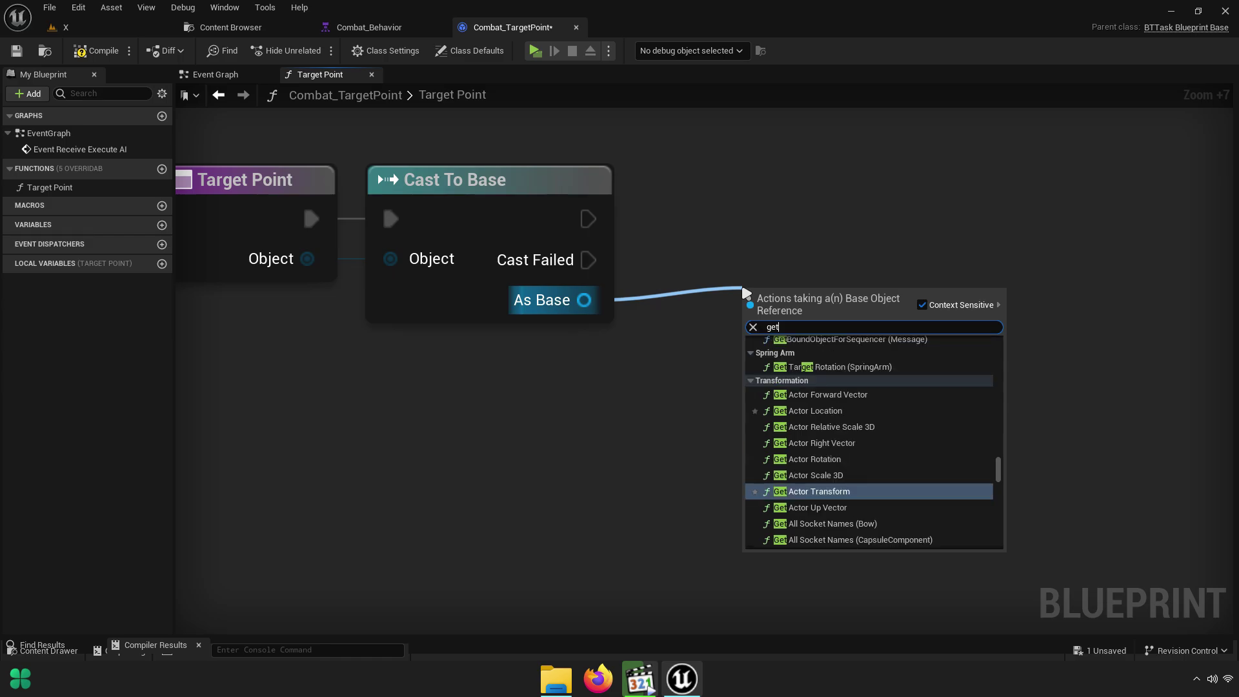
{"action": "type", "text": "patrol point"}
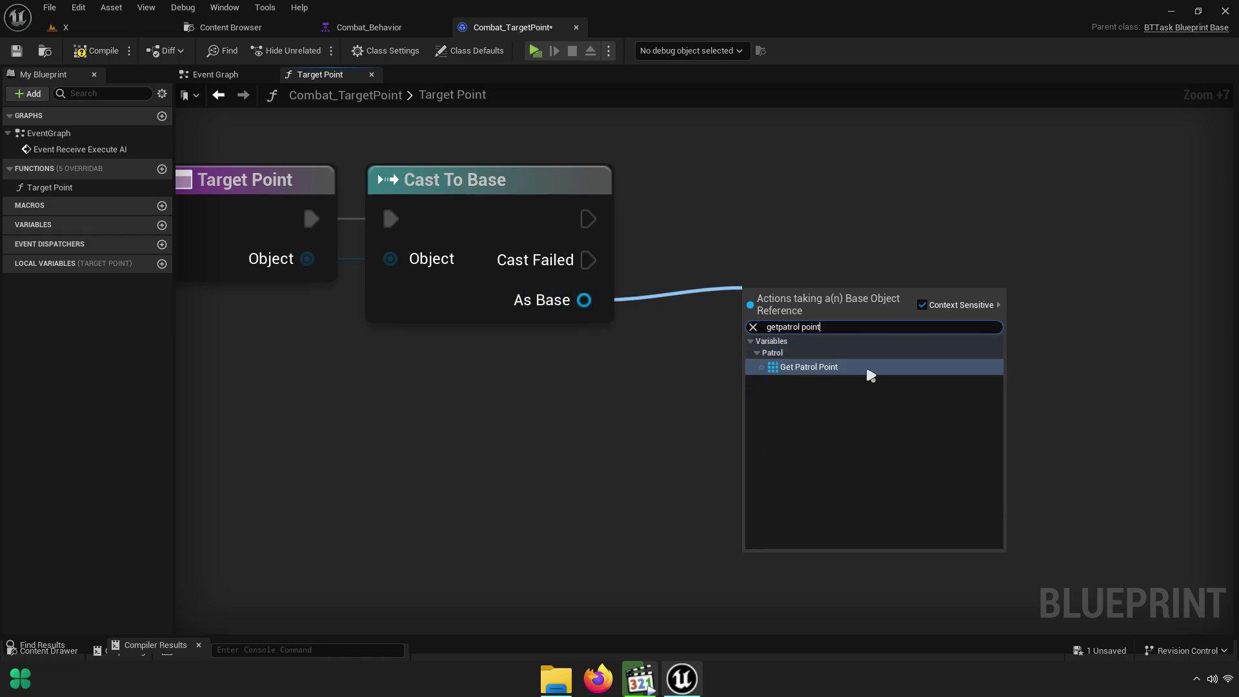
{"action": "left_click", "coordinate": [866, 370]}
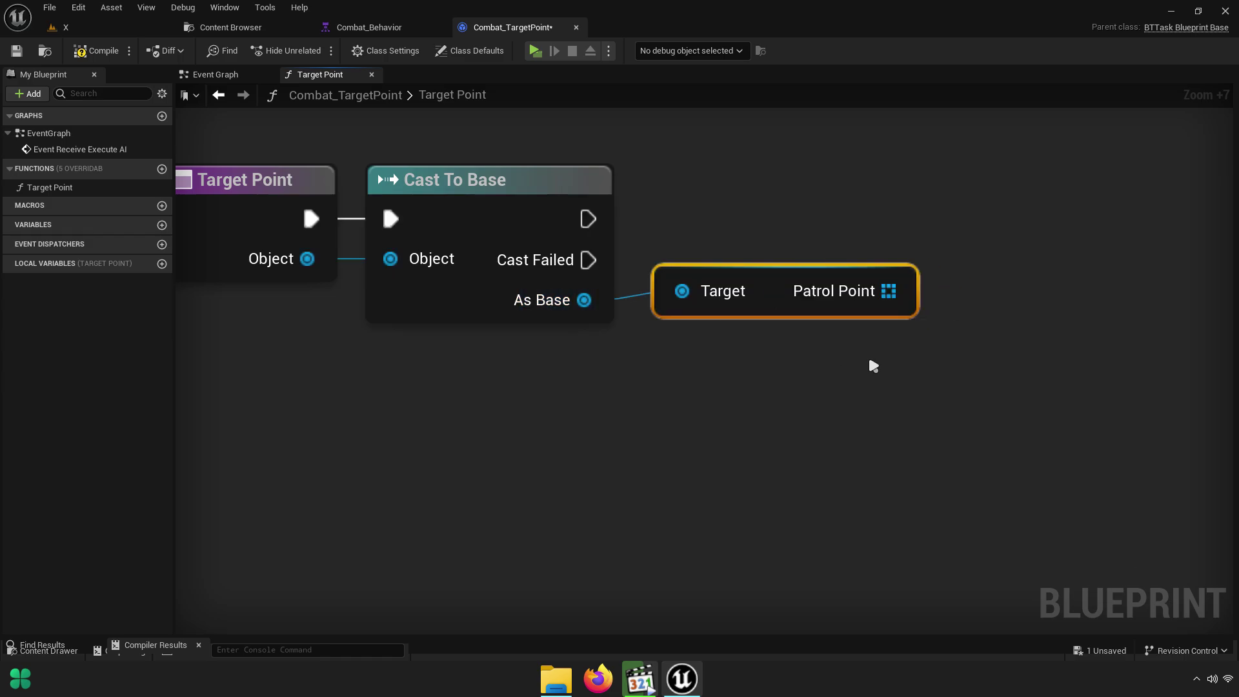
Promote Patrol Point to a new variable and wire its SET after the cast
{"action": "right_click_drag", "start_coordinate": [869, 354], "coordinate": [652, 346]}
{"action": "right_click", "coordinate": [672, 284]}
{"action": "left_click", "coordinate": [720, 308]}
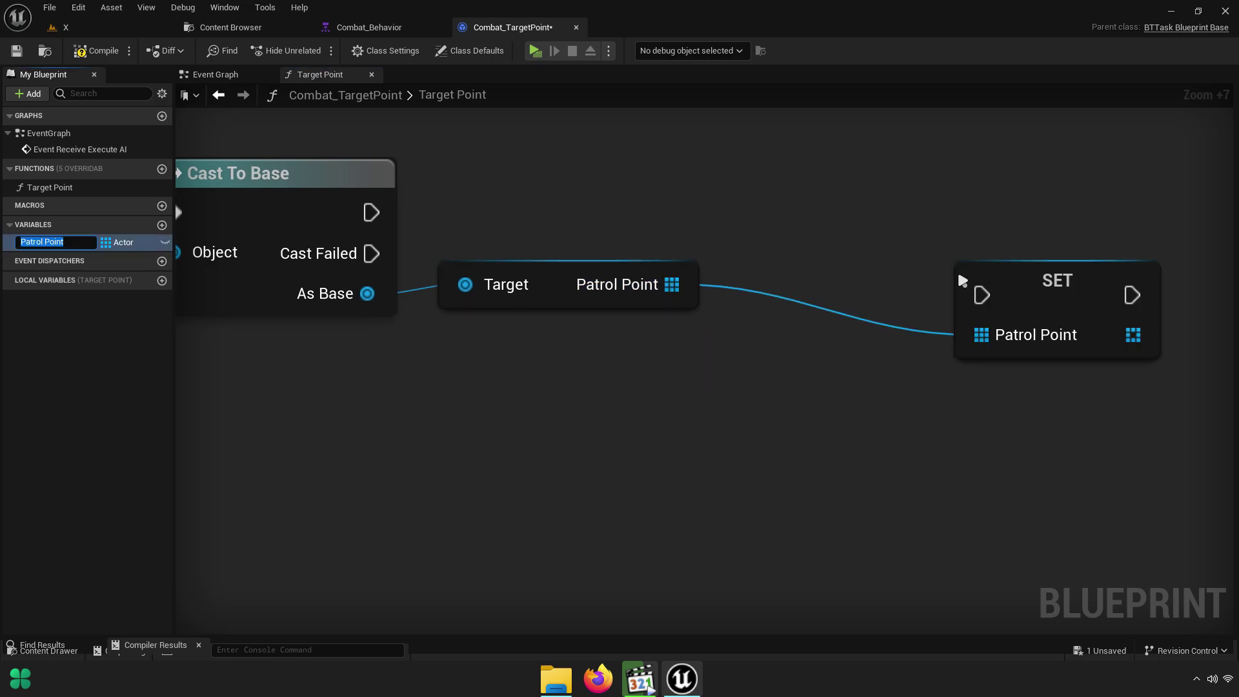
{"action": "left_click_drag", "start_coordinate": [755, 233], "coordinate": [371, 212]}
{"action": "left_click_drag", "start_coordinate": [809, 236], "coordinate": [809, 215]}
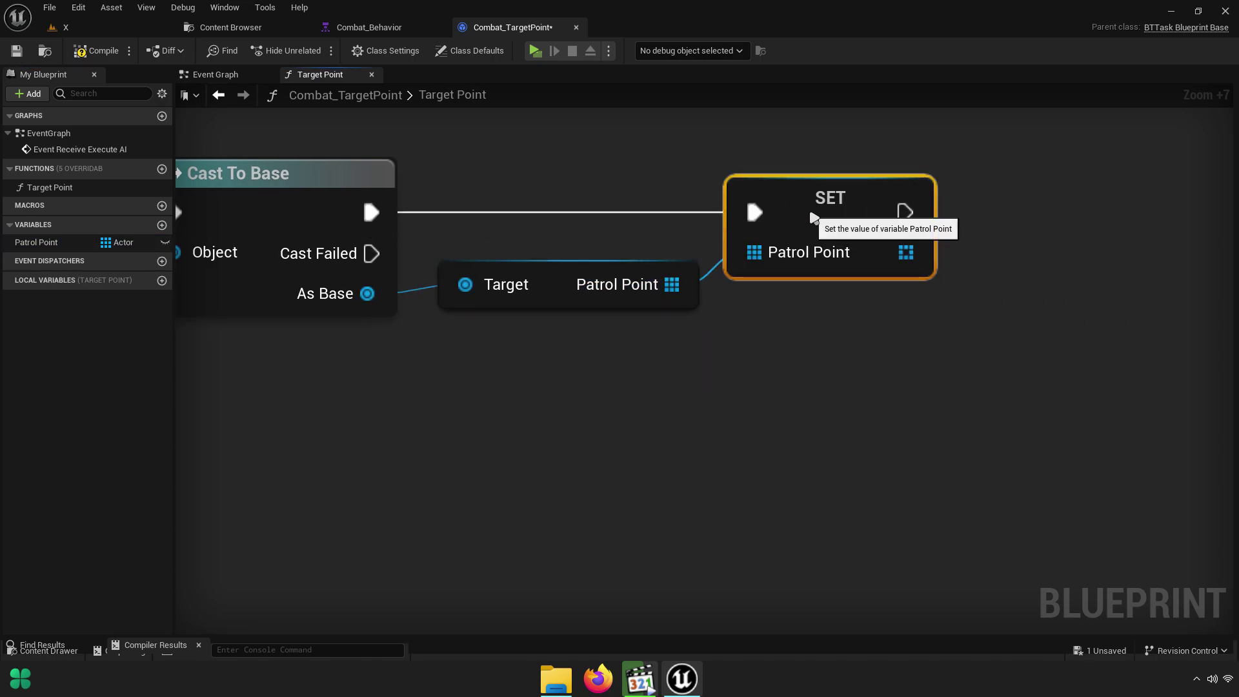
Arrange the function's nodes and close the Target Point graph
{"action": "right_click_drag", "start_coordinate": [570, 338], "coordinate": [739, 308]}
{"action": "left_click_drag", "start_coordinate": [742, 277], "coordinate": [917, 193]}
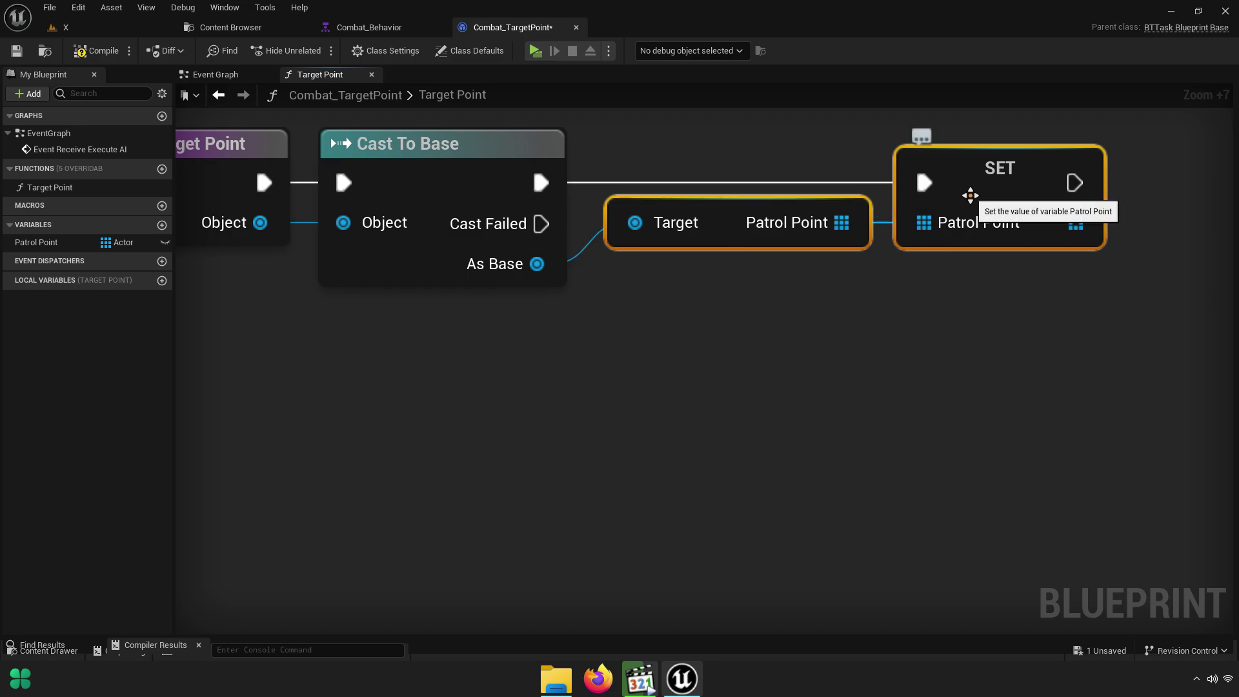
{"action": "right_click_drag", "start_coordinate": [899, 319], "coordinate": [1040, 324]}
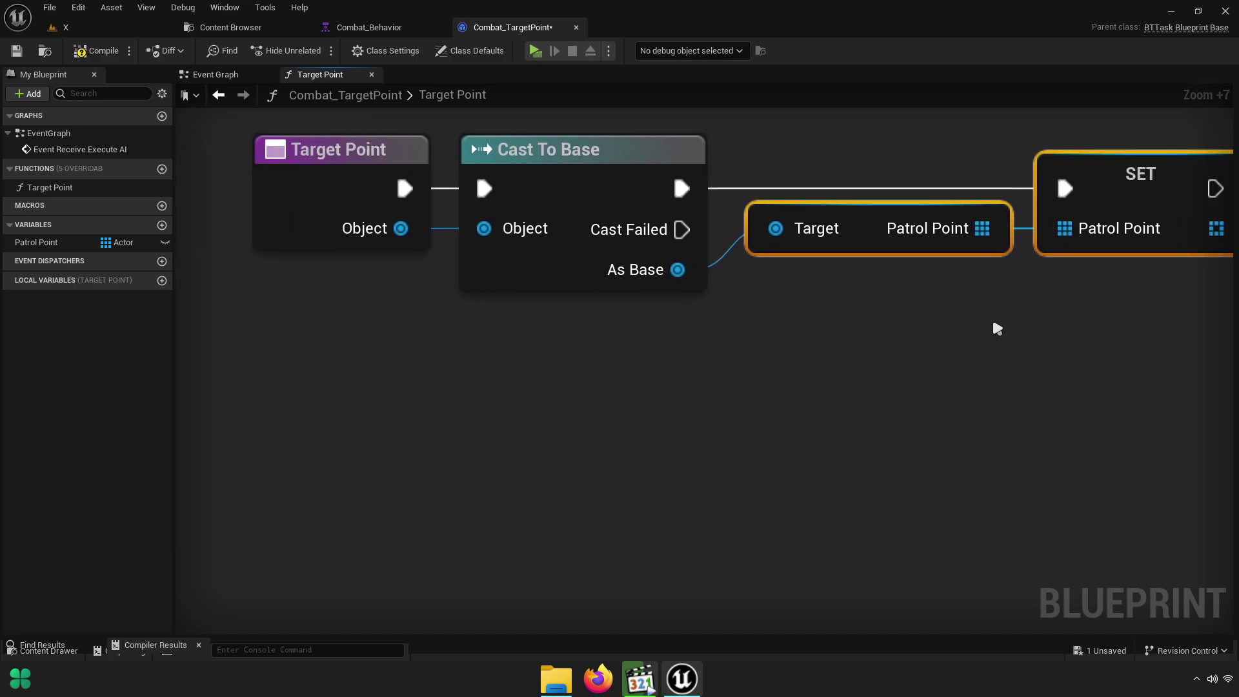
{"action": "left_click", "coordinate": [371, 74]}
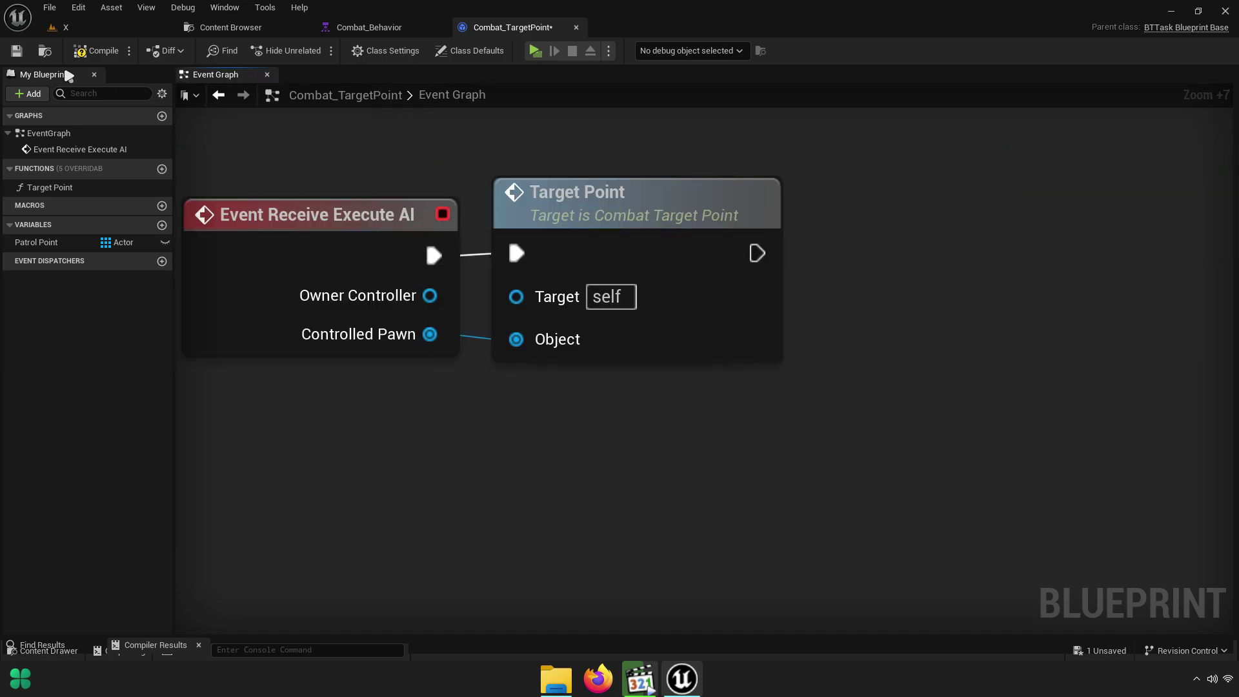
{"action": "right_click_drag", "start_coordinate": [903, 423], "coordinate": [845, 400]}
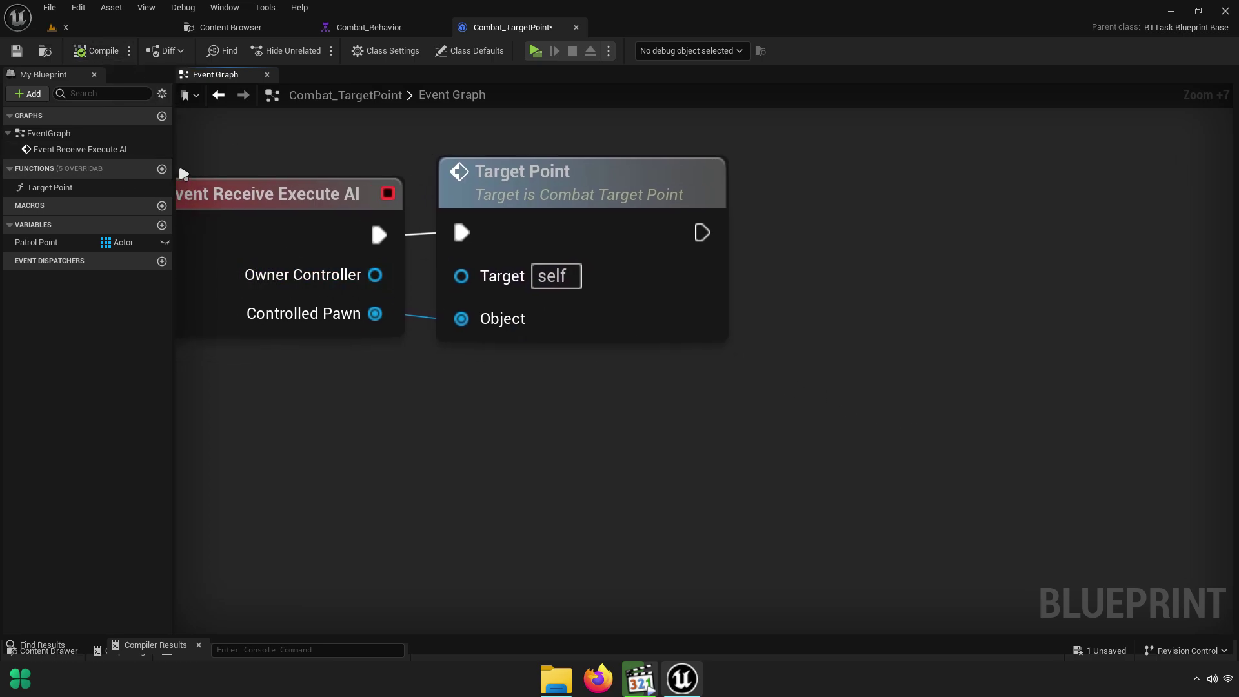
Create a new function named Target Start
{"action": "left_click", "coordinate": [162, 169]}
{"action": "type", "text": "Tar"}
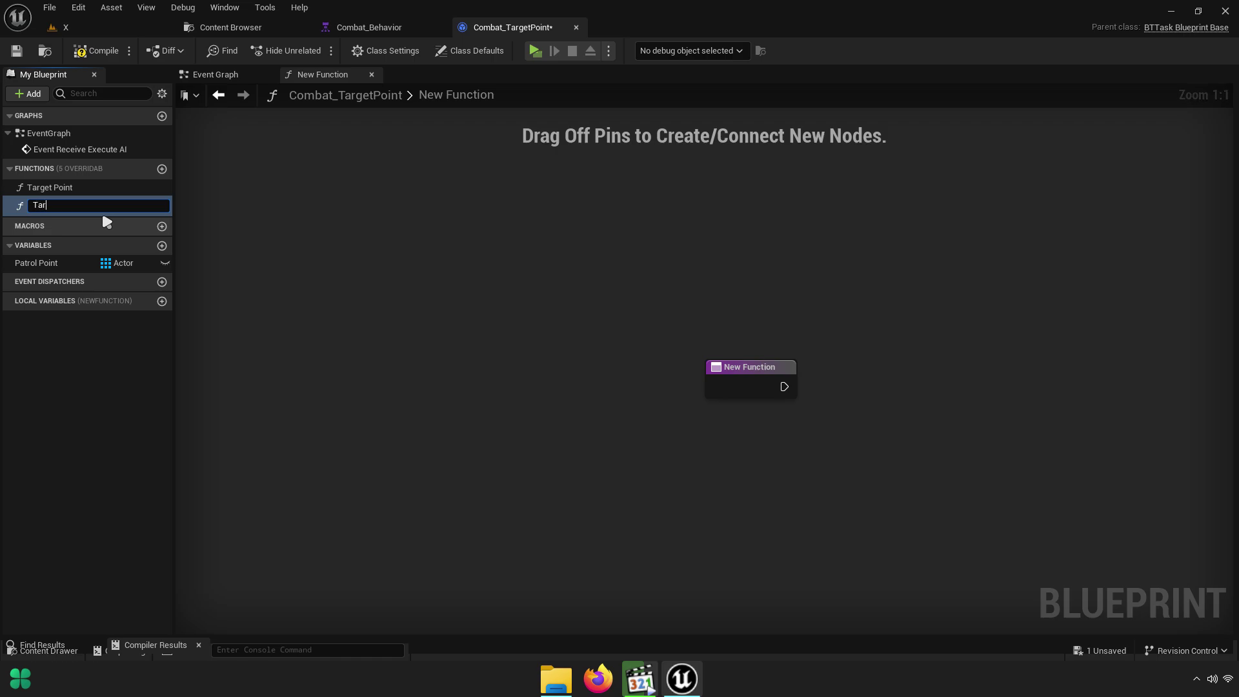
{"action": "type", "text": "get S"}
{"action": "type", "text": "tart"}
{"action": "key", "text": "Return"}
{"action": "scroll", "coordinate": [435, 245], "scroll_direction": "up", "scroll_amount": 5}
{"action": "scroll", "coordinate": [522, 297], "scroll_direction": "up", "scroll_amount": 2}
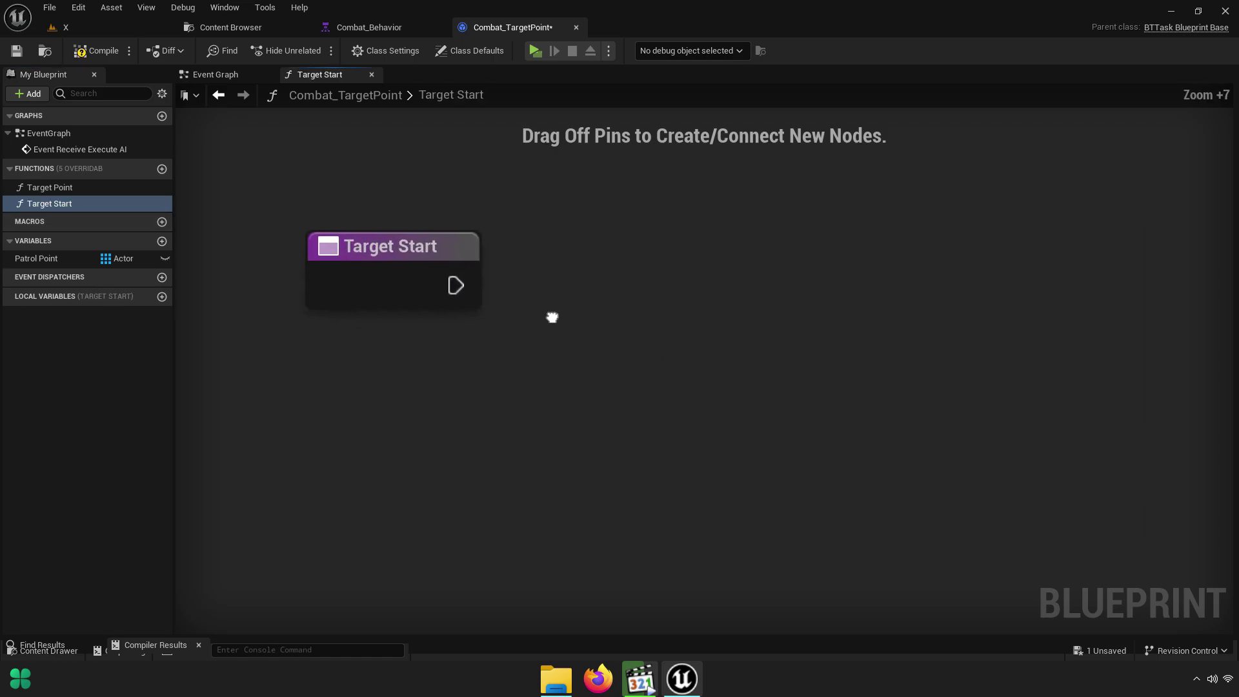
Add Get Blackboard Value as Int and promote its Key to a Target Index variable
{"action": "right_click", "coordinate": [600, 275]}
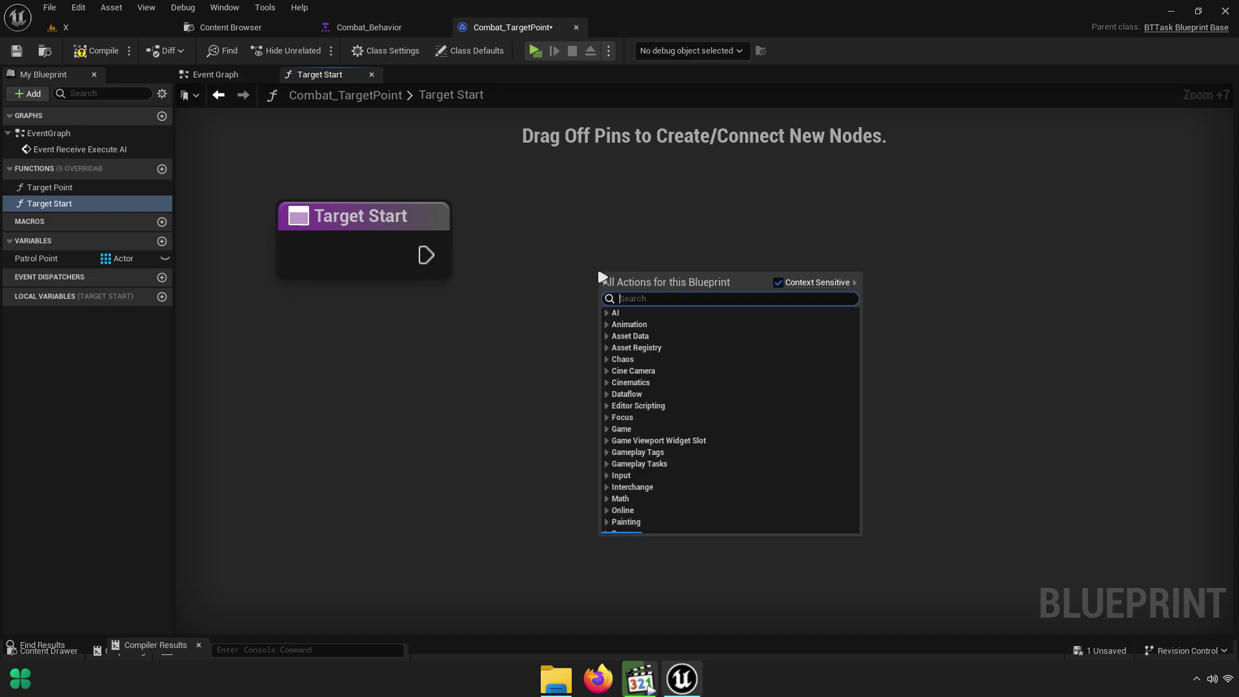
{"action": "type", "text": "get bl"}
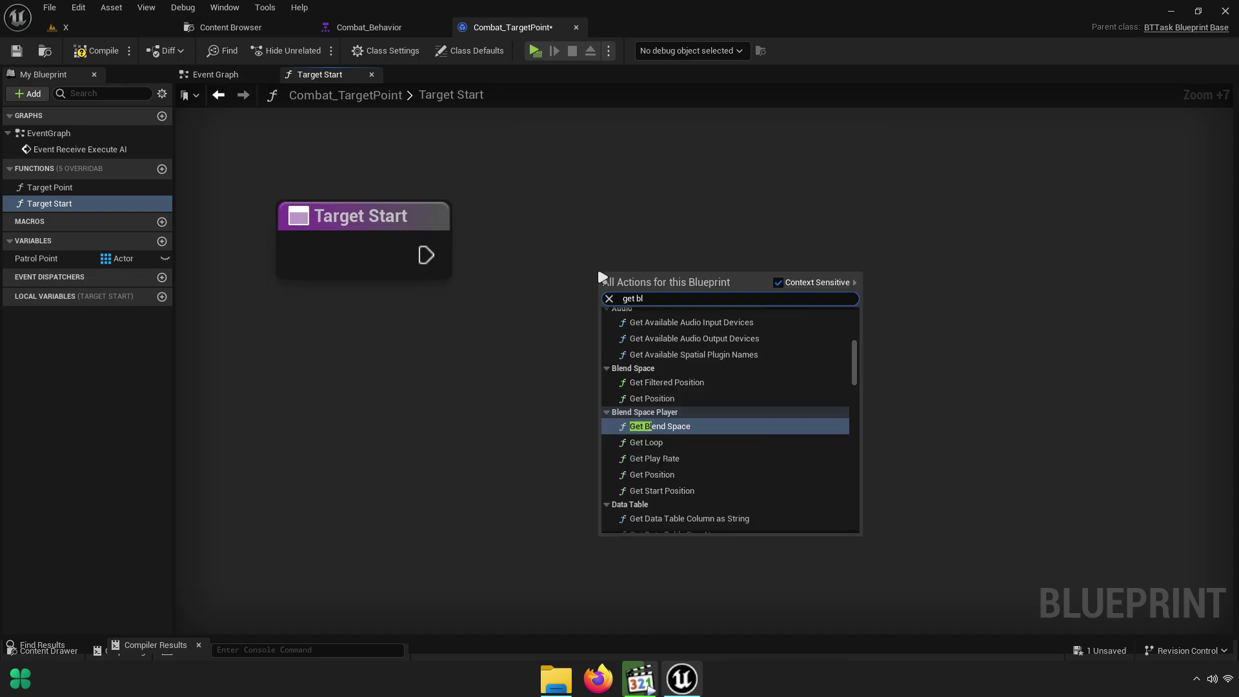
{"action": "type", "text": "ackb"}
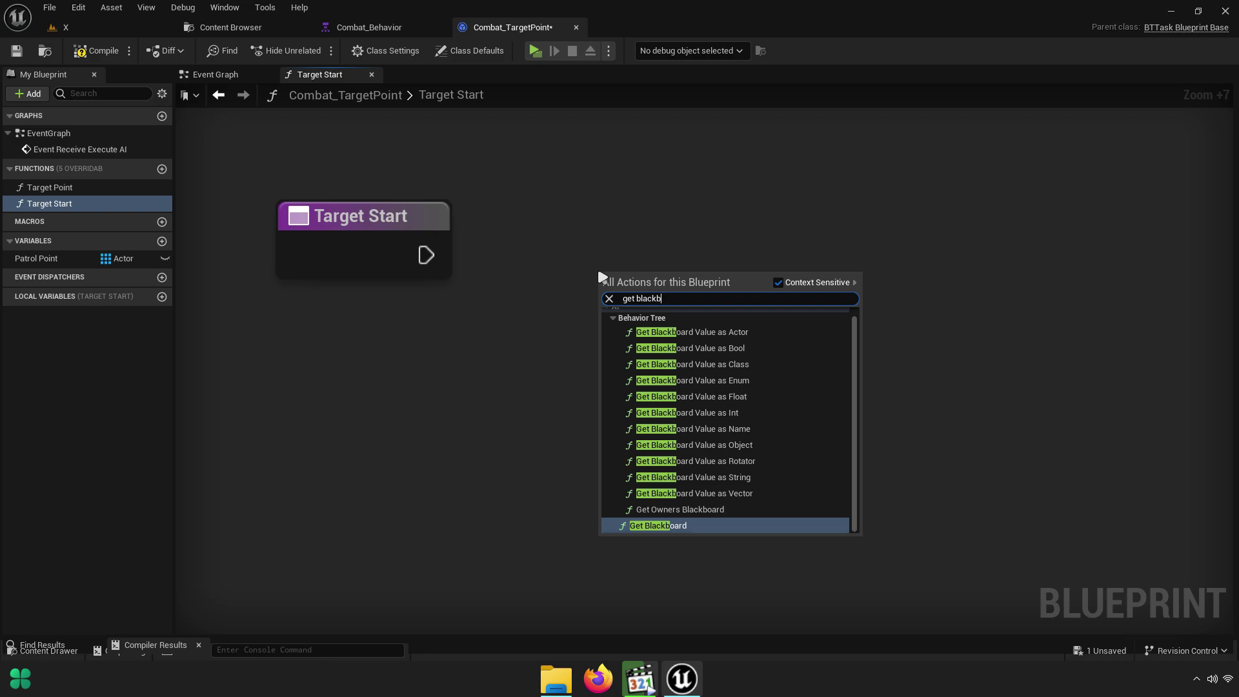
{"action": "type", "text": "oard v"}
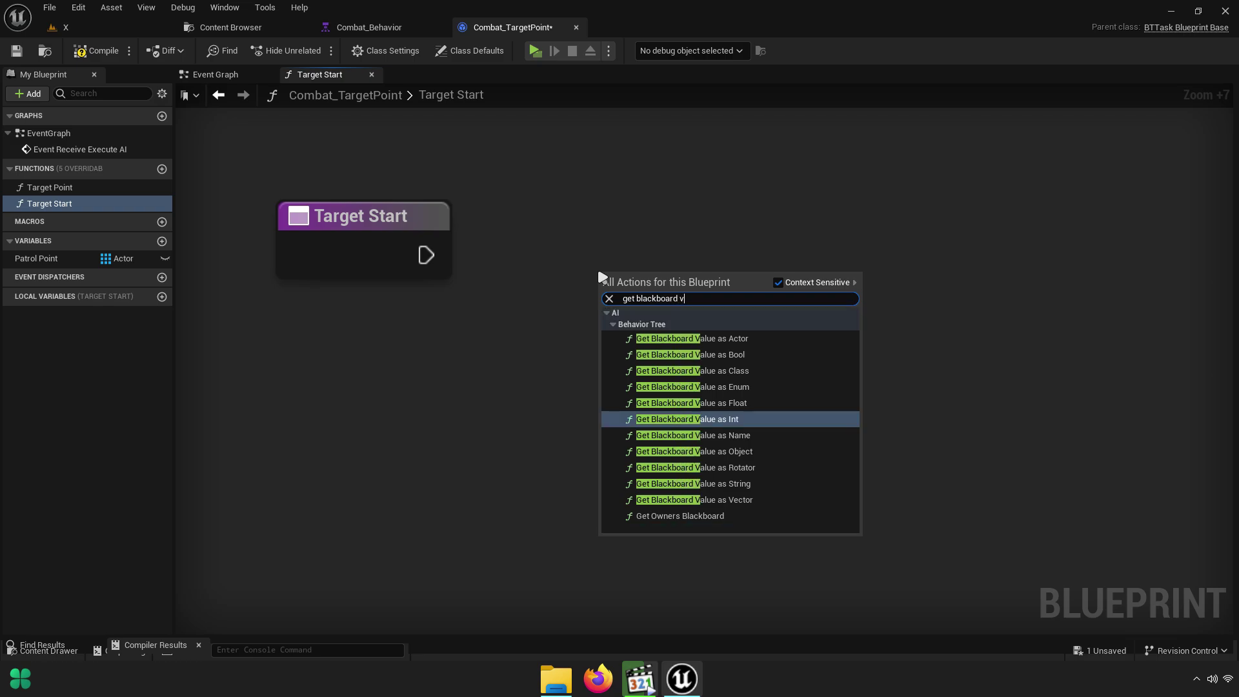
{"action": "type", "text": "alue as "}
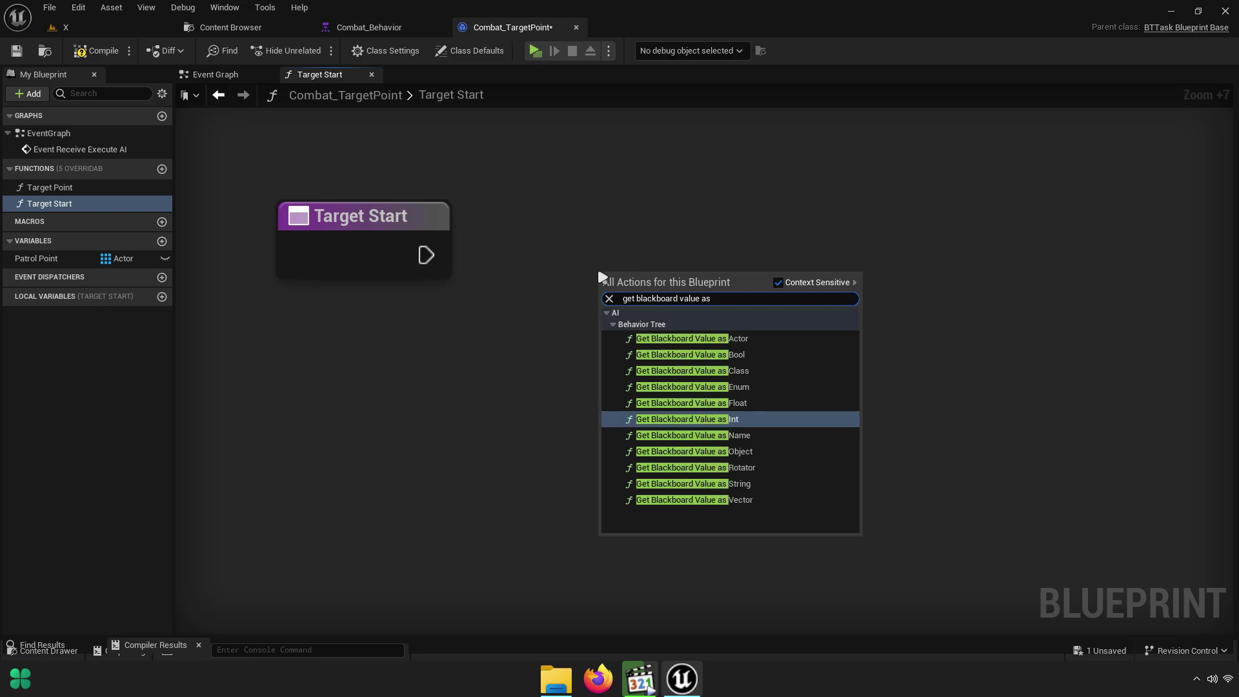
{"action": "type", "text": "int"}
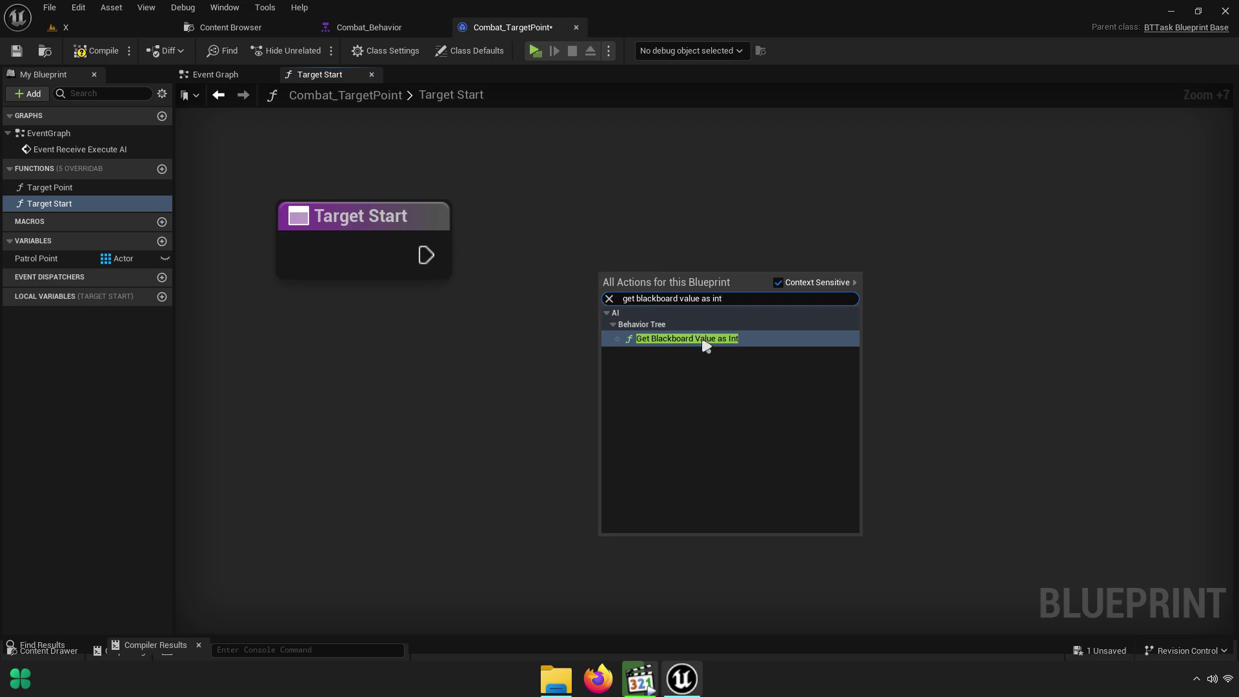
{"action": "left_click", "coordinate": [704, 340]}
{"action": "right_click", "coordinate": [617, 317]}
{"action": "left_click", "coordinate": [639, 344]}
{"action": "type", "text": "Target Index"}
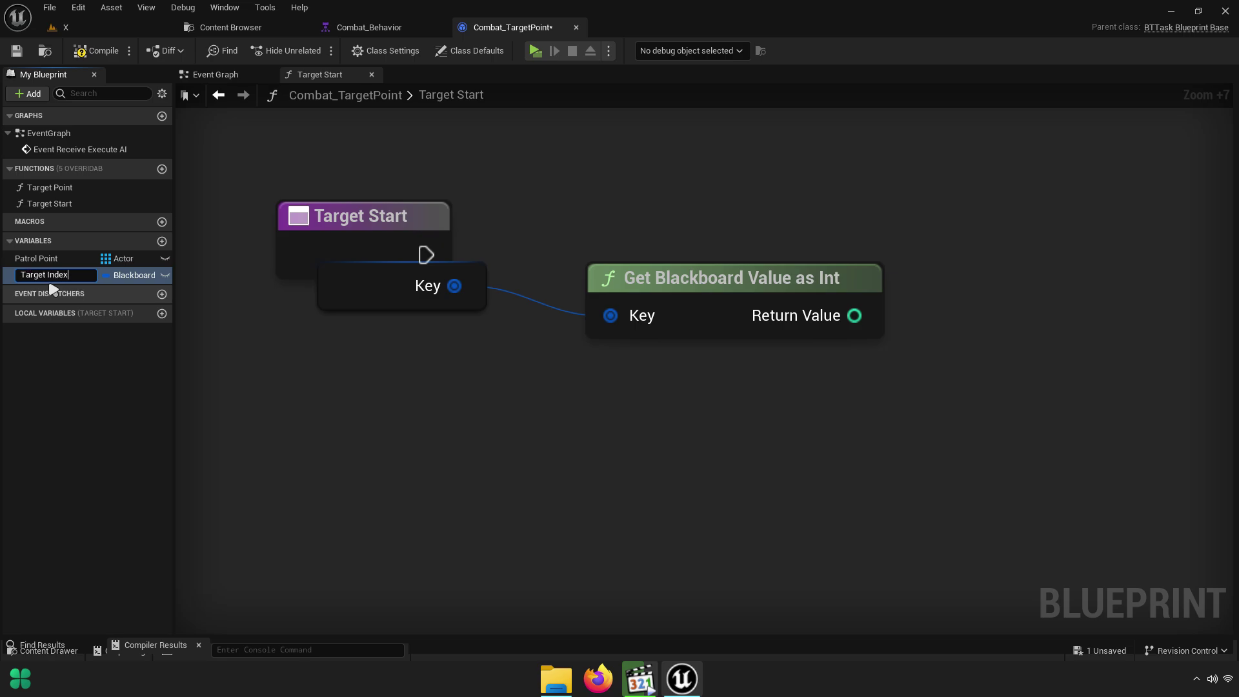
{"action": "key", "text": "Return"}
{"action": "left_click_drag", "start_coordinate": [369, 301], "coordinate": [459, 340]}
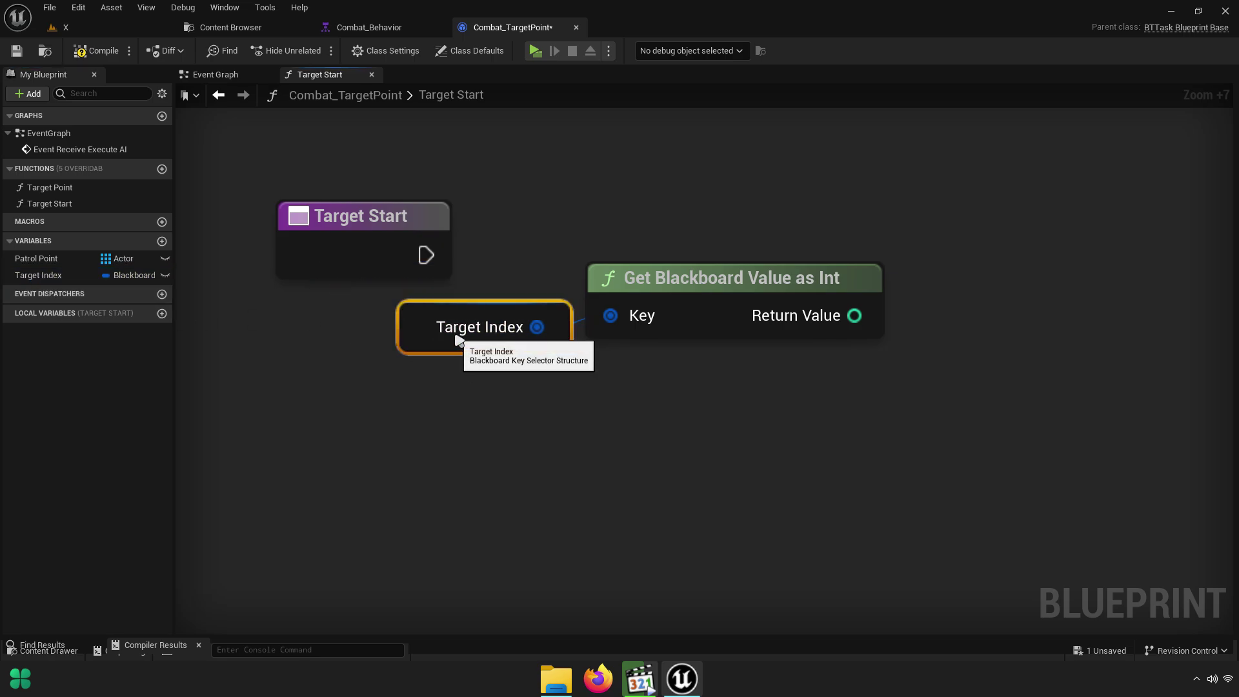
{"action": "left_click", "coordinate": [703, 321], "text": "ctrl"}
{"action": "left_click_drag", "start_coordinate": [703, 321], "coordinate": [796, 323]}
{"action": "left_click", "coordinate": [885, 392]}
{"action": "right_click_drag", "start_coordinate": [885, 393], "coordinate": [727, 318]}
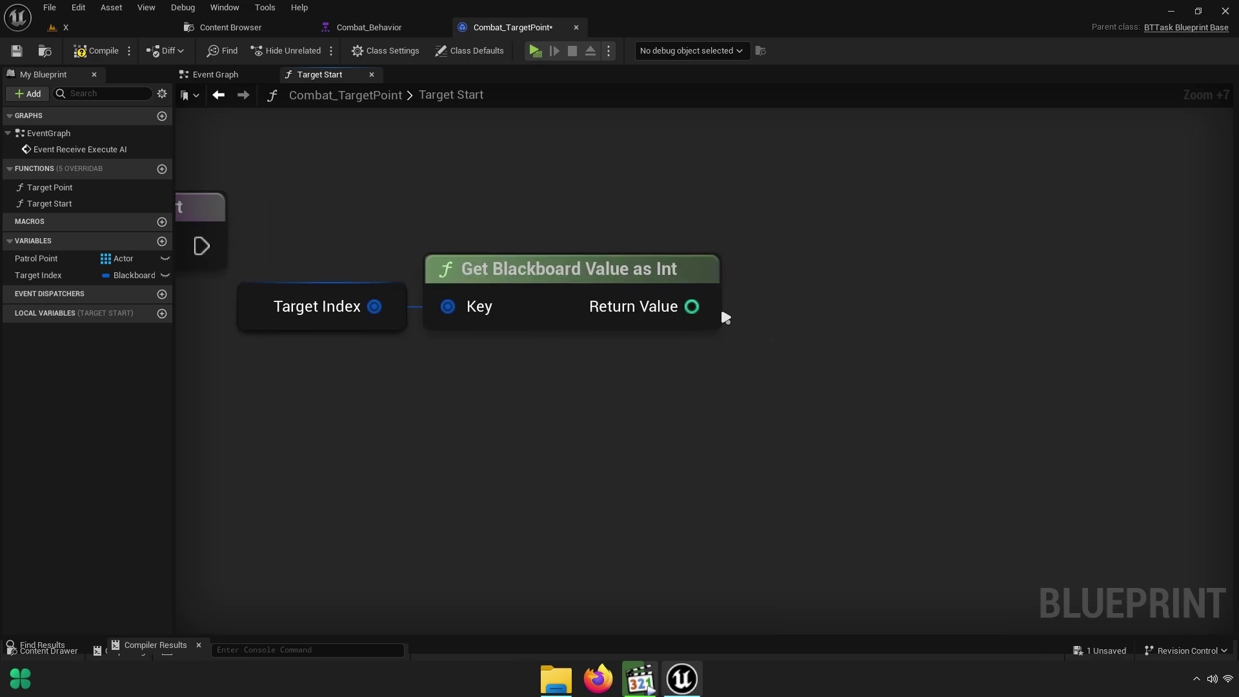
Index the Patrol Point array with a Get (a copy) node using the returned int
{"action": "left_click_drag", "start_coordinate": [691, 307], "coordinate": [794, 240]}
{"action": "type", "text": "g"}
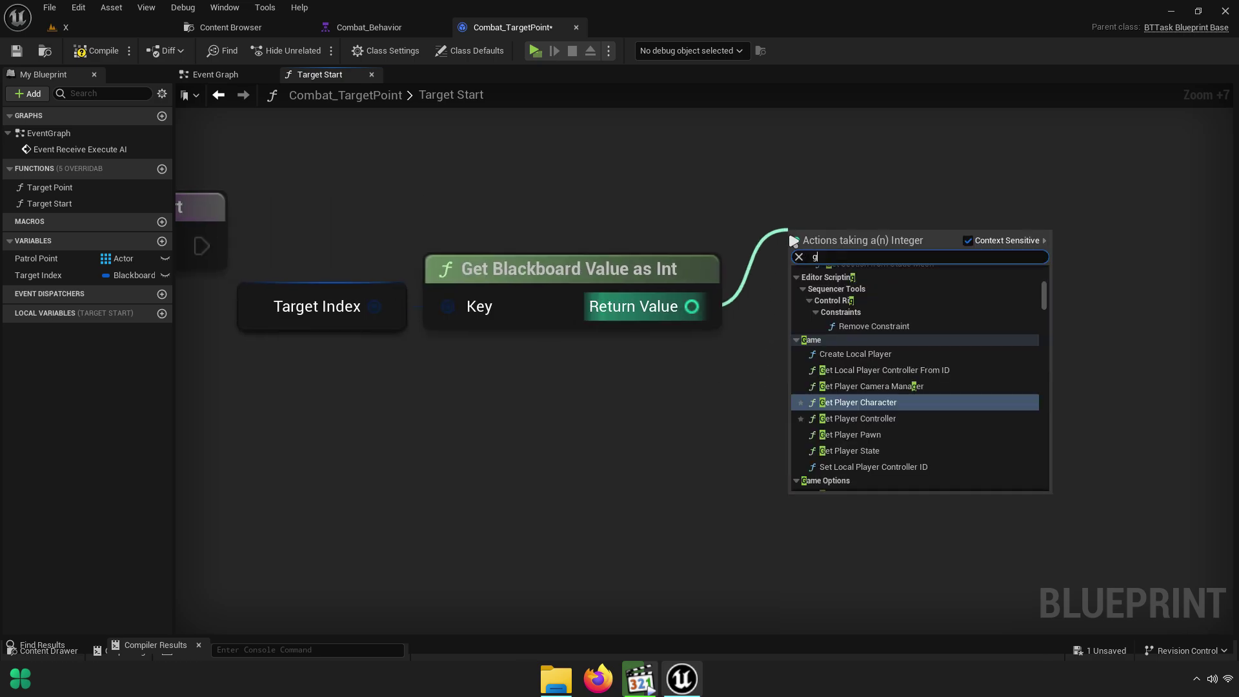
{"action": "type", "text": "et a cop"}
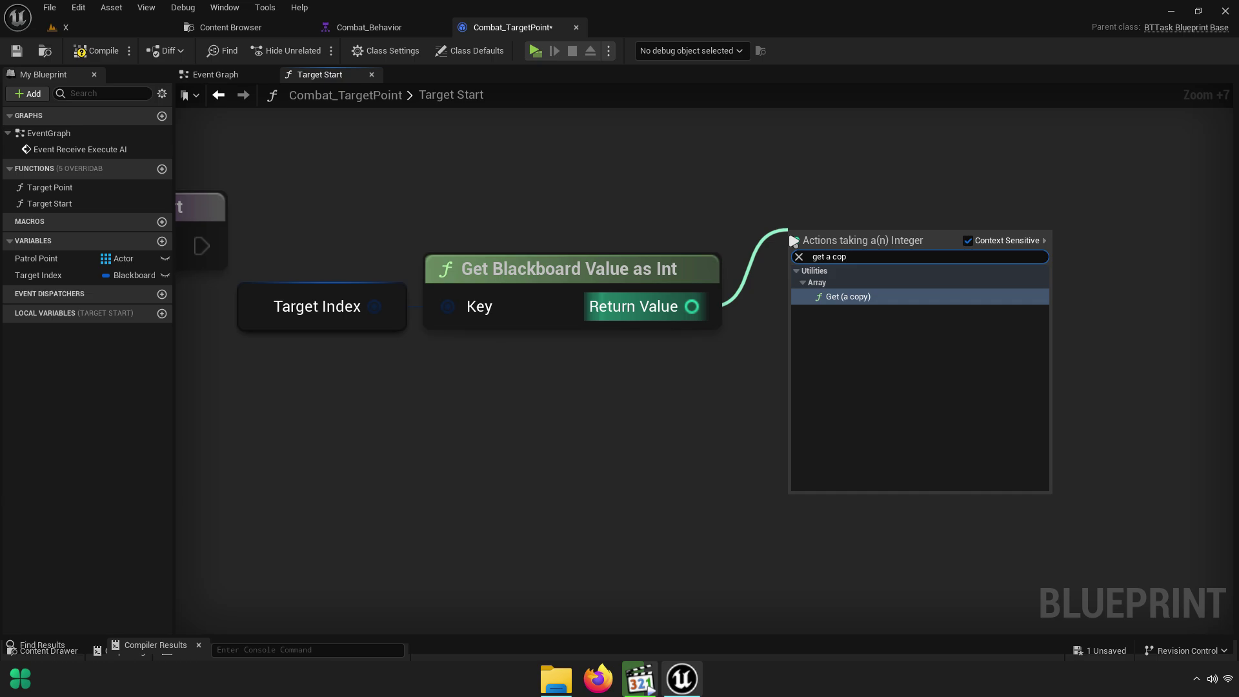
{"action": "key", "text": "Return"}
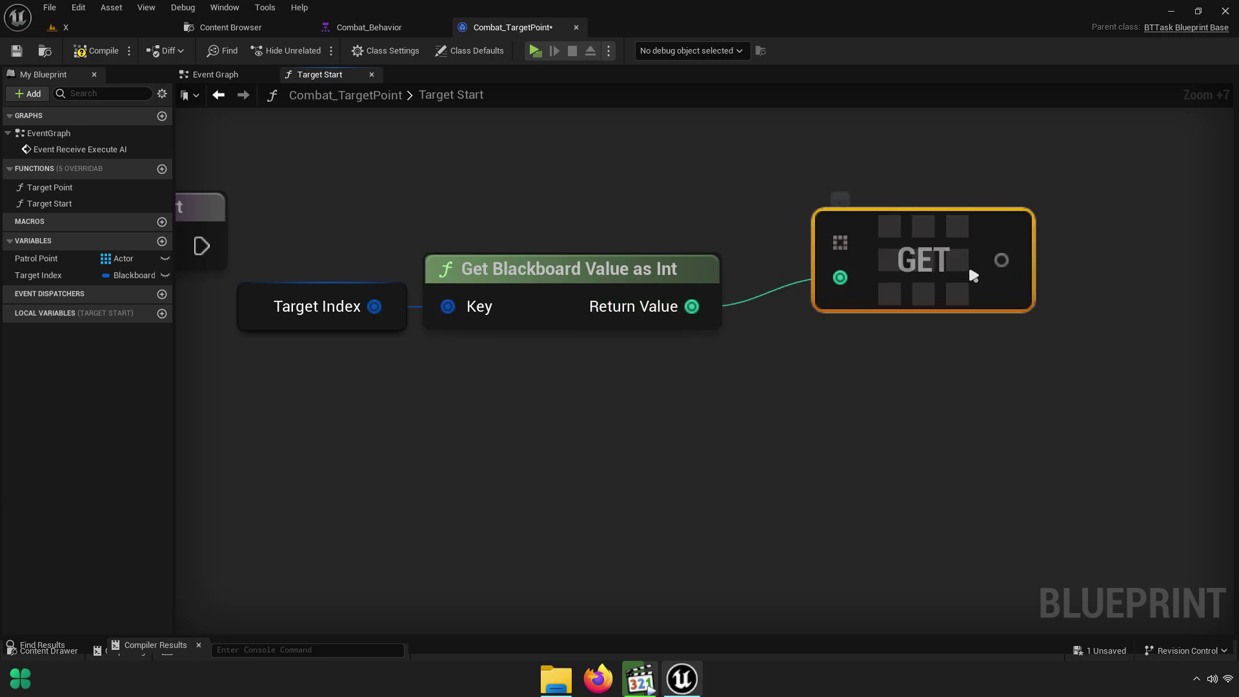
{"action": "left_click_drag", "start_coordinate": [973, 277], "coordinate": [1036, 271]}
{"action": "left_click_drag", "start_coordinate": [39, 258], "coordinate": [647, 194]}
{"action": "left_click_drag", "start_coordinate": [792, 214], "coordinate": [902, 243]}
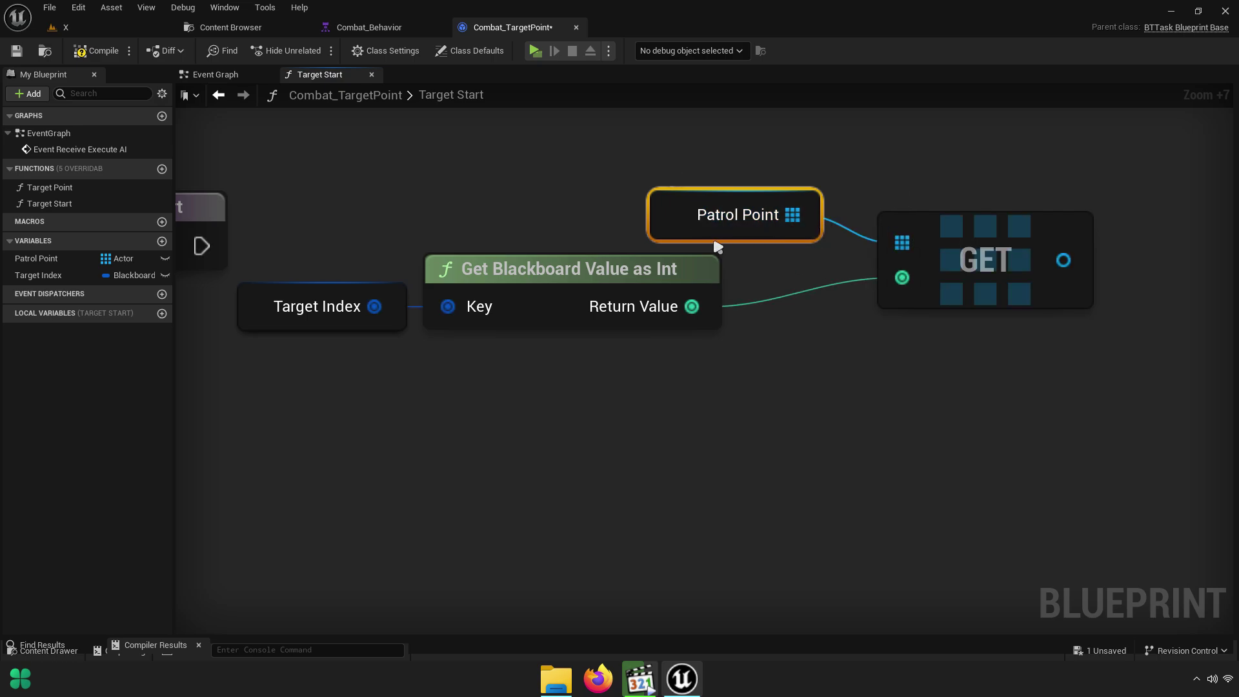
{"action": "right_click_drag", "start_coordinate": [718, 247], "coordinate": [625, 277]}
{"action": "left_click_drag", "start_coordinate": [542, 240], "coordinate": [617, 263]}
{"action": "left_click_drag", "start_coordinate": [852, 268], "coordinate": [887, 276]}
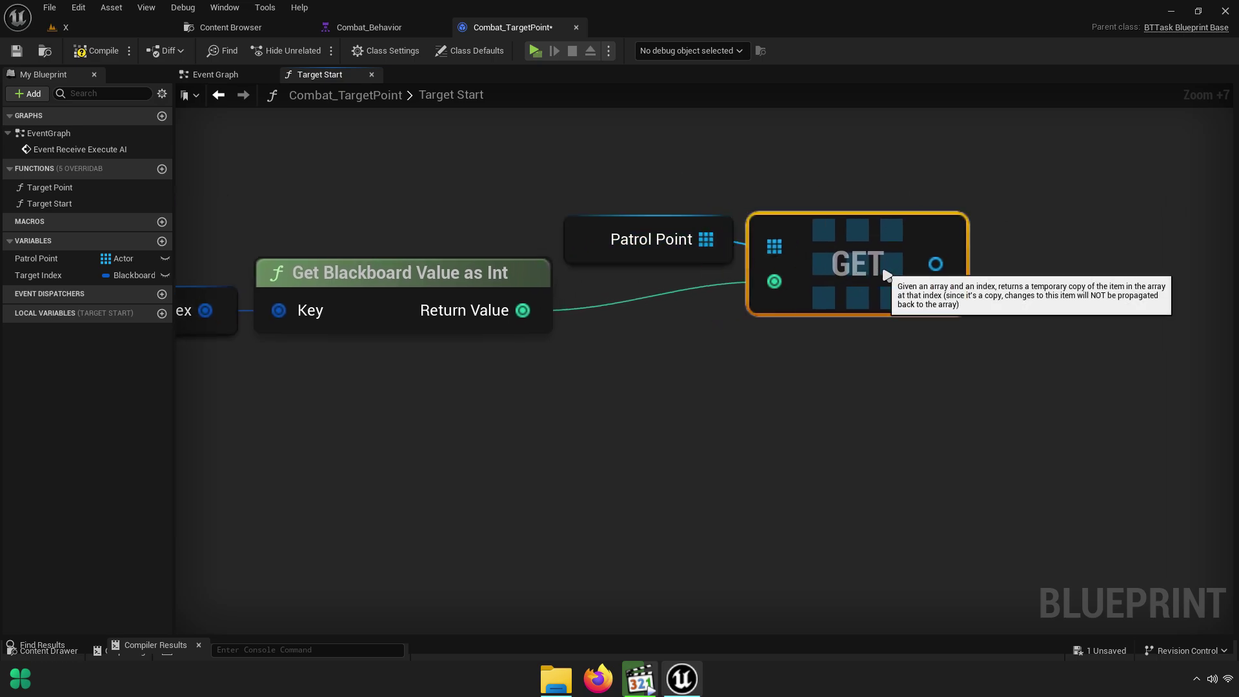
{"action": "left_click_drag", "start_coordinate": [842, 352], "coordinate": [658, 276]}
{"action": "left_click", "coordinate": [899, 371]}
{"action": "right_click_drag", "start_coordinate": [1011, 298], "coordinate": [827, 301]}
Feed the GET output into Set Blackboard Value as Object, promoting its Key to a variable
{"action": "left_click_drag", "start_coordinate": [750, 268], "coordinate": [871, 268]}
{"action": "type", "text": "set"}
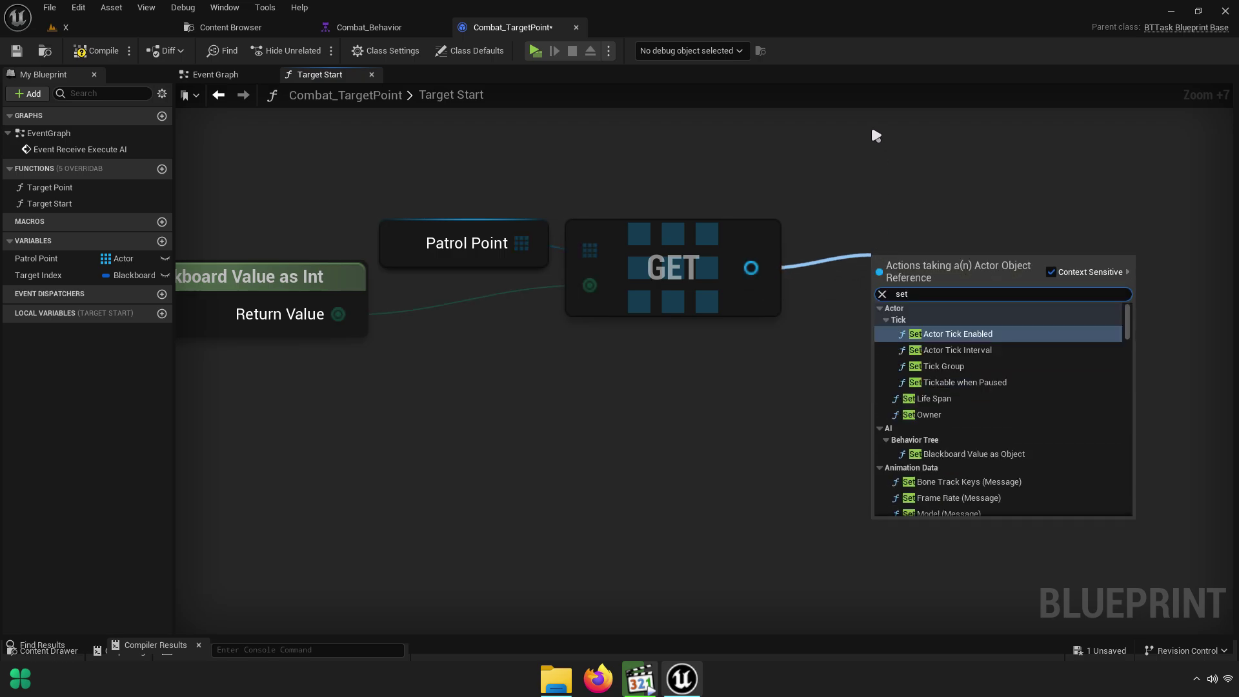
{"action": "type", "text": "black"}
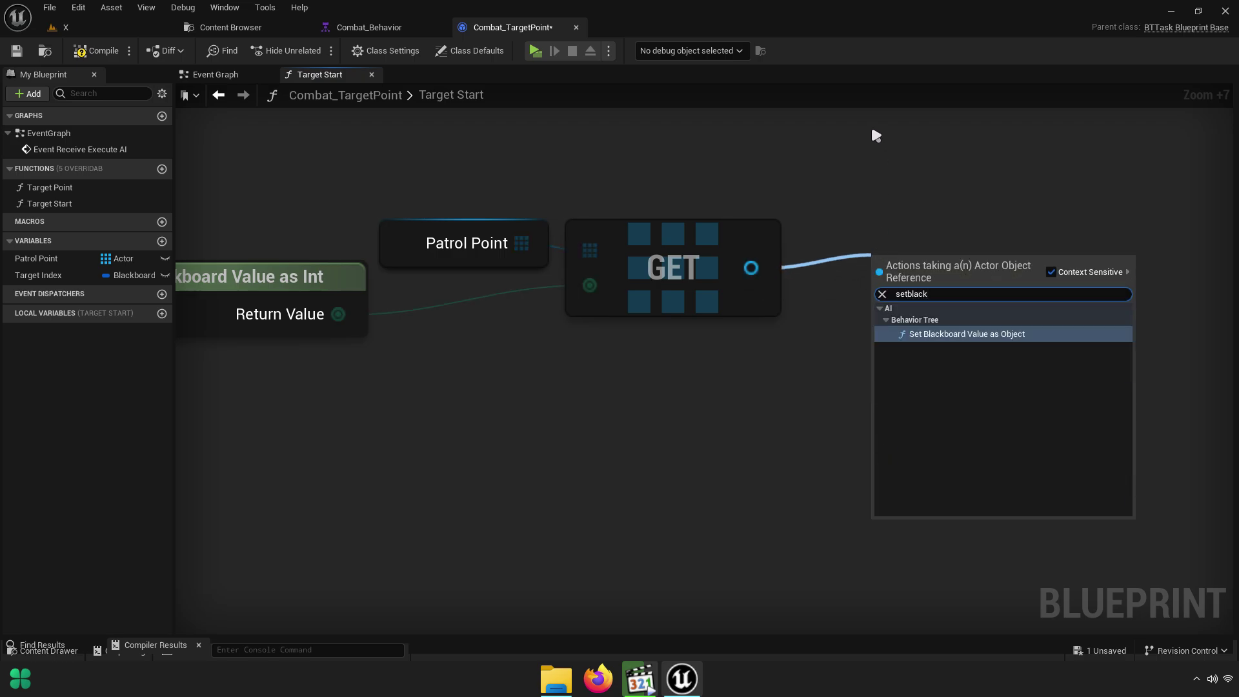
{"action": "left_click", "coordinate": [1013, 342]}
{"action": "right_click_drag", "start_coordinate": [1060, 188], "coordinate": [1059, 312]}
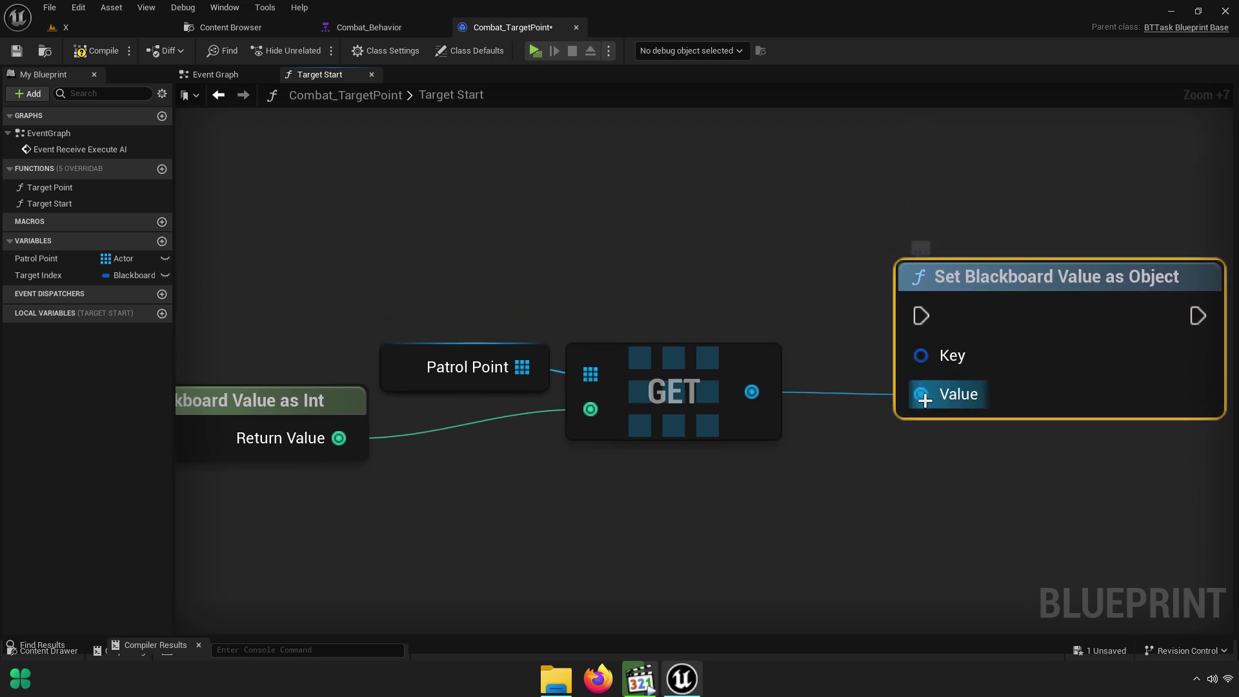
{"action": "right_click", "coordinate": [923, 359]}
{"action": "left_click", "coordinate": [955, 382]}
{"action": "type", "text": "Target Po"}
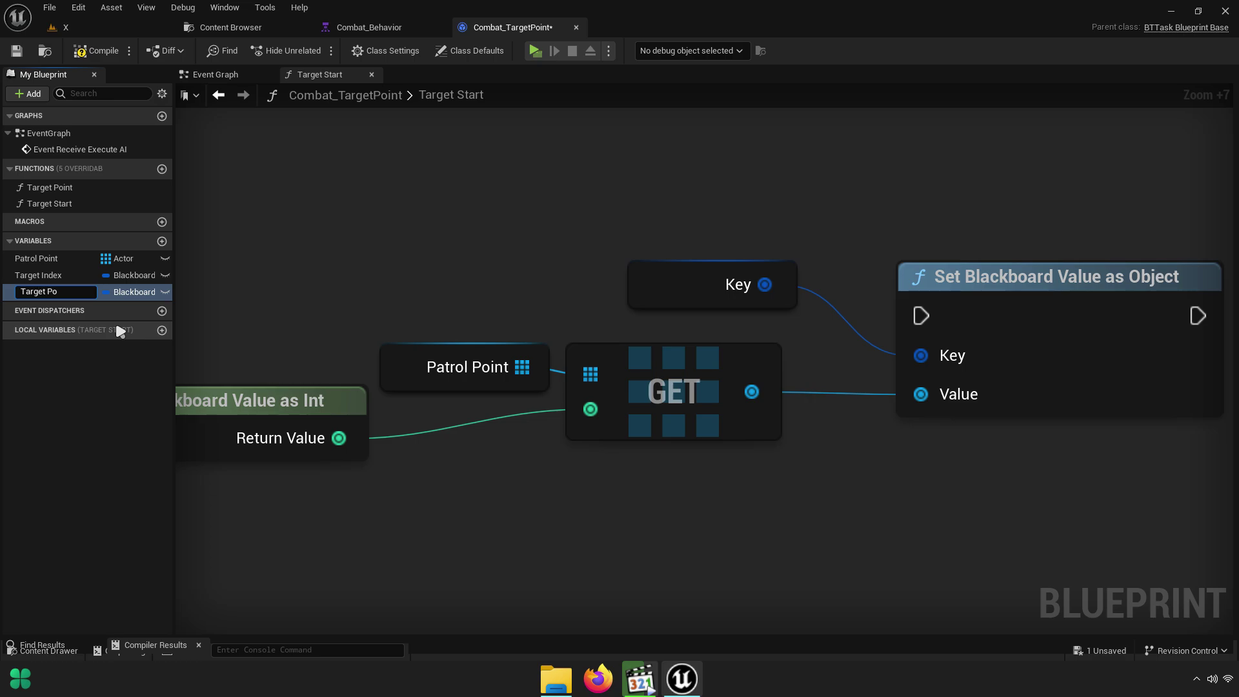
{"action": "key", "text": "ctrl+BackSpace"}
{"action": "key", "text": "ctrl+BackSpace"}
{"action": "type", "text": "Key"}
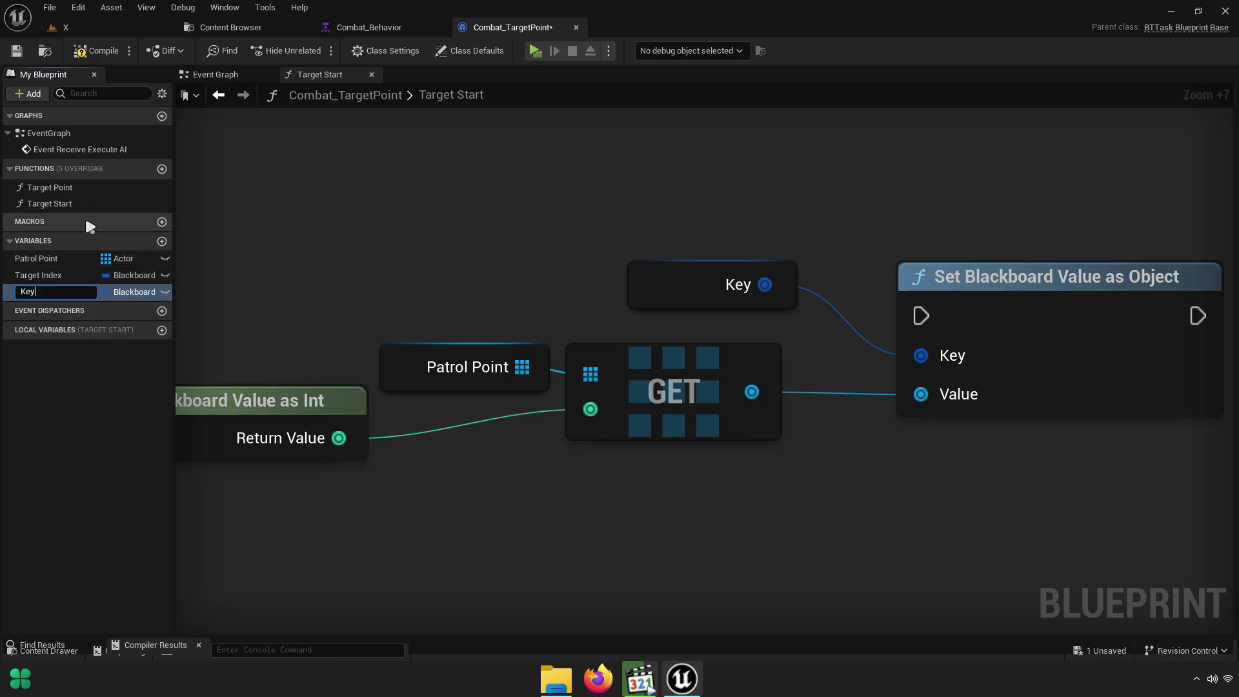
{"action": "left_click", "coordinate": [64, 193]}
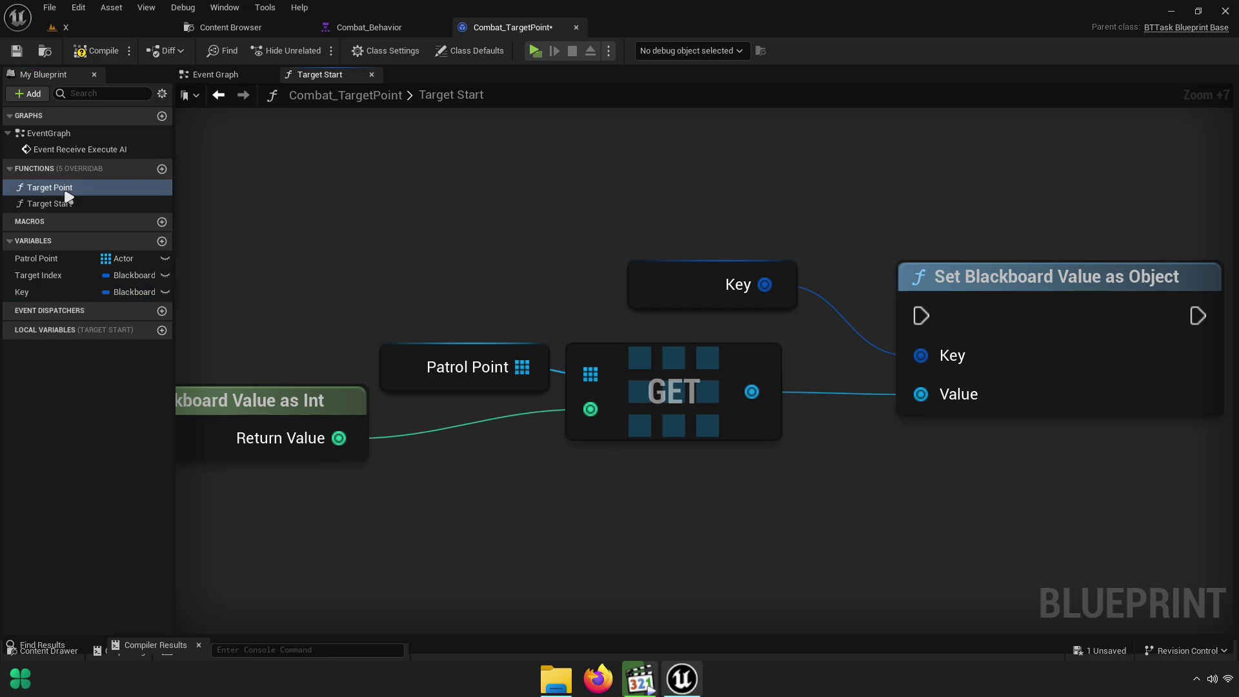
Rename the new Key variable to Target Point
{"action": "left_click", "coordinate": [64, 188]}
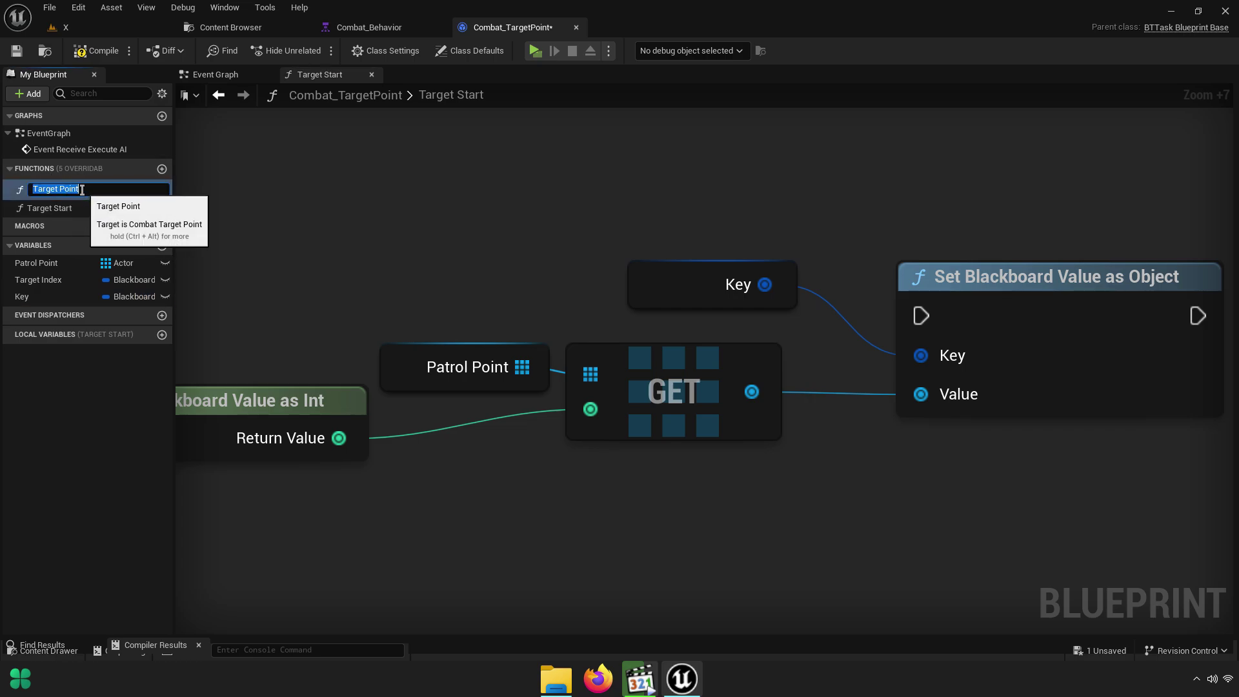
{"action": "left_click", "coordinate": [227, 208]}
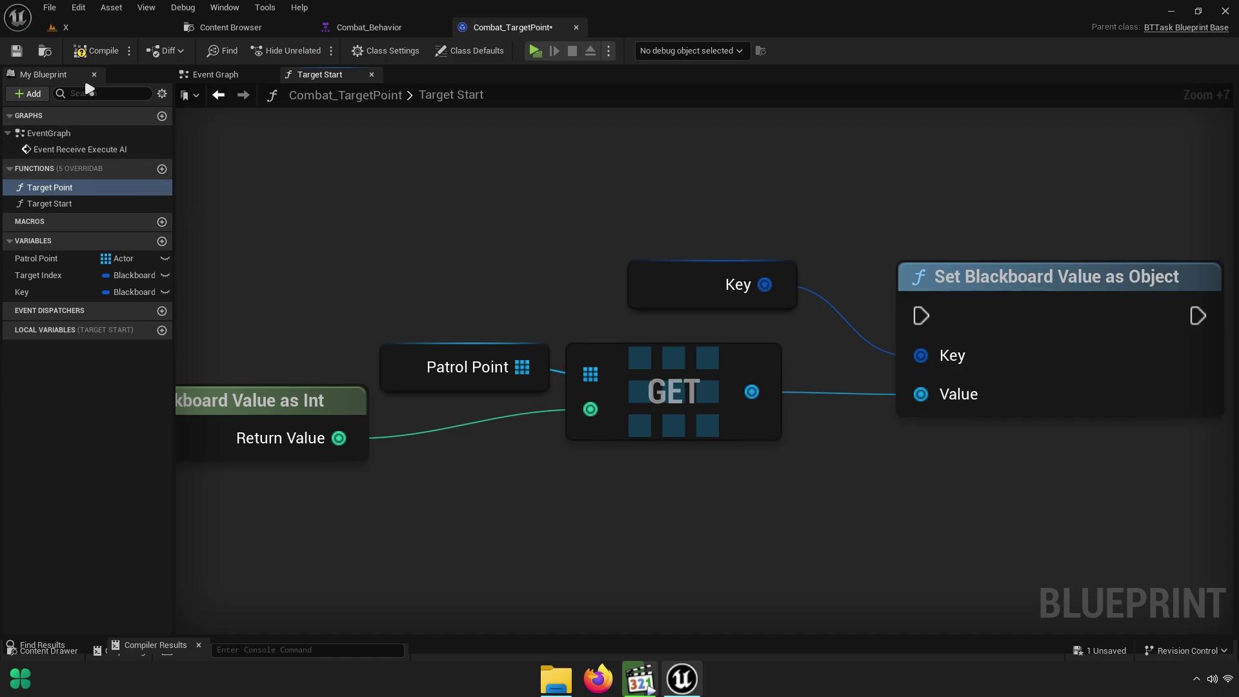
{"action": "double_click", "coordinate": [90, 279]}
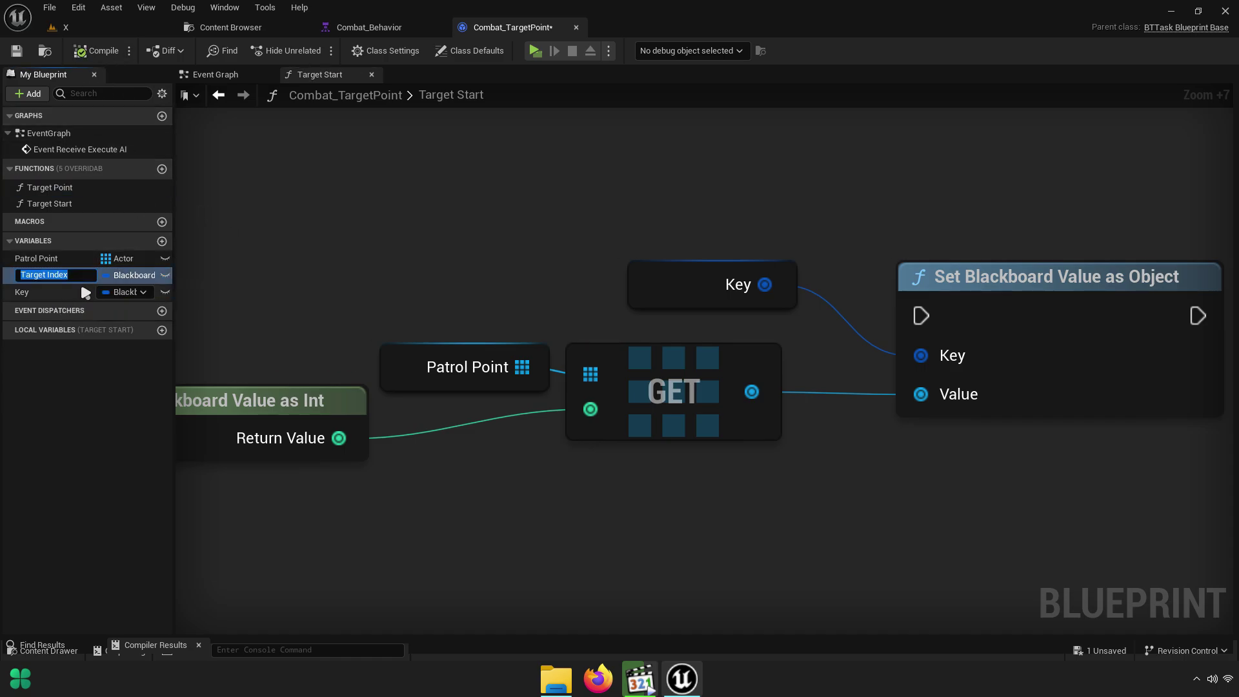
{"action": "double_click", "coordinate": [80, 291]}
{"action": "type", "text": "Target Po"}
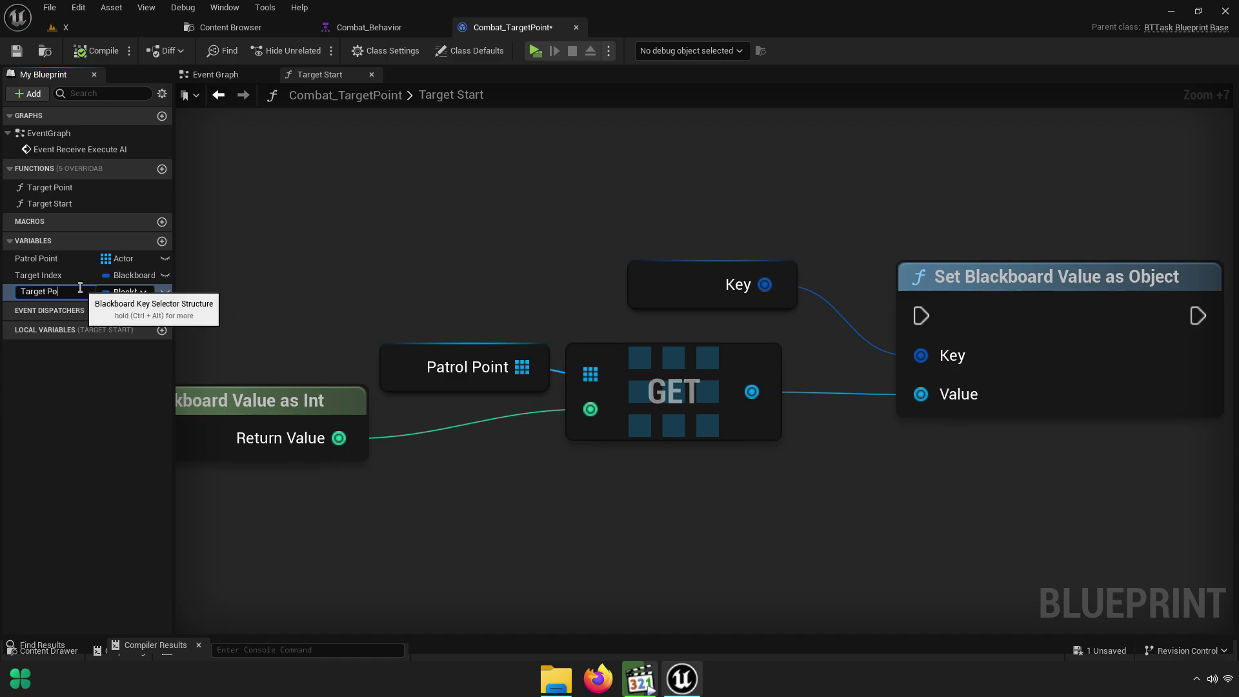
{"action": "type", "text": "int"}
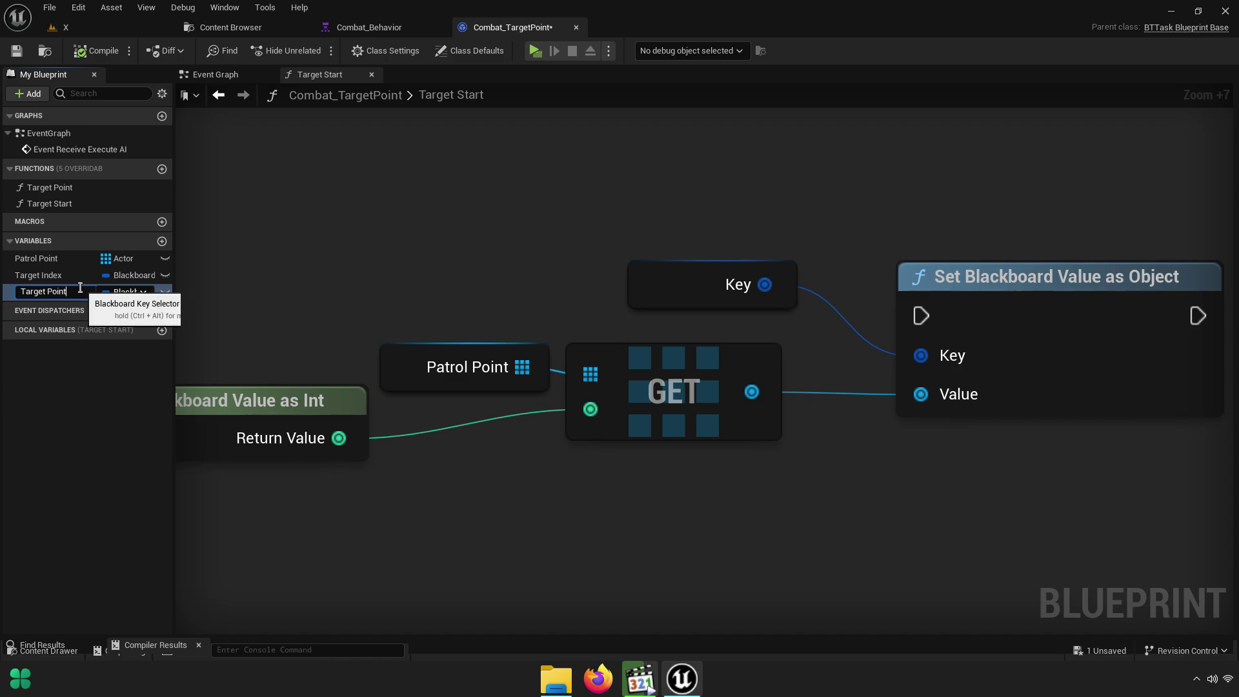
{"action": "key", "text": "Return"}
Arrange the nodes and connect Target Start's execution to Set Blackboard Value as Object
{"action": "right_click_drag", "start_coordinate": [826, 327], "coordinate": [830, 391]}
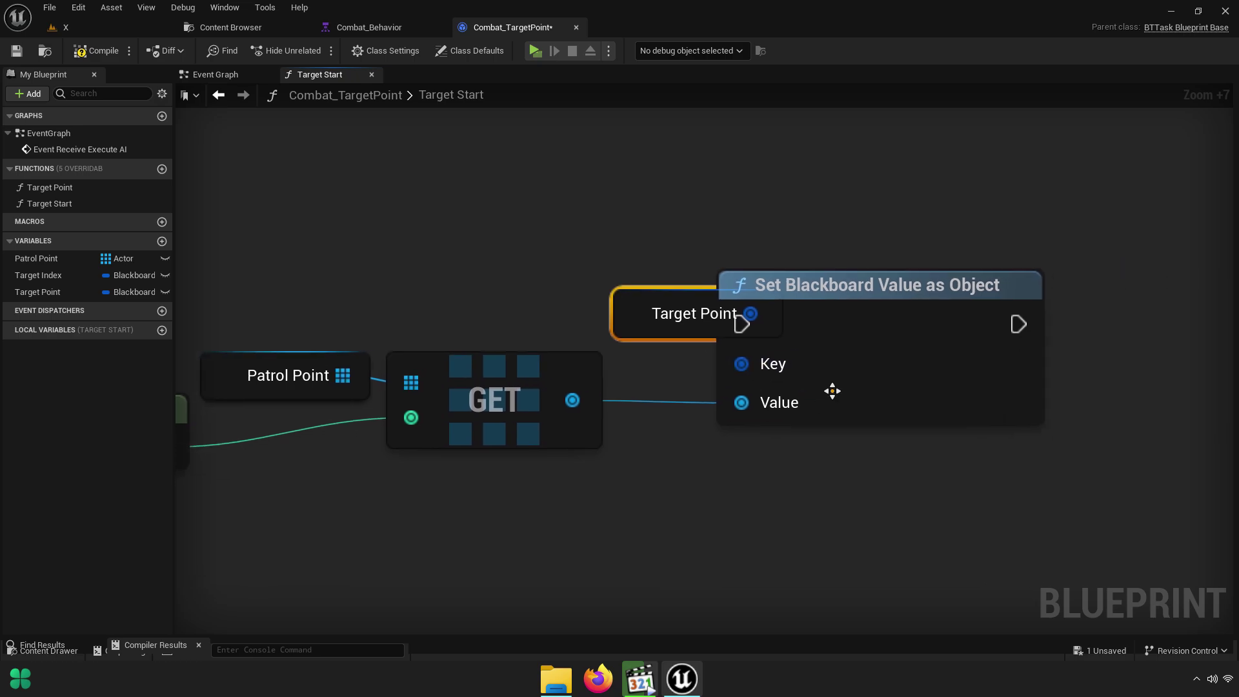
{"action": "left_click_drag", "start_coordinate": [831, 391], "coordinate": [909, 393]}
{"action": "left_click", "coordinate": [695, 313], "text": "ctrl"}
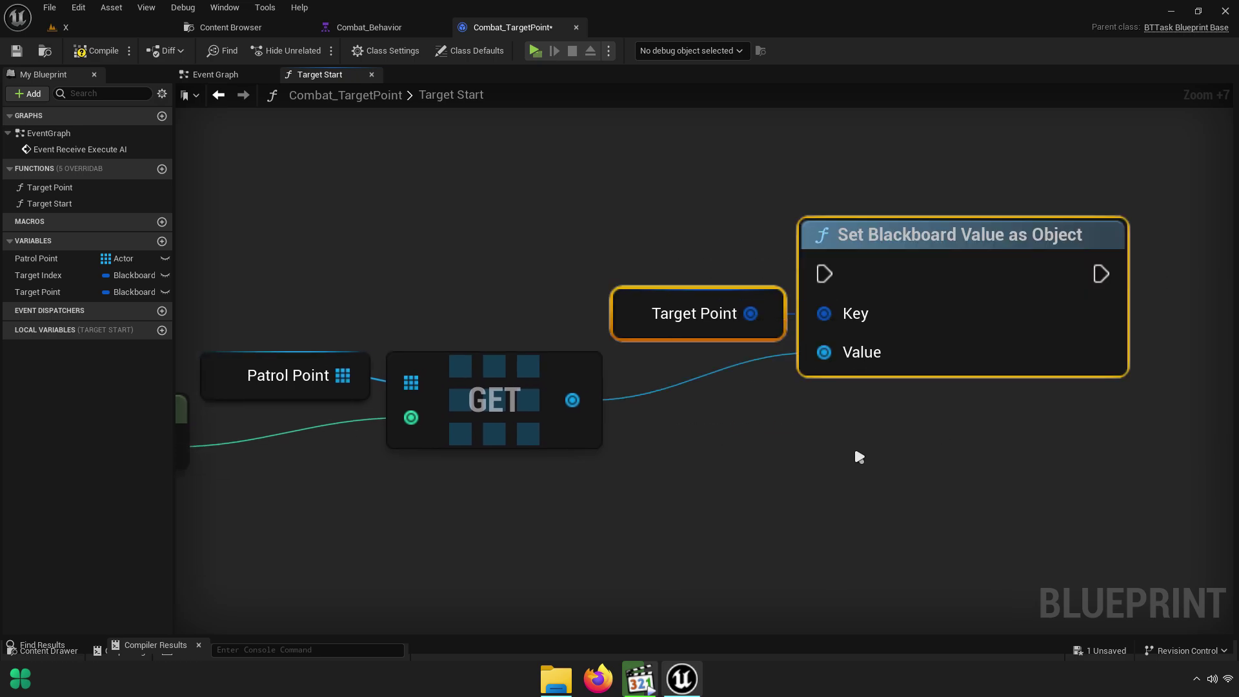
{"action": "scroll", "coordinate": [924, 274], "scroll_direction": "down", "scroll_amount": 2}
{"action": "left_click_drag", "start_coordinate": [924, 274], "coordinate": [891, 374]}
{"action": "scroll", "coordinate": [1023, 409], "scroll_direction": "down", "scroll_amount": 6}
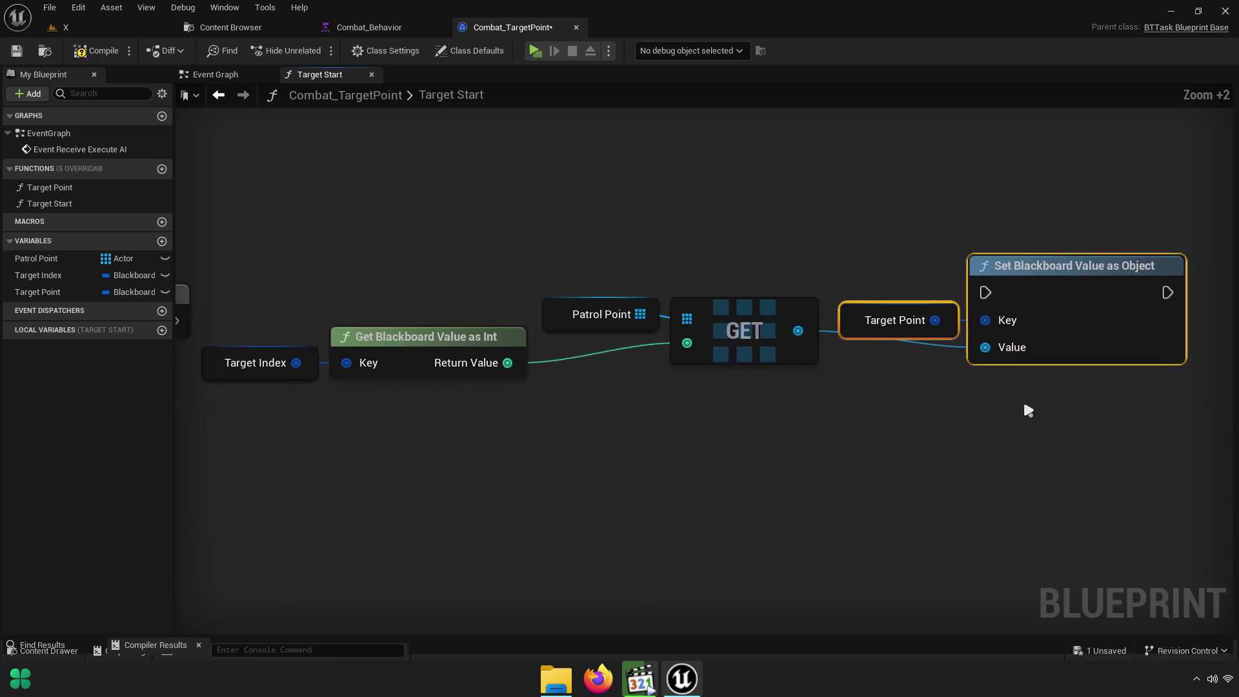
{"action": "left_click_drag", "start_coordinate": [990, 449], "coordinate": [654, 328]}
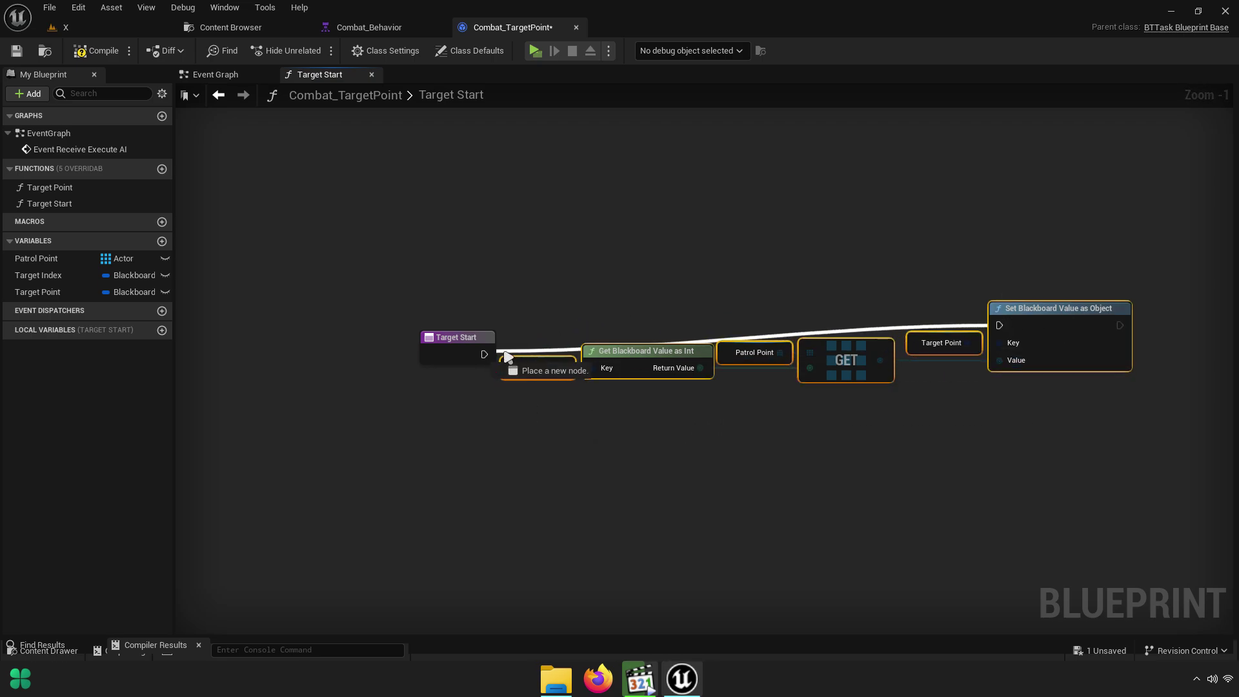
{"action": "left_click_drag", "start_coordinate": [999, 326], "coordinate": [484, 353]}
{"action": "mouse_move", "coordinate": [400, 339]}
{"action": "left_mouse_down"}
{"action": "mouse_move", "coordinate": [407, 317]}
{"action": "mouse_move", "coordinate": [456, 309]}
{"action": "left_mouse_up"}
{"action": "left_click_drag", "start_coordinate": [451, 412], "coordinate": [1115, 294]}
{"action": "right_click_drag", "start_coordinate": [1055, 429], "coordinate": [955, 398]}
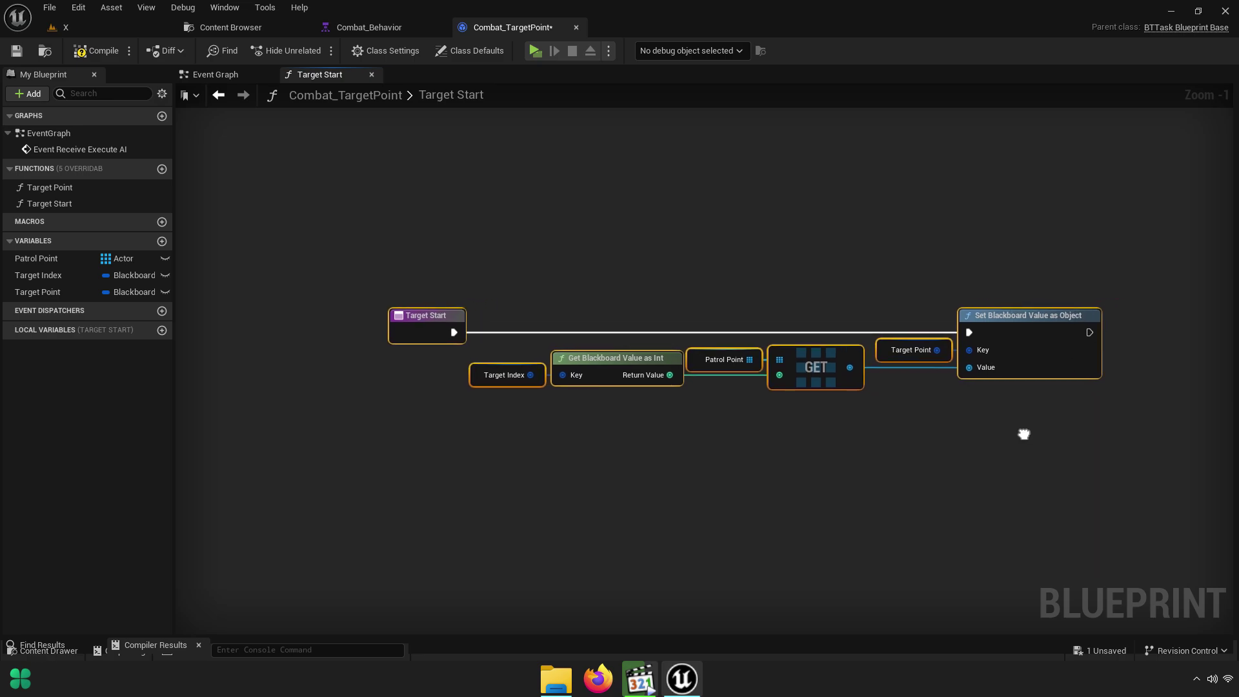
Copy the Target Index, Get Blackboard, Patrol Point and GET nodes
{"action": "left_click", "coordinate": [768, 346]}
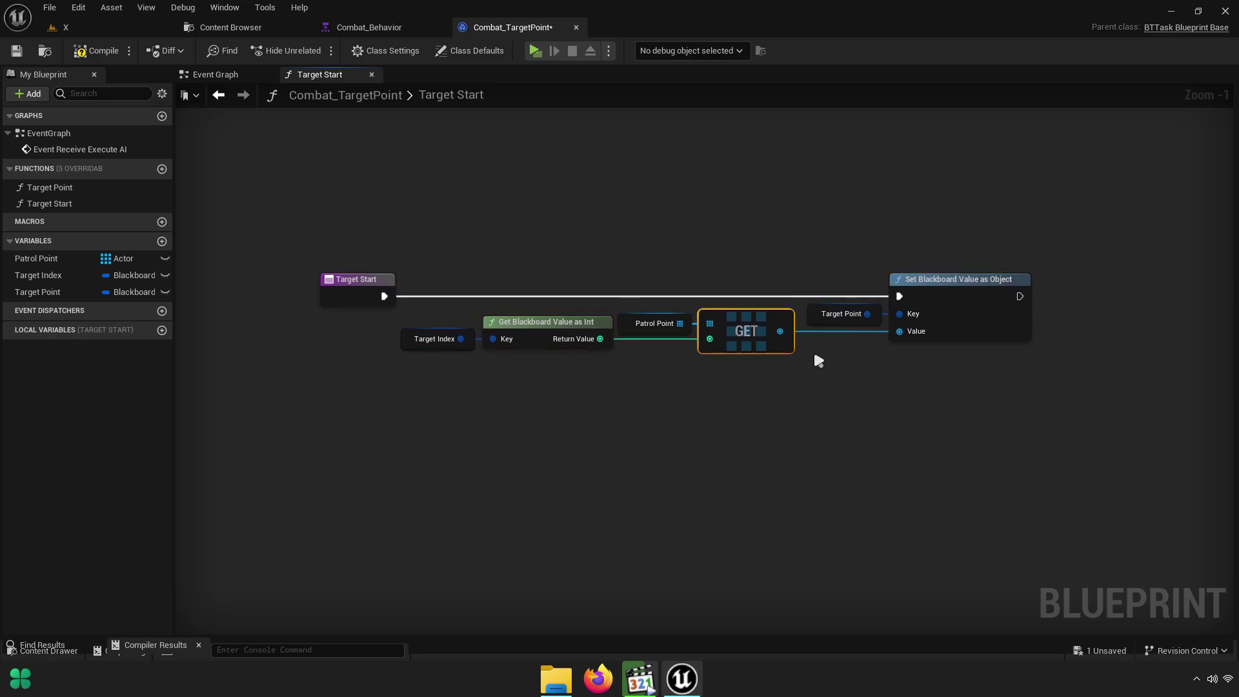
{"action": "left_click", "coordinate": [783, 391]}
{"action": "right_click_drag", "start_coordinate": [695, 391], "coordinate": [744, 382]}
{"action": "right_click_drag", "start_coordinate": [689, 417], "coordinate": [679, 421]}
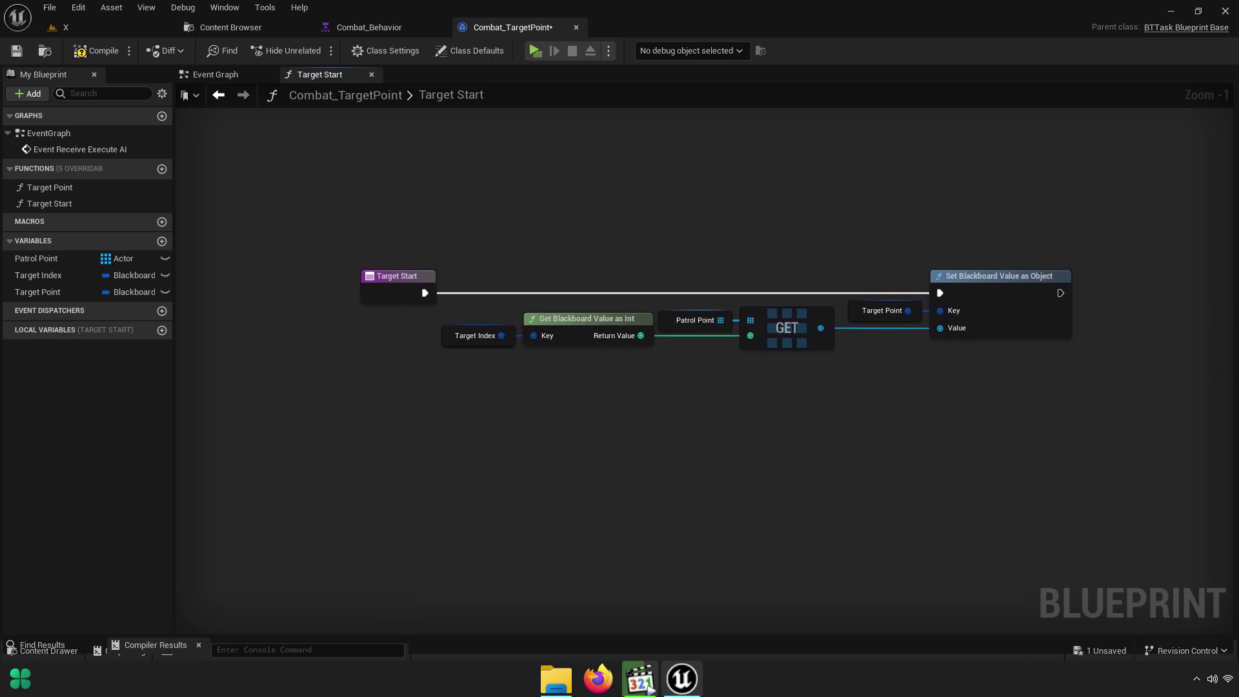
{"action": "mouse_move", "coordinate": [852, 517]}
{"action": "right_mouse_down"}
{"action": "mouse_move", "coordinate": [813, 519]}
{"action": "mouse_move", "coordinate": [830, 503]}
{"action": "right_mouse_up"}
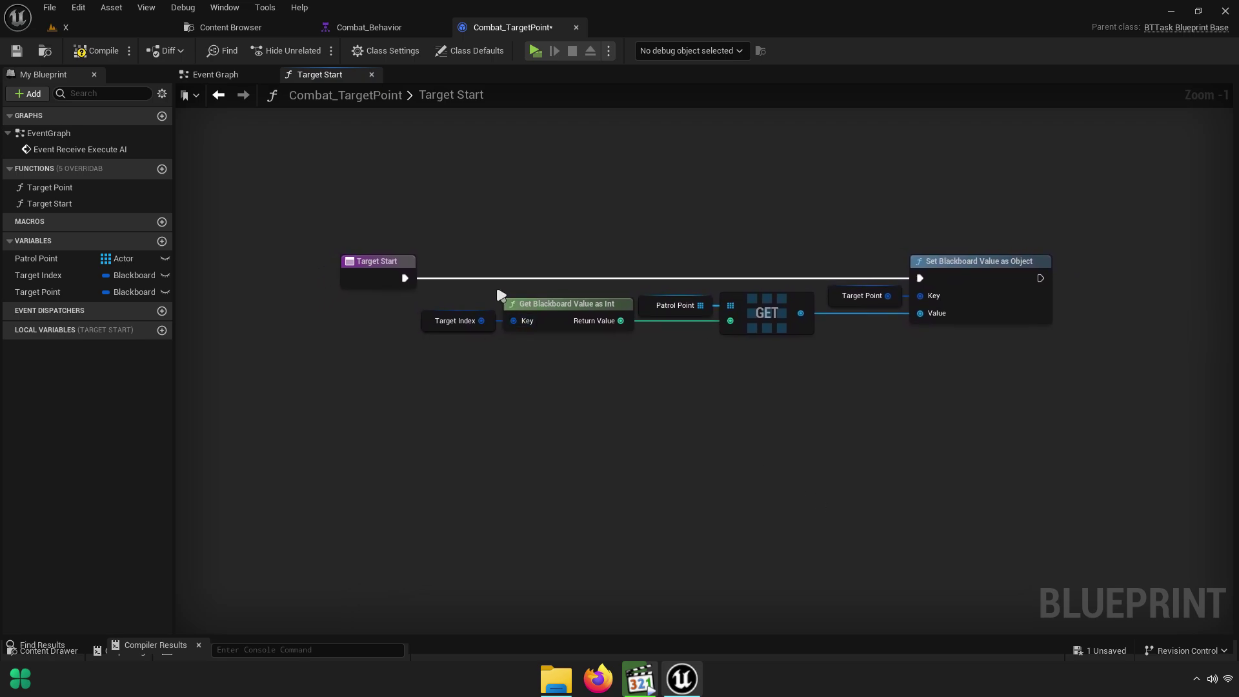
{"action": "left_click_drag", "start_coordinate": [462, 267], "coordinate": [763, 369]}
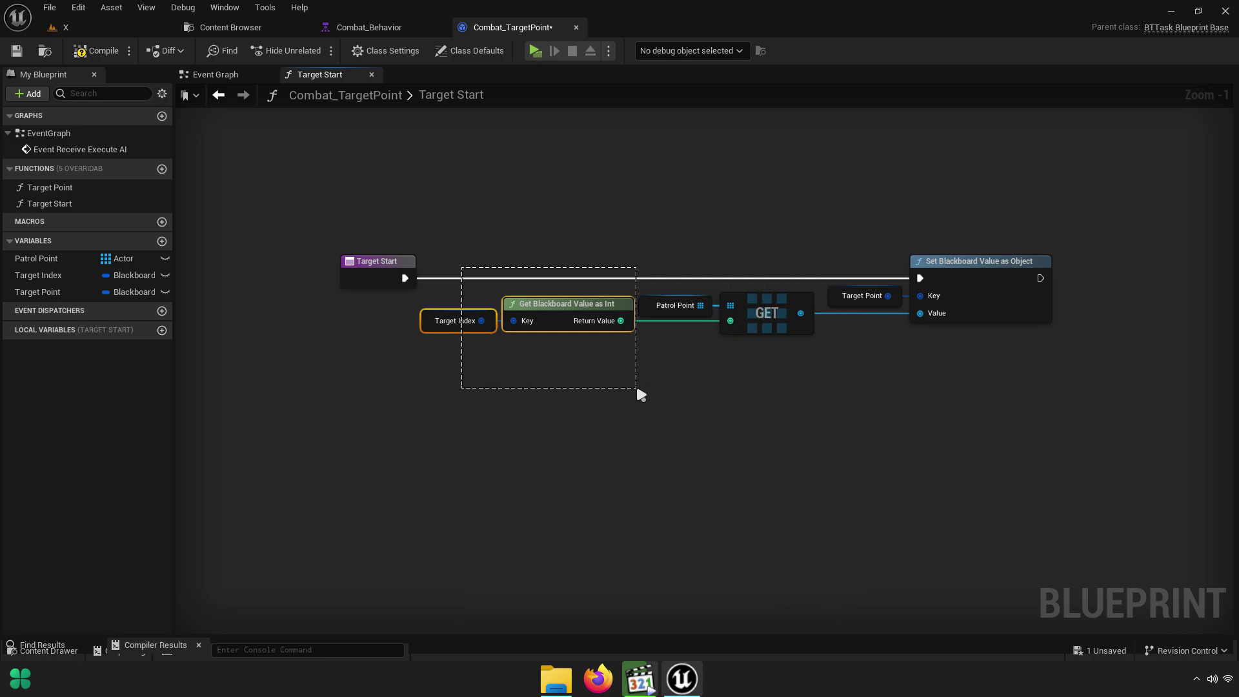
{"action": "right_click", "coordinate": [552, 307]}
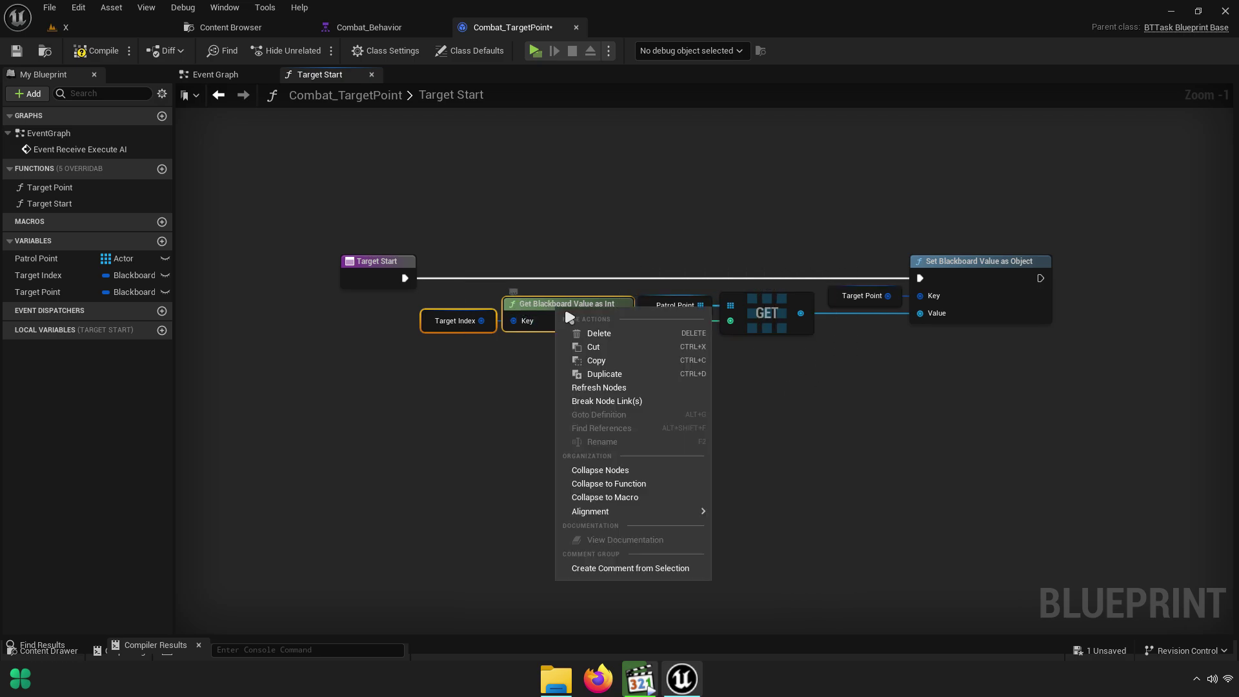
{"action": "left_click", "coordinate": [607, 363]}
{"action": "right_click_drag", "start_coordinate": [607, 363], "coordinate": [573, 365]}
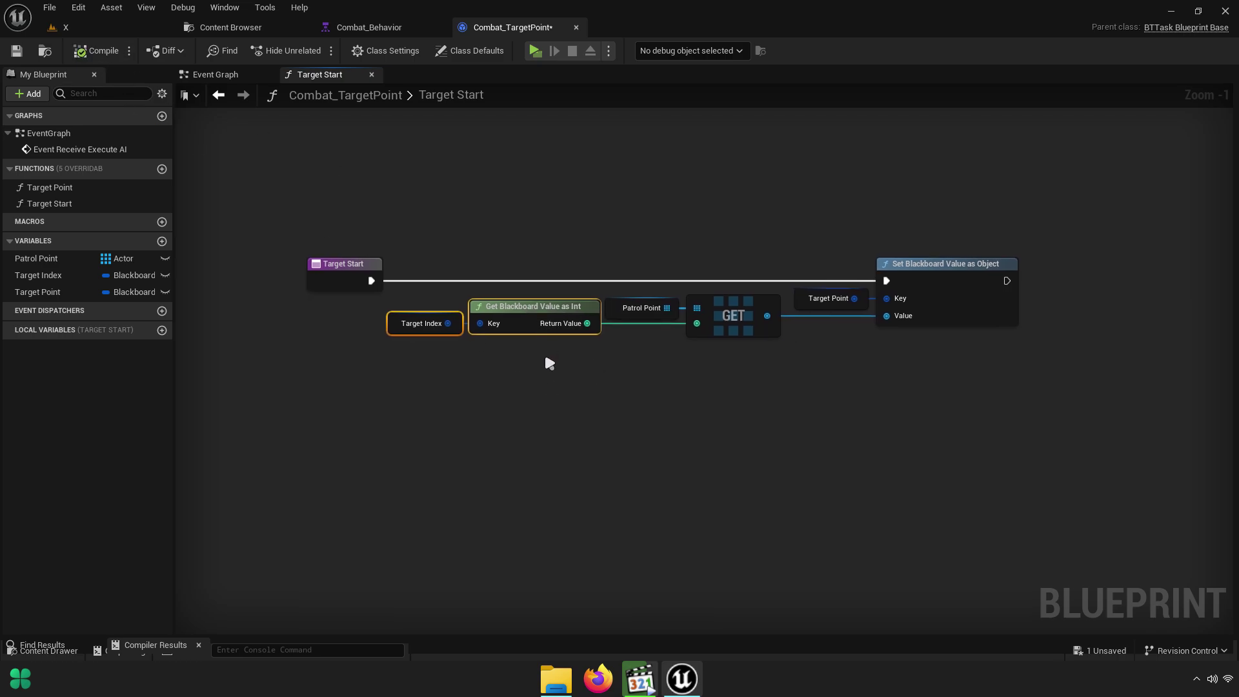
Close Target Start and create a new function named Target End
{"action": "left_click", "coordinate": [372, 74]}
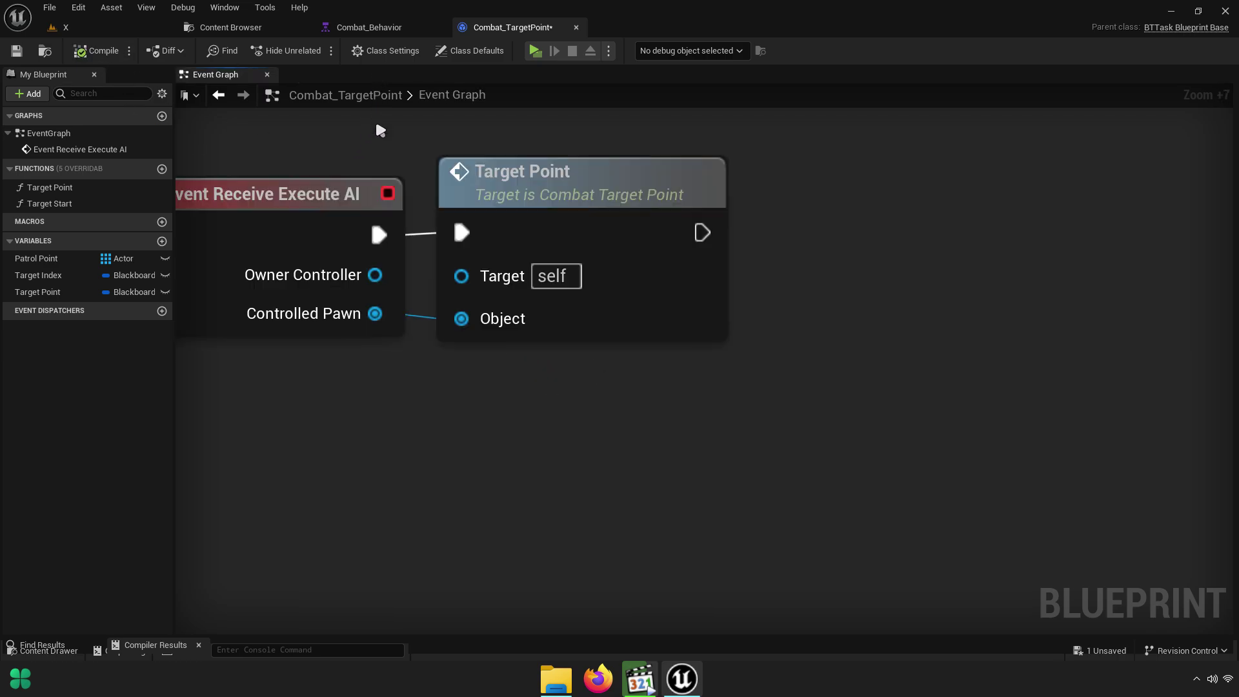
{"action": "mouse_move", "coordinate": [92, 166]}
{"action": "left_click", "coordinate": [162, 169]}
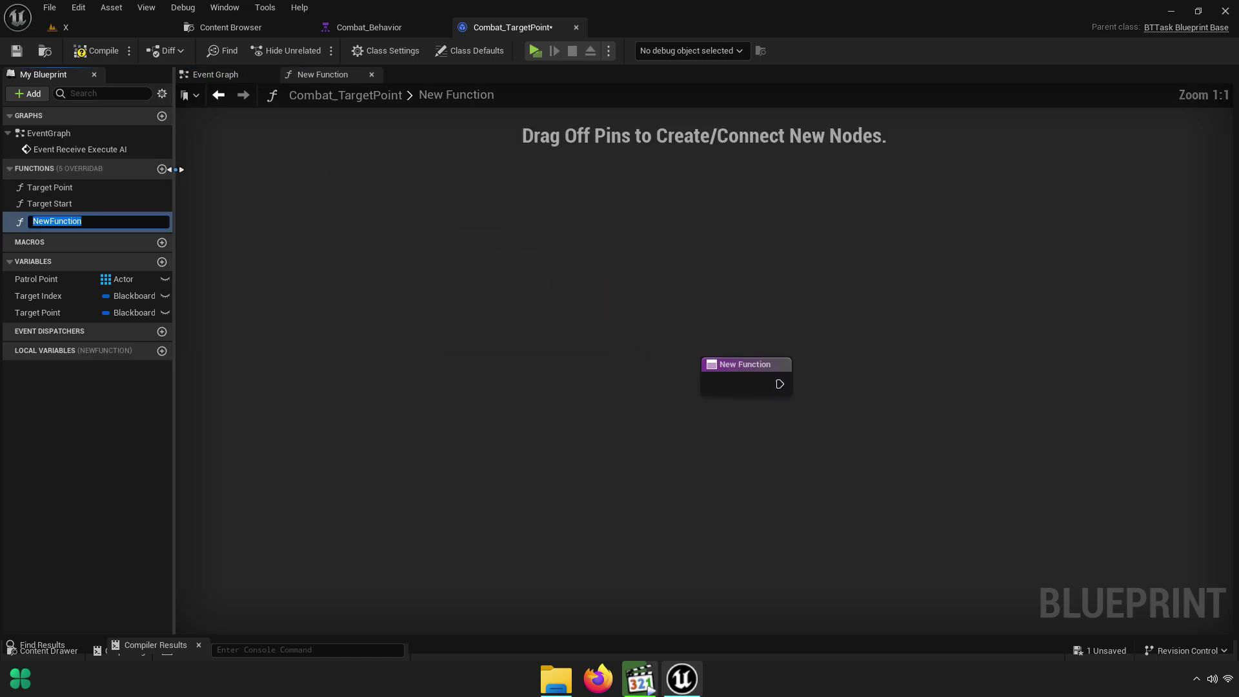
{"action": "type", "text": "d"}
{"action": "key", "text": "Return"}
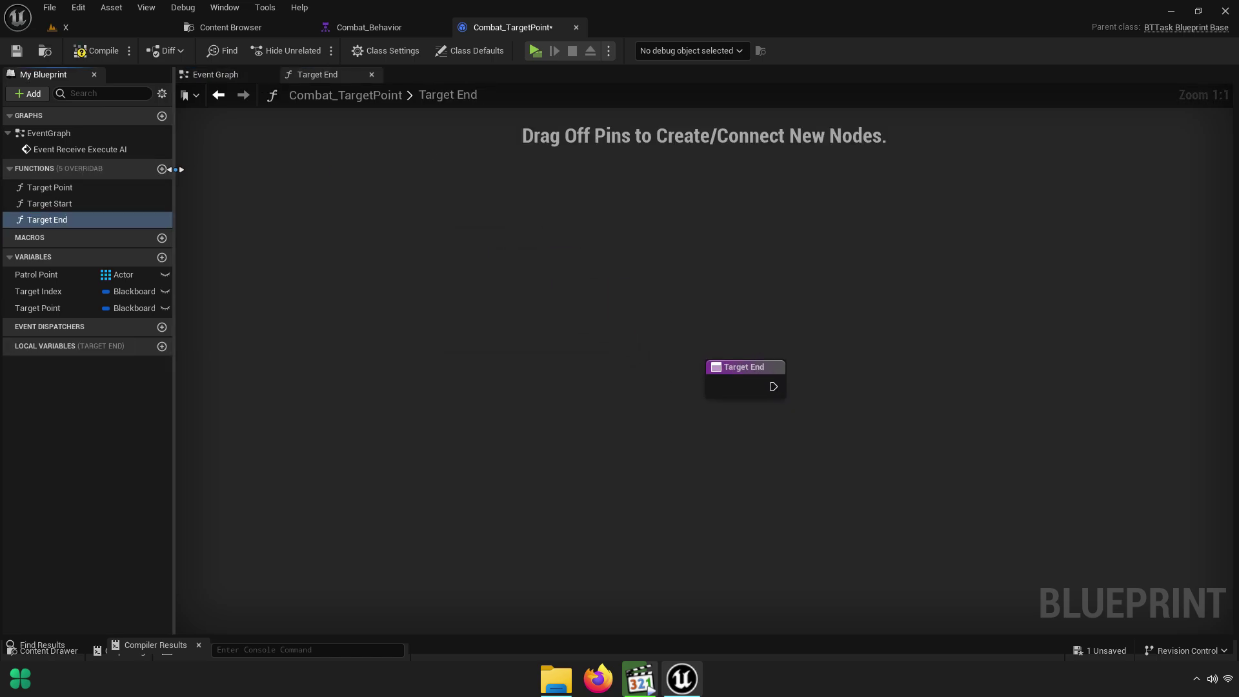
Paste the Target Index and Get Blackboard Value as Int nodes into Target End
{"action": "right_click_drag", "start_coordinate": [813, 420], "coordinate": [455, 322]}
{"action": "key", "text": "ctrl+v"}
{"action": "scroll", "coordinate": [561, 293], "scroll_direction": "up", "scroll_amount": 5}
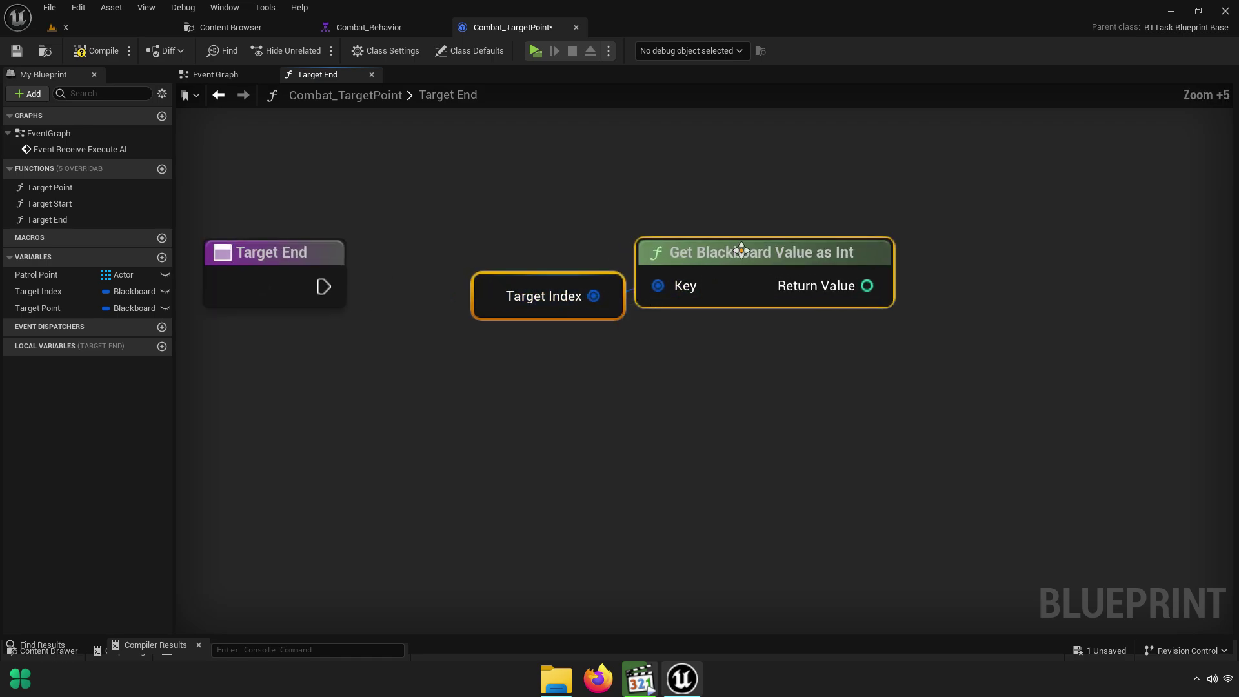
{"action": "left_click", "coordinate": [726, 401]}
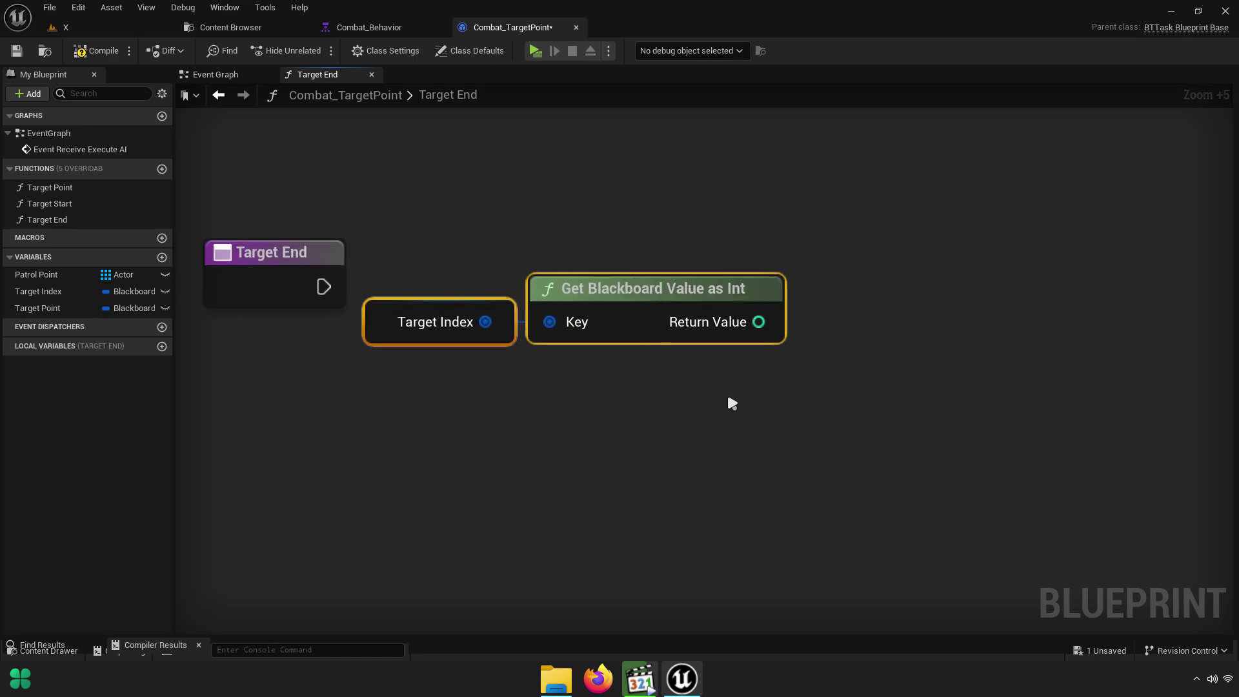
{"action": "scroll", "coordinate": [592, 359], "scroll_direction": "up", "scroll_amount": 2}
Add an Addition node that adds 1 to the blackboard int value
{"action": "mouse_move", "coordinate": [582, 307]}
{"action": "left_mouse_down"}
{"action": "mouse_move", "coordinate": [710, 276]}
{"action": "mouse_move", "coordinate": [733, 323]}
{"action": "left_mouse_up"}
{"action": "type", "text": "add"}
{"action": "key", "text": "Return"}
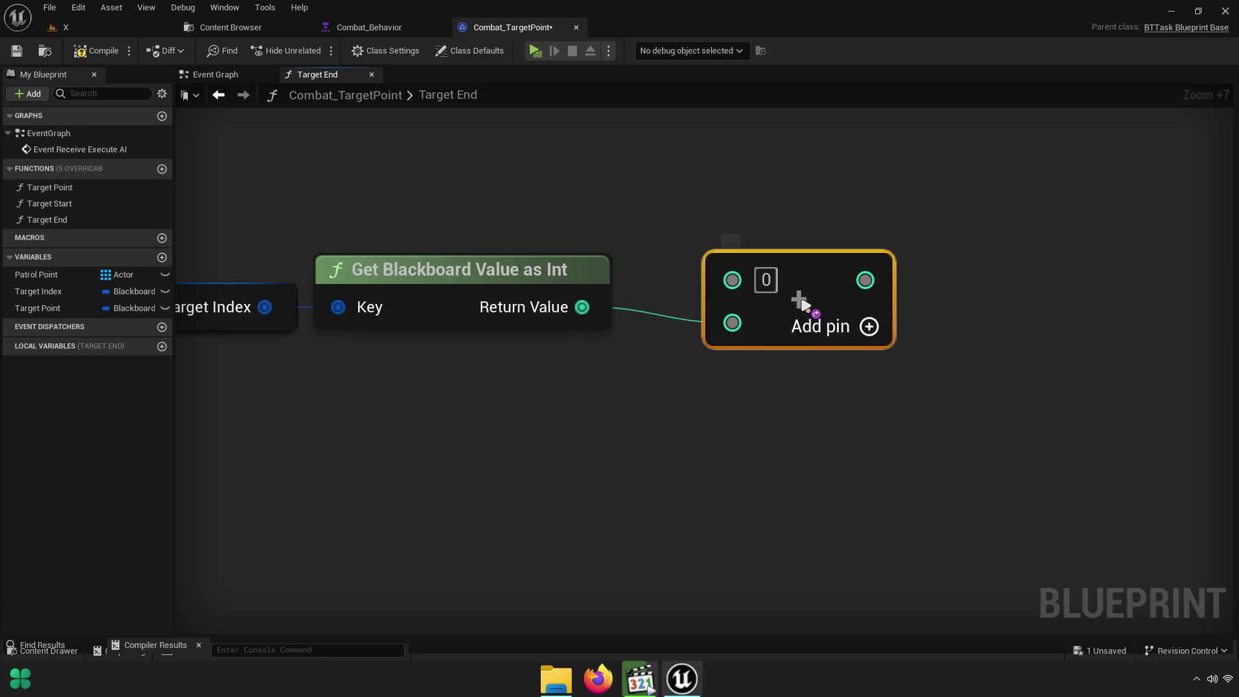
{"action": "left_click_drag", "start_coordinate": [798, 300], "coordinate": [736, 280]}
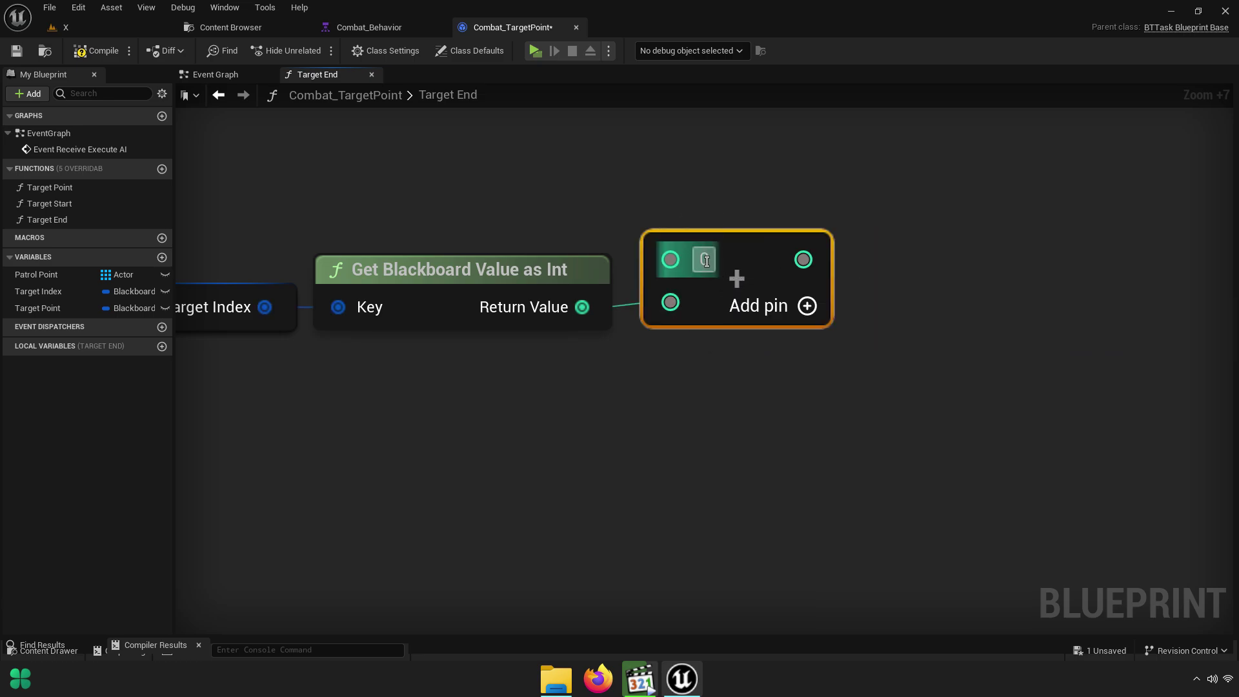
{"action": "type", "text": "1"}
{"action": "left_click", "coordinate": [709, 340]}
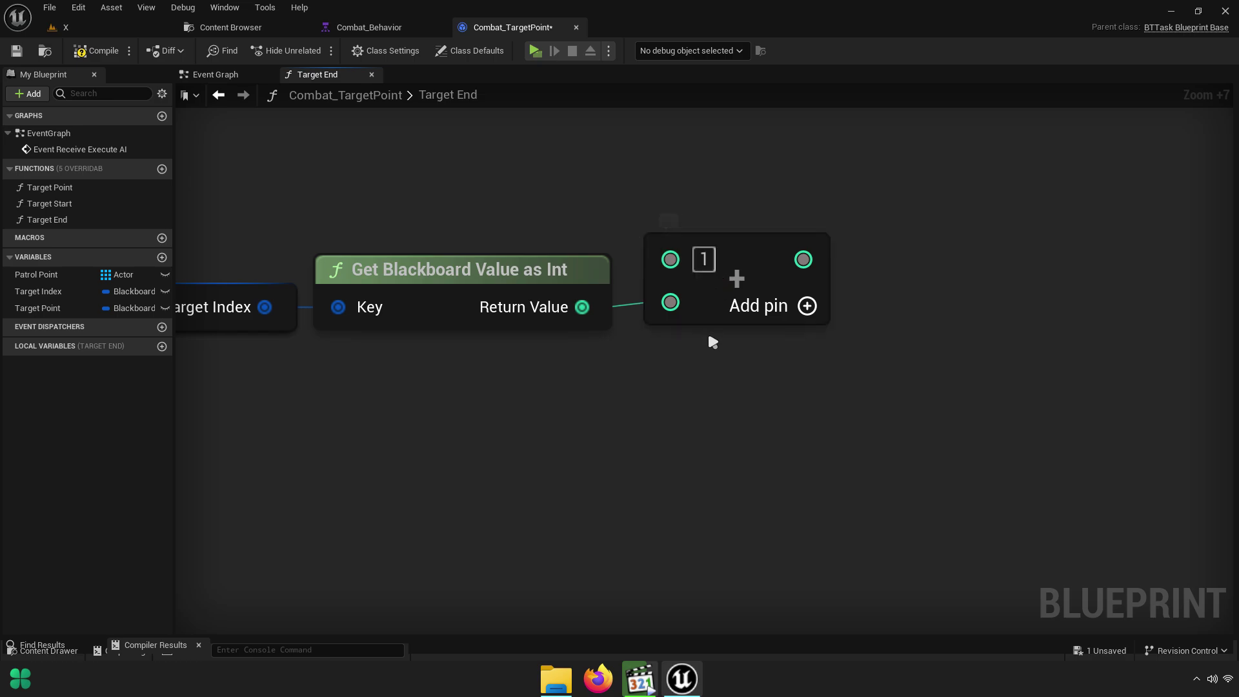
{"action": "right_click_drag", "start_coordinate": [708, 341], "coordinate": [910, 376]}
{"action": "left_click_drag", "start_coordinate": [910, 376], "coordinate": [323, 258]}
{"action": "right_click_drag", "start_coordinate": [1027, 422], "coordinate": [743, 428]}
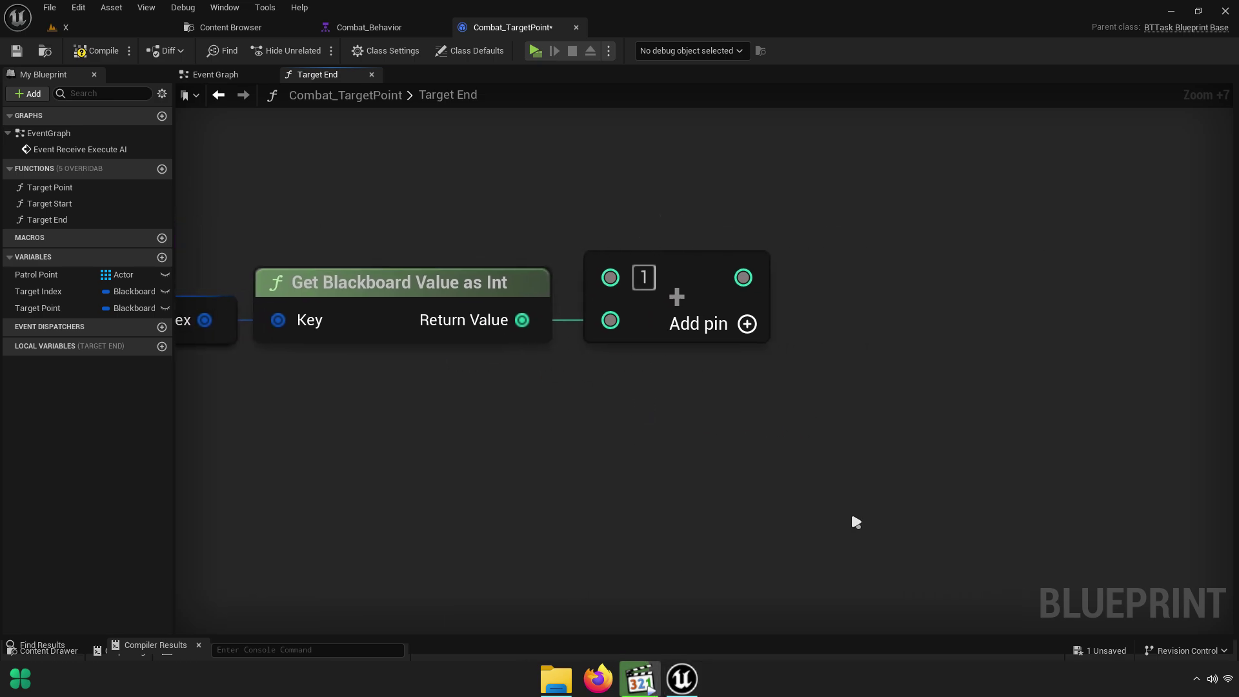
{"action": "right_click_drag", "start_coordinate": [667, 428], "coordinate": [684, 404]}
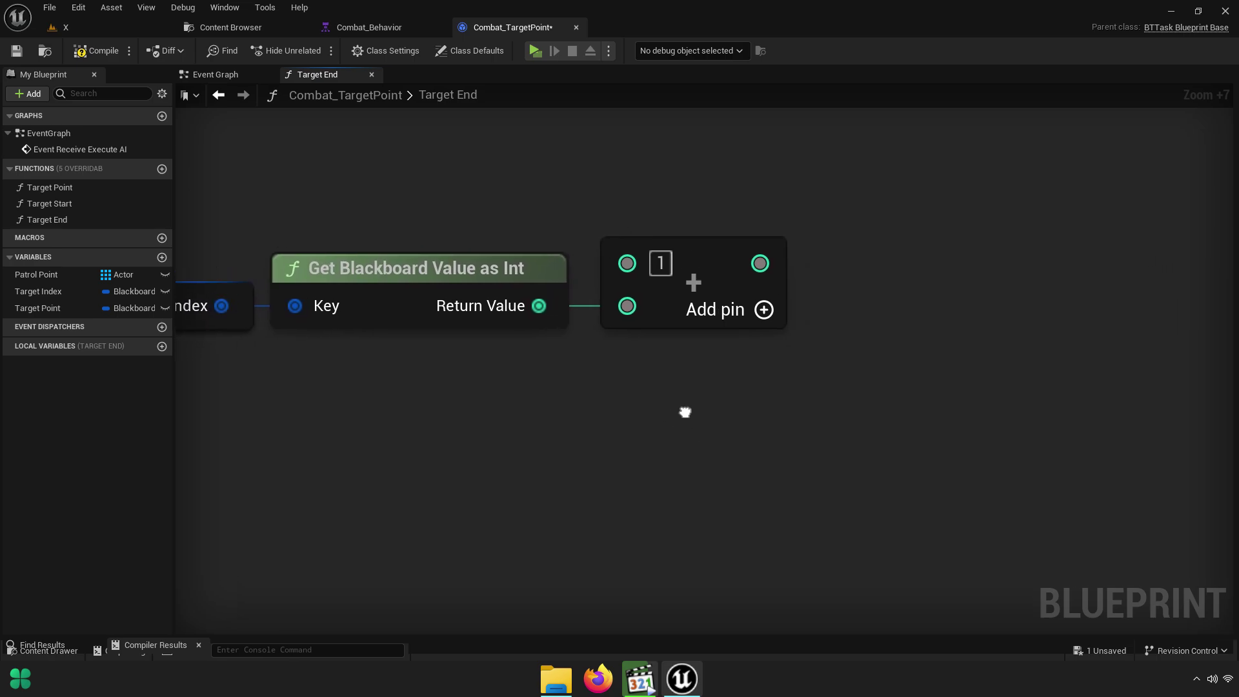
{"action": "left_click_drag", "start_coordinate": [760, 254], "coordinate": [891, 295]}
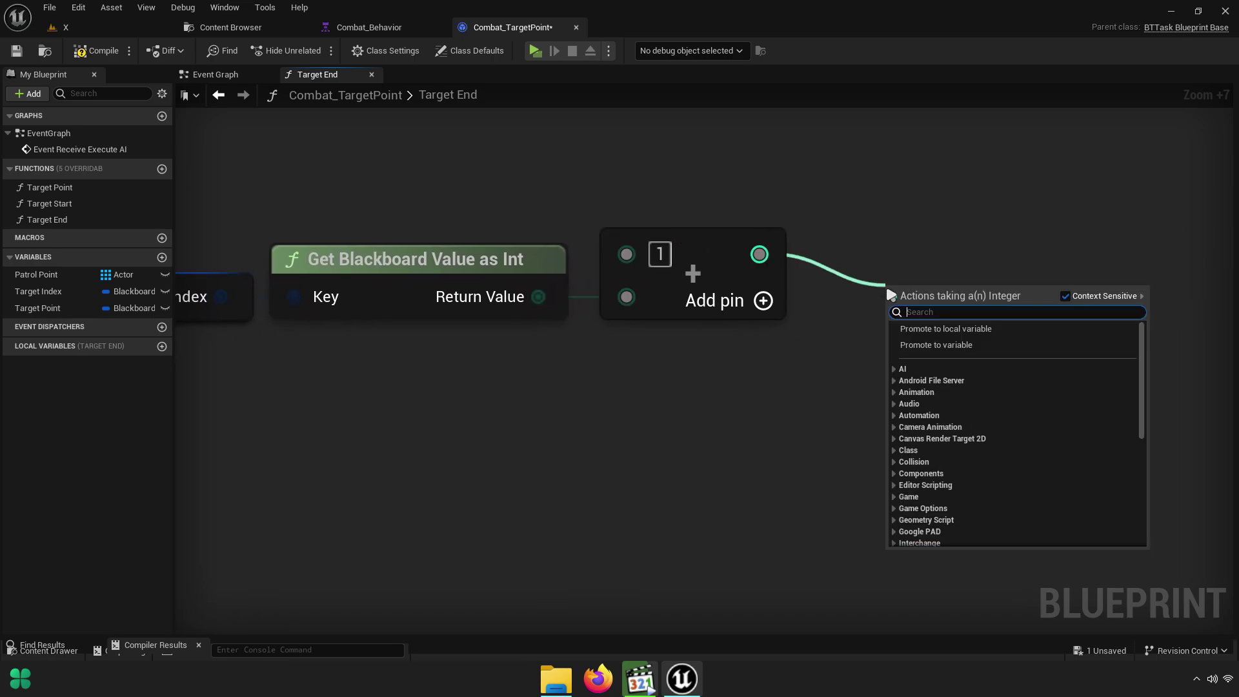
Add a modulo (%) node on the sum, using Patrol Point's array length as the divisor
{"action": "type", "text": "dev"}
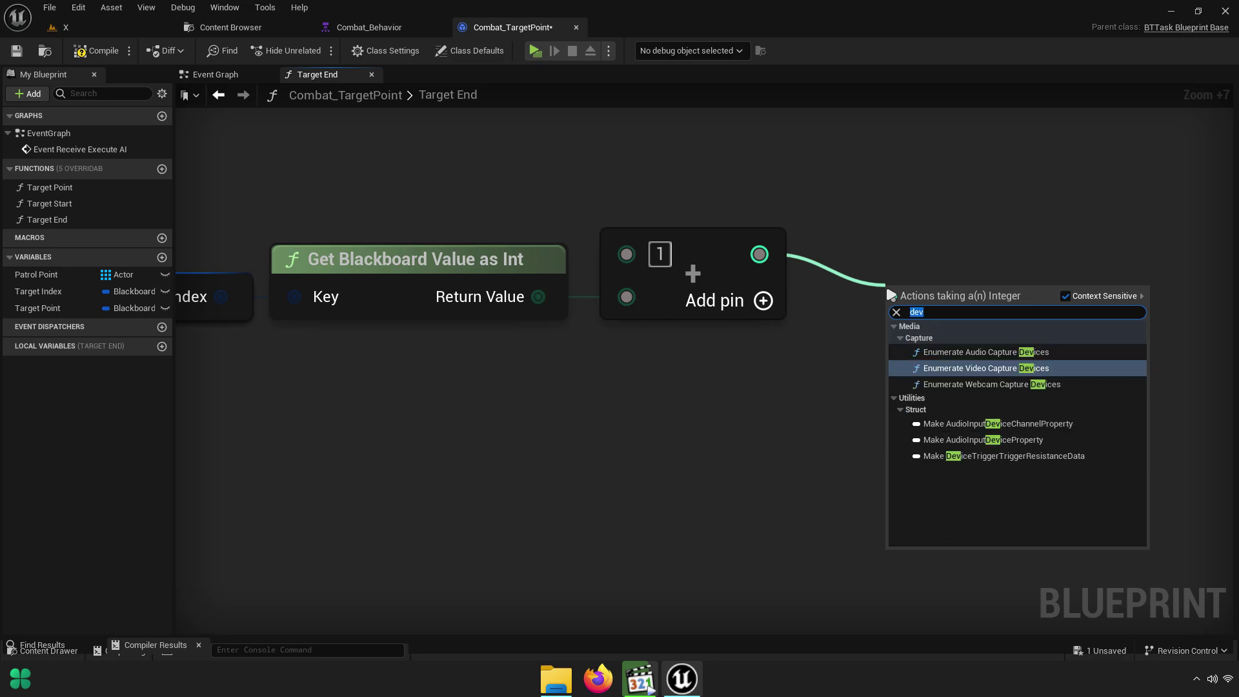
{"action": "type", "text": "iproc"}
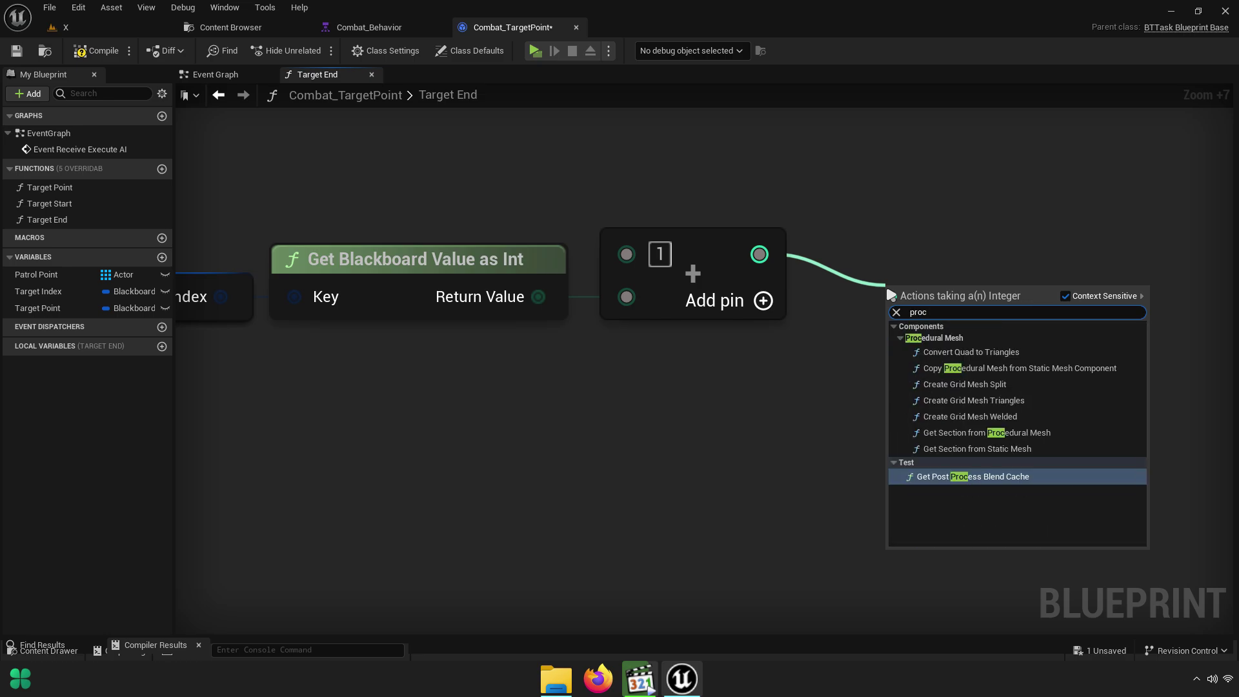
{"action": "type", "text": "ent"}
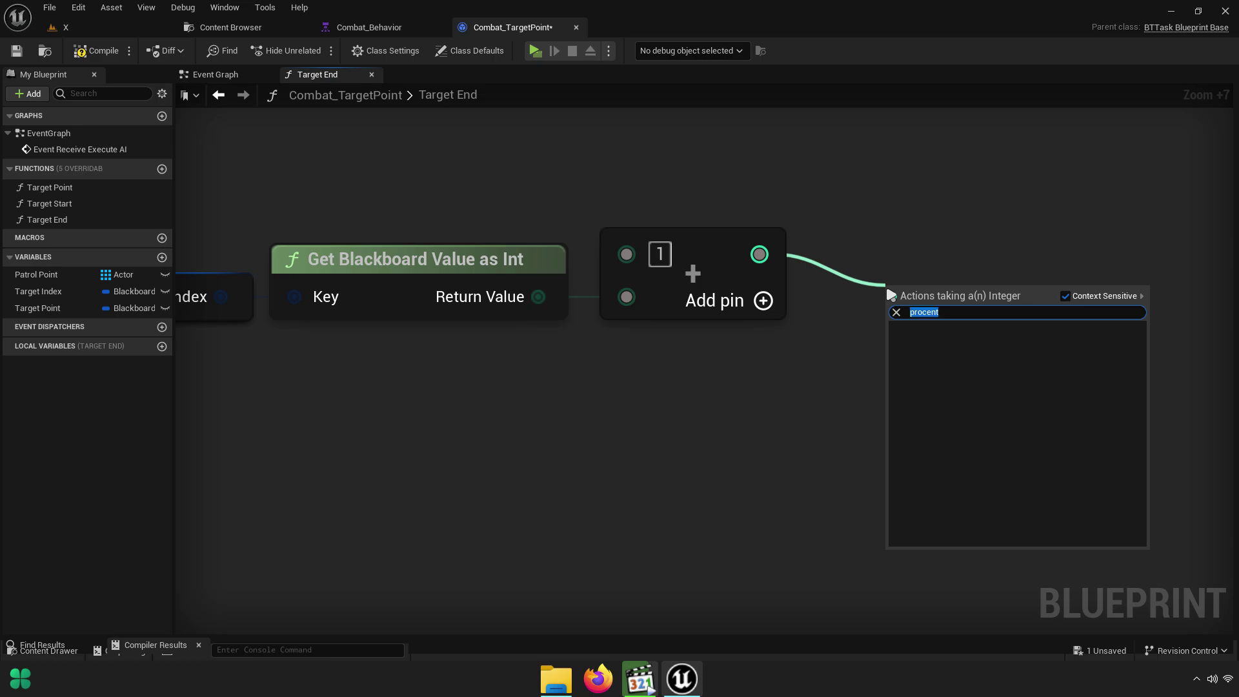
{"action": "key", "text": "BackSpace"}
{"action": "type", "text": "%"}
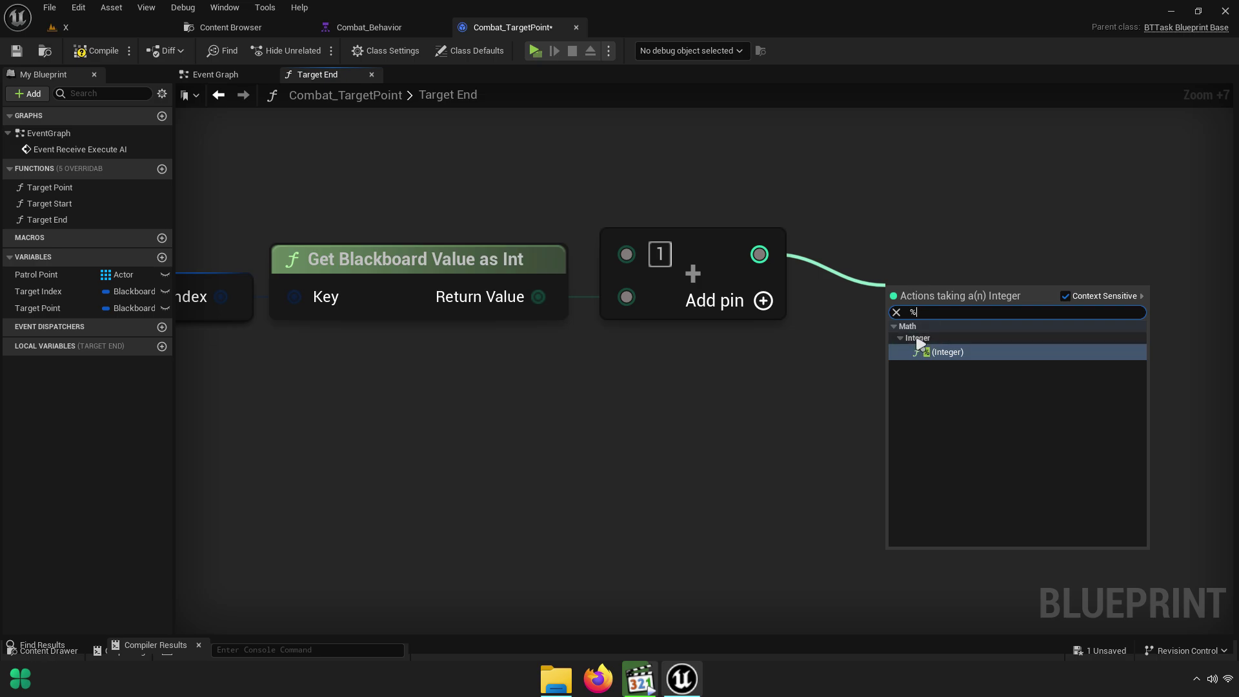
{"action": "left_click", "coordinate": [968, 352]}
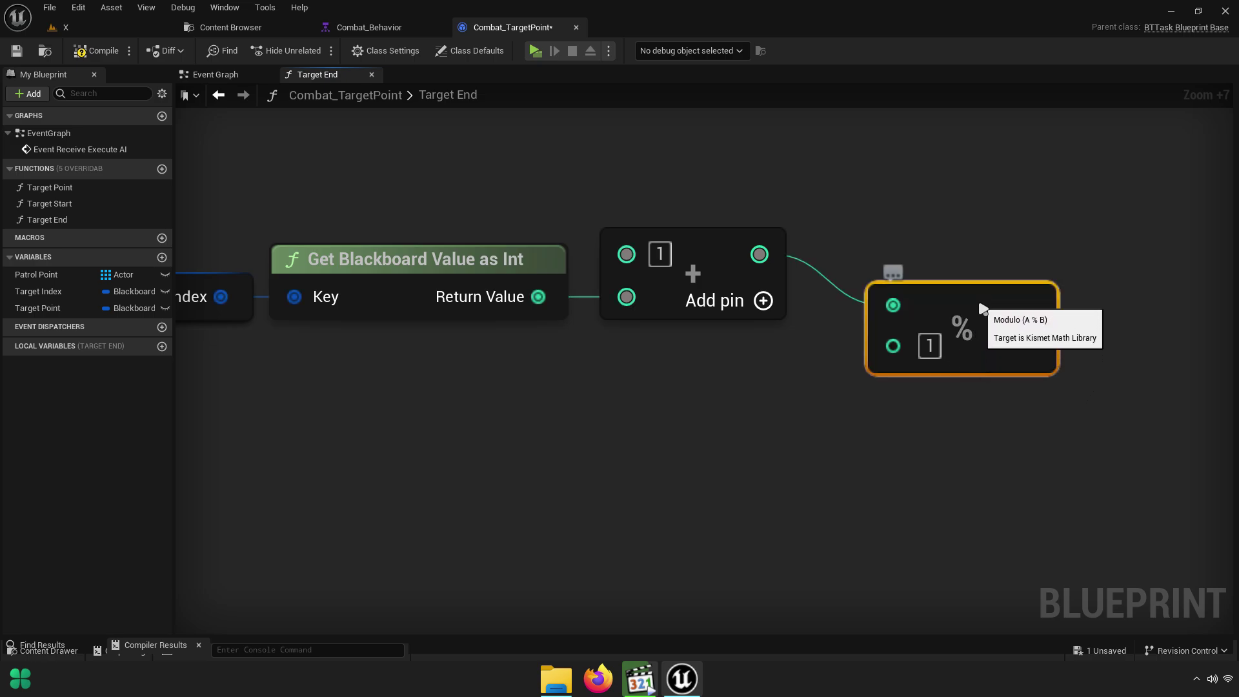
{"action": "left_click_drag", "start_coordinate": [982, 308], "coordinate": [1044, 350]}
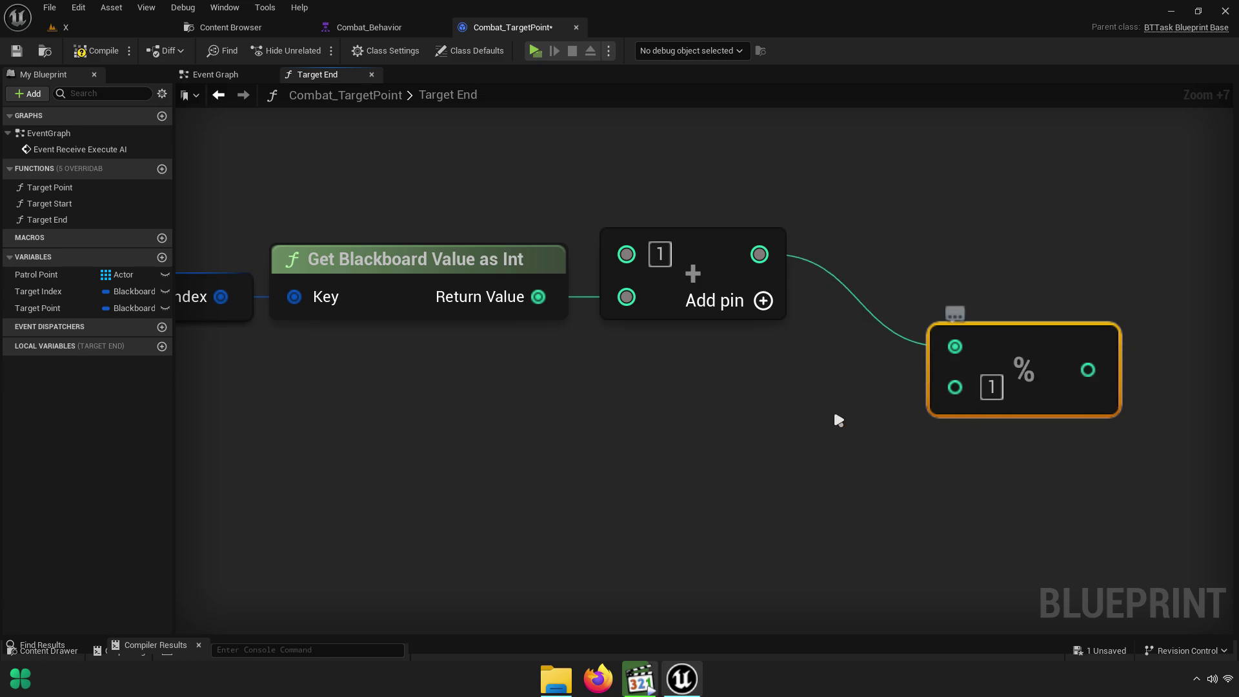
{"action": "right_click_drag", "start_coordinate": [838, 420], "coordinate": [717, 414]}
{"action": "mouse_move", "coordinate": [32, 274]}
{"action": "left_mouse_down", "text": "ctrl"}
{"action": "mouse_move", "coordinate": [524, 431]}
{"action": "mouse_move", "coordinate": [630, 423]}
{"action": "left_mouse_up", "text": "ctrl"}
{"action": "type", "text": "get"}
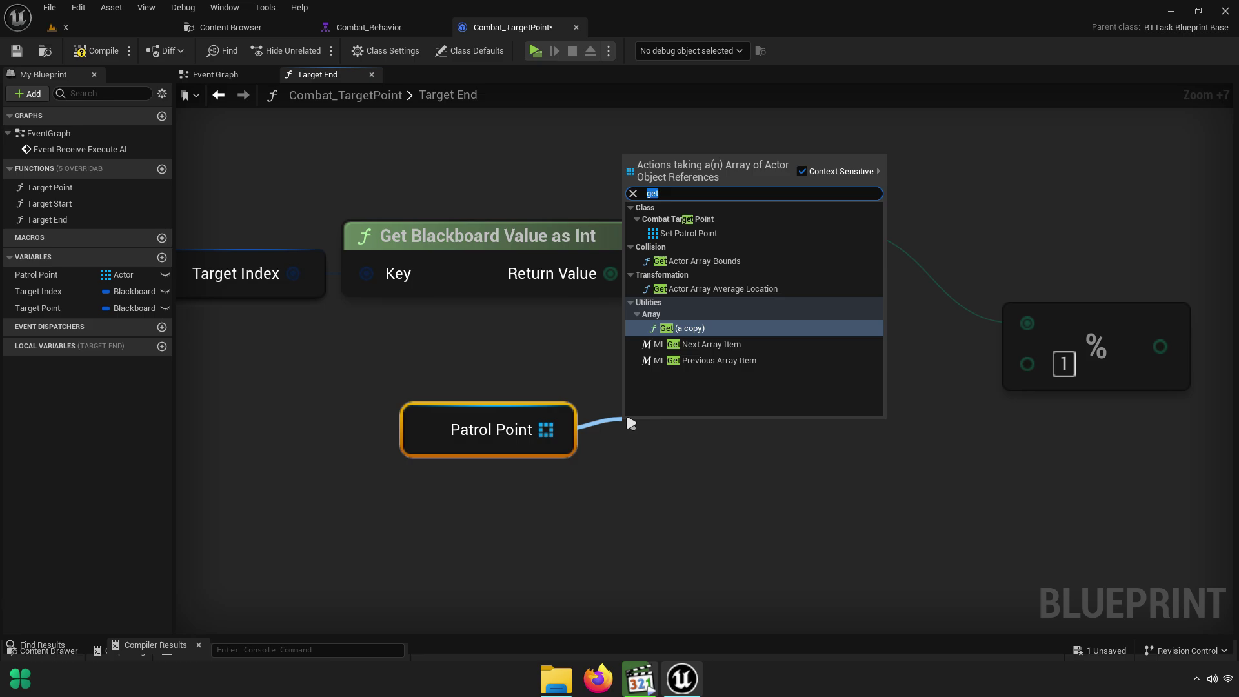
{"action": "type", "text": "lengt"}
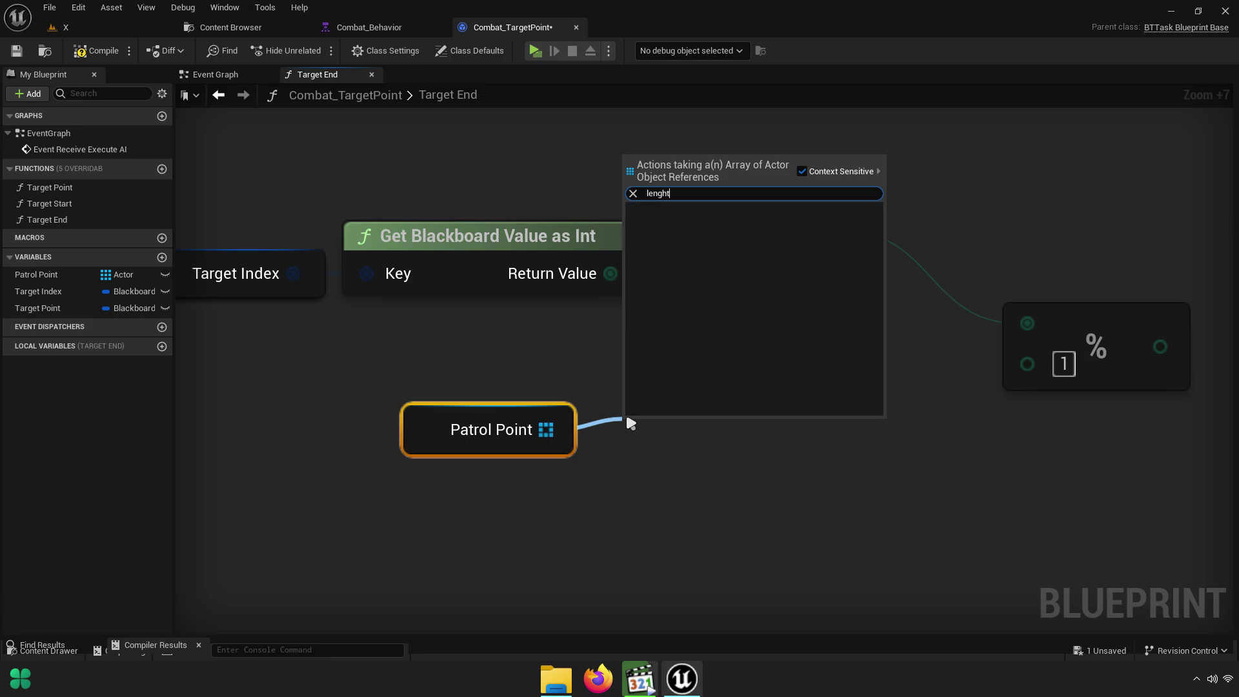
{"action": "type", "text": "h"}
{"action": "key", "text": "Return"}
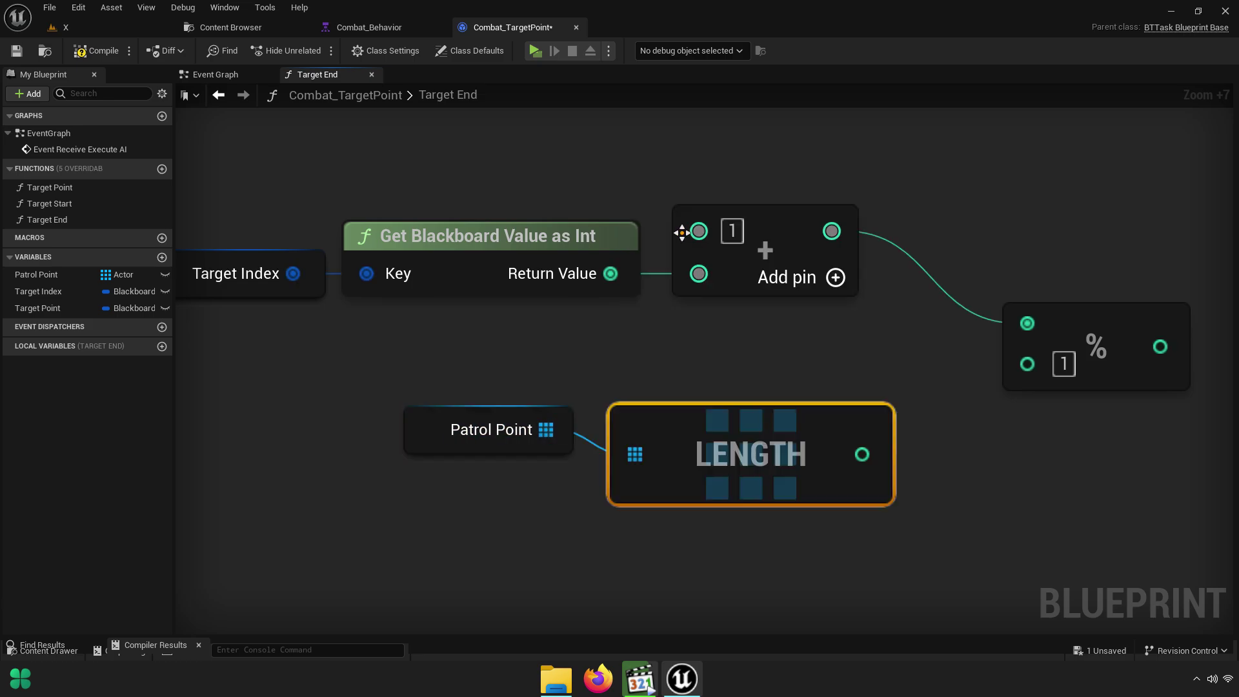
{"action": "key", "text": "q"}
{"action": "left_click_drag", "start_coordinate": [841, 455], "coordinate": [1073, 363]}
{"action": "scroll", "coordinate": [946, 443], "scroll_direction": "down", "scroll_amount": 4}
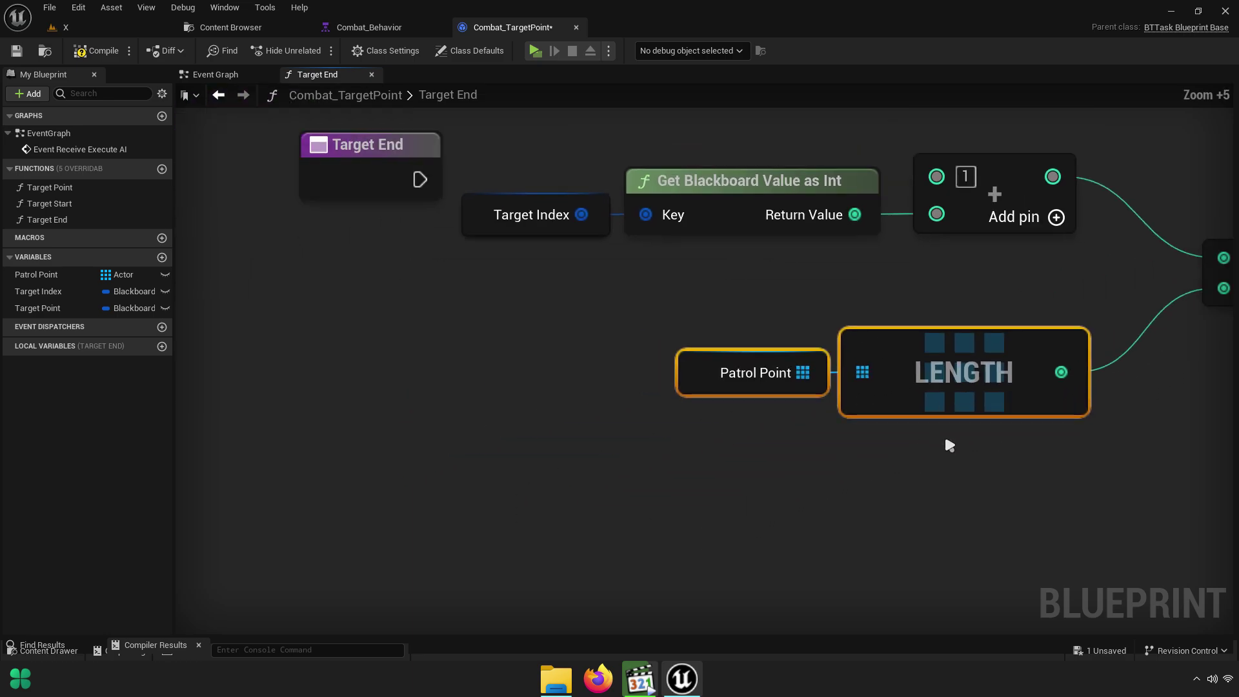
Rearrange Target End, the Patrol Point and length nodes, and the modulo node into a tidy layout
{"action": "left_click_drag", "start_coordinate": [248, 242], "coordinate": [263, 210]}
{"action": "right_click_drag", "start_coordinate": [788, 355], "coordinate": [759, 366]}
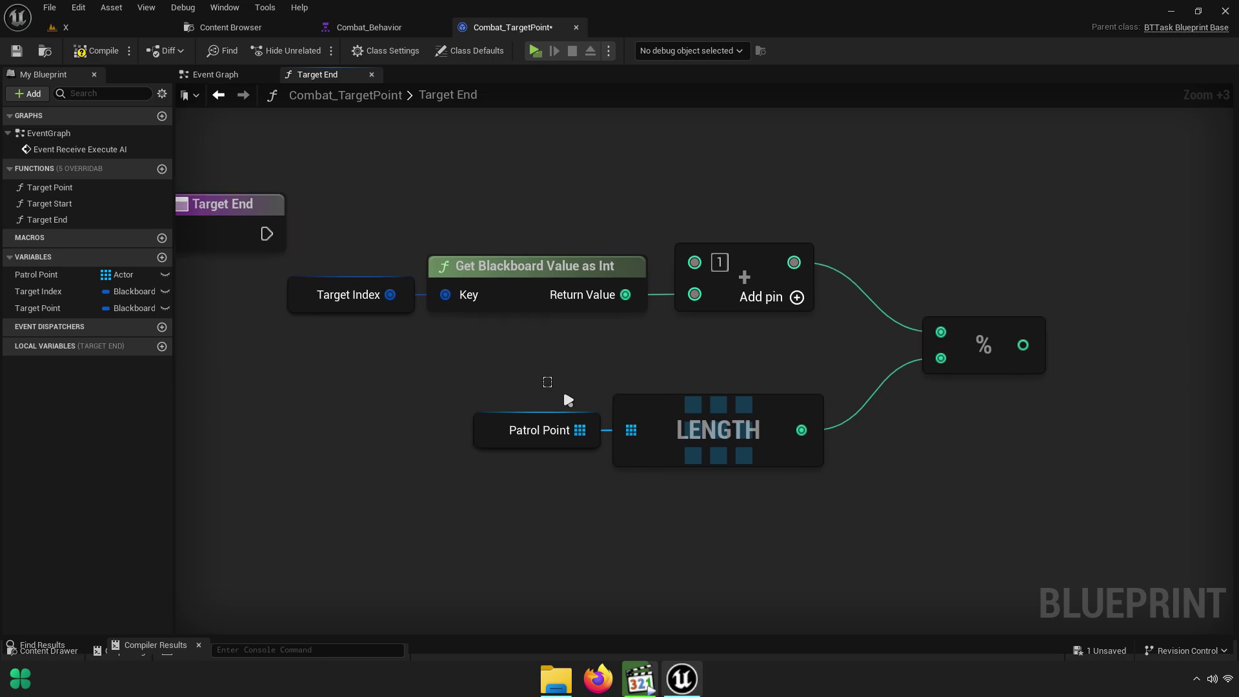
{"action": "left_click_drag", "start_coordinate": [548, 382], "coordinate": [619, 420]}
{"action": "left_click_drag", "start_coordinate": [780, 414], "coordinate": [760, 351]}
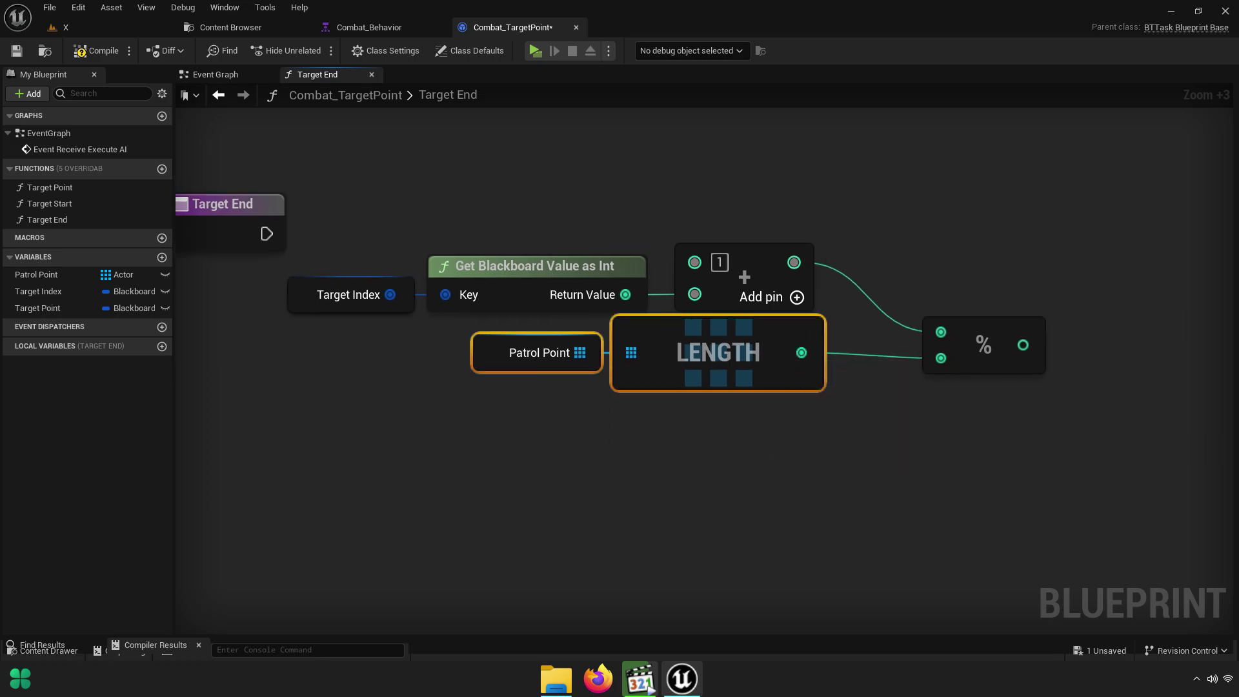
{"action": "right_click_drag", "start_coordinate": [983, 336], "coordinate": [878, 374]}
{"action": "left_click_drag", "start_coordinate": [877, 374], "coordinate": [839, 331]}
{"action": "right_click_drag", "start_coordinate": [839, 332], "coordinate": [683, 330]}
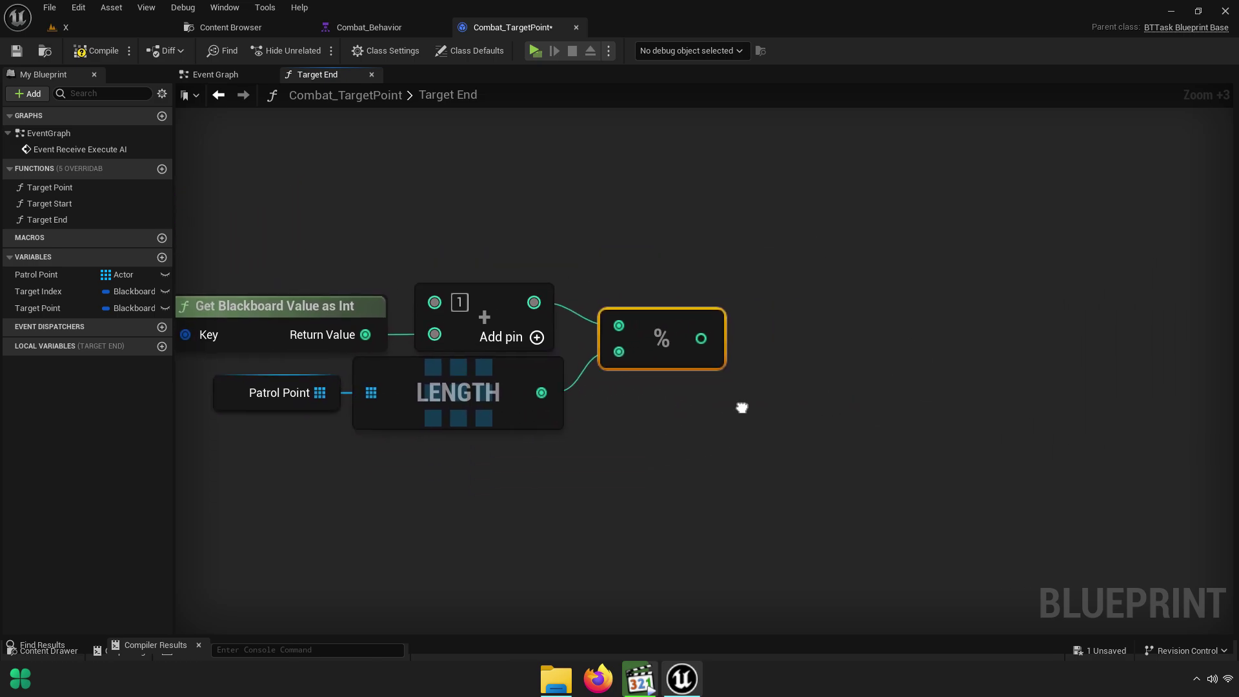
Feed the modulo result into Set Blackboard Value as Int with a Target Index key, executed from Target End
{"action": "left_click_drag", "start_coordinate": [700, 335], "coordinate": [710, 344]}
{"action": "left_click_drag", "start_coordinate": [788, 307], "coordinate": [785, 285]}
{"action": "type", "text": "set"}
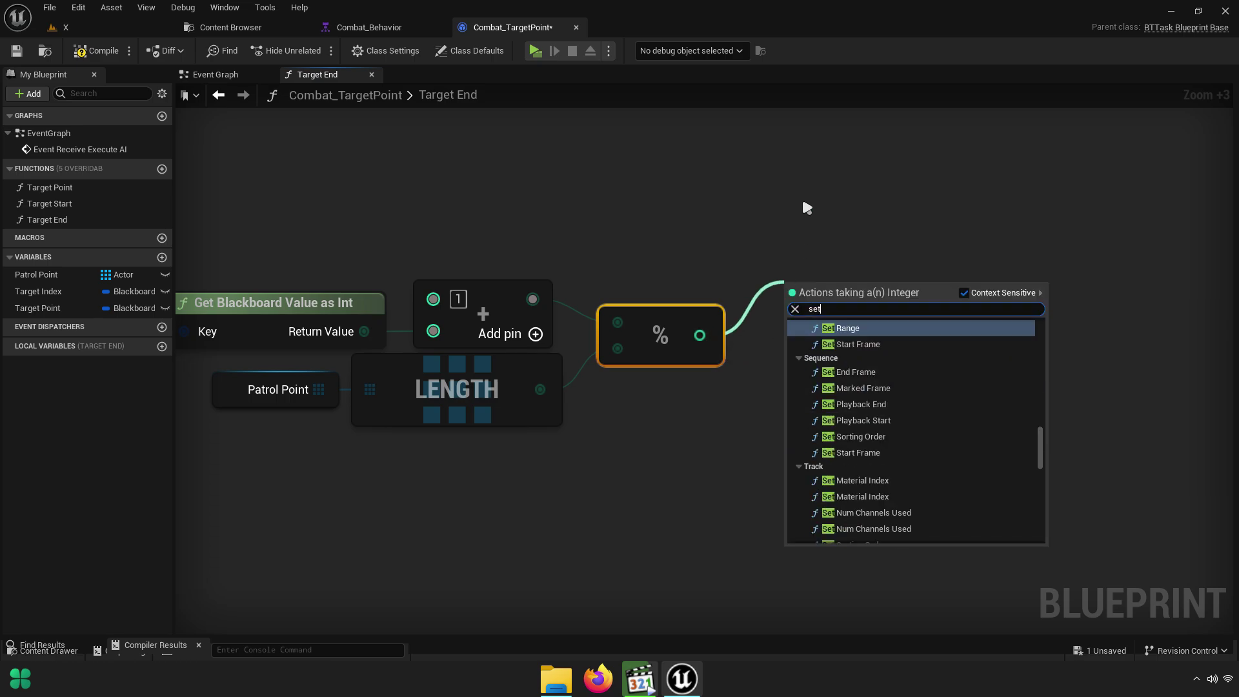
{"action": "type", "text": "black"}
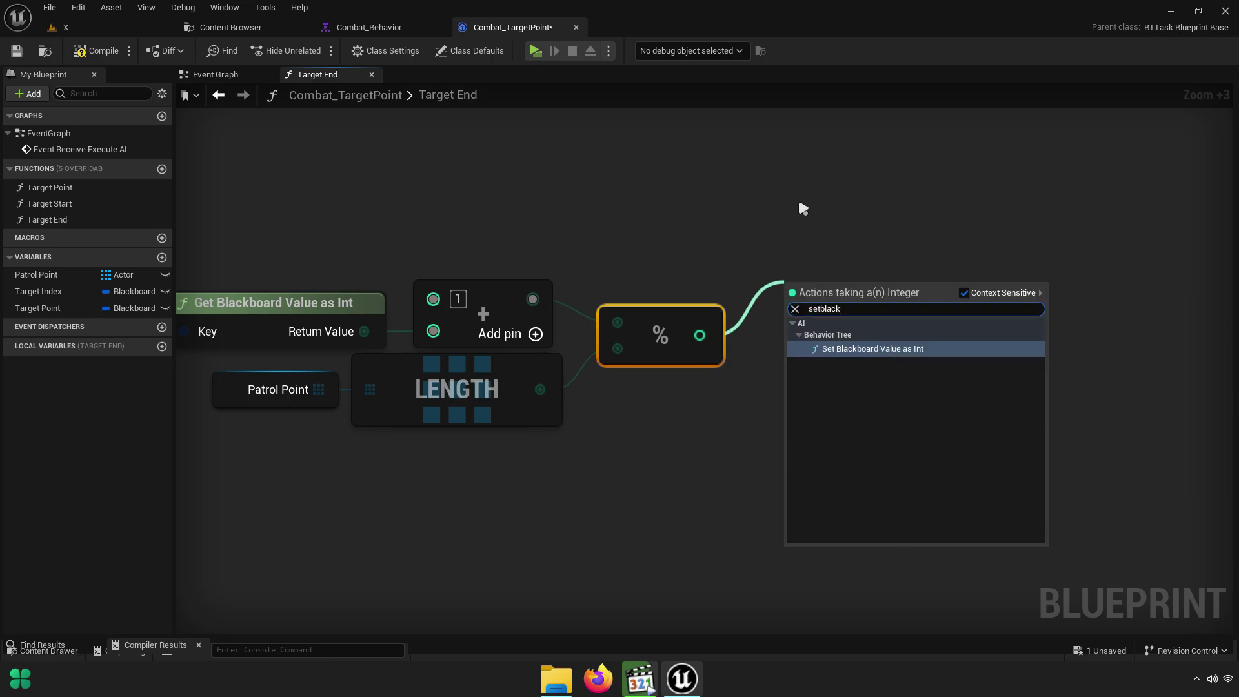
{"action": "left_click", "coordinate": [873, 348]}
{"action": "left_click_drag", "start_coordinate": [888, 328], "coordinate": [981, 219]}
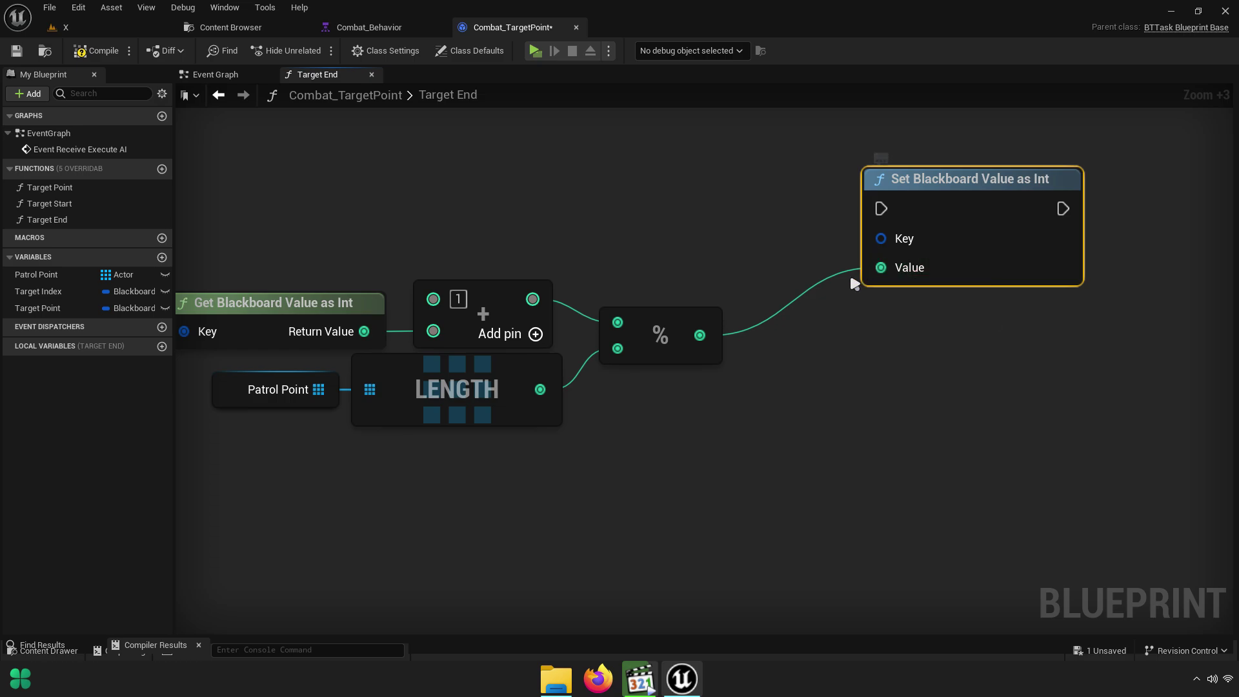
{"action": "left_click_drag", "start_coordinate": [58, 292], "coordinate": [881, 236]}
{"action": "left_click_drag", "start_coordinate": [741, 235], "coordinate": [761, 215]}
{"action": "left_click_drag", "start_coordinate": [954, 211], "coordinate": [987, 284], "text": "shift"}
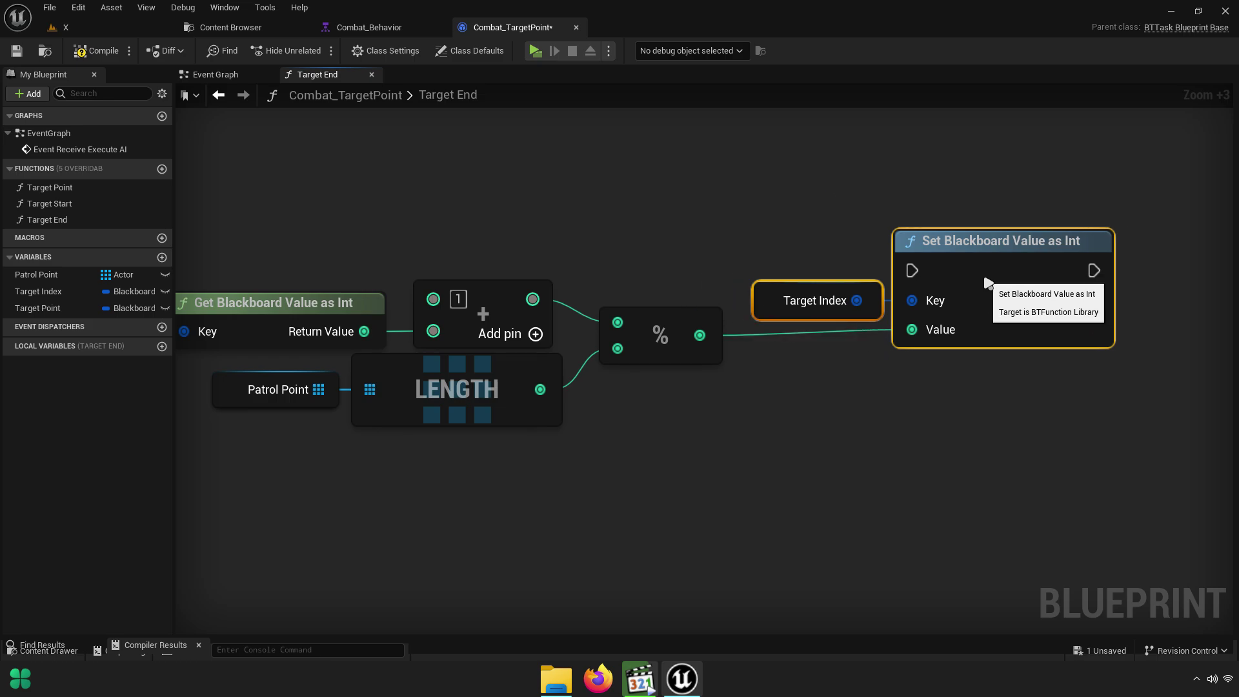
{"action": "scroll", "coordinate": [984, 278], "scroll_direction": "down", "scroll_amount": 4}
{"action": "mouse_move", "coordinate": [478, 248]}
{"action": "left_mouse_down"}
{"action": "mouse_move", "coordinate": [864, 266]}
{"action": "mouse_move", "coordinate": [1005, 249]}
{"action": "left_mouse_up"}
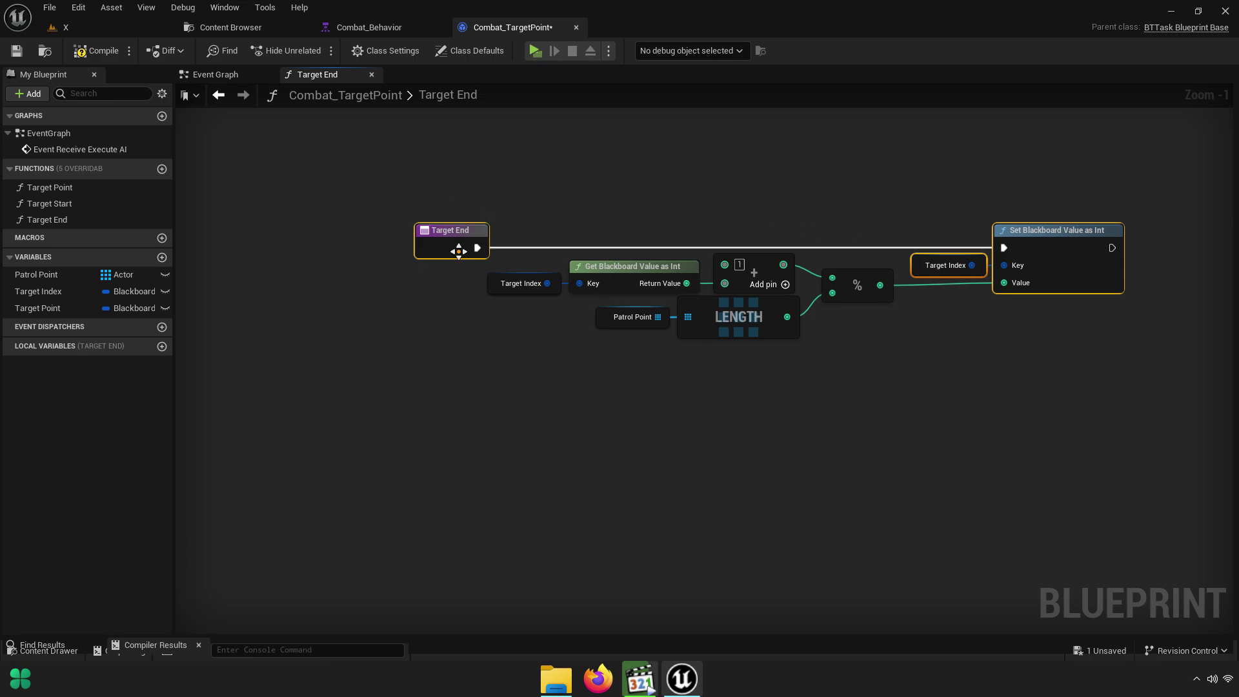
Shift the modulo and Set nodes right, routing Target End's exec wire through two reroute points above them
{"action": "scroll", "coordinate": [648, 326], "scroll_direction": "up", "scroll_amount": 3}
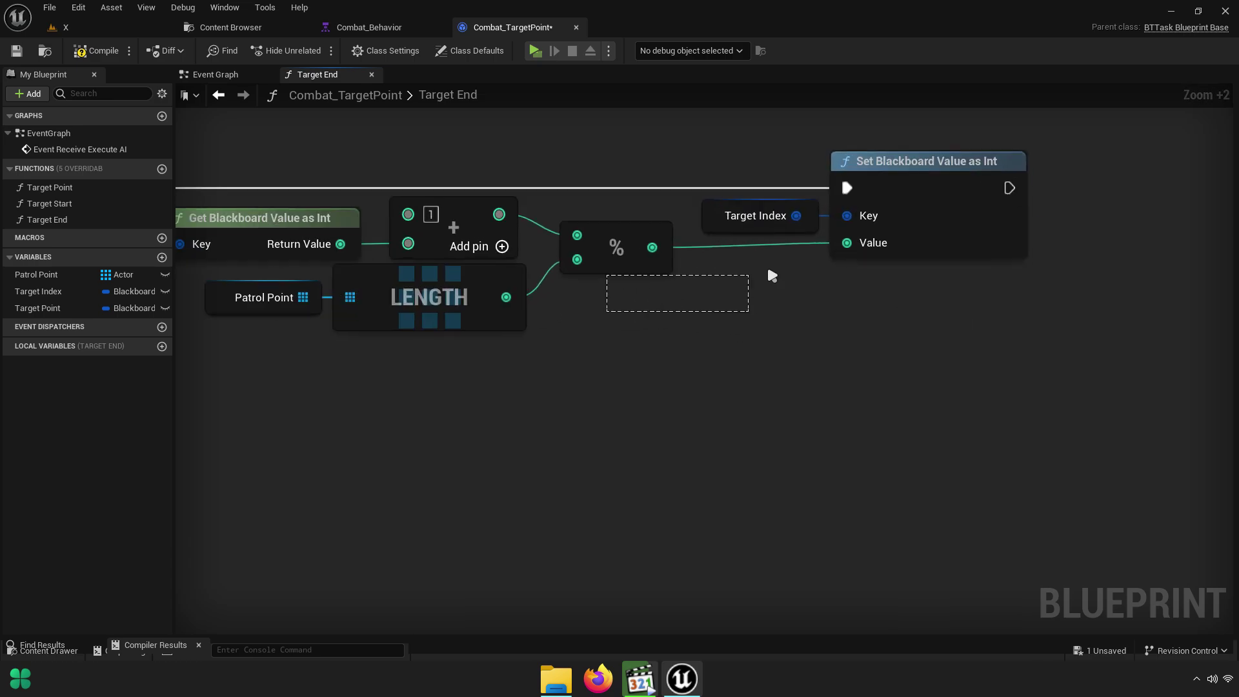
{"action": "left_click_drag", "start_coordinate": [772, 276], "coordinate": [866, 208]}
{"action": "right_click_drag", "start_coordinate": [695, 295], "coordinate": [1016, 279]}
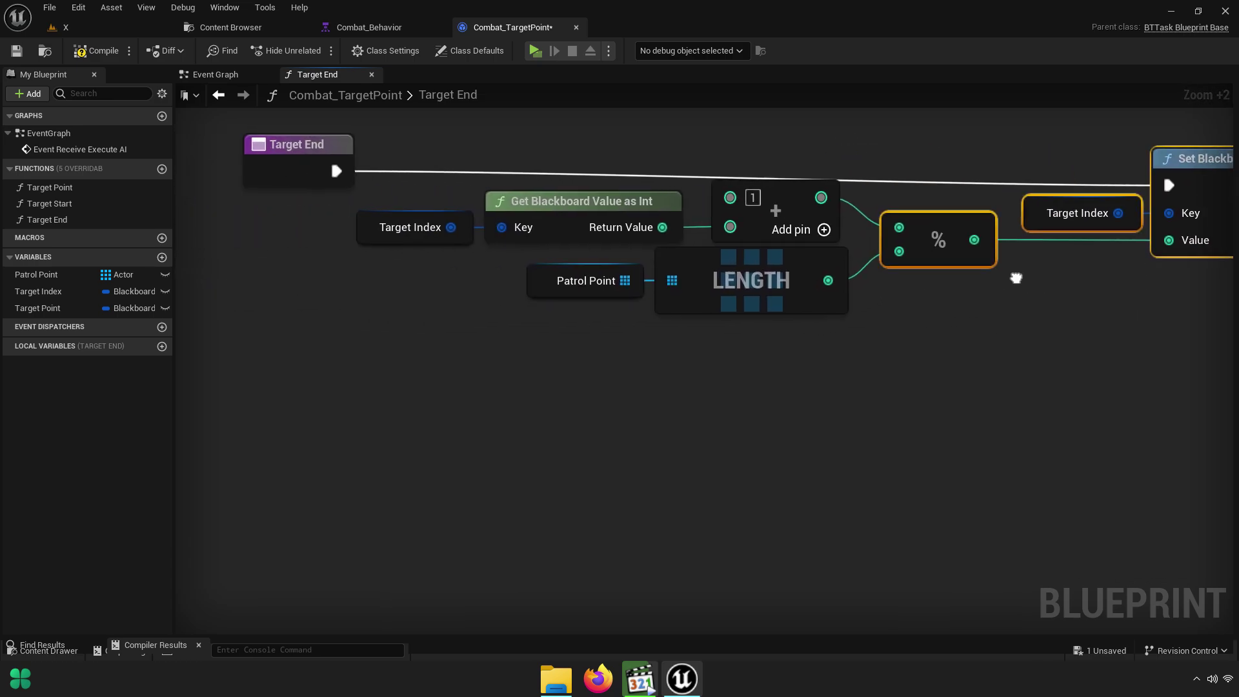
{"action": "left_click", "coordinate": [280, 184]}
{"action": "mouse_move", "coordinate": [307, 219]}
{"action": "right_mouse_down"}
{"action": "mouse_move", "coordinate": [240, 236]}
{"action": "mouse_move", "coordinate": [367, 256]}
{"action": "right_mouse_up"}
{"action": "double_click", "coordinate": [419, 225]}
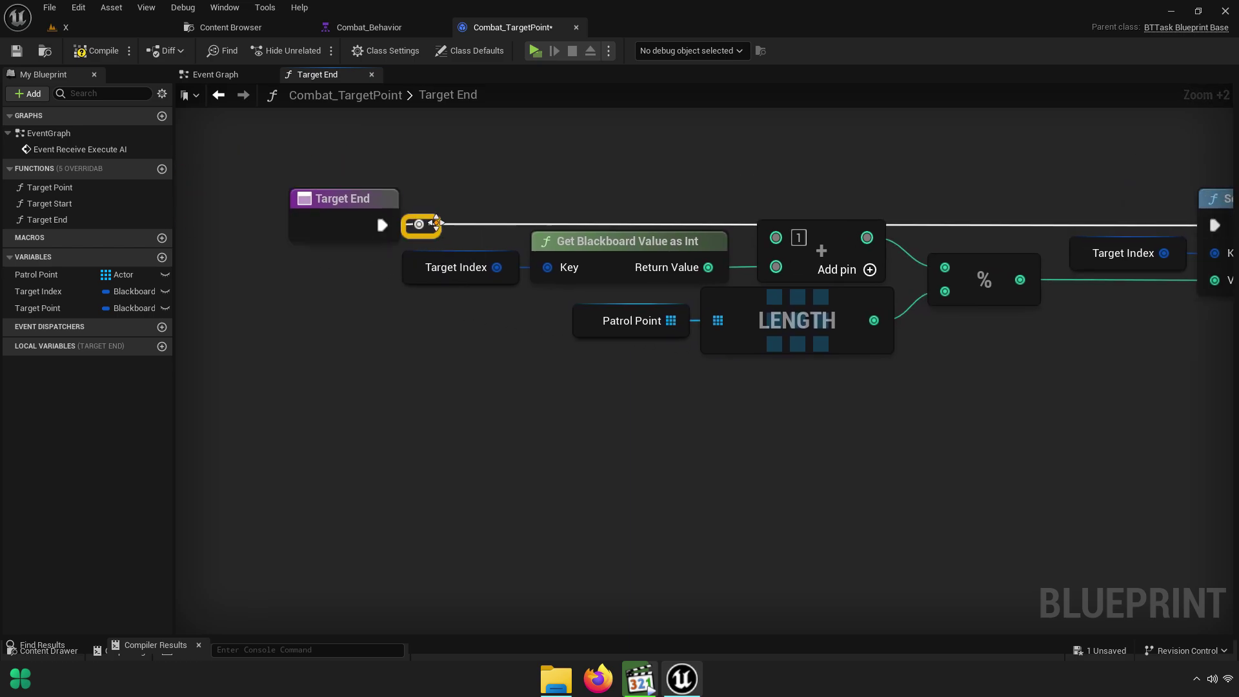
{"action": "left_click_drag", "start_coordinate": [441, 228], "coordinate": [468, 188]}
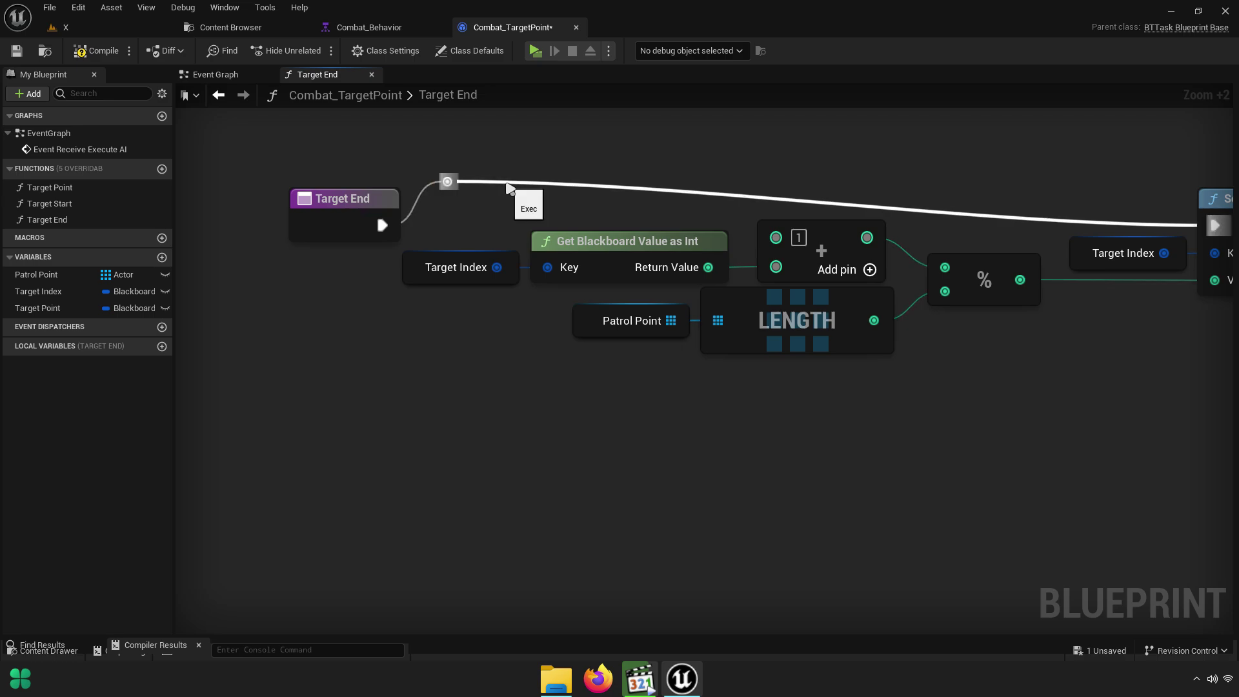
{"action": "double_click", "coordinate": [493, 184]}
{"action": "scroll", "coordinate": [462, 200], "scroll_direction": "down", "scroll_amount": 2}
{"action": "left_click_drag", "start_coordinate": [428, 193], "coordinate": [903, 204]}
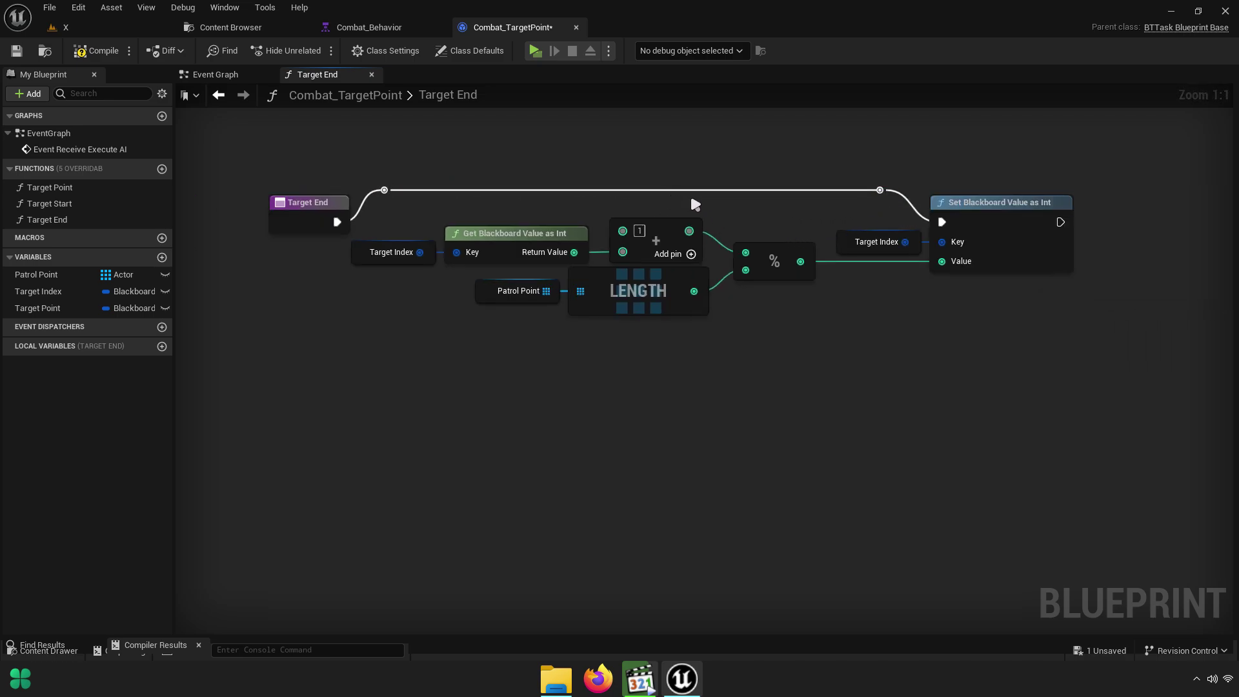
{"action": "right_click_drag", "start_coordinate": [695, 205], "coordinate": [691, 204]}
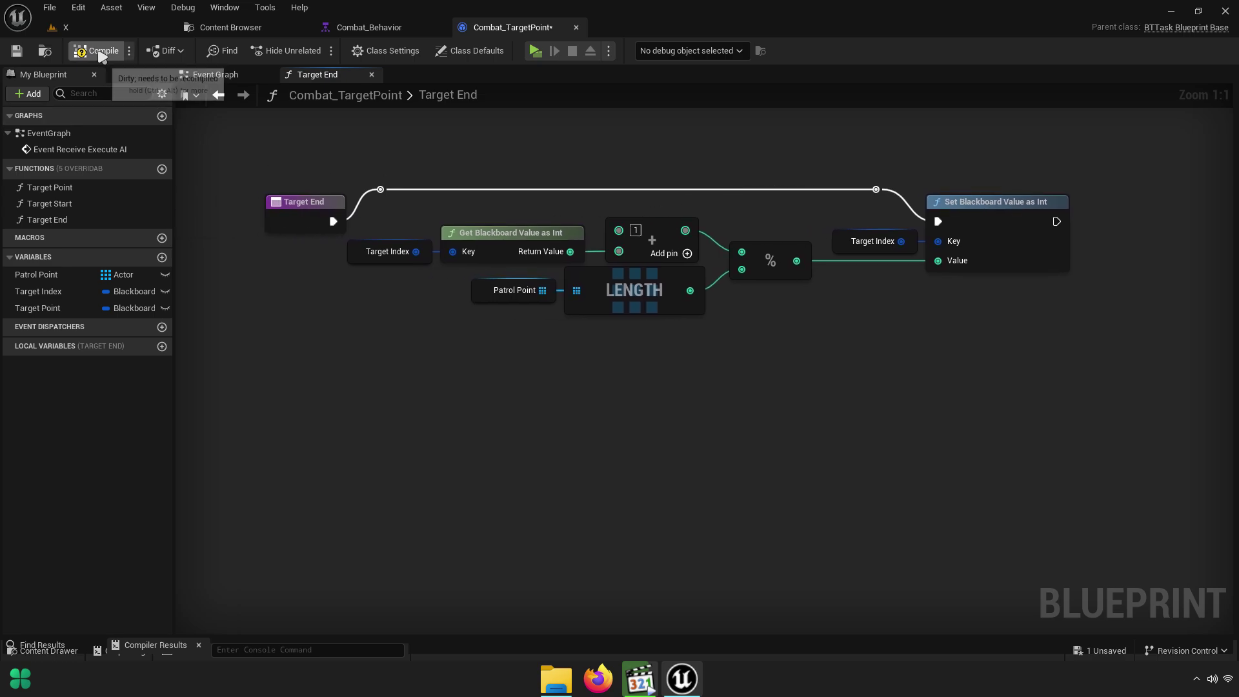
In the Event Graph, add a Target Start call wired after Target Point
{"action": "left_click", "coordinate": [218, 78]}
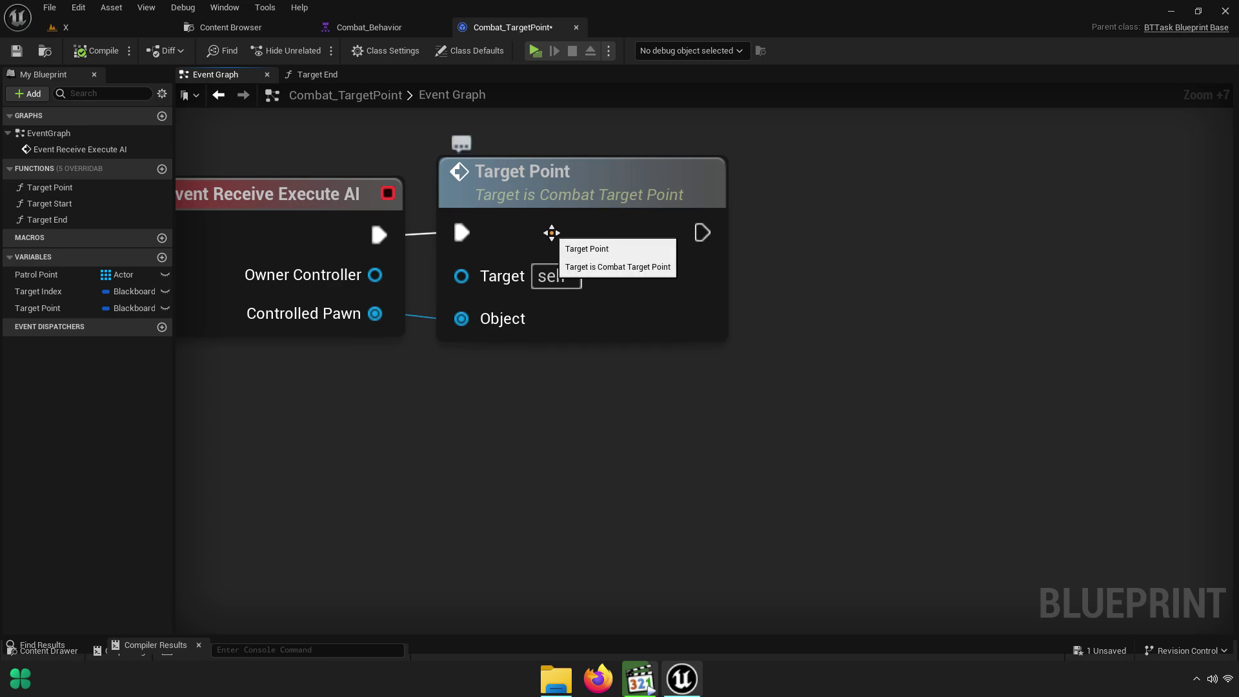
{"action": "right_click_drag", "start_coordinate": [744, 253], "coordinate": [885, 268]}
{"action": "scroll", "coordinate": [401, 115], "scroll_direction": "down", "scroll_amount": 2}
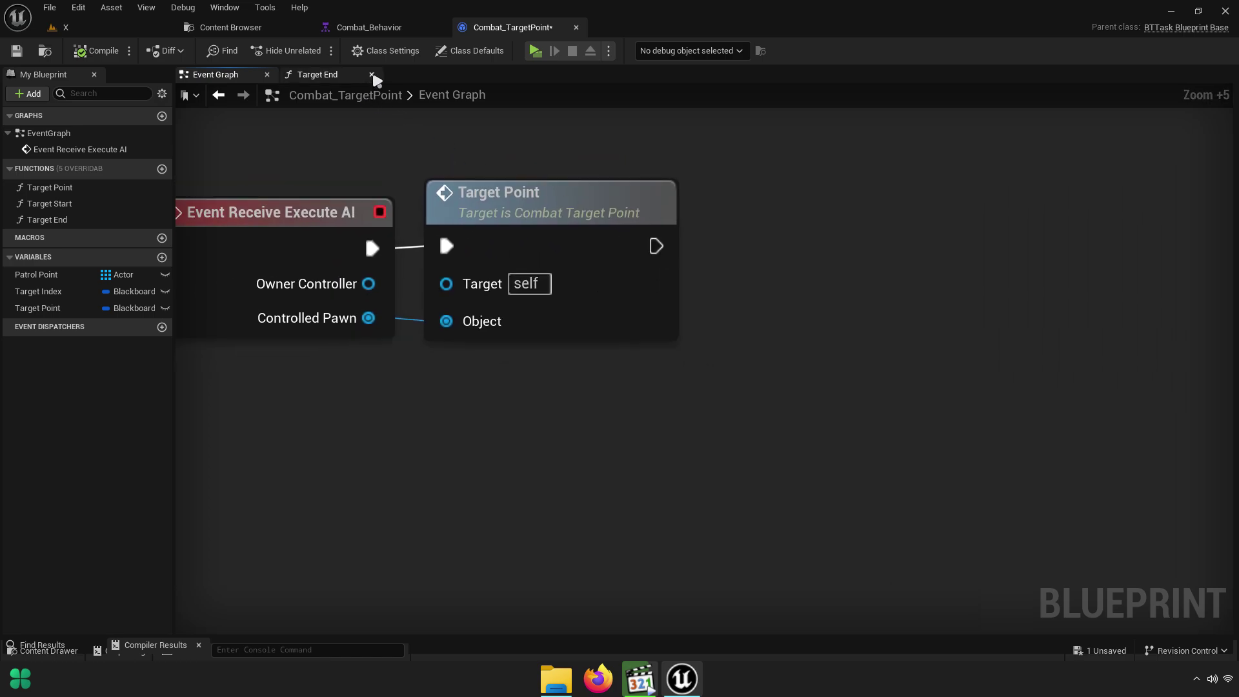
{"action": "right_click_drag", "start_coordinate": [677, 239], "coordinate": [713, 271]}
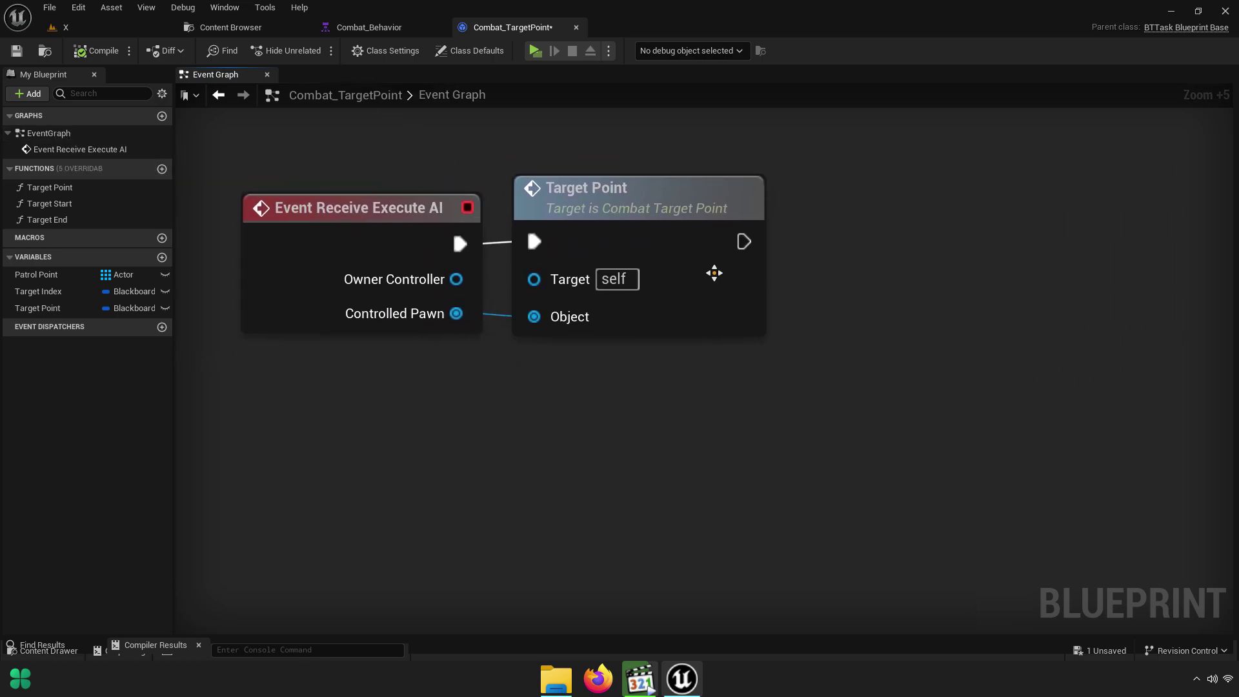
{"action": "right_click_drag", "start_coordinate": [777, 349], "coordinate": [670, 347]}
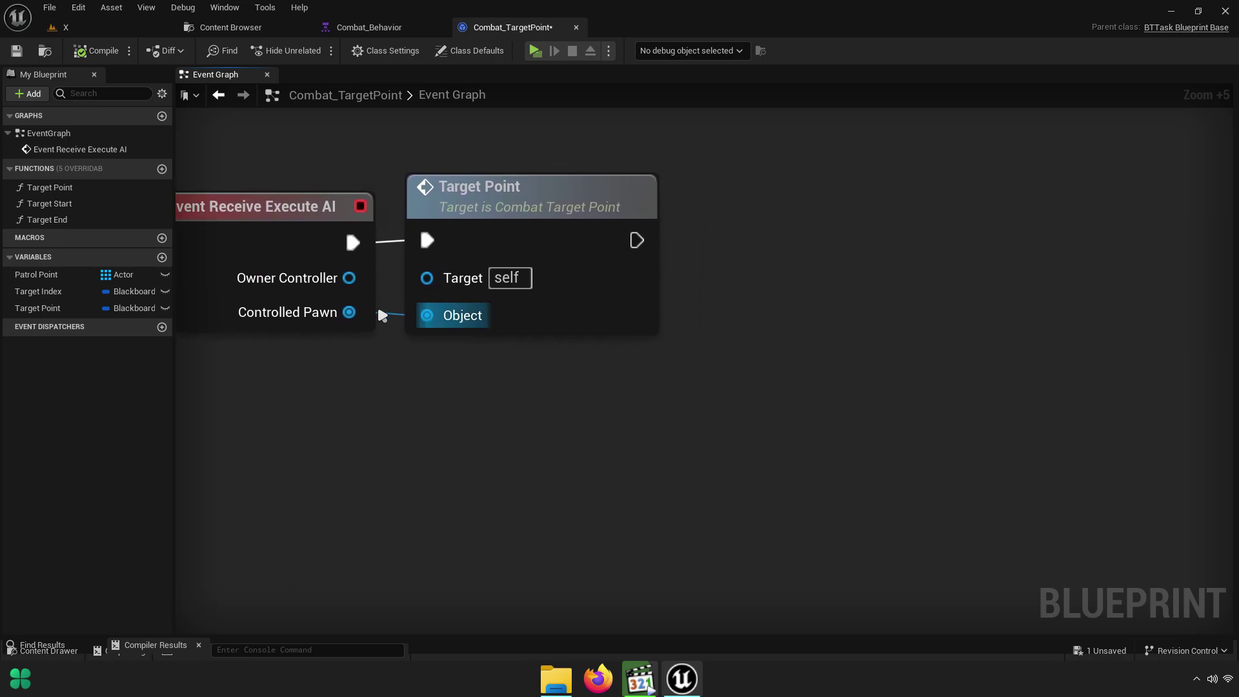
{"action": "left_click_drag", "start_coordinate": [52, 205], "coordinate": [713, 242]}
{"action": "left_click_drag", "start_coordinate": [813, 285], "coordinate": [777, 230]}
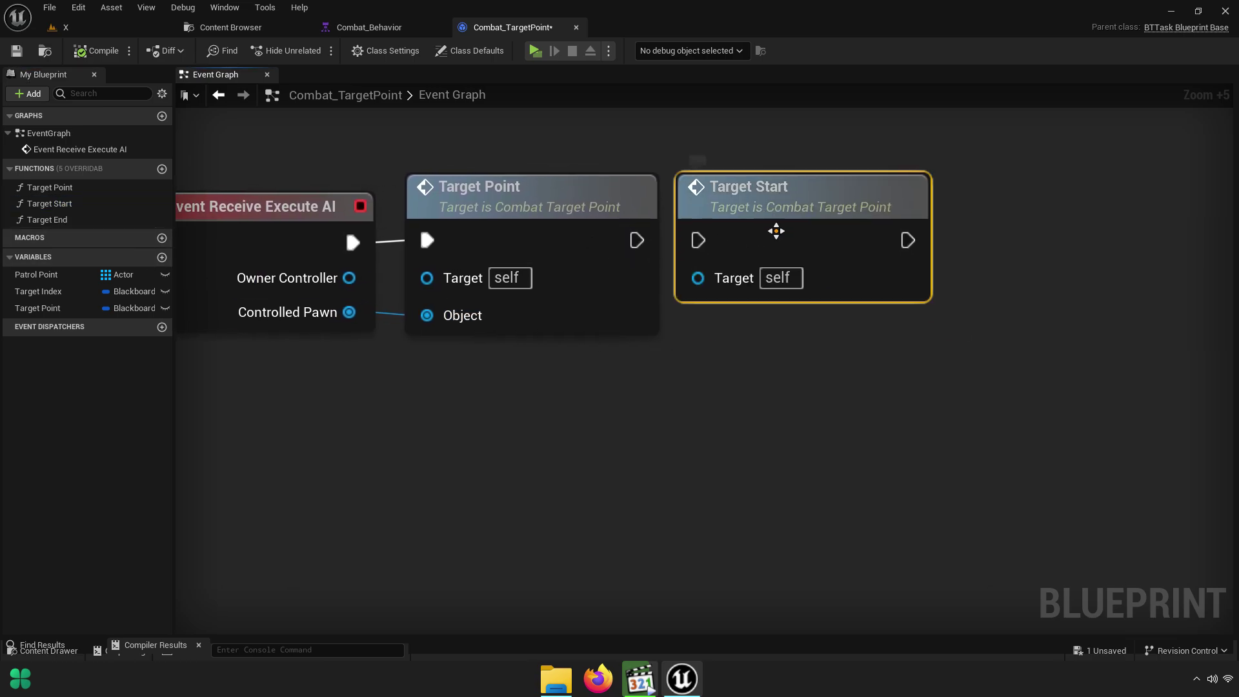
{"action": "left_click_drag", "start_coordinate": [666, 240], "coordinate": [816, 276]}
{"action": "right_click_drag", "start_coordinate": [643, 298], "coordinate": [339, 294]}
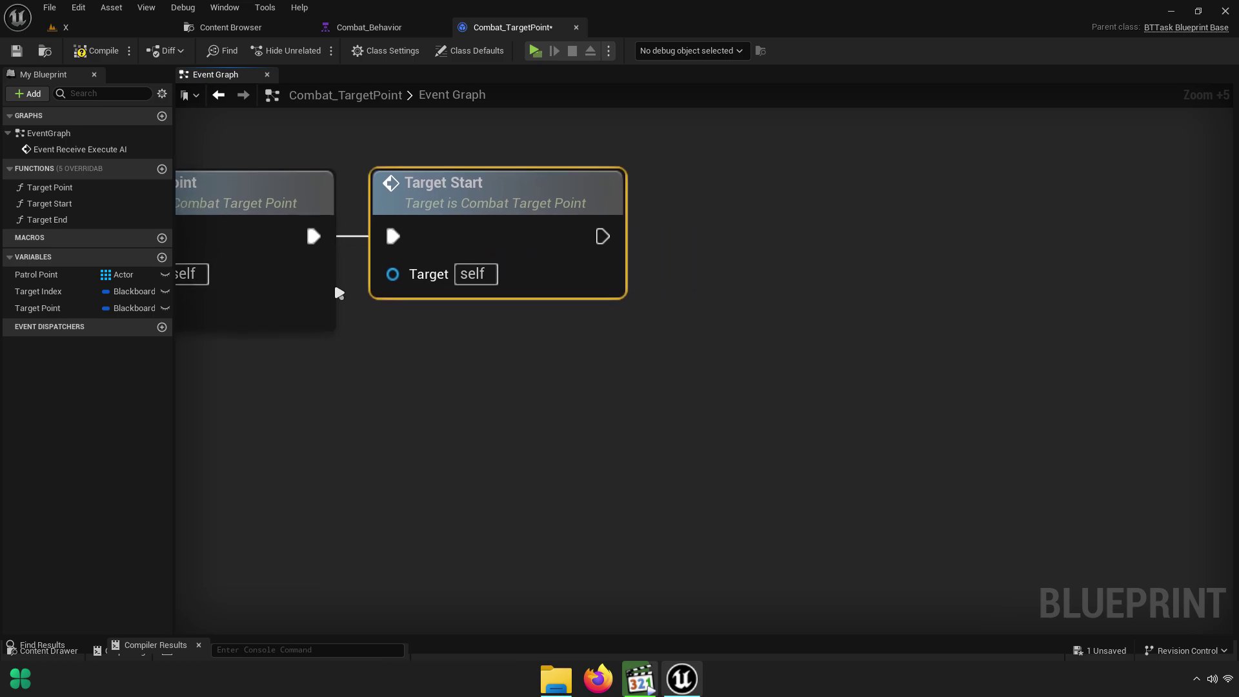
Chain Target End after Target Start, then end with Finish Execute with Success ticked
{"action": "mouse_move", "coordinate": [56, 221]}
{"action": "left_mouse_down"}
{"action": "mouse_move", "coordinate": [719, 255]}
{"action": "mouse_move", "coordinate": [603, 236]}
{"action": "left_mouse_up"}
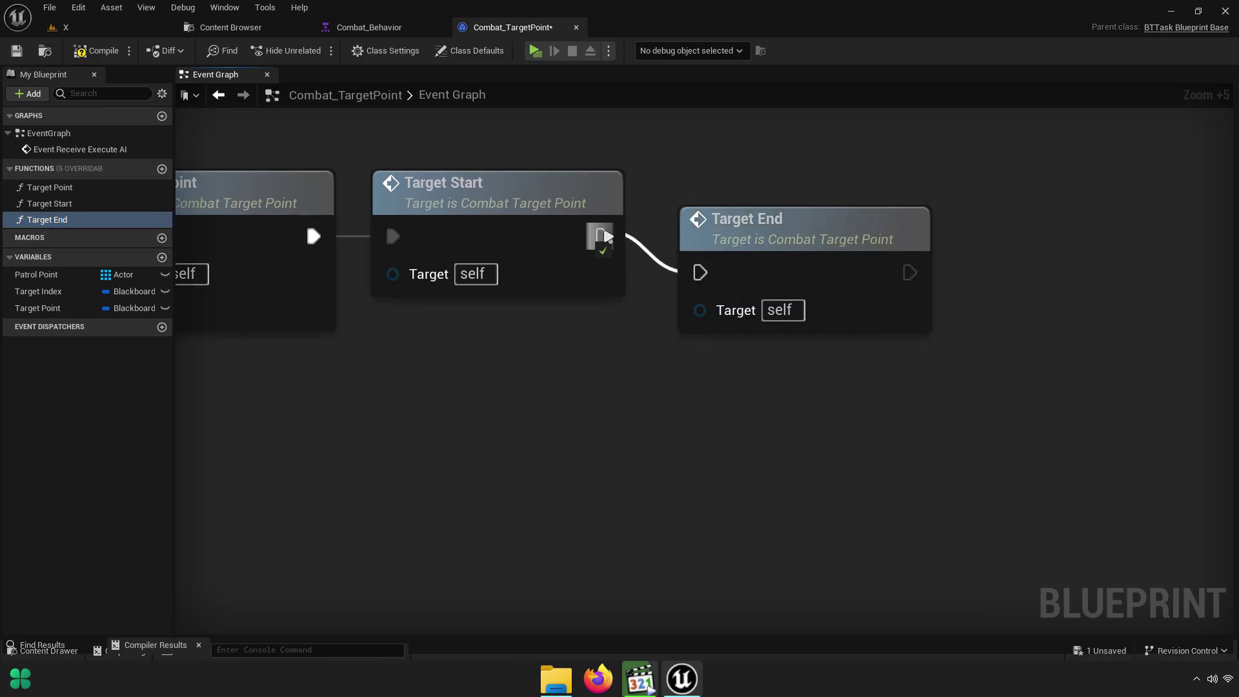
{"action": "right_click_drag", "start_coordinate": [956, 358], "coordinate": [749, 340]}
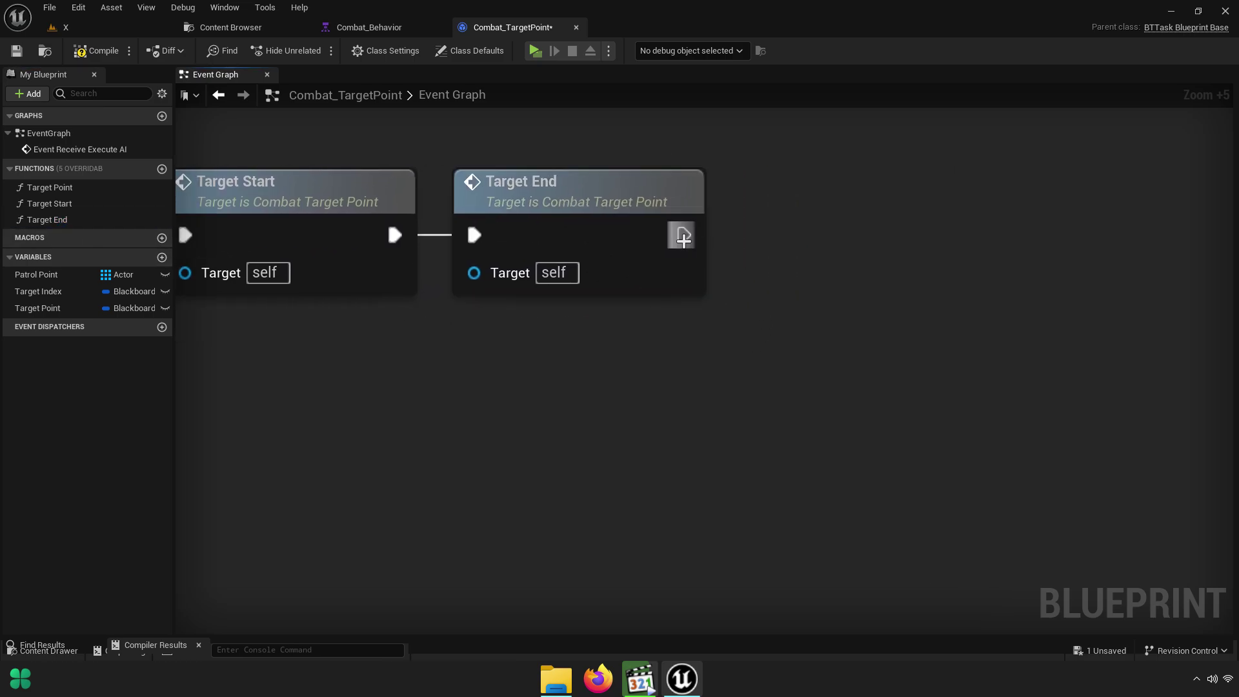
{"action": "left_click_drag", "start_coordinate": [681, 235], "coordinate": [815, 216]}
{"action": "type", "text": "finish"}
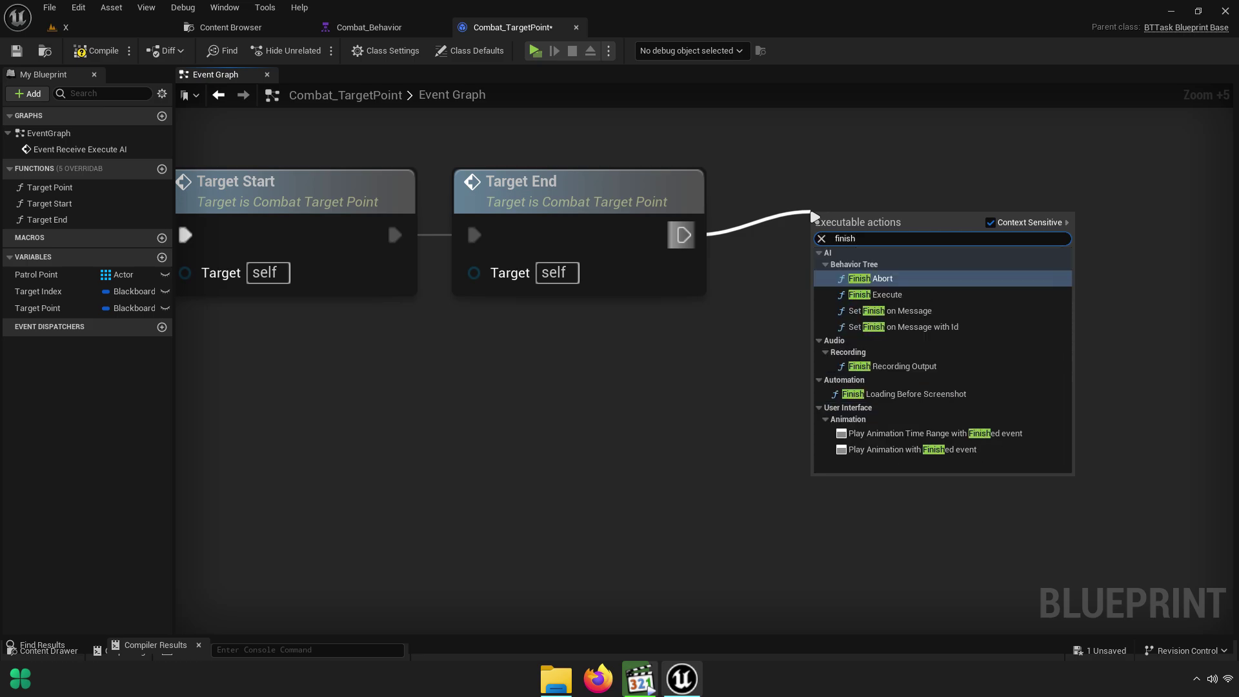
{"action": "type", "text": " exe"}
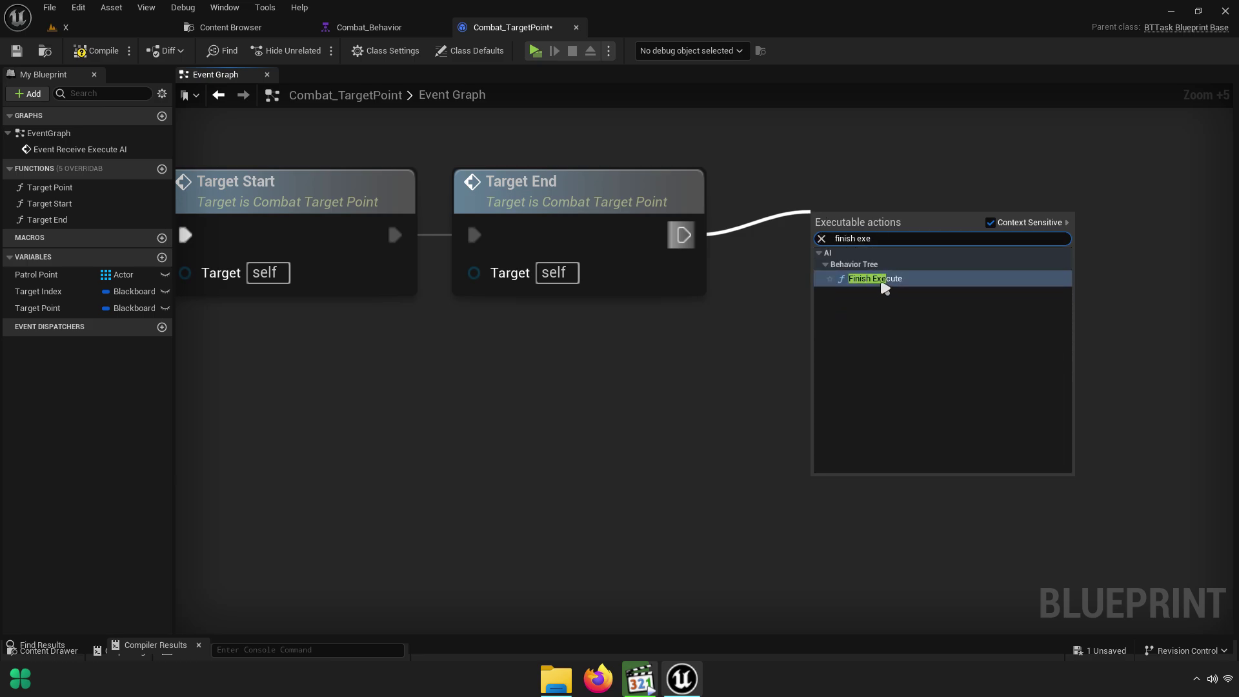
{"action": "left_click", "coordinate": [885, 288]}
{"action": "scroll", "coordinate": [774, 271], "scroll_direction": "up", "scroll_amount": 2}
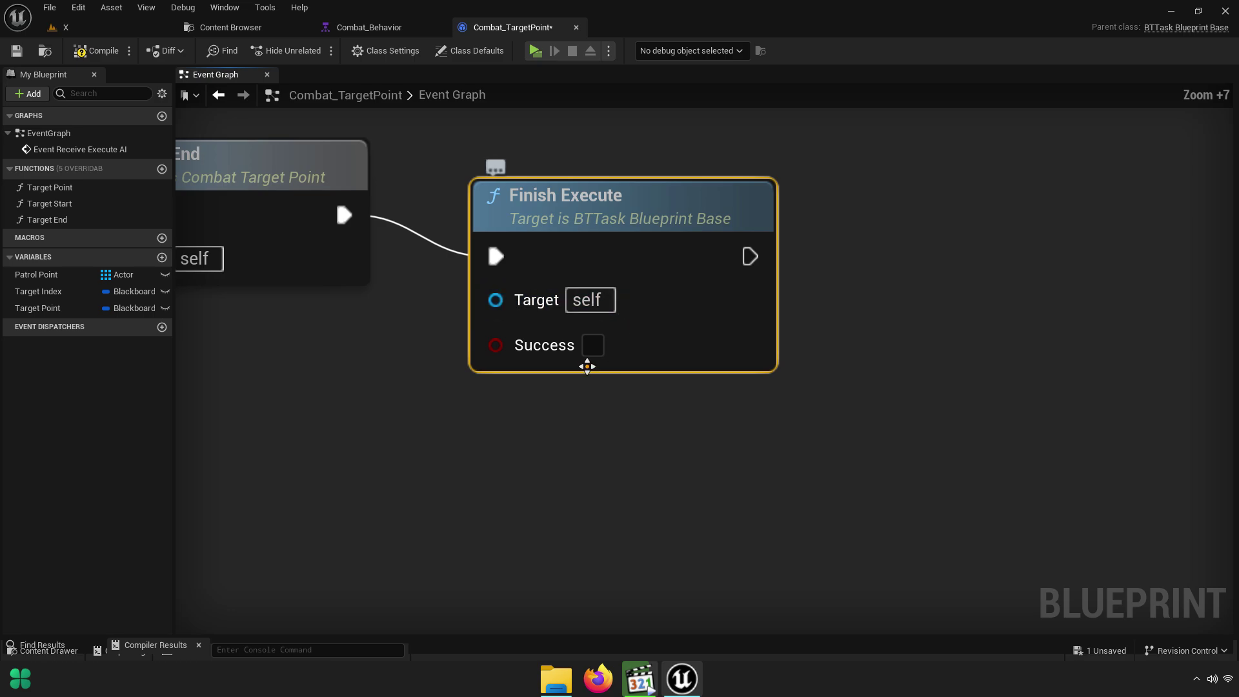
{"action": "left_click", "coordinate": [592, 345]}
{"action": "left_click_drag", "start_coordinate": [605, 231], "coordinate": [543, 190]}
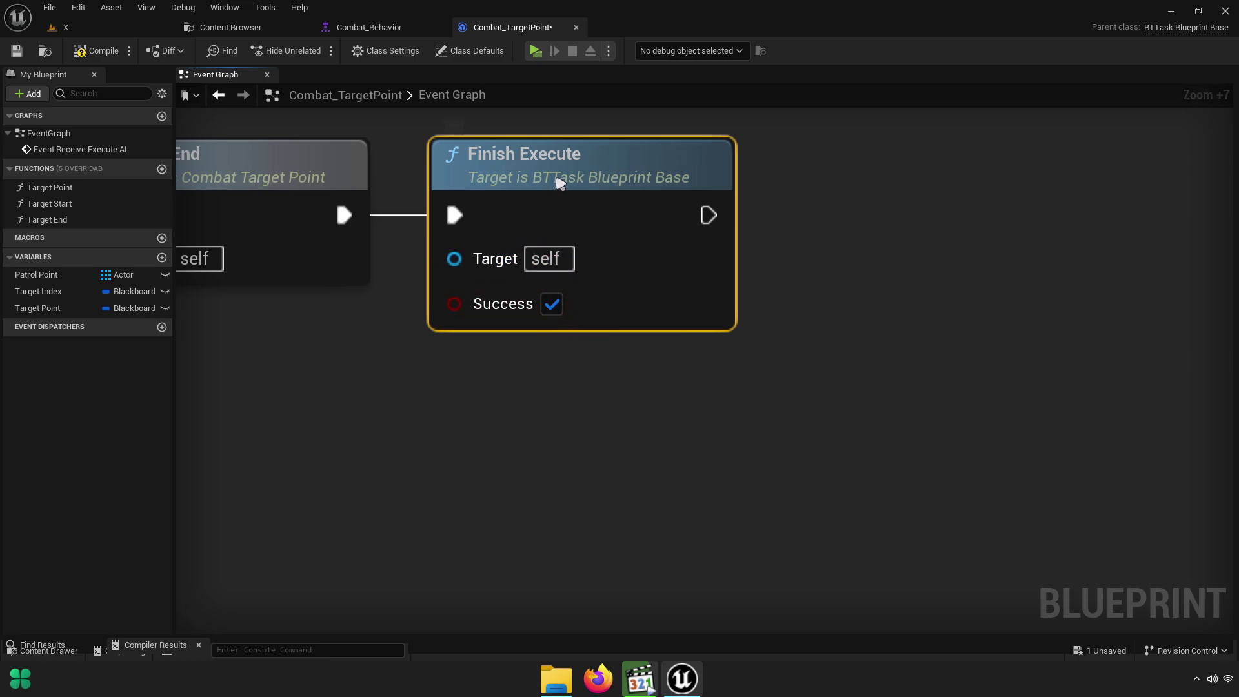
{"action": "scroll", "coordinate": [736, 209], "scroll_direction": "down", "scroll_amount": 3}
{"action": "scroll", "coordinate": [993, 337], "scroll_direction": "down", "scroll_amount": 4}
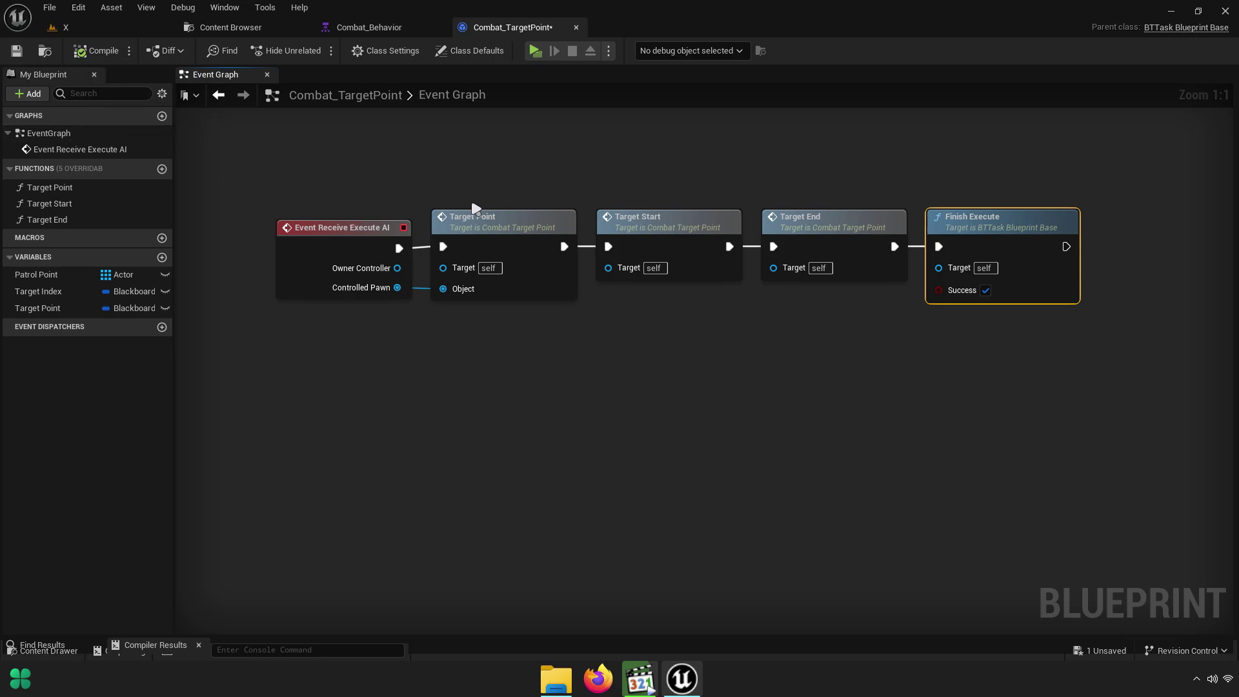
{"action": "right_click_drag", "start_coordinate": [540, 245], "coordinate": [612, 212]}
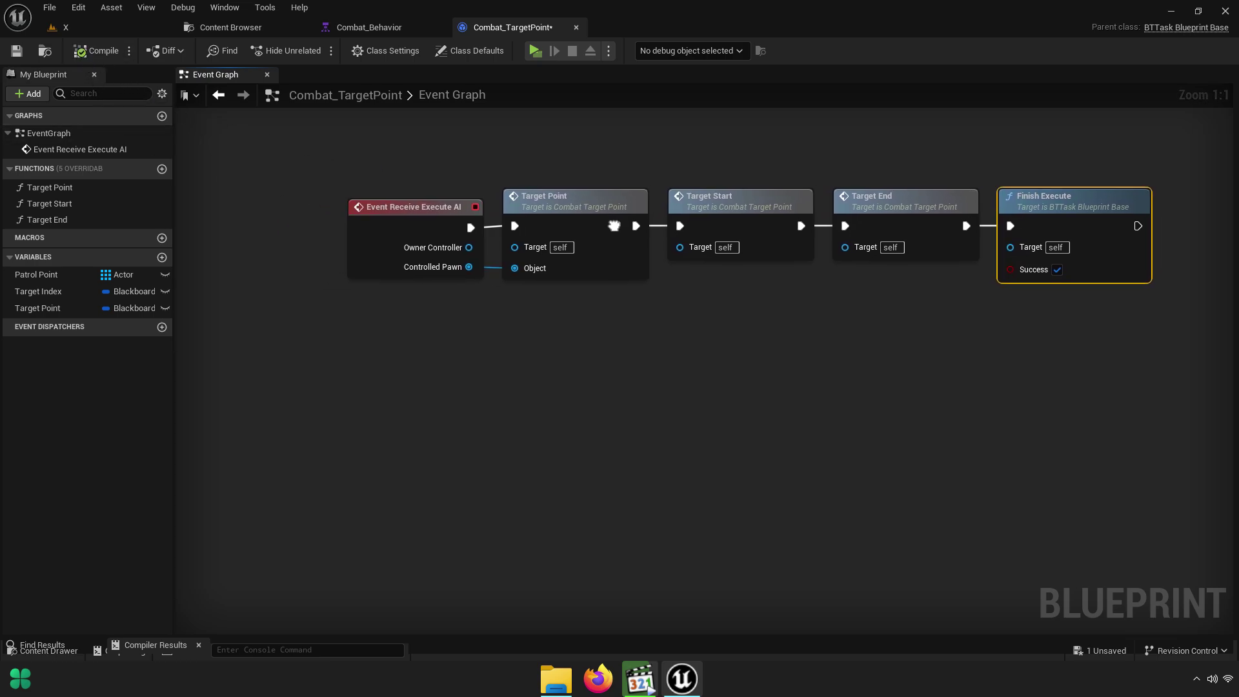
Close the Combat_TargetPoint blueprint and return to the Combat_Behavior tree
{"action": "left_click", "coordinate": [576, 27]}
{"action": "left_click", "coordinate": [230, 27]}
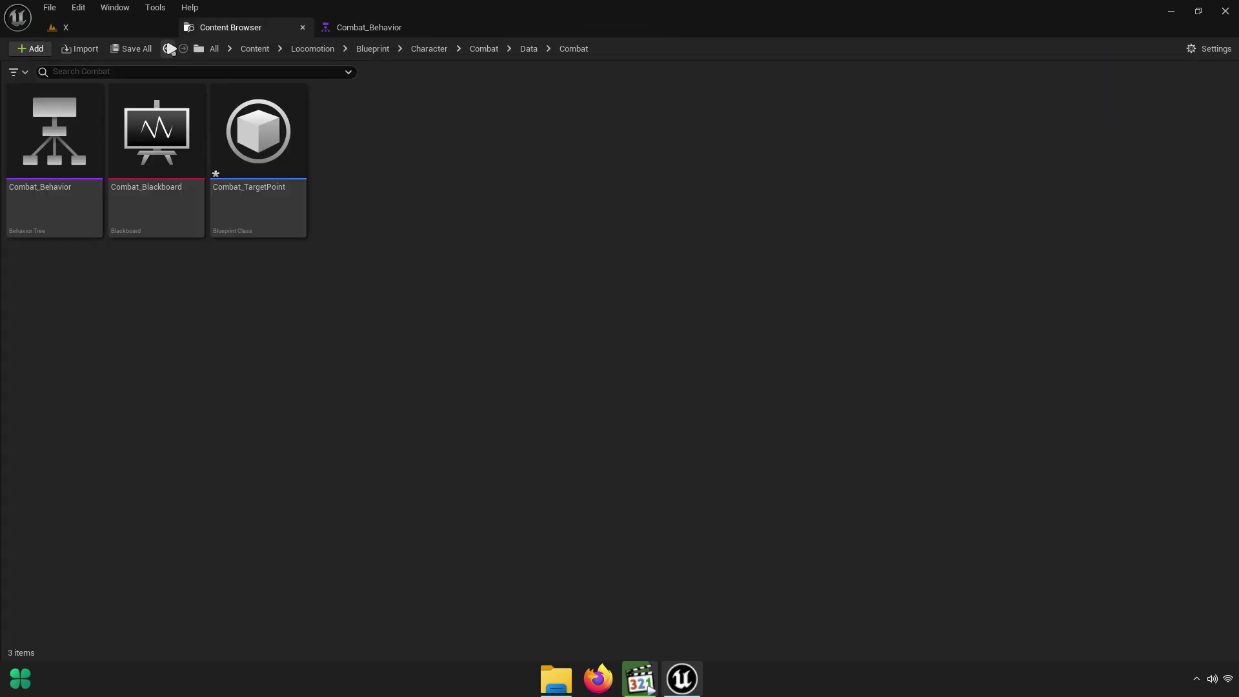
{"action": "double_click", "coordinate": [257, 191]}
{"action": "key", "text": "ctrl+c"}
{"action": "right_click", "coordinate": [258, 188]}
{"action": "left_click", "coordinate": [324, 243]}
{"action": "left_click", "coordinate": [387, 30]}
Add a Sequence node under ROOT
{"action": "right_click_drag", "start_coordinate": [697, 328], "coordinate": [689, 210]}
{"action": "right_click_drag", "start_coordinate": [816, 249], "coordinate": [859, 193]}
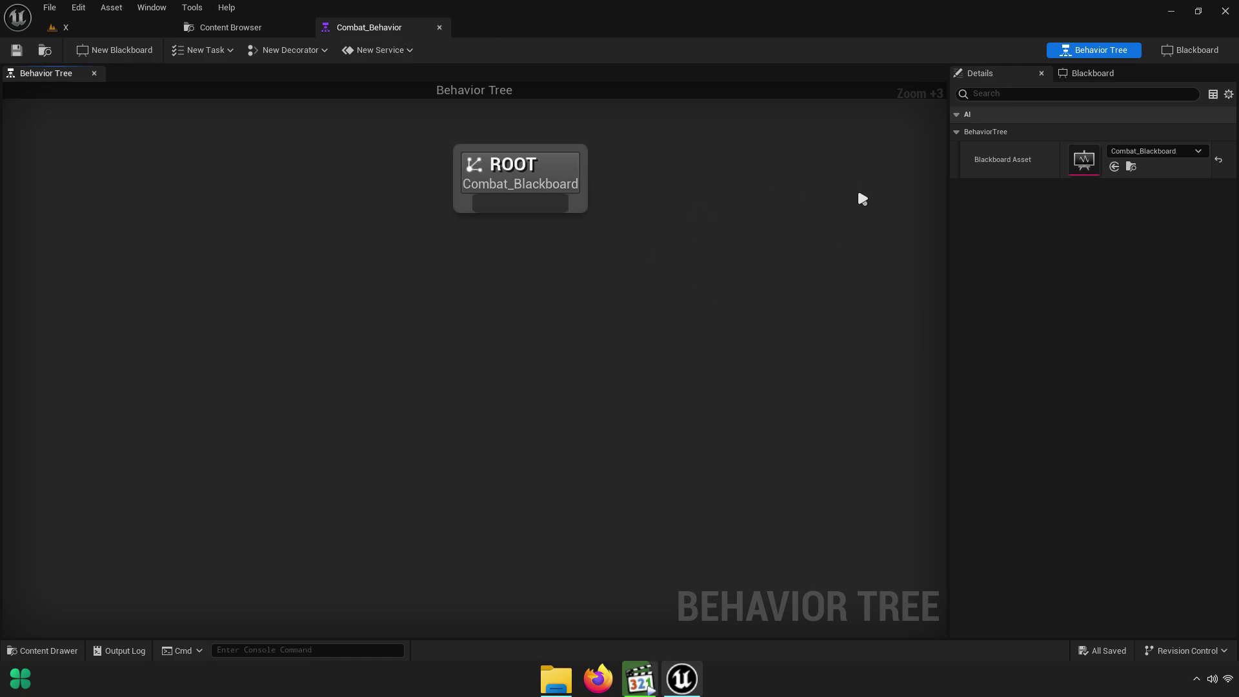
{"action": "left_click_drag", "start_coordinate": [448, 314], "coordinate": [489, 312]}
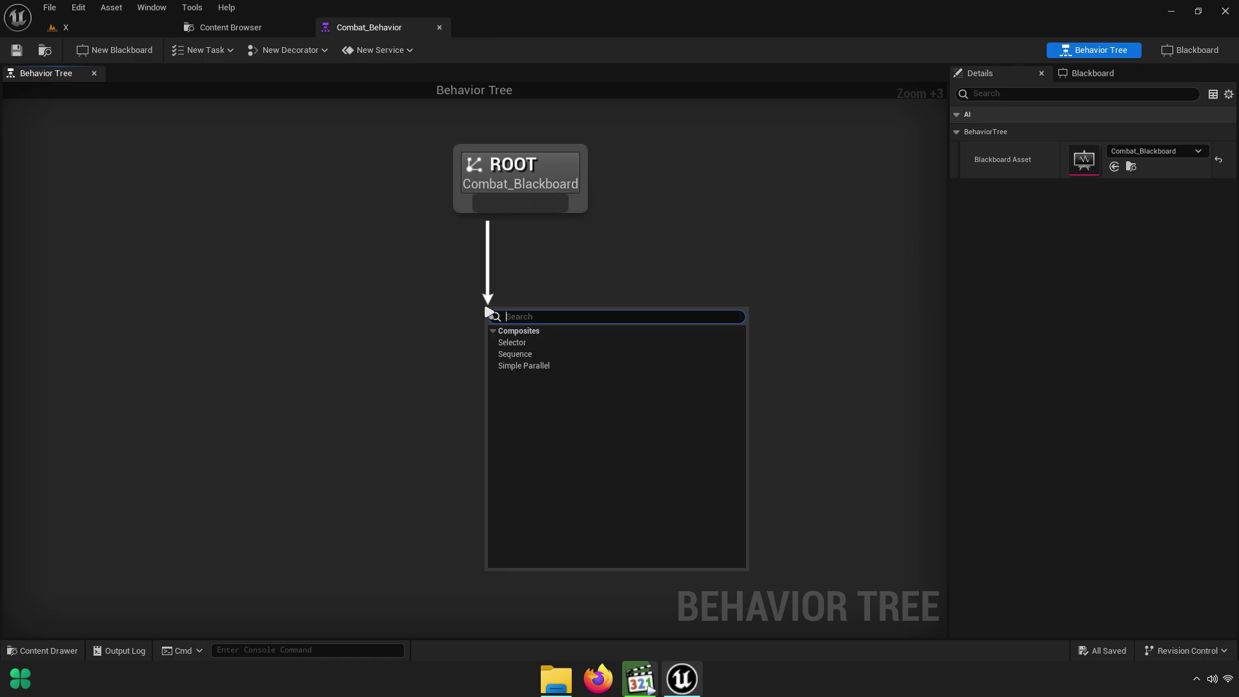
{"action": "type", "text": "se"}
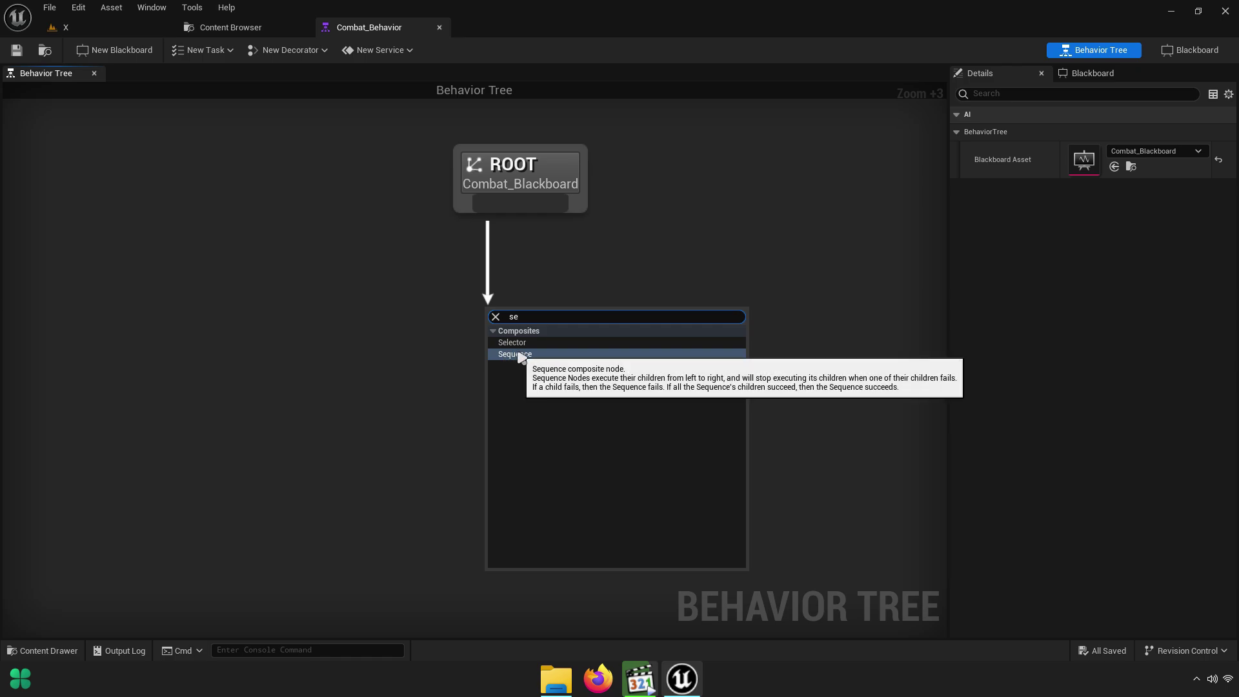
{"action": "left_click", "coordinate": [521, 355]}
{"action": "left_click_drag", "start_coordinate": [612, 332], "coordinate": [565, 332]}
{"action": "right_click_drag", "start_coordinate": [465, 406], "coordinate": [647, 213]}
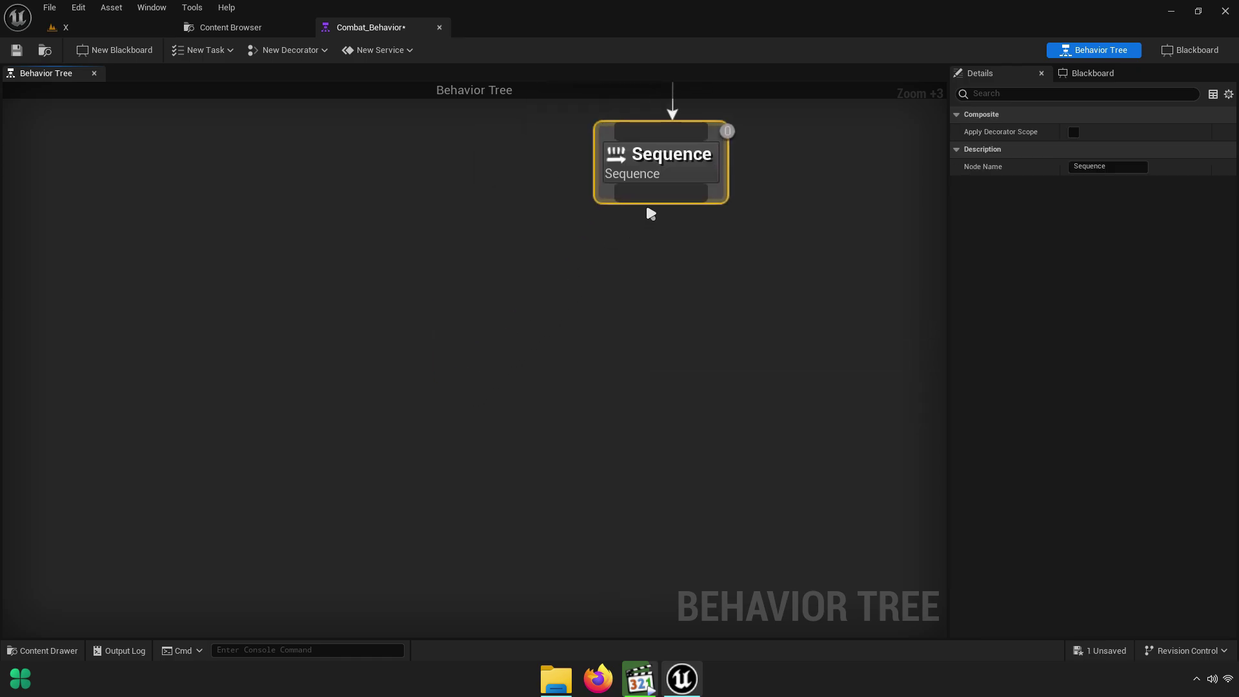
Add the Combat_TargetPoint task as a child of the Sequence
{"action": "left_click_drag", "start_coordinate": [652, 194], "coordinate": [443, 303]}
{"action": "key", "text": "ctrl+v"}
{"action": "key", "text": "Escape"}
{"action": "right_click", "coordinate": [491, 296]}
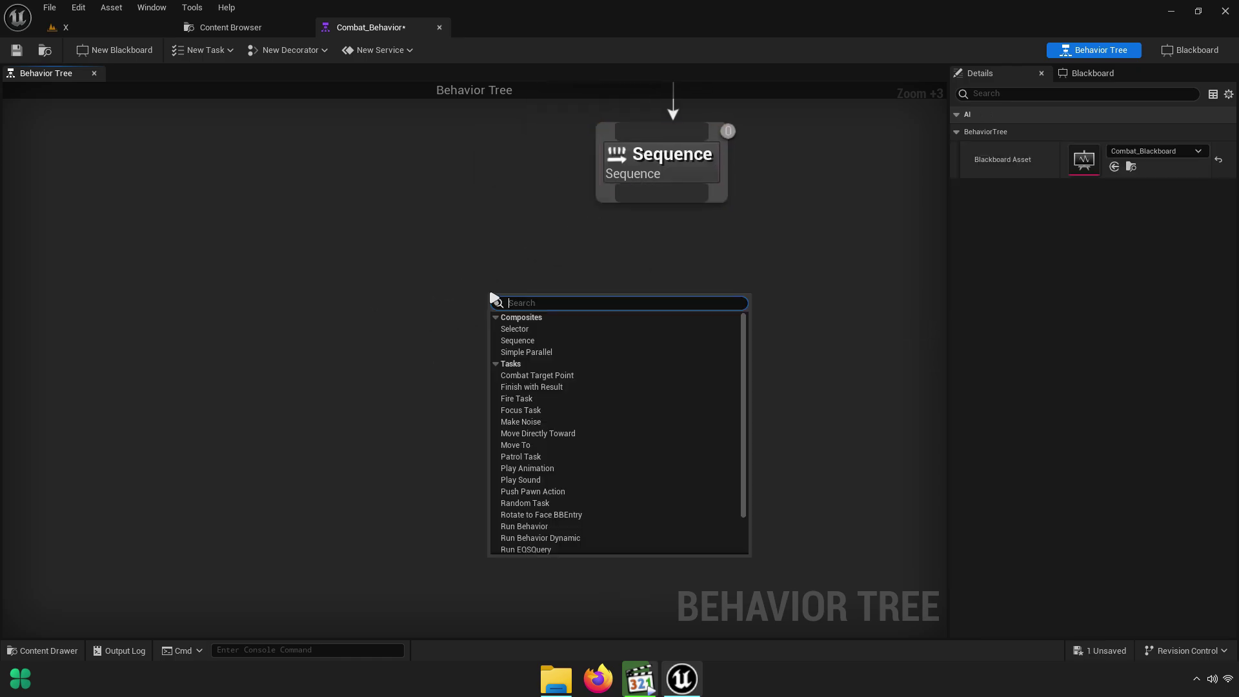
{"action": "key", "text": "ctrl+v"}
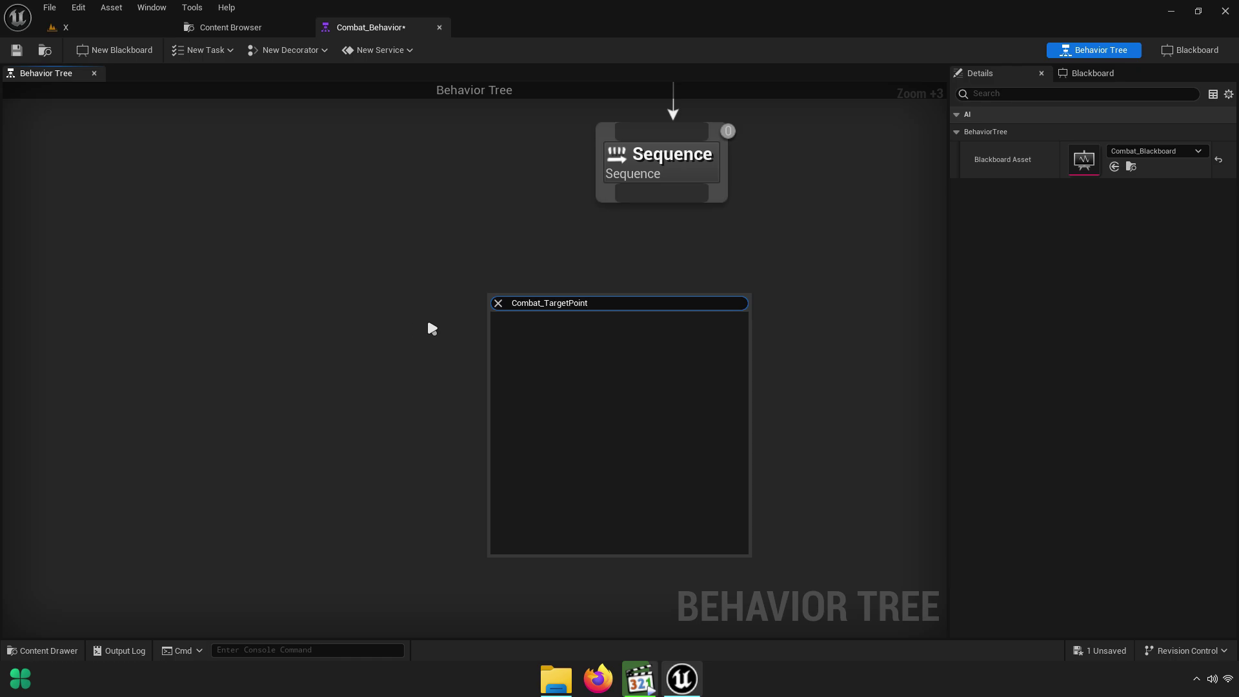
{"action": "right_click_drag", "start_coordinate": [427, 321], "coordinate": [410, 316]}
{"action": "left_click", "coordinate": [222, 27]}
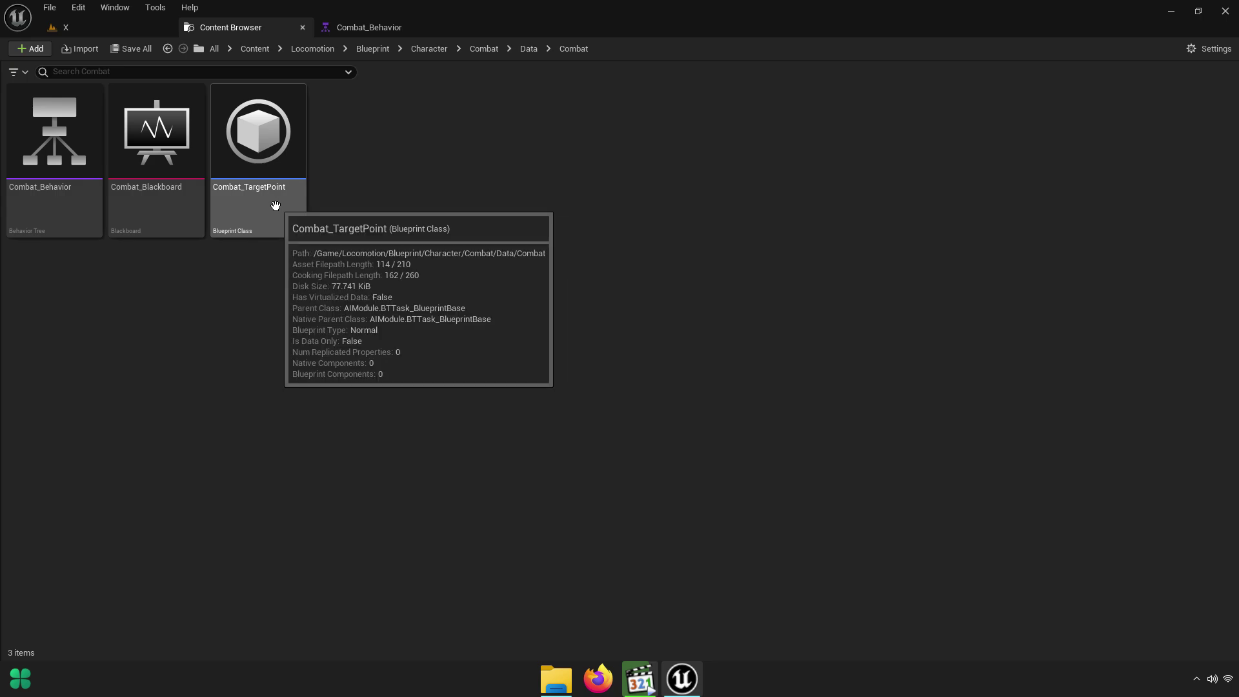
{"action": "left_click", "coordinate": [364, 27]}
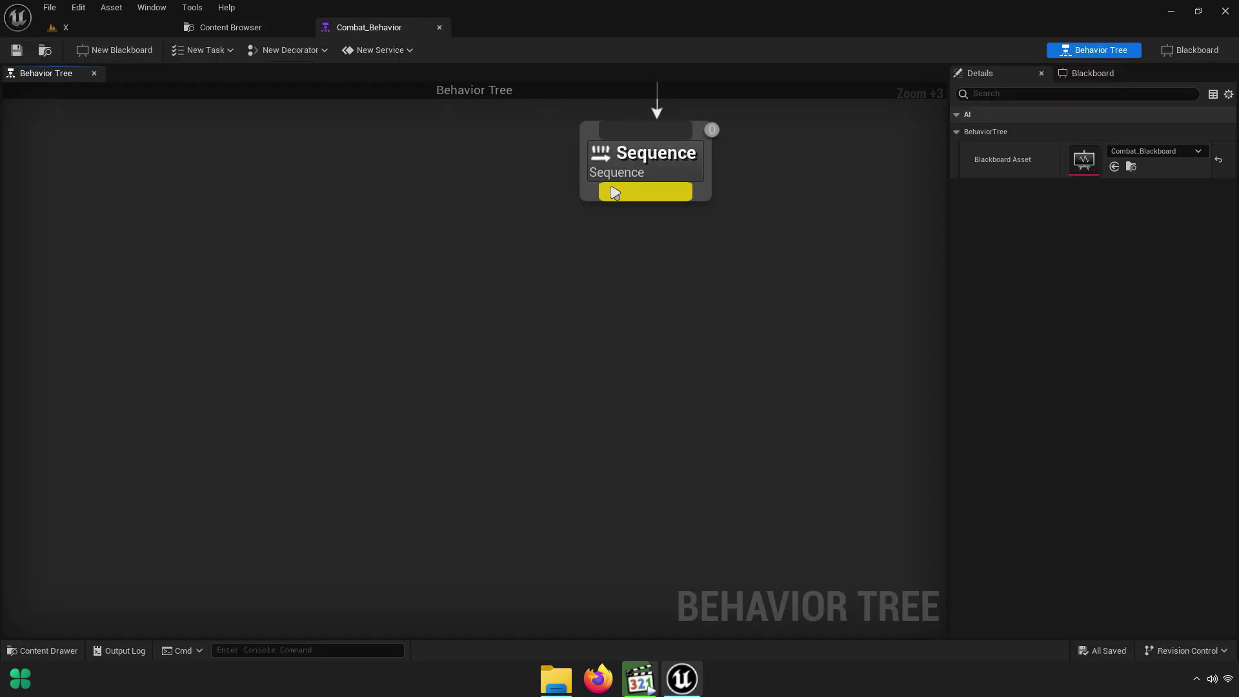
{"action": "left_click_drag", "start_coordinate": [645, 192], "coordinate": [439, 306]}
{"action": "type", "text": "combat"}
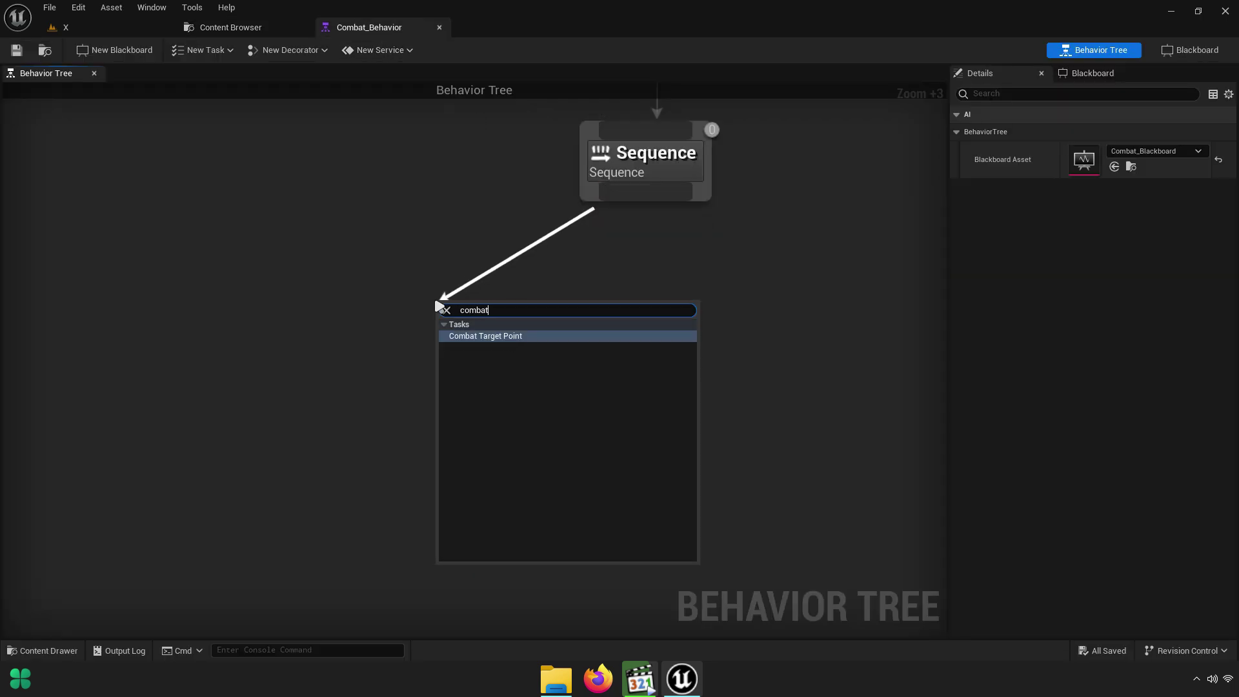
{"action": "left_click", "coordinate": [504, 338]}
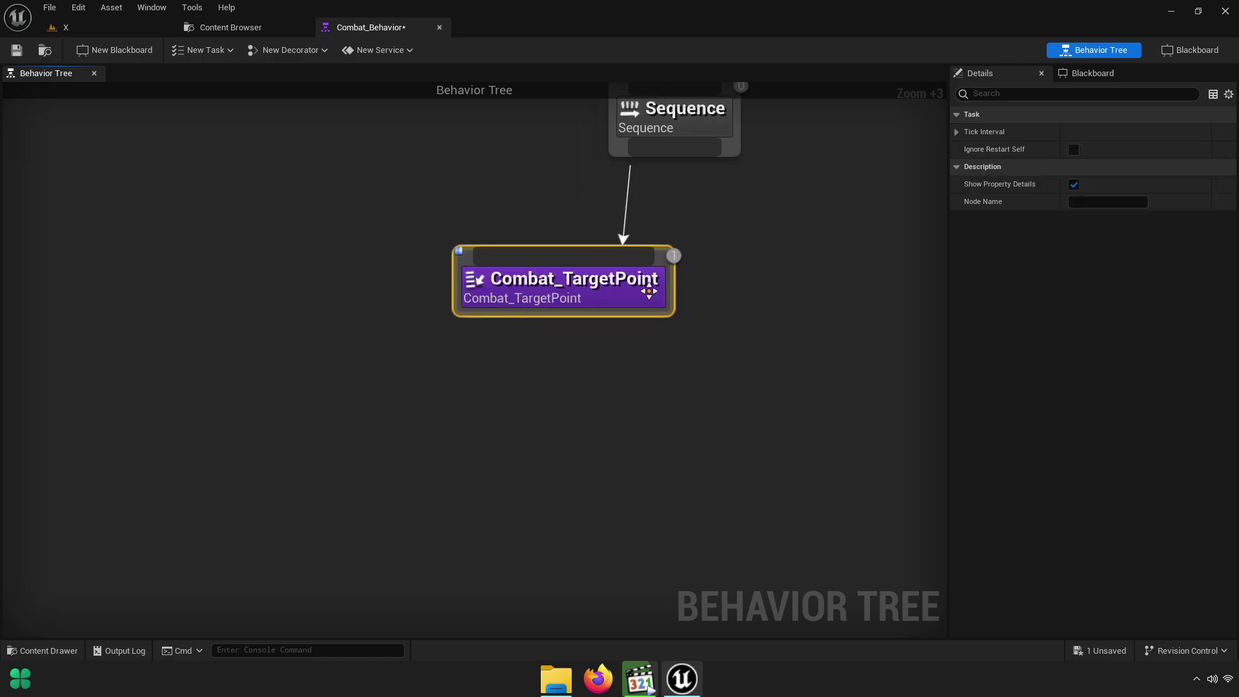
{"action": "mouse_move", "coordinate": [647, 291]}
{"action": "left_mouse_down"}
{"action": "mouse_move", "coordinate": [548, 360]}
{"action": "mouse_move", "coordinate": [484, 328]}
{"action": "left_mouse_up"}
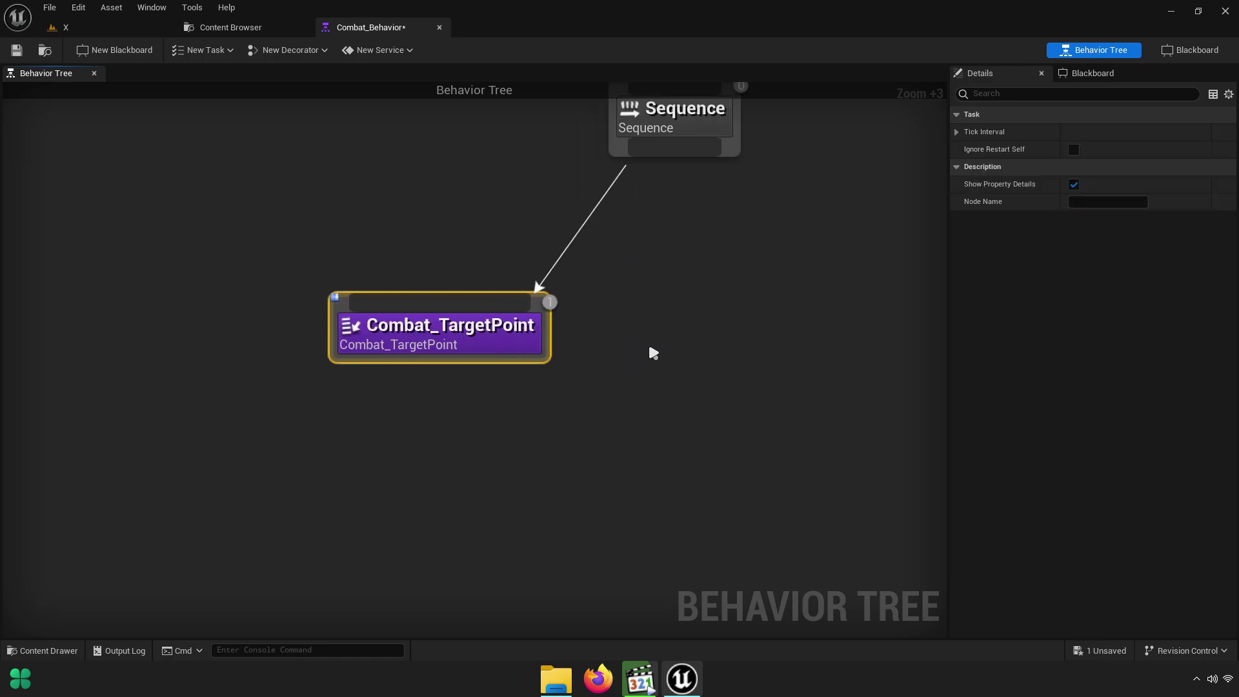
{"action": "right_click_drag", "start_coordinate": [652, 352], "coordinate": [584, 355]}
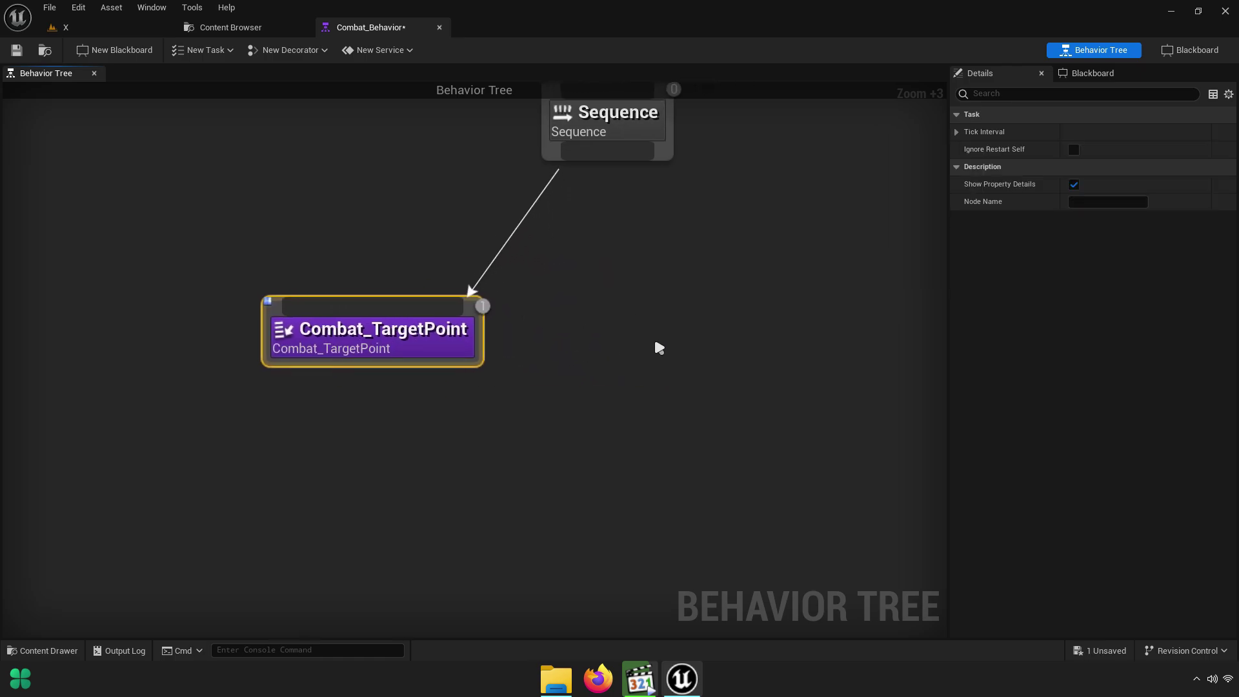
In the Combat_TargetPoint blueprint, make Target Index and Target Point instance-editable via their eye icons
{"action": "left_click", "coordinate": [249, 30]}
{"action": "double_click", "coordinate": [261, 184]}
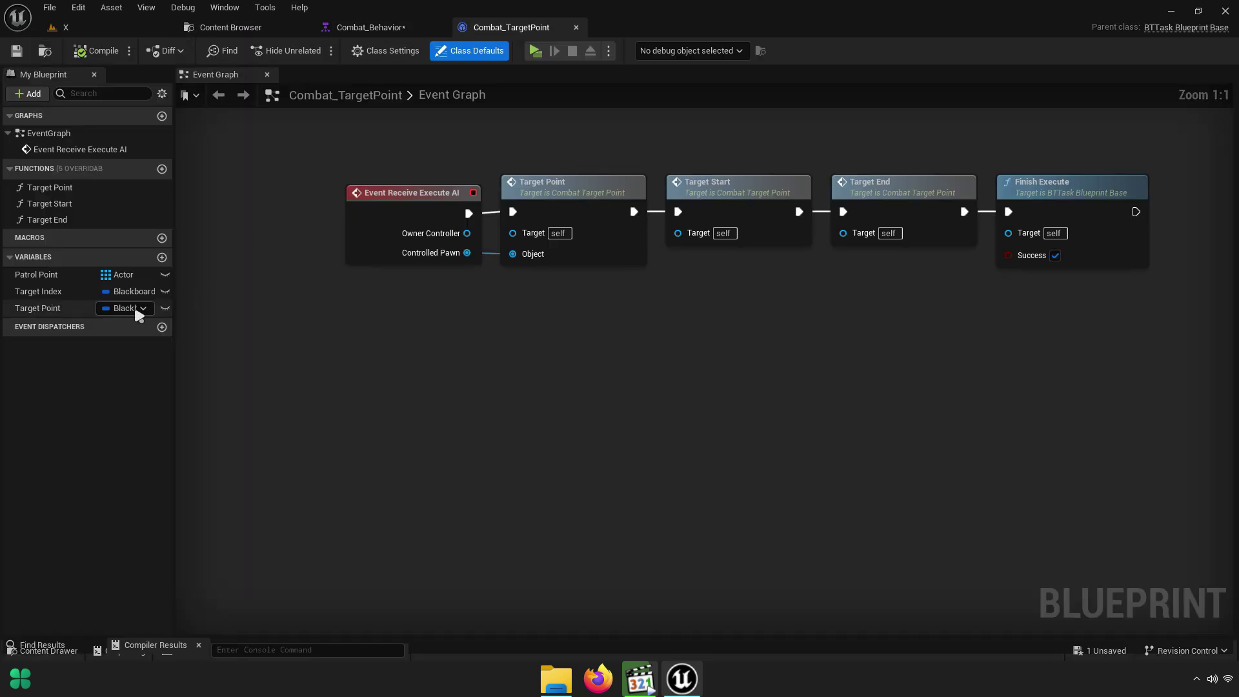
{"action": "left_click", "coordinate": [165, 291]}
{"action": "left_click", "coordinate": [166, 308]}
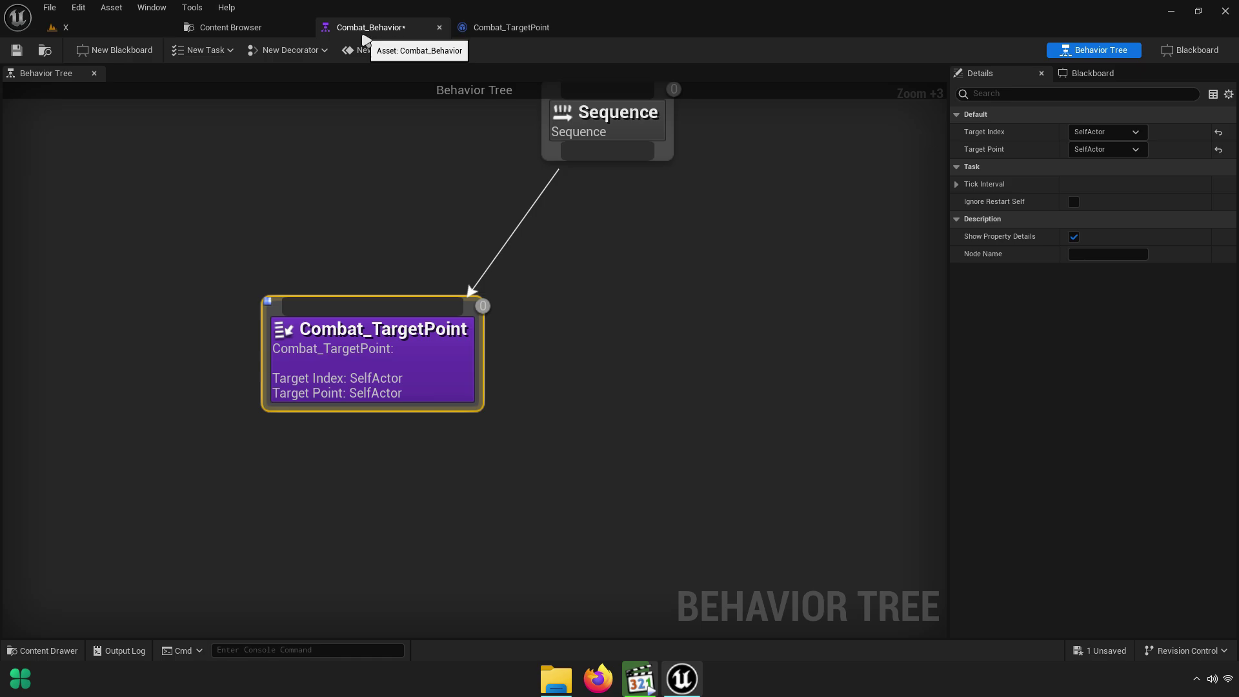
{"action": "right_click_drag", "start_coordinate": [604, 242], "coordinate": [557, 254]}
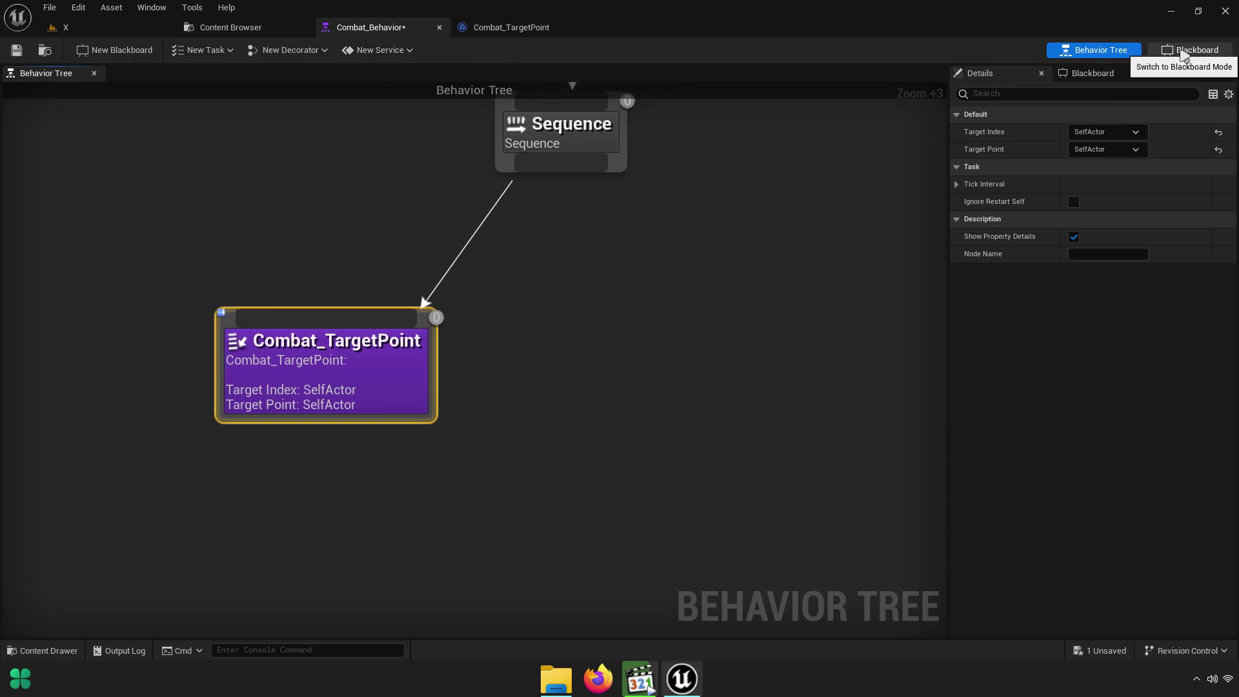
In the blackboard, rename the SelfActor key to Enemy
{"action": "left_click", "coordinate": [1191, 52]}
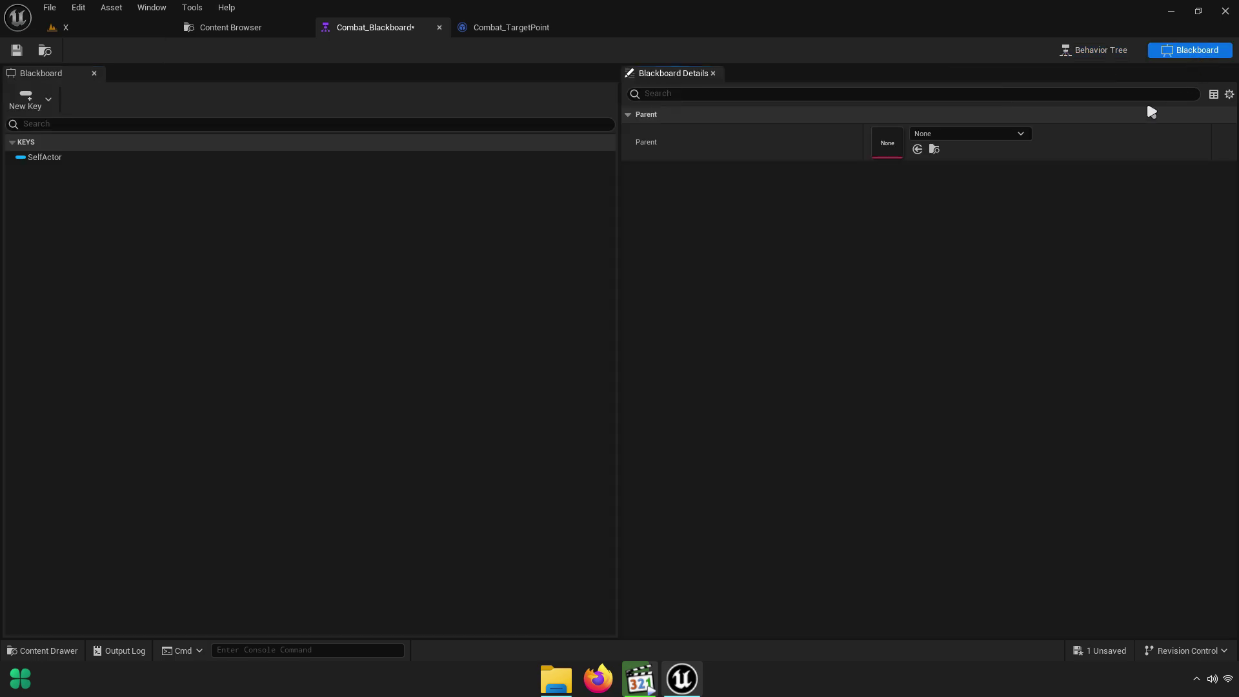
{"action": "left_click", "coordinate": [57, 159]}
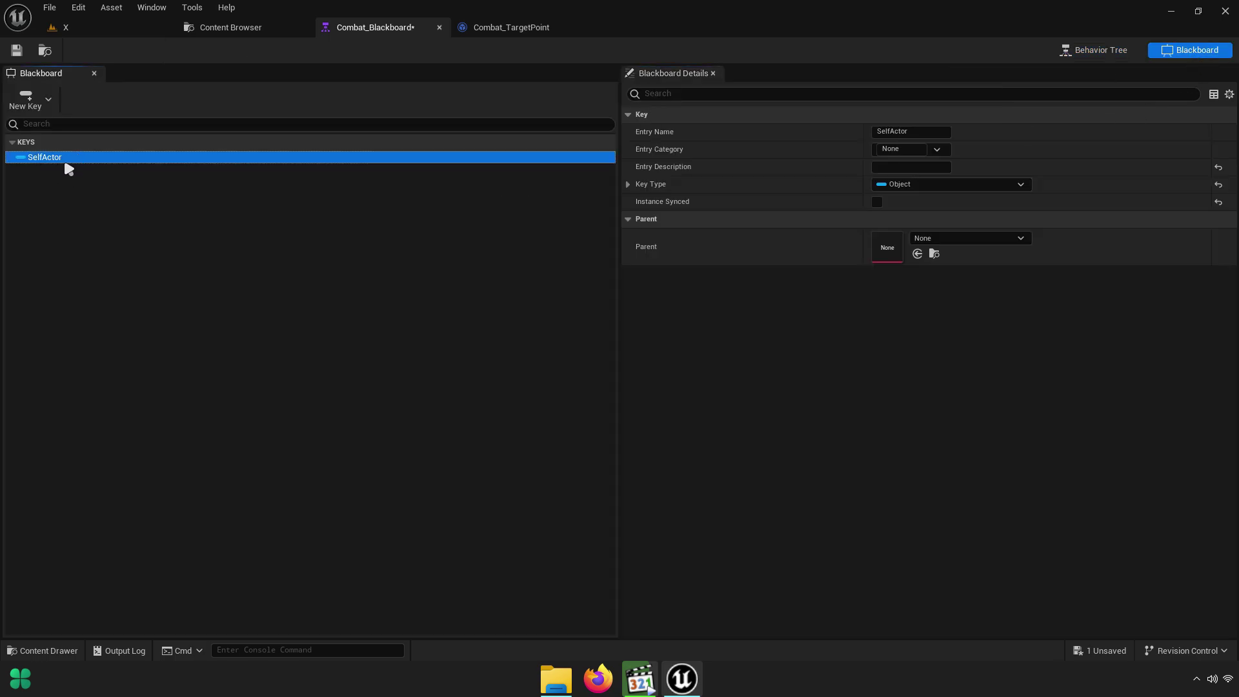
{"action": "left_click", "coordinate": [630, 184]}
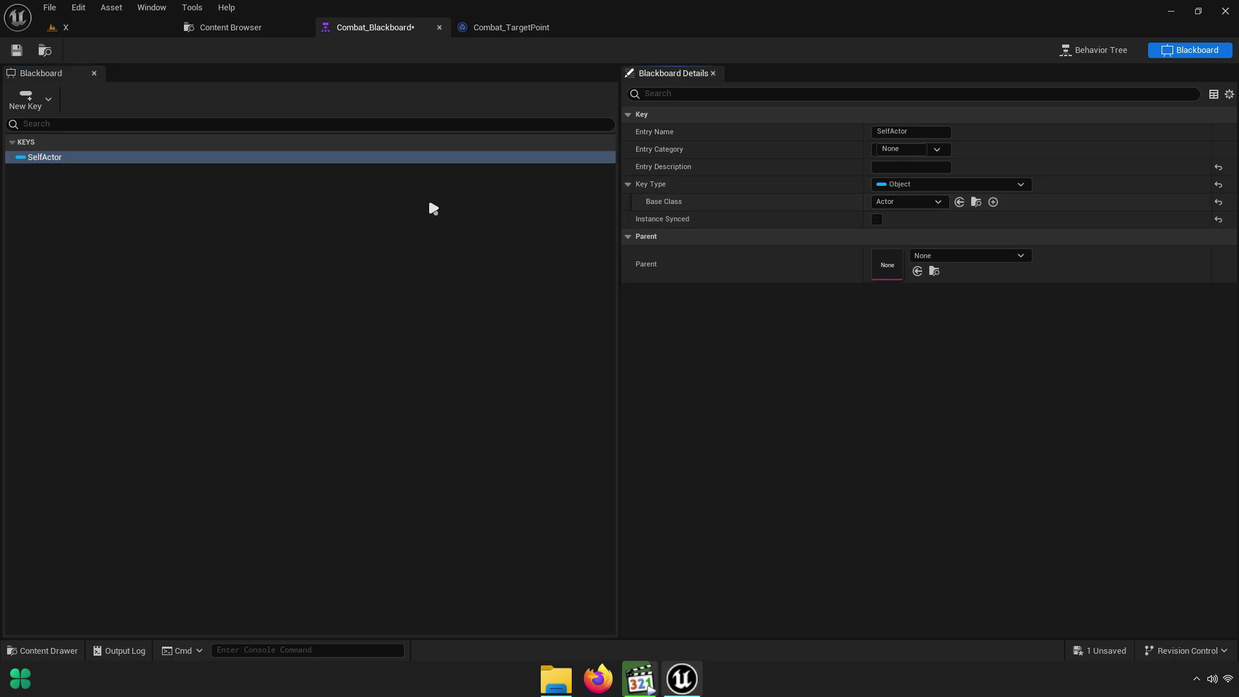
{"action": "double_click", "coordinate": [57, 161]}
{"action": "type", "text": "Enemy"}
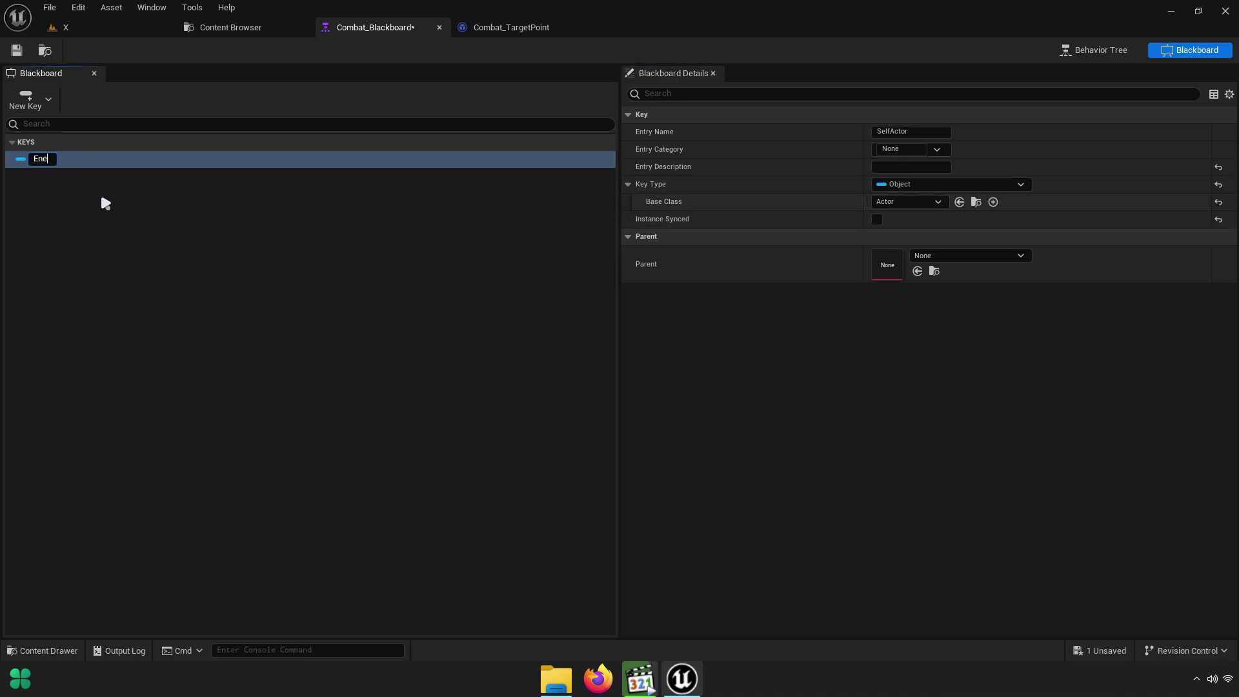
{"action": "key", "text": "Return"}
Add an Object key named Target Pont with Base Class Actor
{"action": "left_click", "coordinate": [54, 107]}
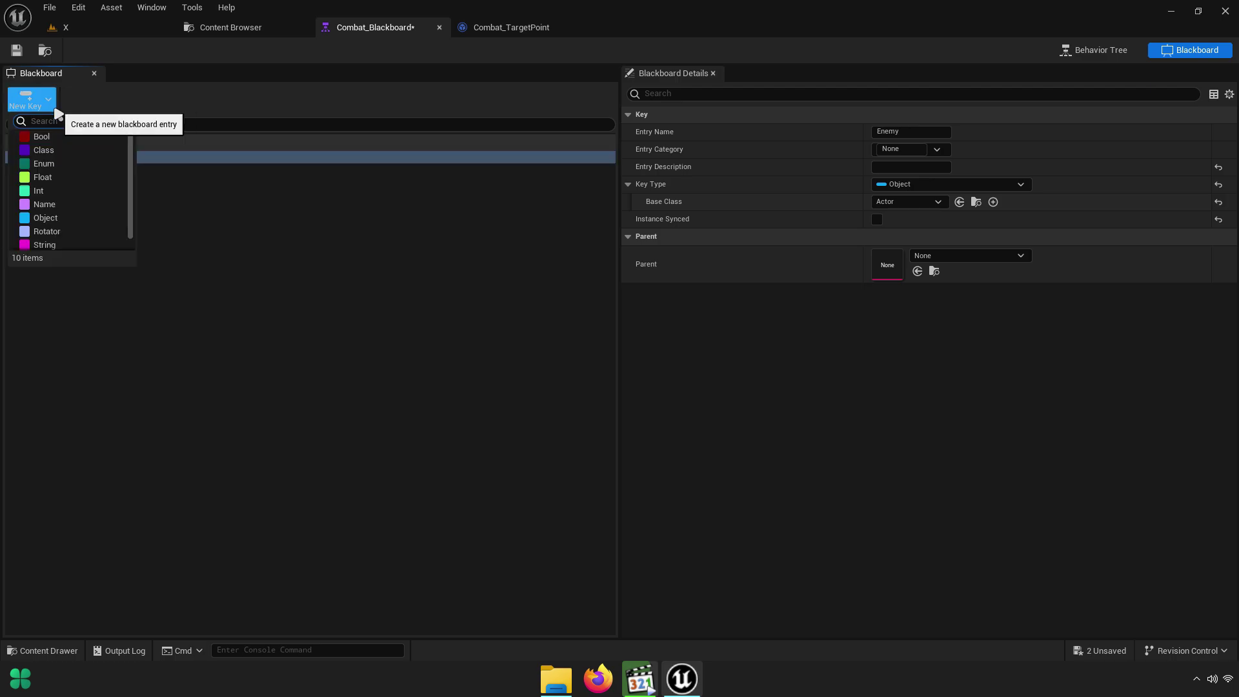
{"action": "left_click", "coordinate": [45, 218]}
{"action": "type", "text": "Target Pon"}
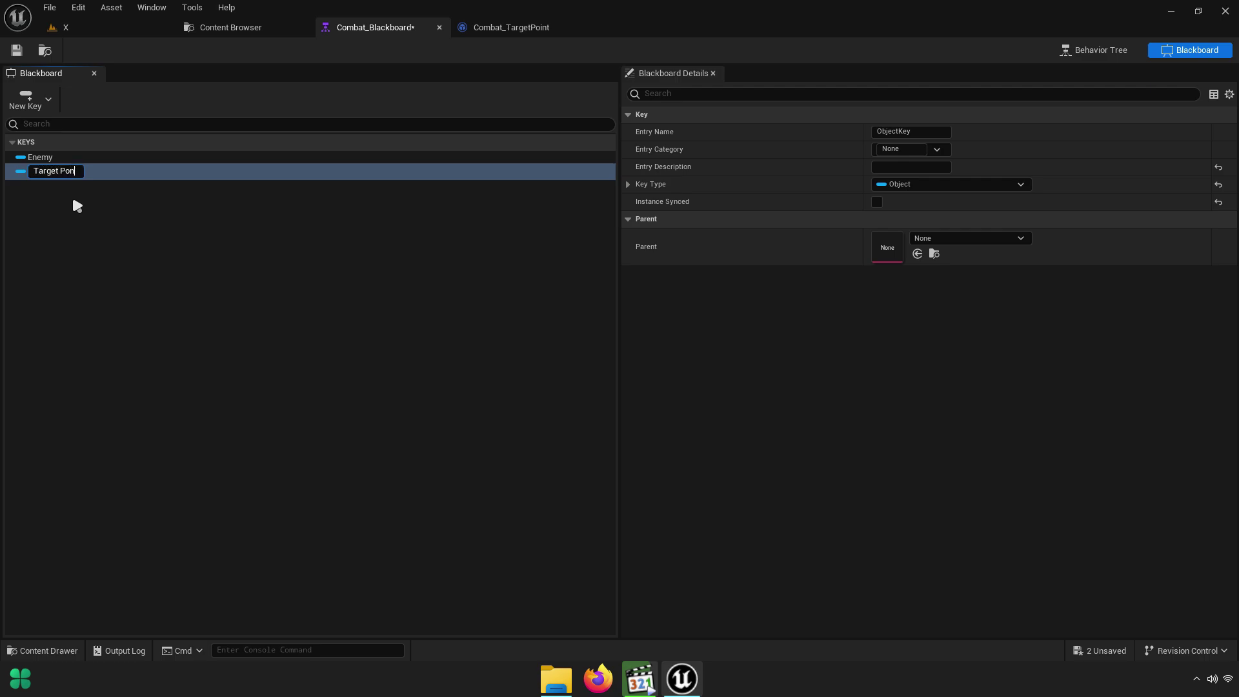
{"action": "type", "text": "t"}
{"action": "key", "text": "Return"}
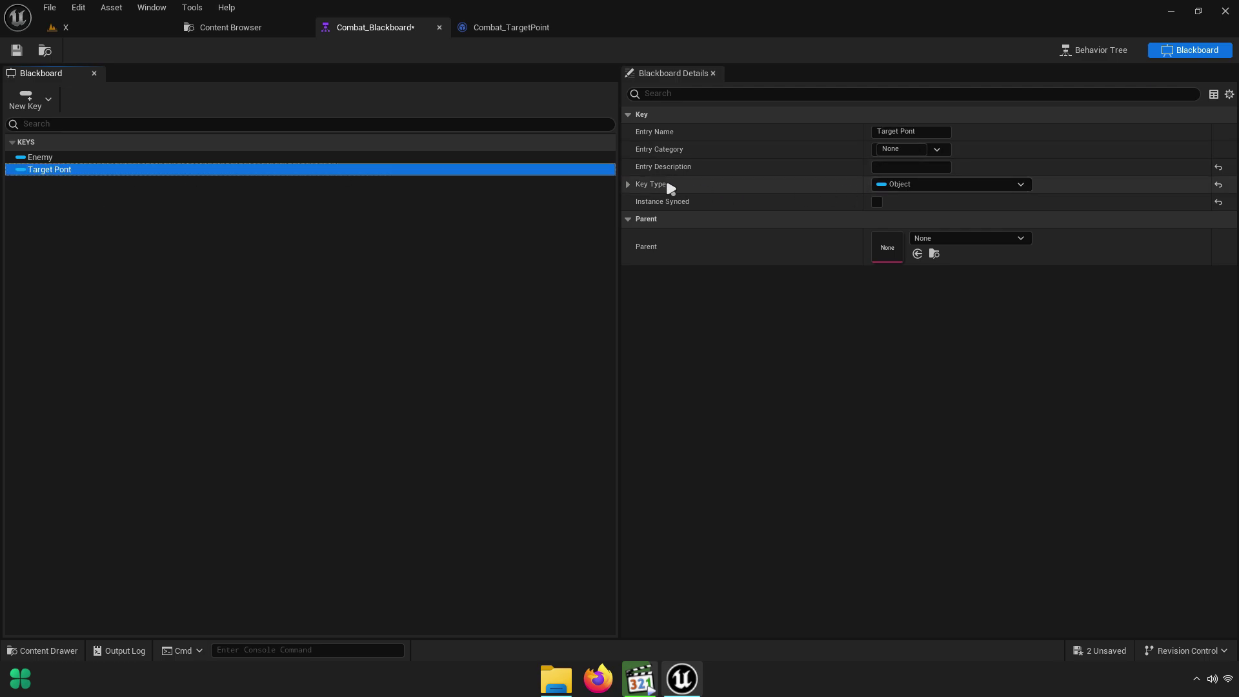
{"action": "left_click", "coordinate": [665, 187]}
{"action": "left_click", "coordinate": [928, 202]}
{"action": "type", "text": "act"}
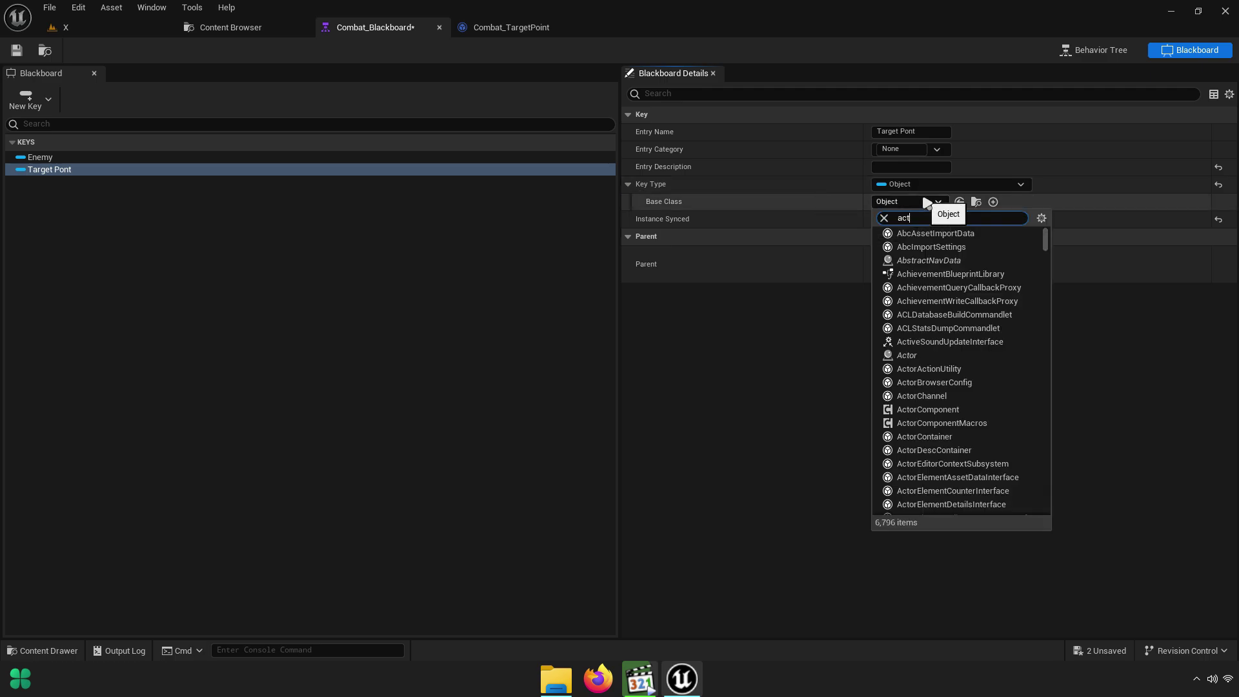
{"action": "type", "text": "or"}
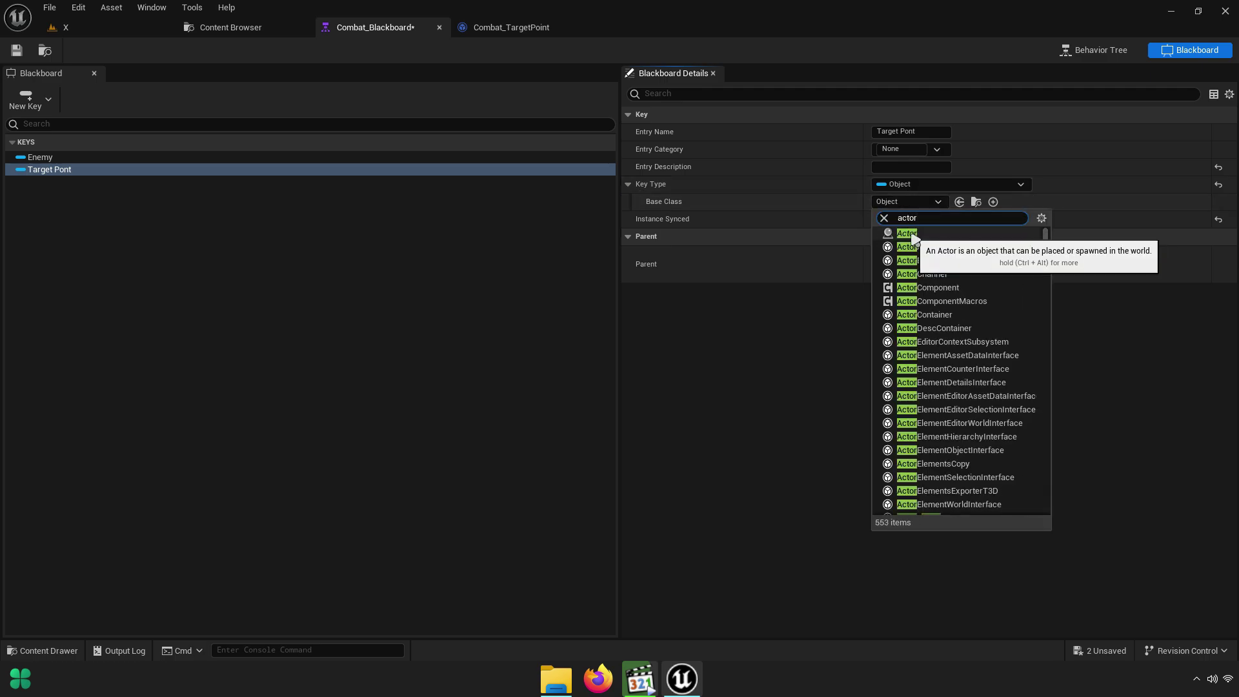
{"action": "left_click", "coordinate": [913, 234]}
Add an Int key named Target Index
{"action": "left_click", "coordinate": [54, 107]}
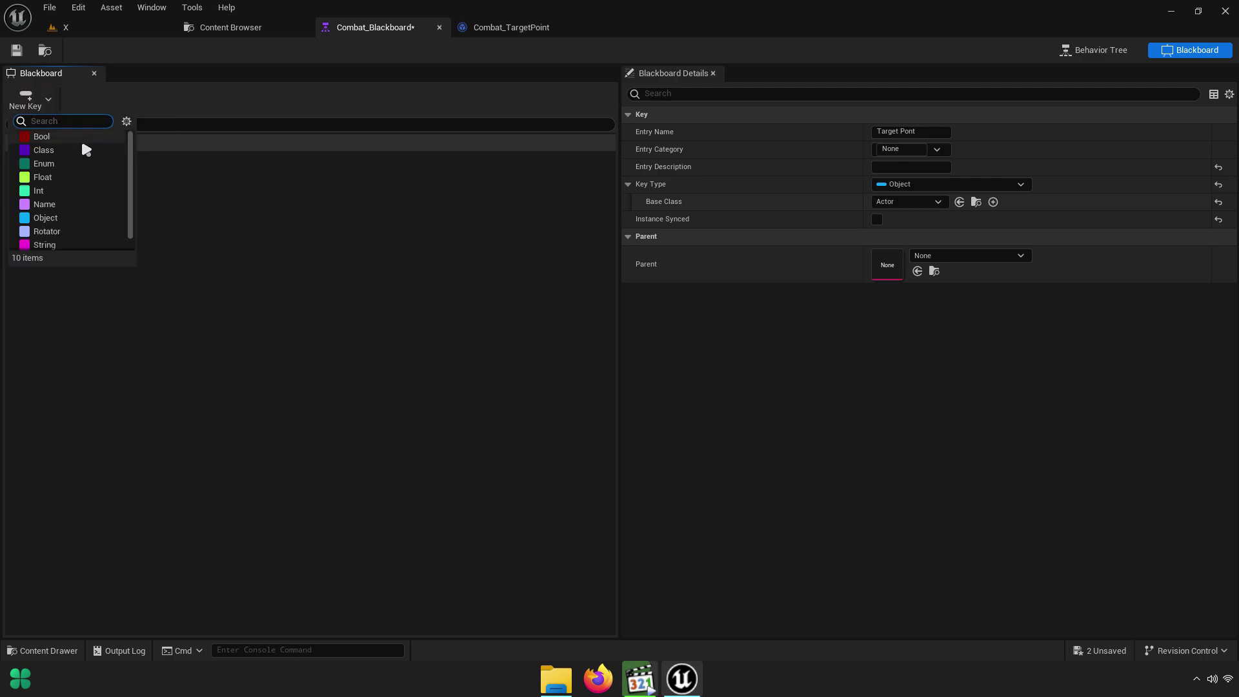
{"action": "left_click", "coordinate": [39, 191]}
{"action": "type", "text": "Target Index"}
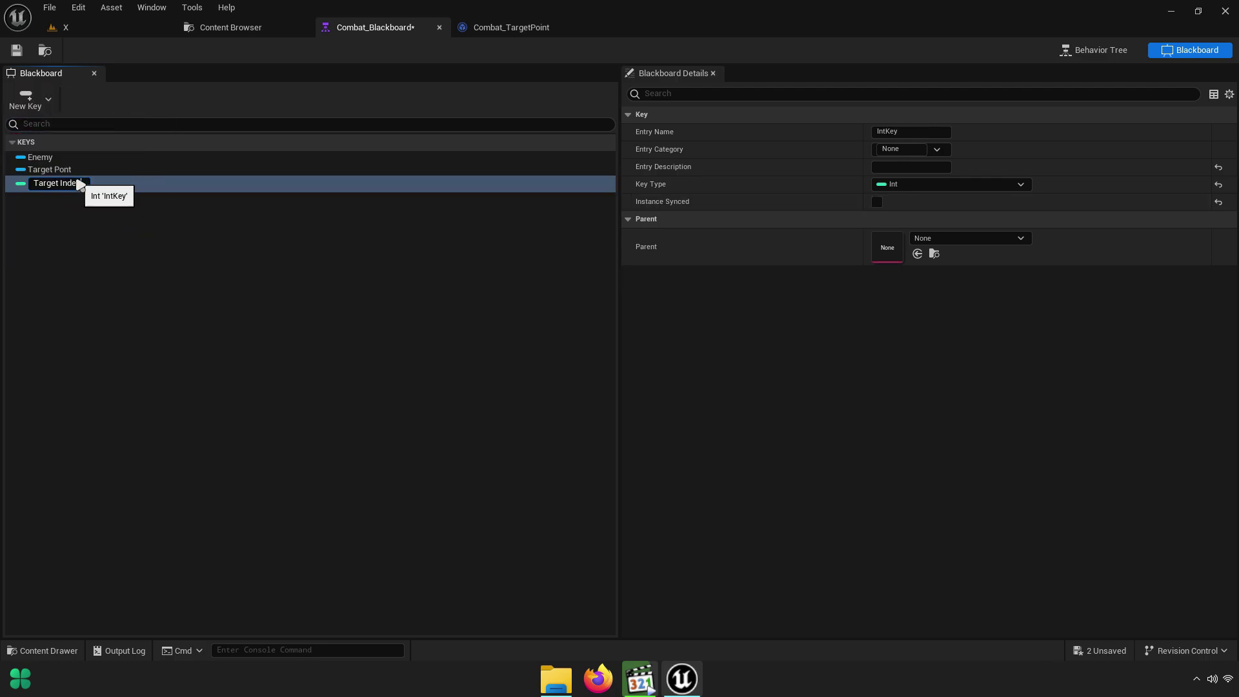
{"action": "key", "text": "Return"}
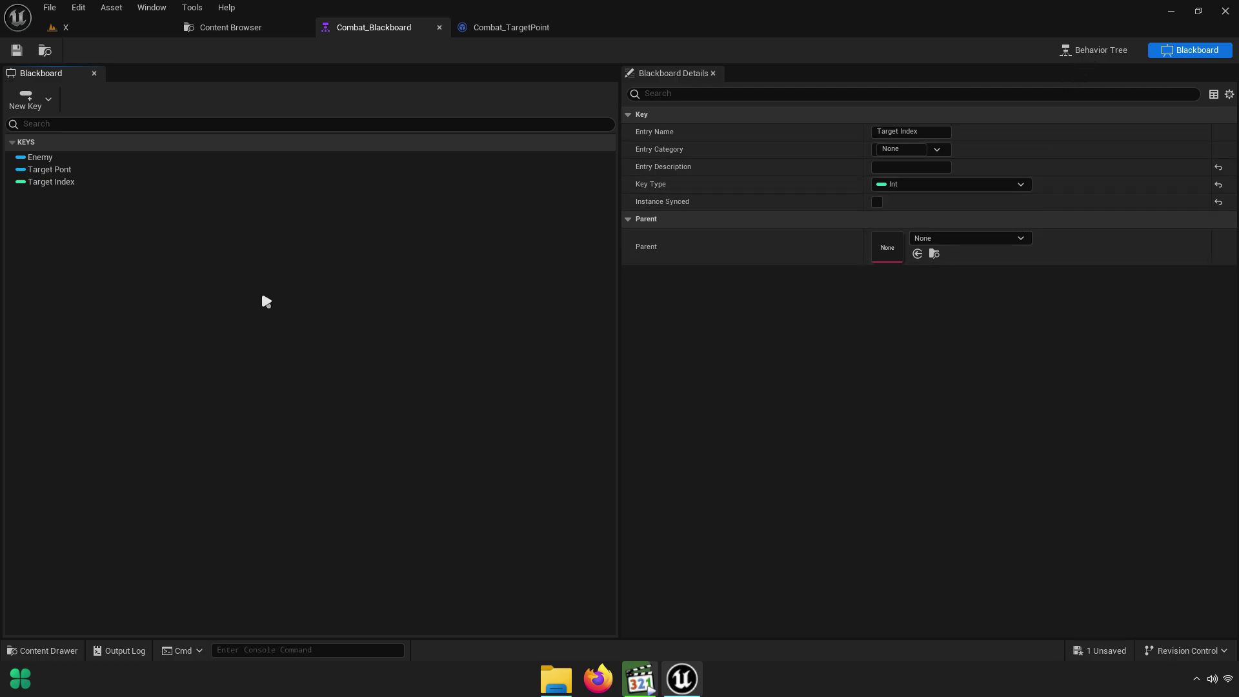
Add a Move To task with the Enemy key under the Sequence, beside Combat_TargetPoint
{"action": "left_click", "coordinate": [1092, 49]}
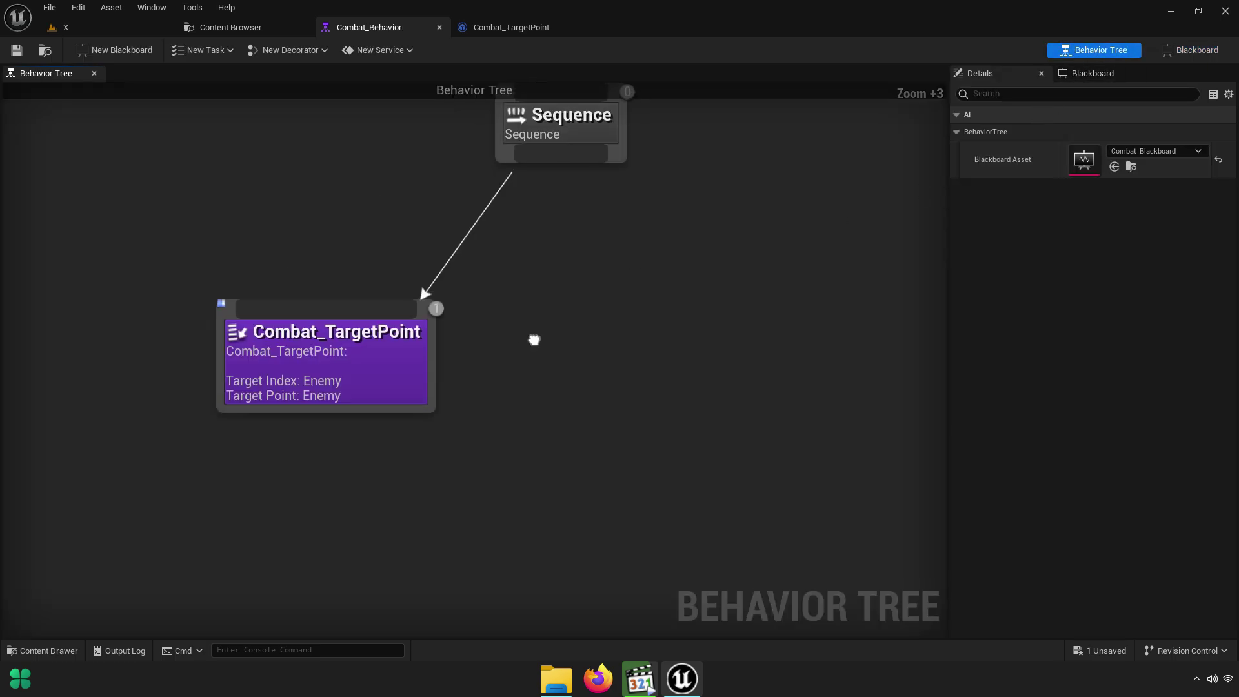
{"action": "mouse_move", "coordinate": [534, 338]}
{"action": "right_mouse_down"}
{"action": "mouse_move", "coordinate": [521, 307]}
{"action": "mouse_move", "coordinate": [553, 287]}
{"action": "right_mouse_up"}
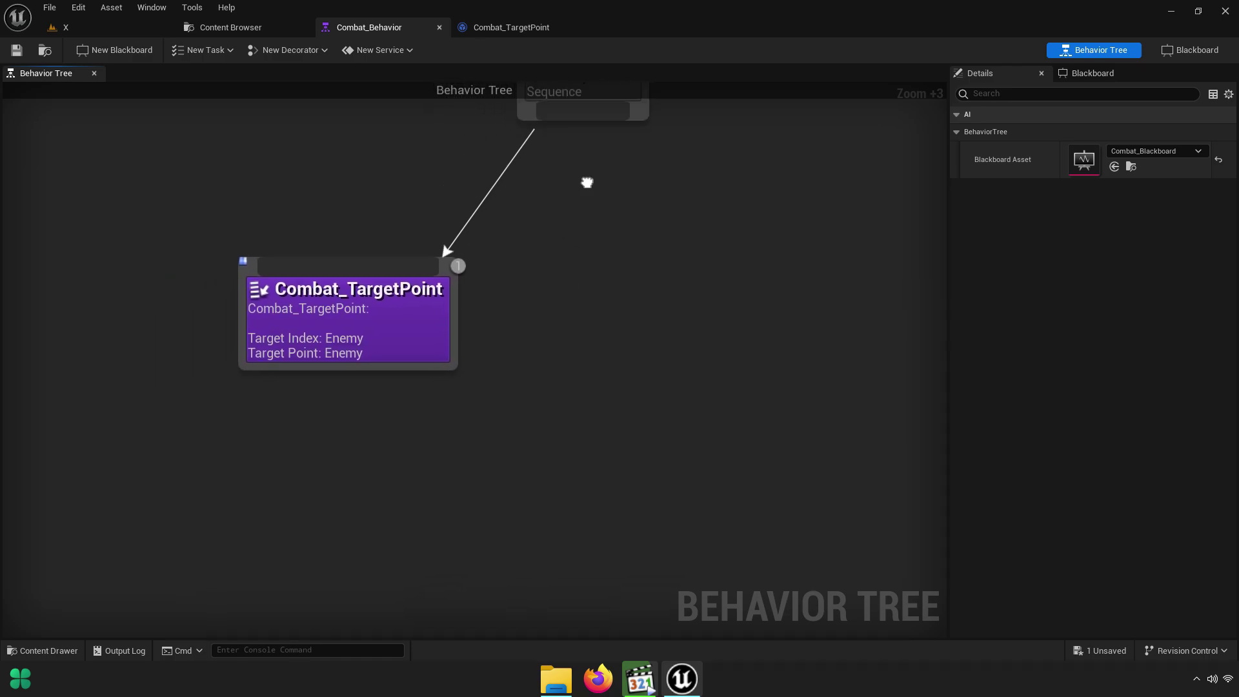
{"action": "right_click_drag", "start_coordinate": [586, 183], "coordinate": [542, 232]}
{"action": "left_click_drag", "start_coordinate": [540, 223], "coordinate": [530, 338]}
{"action": "type", "text": "move to"}
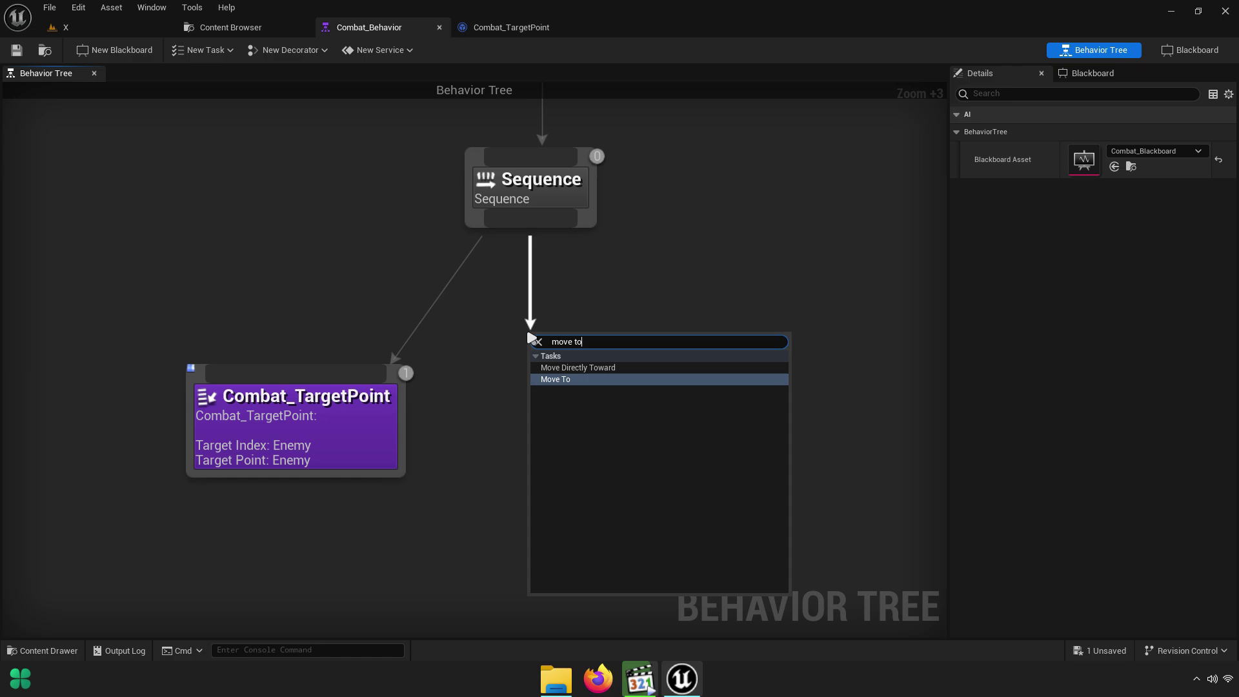
{"action": "left_click", "coordinate": [555, 380]}
{"action": "left_click_drag", "start_coordinate": [584, 362], "coordinate": [542, 431]}
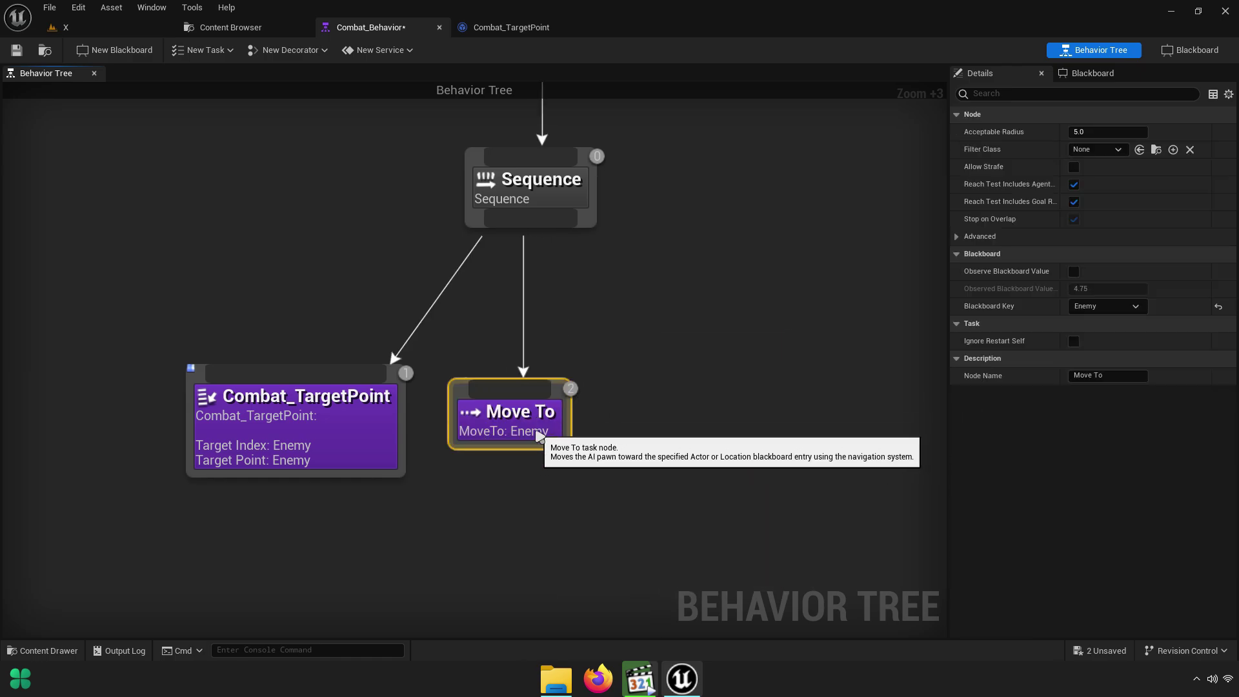
{"action": "right_click_drag", "start_coordinate": [546, 445], "coordinate": [532, 443]}
Add a Wait task after Move To with Wait Time 2.0 seconds
{"action": "left_click_drag", "start_coordinate": [513, 218], "coordinate": [648, 419]}
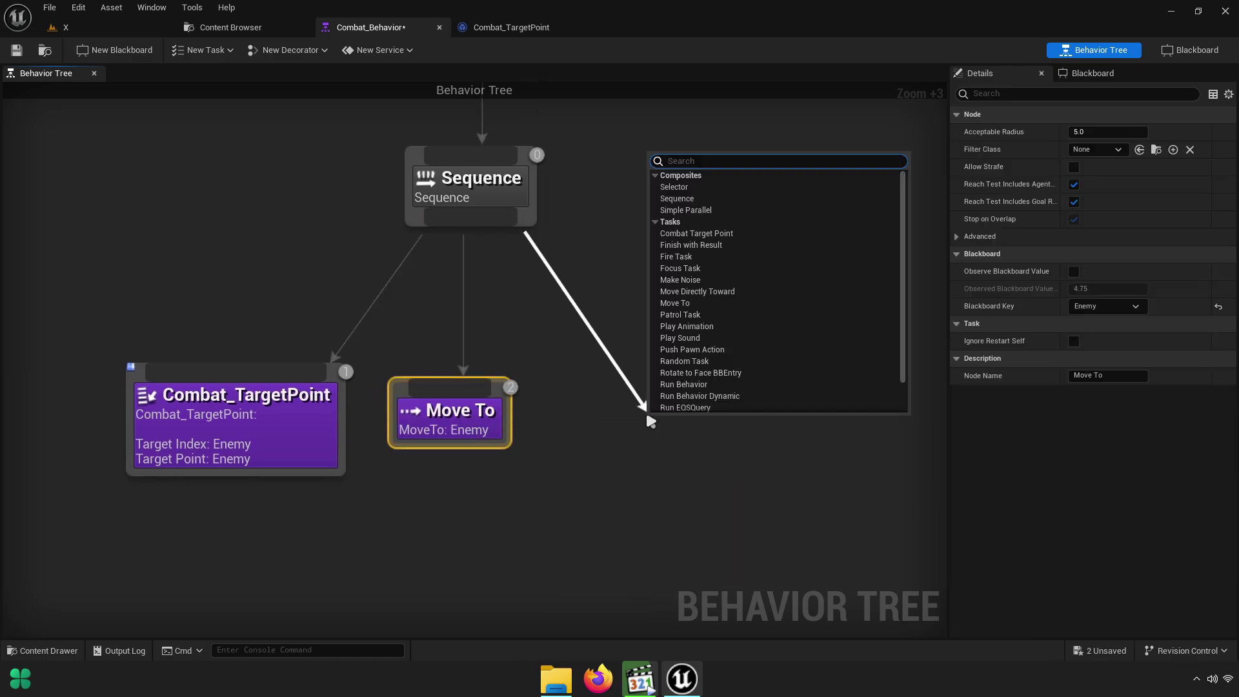
{"action": "type", "text": "wait"}
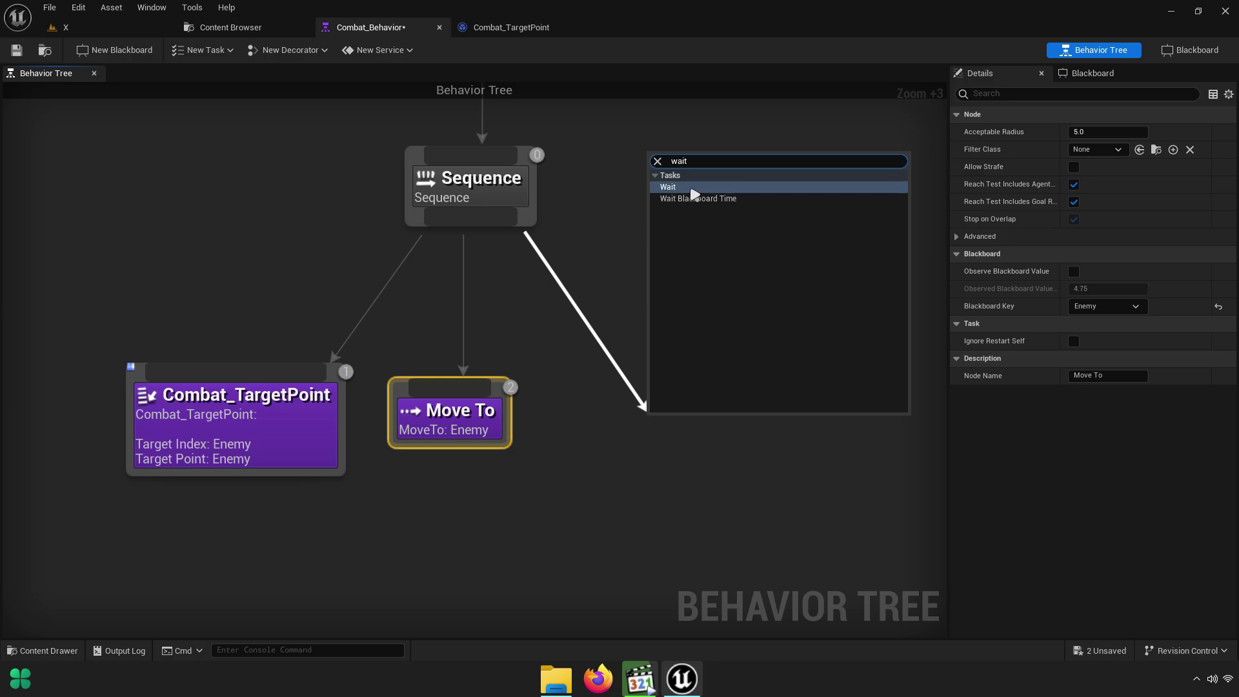
{"action": "left_click", "coordinate": [692, 190]}
{"action": "left_click_drag", "start_coordinate": [681, 439], "coordinate": [610, 435]}
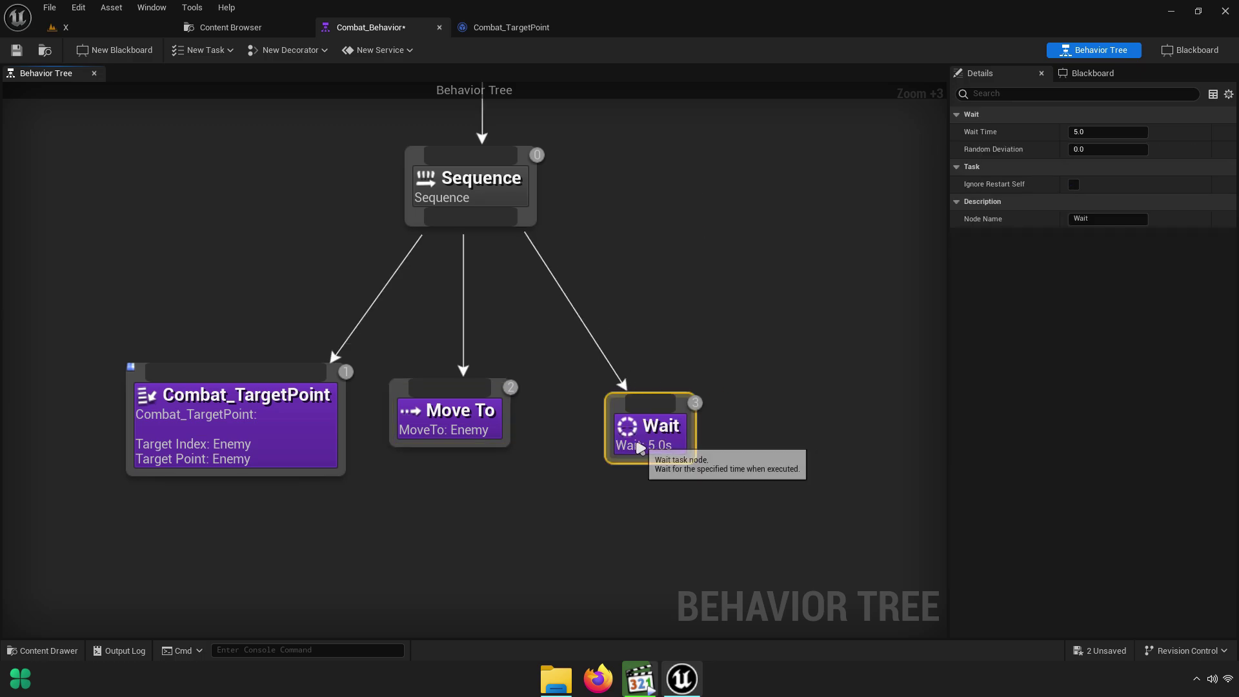
{"action": "left_click", "coordinate": [1097, 132]}
{"action": "type", "text": "2"}
{"action": "left_click", "coordinate": [839, 256]}
{"action": "right_click_drag", "start_coordinate": [738, 263], "coordinate": [821, 271]}
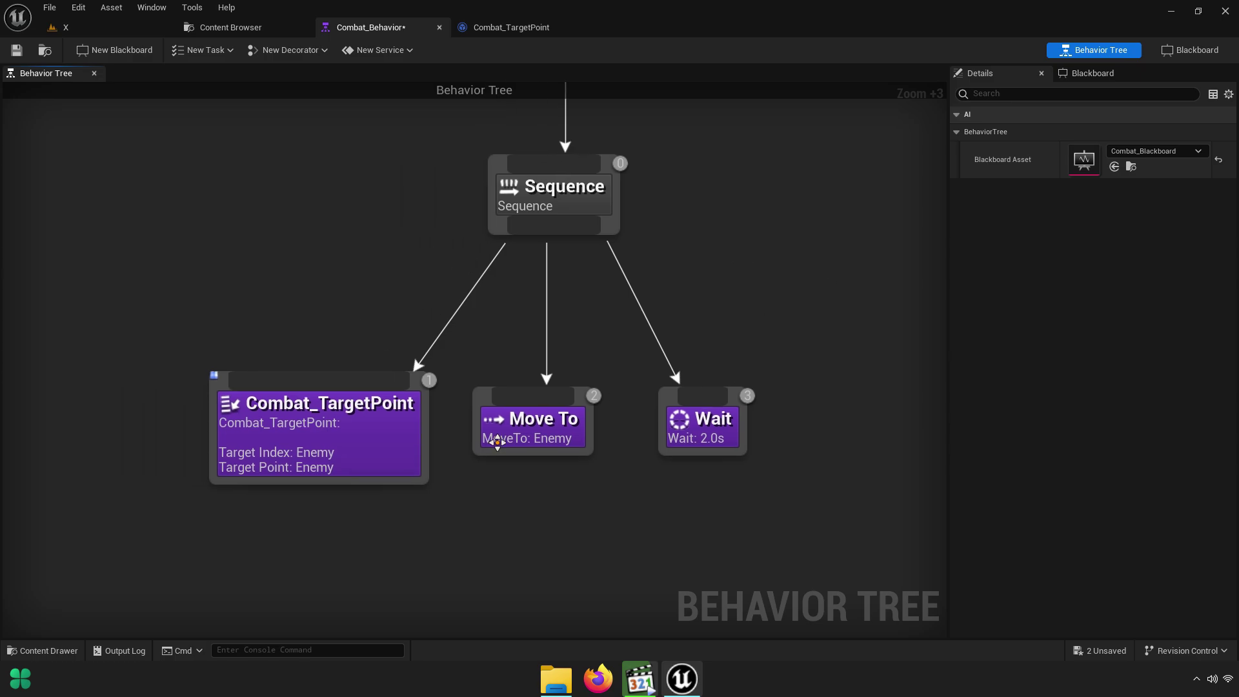
{"action": "left_click", "coordinate": [497, 442]}
{"action": "left_click_drag", "start_coordinate": [538, 442], "coordinate": [554, 442]}
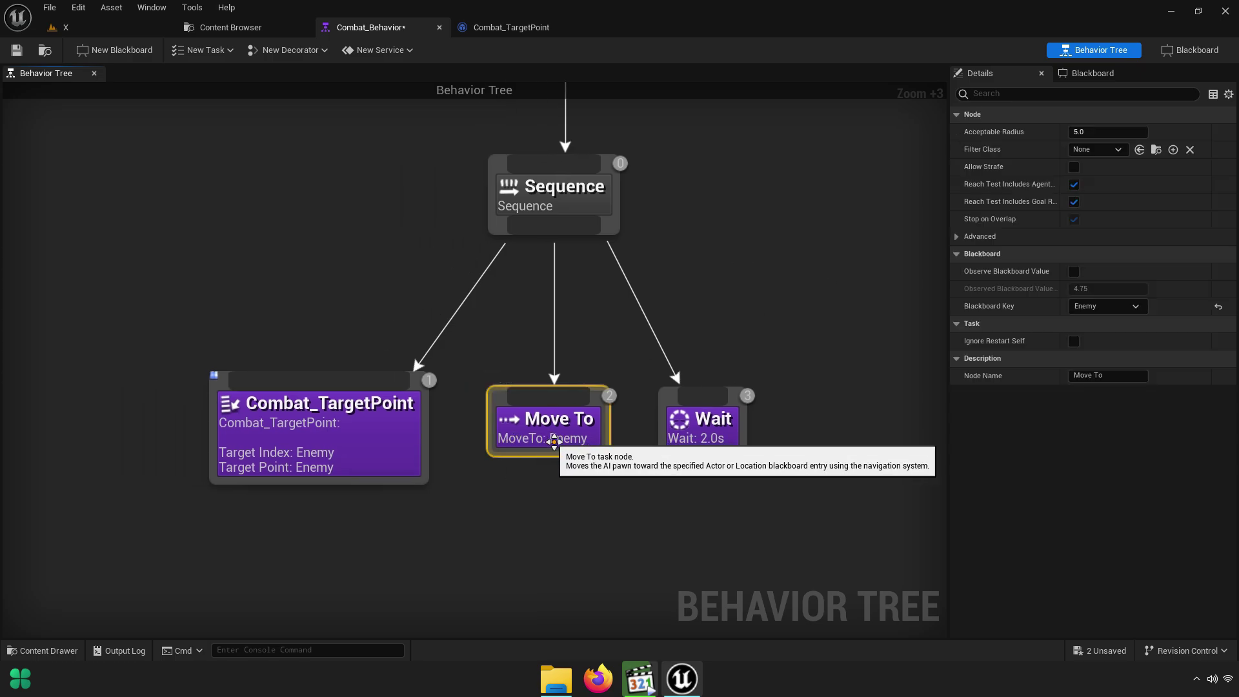
{"action": "right_click_drag", "start_coordinate": [554, 442], "coordinate": [525, 457]}
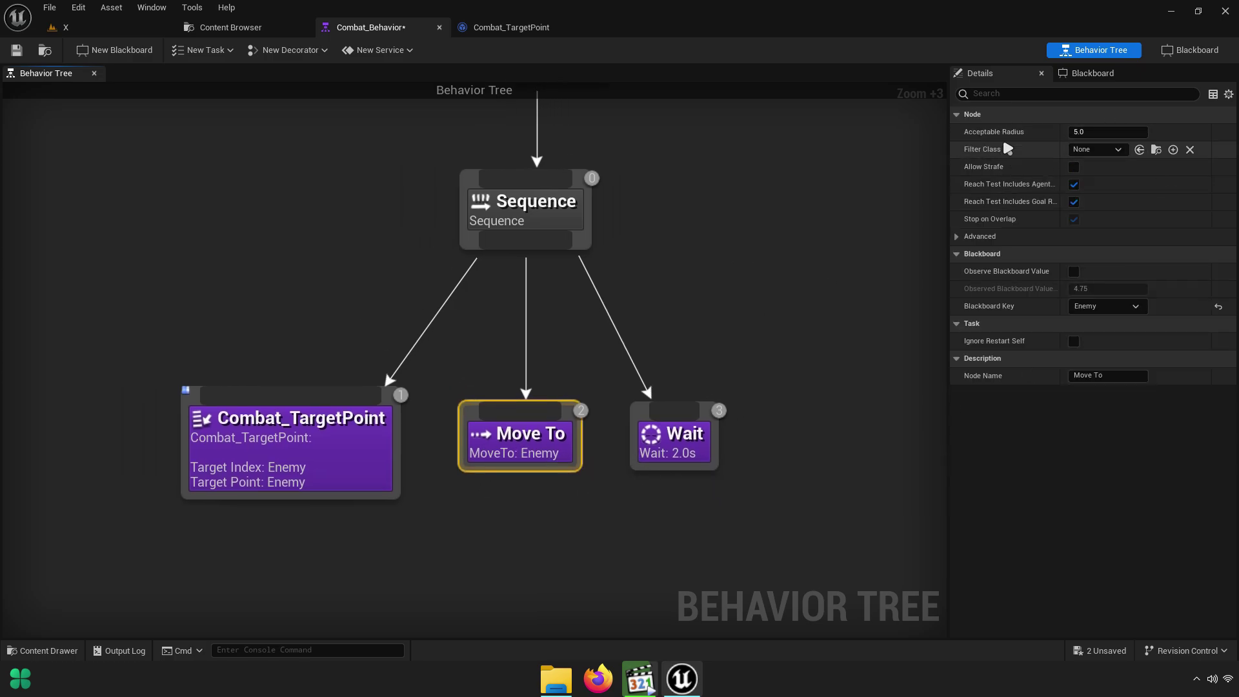
Set Combat_TargetPoint's keys to Target Index and Target Pont, then return to the Combat folder
{"action": "right_click_drag", "start_coordinate": [584, 285], "coordinate": [646, 235]}
{"action": "left_click", "coordinate": [369, 407]}
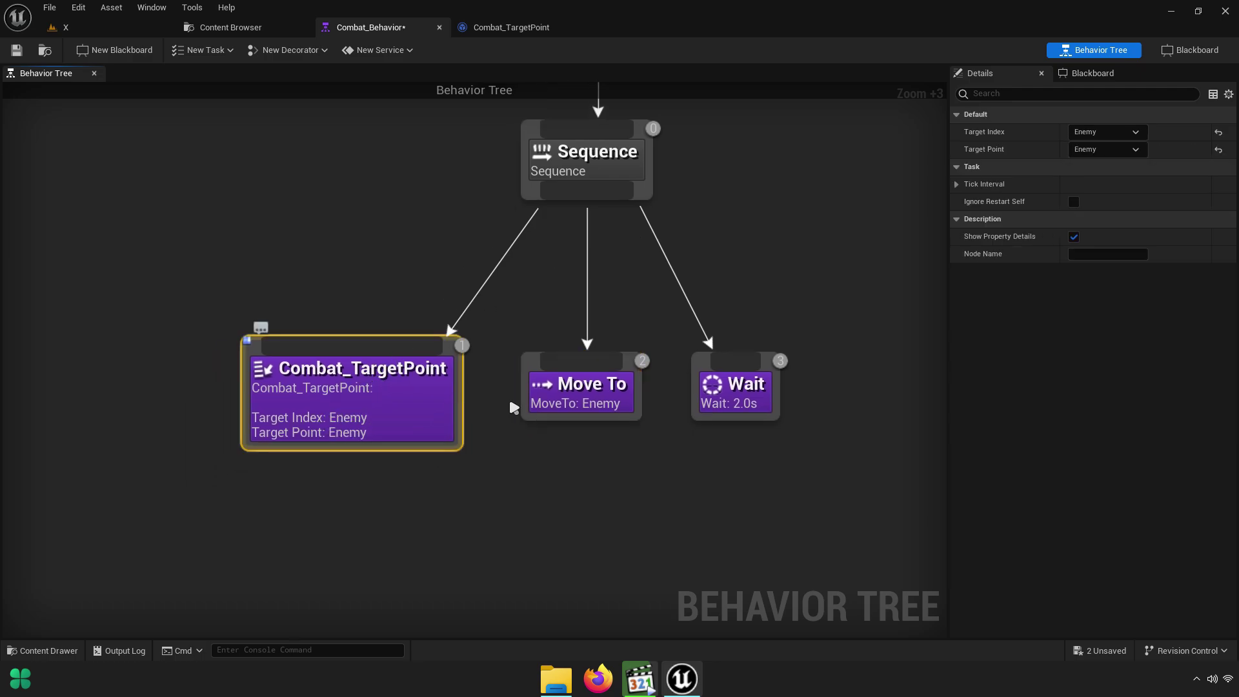
{"action": "left_click", "coordinate": [1106, 133]}
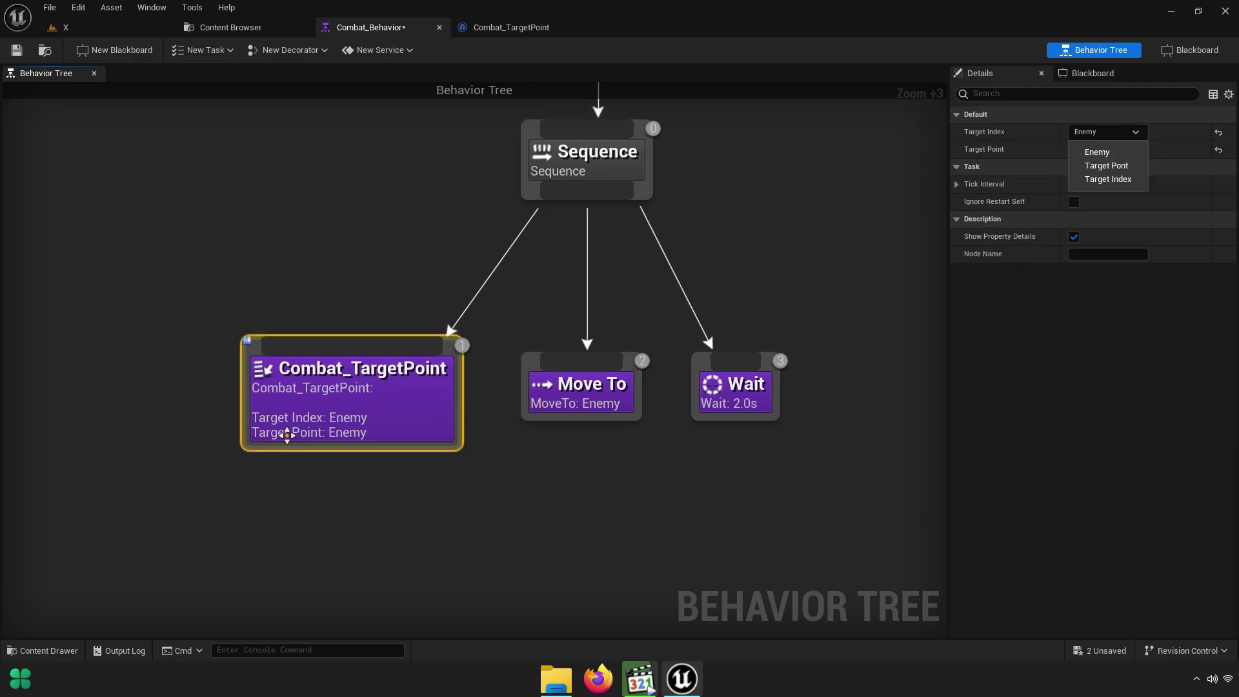
{"action": "left_click", "coordinate": [1126, 183]}
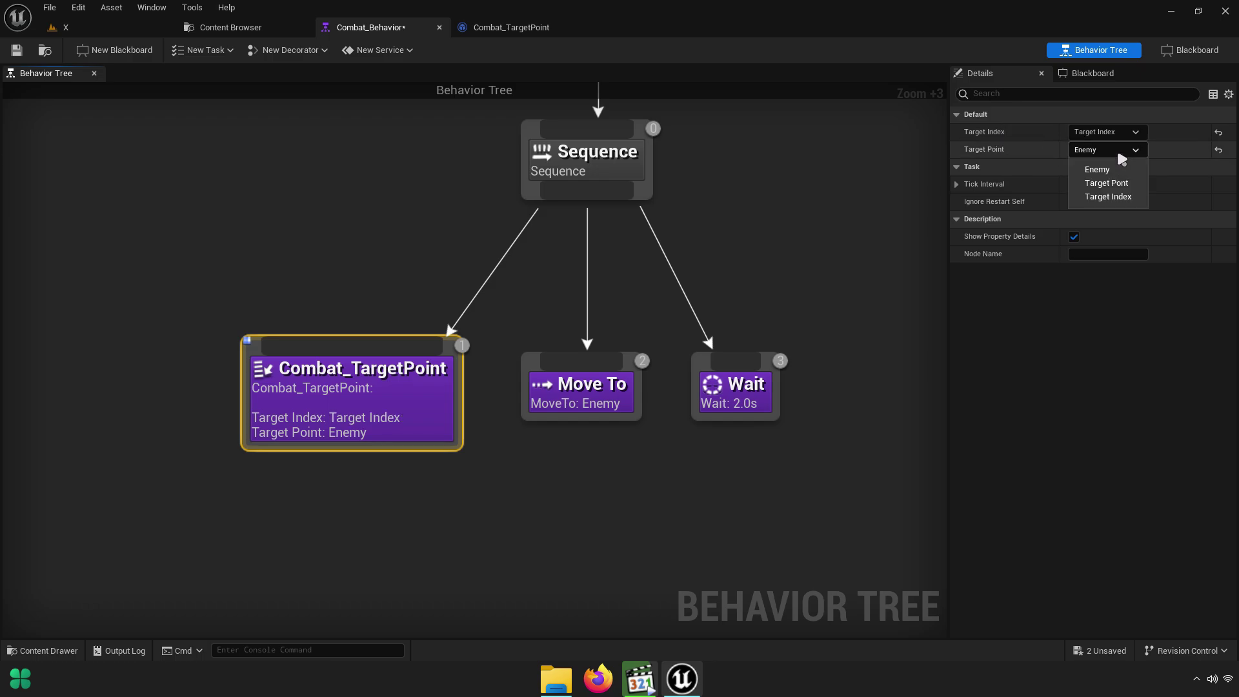
{"action": "left_click", "coordinate": [1119, 187]}
{"action": "right_click_drag", "start_coordinate": [756, 229], "coordinate": [653, 332]}
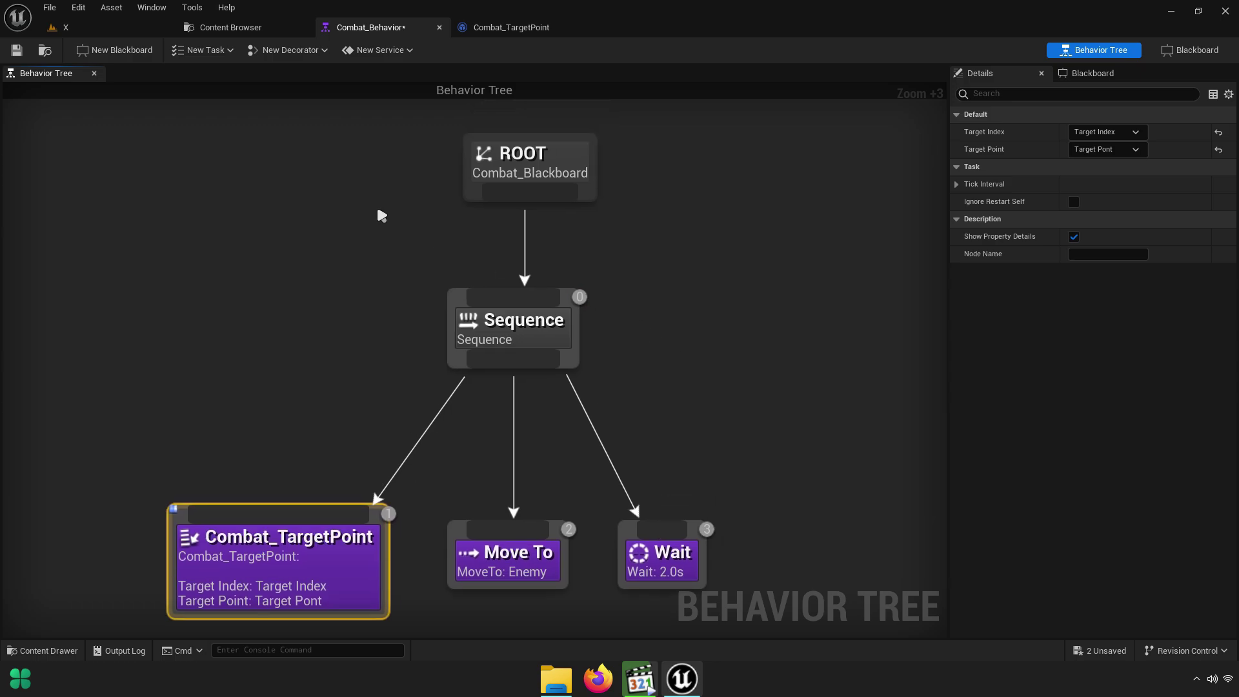
{"action": "left_click", "coordinate": [229, 28]}
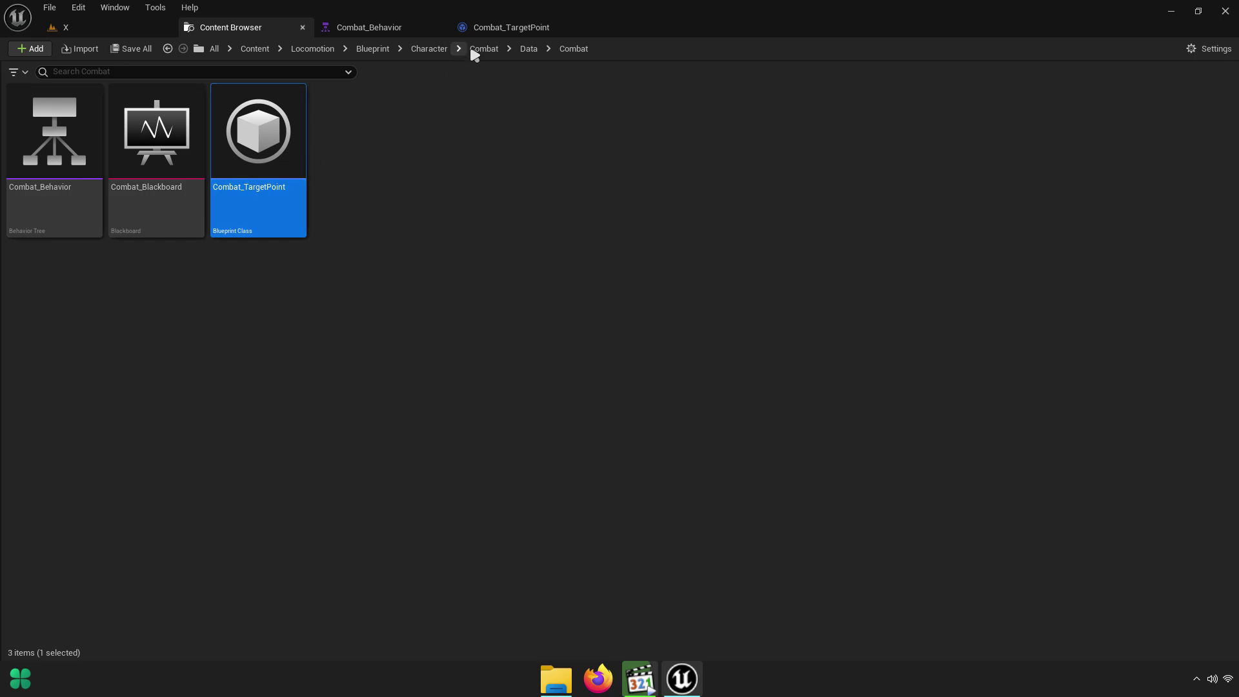
Open the Default_Controller blueprint from the Data > Default folder
{"action": "left_click", "coordinate": [529, 49]}
{"action": "double_click", "coordinate": [191, 191]}
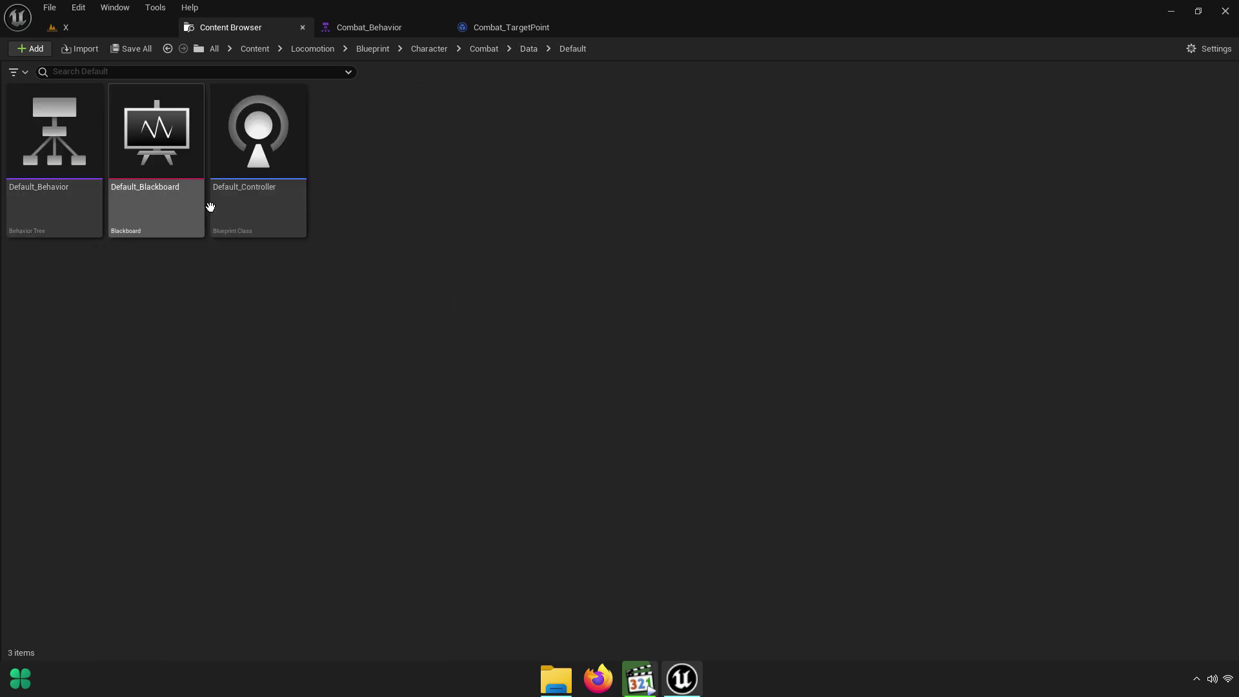
{"action": "left_click", "coordinate": [269, 204]}
{"action": "double_click", "coordinate": [269, 204]}
{"action": "scroll", "coordinate": [646, 362], "scroll_direction": "up", "scroll_amount": 5}
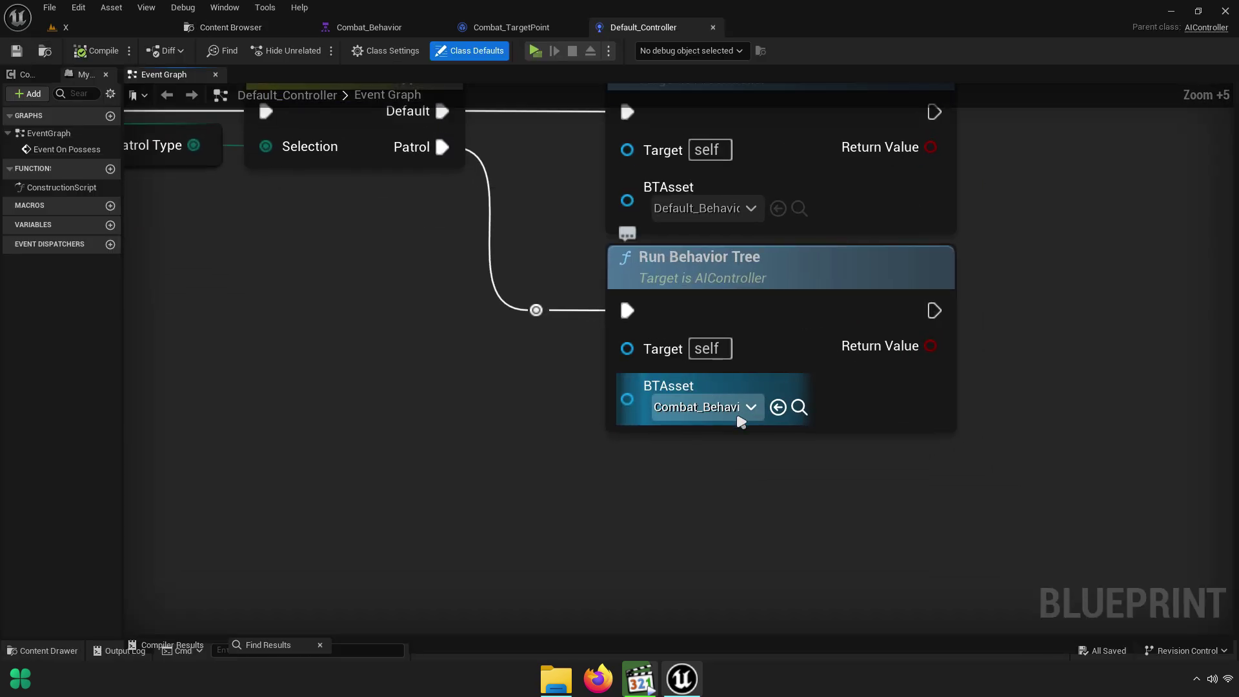
Confirm Run Behavior Tree uses Combat_Behavior and open that behavior tree
{"action": "left_click", "coordinate": [704, 407]}
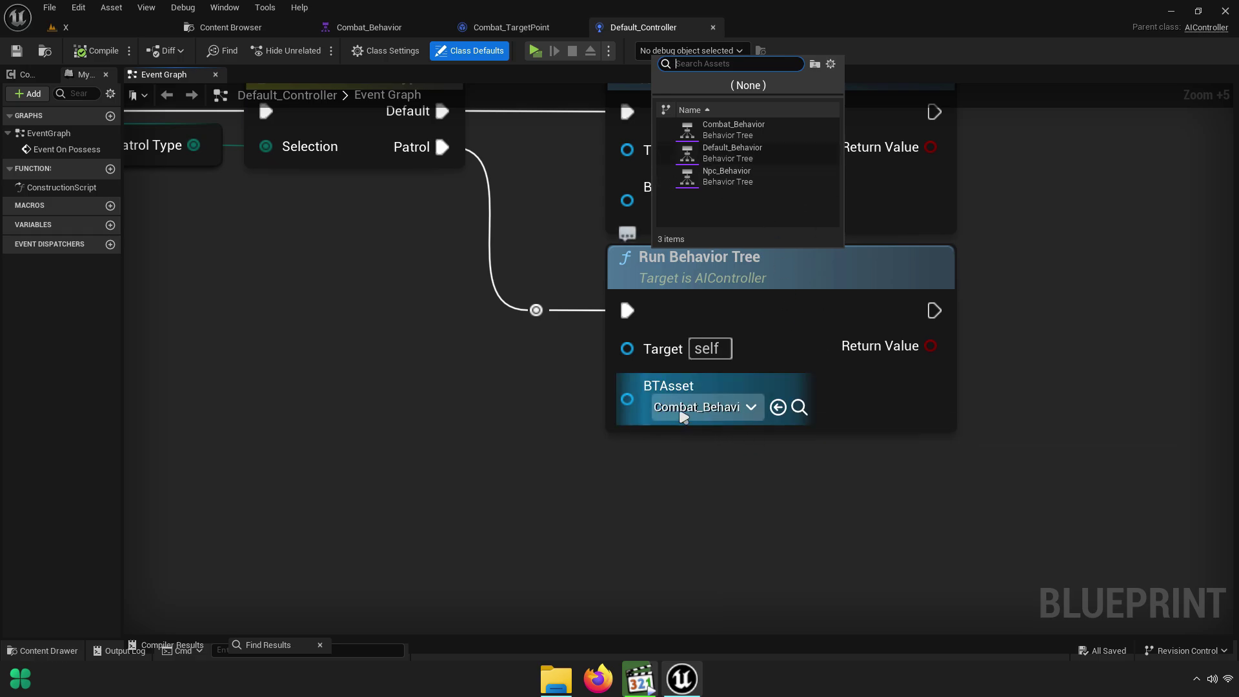
{"action": "left_click", "coordinate": [760, 410]}
{"action": "left_click", "coordinate": [798, 407]}
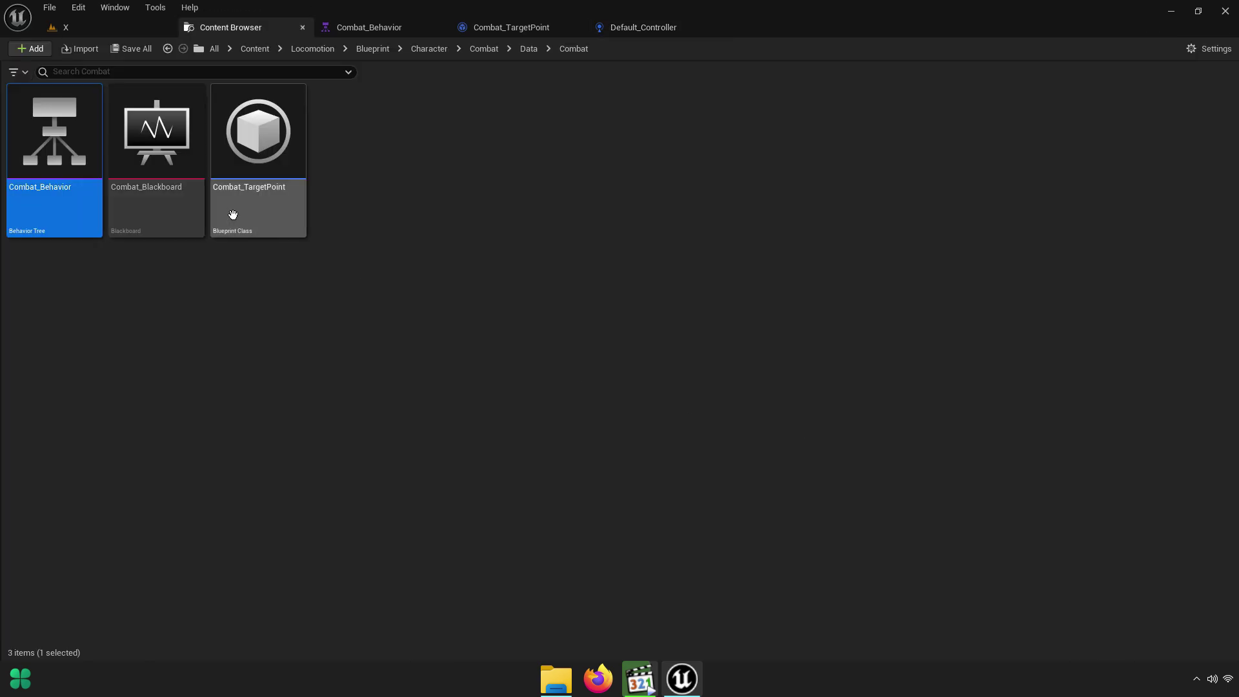
{"action": "double_click", "coordinate": [53, 147]}
{"action": "right_click_drag", "start_coordinate": [429, 308], "coordinate": [362, 268]}
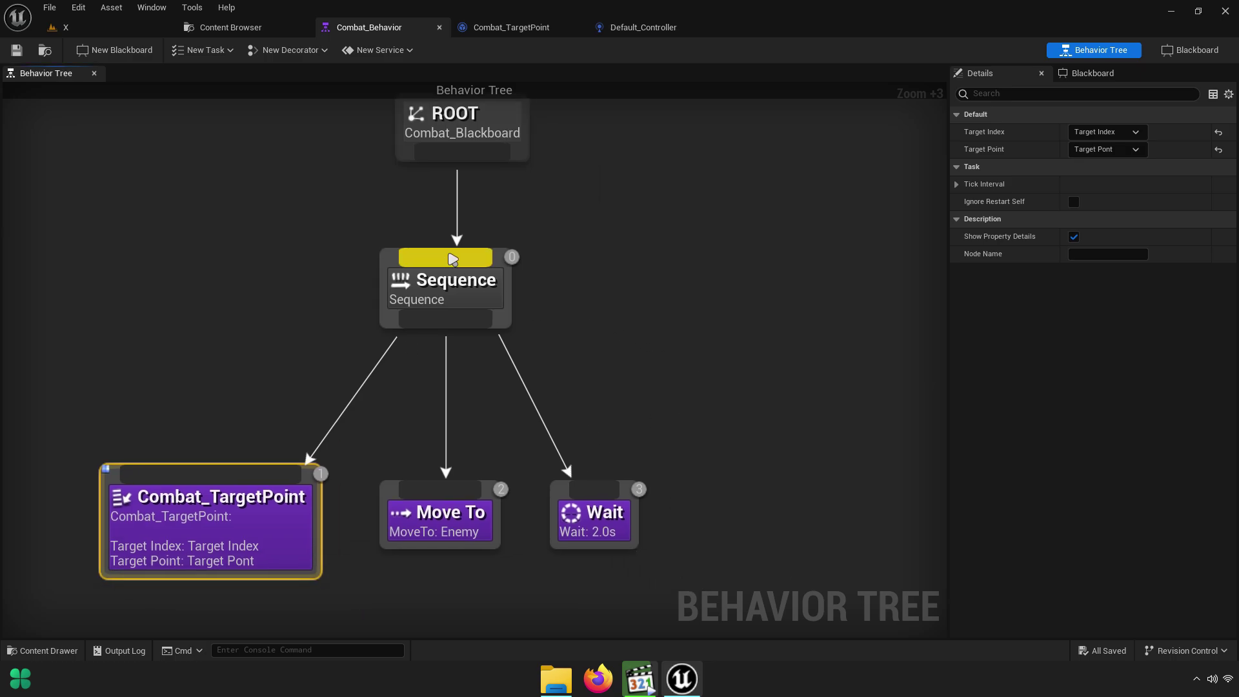
{"action": "left_click_drag", "start_coordinate": [476, 129], "coordinate": [460, 129]}
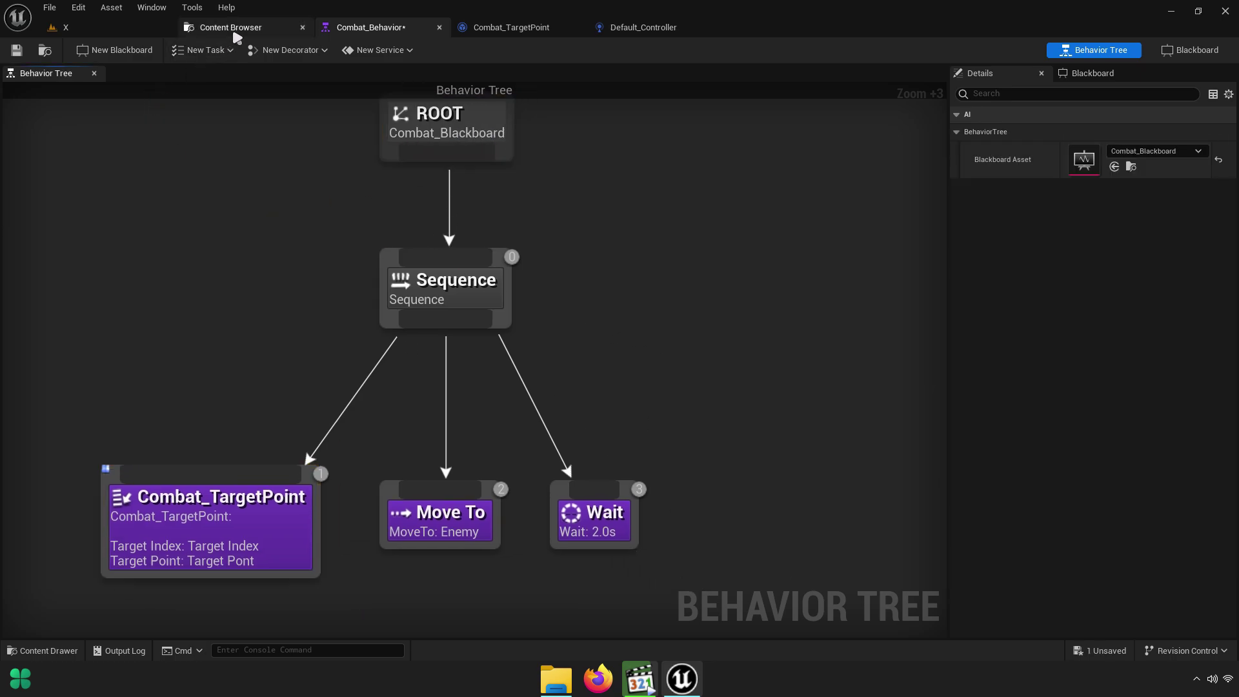
{"action": "left_click", "coordinate": [234, 31]}
{"action": "left_click", "coordinate": [395, 160]}
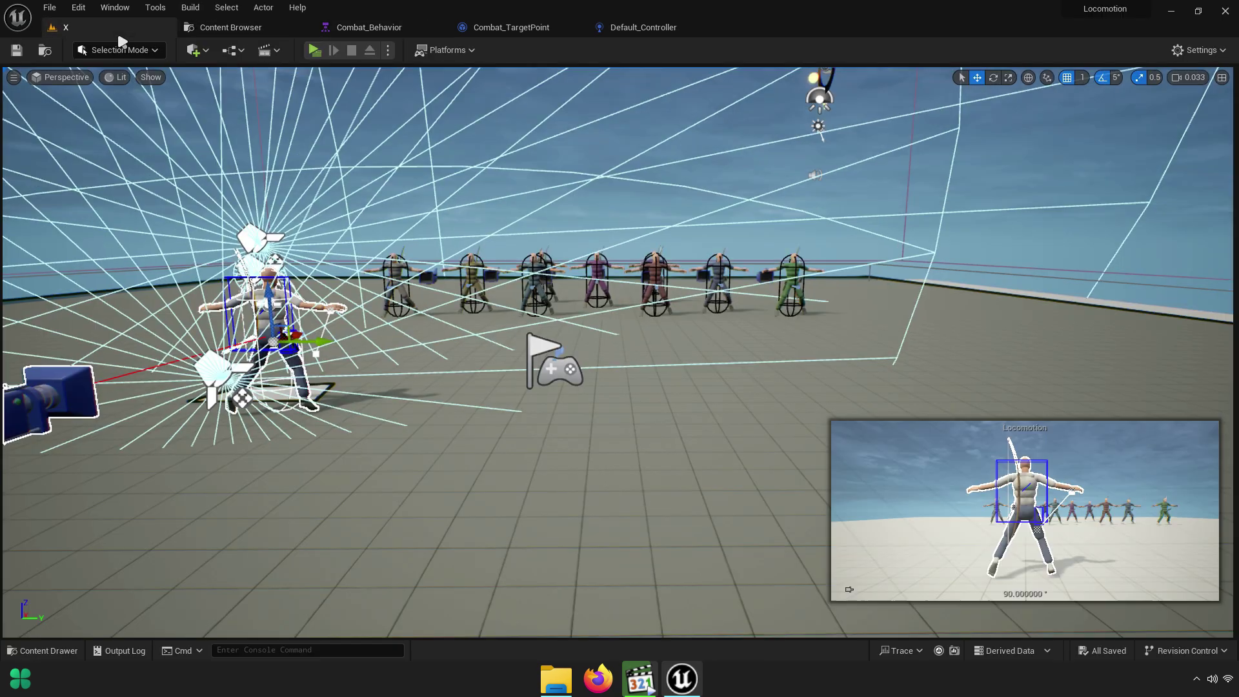
Select the Locomotion character and keep its Patrol Type set to Patrol
{"action": "left_click", "coordinate": [66, 27]}
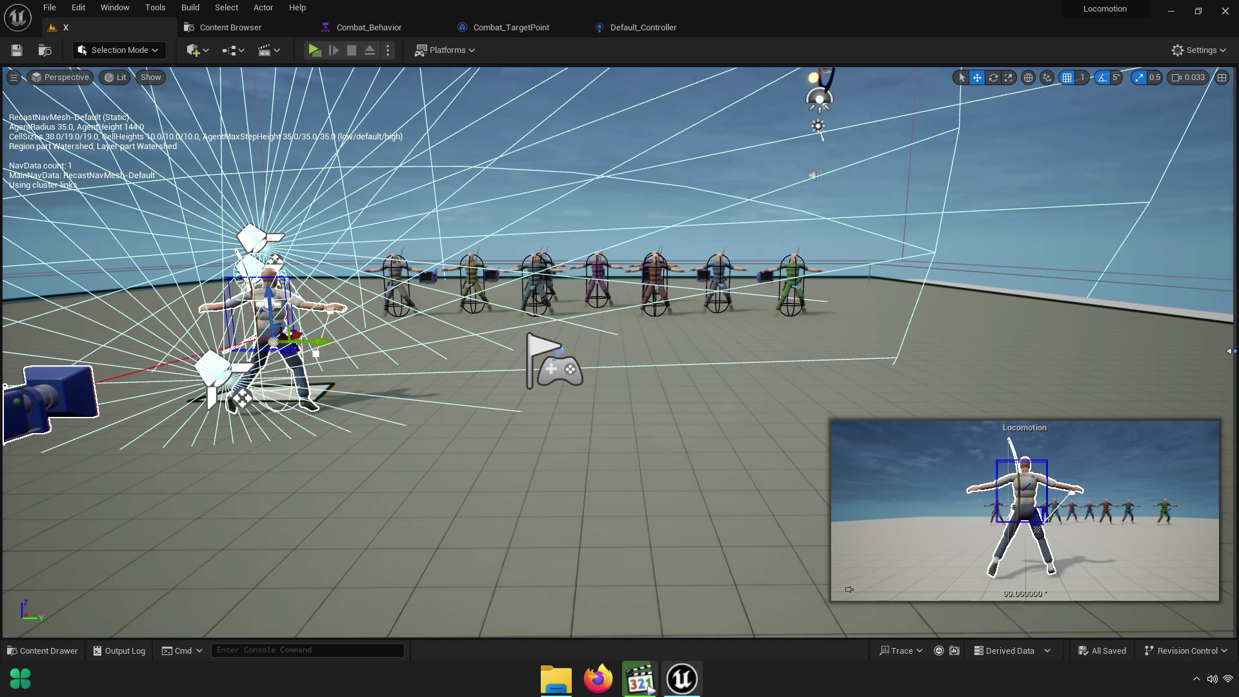
{"action": "left_click", "coordinate": [710, 362]}
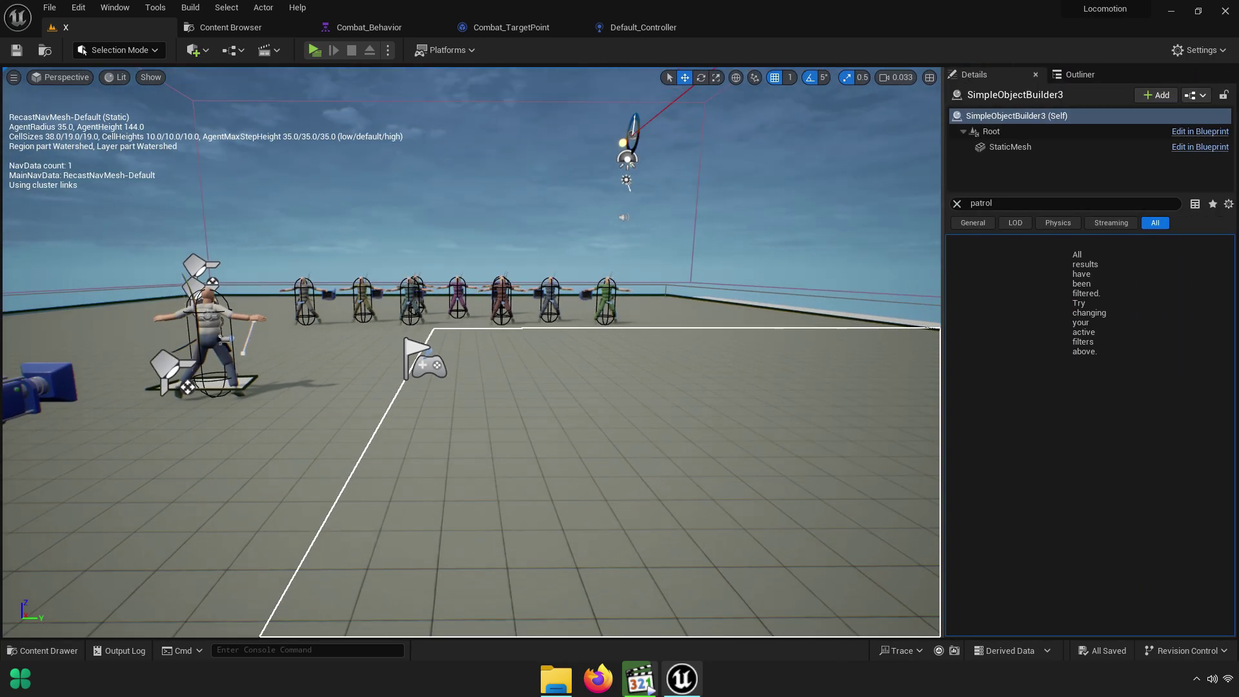
{"action": "key", "text": "ctrl+z"}
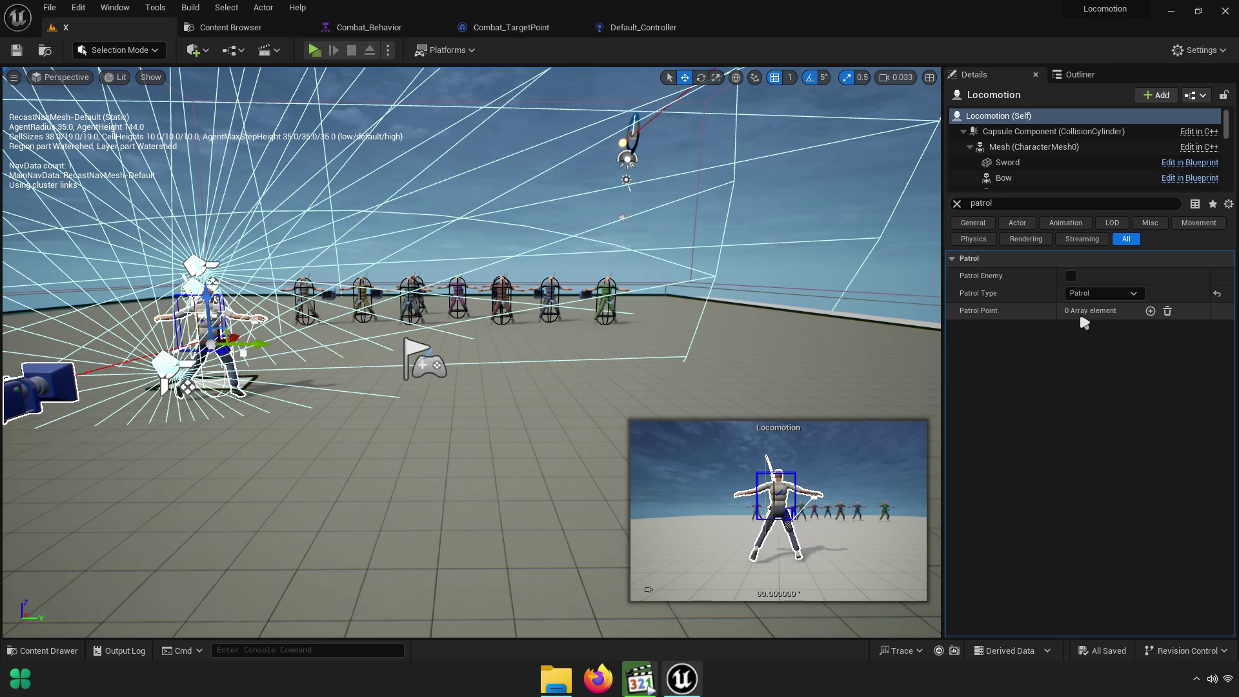
{"action": "left_click", "coordinate": [1095, 294]}
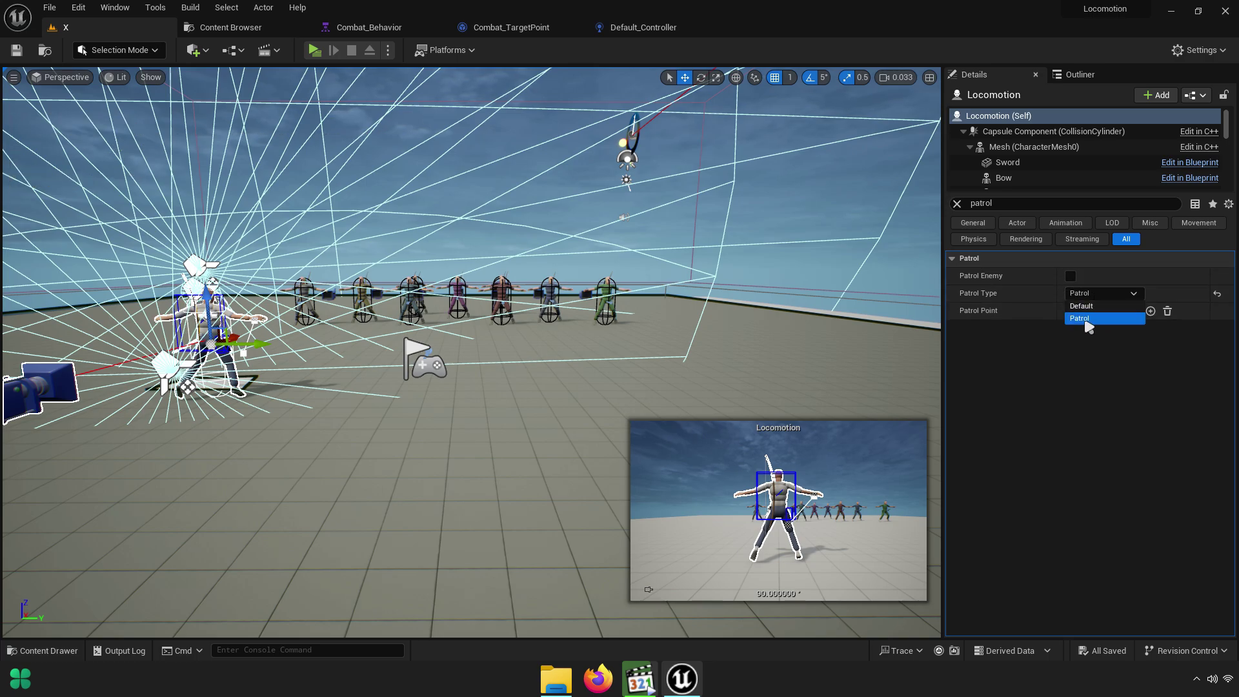
{"action": "left_click", "coordinate": [1095, 319]}
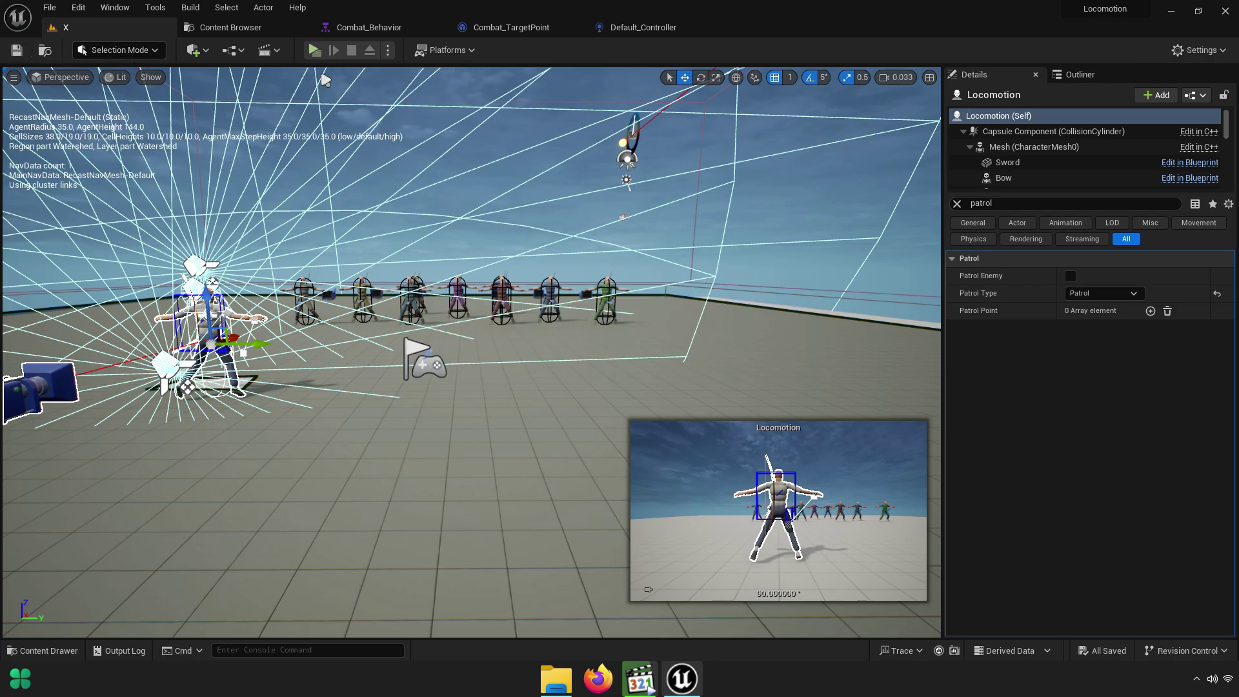
{"action": "middle_click_drag", "start_coordinate": [324, 79], "coordinate": [307, 71]}
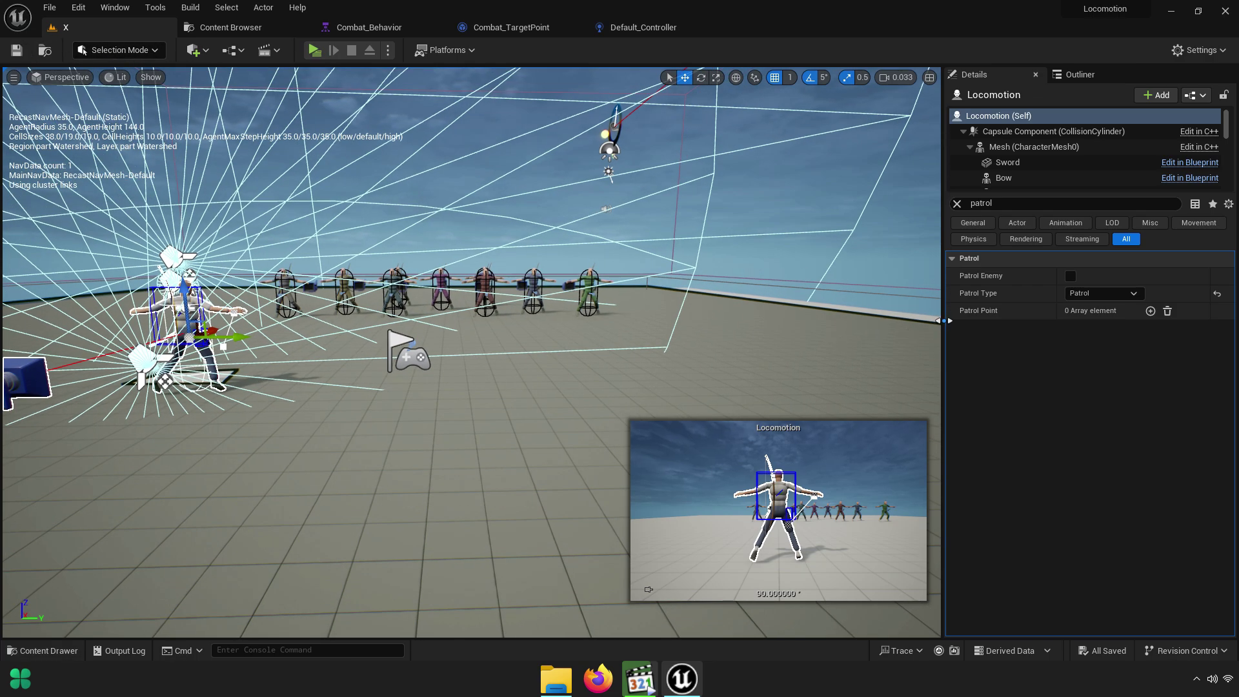
Add one Patrol Point set to SimpleObjectBuilder3 and test-play the level
{"action": "left_click", "coordinate": [1151, 312]}
{"action": "left_click", "coordinate": [1172, 331]}
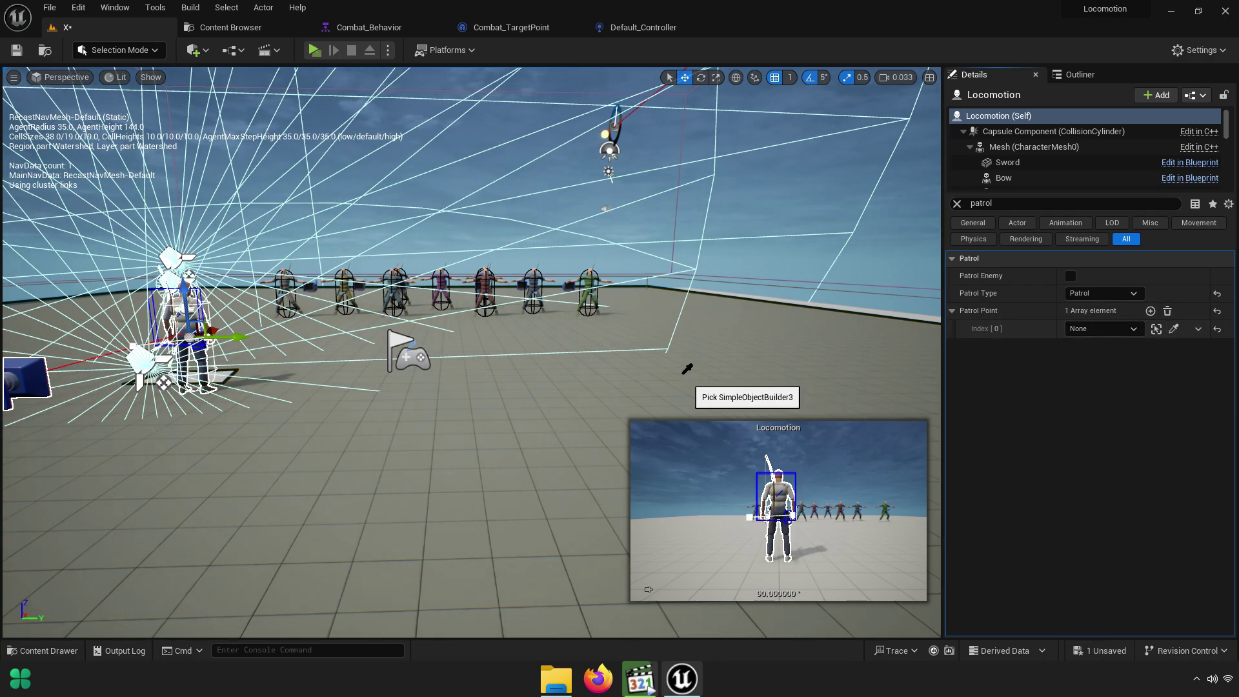
{"action": "left_click", "coordinate": [803, 362]}
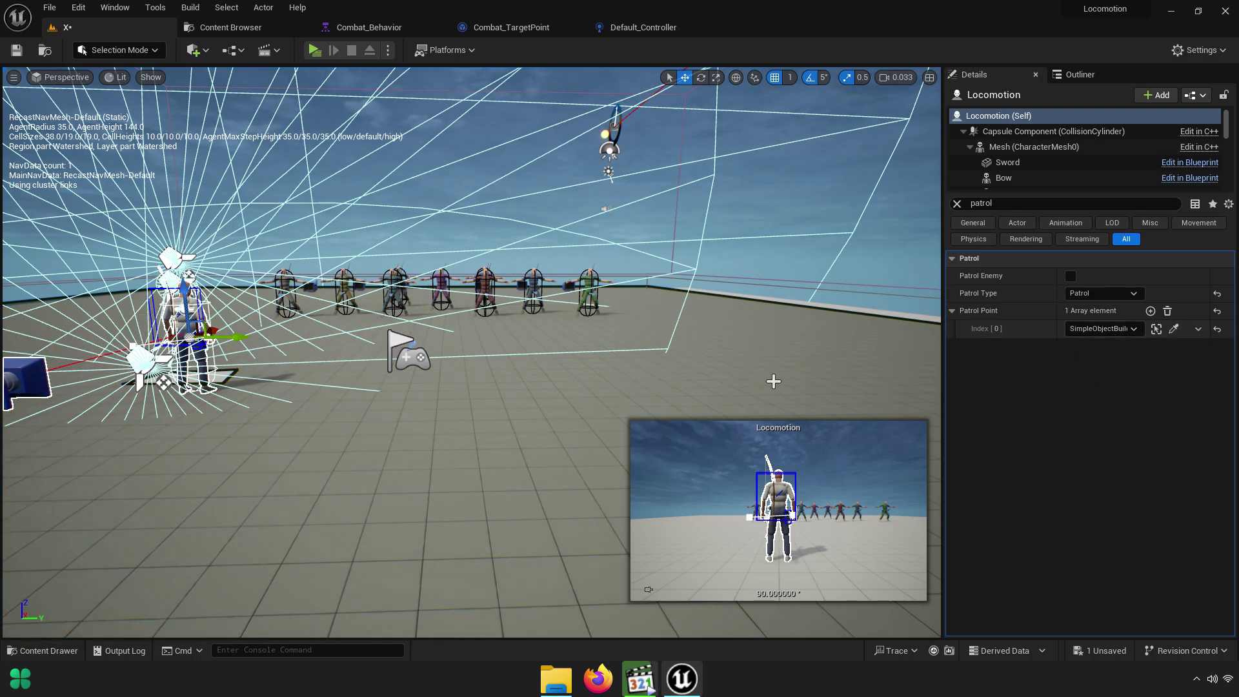
{"action": "left_click", "coordinate": [315, 51]}
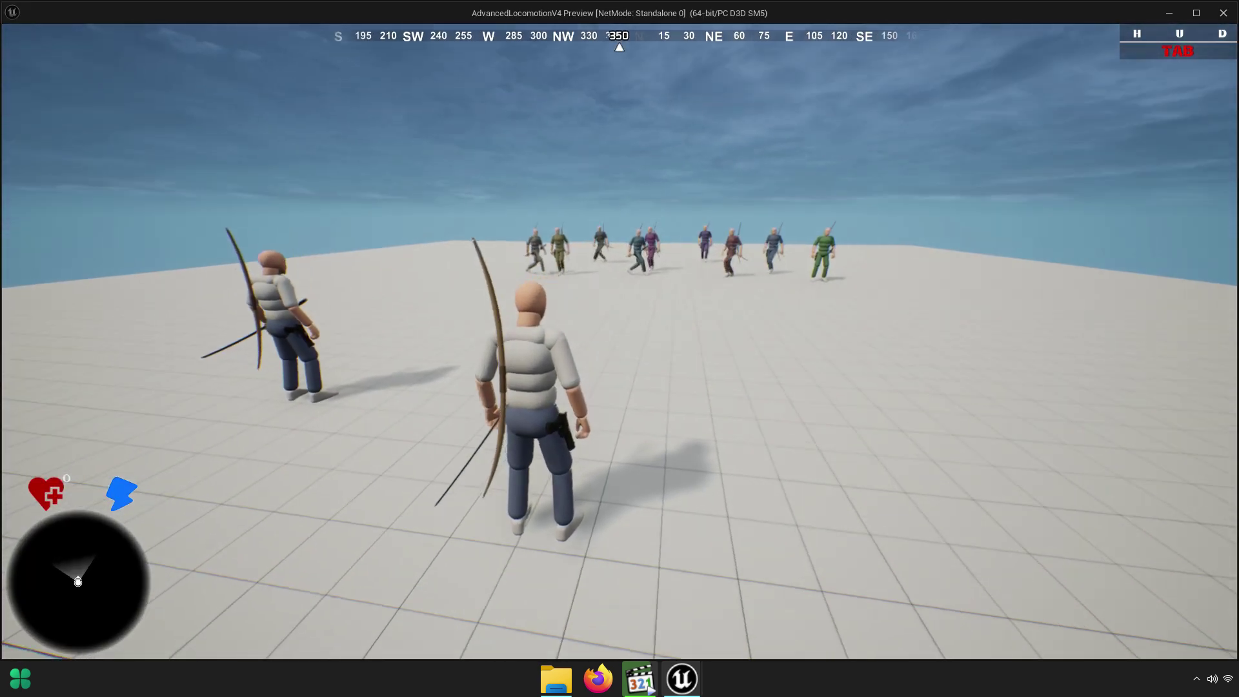
{"action": "key", "text": "Escape"}
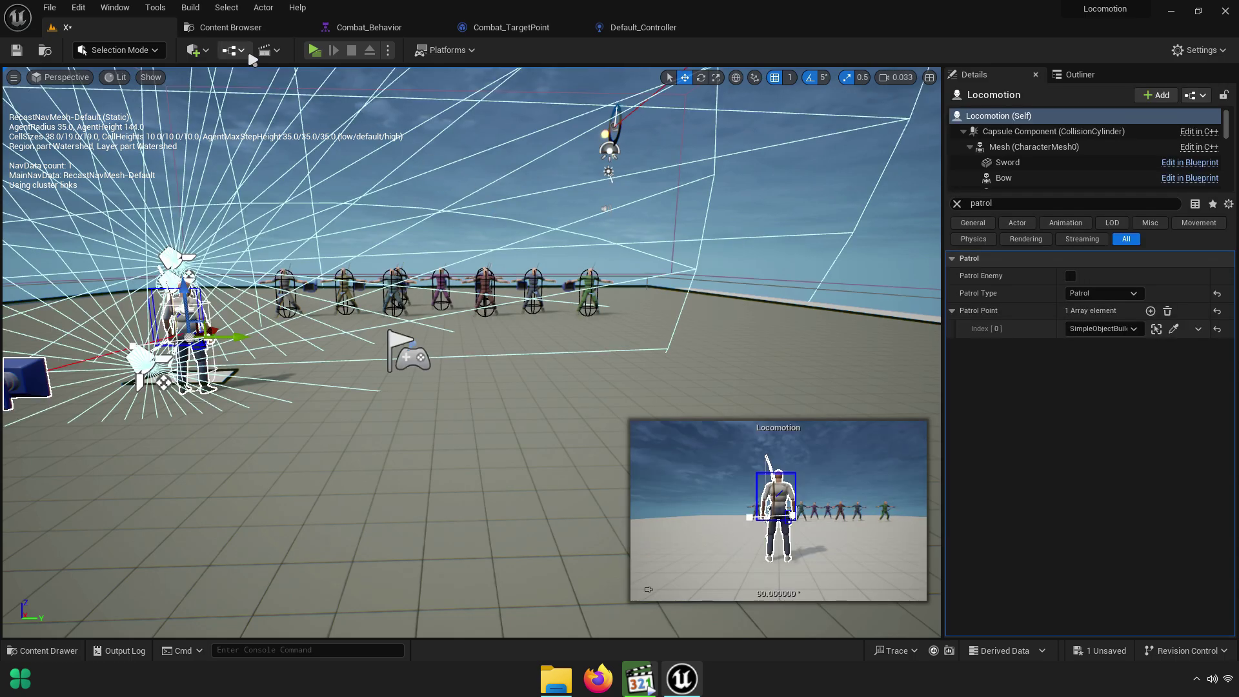
Place a Target Point actor on the floor of the level
{"action": "left_click", "coordinate": [197, 50]}
{"action": "type", "text": "target"}
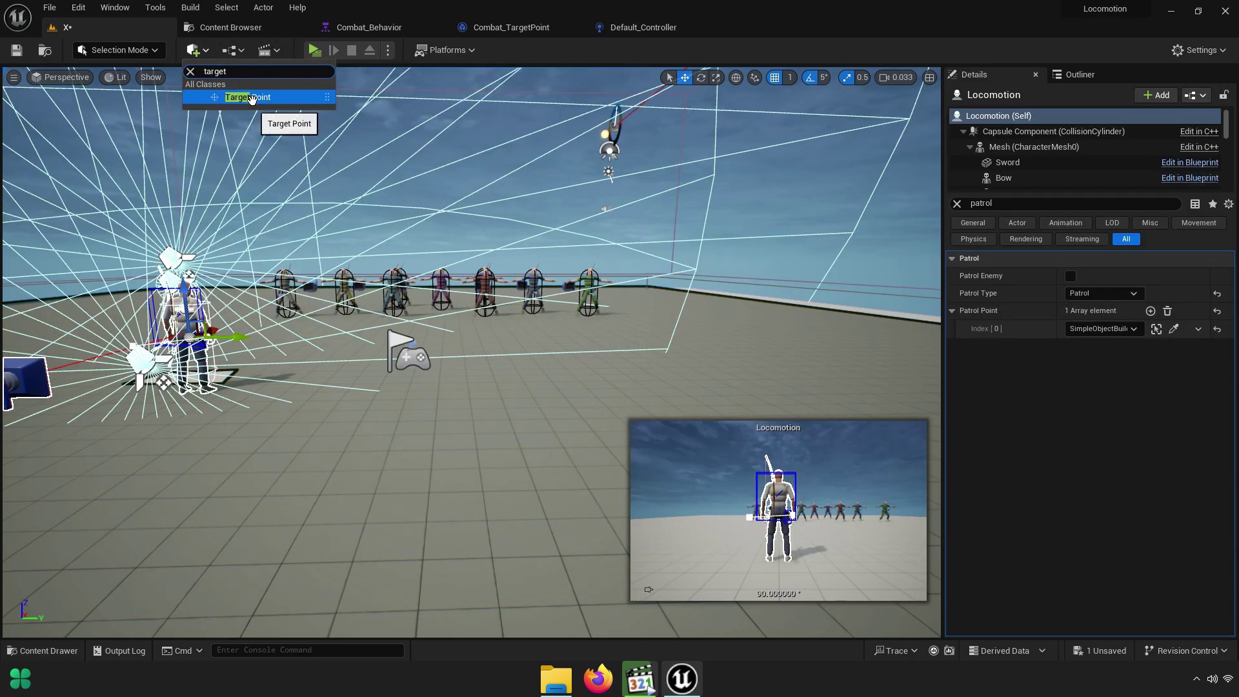
{"action": "left_click_drag", "start_coordinate": [251, 98], "coordinate": [593, 373]}
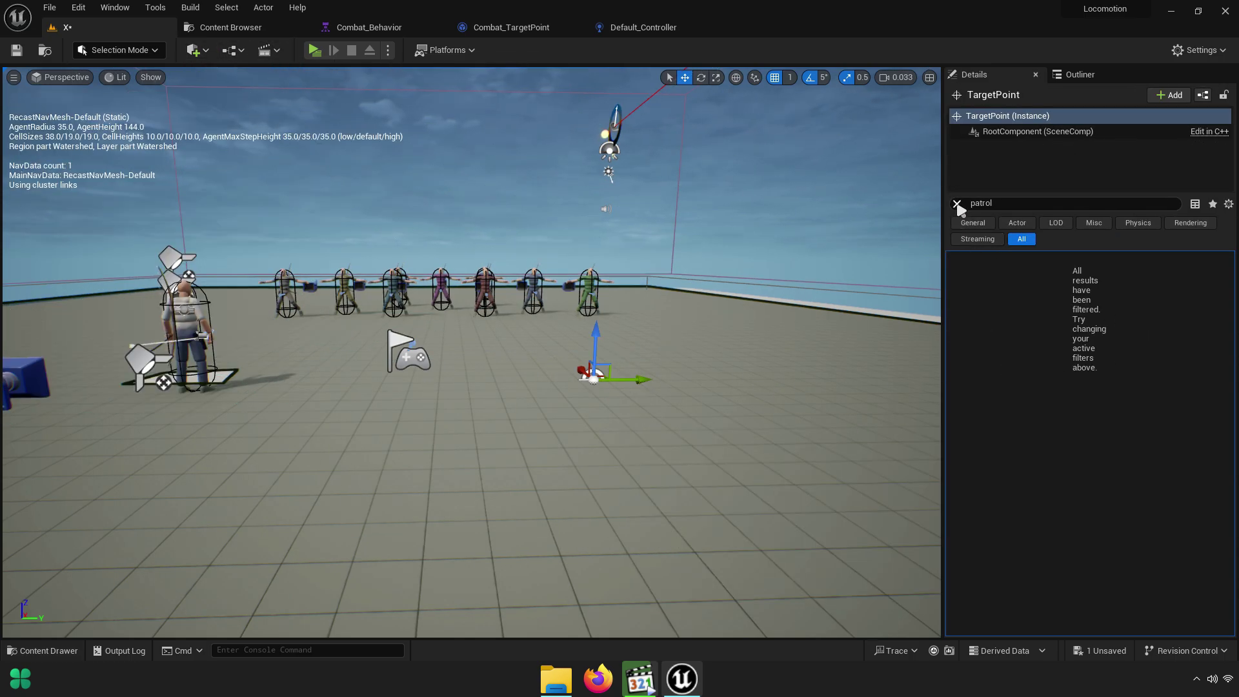
Replace the Locomotion character's patrol point with the new TargetPoint
{"action": "left_click", "coordinate": [180, 325]}
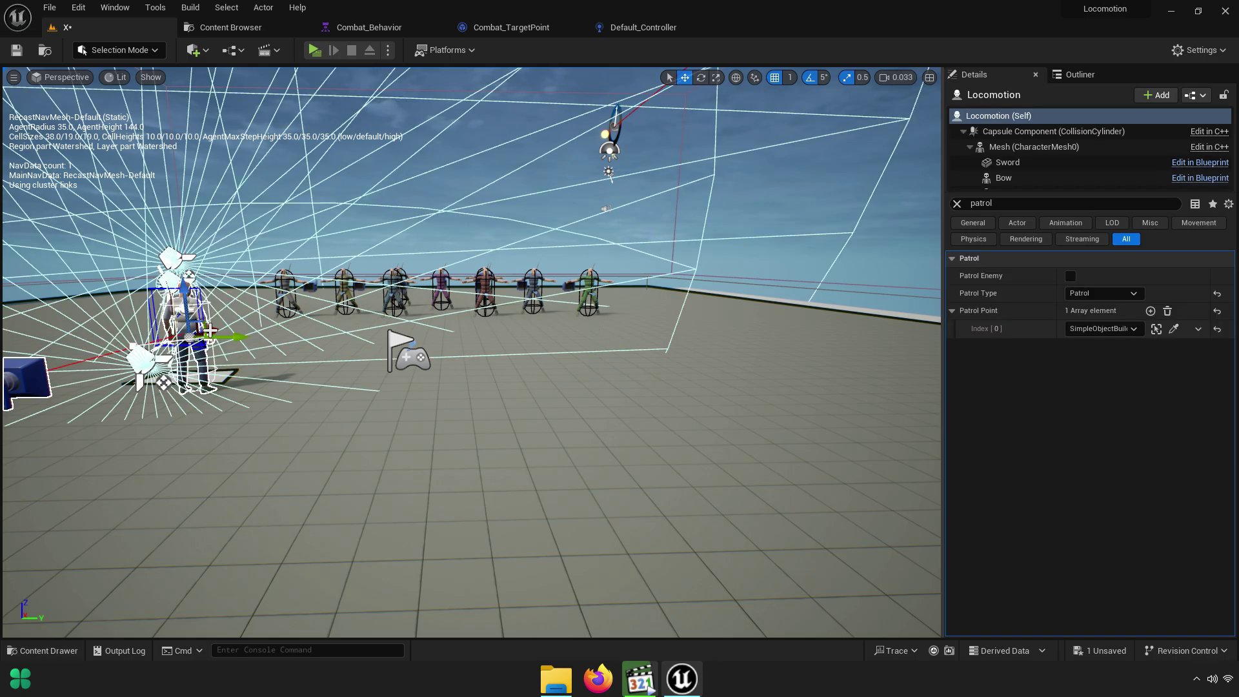
{"action": "left_click", "coordinate": [1177, 329]}
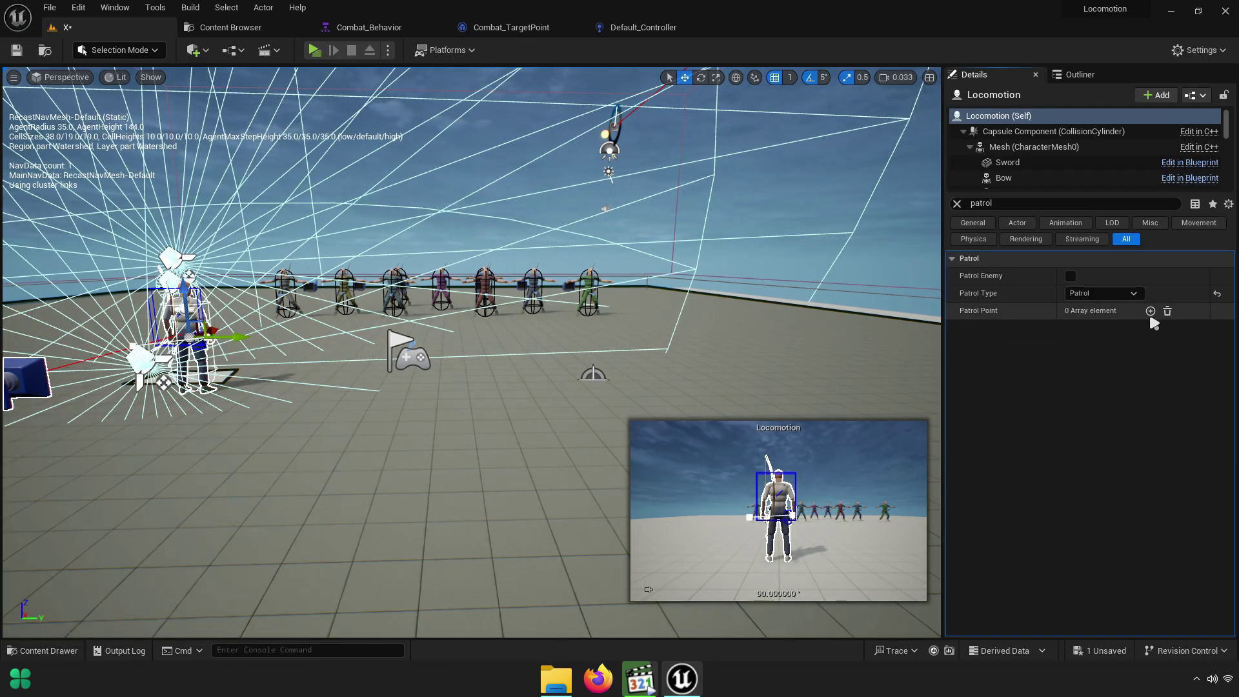
{"action": "left_click", "coordinate": [590, 370]}
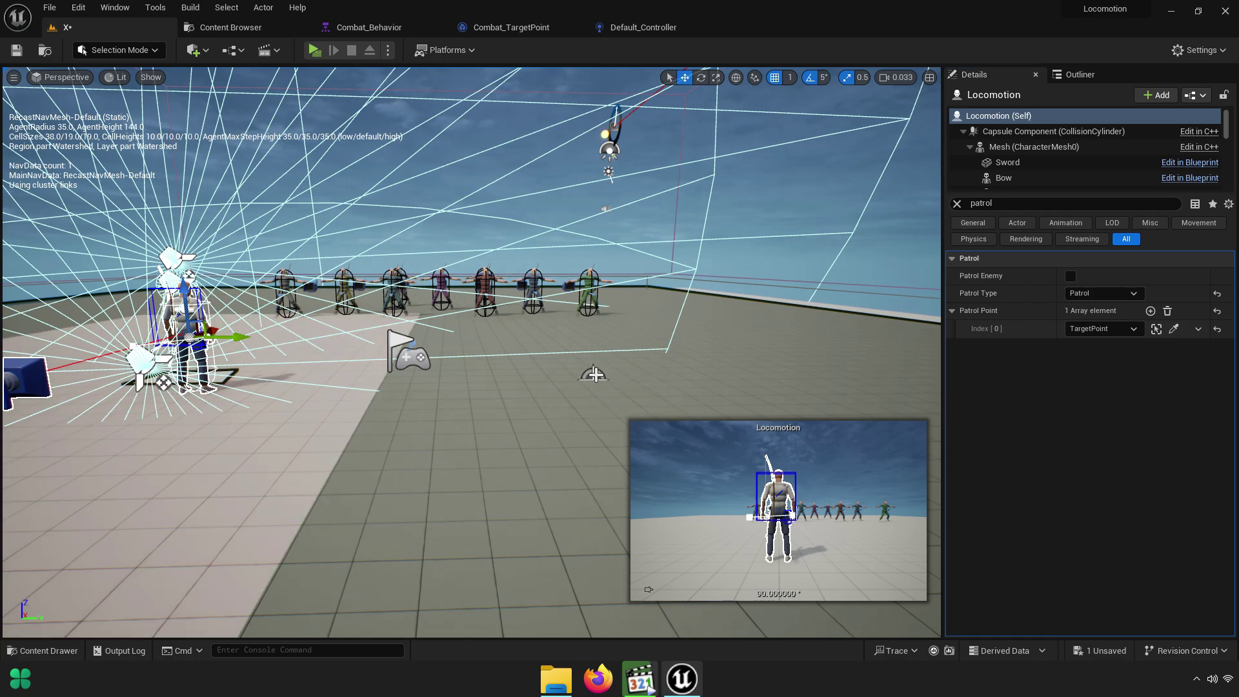
Test-play the patrol by walking forward, then save all modified assets
{"action": "left_click", "coordinate": [314, 49]}
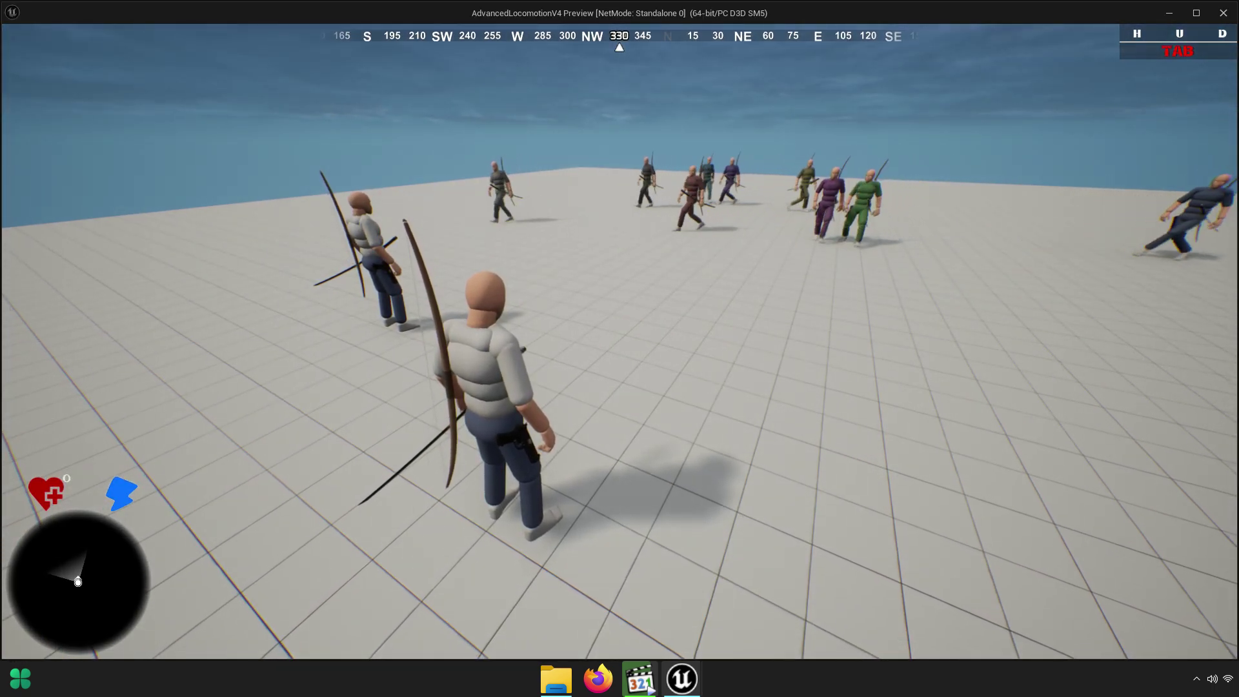
{"action": "key", "text": "w"}
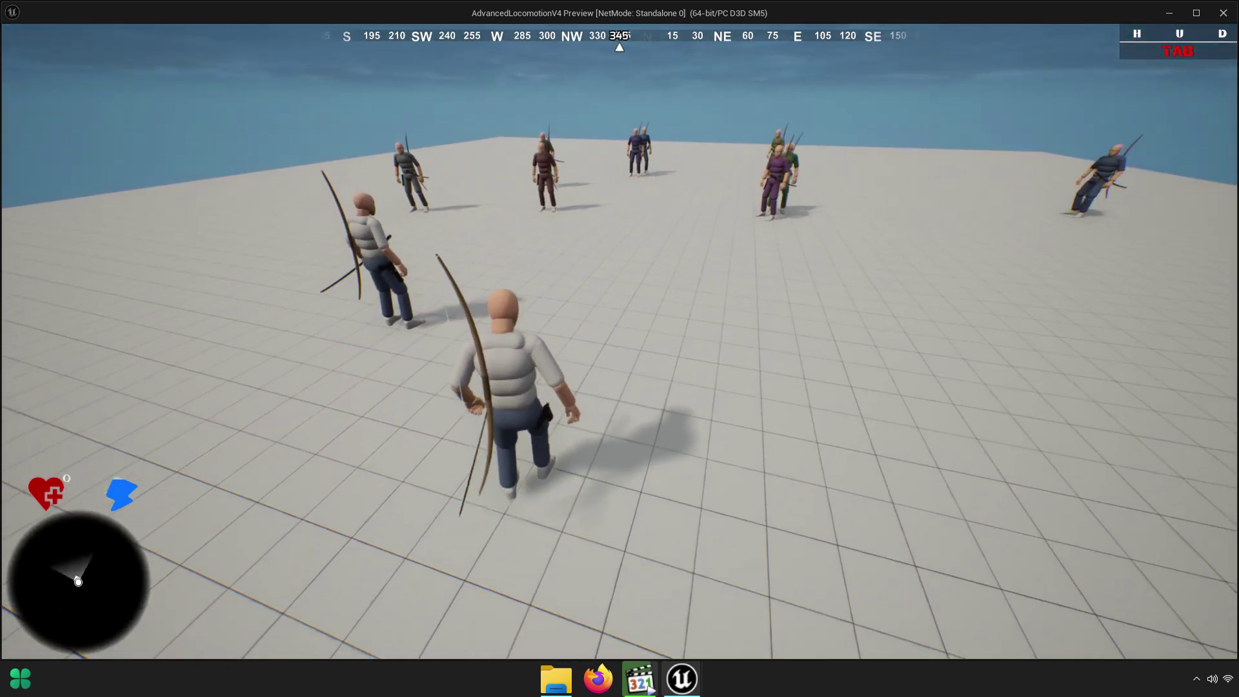
{"action": "key", "text": "Escape"}
{"action": "left_click", "coordinate": [238, 27]}
{"action": "left_click", "coordinate": [133, 47]}
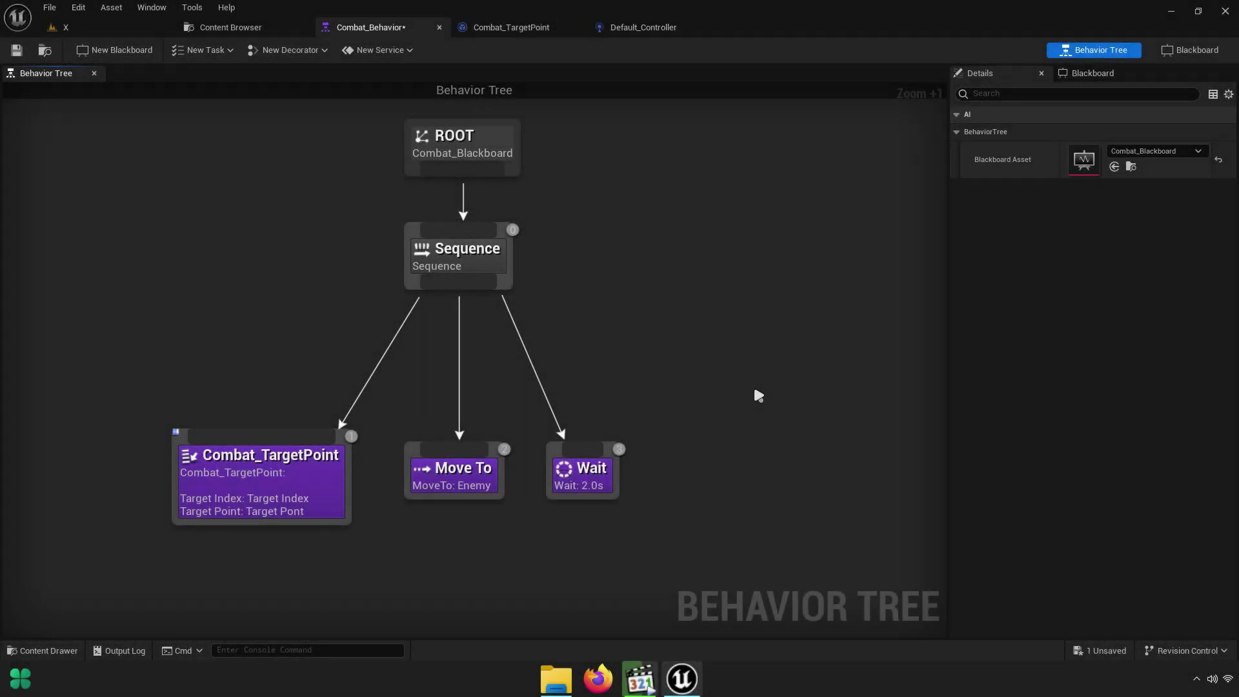
Point the Move To task at the Target Pont key and save the behavior tree
{"action": "scroll", "coordinate": [485, 355], "scroll_direction": "up", "scroll_amount": 4}
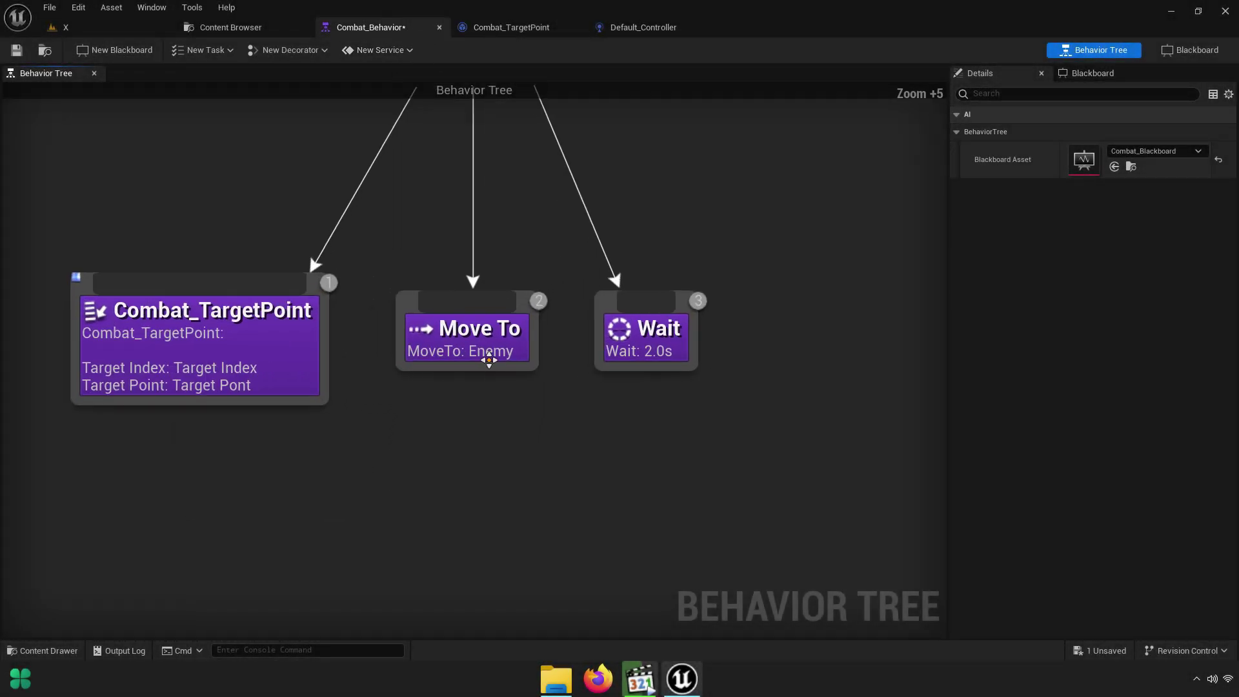
{"action": "left_click", "coordinate": [445, 339]}
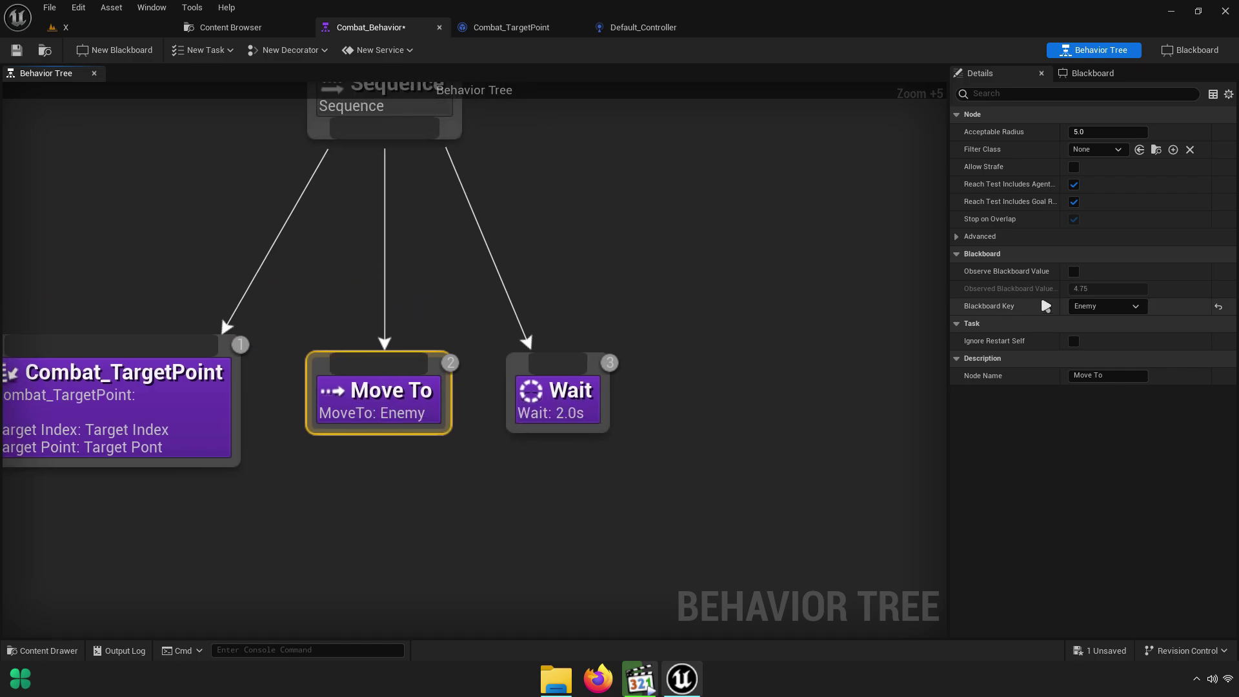
{"action": "left_click", "coordinate": [1101, 343]}
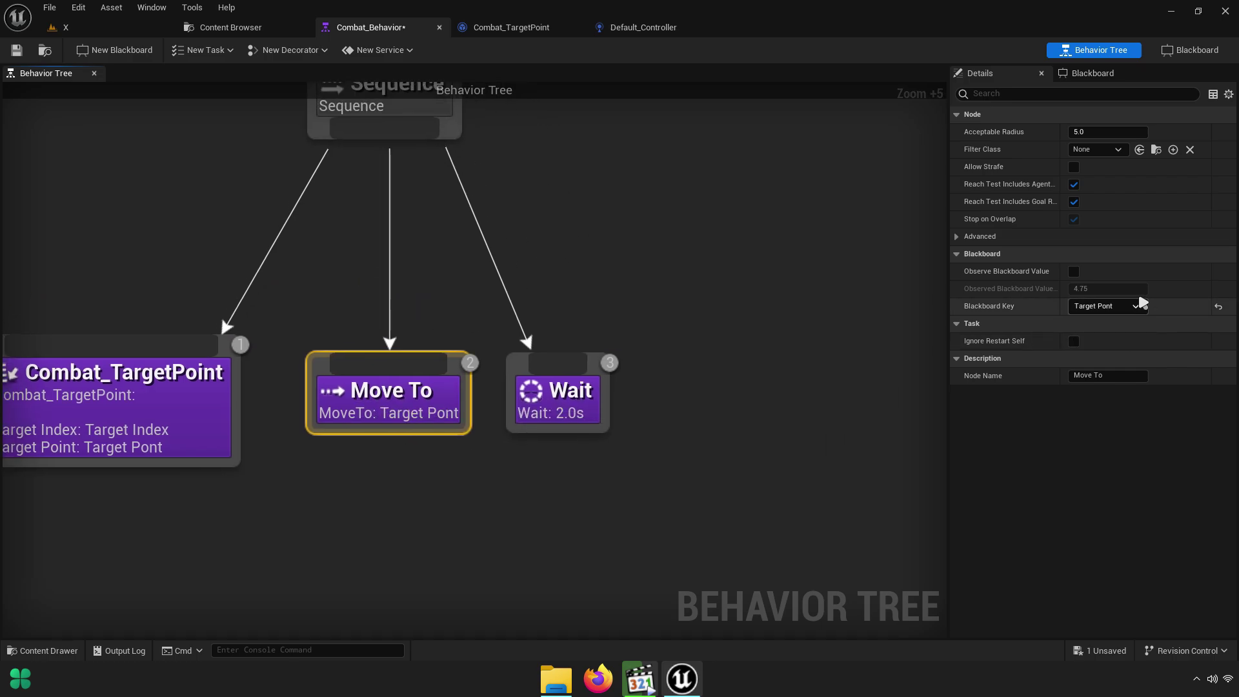
{"action": "left_click", "coordinate": [17, 52]}
Test-play the level, then select the Locomotion character again
{"action": "left_click", "coordinate": [66, 28]}
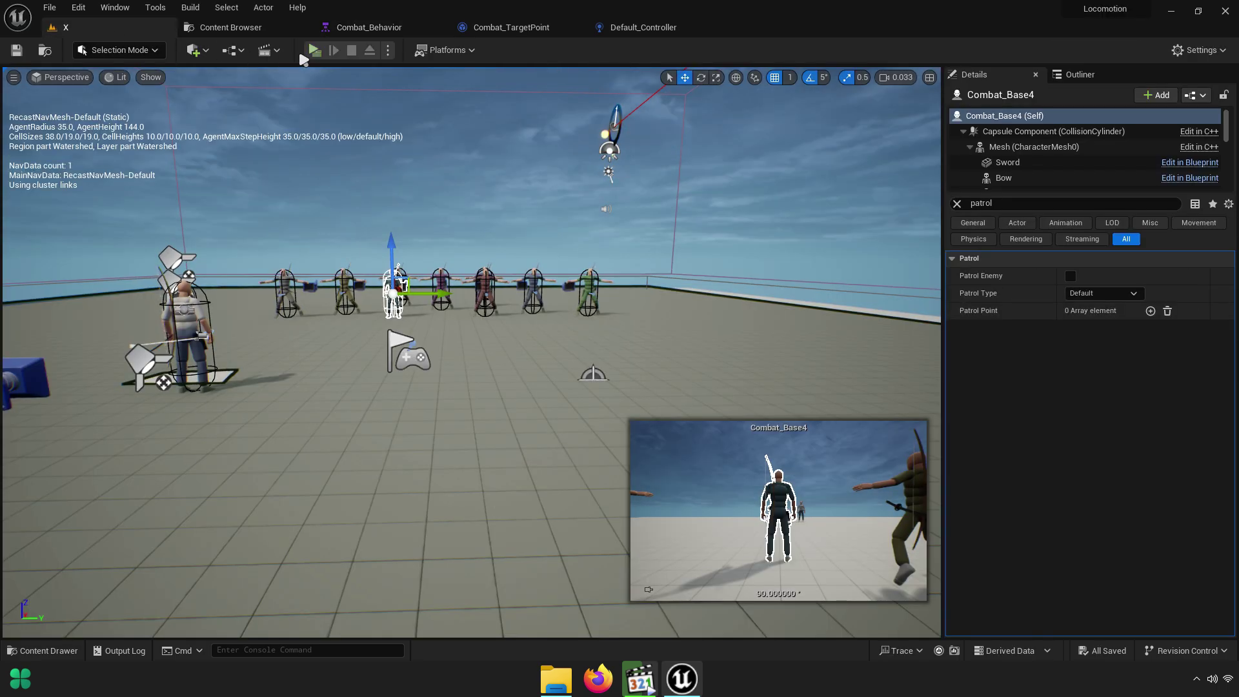
{"action": "left_click", "coordinate": [325, 52]}
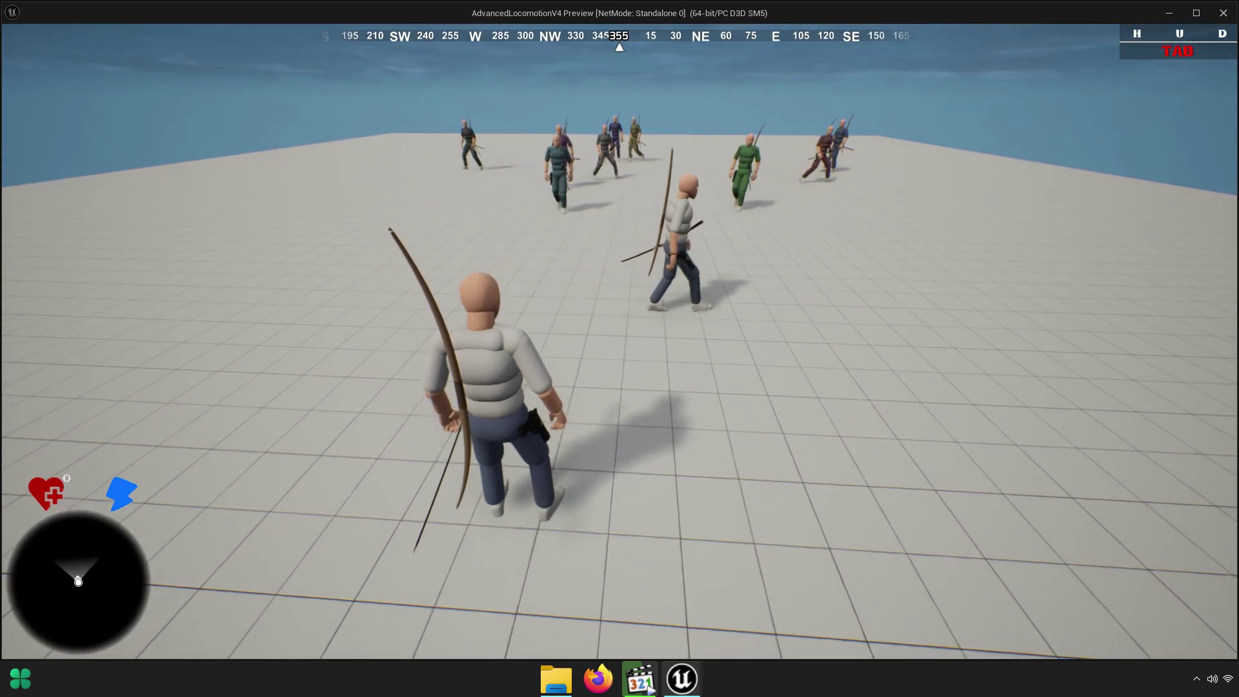
{"action": "key", "text": "Escape"}
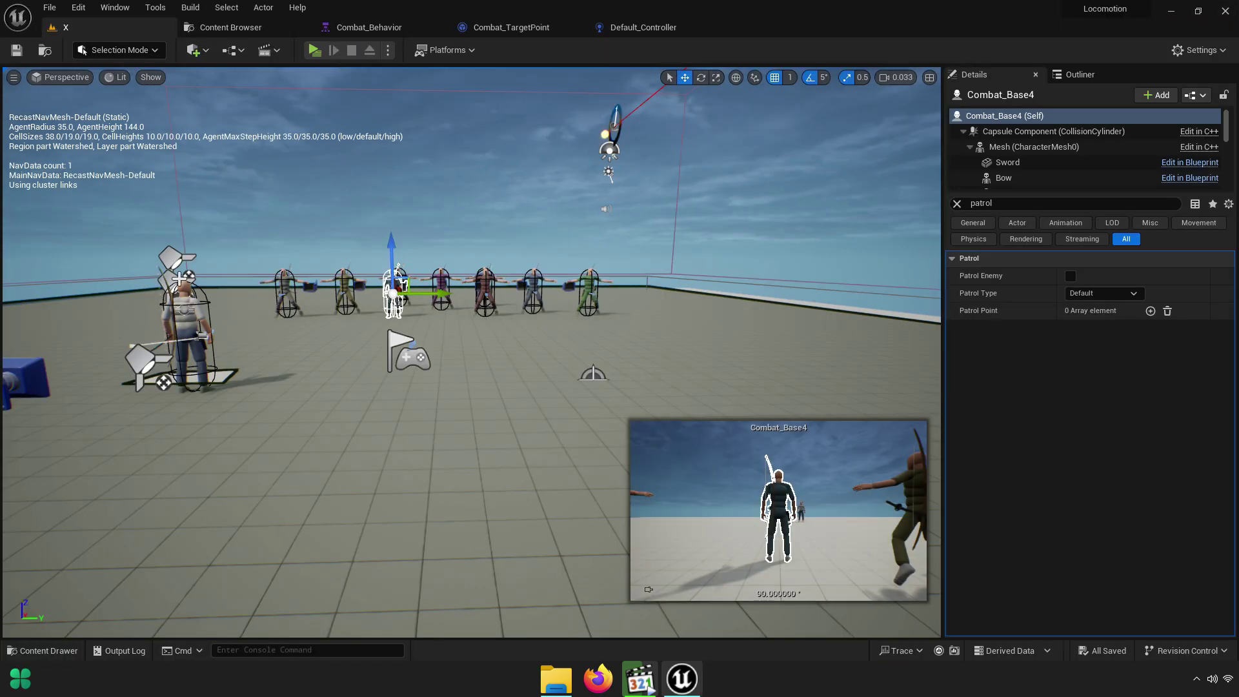
{"action": "left_click", "coordinate": [186, 323]}
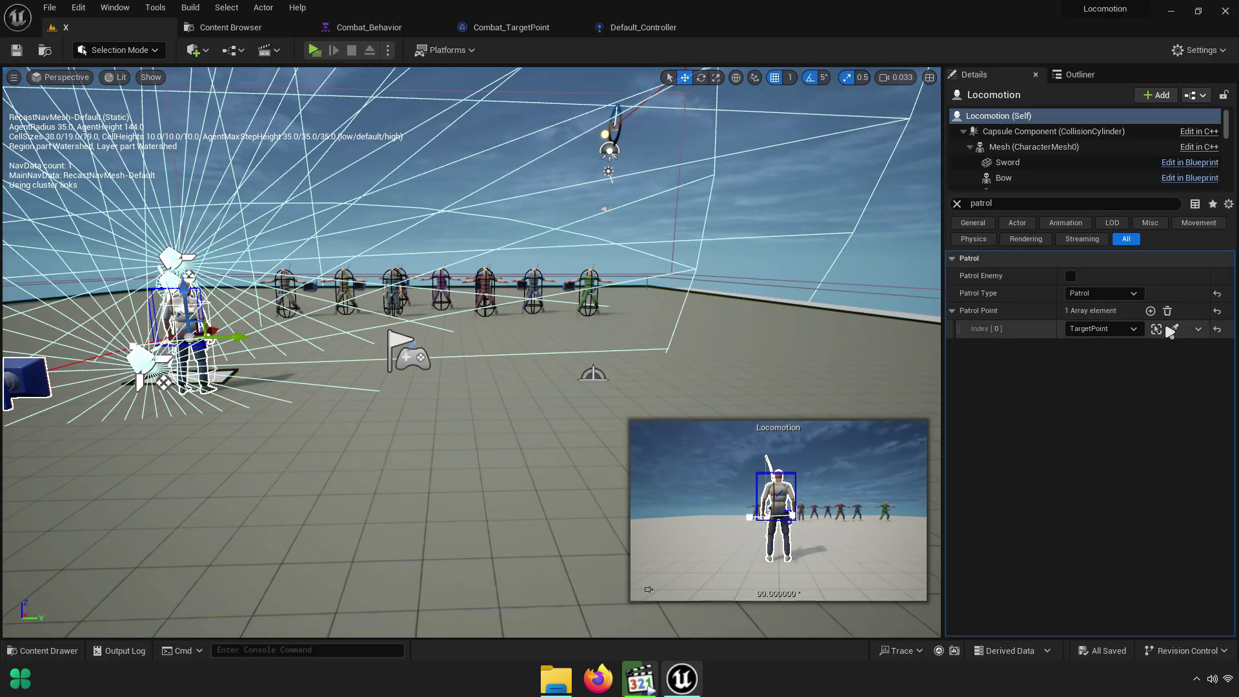
Add a second Patrol Point slot and place another Target Point on the floor
{"action": "left_click", "coordinate": [1150, 310]}
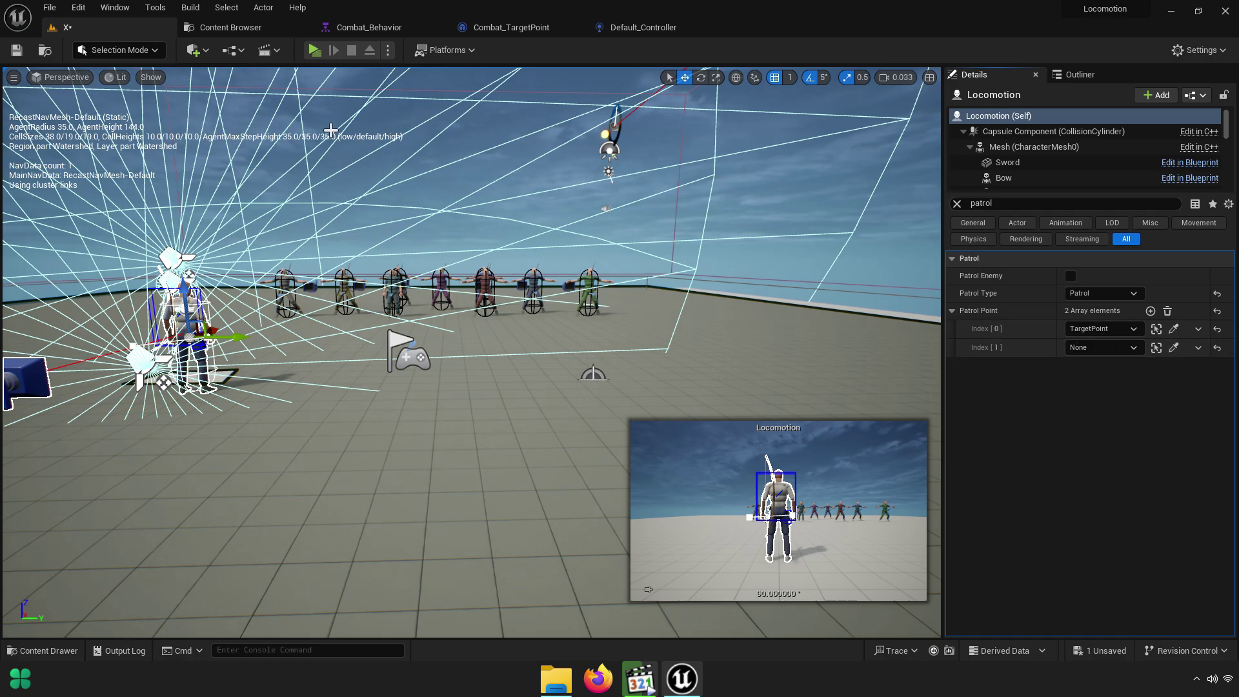
{"action": "left_click", "coordinate": [197, 50]}
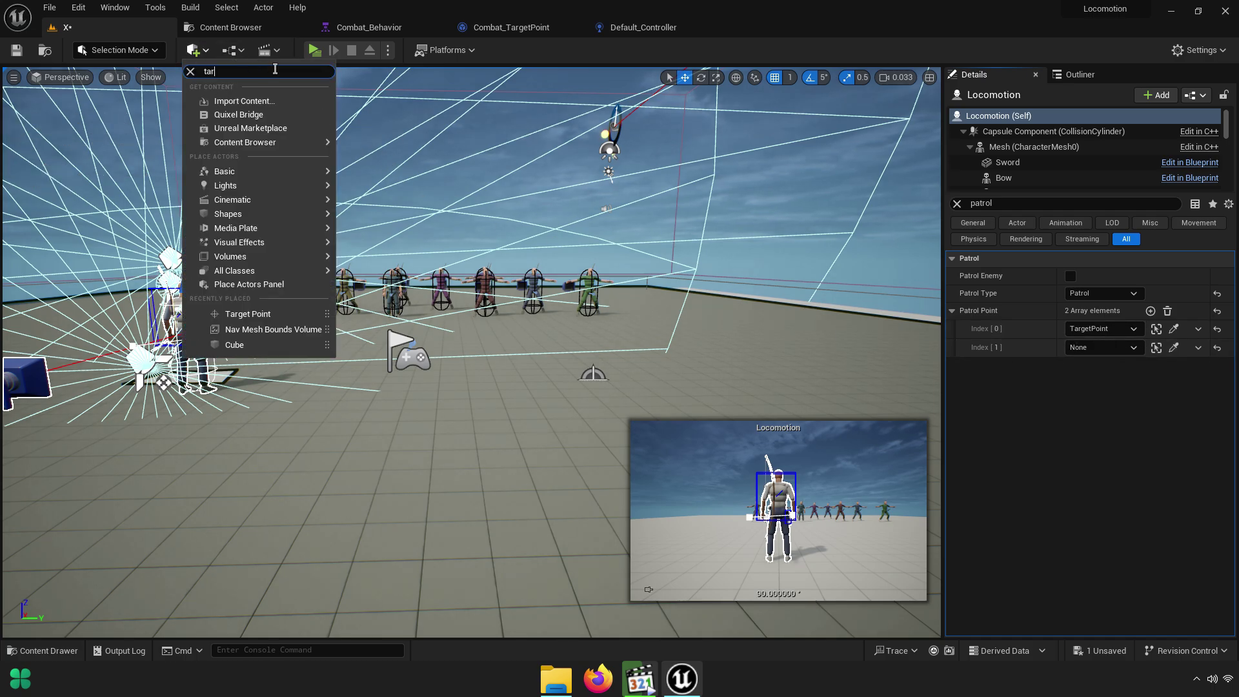
{"action": "type", "text": "target"}
{"action": "left_click_drag", "start_coordinate": [252, 112], "coordinate": [456, 220]}
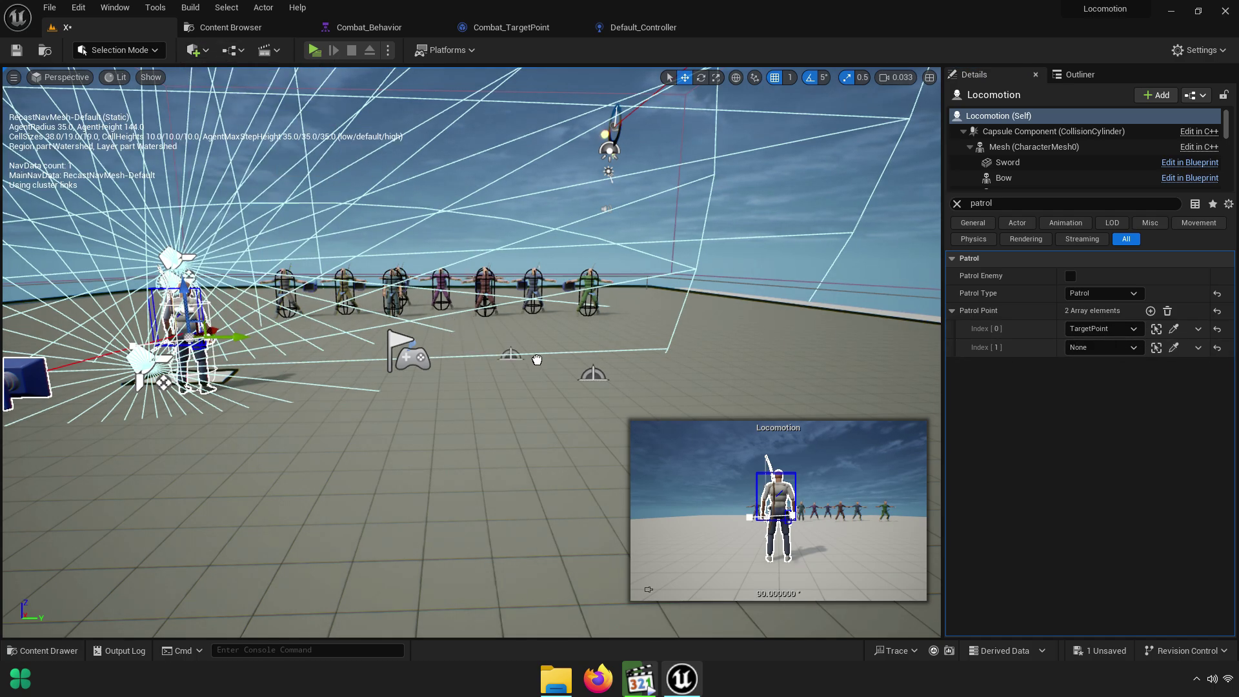
{"action": "left_click_drag", "start_coordinate": [124, 539], "coordinate": [124, 539]}
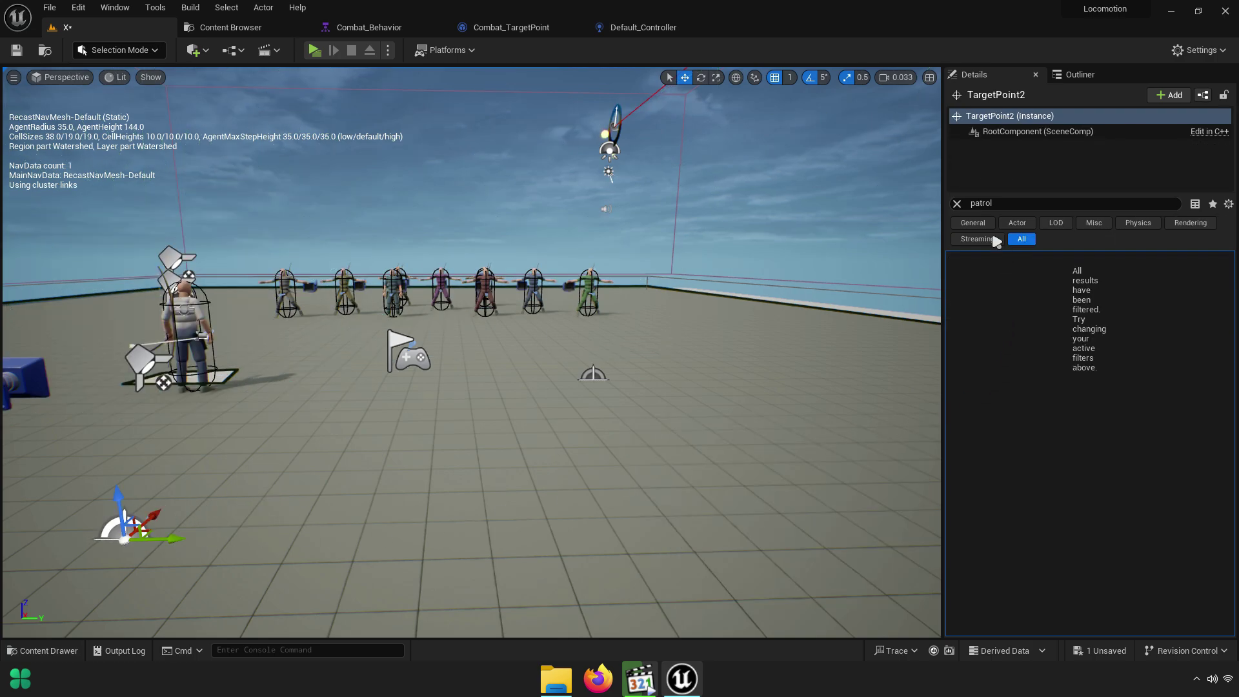
Set Patrol Point index 1 to TargetPoint2 and start the game
{"action": "left_click", "coordinate": [205, 322]}
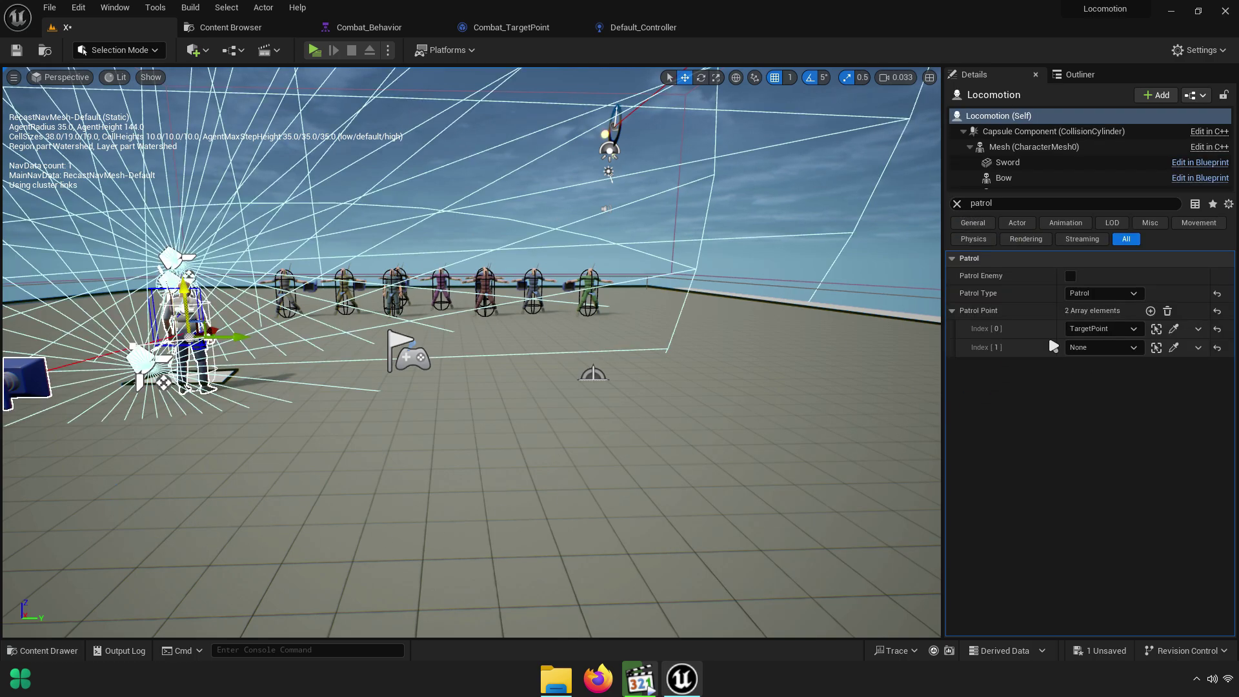
{"action": "left_click", "coordinate": [1173, 348]}
{"action": "left_click", "coordinate": [125, 537]}
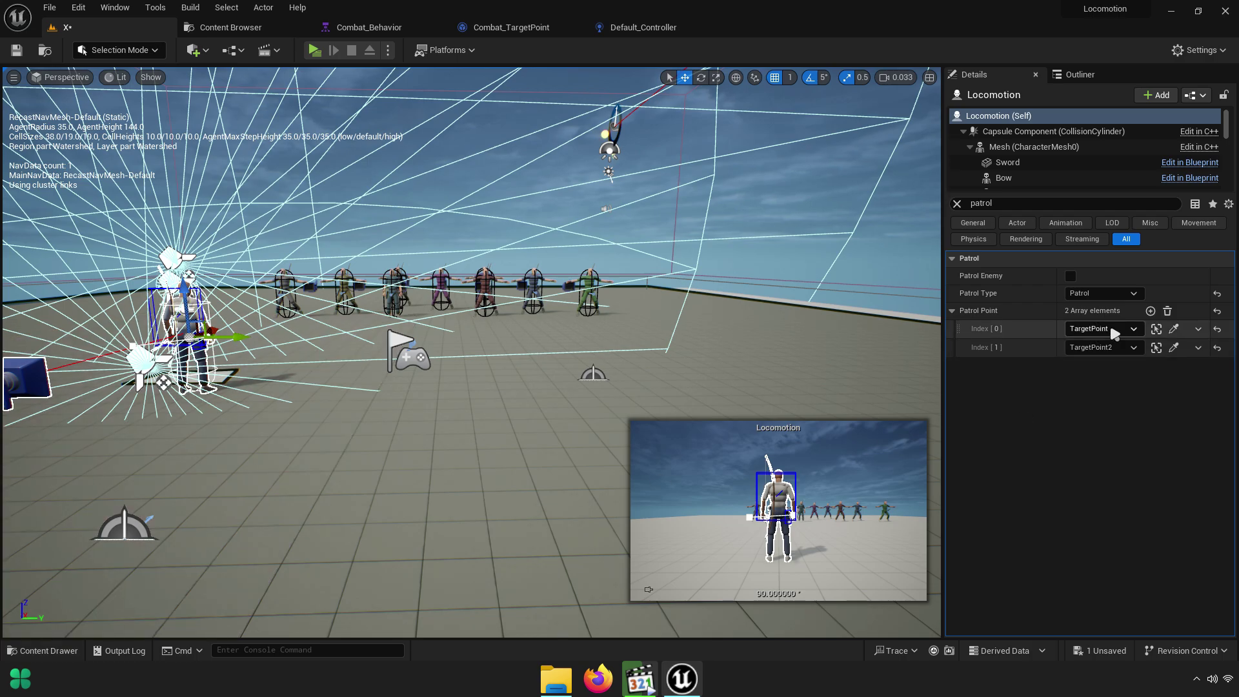
{"action": "left_click", "coordinate": [315, 50]}
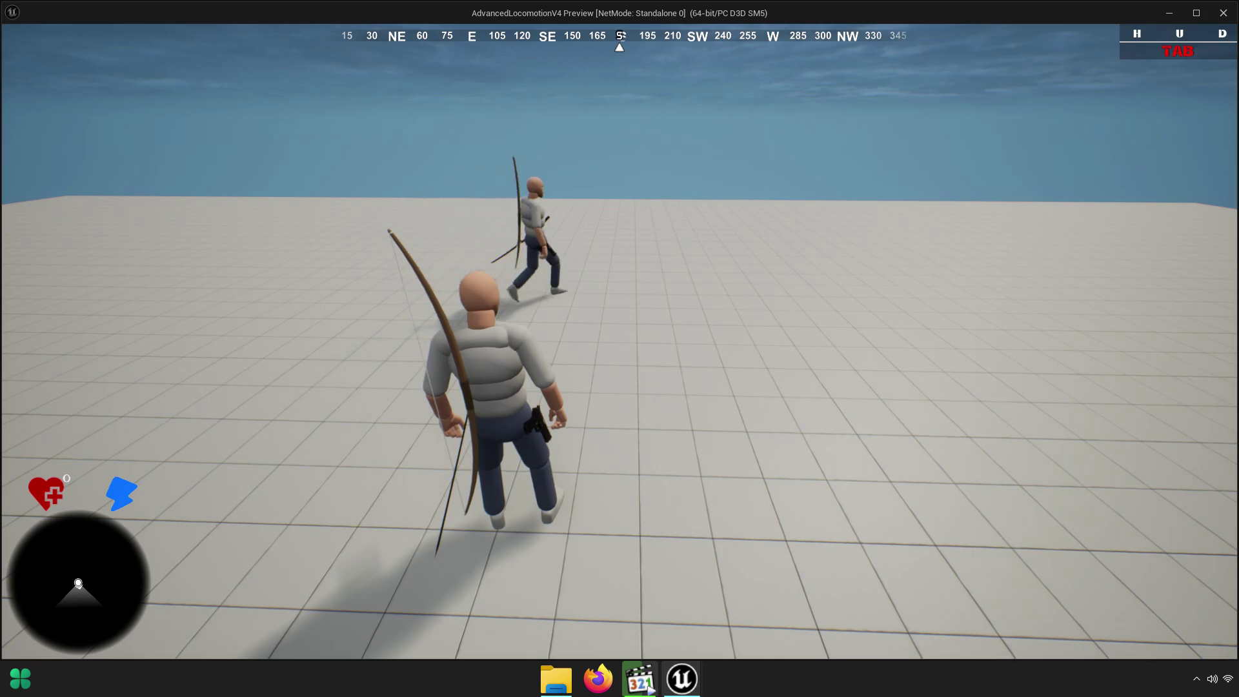
Show the AI debugger overlay and navmesh view, then stop the game
{"action": "key", "text": "KP_0"}
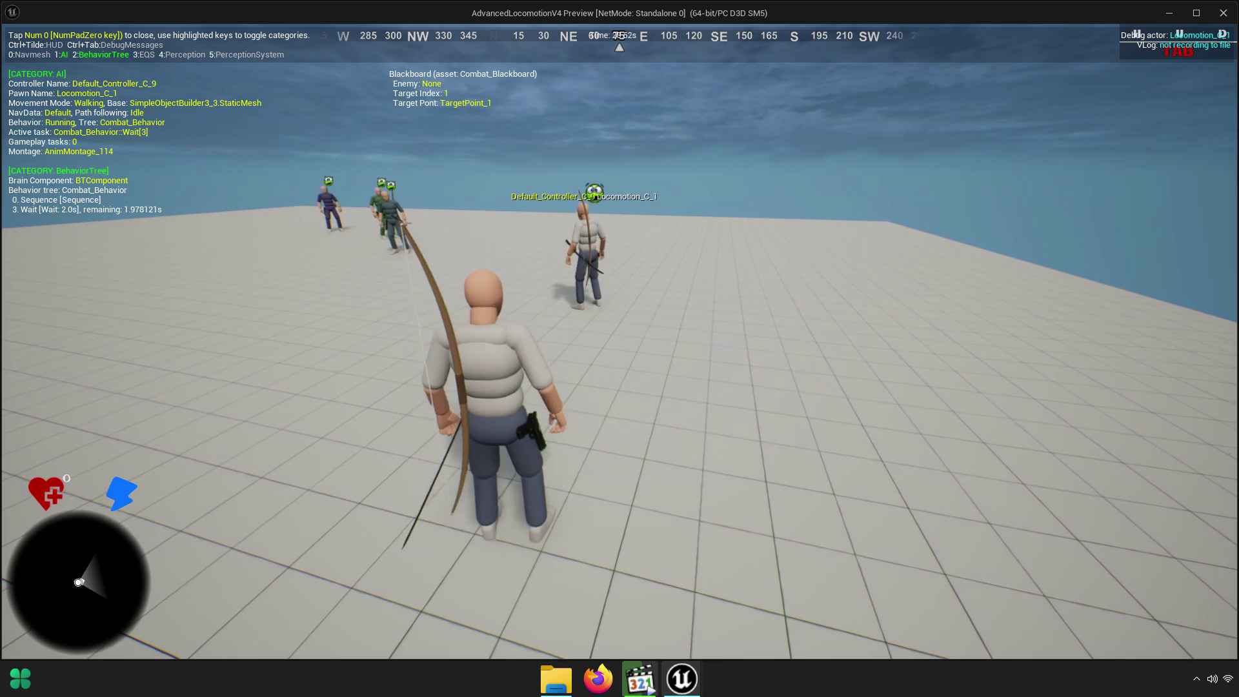
{"action": "key", "text": "KP_0"}
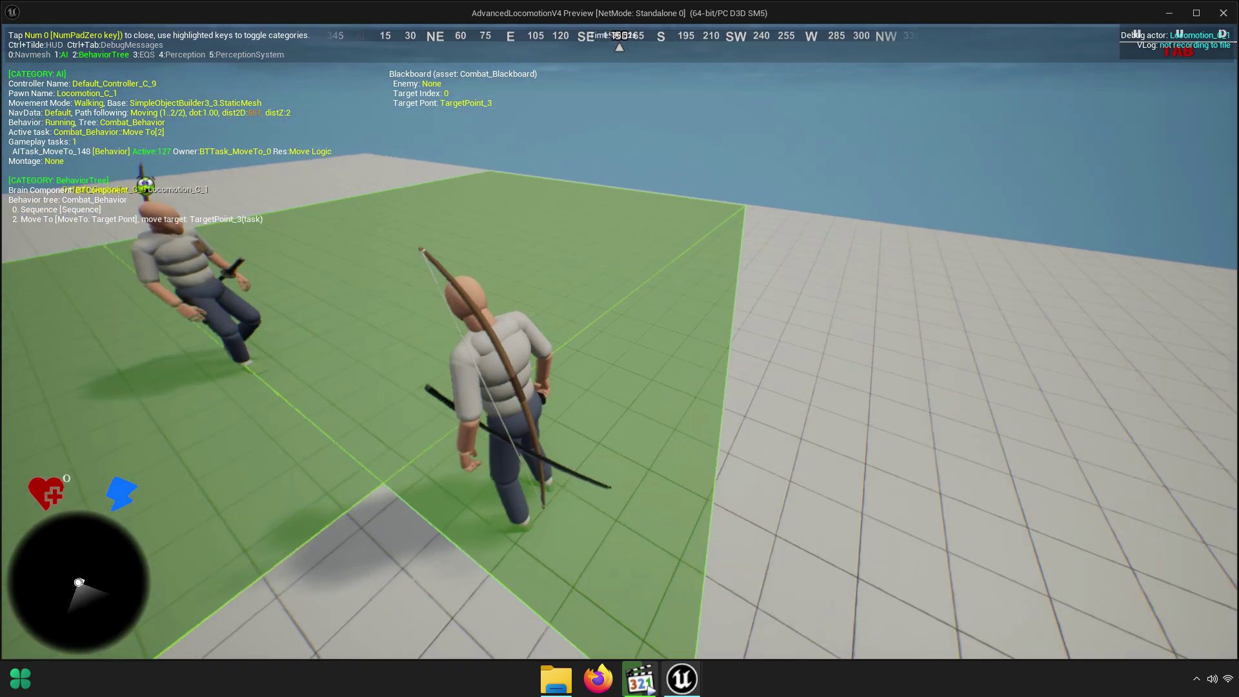
{"action": "key", "text": "Escape"}
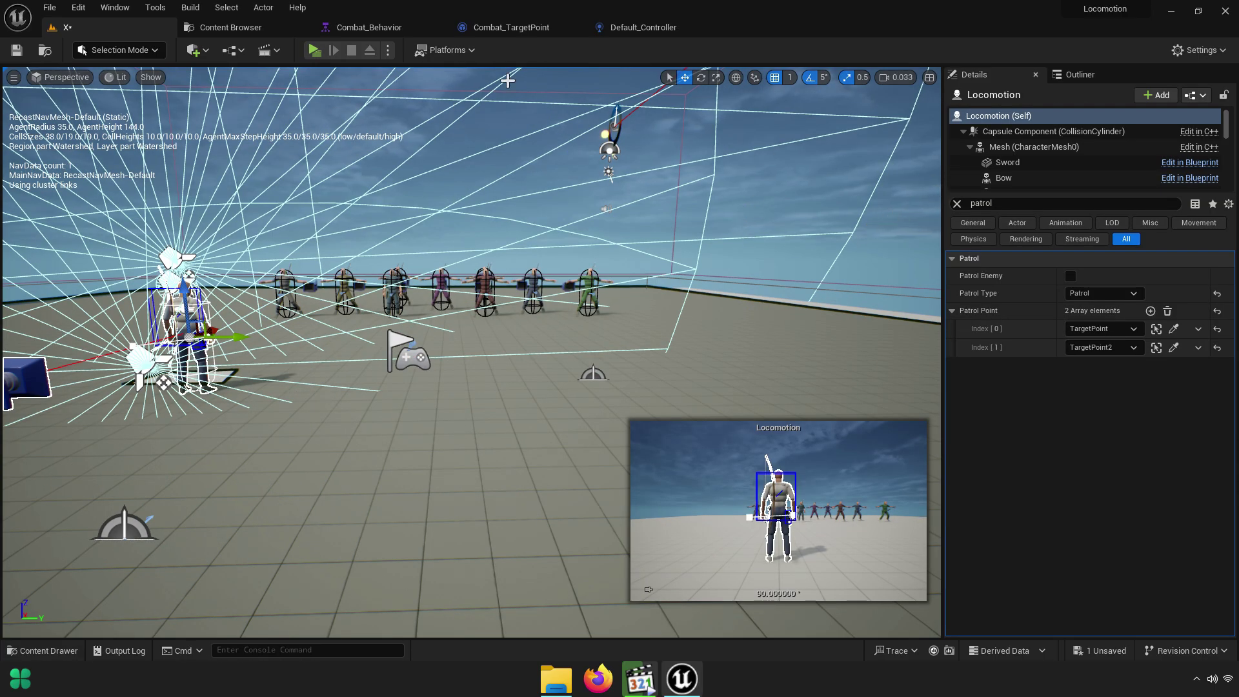
In Combat_Behavior, set the Move To task's Blackboard Key to Enemy
{"action": "left_click", "coordinate": [368, 27]}
{"action": "scroll", "coordinate": [764, 265], "scroll_direction": "down", "scroll_amount": 1}
{"action": "mouse_move", "coordinate": [763, 265]}
{"action": "right_mouse_down"}
{"action": "mouse_move", "coordinate": [747, 283]}
{"action": "mouse_move", "coordinate": [772, 310]}
{"action": "right_mouse_up"}
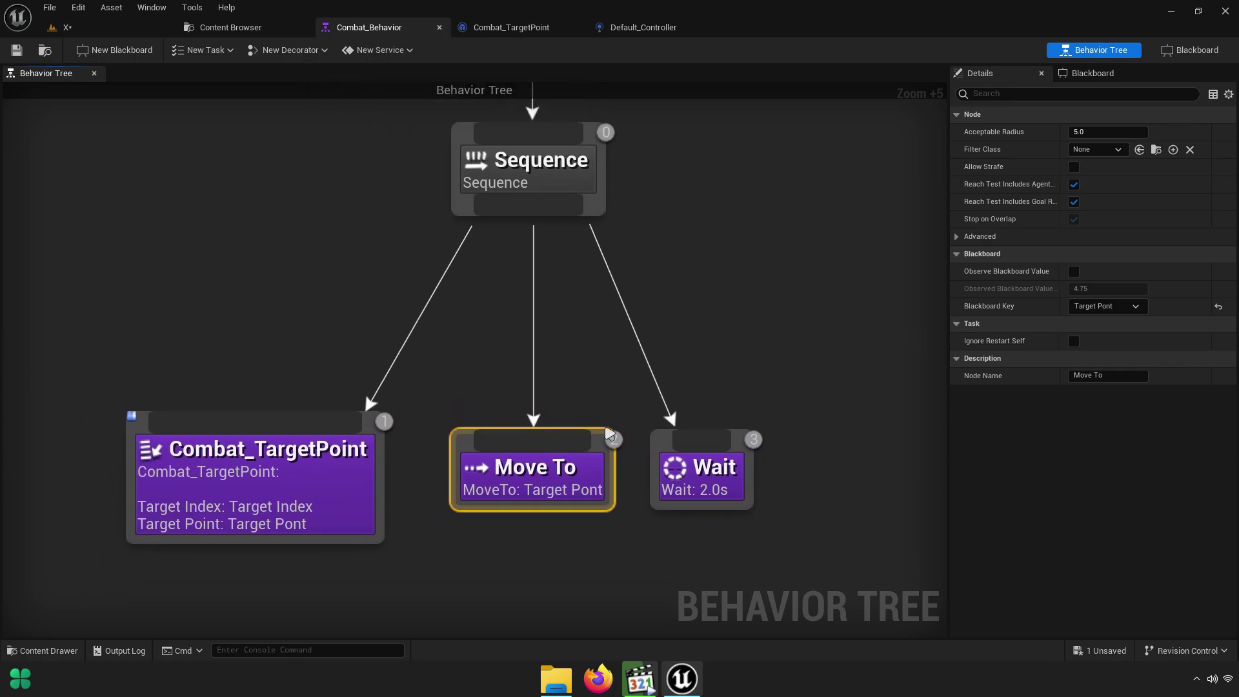
{"action": "right_click_drag", "start_coordinate": [673, 421], "coordinate": [684, 369]}
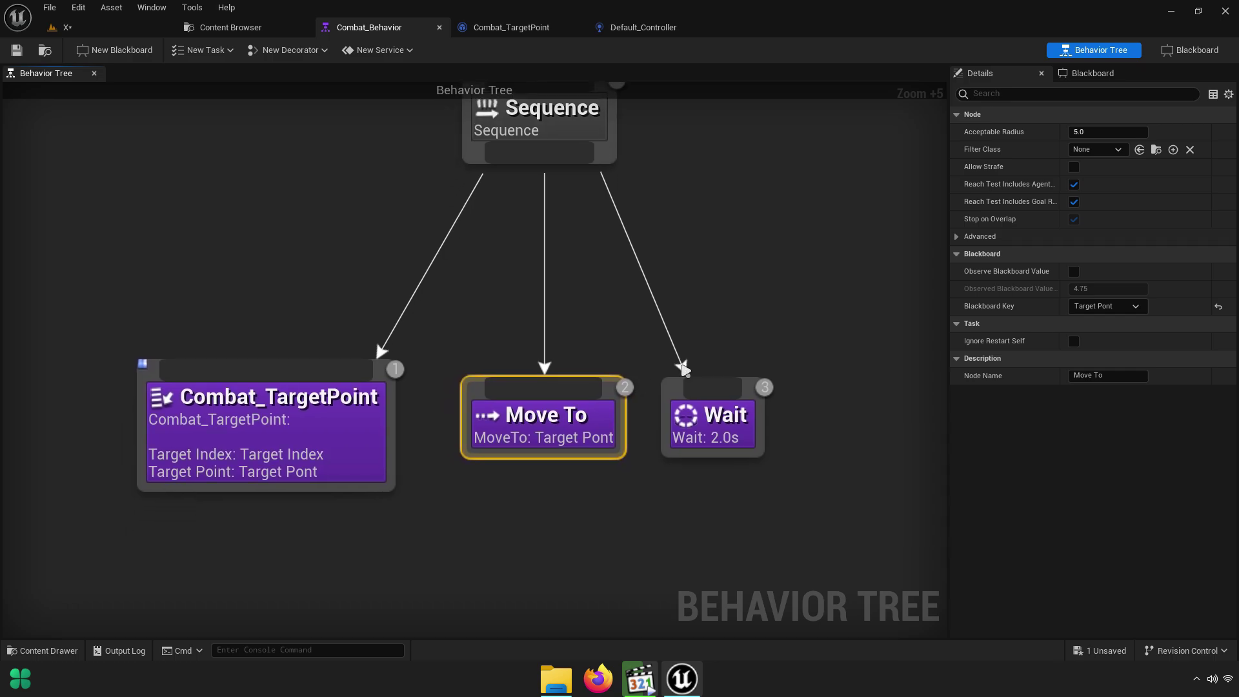
{"action": "mouse_move", "coordinate": [553, 433]}
{"action": "right_mouse_down"}
{"action": "mouse_move", "coordinate": [568, 456]}
{"action": "mouse_move", "coordinate": [552, 331]}
{"action": "right_mouse_up"}
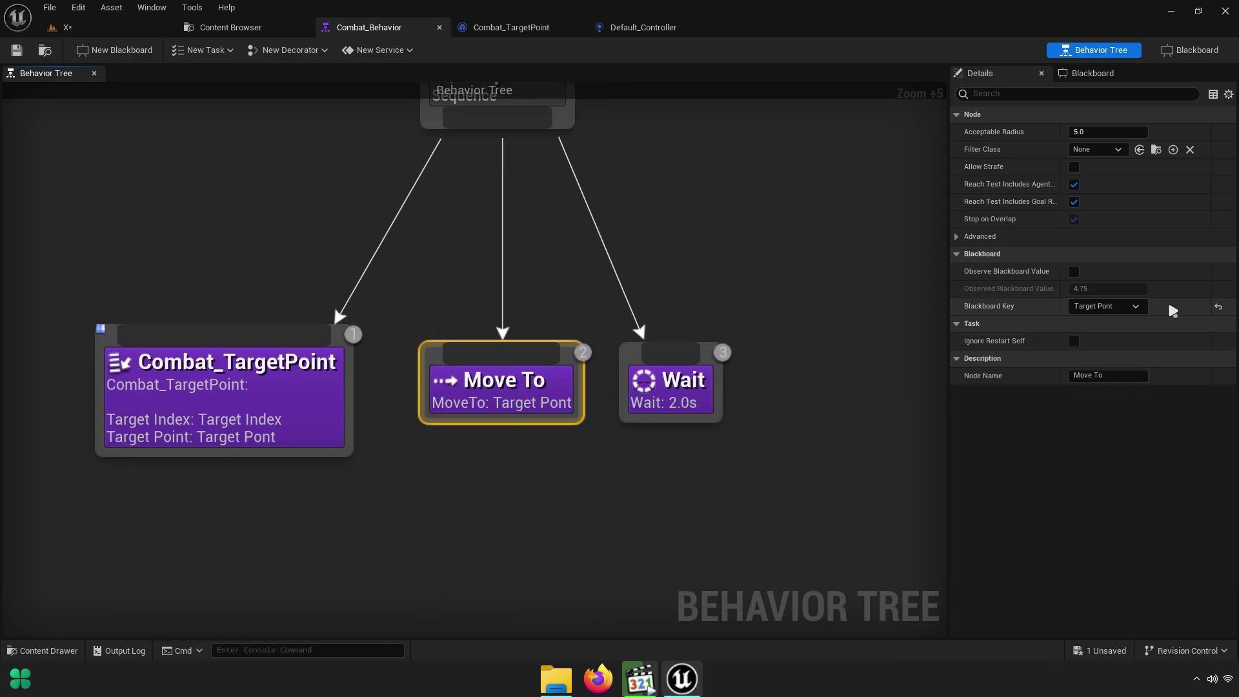
{"action": "left_click", "coordinate": [1127, 306]}
{"action": "left_click", "coordinate": [1102, 337]}
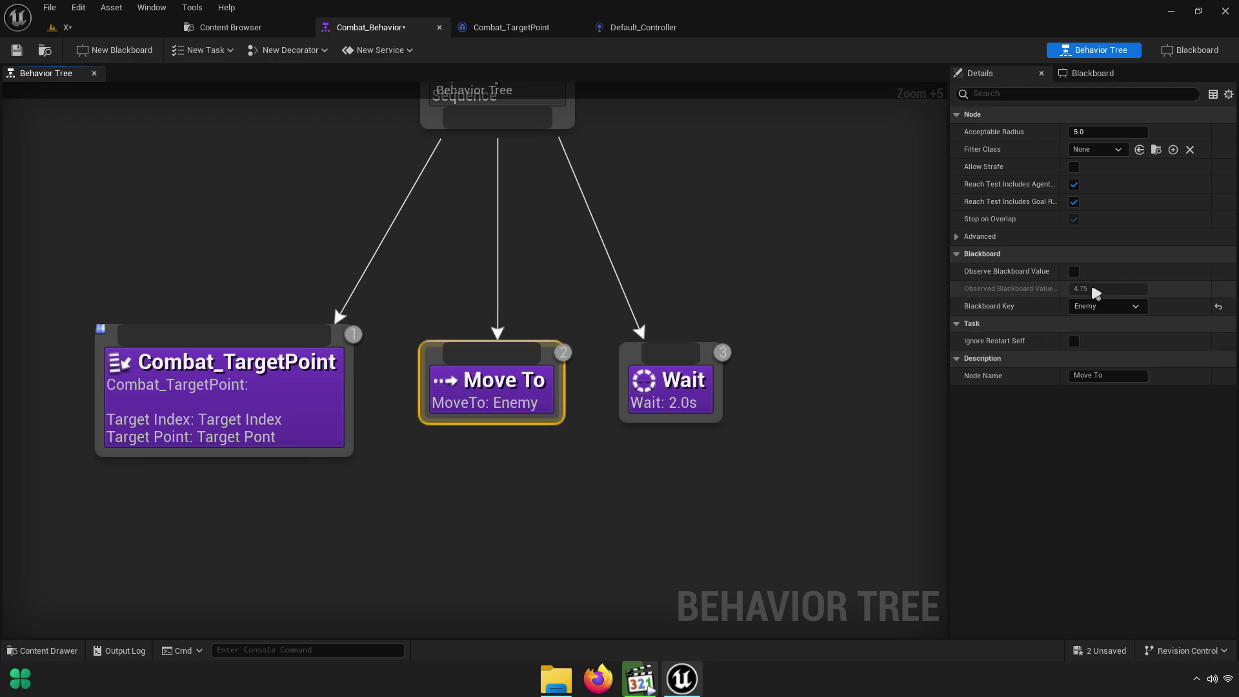
Add a Blackboard Based Condition decorator to the Sequence node
{"action": "right_click_drag", "start_coordinate": [807, 217], "coordinate": [874, 296]}
{"action": "left_click", "coordinate": [570, 159]}
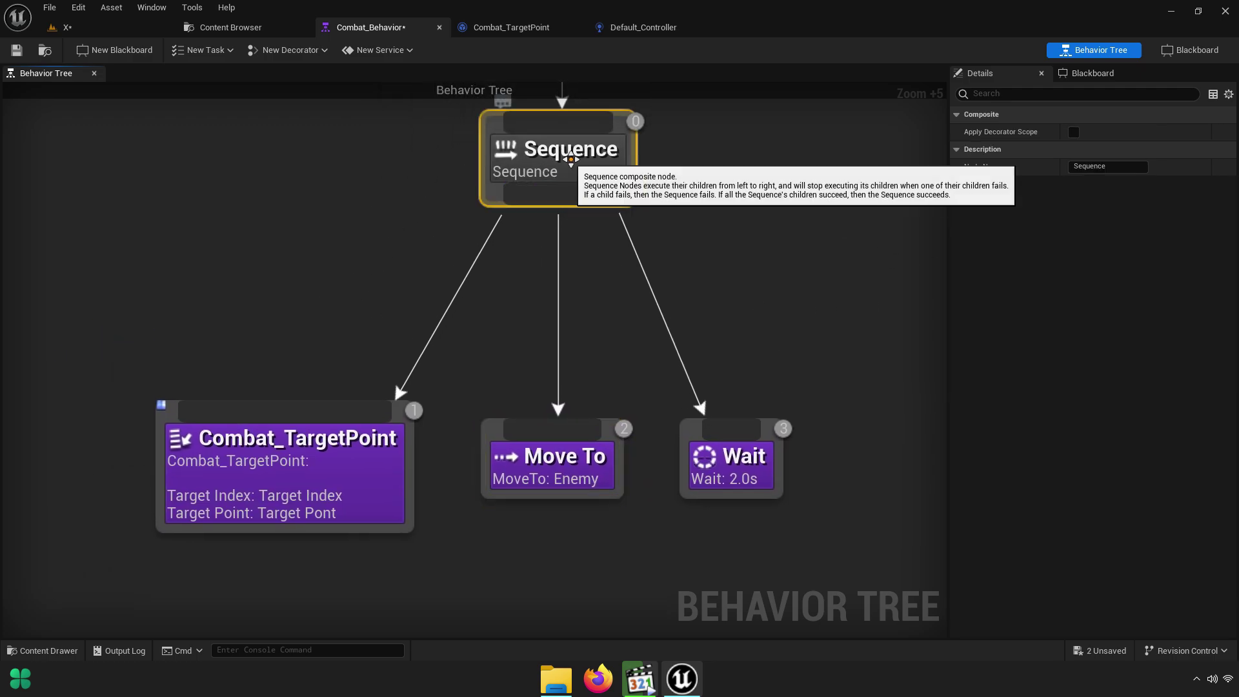
{"action": "right_click_drag", "start_coordinate": [570, 159], "coordinate": [553, 232]}
{"action": "right_click", "coordinate": [545, 226]}
{"action": "mouse_move", "coordinate": [610, 392]}
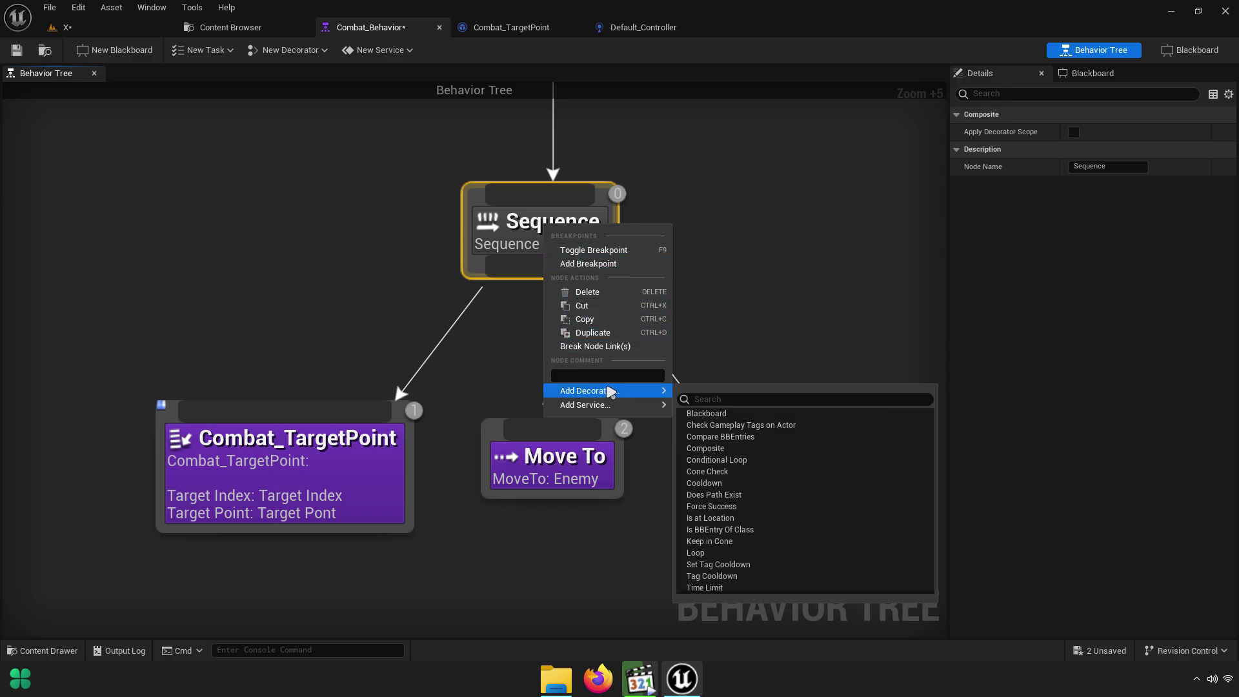
{"action": "left_click", "coordinate": [708, 413]}
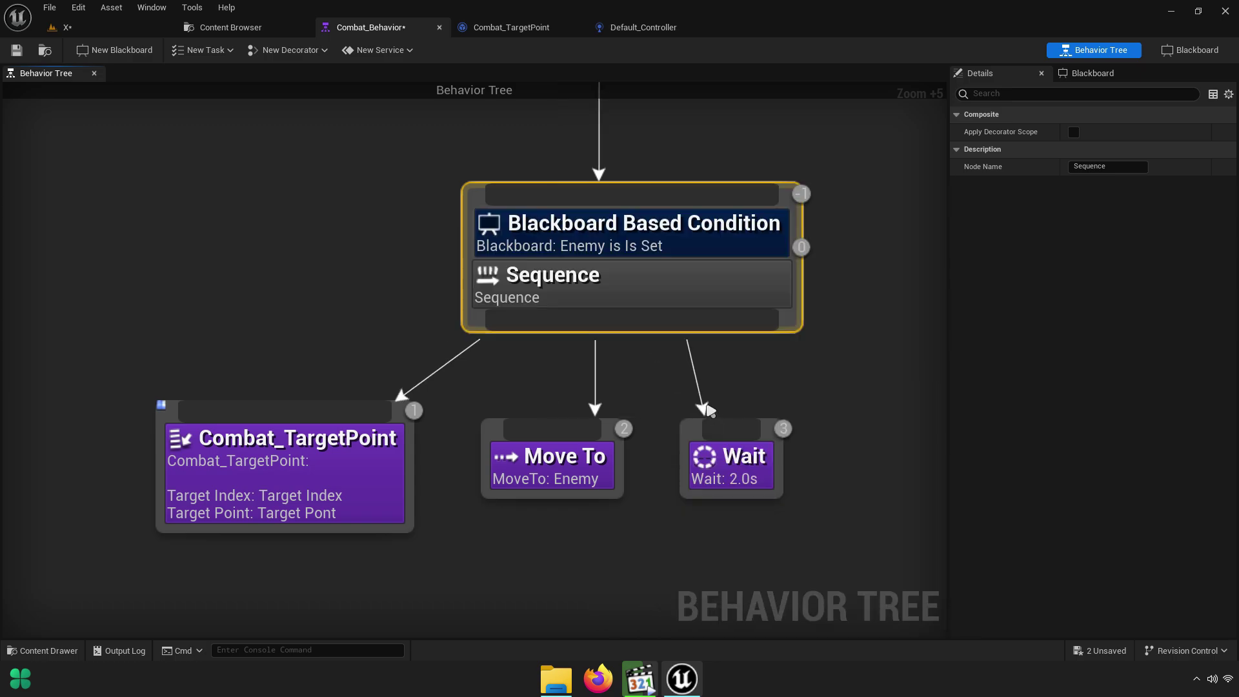
Set the condition's Observer aborts to Both
{"action": "left_click", "coordinate": [700, 243]}
{"action": "left_click_drag", "start_coordinate": [694, 282], "coordinate": [652, 299]}
{"action": "left_click", "coordinate": [569, 244]}
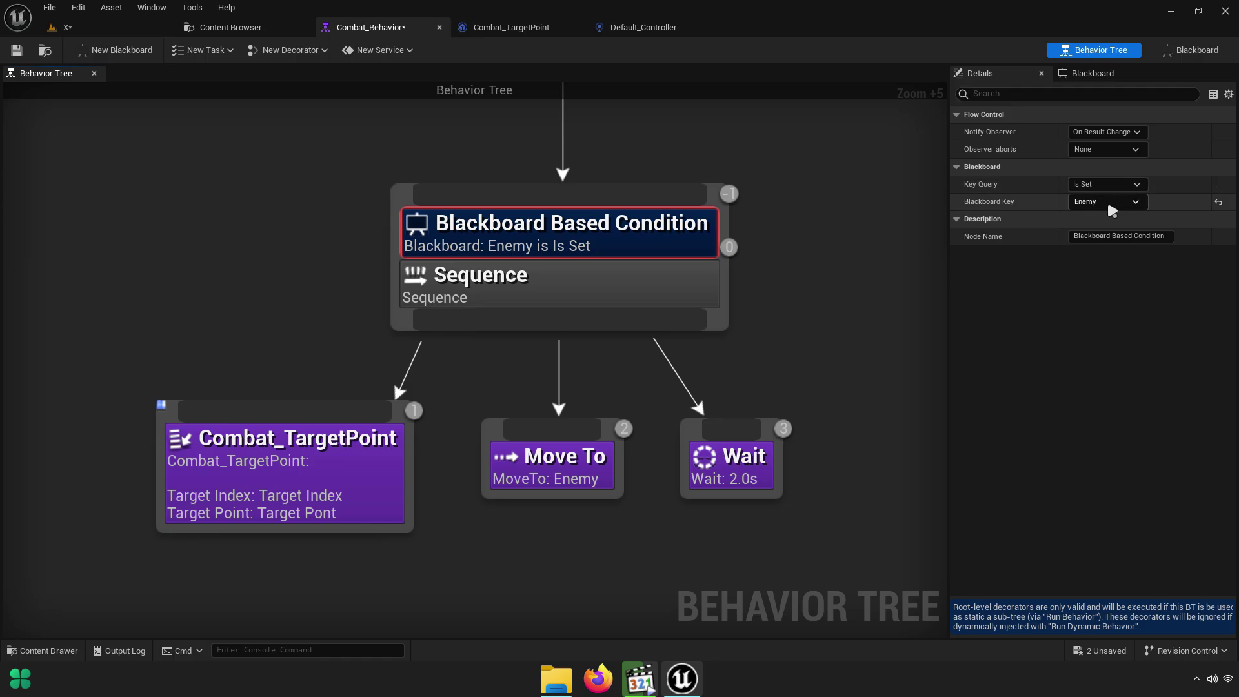
{"action": "left_click", "coordinate": [1102, 150]}
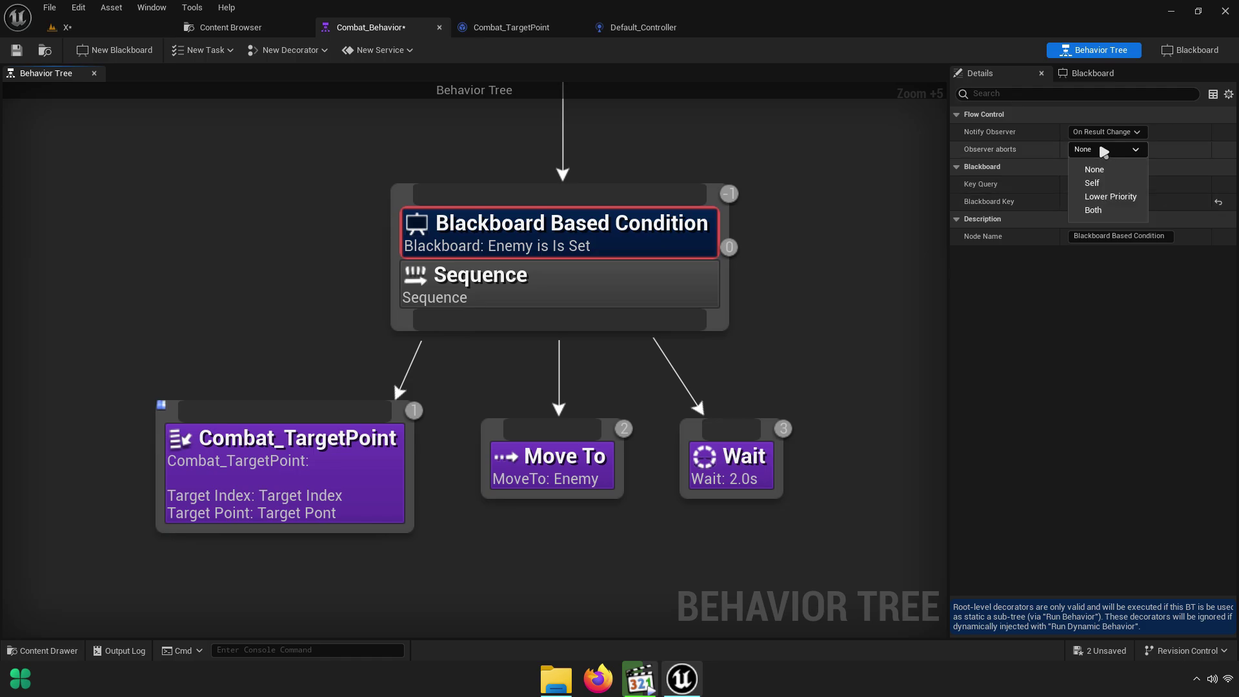
{"action": "left_click", "coordinate": [1097, 211]}
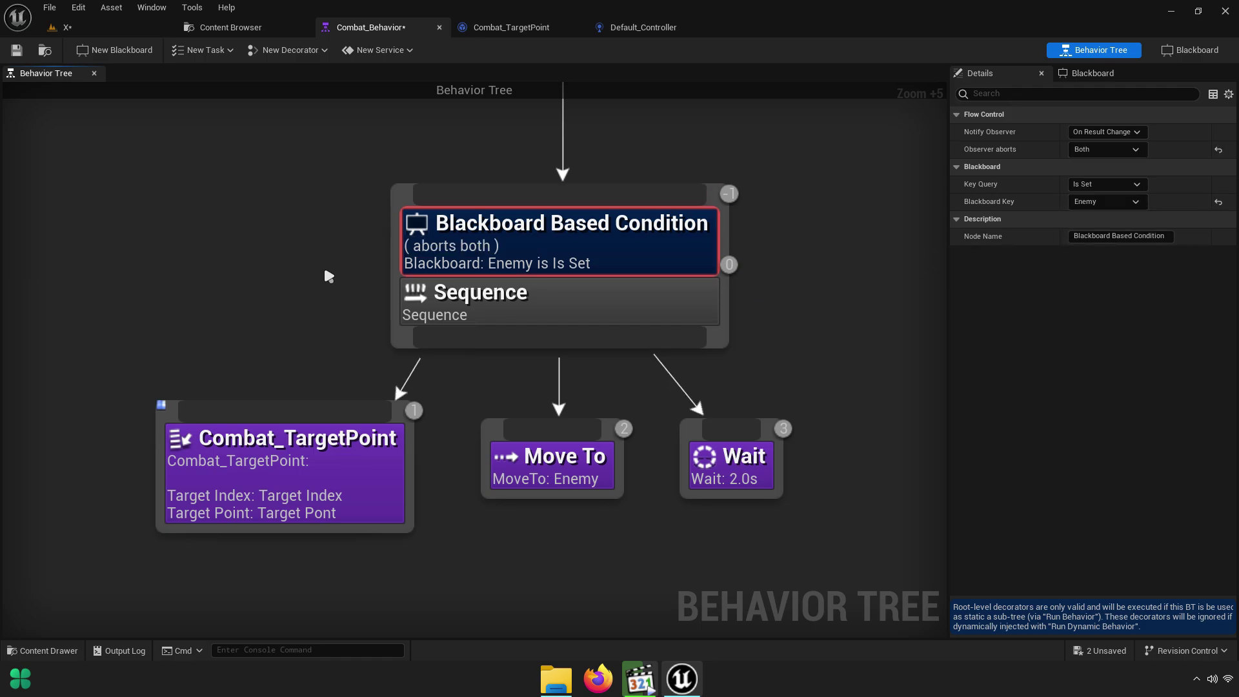
Review the condition's flow control and key query, leaving Enemy Is Set
{"action": "left_click", "coordinate": [364, 354]}
{"action": "left_click", "coordinate": [697, 310]}
{"action": "left_click_drag", "start_coordinate": [685, 255], "coordinate": [679, 237]}
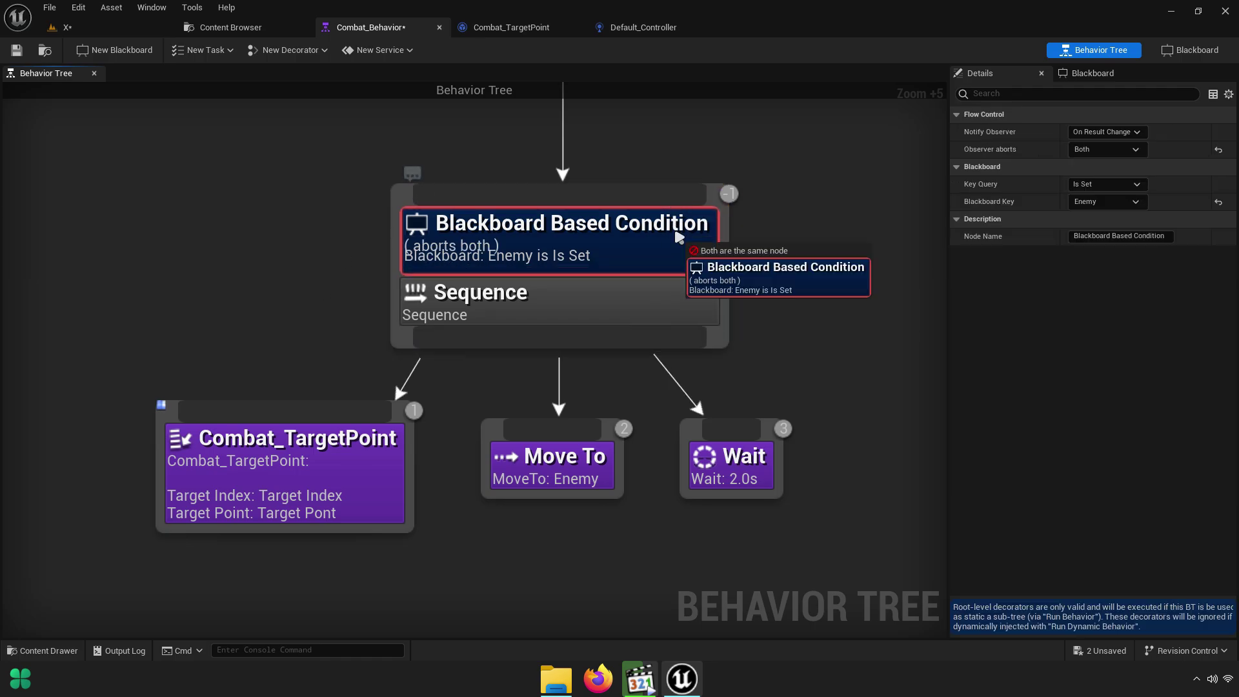
{"action": "left_click", "coordinate": [1102, 150]}
{"action": "left_click", "coordinate": [1029, 114]}
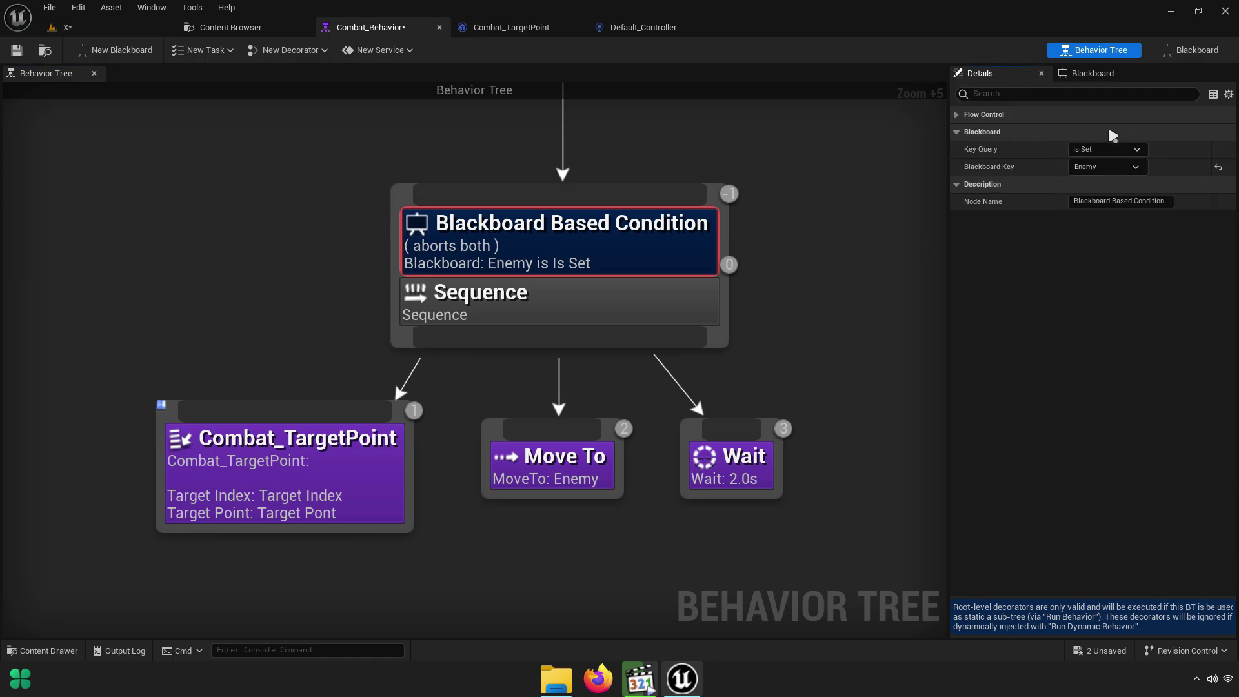
{"action": "left_click", "coordinate": [1029, 115]}
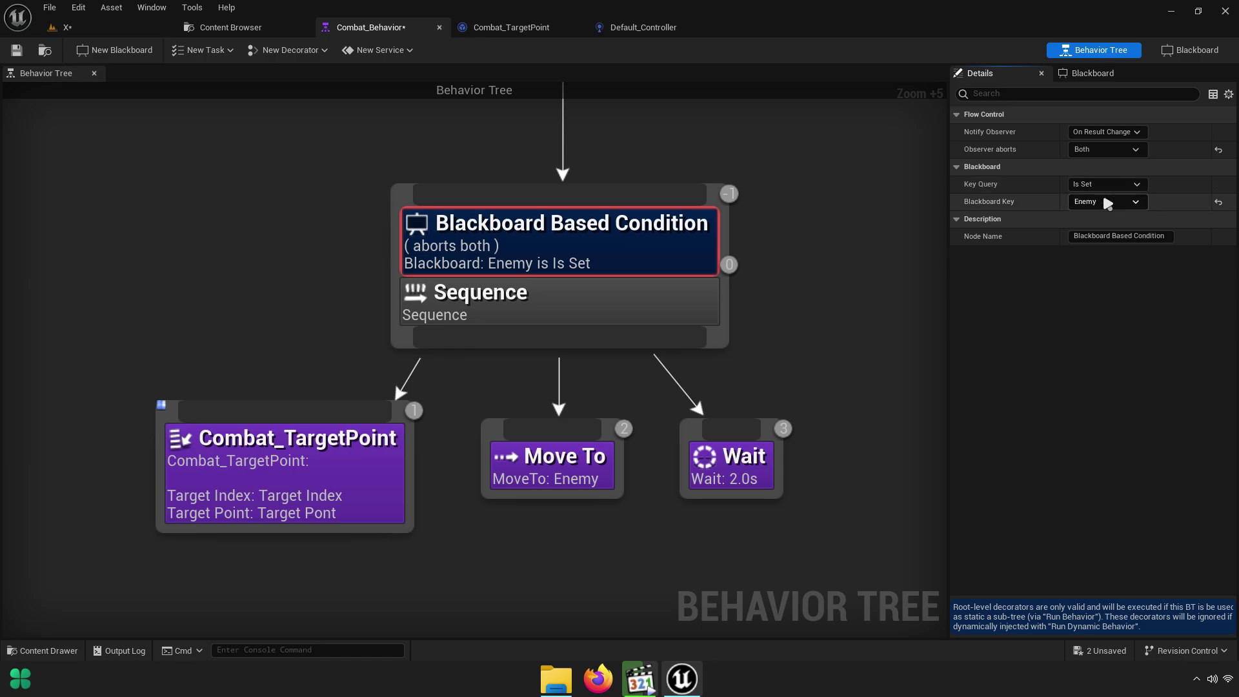
{"action": "left_click", "coordinate": [1107, 185]}
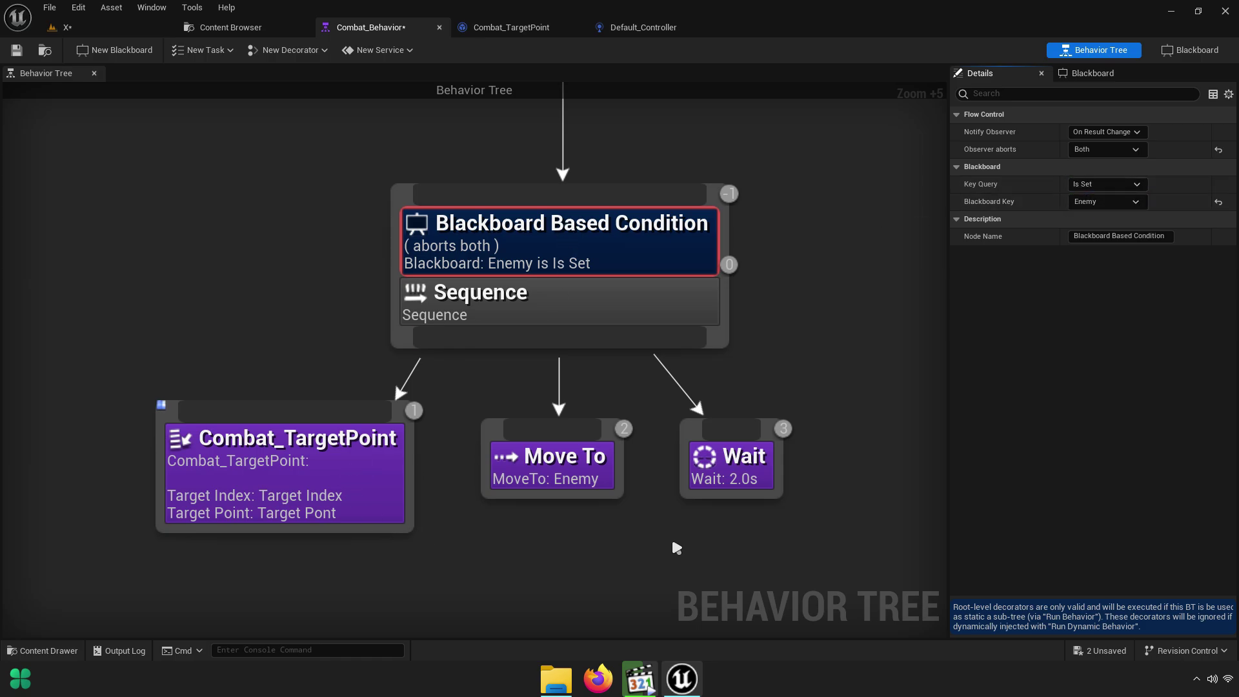
{"action": "right_click_drag", "start_coordinate": [589, 398], "coordinate": [681, 347]}
Wrap the Sequence and its three tasks in a comment titled 'Default State'
{"action": "left_click", "coordinate": [367, 233]}
{"action": "scroll", "coordinate": [367, 233], "scroll_direction": "down", "scroll_amount": 5}
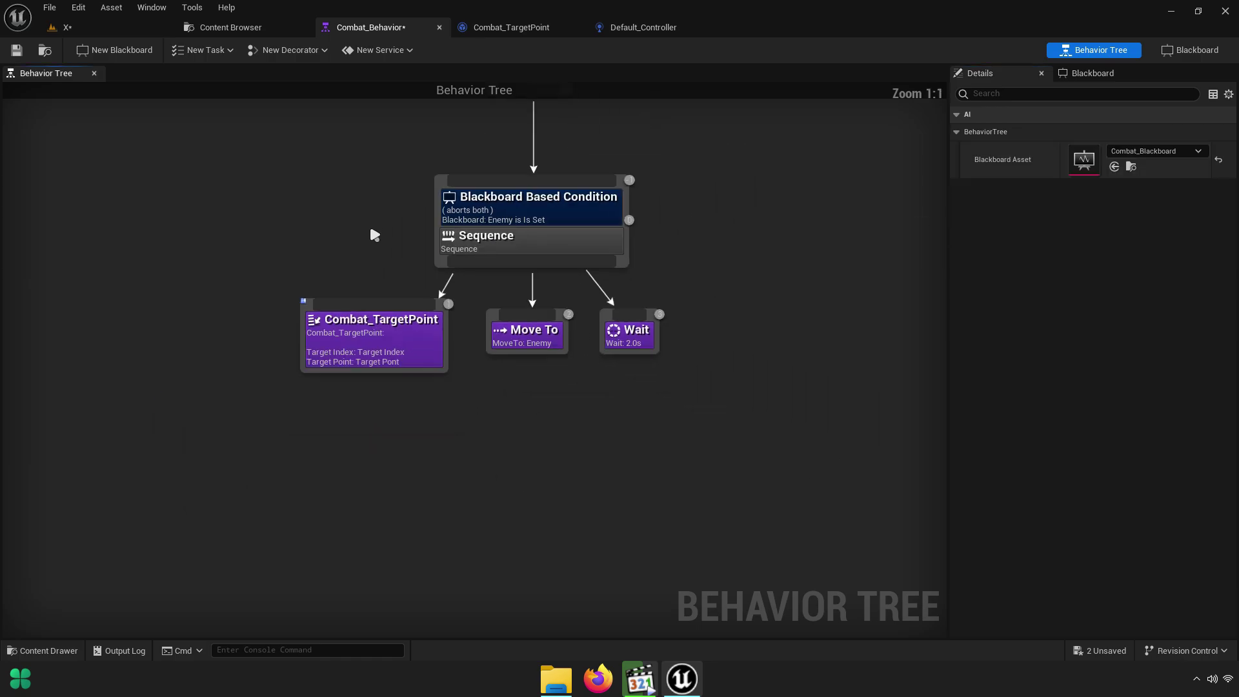
{"action": "right_click_drag", "start_coordinate": [371, 232], "coordinate": [429, 382]}
{"action": "right_click_drag", "start_coordinate": [466, 324], "coordinate": [299, 294]}
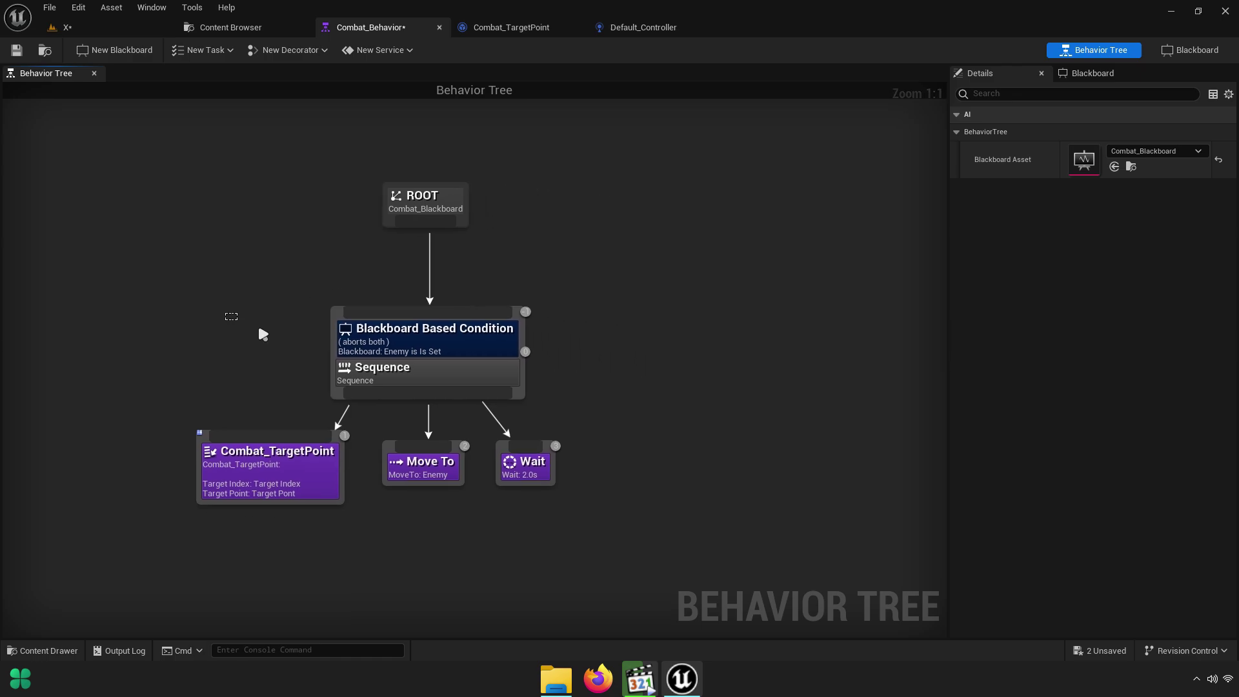
{"action": "mouse_move", "coordinate": [263, 335]}
{"action": "left_mouse_down"}
{"action": "mouse_move", "coordinate": [562, 510]}
{"action": "mouse_move", "coordinate": [681, 509]}
{"action": "left_mouse_up"}
{"action": "type", "text": "cDe"}
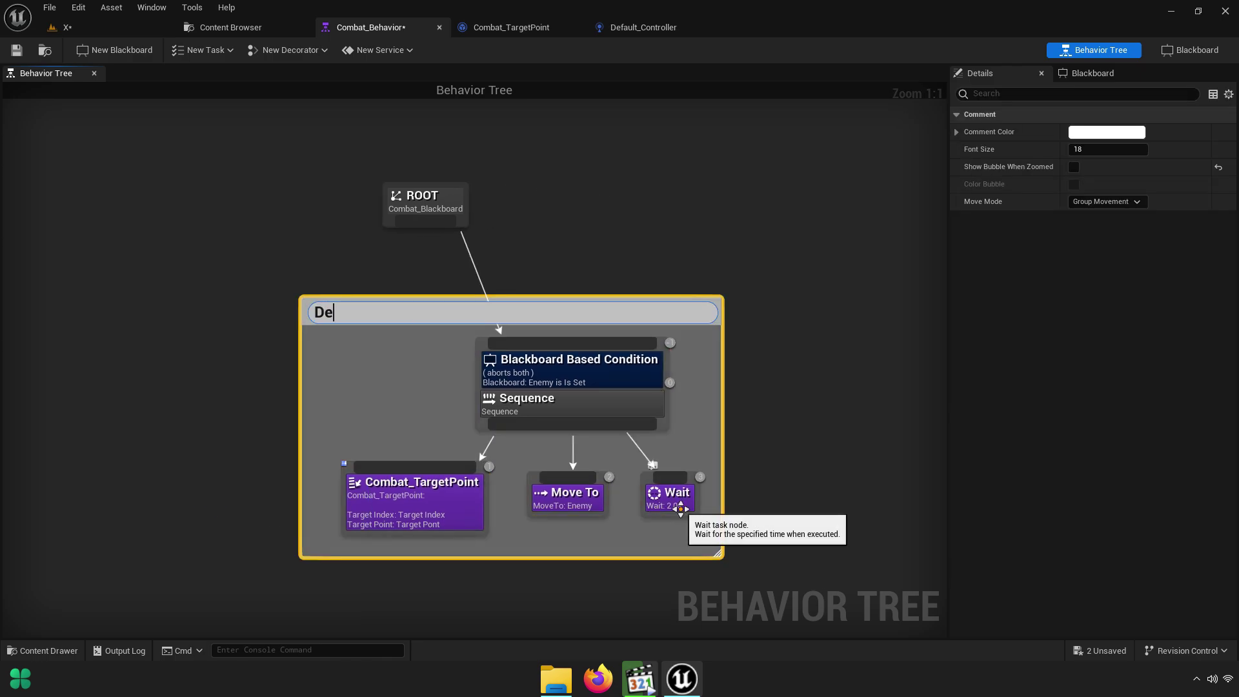
{"action": "key", "text": "Return"}
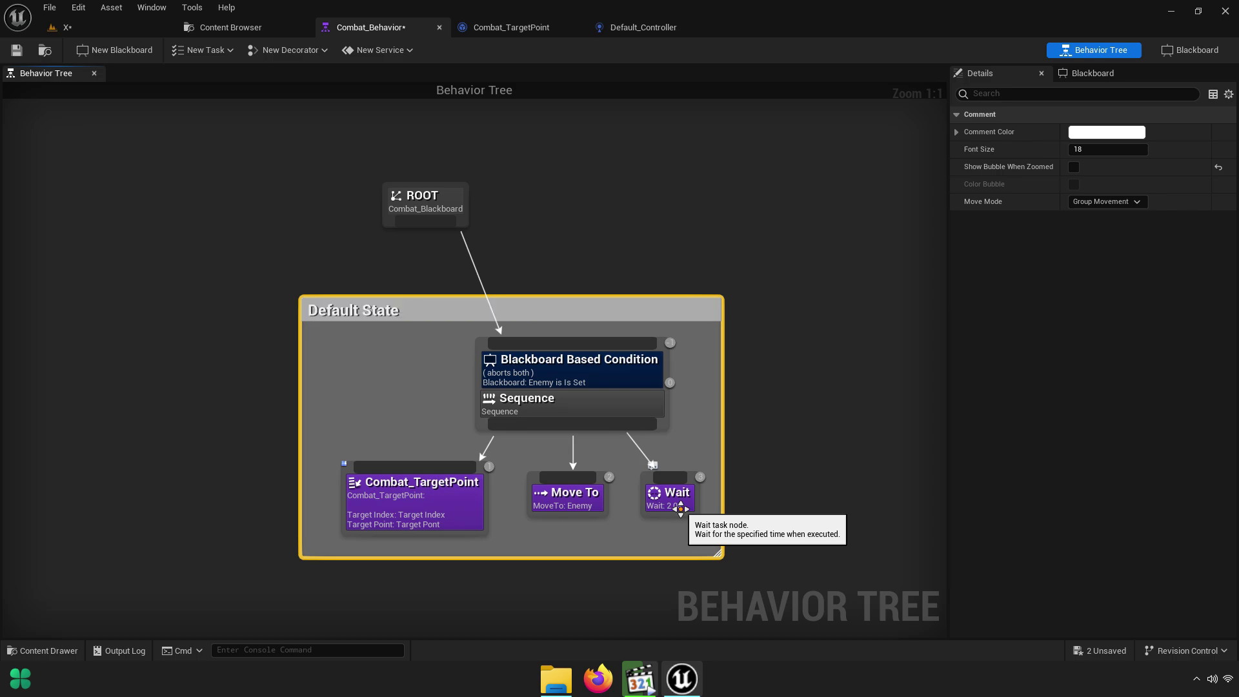
Shift the Sequence node left inside the Default State comment
{"action": "scroll", "coordinate": [347, 365], "scroll_direction": "up", "scroll_amount": 3}
{"action": "right_click_drag", "start_coordinate": [512, 357], "coordinate": [349, 342]}
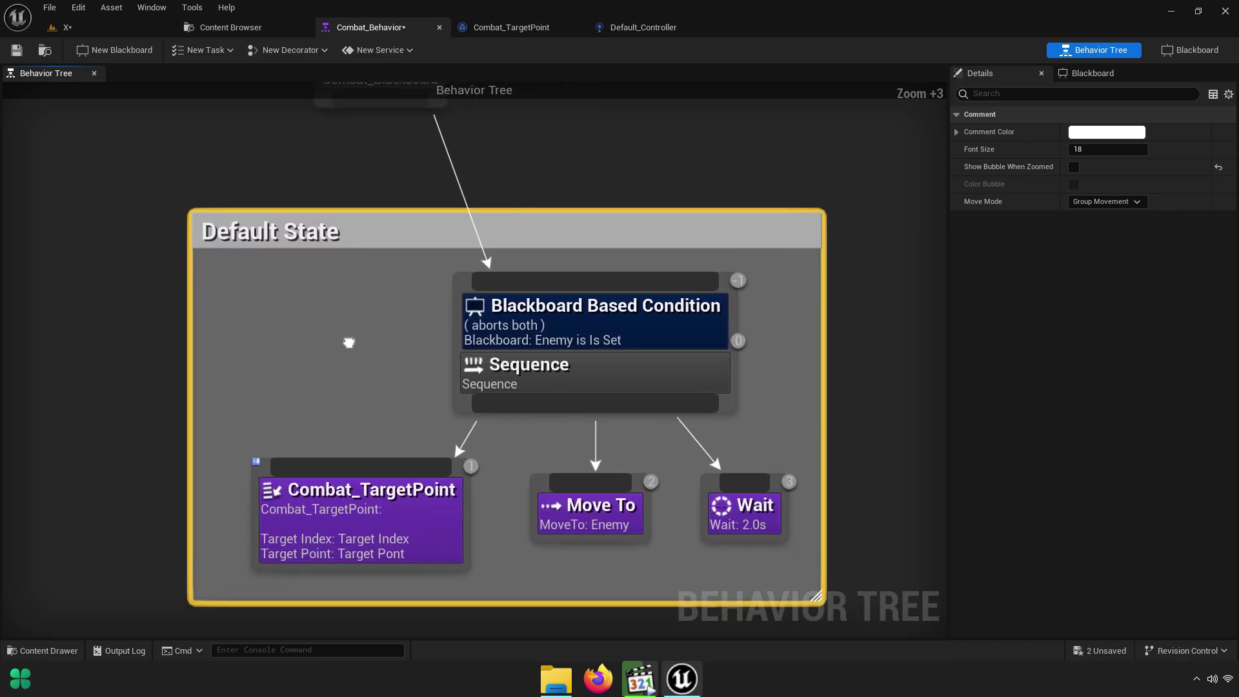
{"action": "left_click", "coordinate": [600, 344]}
{"action": "left_click_drag", "start_coordinate": [644, 381], "coordinate": [581, 392]}
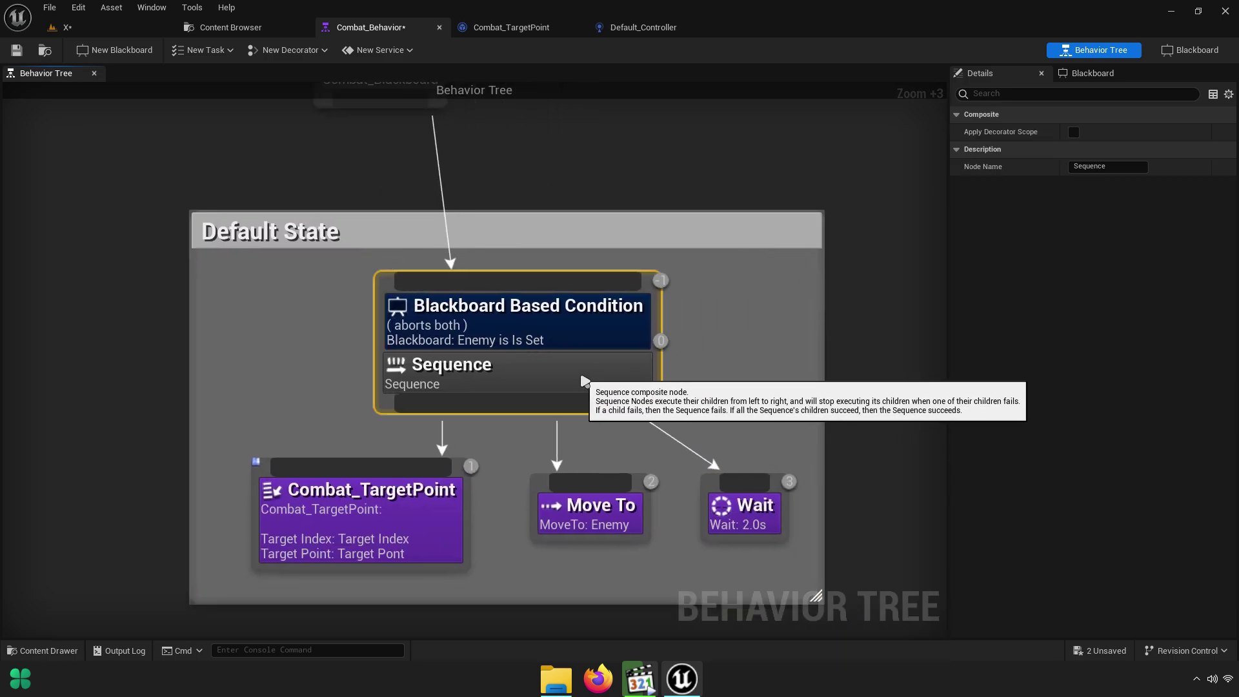
{"action": "left_click", "coordinate": [513, 445]}
{"action": "right_click_drag", "start_coordinate": [514, 445], "coordinate": [525, 437]}
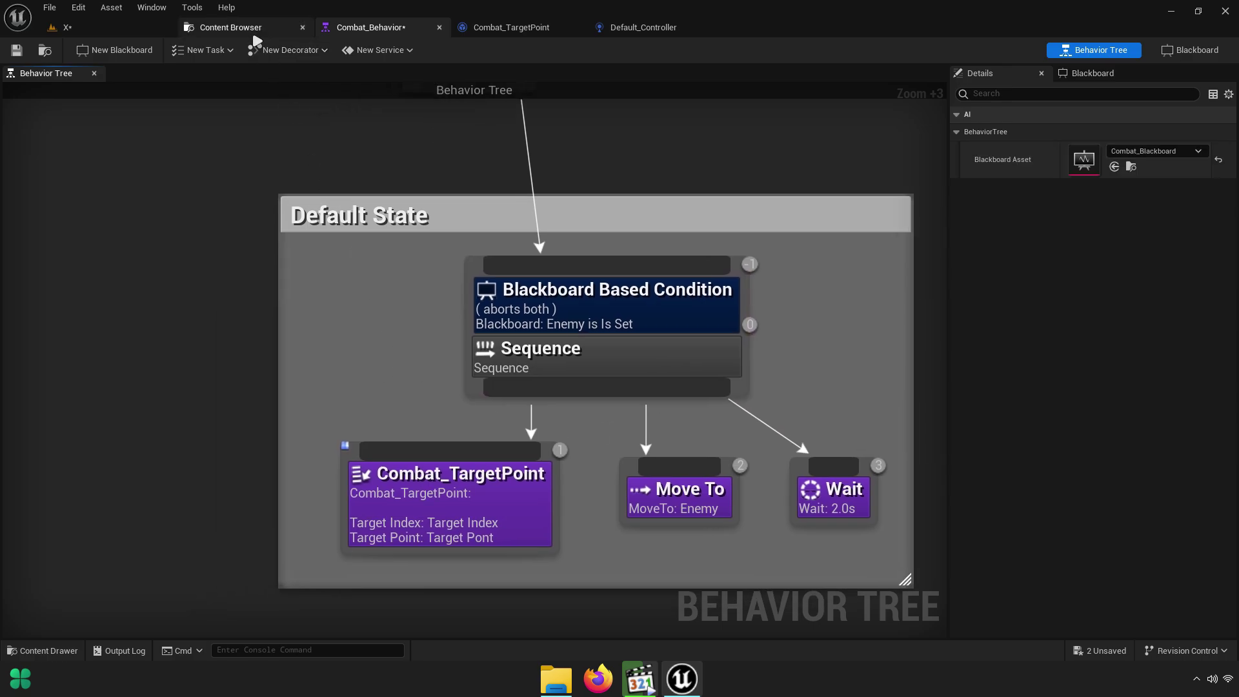
{"action": "left_click", "coordinate": [231, 27]}
Save all, then create a BTTask_BlueprintBase task named Combat_State in the Combat folder
{"action": "left_click", "coordinate": [131, 49]}
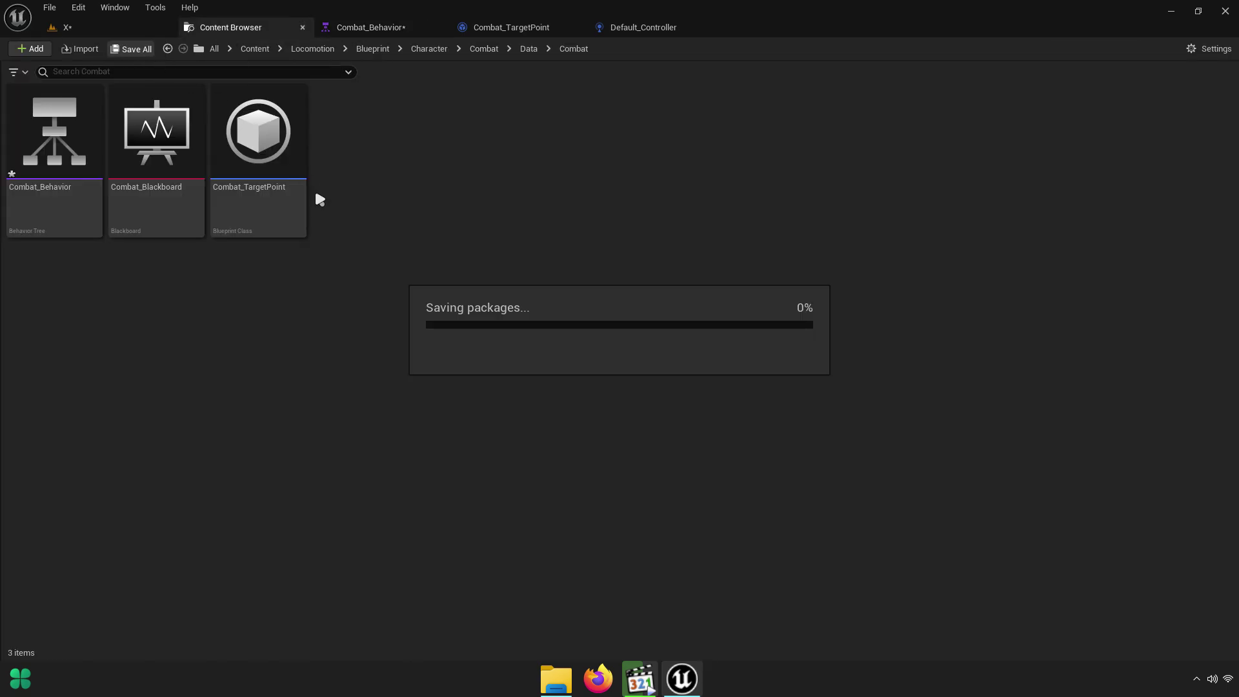
{"action": "left_click", "coordinate": [373, 29]}
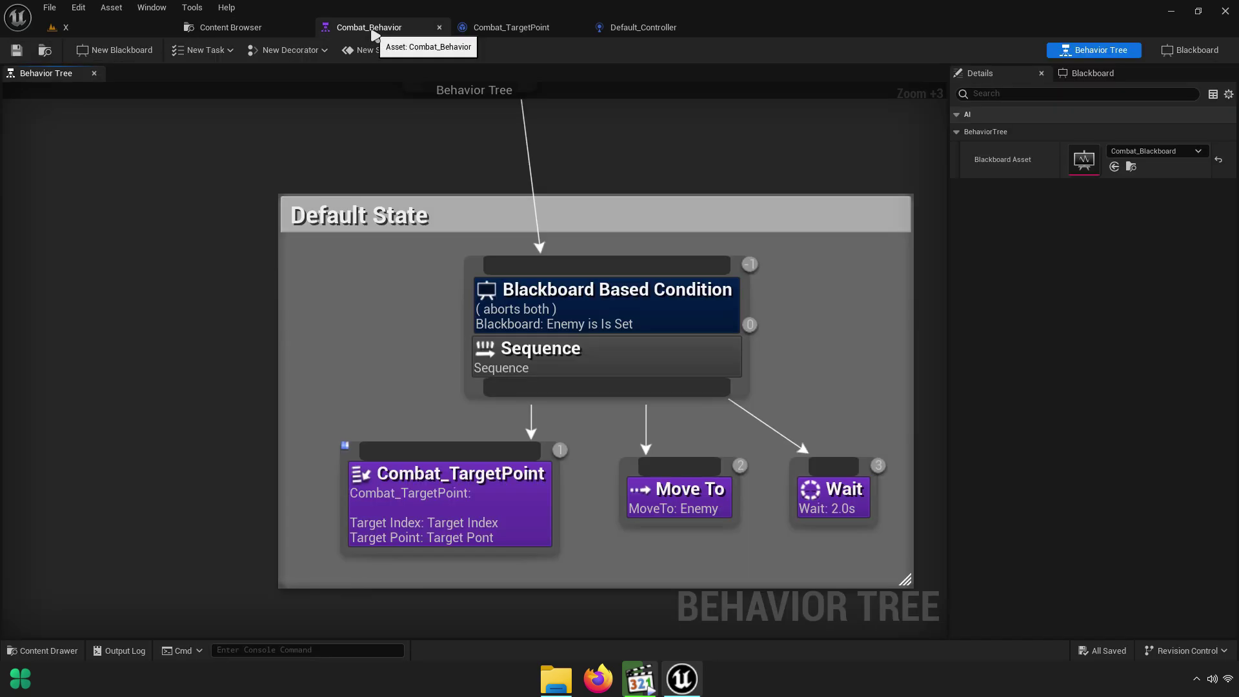
{"action": "left_click", "coordinate": [204, 50]}
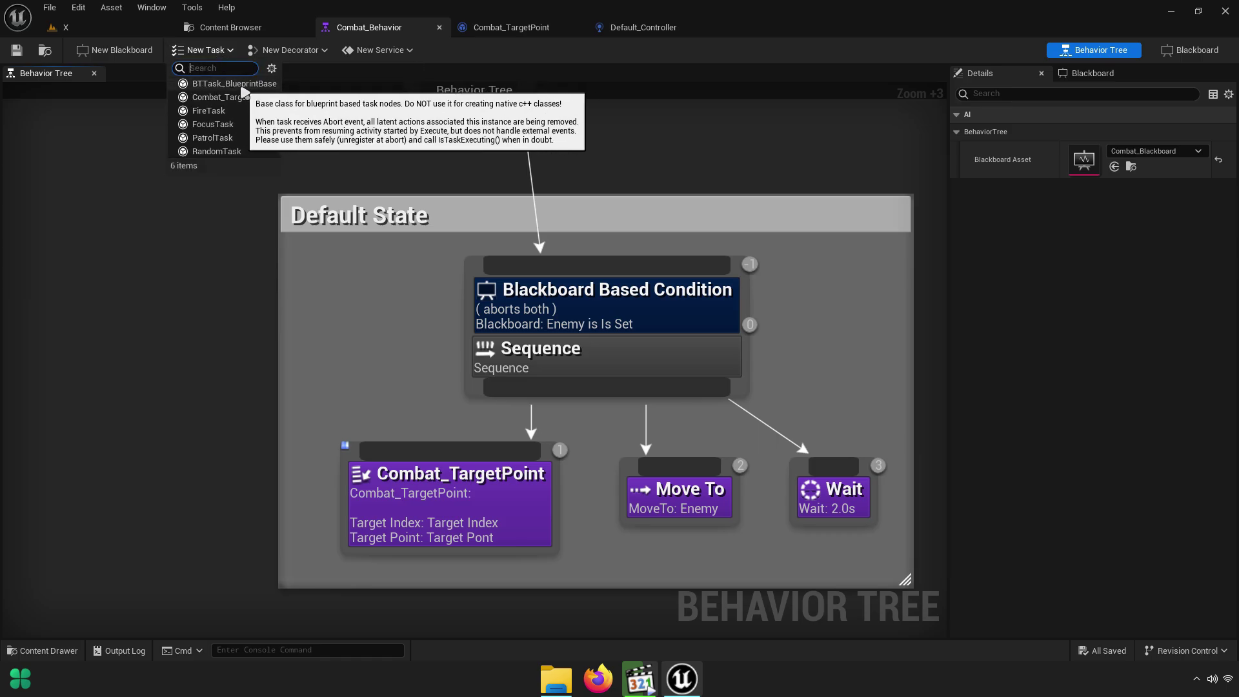
{"action": "left_click", "coordinate": [233, 83]}
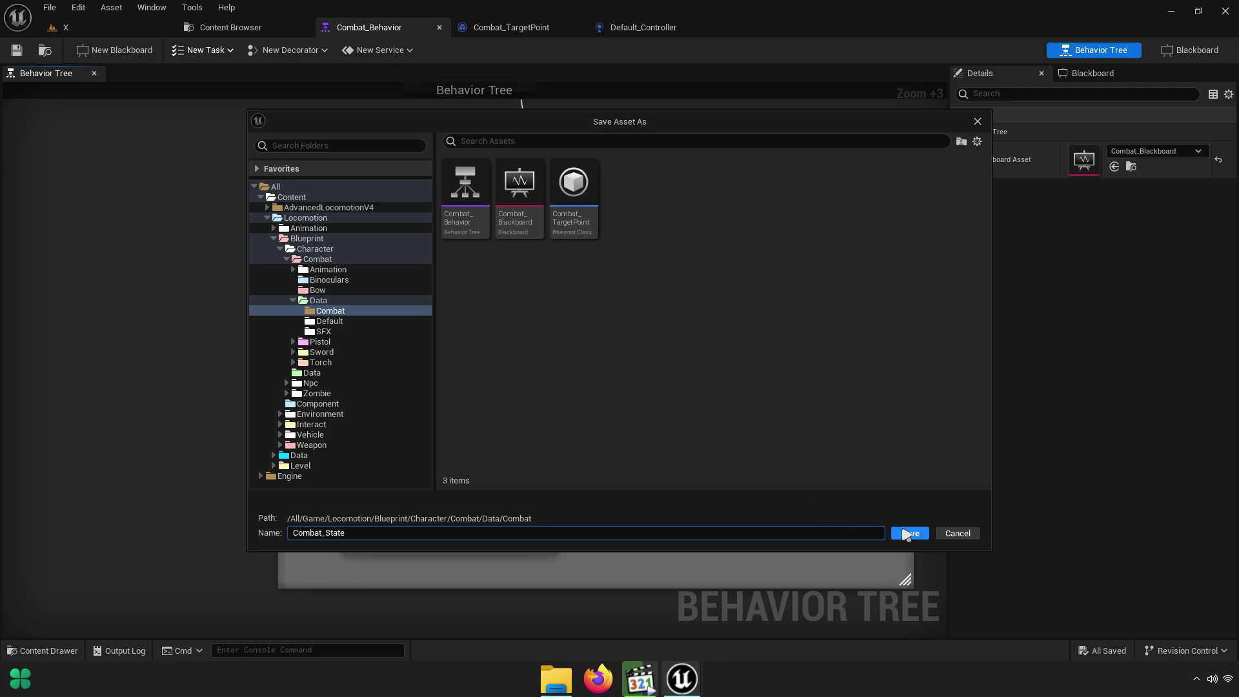
{"action": "left_click", "coordinate": [908, 533]}
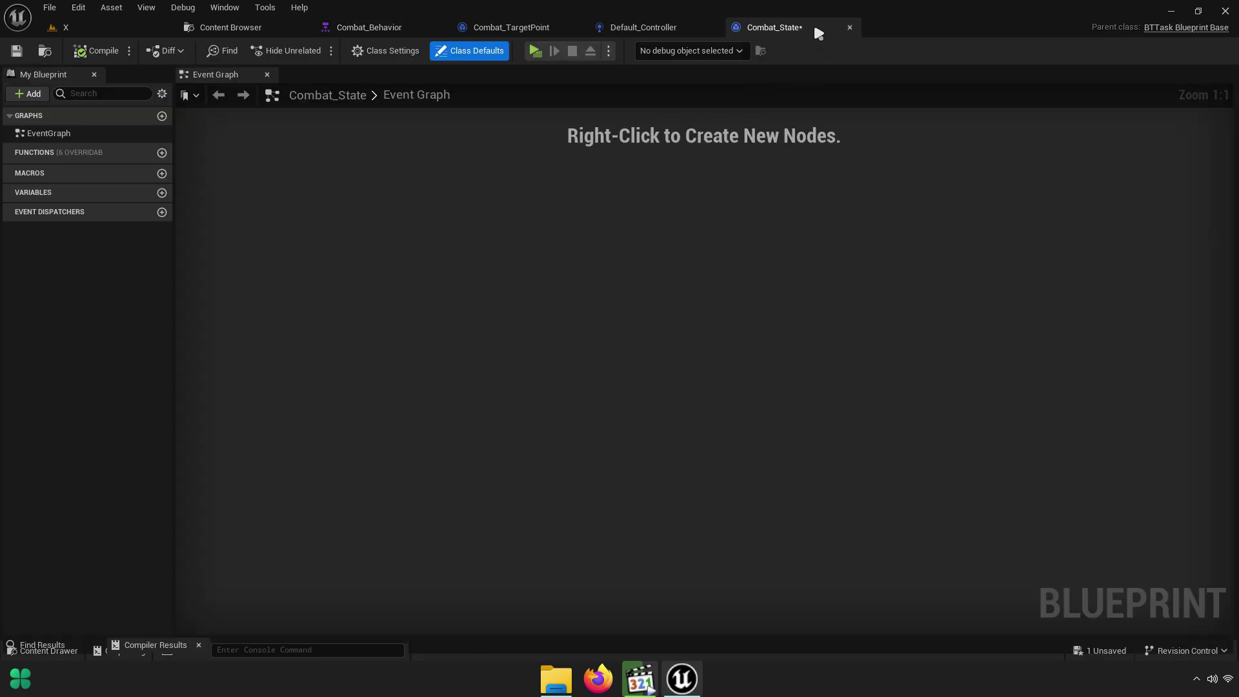
Close Combat_TargetPoint and add a Receive Execute AI event override to Combat_State
{"action": "left_click", "coordinate": [576, 27]}
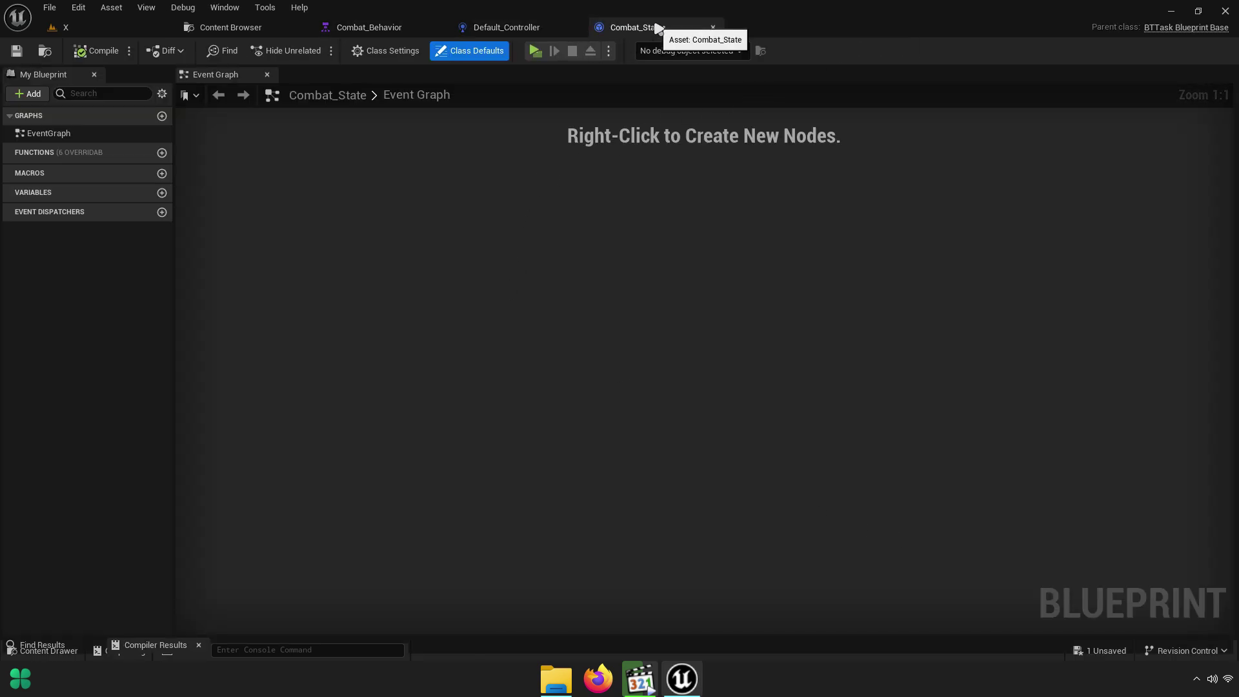
{"action": "left_click_drag", "start_coordinate": [659, 29], "coordinate": [385, 27]}
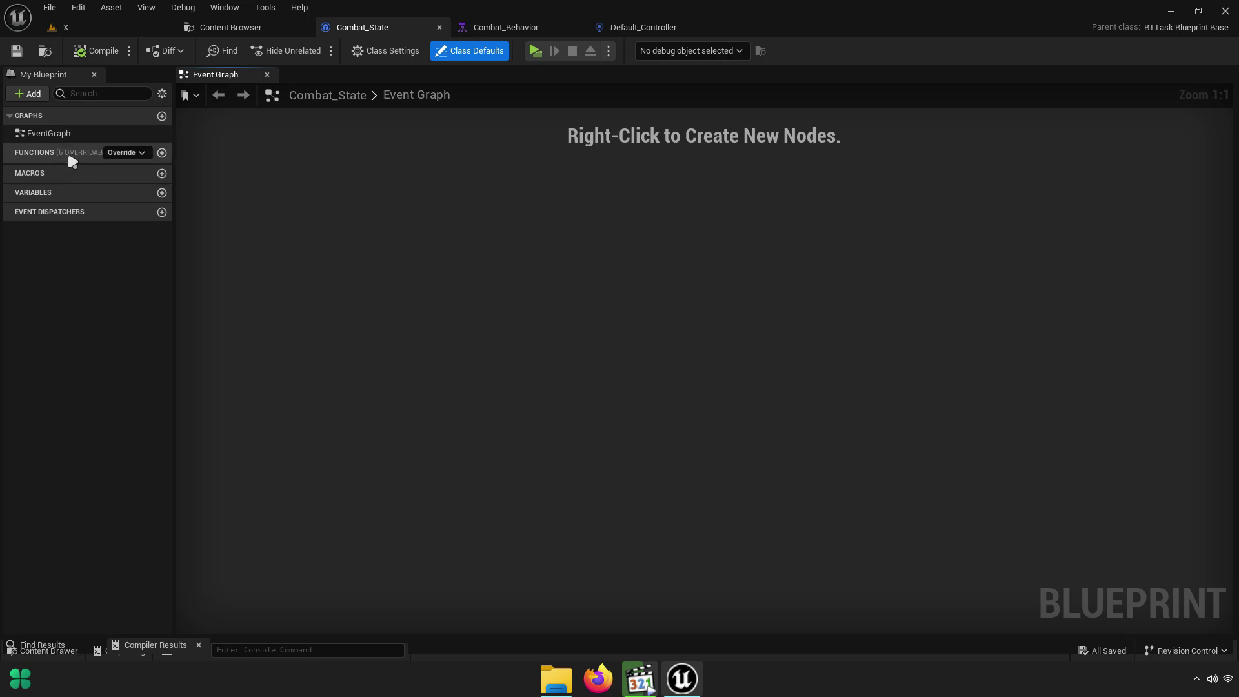
{"action": "left_click", "coordinate": [133, 152]}
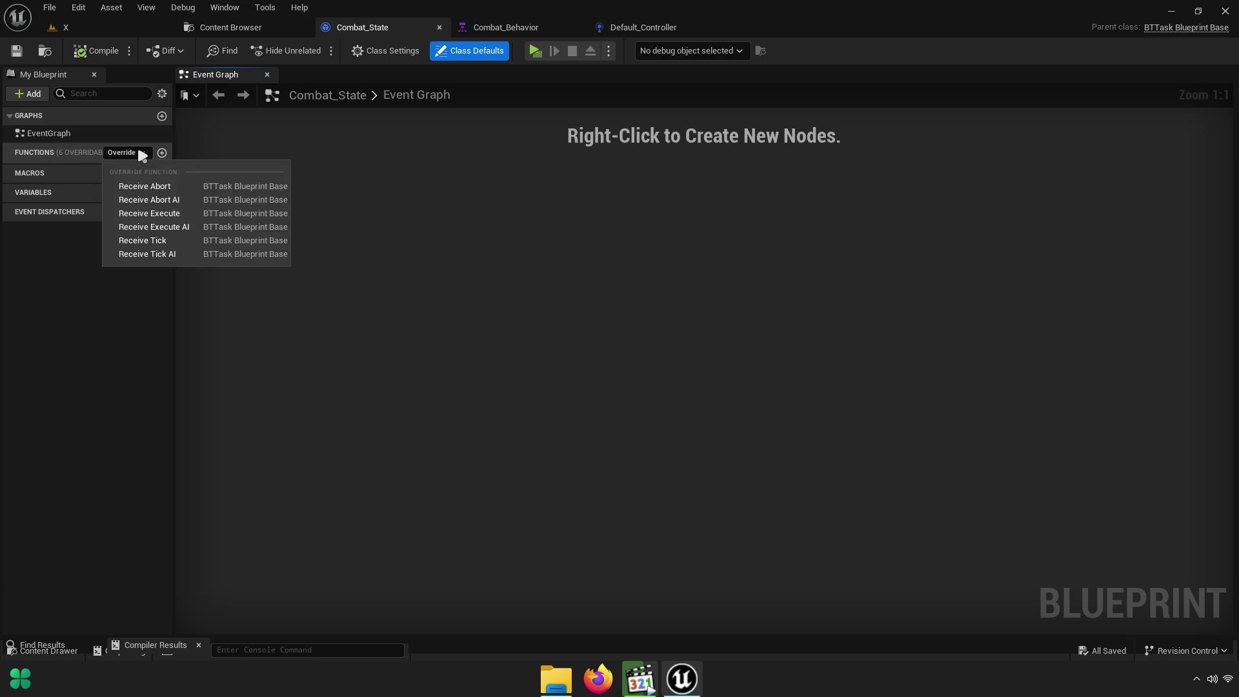
{"action": "left_click", "coordinate": [179, 232]}
{"action": "scroll", "coordinate": [582, 345], "scroll_direction": "up", "scroll_amount": 4}
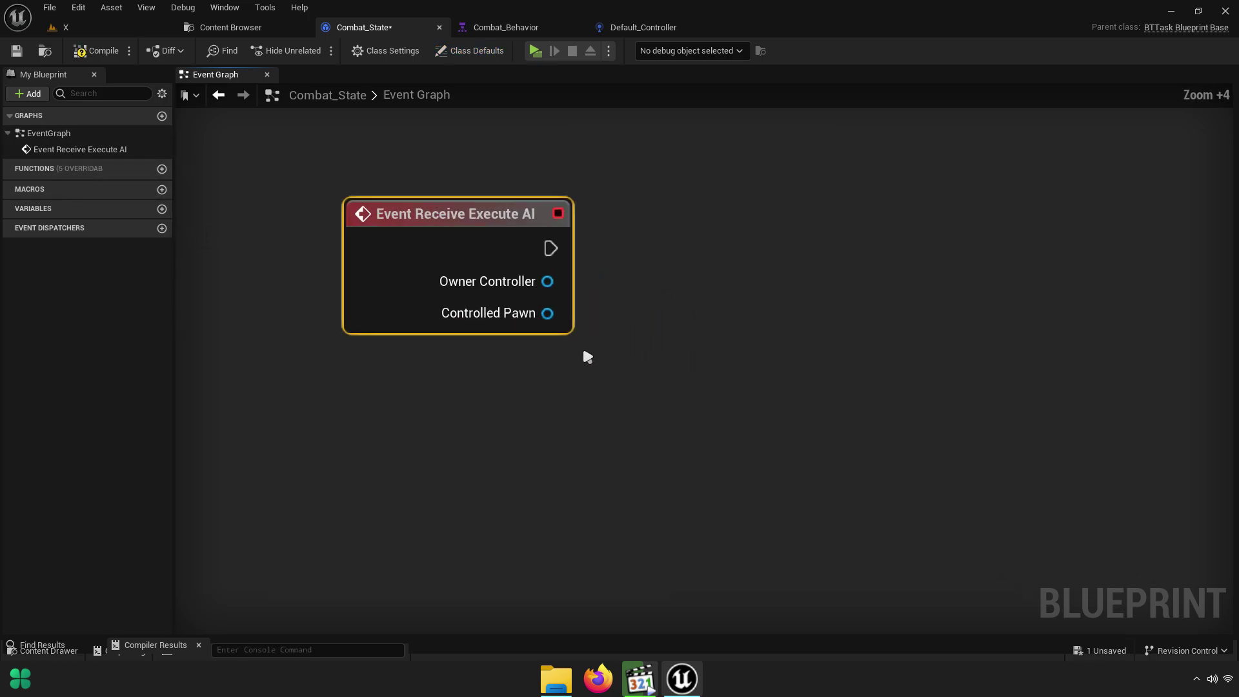
{"action": "scroll", "coordinate": [591, 336], "scroll_direction": "up", "scroll_amount": 3}
{"action": "right_click_drag", "start_coordinate": [592, 338], "coordinate": [605, 352]}
Cast the event's Controlled Pawn to Base with a Cast To Base node
{"action": "left_click_drag", "start_coordinate": [556, 324], "coordinate": [670, 303]}
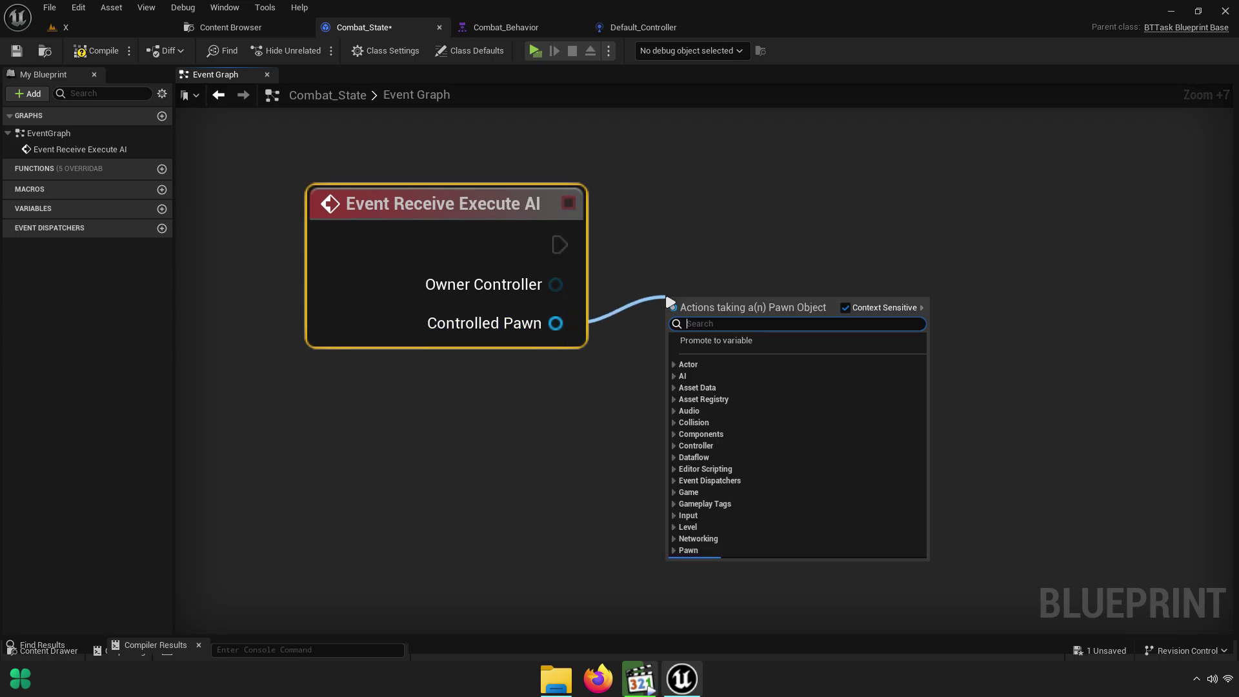
{"action": "type", "text": "cast to base"}
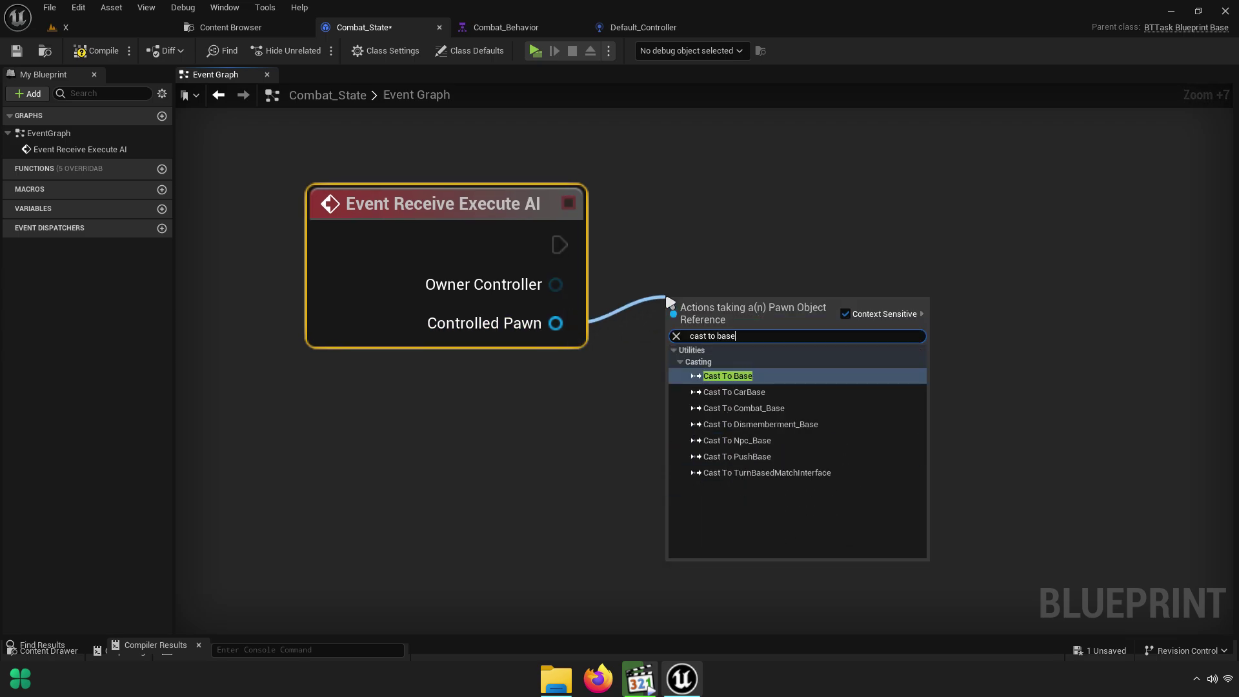
{"action": "key", "text": "Return"}
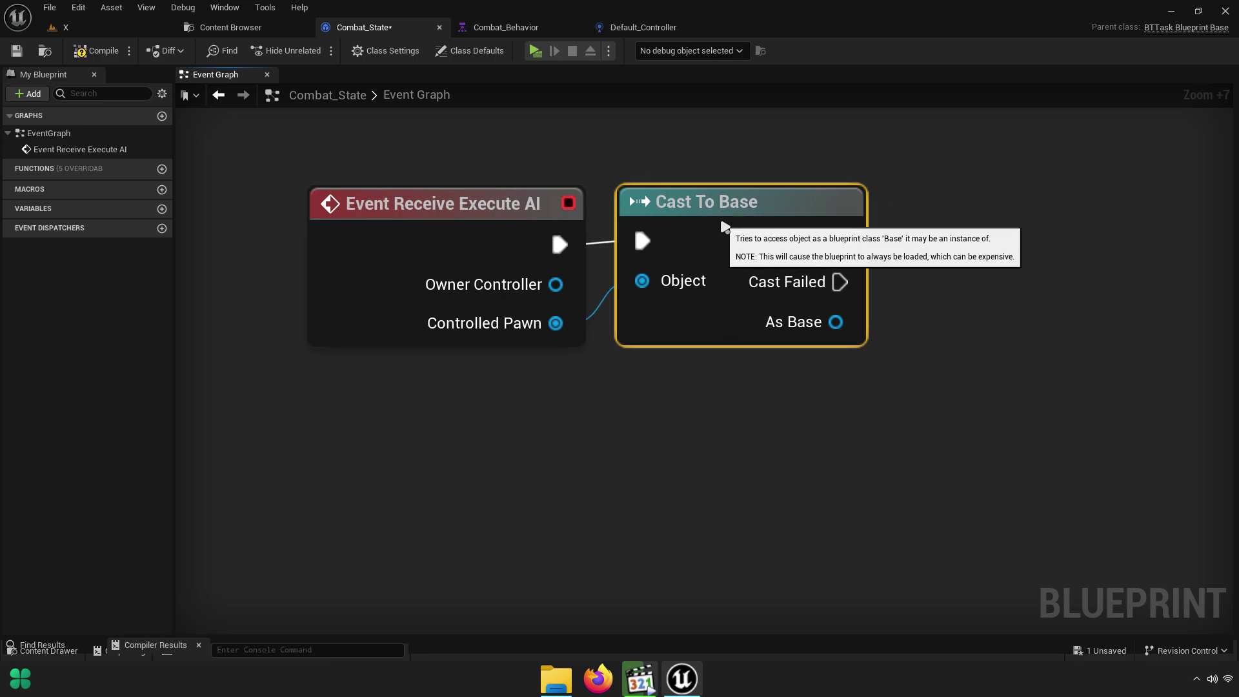
{"action": "right_click_drag", "start_coordinate": [902, 376], "coordinate": [814, 370]}
{"action": "mouse_move", "coordinate": [734, 338]}
{"action": "right_mouse_down"}
{"action": "mouse_move", "coordinate": [901, 347]}
{"action": "mouse_move", "coordinate": [1010, 413]}
{"action": "mouse_move", "coordinate": [760, 358]}
{"action": "right_mouse_up"}
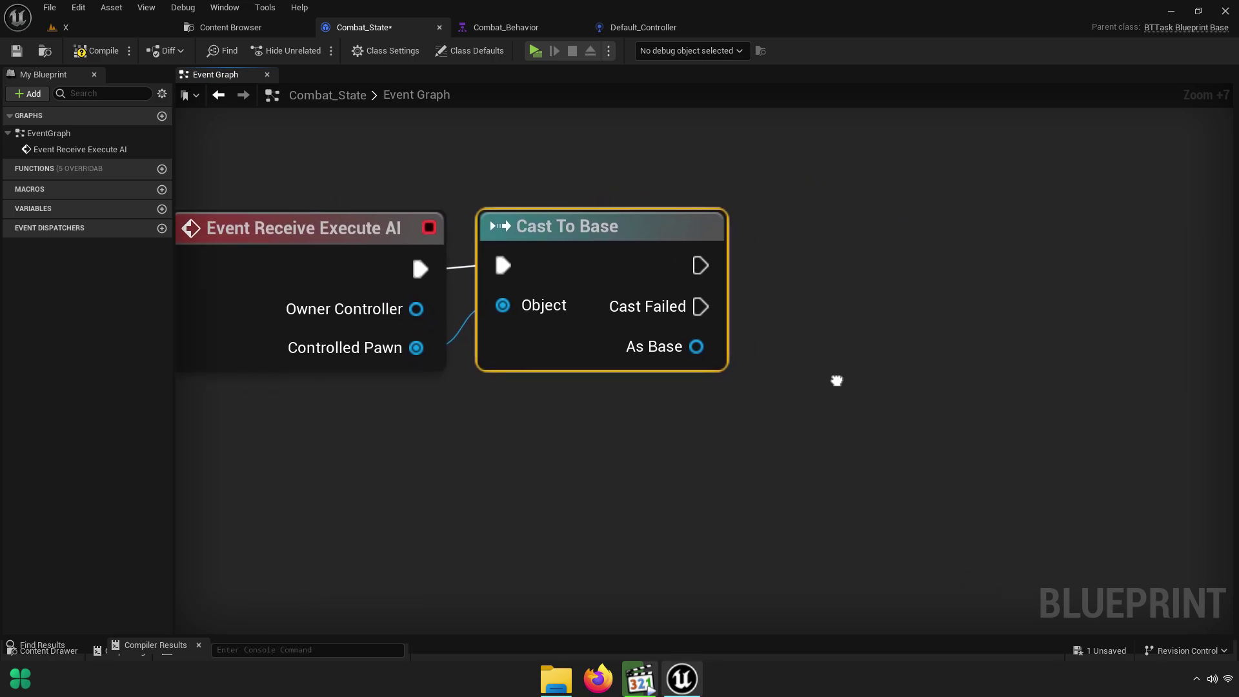
{"action": "mouse_move", "coordinate": [618, 324]}
{"action": "left_mouse_down"}
{"action": "mouse_move", "coordinate": [713, 307]}
{"action": "mouse_move", "coordinate": [733, 290]}
{"action": "left_mouse_up"}
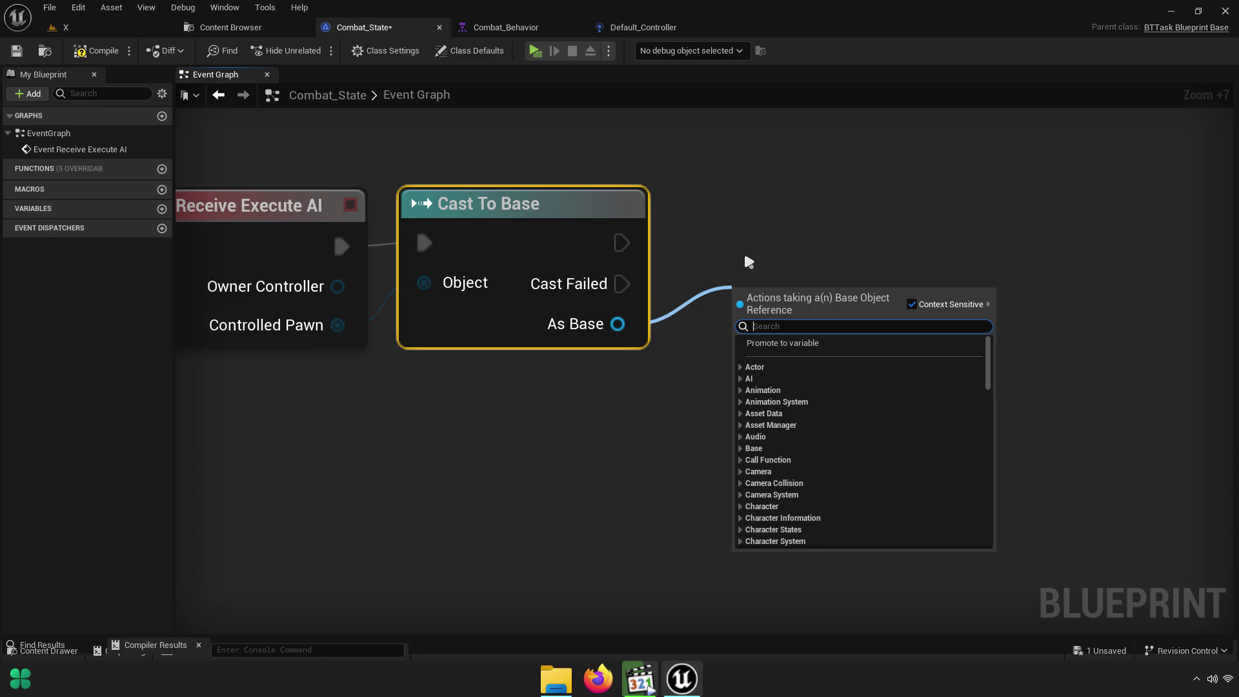
Add a BPI Set Overlay State node and promote its New Overlay State pin to an 'Overlay State' variable
{"action": "type", "text": "bpi s"}
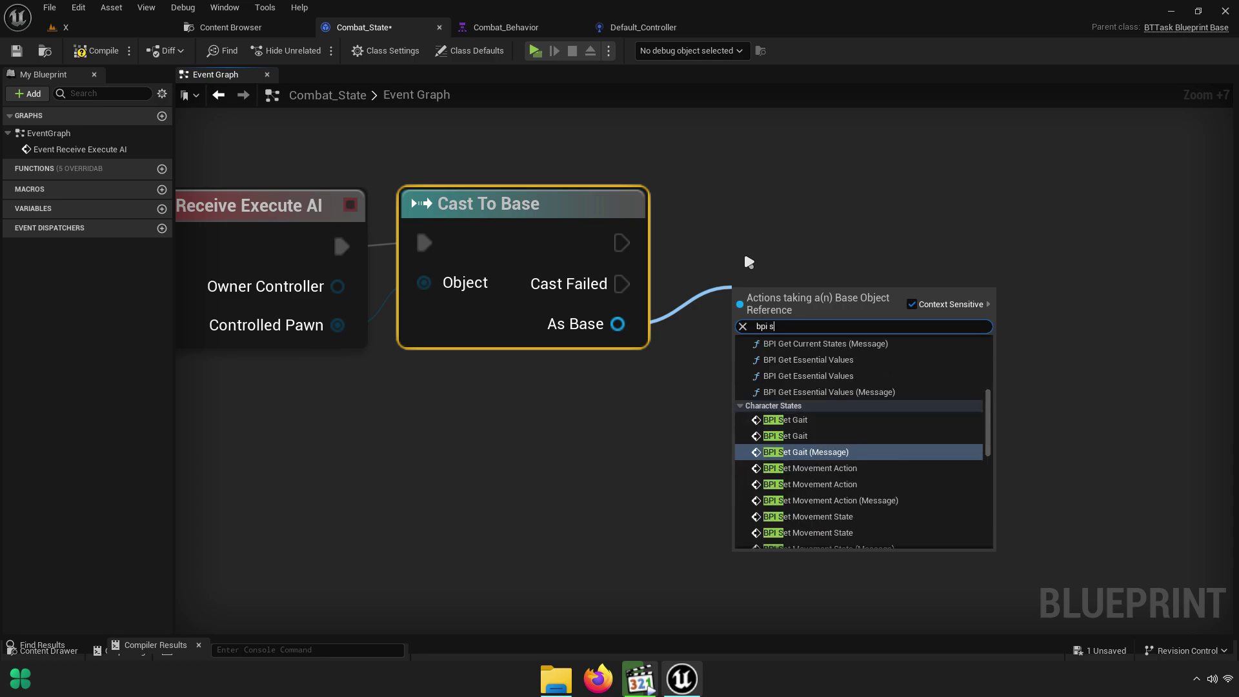
{"action": "type", "text": "et over"}
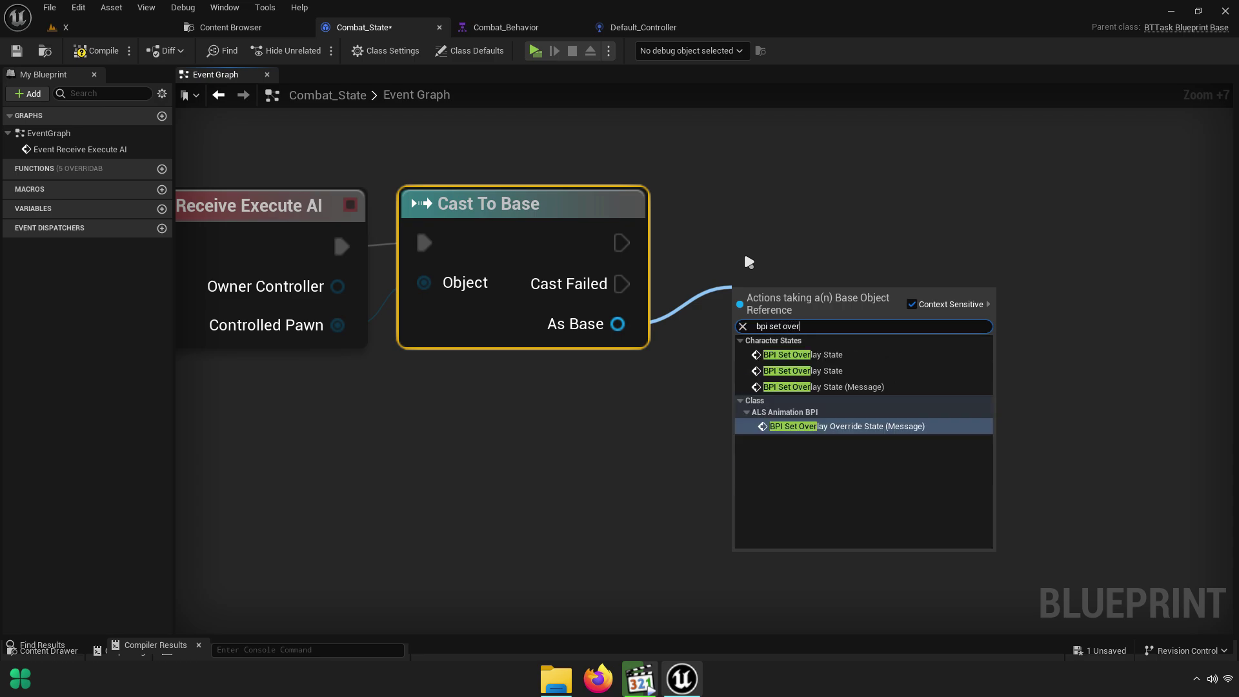
{"action": "type", "text": "lay state"}
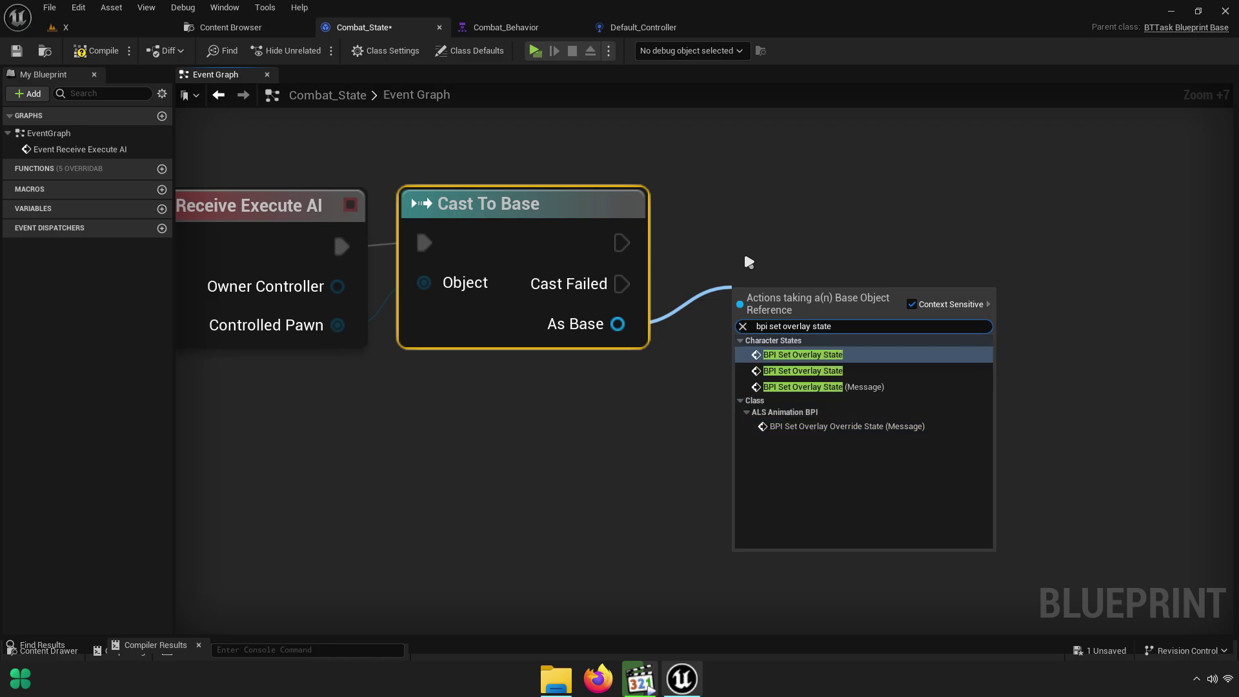
{"action": "type", "text": " mess"}
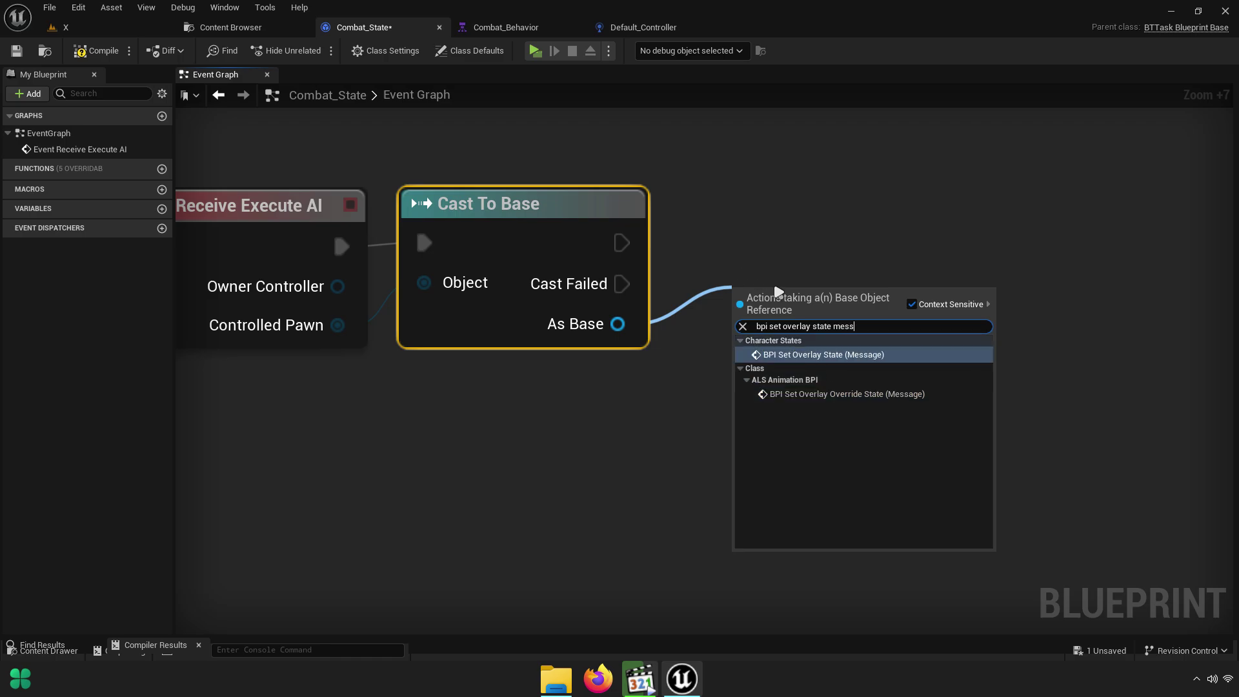
{"action": "left_click", "coordinate": [832, 355]}
{"action": "mouse_move", "coordinate": [833, 351]}
{"action": "left_mouse_down"}
{"action": "mouse_move", "coordinate": [858, 218]}
{"action": "mouse_move", "coordinate": [981, 218]}
{"action": "left_mouse_up"}
{"action": "right_click_drag", "start_coordinate": [982, 249], "coordinate": [687, 381]}
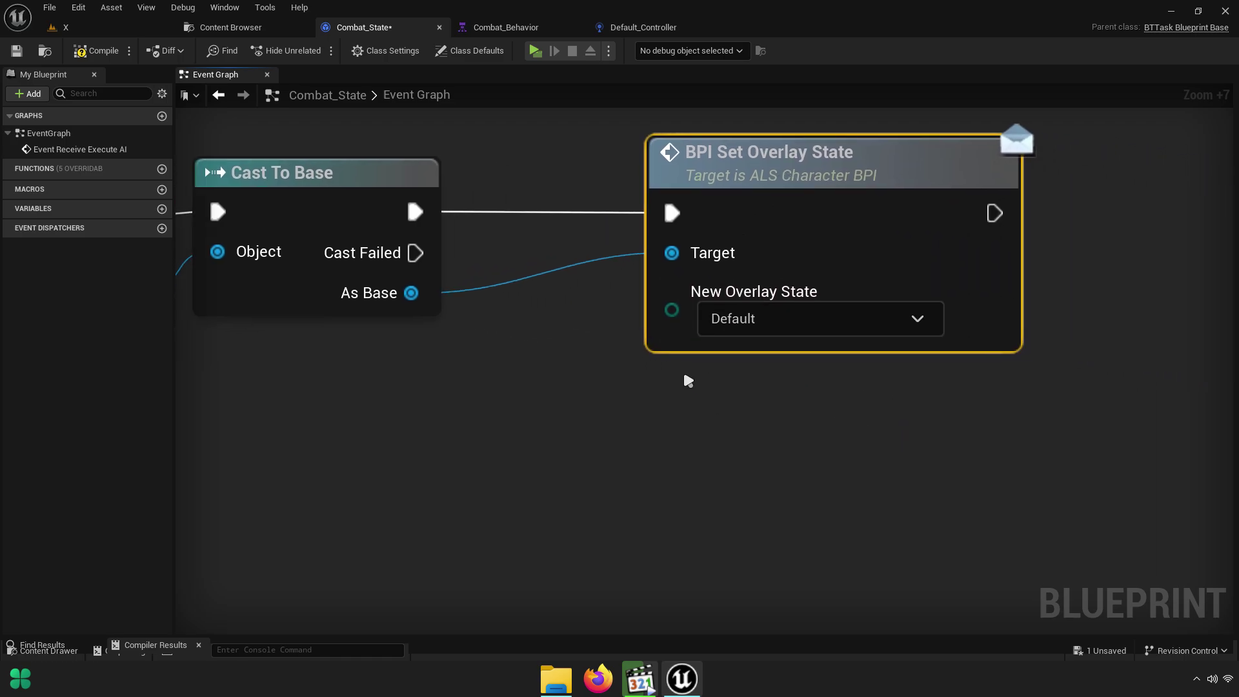
{"action": "right_click", "coordinate": [672, 311]}
{"action": "left_click", "coordinate": [716, 340]}
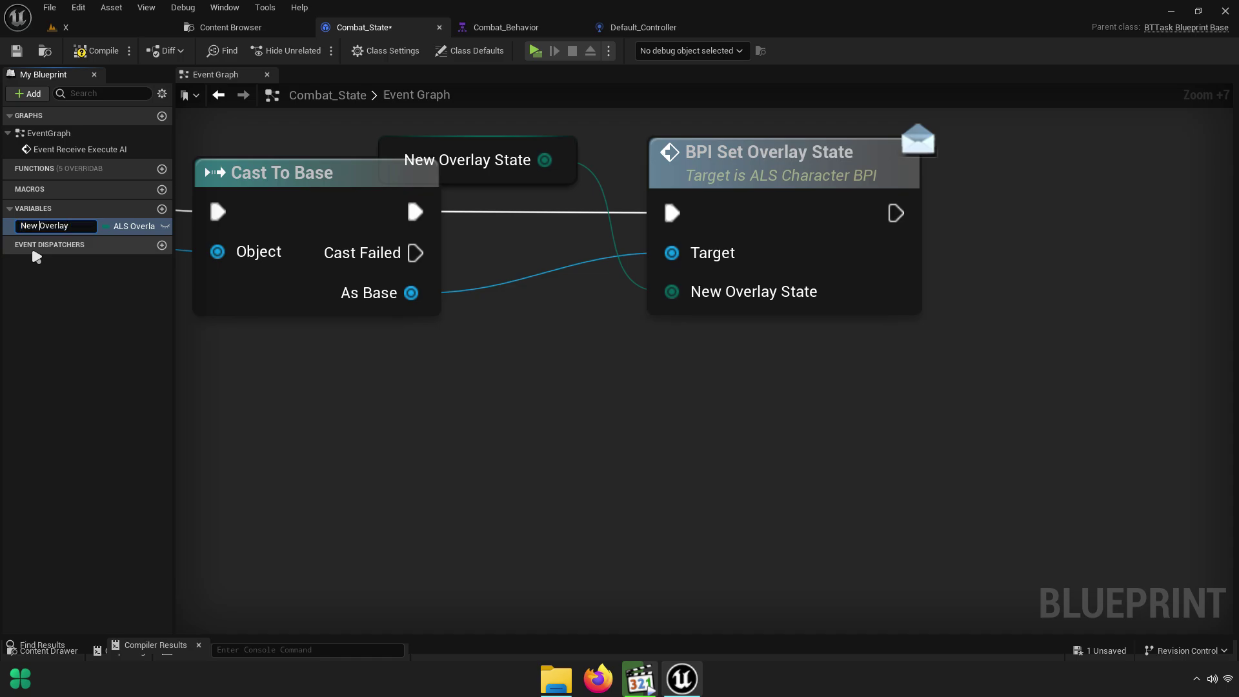
{"action": "type", "text": "ate"}
{"action": "key", "text": "Return"}
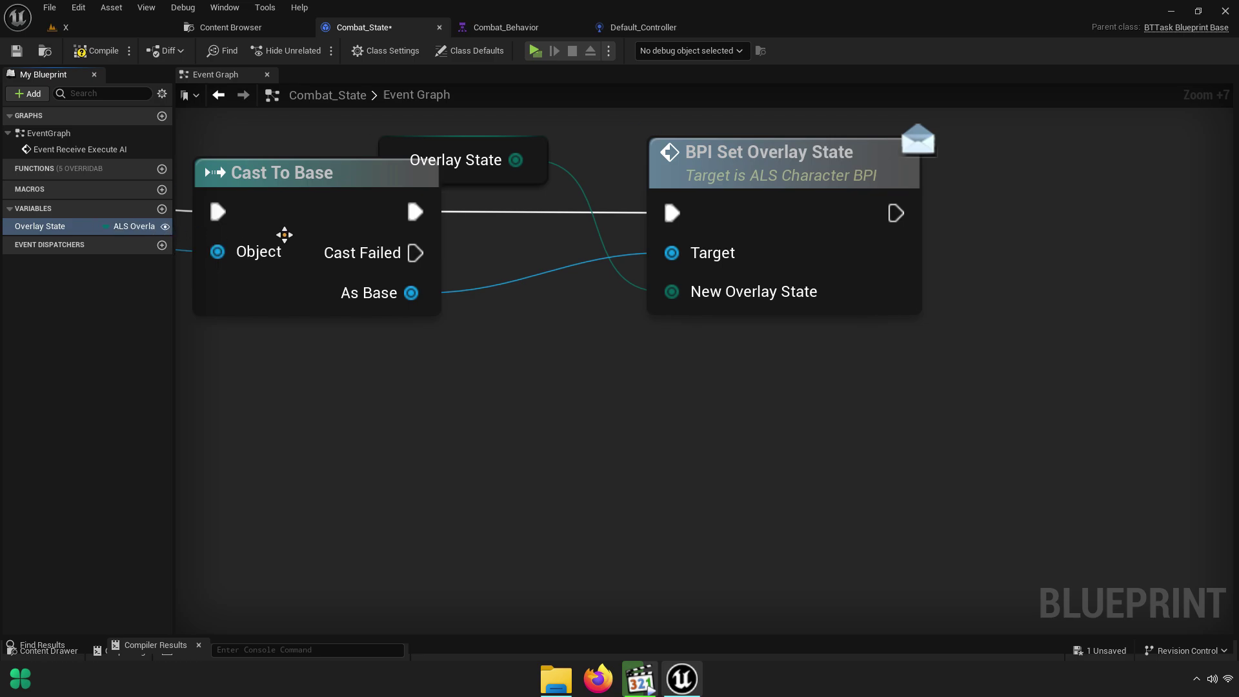
Arrange the Overlay State getter and overlay call to leave room beside the cast node
{"action": "left_click_drag", "start_coordinate": [516, 160], "coordinate": [595, 288]}
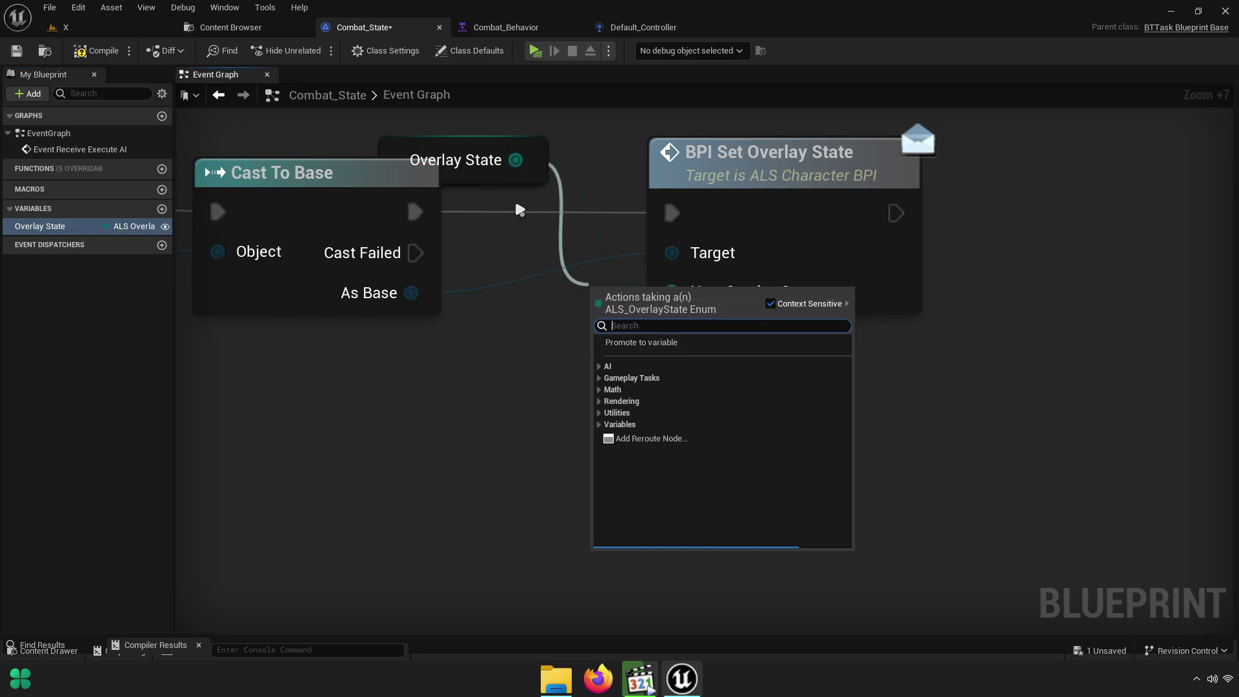
{"action": "mouse_move", "coordinate": [510, 178]}
{"action": "left_mouse_down"}
{"action": "mouse_move", "coordinate": [581, 298]}
{"action": "mouse_move", "coordinate": [671, 291]}
{"action": "left_mouse_up"}
{"action": "left_click", "coordinate": [794, 309], "text": "shift"}
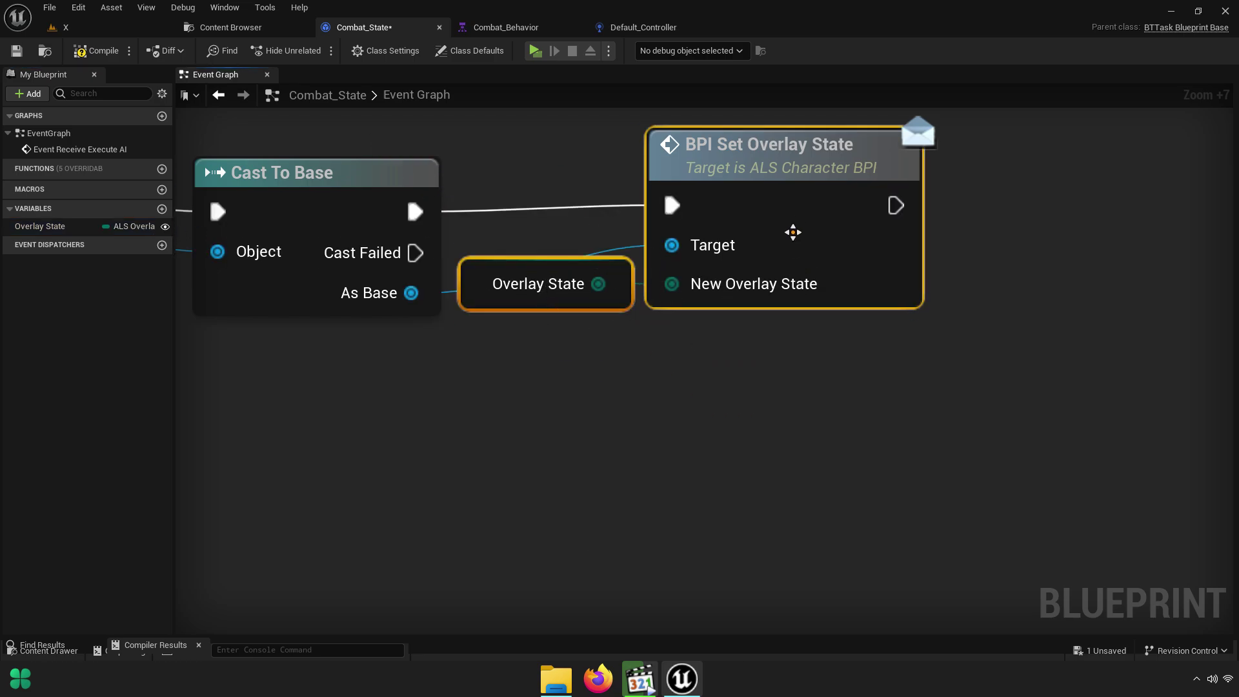
{"action": "left_click_drag", "start_coordinate": [793, 310], "coordinate": [815, 310]}
{"action": "left_click", "coordinate": [812, 355]}
{"action": "mouse_move", "coordinate": [812, 355]}
{"action": "right_mouse_down"}
{"action": "mouse_move", "coordinate": [664, 331]}
{"action": "mouse_move", "coordinate": [688, 391]}
{"action": "right_mouse_up"}
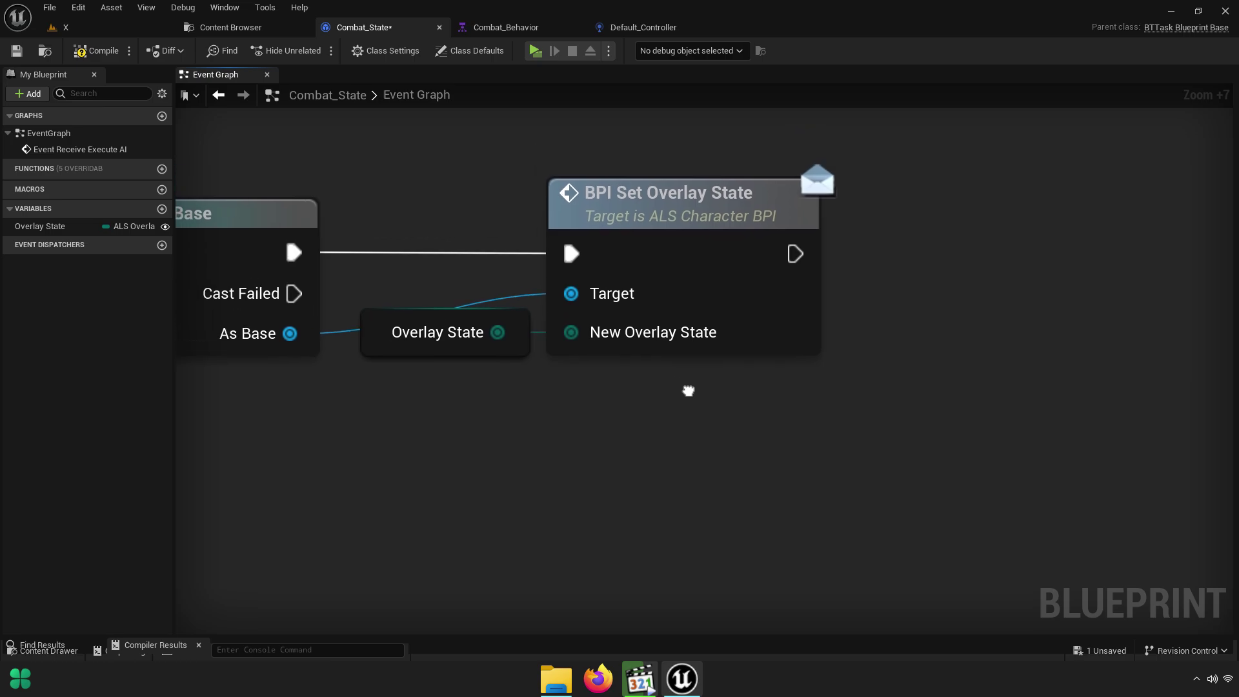
{"action": "mouse_move", "coordinate": [886, 395]}
{"action": "right_mouse_down"}
{"action": "mouse_move", "coordinate": [827, 381]}
{"action": "mouse_move", "coordinate": [1046, 390]}
{"action": "right_mouse_up"}
{"action": "scroll", "coordinate": [633, 357], "scroll_direction": "down", "scroll_amount": 3}
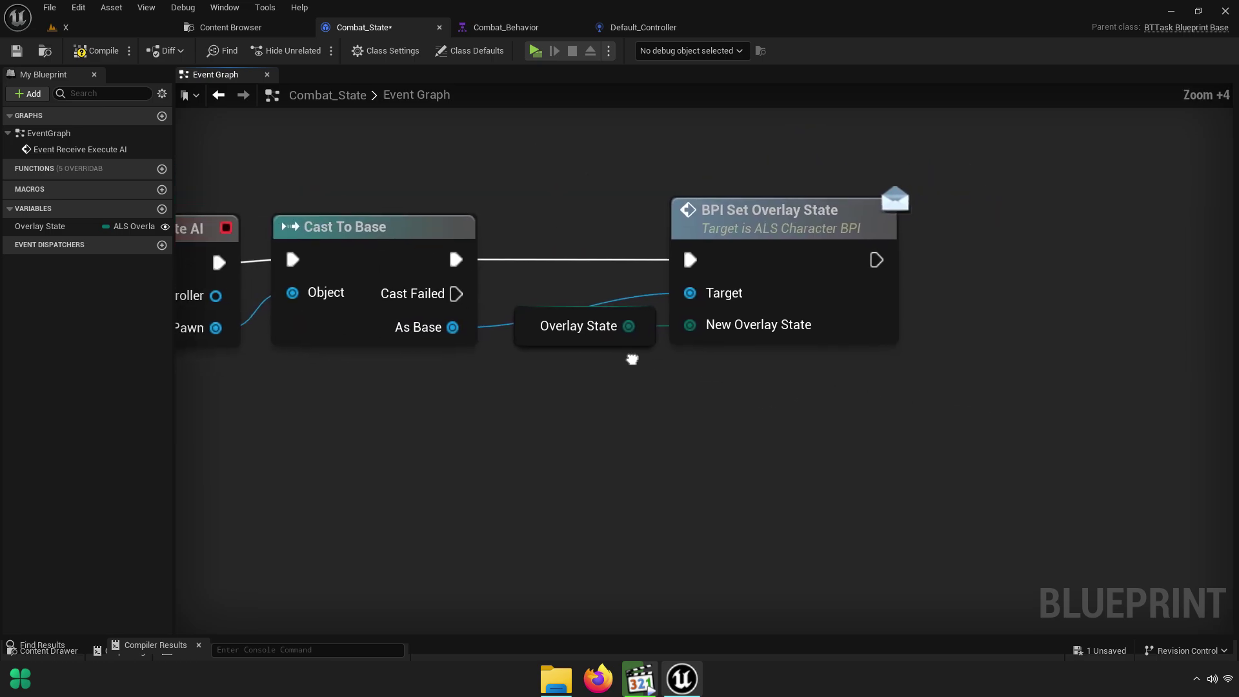
{"action": "mouse_move", "coordinate": [601, 379]}
{"action": "left_mouse_down"}
{"action": "mouse_move", "coordinate": [767, 317]}
{"action": "mouse_move", "coordinate": [1016, 321]}
{"action": "left_mouse_up"}
{"action": "left_click", "coordinate": [686, 374]}
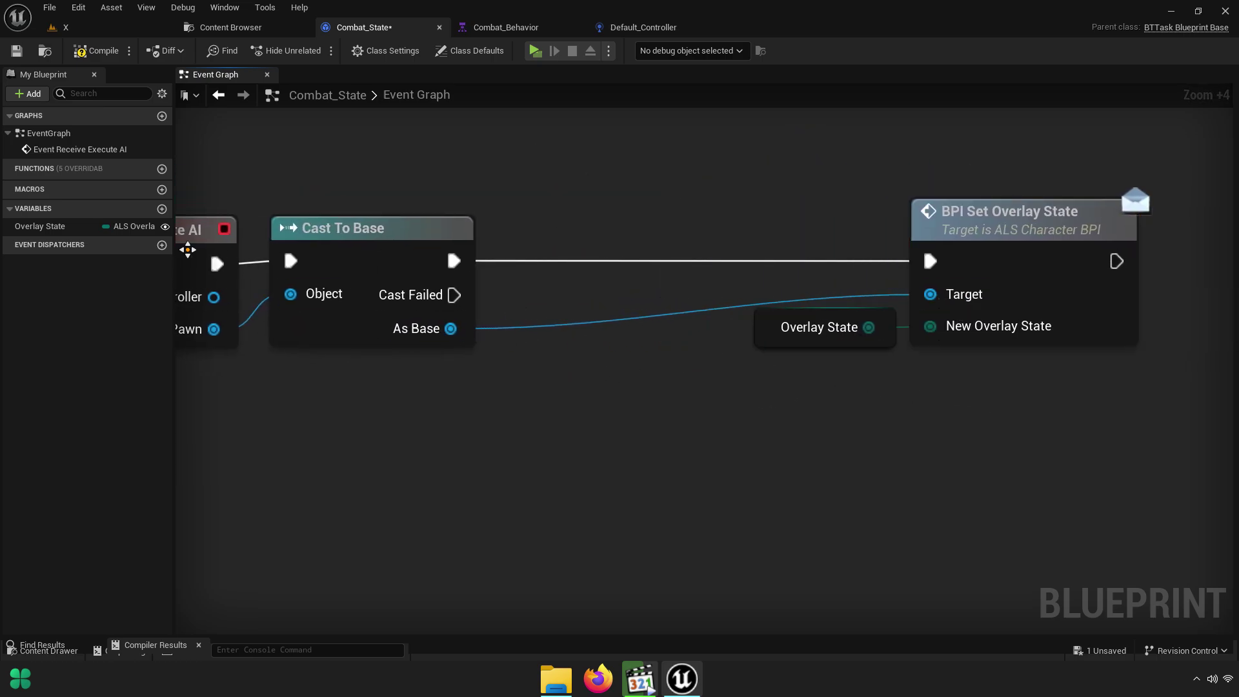
{"action": "right_click", "coordinate": [600, 374]}
{"action": "left_click", "coordinate": [511, 367]}
{"action": "right_click_drag", "start_coordinate": [481, 368], "coordinate": [605, 373]}
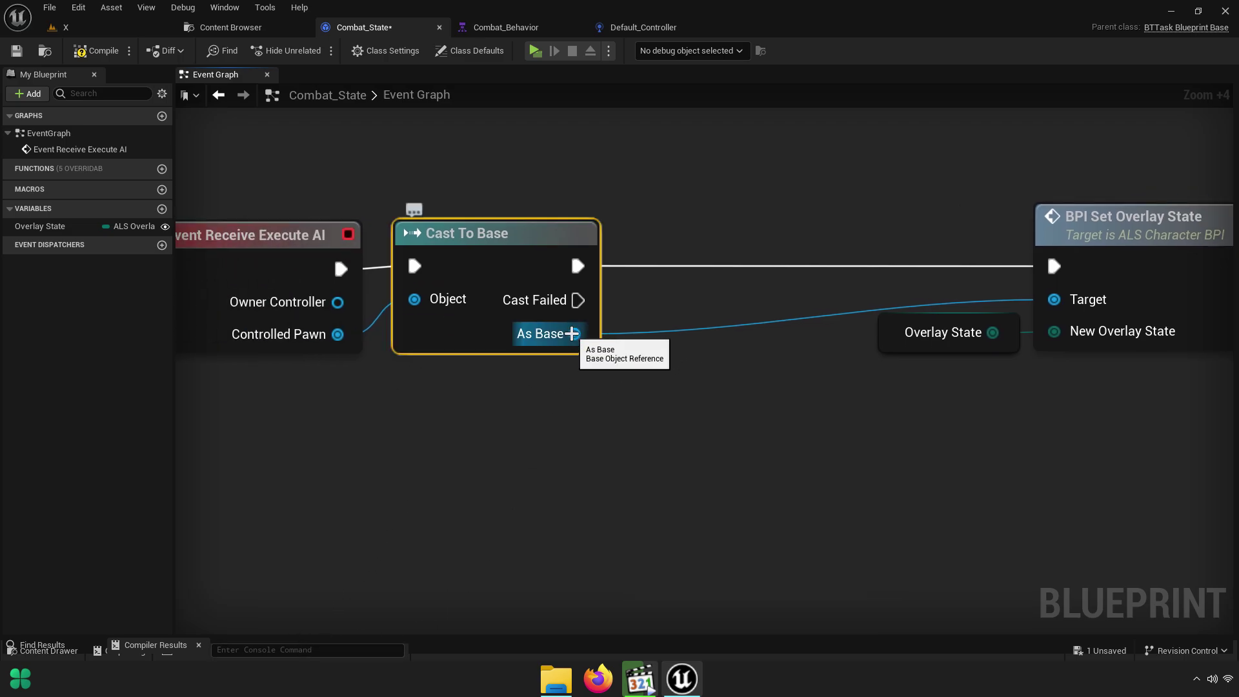
Promote the cast's As Base output to a 'Character' variable and chain its SET between cast and overlay call
{"action": "right_click", "coordinate": [570, 337]}
{"action": "left_click", "coordinate": [623, 355]}
{"action": "type", "text": "Character"}
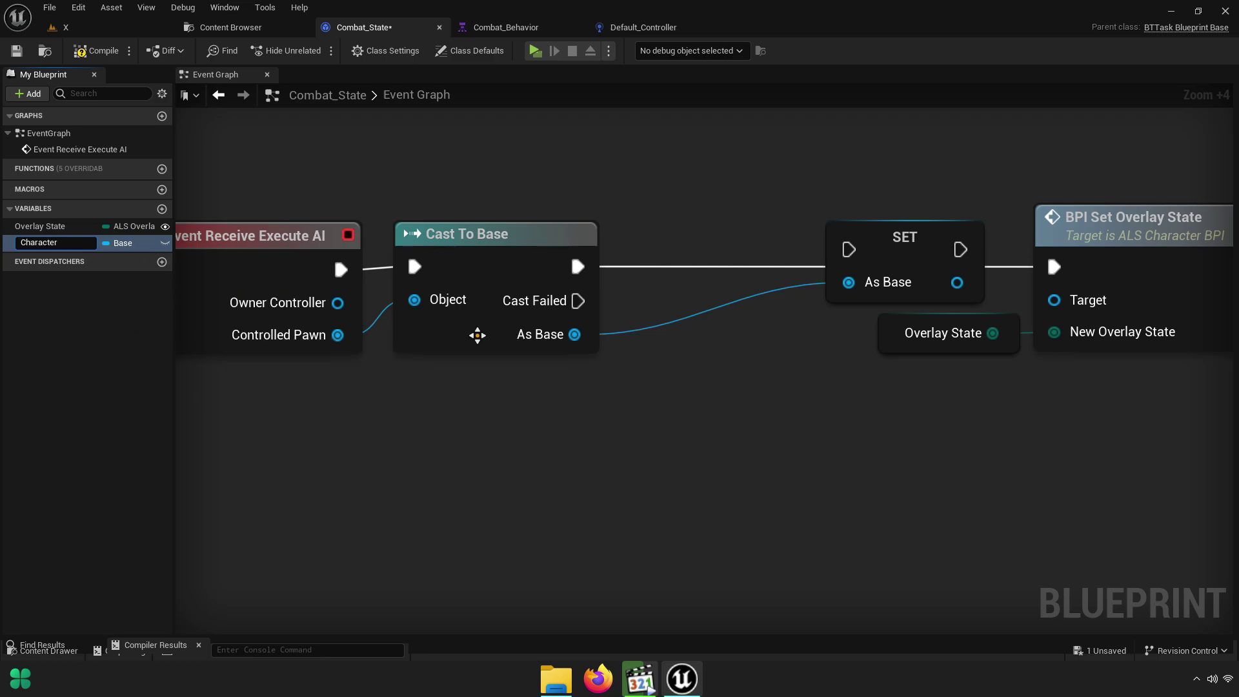
{"action": "key", "text": "Return"}
{"action": "left_click_drag", "start_coordinate": [910, 238], "coordinate": [665, 267]}
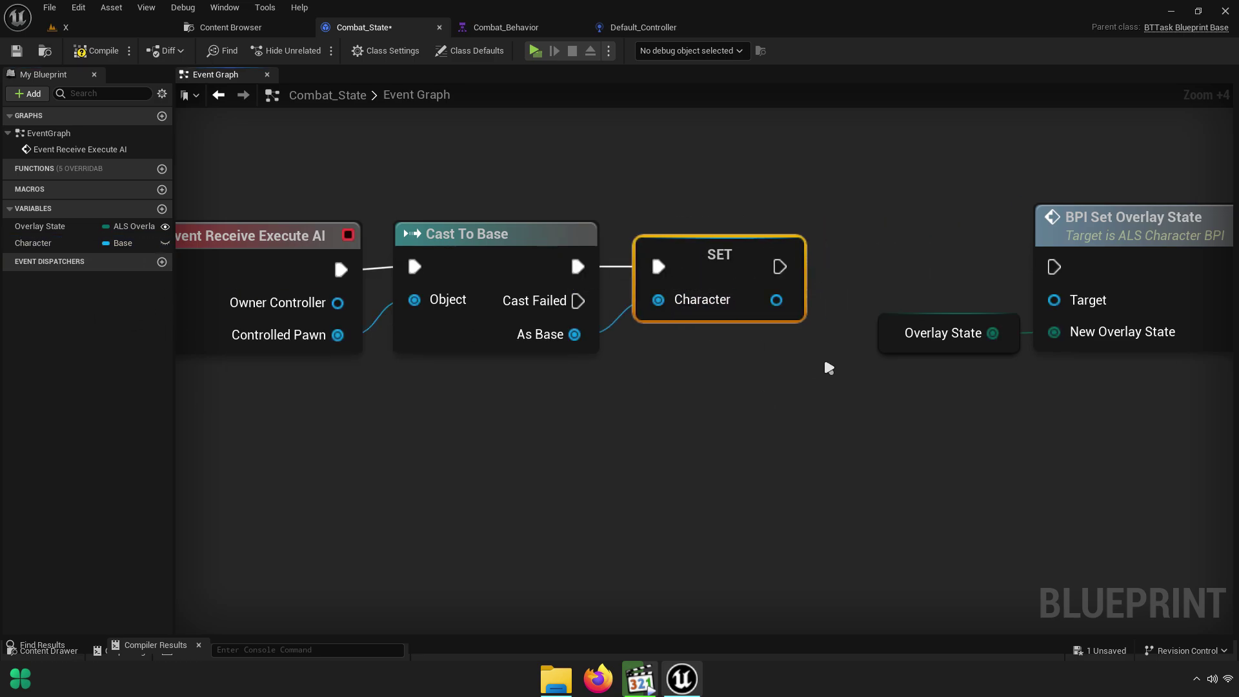
{"action": "right_click_drag", "start_coordinate": [823, 355], "coordinate": [433, 349]}
{"action": "left_click_drag", "start_coordinate": [462, 261], "coordinate": [736, 261]}
Move the overlay nodes beside SET and connect the stored Character to the overlay call's Target
{"action": "right_click_drag", "start_coordinate": [716, 316], "coordinate": [645, 310]}
{"action": "left_click_drag", "start_coordinate": [477, 300], "coordinate": [816, 368]}
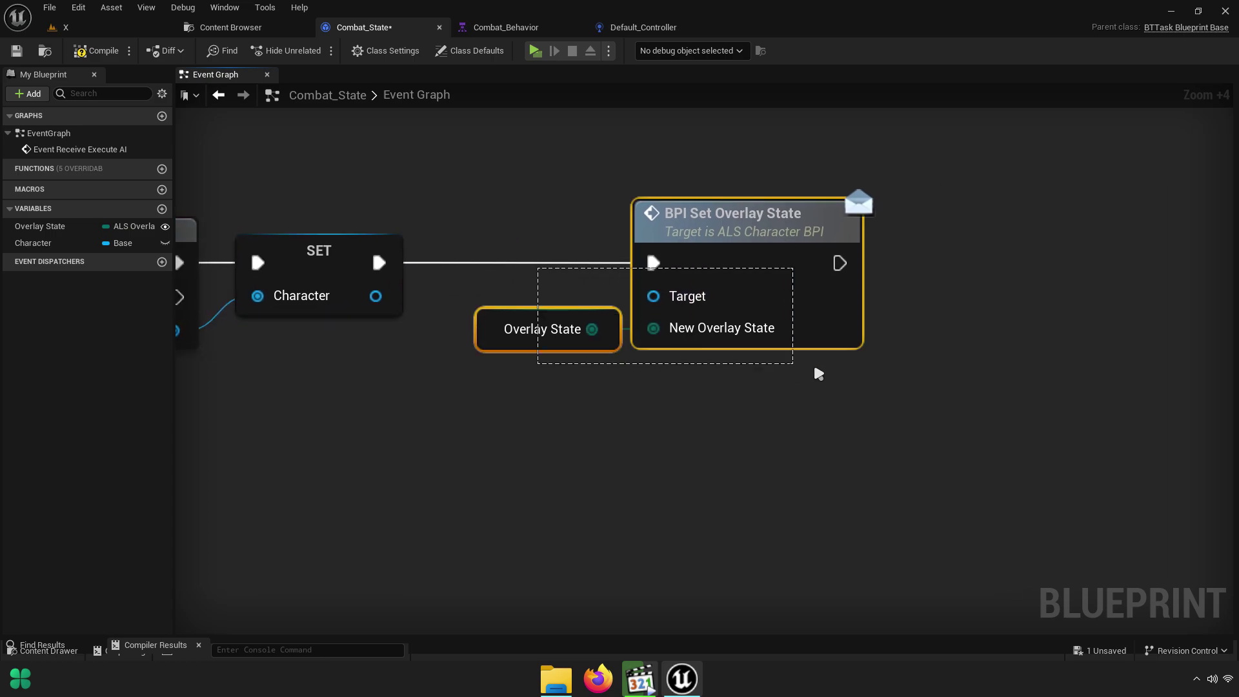
{"action": "right_click_drag", "start_coordinate": [537, 352], "coordinate": [685, 362]}
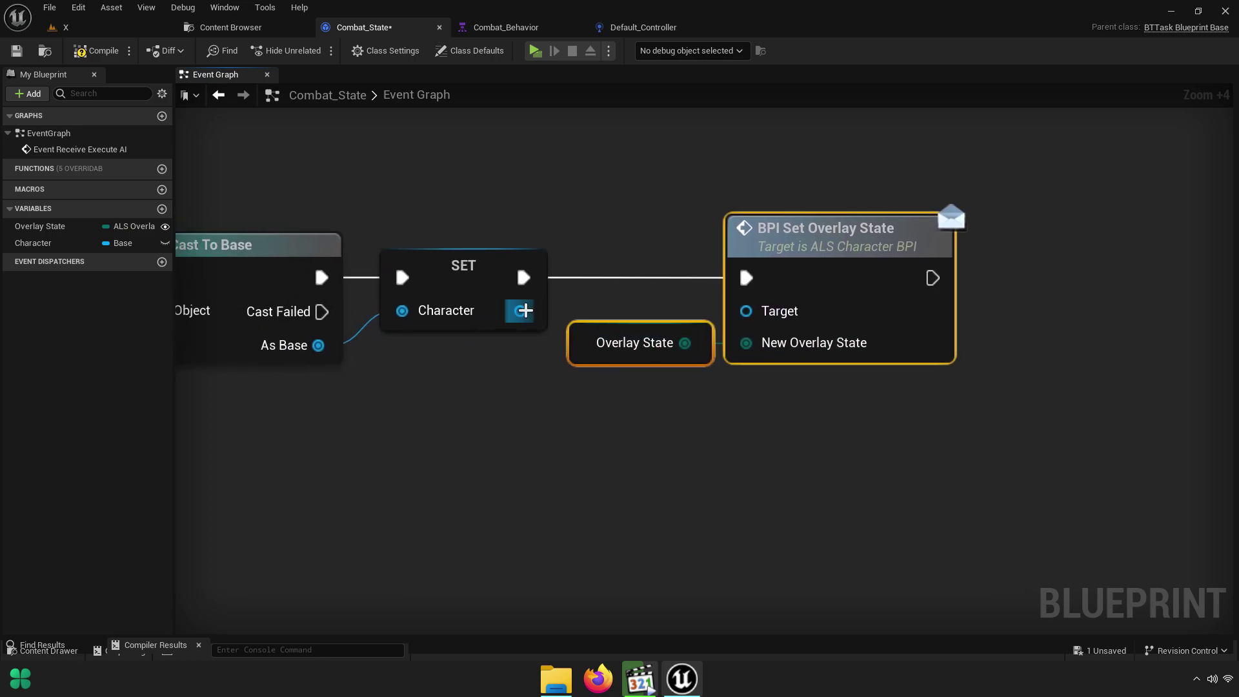
{"action": "left_click_drag", "start_coordinate": [517, 310], "coordinate": [768, 310]}
{"action": "mouse_move", "coordinate": [768, 342]}
{"action": "right_mouse_down"}
{"action": "mouse_move", "coordinate": [705, 385]}
{"action": "mouse_move", "coordinate": [406, 402]}
{"action": "right_mouse_up"}
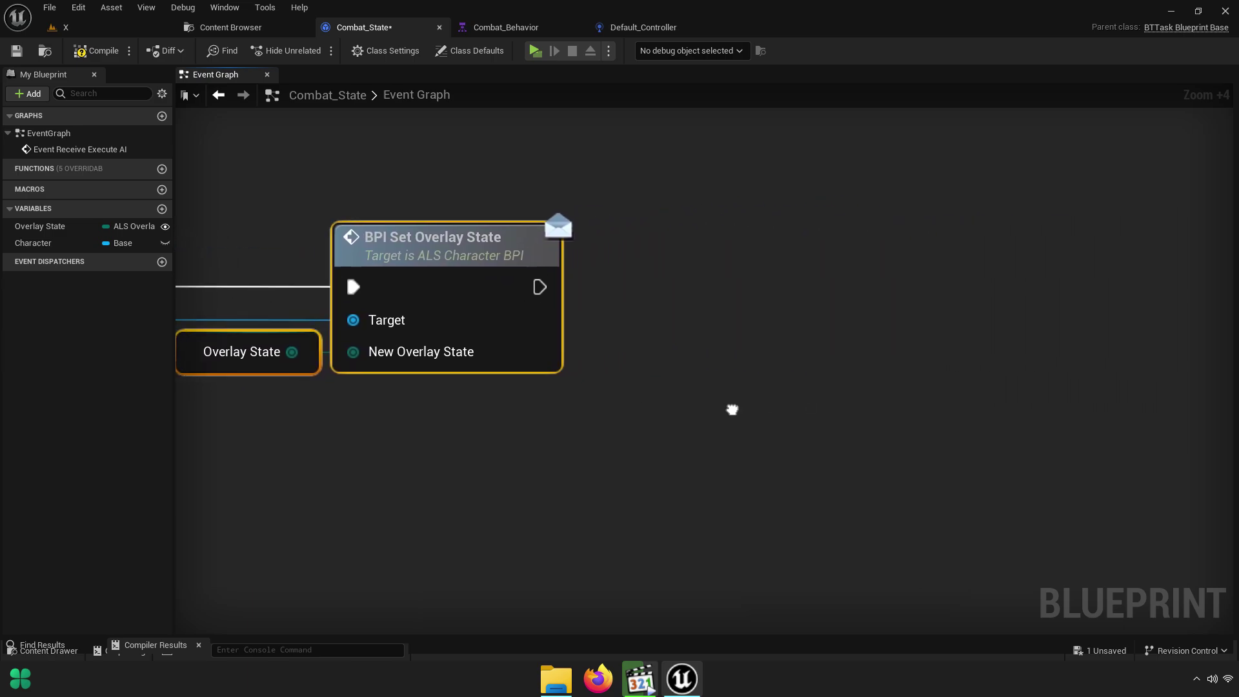
Place a Character getter and add a Set Desired Gait node from it
{"action": "left_click", "coordinate": [730, 409]}
{"action": "left_click_drag", "start_coordinate": [33, 242], "coordinate": [626, 324], "text": "ctrl"}
{"action": "left_click_drag", "start_coordinate": [715, 332], "coordinate": [815, 299]}
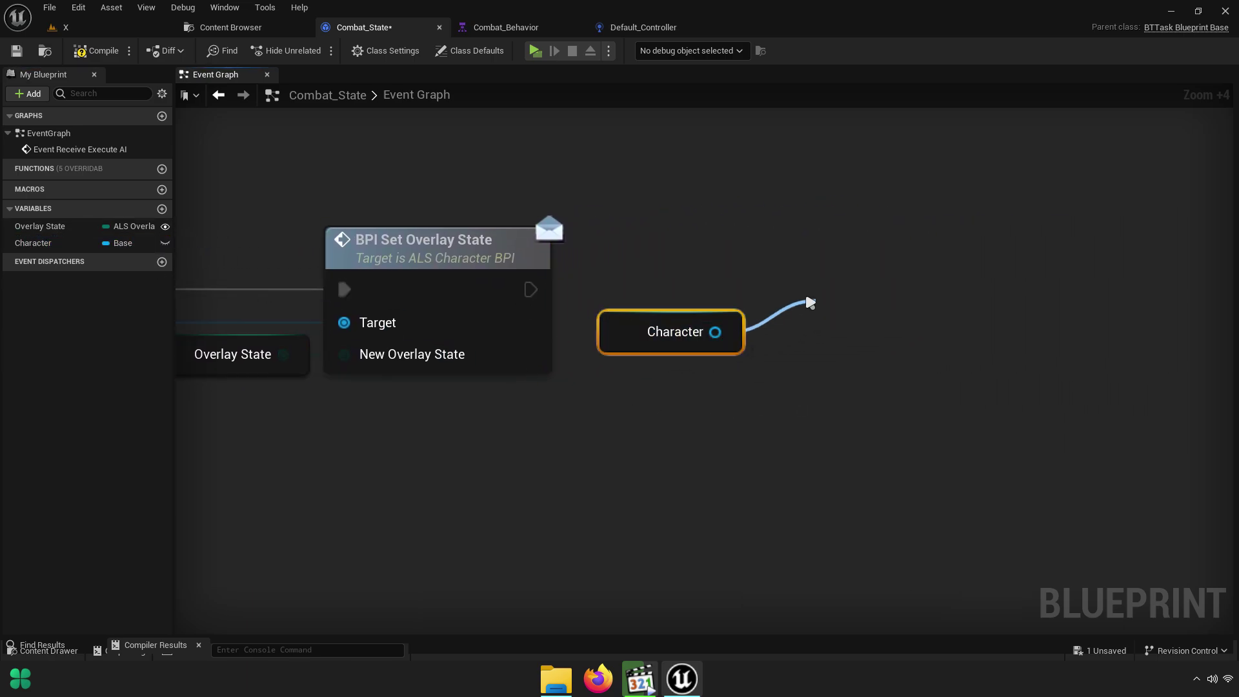
{"action": "type", "text": "setdesi"}
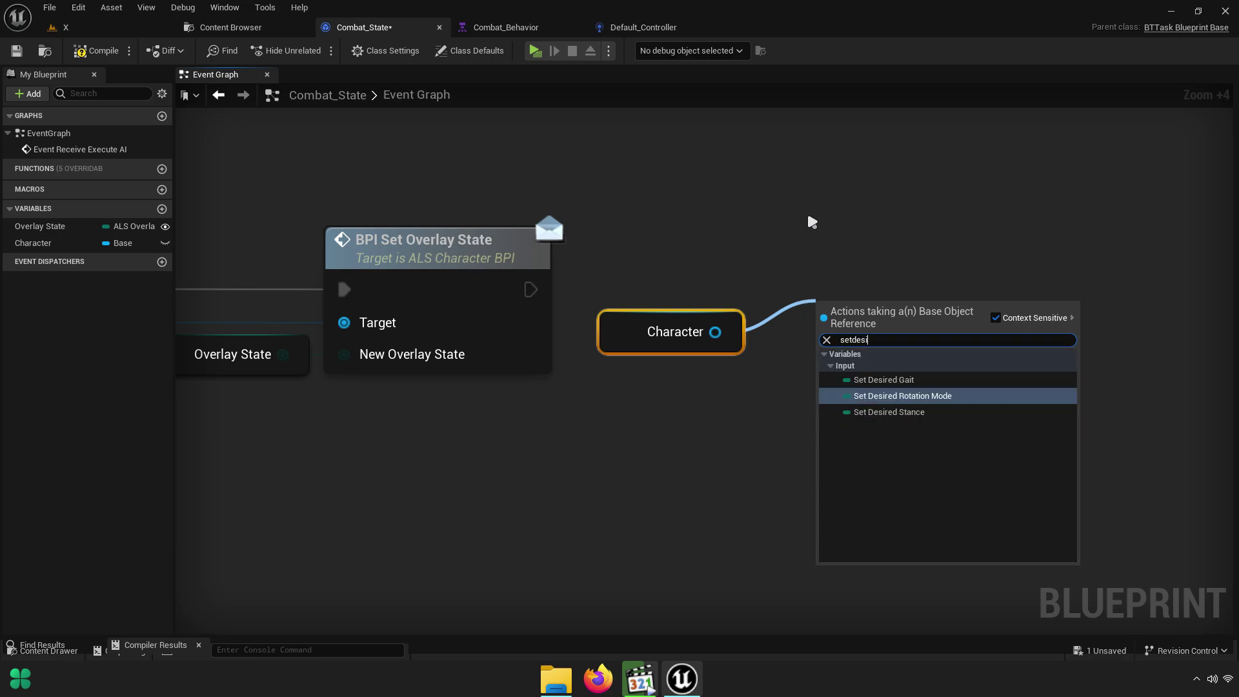
{"action": "left_click", "coordinate": [913, 380]}
Promote the Desired Gait input to a new variable named 'Movement State'
{"action": "right_click", "coordinate": [861, 288]}
{"action": "left_click", "coordinate": [873, 317]}
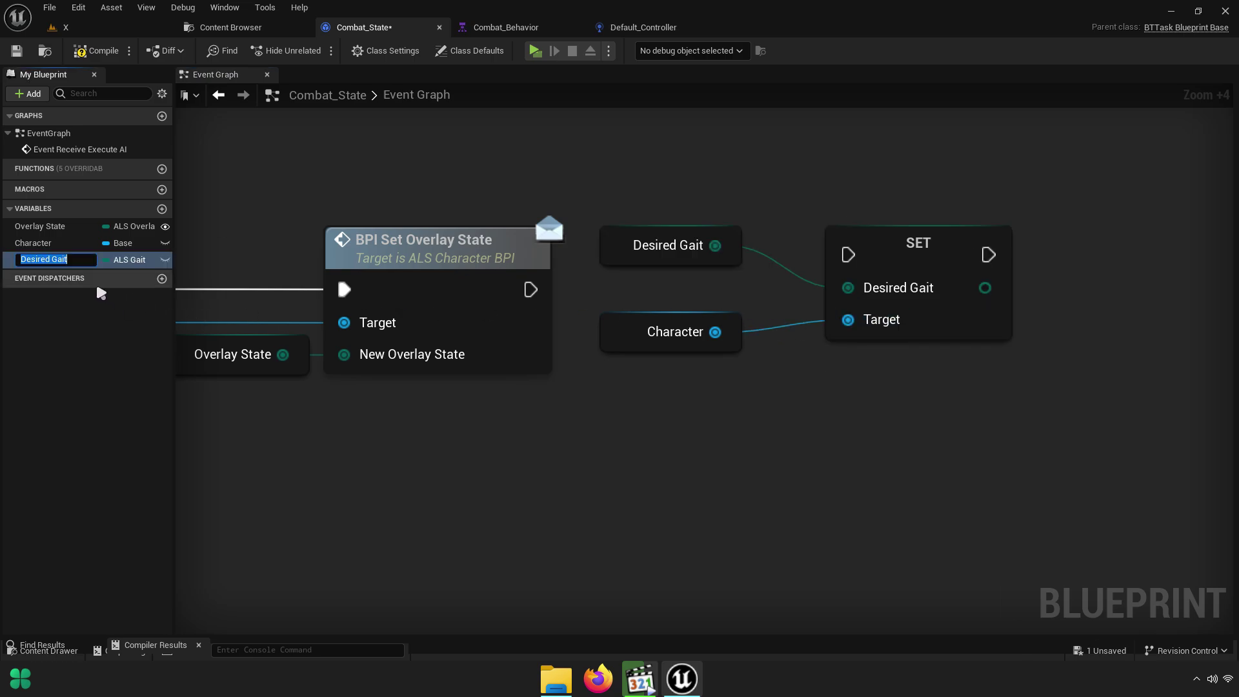
{"action": "type", "text": "Movem"}
{"action": "key", "text": "ctrl+a"}
{"action": "type", "text": "Move"}
{"action": "type", "text": "ment State"}
{"action": "key", "text": "Return"}
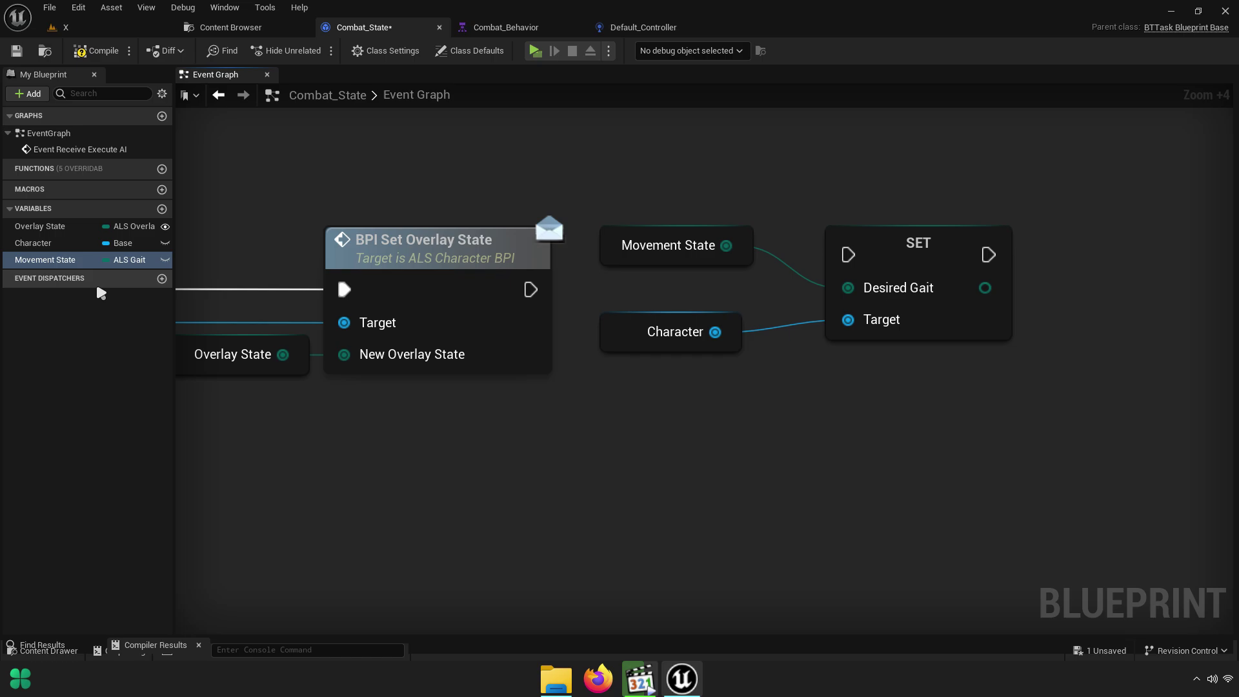
Wire the overlay call's execution into the gait setter and tidy the gait nodes beside it
{"action": "left_click", "coordinate": [633, 294]}
{"action": "left_click", "coordinate": [650, 335], "text": "shift"}
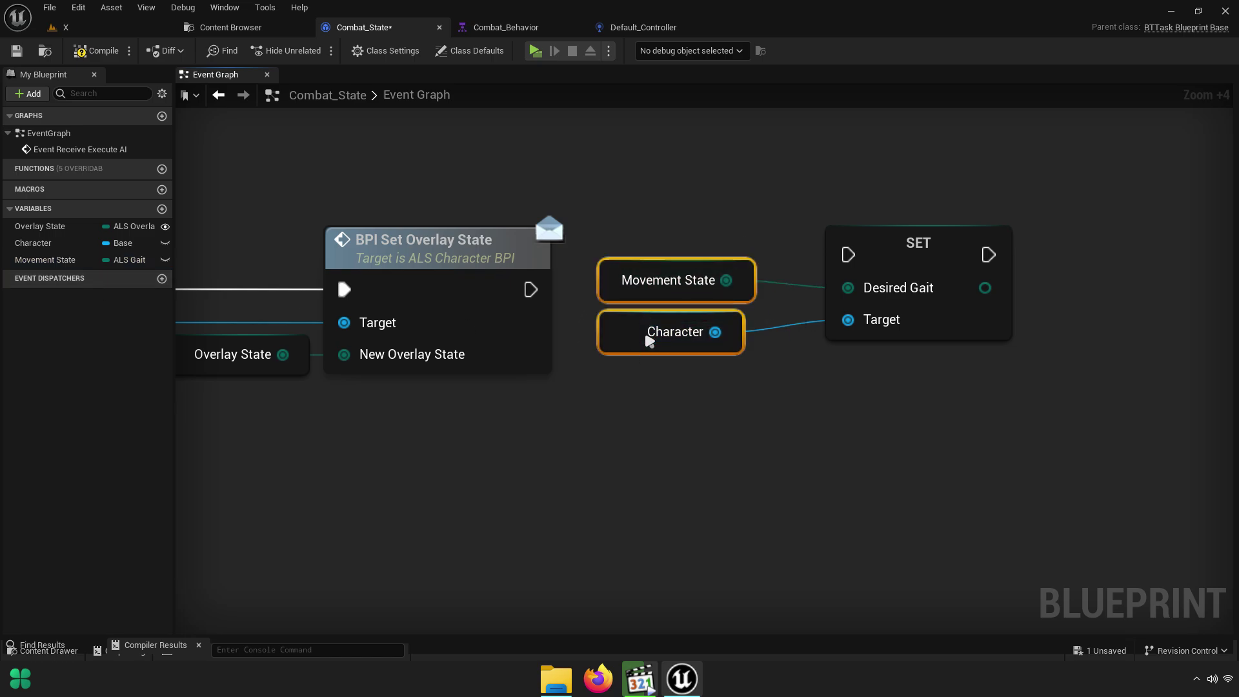
{"action": "left_click_drag", "start_coordinate": [650, 335], "coordinate": [686, 335]}
{"action": "mouse_move", "coordinate": [700, 387]}
{"action": "left_mouse_down", "text": "shift"}
{"action": "mouse_move", "coordinate": [921, 278]}
{"action": "mouse_move", "coordinate": [853, 294]}
{"action": "left_mouse_up", "text": "shift"}
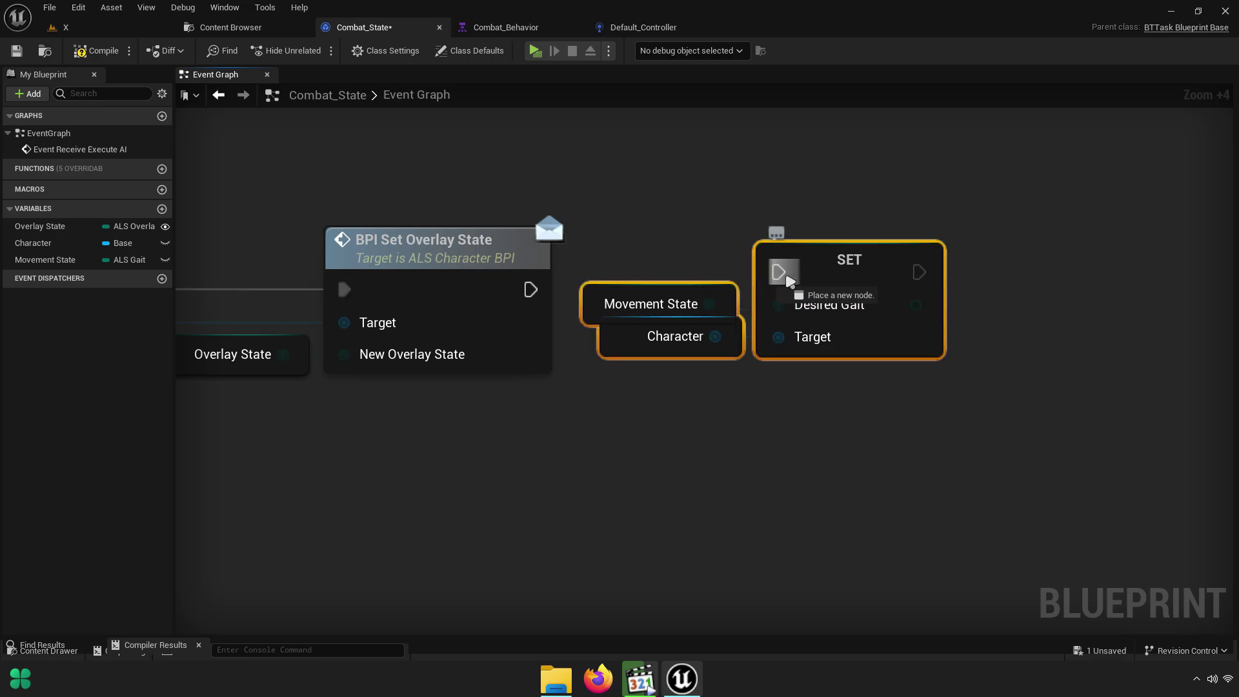
{"action": "left_click_drag", "start_coordinate": [779, 272], "coordinate": [531, 289]}
{"action": "right_click_drag", "start_coordinate": [708, 337], "coordinate": [584, 344]}
{"action": "left_click_drag", "start_coordinate": [646, 285], "coordinate": [646, 304]}
{"action": "left_click", "coordinate": [917, 411]}
{"action": "right_click_drag", "start_coordinate": [849, 339], "coordinate": [534, 316]}
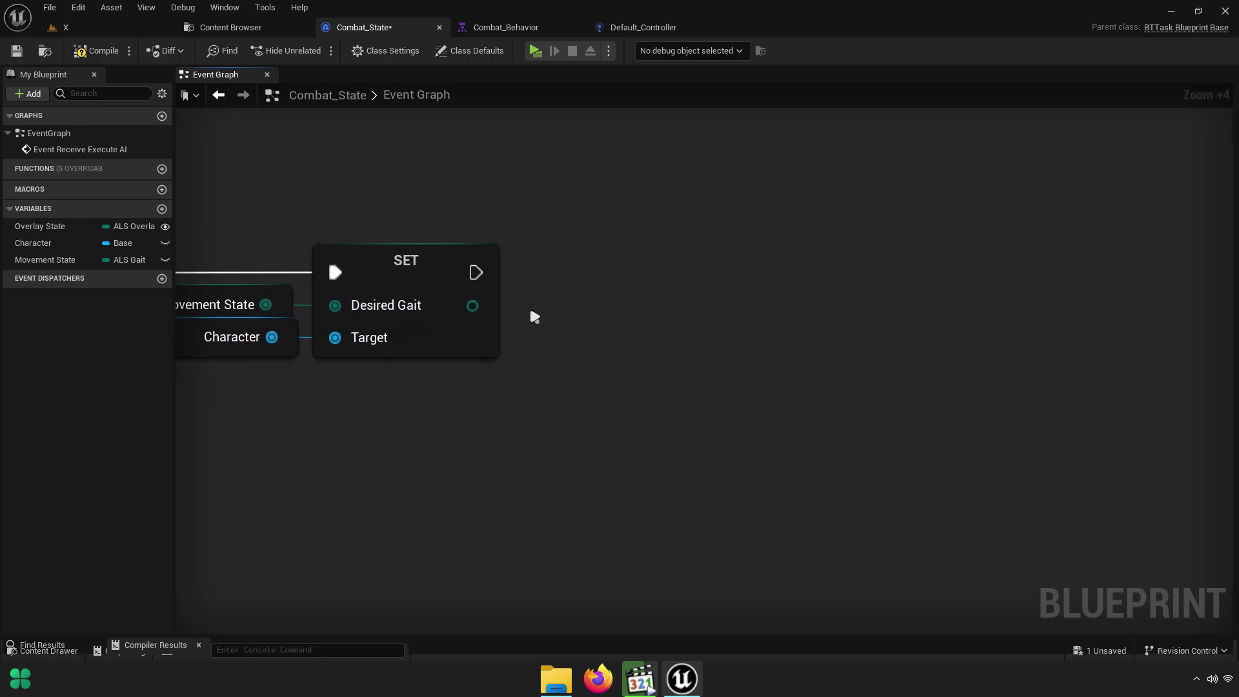
{"action": "right_click_drag", "start_coordinate": [674, 379], "coordinate": [692, 363]}
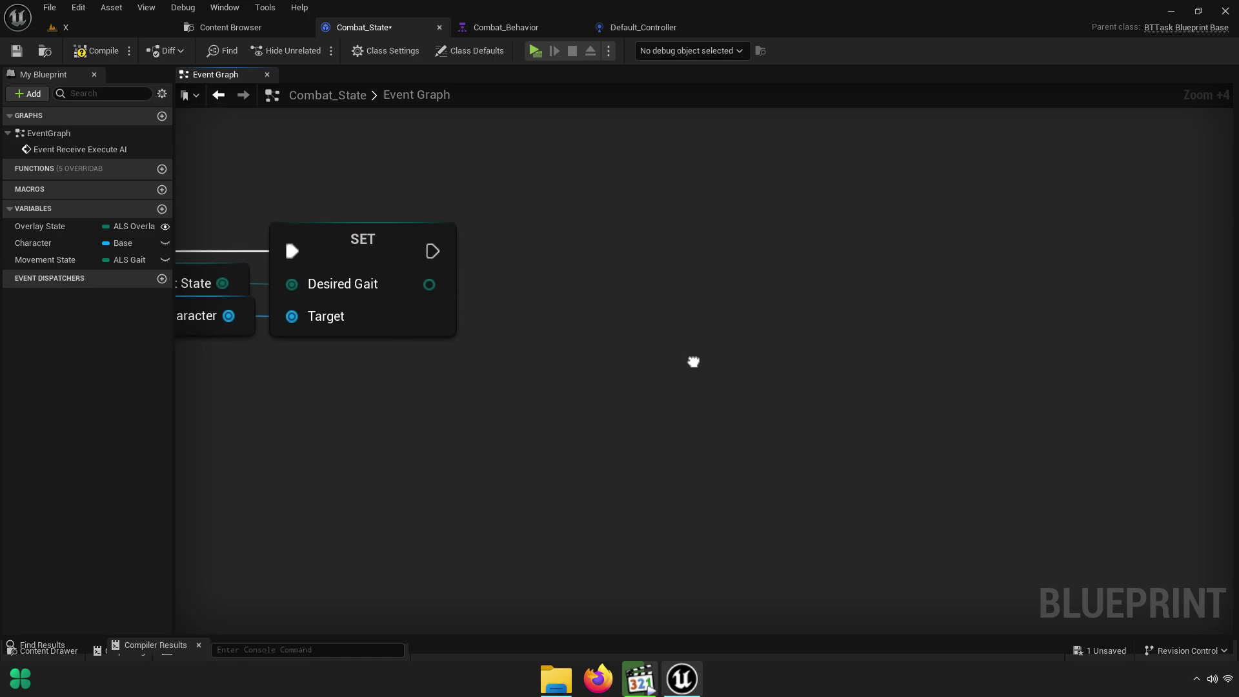
{"action": "right_click_drag", "start_coordinate": [692, 363], "coordinate": [689, 358]}
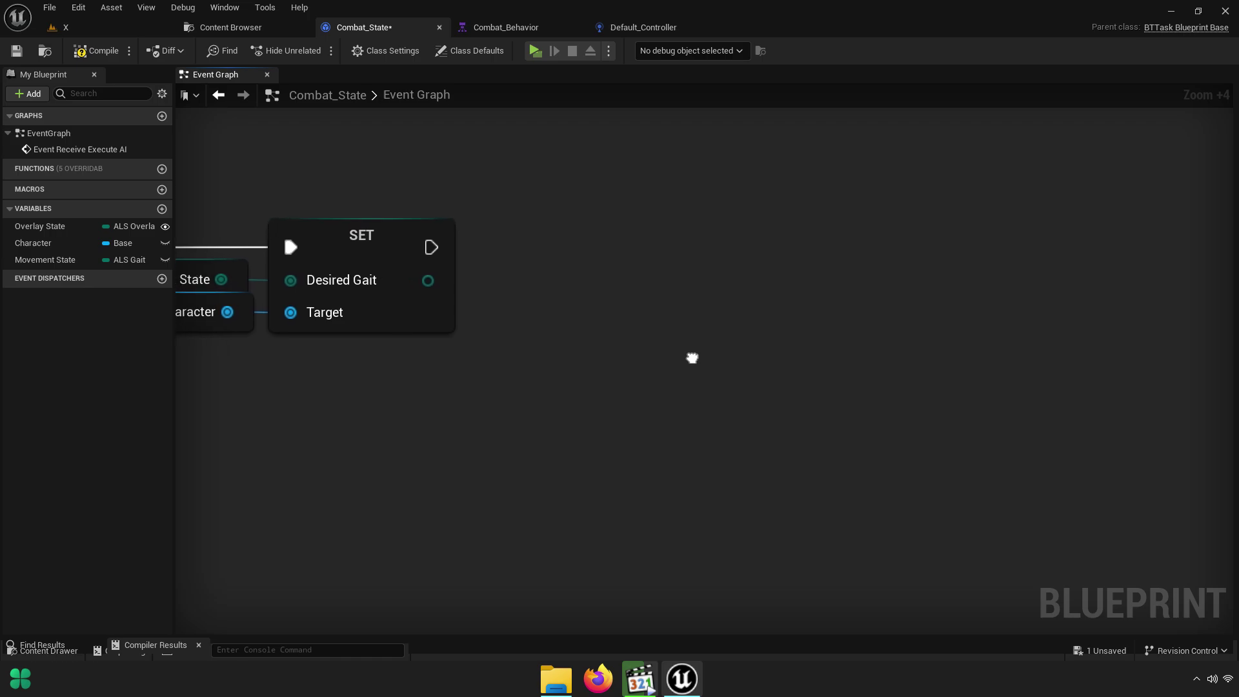
Add a Get Player Character node and a Select node, leaving Option 0 unconnected
{"action": "right_click", "coordinate": [581, 264]}
{"action": "type", "text": "get"}
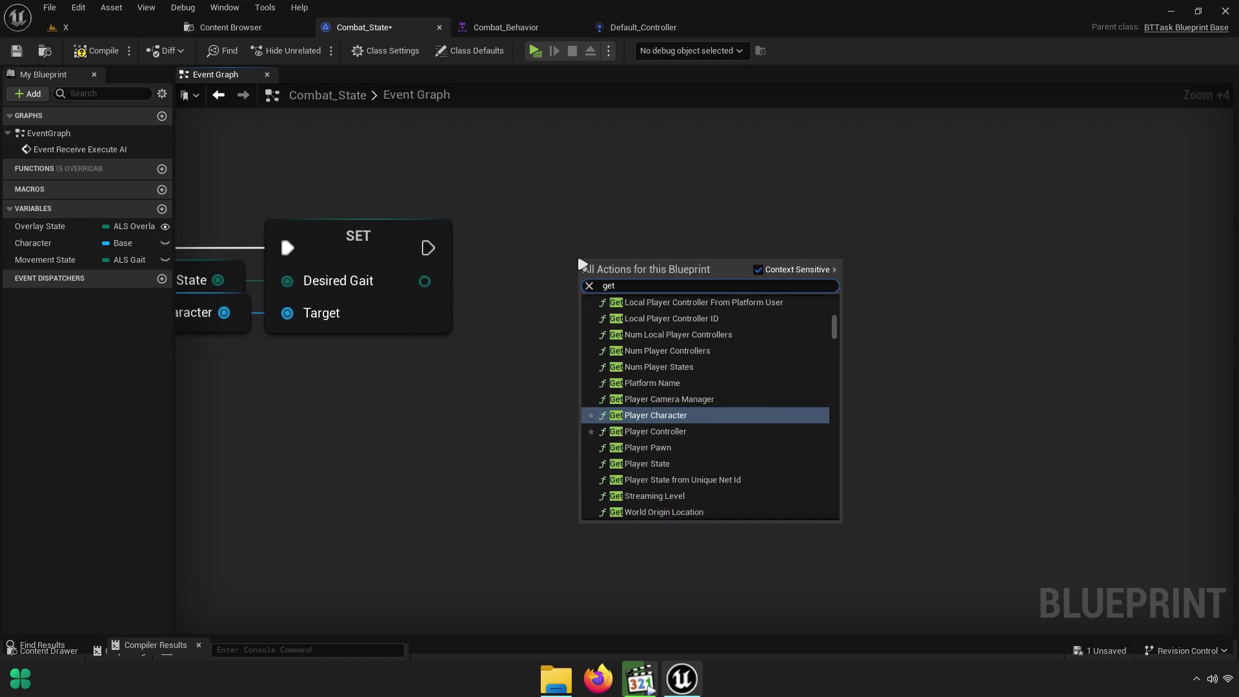
{"action": "type", "text": "player character"}
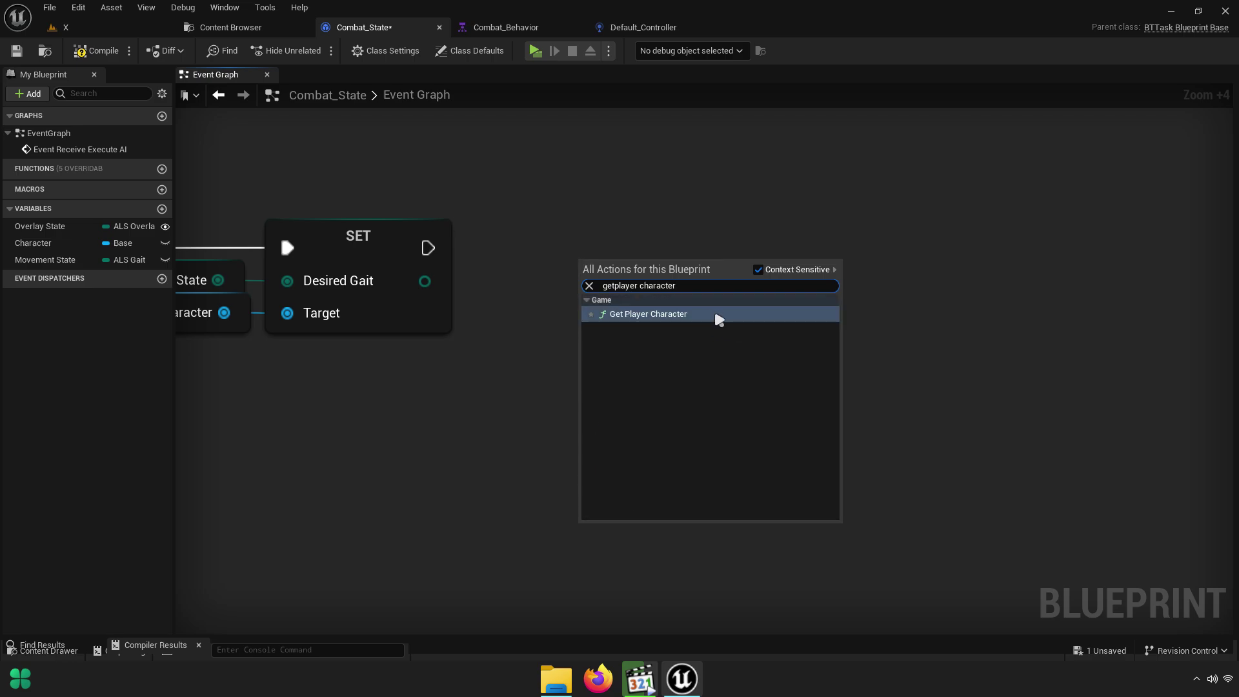
{"action": "left_click", "coordinate": [719, 320]}
{"action": "left_click_drag", "start_coordinate": [593, 262], "coordinate": [713, 249]}
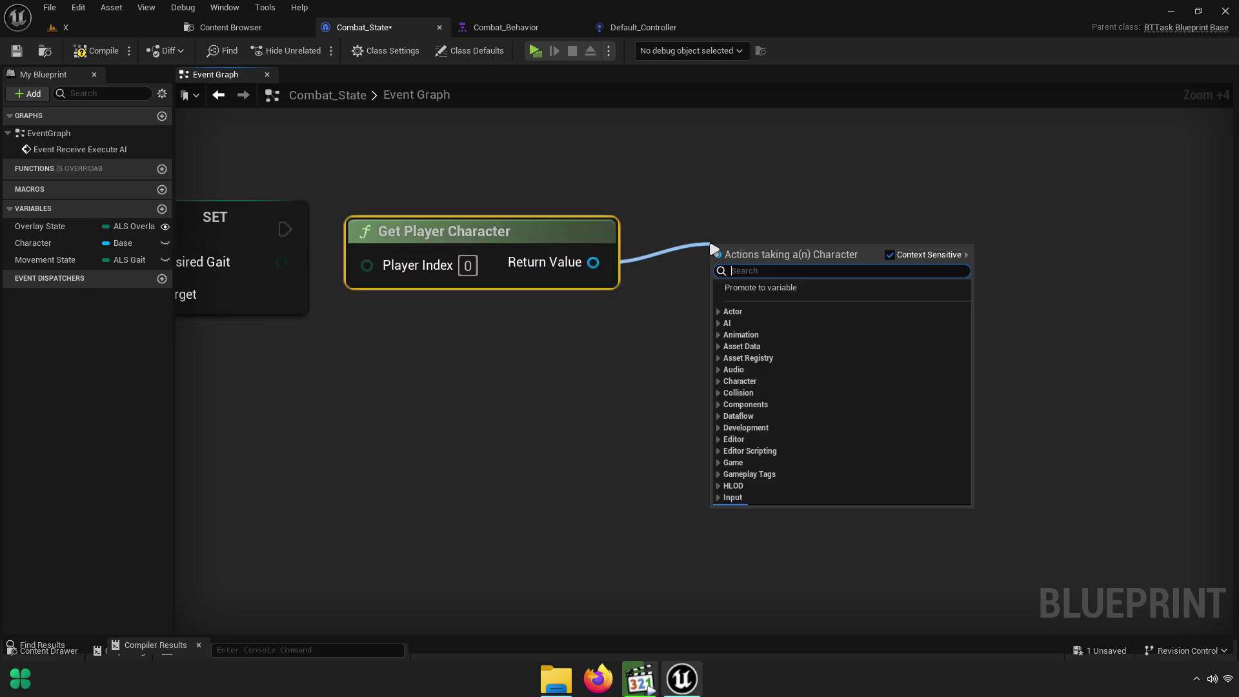
{"action": "type", "text": "select"}
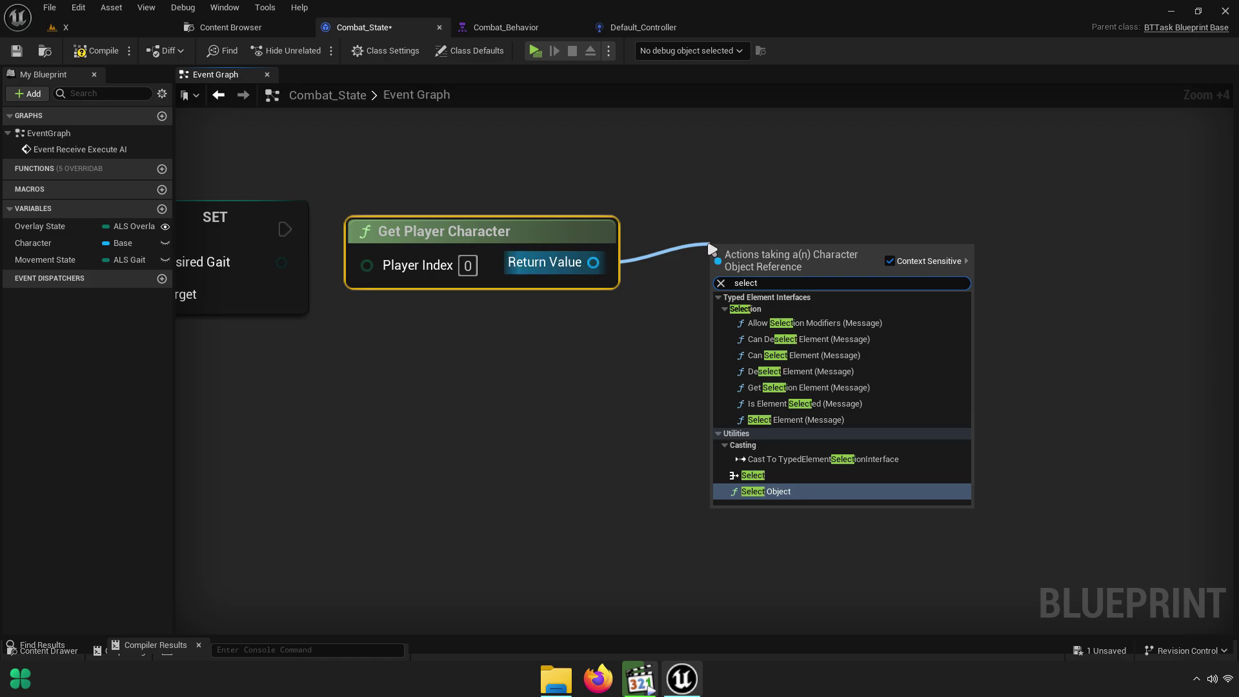
{"action": "left_click", "coordinate": [770, 478]}
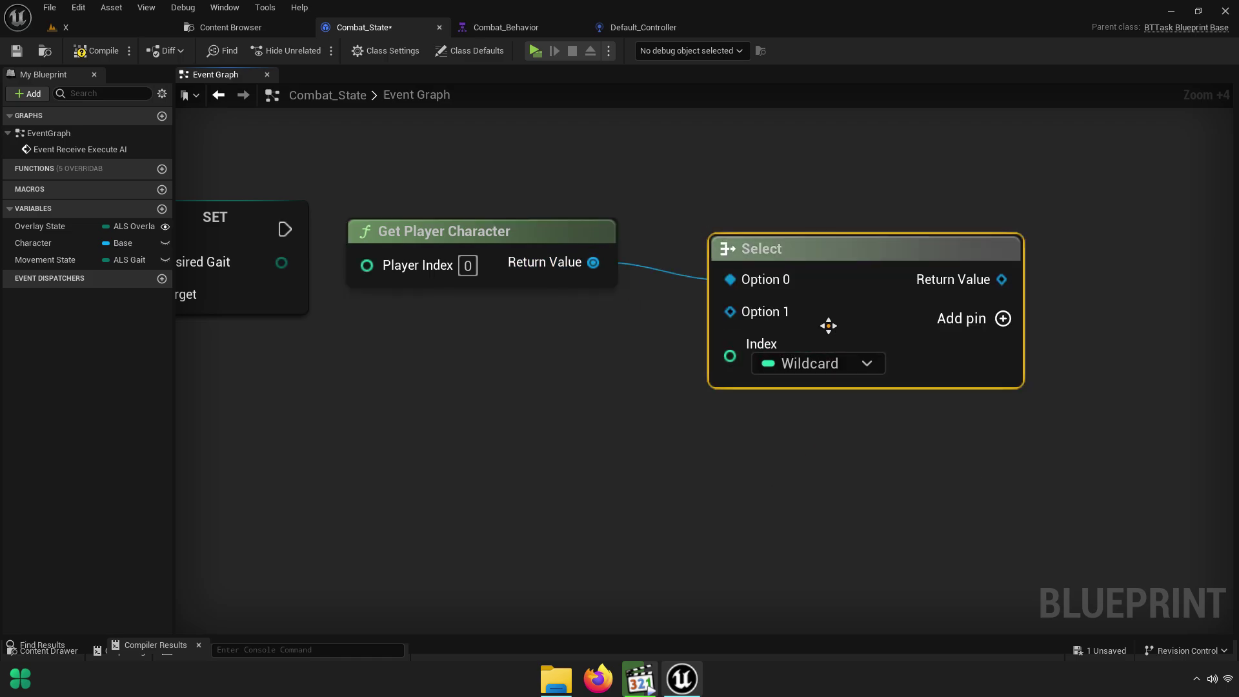
{"action": "left_click_drag", "start_coordinate": [826, 326], "coordinate": [847, 291]}
{"action": "left_click", "coordinate": [746, 244], "text": "alt"}
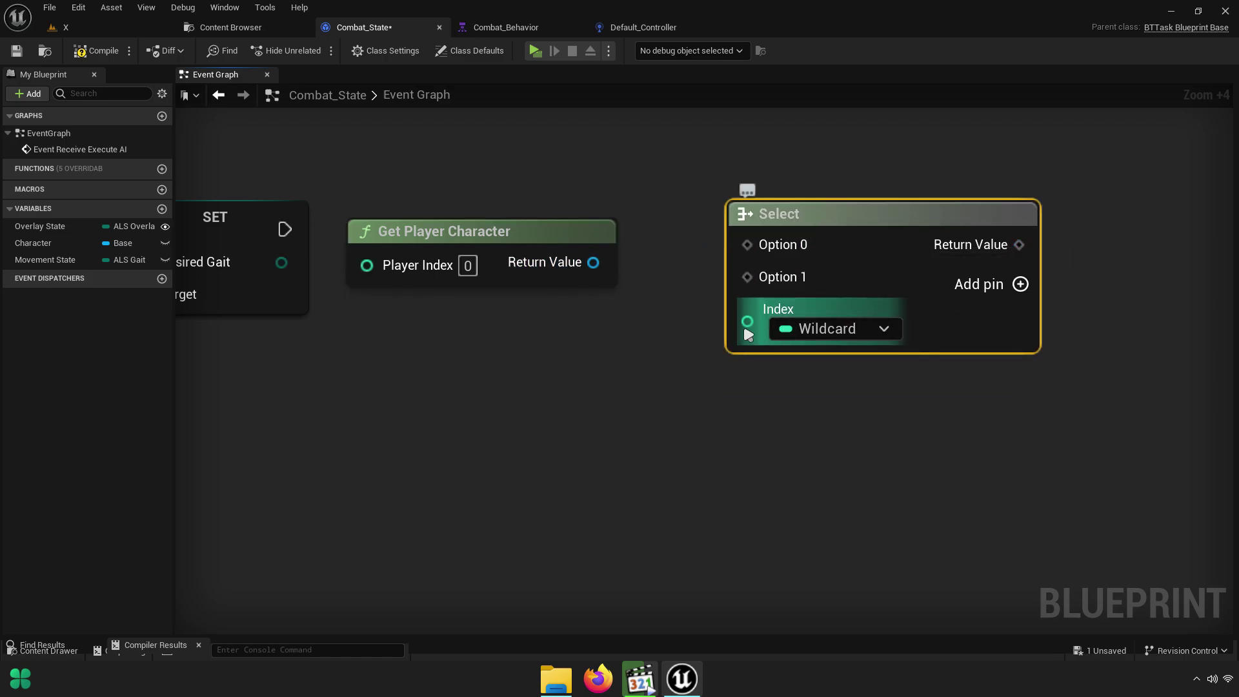
{"action": "right_click_drag", "start_coordinate": [682, 401], "coordinate": [753, 428]}
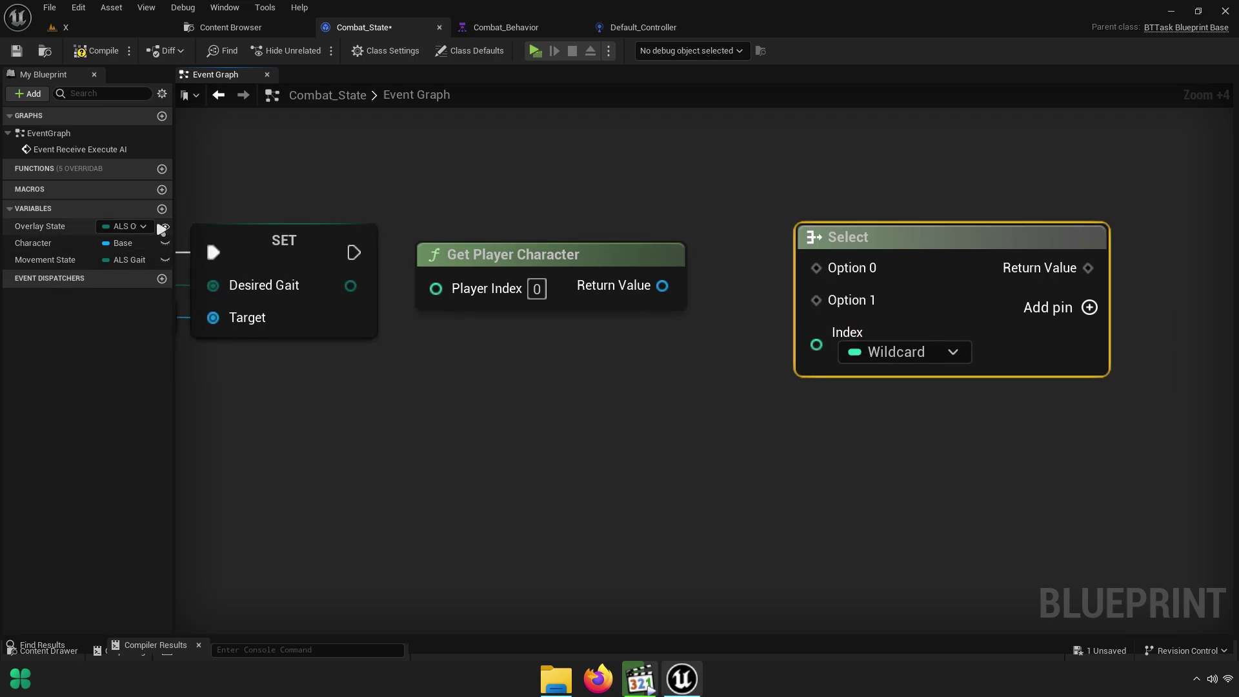
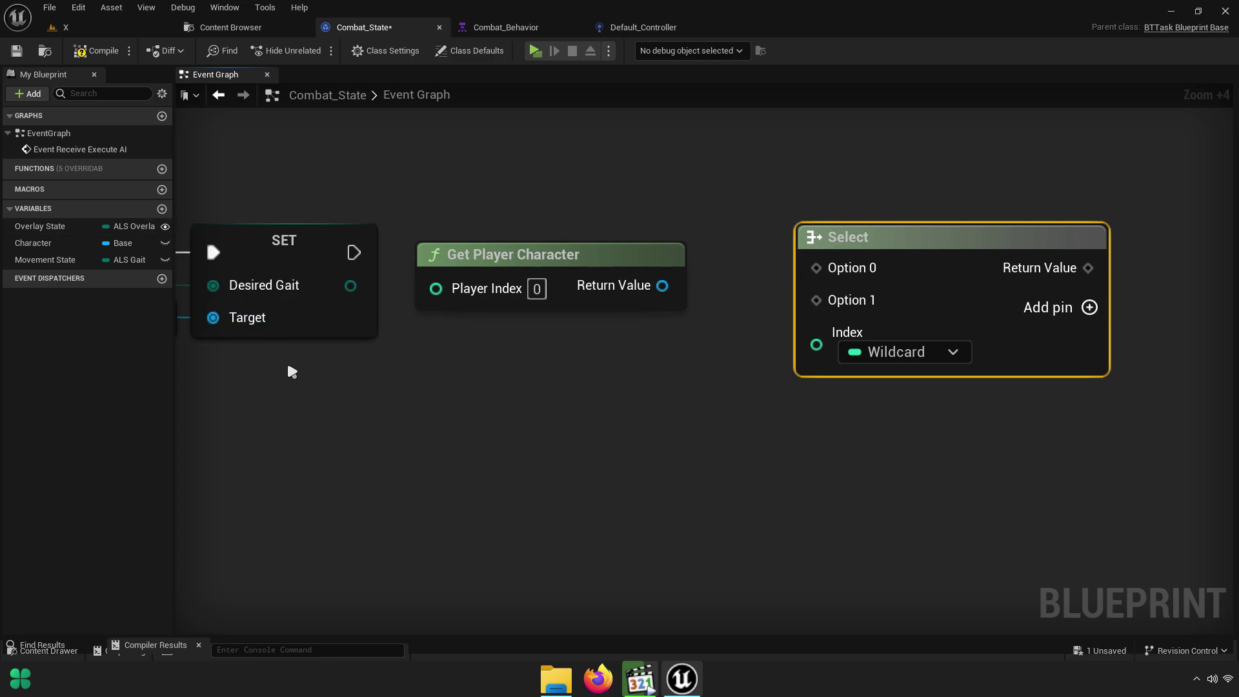
Add a Boolean Focus variable into Select's Index, and wire Get Player Character into True
{"action": "left_click", "coordinate": [162, 209]}
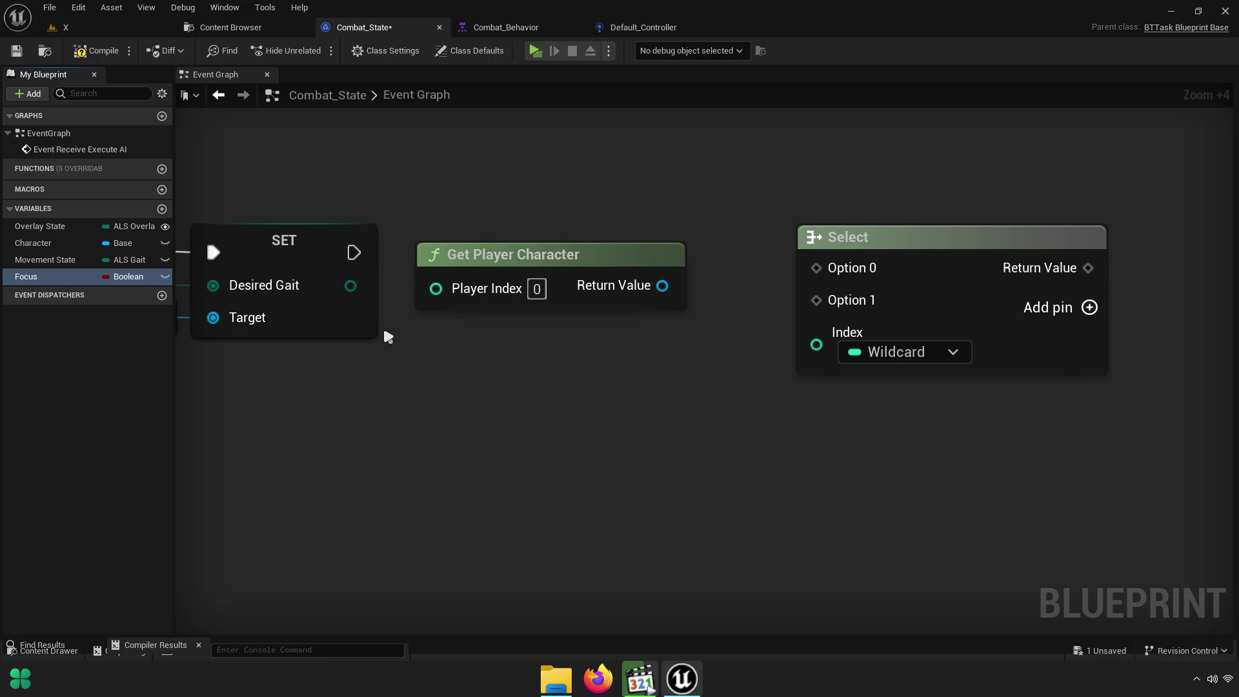
{"action": "mouse_move", "coordinate": [443, 402]}
{"action": "left_mouse_down"}
{"action": "mouse_move", "coordinate": [630, 420]}
{"action": "mouse_move", "coordinate": [815, 342]}
{"action": "left_mouse_up"}
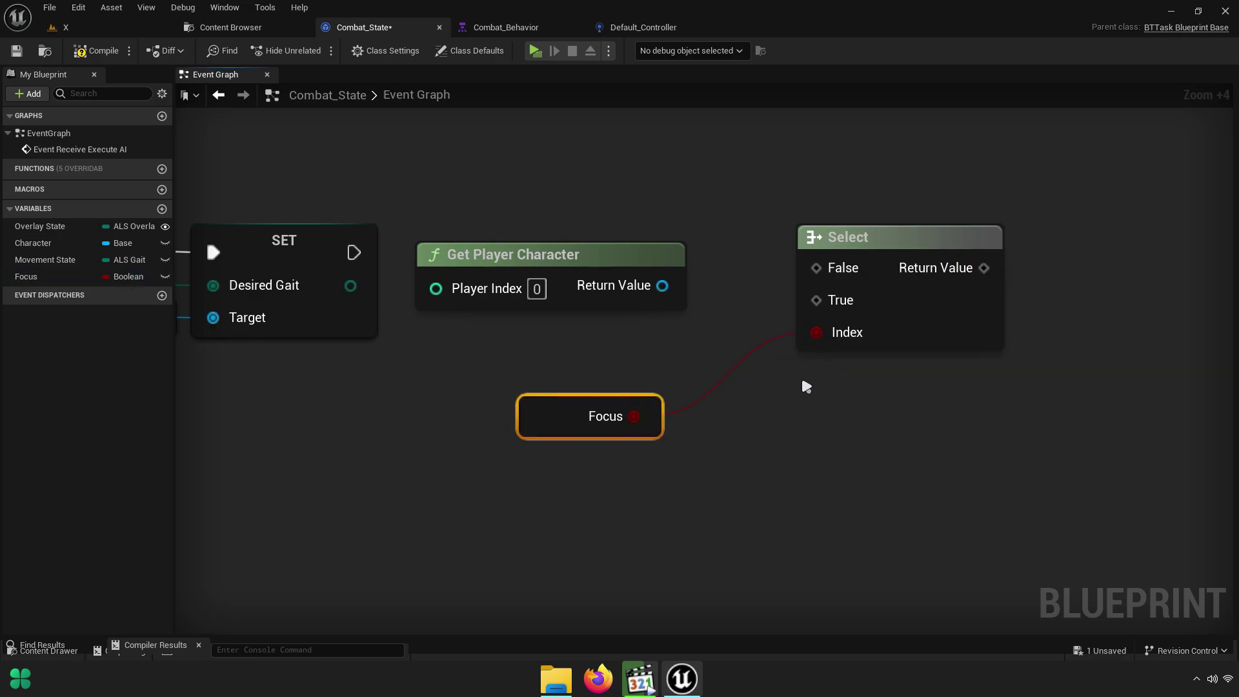
{"action": "left_click_drag", "start_coordinate": [520, 400], "coordinate": [641, 329]}
{"action": "mouse_move", "coordinate": [662, 285]}
{"action": "left_mouse_down"}
{"action": "mouse_move", "coordinate": [863, 304]}
{"action": "mouse_move", "coordinate": [839, 302]}
{"action": "left_mouse_up"}
Straighten the Get Player Character, Focus and Select connections and shift the three nodes left
{"action": "scroll", "coordinate": [840, 302], "scroll_direction": "up", "scroll_amount": 3}
{"action": "left_click_drag", "start_coordinate": [570, 233], "coordinate": [671, 271]}
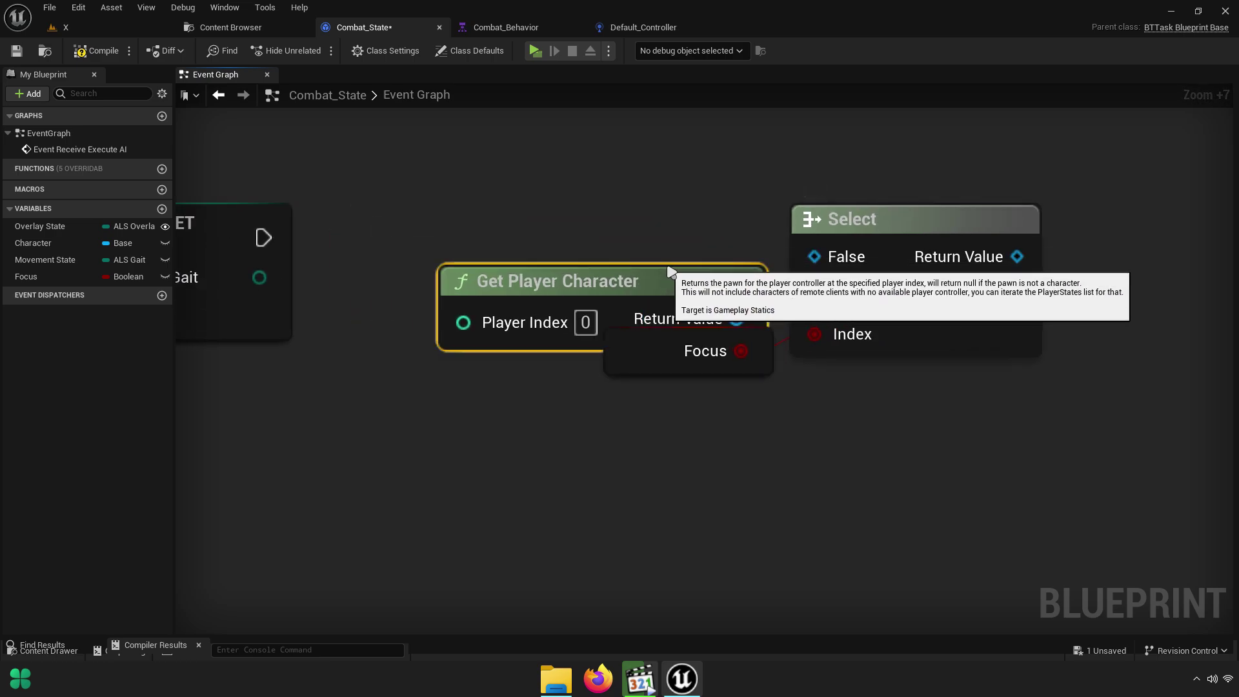
{"action": "key", "text": "q"}
{"action": "left_click_drag", "start_coordinate": [719, 351], "coordinate": [859, 375], "text": "shift"}
{"action": "key", "text": "q"}
{"action": "left_click_drag", "start_coordinate": [917, 237], "coordinate": [835, 236]}
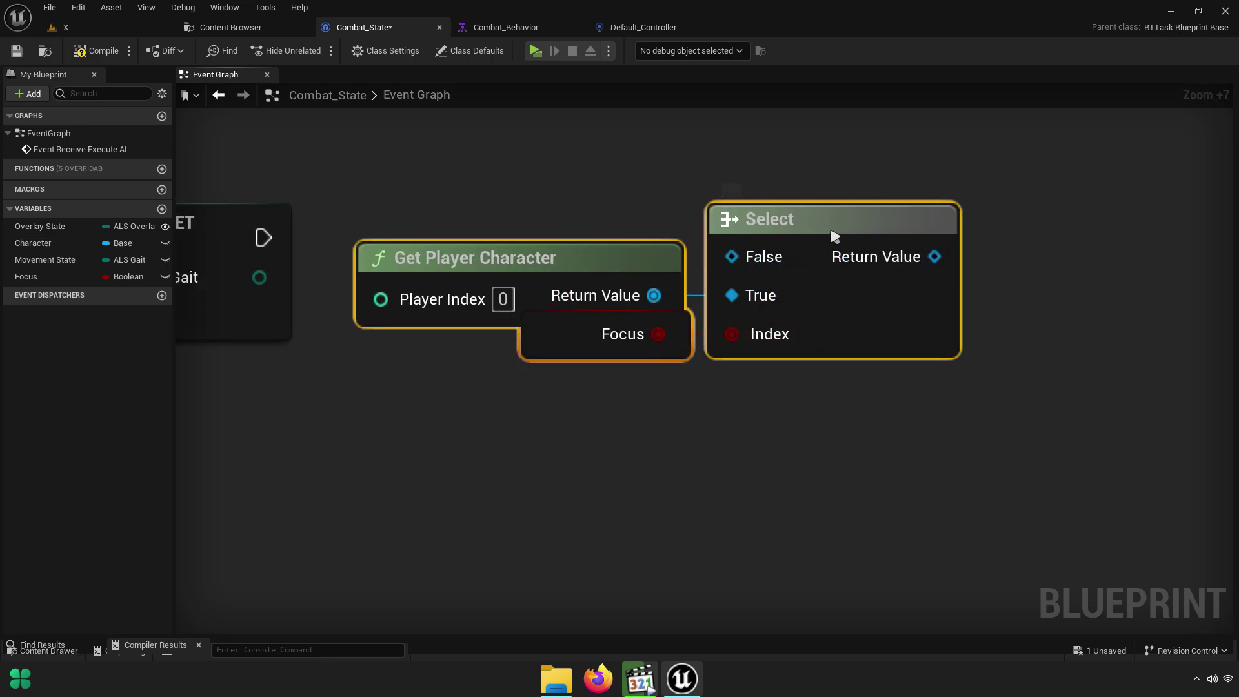
Search Select's result for a 'setfocu' action, then dismiss the search without adding anything
{"action": "right_click_drag", "start_coordinate": [974, 294], "coordinate": [616, 301]}
{"action": "left_click_drag", "start_coordinate": [577, 264], "coordinate": [801, 229]}
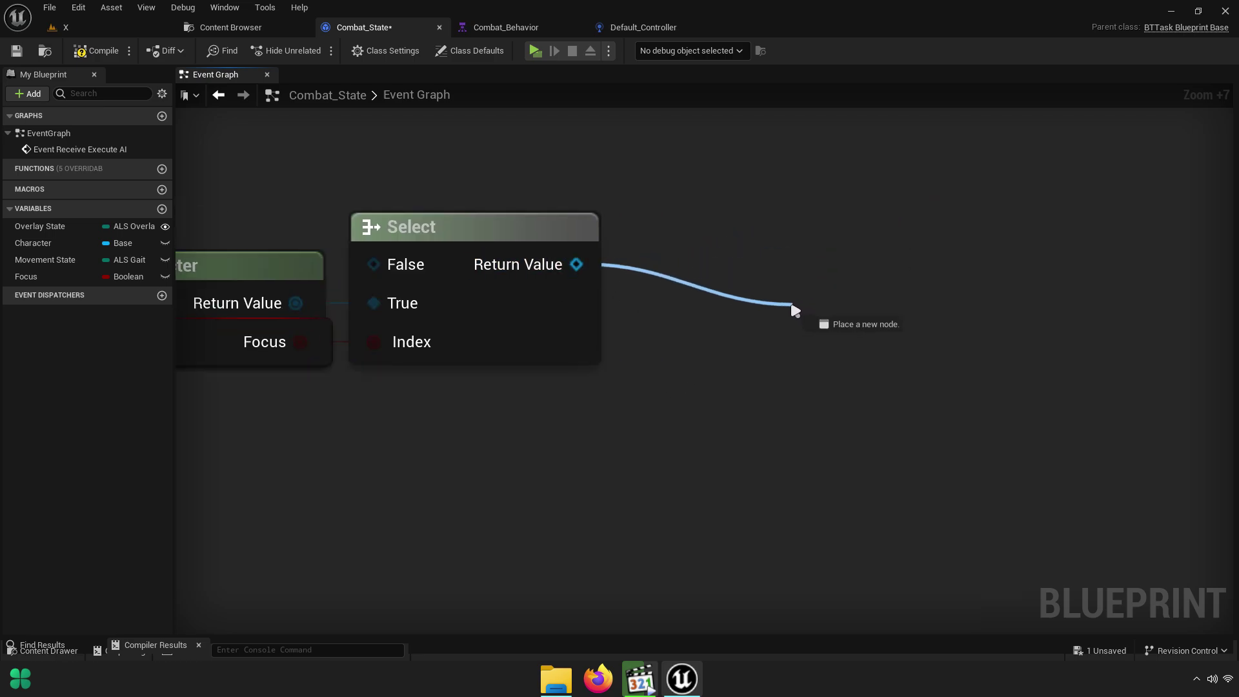
{"action": "left_click_drag", "start_coordinate": [796, 310], "coordinate": [788, 257]}
{"action": "type", "text": "setfo"}
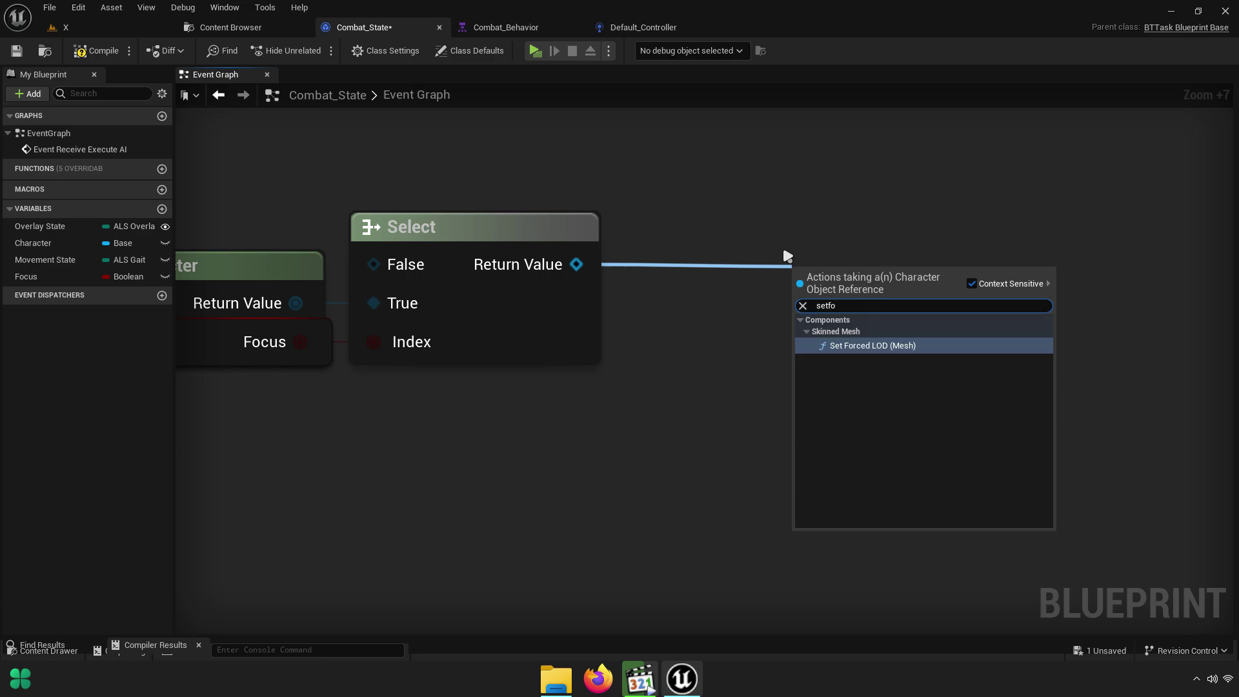
{"action": "type", "text": "cus"}
{"action": "key", "text": "Escape"}
Place a Character getter and search its actions for 'set foc' before closing the list
{"action": "right_click_drag", "start_coordinate": [697, 188], "coordinate": [818, 202]}
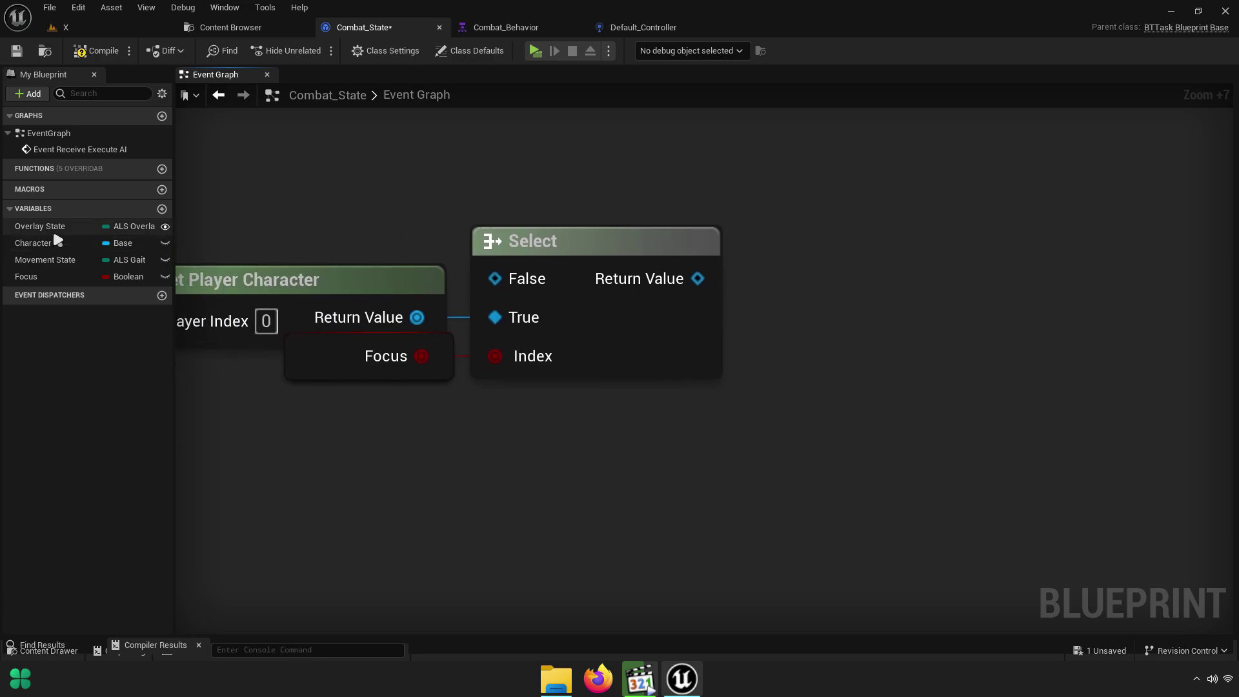
{"action": "mouse_move", "coordinate": [33, 243]}
{"action": "left_mouse_down", "text": "ctrl"}
{"action": "mouse_move", "coordinate": [893, 276]}
{"action": "mouse_move", "coordinate": [993, 238]}
{"action": "left_mouse_up", "text": "ctrl"}
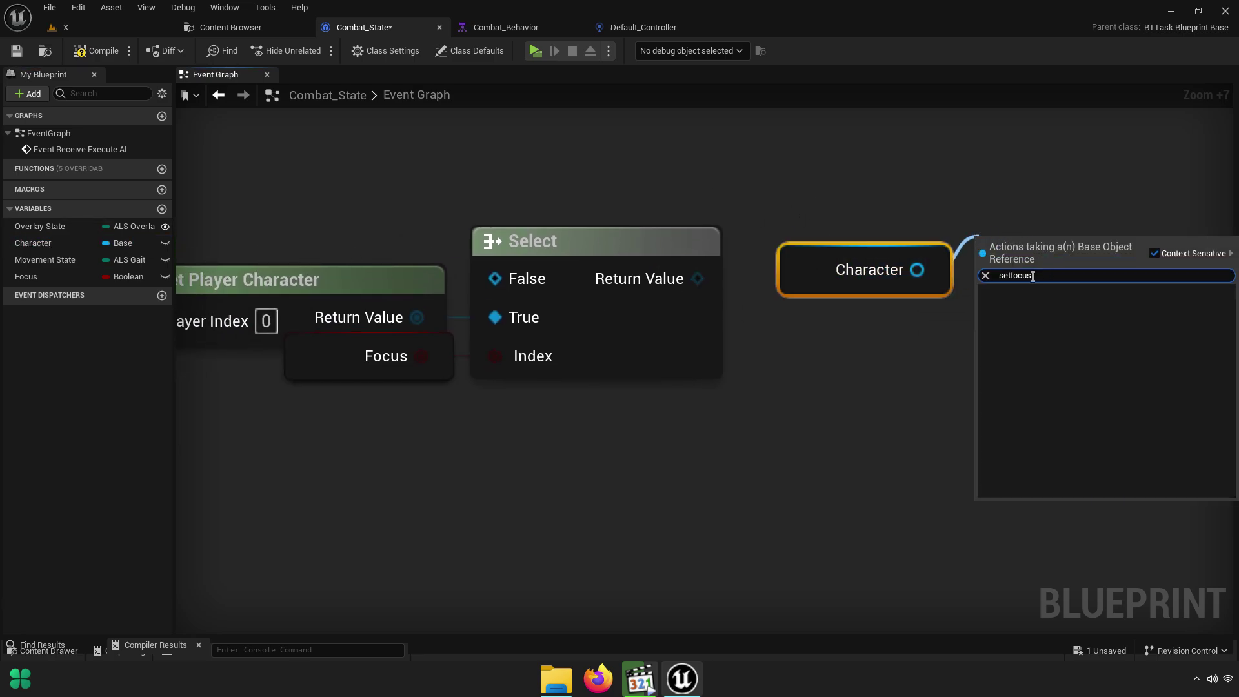
{"action": "key", "text": "Escape"}
{"action": "right_click_drag", "start_coordinate": [937, 335], "coordinate": [683, 355]}
{"action": "left_click_drag", "start_coordinate": [664, 288], "coordinate": [768, 270]}
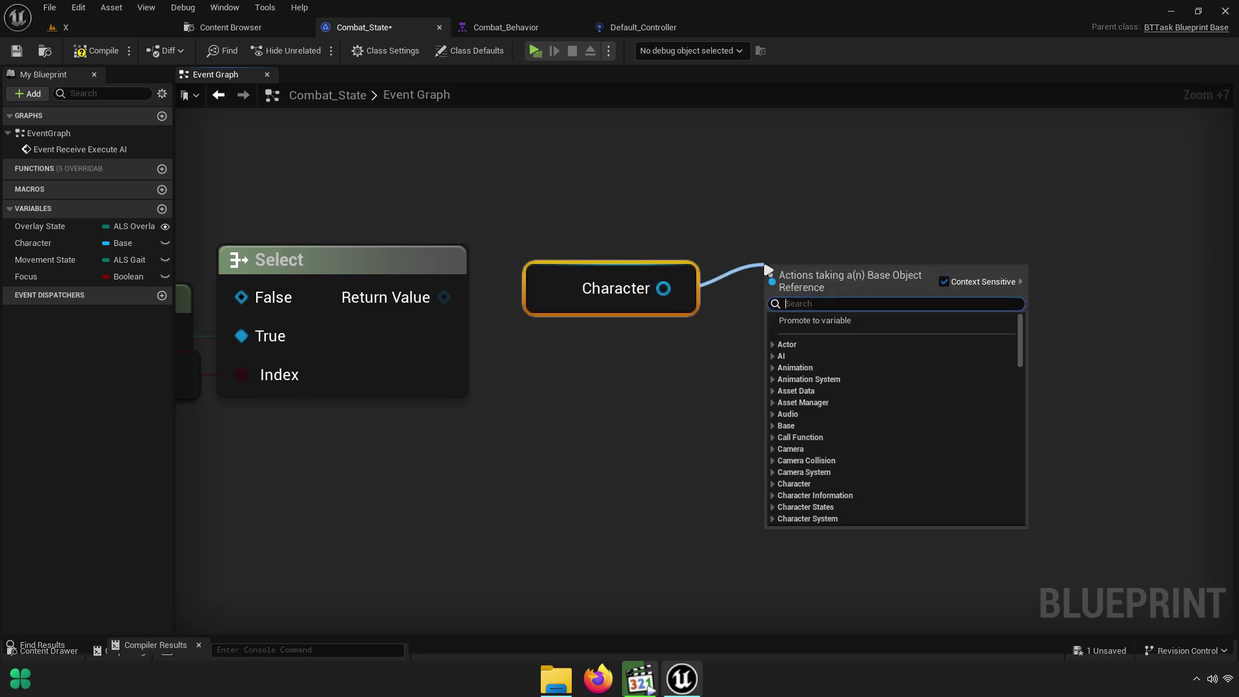
{"action": "type", "text": "set focus"}
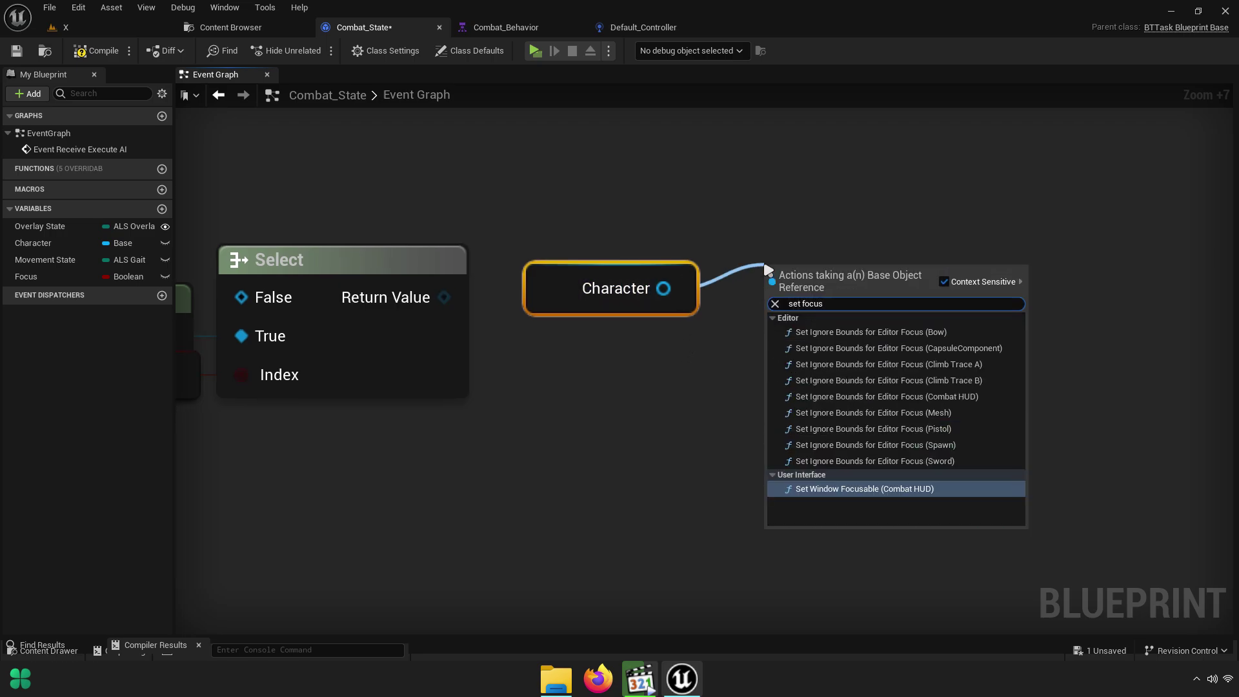
{"action": "right_click_drag", "start_coordinate": [587, 386], "coordinate": [727, 378]}
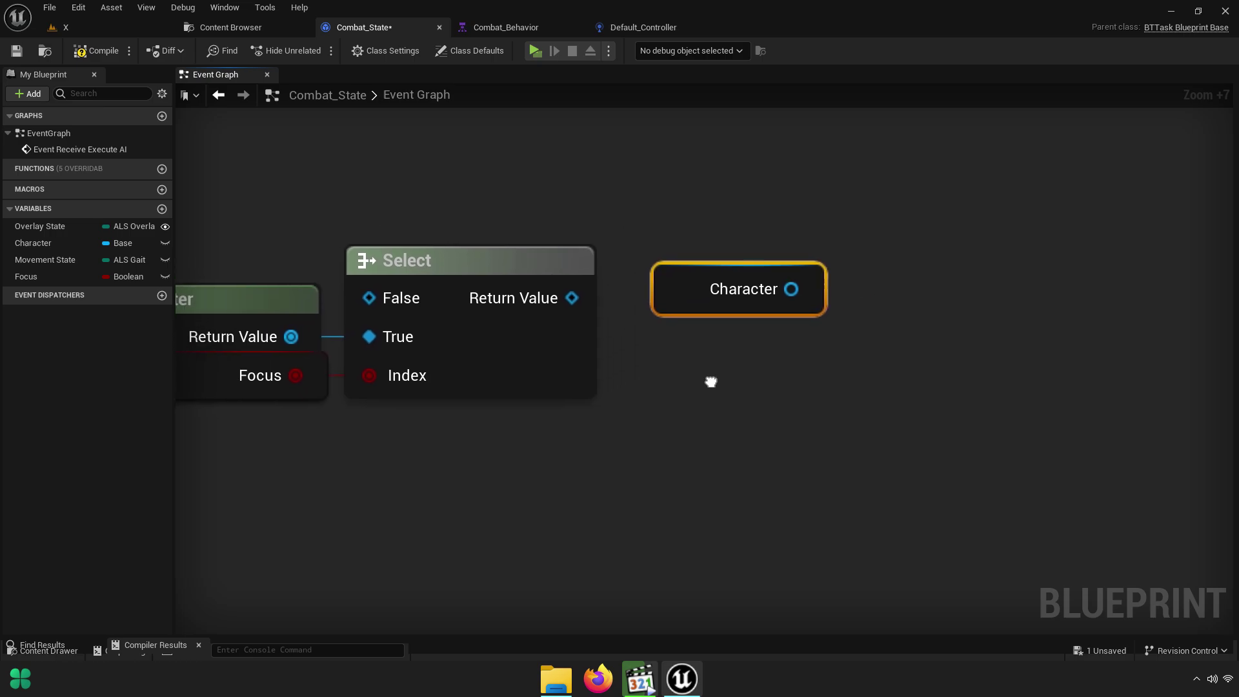
Navigate back to Event Receive Execute AI and pull a connection from Owner Controller
{"action": "scroll", "coordinate": [728, 374], "scroll_direction": "down", "scroll_amount": 5}
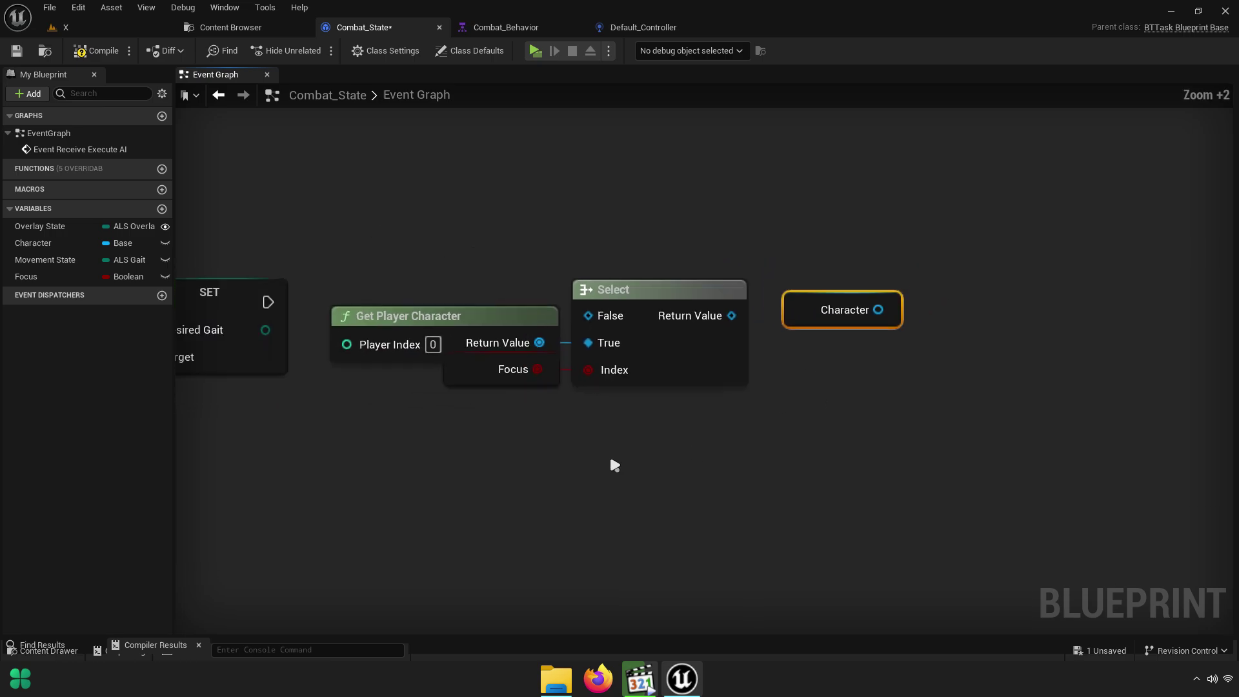
{"action": "right_click_drag", "start_coordinate": [612, 465], "coordinate": [830, 409]}
{"action": "scroll", "coordinate": [798, 345], "scroll_direction": "down", "scroll_amount": 3}
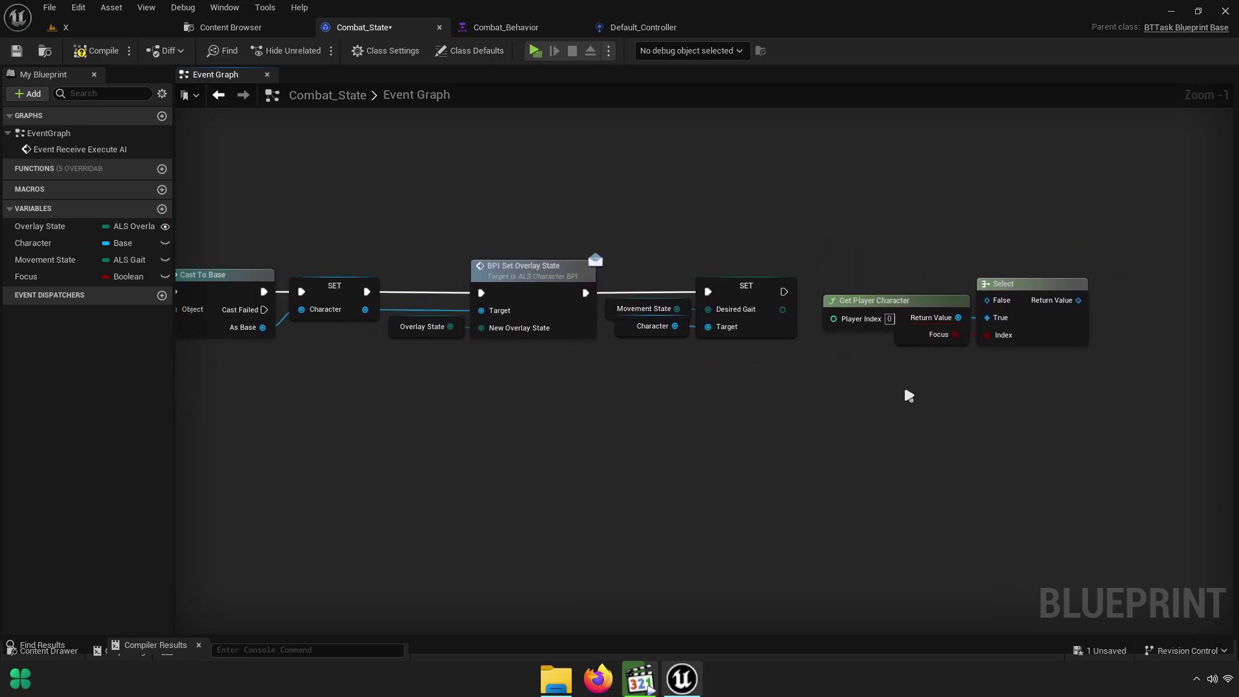
{"action": "right_click_drag", "start_coordinate": [914, 354], "coordinate": [484, 332]}
{"action": "scroll", "coordinate": [421, 278], "scroll_direction": "up", "scroll_amount": 4}
{"action": "left_click_drag", "start_coordinate": [420, 279], "coordinate": [521, 147]}
Add a SetFocus node on the owner controller and move it right of Select
{"action": "type", "text": "setf"}
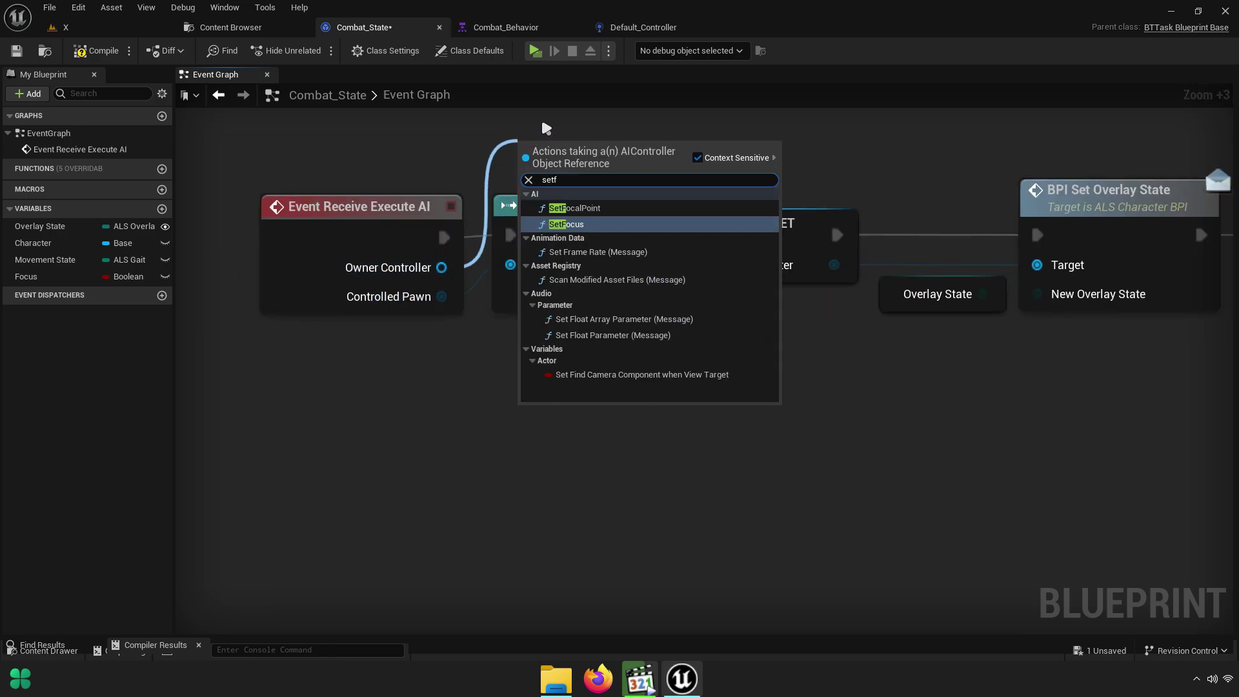
{"action": "left_click", "coordinate": [569, 223]}
{"action": "right_click_drag", "start_coordinate": [569, 223], "coordinate": [507, 381]}
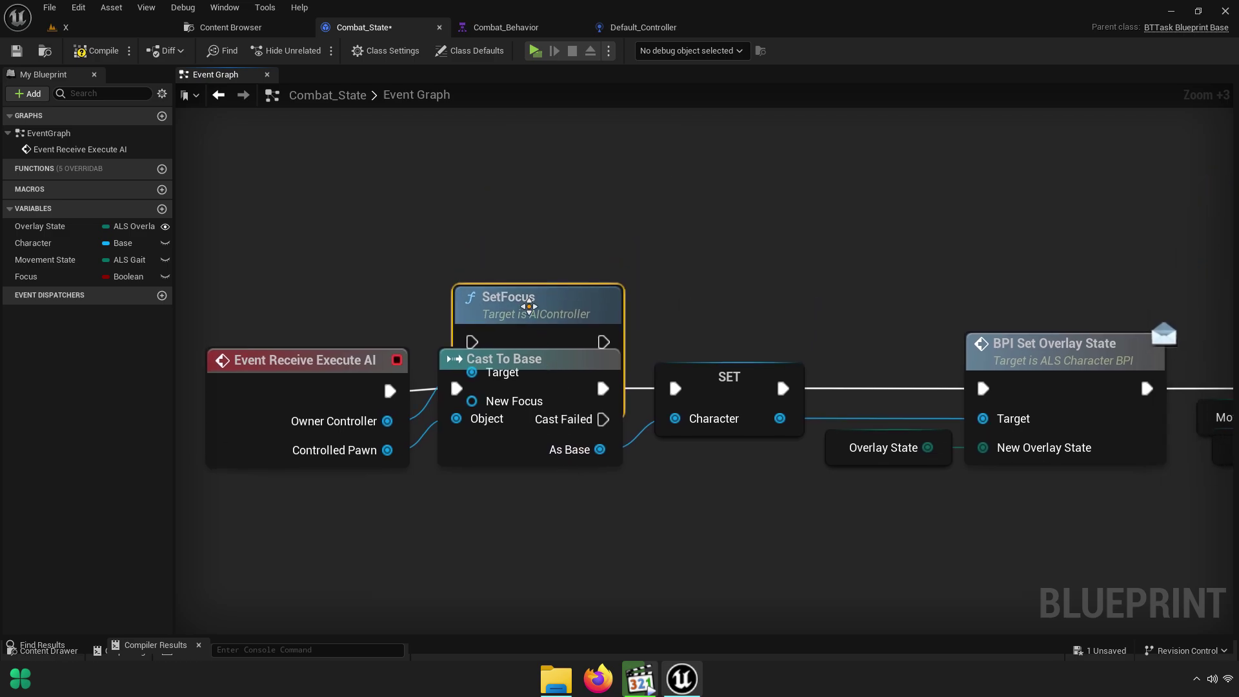
{"action": "left_click_drag", "start_coordinate": [477, 294], "coordinate": [565, 168]}
{"action": "scroll", "coordinate": [445, 502], "scroll_direction": "down", "scroll_amount": 5}
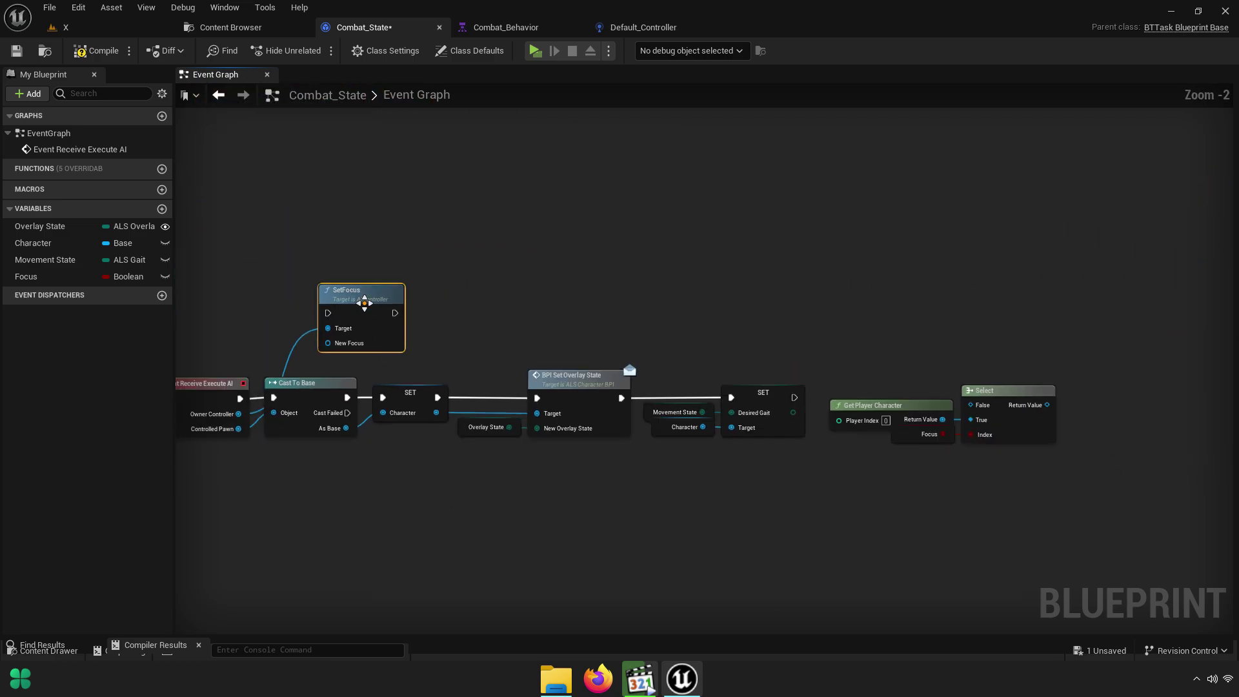
{"action": "left_click_drag", "start_coordinate": [365, 303], "coordinate": [1065, 362]}
{"action": "scroll", "coordinate": [1048, 391], "scroll_direction": "up", "scroll_amount": 8}
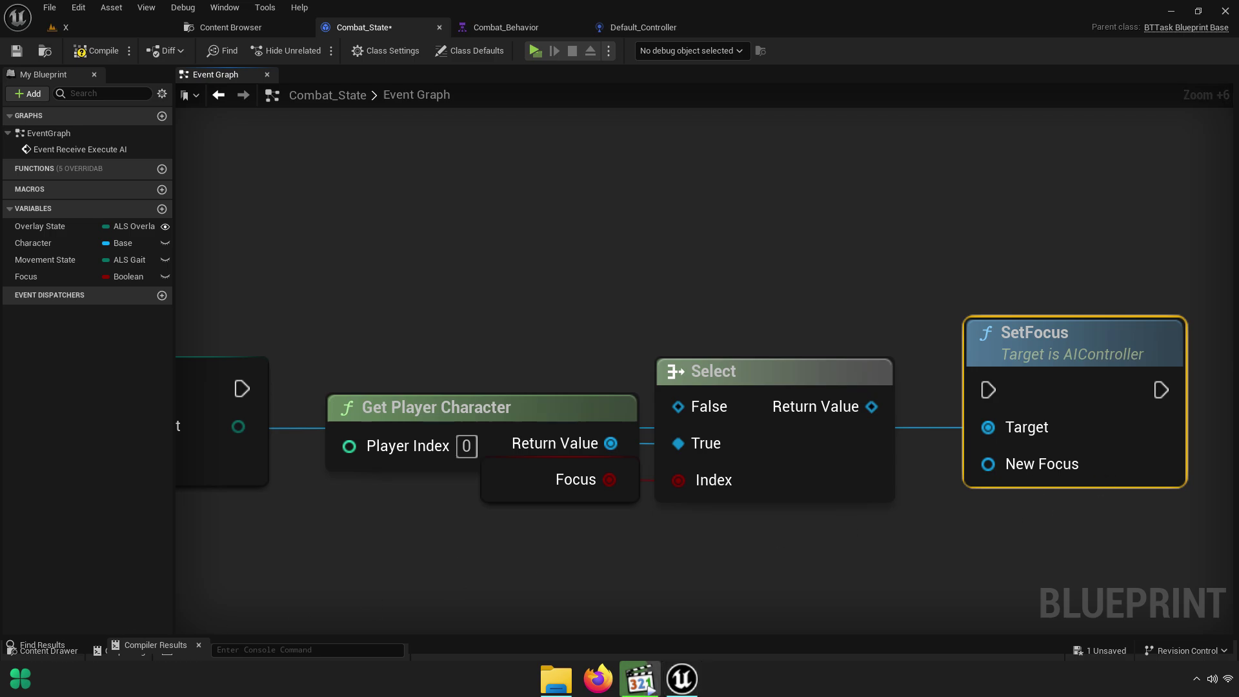
{"action": "right_click_drag", "start_coordinate": [1052, 536], "coordinate": [931, 540]}
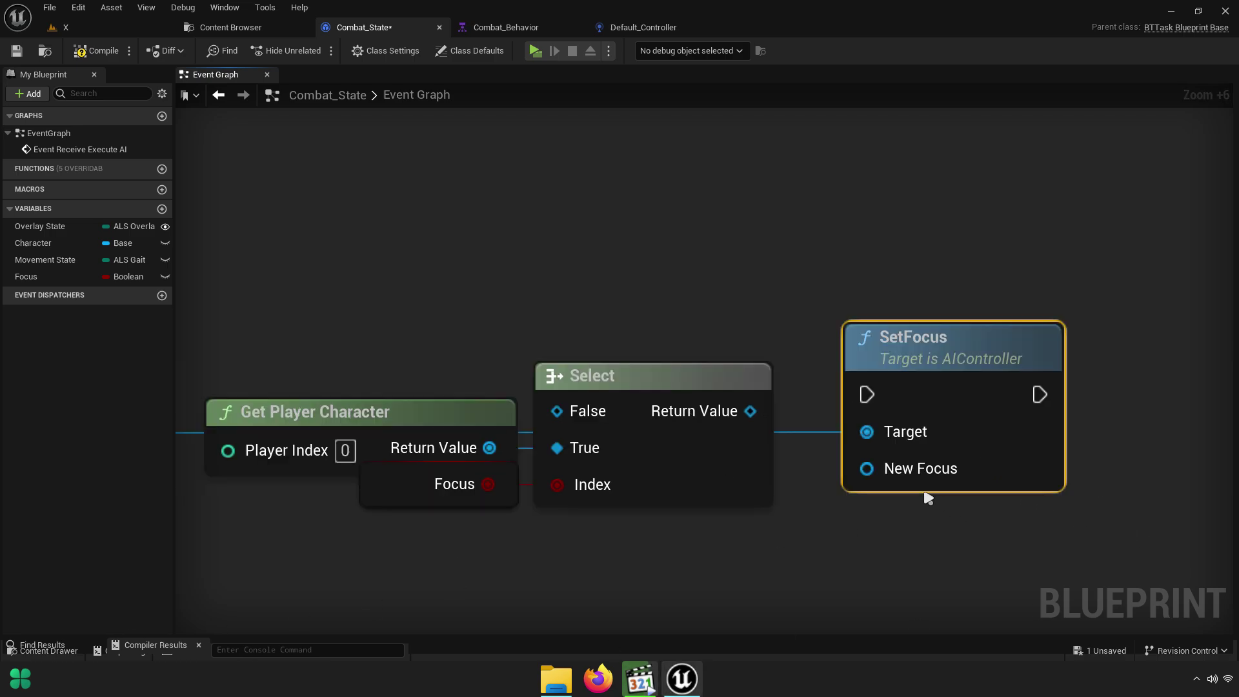
Connect Select's Return Value to SetFocus's New Focus and move the Select group down
{"action": "left_click_drag", "start_coordinate": [761, 410], "coordinate": [866, 468]}
{"action": "left_click_drag", "start_coordinate": [944, 359], "coordinate": [902, 312]}
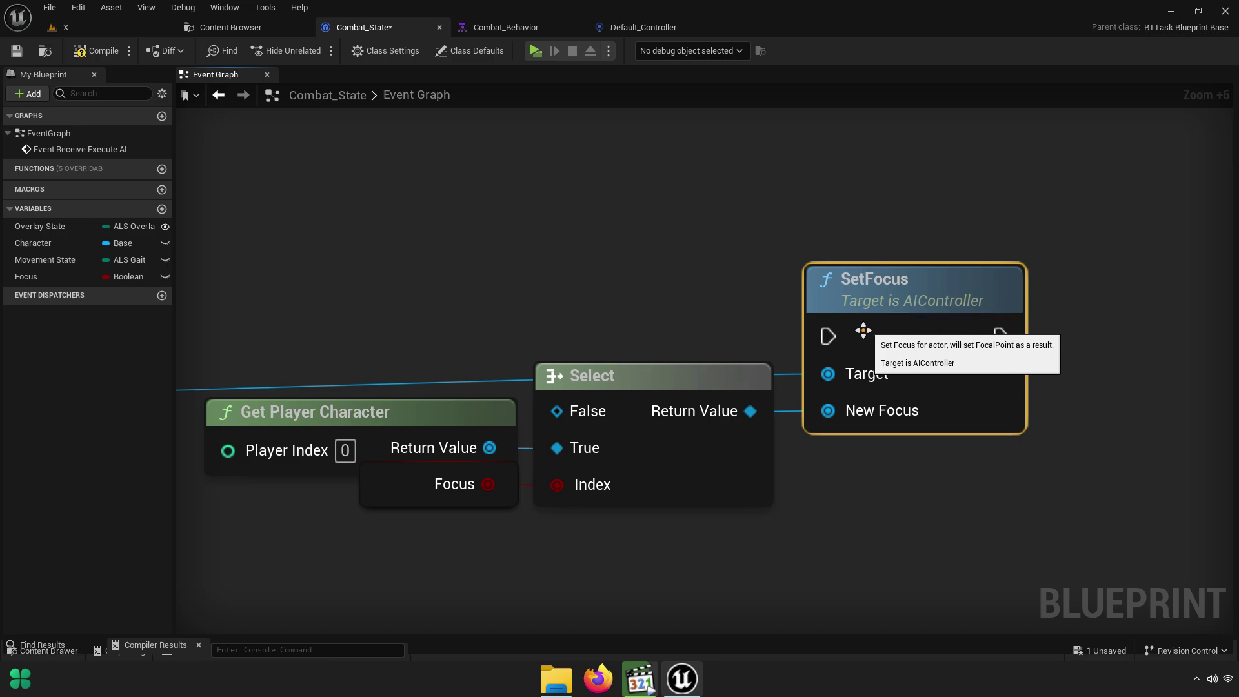
{"action": "scroll", "coordinate": [842, 342], "scroll_direction": "down", "scroll_amount": 5}
{"action": "left_click_drag", "start_coordinate": [858, 456], "coordinate": [559, 346]}
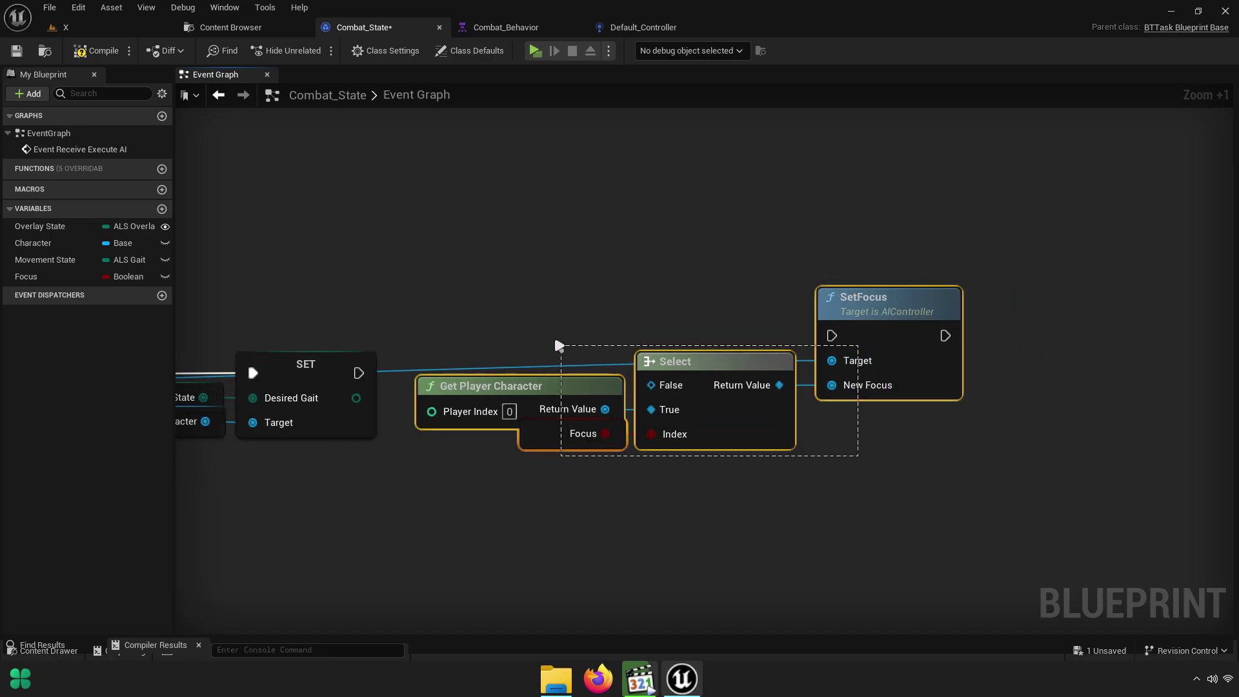
{"action": "left_click_drag", "start_coordinate": [940, 307], "coordinate": [943, 360]}
Chain SetFocus's execution after the SET node
{"action": "scroll", "coordinate": [831, 393], "scroll_direction": "down", "scroll_amount": 3}
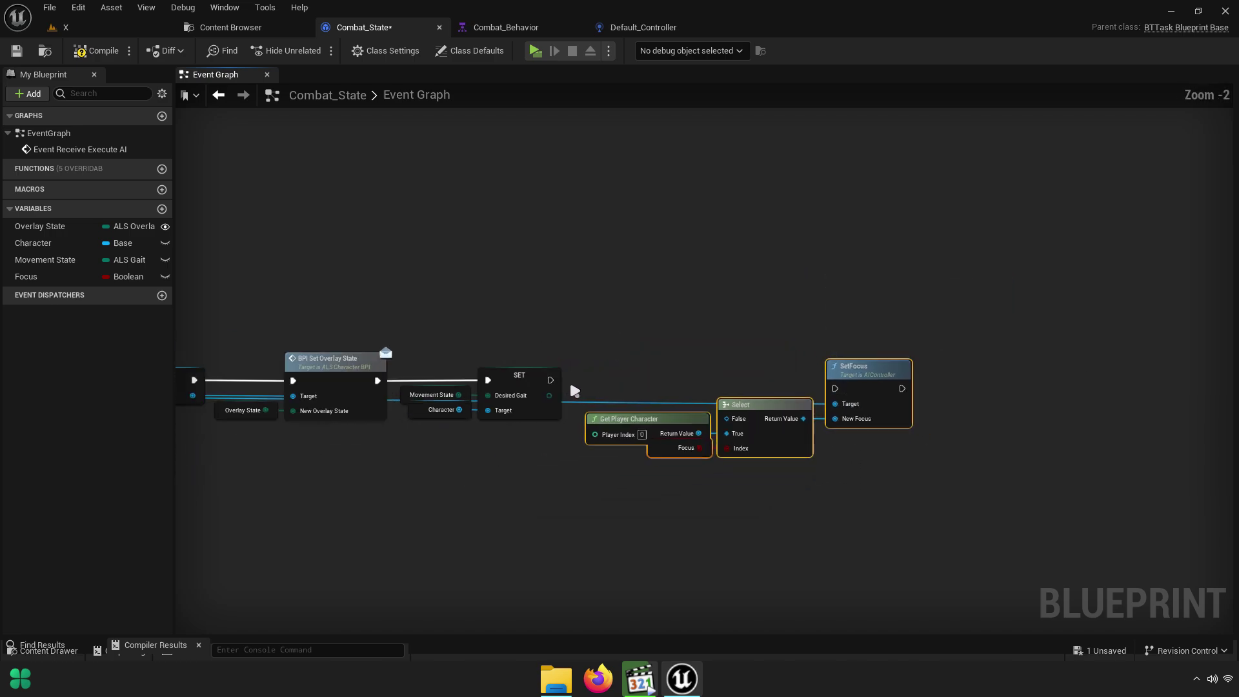
{"action": "left_click_drag", "start_coordinate": [674, 395], "coordinate": [835, 389]}
{"action": "scroll", "coordinate": [840, 390], "scroll_direction": "up", "scroll_amount": 2}
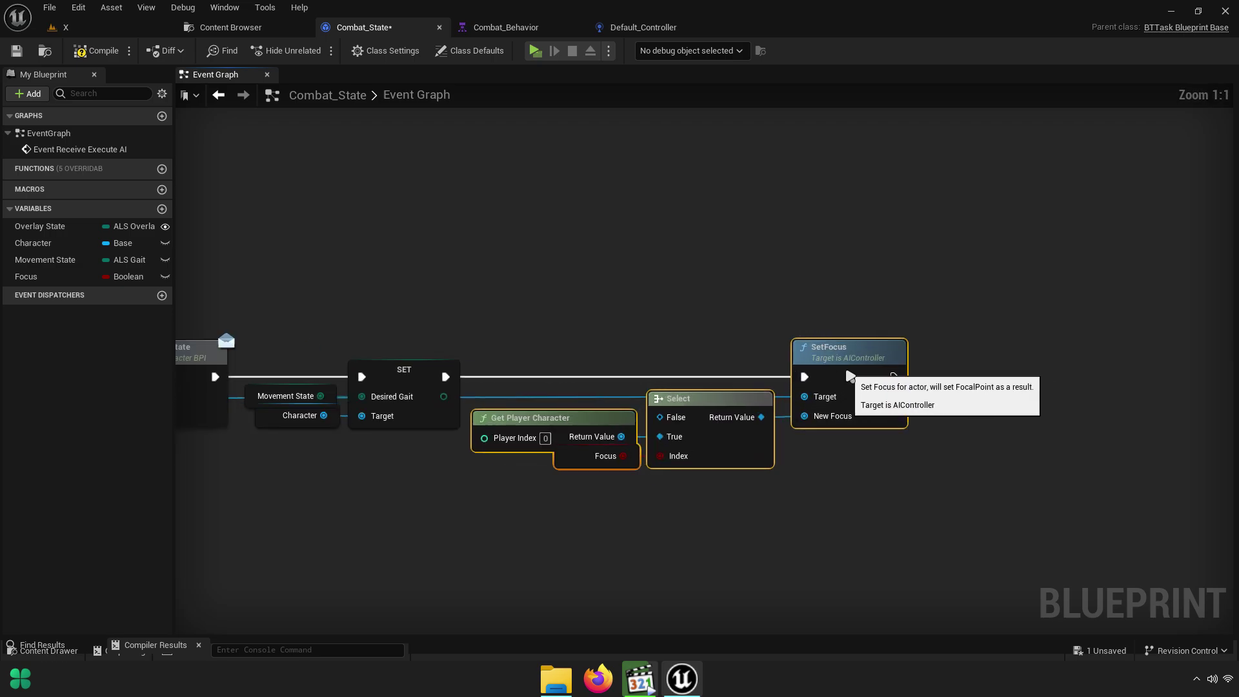
{"action": "right_click_drag", "start_coordinate": [904, 465], "coordinate": [637, 440]}
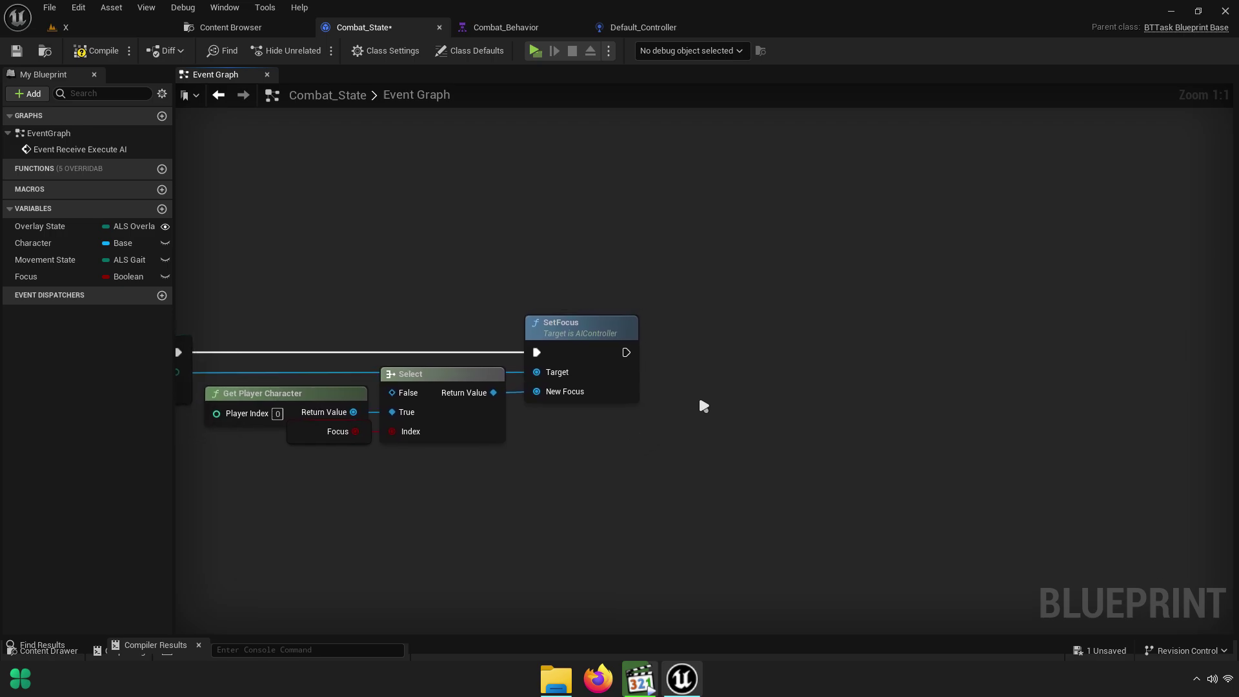
{"action": "right_click_drag", "start_coordinate": [673, 479], "coordinate": [595, 493]}
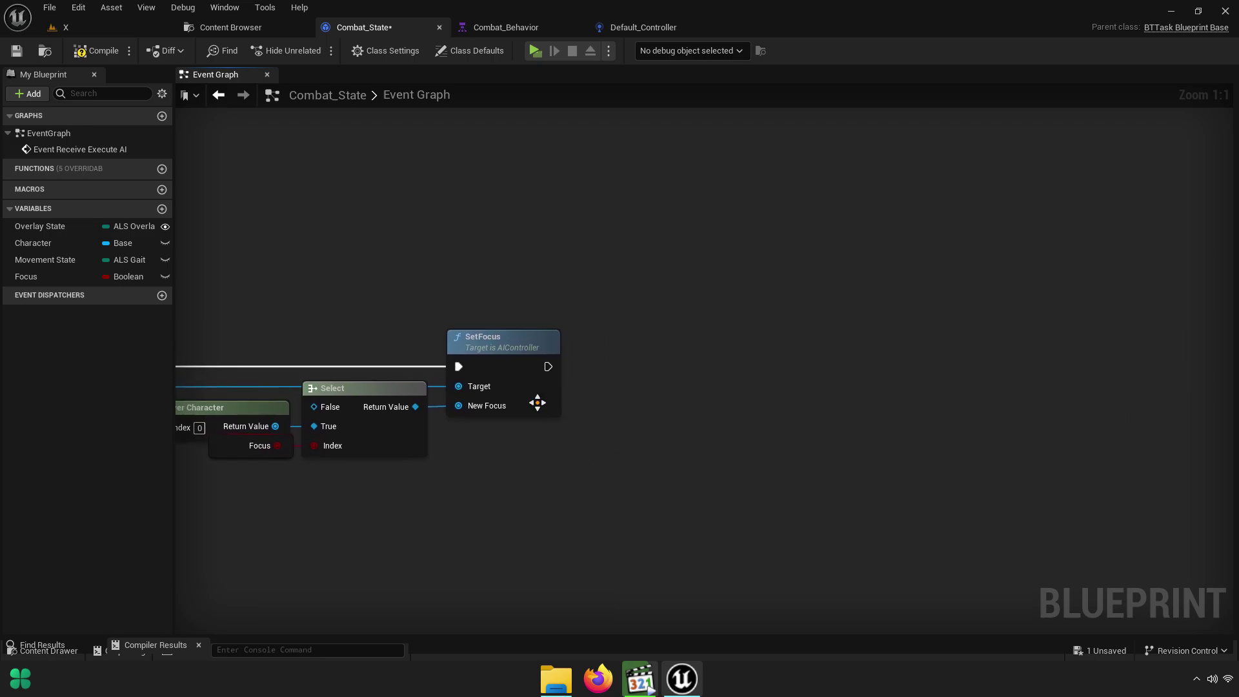
Place a Character getter and get its Combat Component
{"action": "left_click", "coordinate": [39, 244]}
{"action": "scroll", "coordinate": [656, 404], "scroll_direction": "up", "scroll_amount": 5}
{"action": "left_click_drag", "start_coordinate": [601, 399], "coordinate": [758, 381], "text": "ctrl"}
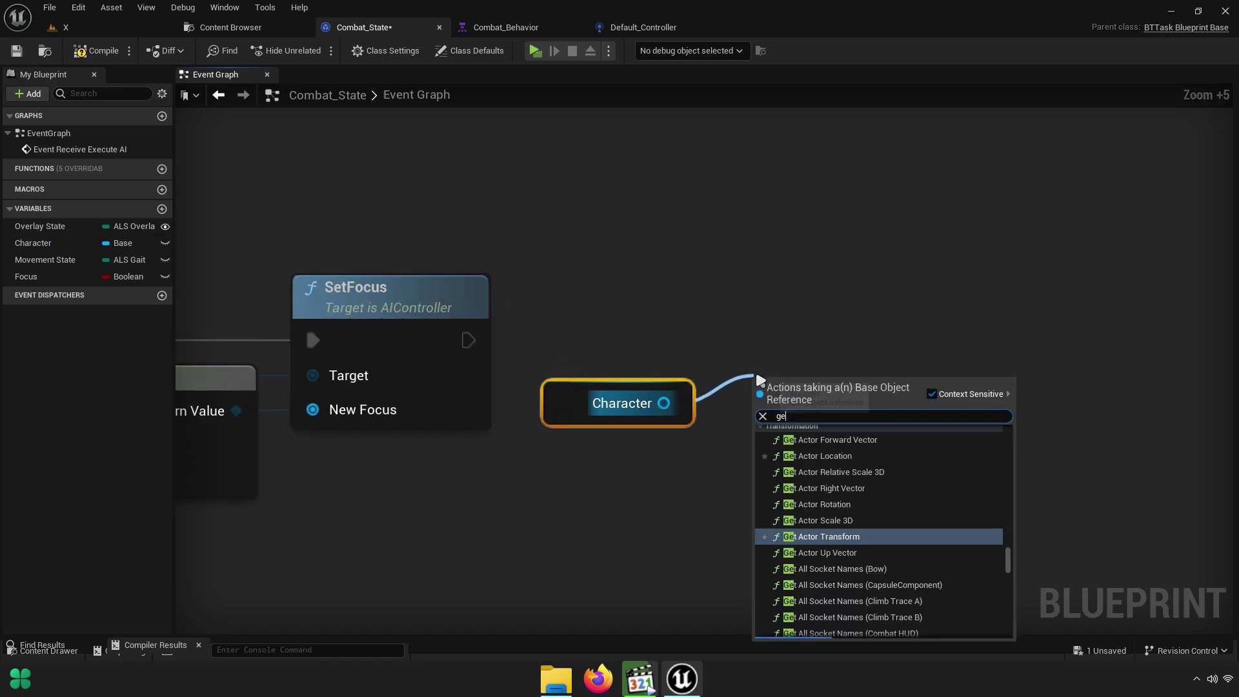
{"action": "type", "text": "getcombat"}
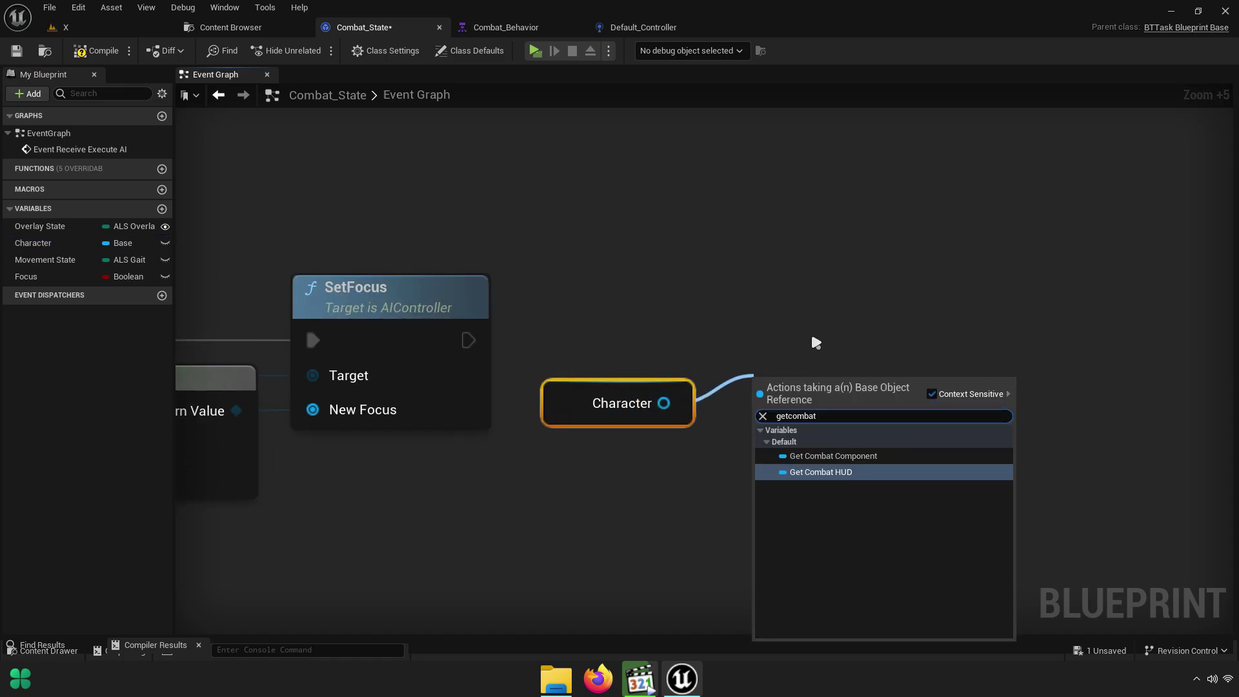
{"action": "type", "text": "c"}
{"action": "left_click", "coordinate": [811, 457]}
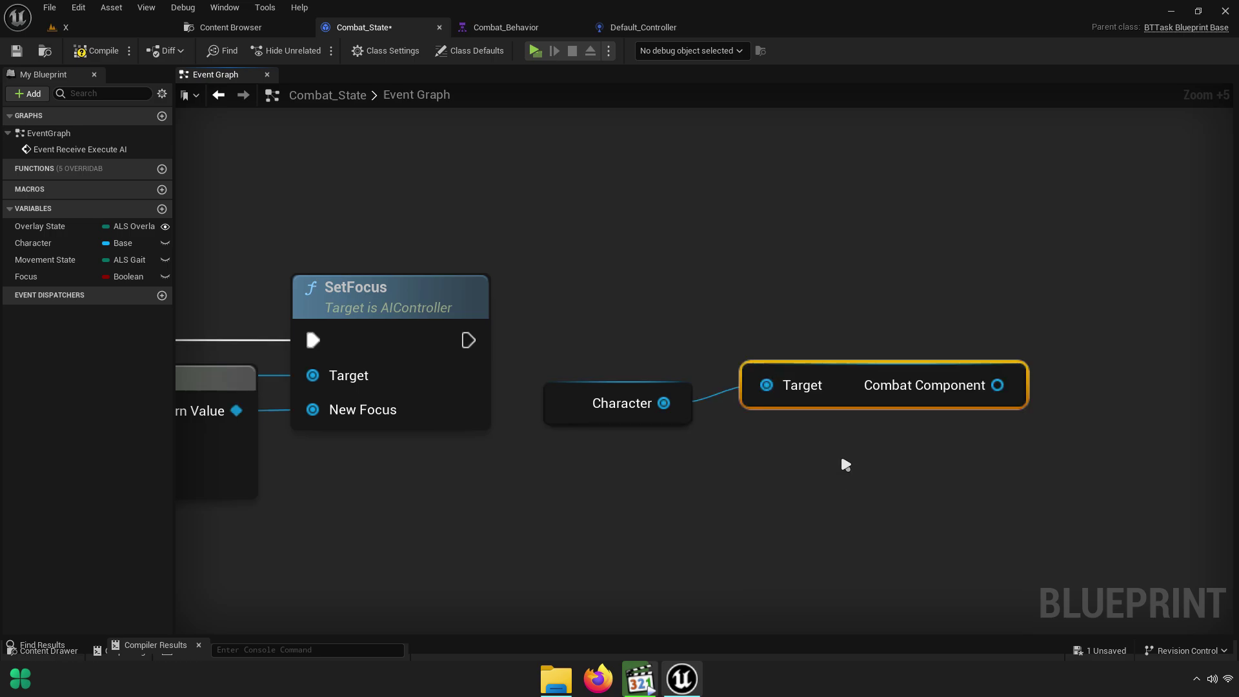
Add an Enter Combat call on the Combat Component
{"action": "right_click_drag", "start_coordinate": [822, 406], "coordinate": [607, 406]}
{"action": "scroll", "coordinate": [620, 413], "scroll_direction": "up", "scroll_amount": 2}
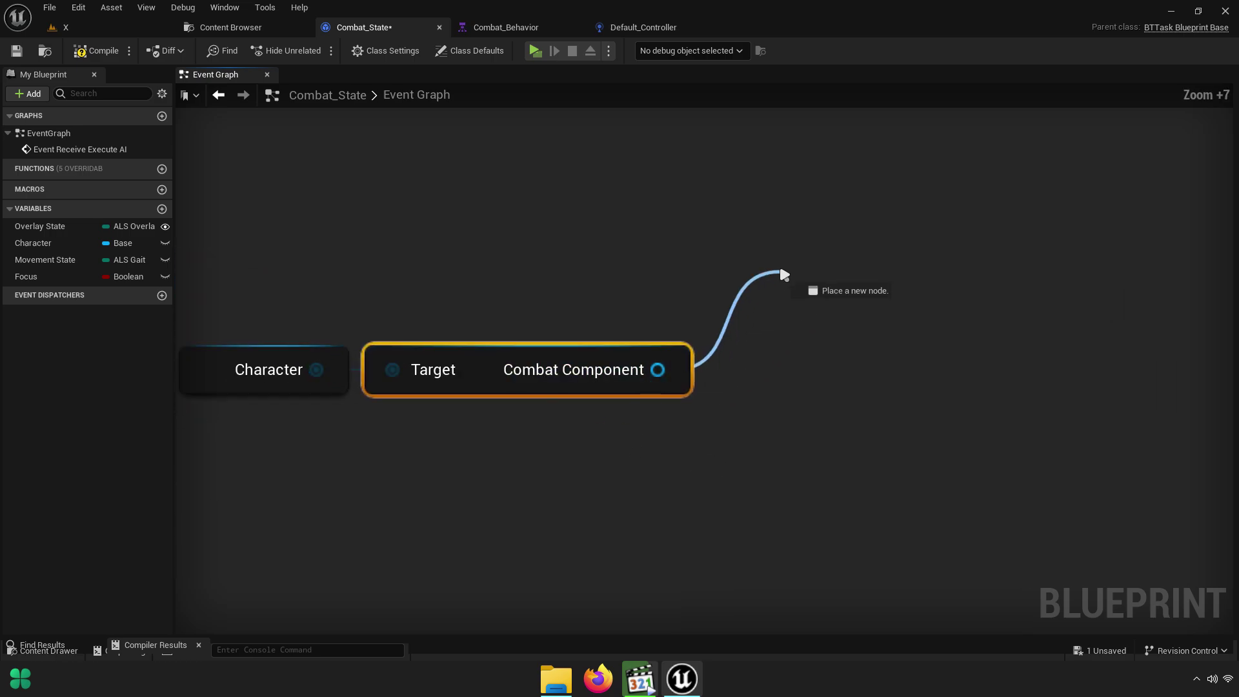
{"action": "left_click_drag", "start_coordinate": [658, 370], "coordinate": [784, 274]}
{"action": "type", "text": "enter"}
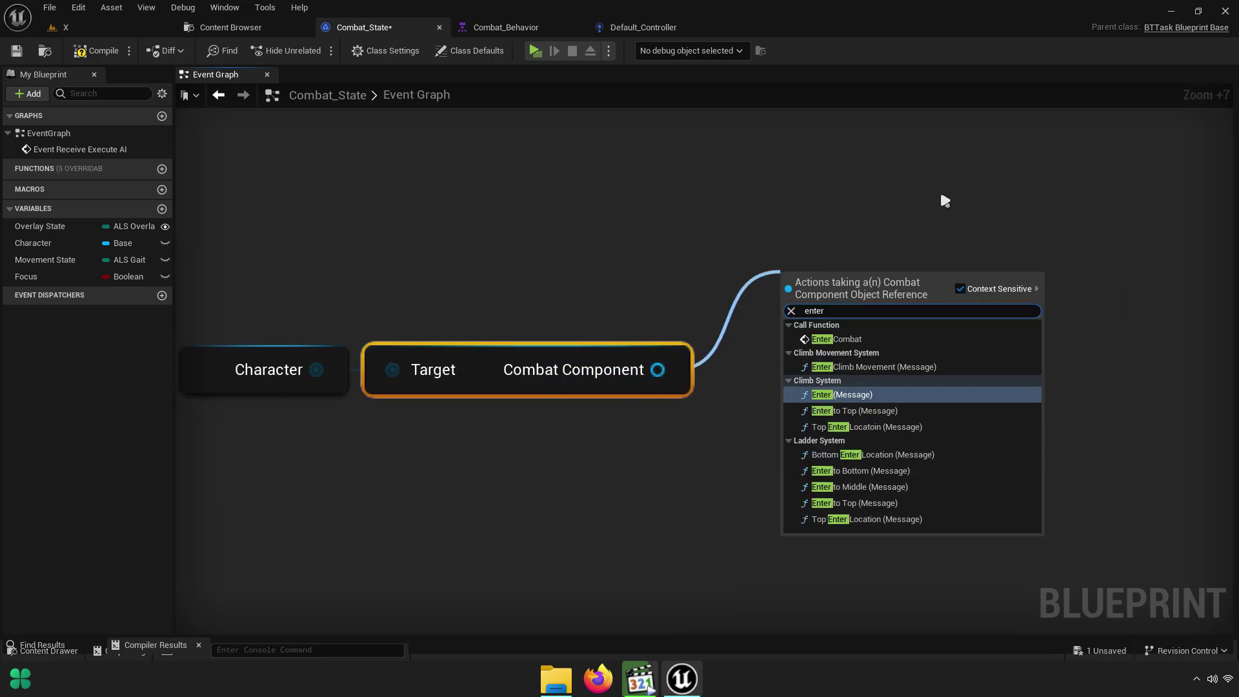
{"action": "type", "text": " combat"}
{"action": "left_click", "coordinate": [868, 341]}
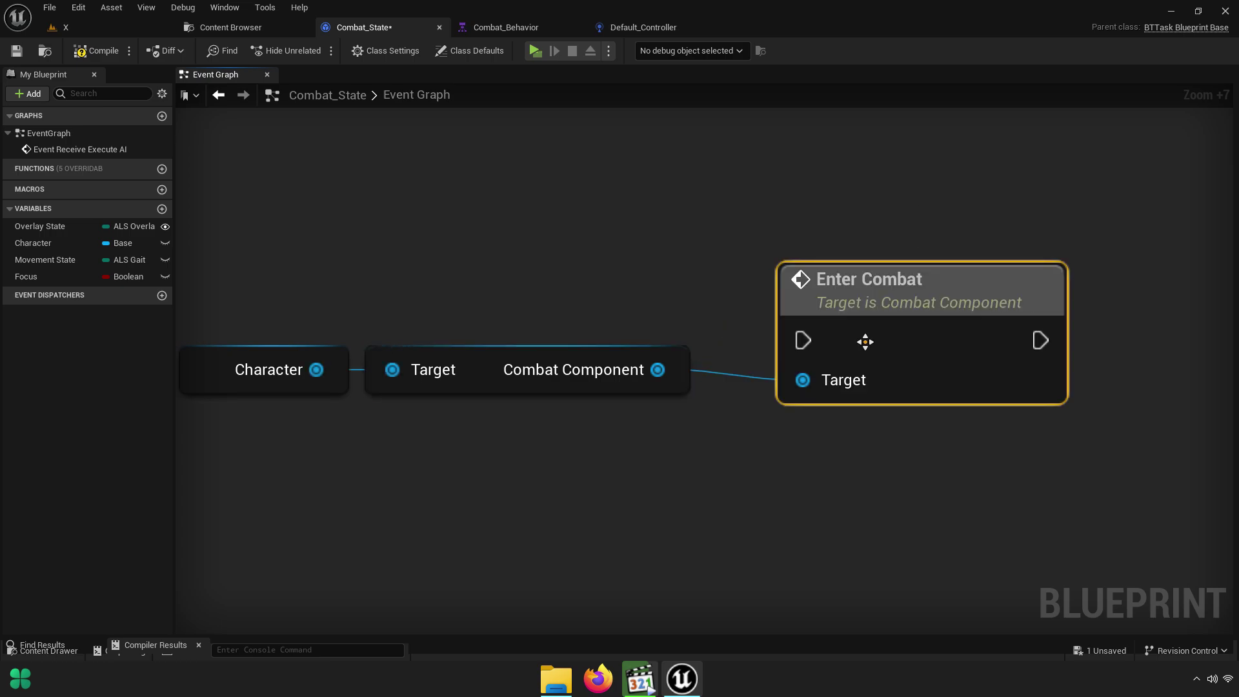
{"action": "right_click_drag", "start_coordinate": [866, 327], "coordinate": [1036, 356]}
Wire SetFocus's execution into Enter Combat and select the Character and Combat Component getters
{"action": "scroll", "coordinate": [442, 364], "scroll_direction": "down", "scroll_amount": 4}
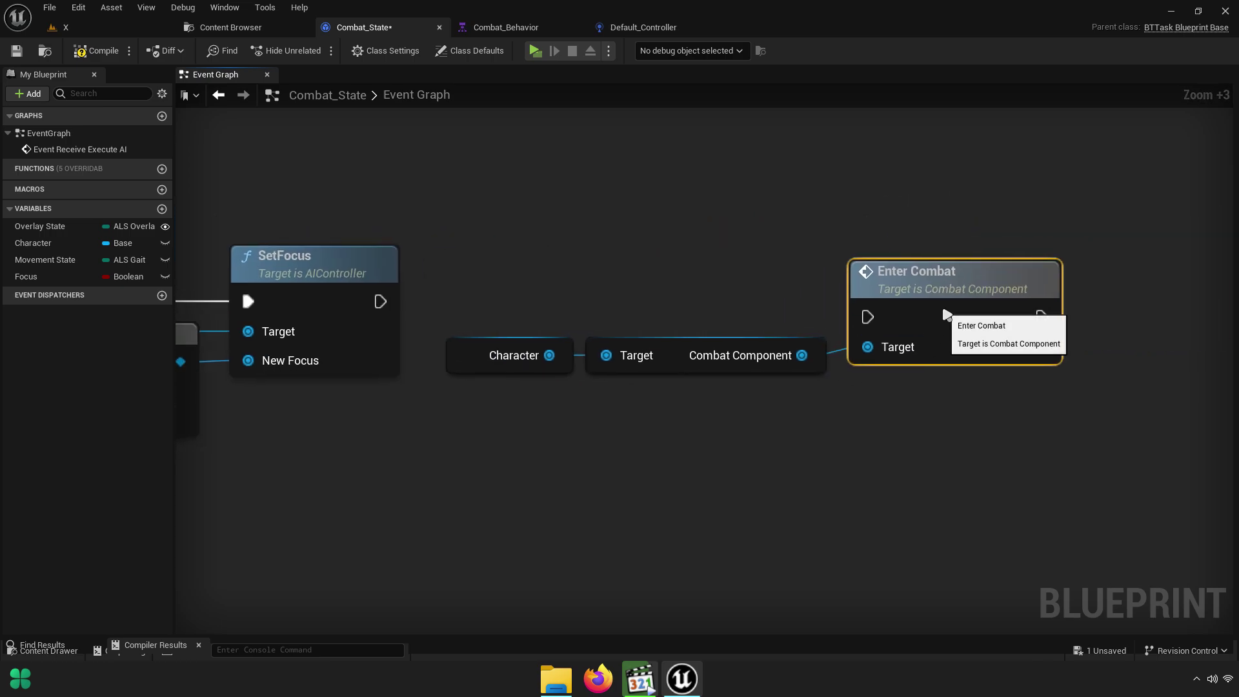
{"action": "left_click_drag", "start_coordinate": [868, 317], "coordinate": [380, 302]}
{"action": "left_click_drag", "start_coordinate": [1020, 279], "coordinate": [989, 256]}
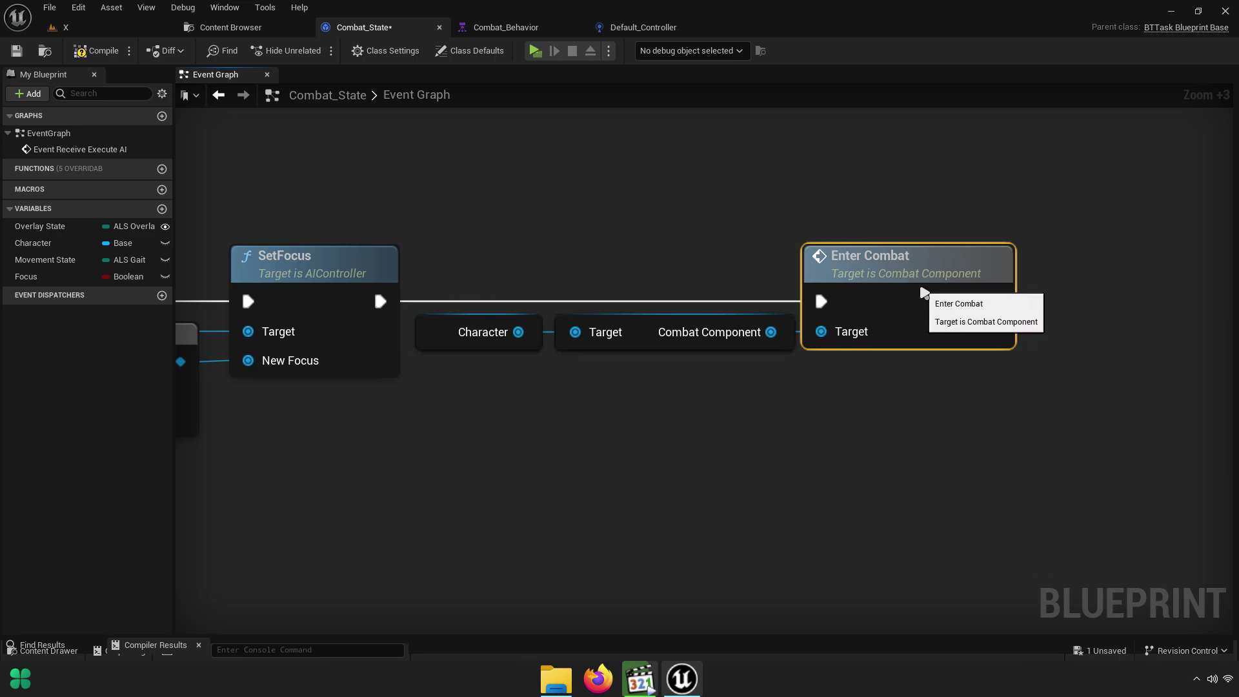
{"action": "left_click", "coordinate": [880, 385]}
{"action": "right_click_drag", "start_coordinate": [993, 326], "coordinate": [584, 323]}
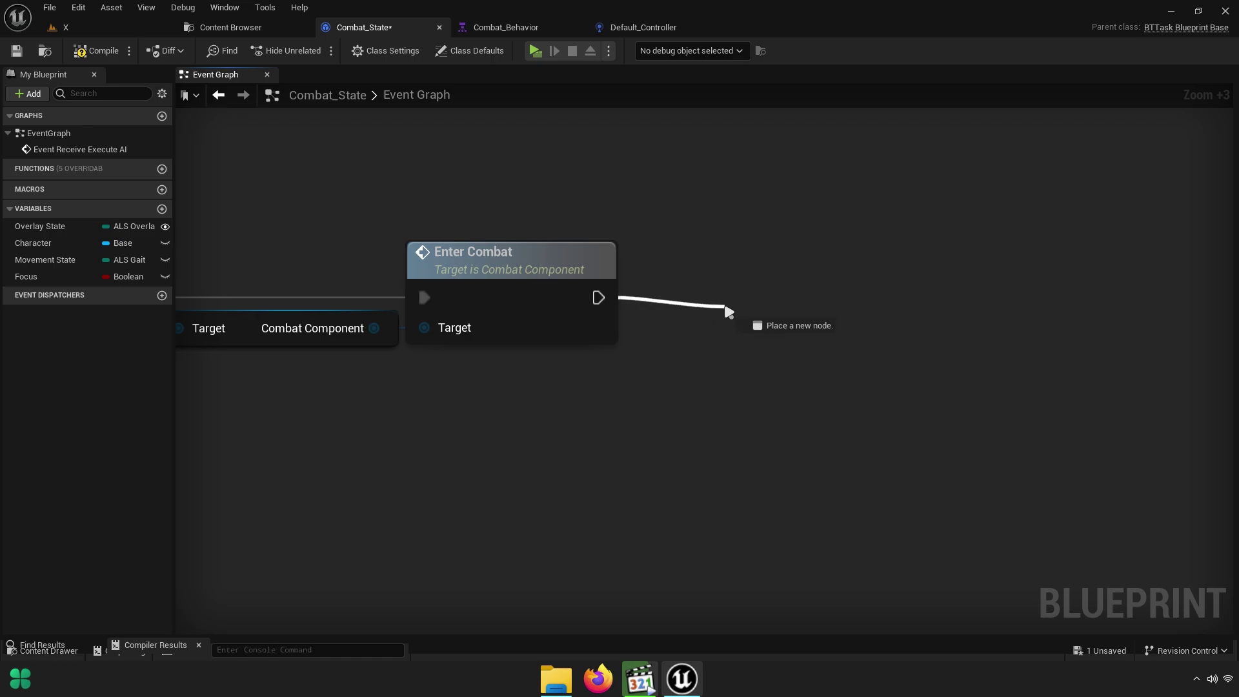
{"action": "left_click_drag", "start_coordinate": [728, 313], "coordinate": [636, 390]}
{"action": "right_click_drag", "start_coordinate": [636, 390], "coordinate": [914, 393]}
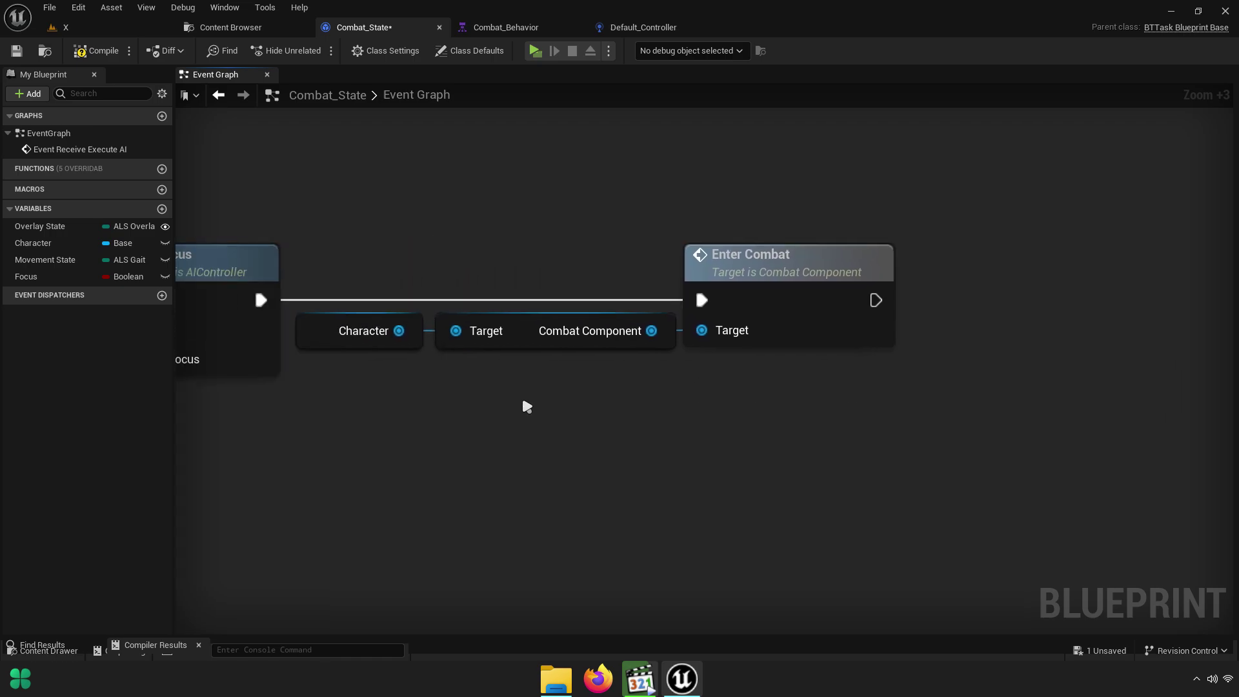
{"action": "left_click_drag", "start_coordinate": [524, 405], "coordinate": [387, 342]}
Paste a copy of the Character and Combat Component getters and add a Set Enemy Focus node
{"action": "key", "text": "ctrl+c"}
{"action": "right_click_drag", "start_coordinate": [991, 326], "coordinate": [505, 309]}
{"action": "key", "text": "ctrl+v"}
{"action": "left_click_drag", "start_coordinate": [775, 305], "coordinate": [818, 287]}
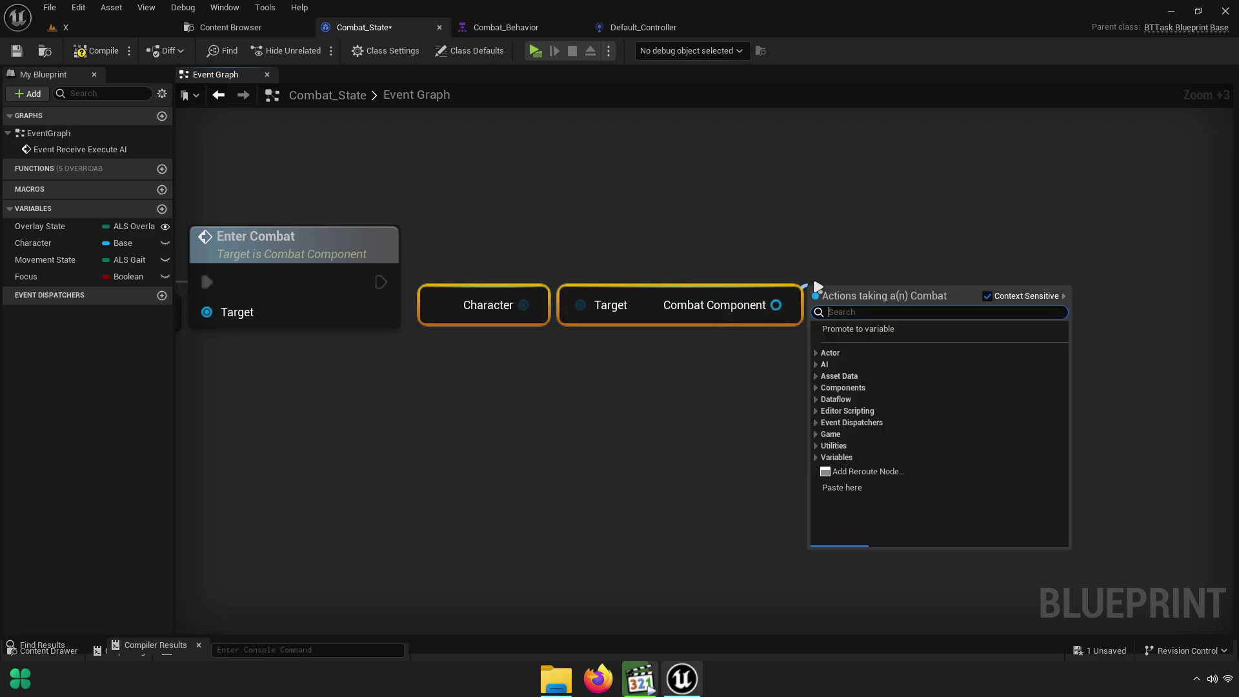
{"action": "type", "text": "set"}
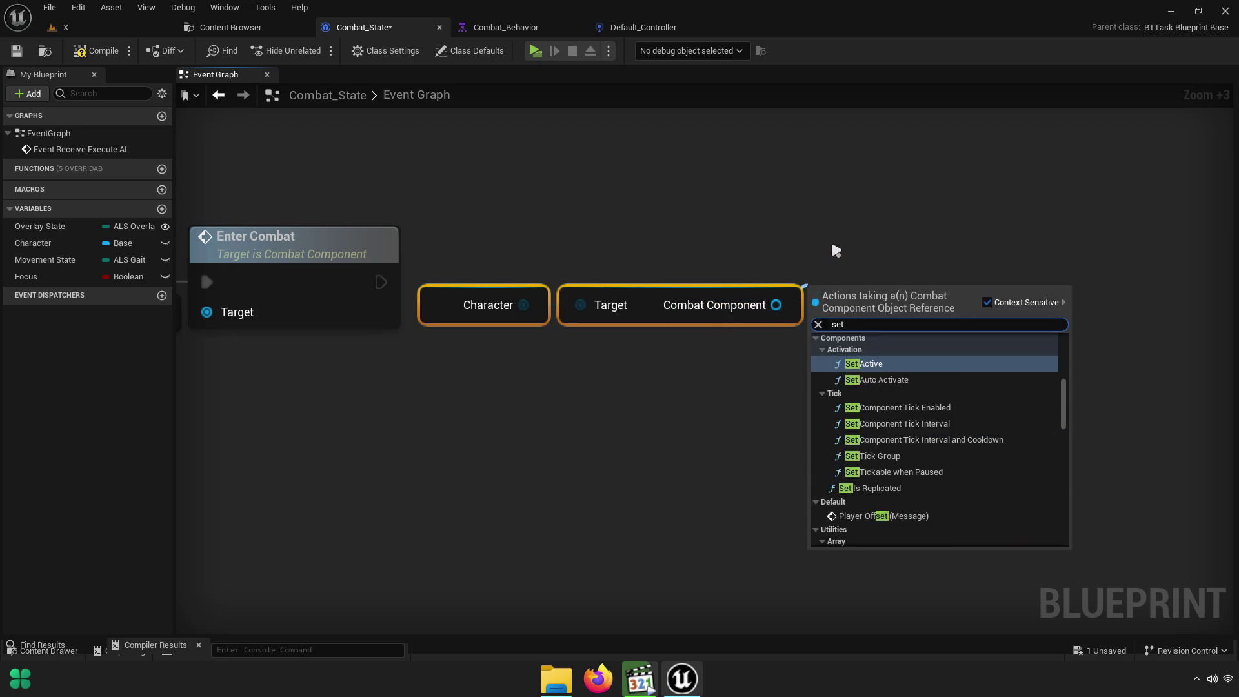
{"action": "type", "text": " enemy fo"}
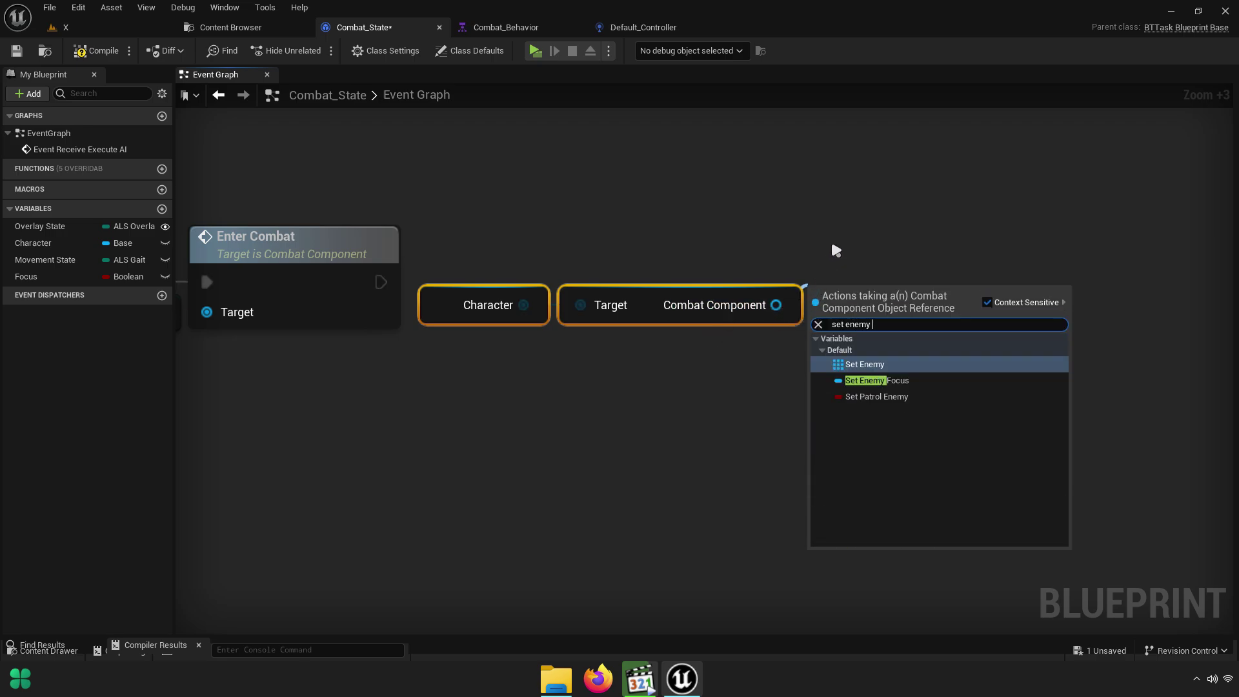
{"action": "type", "text": "cus"}
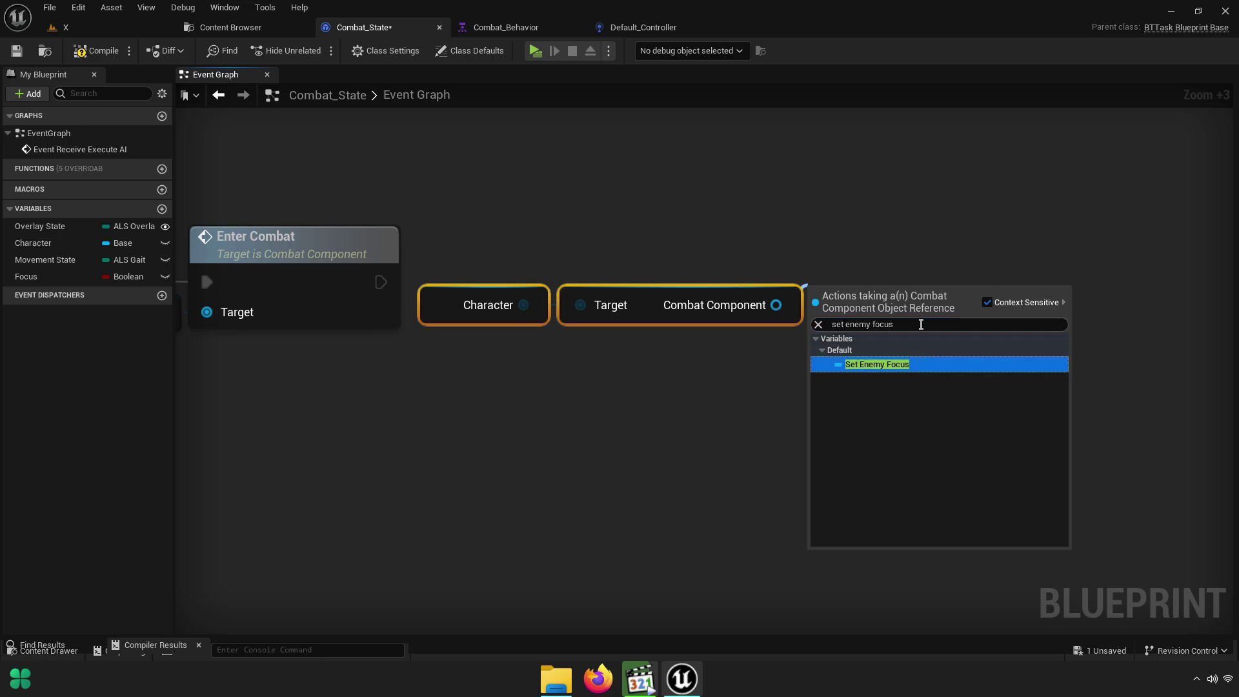
{"action": "left_click", "coordinate": [900, 366]}
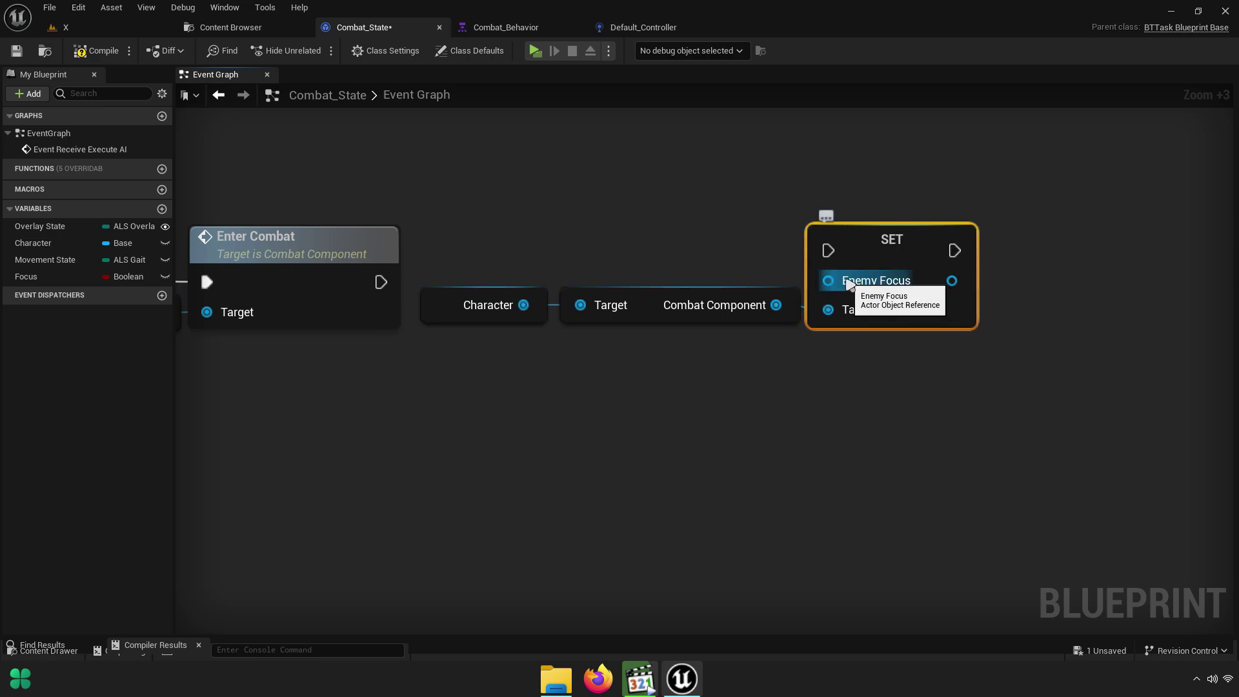
Feed Get Player Character into Enemy Focus and link Enter Combat's execution into SET
{"action": "right_click_drag", "start_coordinate": [888, 404], "coordinate": [860, 440]}
{"action": "left_click_drag", "start_coordinate": [846, 315], "coordinate": [605, 221]}
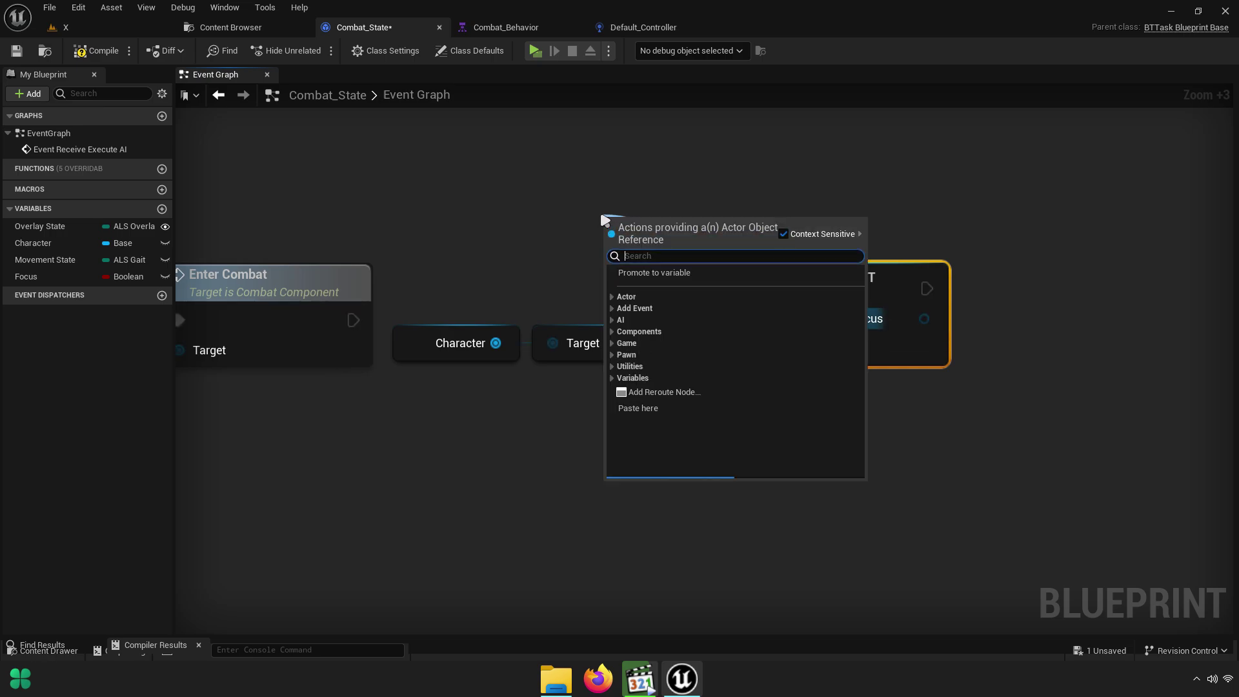
{"action": "type", "text": "getplayercharact"}
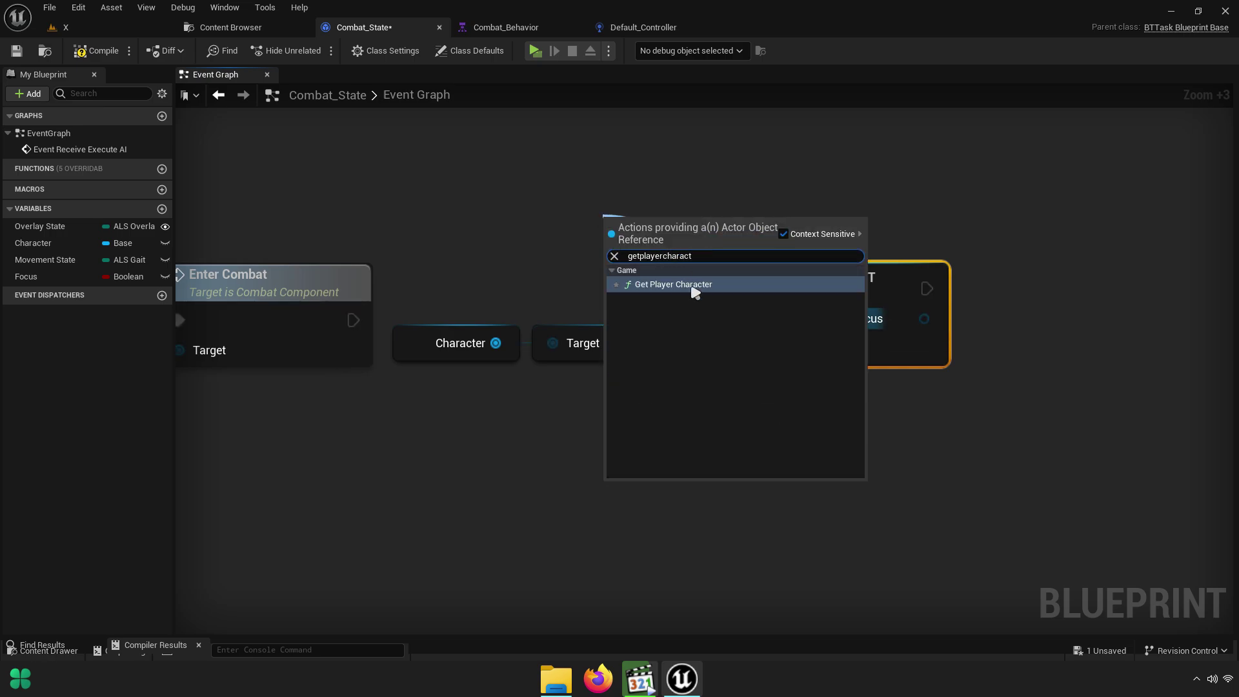
{"action": "left_click", "coordinate": [695, 289]}
{"action": "left_click_drag", "start_coordinate": [715, 272], "coordinate": [637, 319]}
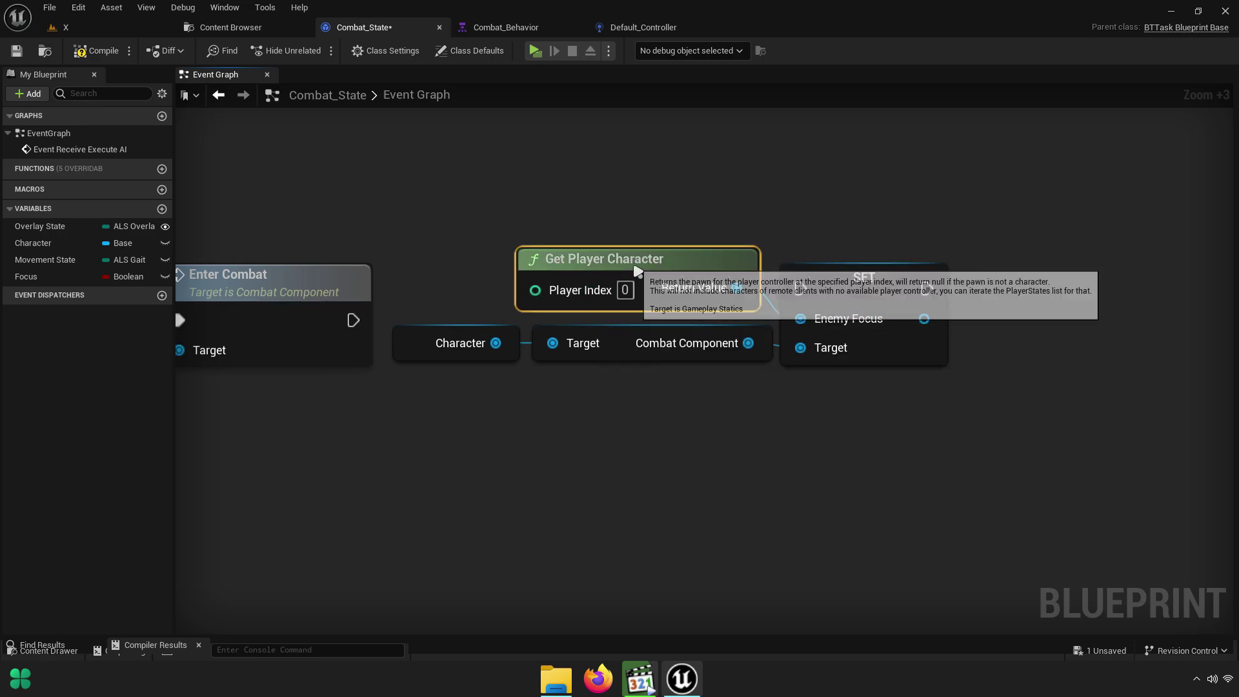
{"action": "mouse_move", "coordinate": [353, 320]}
{"action": "left_mouse_down"}
{"action": "mouse_move", "coordinate": [800, 288]}
{"action": "mouse_move", "coordinate": [853, 326]}
{"action": "left_mouse_up"}
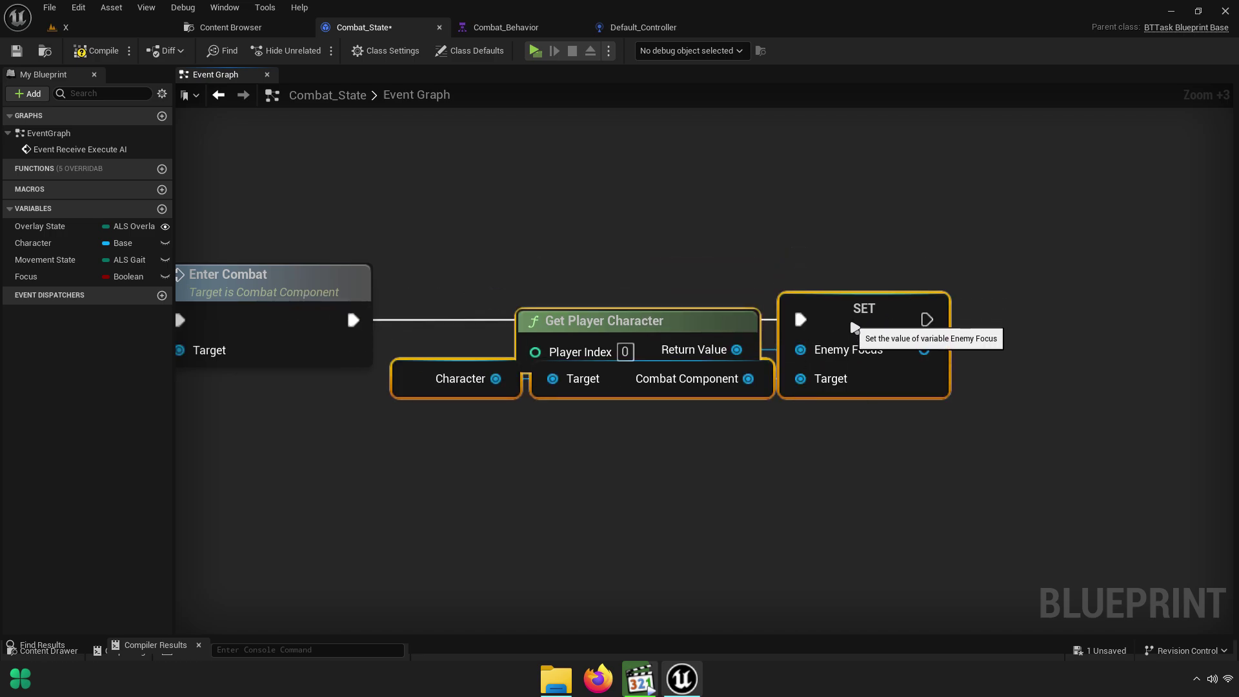
{"action": "left_click", "coordinate": [928, 440]}
{"action": "right_click_drag", "start_coordinate": [928, 440], "coordinate": [655, 450]}
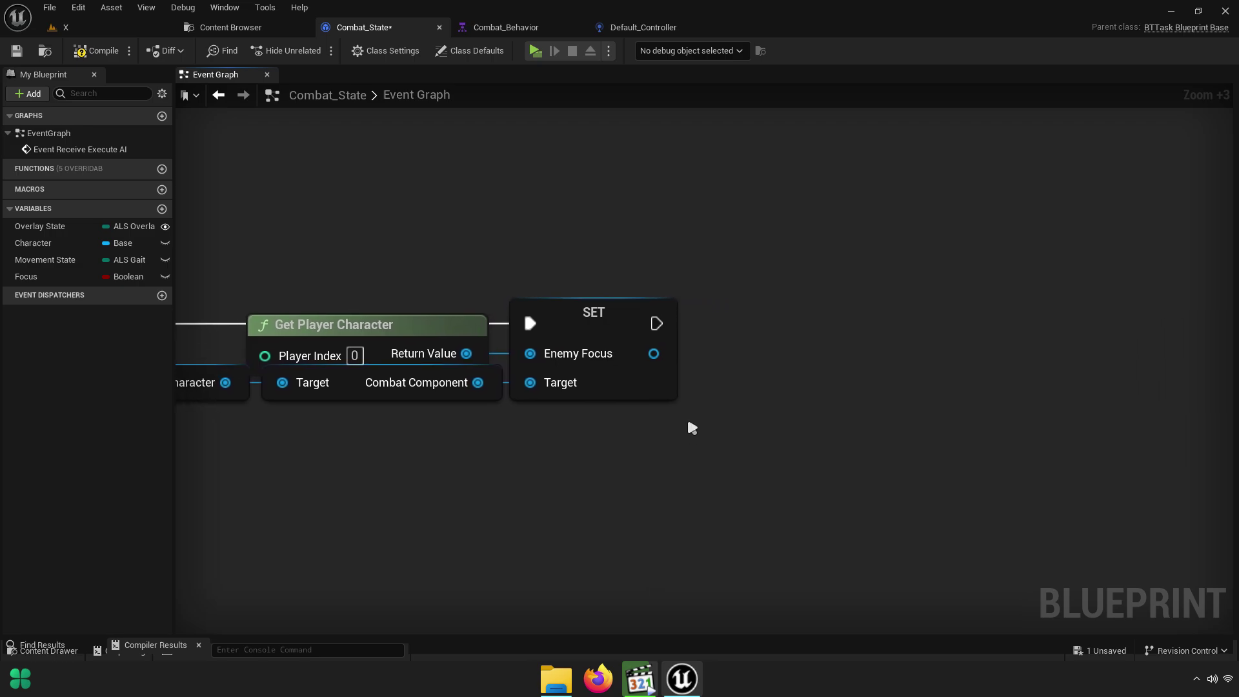
Add Finish Execute after the SET node with Success ticked
{"action": "left_click_drag", "start_coordinate": [657, 323], "coordinate": [787, 321]}
{"action": "type", "text": "finish"}
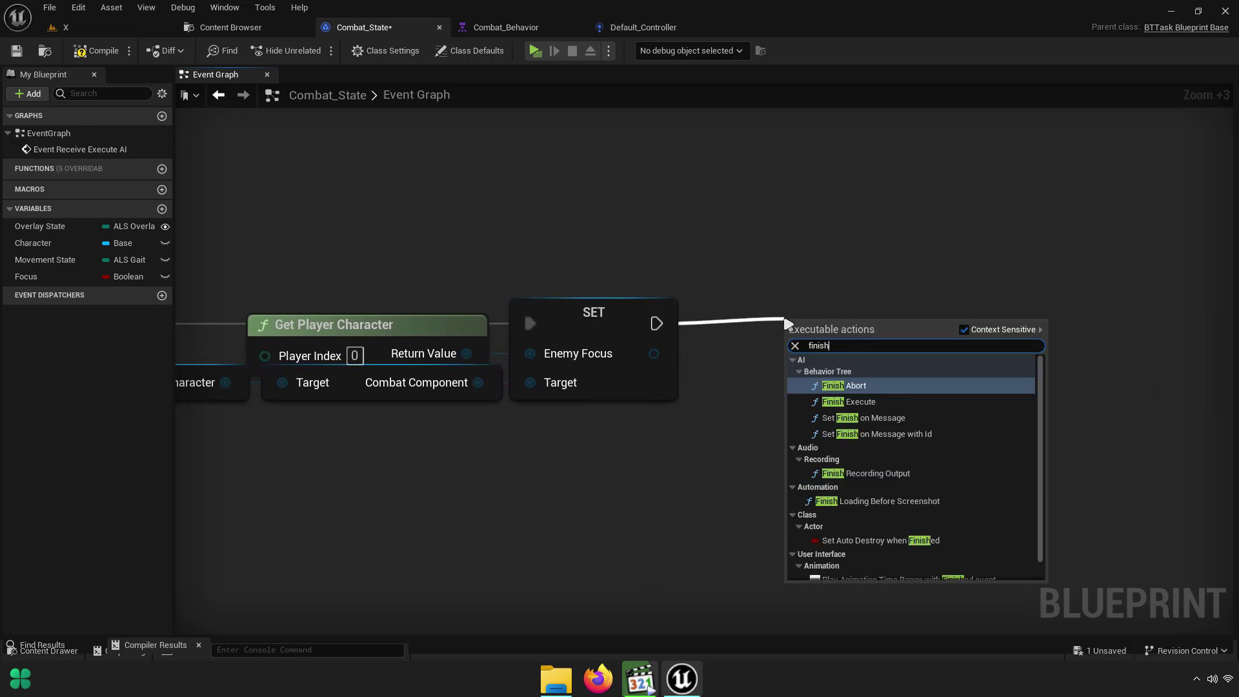
{"action": "type", "text": " exec"}
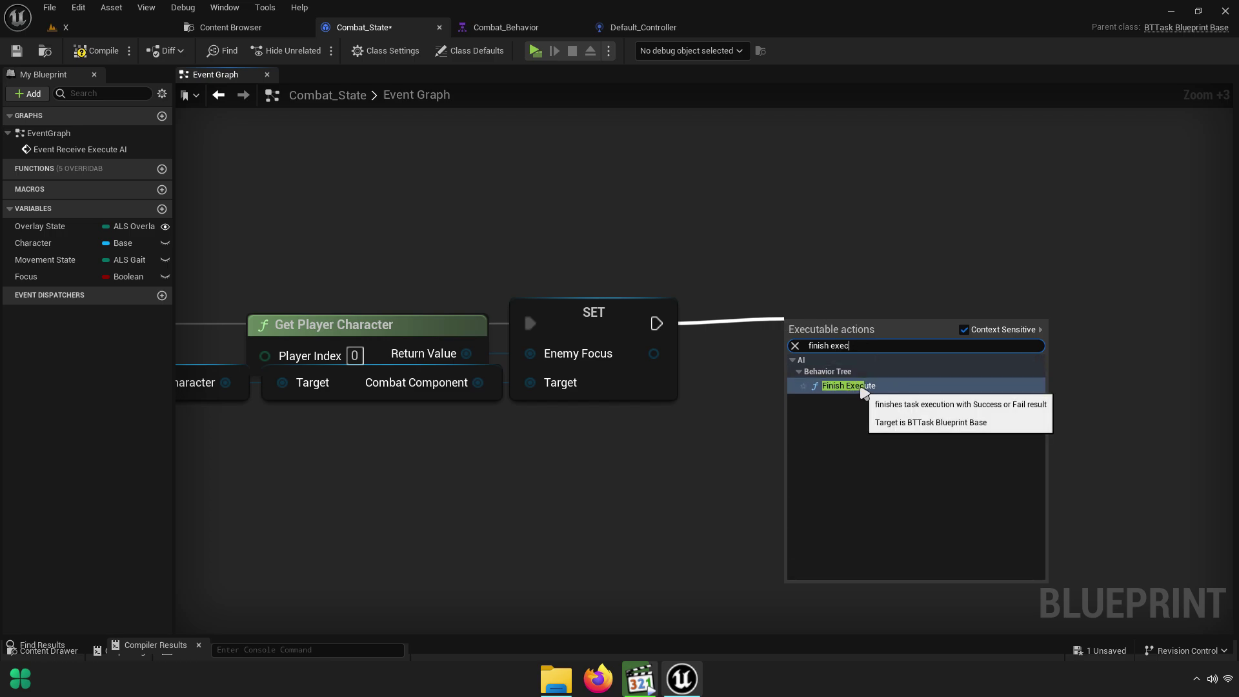
{"action": "left_click", "coordinate": [869, 386]}
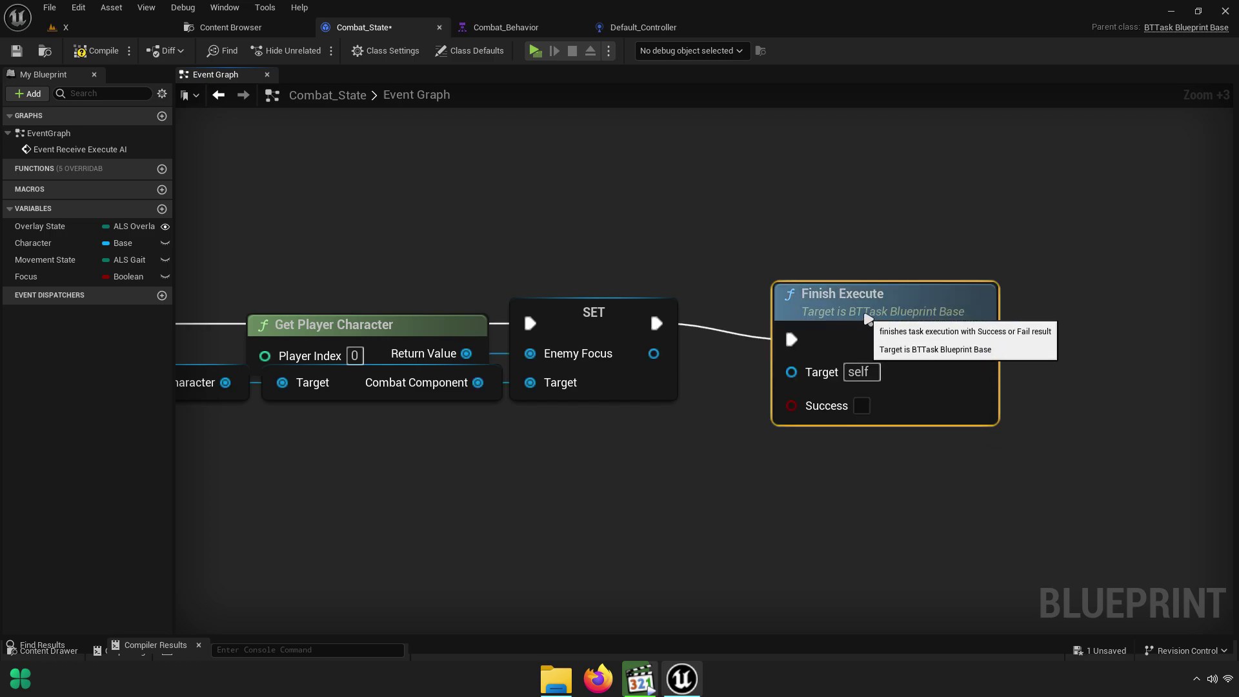
{"action": "right_click_drag", "start_coordinate": [632, 460], "coordinate": [568, 452]}
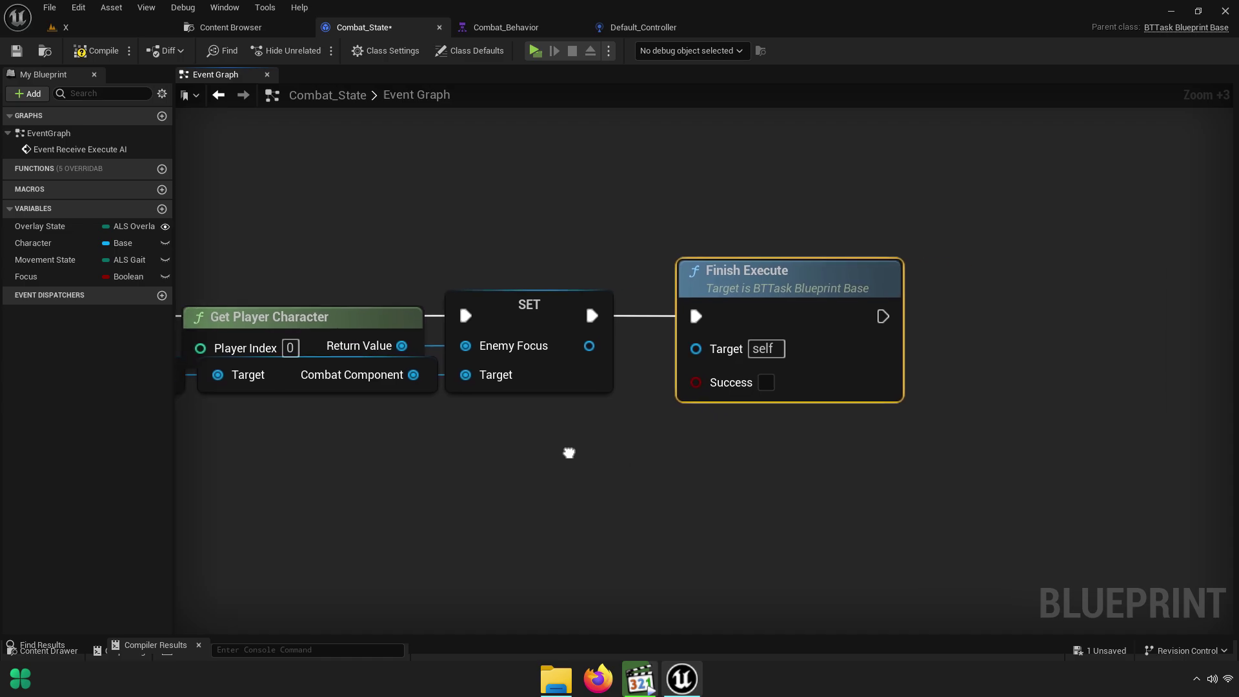
{"action": "left_click", "coordinate": [768, 384]}
{"action": "scroll", "coordinate": [795, 406], "scroll_direction": "up", "scroll_amount": 4}
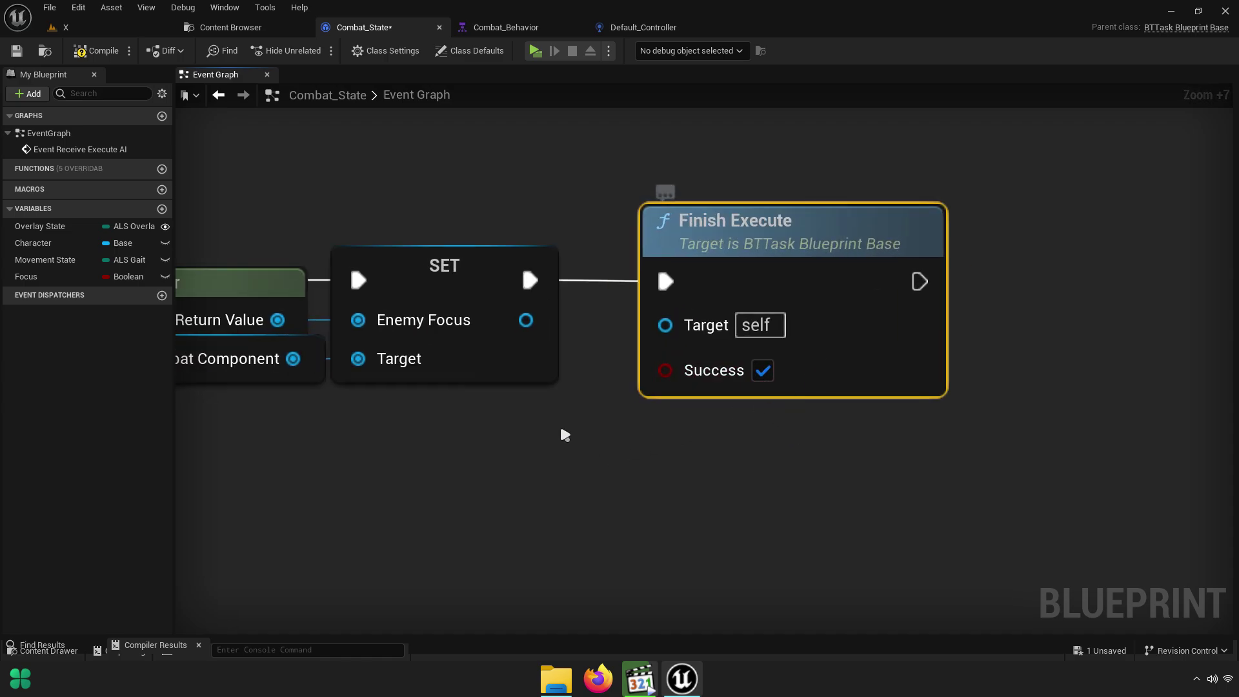
{"action": "scroll", "coordinate": [1026, 424], "scroll_direction": "down", "scroll_amount": 5}
{"action": "scroll", "coordinate": [760, 437], "scroll_direction": "down", "scroll_amount": 7}
{"action": "scroll", "coordinate": [913, 401], "scroll_direction": "up", "scroll_amount": 2}
Add a reroute point on the Owner Controller wire feeding SetFocus
{"action": "right_click_drag", "start_coordinate": [913, 401], "coordinate": [1109, 390]}
{"action": "left_click_drag", "start_coordinate": [443, 279], "coordinate": [824, 385]}
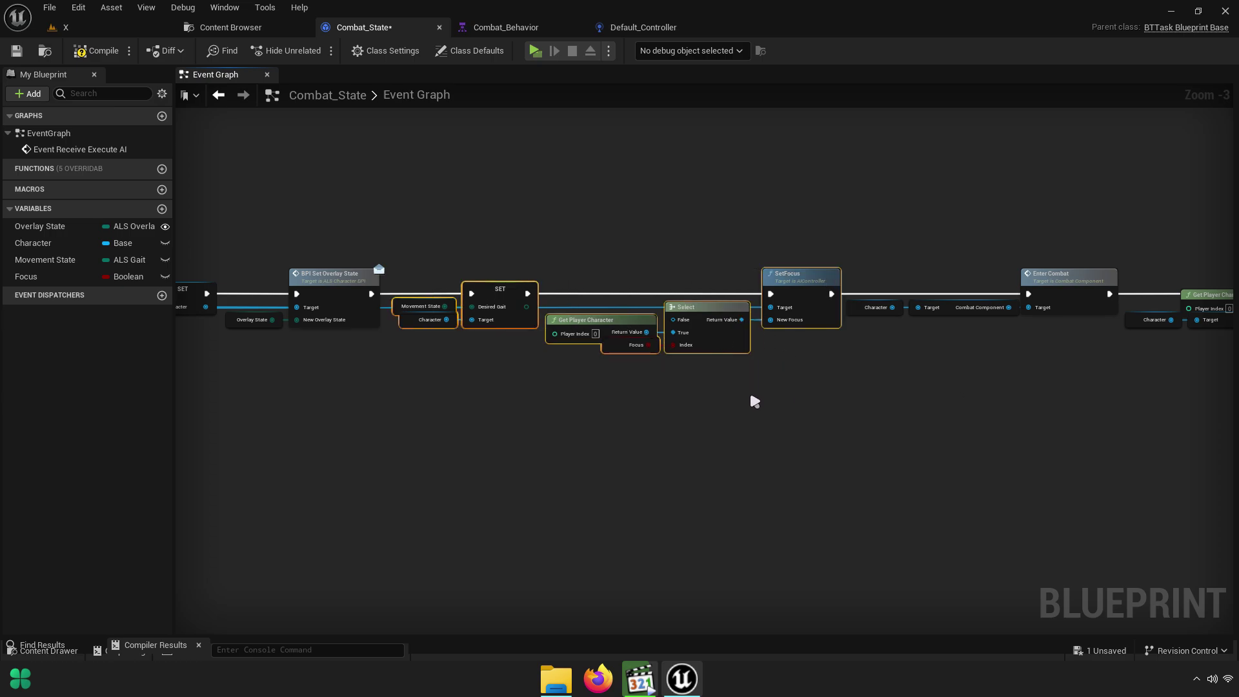
{"action": "right_click_drag", "start_coordinate": [749, 395], "coordinate": [882, 396]}
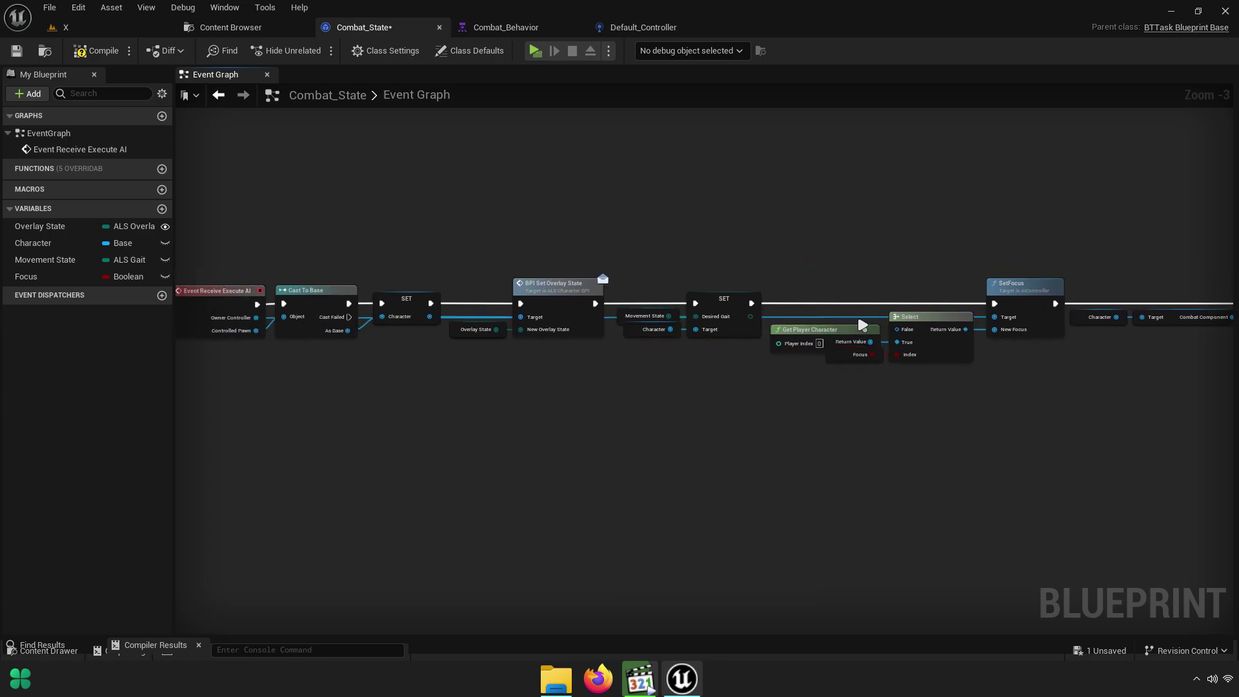
{"action": "double_click", "coordinate": [862, 310]}
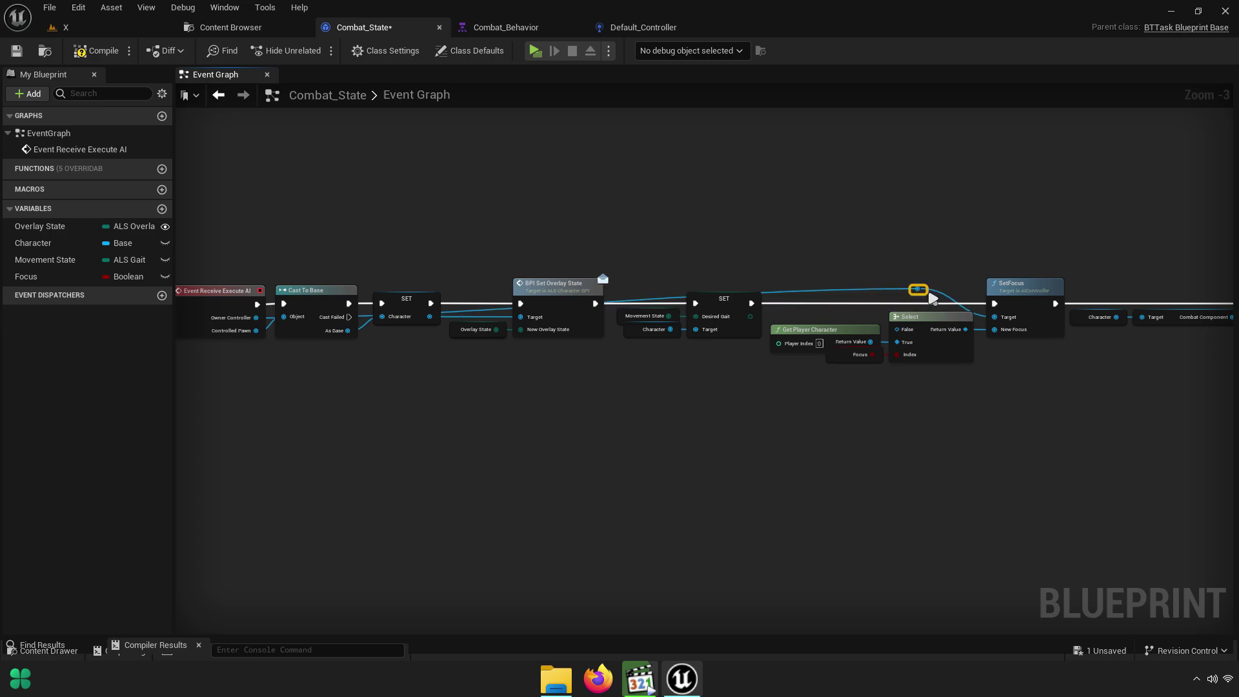
{"action": "scroll", "coordinate": [974, 258], "scroll_direction": "down", "scroll_amount": 1}
{"action": "scroll", "coordinate": [917, 266], "scroll_direction": "down", "scroll_amount": 1}
{"action": "scroll", "coordinate": [820, 274], "scroll_direction": "up", "scroll_amount": 1}
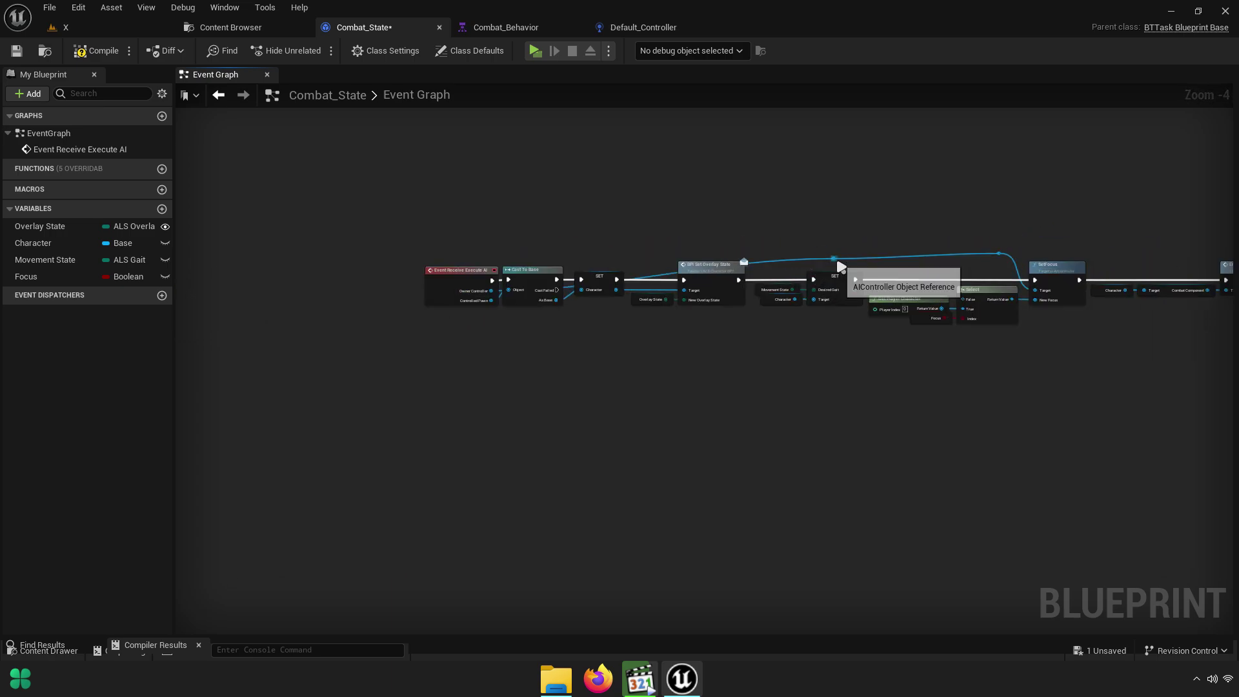
Add a second reroute point on the controller wire and align both points
{"action": "double_click", "coordinate": [777, 259]}
{"action": "left_click_drag", "start_coordinate": [765, 257], "coordinate": [540, 258]}
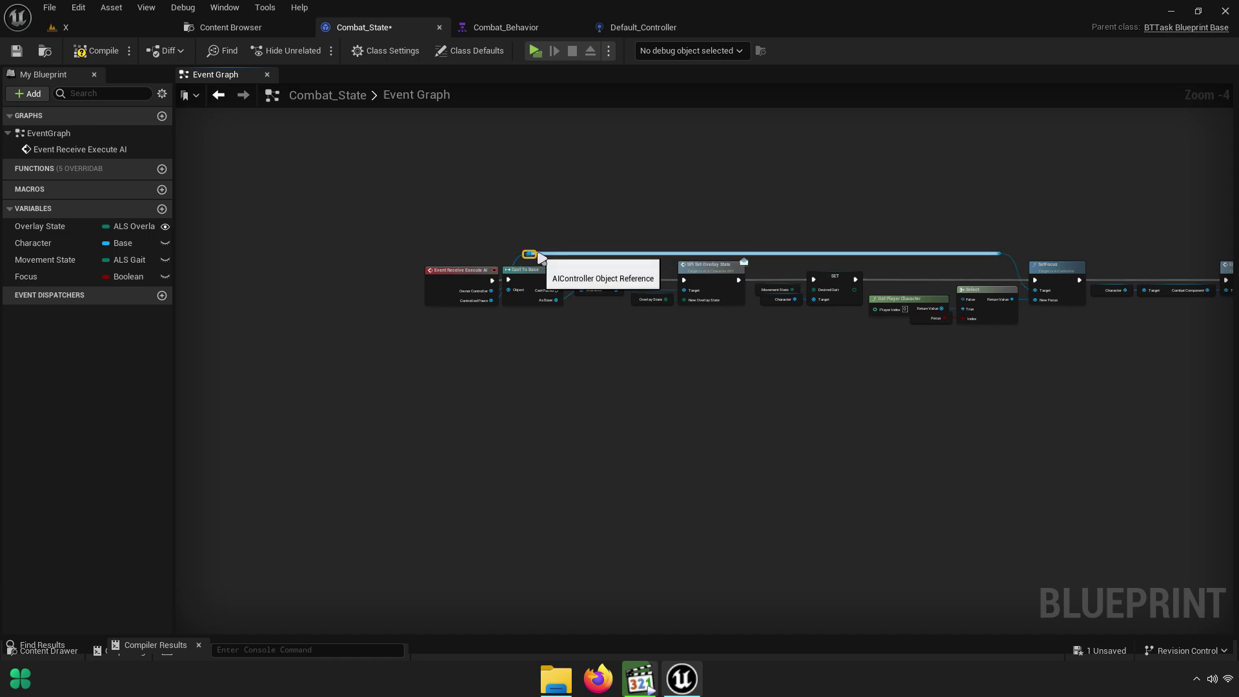
{"action": "scroll", "coordinate": [614, 285], "scroll_direction": "up", "scroll_amount": 3}
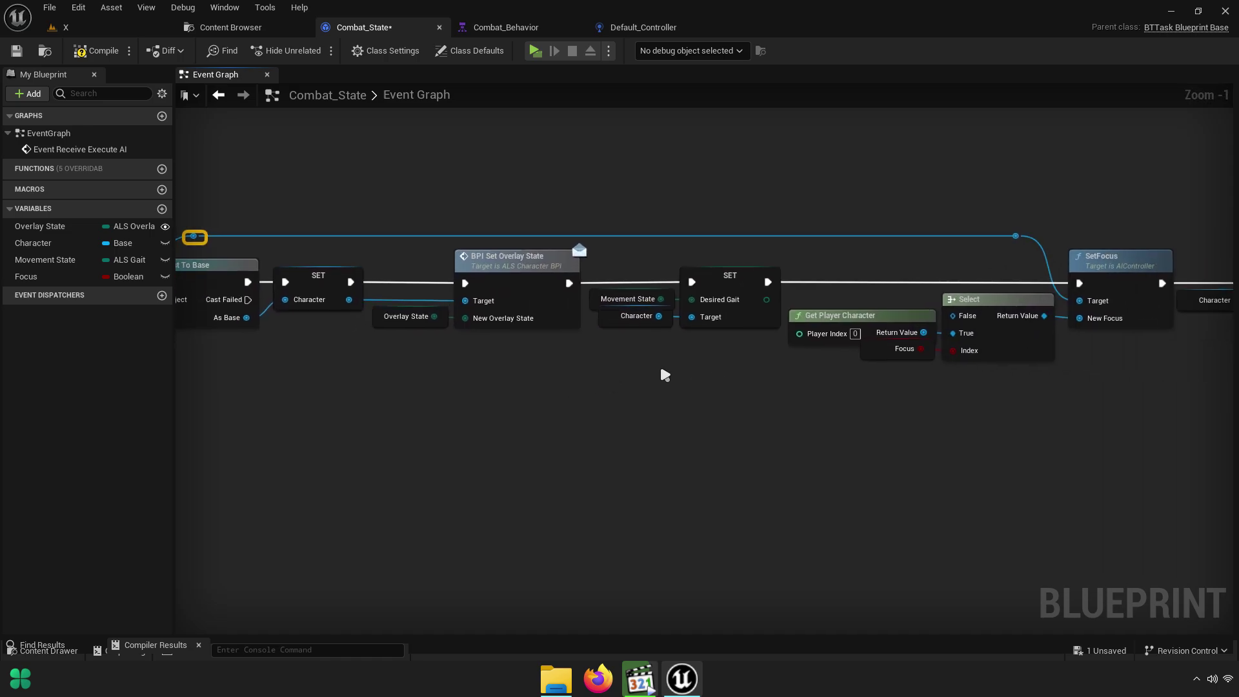
{"action": "key", "text": "ctrl+z"}
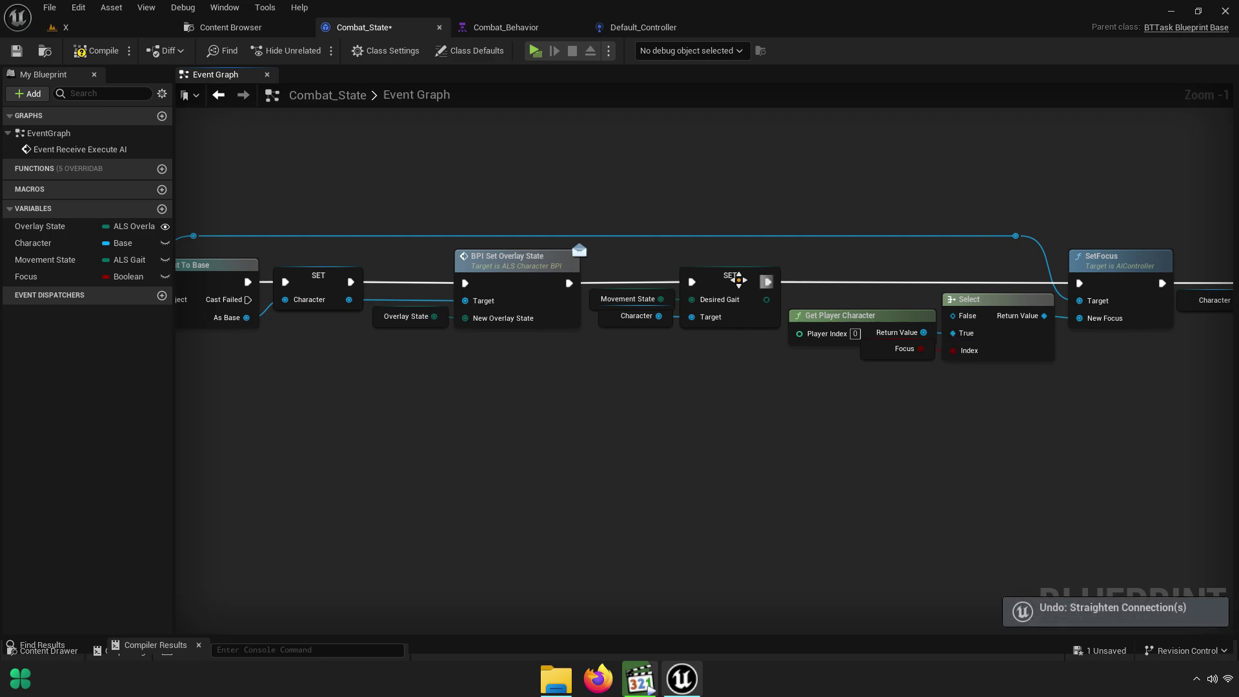
{"action": "scroll", "coordinate": [956, 380], "scroll_direction": "down", "scroll_amount": 2}
{"action": "right_click_drag", "start_coordinate": [646, 230], "coordinate": [459, 237]}
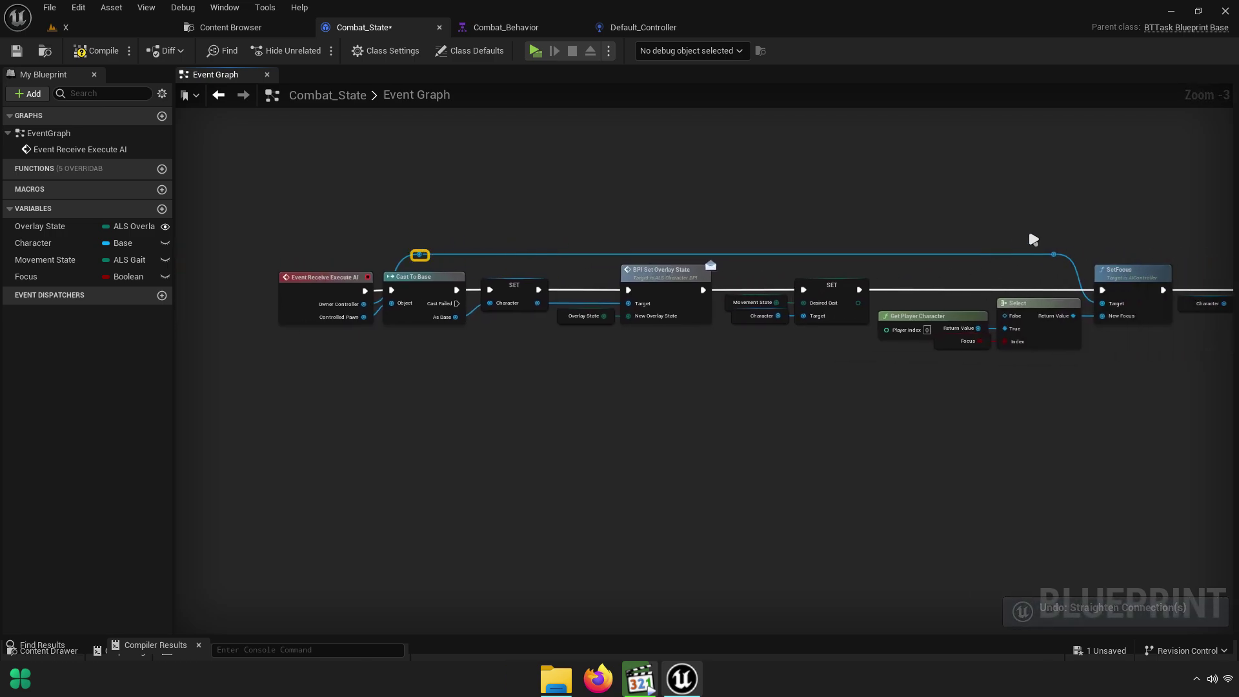
{"action": "scroll", "coordinate": [1046, 281], "scroll_direction": "up", "scroll_amount": 1}
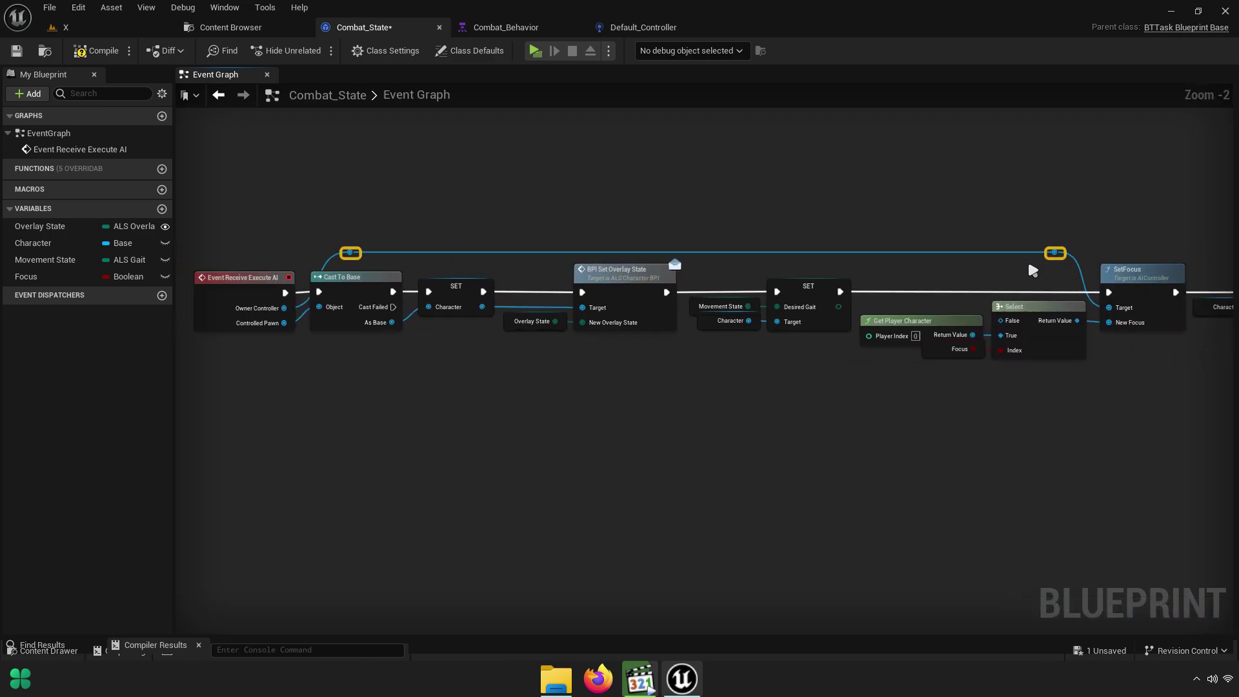
{"action": "key", "text": "q"}
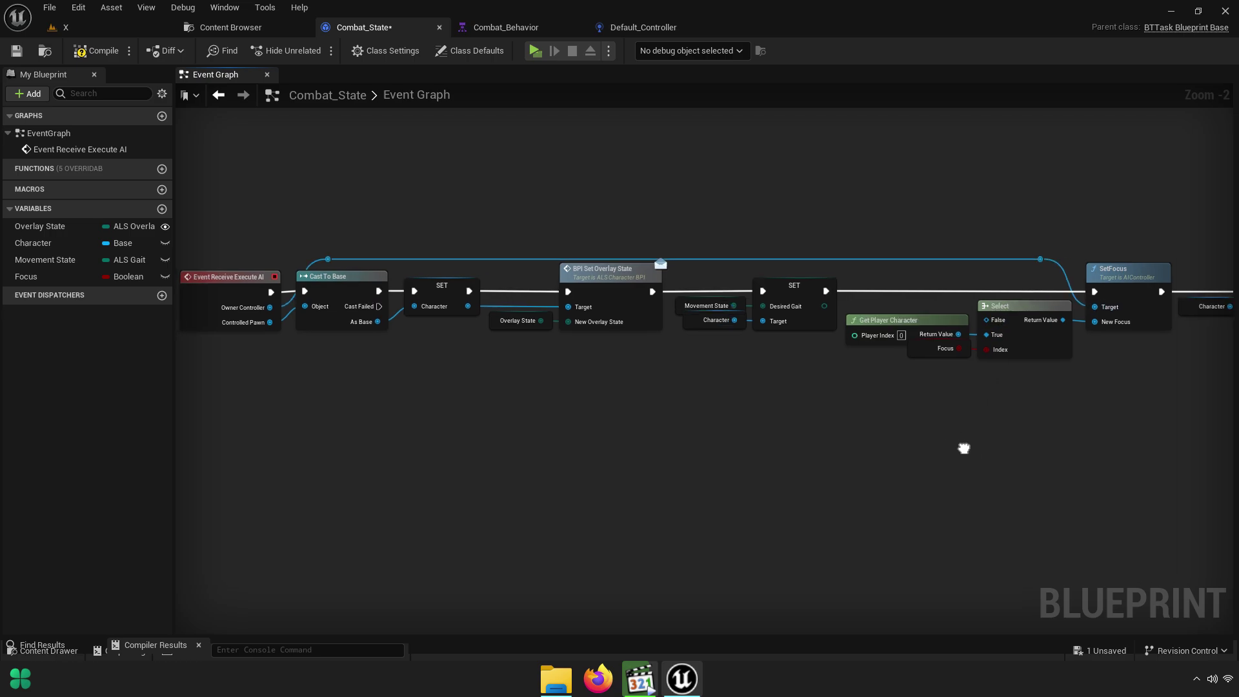
Review the whole chain and shift Finish Execute slightly left
{"action": "right_click_drag", "start_coordinate": [963, 445], "coordinate": [1049, 434]}
{"action": "scroll", "coordinate": [567, 372], "scroll_direction": "up", "scroll_amount": 3}
{"action": "mouse_move", "coordinate": [568, 372]}
{"action": "right_mouse_down"}
{"action": "mouse_move", "coordinate": [697, 382]}
{"action": "mouse_move", "coordinate": [749, 348]}
{"action": "mouse_move", "coordinate": [426, 343]}
{"action": "right_mouse_up"}
{"action": "right_click_drag", "start_coordinate": [824, 356], "coordinate": [420, 365]}
{"action": "right_click_drag", "start_coordinate": [833, 391], "coordinate": [584, 371]}
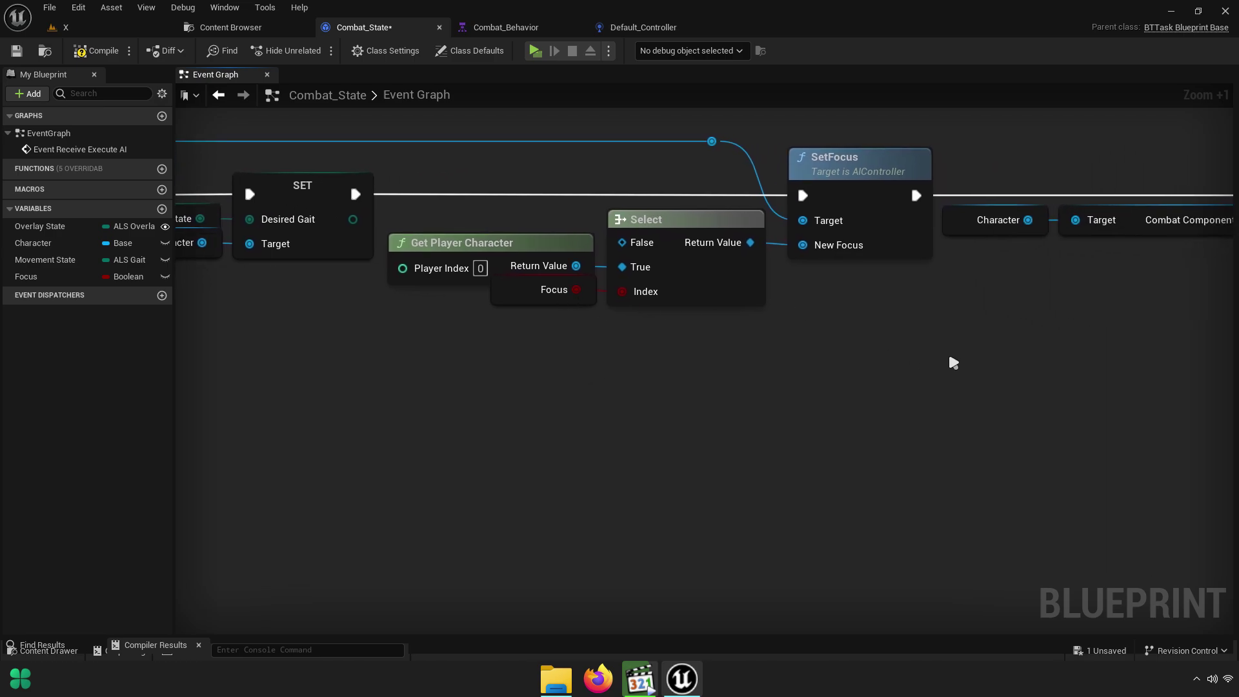
{"action": "right_click_drag", "start_coordinate": [953, 363], "coordinate": [308, 377]}
{"action": "mouse_move", "coordinate": [717, 381]}
{"action": "right_mouse_down"}
{"action": "mouse_move", "coordinate": [584, 355]}
{"action": "mouse_move", "coordinate": [892, 366]}
{"action": "mouse_move", "coordinate": [497, 362]}
{"action": "right_mouse_up"}
{"action": "scroll", "coordinate": [584, 354], "scroll_direction": "up", "scroll_amount": 2}
{"action": "left_click", "coordinate": [884, 284]}
{"action": "left_click_drag", "start_coordinate": [884, 284], "coordinate": [838, 284]}
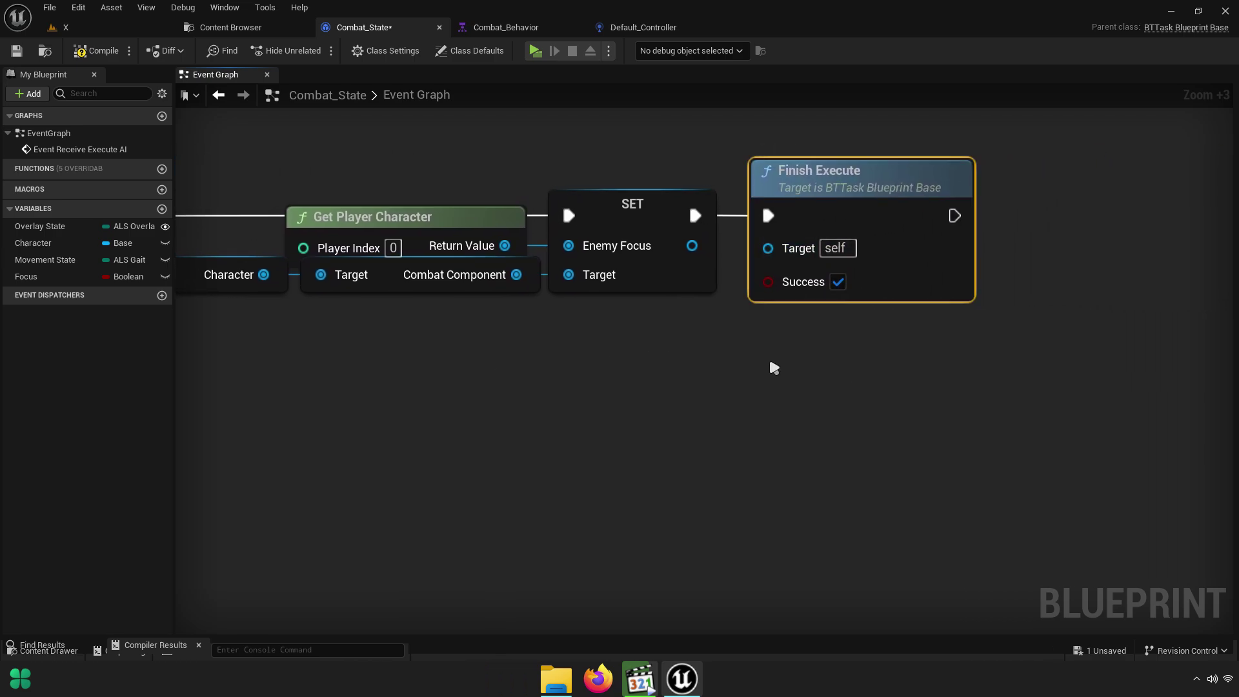
{"action": "left_click", "coordinate": [647, 381]}
{"action": "scroll", "coordinate": [847, 387], "scroll_direction": "down", "scroll_amount": 4}
{"action": "right_click_drag", "start_coordinate": [500, 403], "coordinate": [868, 390]}
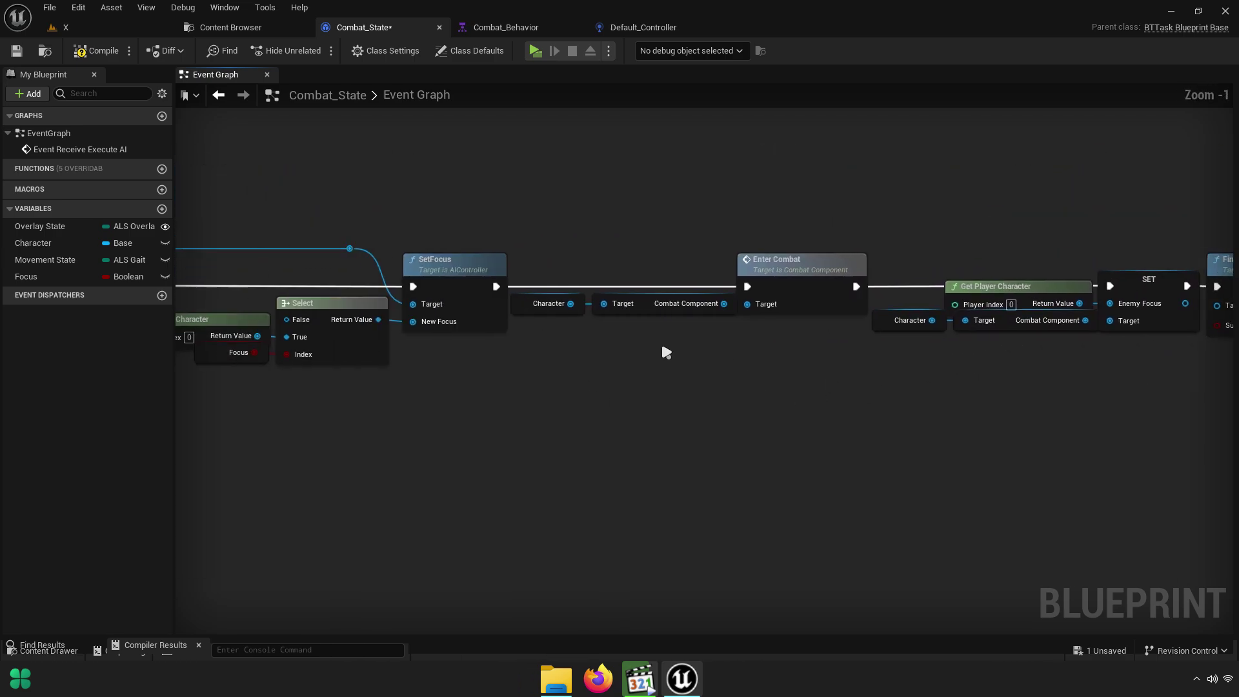
Make Movement State and Focus instance editable and save the Combat_State blueprint
{"action": "left_click", "coordinate": [165, 260]}
{"action": "left_click", "coordinate": [166, 276]}
{"action": "right_click_drag", "start_coordinate": [382, 375], "coordinate": [663, 422]}
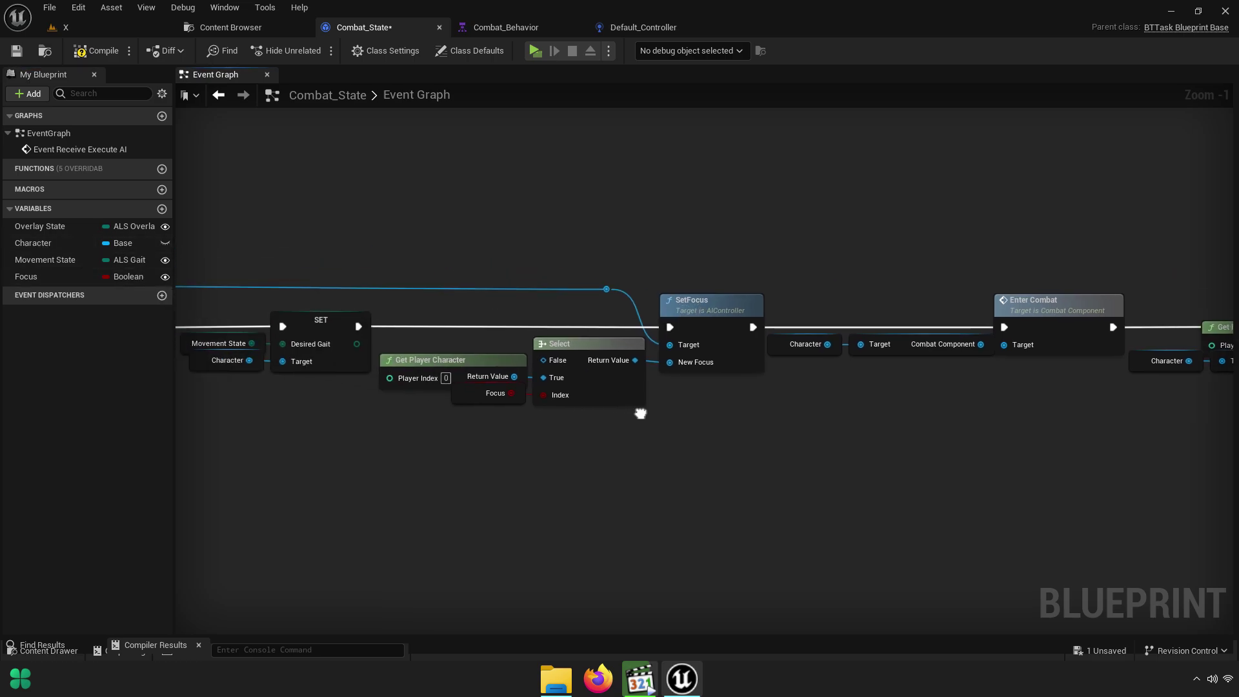
{"action": "left_click", "coordinate": [16, 51]}
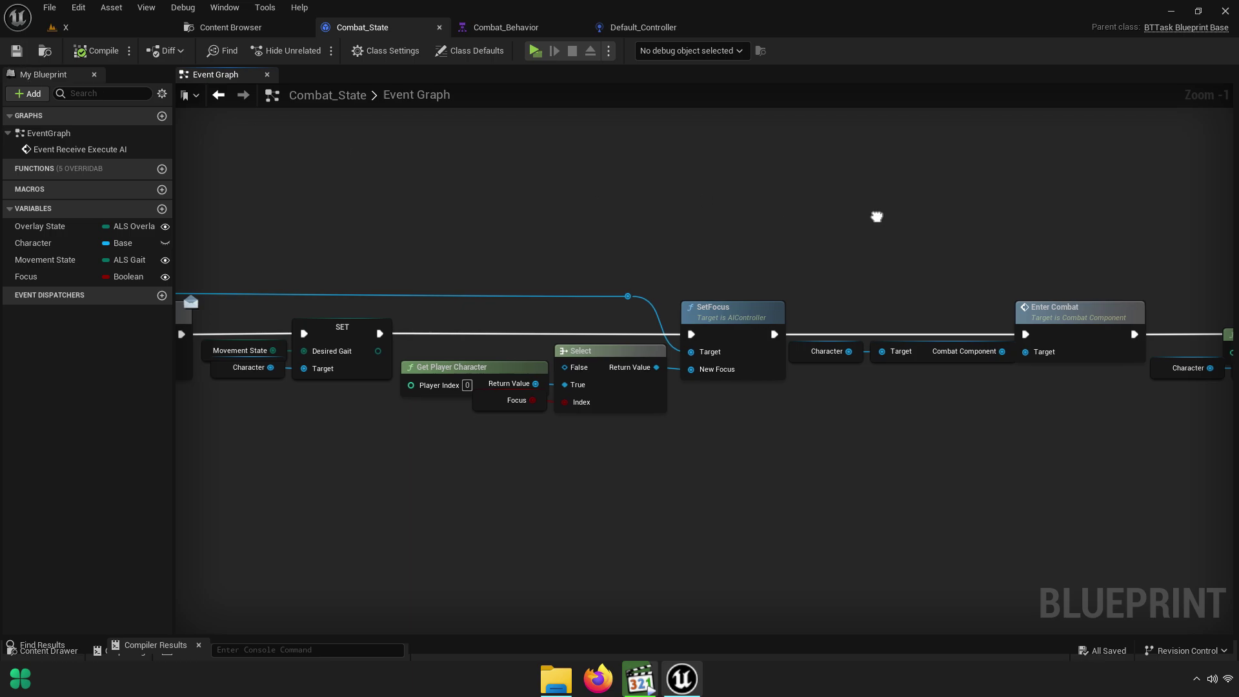
Select the Enter Combat node in the graph
{"action": "right_click_drag", "start_coordinate": [877, 215], "coordinate": [737, 241]}
{"action": "scroll", "coordinate": [710, 243], "scroll_direction": "up", "scroll_amount": 4}
{"action": "left_click", "coordinate": [576, 254]}
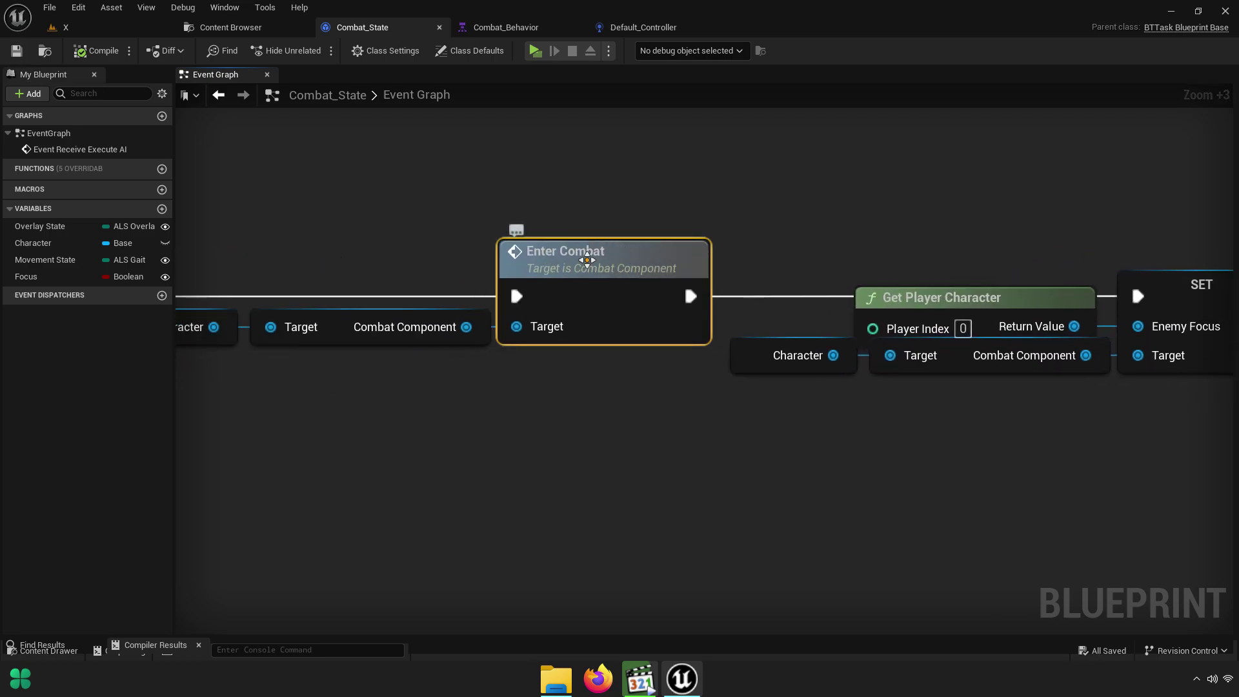
Open the Enter Combat graph and dock the CombatComponent tab beside Content Browser
{"action": "double_click", "coordinate": [577, 255]}
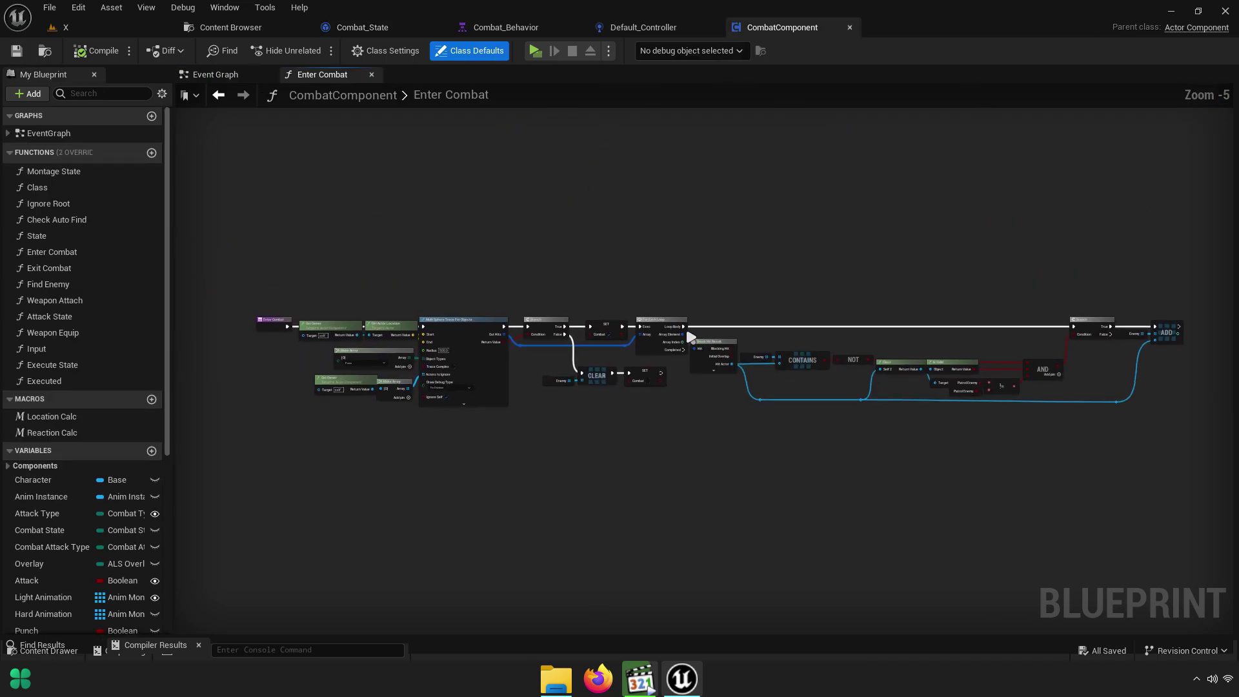
{"action": "right_click_drag", "start_coordinate": [489, 269], "coordinate": [509, 252]}
{"action": "scroll", "coordinate": [459, 251], "scroll_direction": "up", "scroll_amount": 3}
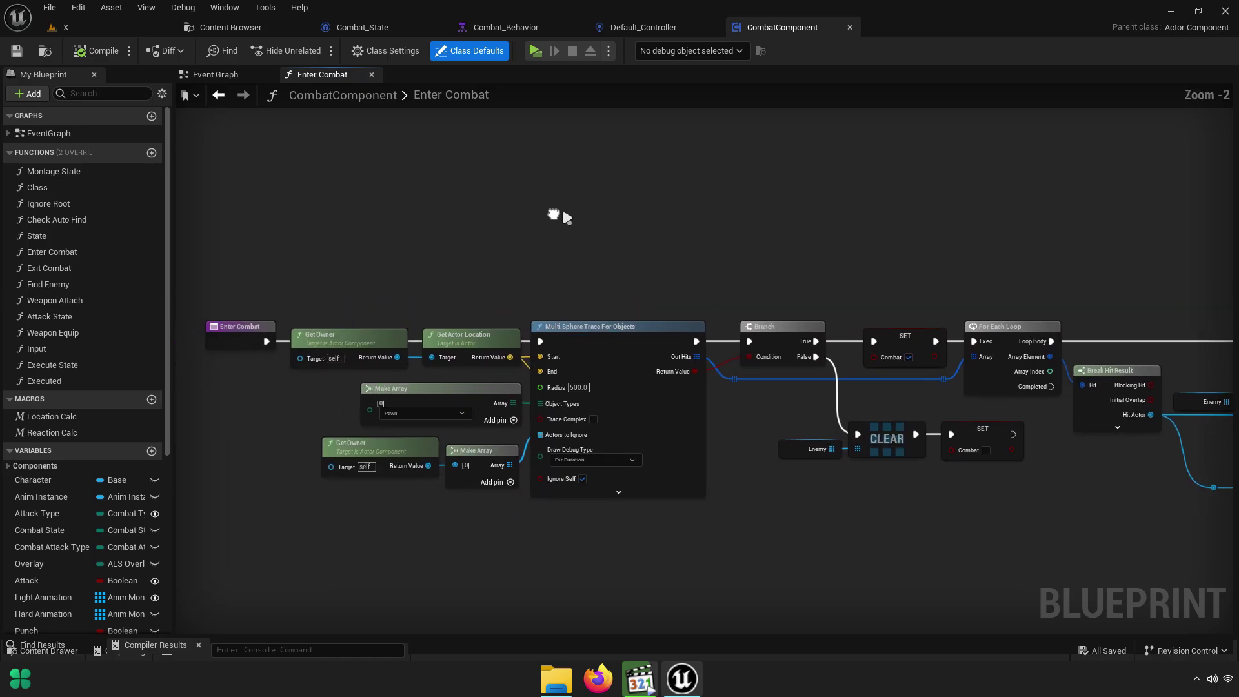
{"action": "left_click_drag", "start_coordinate": [793, 27], "coordinate": [407, 30]}
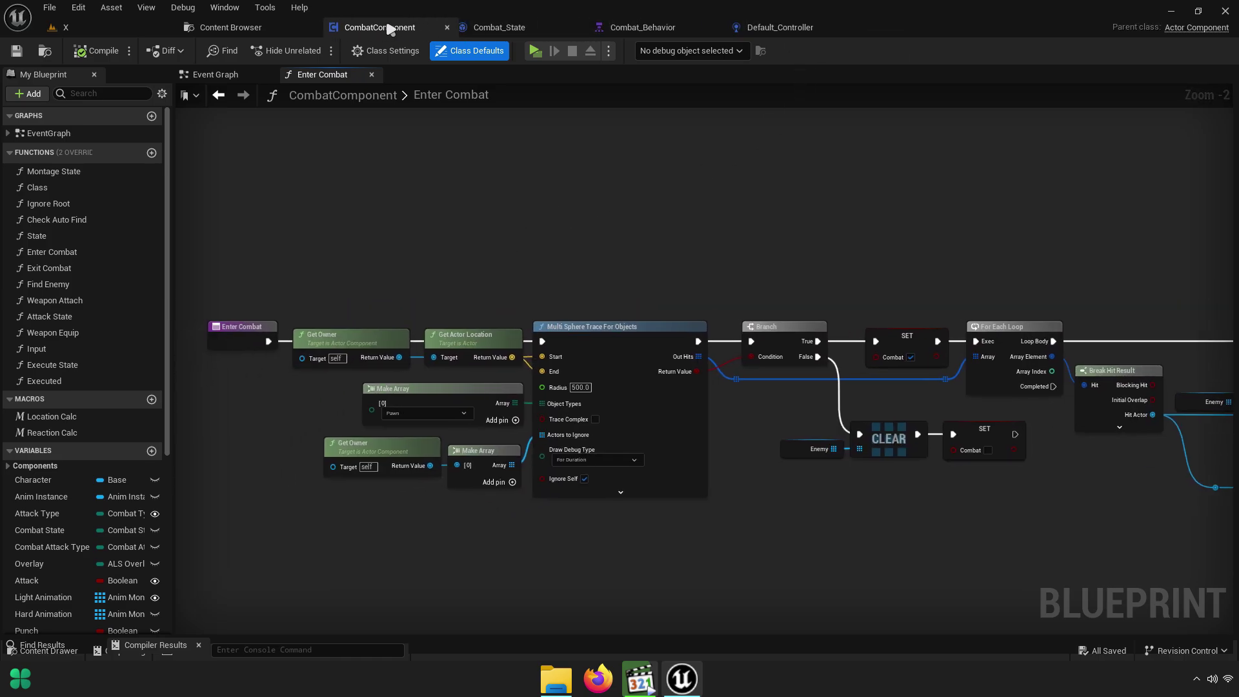
{"action": "left_click_drag", "start_coordinate": [300, 75], "coordinate": [239, 79]}
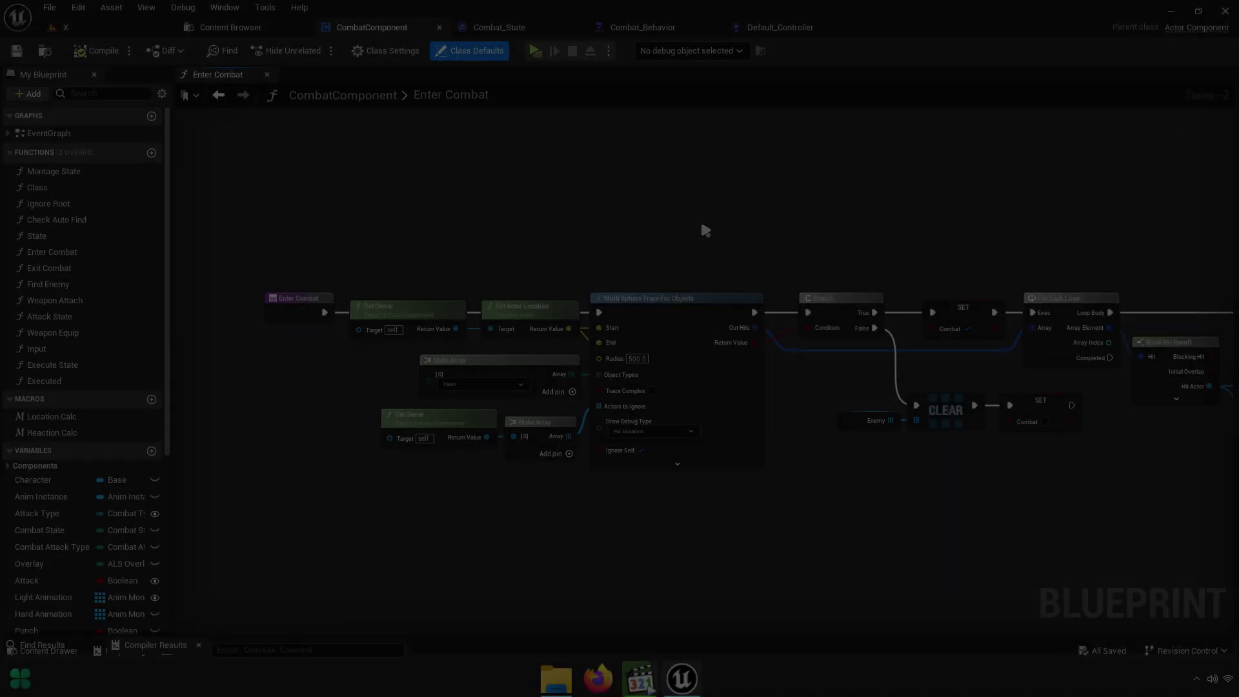
Drag the Enter Combat entry node down, away from the Get Owner chain
{"action": "scroll", "coordinate": [563, 226], "scroll_direction": "up", "scroll_amount": 4}
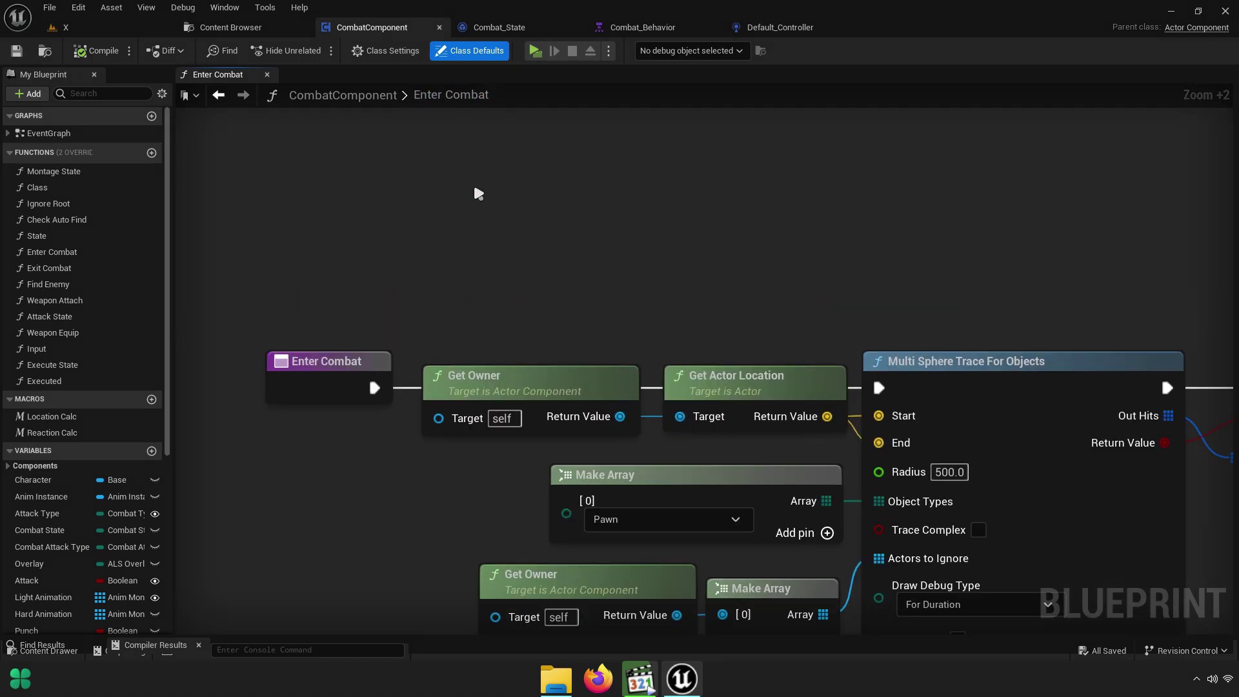
{"action": "scroll", "coordinate": [553, 388], "scroll_direction": "down", "scroll_amount": 3}
{"action": "scroll", "coordinate": [507, 288], "scroll_direction": "down", "scroll_amount": 2}
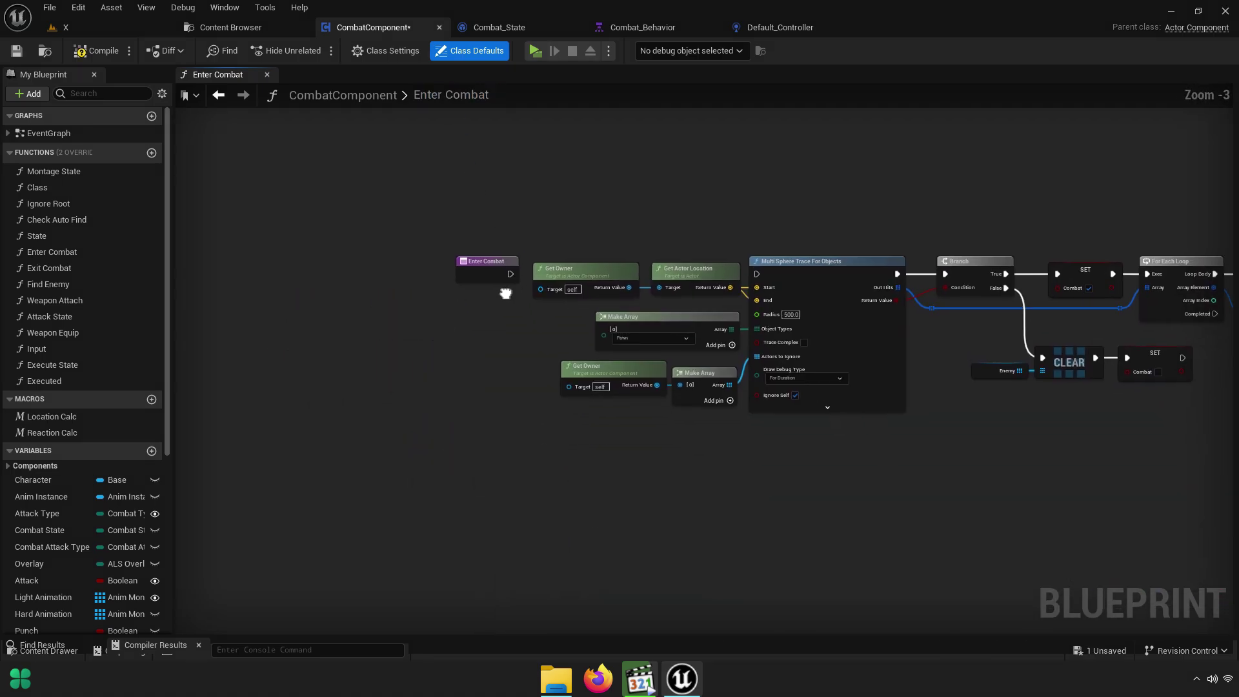
{"action": "scroll", "coordinate": [491, 329], "scroll_direction": "down", "scroll_amount": 2}
{"action": "scroll", "coordinate": [544, 286], "scroll_direction": "down", "scroll_amount": 1}
{"action": "scroll", "coordinate": [545, 287], "scroll_direction": "up", "scroll_amount": 4}
{"action": "left_click_drag", "start_coordinate": [534, 241], "coordinate": [549, 448]}
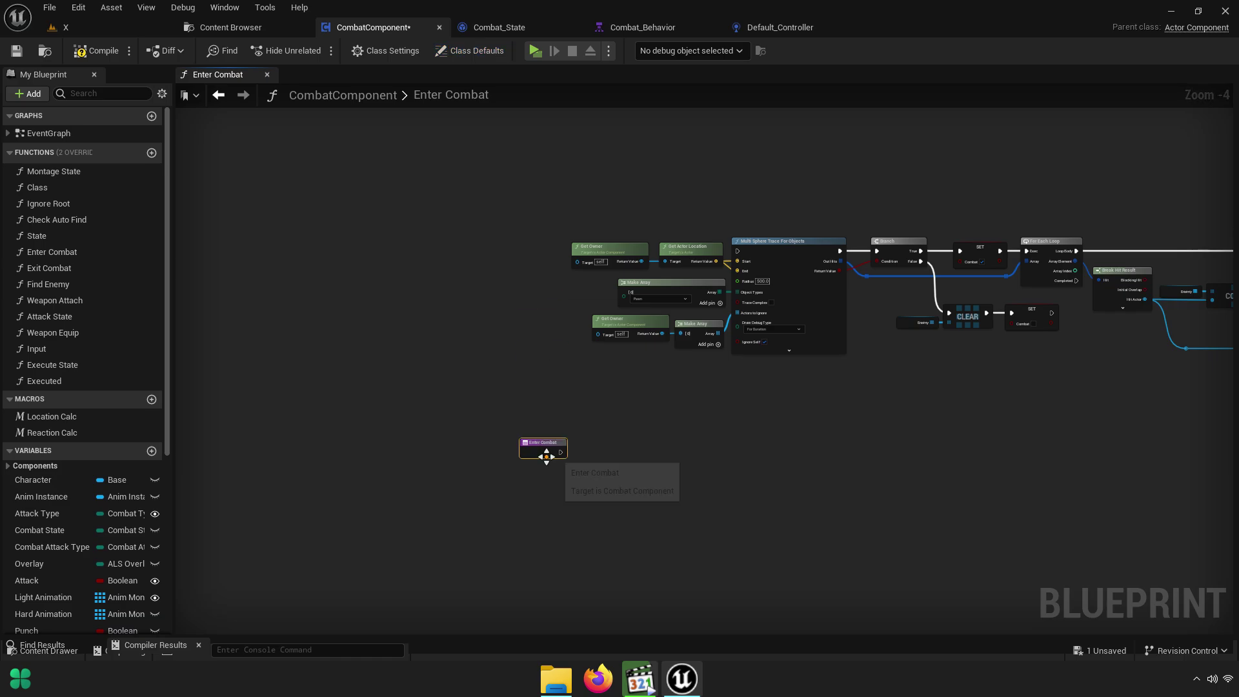
{"action": "scroll", "coordinate": [534, 216], "scroll_direction": "up", "scroll_amount": 2}
{"action": "left_click", "coordinate": [610, 303]}
{"action": "right_click_drag", "start_coordinate": [610, 302], "coordinate": [639, 321]}
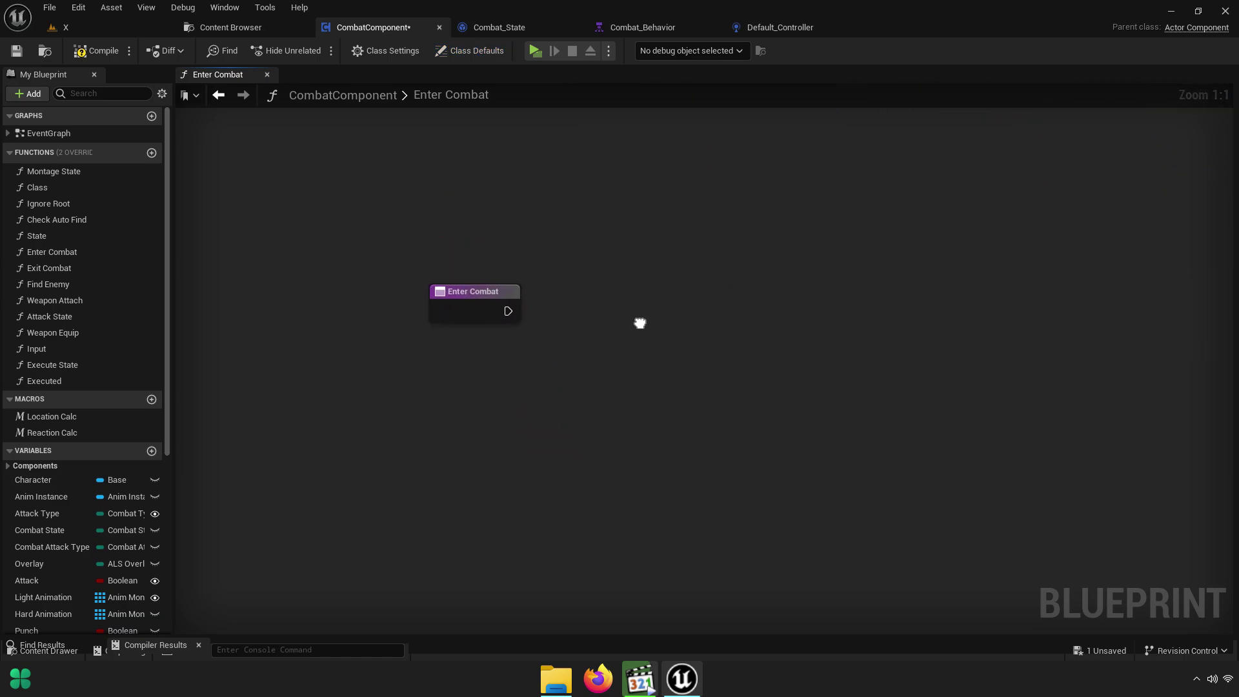
{"action": "scroll", "coordinate": [704, 266], "scroll_direction": "up", "scroll_amount": 3}
{"action": "right_click_drag", "start_coordinate": [704, 266], "coordinate": [674, 351]}
{"action": "scroll", "coordinate": [700, 331], "scroll_direction": "down", "scroll_amount": 6}
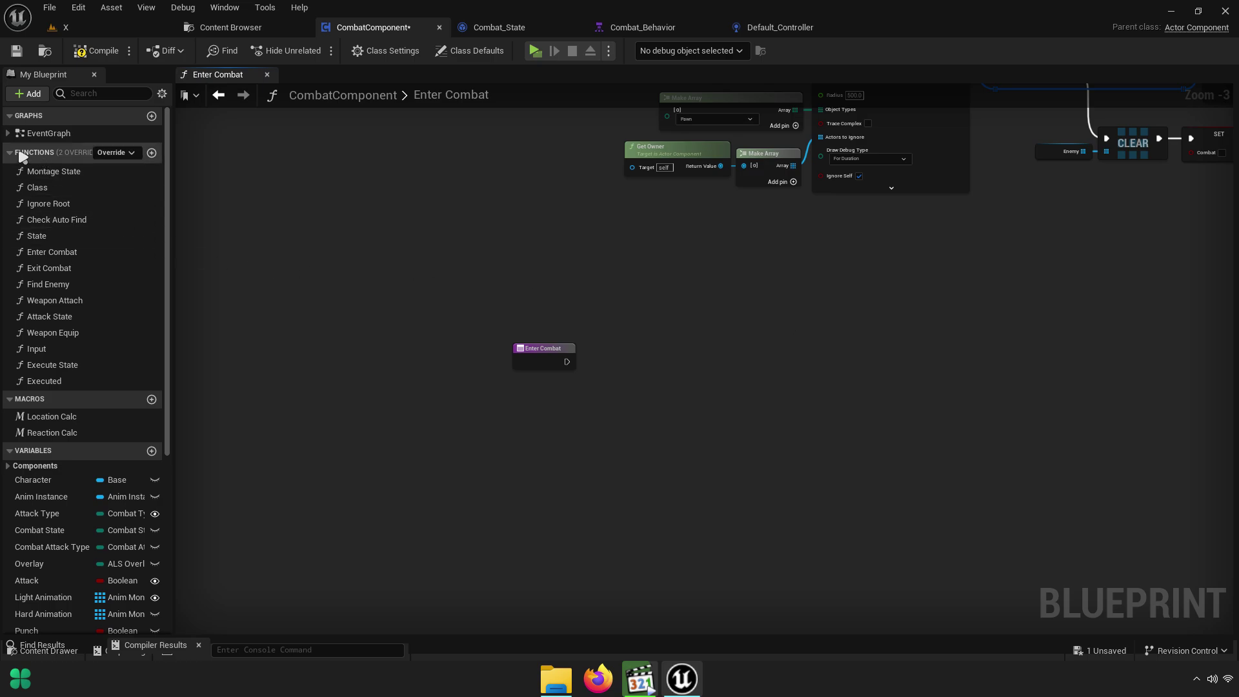
Add a new CombatComponent function named Active Enemy
{"action": "left_click", "coordinate": [152, 155]}
{"action": "type", "text": "Active Enemy"}
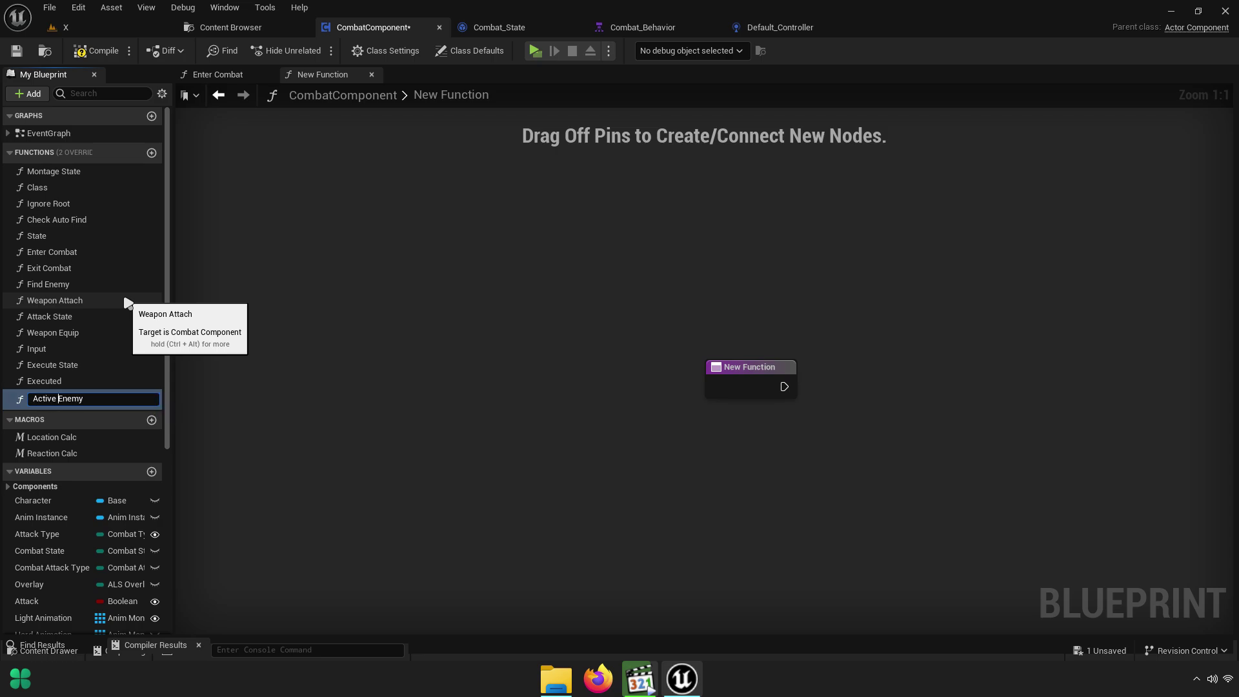
{"action": "key", "text": "Return"}
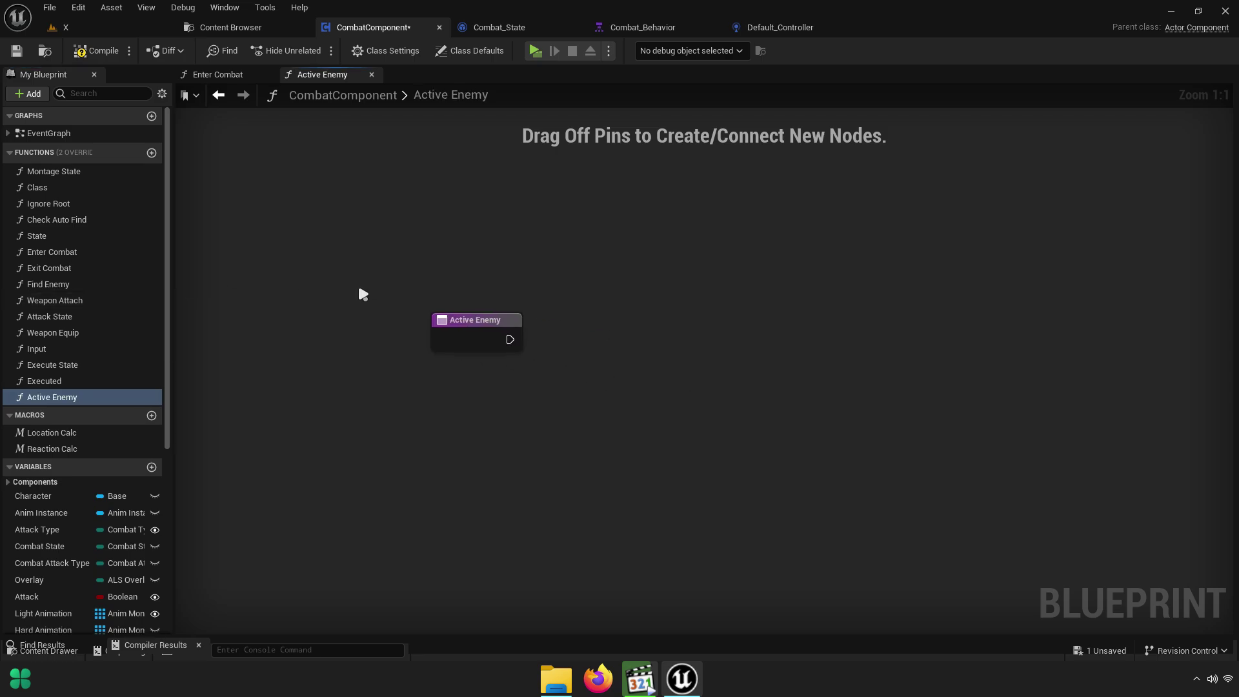
{"action": "right_click_drag", "start_coordinate": [651, 388], "coordinate": [564, 283]}
{"action": "scroll", "coordinate": [565, 282], "scroll_direction": "up", "scroll_amount": 1}
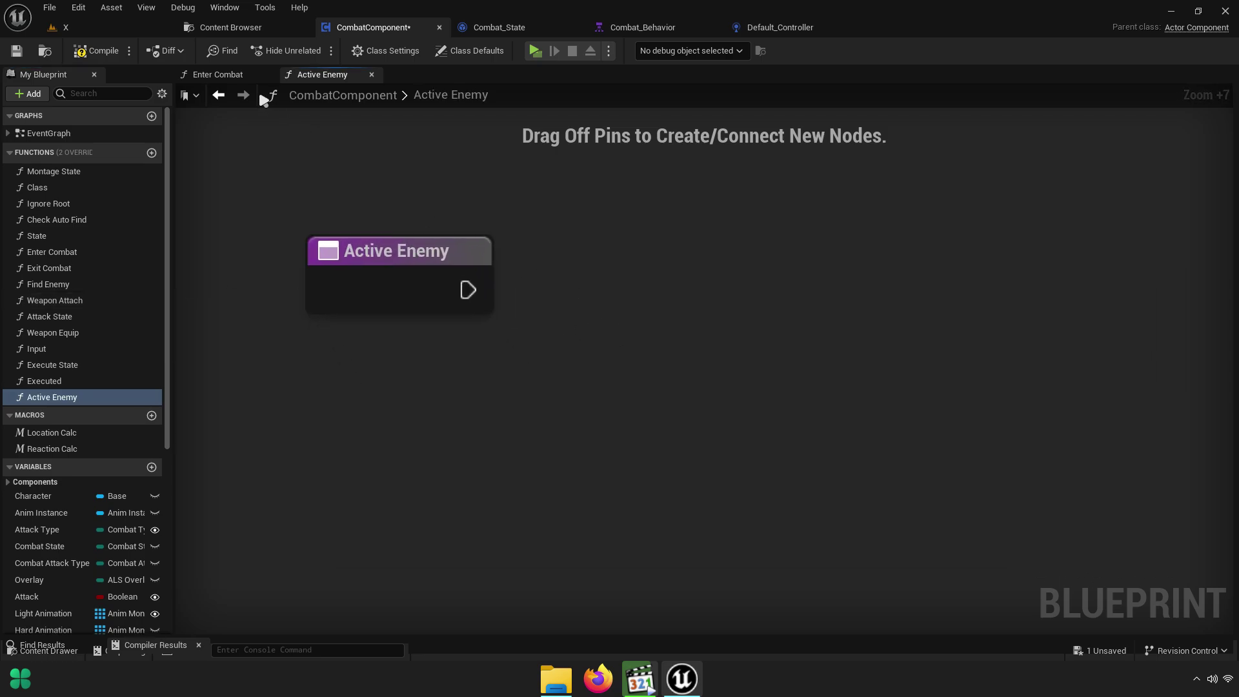
Copy the enemy-check nodes, Enemy through AND, from the Enter Combat graph
{"action": "left_click", "coordinate": [242, 76]}
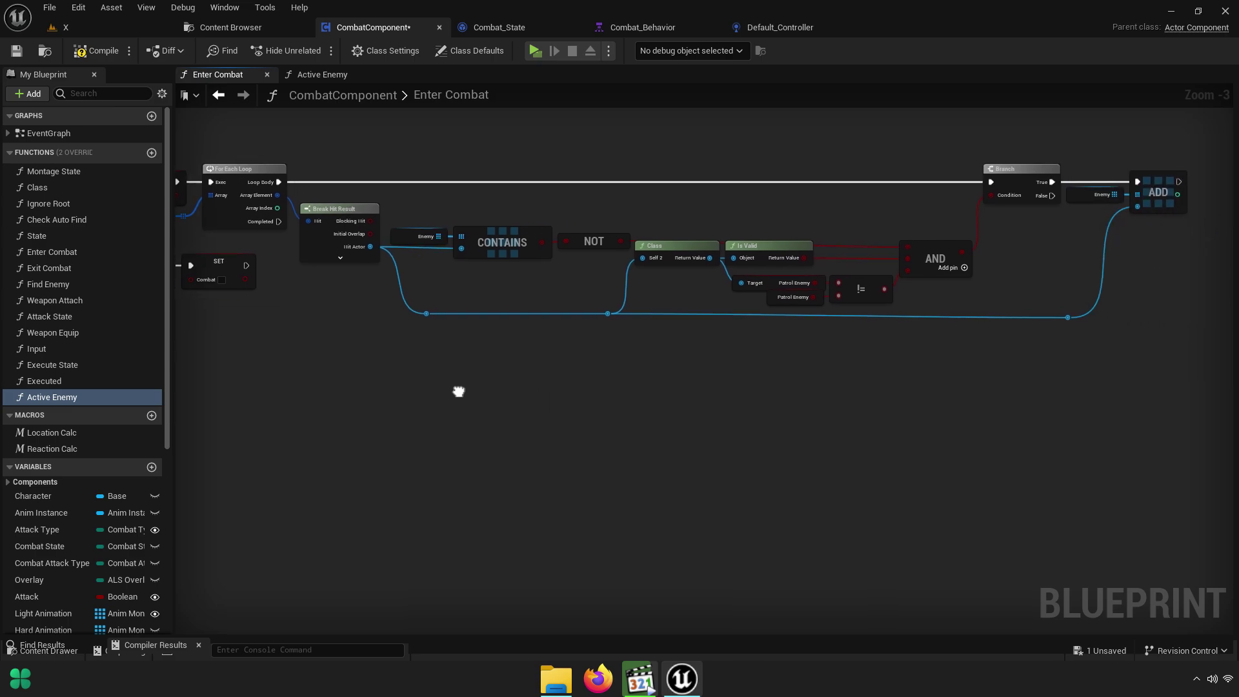
{"action": "left_click_drag", "start_coordinate": [663, 314], "coordinate": [922, 369]}
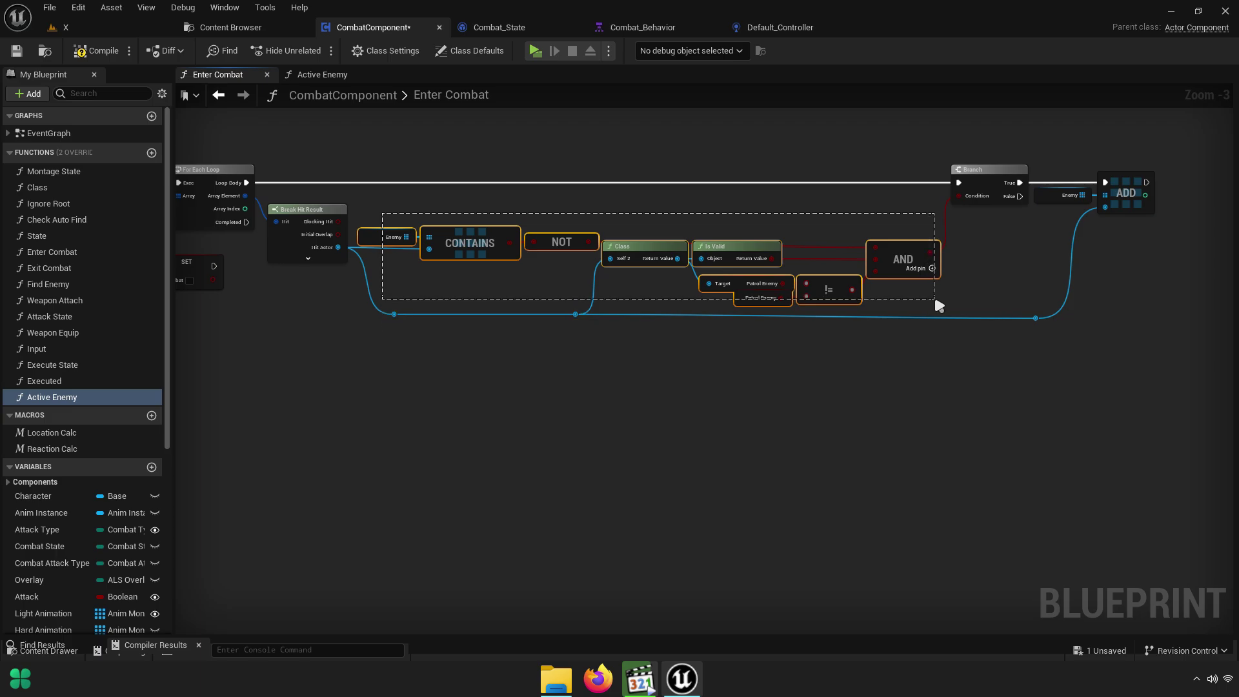
{"action": "scroll", "coordinate": [584, 279], "scroll_direction": "up", "scroll_amount": 3}
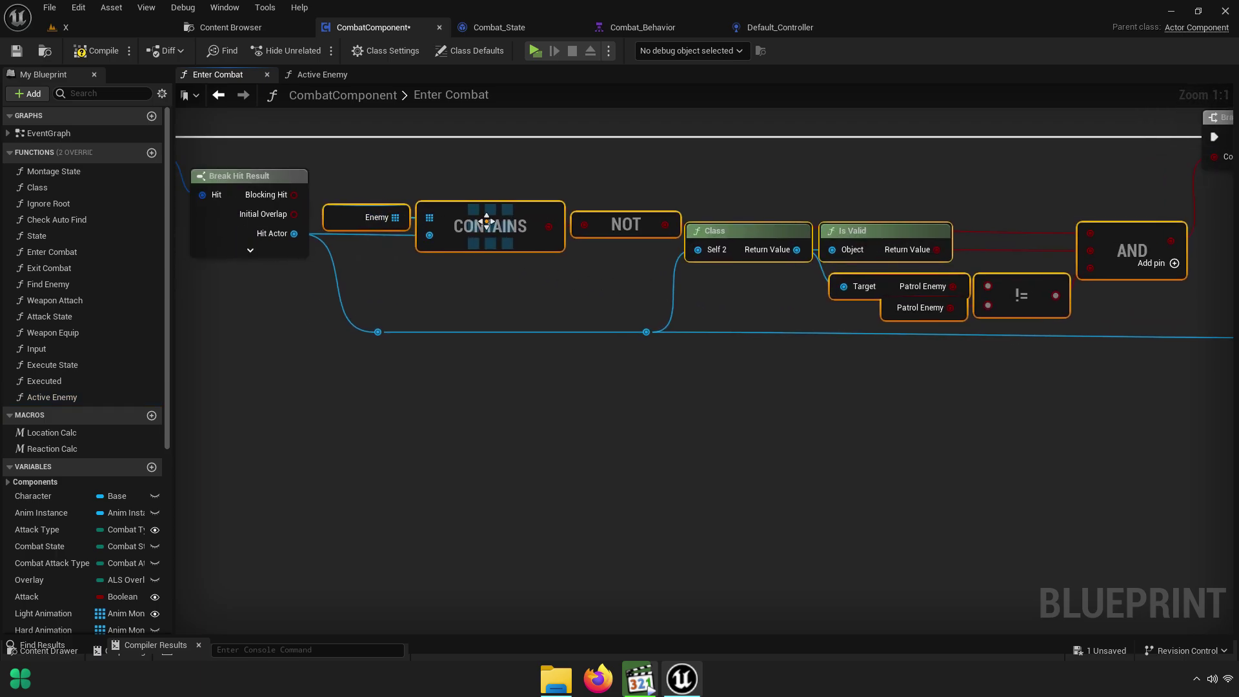
{"action": "right_click_drag", "start_coordinate": [858, 282], "coordinate": [723, 275]}
{"action": "right_click", "coordinate": [752, 227]}
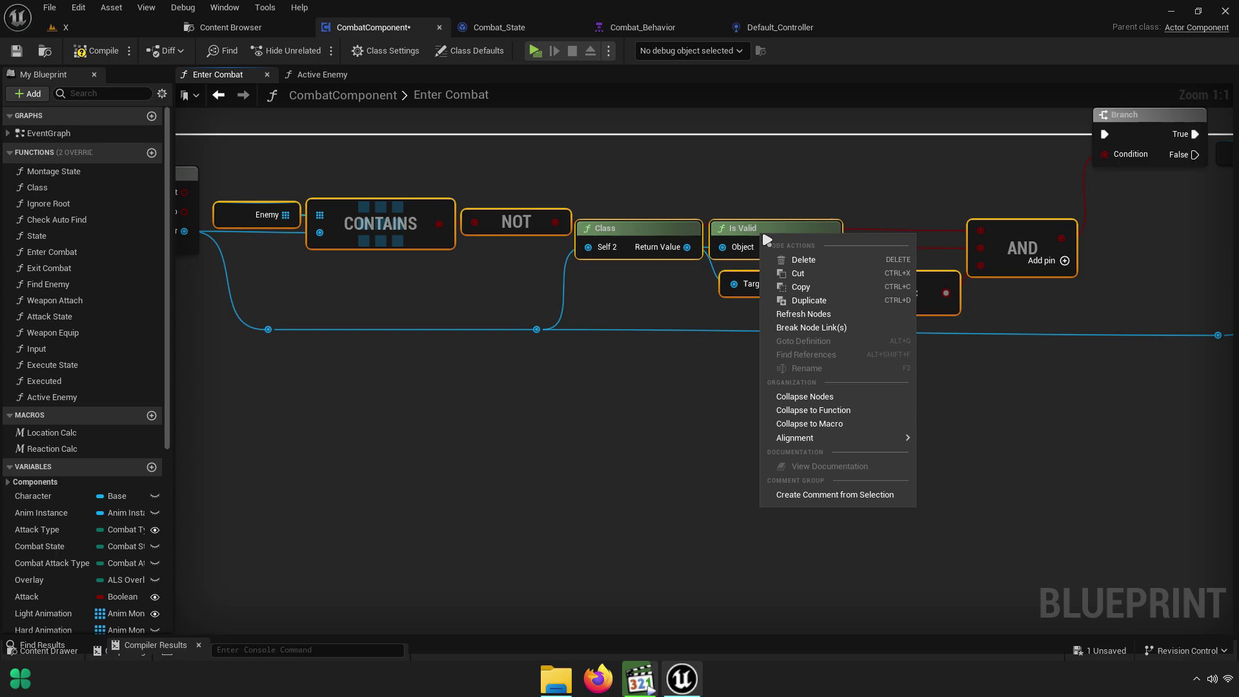
{"action": "left_click", "coordinate": [798, 284]}
{"action": "left_click", "coordinate": [349, 77]}
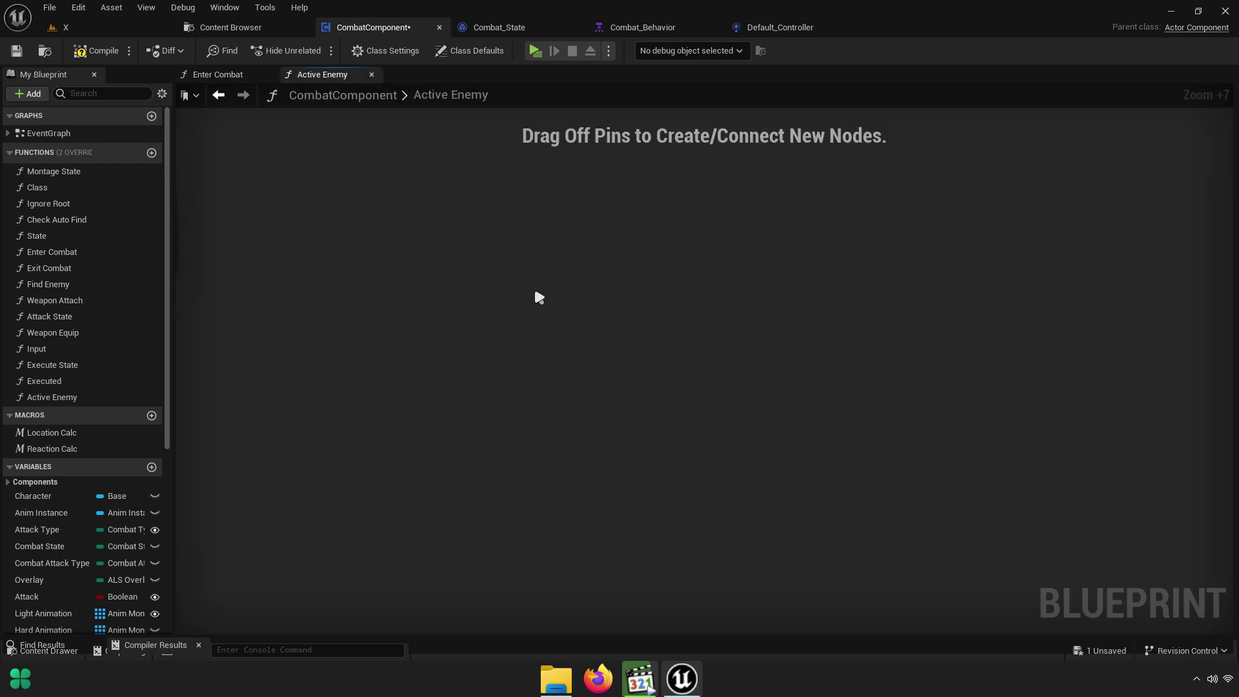
Paste the enemy-check nodes into Active Enemy, feeding them from a new Item to Find input
{"action": "key", "text": "ctrl+v"}
{"action": "scroll", "coordinate": [826, 387], "scroll_direction": "down", "scroll_amount": 2}
{"action": "left_click_drag", "start_coordinate": [578, 320], "coordinate": [782, 366]}
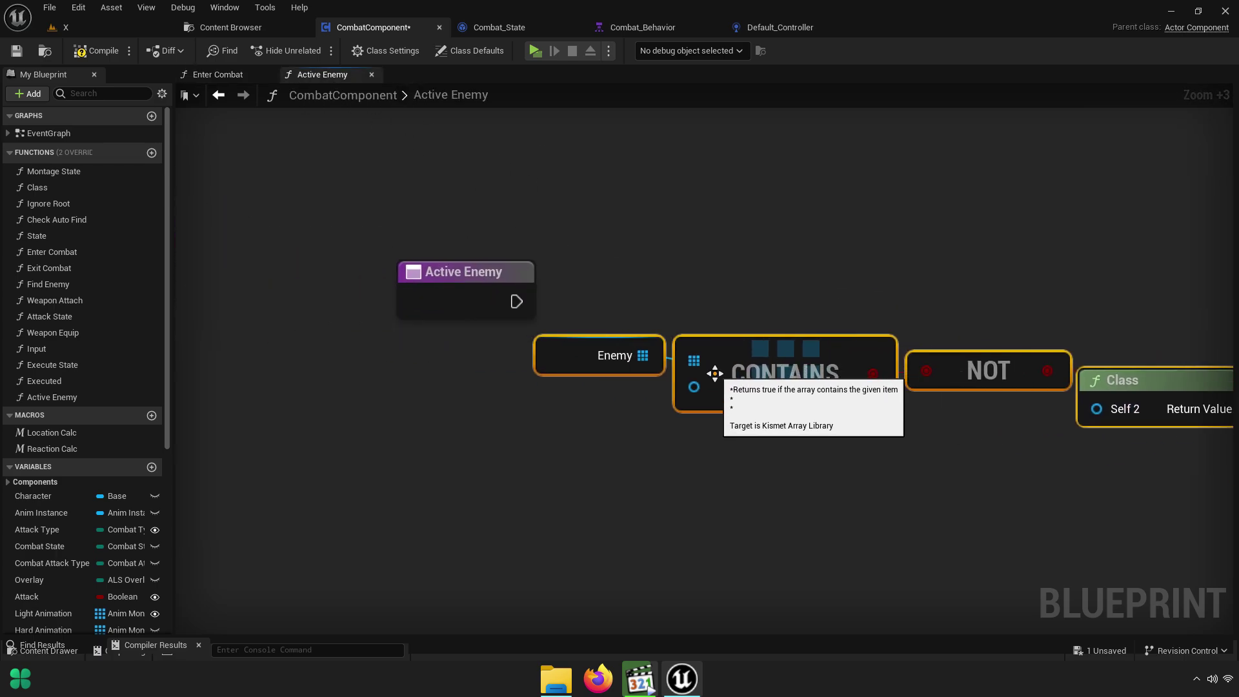
{"action": "mouse_move", "coordinate": [708, 409]}
{"action": "right_mouse_down"}
{"action": "mouse_move", "coordinate": [709, 385]}
{"action": "mouse_move", "coordinate": [769, 390]}
{"action": "right_mouse_up"}
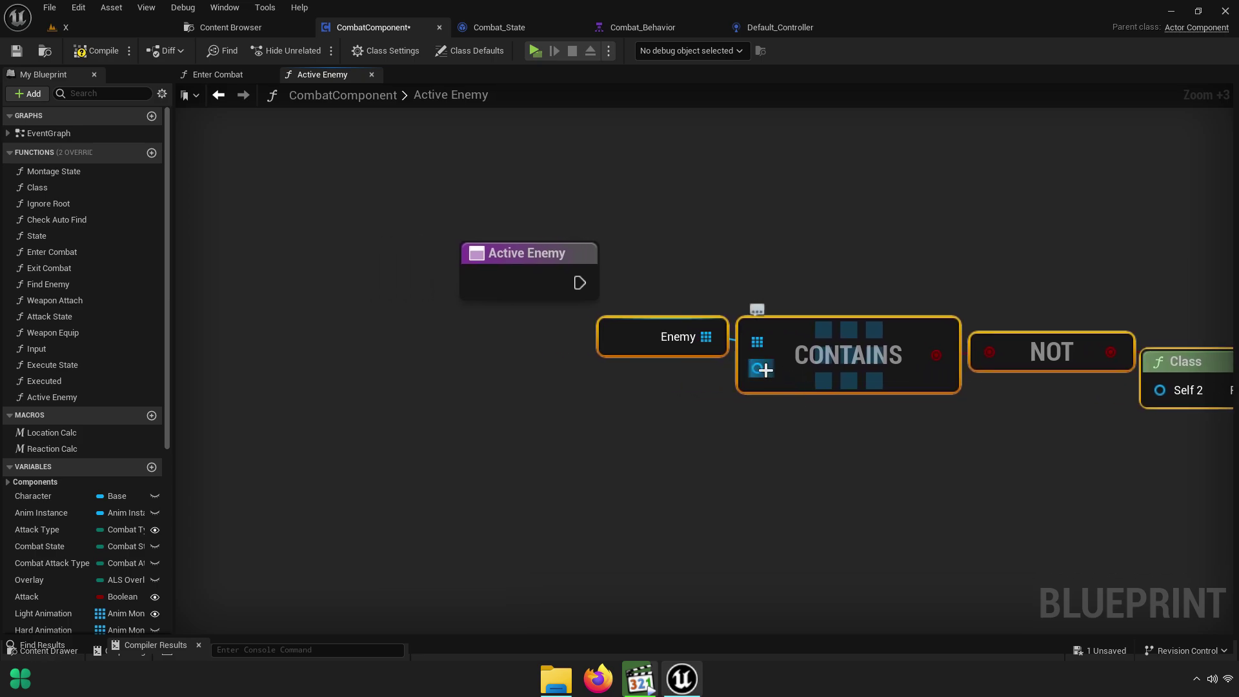
{"action": "left_click_drag", "start_coordinate": [765, 370], "coordinate": [517, 284]}
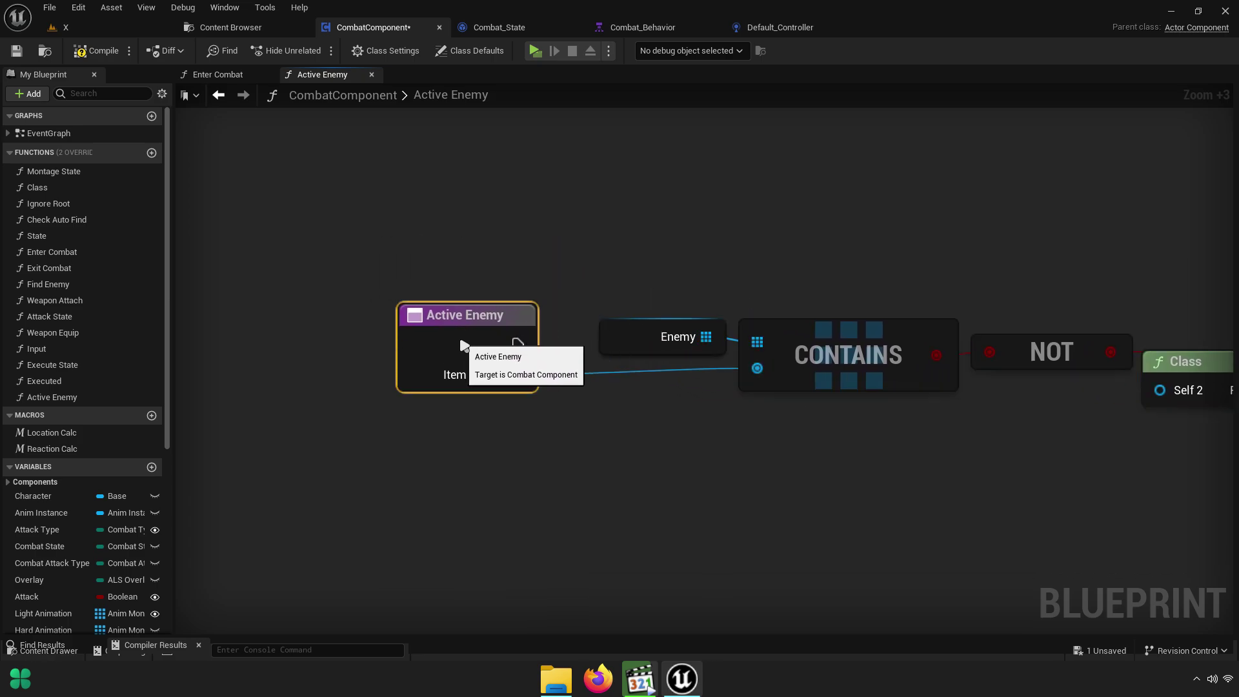
{"action": "right_click_drag", "start_coordinate": [581, 434], "coordinate": [237, 375]}
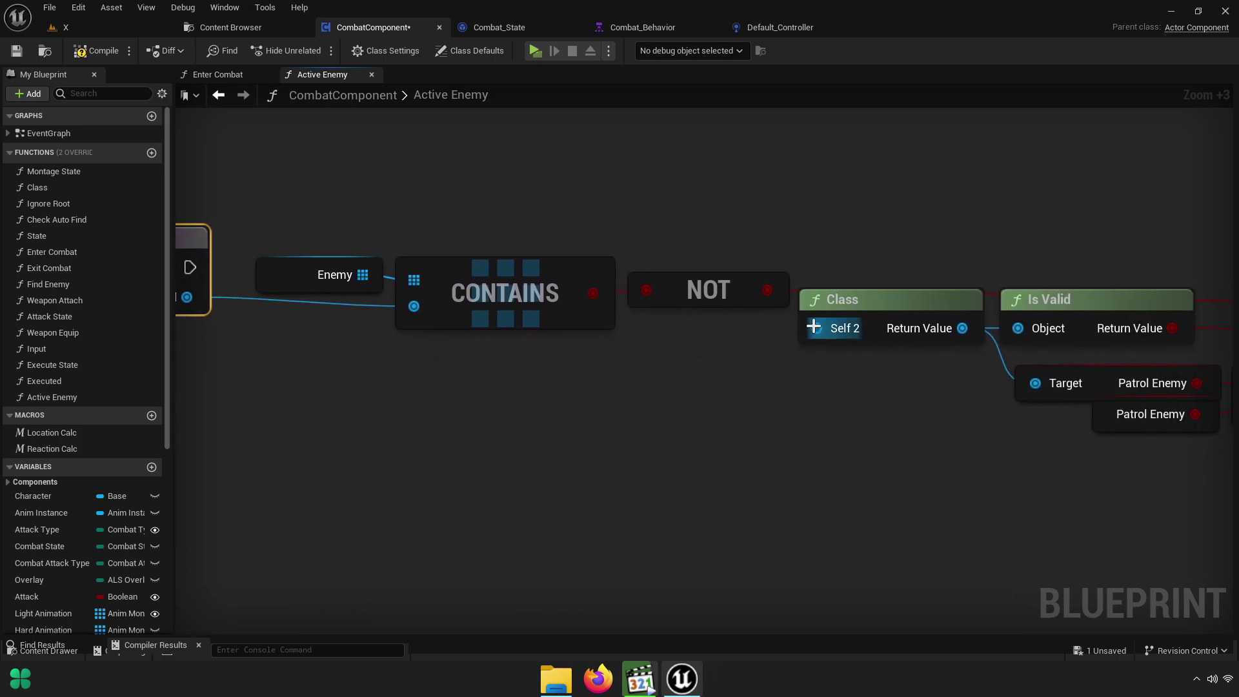
{"action": "left_click_drag", "start_coordinate": [813, 327], "coordinate": [390, 296]}
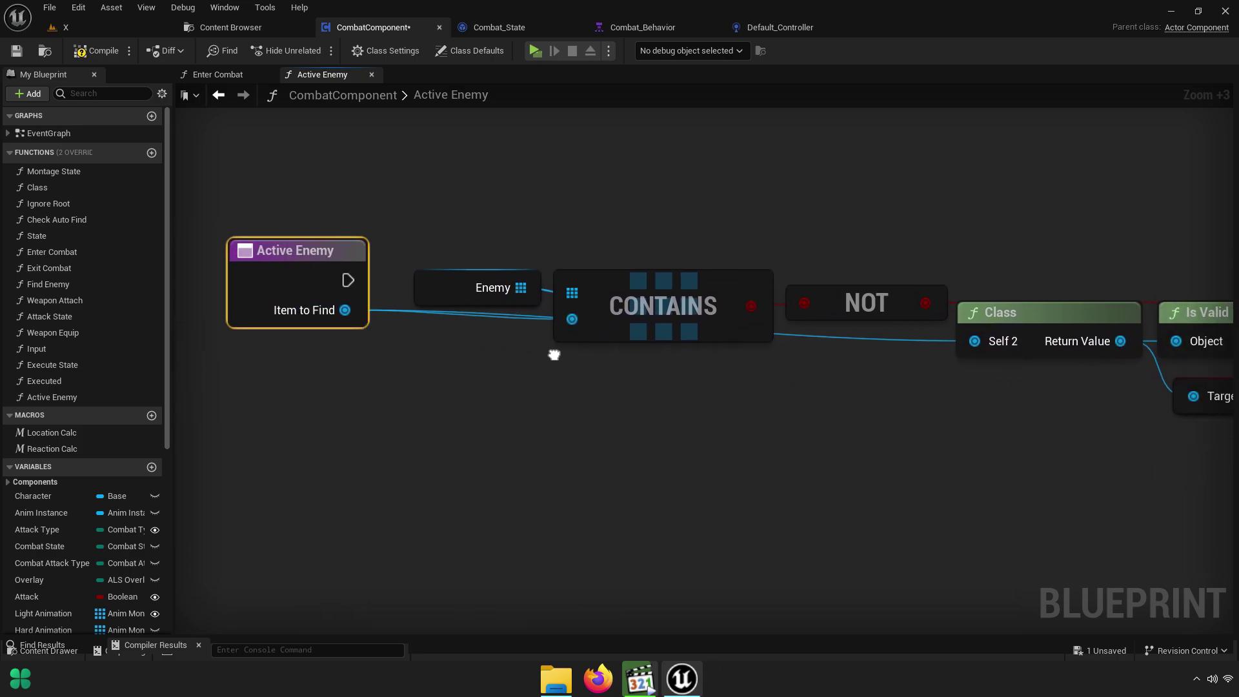
Tidy the pasted nodes, nudging the Is Valid node slightly right
{"action": "left_click_drag", "start_coordinate": [346, 388], "coordinate": [946, 395]}
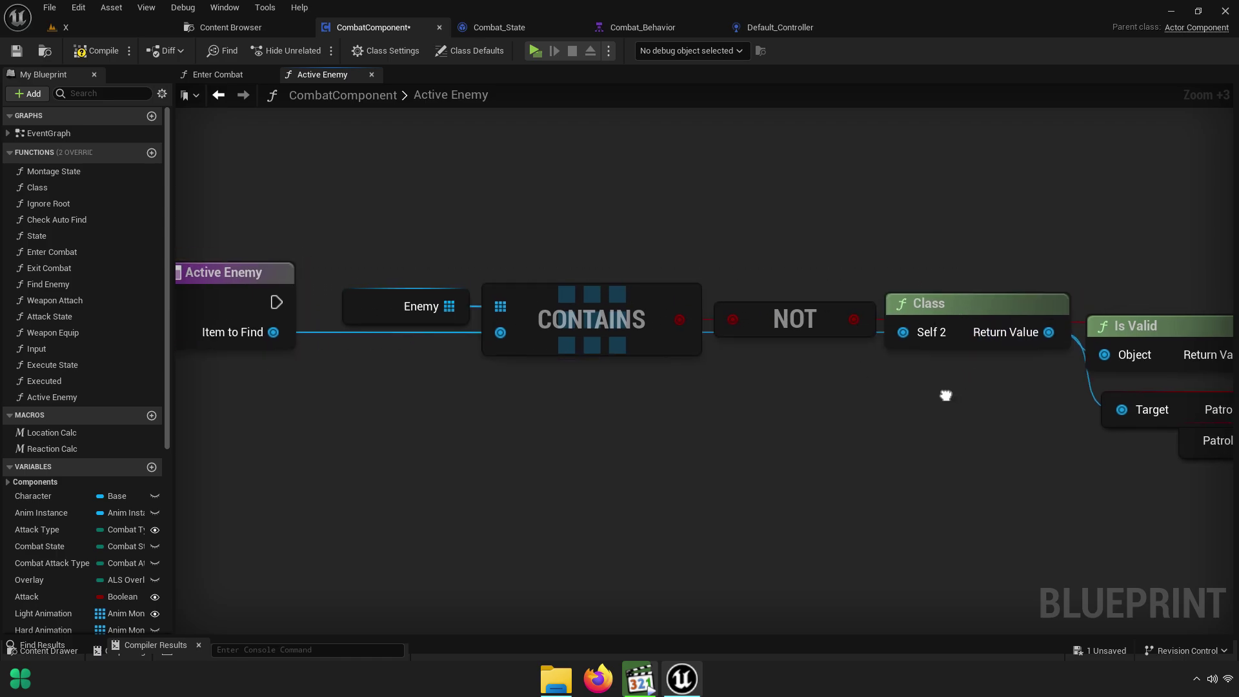
{"action": "right_click_drag", "start_coordinate": [946, 395], "coordinate": [480, 367]}
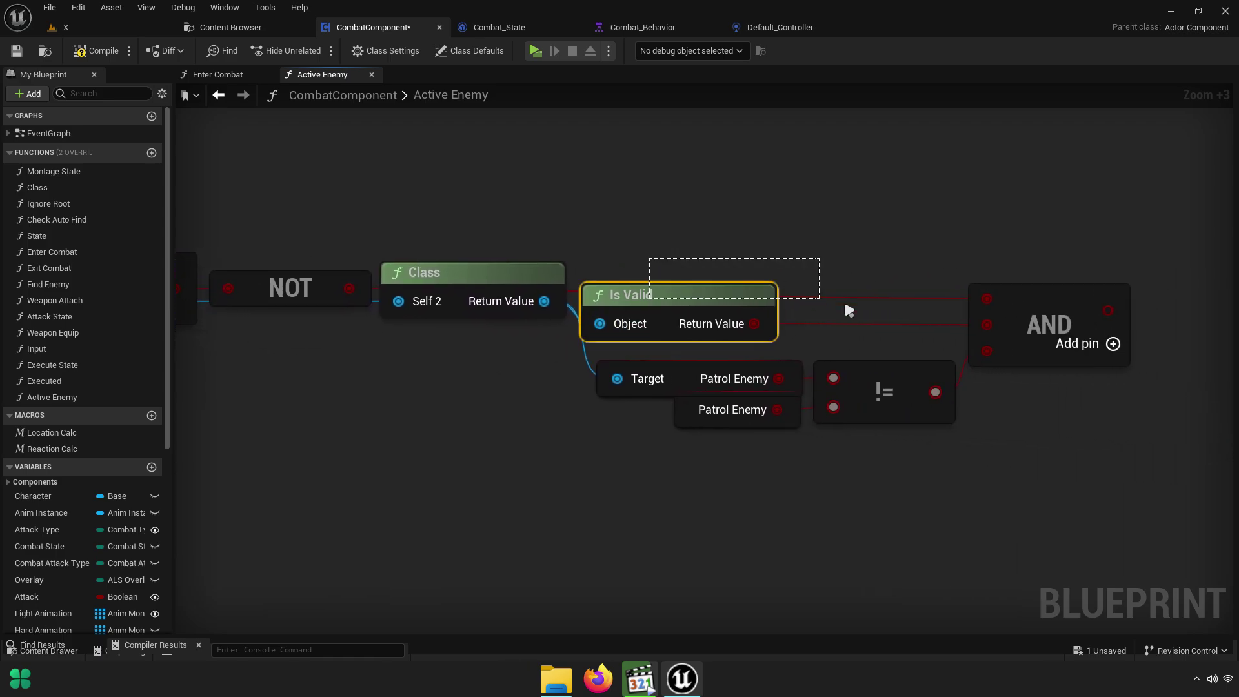
{"action": "left_click_drag", "start_coordinate": [848, 311], "coordinate": [949, 349]}
{"action": "left_click", "coordinate": [1040, 413]}
{"action": "scroll", "coordinate": [1041, 413], "scroll_direction": "down", "scroll_amount": 3}
{"action": "right_click_drag", "start_coordinate": [1096, 426], "coordinate": [776, 404]}
{"action": "scroll", "coordinate": [777, 404], "scroll_direction": "up", "scroll_amount": 2}
{"action": "left_click", "coordinate": [702, 284]}
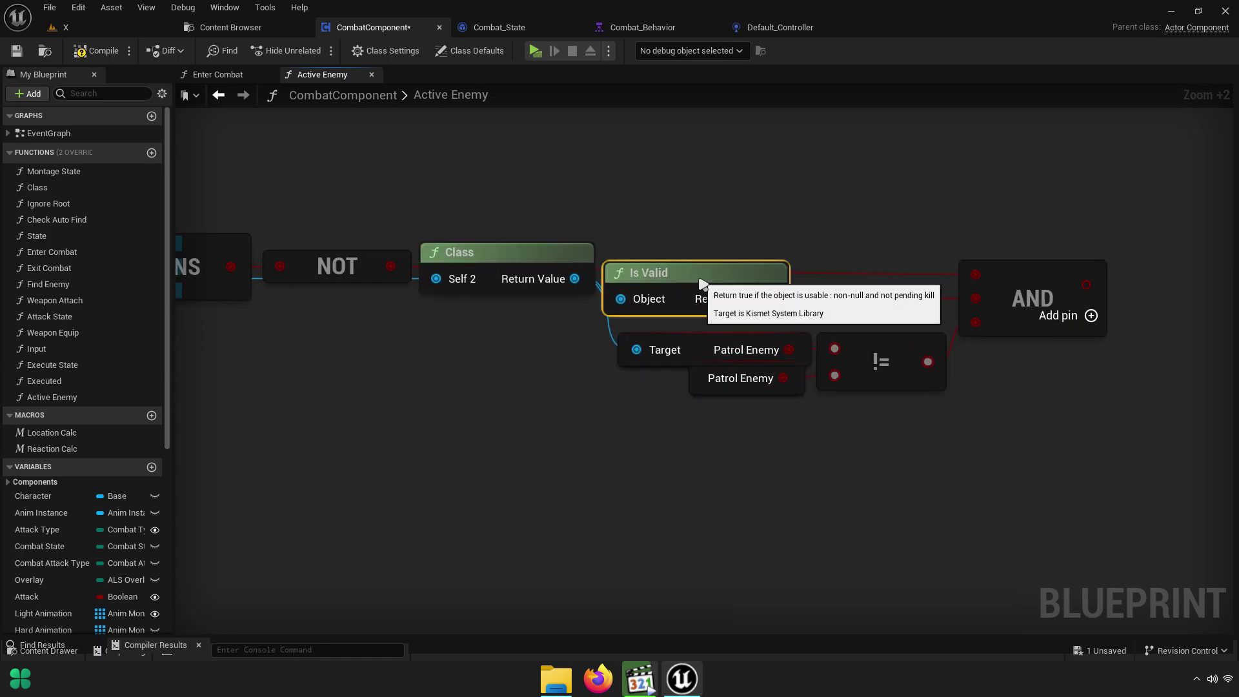
{"action": "left_click_drag", "start_coordinate": [702, 284], "coordinate": [716, 284]}
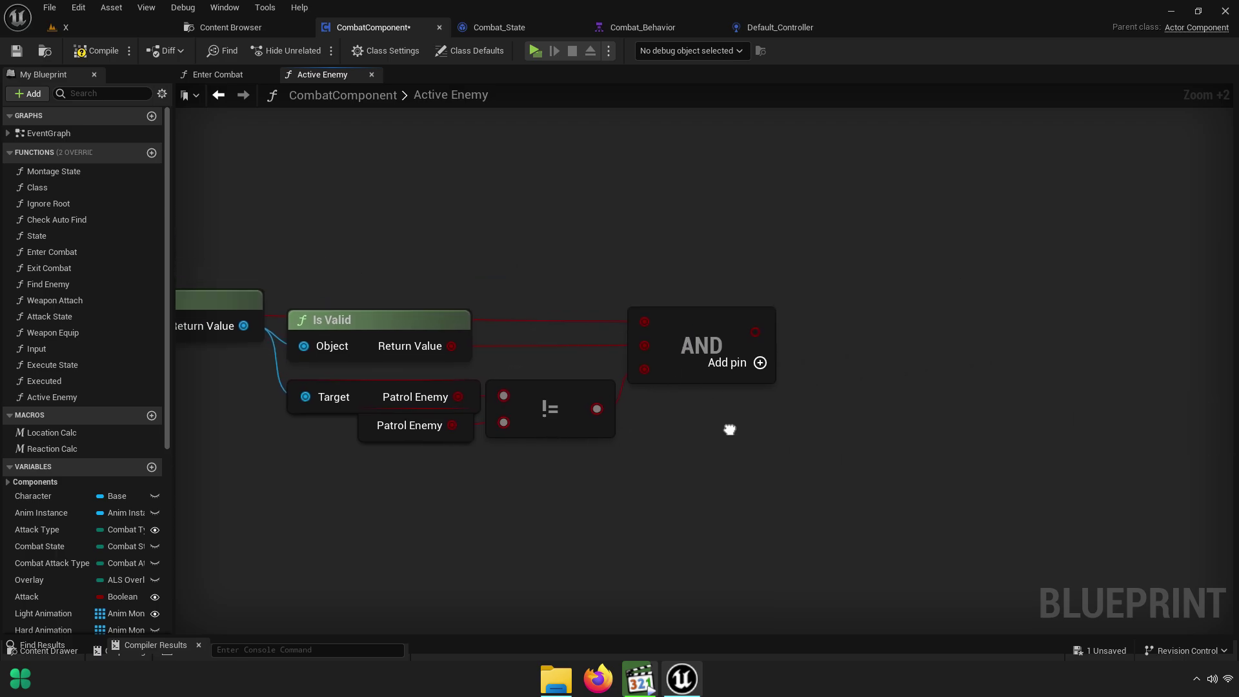
{"action": "mouse_move", "coordinate": [1007, 308]}
{"action": "right_mouse_down"}
{"action": "mouse_move", "coordinate": [744, 280]}
{"action": "mouse_move", "coordinate": [803, 314]}
{"action": "right_mouse_up"}
Add a Return Node, wire the entry into it, and return the AND result
{"action": "right_click", "coordinate": [744, 280]}
{"action": "type", "text": "addret"}
{"action": "left_click", "coordinate": [800, 341]}
{"action": "scroll", "coordinate": [712, 315], "scroll_direction": "down", "scroll_amount": 5}
{"action": "right_click_drag", "start_coordinate": [713, 314], "coordinate": [695, 314]}
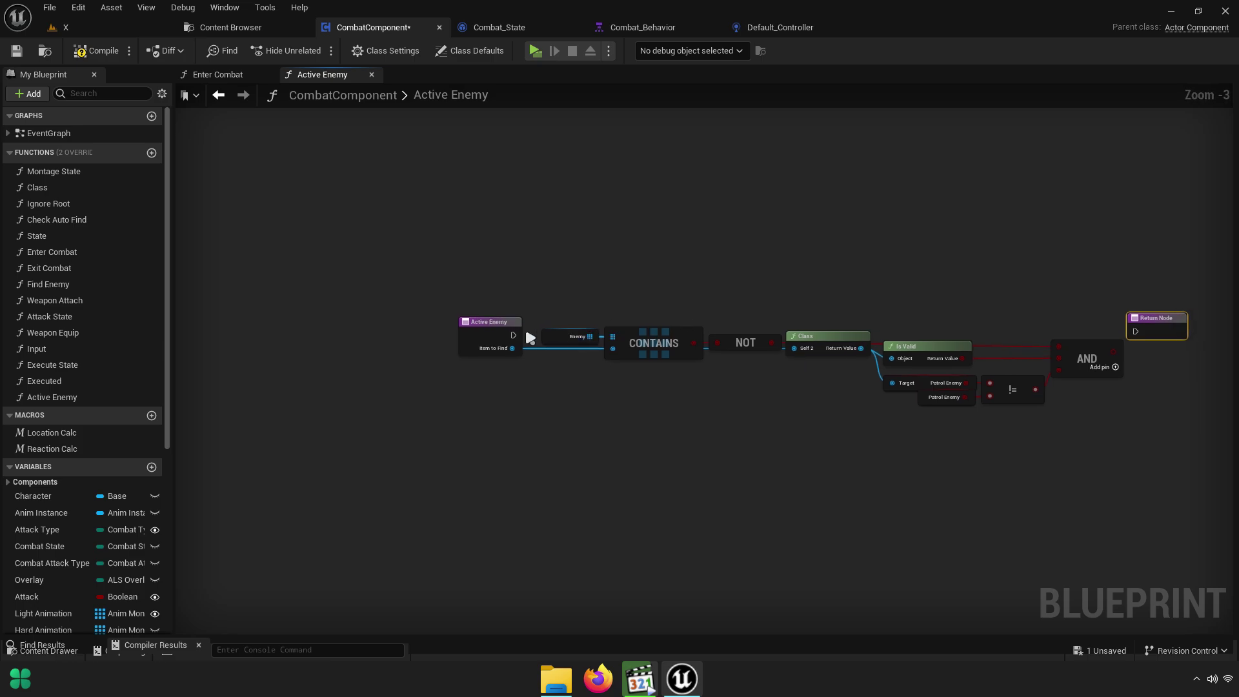
{"action": "left_click_drag", "start_coordinate": [520, 337], "coordinate": [1136, 331]}
{"action": "scroll", "coordinate": [853, 355], "scroll_direction": "up", "scroll_amount": 5}
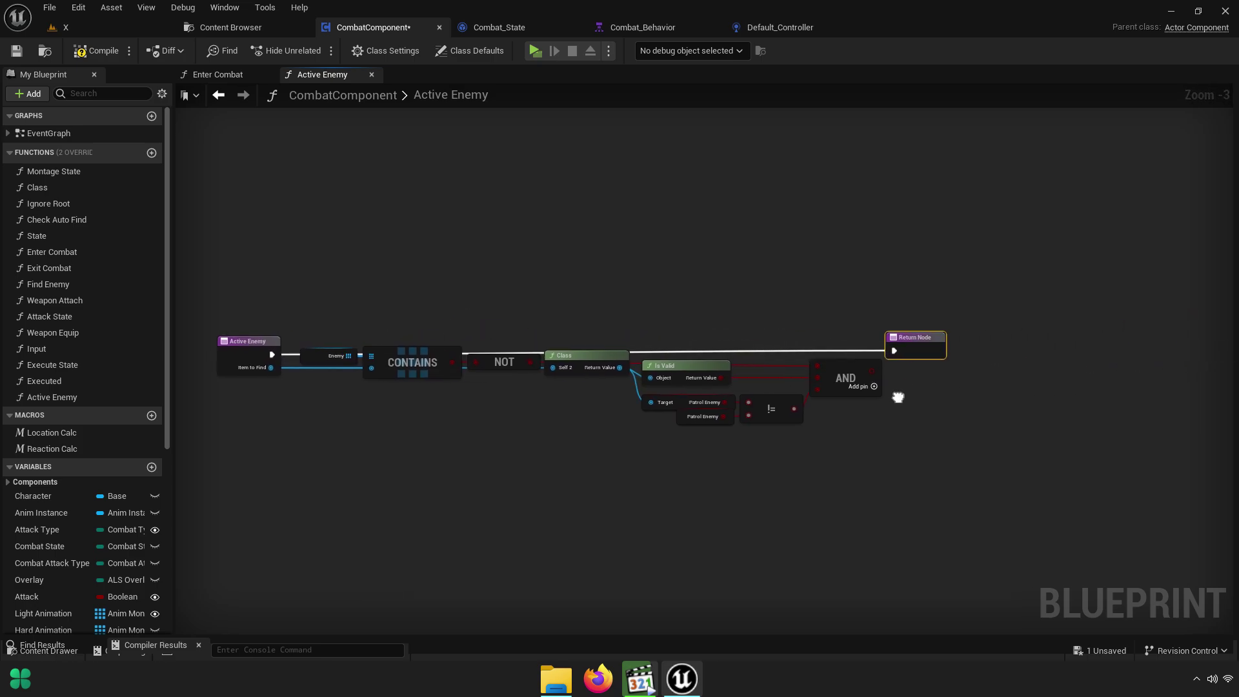
{"action": "left_click_drag", "start_coordinate": [851, 349], "coordinate": [953, 339]}
Undo an accidental move and top-align the entry node with the Return Node
{"action": "right_click_drag", "start_coordinate": [926, 384], "coordinate": [822, 371]}
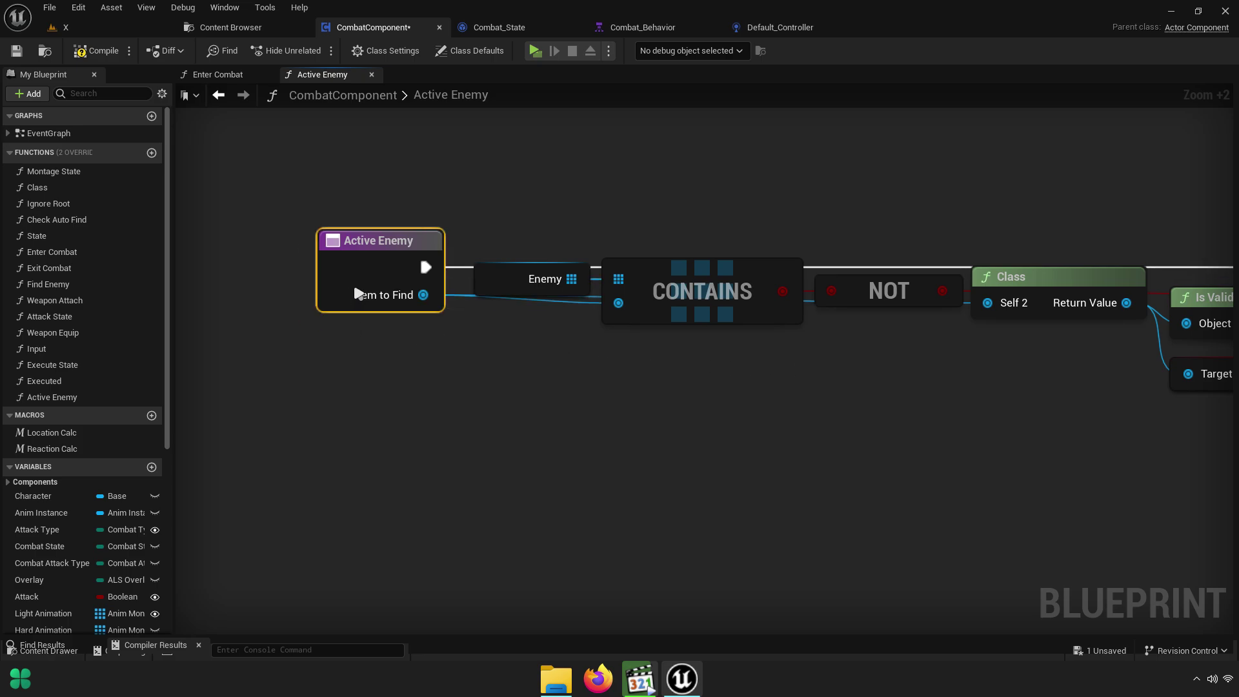
{"action": "key", "text": "ctrl+z"}
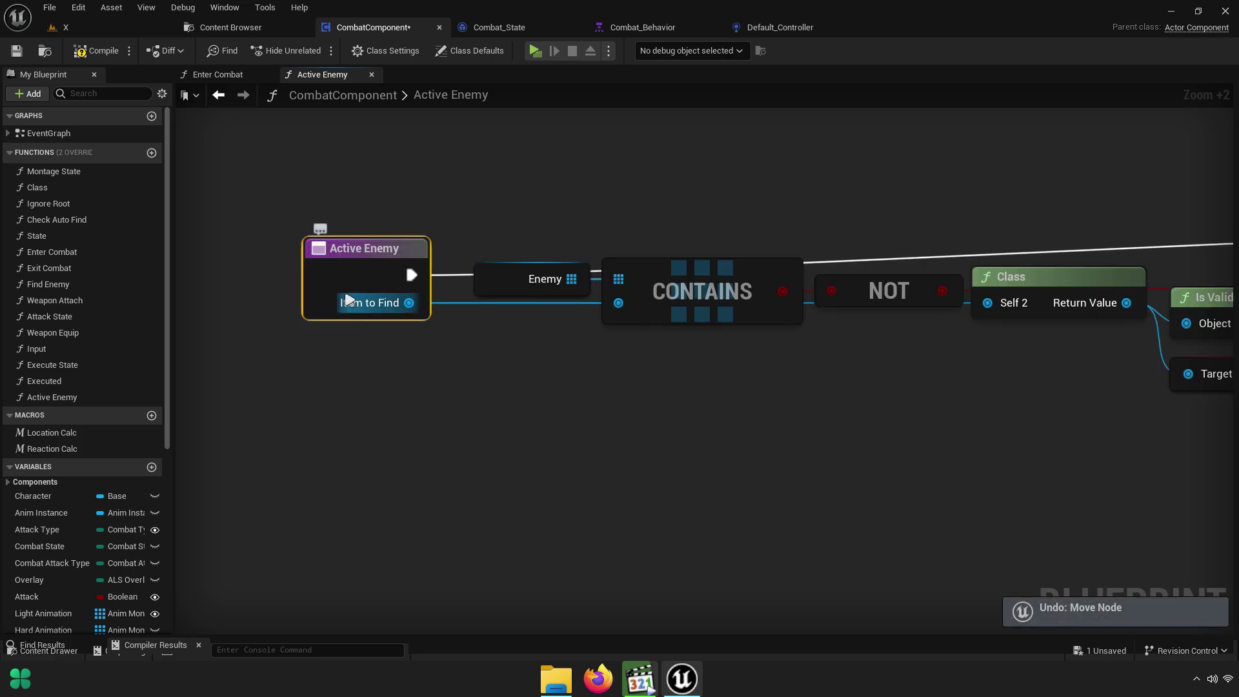
{"action": "scroll", "coordinate": [459, 345], "scroll_direction": "down", "scroll_amount": 2}
{"action": "right_click_drag", "start_coordinate": [404, 283], "coordinate": [502, 286]}
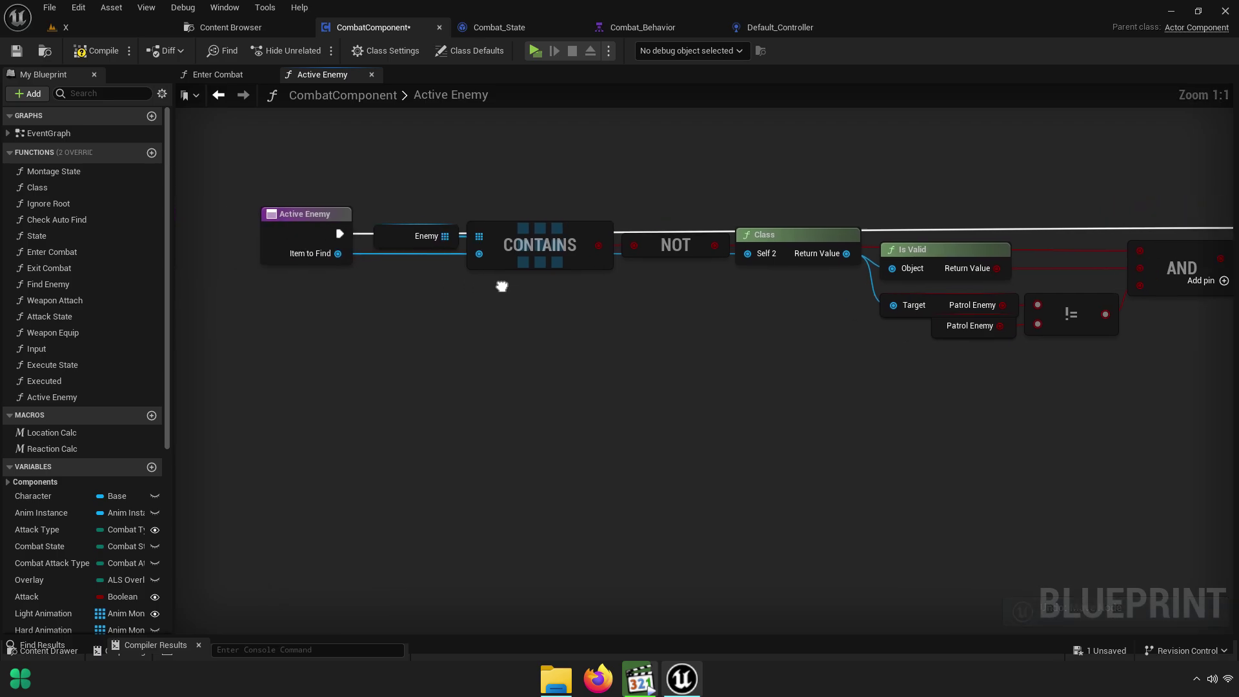
{"action": "scroll", "coordinate": [510, 290], "scroll_direction": "down", "scroll_amount": 2}
{"action": "left_click_drag", "start_coordinate": [1013, 216], "coordinate": [1076, 276], "text": "shift"}
{"action": "key", "text": "shift+w"}
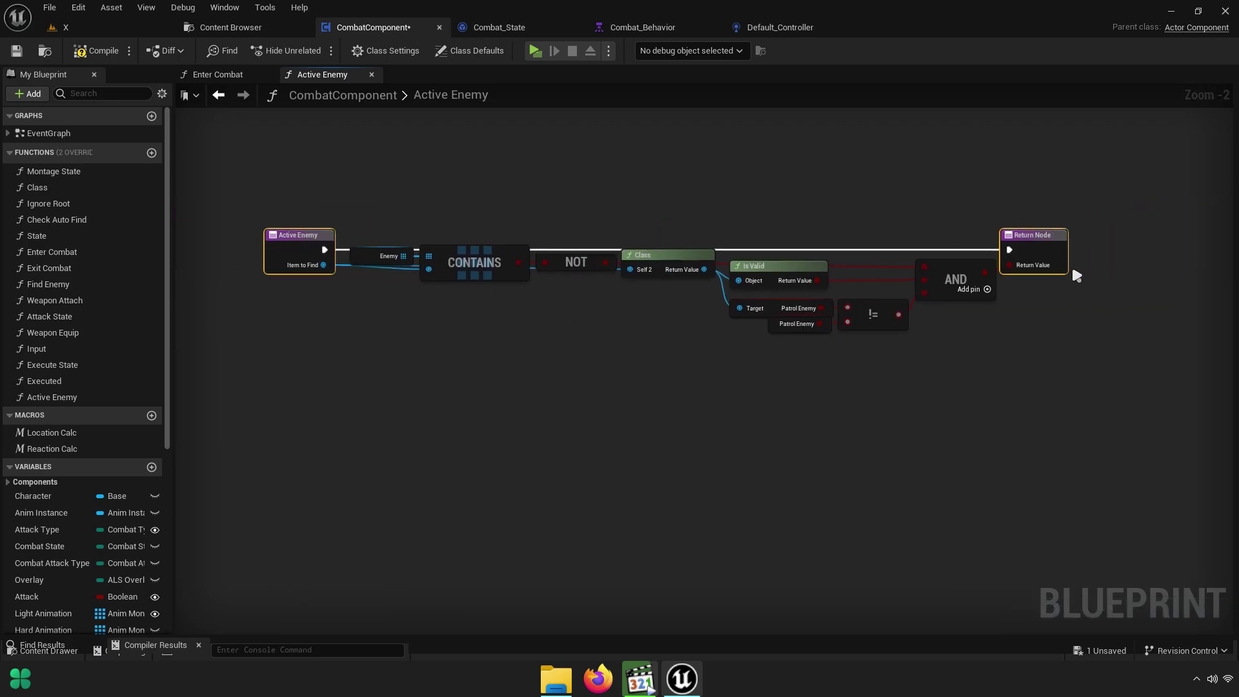
{"action": "scroll", "coordinate": [355, 276], "scroll_direction": "up", "scroll_amount": 2}
{"action": "scroll", "coordinate": [487, 288], "scroll_direction": "up", "scroll_amount": 2}
{"action": "scroll", "coordinate": [458, 240], "scroll_direction": "up", "scroll_amount": 1}
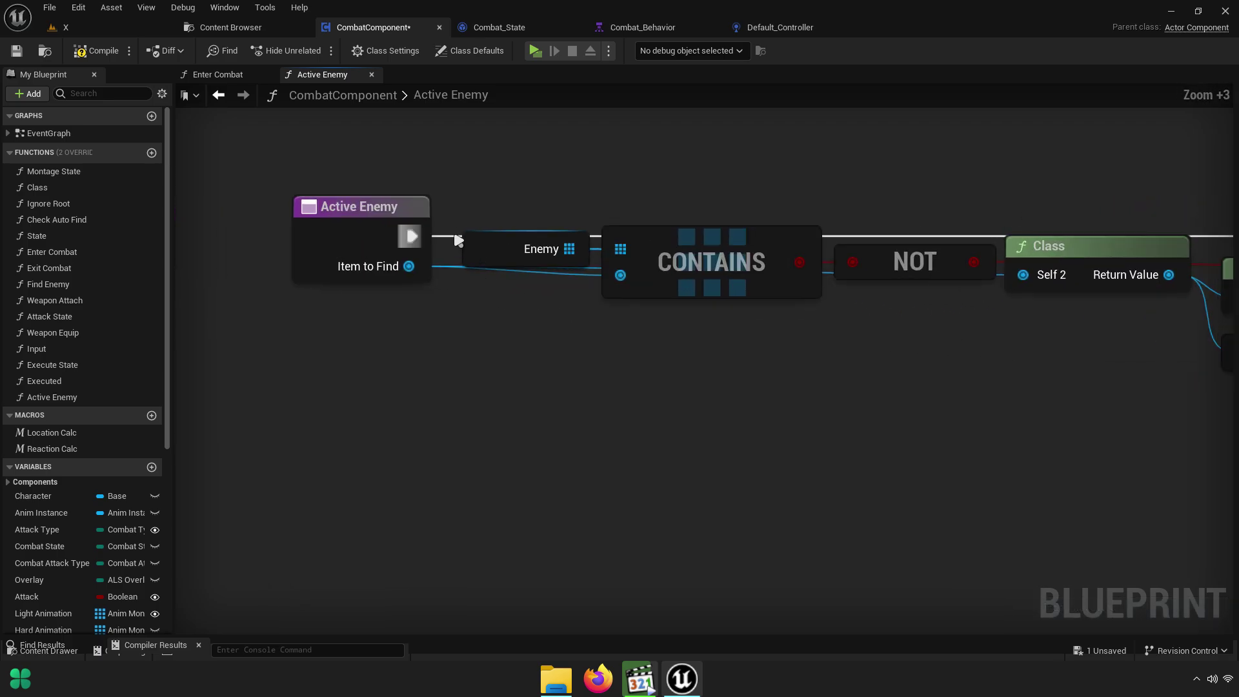
{"action": "left_click", "coordinate": [418, 269]}
Rename the function's ItemToFind input to Enemy
{"action": "left_click_drag", "start_coordinate": [1229, 344], "coordinate": [751, 332]}
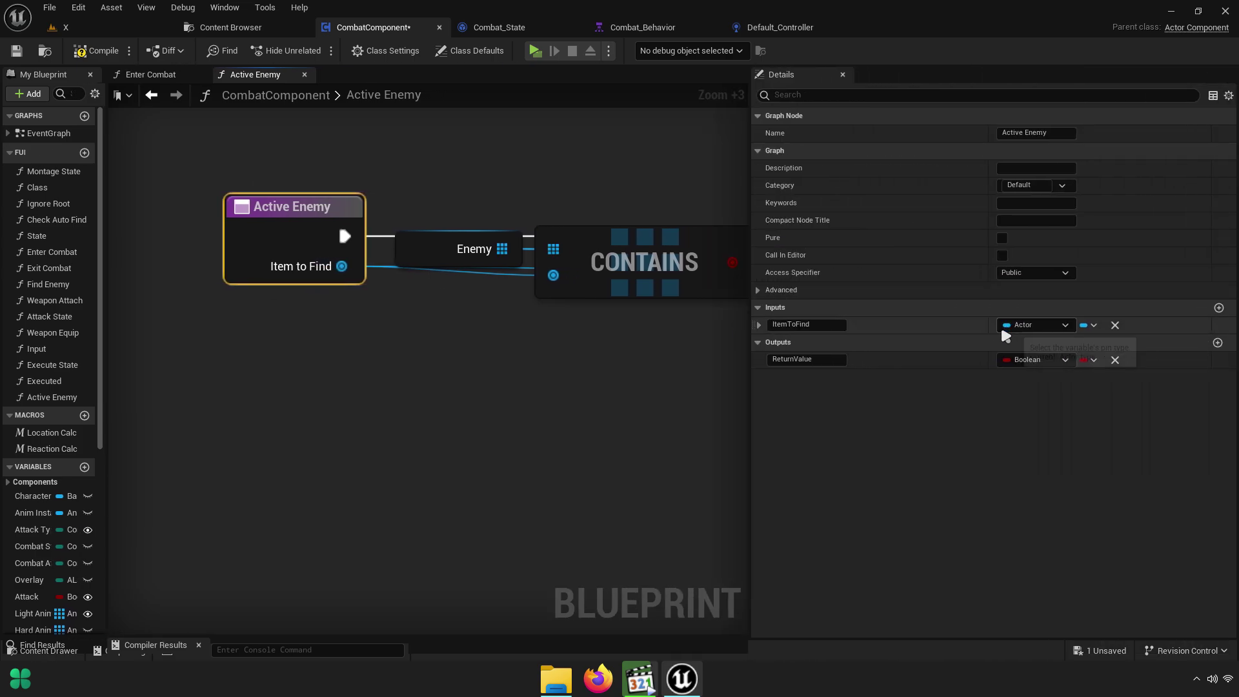
{"action": "double_click", "coordinate": [807, 325]}
{"action": "type", "text": "E"}
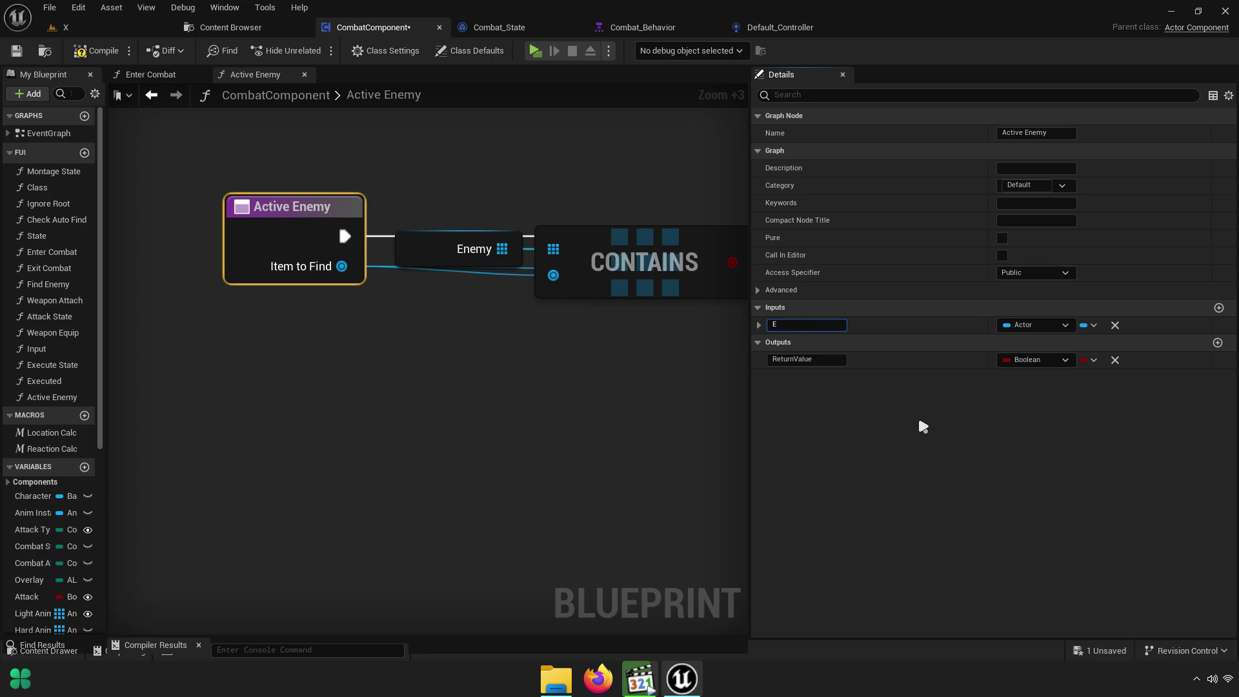
{"action": "type", "text": "nemy"}
{"action": "key", "text": "Return"}
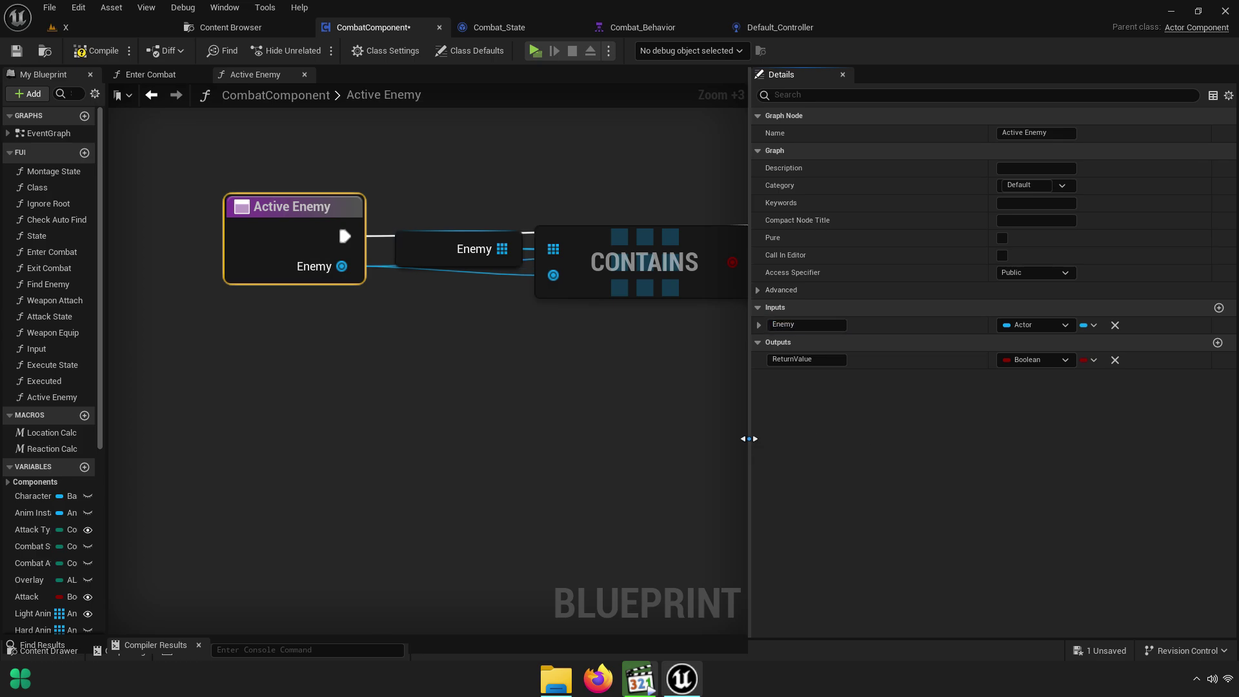
{"action": "left_click_drag", "start_coordinate": [749, 438], "coordinate": [858, 437]}
{"action": "left_click", "coordinate": [922, 74]}
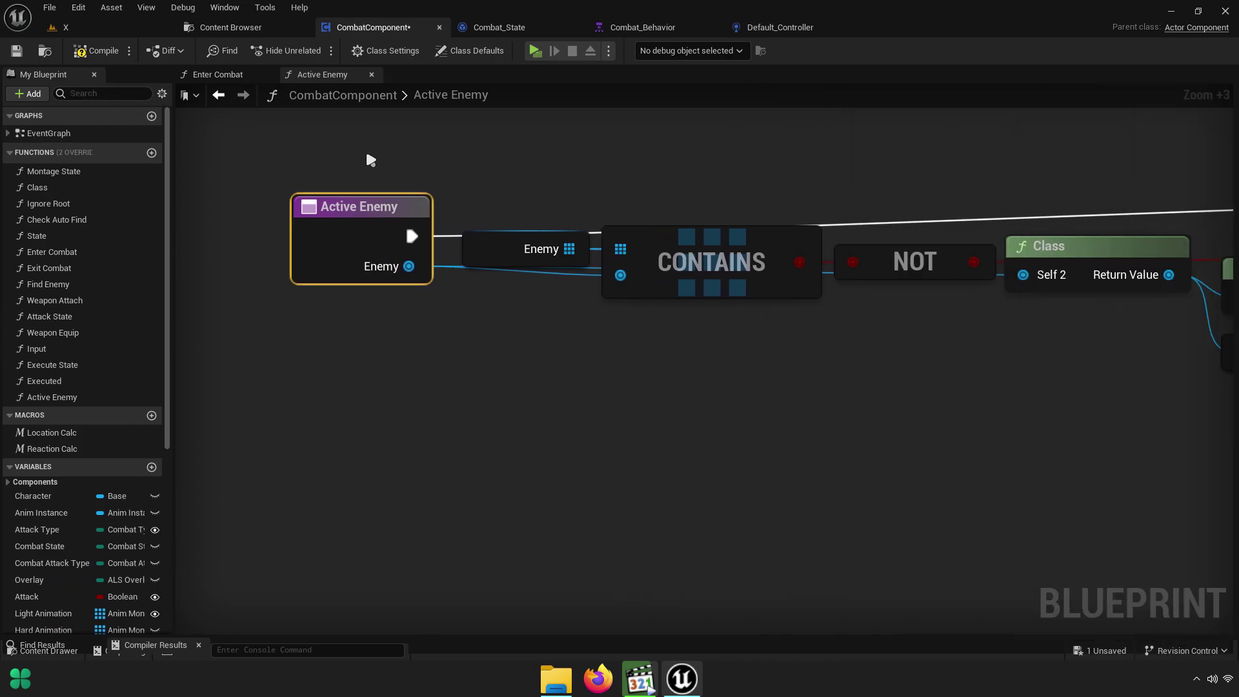
Mark Active Enemy as Pure and close its graph to return to Enter Combat
{"action": "left_click", "coordinate": [51, 397]}
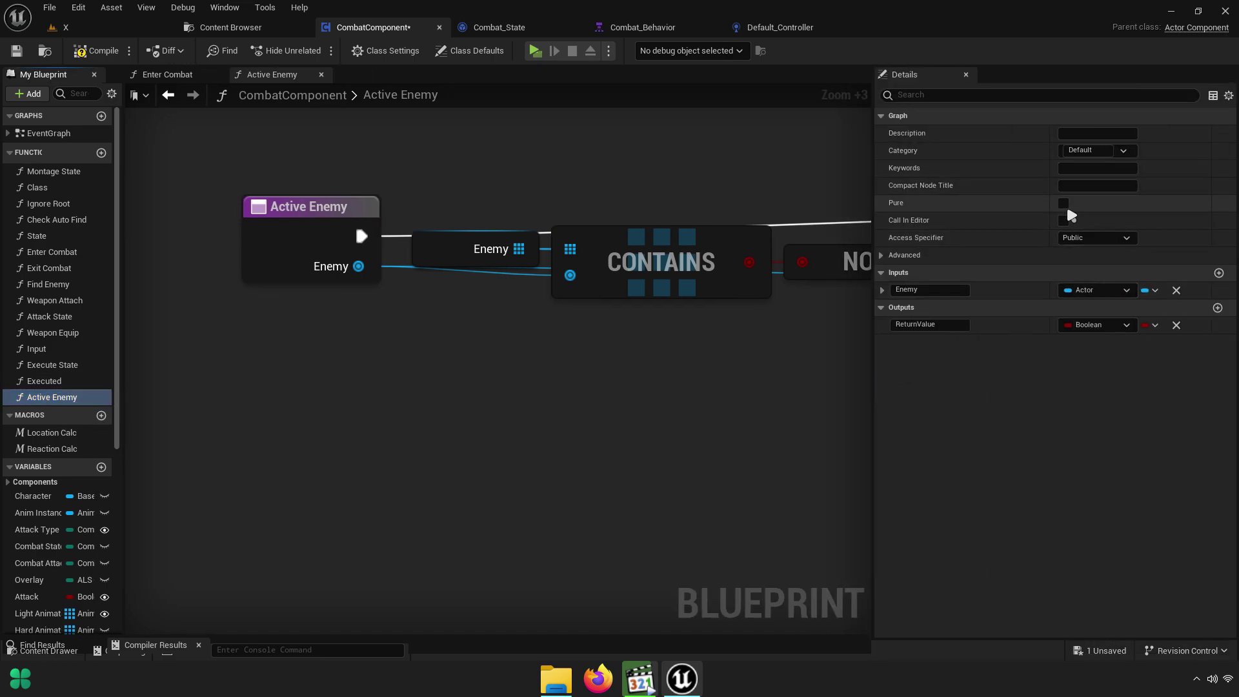
{"action": "left_click", "coordinate": [1064, 203]}
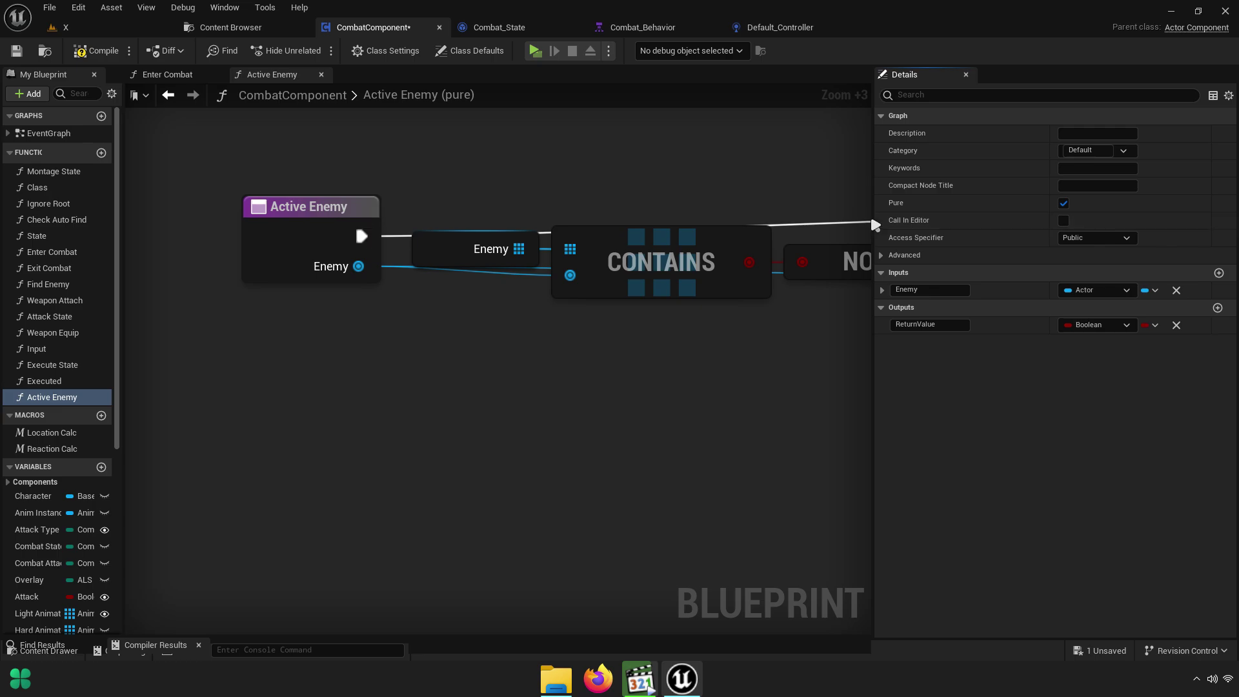
{"action": "left_click", "coordinate": [372, 74]}
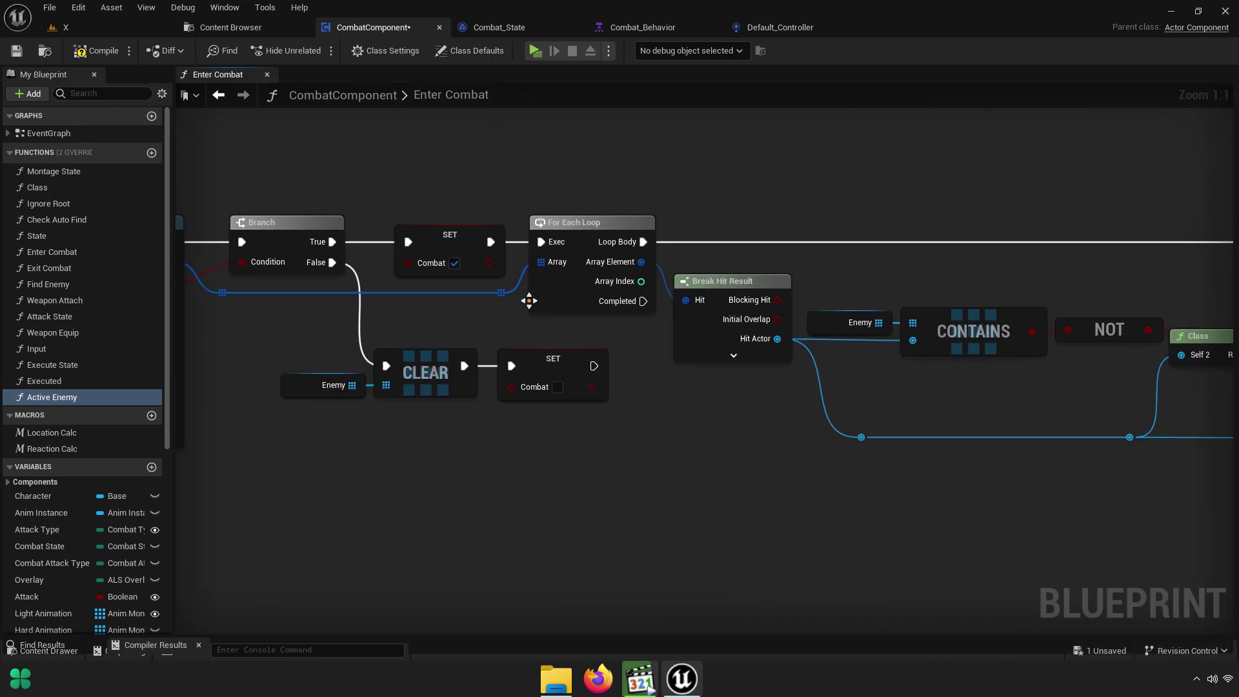
Place an Active Enemy call in the Enter Combat graph, off to the right
{"action": "right_click_drag", "start_coordinate": [529, 300], "coordinate": [714, 313]}
{"action": "scroll", "coordinate": [714, 312], "scroll_direction": "down", "scroll_amount": 5}
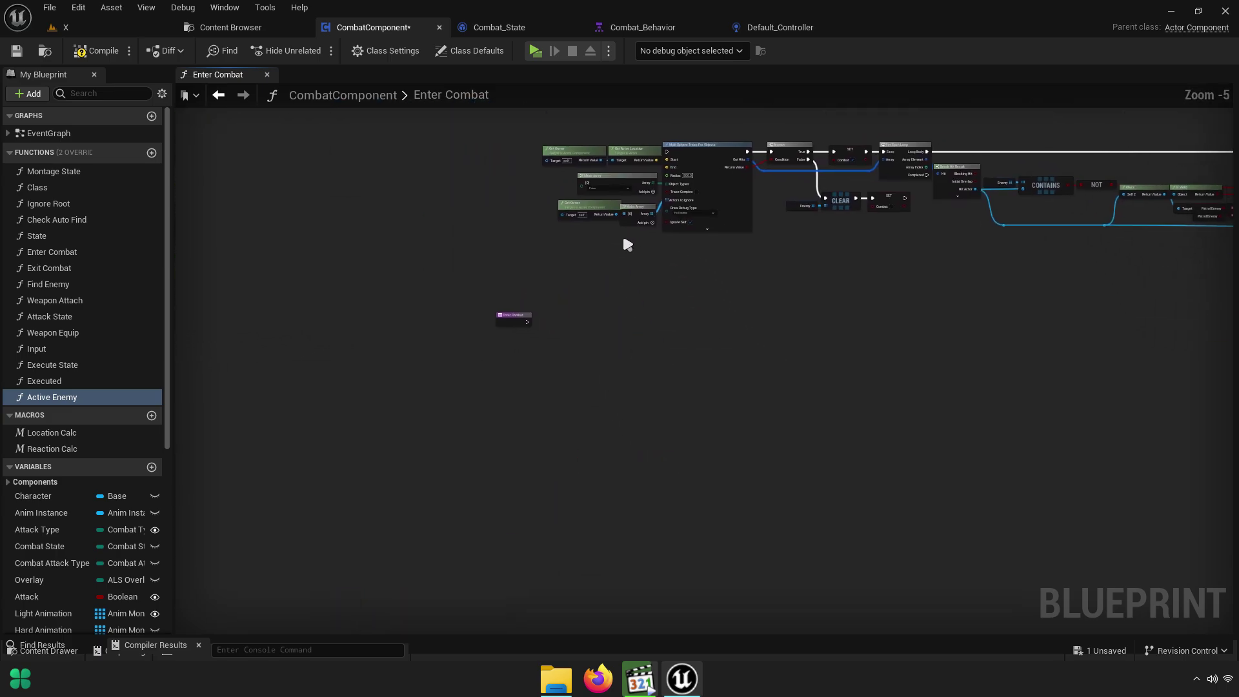
{"action": "scroll", "coordinate": [600, 290], "scroll_direction": "up", "scroll_amount": 7}
{"action": "scroll", "coordinate": [517, 234], "scroll_direction": "up", "scroll_amount": 2}
{"action": "left_click_drag", "start_coordinate": [130, 396], "coordinate": [649, 343]}
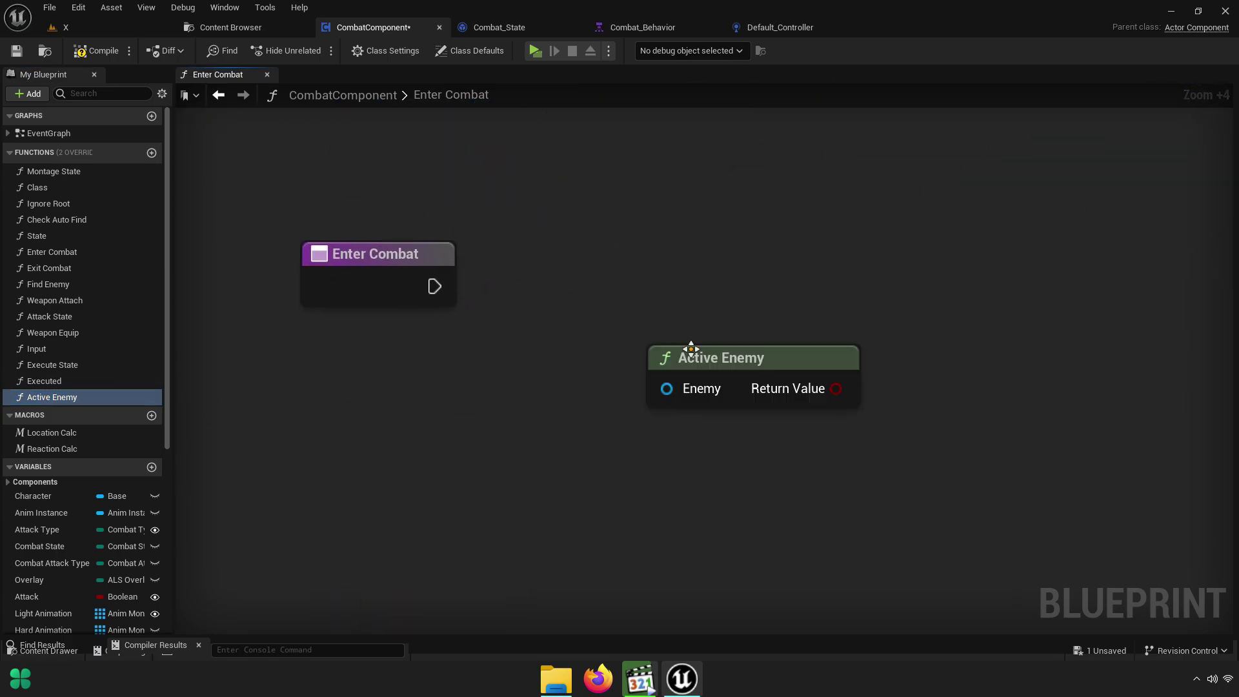
{"action": "left_click_drag", "start_coordinate": [721, 376], "coordinate": [886, 378]}
{"action": "scroll", "coordinate": [455, 328], "scroll_direction": "up", "scroll_amount": 3}
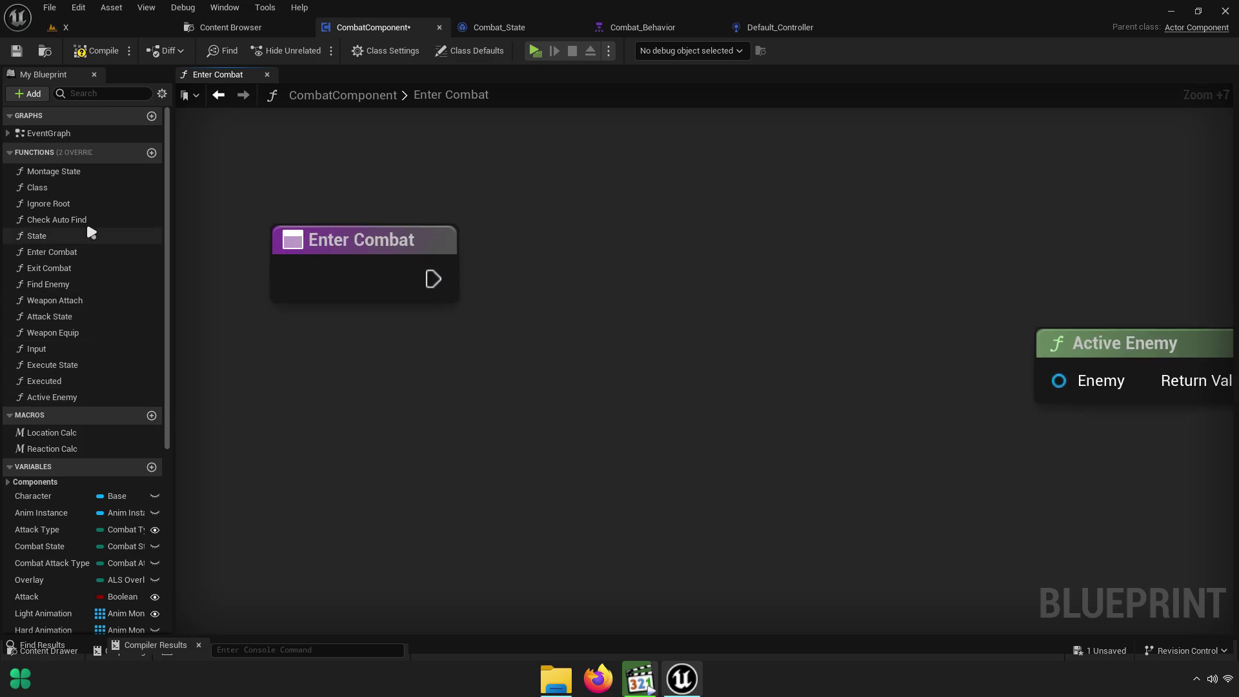
Add a SET Combat node fed by a new Combat input on Enter Combat
{"action": "left_click", "coordinate": [45, 154]}
{"action": "left_click", "coordinate": [52, 173]}
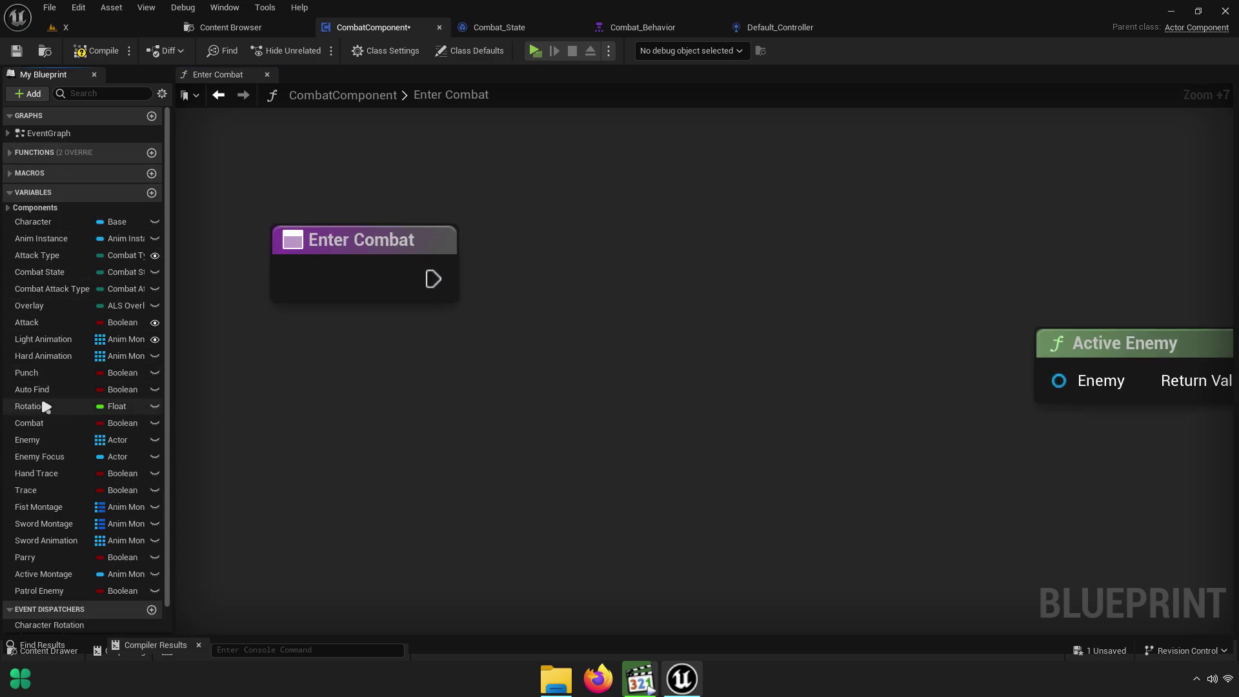
{"action": "left_click", "coordinate": [98, 422]}
{"action": "left_click_drag", "start_coordinate": [451, 280], "coordinate": [450, 280]}
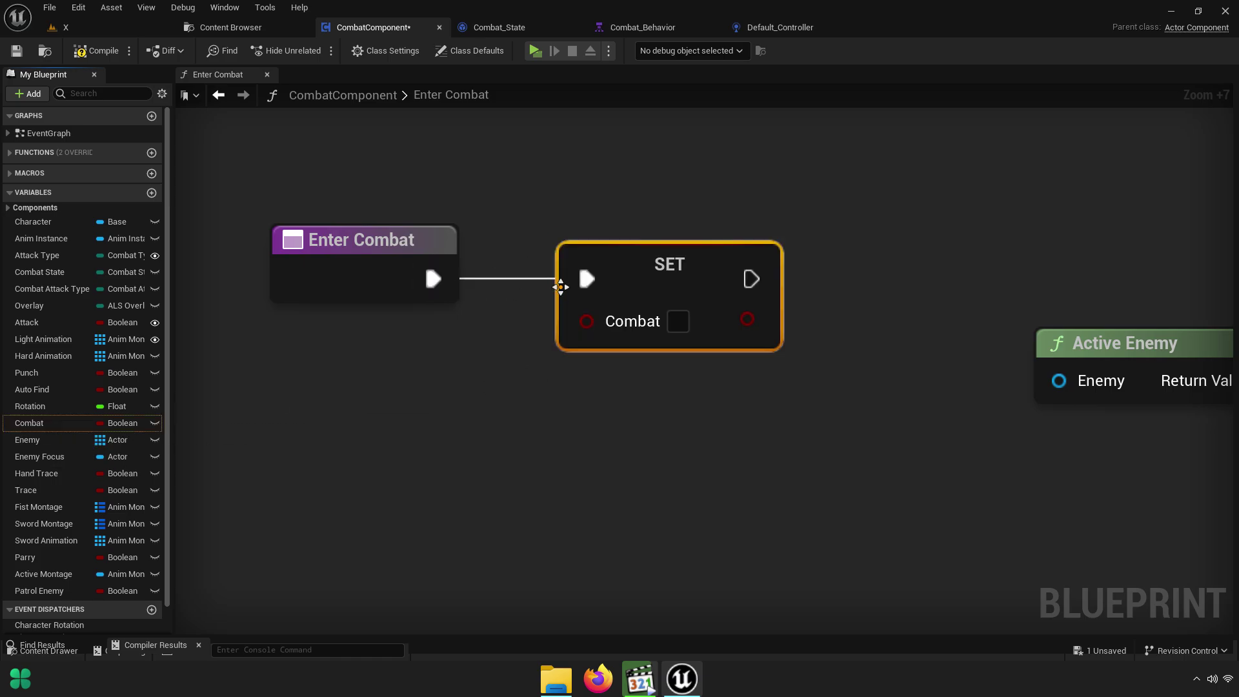
{"action": "mouse_move", "coordinate": [587, 318]}
{"action": "left_mouse_down"}
{"action": "mouse_move", "coordinate": [361, 316]}
{"action": "mouse_move", "coordinate": [478, 296]}
{"action": "left_mouse_up"}
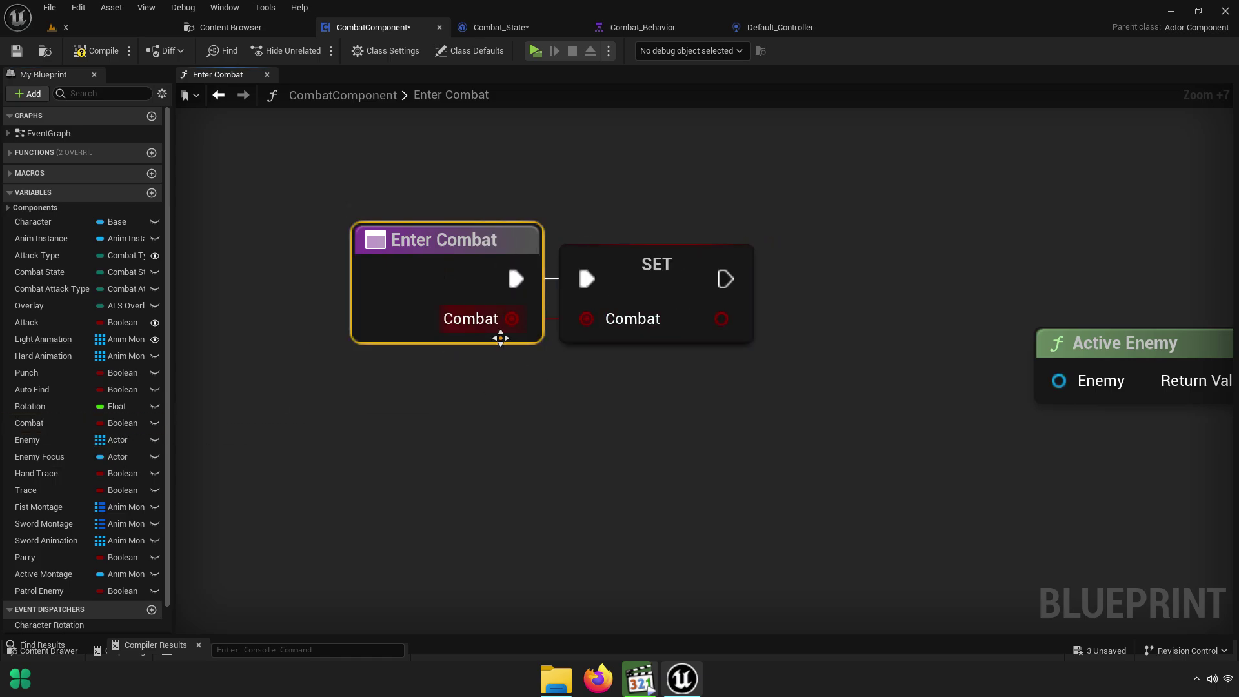
{"action": "right_click_drag", "start_coordinate": [721, 295], "coordinate": [528, 272]}
{"action": "right_click_drag", "start_coordinate": [738, 379], "coordinate": [712, 404]}
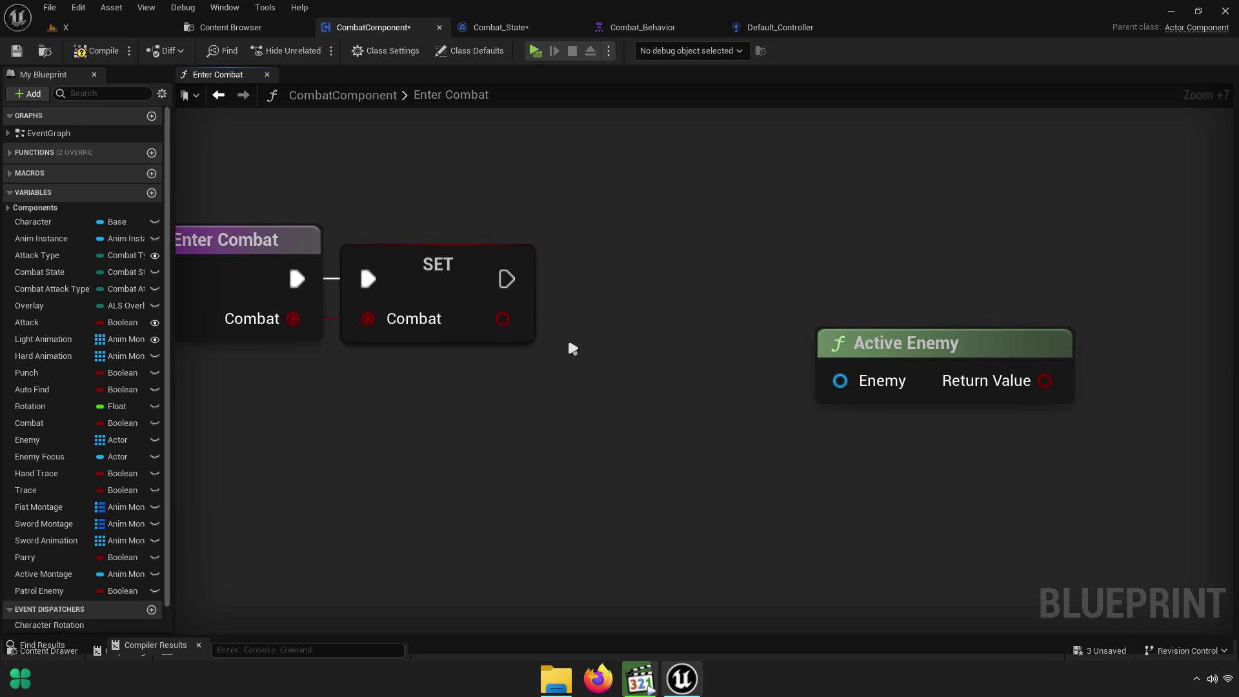
Add a Branch after SET Combat using Combat as its condition
{"action": "left_click", "coordinate": [641, 235]}
{"action": "left_click_drag", "start_coordinate": [661, 286], "coordinate": [508, 284]}
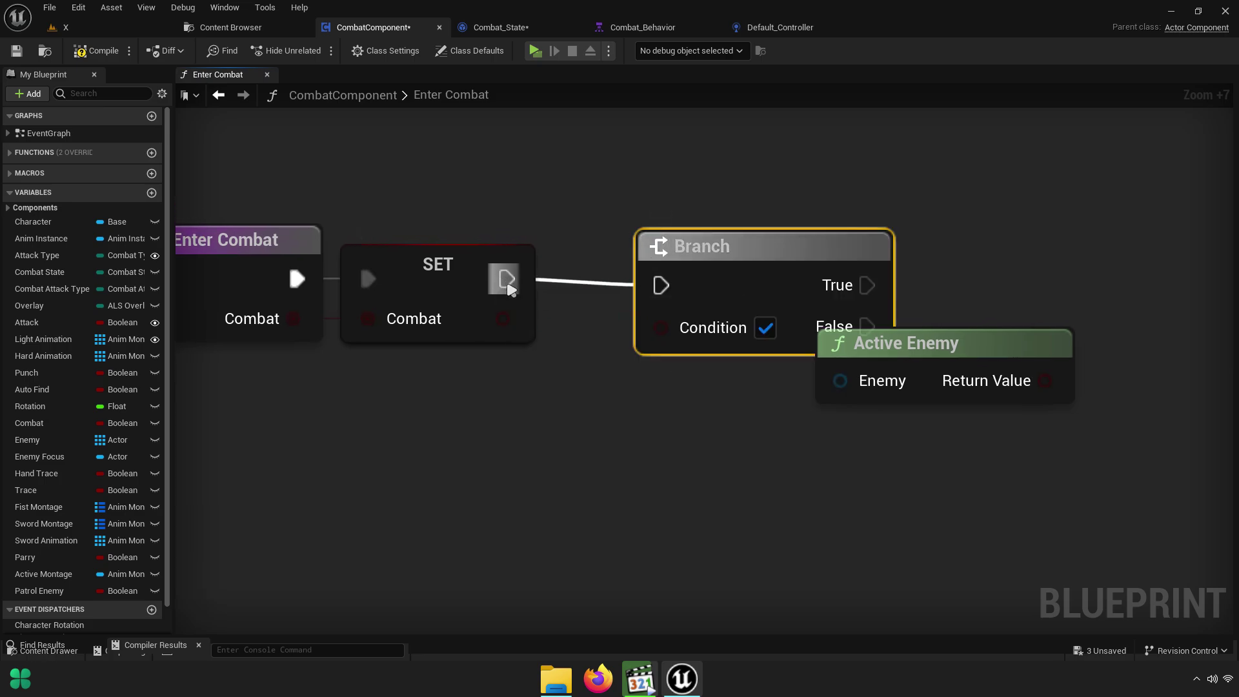
{"action": "left_click_drag", "start_coordinate": [727, 339], "coordinate": [717, 330]}
{"action": "left_click_drag", "start_coordinate": [723, 259], "coordinate": [655, 264]}
{"action": "right_click_drag", "start_coordinate": [707, 420], "coordinate": [483, 386]}
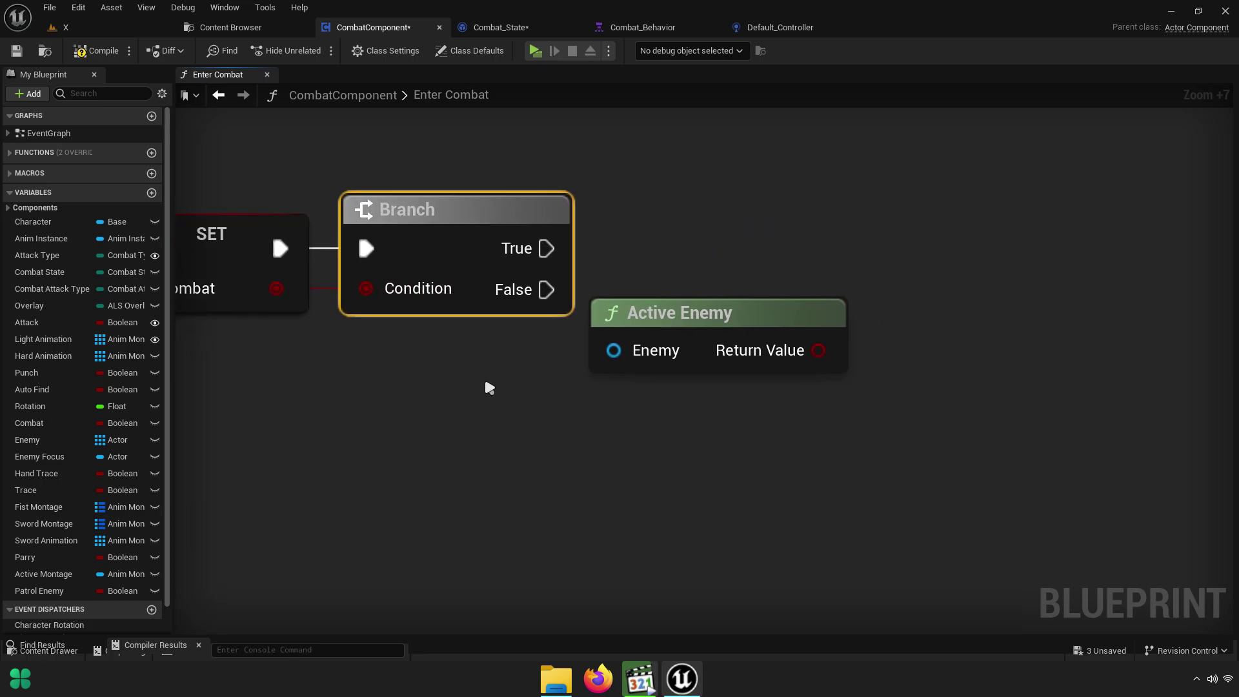
{"action": "left_click_drag", "start_coordinate": [681, 312], "coordinate": [1053, 290]}
{"action": "right_click_drag", "start_coordinate": [816, 346], "coordinate": [830, 376]}
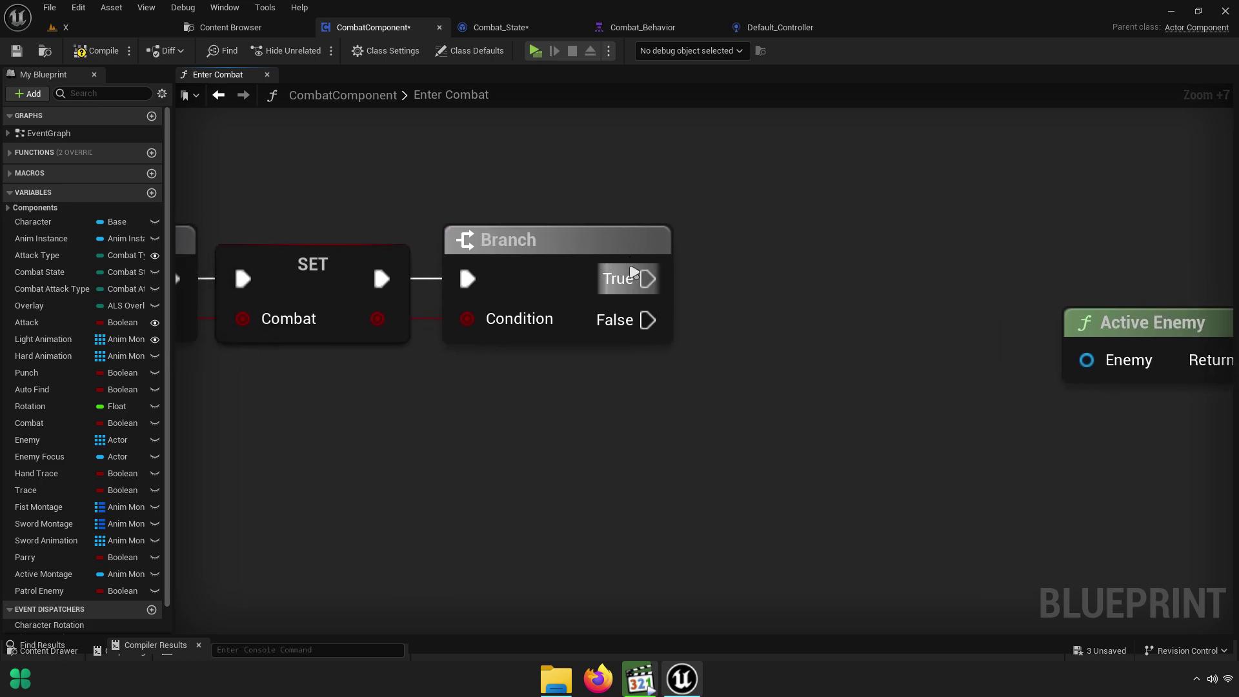
{"action": "left_click_drag", "start_coordinate": [648, 279], "coordinate": [754, 228]}
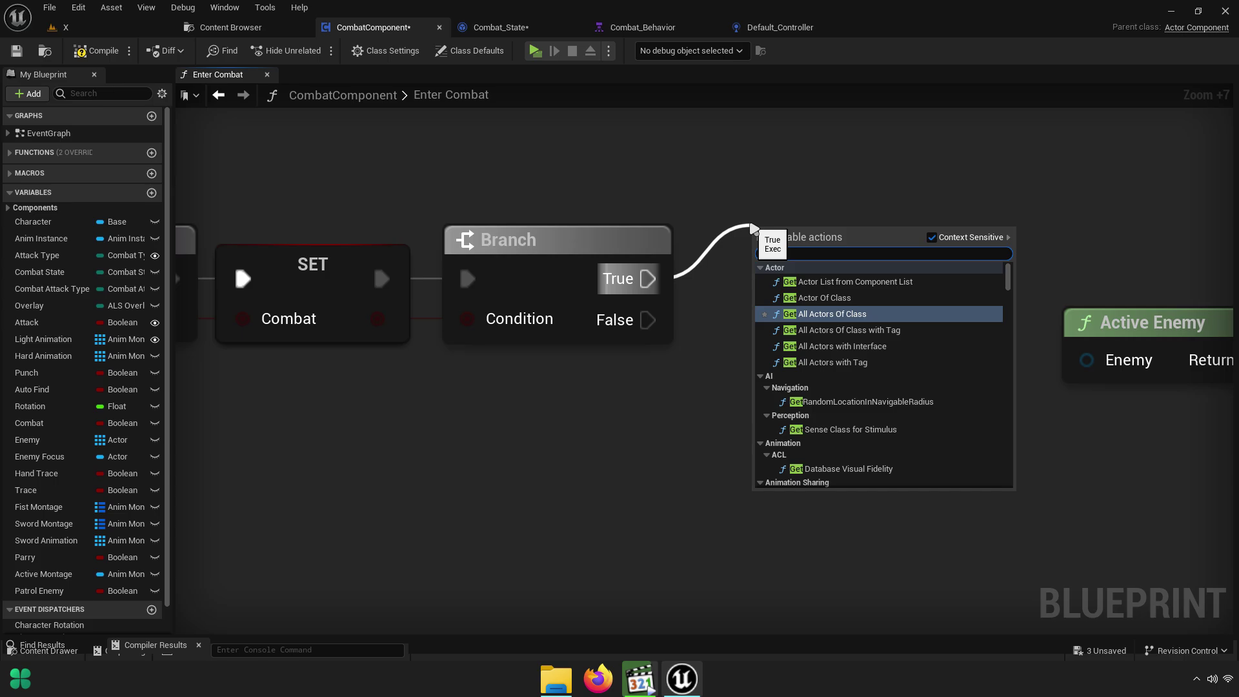
Add Get All Actors Of Class after Branch True with Actor Class set to Base
{"action": "type", "text": "allac"}
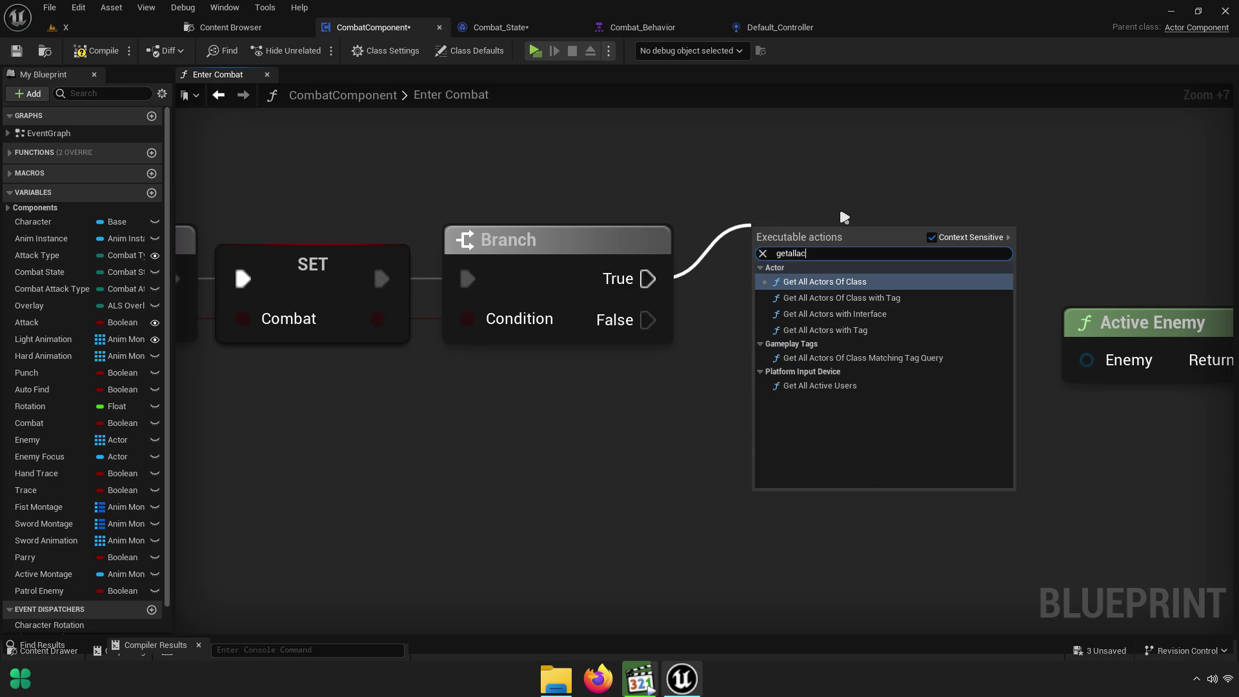
{"action": "left_click", "coordinate": [845, 281]}
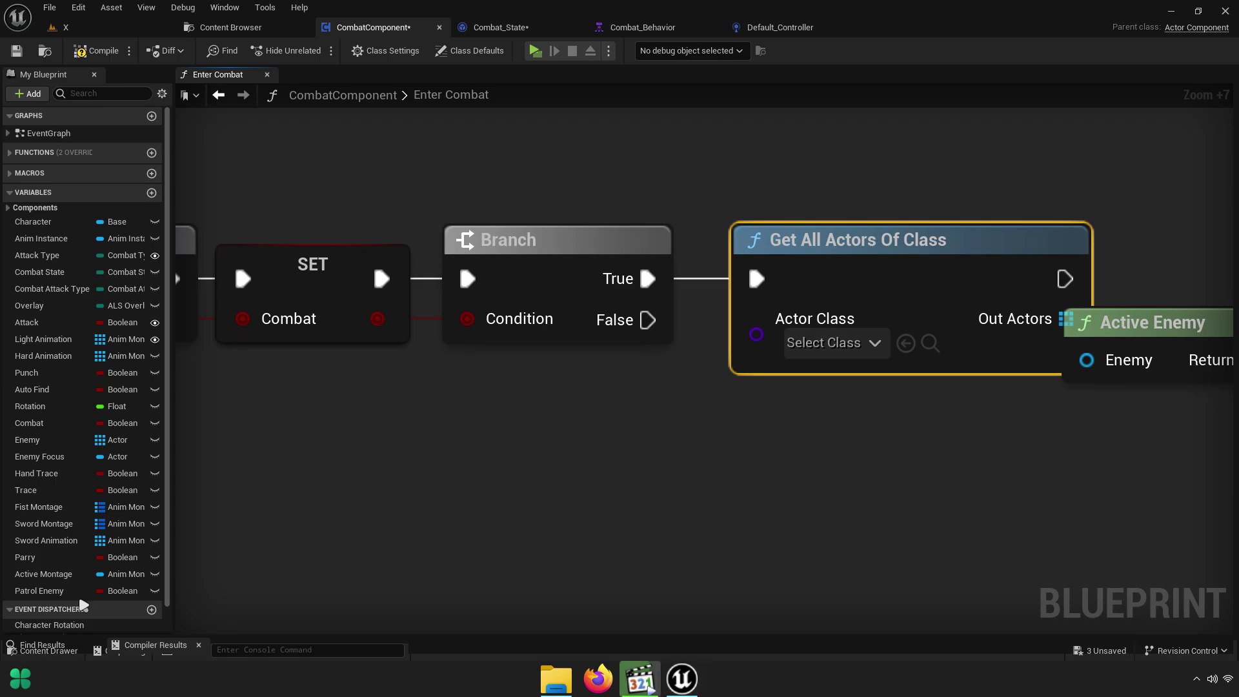
{"action": "right_click_drag", "start_coordinate": [730, 487], "coordinate": [561, 513]}
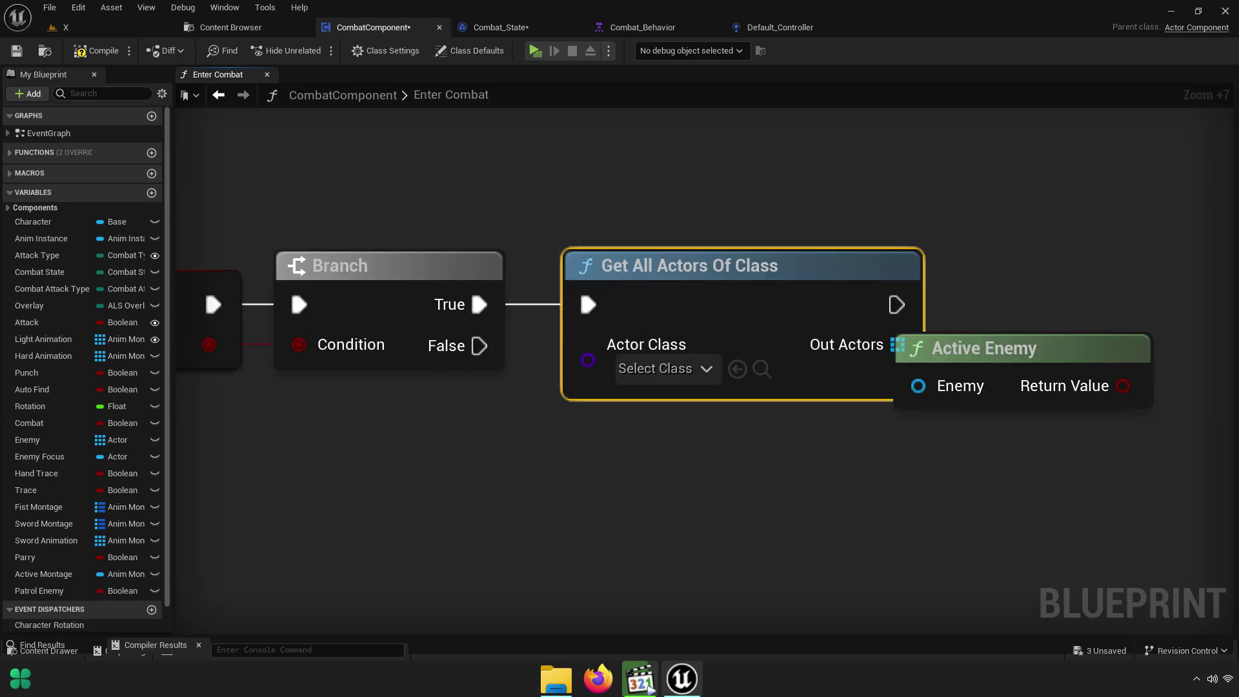
{"action": "mouse_move", "coordinate": [827, 557]}
{"action": "right_mouse_down"}
{"action": "mouse_move", "coordinate": [783, 509]}
{"action": "mouse_move", "coordinate": [824, 450]}
{"action": "right_mouse_up"}
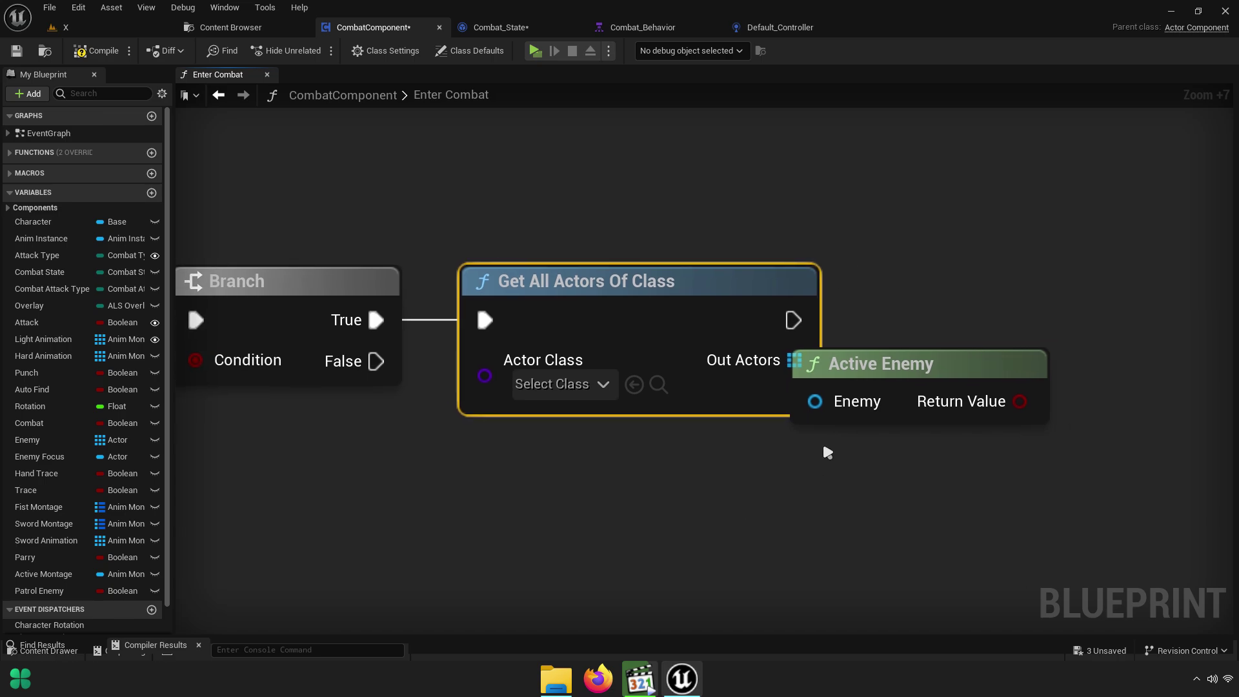
{"action": "left_click_drag", "start_coordinate": [936, 361], "coordinate": [1008, 467]}
{"action": "left_click", "coordinate": [552, 385]}
{"action": "type", "text": "bas"}
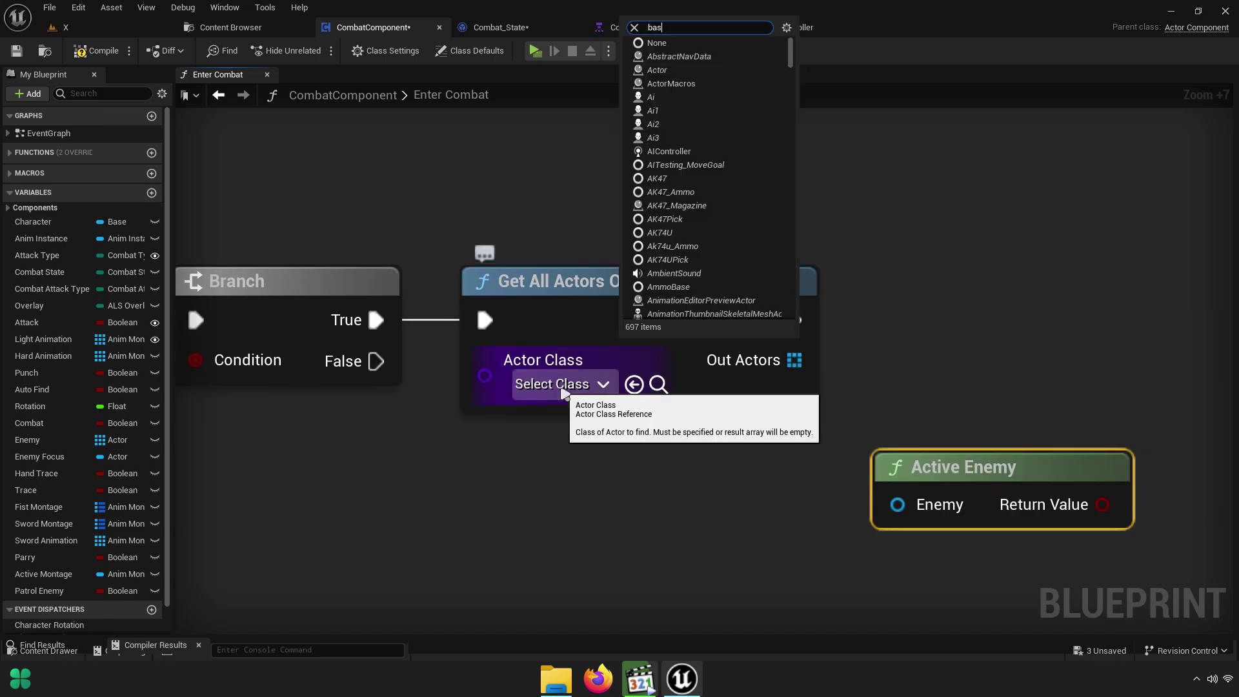
{"action": "type", "text": "e"}
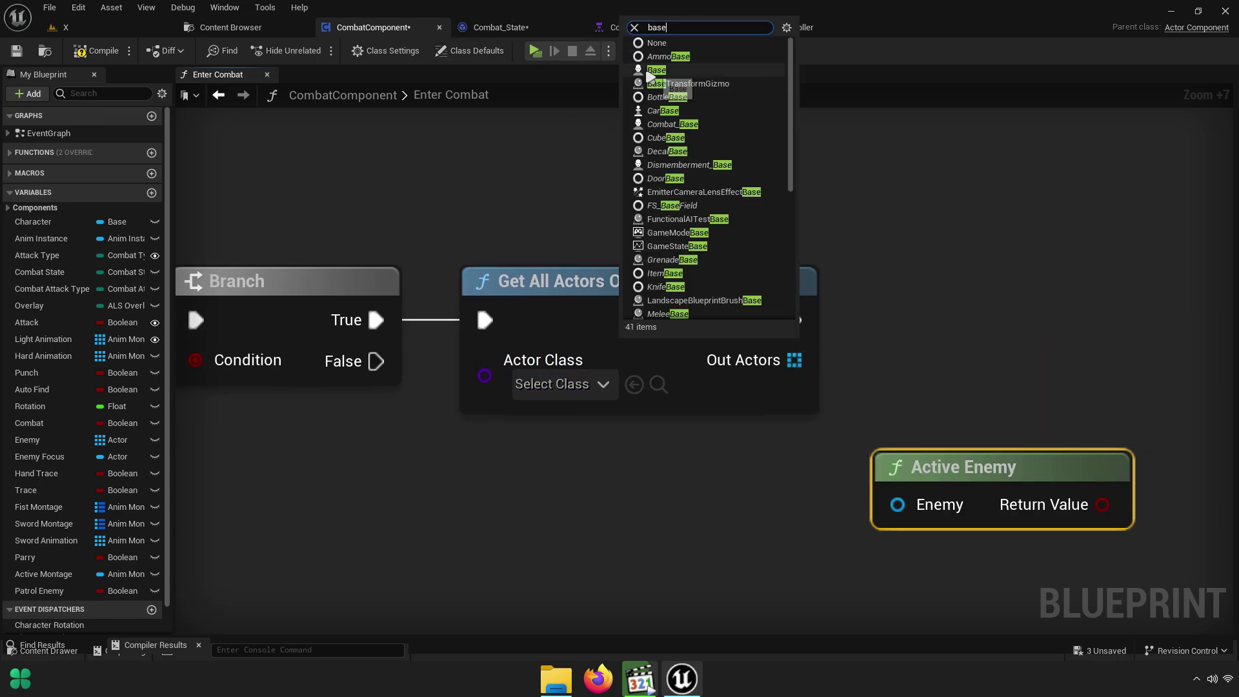
{"action": "left_click", "coordinate": [657, 70]}
{"action": "left_click", "coordinate": [614, 385]}
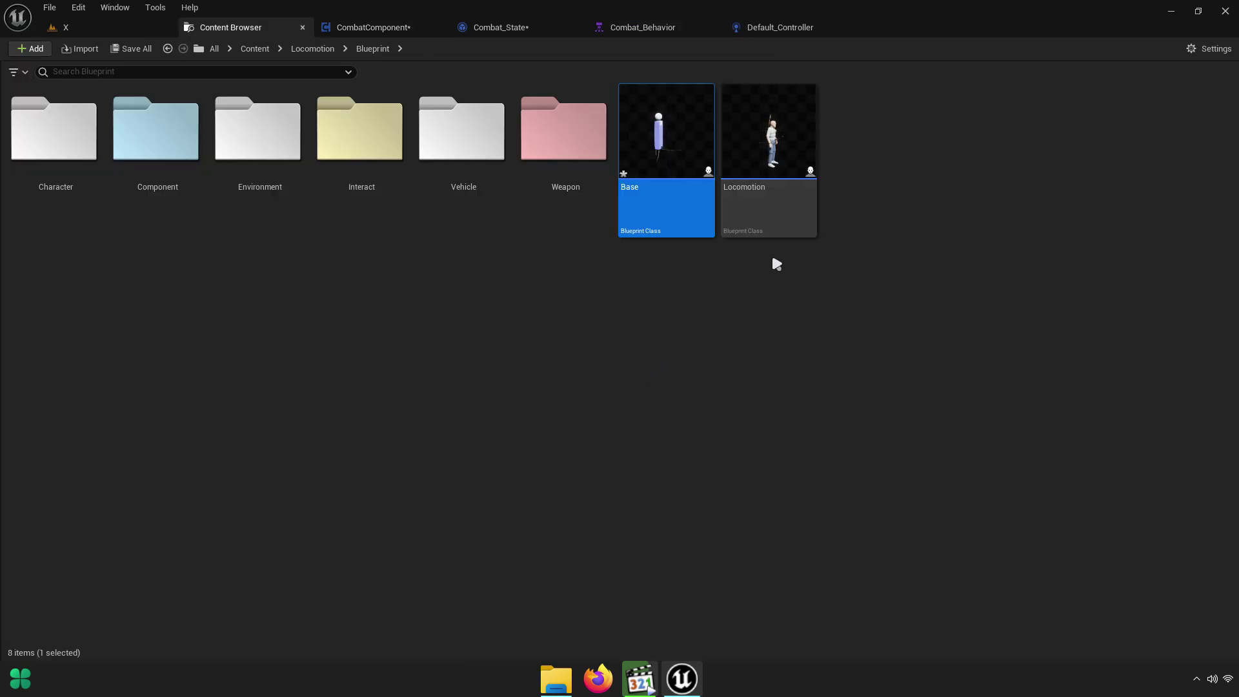
Save all modified assets and return to the CombatComponent graph
{"action": "left_click", "coordinate": [126, 48]}
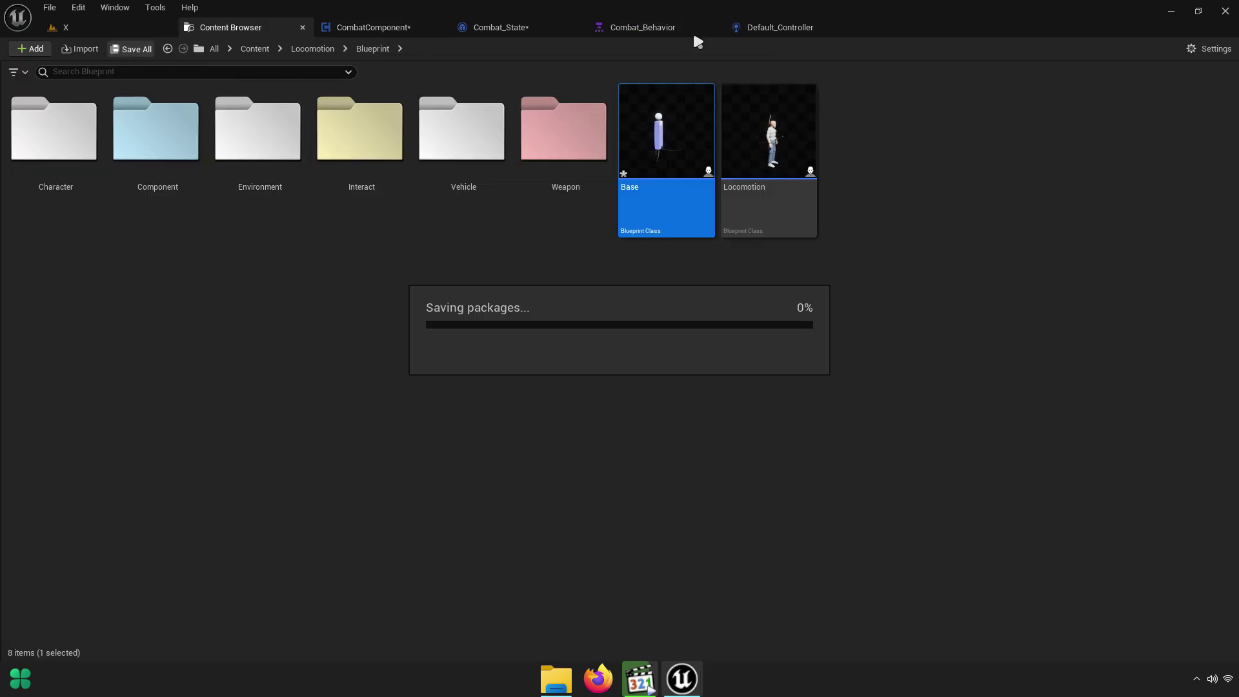
{"action": "left_click", "coordinate": [410, 25]}
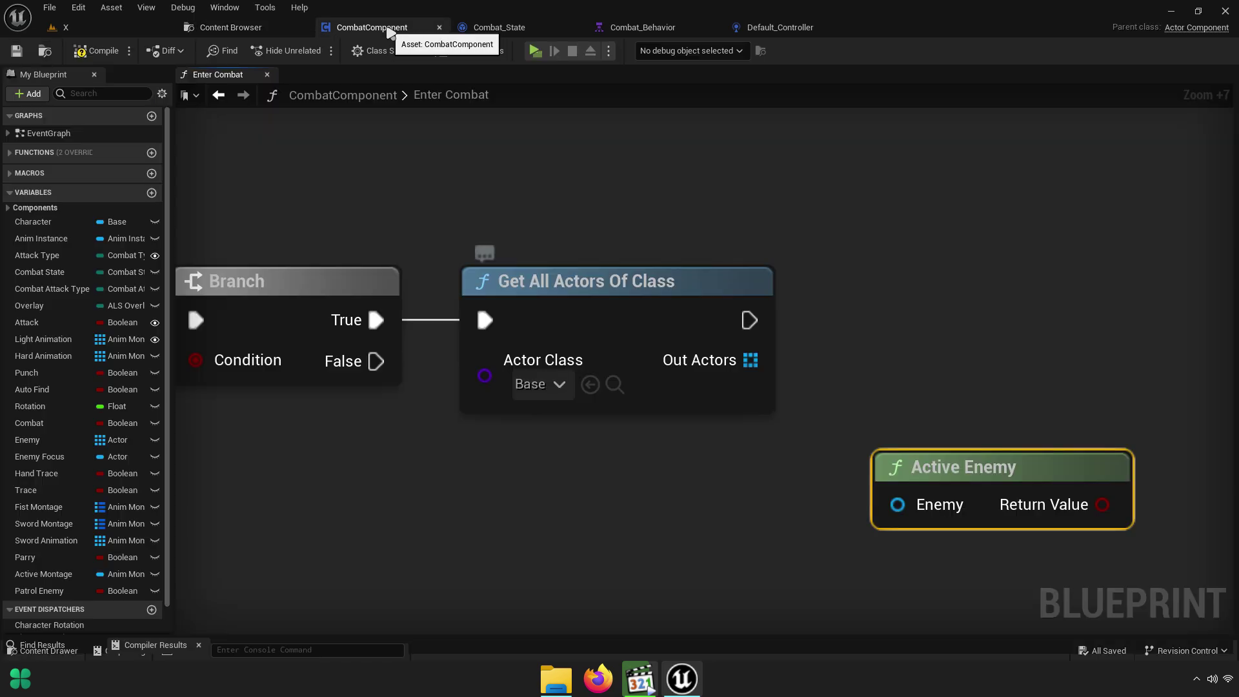
{"action": "right_click_drag", "start_coordinate": [869, 369], "coordinate": [901, 291]}
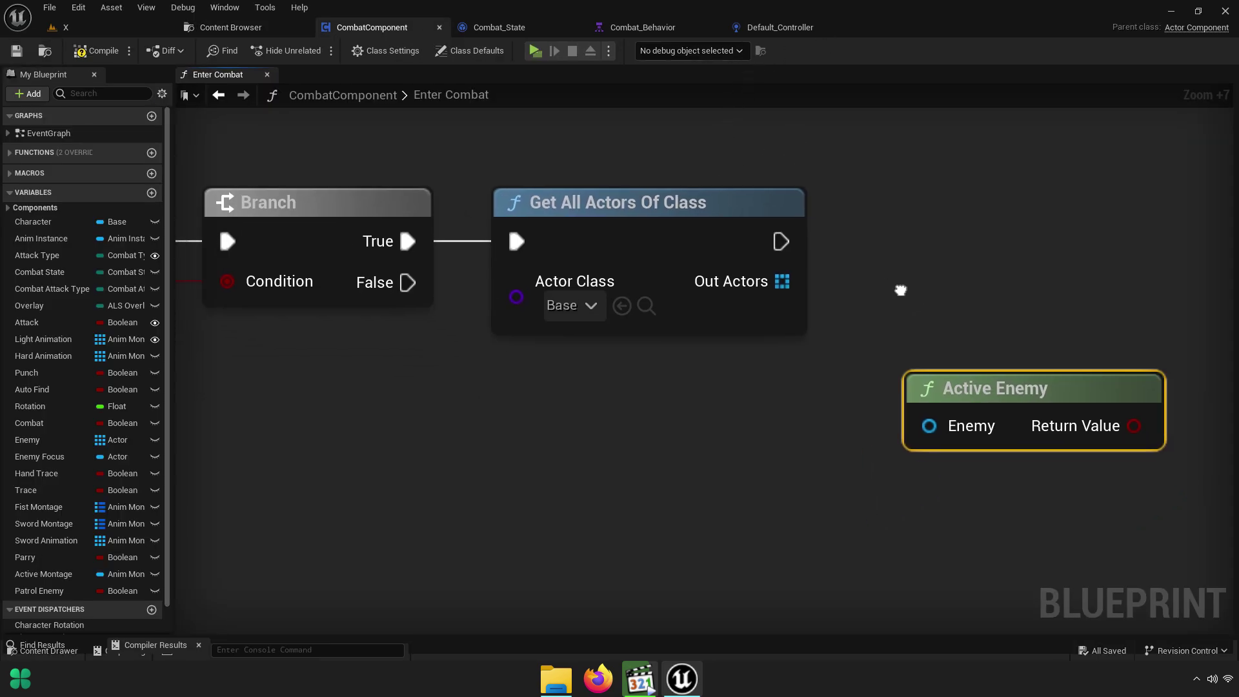
Add a For Each Loop over Out Actors, feeding each Array Element into Active Enemy
{"action": "left_click_drag", "start_coordinate": [799, 294], "coordinate": [893, 276]}
{"action": "type", "text": "for each"}
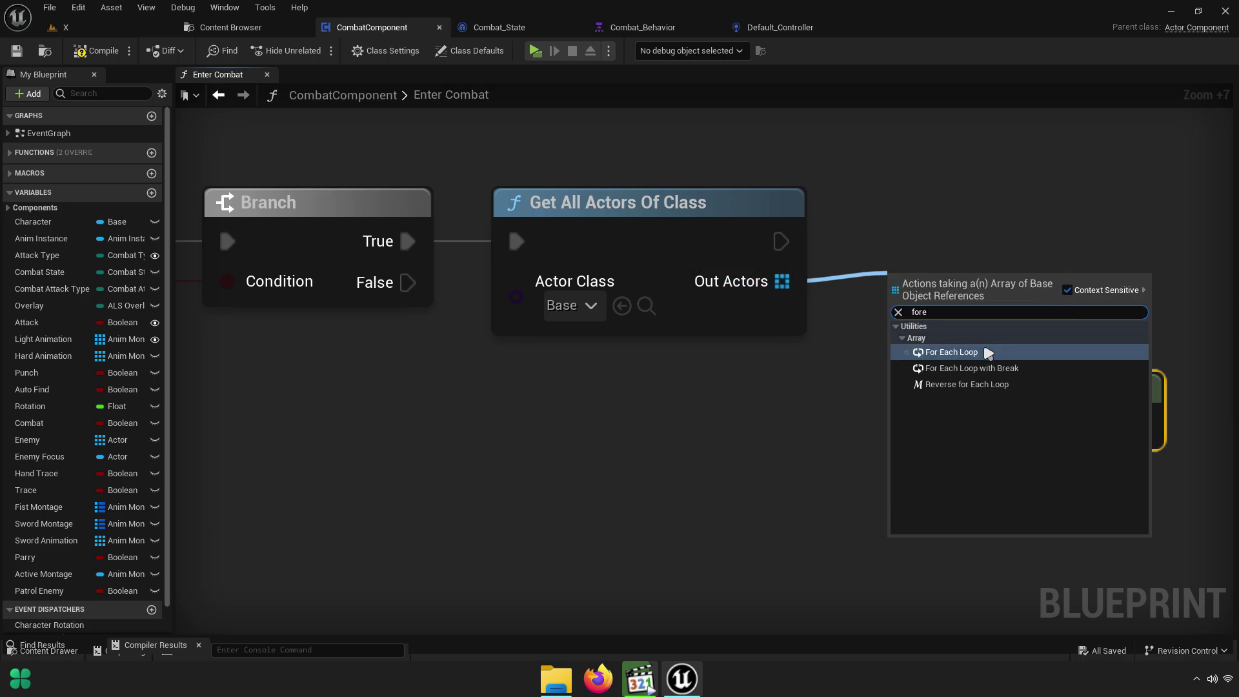
{"action": "left_click", "coordinate": [952, 353]}
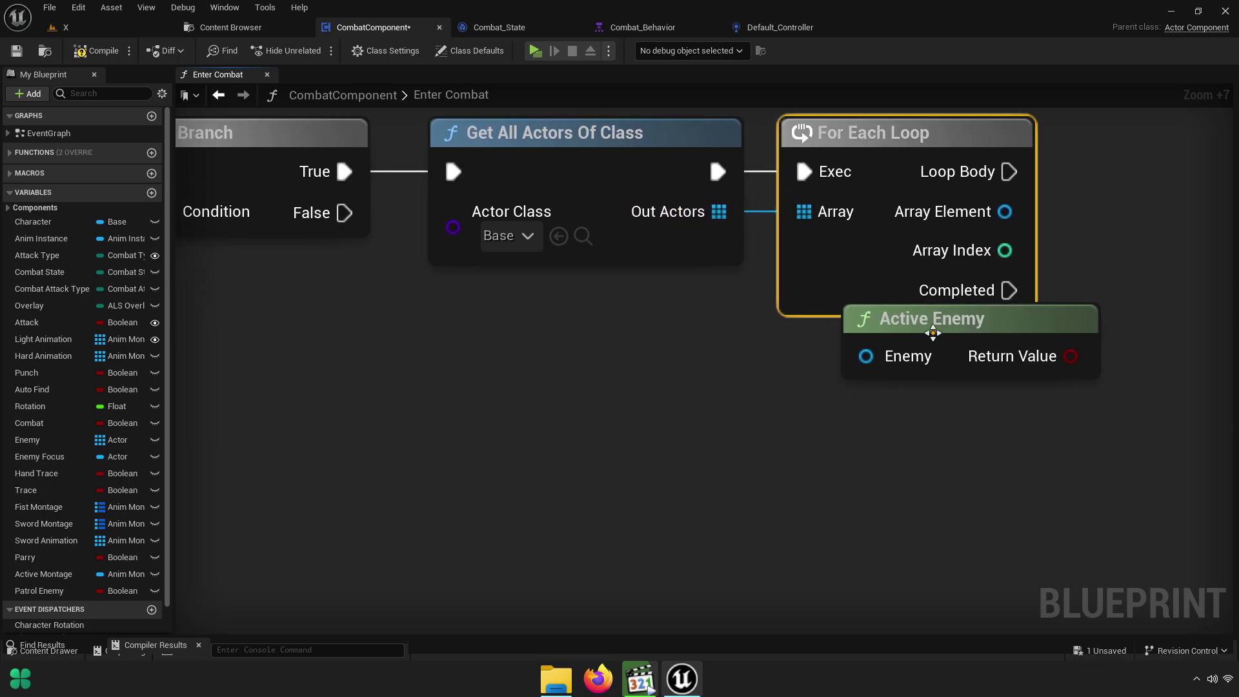
{"action": "left_click_drag", "start_coordinate": [933, 332], "coordinate": [1078, 368]}
{"action": "mouse_move", "coordinate": [1082, 361]}
{"action": "right_mouse_down"}
{"action": "mouse_move", "coordinate": [886, 329]}
{"action": "mouse_move", "coordinate": [763, 333]}
{"action": "mouse_move", "coordinate": [800, 342]}
{"action": "right_mouse_up"}
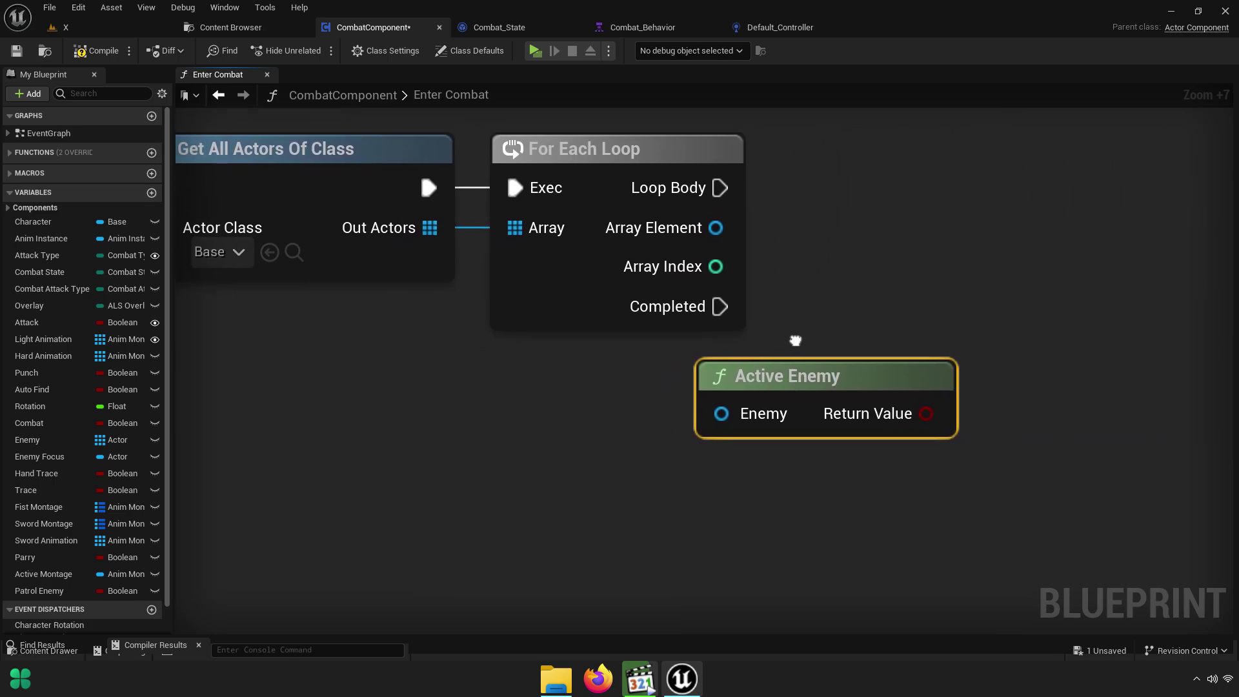
{"action": "left_click_drag", "start_coordinate": [794, 381], "coordinate": [919, 254]}
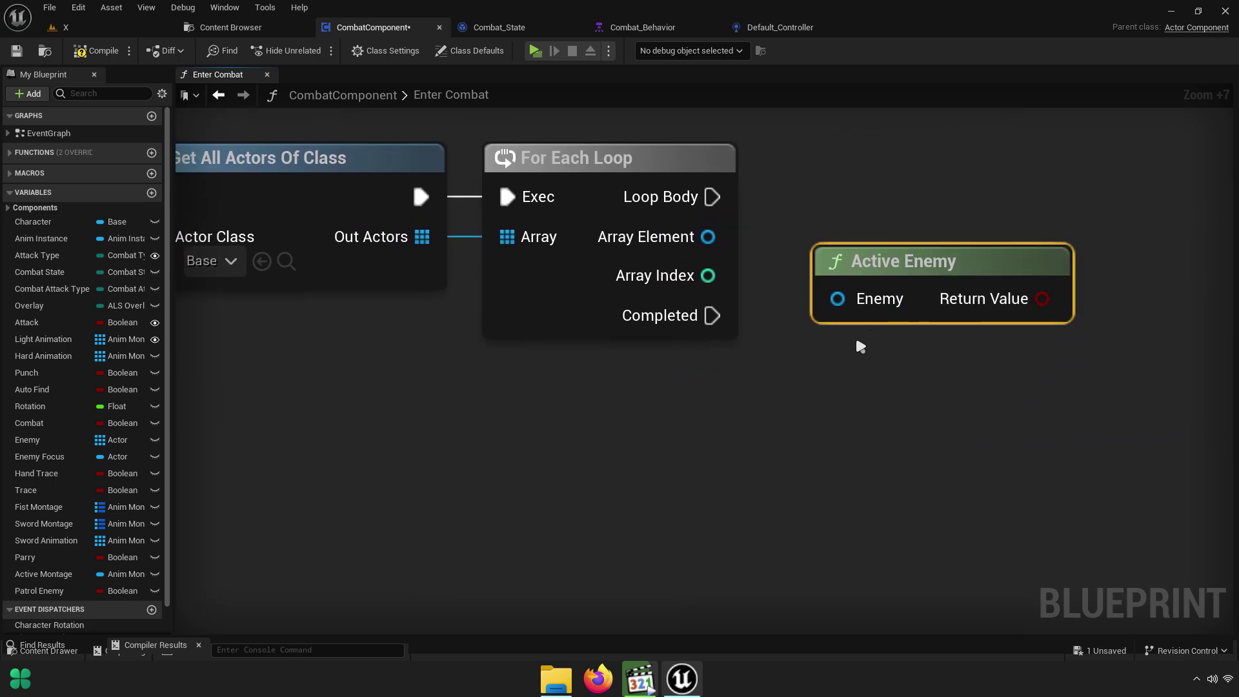
{"action": "right_click_drag", "start_coordinate": [857, 346], "coordinate": [705, 420]}
{"action": "mouse_move", "coordinate": [699, 373]}
{"action": "left_mouse_down"}
{"action": "mouse_move", "coordinate": [536, 297]}
{"action": "mouse_move", "coordinate": [571, 313]}
{"action": "left_mouse_up"}
{"action": "left_click_drag", "start_coordinate": [736, 339], "coordinate": [714, 277]}
{"action": "right_click_drag", "start_coordinate": [809, 386], "coordinate": [603, 415]}
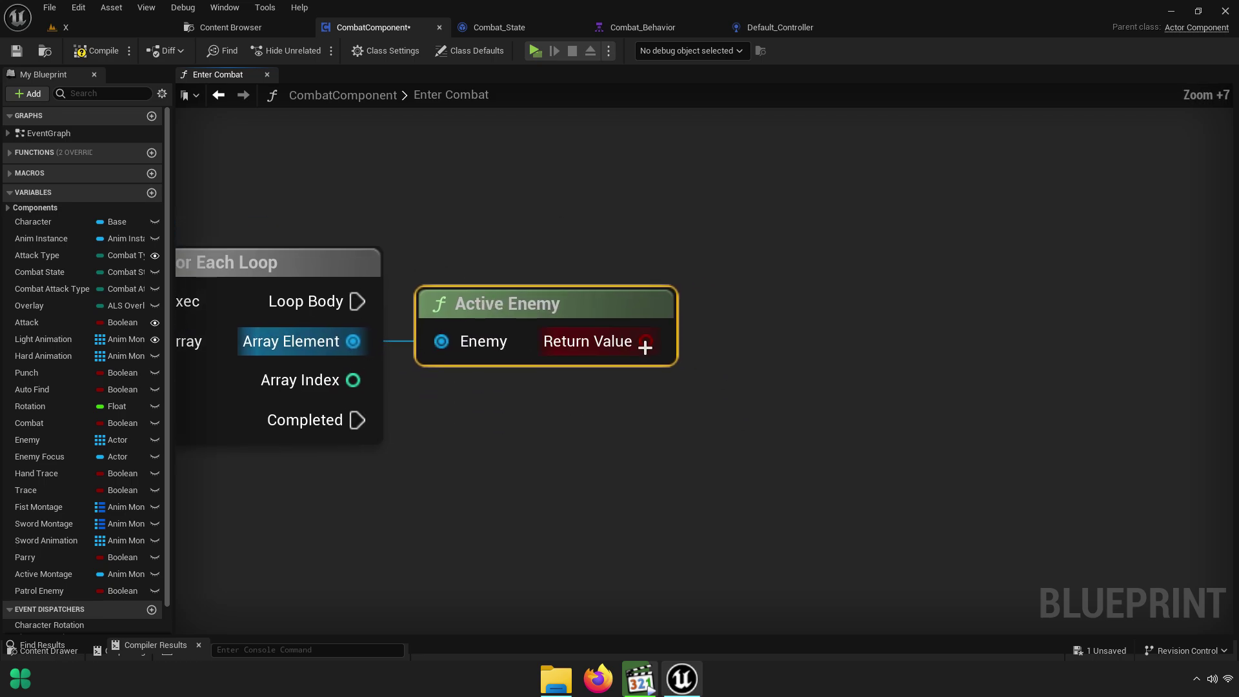
Add an AND Boolean node on Active Enemy's Return Value
{"action": "left_click_drag", "start_coordinate": [645, 347], "coordinate": [754, 319]}
{"action": "type", "text": "and boo"}
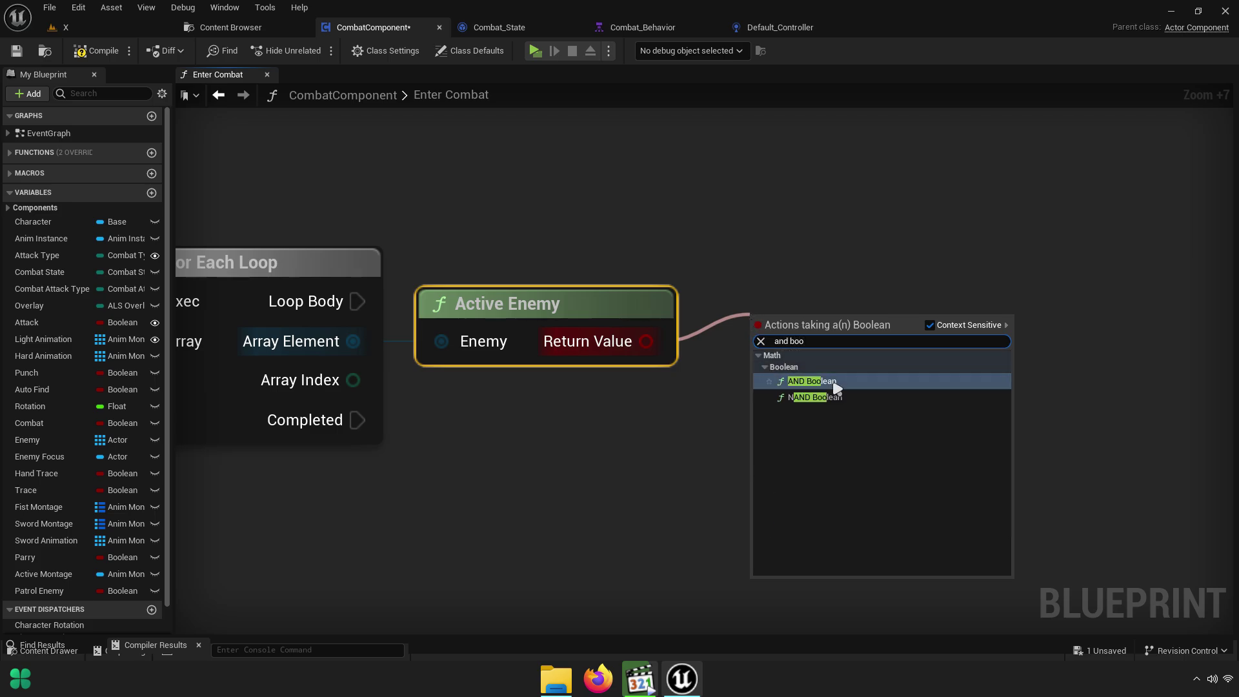
{"action": "left_click", "coordinate": [837, 387]}
{"action": "mouse_move", "coordinate": [831, 327]}
{"action": "left_mouse_down"}
{"action": "mouse_move", "coordinate": [915, 287]}
{"action": "mouse_move", "coordinate": [912, 277]}
{"action": "left_mouse_up"}
{"action": "right_click_drag", "start_coordinate": [734, 355], "coordinate": [789, 329]}
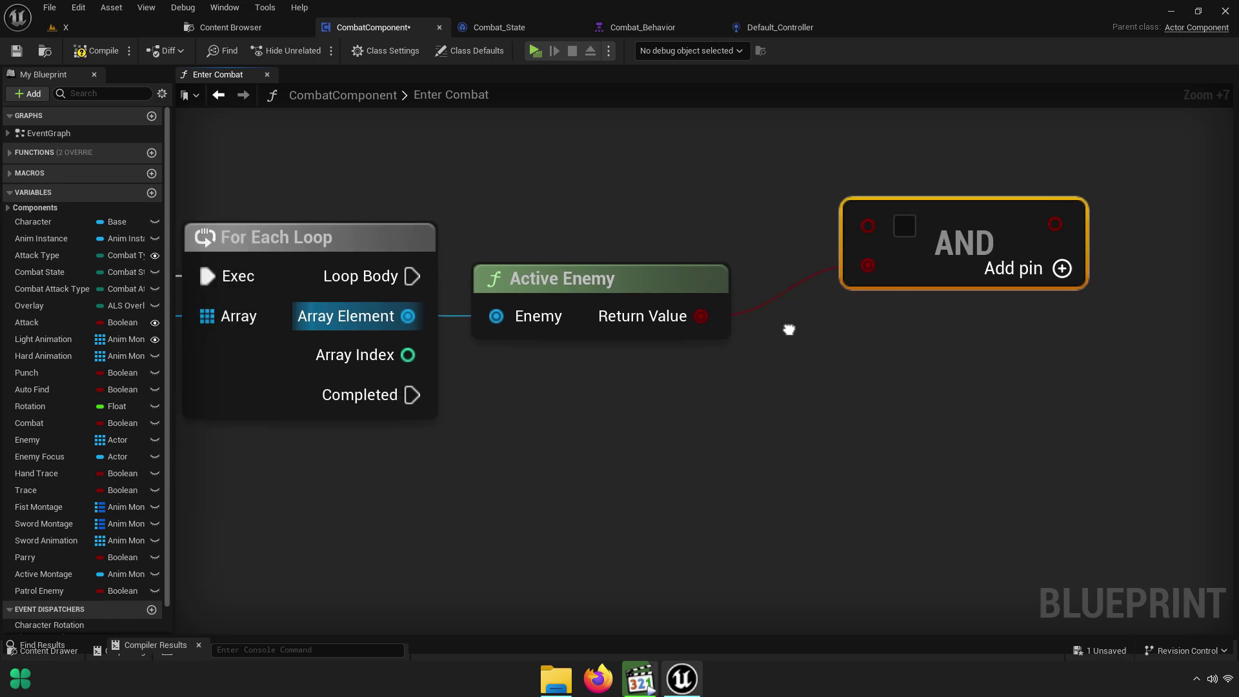
{"action": "scroll", "coordinate": [789, 329], "scroll_direction": "down", "scroll_amount": 5}
{"action": "mouse_move", "coordinate": [873, 284]}
{"action": "right_mouse_down"}
{"action": "mouse_move", "coordinate": [962, 363]}
{"action": "mouse_move", "coordinate": [1026, 349]}
{"action": "right_mouse_up"}
{"action": "right_click_drag", "start_coordinate": [627, 264], "coordinate": [663, 270]}
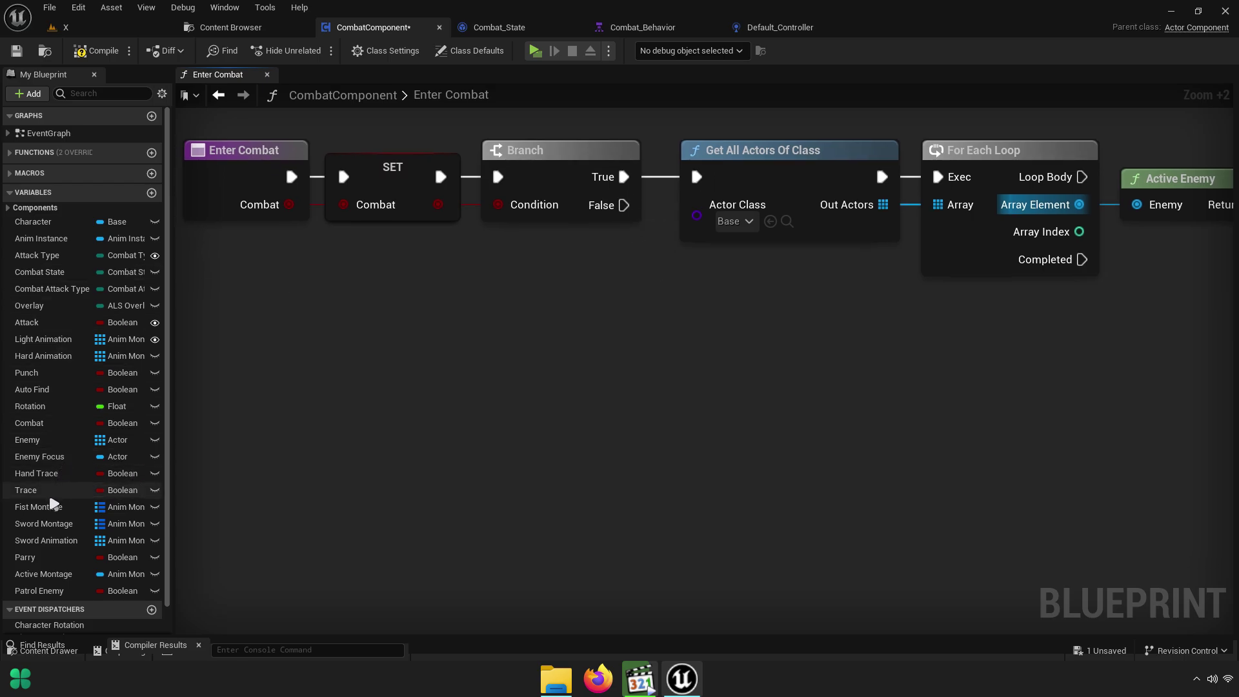
Clear the Enemy array from the Branch's False output
{"action": "left_click_drag", "start_coordinate": [29, 440], "coordinate": [542, 342], "text": "ctrl"}
{"action": "scroll", "coordinate": [641, 350], "scroll_direction": "up", "scroll_amount": 4}
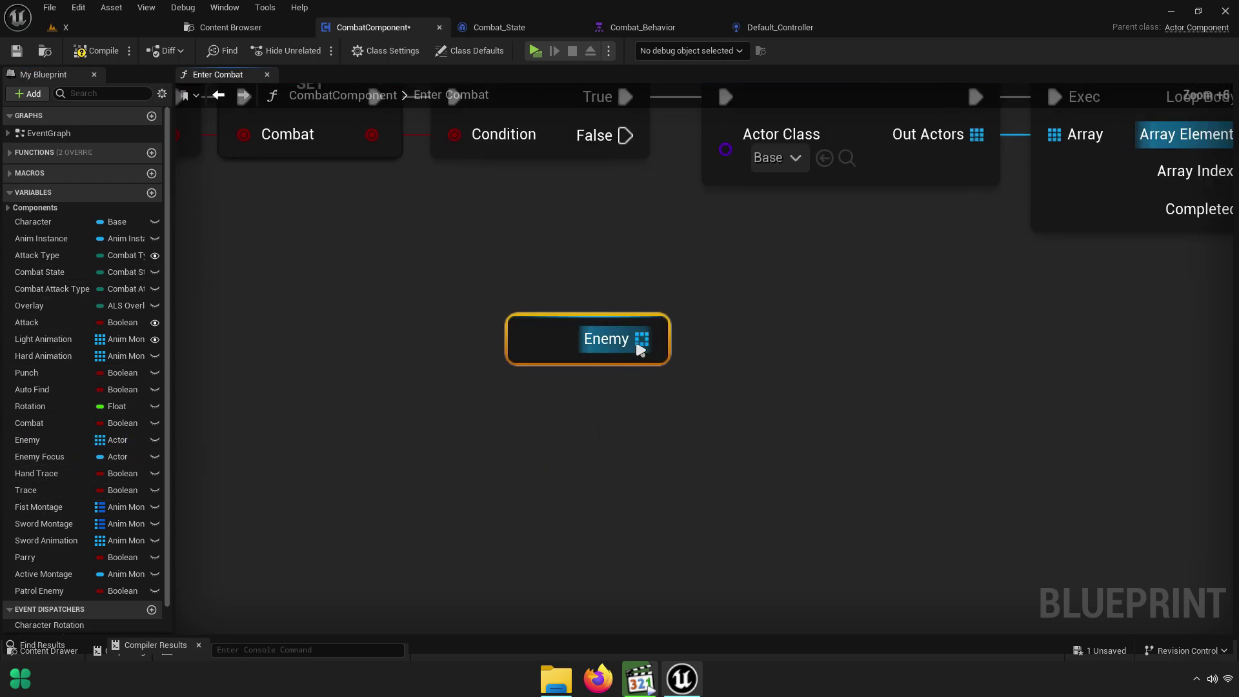
{"action": "left_click_drag", "start_coordinate": [642, 340], "coordinate": [749, 361]}
{"action": "type", "text": "clear"}
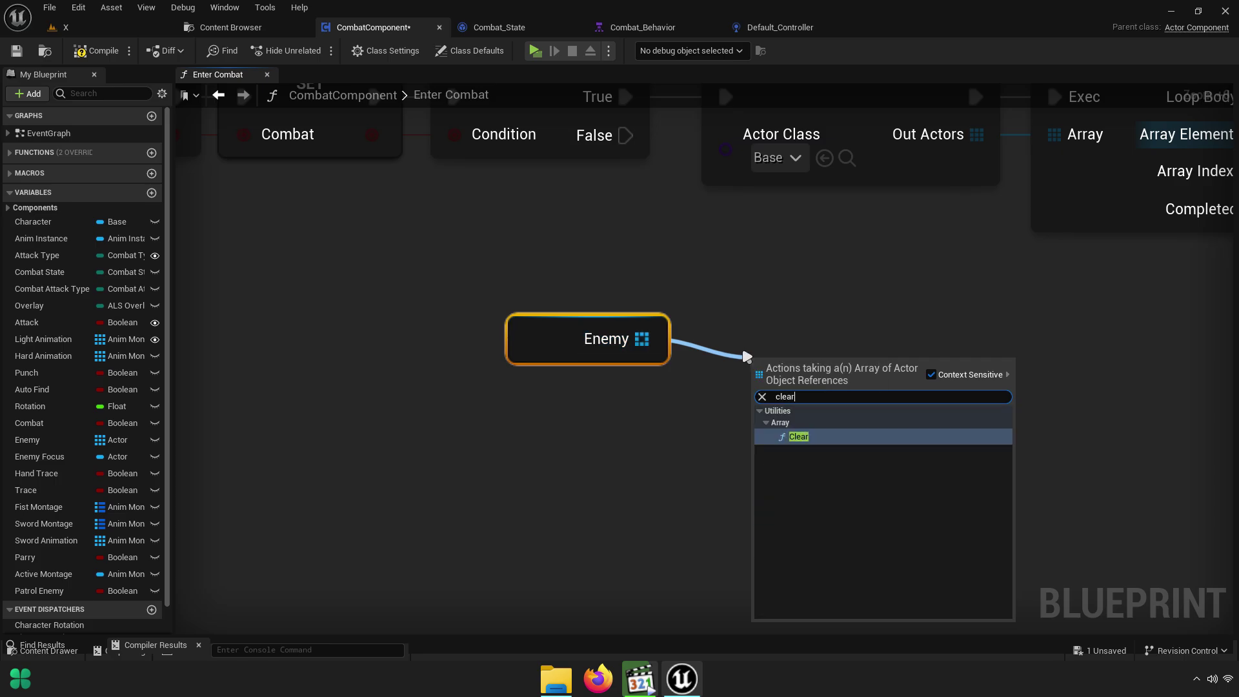
{"action": "key", "text": "Return"}
{"action": "left_click_drag", "start_coordinate": [769, 403], "coordinate": [642, 341]}
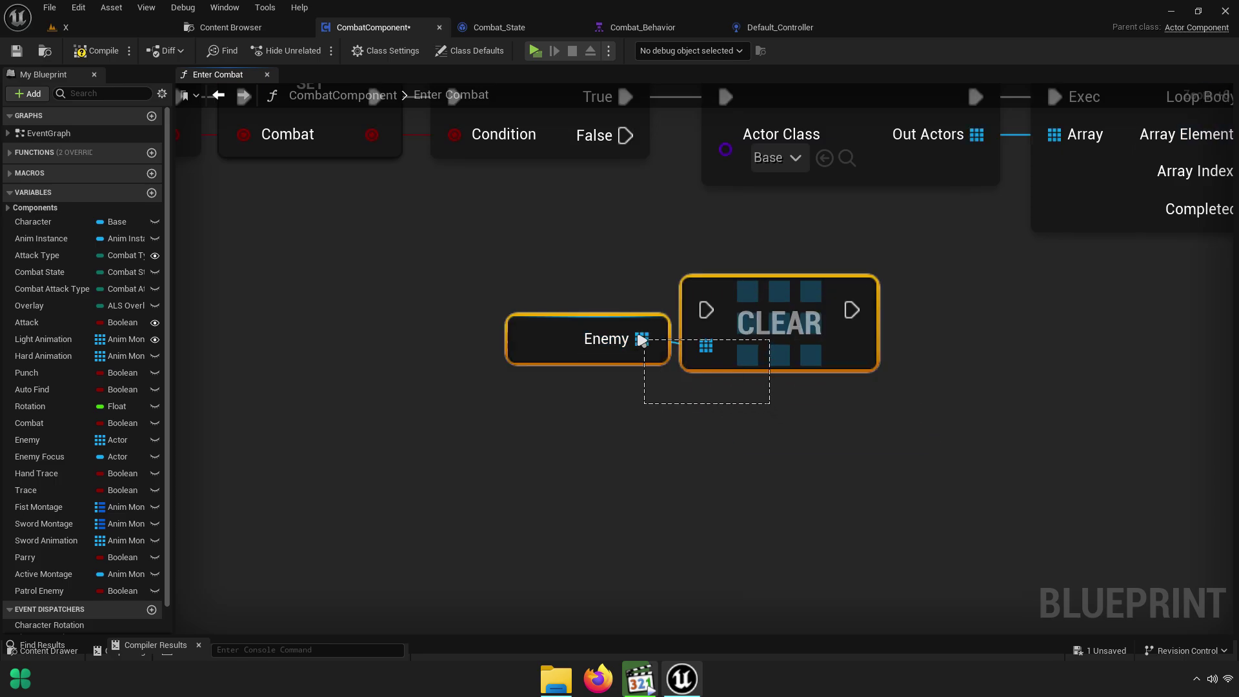
{"action": "left_click_drag", "start_coordinate": [625, 135], "coordinate": [707, 310]}
Add a SET Enemy Focus node right after the Enemy array Clear on the Branch False path
{"action": "left_click_drag", "start_coordinate": [802, 329], "coordinate": [821, 355]}
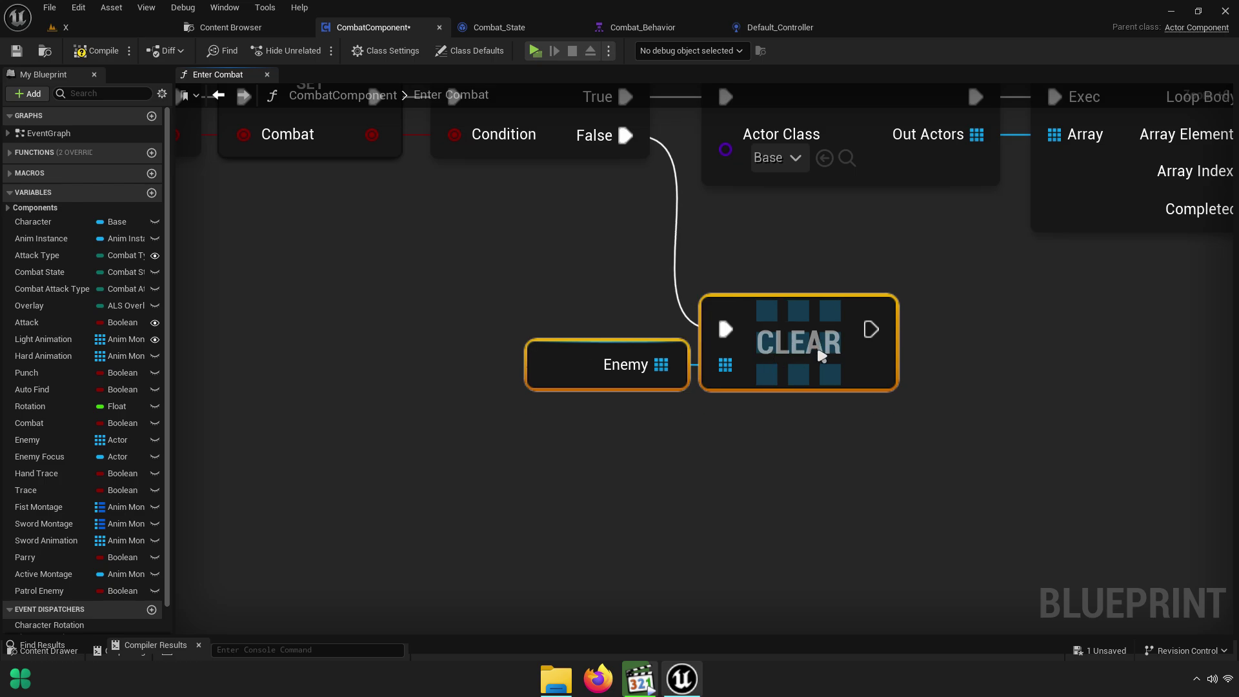
{"action": "right_click_drag", "start_coordinate": [626, 319], "coordinate": [411, 320]}
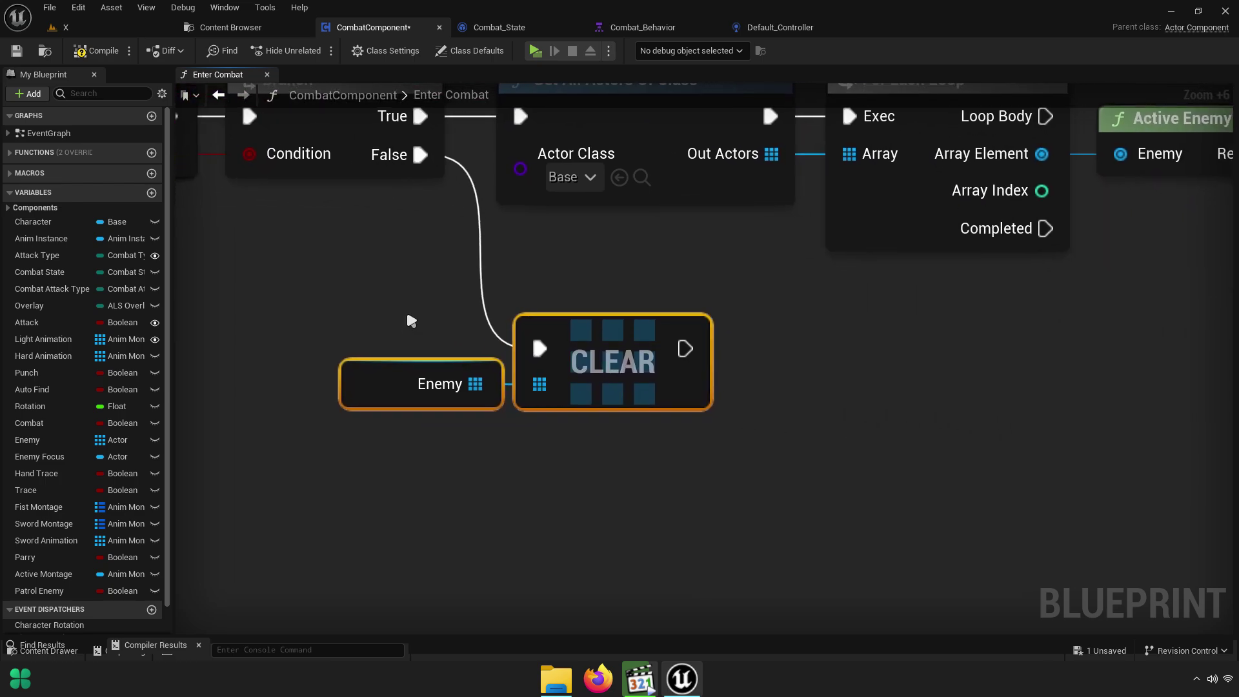
{"action": "left_click", "coordinate": [411, 321]}
{"action": "left_click", "coordinate": [116, 456]}
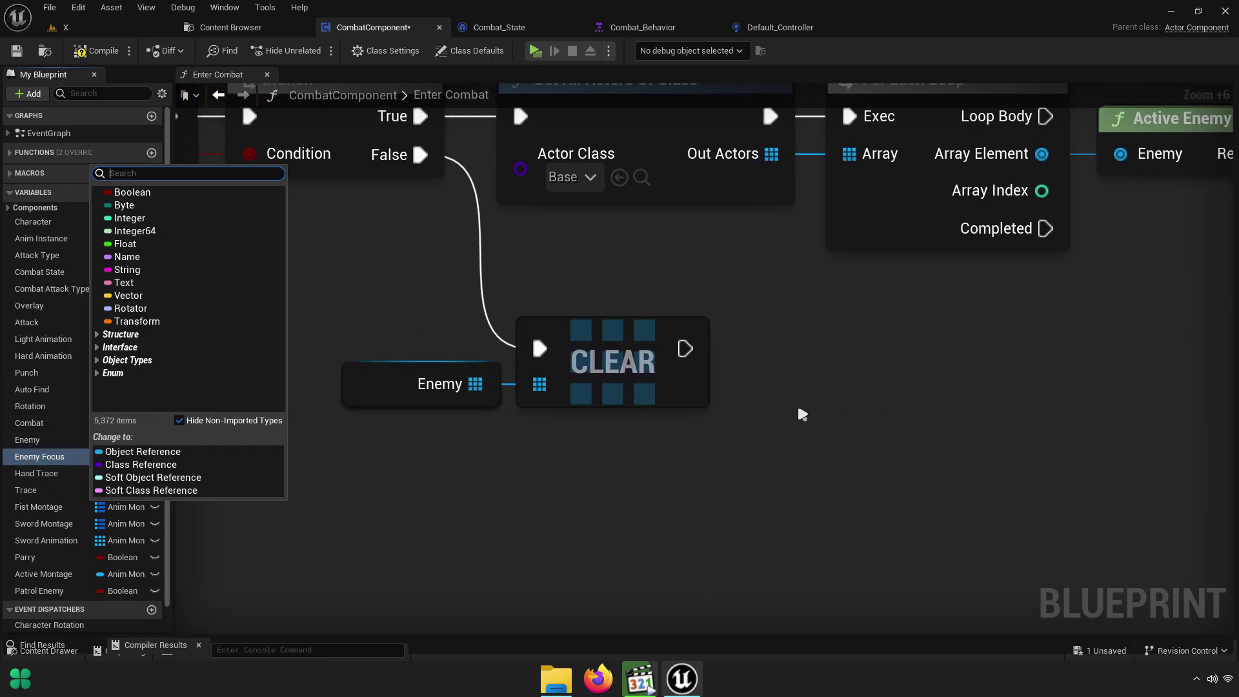
{"action": "left_click_drag", "start_coordinate": [39, 456], "coordinate": [820, 366]}
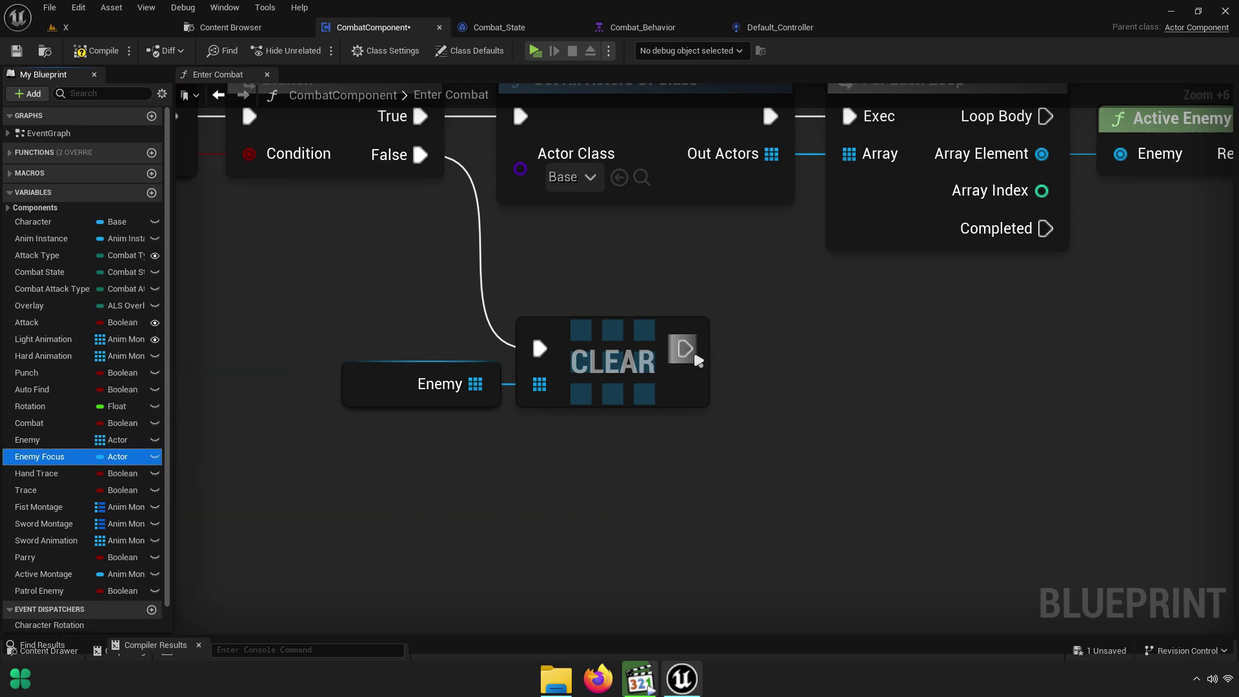
{"action": "left_click_drag", "start_coordinate": [698, 361], "coordinate": [807, 362]}
Move the AND node up and to the left
{"action": "scroll", "coordinate": [772, 420], "scroll_direction": "down", "scroll_amount": 4}
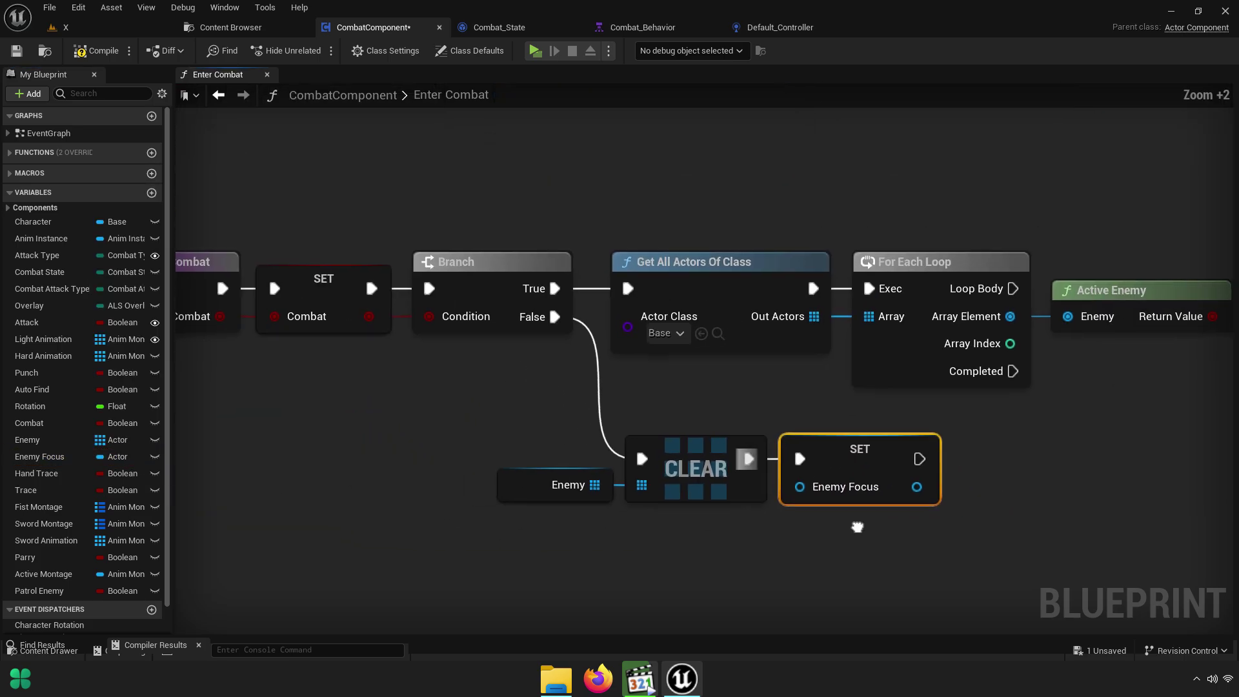
{"action": "mouse_move", "coordinate": [857, 527]}
{"action": "right_mouse_down"}
{"action": "mouse_move", "coordinate": [978, 472]}
{"action": "mouse_move", "coordinate": [841, 439]}
{"action": "mouse_move", "coordinate": [567, 443]}
{"action": "right_mouse_up"}
{"action": "scroll", "coordinate": [721, 312], "scroll_direction": "up", "scroll_amount": 5}
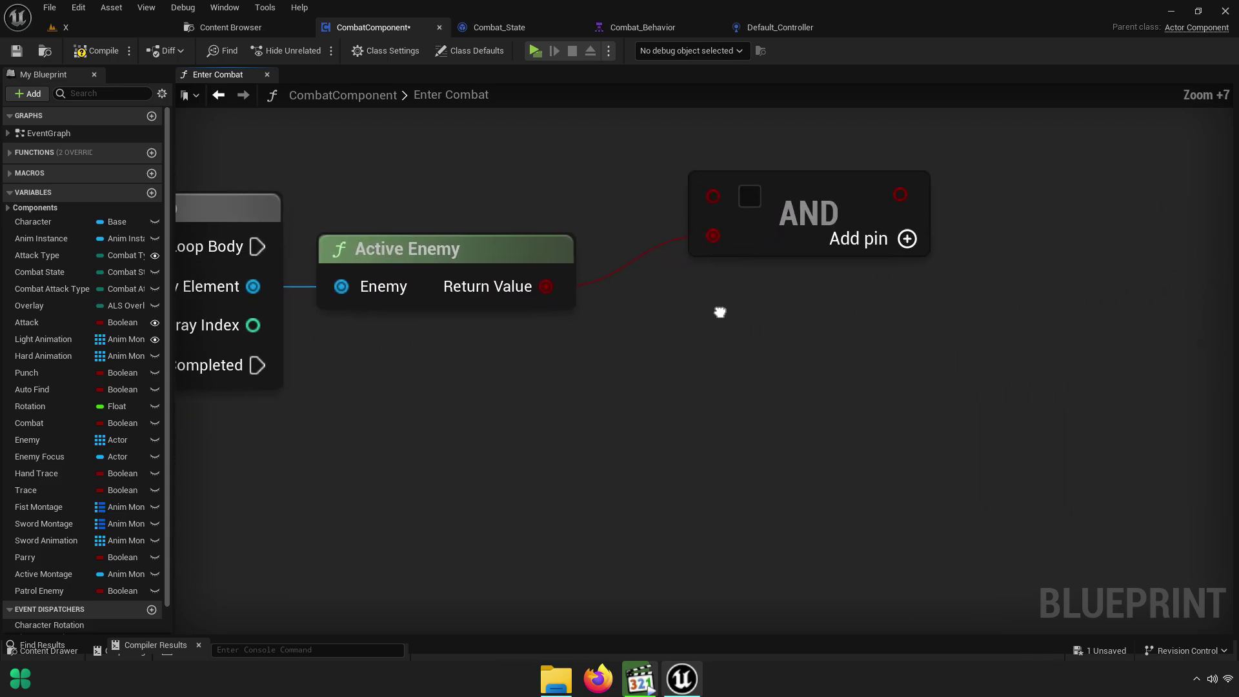
{"action": "left_click_drag", "start_coordinate": [639, 285], "coordinate": [619, 243]}
{"action": "mouse_move", "coordinate": [525, 293]}
{"action": "right_mouse_down"}
{"action": "mouse_move", "coordinate": [593, 290]}
{"action": "mouse_move", "coordinate": [614, 312]}
{"action": "right_mouse_up"}
Add a Get Owner node and an Equal (==) node fed by its Return Value
{"action": "left_click", "coordinate": [479, 208]}
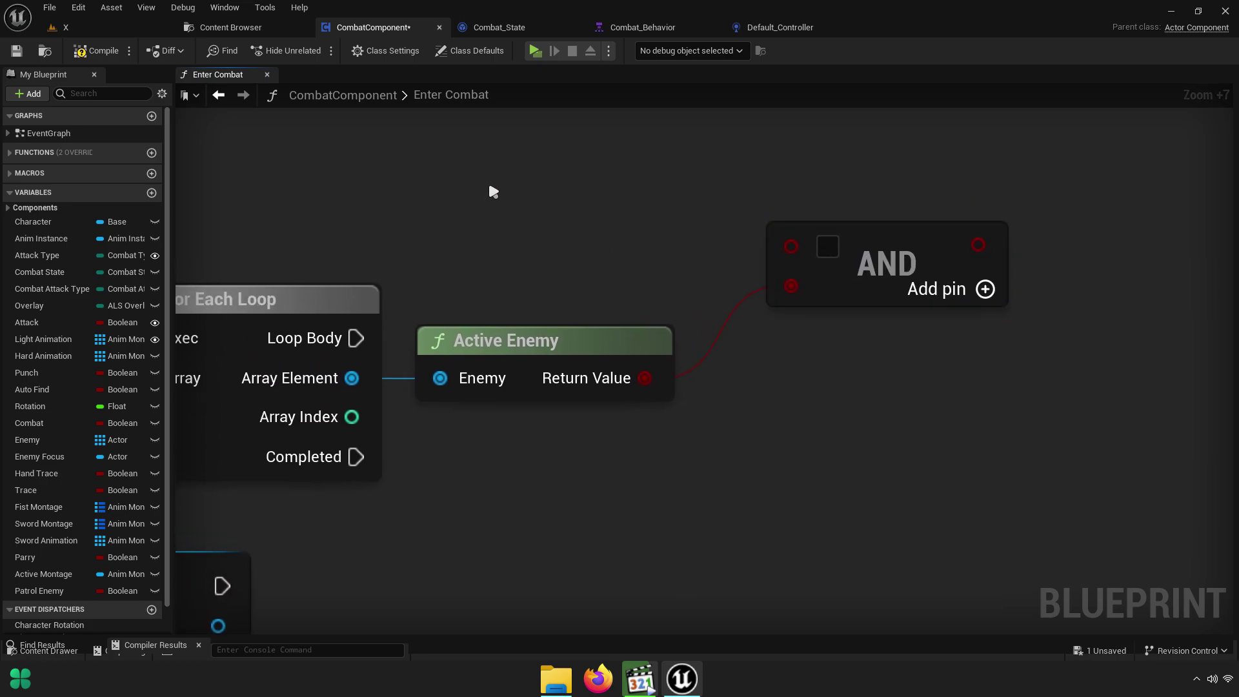
{"action": "right_click", "coordinate": [493, 192]}
{"action": "type", "text": "getowner"}
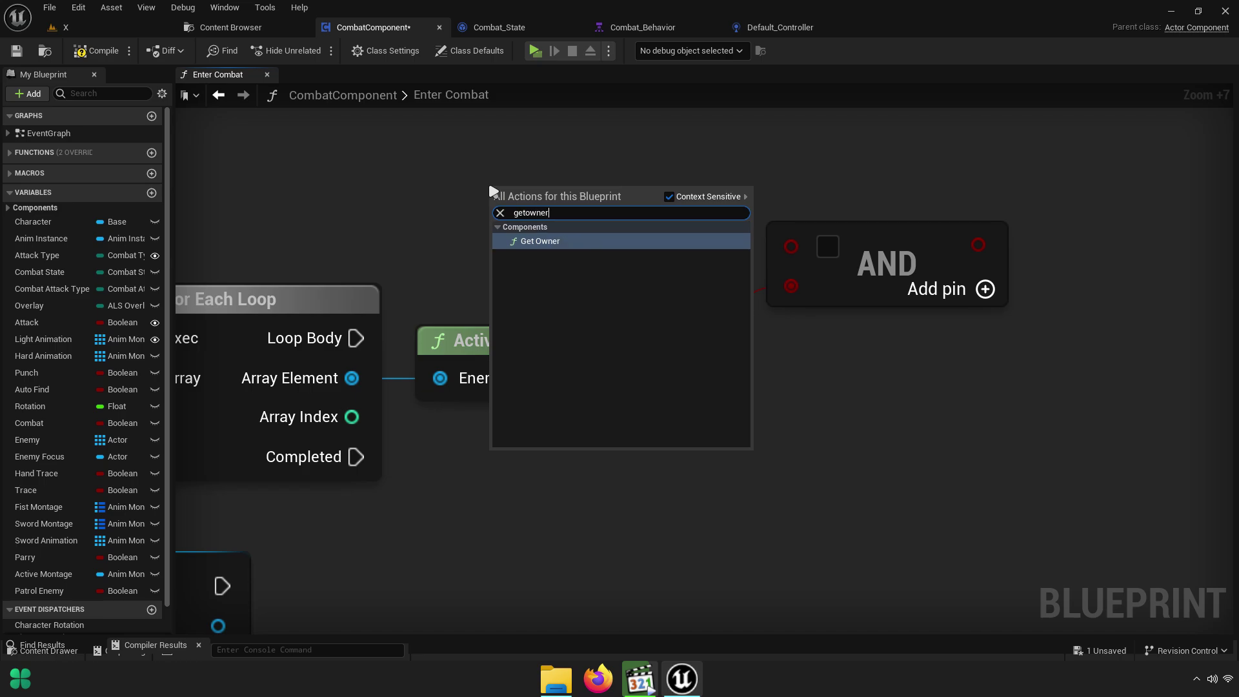
{"action": "left_click", "coordinate": [556, 242]}
{"action": "left_click_drag", "start_coordinate": [638, 224], "coordinate": [451, 185]}
{"action": "left_click_drag", "start_coordinate": [575, 214], "coordinate": [658, 204]}
{"action": "type", "text": "equal"}
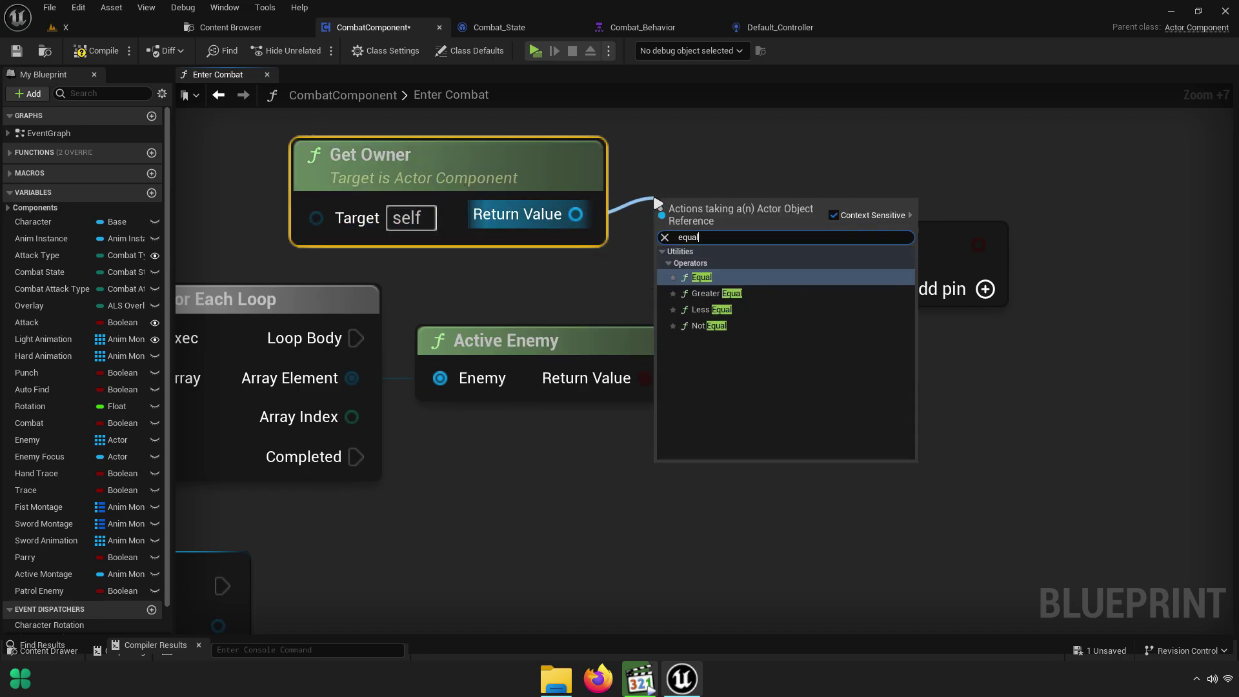
{"action": "left_click", "coordinate": [701, 277]}
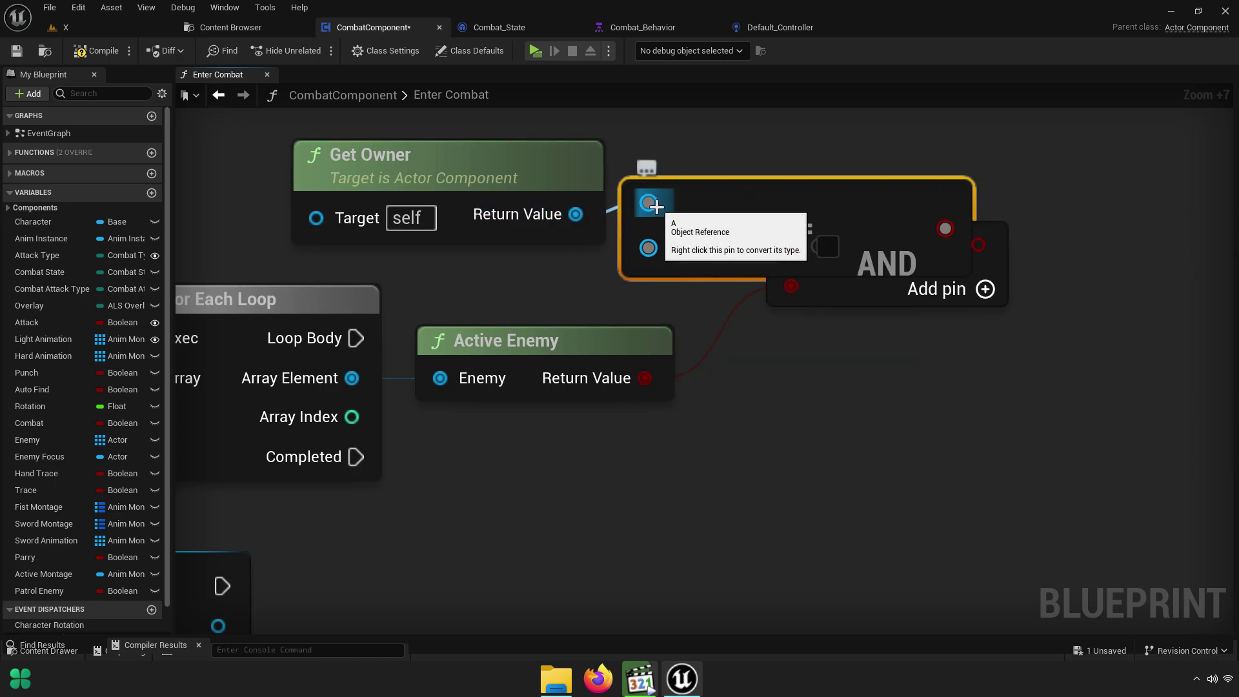
Rearrange Active Enemy and AND, and wire the == result into the AND node
{"action": "scroll", "coordinate": [645, 203], "scroll_direction": "down", "scroll_amount": 5}
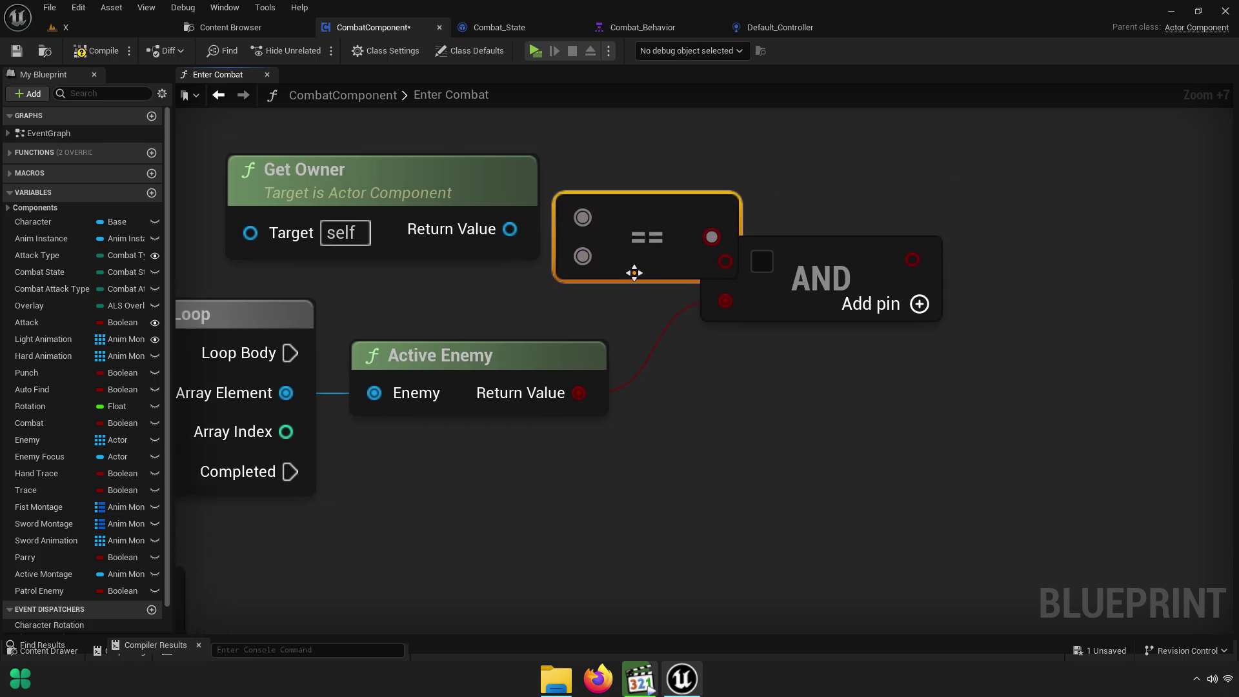
{"action": "right_click_drag", "start_coordinate": [525, 313], "coordinate": [514, 288]}
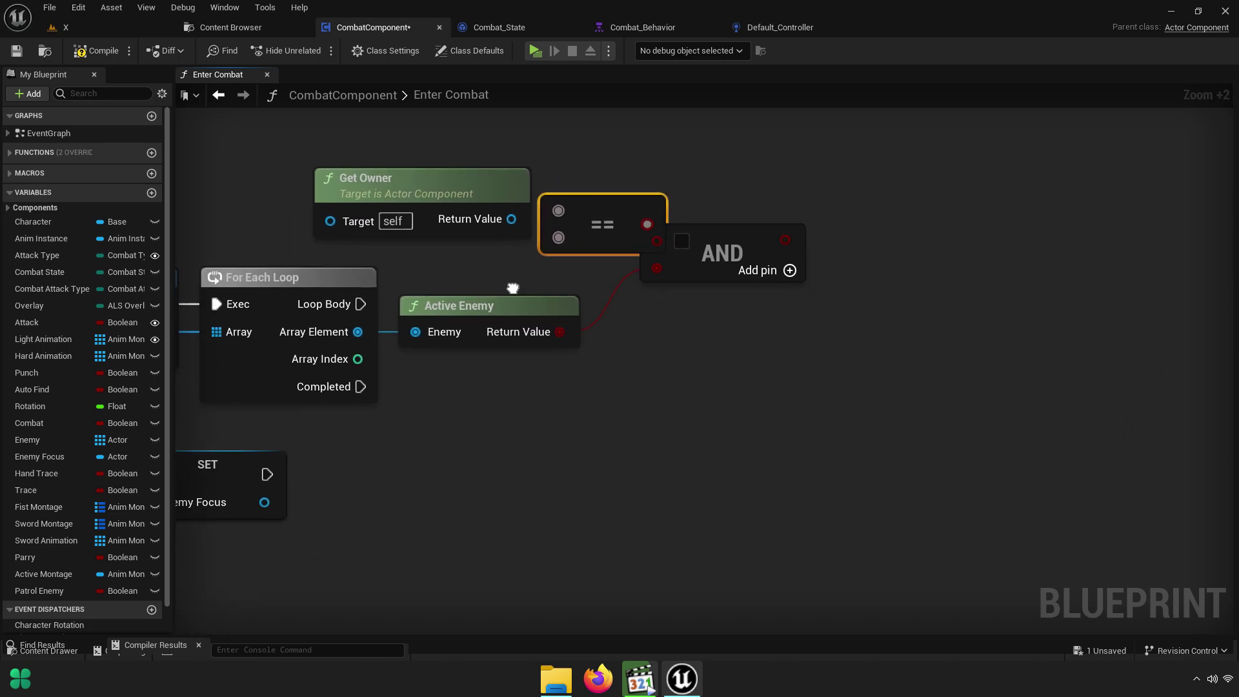
{"action": "left_click_drag", "start_coordinate": [483, 302], "coordinate": [528, 416]}
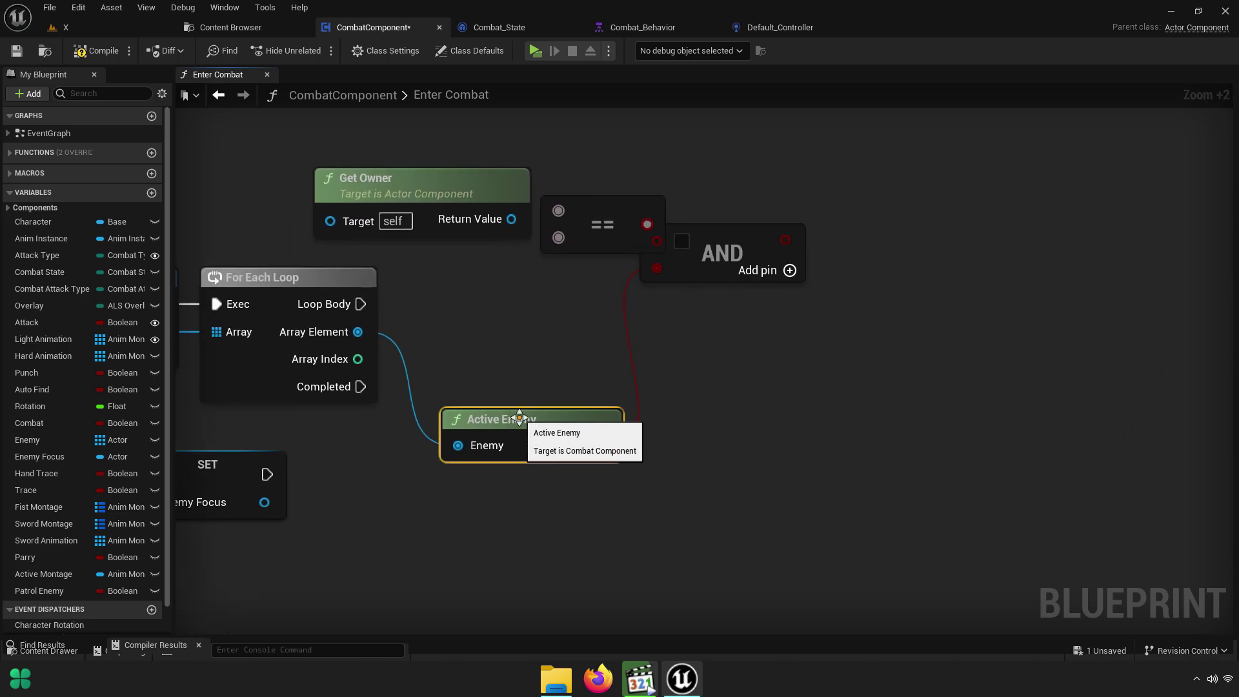
{"action": "left_click_drag", "start_coordinate": [706, 279], "coordinate": [833, 321]}
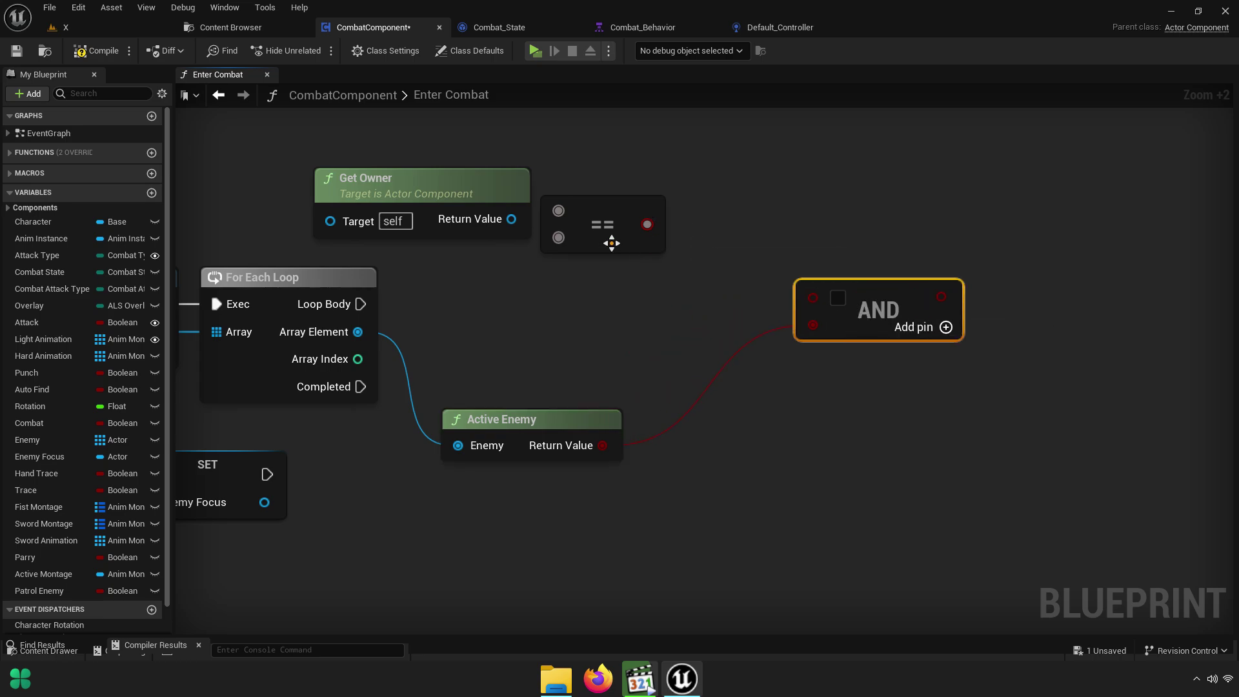
{"action": "mouse_move", "coordinate": [611, 241]}
{"action": "left_mouse_down"}
{"action": "mouse_move", "coordinate": [689, 319]}
{"action": "mouse_move", "coordinate": [839, 286]}
{"action": "left_mouse_up"}
{"action": "scroll", "coordinate": [718, 326], "scroll_direction": "up", "scroll_amount": 3}
{"action": "left_click_drag", "start_coordinate": [705, 318], "coordinate": [742, 299]}
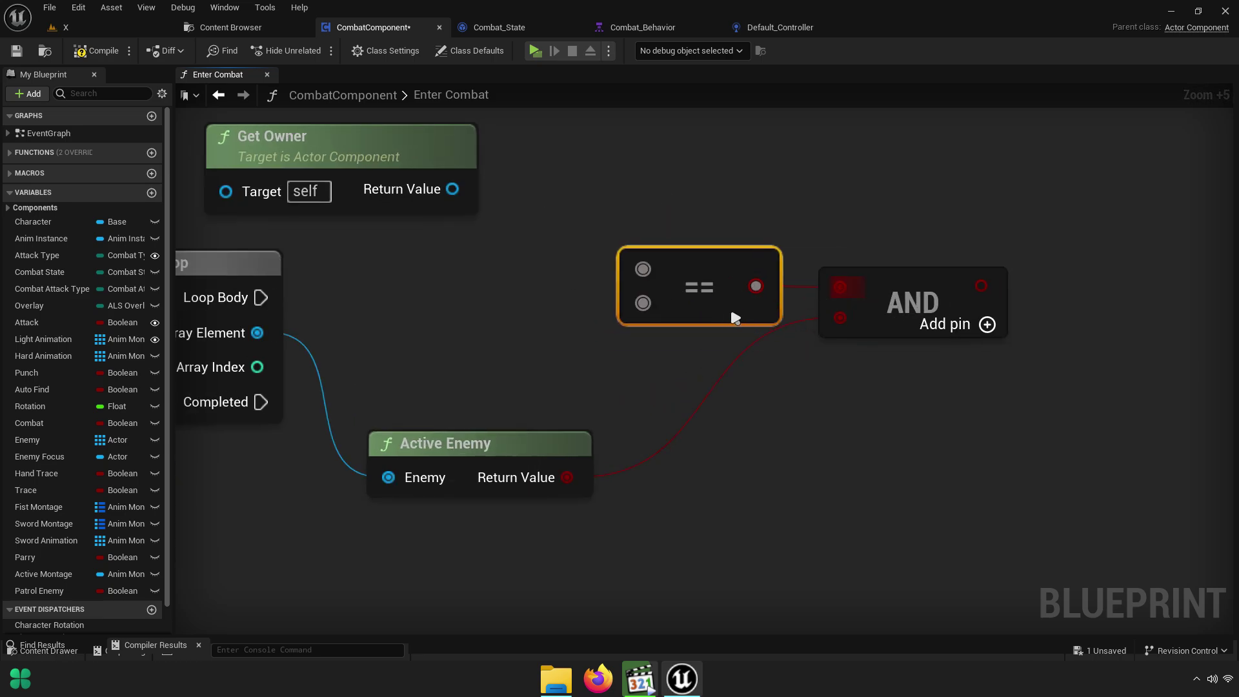
{"action": "left_click", "coordinate": [884, 334], "text": "shift"}
{"action": "left_click", "coordinate": [747, 356]}
{"action": "right_click_drag", "start_coordinate": [747, 356], "coordinate": [804, 320]}
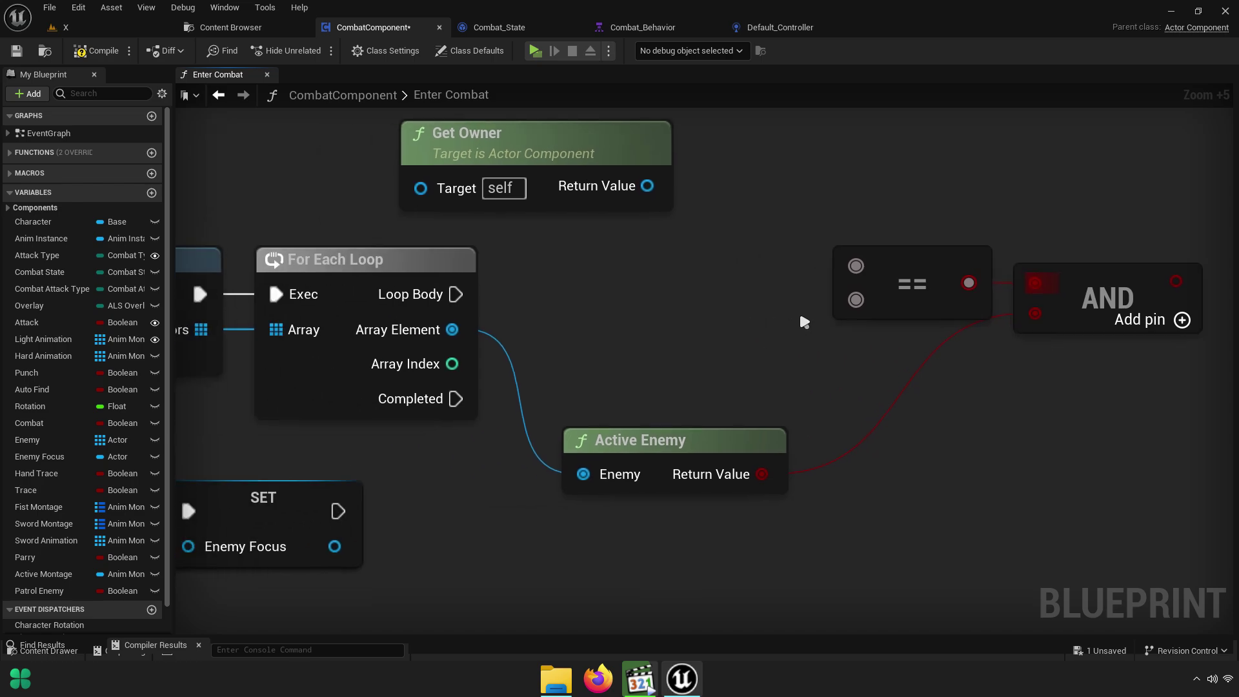
{"action": "mouse_move", "coordinate": [637, 390]}
{"action": "right_mouse_down"}
{"action": "mouse_move", "coordinate": [665, 300]}
{"action": "mouse_move", "coordinate": [687, 294]}
{"action": "right_mouse_up"}
{"action": "scroll", "coordinate": [645, 299], "scroll_direction": "up", "scroll_amount": 2}
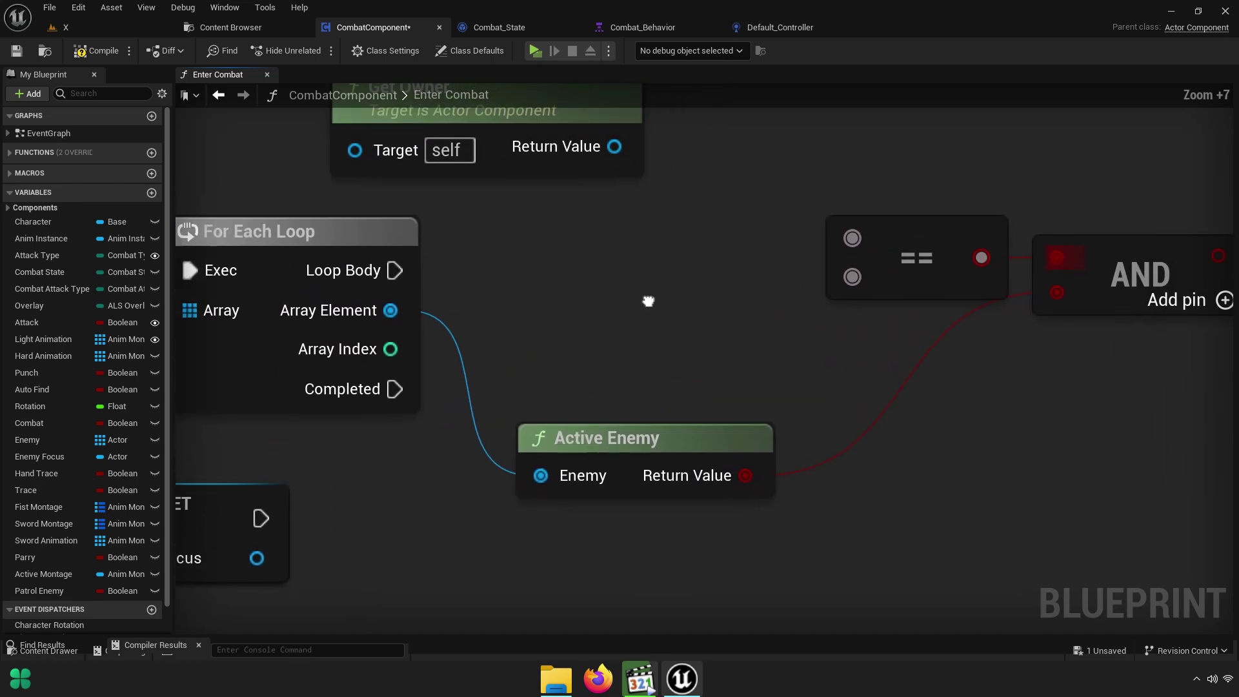
Connect the loop's Array Element and Get Owner's Return Value into the == node
{"action": "left_click_drag", "start_coordinate": [839, 243], "coordinate": [377, 316]}
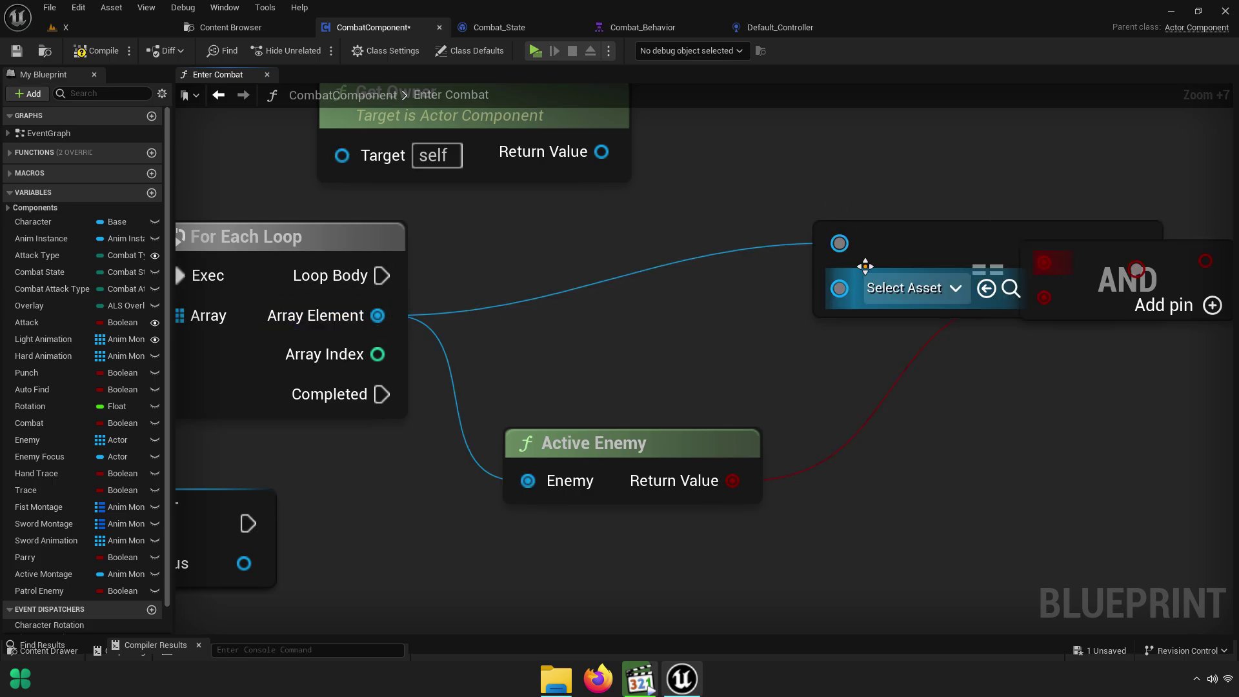
{"action": "right_click_drag", "start_coordinate": [965, 295], "coordinate": [840, 268]}
{"action": "left_click_drag", "start_coordinate": [840, 269], "coordinate": [948, 269]}
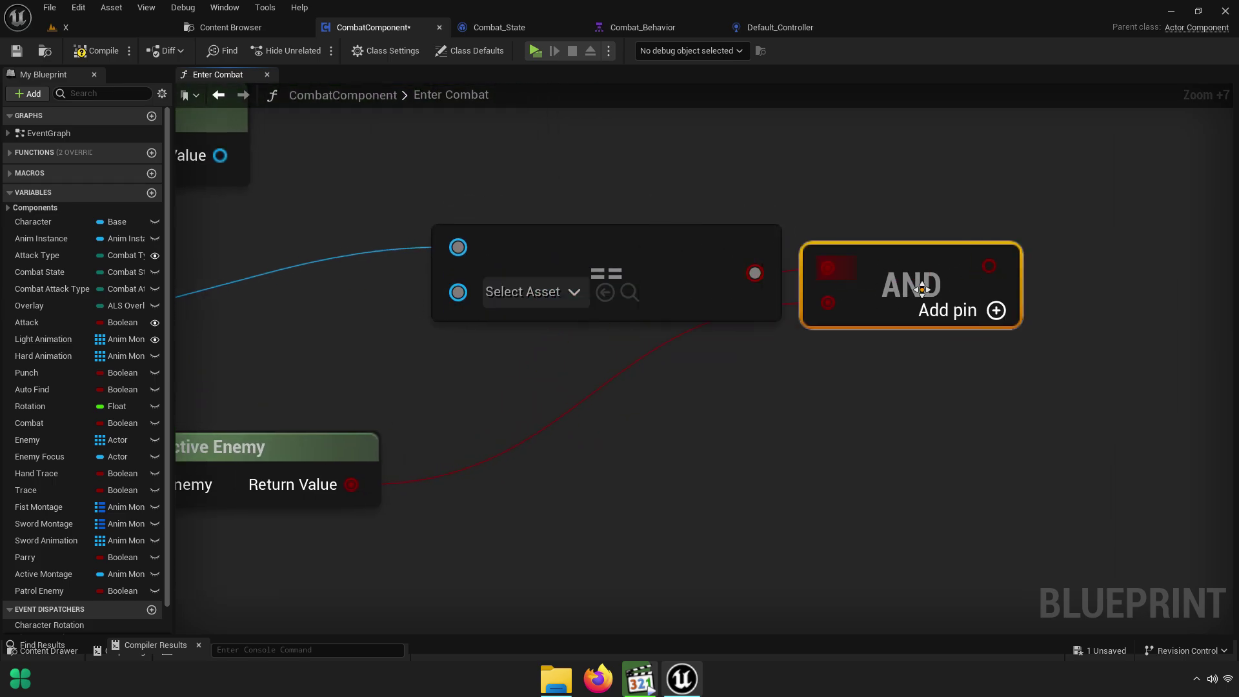
{"action": "mouse_move", "coordinate": [969, 284]}
{"action": "right_mouse_down"}
{"action": "mouse_move", "coordinate": [888, 327]}
{"action": "mouse_move", "coordinate": [912, 377]}
{"action": "right_mouse_up"}
{"action": "left_click_drag", "start_coordinate": [410, 171], "coordinate": [559, 312]}
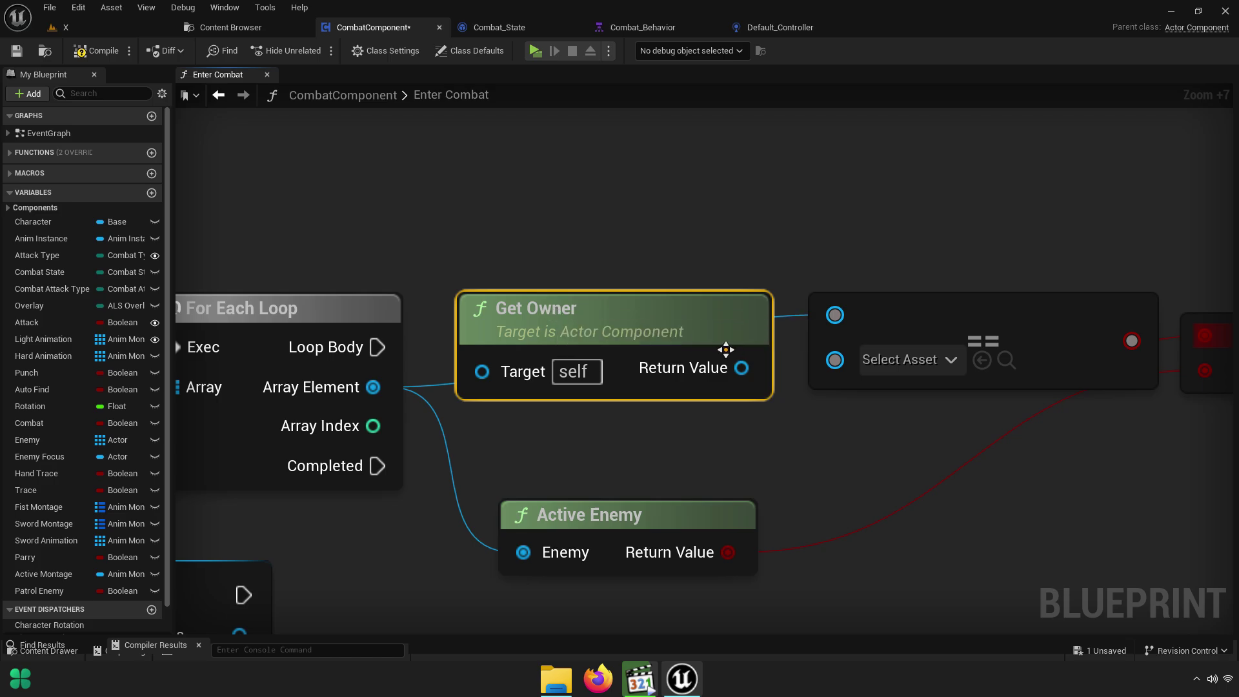
{"action": "left_click_drag", "start_coordinate": [741, 368], "coordinate": [841, 376]}
{"action": "right_click_drag", "start_coordinate": [857, 359], "coordinate": [705, 332]}
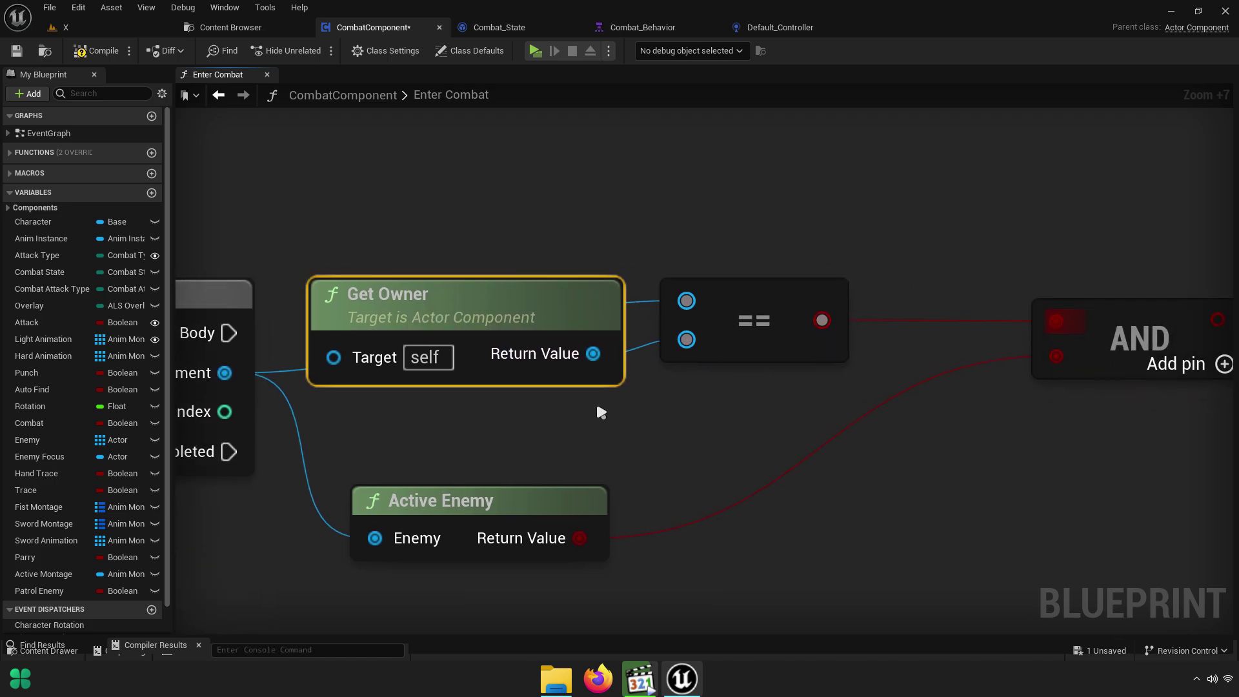
Bring the AND and Active Enemy nodes closer to the == comparison
{"action": "left_click_drag", "start_coordinate": [598, 409], "coordinate": [941, 327]}
{"action": "right_click_drag", "start_coordinate": [805, 391], "coordinate": [708, 379]}
{"action": "left_click_drag", "start_coordinate": [1005, 372], "coordinate": [900, 355]}
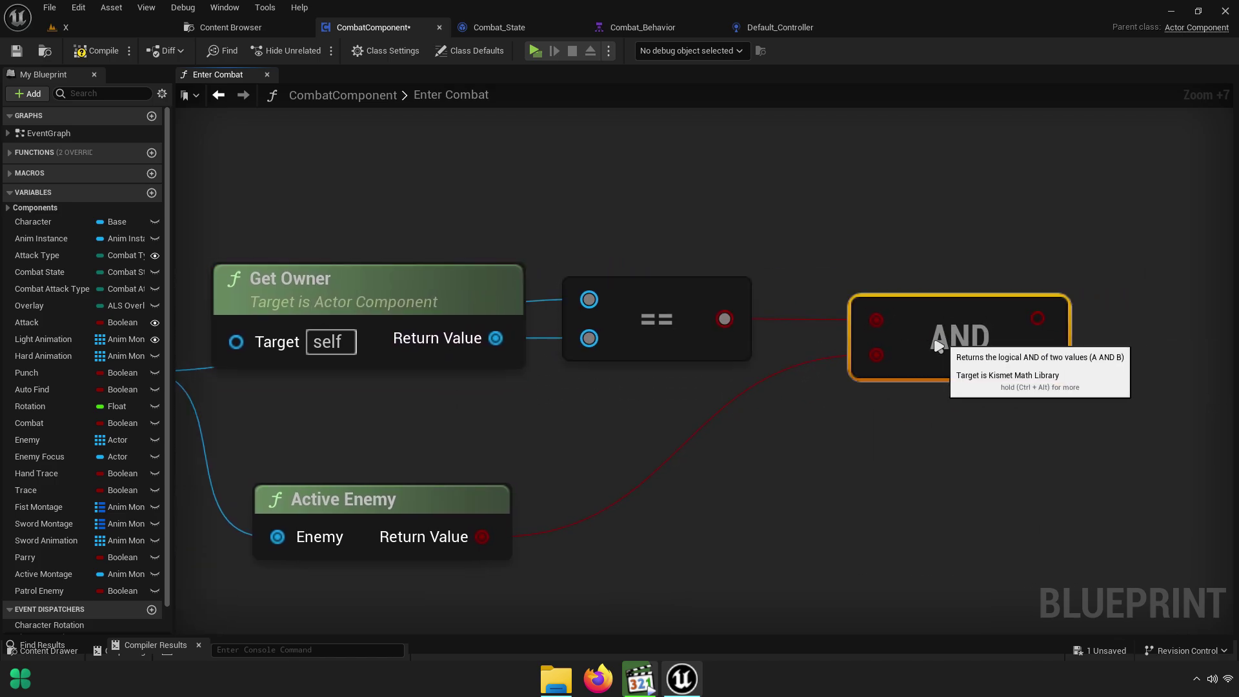
{"action": "scroll", "coordinate": [928, 342], "scroll_direction": "down", "scroll_amount": 1}
{"action": "scroll", "coordinate": [928, 342], "scroll_direction": "down", "scroll_amount": 2}
{"action": "left_click", "coordinate": [586, 381]}
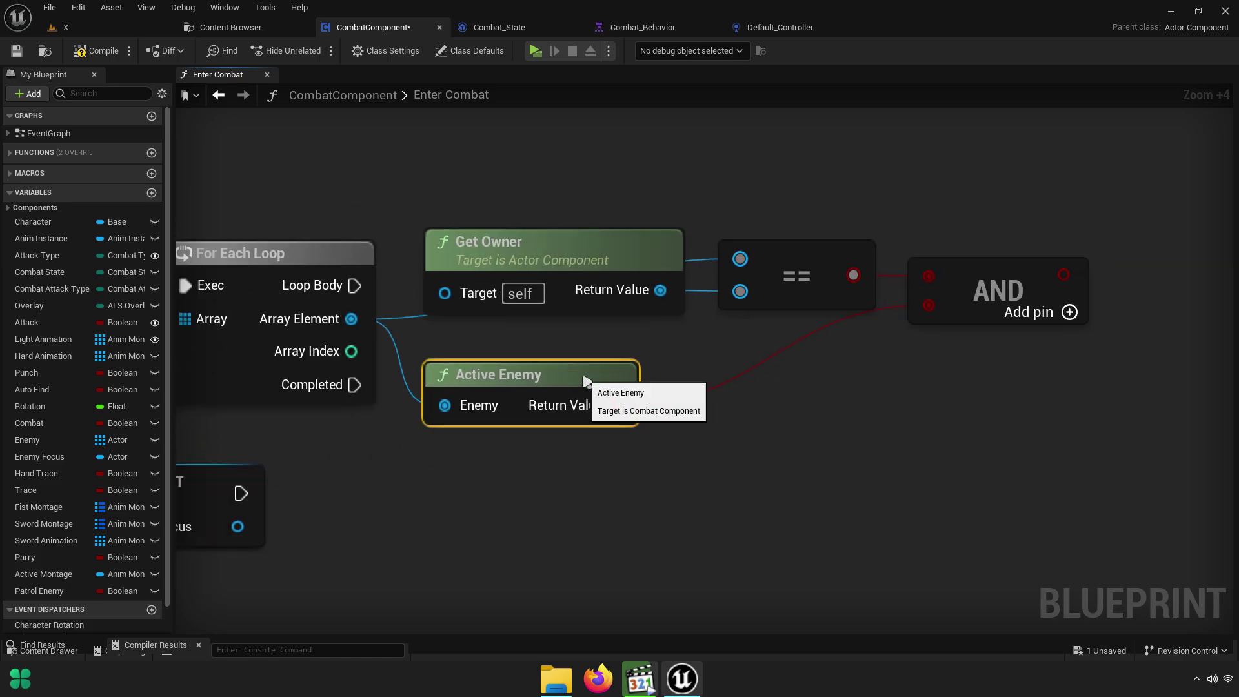
{"action": "left_click_drag", "start_coordinate": [586, 381], "coordinate": [621, 380]}
{"action": "right_click_drag", "start_coordinate": [621, 381], "coordinate": [610, 329]}
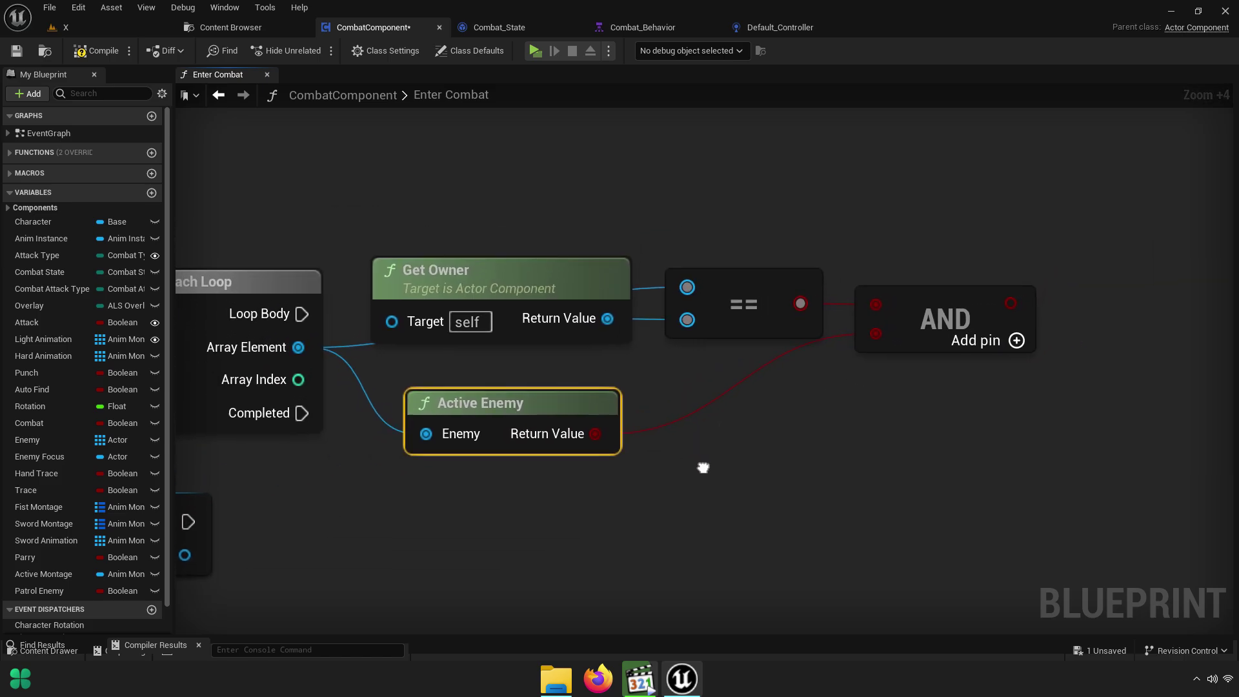
Move Get Owner, == and AND down together and lower Active Enemy into a tidy layout
{"action": "left_click_drag", "start_coordinate": [565, 238], "coordinate": [1004, 371]}
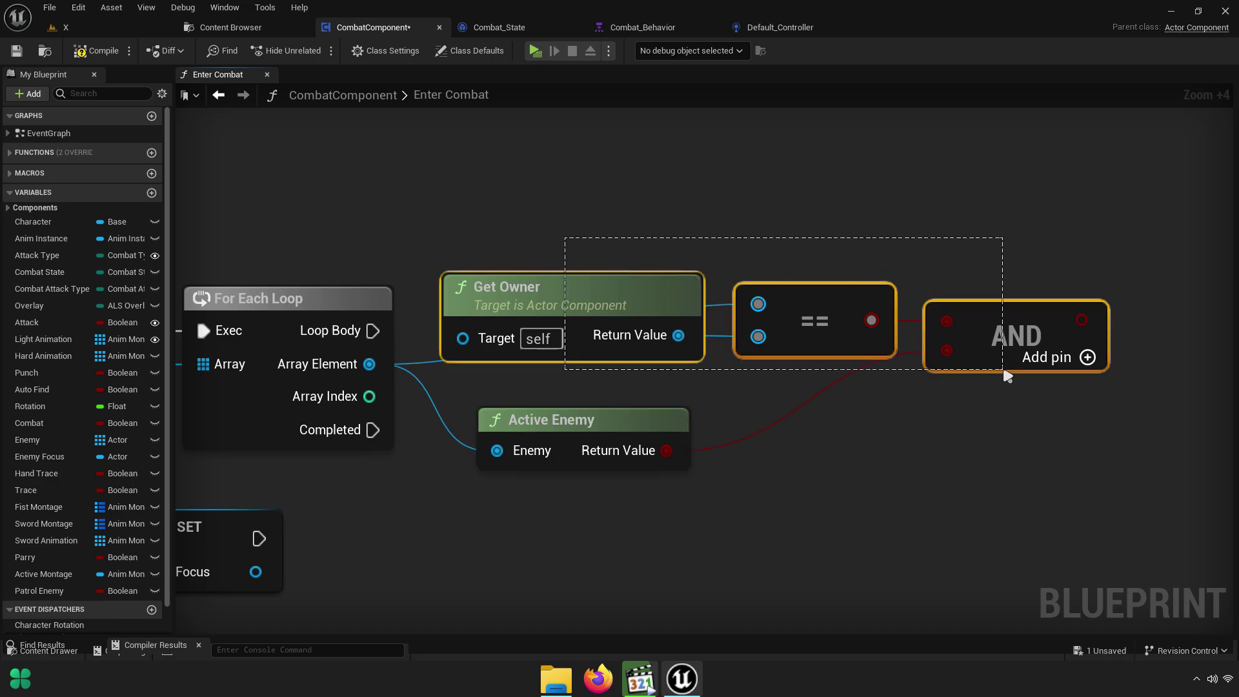
{"action": "left_click_drag", "start_coordinate": [677, 305], "coordinate": [677, 334]}
{"action": "left_click_drag", "start_coordinate": [588, 420], "coordinate": [589, 489]}
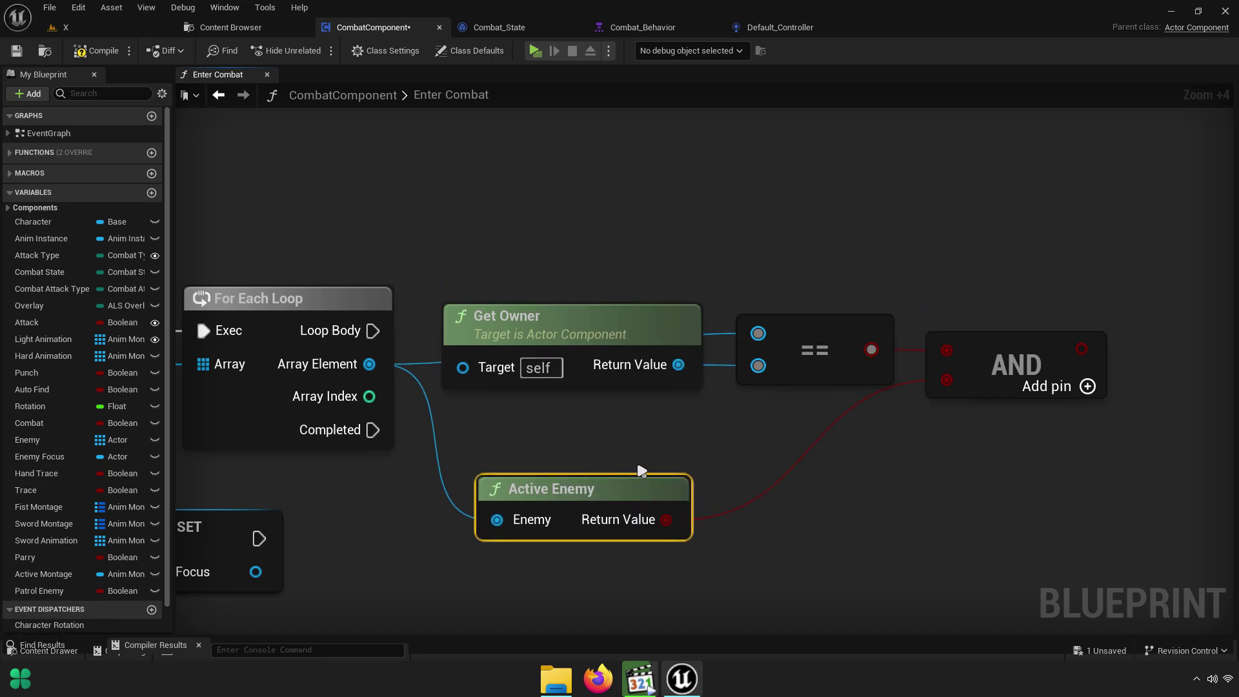
{"action": "right_click_drag", "start_coordinate": [620, 347], "coordinate": [578, 354]}
{"action": "left_click", "coordinate": [578, 353]}
{"action": "left_click", "coordinate": [772, 356], "text": "ctrl"}
{"action": "left_click", "coordinate": [889, 370], "text": "ctrl"}
{"action": "left_click_drag", "start_coordinate": [890, 370], "coordinate": [873, 422]}
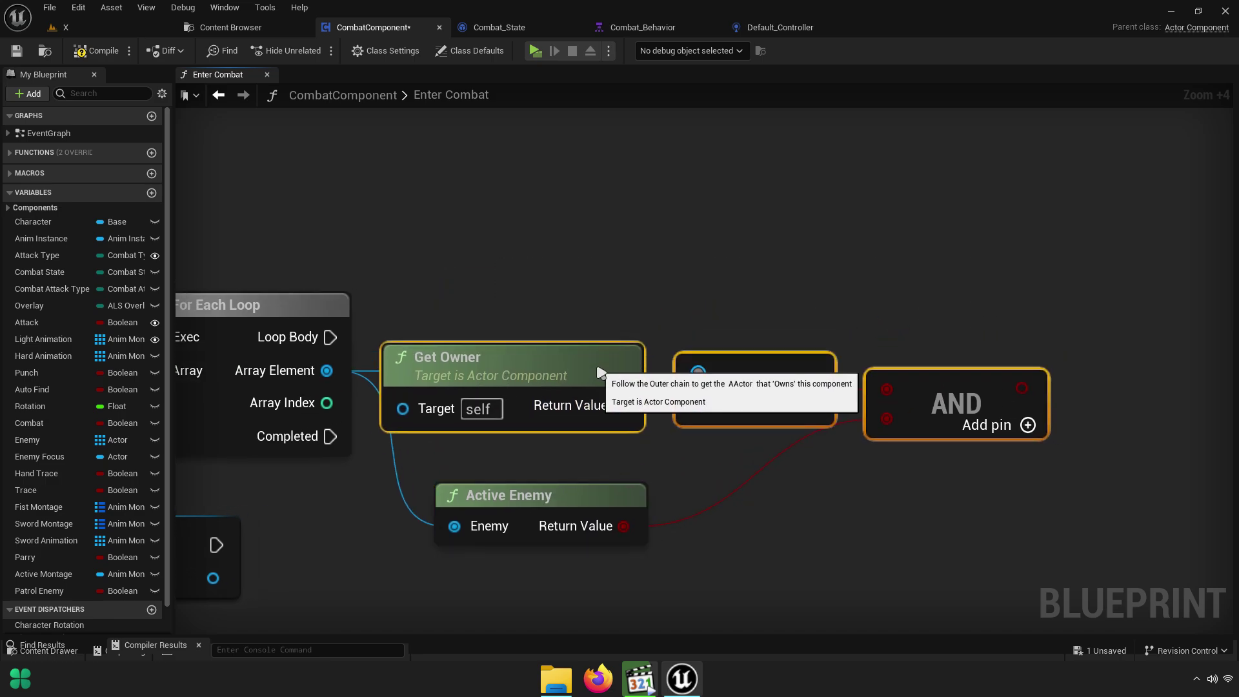
{"action": "right_click_drag", "start_coordinate": [796, 469], "coordinate": [615, 394]}
{"action": "left_click", "coordinate": [872, 436]}
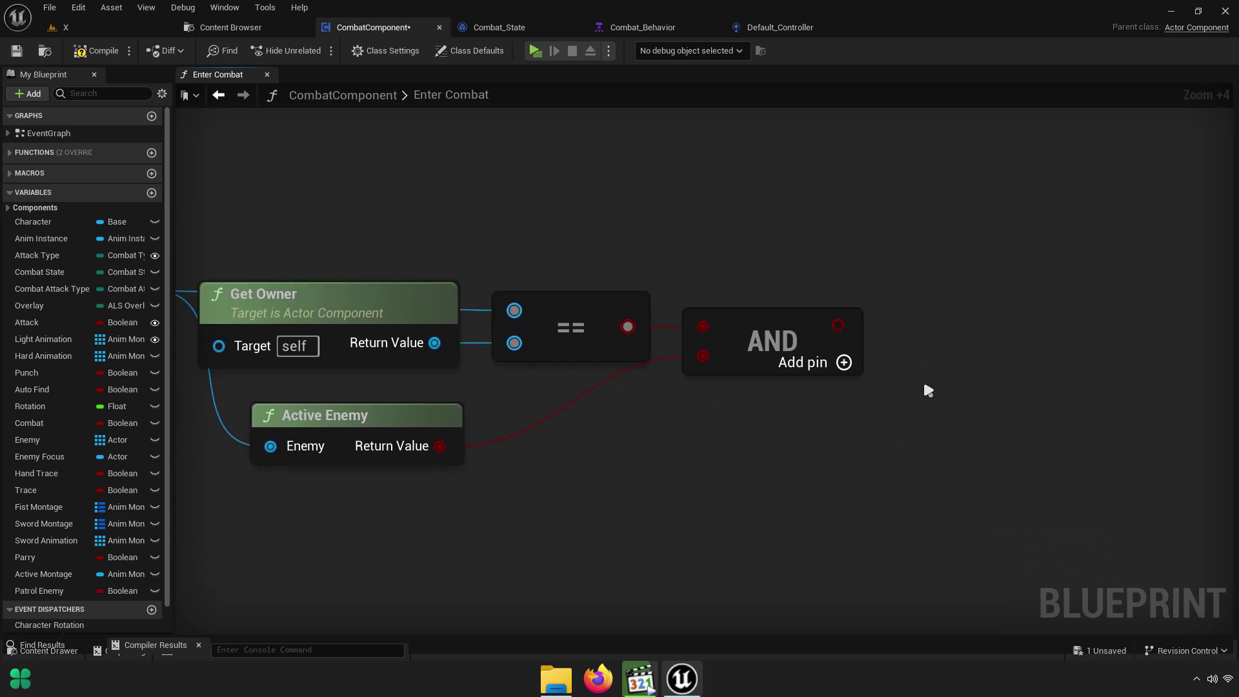
Add a Branch with AND as its Condition, run from the For Each Loop's Loop Body
{"action": "left_click", "coordinate": [912, 252]}
{"action": "left_click_drag", "start_coordinate": [942, 316], "coordinate": [1026, 339]}
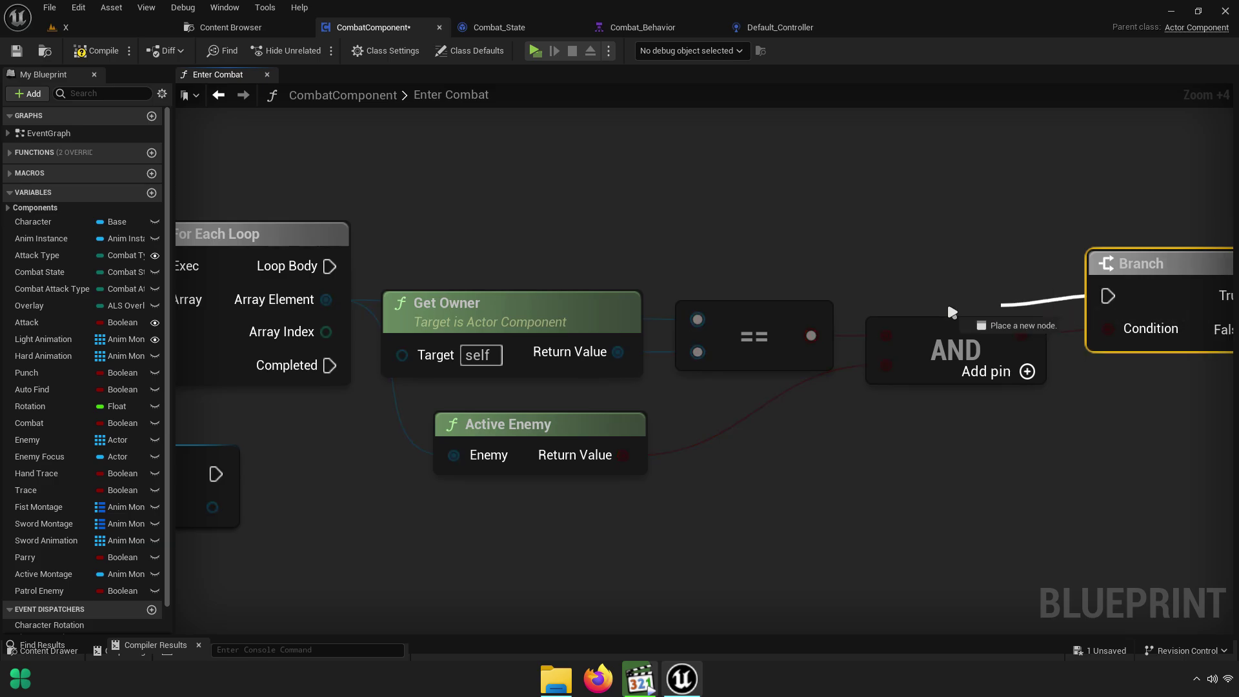
{"action": "left_click_drag", "start_coordinate": [1108, 296], "coordinate": [329, 266]}
{"action": "right_click_drag", "start_coordinate": [1172, 280], "coordinate": [1010, 277]}
{"action": "left_click_drag", "start_coordinate": [1011, 277], "coordinate": [995, 260]}
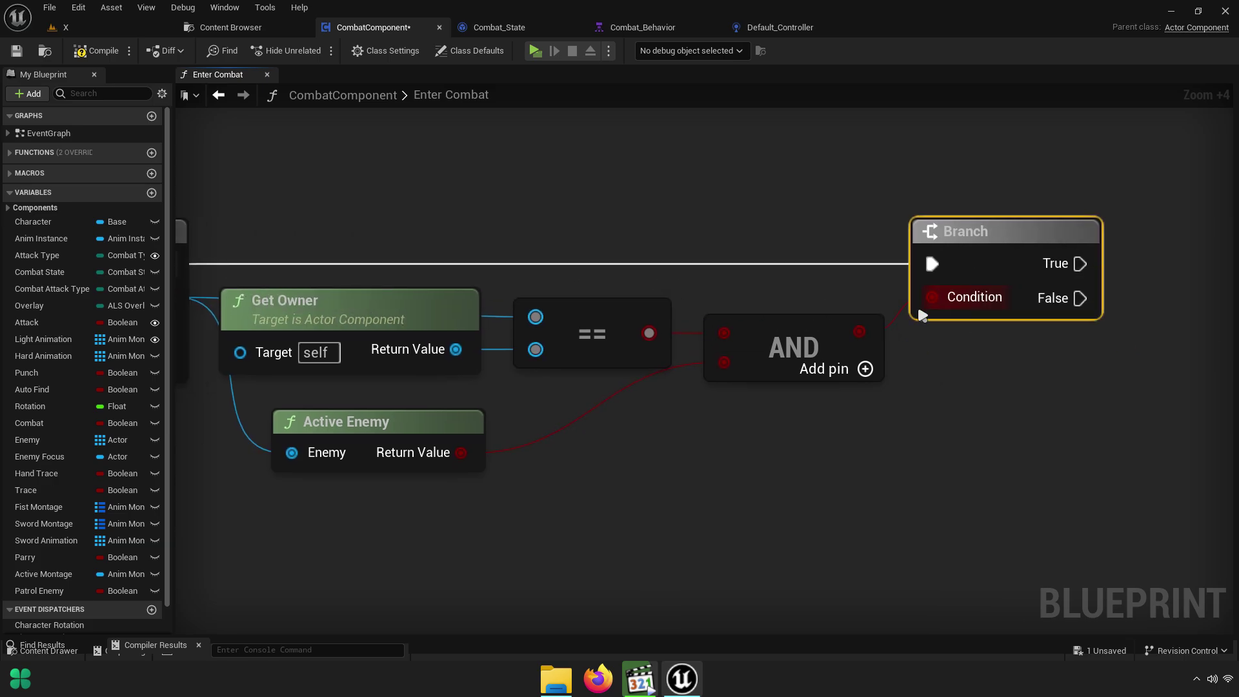
Raise Get Owner, ==, AND and Branch together slightly
{"action": "right_click_drag", "start_coordinate": [736, 351], "coordinate": [839, 320]}
{"action": "right_click_drag", "start_coordinate": [789, 357], "coordinate": [908, 351]}
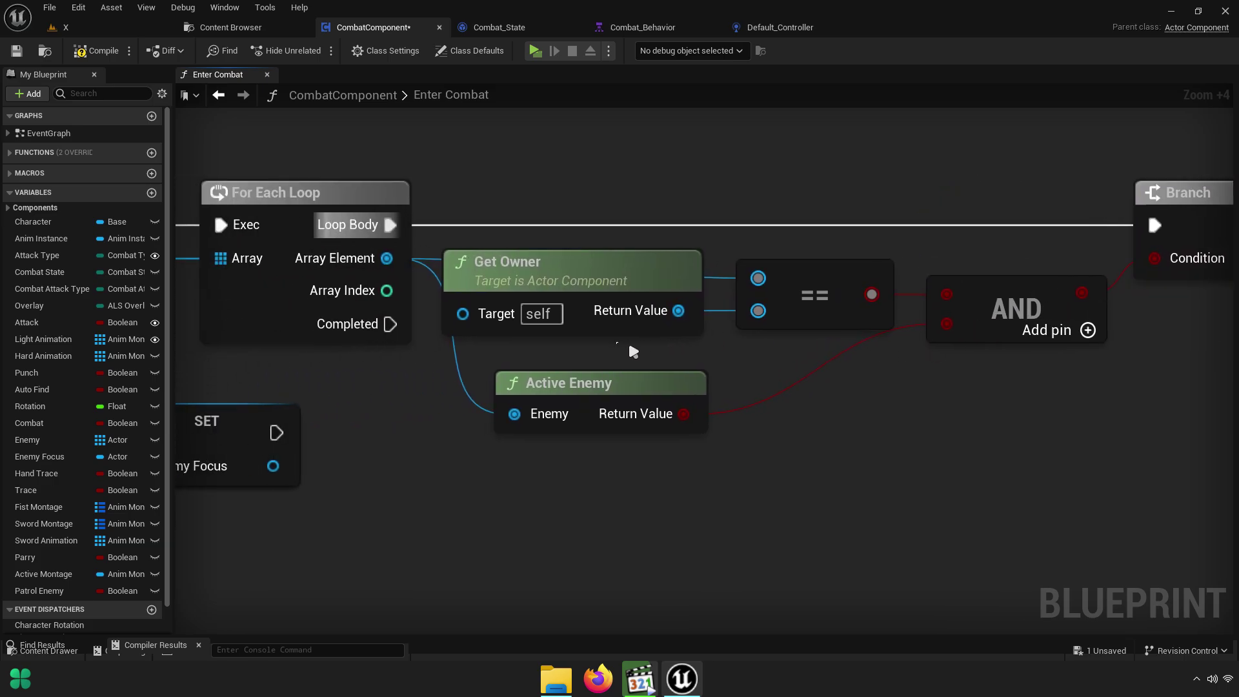
{"action": "left_click_drag", "start_coordinate": [629, 347], "coordinate": [1161, 272]}
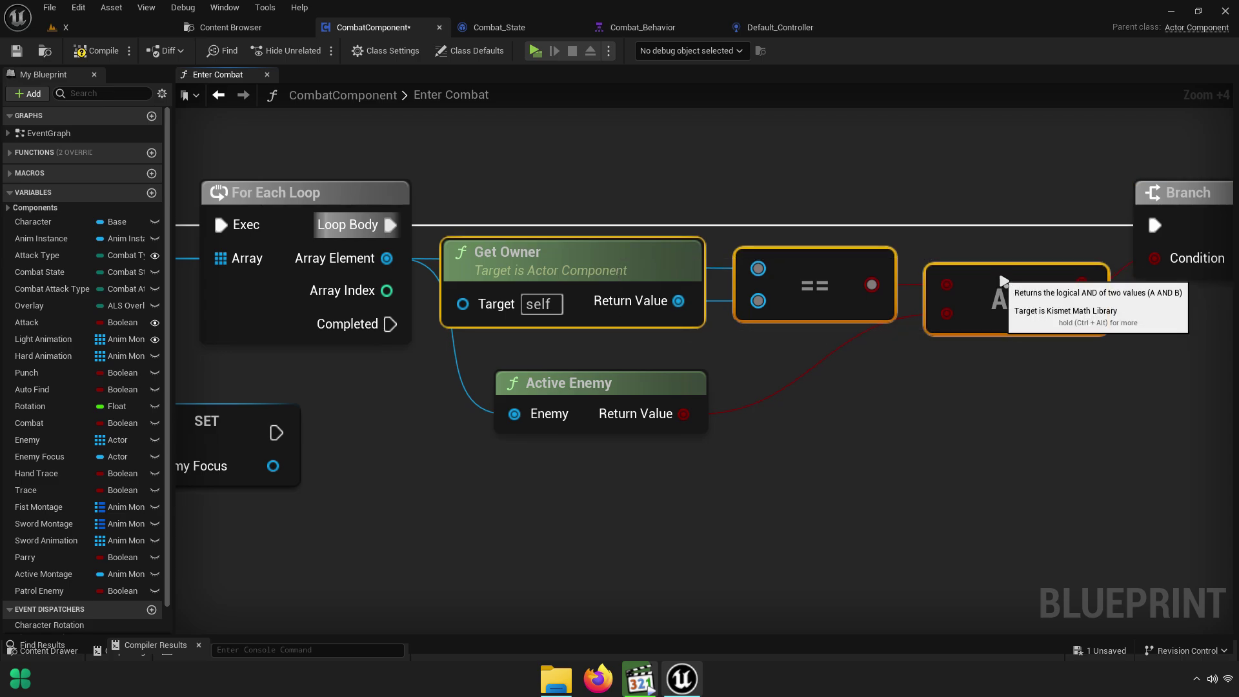
{"action": "left_click_drag", "start_coordinate": [933, 280], "coordinate": [950, 254]}
{"action": "right_click_drag", "start_coordinate": [660, 330], "coordinate": [501, 331]}
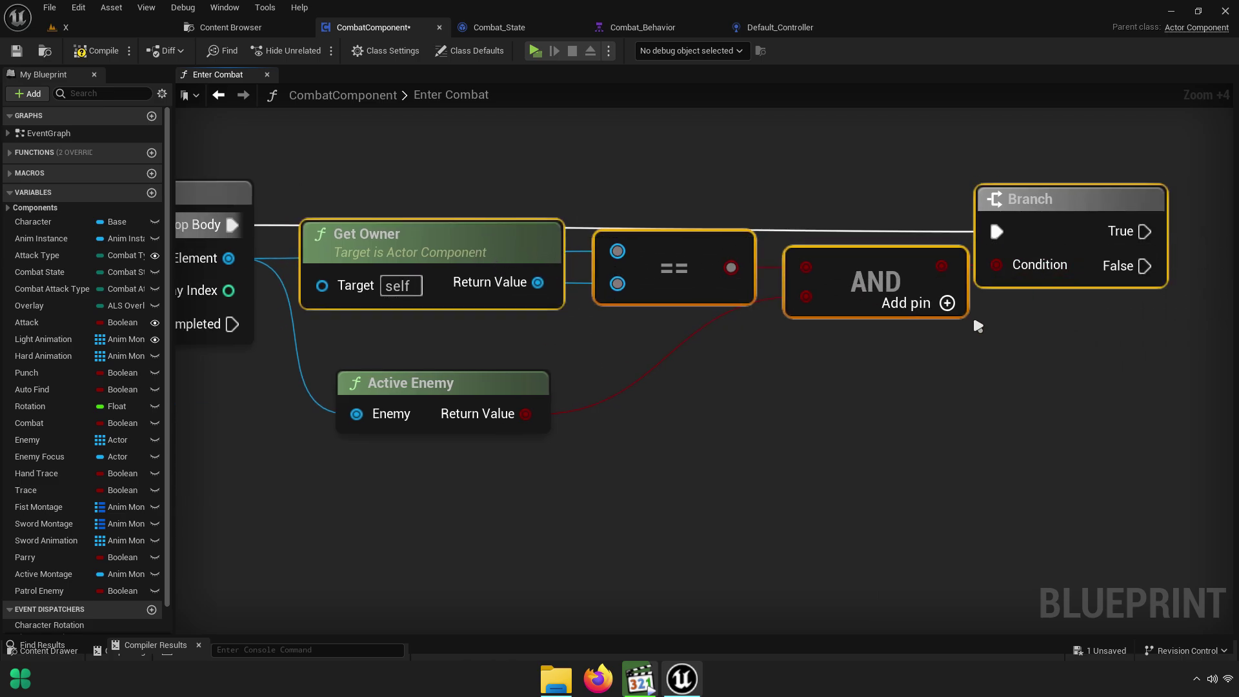
{"action": "right_click_drag", "start_coordinate": [1062, 219], "coordinate": [936, 323]}
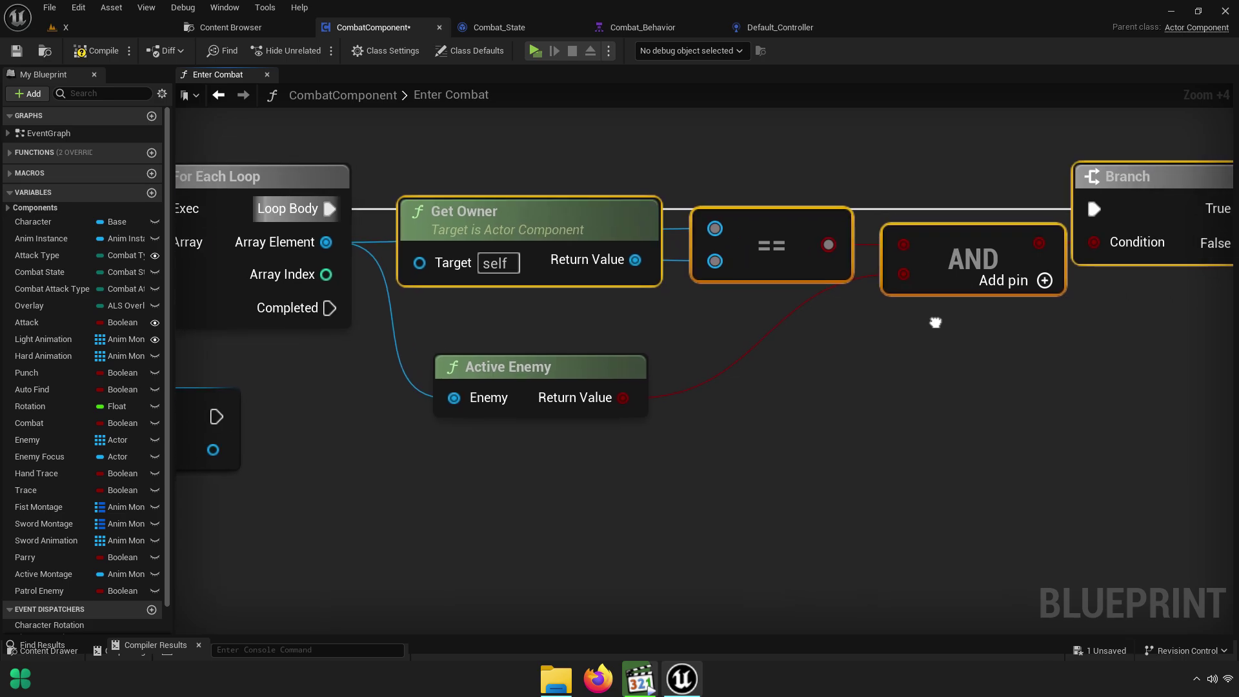
{"action": "left_click", "coordinate": [907, 336]}
Add reroute knots on the Get Owner, Array Element and Active Enemy wires
{"action": "double_click", "coordinate": [667, 230]}
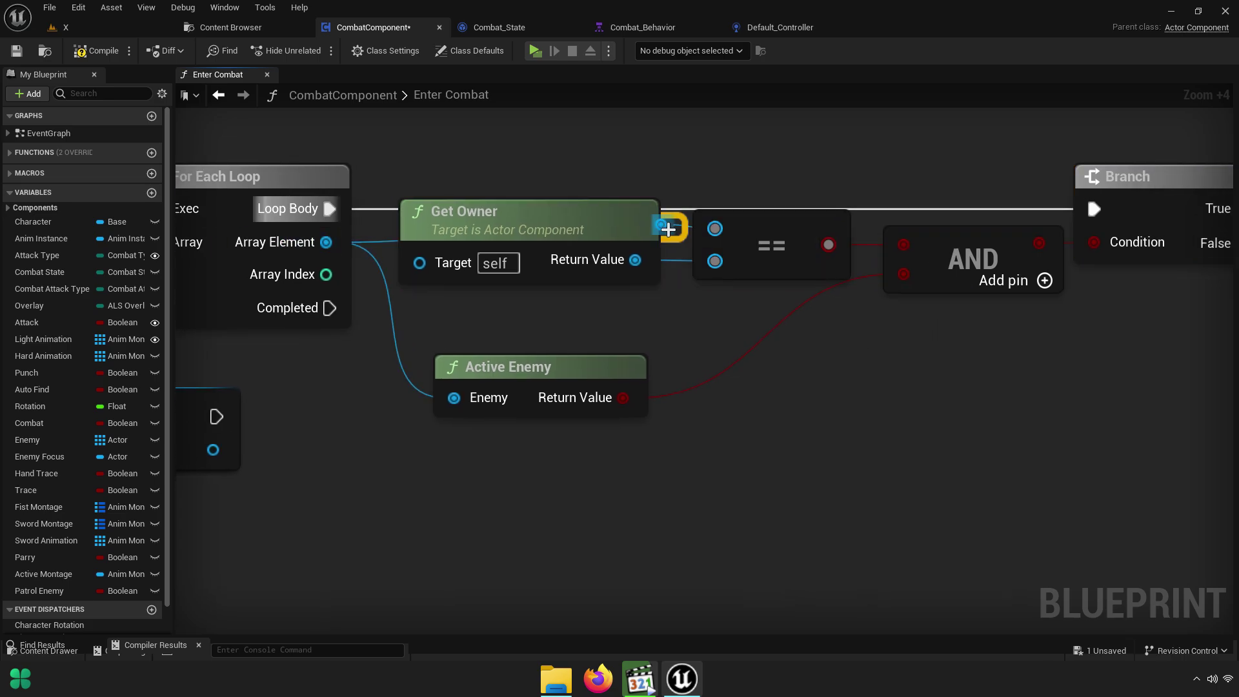
{"action": "left_click_drag", "start_coordinate": [683, 233], "coordinate": [675, 192]}
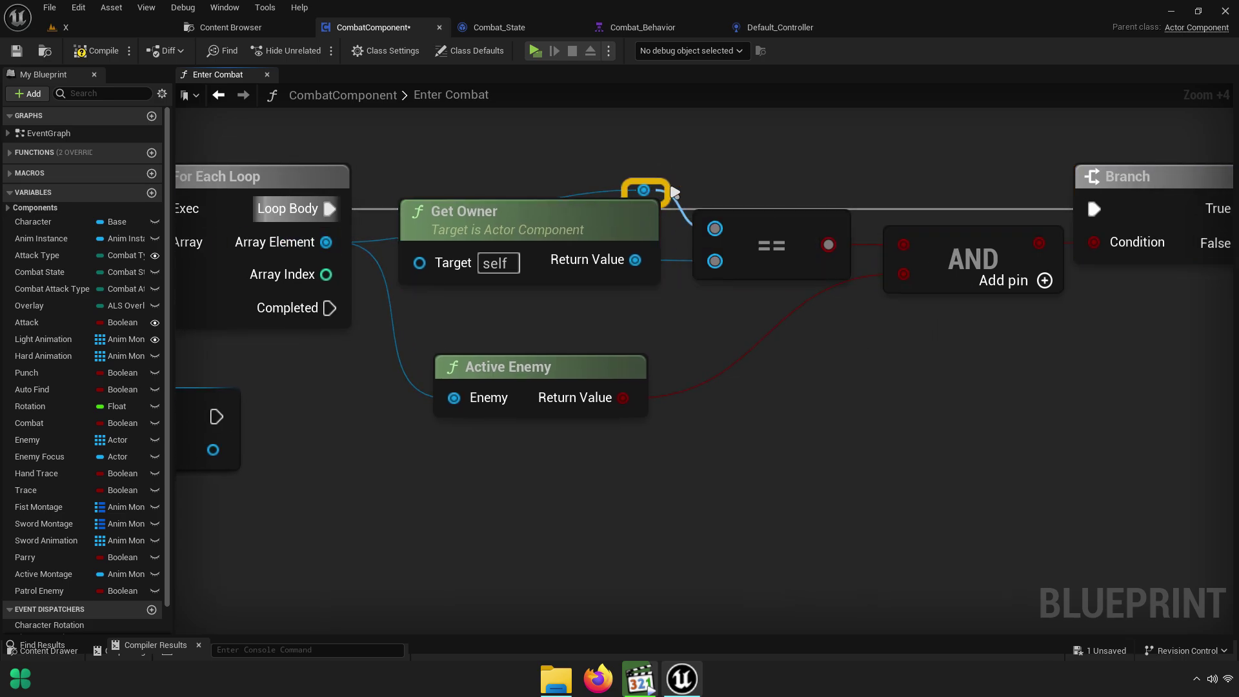
{"action": "double_click", "coordinate": [605, 183]}
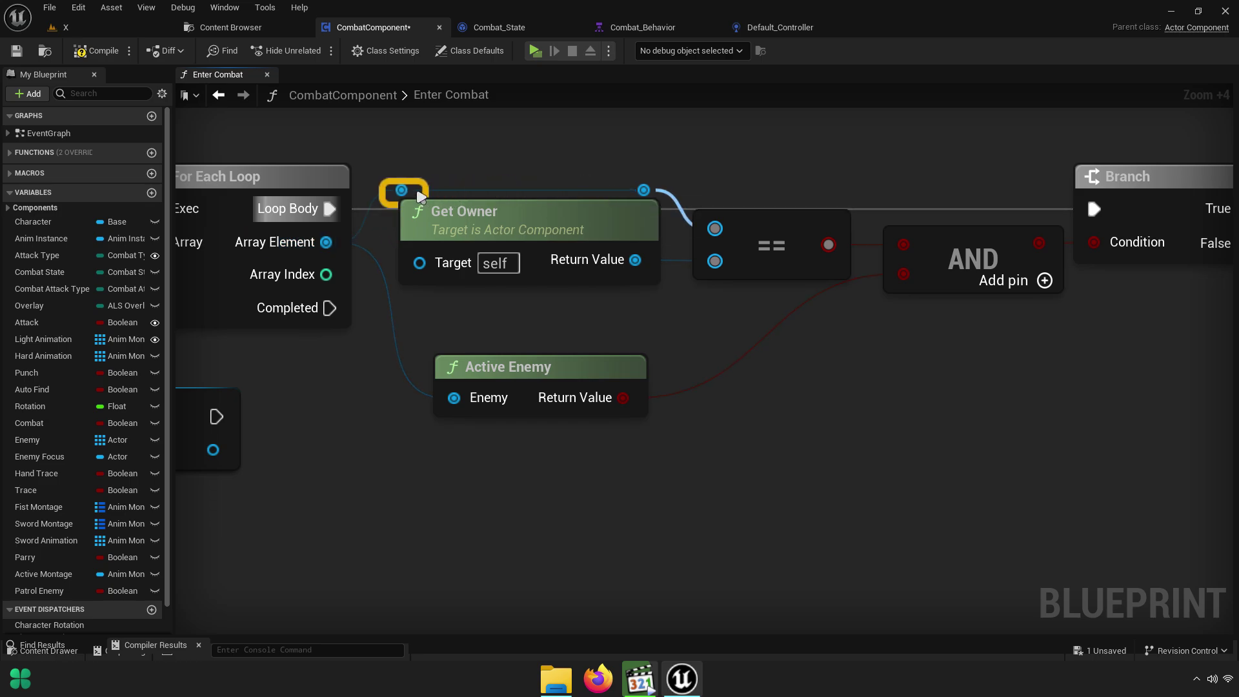
{"action": "left_click_drag", "start_coordinate": [548, 364], "coordinate": [548, 313]}
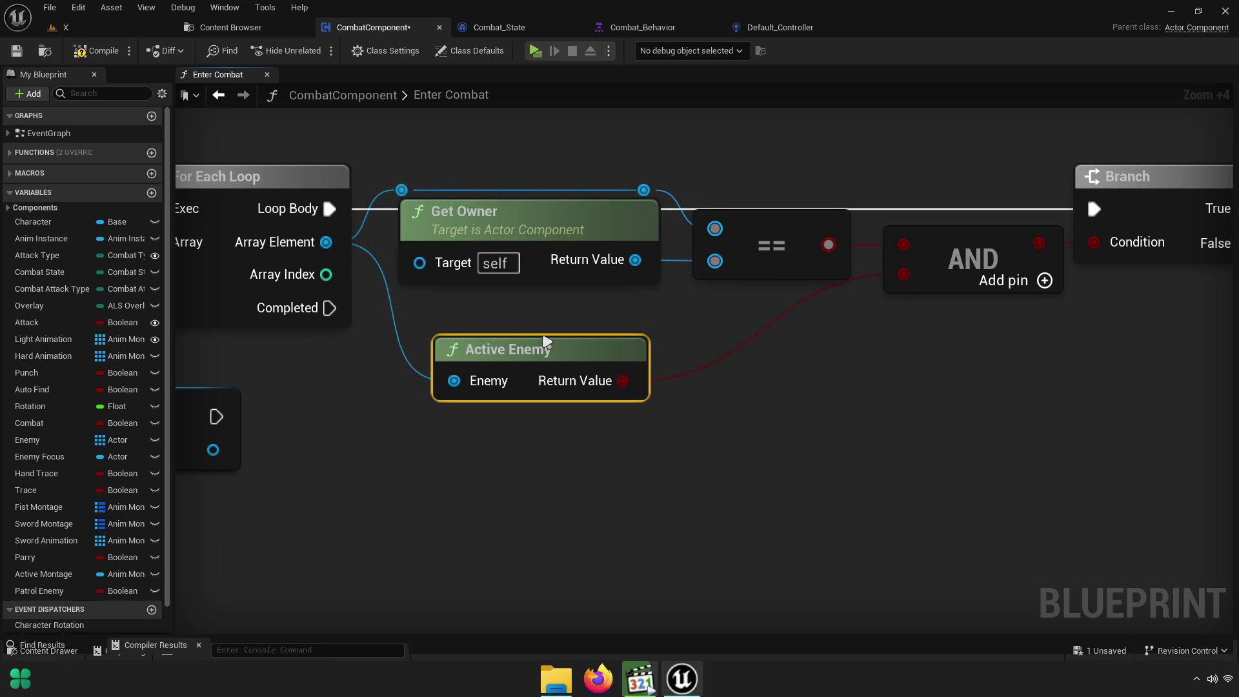
{"action": "left_click", "coordinate": [730, 321]}
{"action": "double_click", "coordinate": [730, 325]}
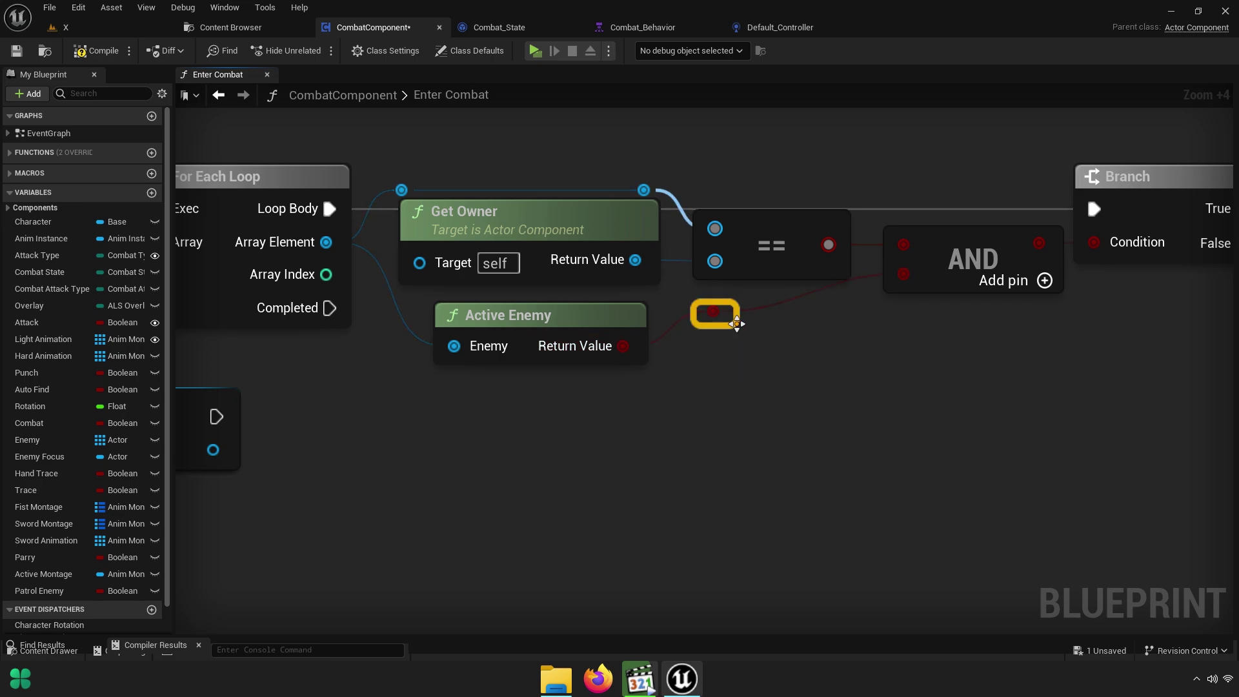
{"action": "left_click_drag", "start_coordinate": [801, 324], "coordinate": [852, 352]}
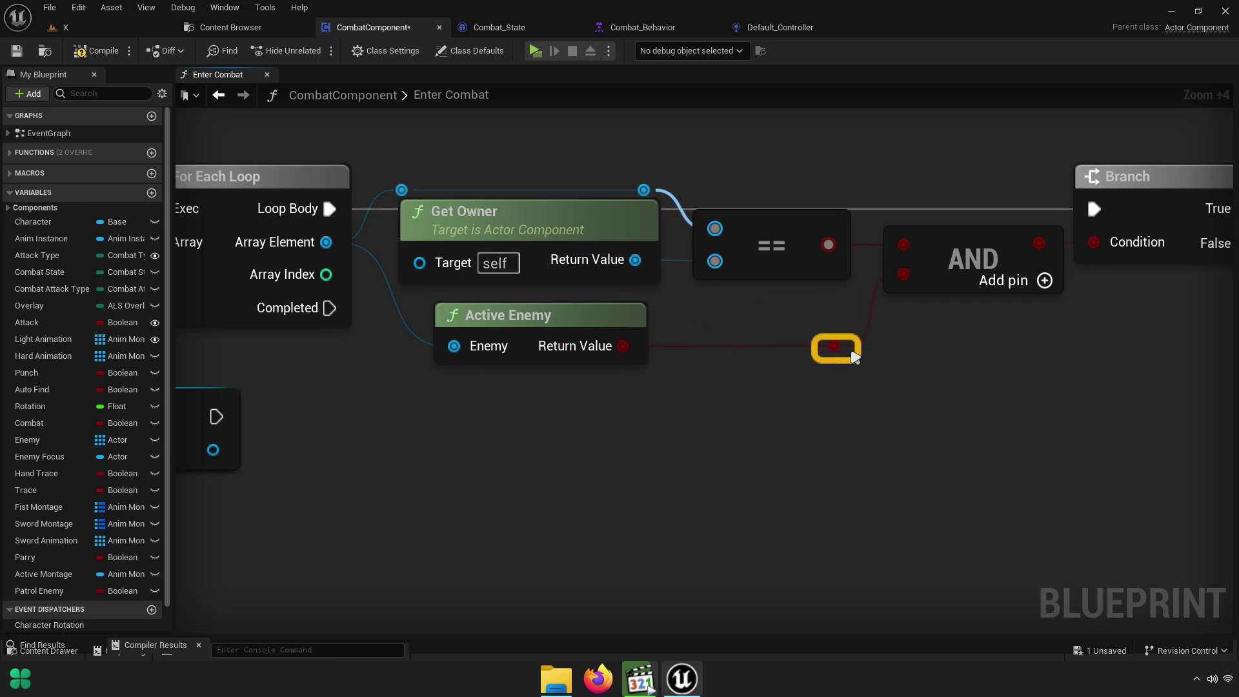
{"action": "left_click", "coordinate": [911, 413]}
{"action": "right_click_drag", "start_coordinate": [910, 413], "coordinate": [755, 341]}
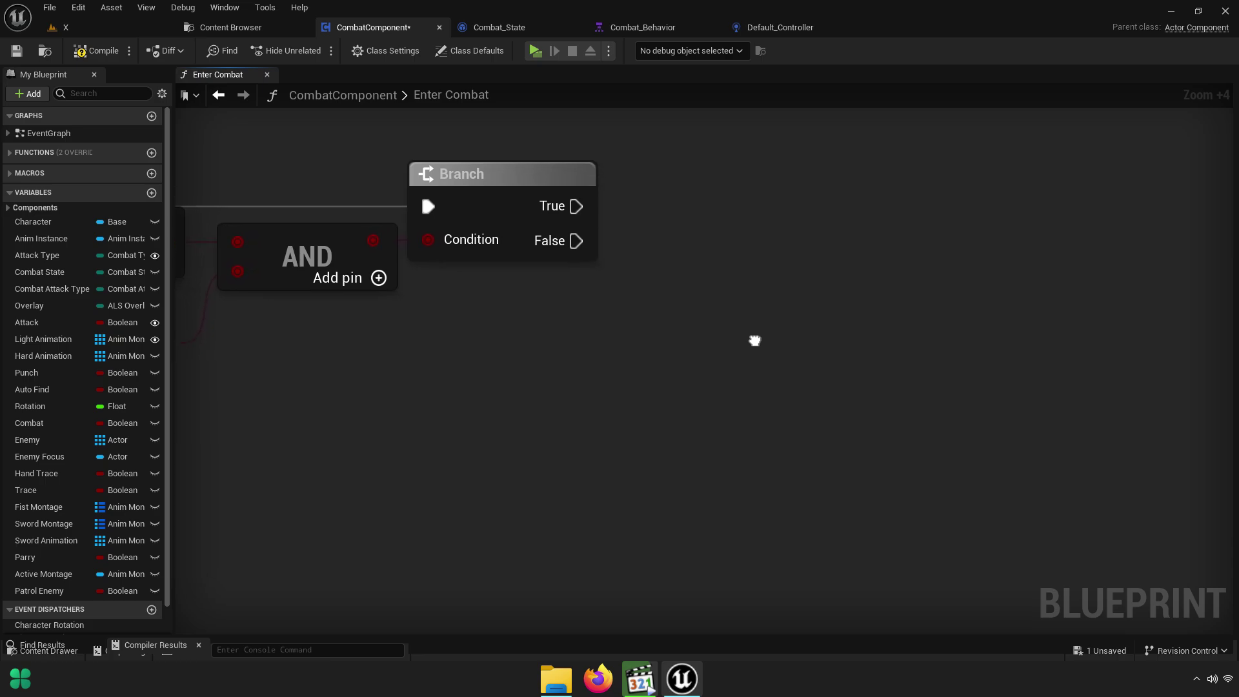
Add an Enemy array ADD node run from the Branch True output
{"action": "left_click", "coordinate": [40, 443]}
{"action": "left_click_drag", "start_coordinate": [40, 440], "coordinate": [644, 240]}
{"action": "scroll", "coordinate": [718, 258], "scroll_direction": "up", "scroll_amount": 3}
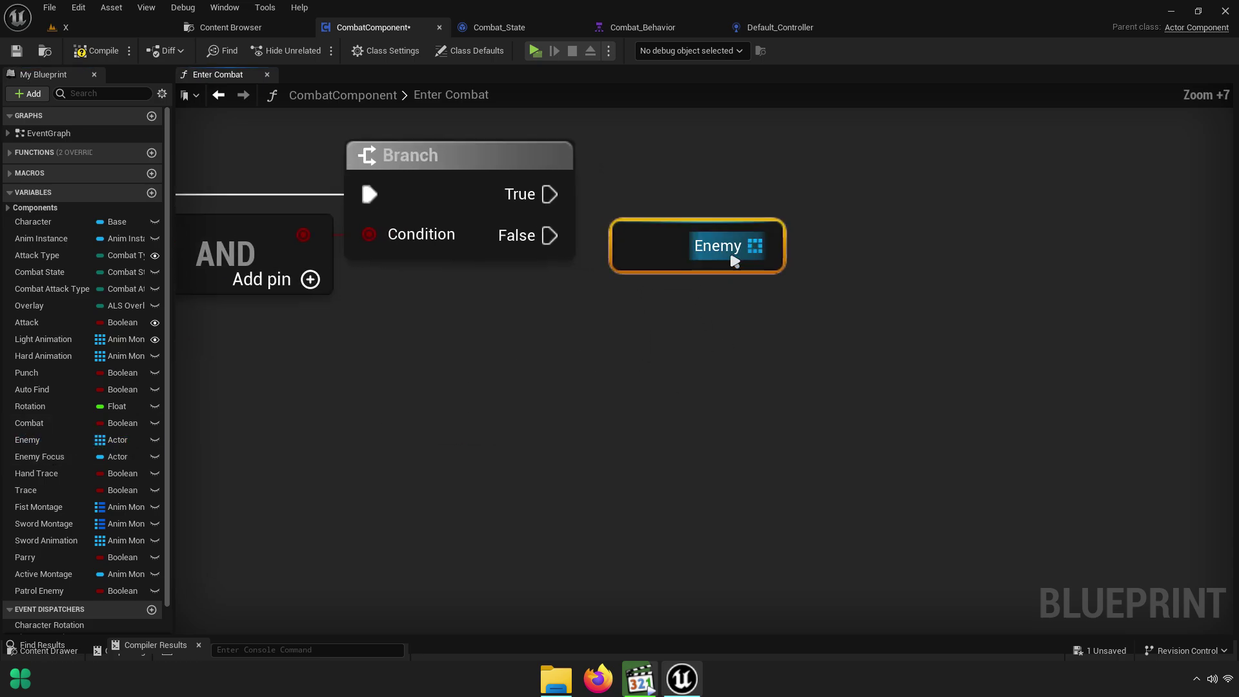
{"action": "left_click_drag", "start_coordinate": [756, 246], "coordinate": [804, 240]}
{"action": "type", "text": "add"}
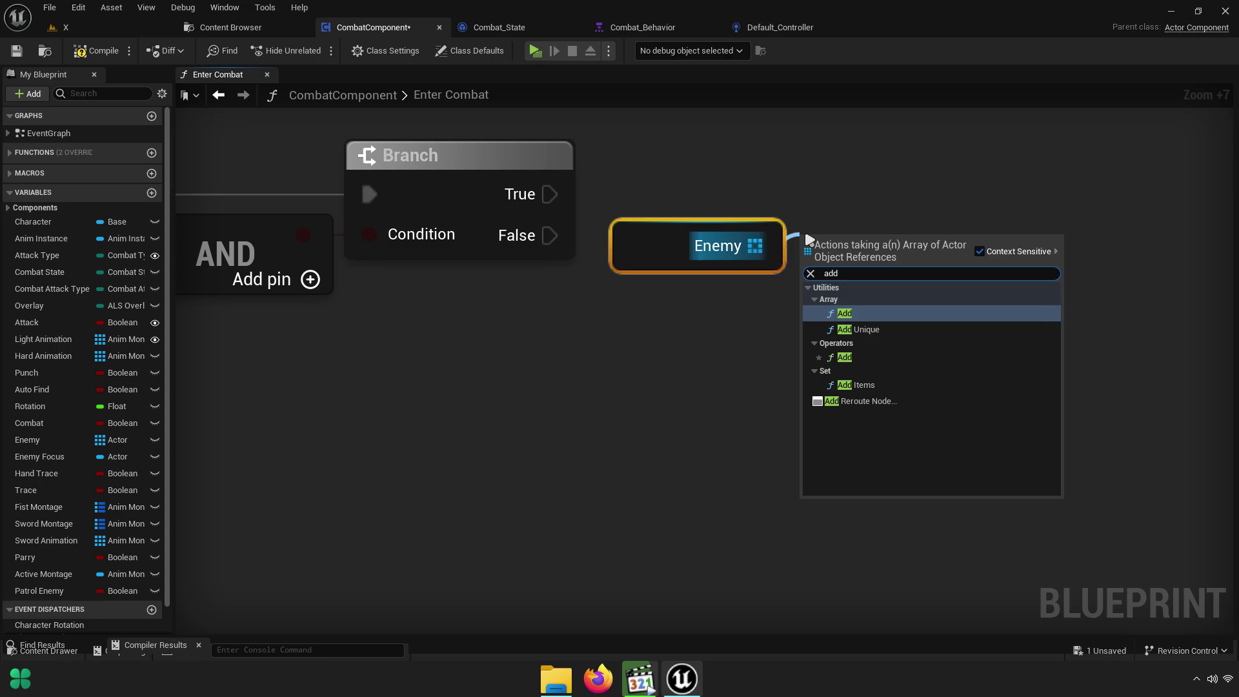
{"action": "left_click", "coordinate": [869, 313]}
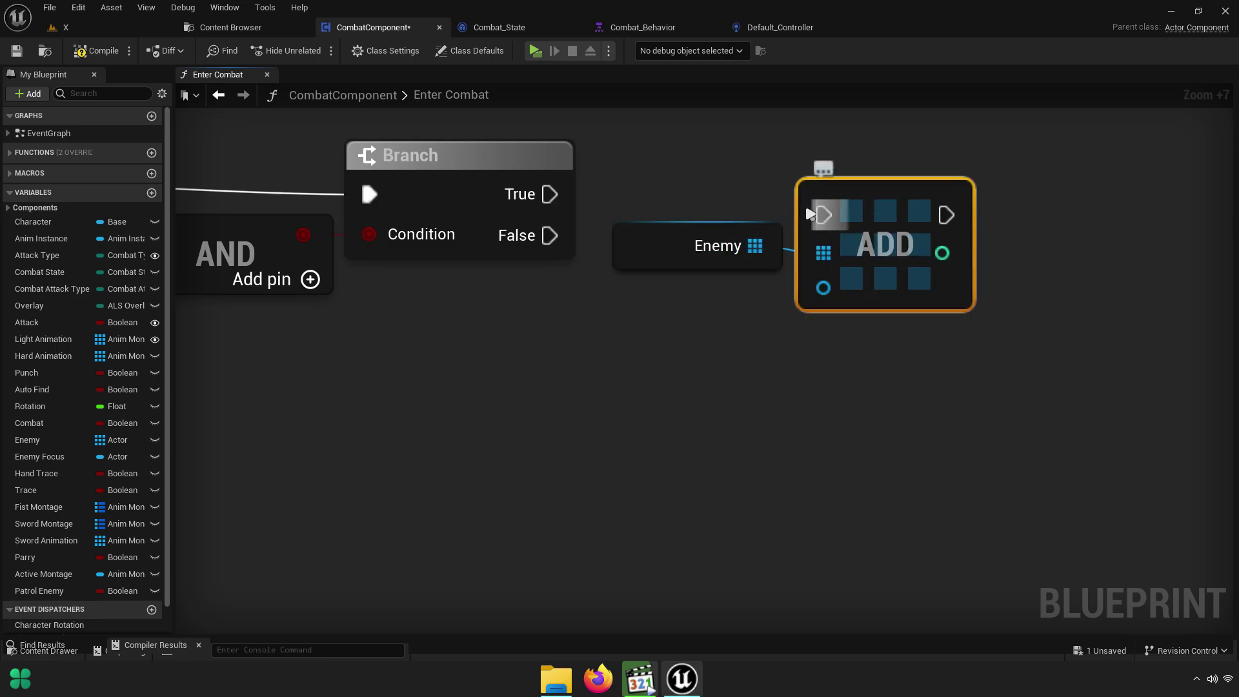
{"action": "mouse_move", "coordinate": [821, 214]}
{"action": "left_mouse_down"}
{"action": "mouse_move", "coordinate": [545, 202]}
{"action": "mouse_move", "coordinate": [730, 399]}
{"action": "left_mouse_up"}
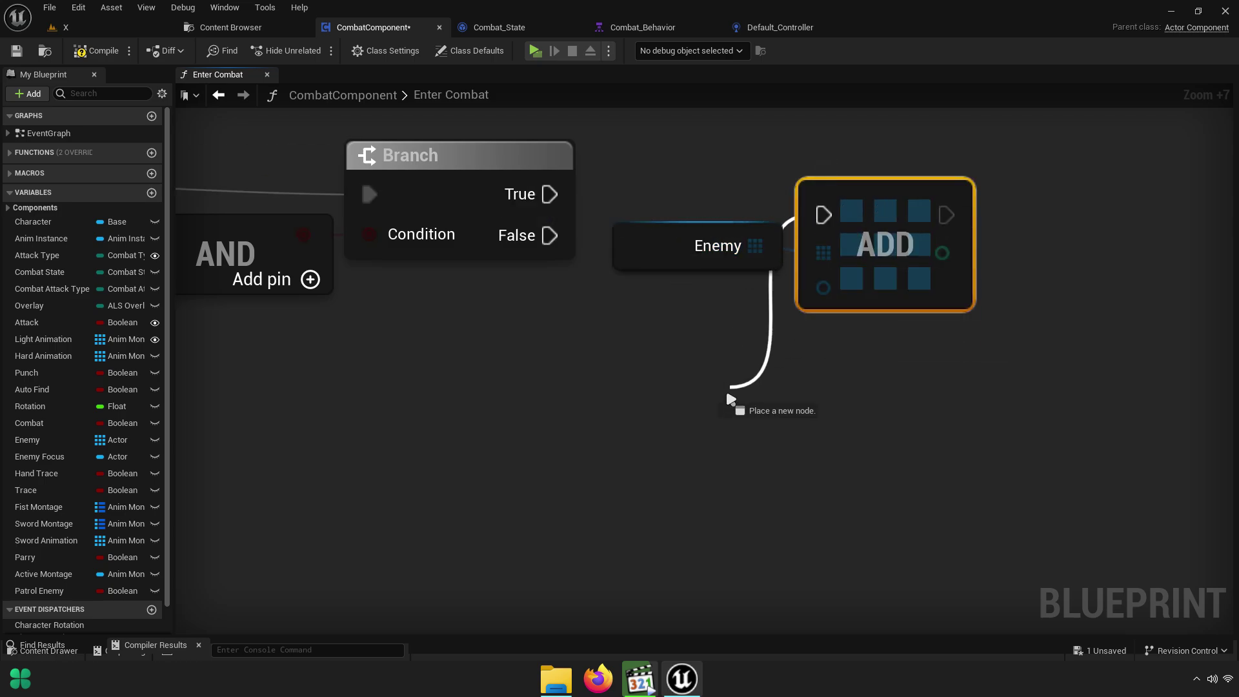
{"action": "left_click_drag", "start_coordinate": [611, 245], "coordinate": [552, 197]}
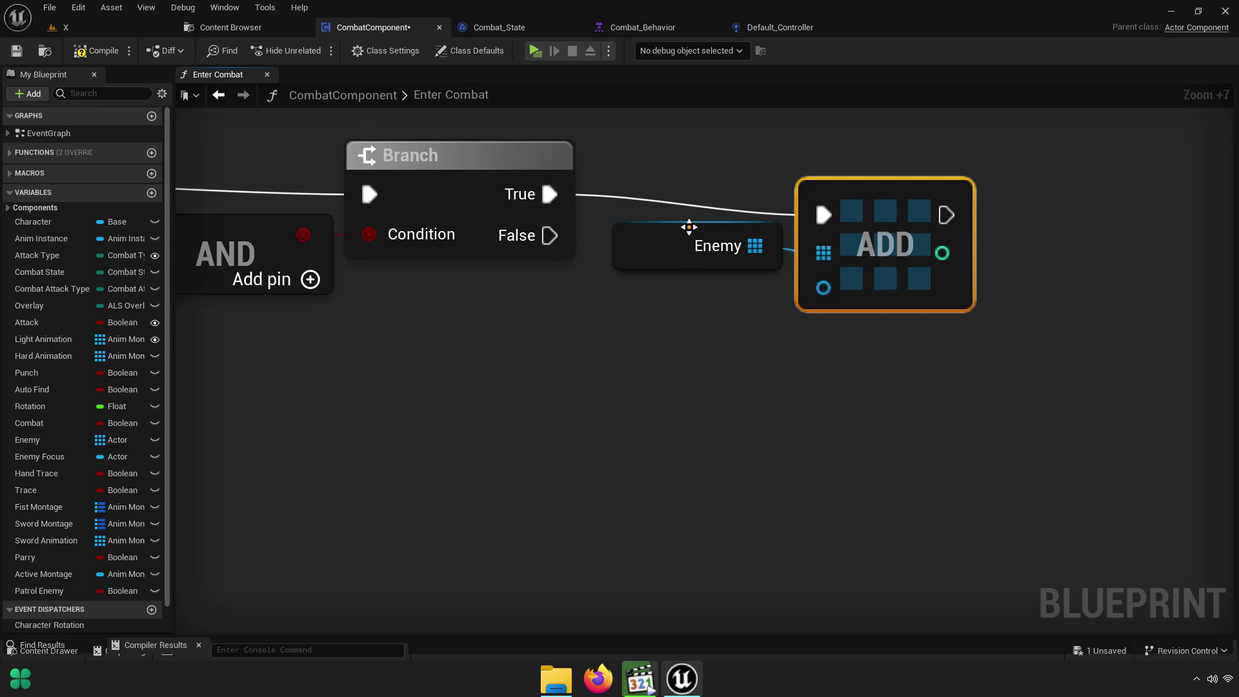
{"action": "left_click_drag", "start_coordinate": [688, 227], "coordinate": [688, 234]}
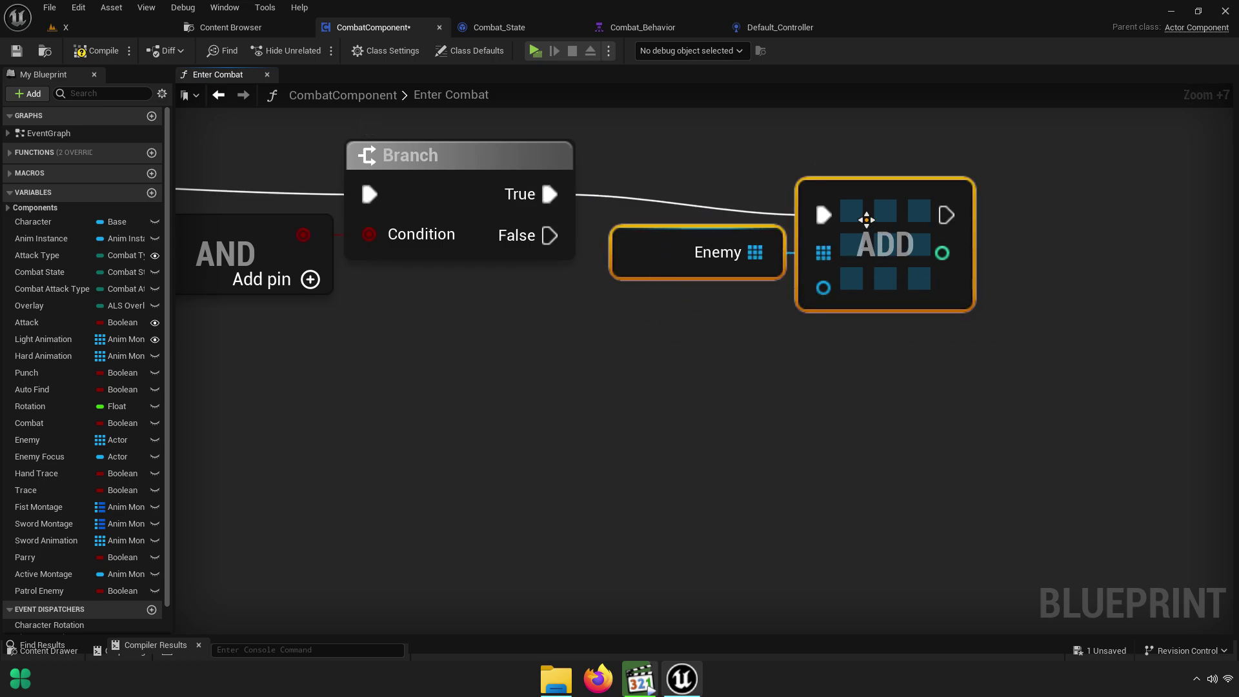
{"action": "left_click_drag", "start_coordinate": [866, 220], "coordinate": [866, 200]}
{"action": "left_click", "coordinate": [769, 359]}
Wire Array Element into the ADD item input through two reroute points below the nodes
{"action": "left_click_drag", "start_coordinate": [823, 266], "coordinate": [624, 365]}
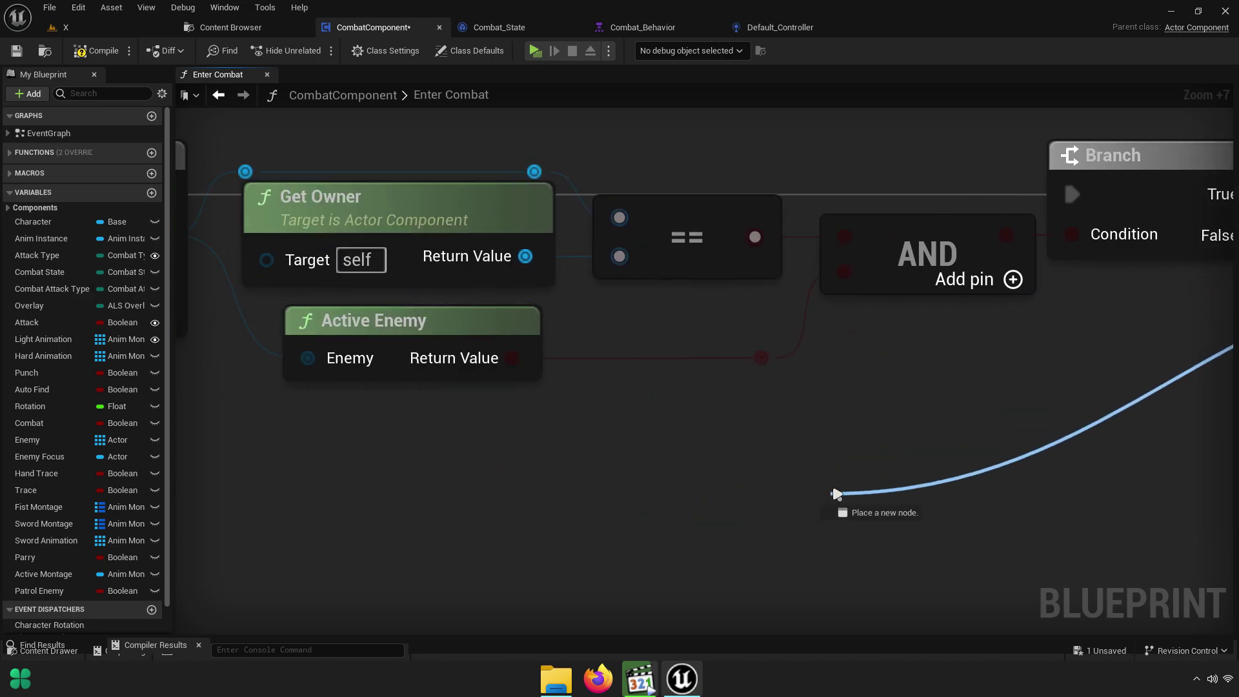
{"action": "left_click_drag", "start_coordinate": [639, 374], "coordinate": [837, 493]}
{"action": "right_click_drag", "start_coordinate": [704, 436], "coordinate": [680, 434]}
{"action": "scroll", "coordinate": [680, 433], "scroll_direction": "down", "scroll_amount": 7}
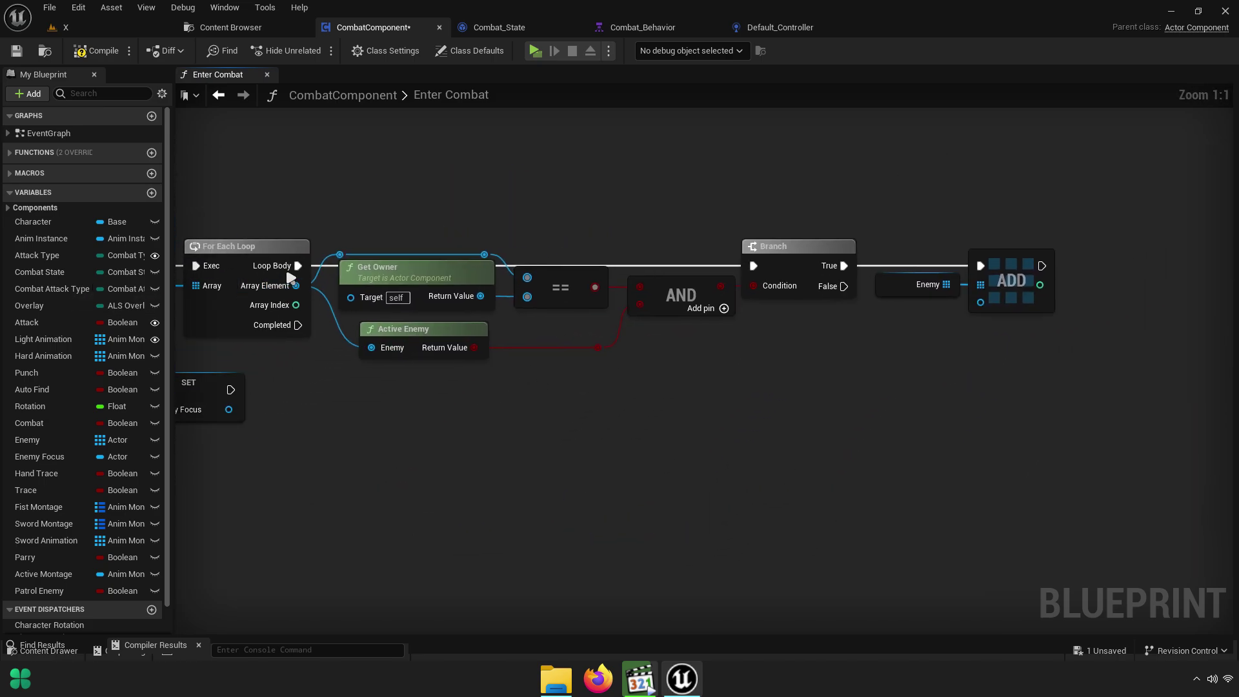
{"action": "mouse_move", "coordinate": [296, 285]}
{"action": "left_mouse_down"}
{"action": "mouse_move", "coordinate": [1005, 312]}
{"action": "mouse_move", "coordinate": [981, 302]}
{"action": "left_mouse_up"}
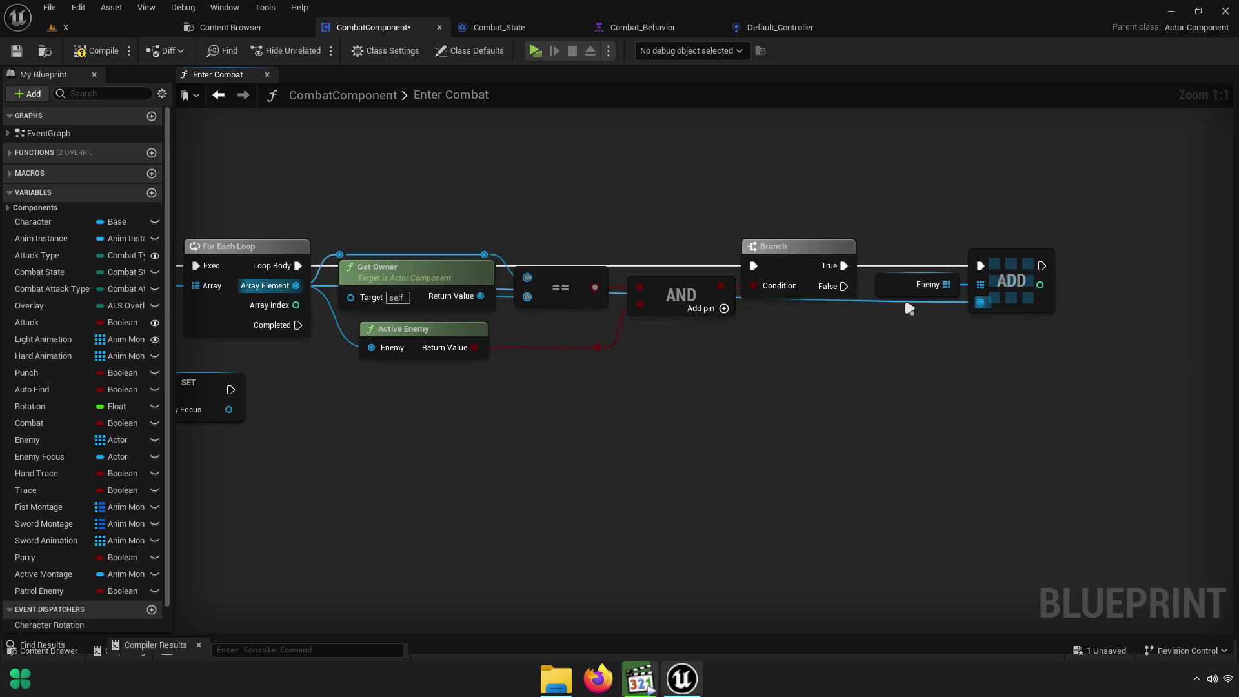
{"action": "double_click", "coordinate": [904, 296]}
{"action": "mouse_move", "coordinate": [905, 297]}
{"action": "left_mouse_down"}
{"action": "mouse_move", "coordinate": [947, 351]}
{"action": "mouse_move", "coordinate": [556, 405]}
{"action": "mouse_move", "coordinate": [888, 338]}
{"action": "mouse_move", "coordinate": [381, 360]}
{"action": "mouse_move", "coordinate": [380, 382]}
{"action": "left_mouse_up"}
{"action": "double_click", "coordinate": [889, 340]}
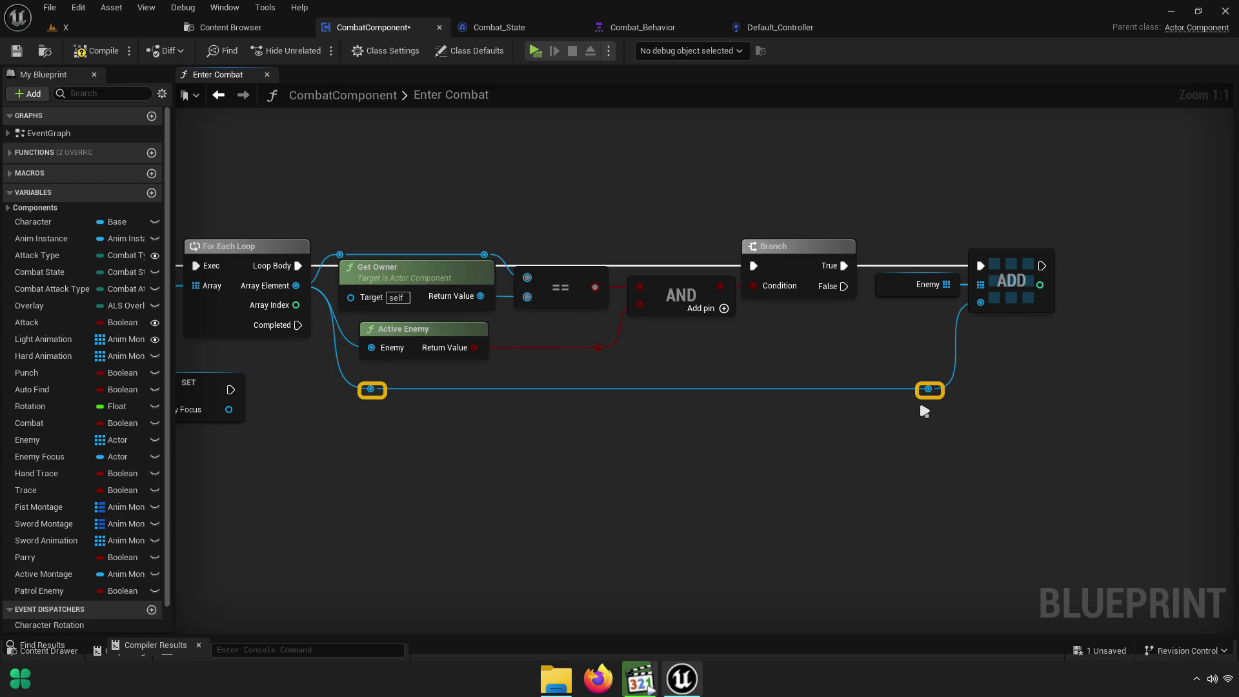
{"action": "mouse_move", "coordinate": [987, 420]}
{"action": "right_mouse_down"}
{"action": "mouse_move", "coordinate": [943, 422]}
{"action": "mouse_move", "coordinate": [980, 407]}
{"action": "right_mouse_up"}
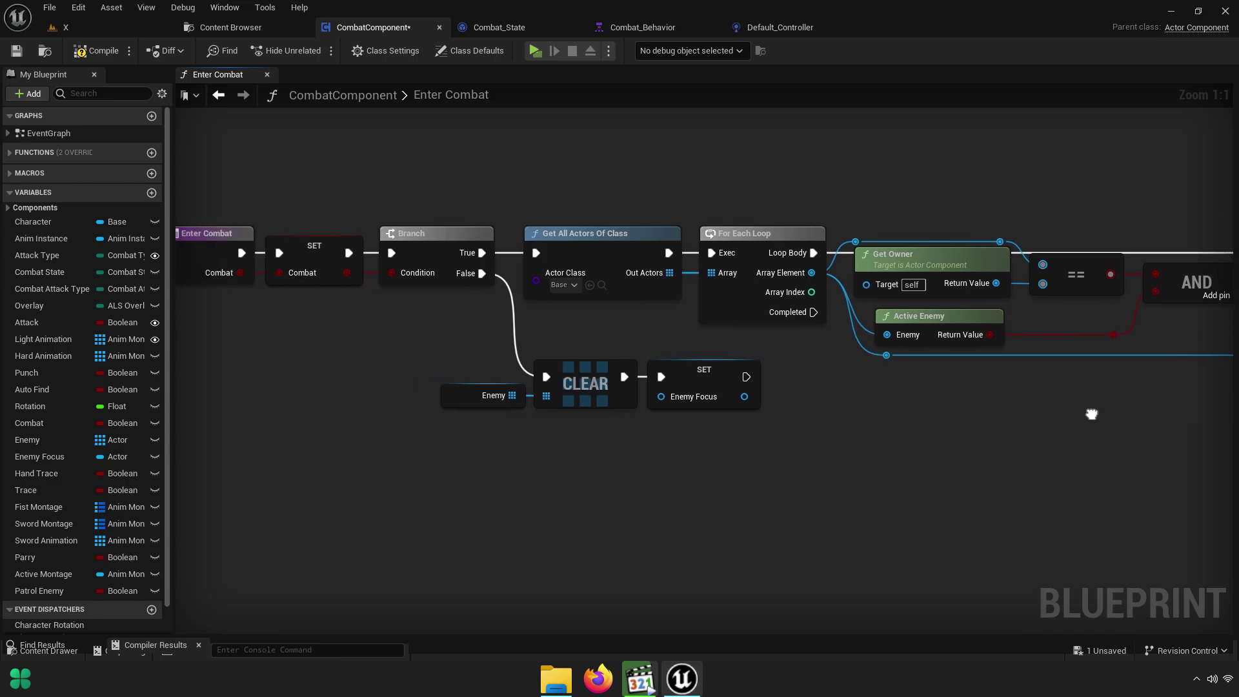
Select the entire upper sphere-trace chain and collapse it into one graph node
{"action": "right_click_drag", "start_coordinate": [980, 407], "coordinate": [1020, 437]}
{"action": "scroll", "coordinate": [1140, 437], "scroll_direction": "down", "scroll_amount": 1}
{"action": "scroll", "coordinate": [785, 291], "scroll_direction": "down", "scroll_amount": 4}
{"action": "right_click_drag", "start_coordinate": [786, 291], "coordinate": [733, 421]}
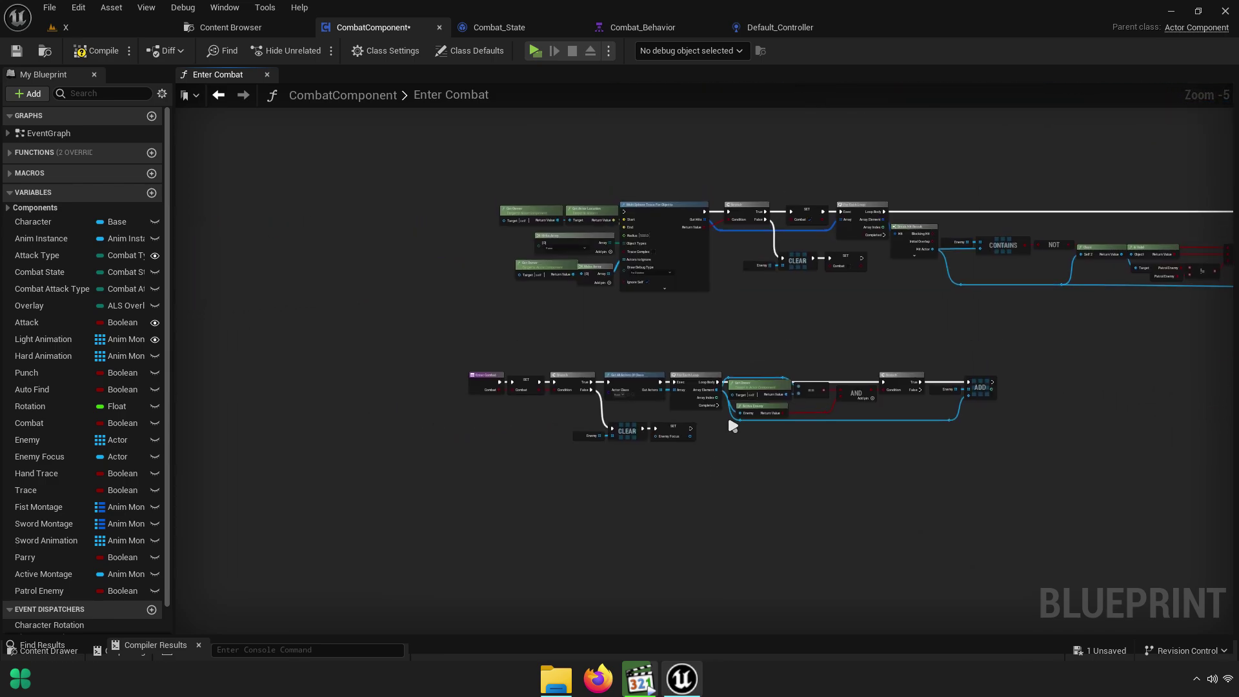
{"action": "scroll", "coordinate": [382, 332], "scroll_direction": "down", "scroll_amount": 2}
{"action": "right_click_drag", "start_coordinate": [382, 335], "coordinate": [465, 340]}
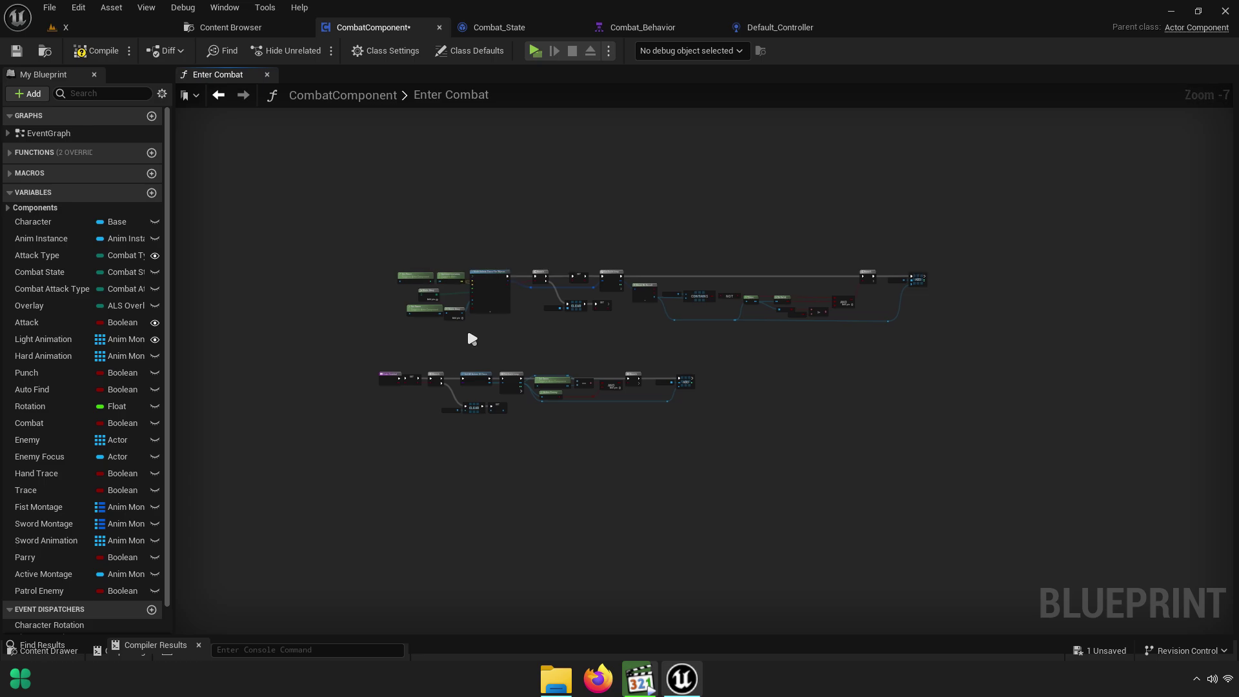
{"action": "scroll", "coordinate": [452, 329], "scroll_direction": "up", "scroll_amount": 2}
{"action": "left_click_drag", "start_coordinate": [370, 344], "coordinate": [1205, 189]}
{"action": "right_click_drag", "start_coordinate": [476, 242], "coordinate": [754, 243]}
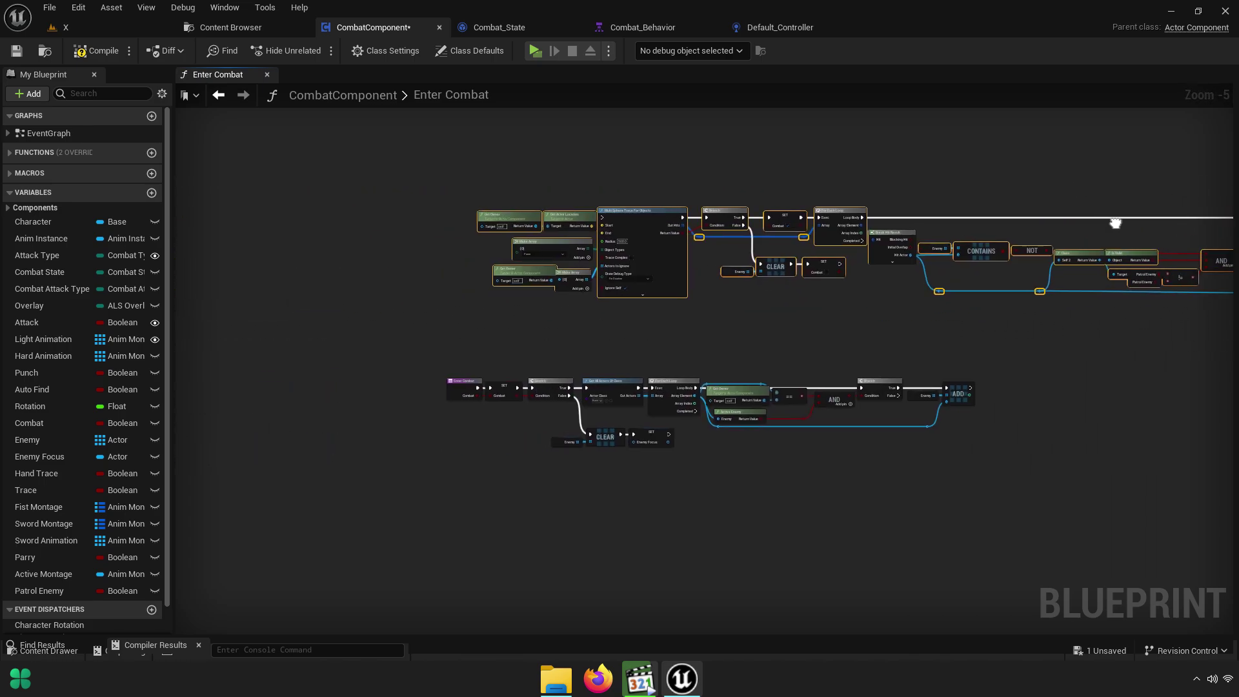
{"action": "scroll", "coordinate": [754, 242], "scroll_direction": "up", "scroll_amount": 3}
{"action": "right_click_drag", "start_coordinate": [527, 198], "coordinate": [550, 262]}
{"action": "right_click", "coordinate": [559, 258]}
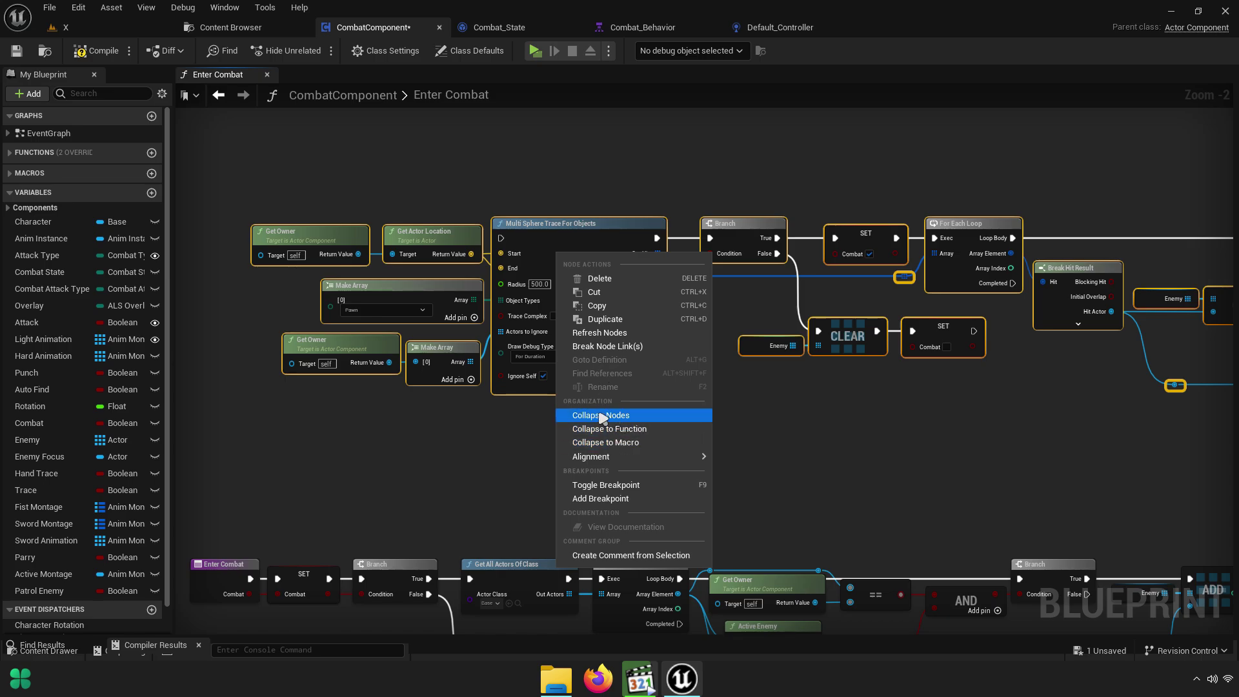
{"action": "left_click", "coordinate": [627, 420]}
Name the collapsed graph DELETE
{"action": "scroll", "coordinate": [889, 296], "scroll_direction": "down", "scroll_amount": 2}
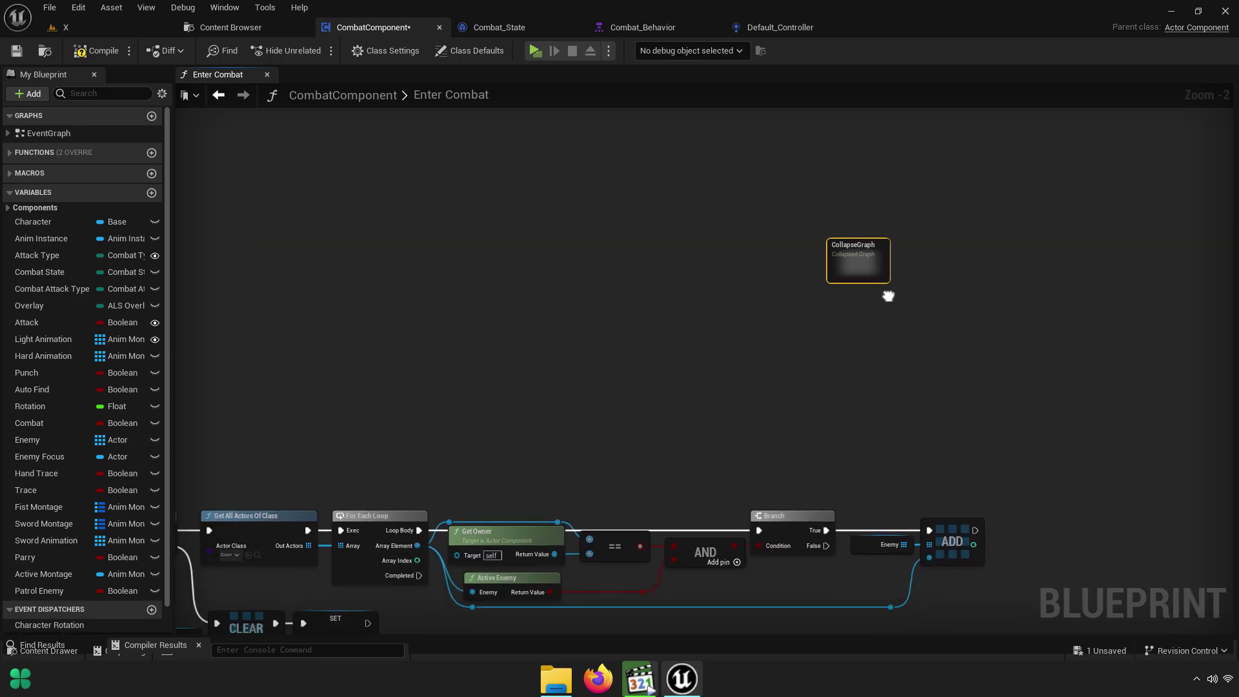
{"action": "scroll", "coordinate": [455, 312], "scroll_direction": "up", "scroll_amount": 4}
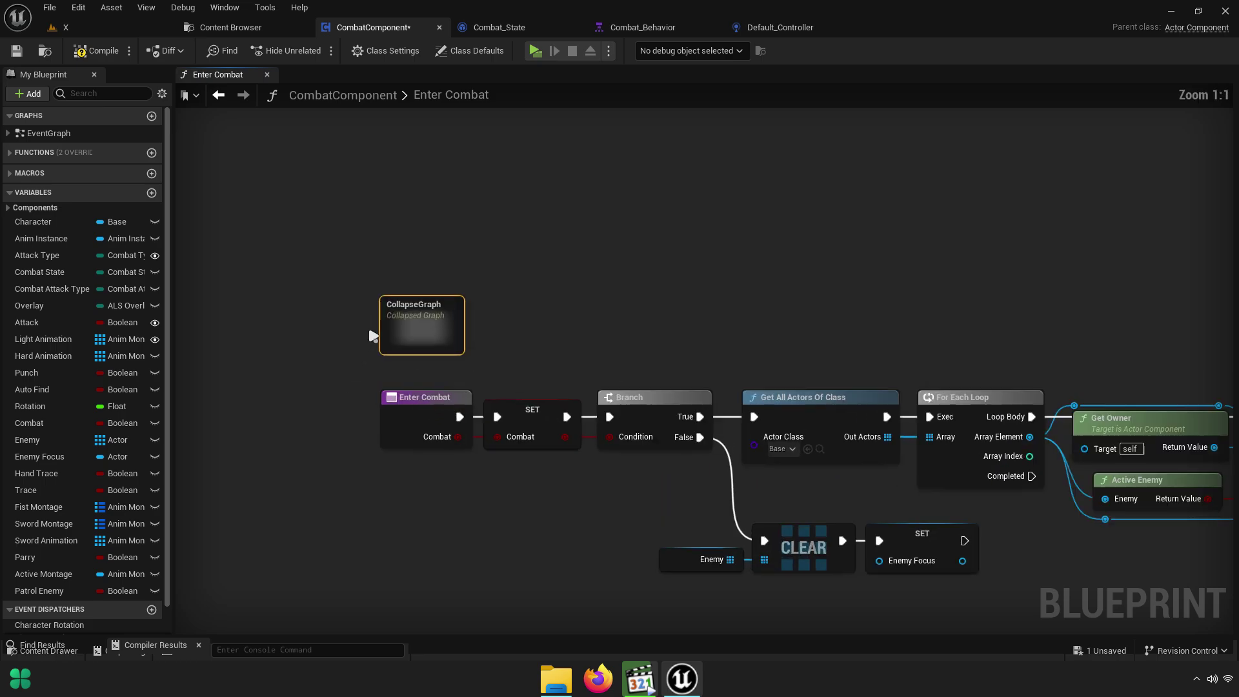
{"action": "scroll", "coordinate": [456, 312], "scroll_direction": "up", "scroll_amount": 6, "text": "ctrl"}
{"action": "type", "text": "DELETE"}
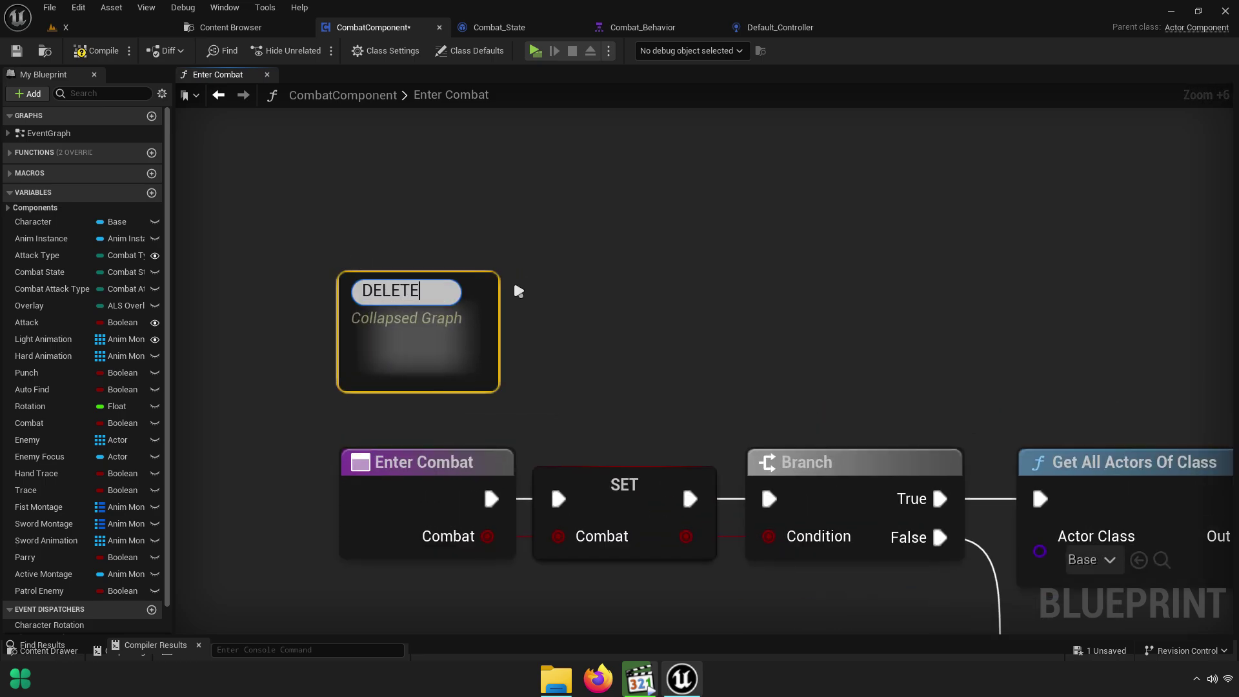
{"action": "key", "text": "Return"}
Save all assets and close the Enter Combat graph to return to the Event Graph
{"action": "right_click_drag", "start_coordinate": [484, 268], "coordinate": [609, 180]}
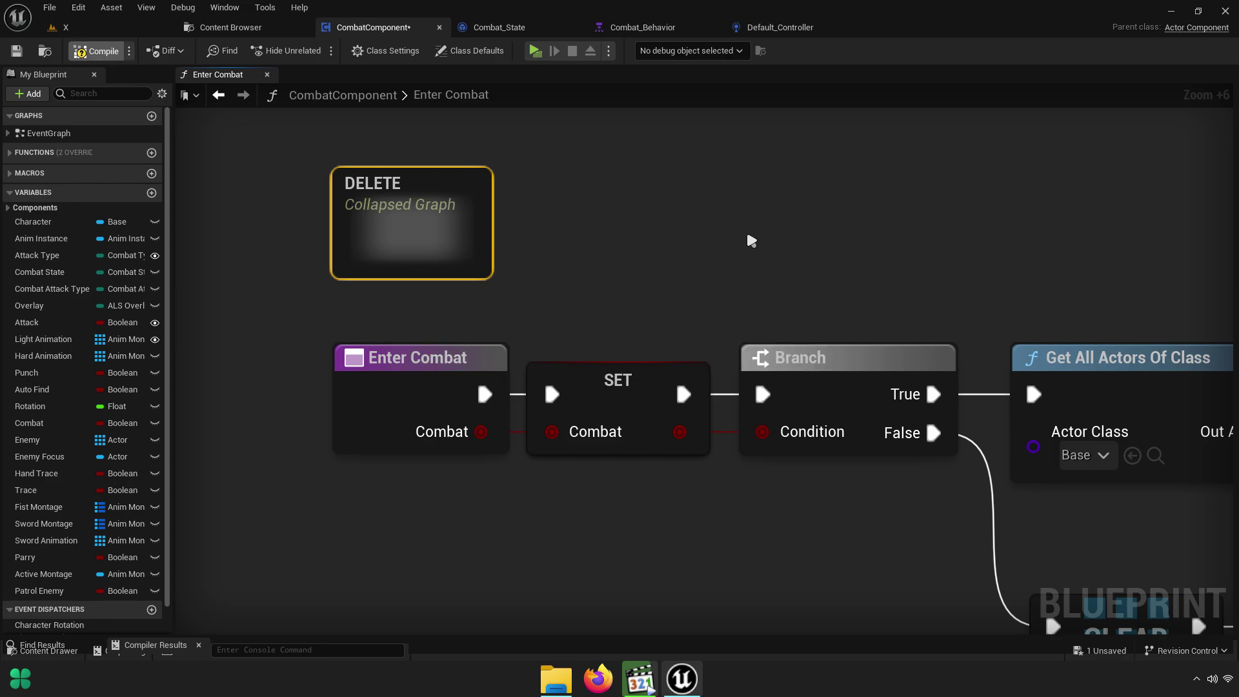
{"action": "right_click_drag", "start_coordinate": [906, 246], "coordinate": [820, 221]}
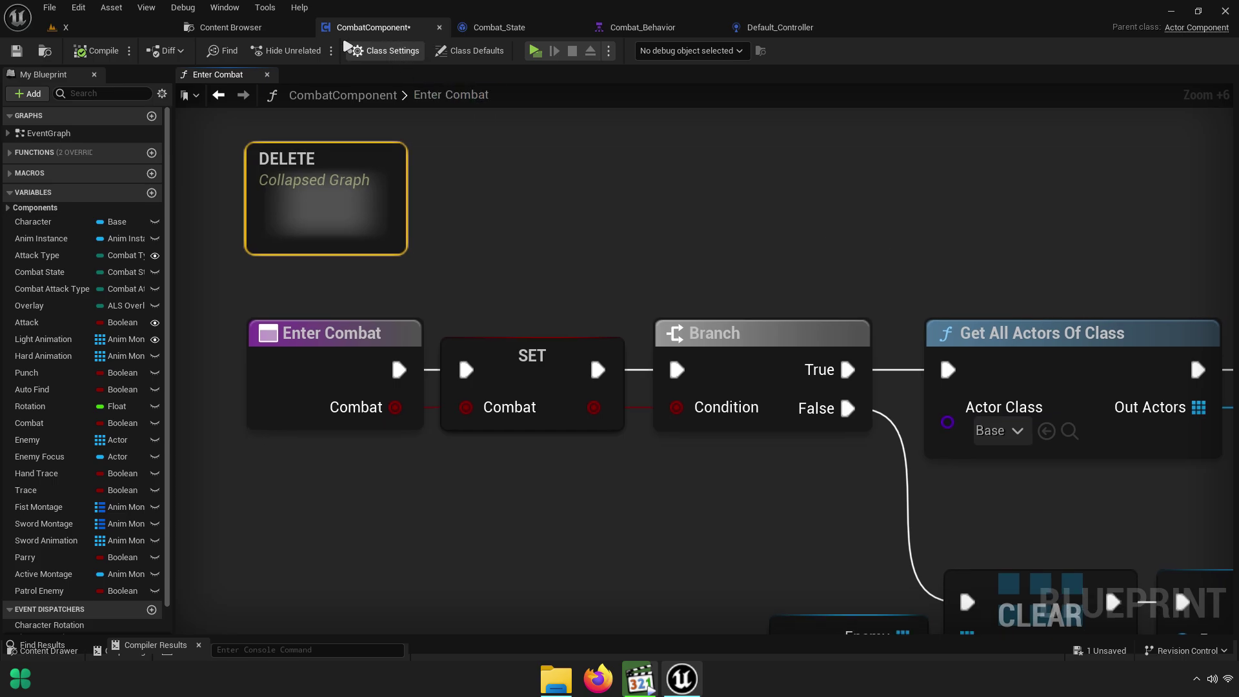
{"action": "left_click", "coordinate": [231, 28]}
{"action": "left_click", "coordinate": [137, 49]}
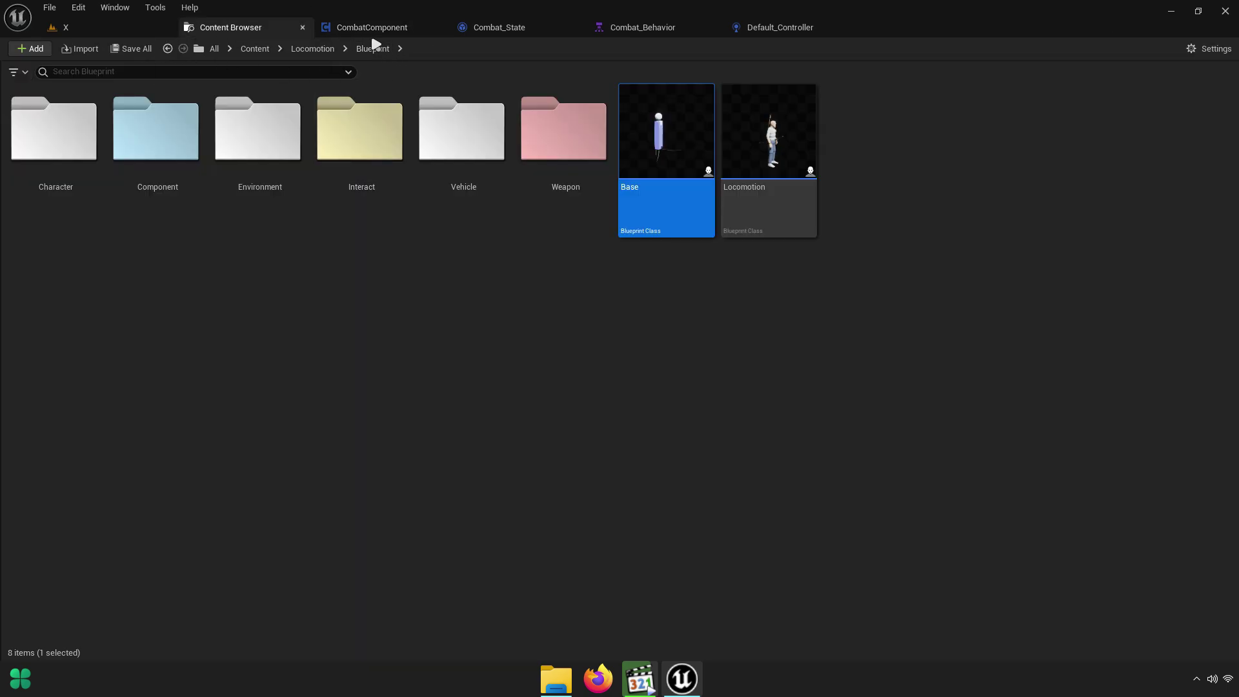
{"action": "left_click", "coordinate": [388, 30]}
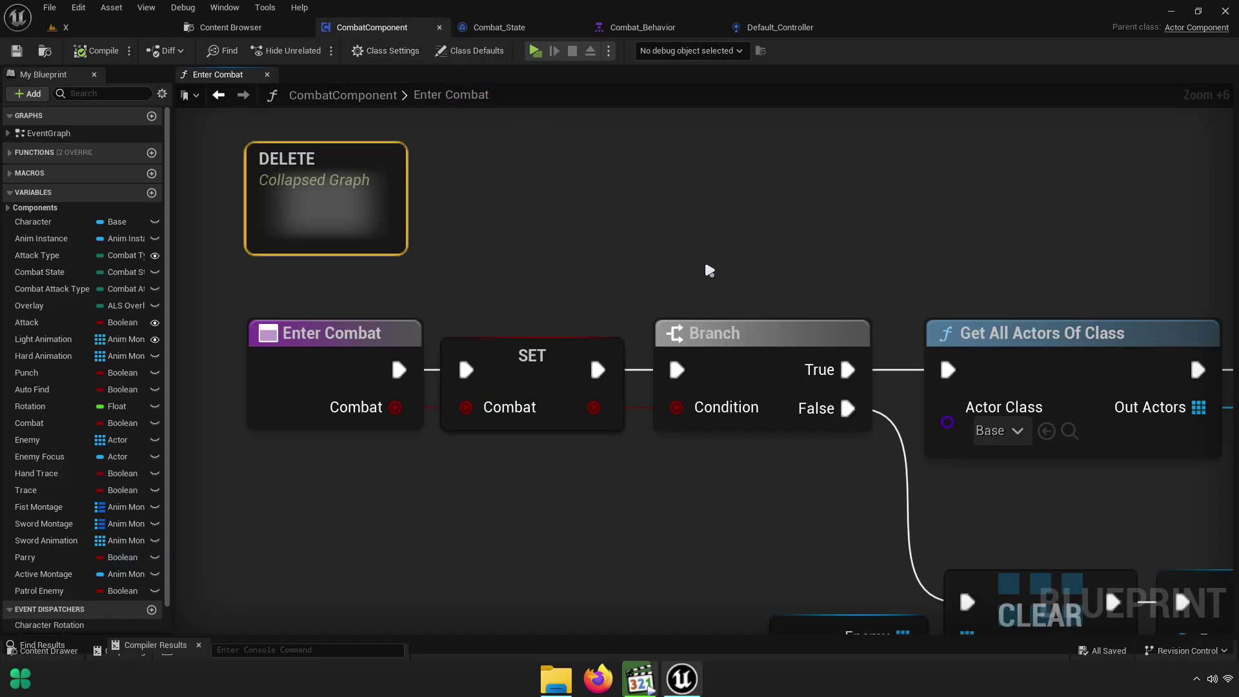
{"action": "left_click", "coordinate": [266, 74]}
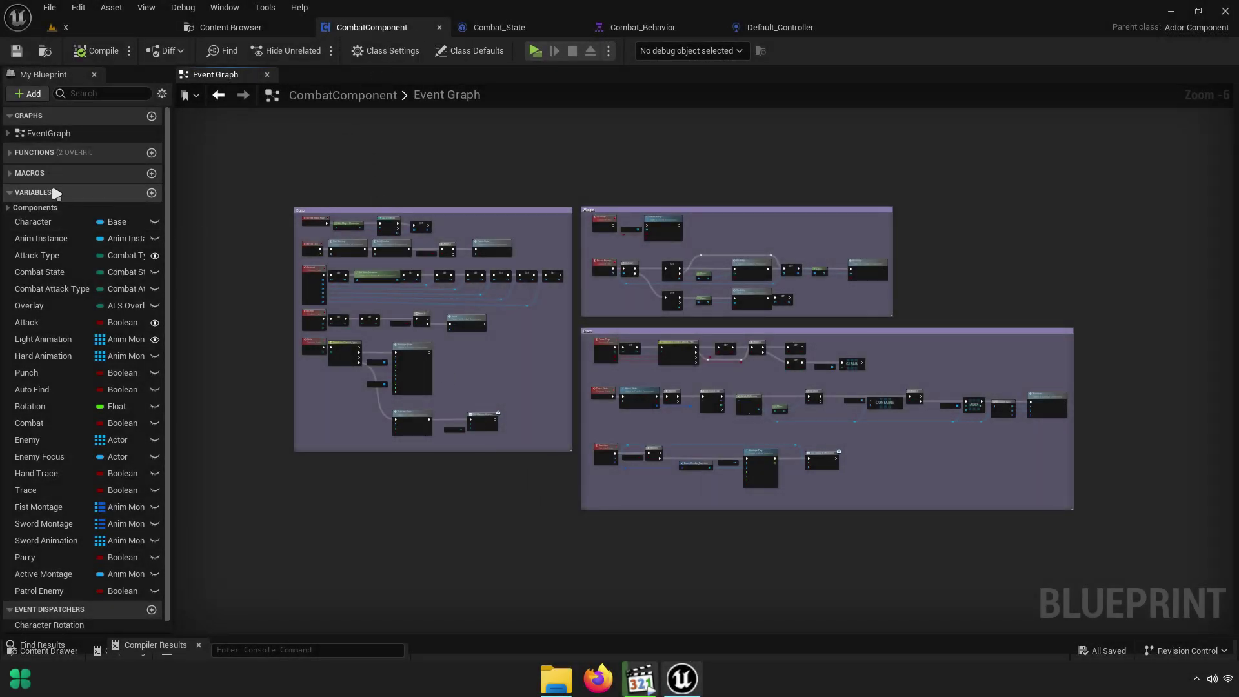
Create a new macro named Player State in the blueprint
{"action": "left_click", "coordinate": [48, 193]}
{"action": "left_click", "coordinate": [39, 173]}
{"action": "left_click", "coordinate": [162, 174]}
{"action": "type", "text": "Player State"}
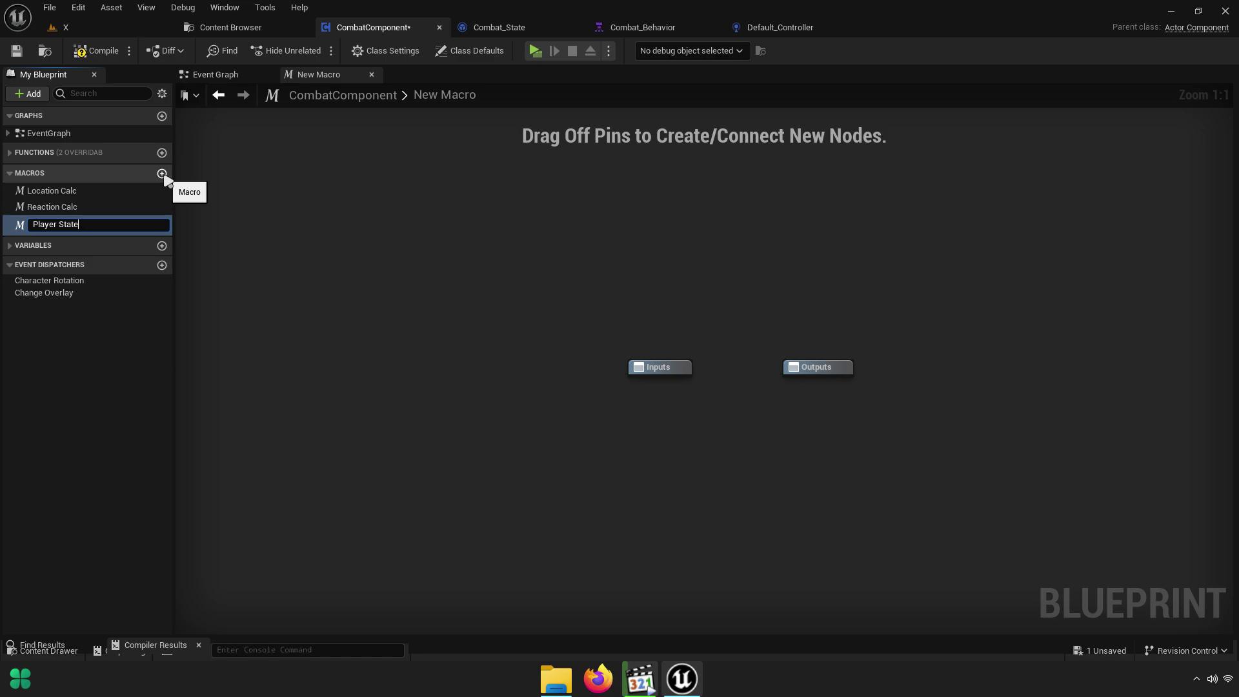
{"action": "key", "text": "Return"}
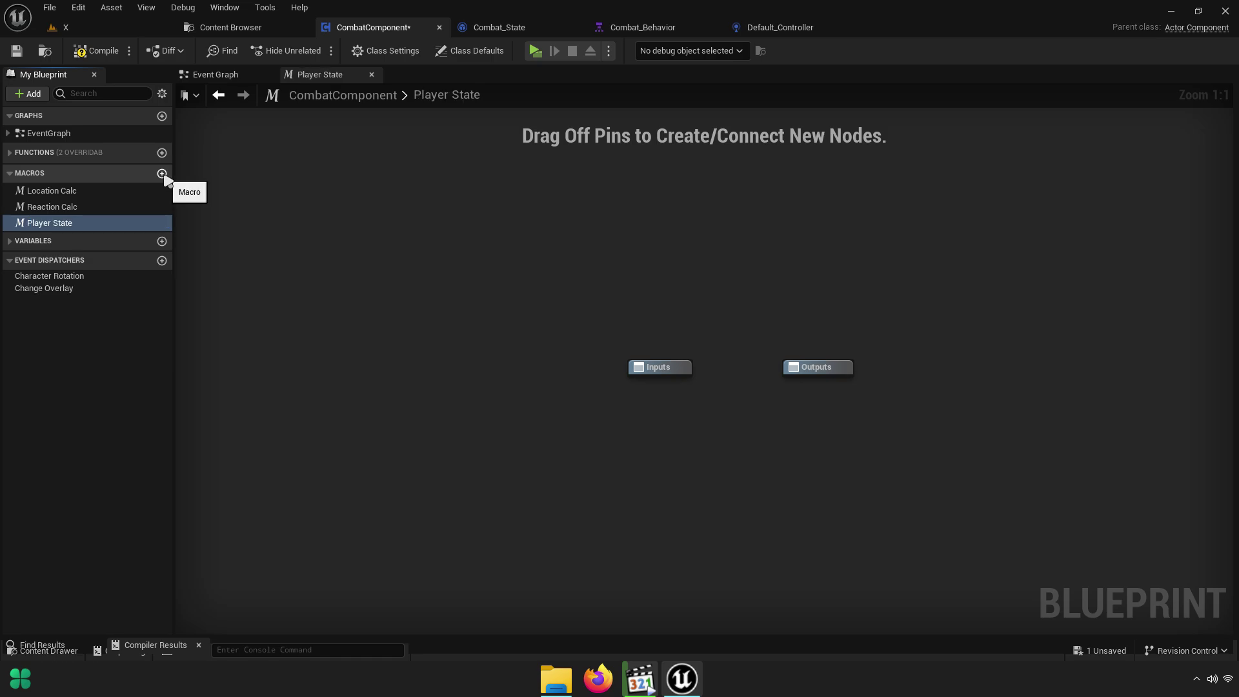
{"action": "scroll", "coordinate": [391, 232], "scroll_direction": "up", "scroll_amount": 6}
{"action": "scroll", "coordinate": [495, 329], "scroll_direction": "up", "scroll_amount": 1}
{"action": "right_click_drag", "start_coordinate": [496, 329], "coordinate": [438, 309]}
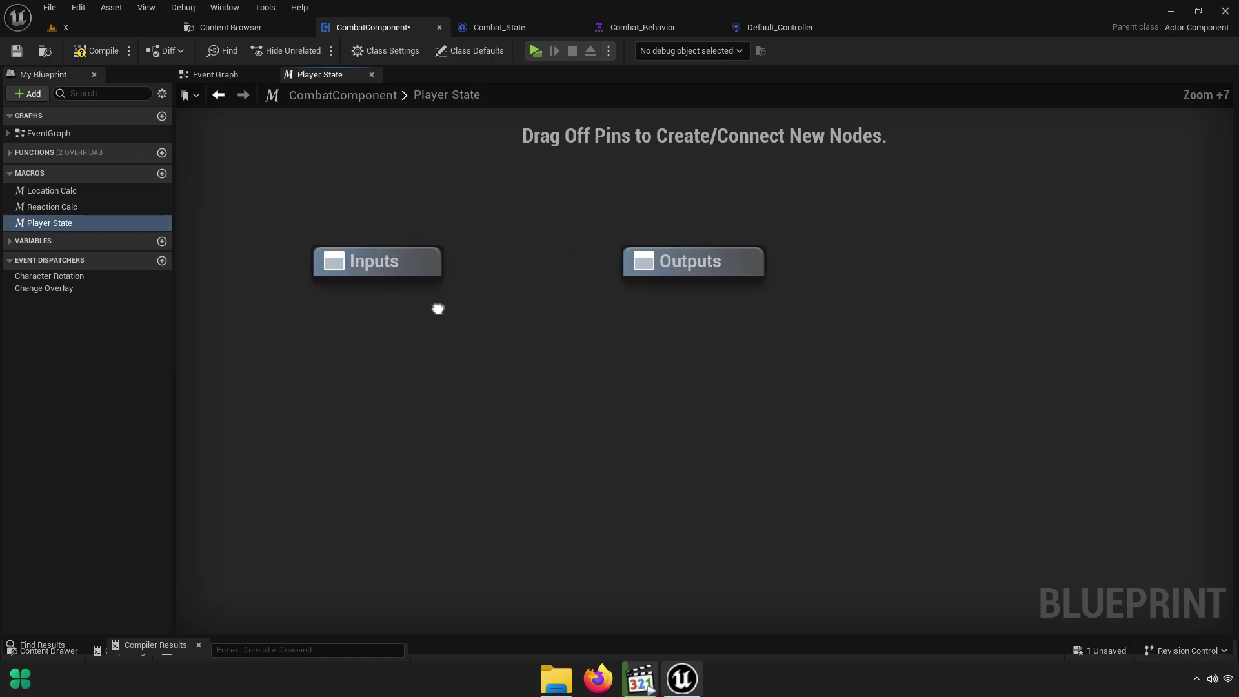
Add a Get Owner node feeding an Equal comparison inside the macro
{"action": "right_click", "coordinate": [447, 298]}
{"action": "type", "text": "getowner"}
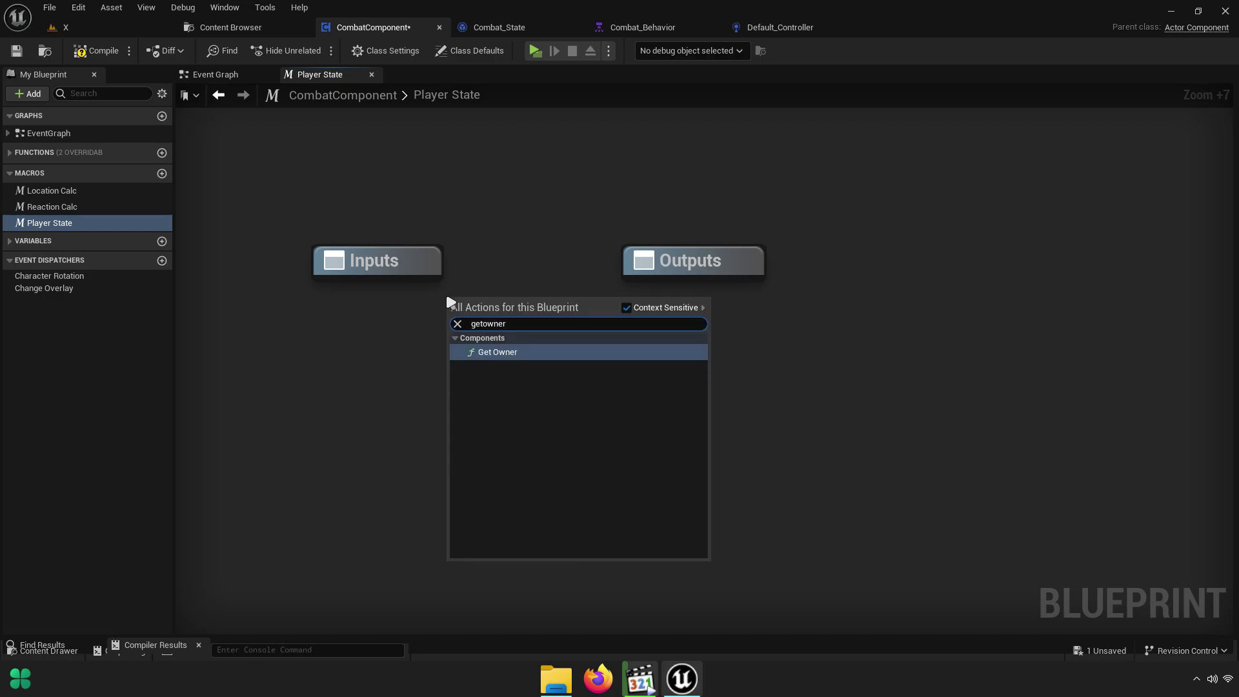
{"action": "key", "text": "Return"}
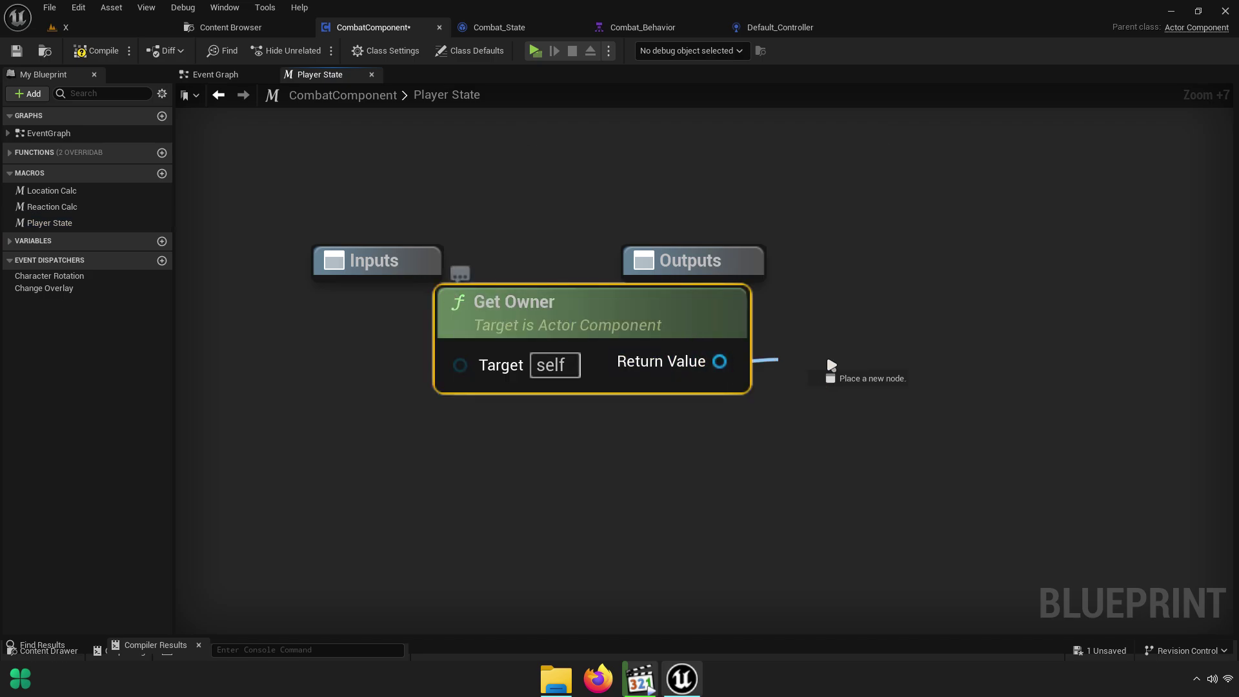
{"action": "left_click_drag", "start_coordinate": [831, 366], "coordinate": [887, 354]}
{"action": "type", "text": "eq"}
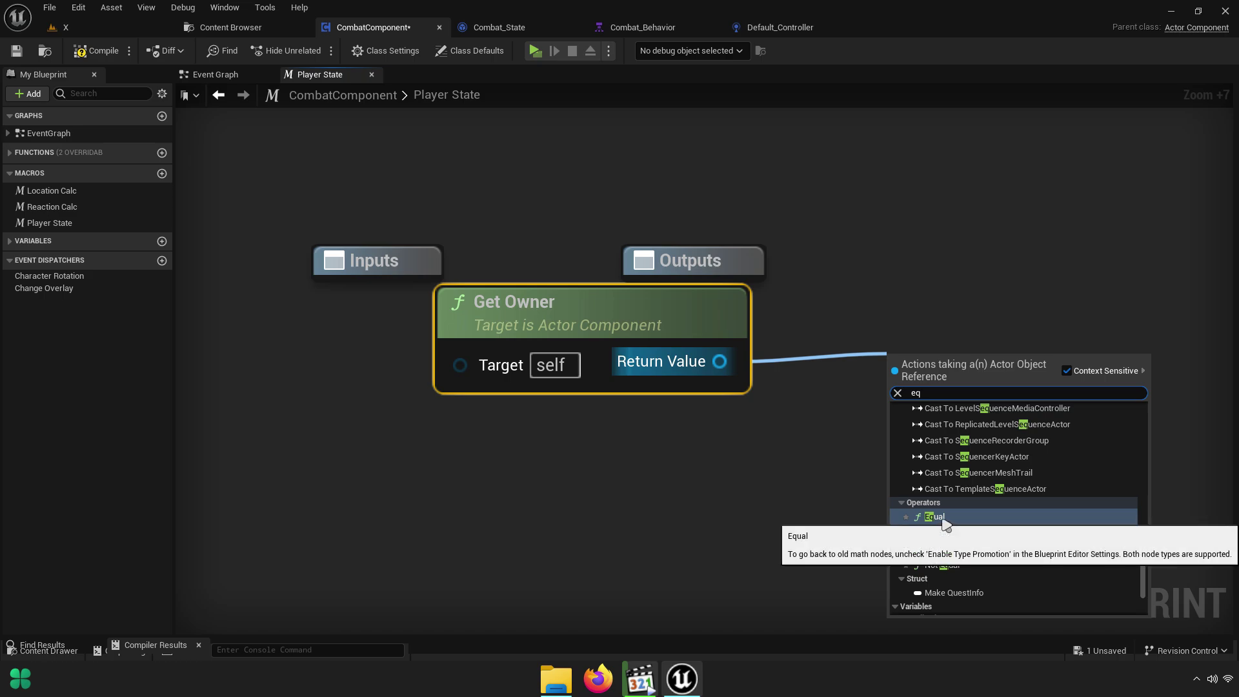
{"action": "left_click", "coordinate": [940, 516]}
{"action": "left_click_drag", "start_coordinate": [988, 387], "coordinate": [899, 363]}
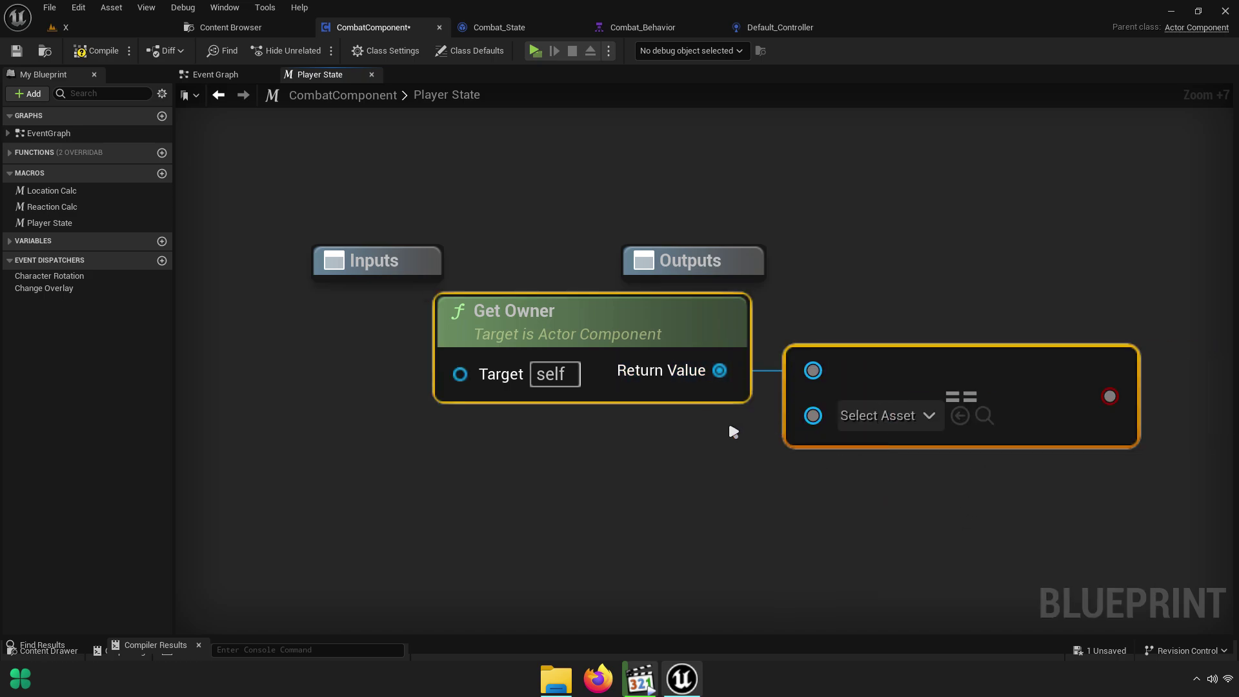
Compare Get Owner against a Get Player Character node
{"action": "mouse_move", "coordinate": [812, 415]}
{"action": "left_mouse_down"}
{"action": "mouse_move", "coordinate": [649, 444]}
{"action": "mouse_move", "coordinate": [675, 459]}
{"action": "left_mouse_up"}
{"action": "type", "text": "getplayer"}
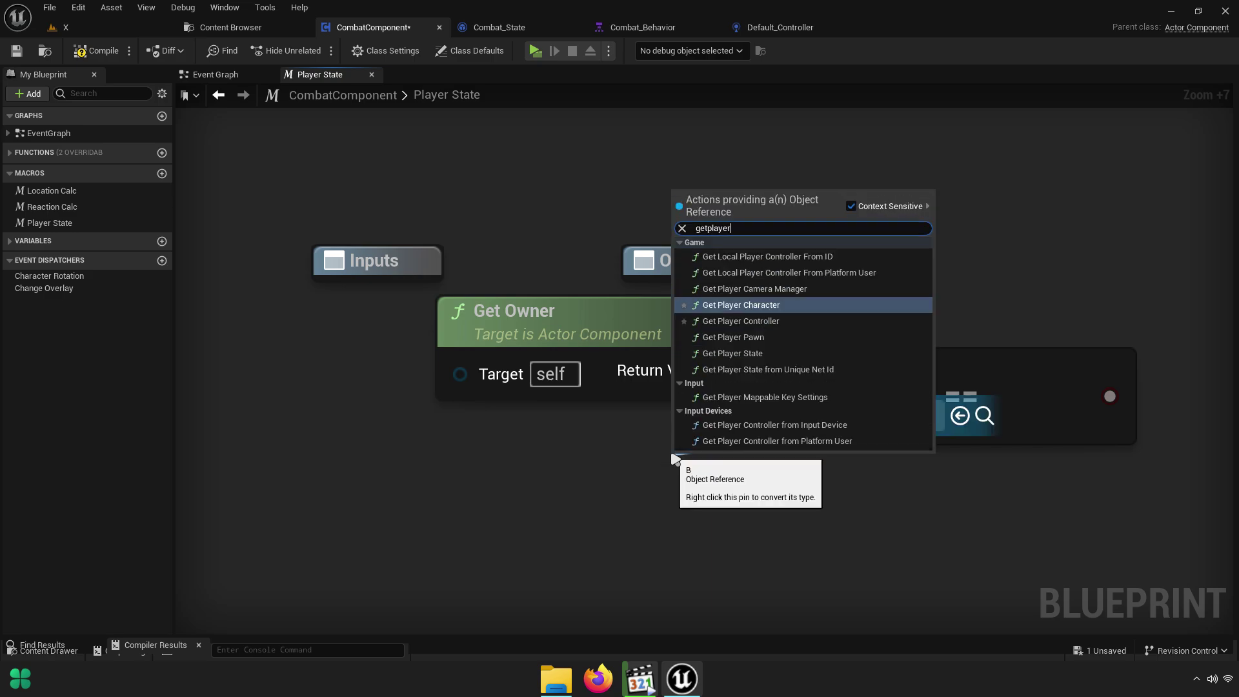
{"action": "type", "text": " chara"}
{"action": "key", "text": "Return"}
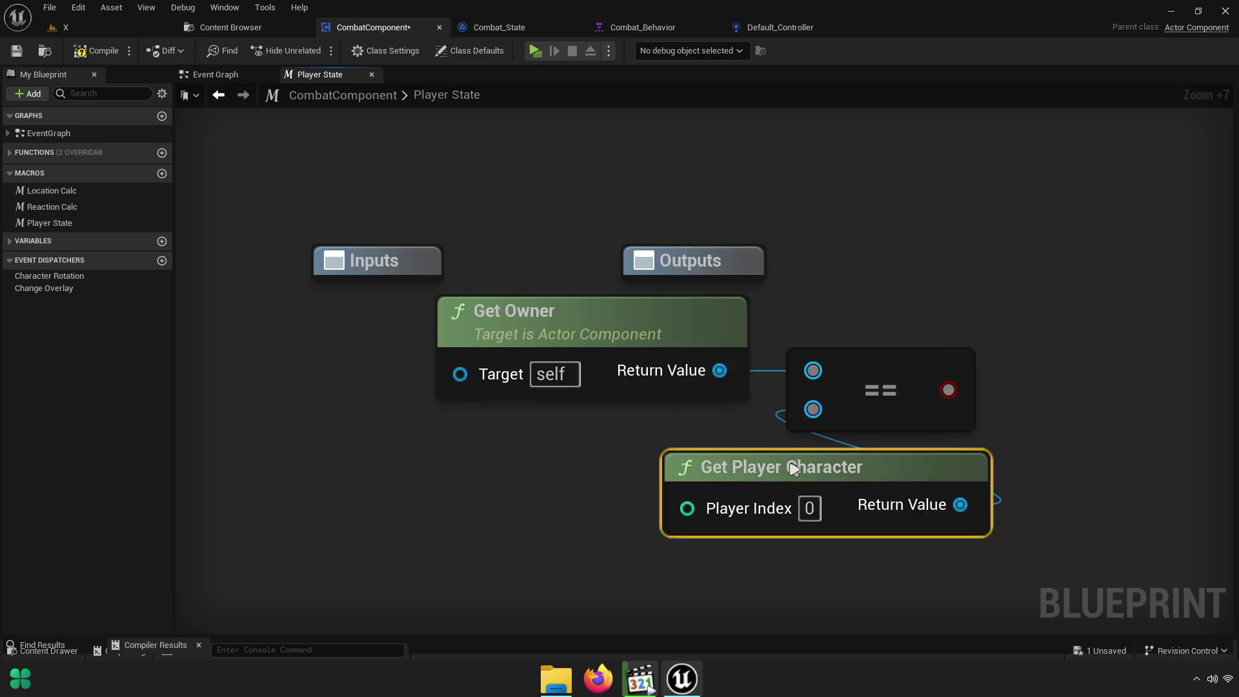
{"action": "left_click_drag", "start_coordinate": [796, 456], "coordinate": [545, 413]}
{"action": "right_click_drag", "start_coordinate": [887, 434], "coordinate": [653, 461]}
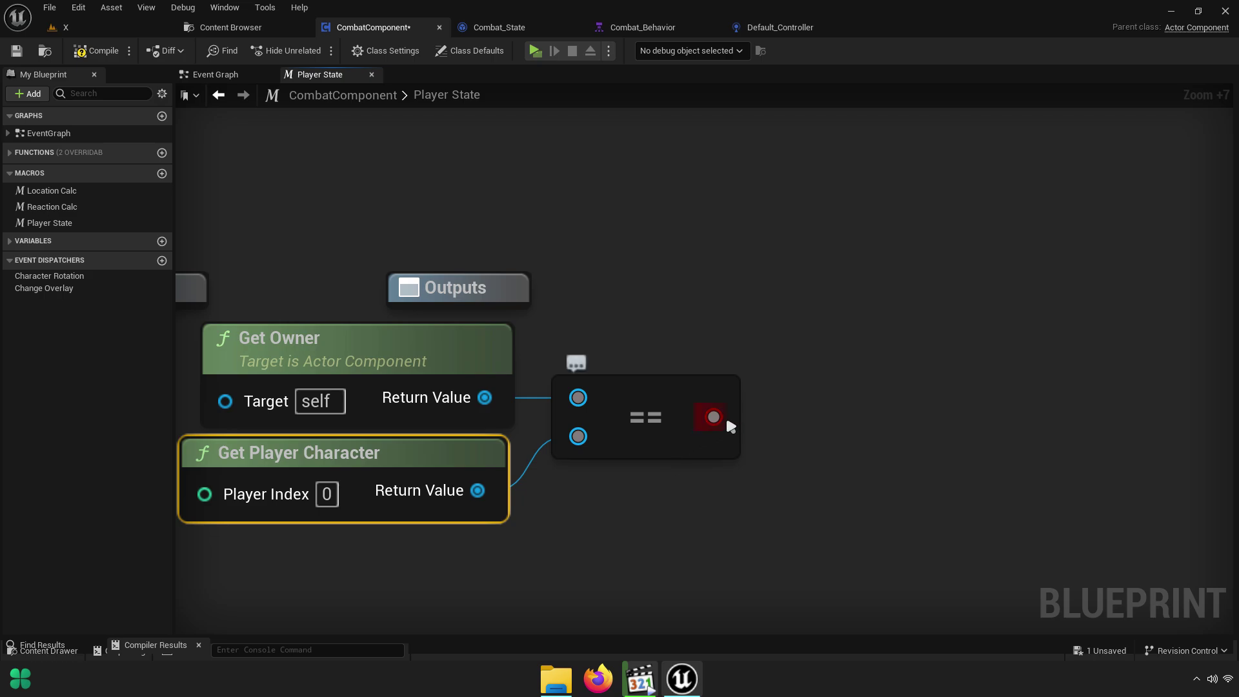
Add a Branch driven by the macro's input execution, moving Outputs to the upper right
{"action": "left_click", "coordinate": [899, 369]}
{"action": "mouse_move", "coordinate": [932, 436]}
{"action": "left_mouse_down"}
{"action": "mouse_move", "coordinate": [938, 422]}
{"action": "mouse_move", "coordinate": [335, 332]}
{"action": "mouse_move", "coordinate": [201, 327]}
{"action": "mouse_move", "coordinate": [491, 291]}
{"action": "left_mouse_up"}
{"action": "left_click_drag", "start_coordinate": [443, 324], "coordinate": [493, 257]}
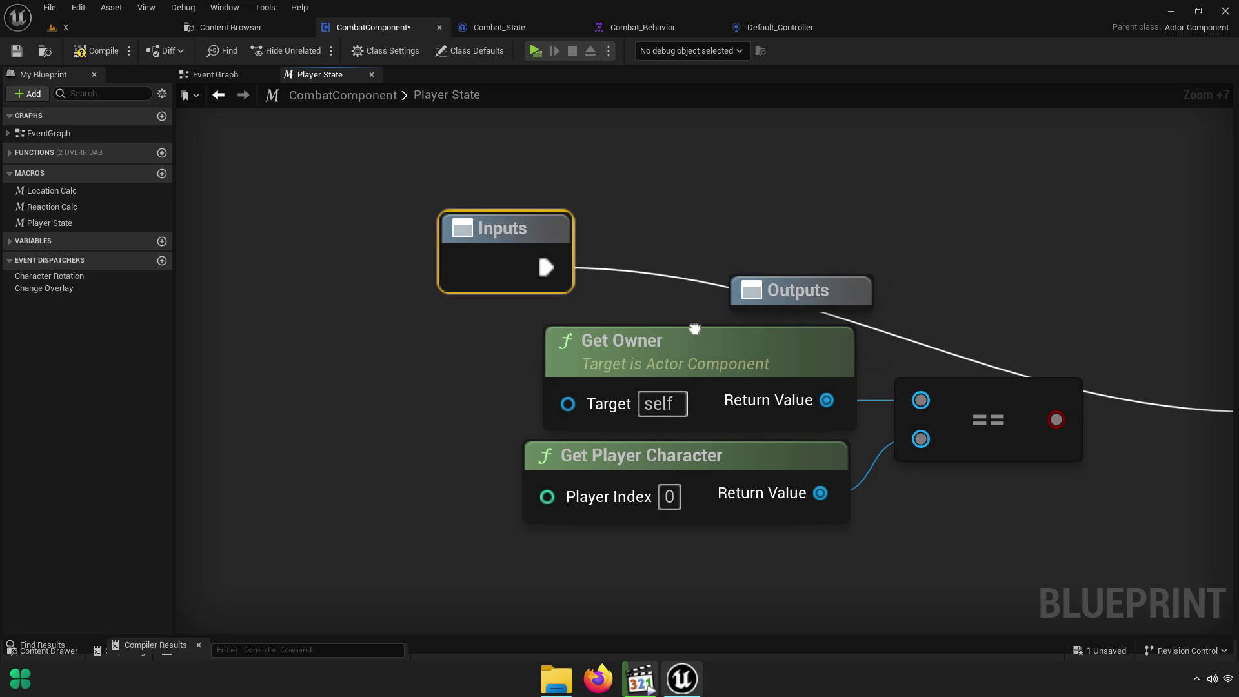
{"action": "right_click_drag", "start_coordinate": [695, 330], "coordinate": [338, 317]}
{"action": "left_click_drag", "start_coordinate": [535, 282], "coordinate": [1135, 258]}
Wire the comparison result into Branch's Condition and arrange the nodes
{"action": "left_click_drag", "start_coordinate": [697, 408], "coordinate": [890, 440]}
{"action": "left_click", "coordinate": [934, 387]}
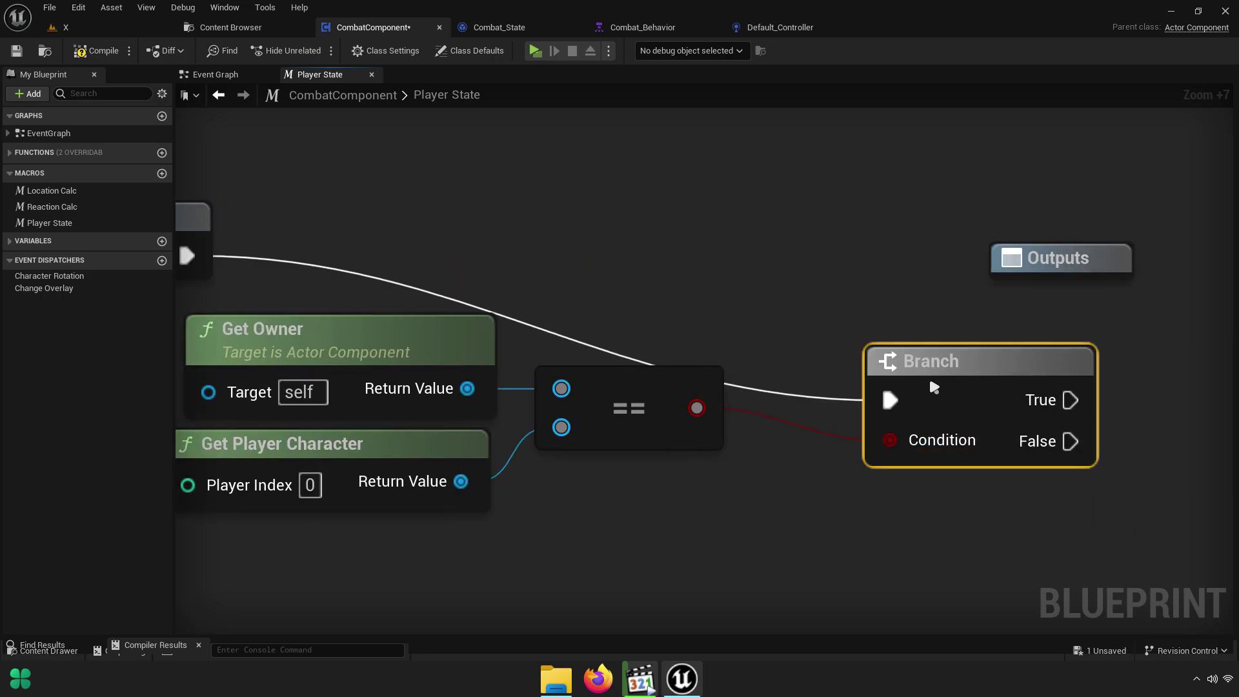
{"action": "left_click_drag", "start_coordinate": [934, 387], "coordinate": [811, 346]}
{"action": "left_click", "coordinate": [626, 387], "text": "ctrl"}
{"action": "left_click_drag", "start_coordinate": [629, 384], "coordinate": [634, 412]}
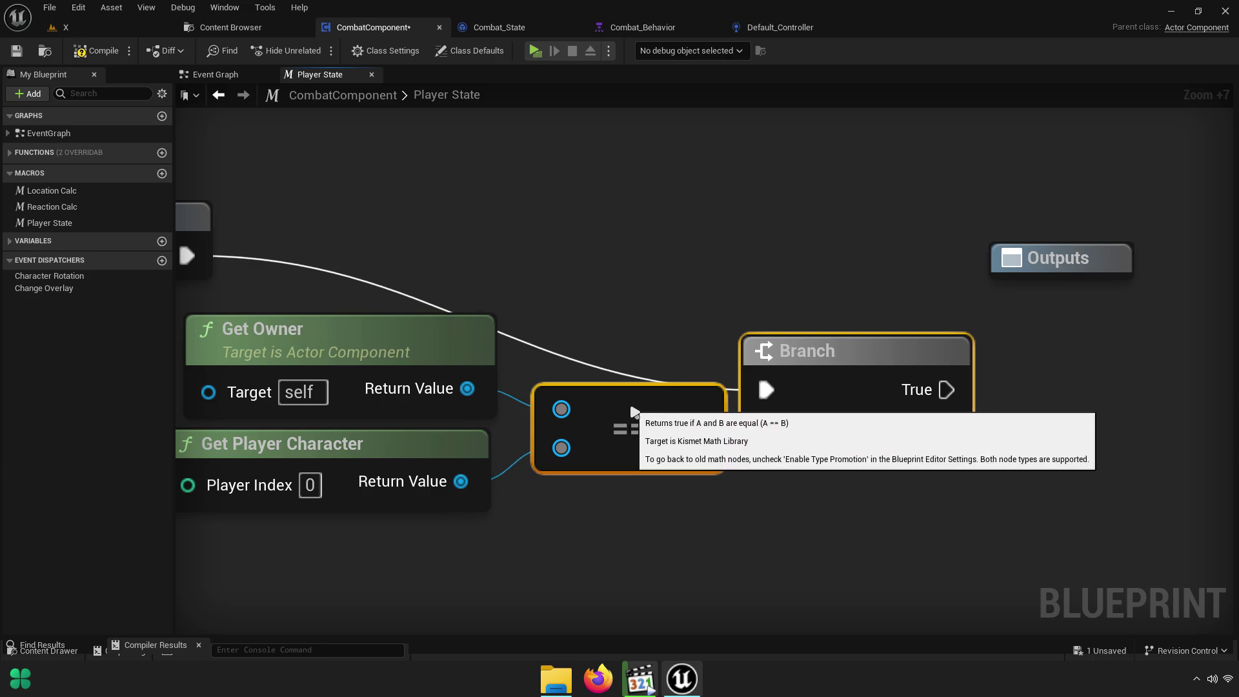
{"action": "left_click", "coordinate": [814, 512]}
{"action": "right_click_drag", "start_coordinate": [960, 391], "coordinate": [689, 438]}
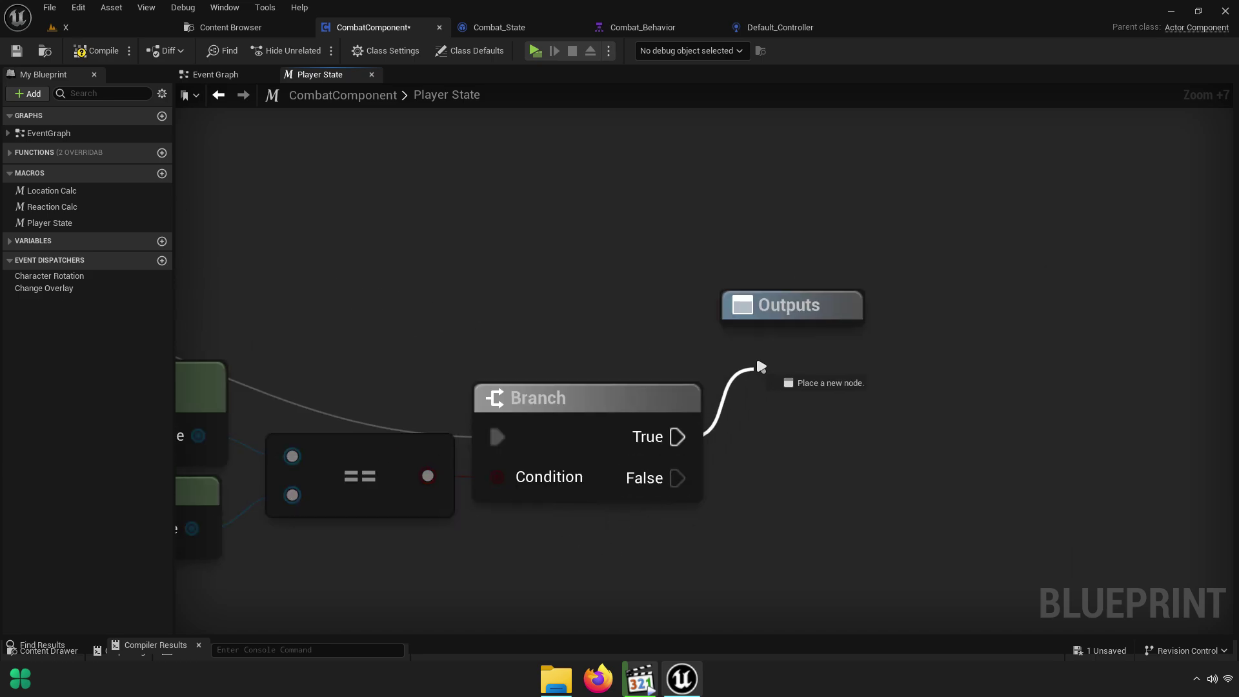
Route Branch's True and False into new macro outputs and straighten those wires
{"action": "mouse_move", "coordinate": [762, 366]}
{"action": "left_mouse_down"}
{"action": "mouse_move", "coordinate": [791, 307]}
{"action": "mouse_move", "coordinate": [791, 388]}
{"action": "left_mouse_up"}
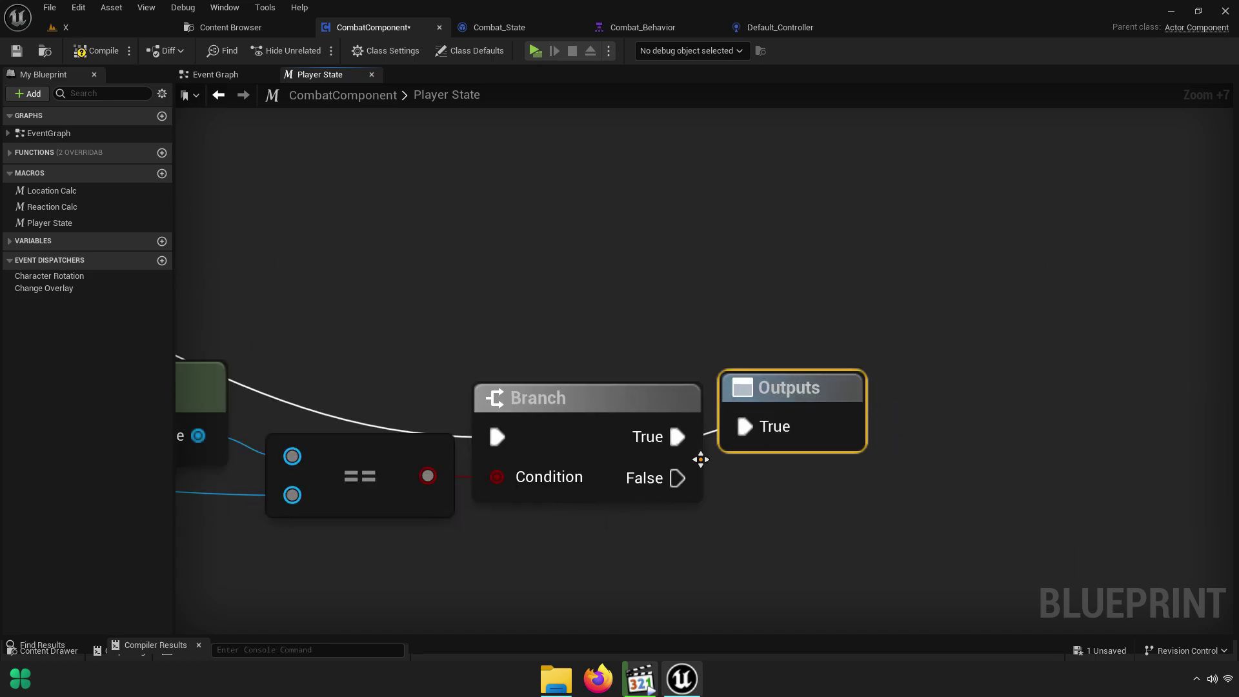
{"action": "left_click_drag", "start_coordinate": [677, 479], "coordinate": [832, 405]}
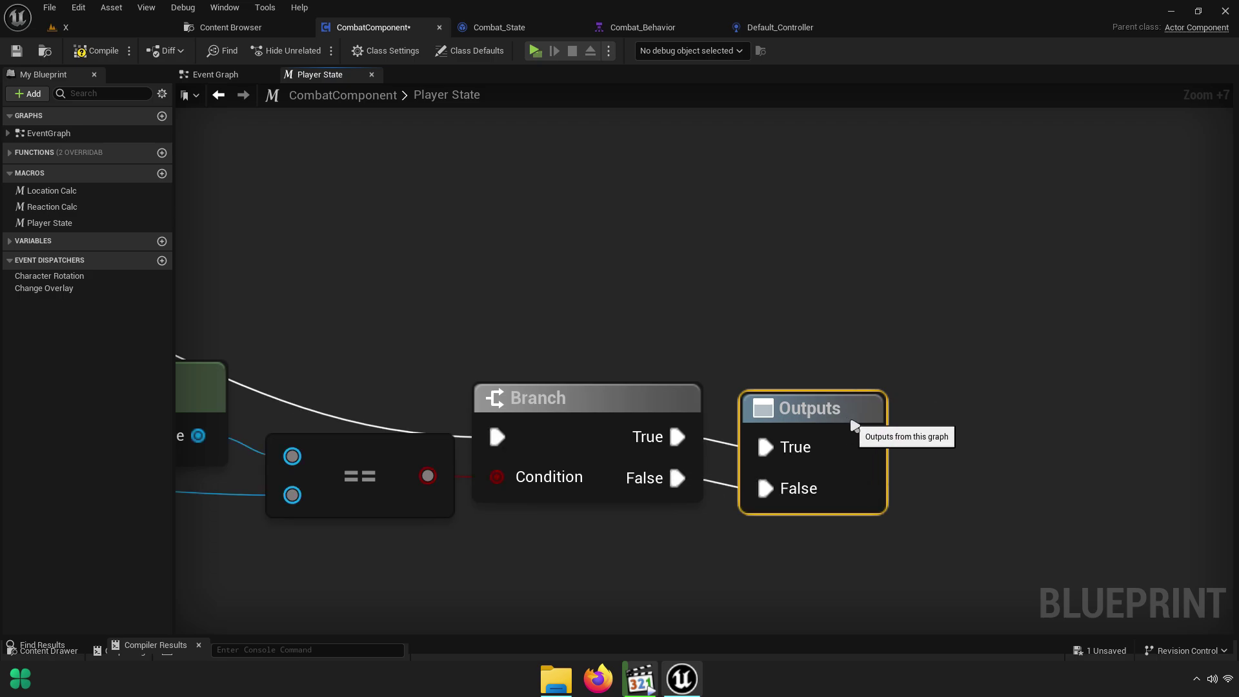
{"action": "scroll", "coordinate": [847, 413], "scroll_direction": "down", "scroll_amount": 5}
{"action": "left_click_drag", "start_coordinate": [1041, 466], "coordinate": [807, 382]}
{"action": "key", "text": "q"}
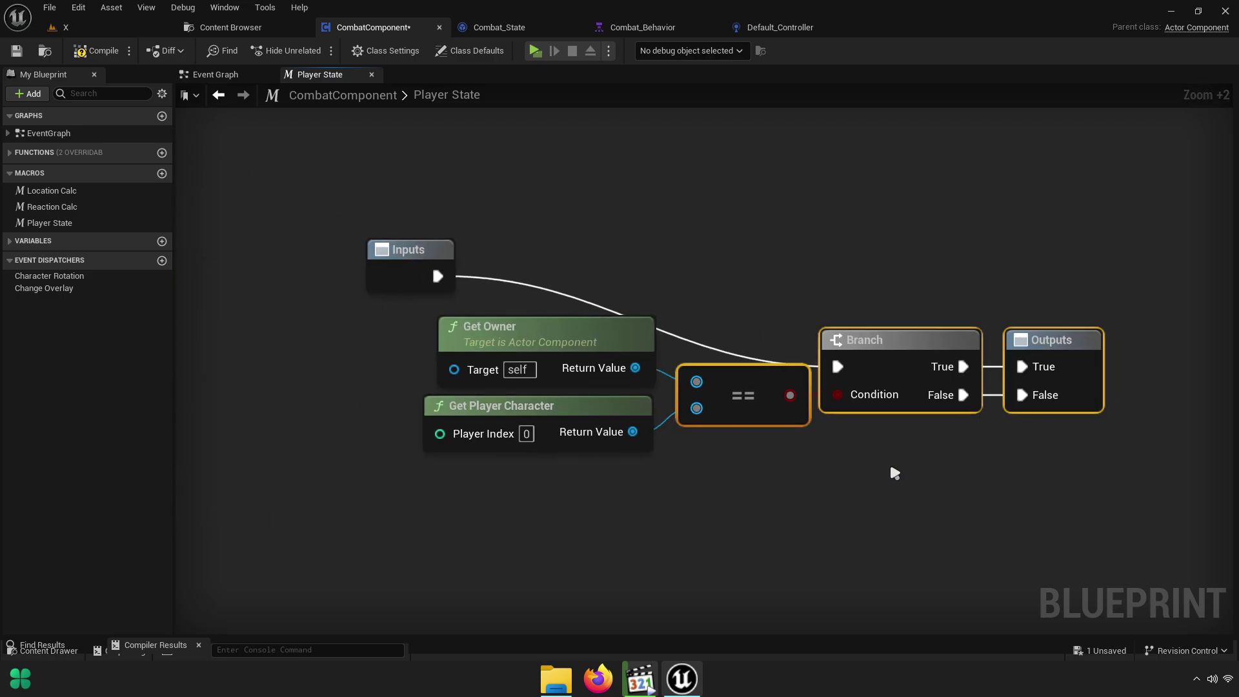
Move Inputs beside Get Owner and add two aligned reroute points on its exec wire
{"action": "left_click", "coordinate": [890, 461]}
{"action": "left_click_drag", "start_coordinate": [402, 283], "coordinate": [331, 369]}
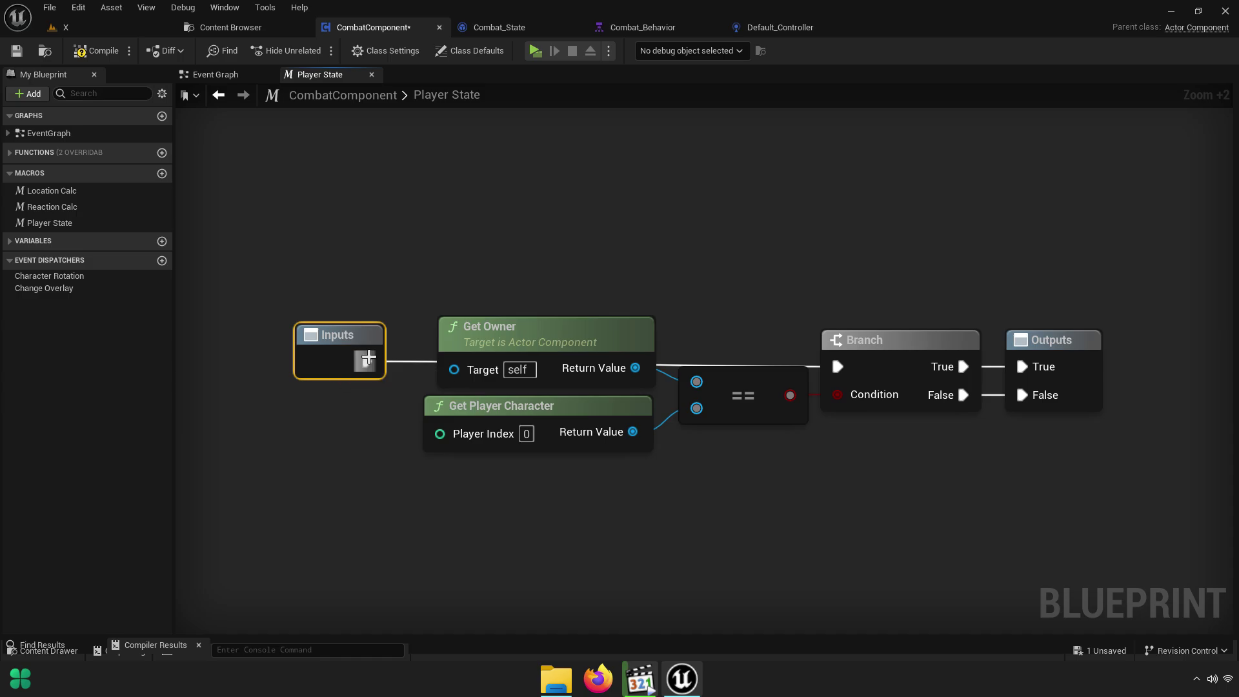
{"action": "double_click", "coordinate": [422, 362]}
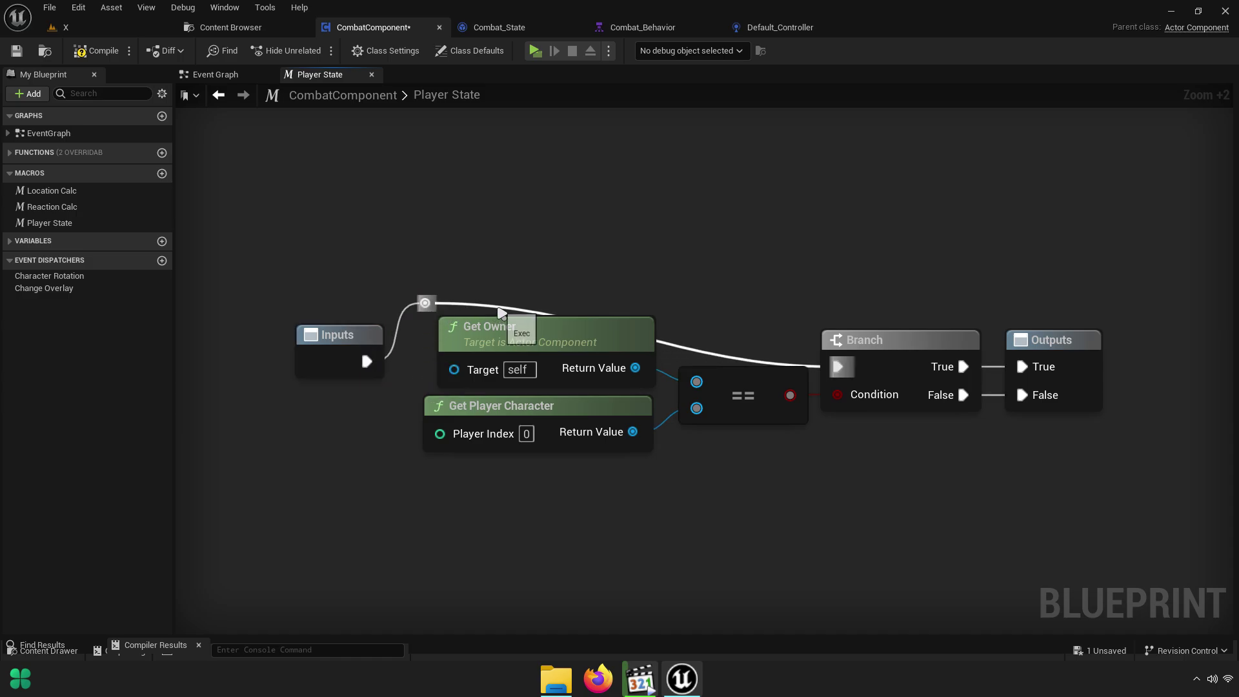
{"action": "double_click", "coordinate": [492, 303]}
{"action": "left_click_drag", "start_coordinate": [489, 302], "coordinate": [753, 303]}
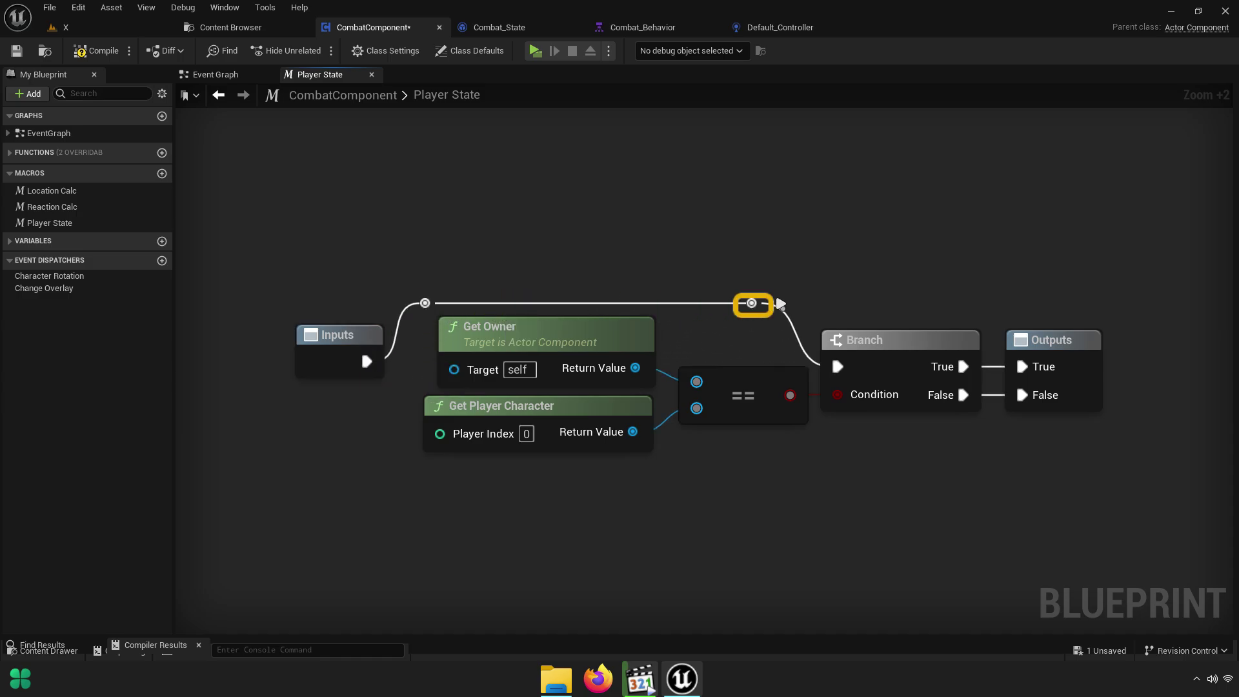
{"action": "left_click", "coordinate": [372, 75]}
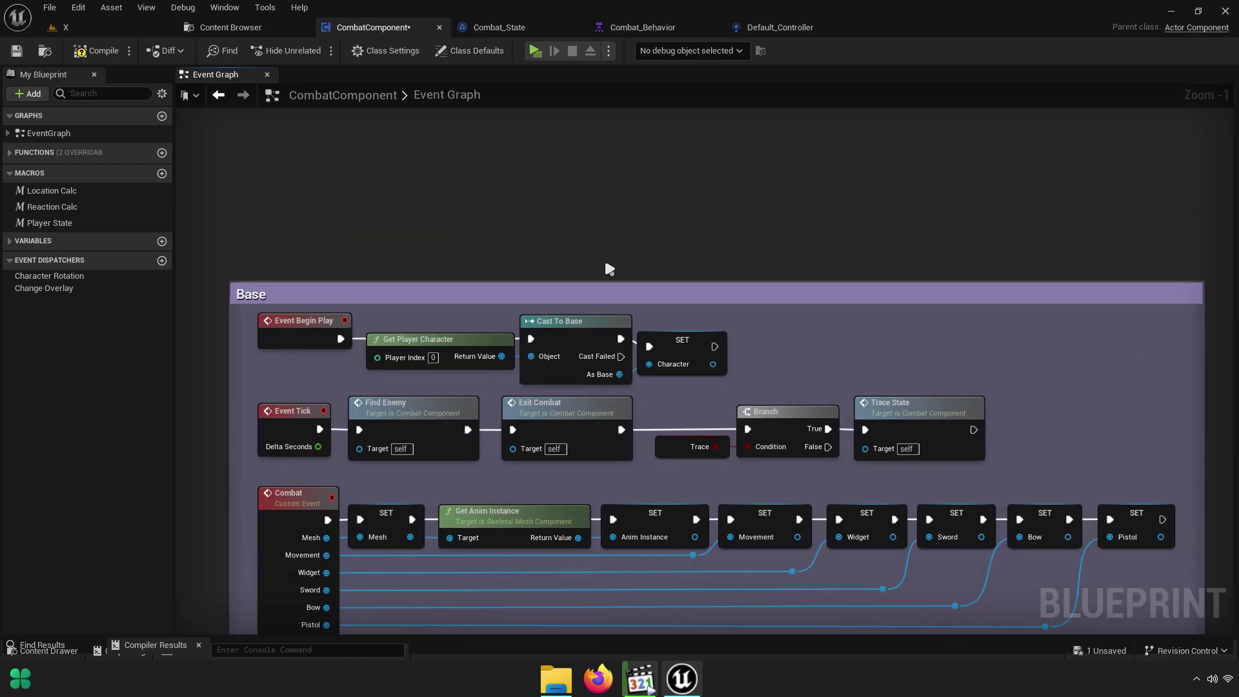
Move the Event Begin Play row of nodes up out of the Base comment
{"action": "mouse_move", "coordinate": [616, 272]}
{"action": "right_mouse_down"}
{"action": "mouse_move", "coordinate": [612, 294]}
{"action": "mouse_move", "coordinate": [668, 238]}
{"action": "right_mouse_up"}
{"action": "scroll", "coordinate": [368, 409], "scroll_direction": "up", "scroll_amount": 2}
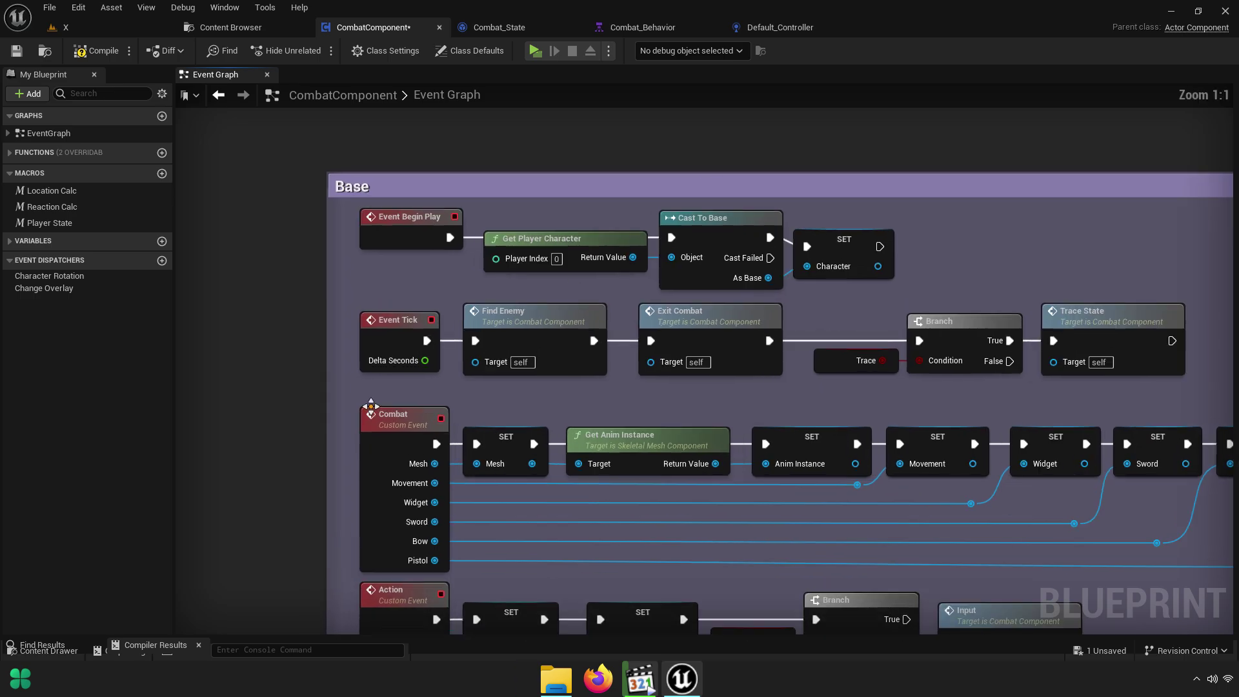
{"action": "scroll", "coordinate": [548, 387], "scroll_direction": "up", "scroll_amount": 4}
{"action": "scroll", "coordinate": [713, 426], "scroll_direction": "down", "scroll_amount": 4}
{"action": "scroll", "coordinate": [713, 426], "scroll_direction": "down", "scroll_amount": 4}
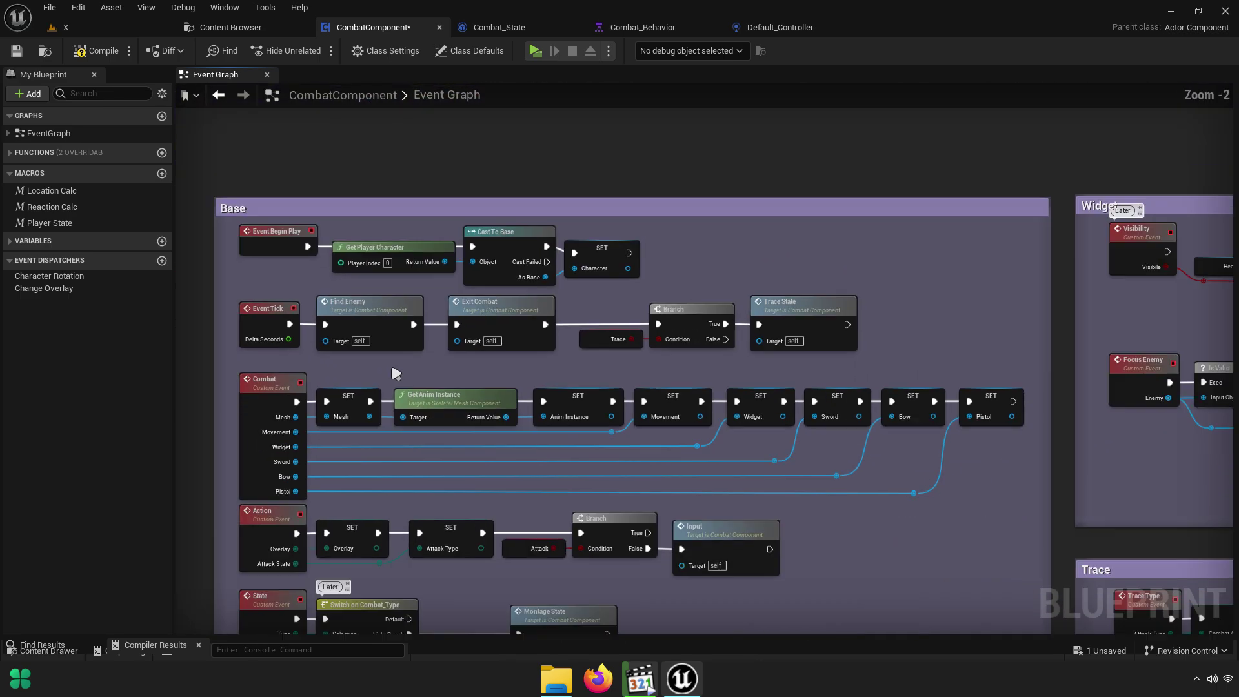
{"action": "left_click_drag", "start_coordinate": [369, 358], "coordinate": [883, 300]}
{"action": "scroll", "coordinate": [387, 342], "scroll_direction": "up", "scroll_amount": 4}
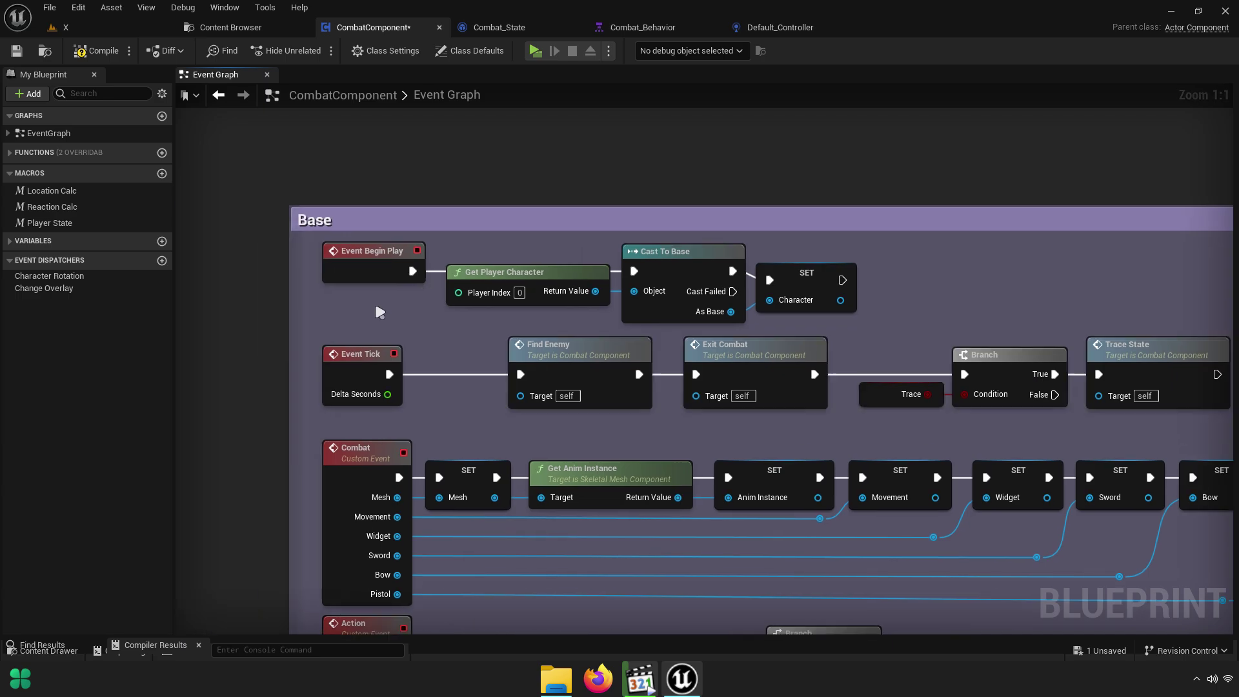
{"action": "left_click_drag", "start_coordinate": [373, 302], "coordinate": [863, 267]}
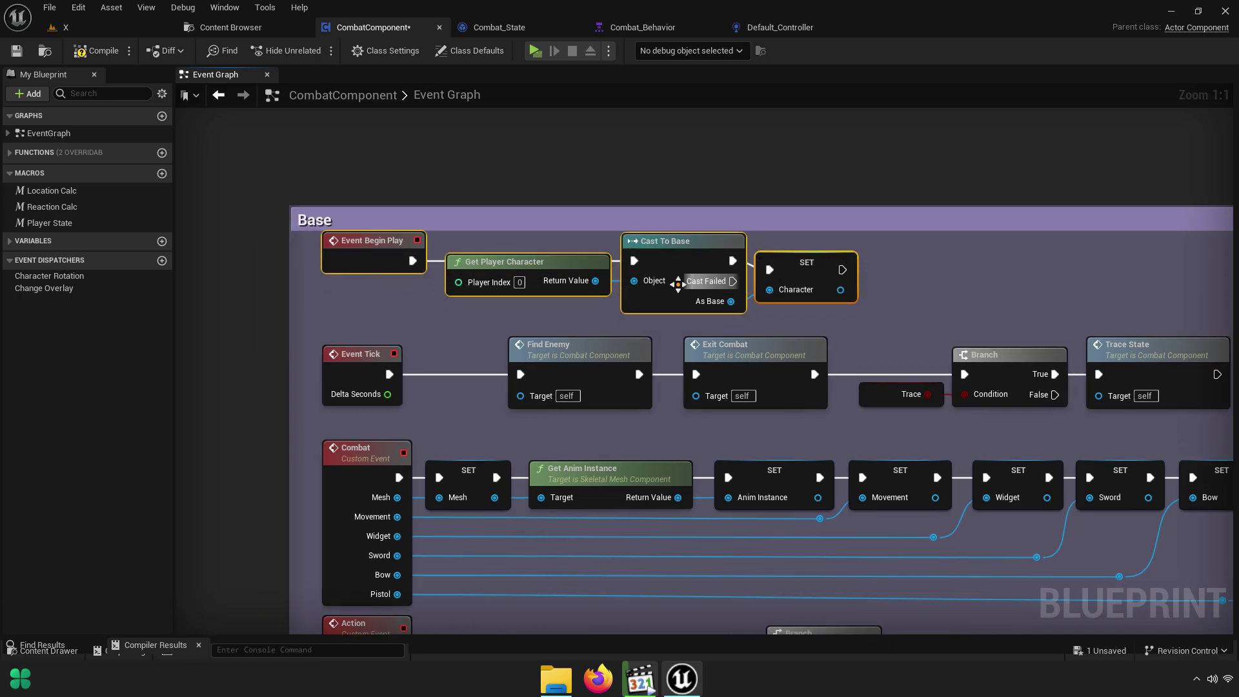
{"action": "left_click_drag", "start_coordinate": [684, 279], "coordinate": [684, 155]}
{"action": "left_click", "coordinate": [522, 297]}
Place the Player State macro in the graph and connect Event Tick to it
{"action": "left_click_drag", "start_coordinate": [63, 229], "coordinate": [328, 261]}
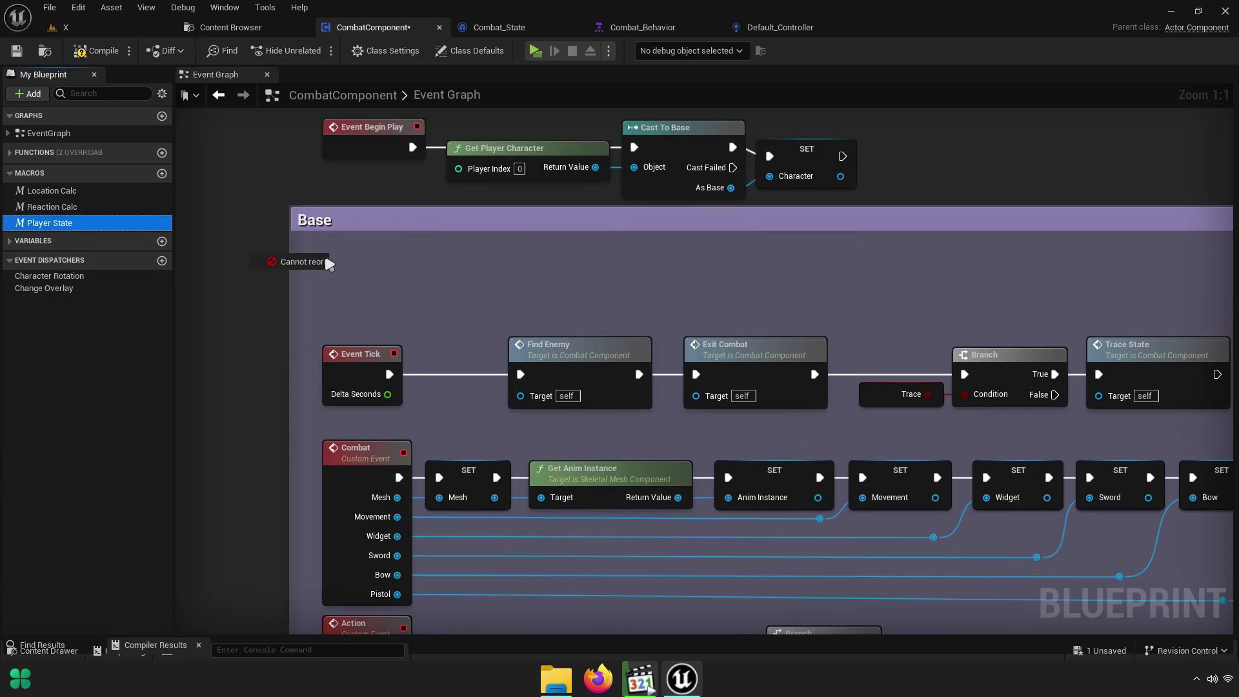
{"action": "scroll", "coordinate": [434, 324], "scroll_direction": "up", "scroll_amount": 7}
{"action": "mouse_move", "coordinate": [432, 325]}
{"action": "left_mouse_down"}
{"action": "mouse_move", "coordinate": [471, 449]}
{"action": "mouse_move", "coordinate": [352, 422]}
{"action": "left_mouse_up"}
{"action": "scroll", "coordinate": [289, 377], "scroll_direction": "down", "scroll_amount": 4}
{"action": "mouse_move", "coordinate": [429, 448]}
{"action": "right_mouse_down"}
{"action": "mouse_move", "coordinate": [672, 386]}
{"action": "mouse_move", "coordinate": [631, 306]}
{"action": "right_mouse_up"}
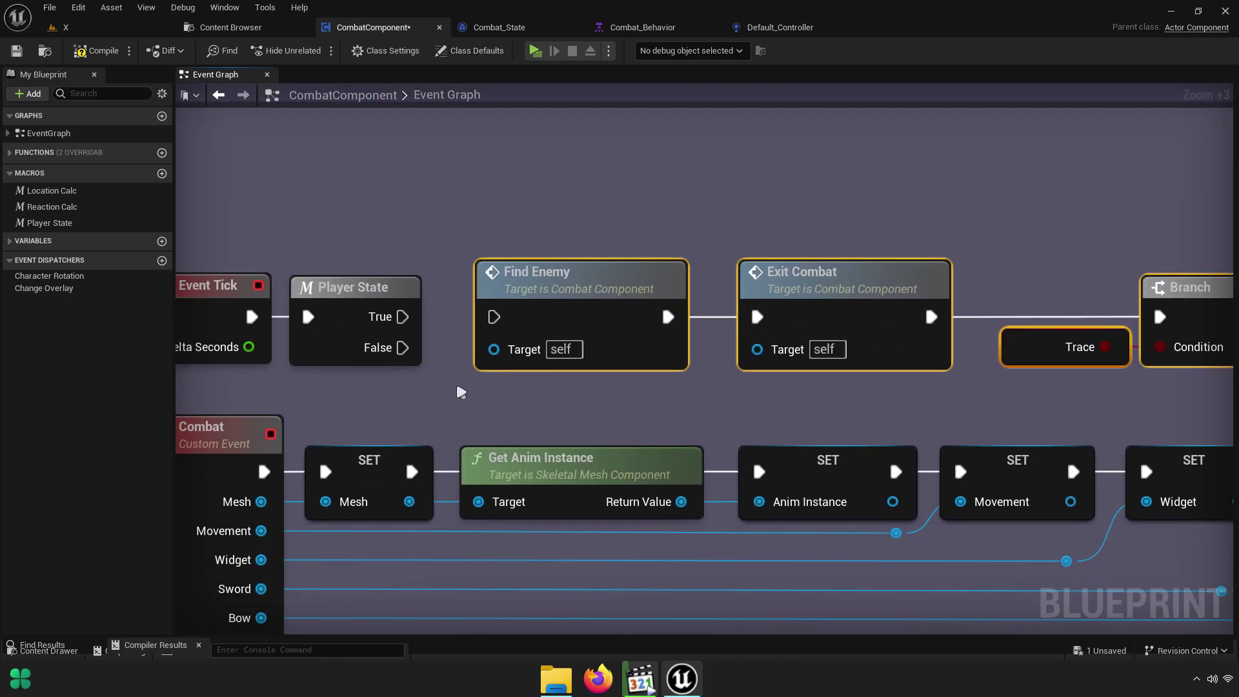
{"action": "mouse_move", "coordinate": [438, 393]}
{"action": "right_mouse_down"}
{"action": "mouse_move", "coordinate": [530, 366]}
{"action": "mouse_move", "coordinate": [556, 377]}
{"action": "right_mouse_up"}
{"action": "right_click", "coordinate": [518, 377]}
{"action": "scroll", "coordinate": [517, 378], "scroll_direction": "up", "scroll_amount": 4}
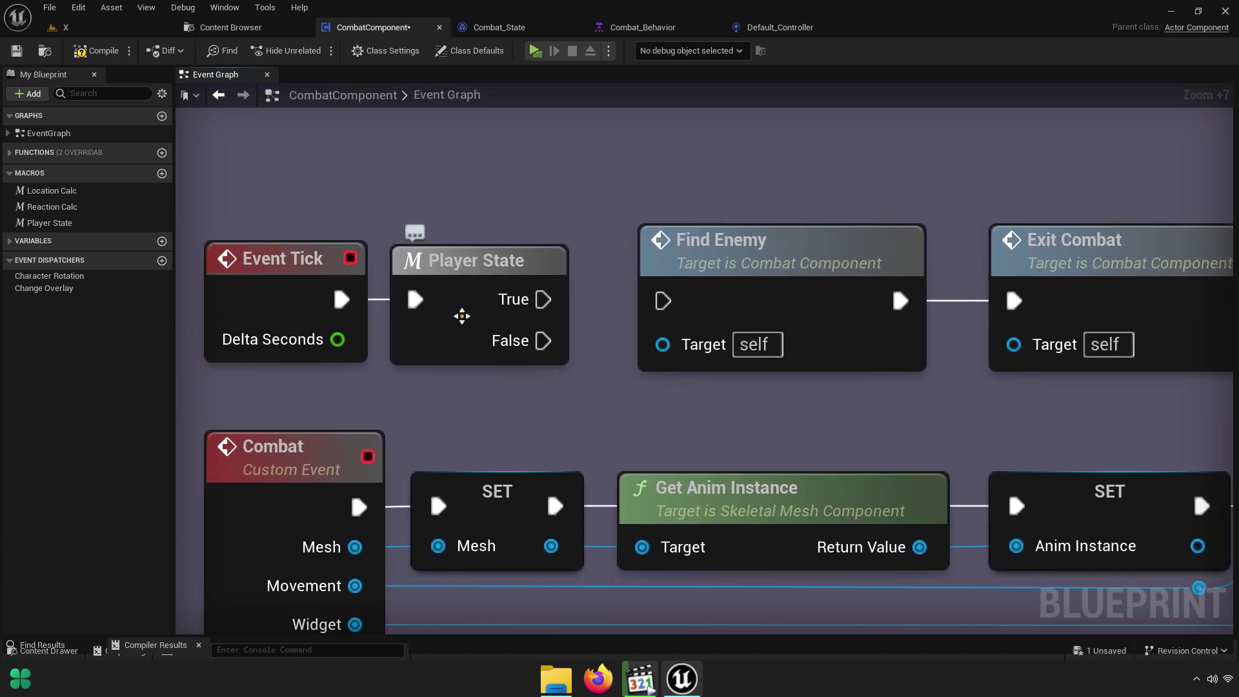
Reopen the Player State macro to check its Inputs-to-Outputs graph
{"action": "double_click", "coordinate": [463, 316]}
{"action": "scroll", "coordinate": [543, 357], "scroll_direction": "up", "scroll_amount": 1}
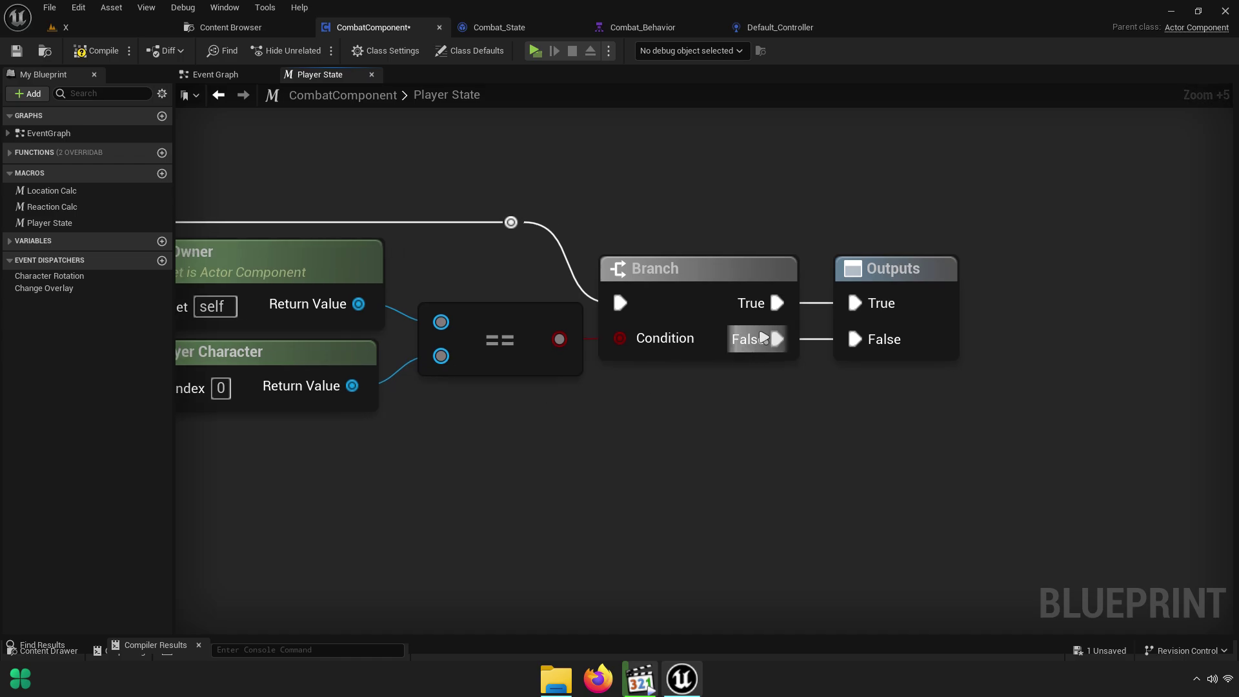
{"action": "right_click_drag", "start_coordinate": [567, 401], "coordinate": [659, 372]}
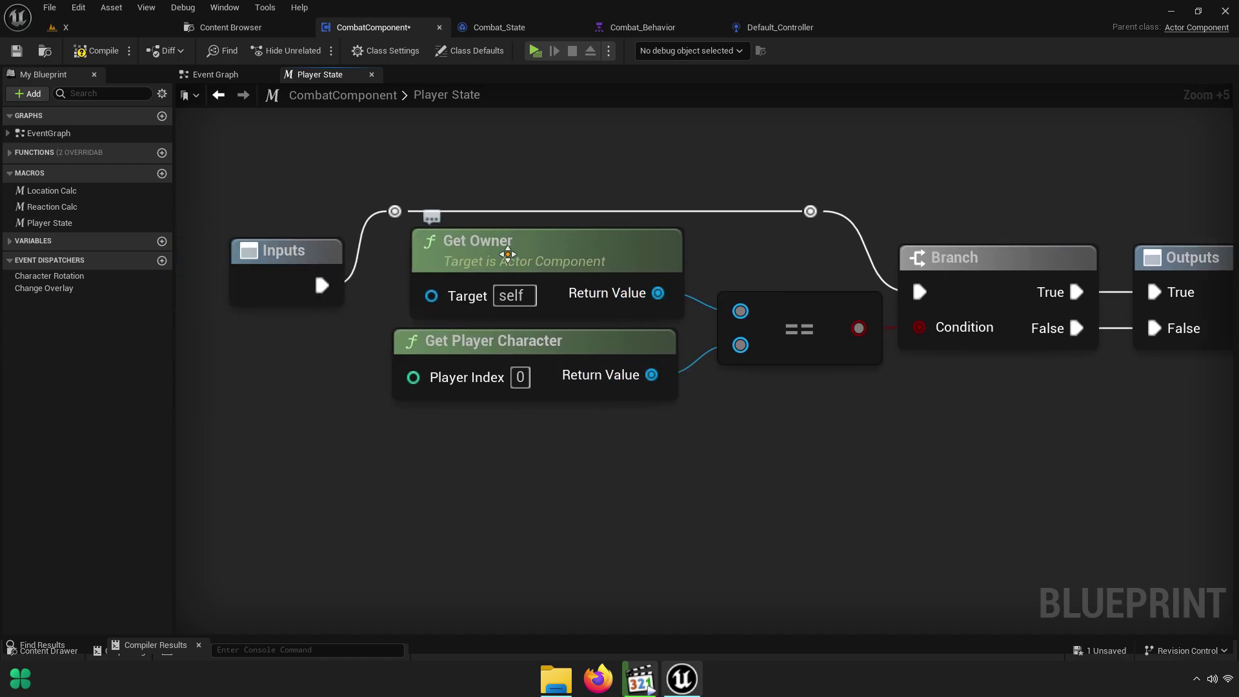
{"action": "left_click", "coordinate": [373, 75]}
Wire Player State's False to Find Enemy and True to the Trace Branch
{"action": "right_click_drag", "start_coordinate": [612, 216], "coordinate": [544, 189]}
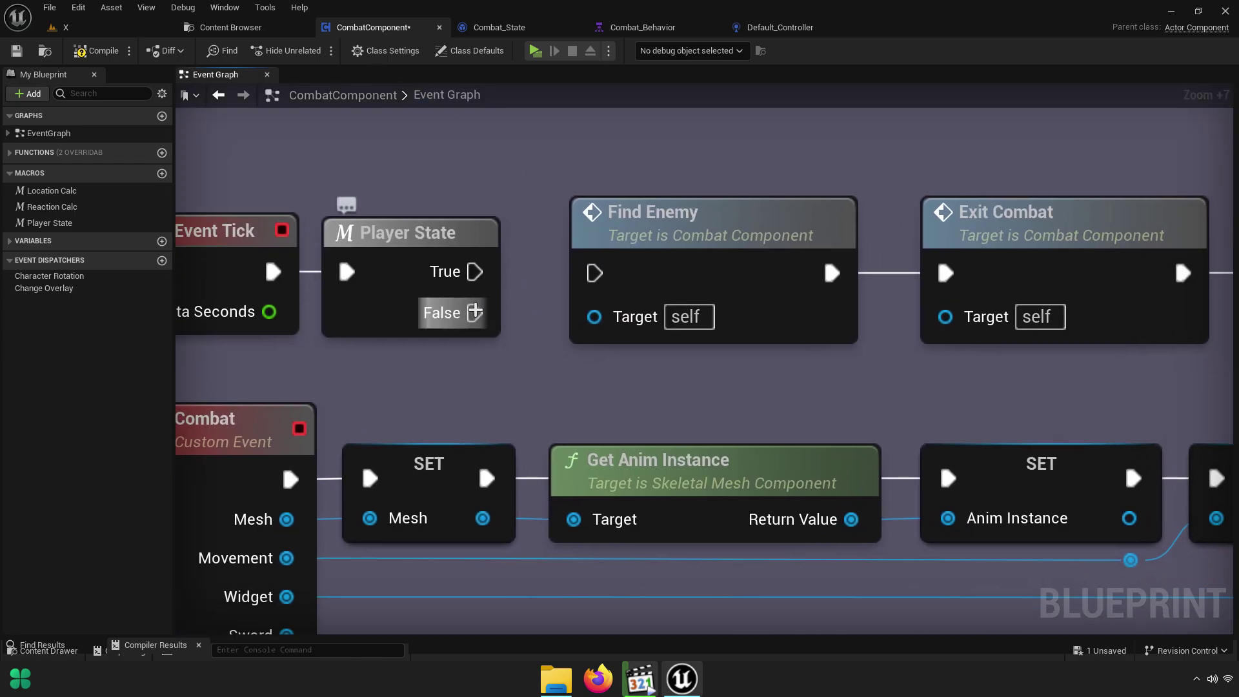
{"action": "left_click_drag", "start_coordinate": [475, 312], "coordinate": [604, 278]}
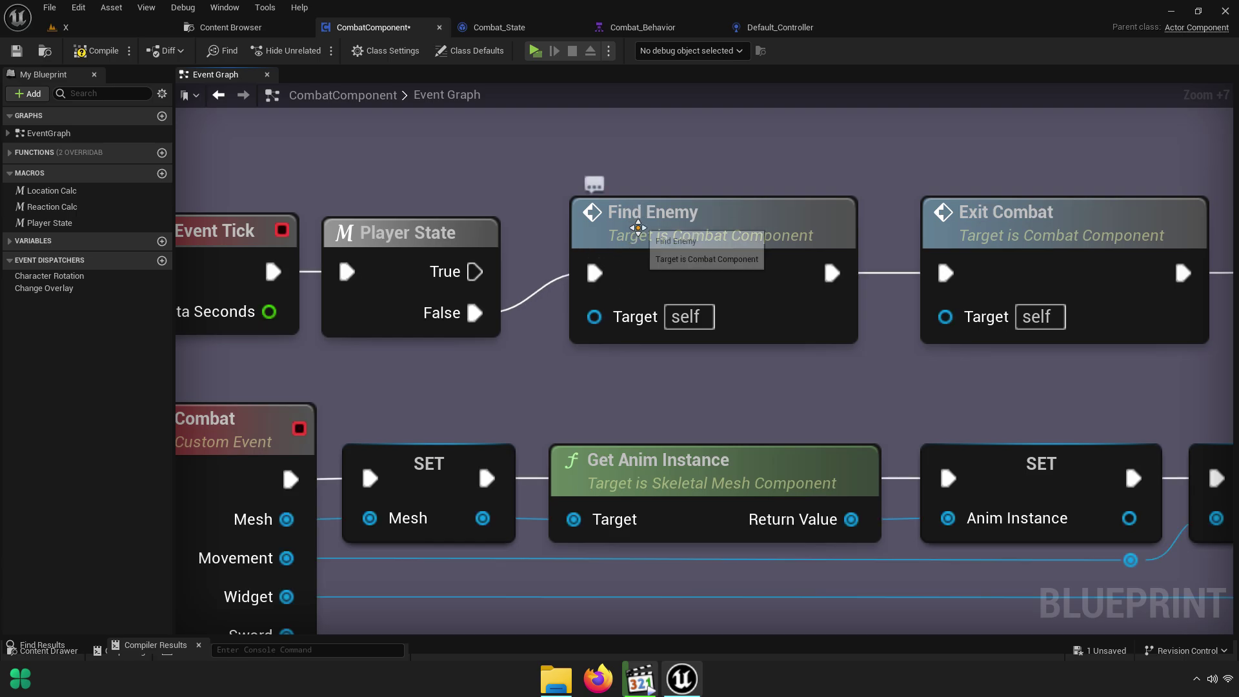
{"action": "right_click_drag", "start_coordinate": [634, 373], "coordinate": [561, 378]}
{"action": "mouse_move", "coordinate": [402, 276]}
{"action": "left_mouse_down"}
{"action": "mouse_move", "coordinate": [819, 391]}
{"action": "mouse_move", "coordinate": [785, 383]}
{"action": "mouse_move", "coordinate": [763, 296]}
{"action": "left_mouse_up"}
{"action": "right_click_drag", "start_coordinate": [476, 379], "coordinate": [528, 381]}
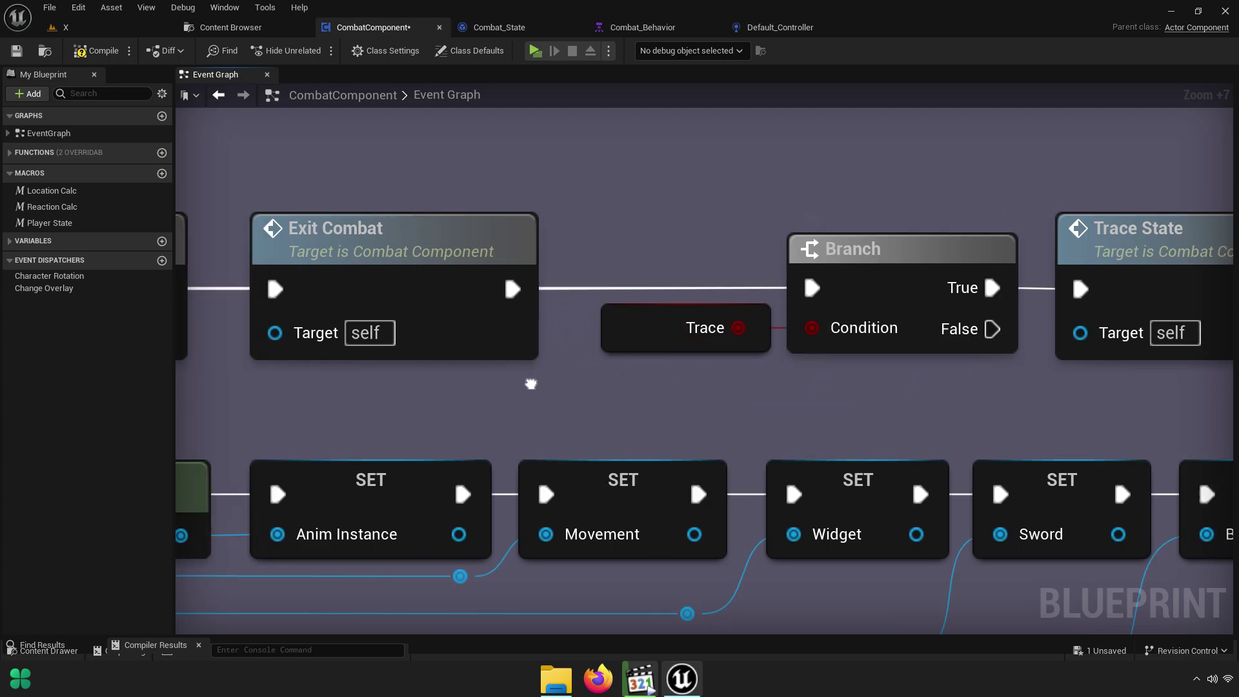
Add two reroute points routing the True wire above Find Enemy toward Branch
{"action": "scroll", "coordinate": [794, 368], "scroll_direction": "down", "scroll_amount": 4}
{"action": "scroll", "coordinate": [495, 330], "scroll_direction": "down", "scroll_amount": 1}
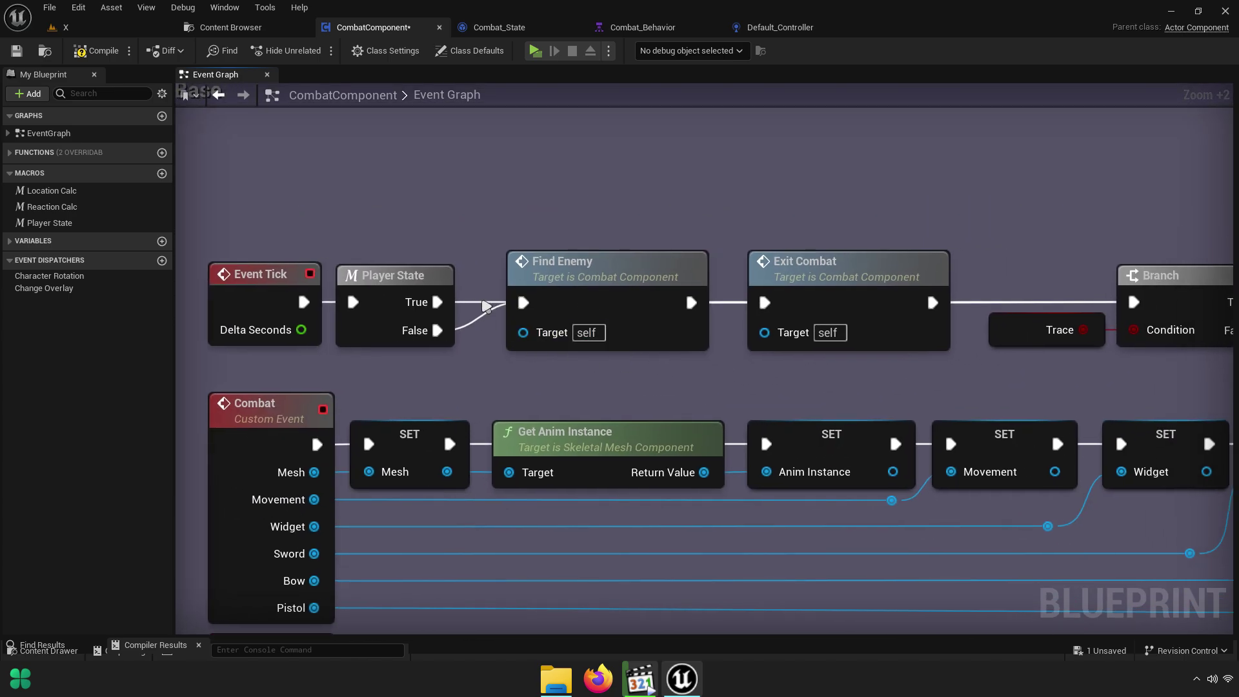
{"action": "double_click", "coordinate": [487, 306]}
{"action": "left_click_drag", "start_coordinate": [501, 275], "coordinate": [530, 243]}
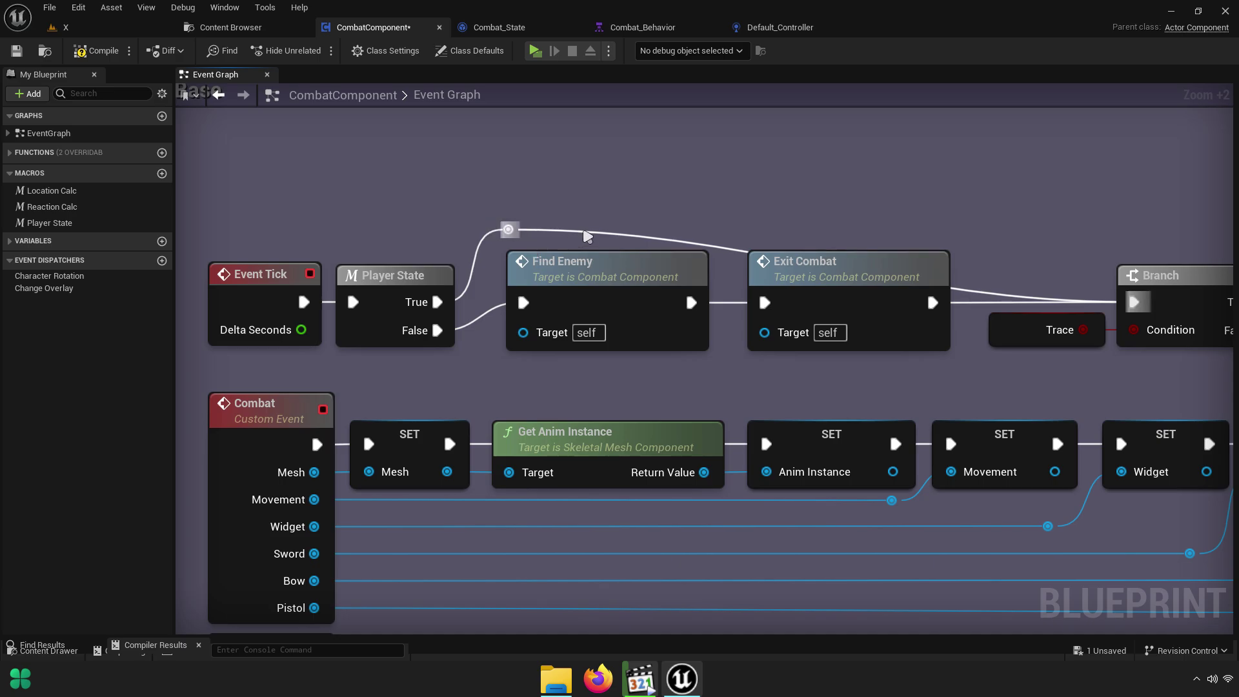
{"action": "double_click", "coordinate": [584, 231]}
{"action": "left_click_drag", "start_coordinate": [606, 235], "coordinate": [1062, 235]}
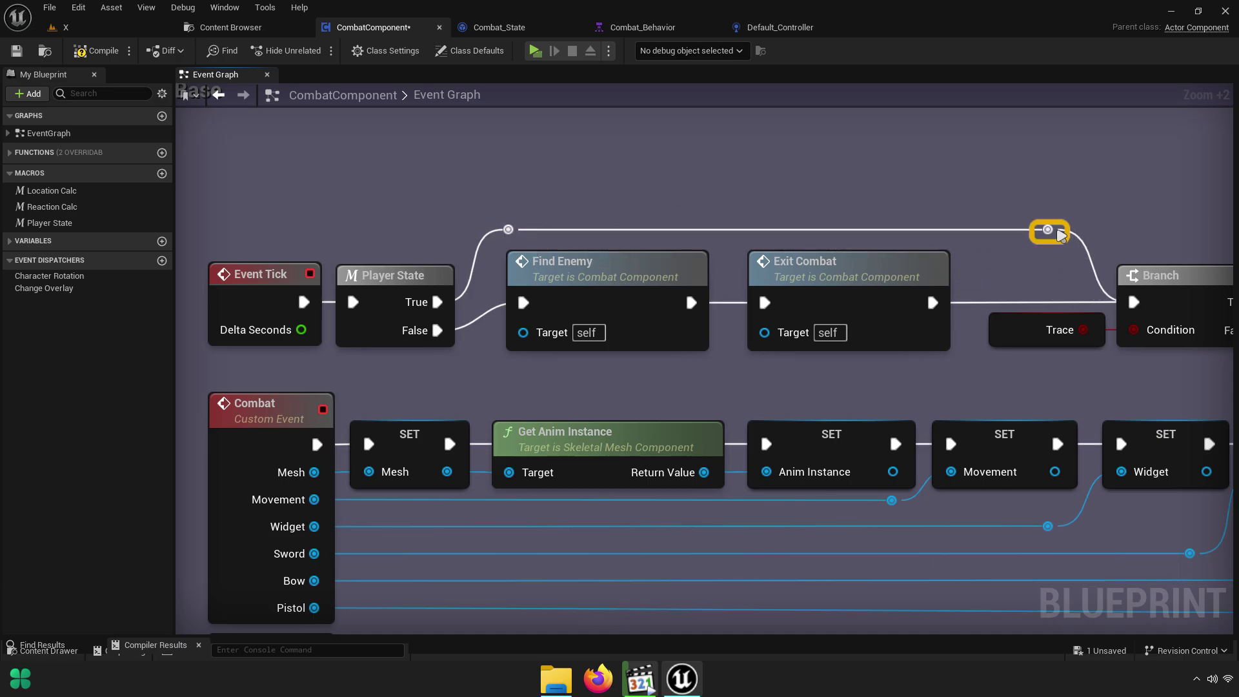
Straighten the wires along the Event Tick row of nodes
{"action": "right_click_drag", "start_coordinate": [1051, 267], "coordinate": [1016, 258]}
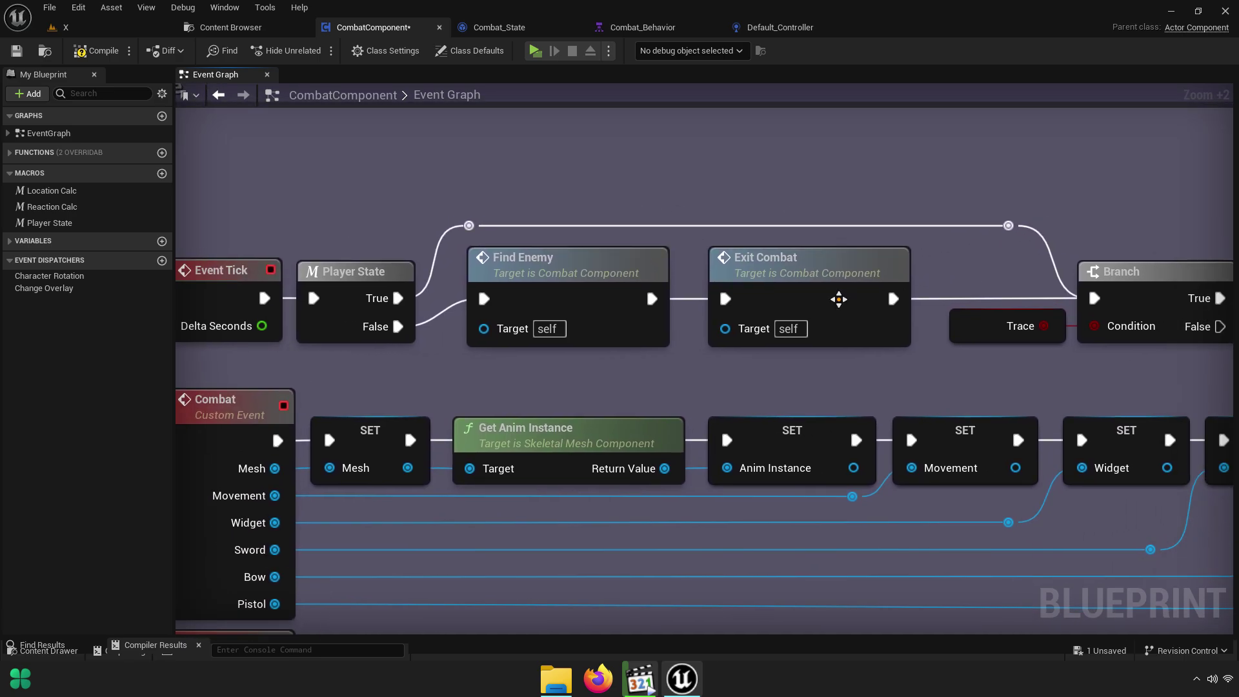
{"action": "scroll", "coordinate": [663, 349], "scroll_direction": "down", "scroll_amount": 2}
{"action": "left_click_drag", "start_coordinate": [329, 361], "coordinate": [1194, 310]}
{"action": "key", "text": "q"}
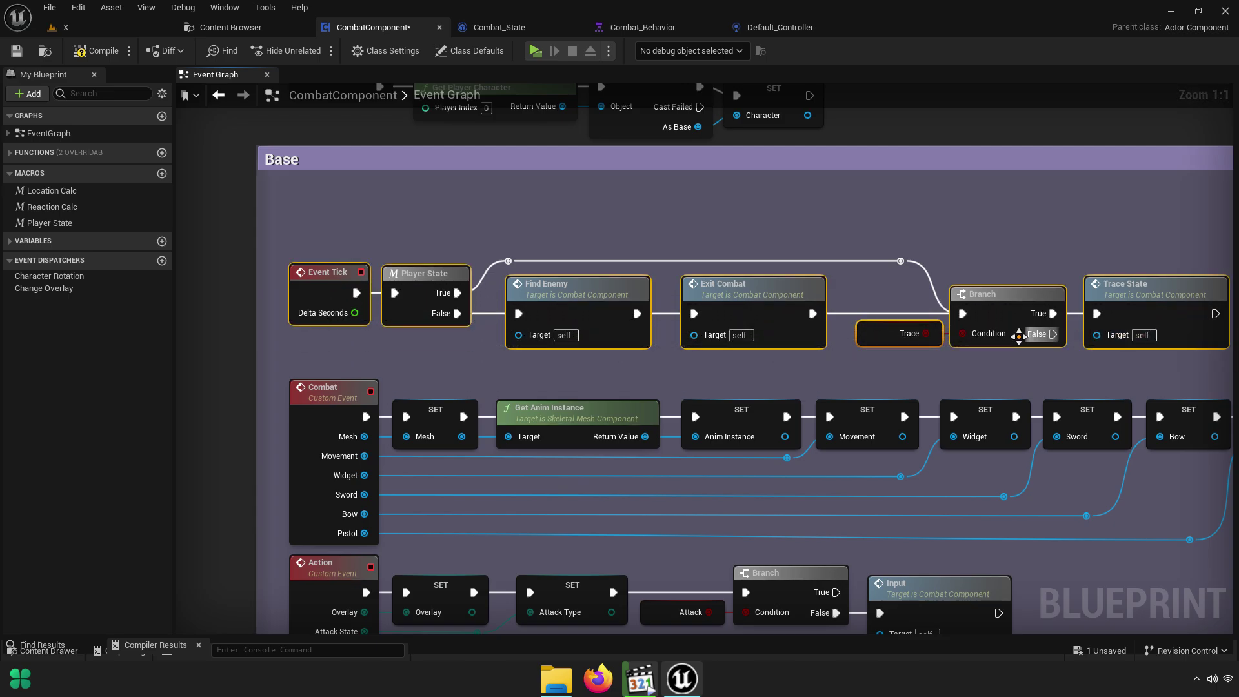
{"action": "right_click_drag", "start_coordinate": [656, 364], "coordinate": [685, 346]}
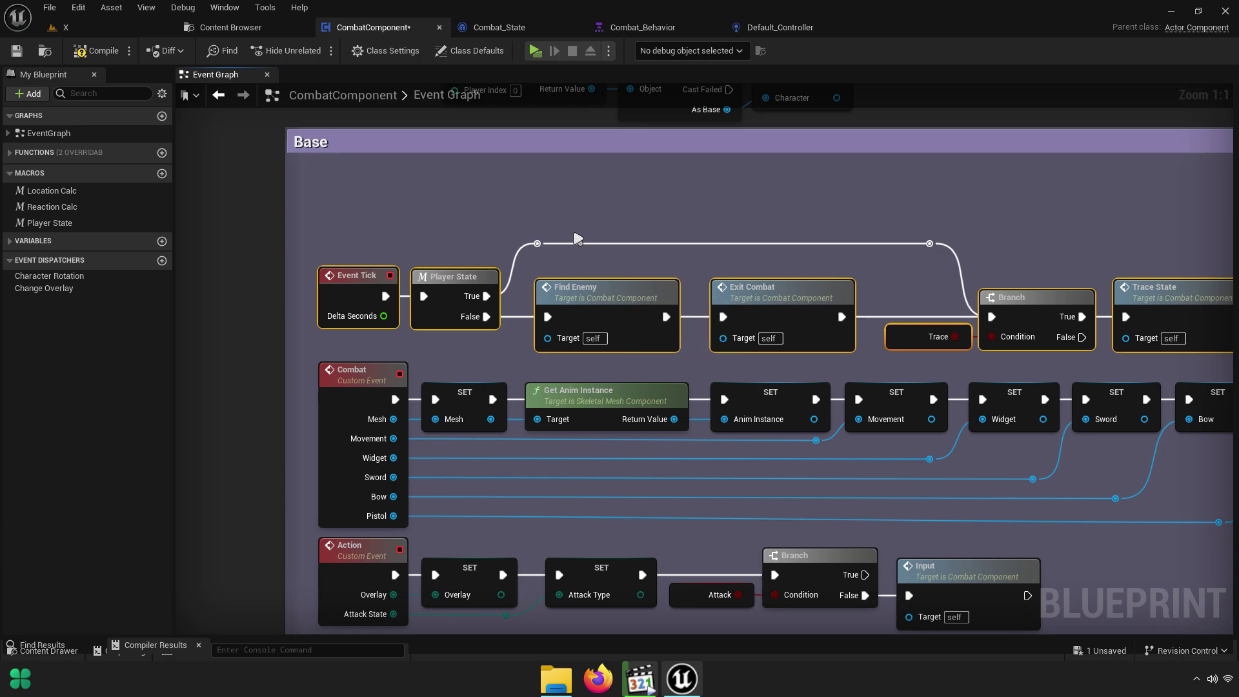
{"action": "left_click", "coordinate": [600, 210]}
Move the Begin Play nodes back into Base and make the comment taller
{"action": "scroll", "coordinate": [583, 352], "scroll_direction": "down", "scroll_amount": 4}
{"action": "right_click_drag", "start_coordinate": [583, 352], "coordinate": [509, 338]}
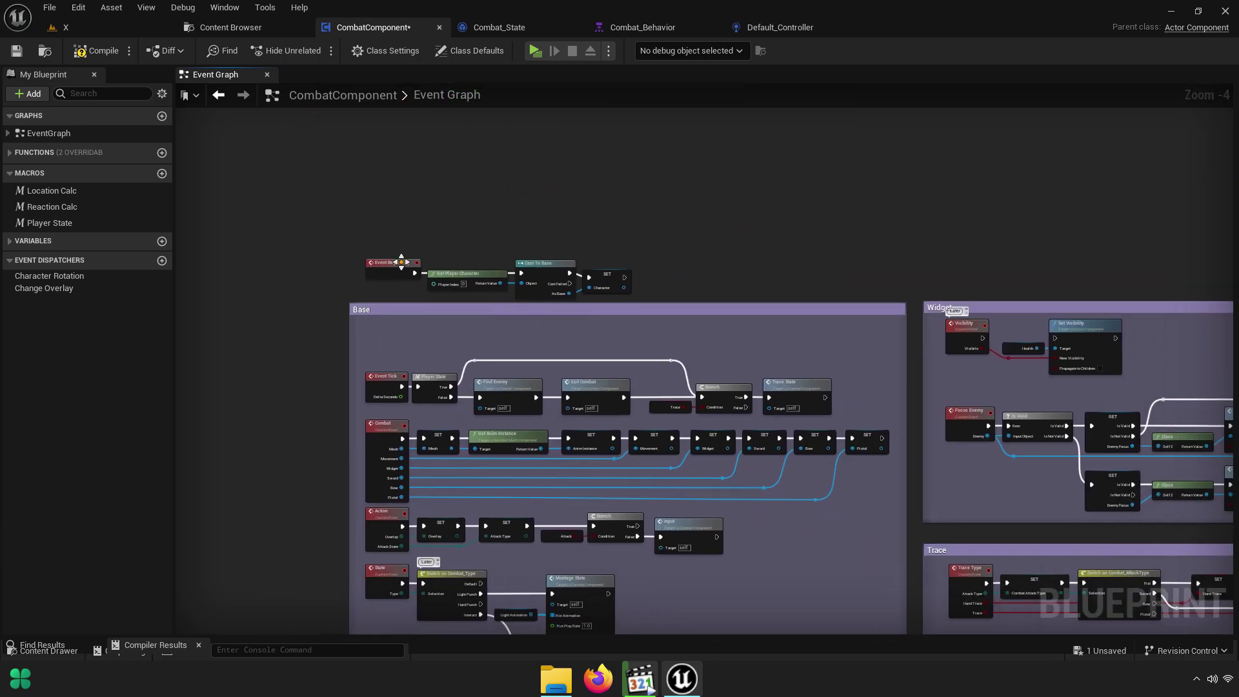
{"action": "left_click_drag", "start_coordinate": [432, 277], "coordinate": [432, 328]}
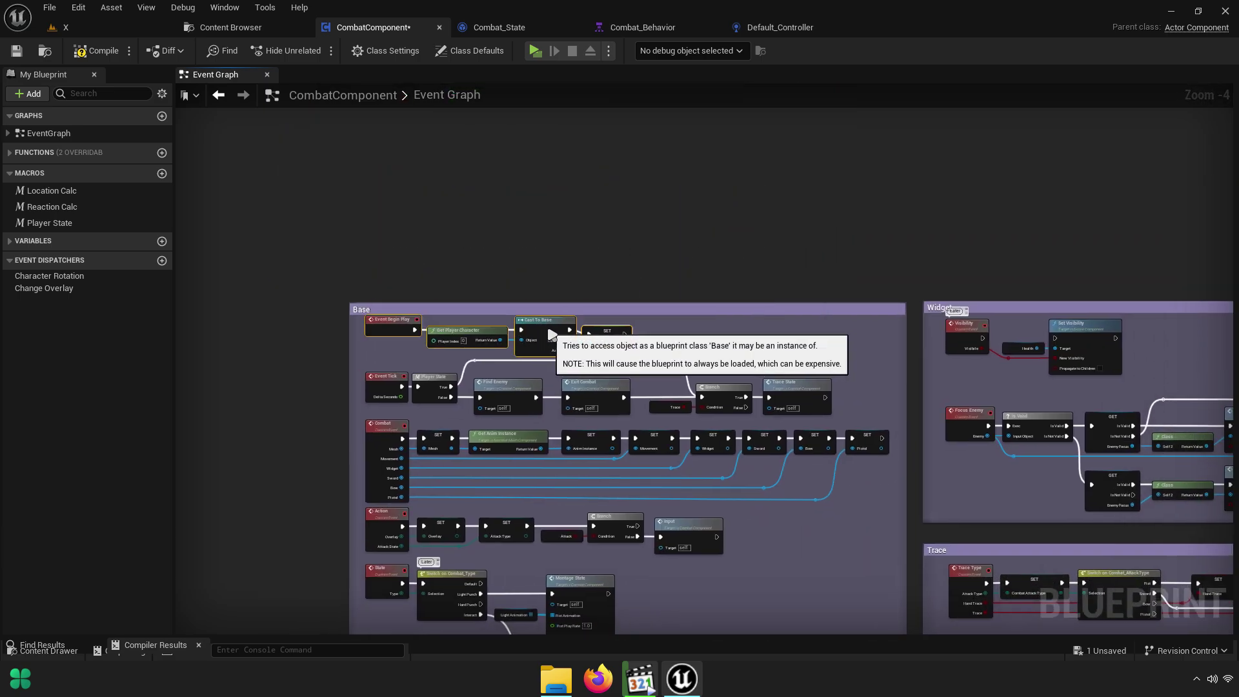
{"action": "scroll", "coordinate": [432, 328], "scroll_direction": "up", "scroll_amount": 3}
{"action": "scroll", "coordinate": [432, 328], "scroll_direction": "up", "scroll_amount": 1}
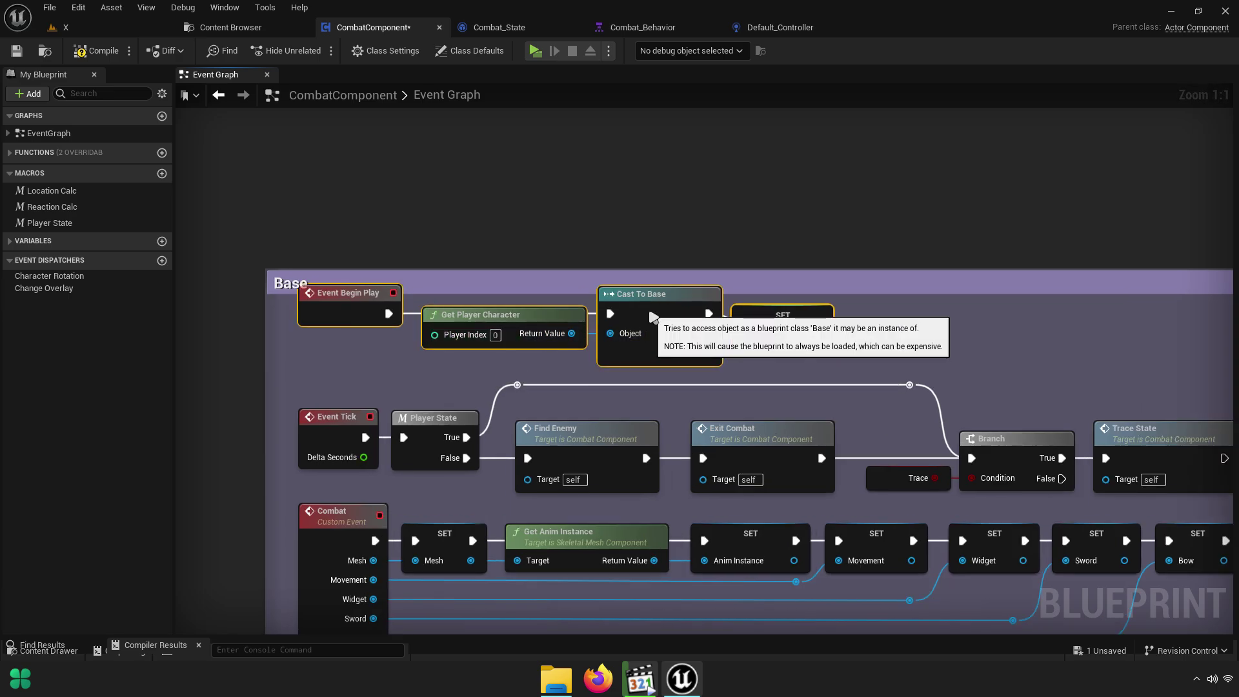
{"action": "left_click_drag", "start_coordinate": [649, 270], "coordinate": [643, 249]}
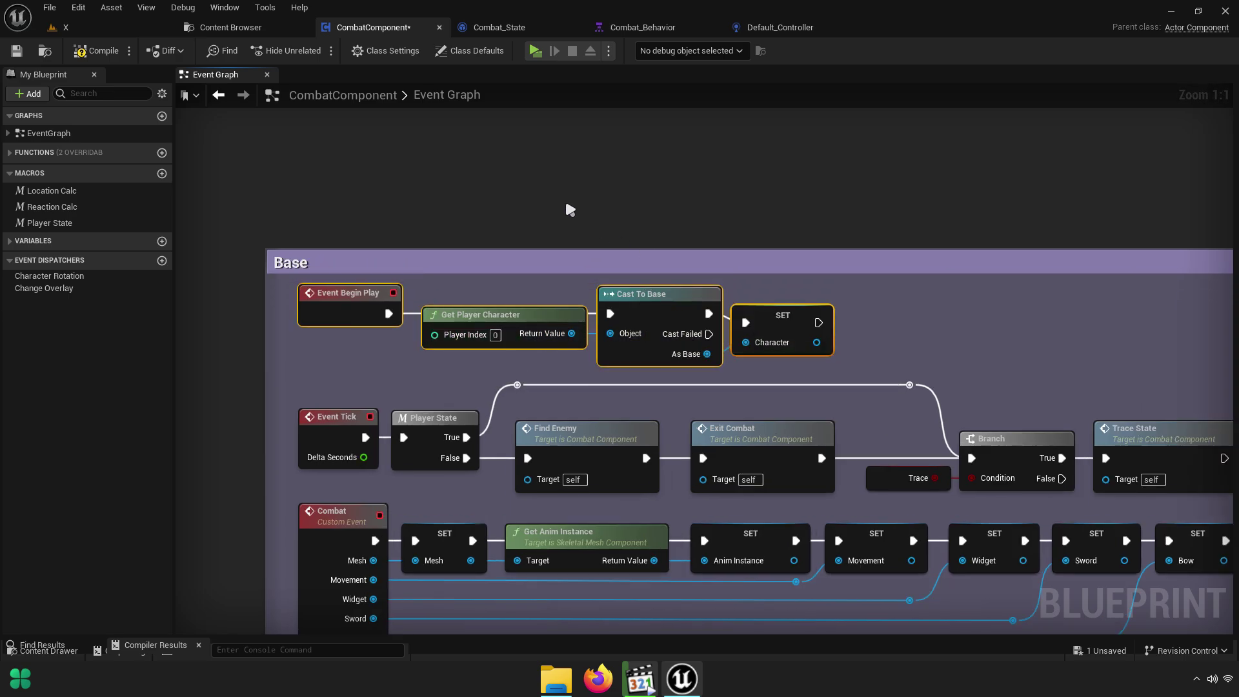
{"action": "left_click", "coordinate": [570, 209]}
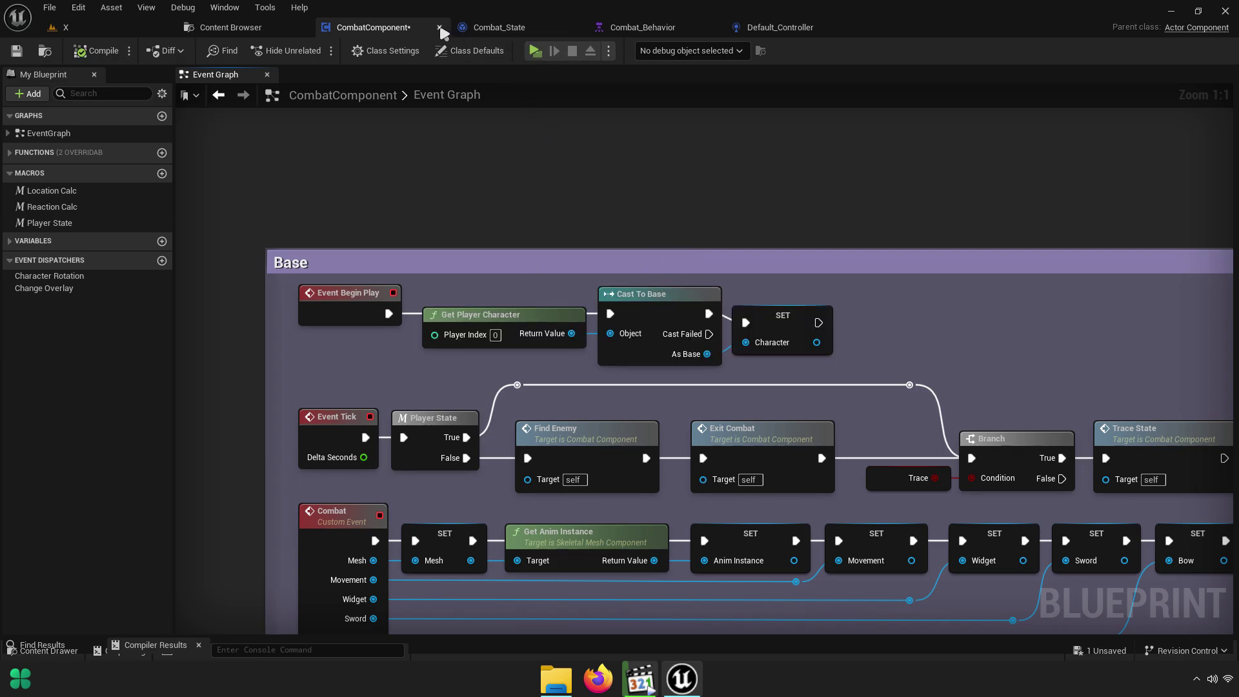
Save and close the CombatComponent blueprint, returning to Combat_State
{"action": "left_click", "coordinate": [230, 27]}
{"action": "left_click", "coordinate": [134, 51]}
{"action": "key", "text": "Return"}
{"action": "left_click", "coordinate": [365, 29]}
{"action": "left_click", "coordinate": [440, 27]}
{"action": "left_click", "coordinate": [385, 31]}
Promote Enter Combat's Combat input to a new variable
{"action": "right_click_drag", "start_coordinate": [465, 181], "coordinate": [668, 173]}
{"action": "right_click_drag", "start_coordinate": [454, 214], "coordinate": [882, 243]}
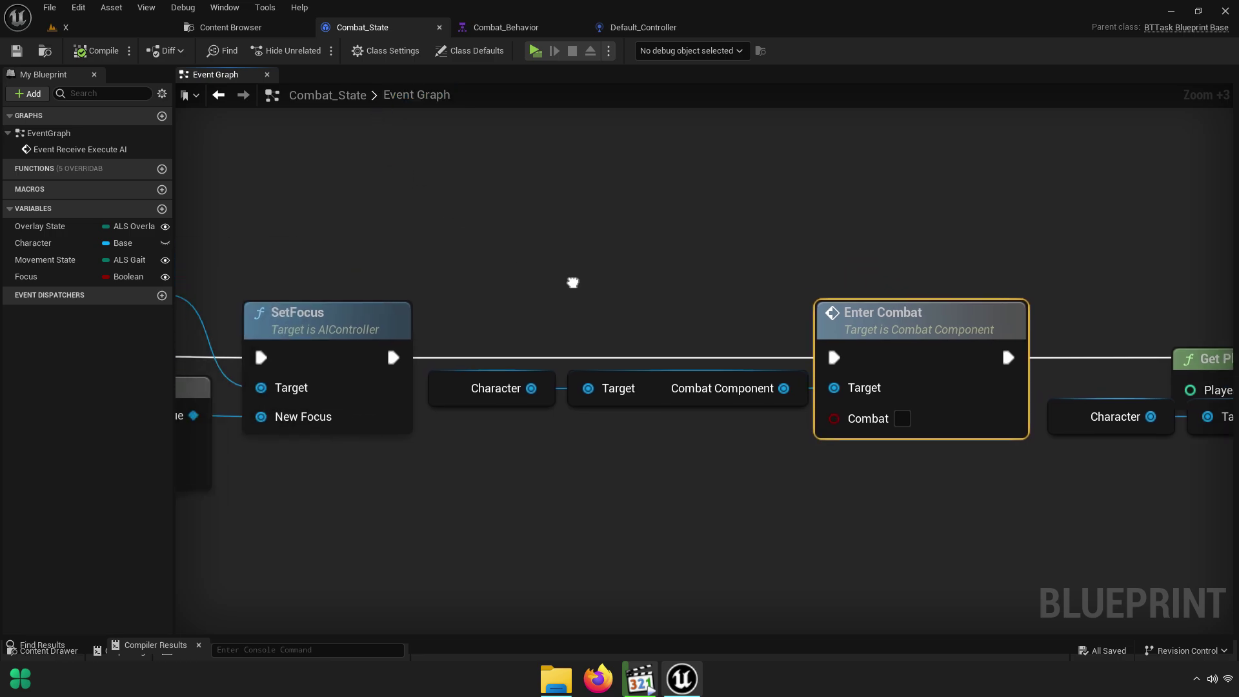
{"action": "scroll", "coordinate": [883, 263], "scroll_direction": "down", "scroll_amount": 7}
{"action": "scroll", "coordinate": [872, 269], "scroll_direction": "up", "scroll_amount": 7}
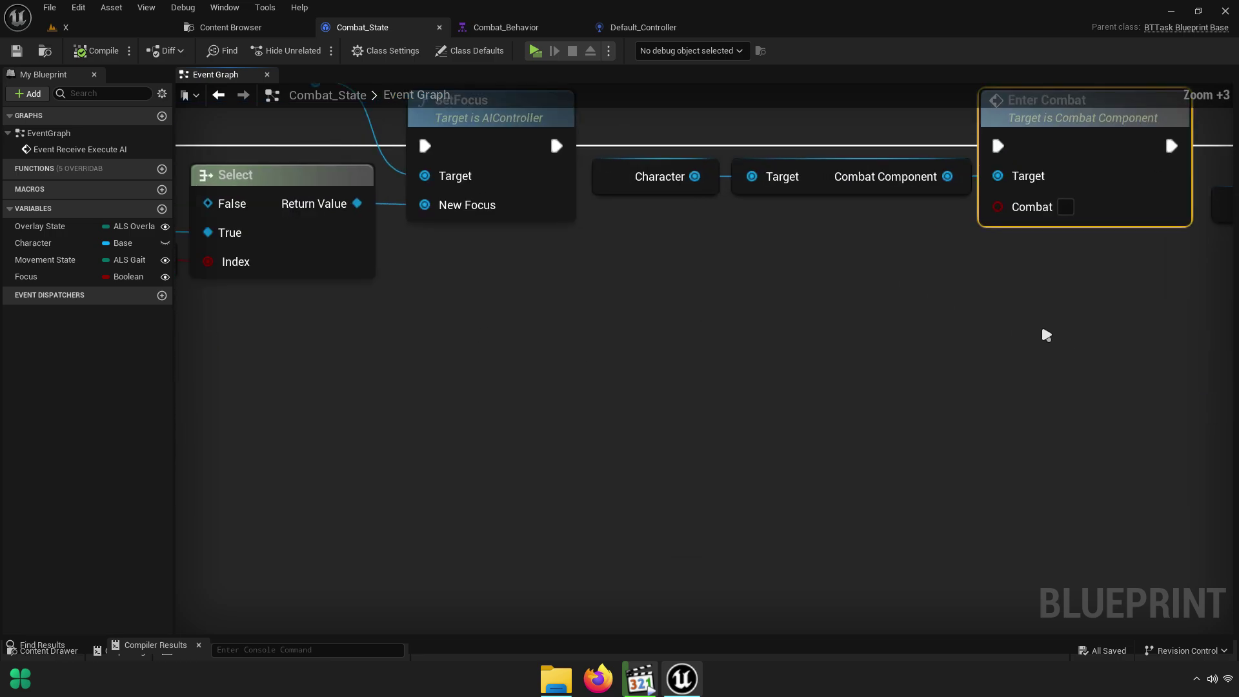
{"action": "right_click_drag", "start_coordinate": [1040, 322], "coordinate": [764, 384]}
{"action": "right_click_drag", "start_coordinate": [761, 182], "coordinate": [667, 248]}
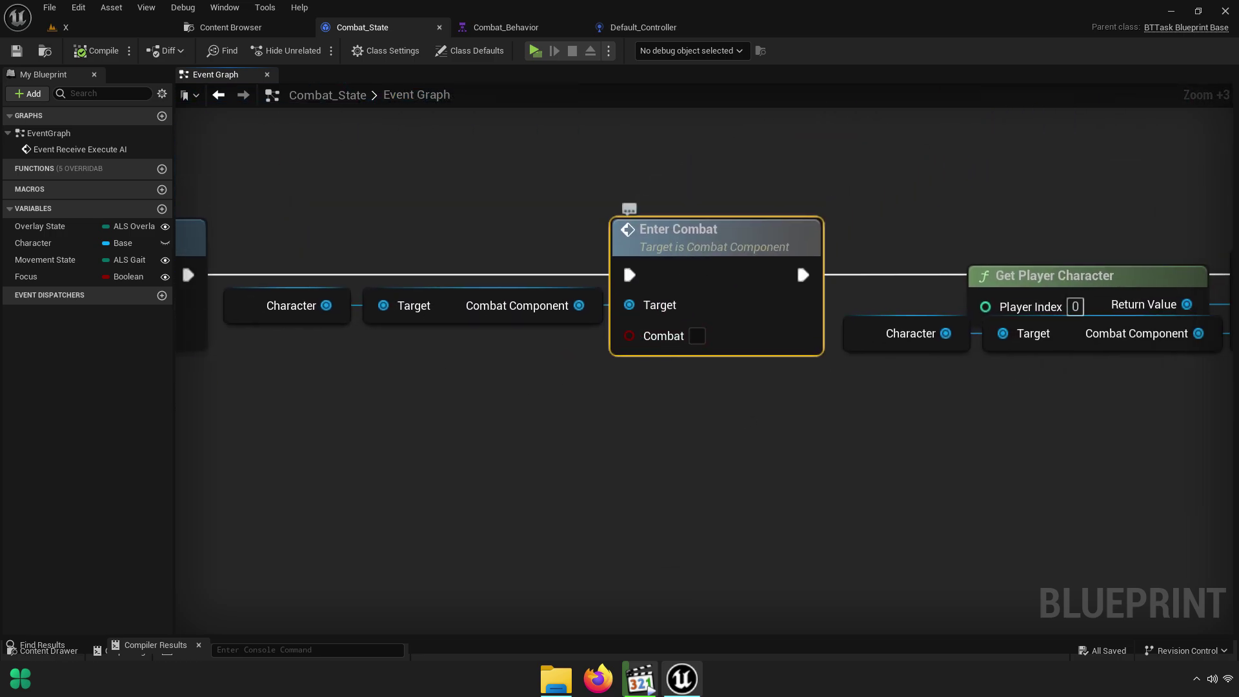
{"action": "right_click", "coordinate": [630, 335]}
{"action": "left_click", "coordinate": [685, 359]}
Place the Combat getter, straighten the nodes, and make Combat instance-editable
{"action": "left_click_drag", "start_coordinate": [455, 246], "coordinate": [514, 351]}
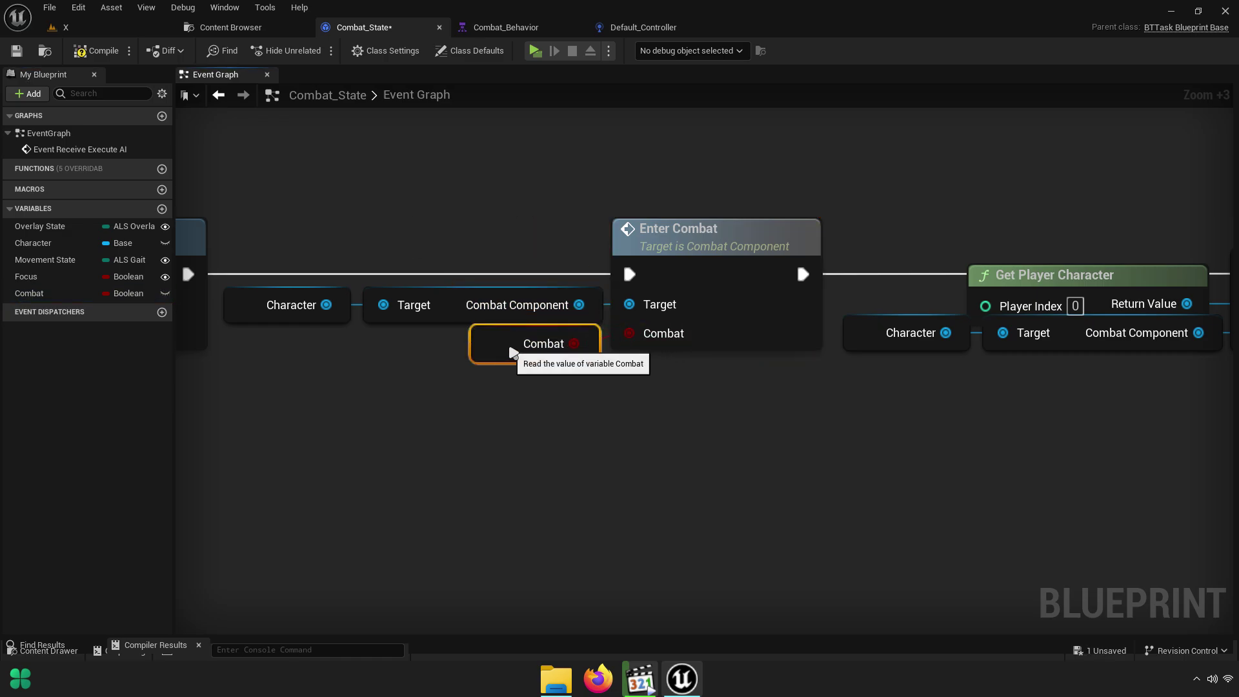
{"action": "left_click_drag", "start_coordinate": [313, 388], "coordinate": [622, 258]}
{"action": "key", "text": "q"}
{"action": "left_click", "coordinate": [681, 382]}
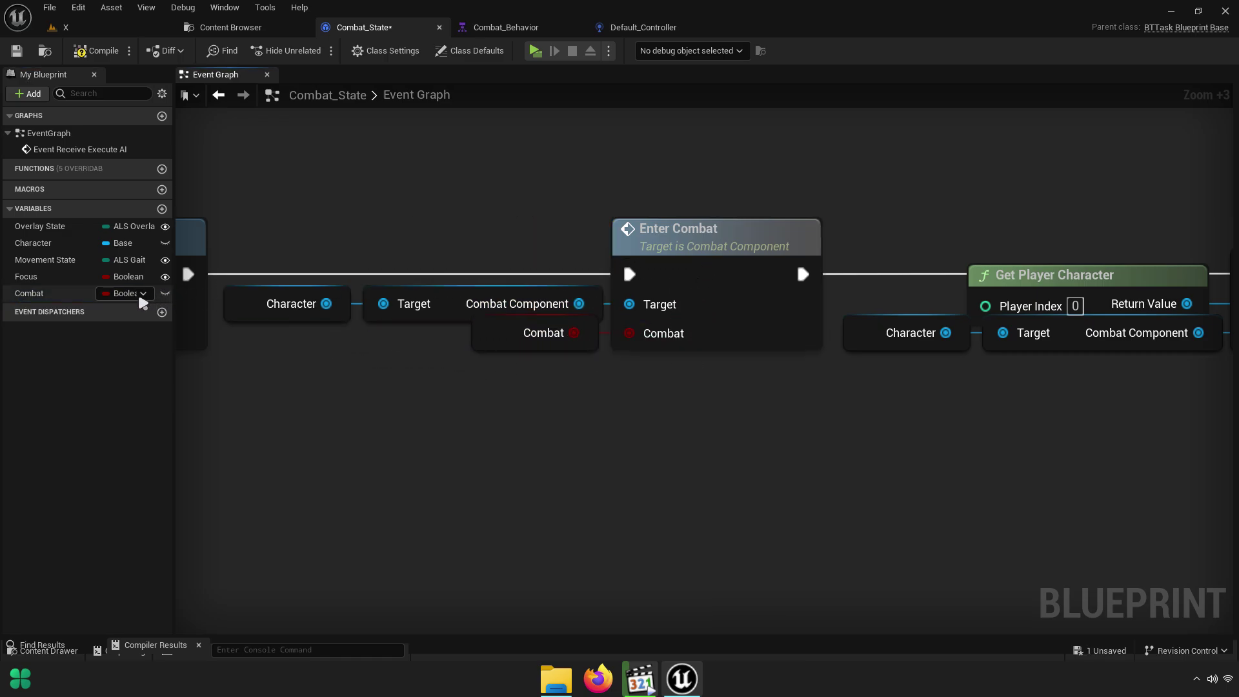
{"action": "left_click", "coordinate": [165, 295]}
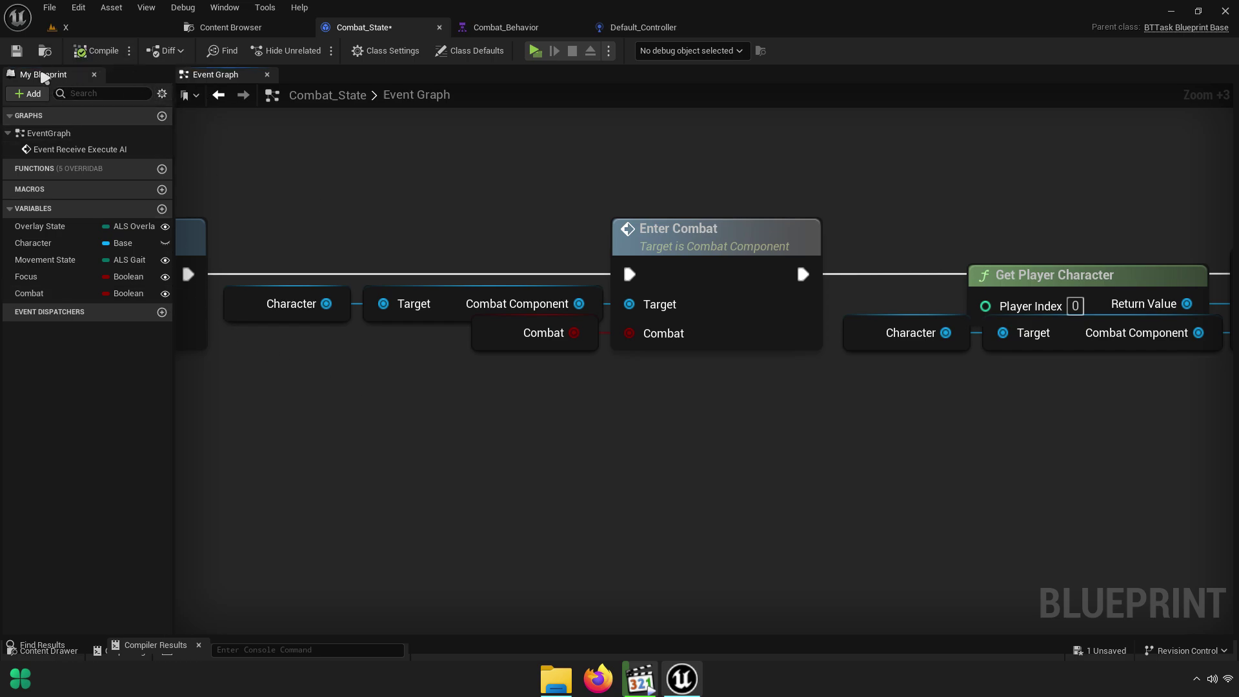
{"action": "right_click_drag", "start_coordinate": [468, 192], "coordinate": [467, 216]}
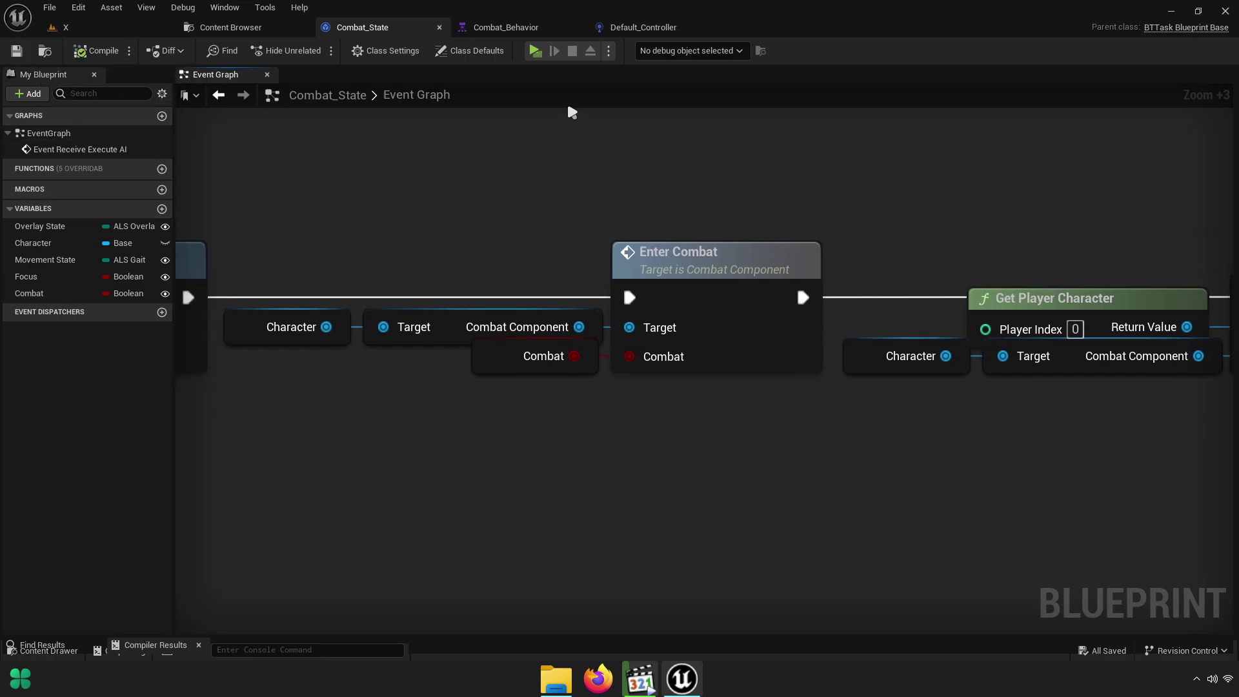
In the Combat_Behavior tree, nudge the Combat_TargetPoint and Move To tasks slightly left
{"action": "left_click", "coordinate": [646, 31]}
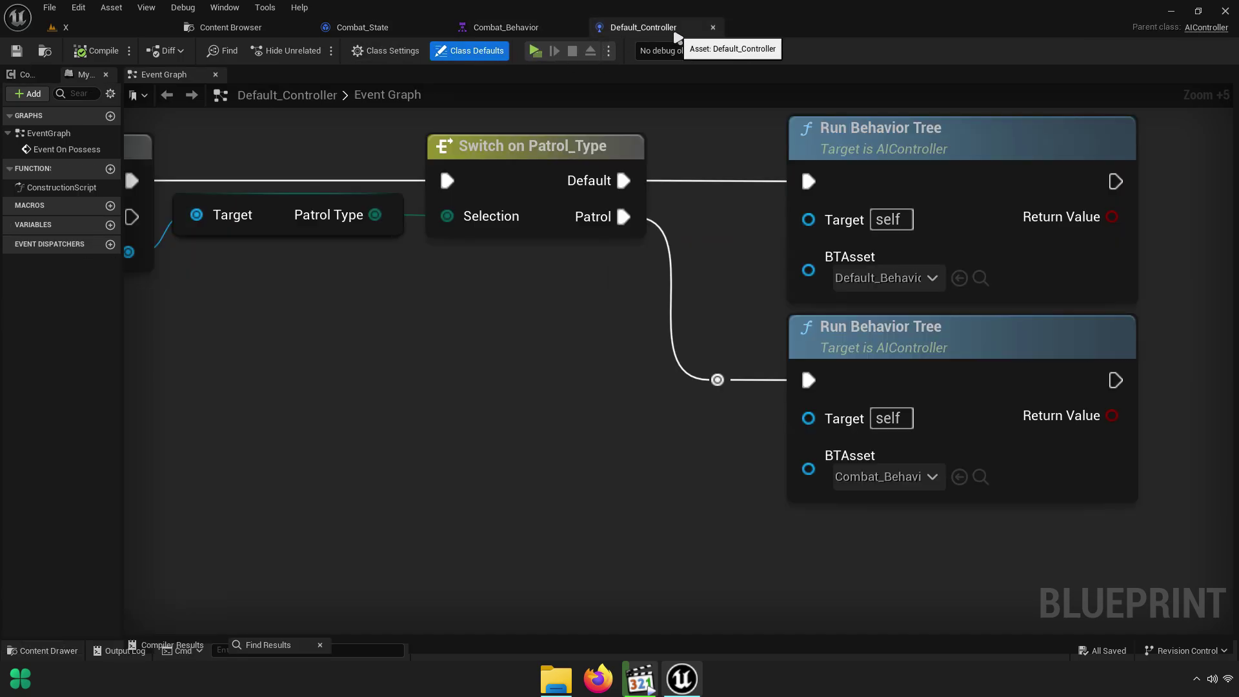
{"action": "left_click", "coordinate": [568, 33]}
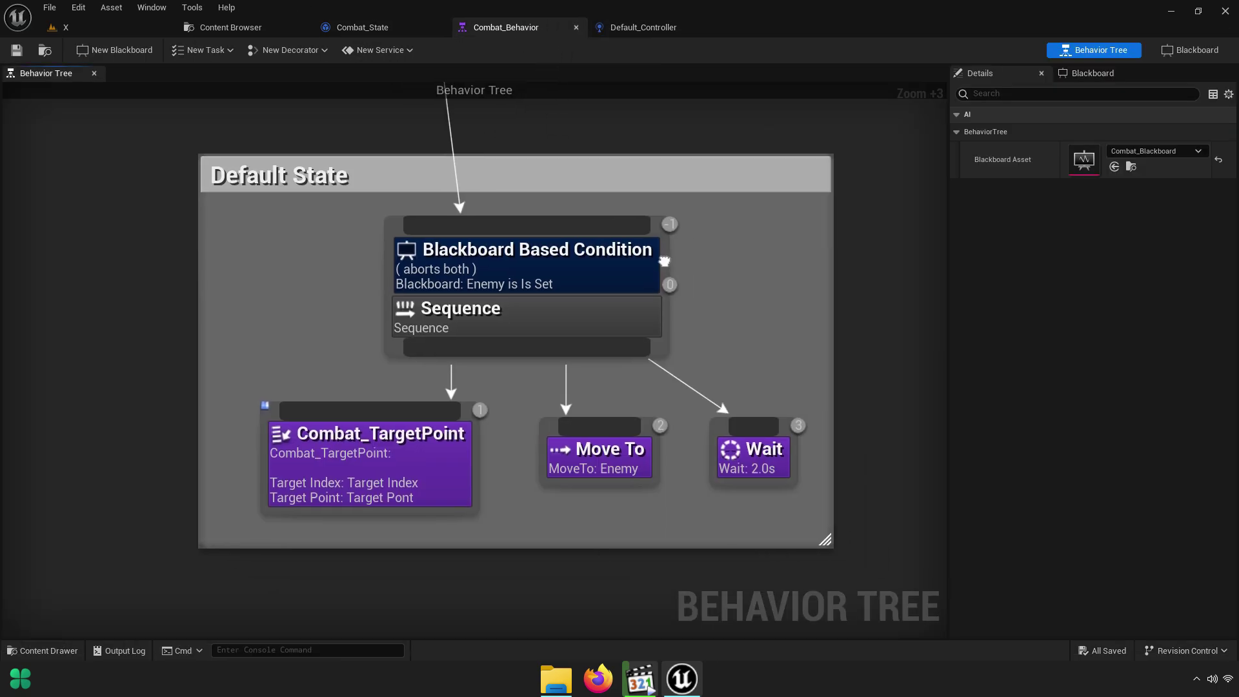
{"action": "scroll", "coordinate": [581, 268], "scroll_direction": "down", "scroll_amount": 4}
{"action": "scroll", "coordinate": [546, 362], "scroll_direction": "up", "scroll_amount": 3}
{"action": "scroll", "coordinate": [547, 361], "scroll_direction": "up", "scroll_amount": 2}
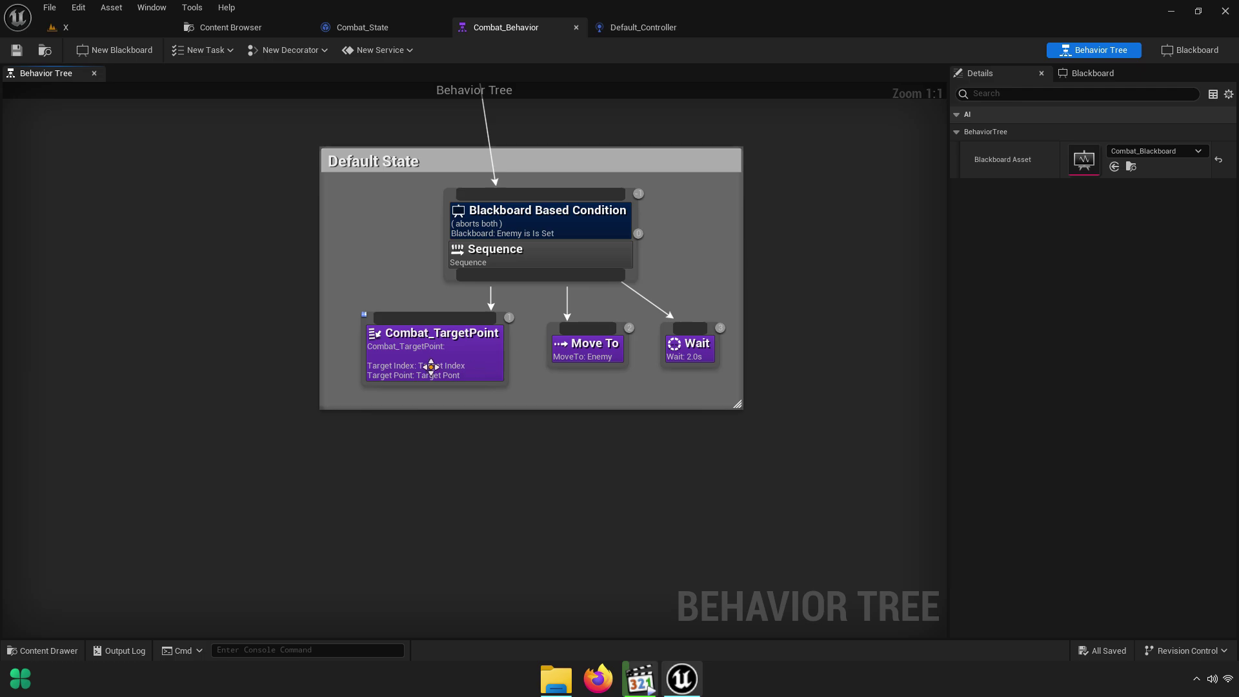
{"action": "left_click_drag", "start_coordinate": [432, 367], "coordinate": [417, 374]}
{"action": "left_click_drag", "start_coordinate": [562, 361], "coordinate": [541, 362]}
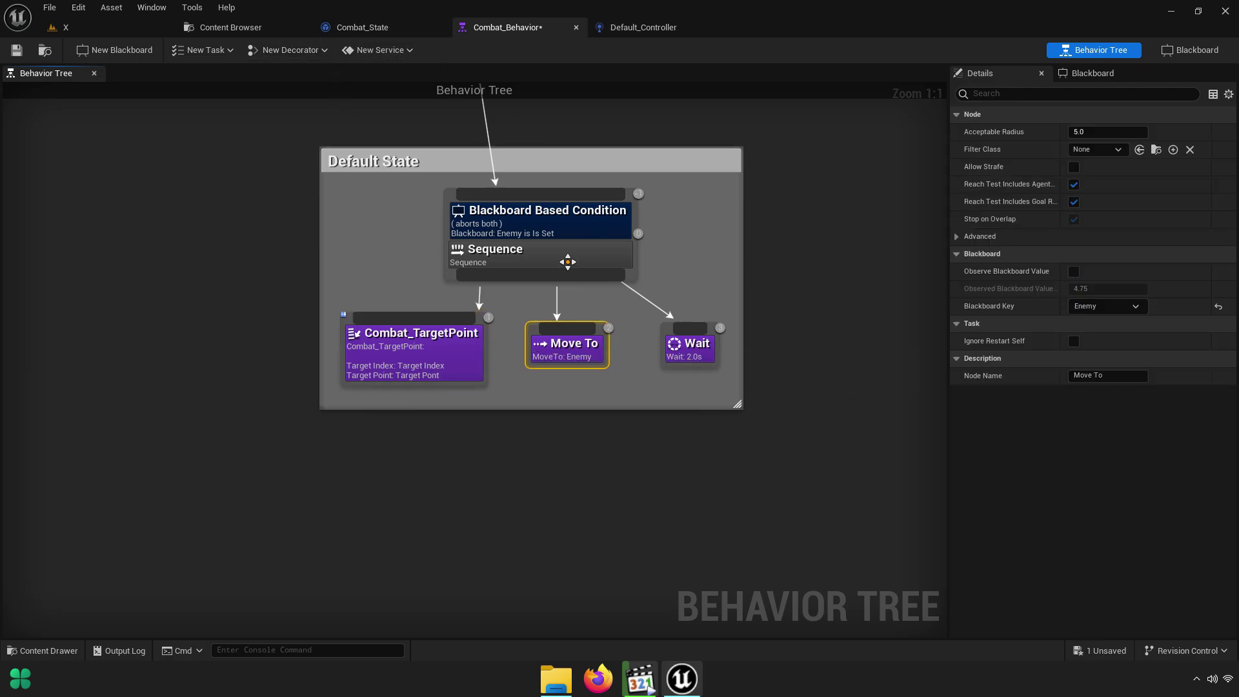
{"action": "right_click_drag", "start_coordinate": [530, 357], "coordinate": [563, 312]}
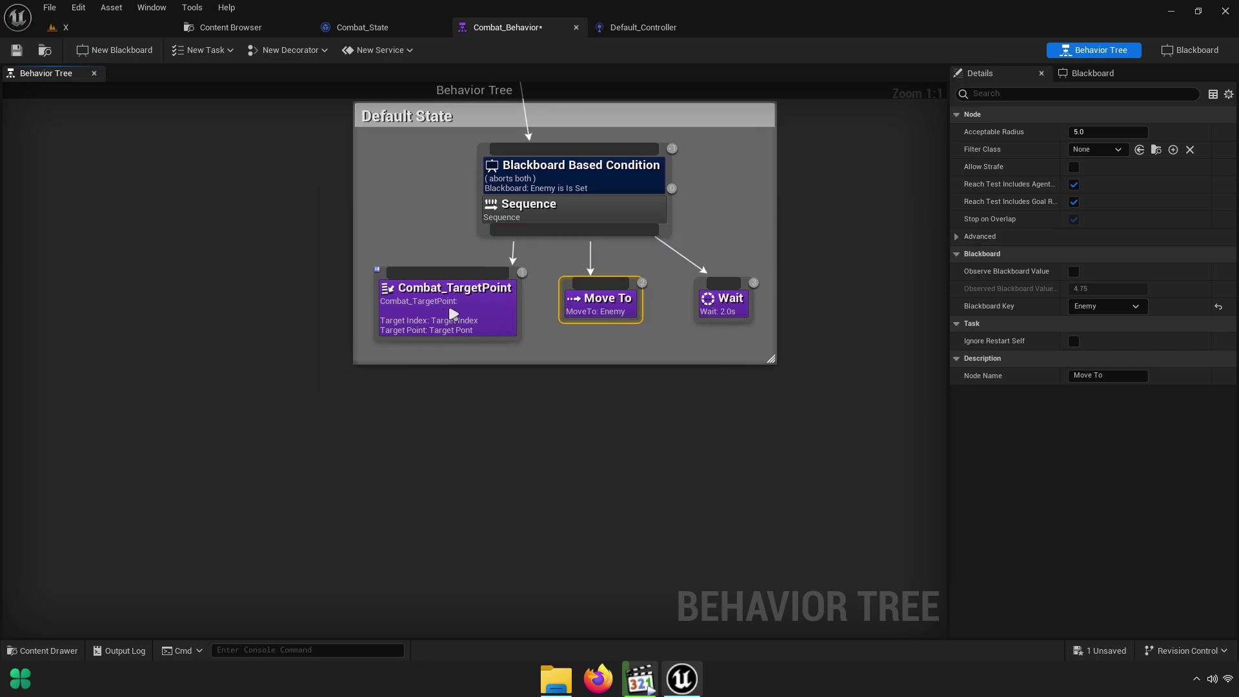
Add a Combat State task under the Sequence, placed left of Combat_TargetPoint
{"action": "left_click", "coordinate": [452, 315]}
{"action": "left_click_drag", "start_coordinate": [531, 240], "coordinate": [262, 296]}
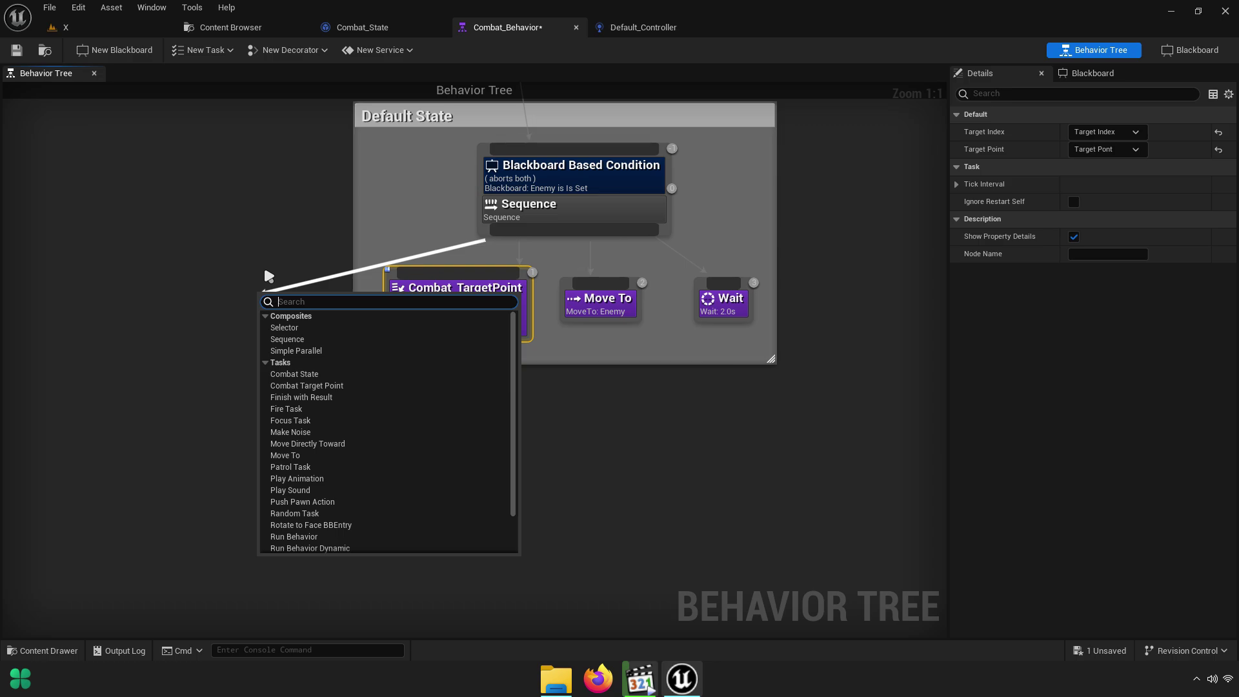
{"action": "type", "text": "state"}
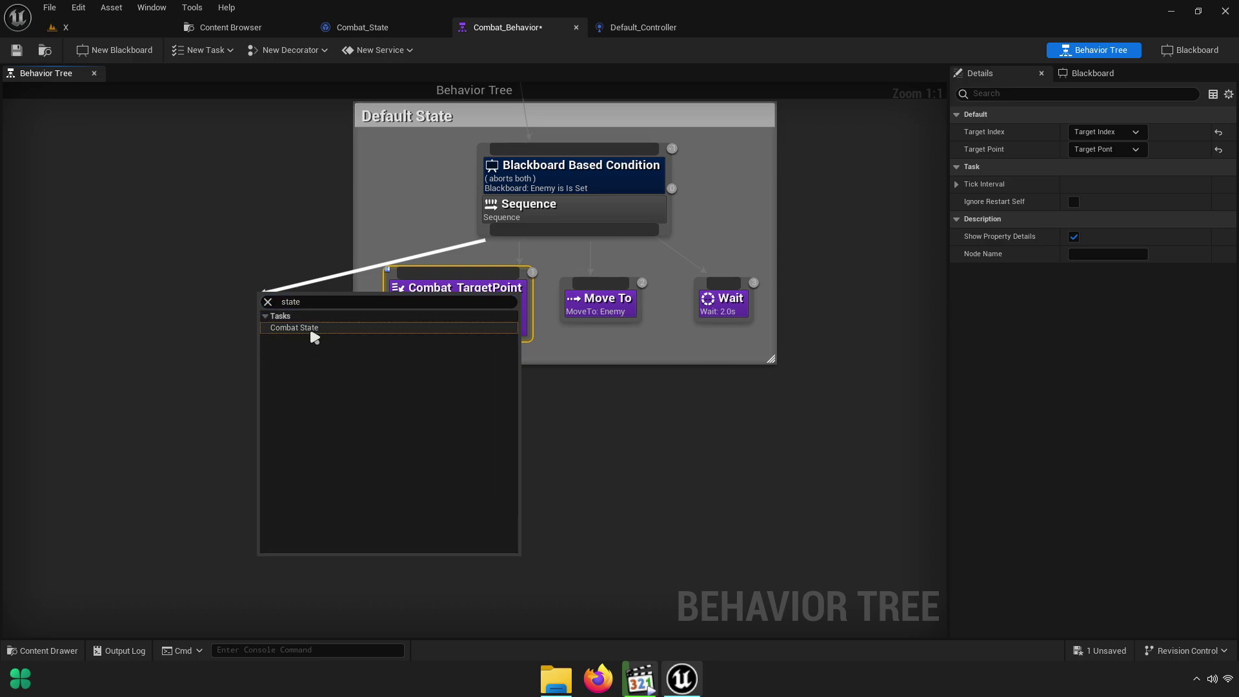
{"action": "left_click", "coordinate": [312, 328]}
{"action": "left_click_drag", "start_coordinate": [326, 346], "coordinate": [303, 336]}
Widen the Default State comment box to enclose Combat_State and recentre the Sequence node
{"action": "scroll", "coordinate": [380, 321], "scroll_direction": "up", "scroll_amount": 4}
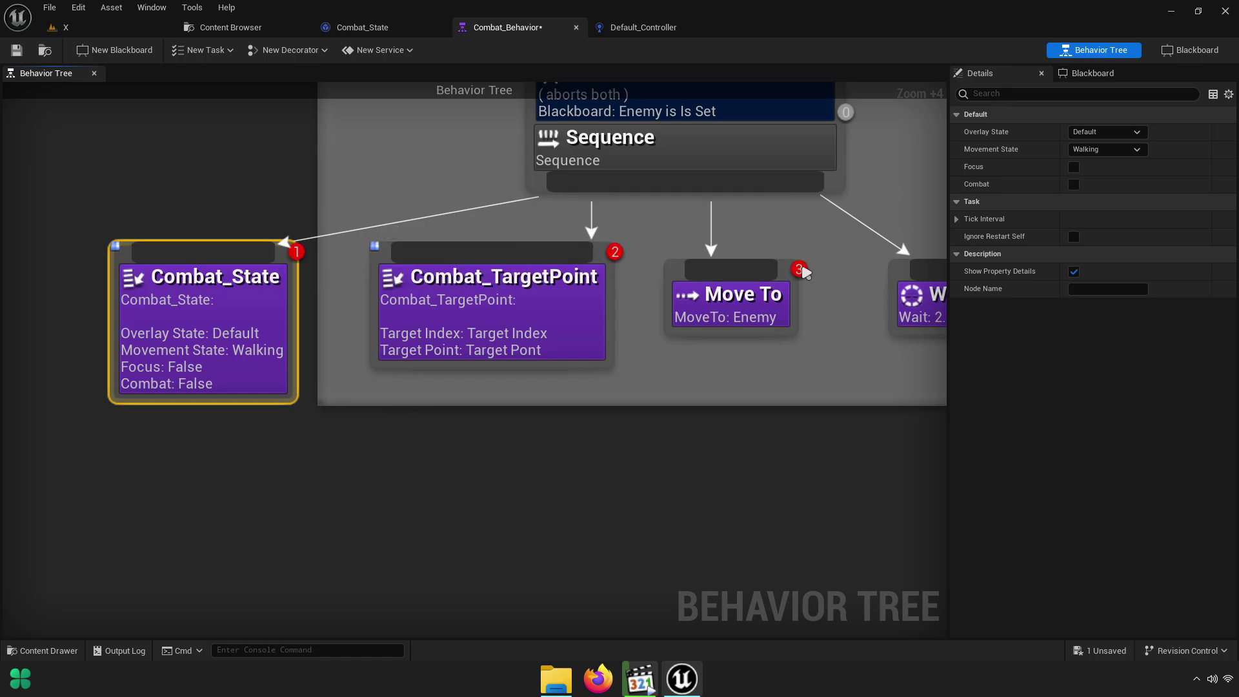
{"action": "mouse_move", "coordinate": [604, 250]}
{"action": "right_mouse_down"}
{"action": "mouse_move", "coordinate": [613, 299]}
{"action": "mouse_move", "coordinate": [598, 299]}
{"action": "right_mouse_up"}
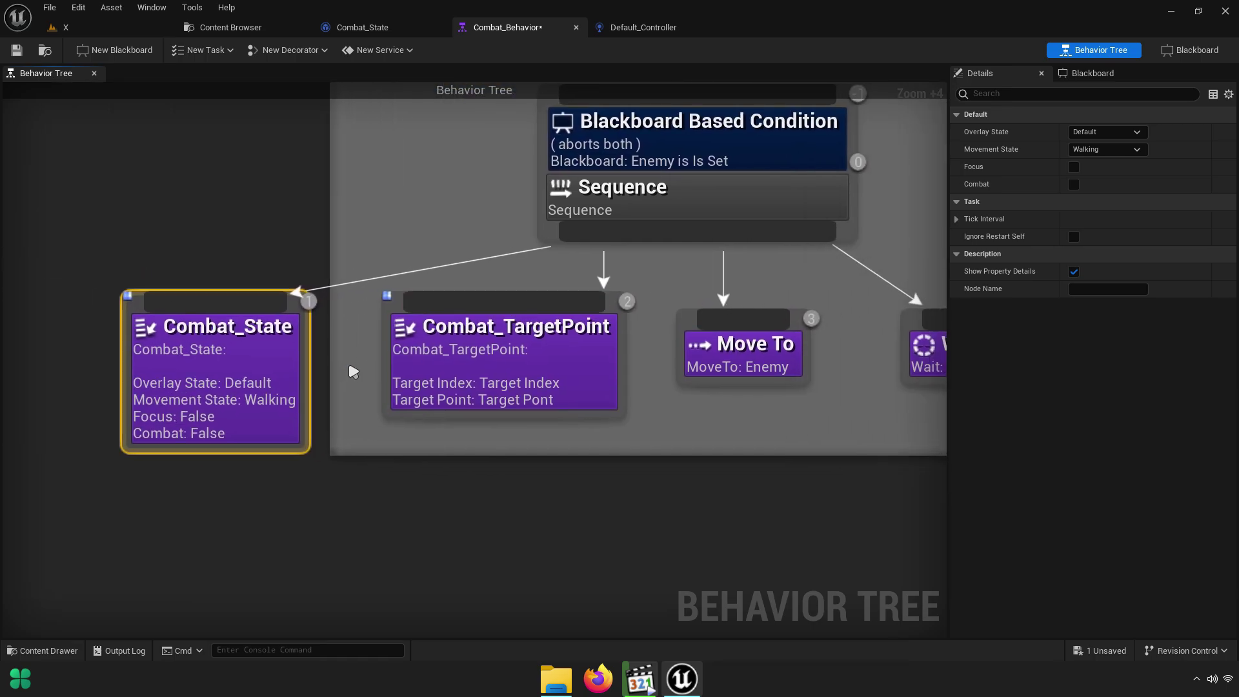
{"action": "left_click_drag", "start_coordinate": [331, 361], "coordinate": [106, 362]}
{"action": "left_click_drag", "start_coordinate": [227, 390], "coordinate": [261, 390]}
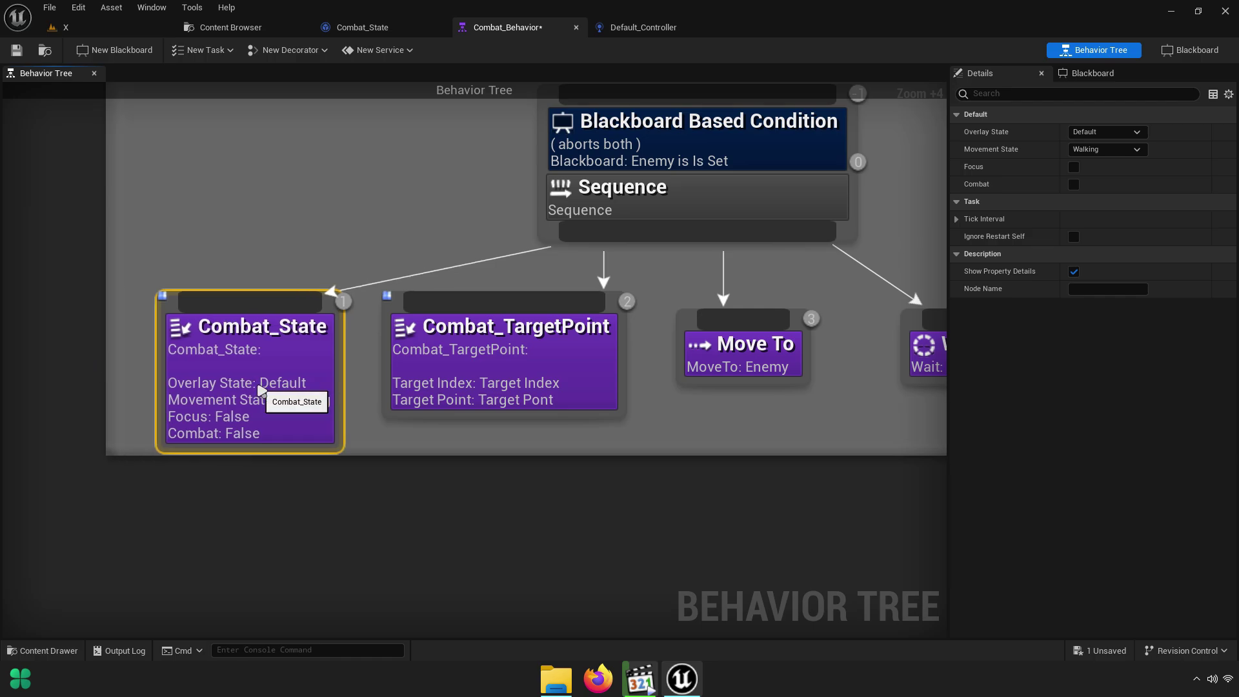
{"action": "scroll", "coordinate": [359, 332], "scroll_direction": "down", "scroll_amount": 5}
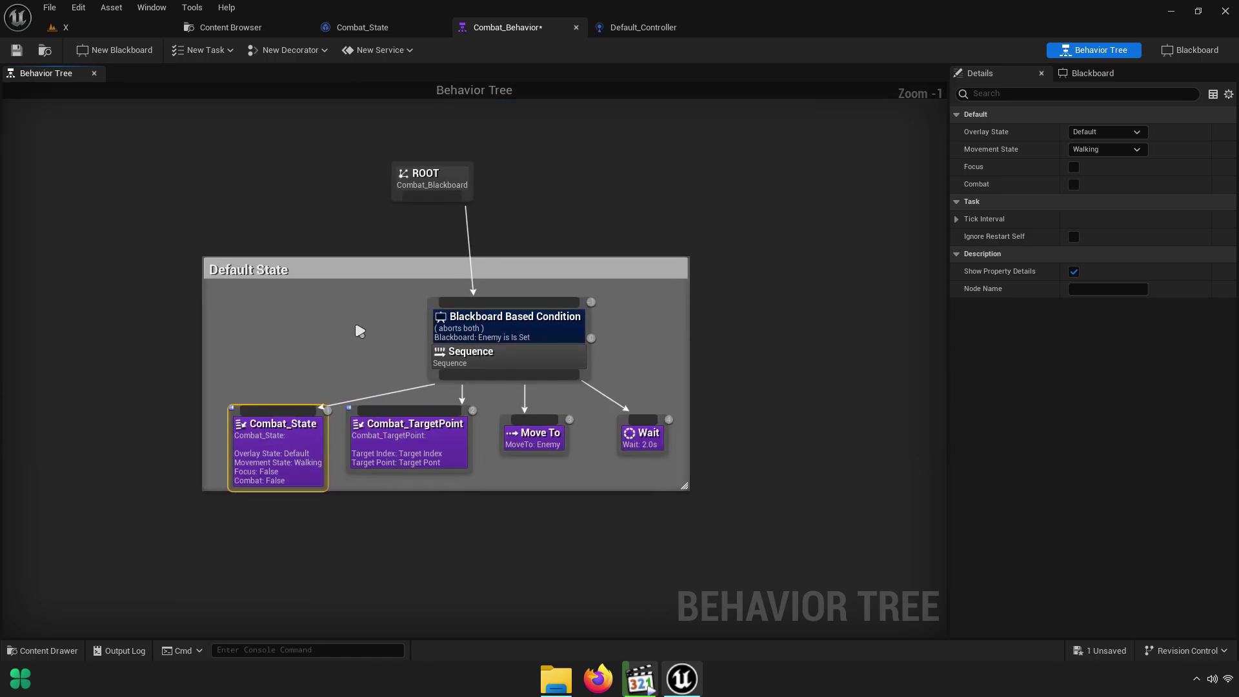
{"action": "left_click_drag", "start_coordinate": [546, 367], "coordinate": [483, 367]}
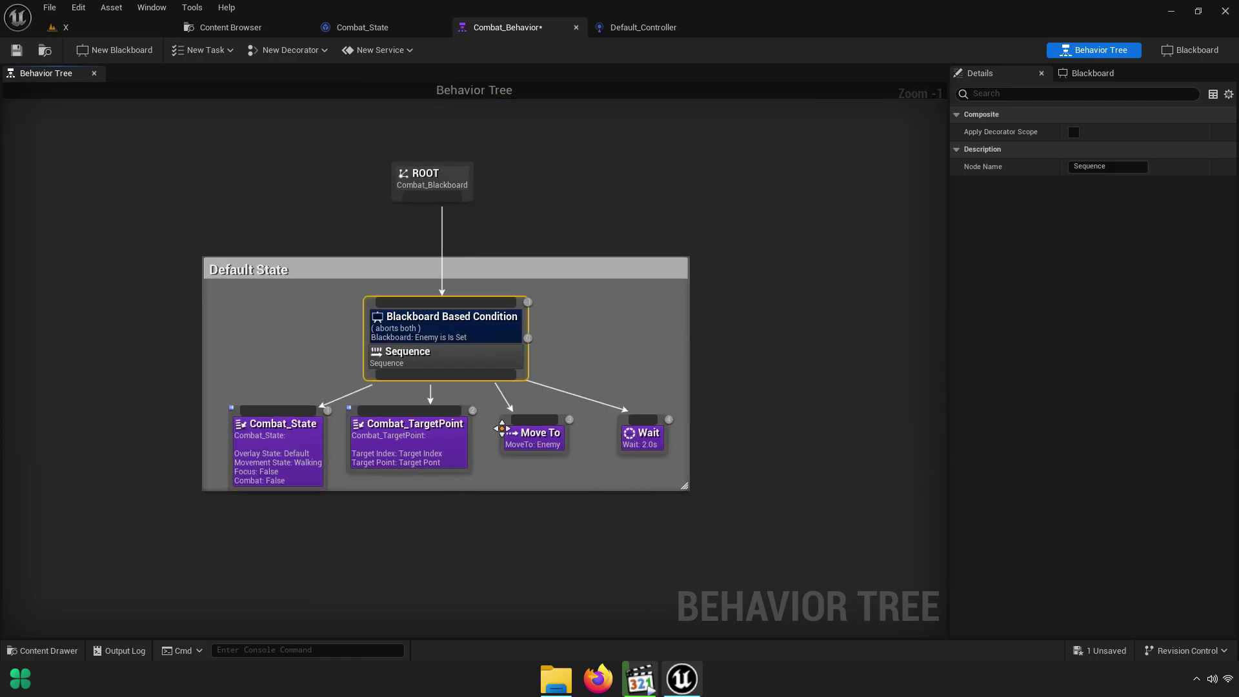
{"action": "right_click_drag", "start_coordinate": [518, 479], "coordinate": [546, 431]}
Give Combat_State Overlay State Feminine, Movement State Walking, and Focus and Combat enabled
{"action": "left_click", "coordinate": [313, 410]}
{"action": "scroll", "coordinate": [308, 420], "scroll_direction": "up", "scroll_amount": 6}
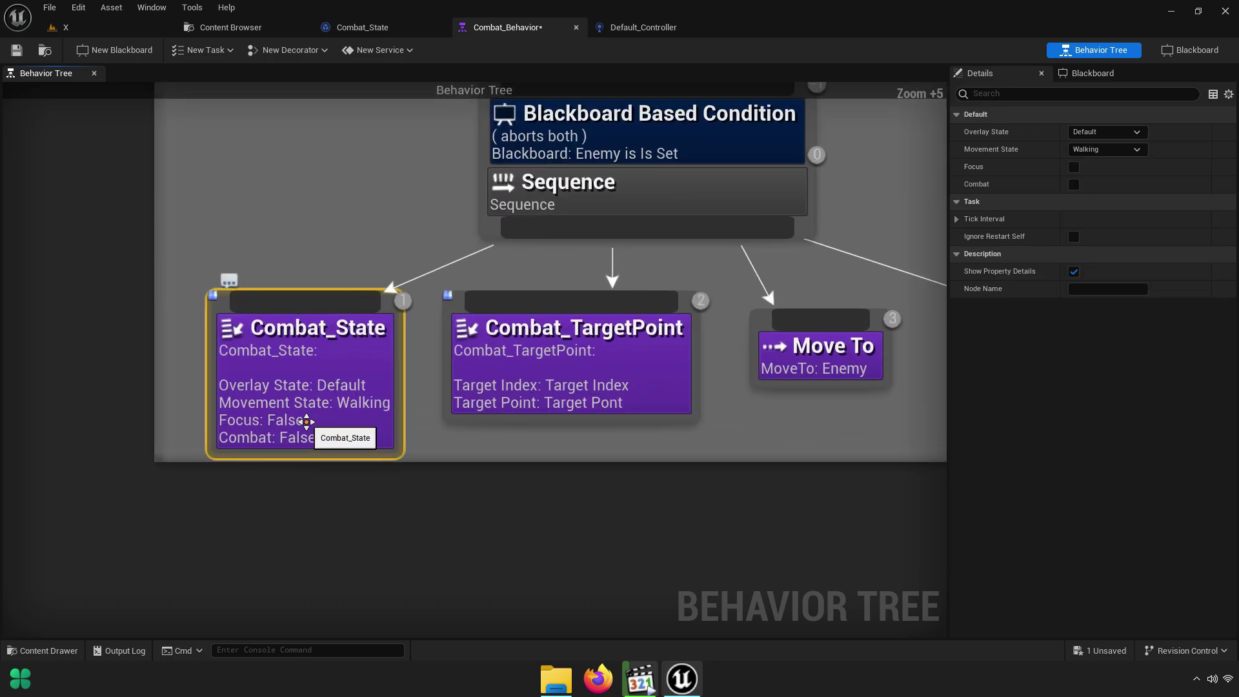
{"action": "left_click", "coordinate": [1105, 131]}
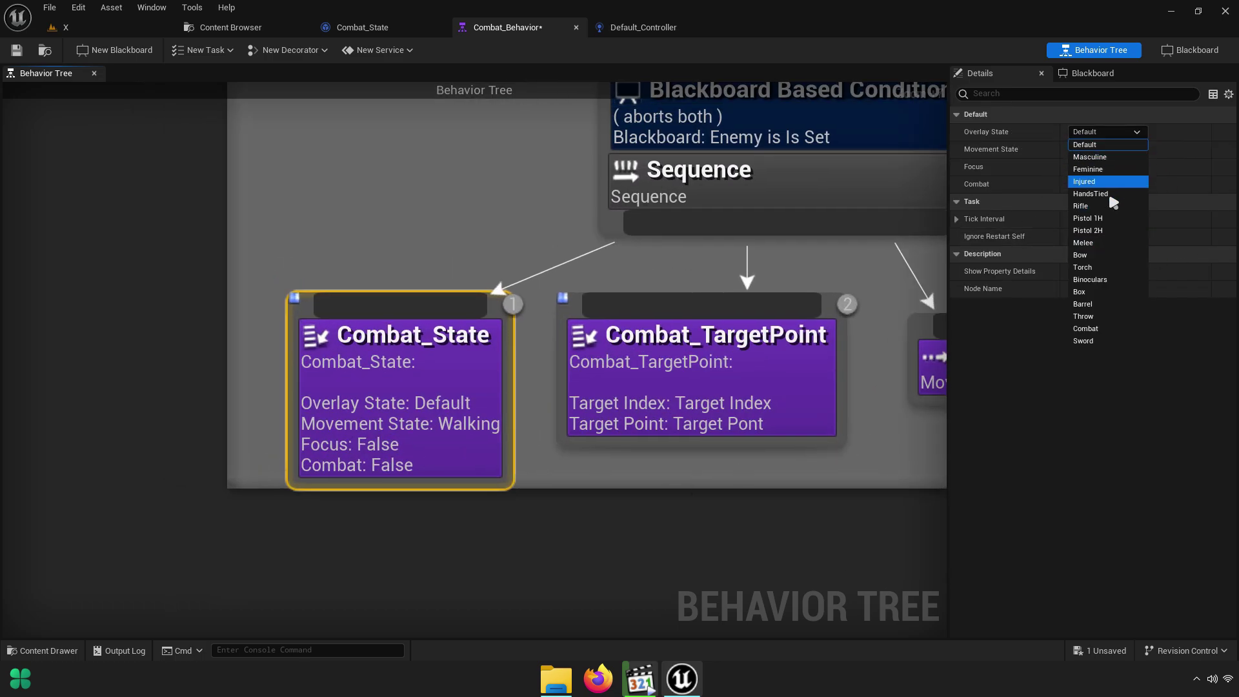
{"action": "left_click", "coordinate": [1070, 418]}
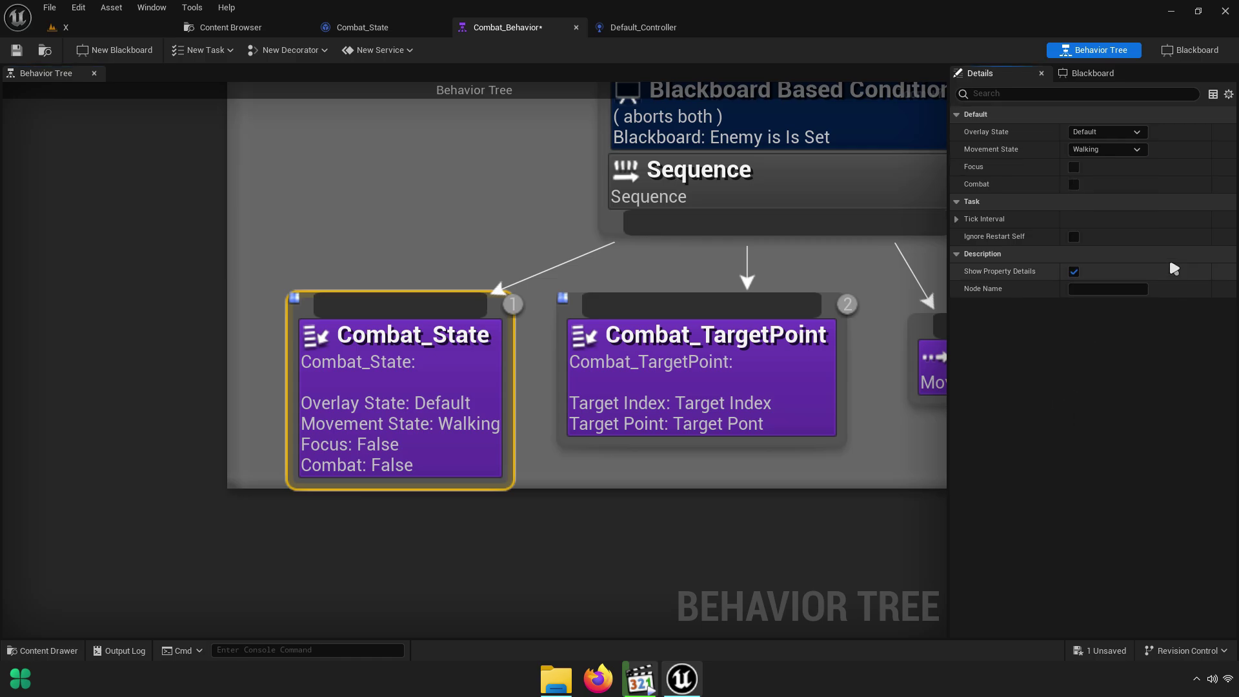
{"action": "left_click", "coordinate": [1103, 131]}
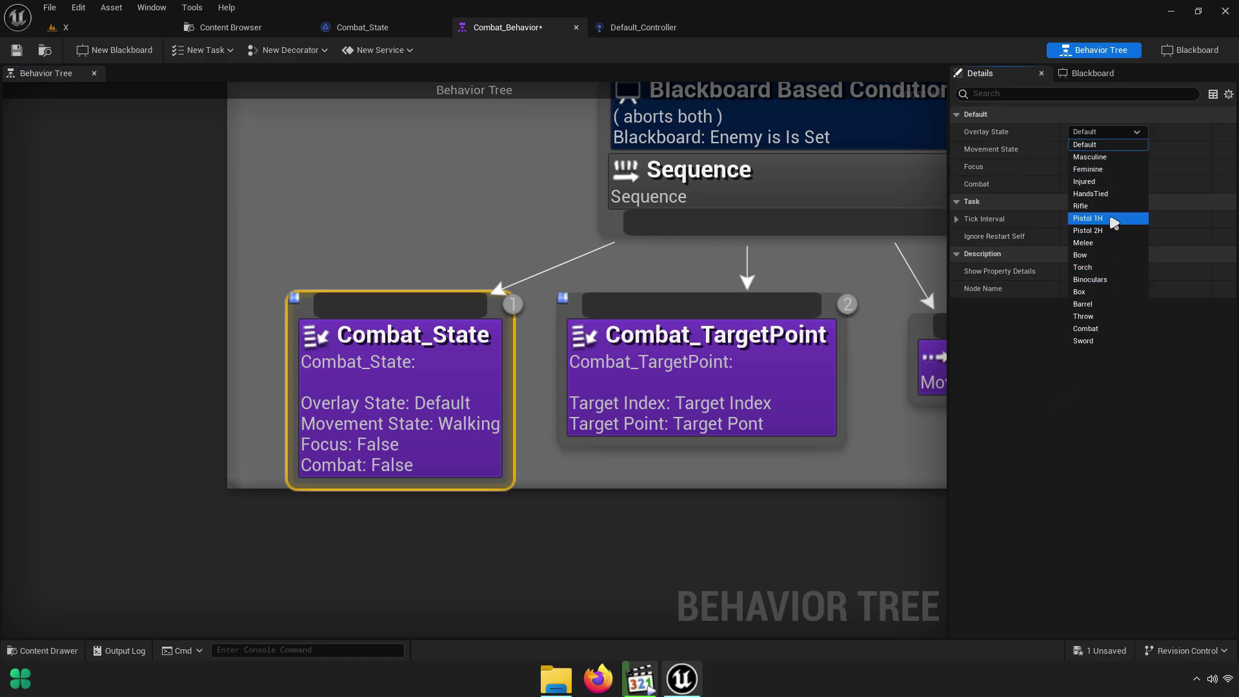
{"action": "left_click", "coordinate": [1109, 170]}
{"action": "left_click", "coordinate": [1105, 149]}
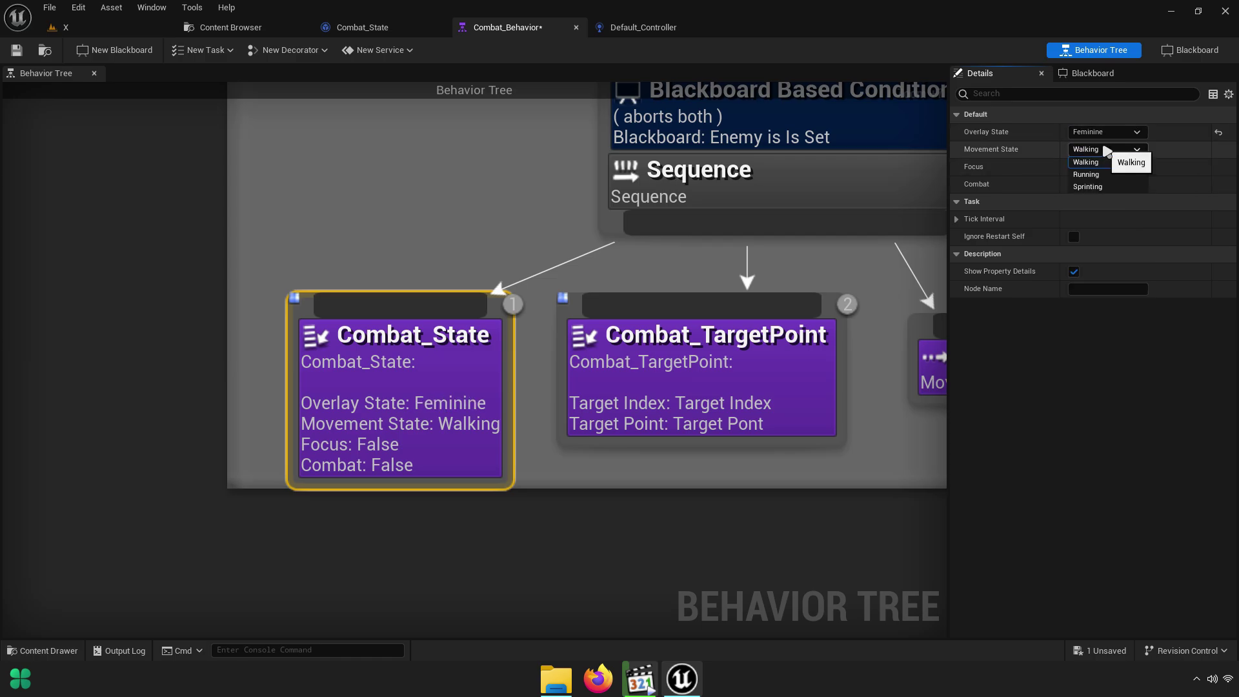
{"action": "left_click", "coordinate": [1041, 152]}
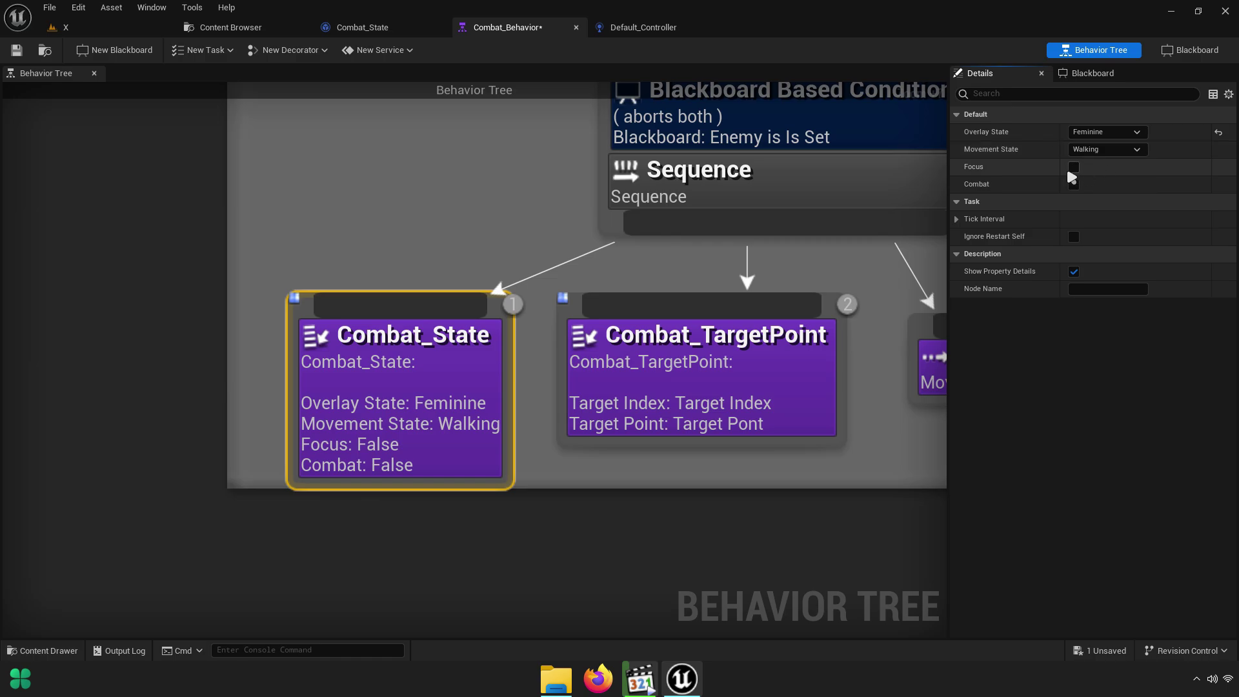
{"action": "left_click", "coordinate": [1074, 185]}
{"action": "left_click", "coordinate": [1074, 167]}
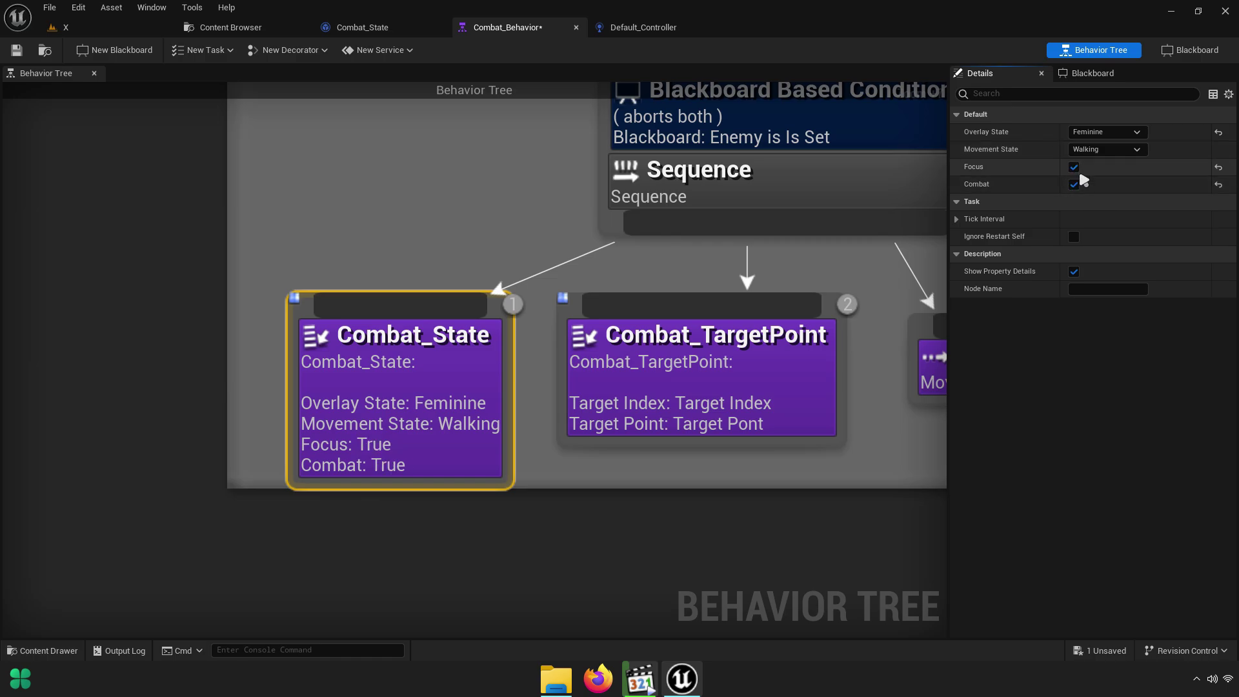
Save the behavior tree and test-play the level in the level editor
{"action": "left_click", "coordinate": [16, 49]}
{"action": "left_click", "coordinate": [121, 27]}
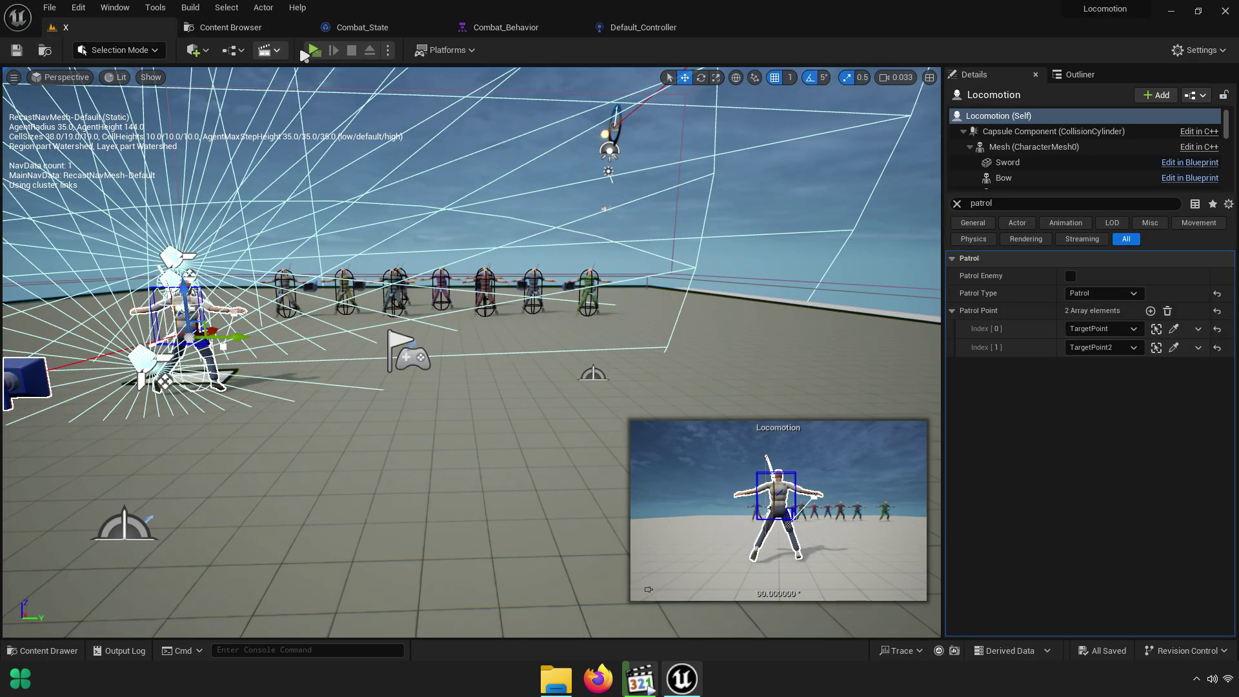
{"action": "left_click", "coordinate": [315, 51]}
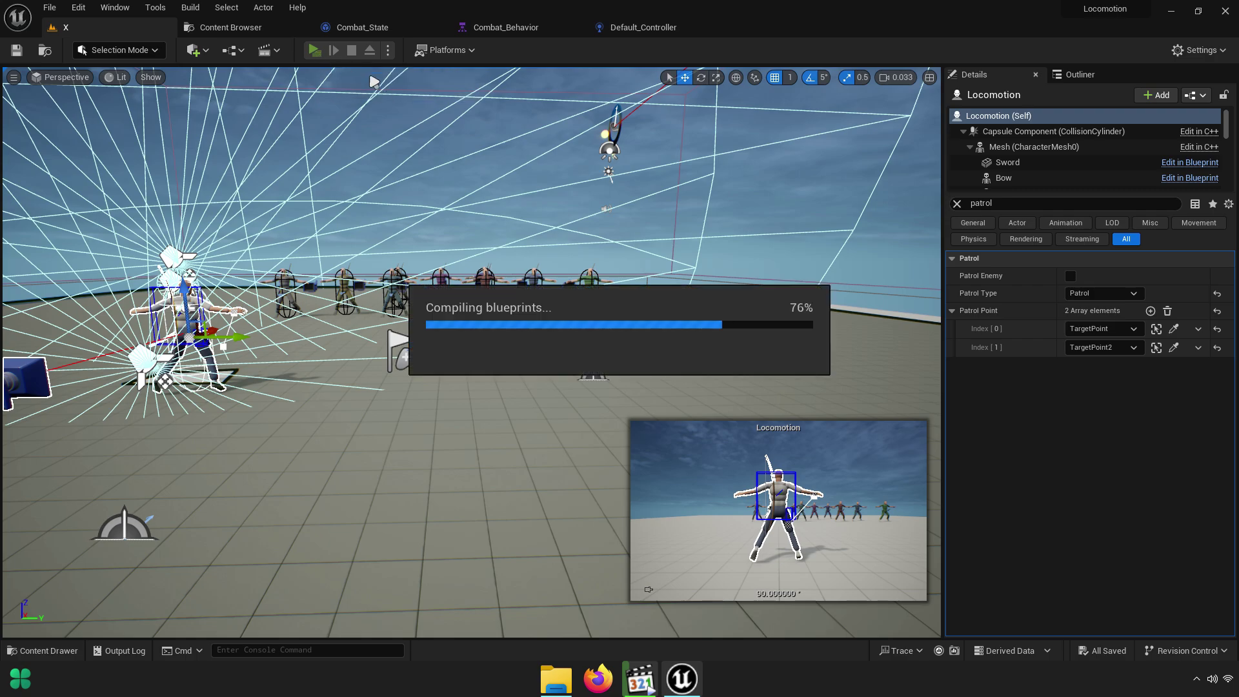
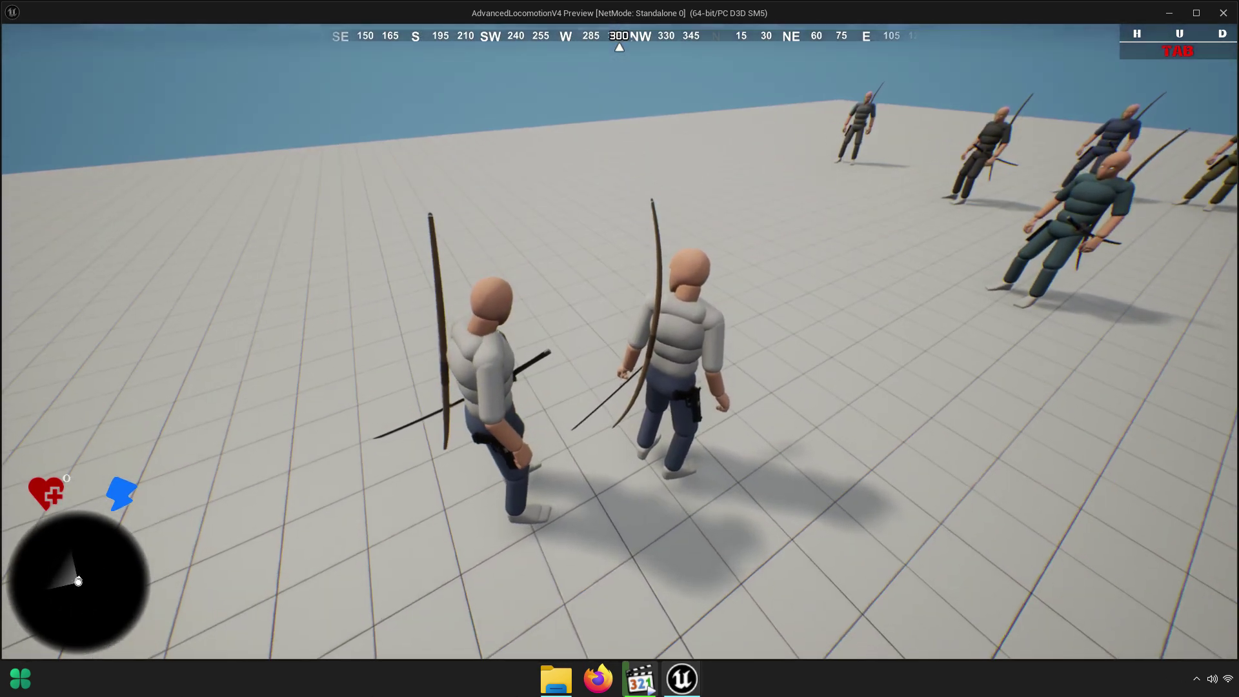
Play-test the level by walking the character forward, then return to editing
{"action": "key", "text": "Escape"}
{"action": "left_click", "coordinate": [505, 27]}
{"action": "scroll", "coordinate": [446, 257], "scroll_direction": "down", "scroll_amount": 1}
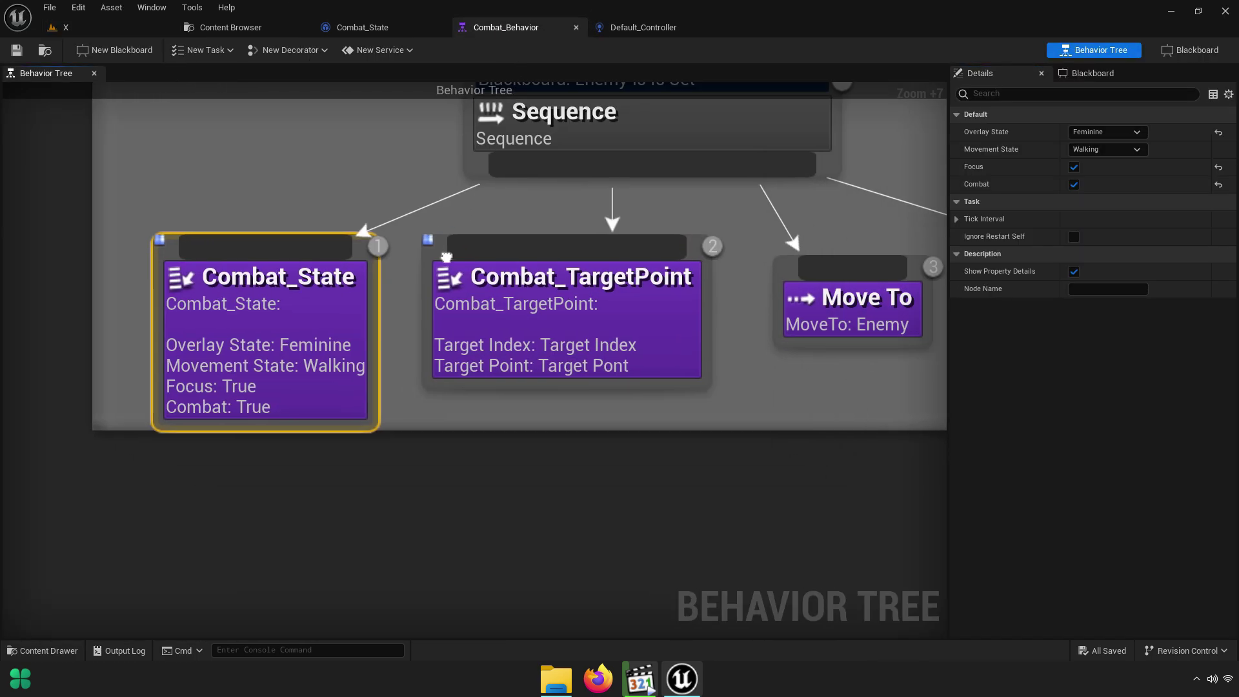
{"action": "right_click_drag", "start_coordinate": [446, 256], "coordinate": [437, 249]}
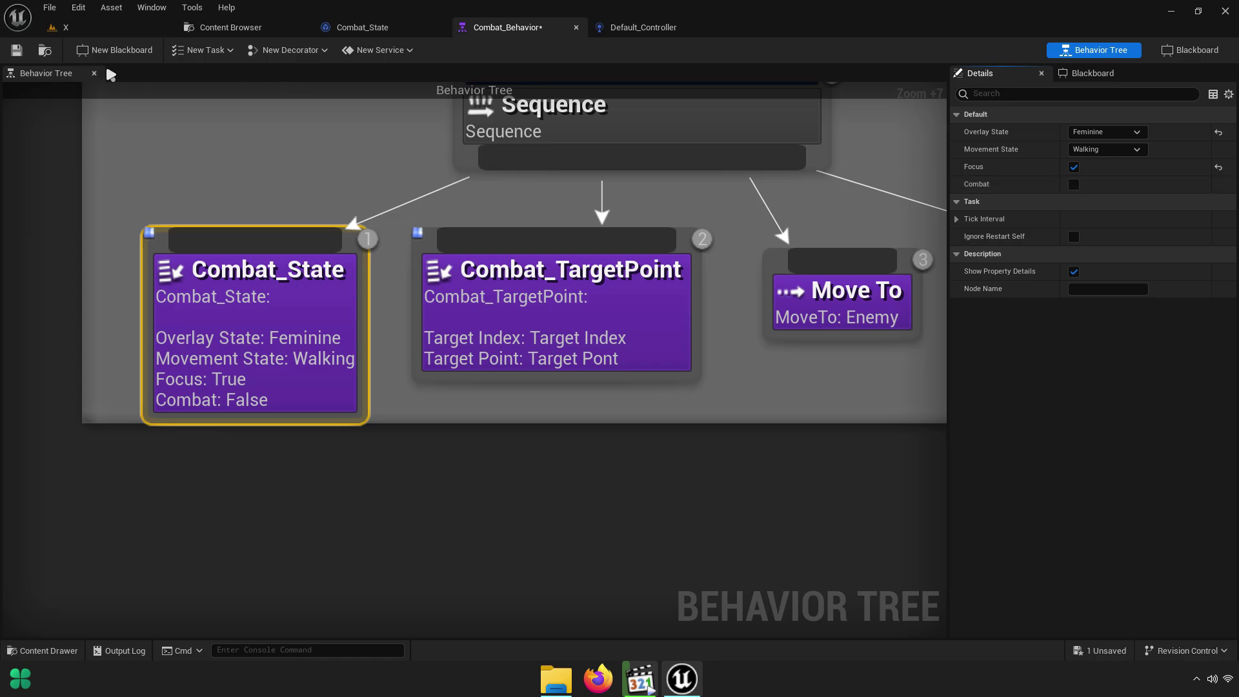
{"action": "left_click", "coordinate": [65, 27]}
{"action": "left_click", "coordinate": [314, 50]}
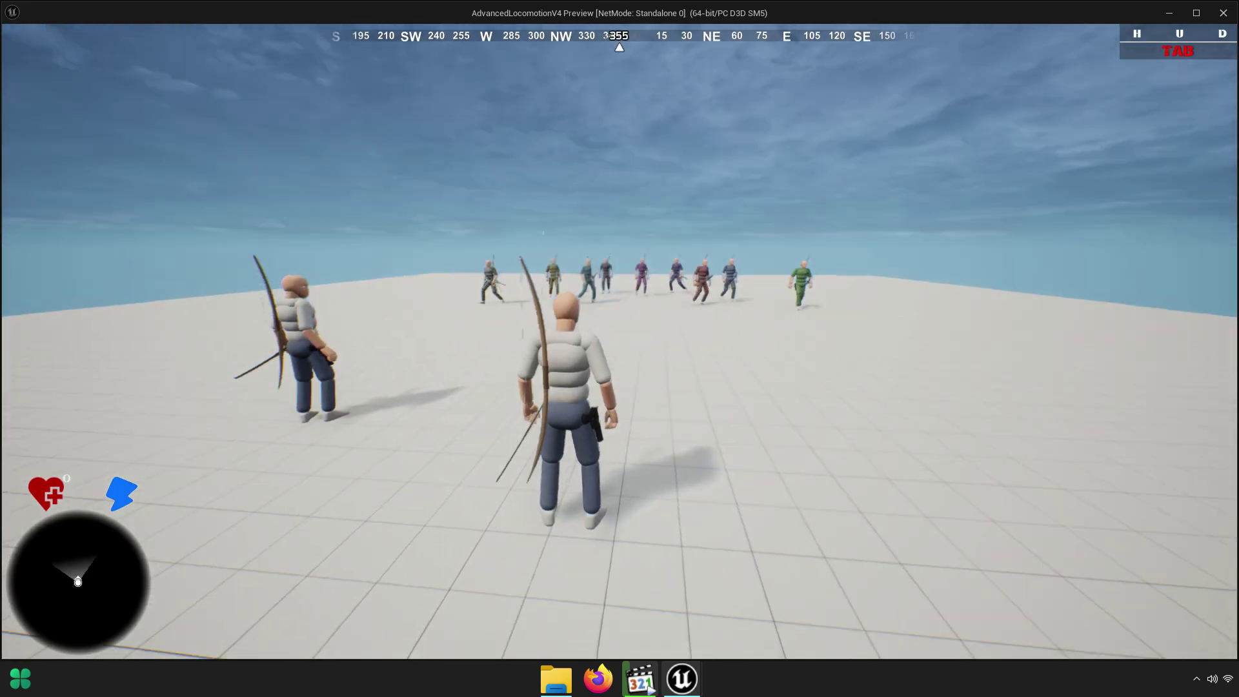
{"action": "key", "text": "w"}
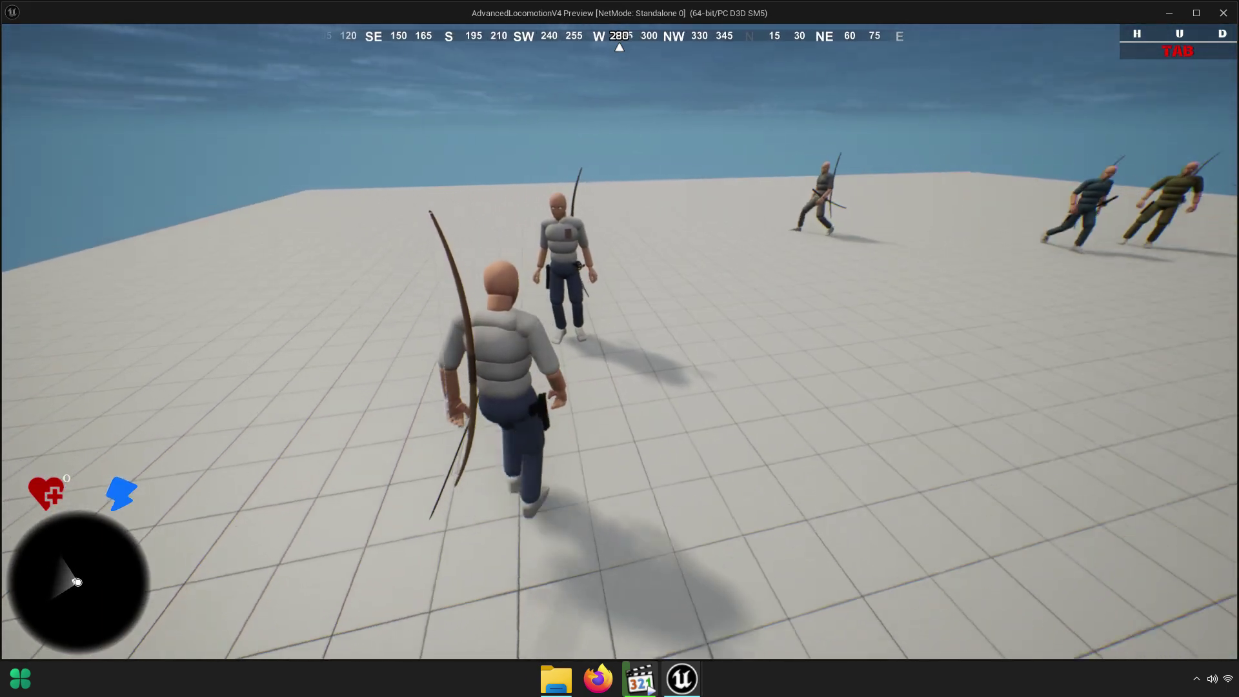
{"action": "key", "text": "Escape"}
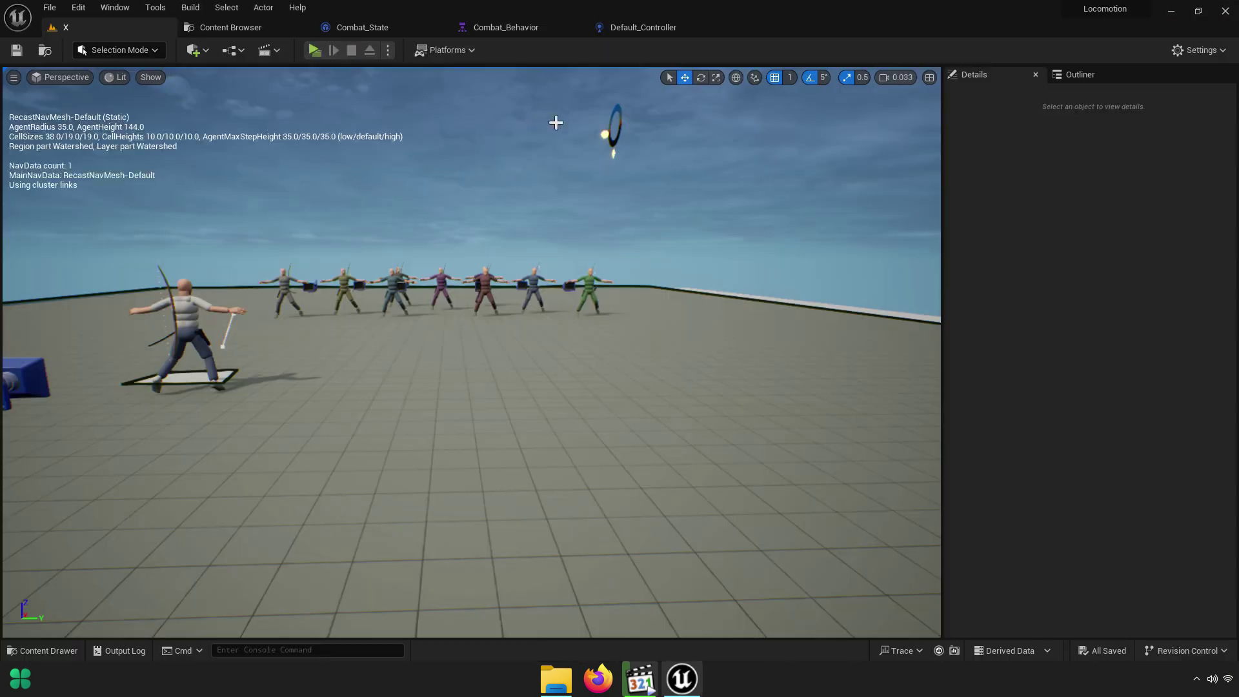
Switch the Blackboard Based Condition's key to Target Pont and play-test the change
{"action": "left_click", "coordinate": [516, 29]}
{"action": "scroll", "coordinate": [517, 298], "scroll_direction": "down", "scroll_amount": 1}
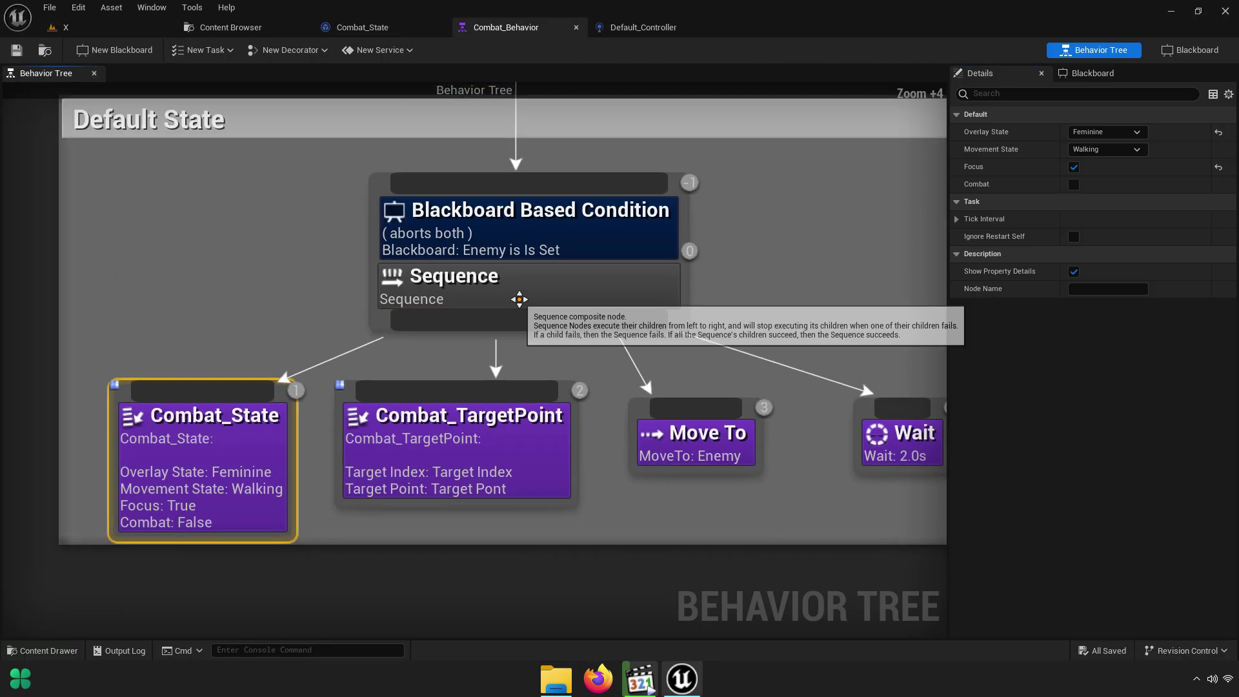
{"action": "left_click", "coordinate": [576, 262]}
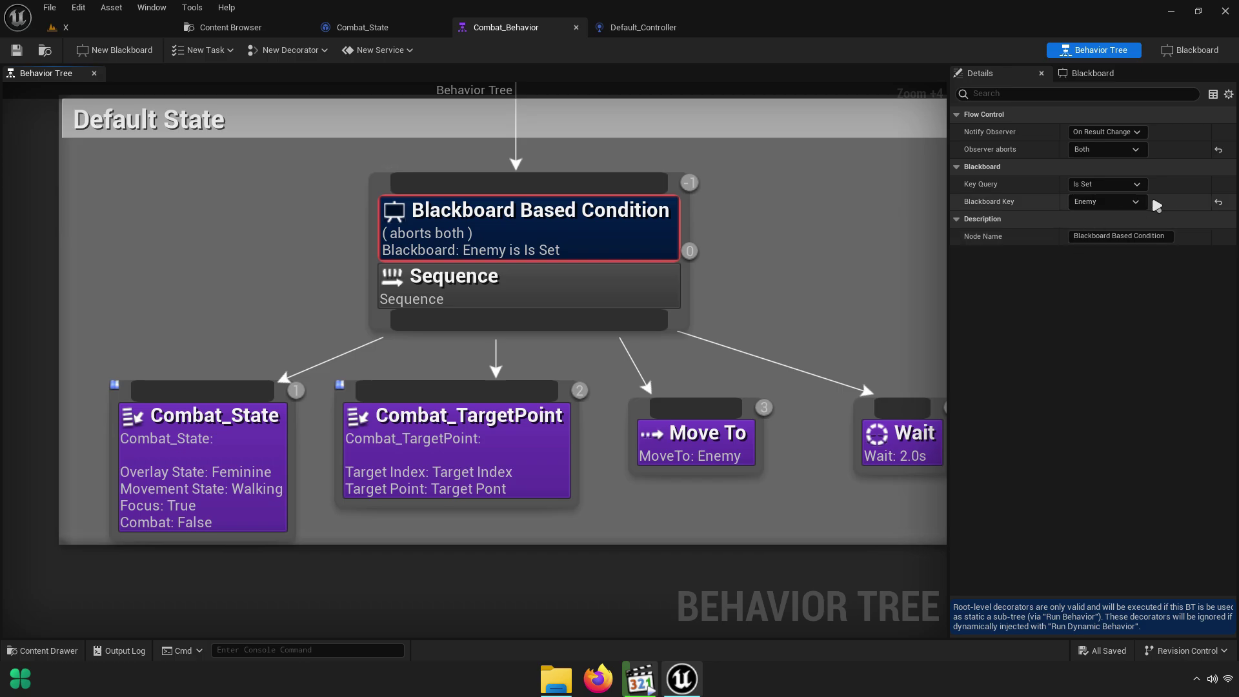
{"action": "left_click", "coordinate": [1125, 203]}
{"action": "left_click", "coordinate": [1105, 235]}
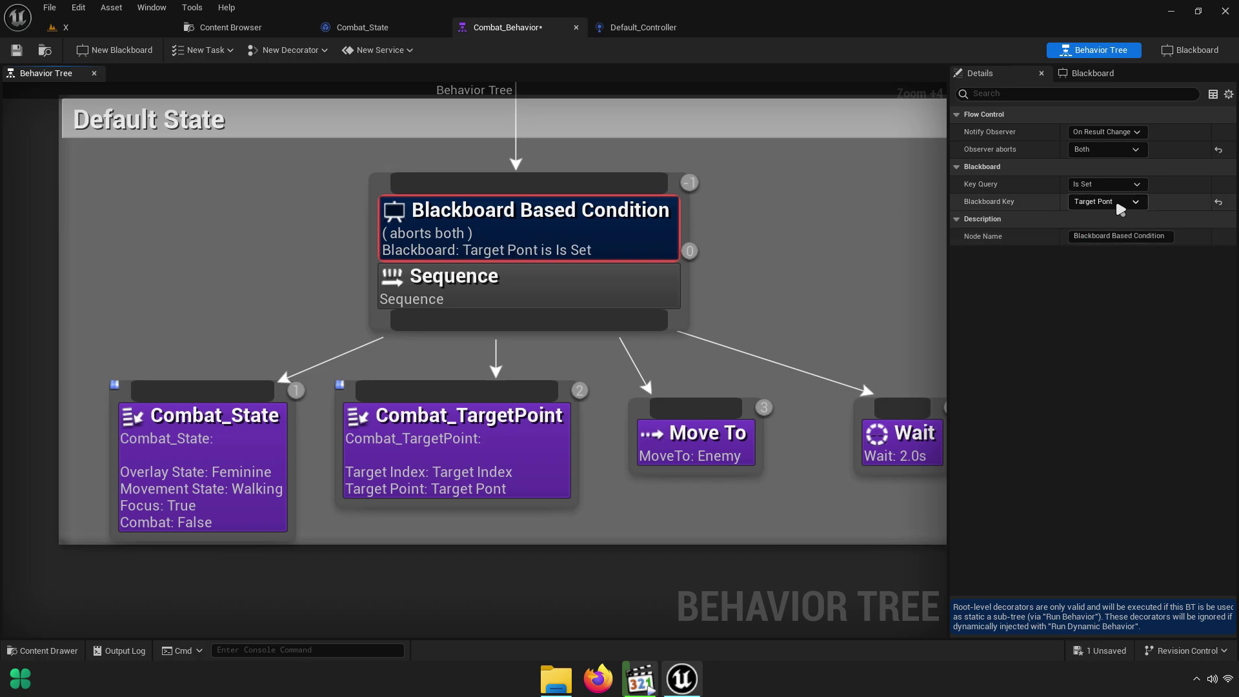
{"action": "left_click", "coordinate": [65, 27]}
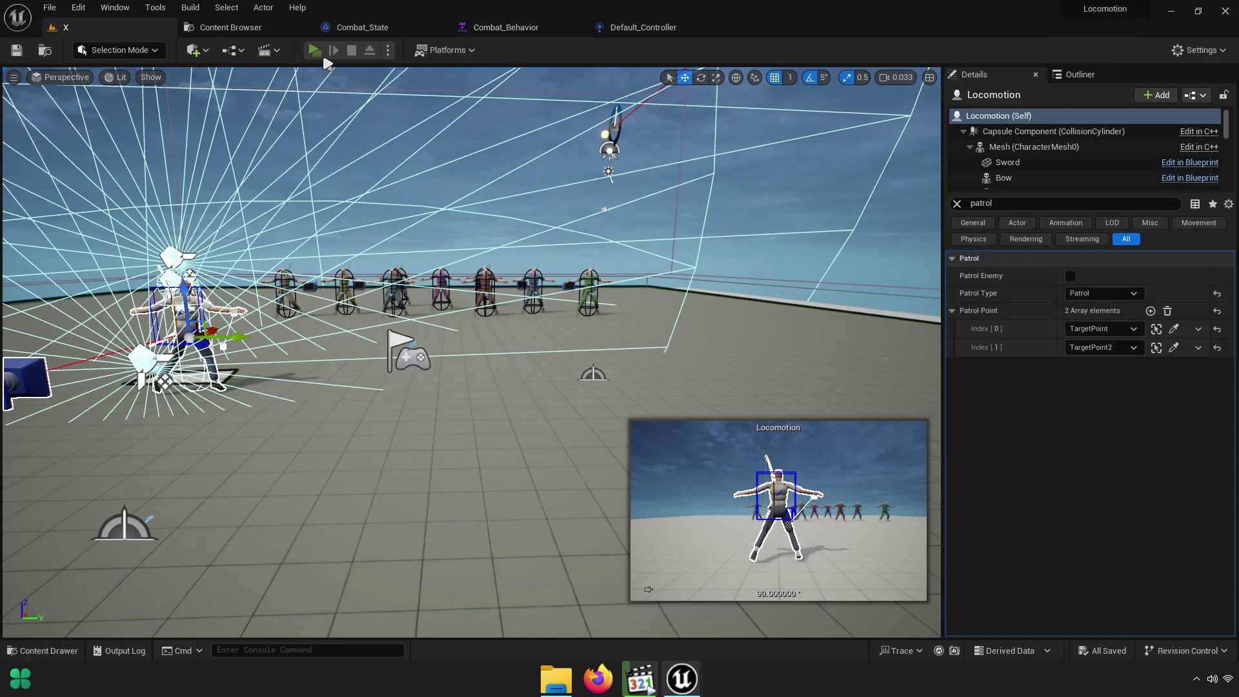
{"action": "left_click", "coordinate": [323, 49]}
{"action": "key", "text": "Escape"}
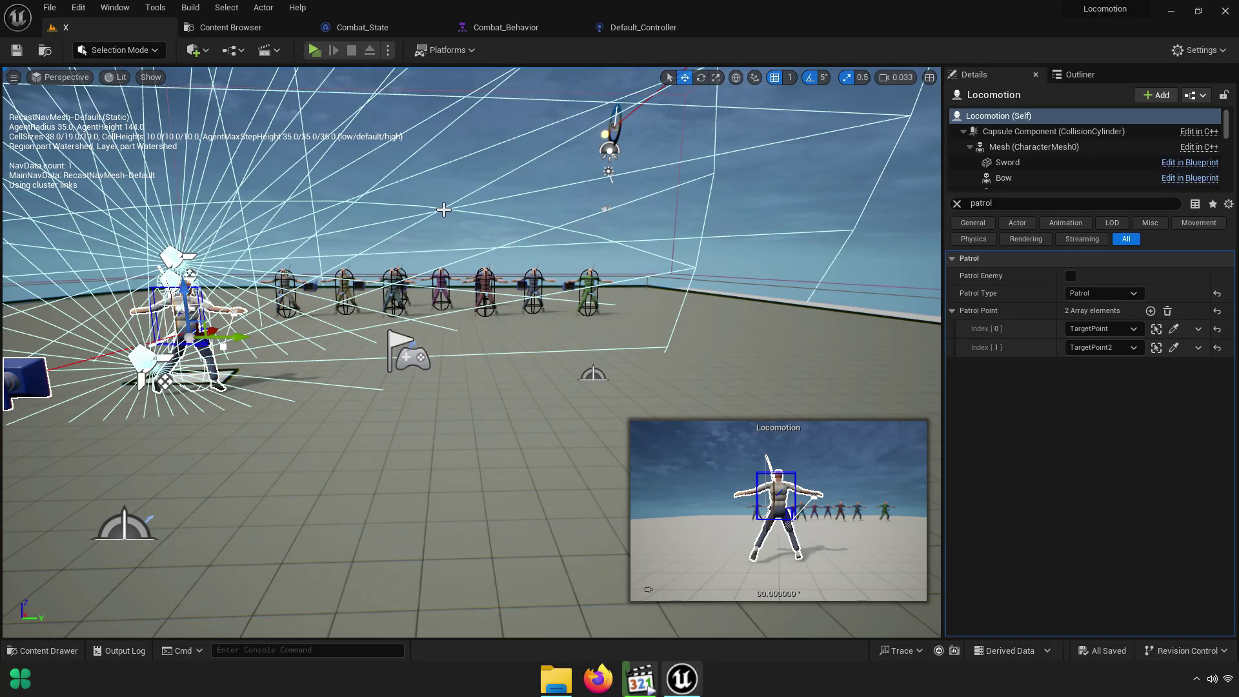
Set the condition's Blackboard Key back to Enemy and select the Sequence node
{"action": "left_click", "coordinate": [506, 27]}
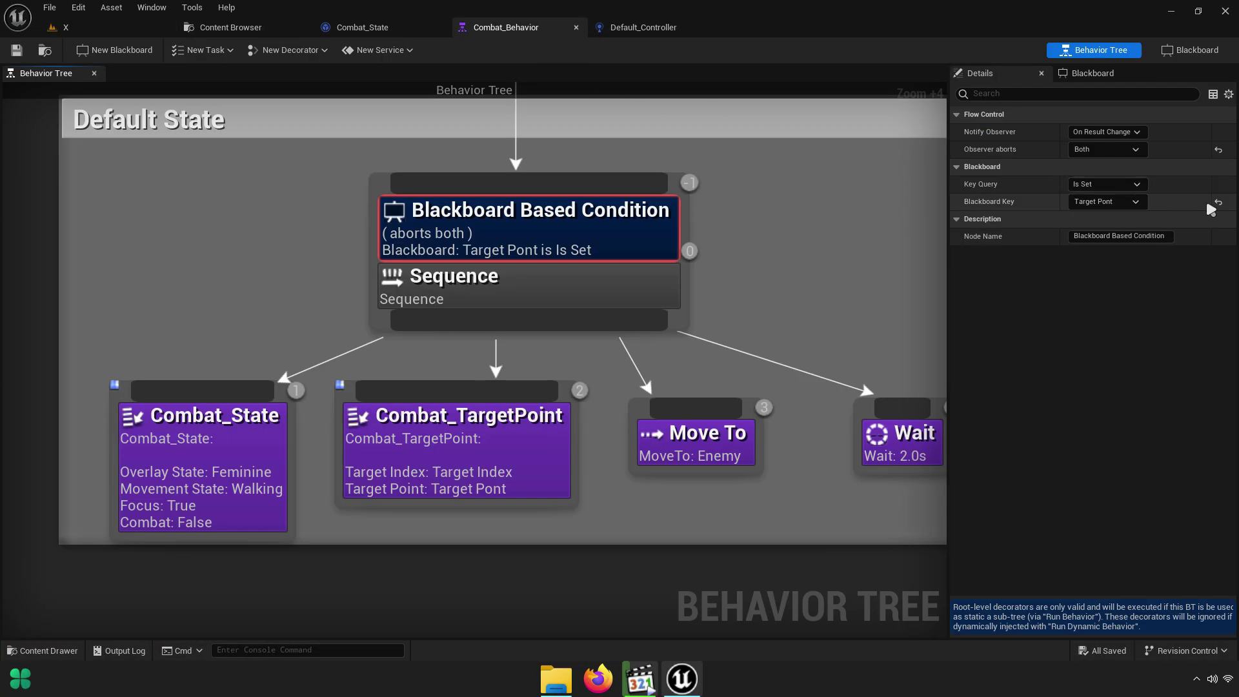
{"action": "left_click", "coordinate": [1134, 202]}
{"action": "left_click", "coordinate": [1105, 224]}
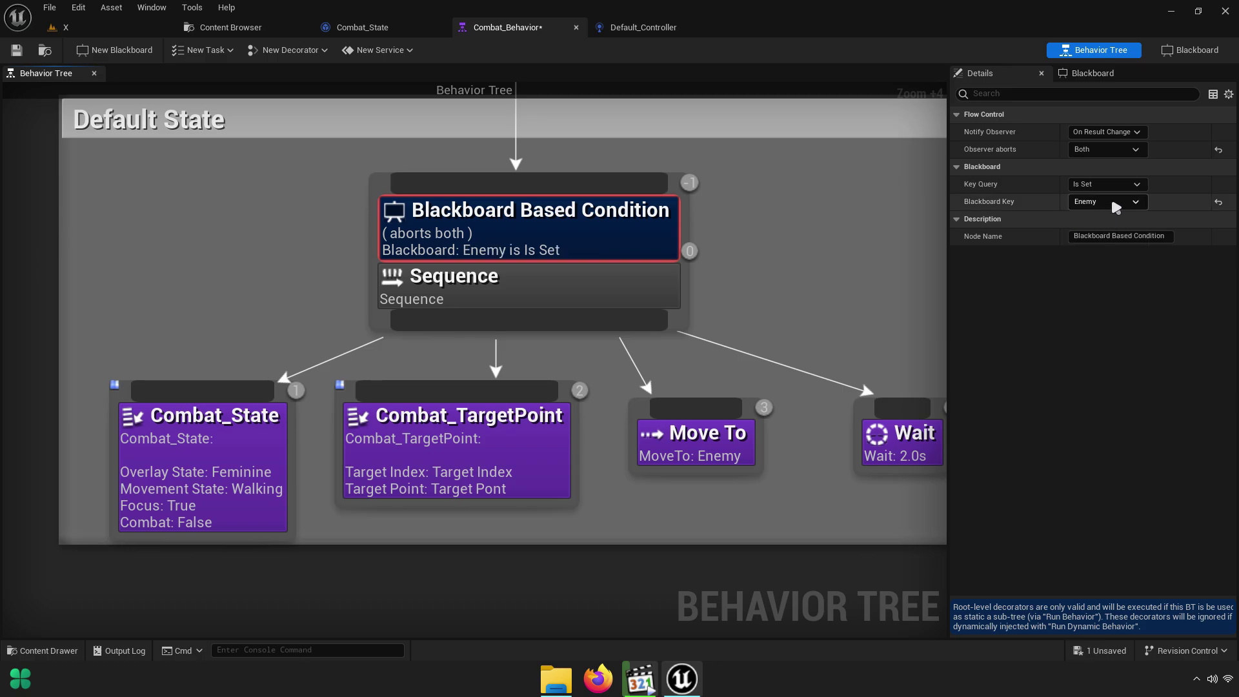
{"action": "left_click", "coordinate": [546, 291]}
Point the Move To task at Target Pont and play-test it
{"action": "scroll", "coordinate": [732, 276], "scroll_direction": "down", "scroll_amount": 1}
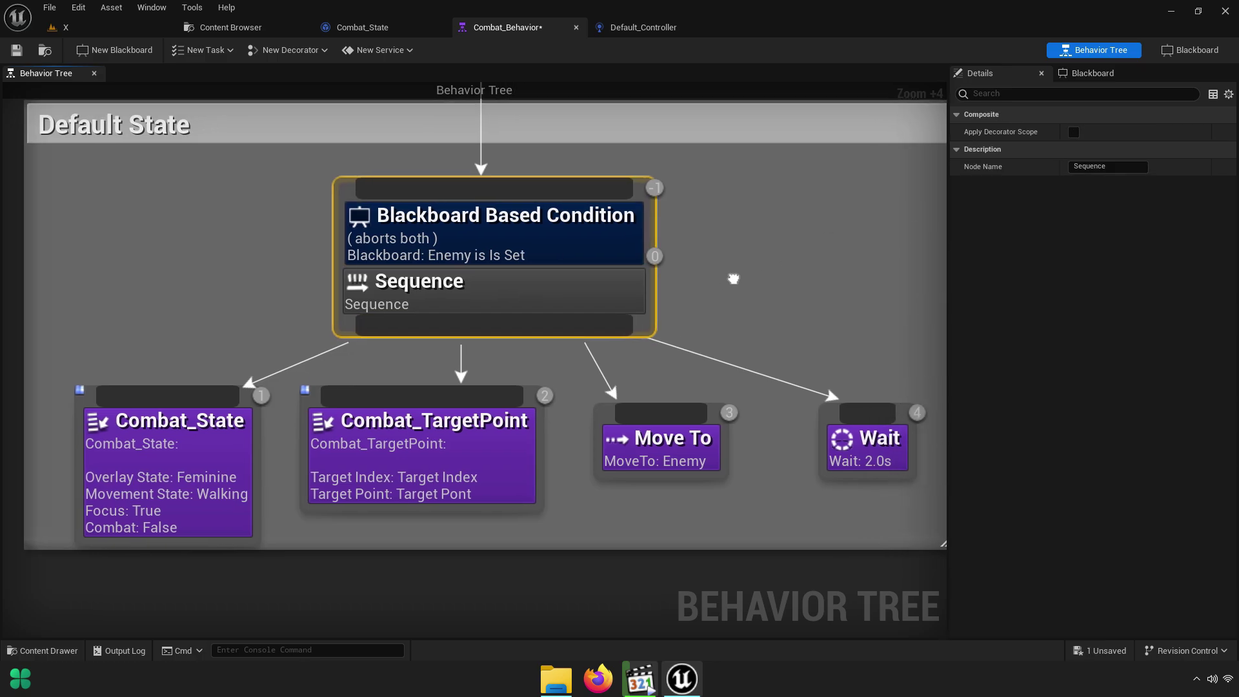
{"action": "scroll", "coordinate": [733, 277], "scroll_direction": "up", "scroll_amount": 1}
{"action": "left_click", "coordinate": [700, 431]}
{"action": "left_click", "coordinate": [1127, 307]}
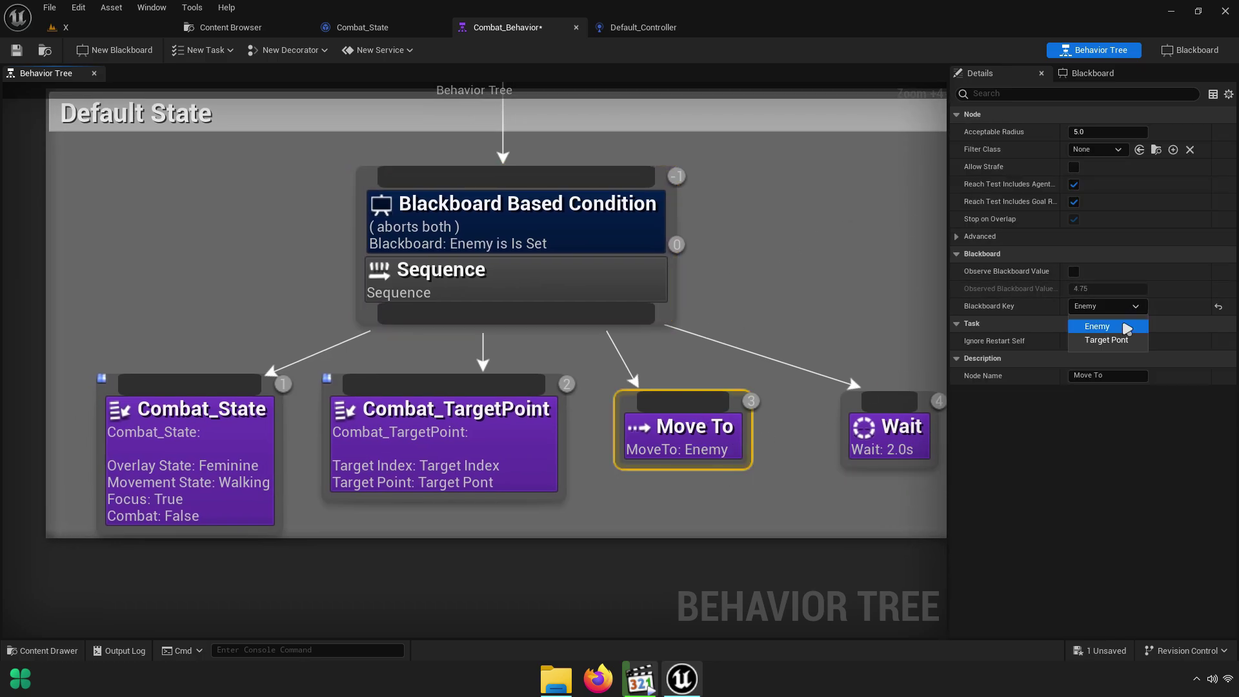
{"action": "left_click", "coordinate": [1104, 343]}
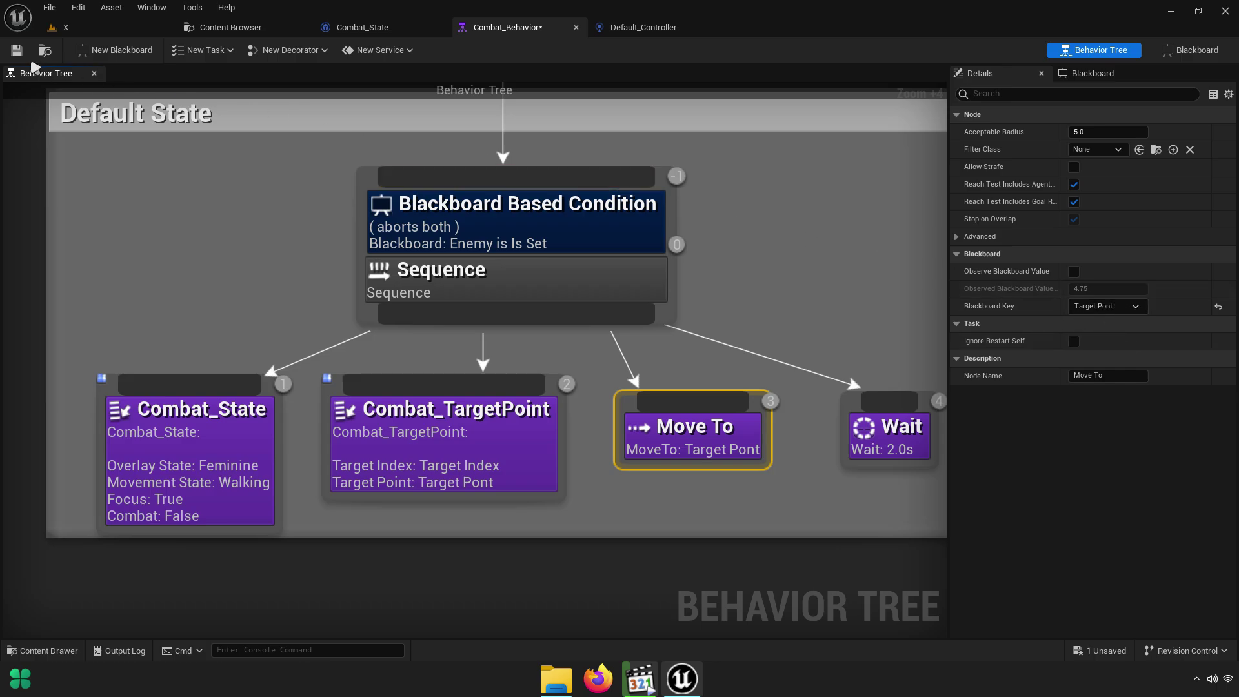
{"action": "left_click", "coordinate": [64, 27]}
{"action": "left_click", "coordinate": [321, 49]}
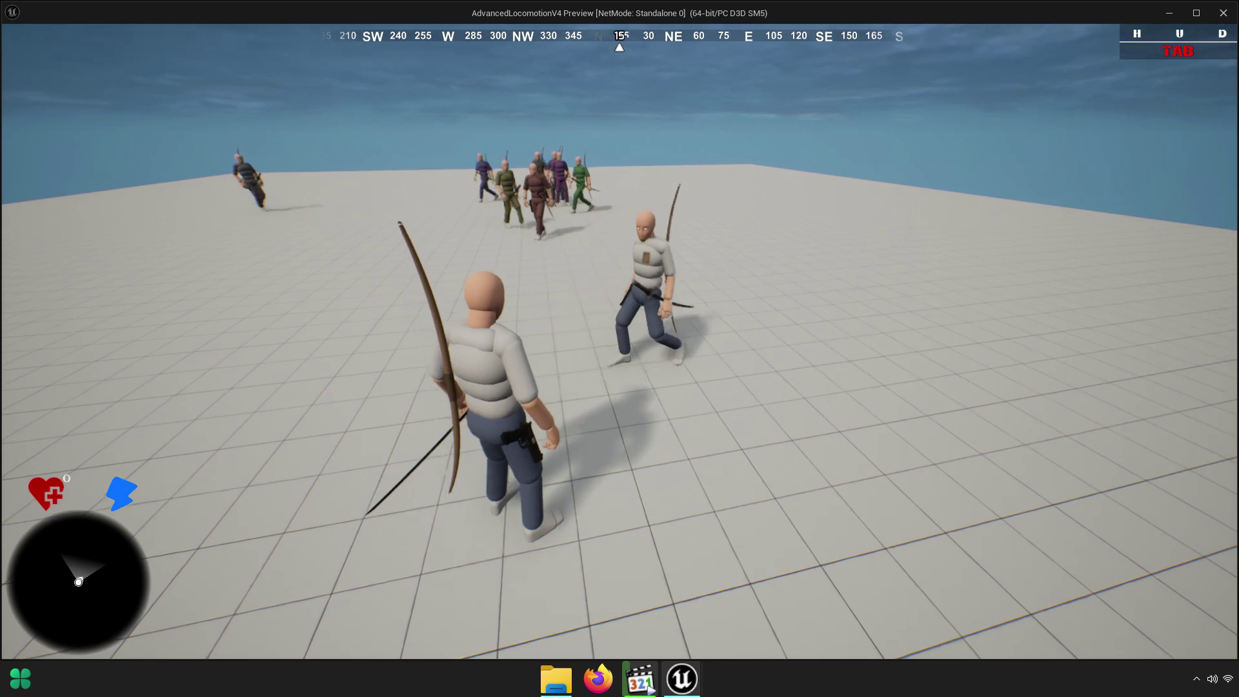
{"action": "key", "text": "Escape"}
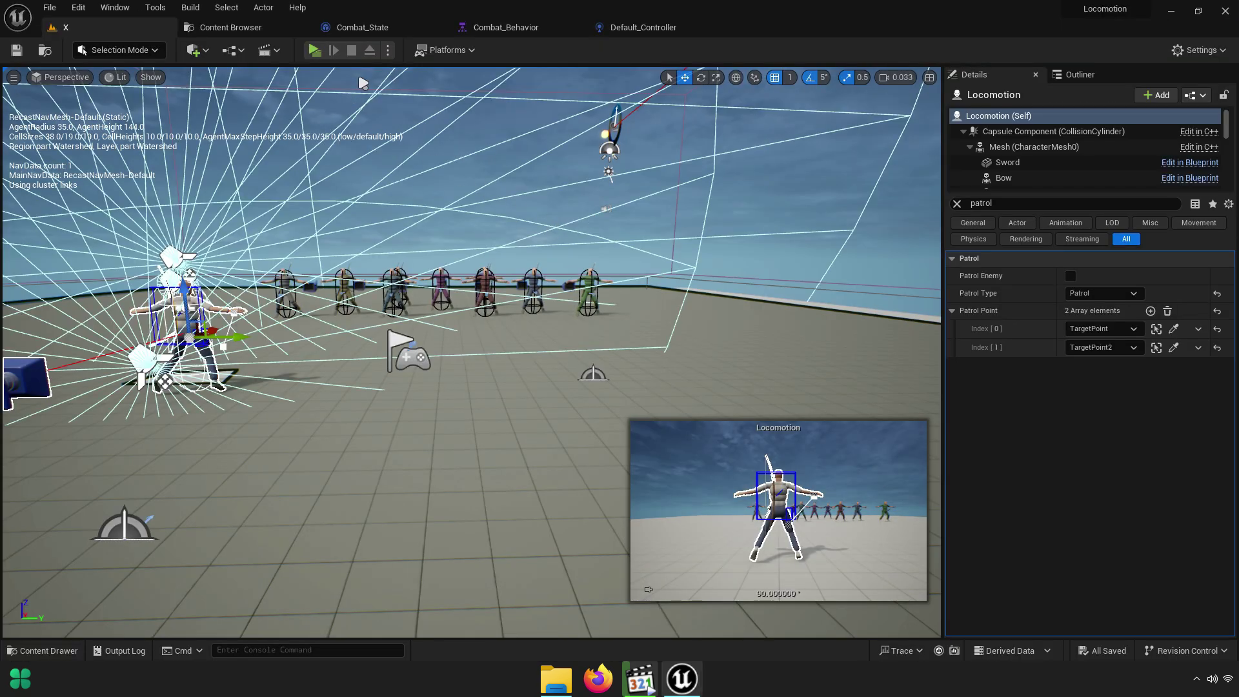
Close the Combat_State blueprint and move the Combat_Behavior tab to the end
{"action": "left_click", "coordinate": [373, 29]}
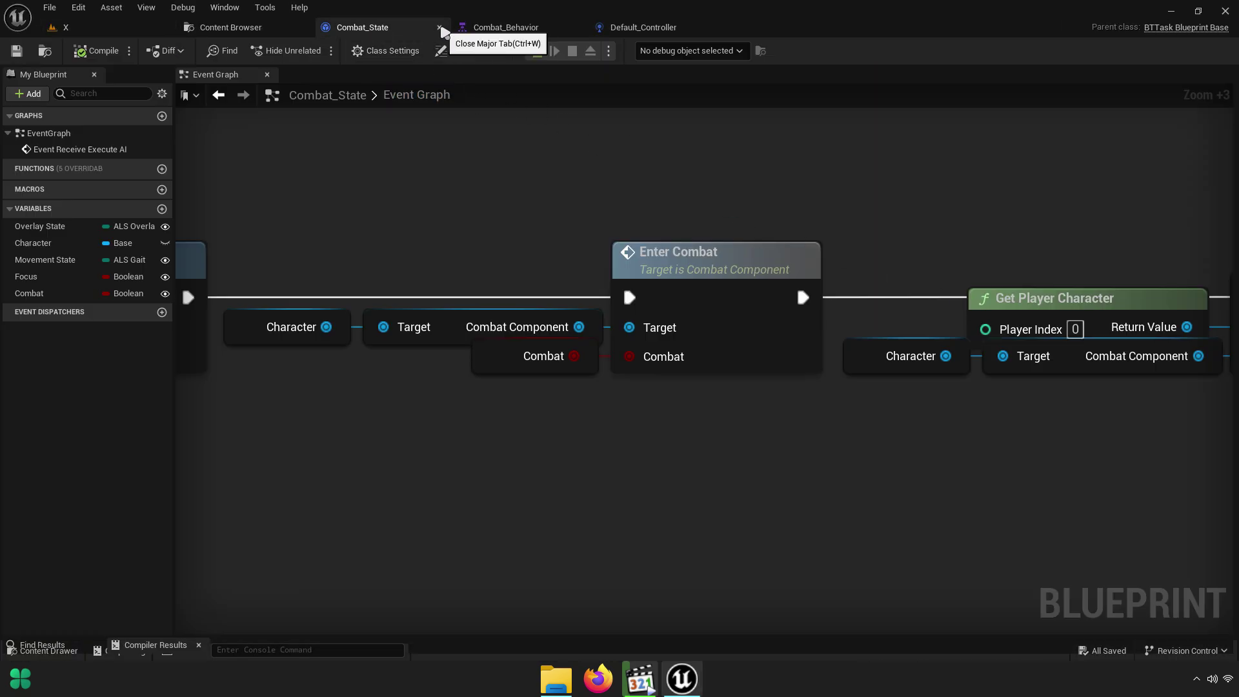
{"action": "left_click", "coordinate": [439, 27]}
{"action": "left_click", "coordinate": [390, 27]}
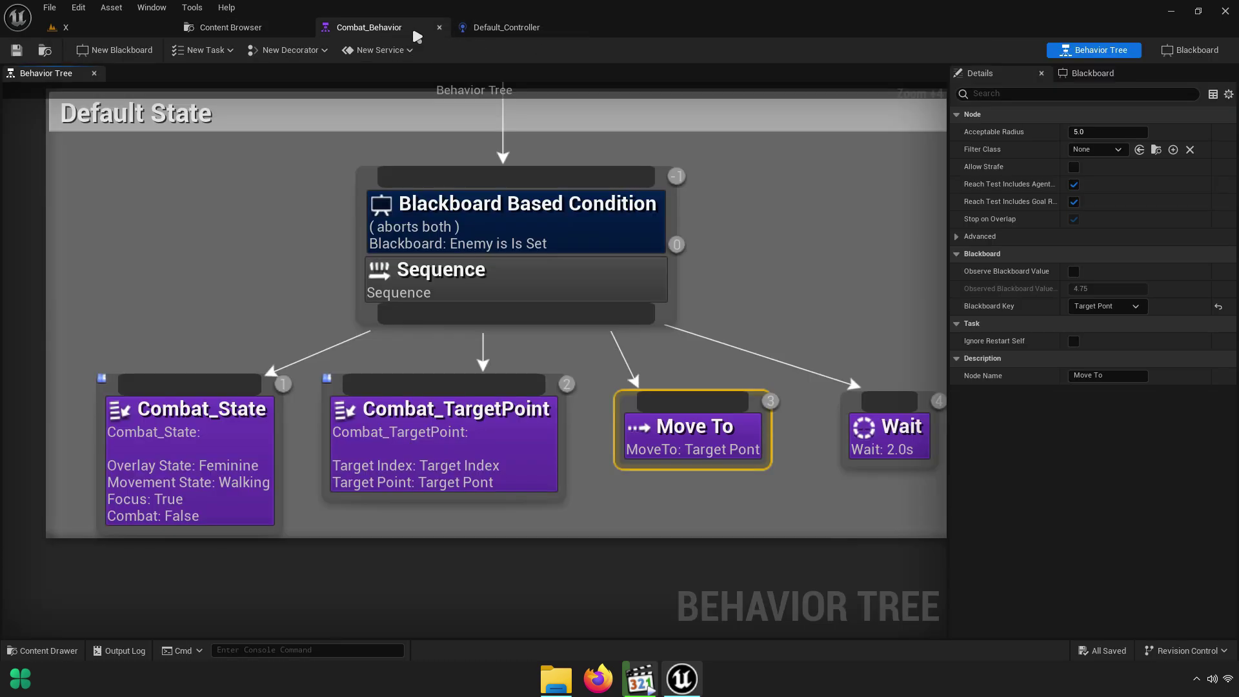
{"action": "left_click_drag", "start_coordinate": [416, 36], "coordinate": [522, 33]}
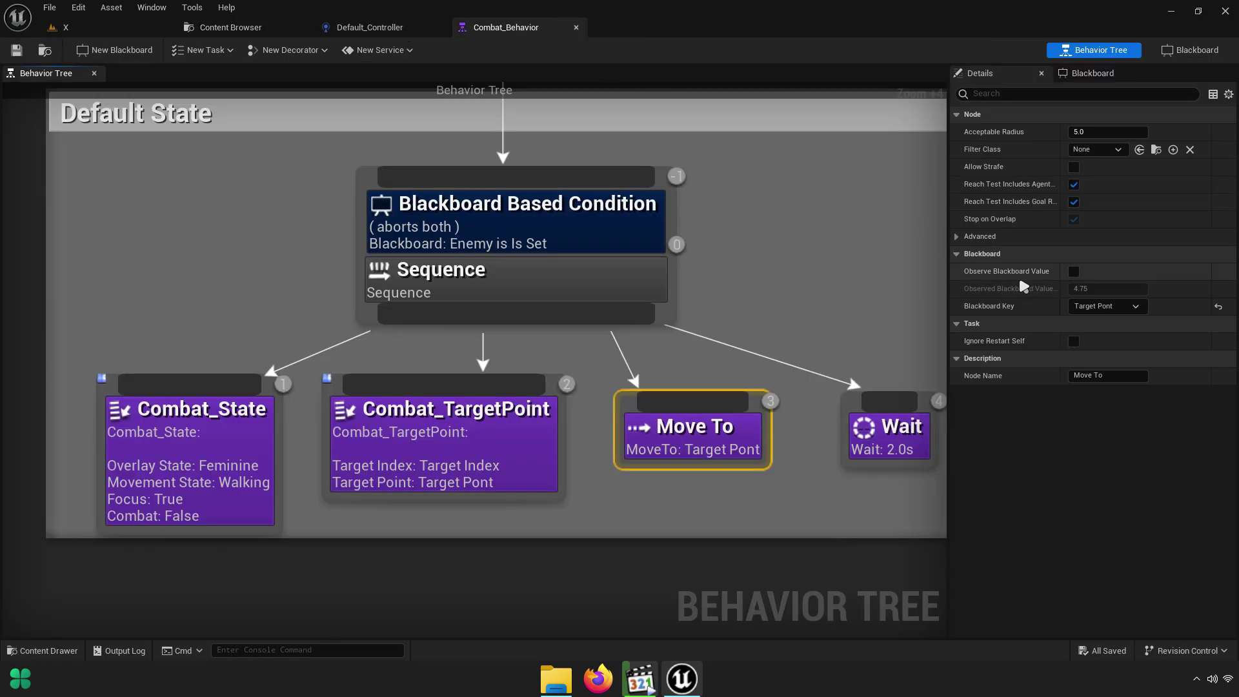
Reset Move To's Blackboard Key to Enemy and move the Wait task closer to it
{"action": "left_click", "coordinate": [1131, 307]}
{"action": "left_click", "coordinate": [1106, 328]}
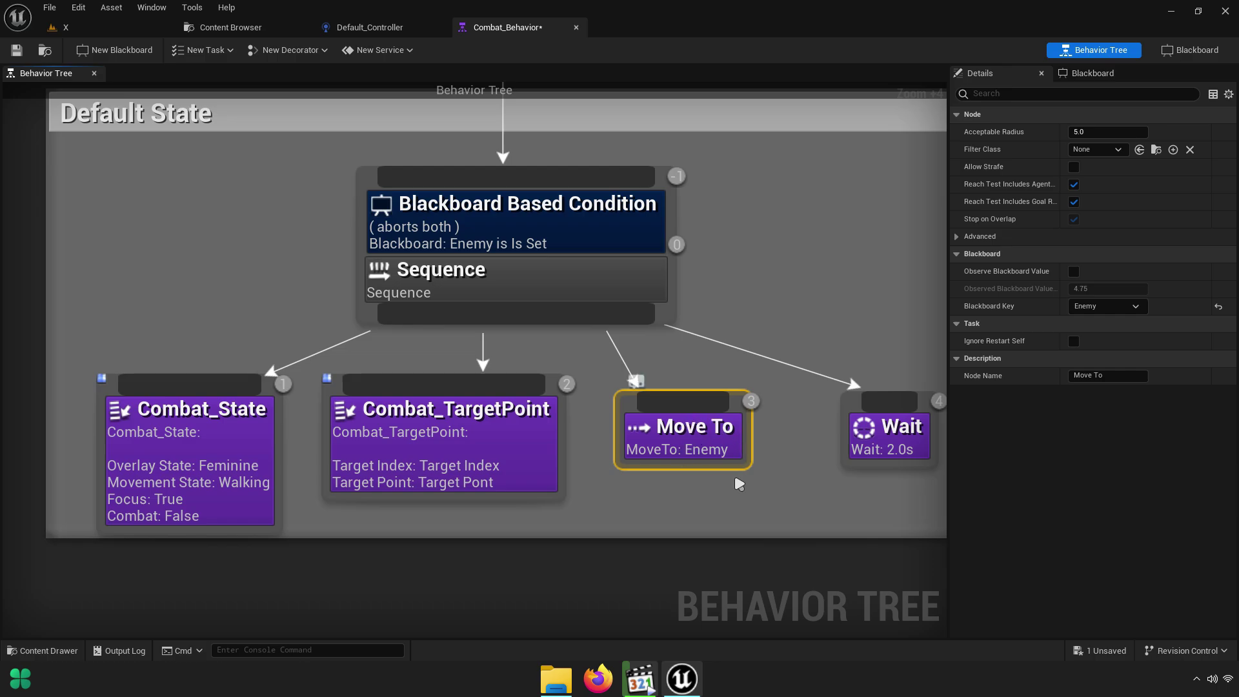
{"action": "left_click_drag", "start_coordinate": [925, 442], "coordinate": [889, 443]}
{"action": "left_click", "coordinate": [234, 230]}
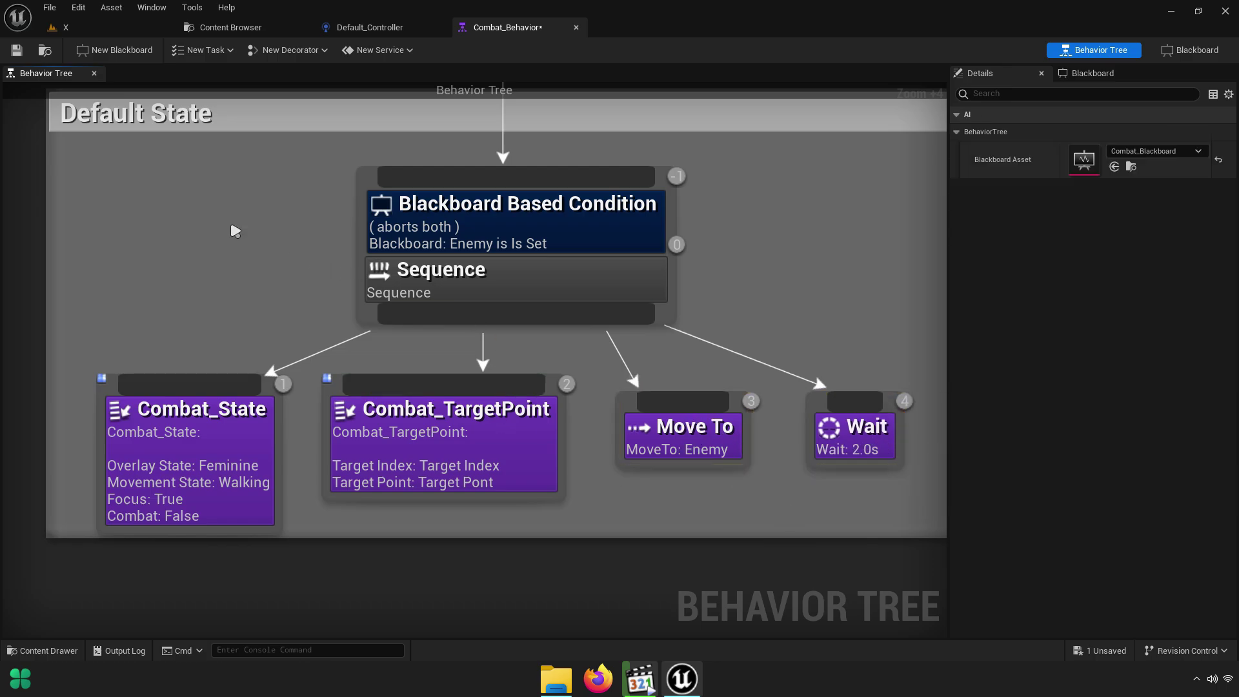
Create a BTTask_BlueprintBase task and save it as Combat_Attack
{"action": "left_click", "coordinate": [200, 52]}
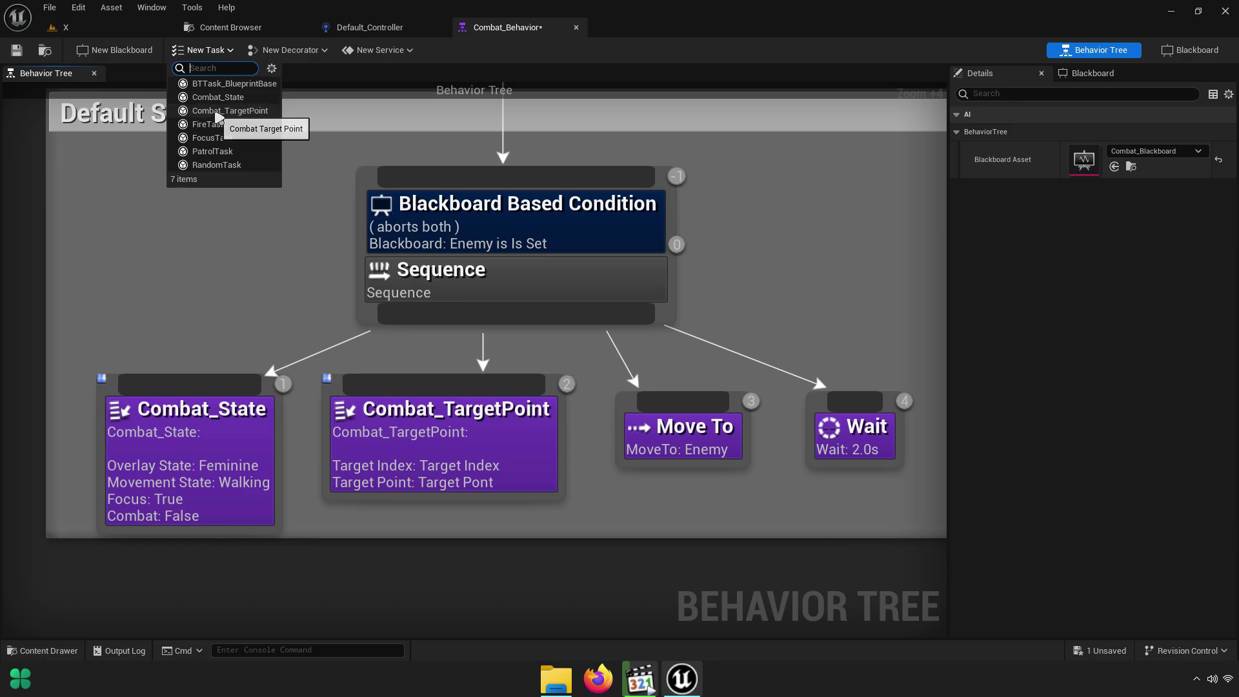
{"action": "left_click", "coordinate": [261, 84]}
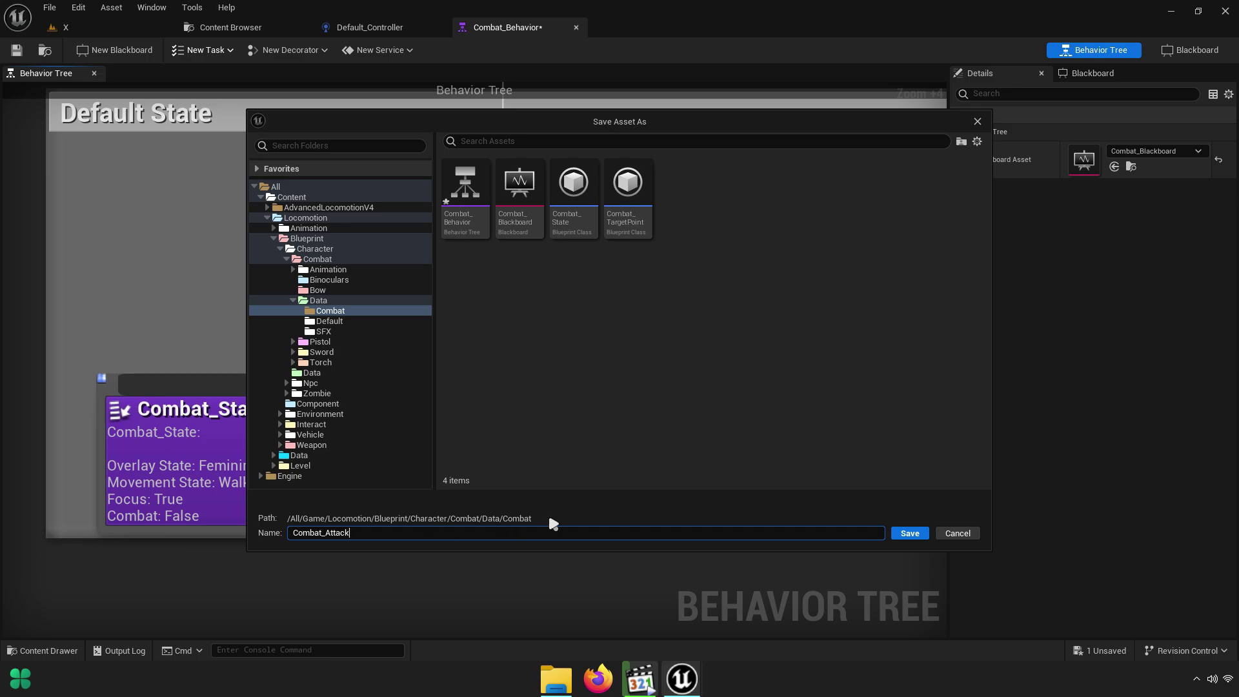
{"action": "left_click", "coordinate": [926, 530]}
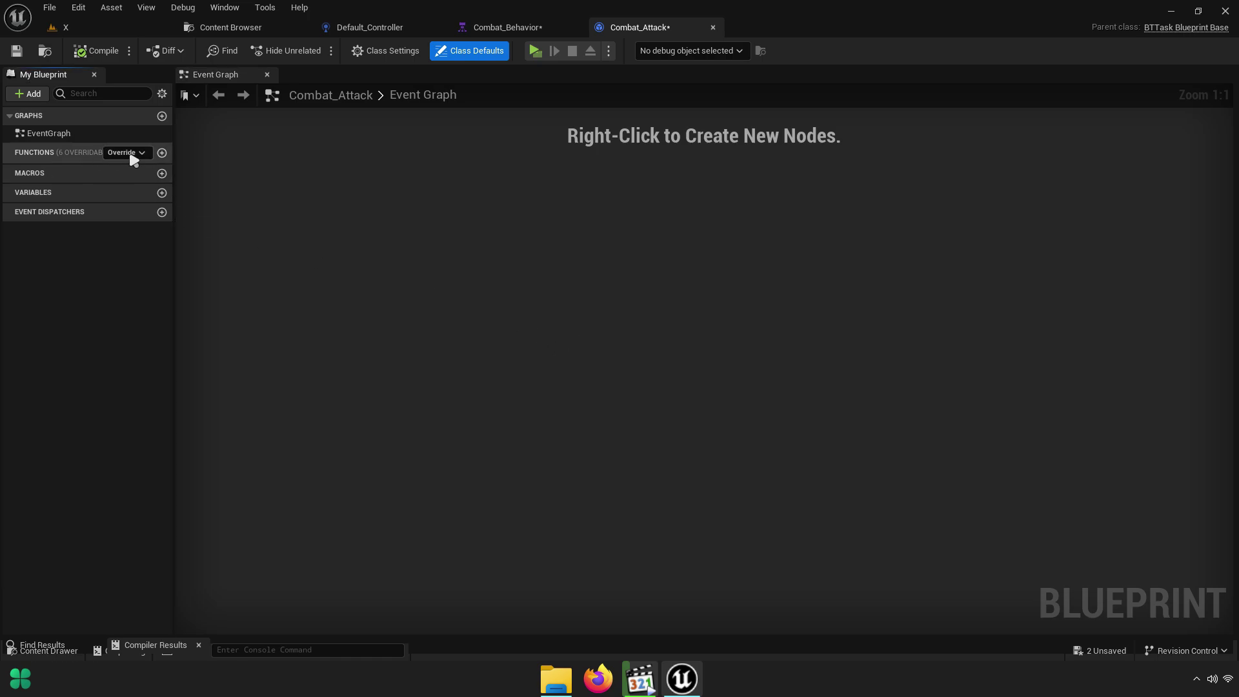
Add Event Receive Execute AI and cast its Controlled Pawn to Base, aligned beside it
{"action": "left_click", "coordinate": [132, 156]}
{"action": "left_click", "coordinate": [185, 226]}
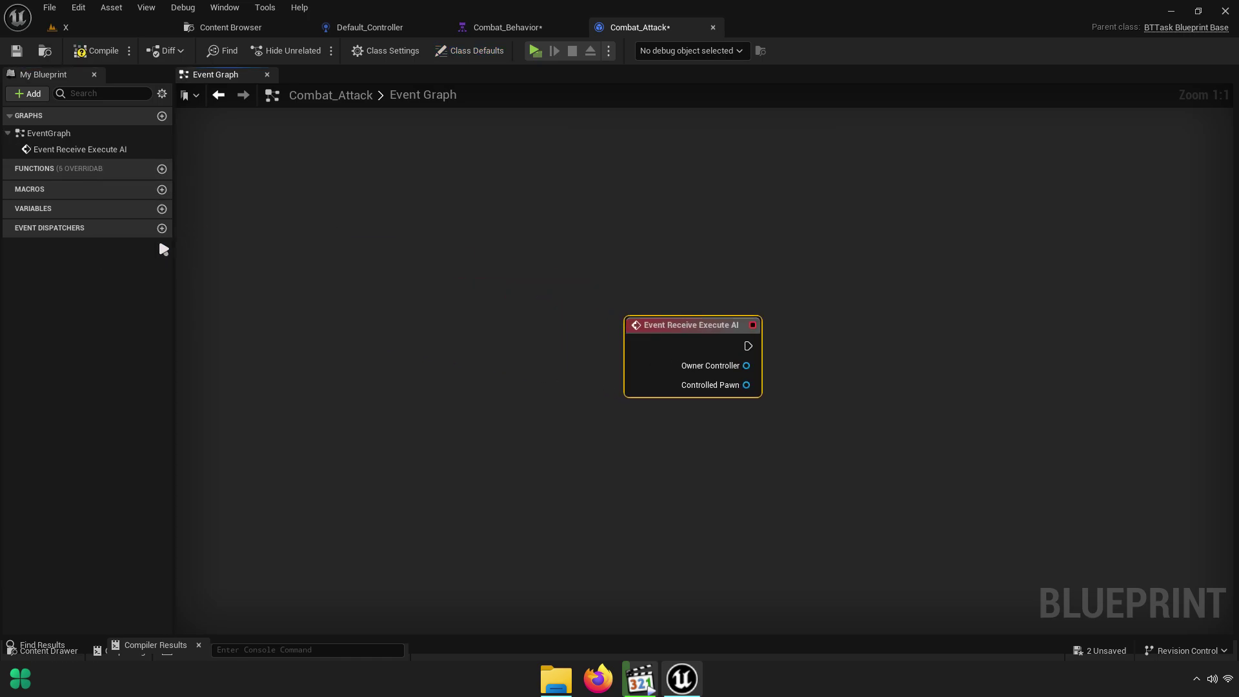
{"action": "right_click_drag", "start_coordinate": [943, 445], "coordinate": [581, 417]}
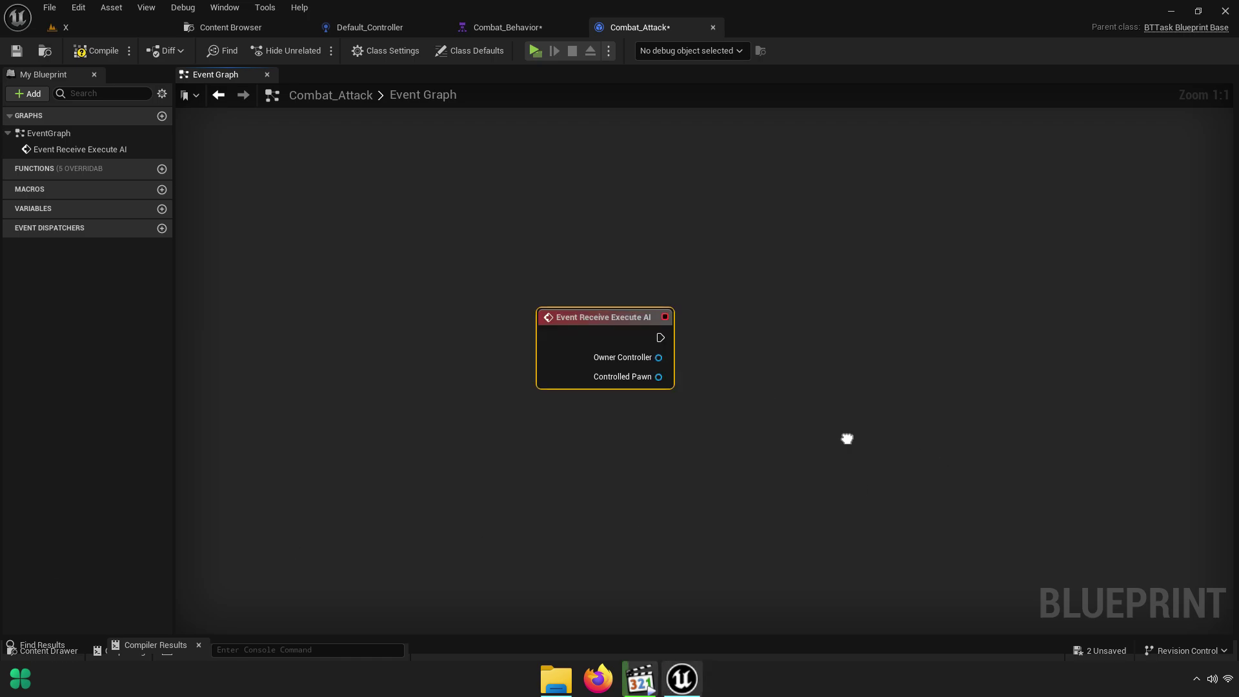
{"action": "scroll", "coordinate": [465, 391], "scroll_direction": "up", "scroll_amount": 4}
{"action": "left_click_drag", "start_coordinate": [385, 362], "coordinate": [584, 306]}
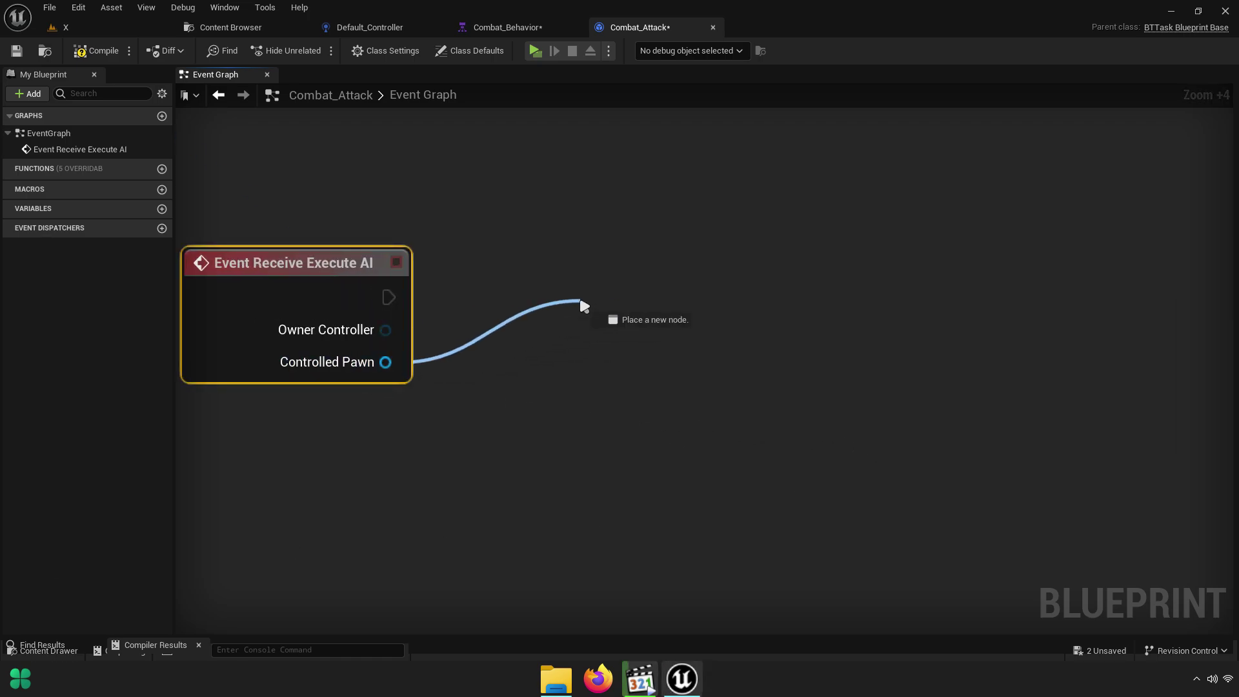
{"action": "type", "text": "casttobase"}
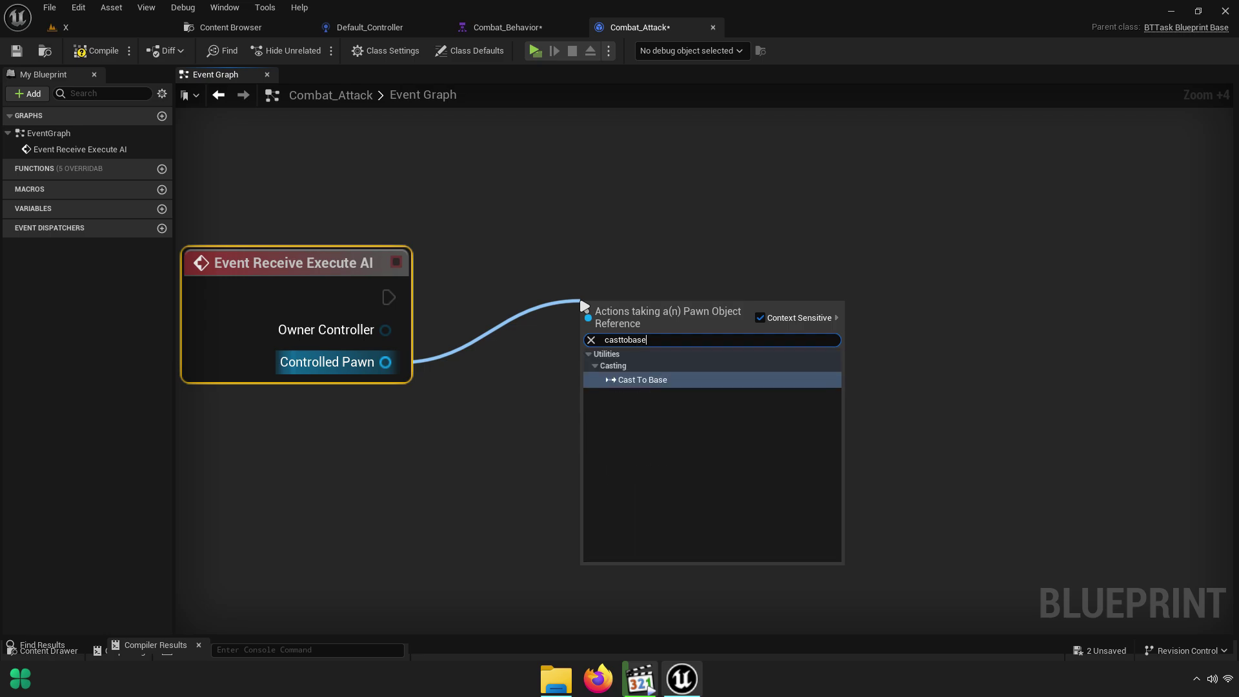
{"action": "left_click", "coordinate": [672, 379]}
{"action": "left_click_drag", "start_coordinate": [647, 321], "coordinate": [509, 288]}
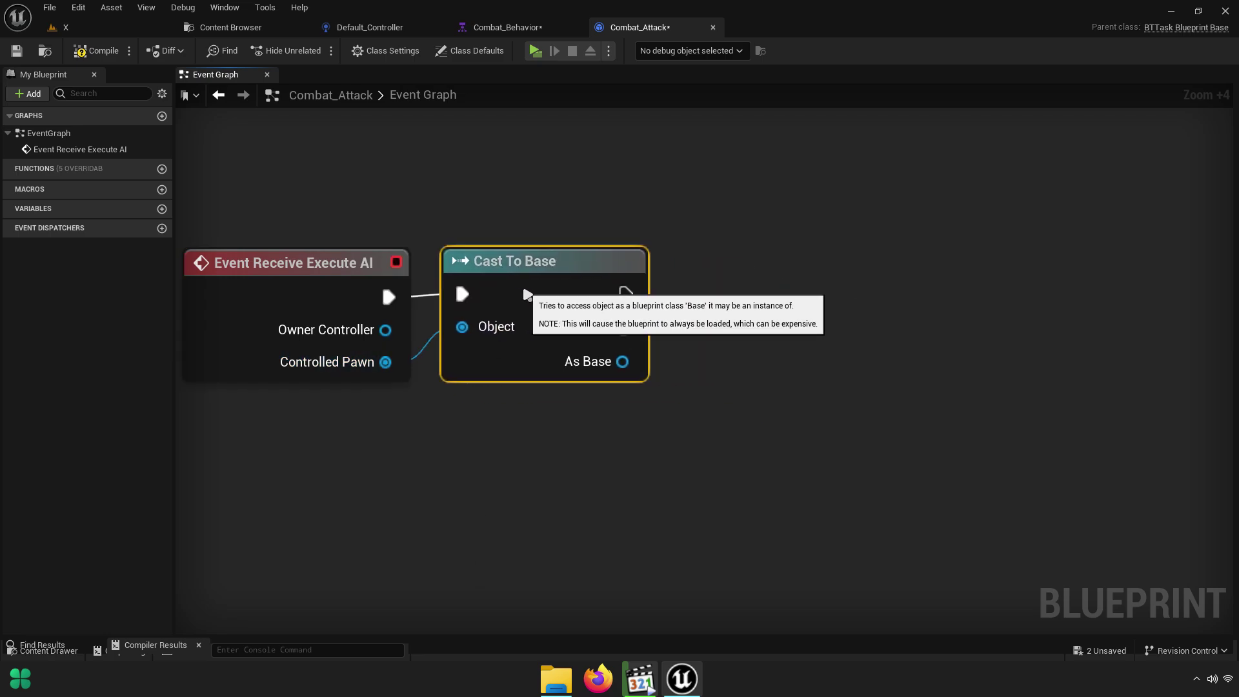
{"action": "key", "text": "ctrl+a"}
{"action": "left_click", "coordinate": [522, 408]}
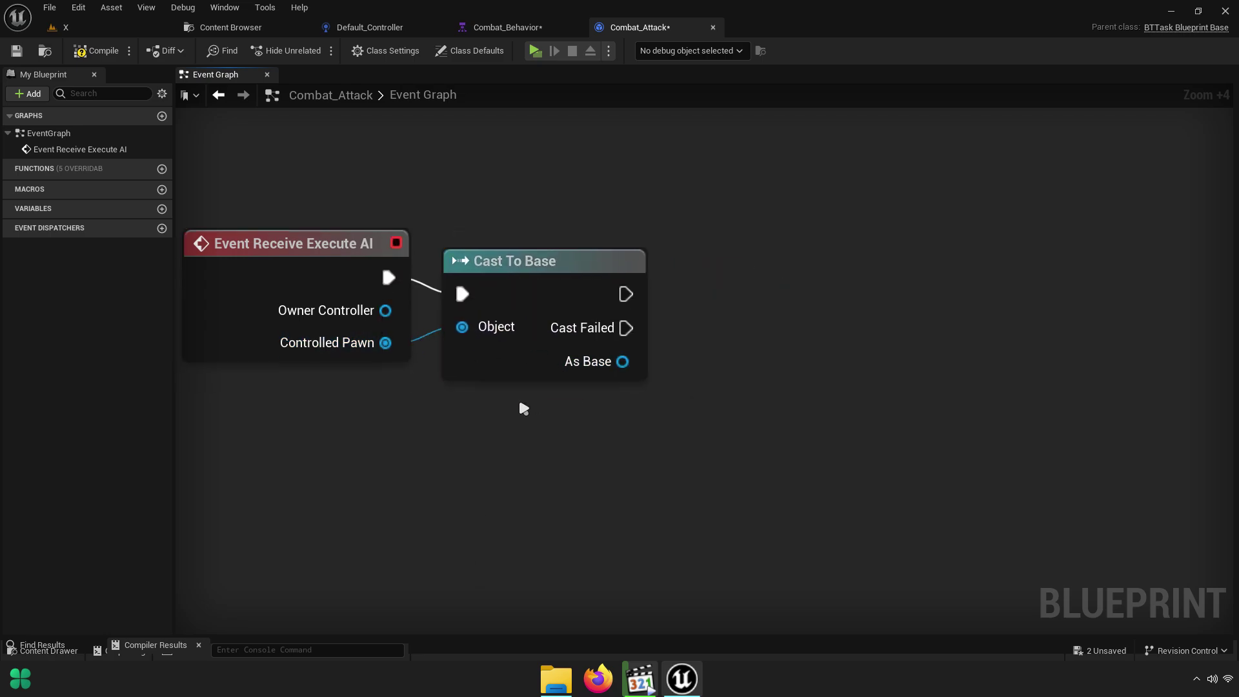
Get the Combat Component from As Base and search for its Action function
{"action": "left_click_drag", "start_coordinate": [632, 362], "coordinate": [721, 336]}
{"action": "type", "text": "getco"}
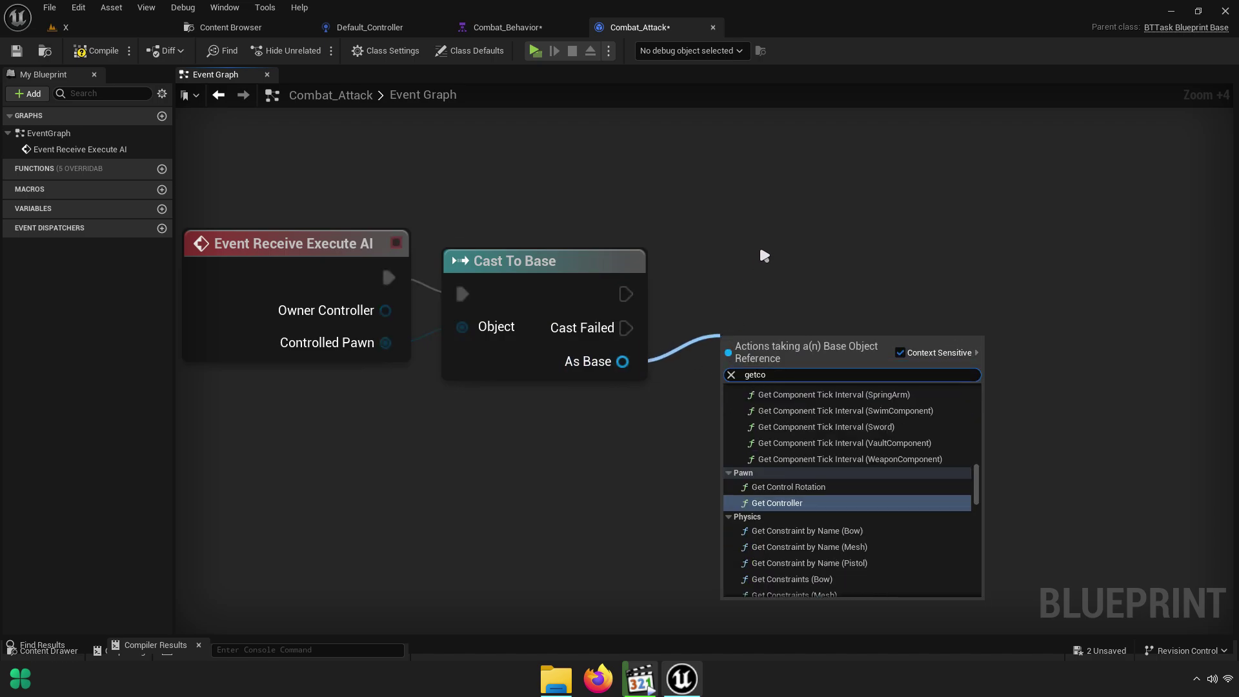
{"action": "type", "text": "mbat com"}
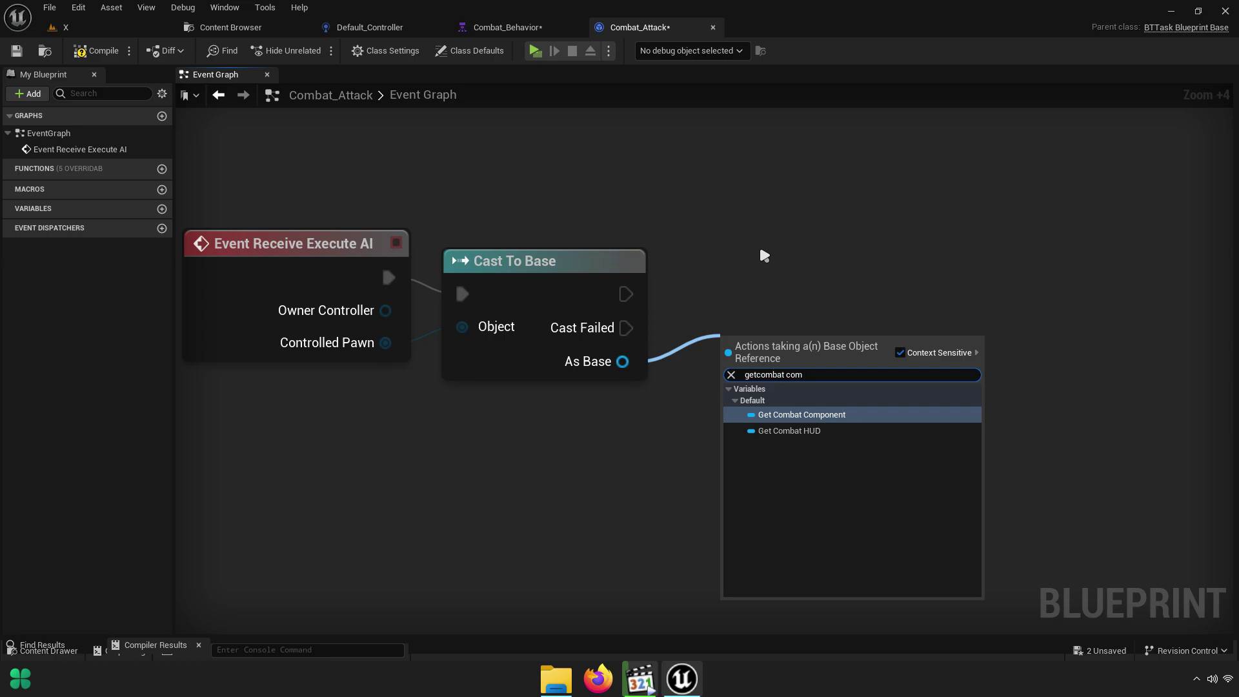
{"action": "left_click", "coordinate": [834, 415]}
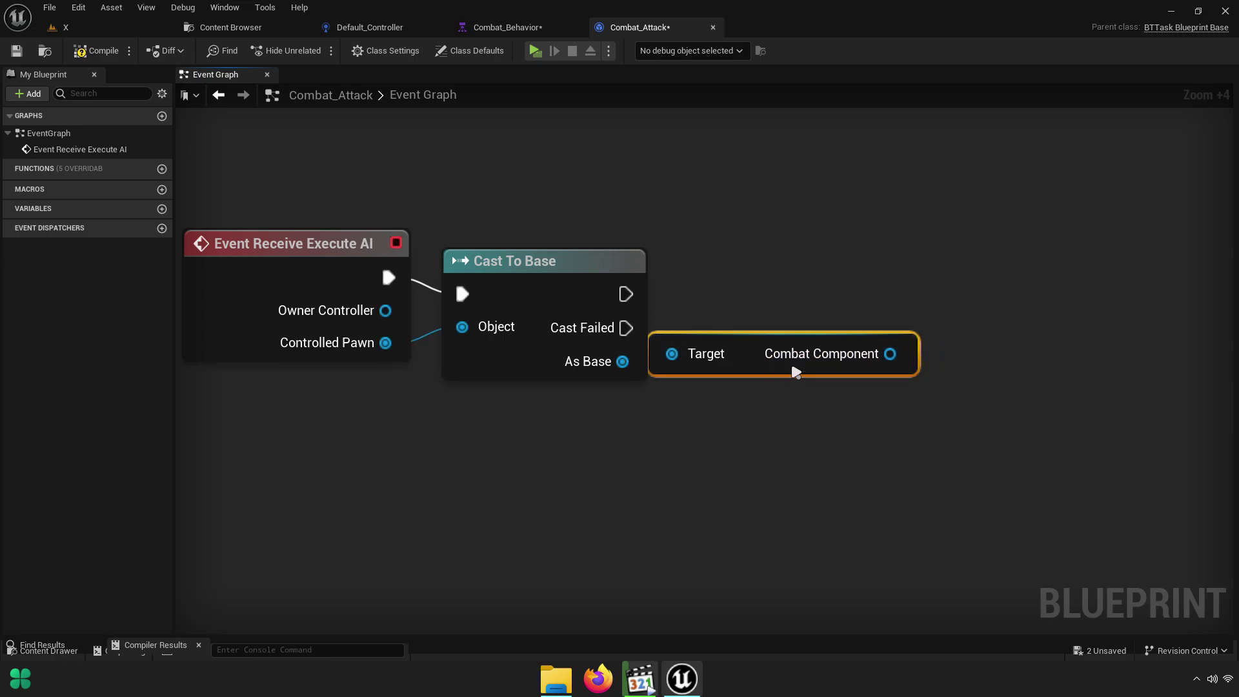
{"action": "right_click_drag", "start_coordinate": [802, 368], "coordinate": [624, 348]}
{"action": "left_click_drag", "start_coordinate": [711, 333], "coordinate": [794, 255]}
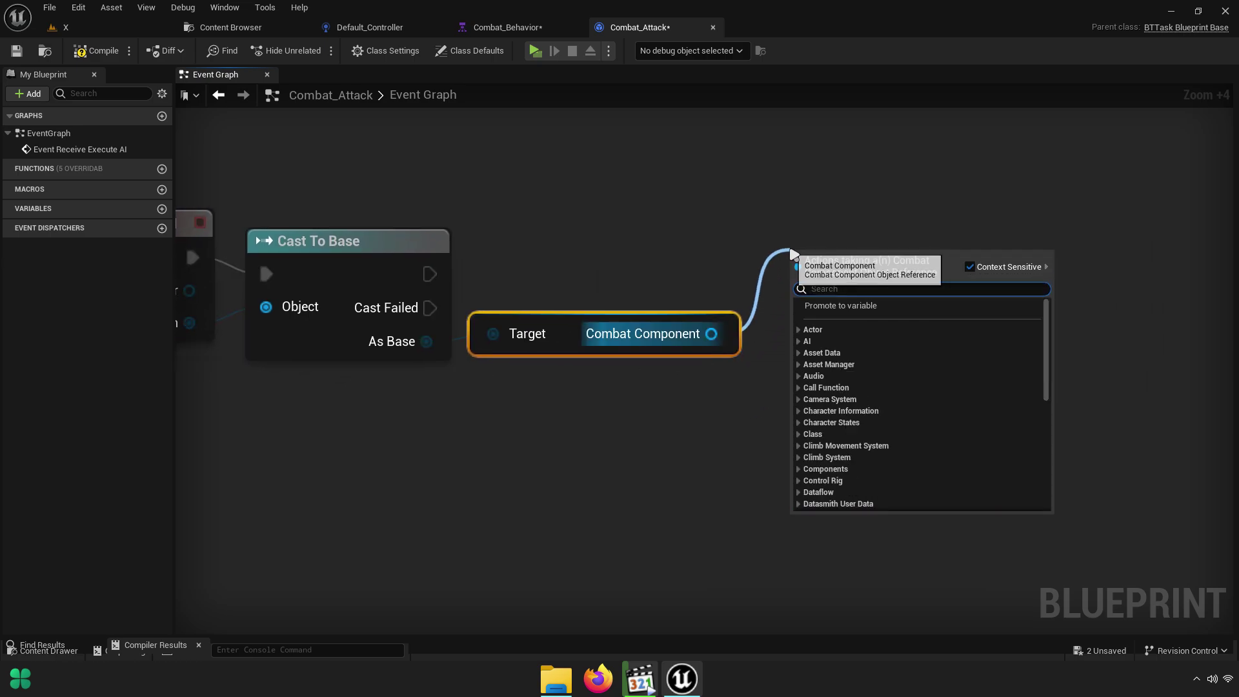
{"action": "type", "text": "action"}
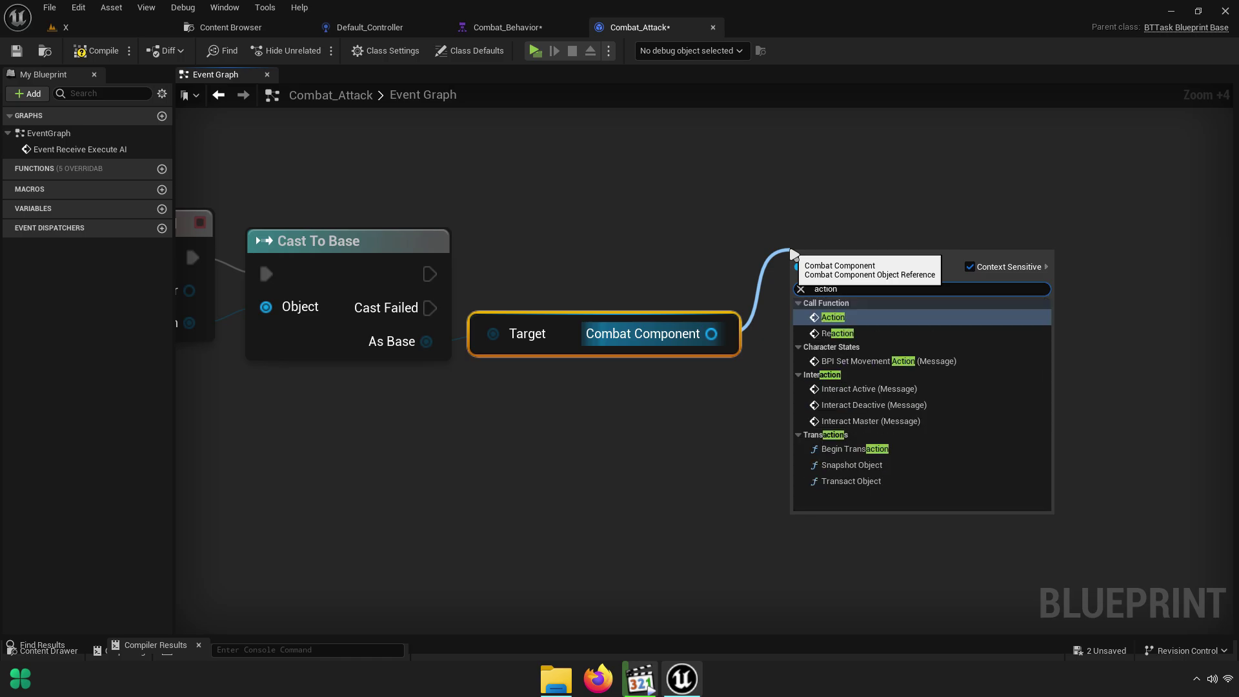
Add the Action call and inspect its definition in CombatComponent
{"action": "left_click", "coordinate": [854, 321]}
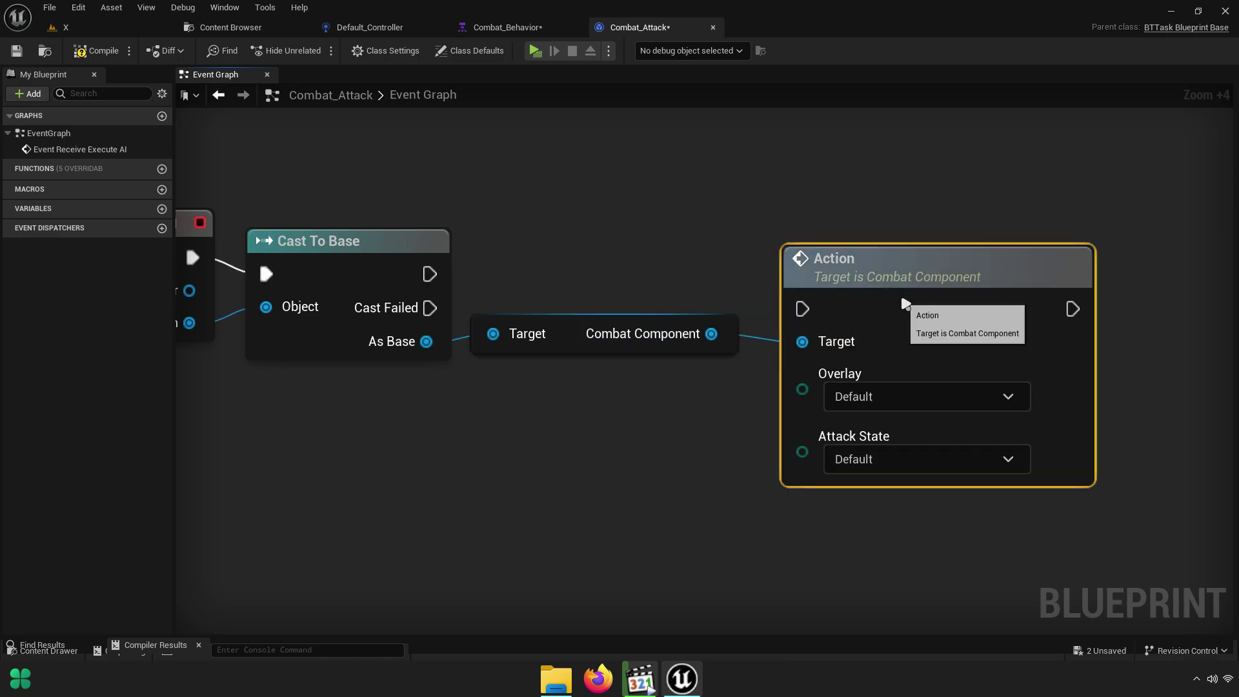
{"action": "double_click", "coordinate": [902, 221]}
{"action": "scroll", "coordinate": [799, 301], "scroll_direction": "up", "scroll_amount": 1}
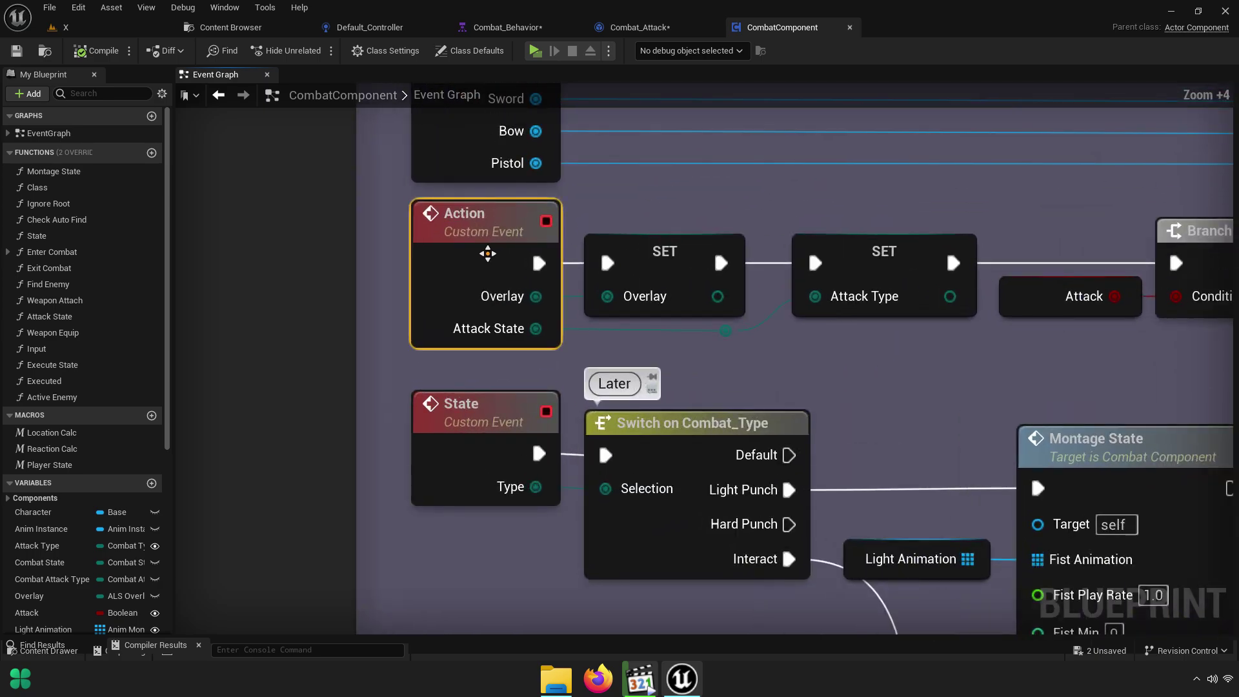
{"action": "scroll", "coordinate": [464, 271], "scroll_direction": "up", "scroll_amount": 4}
{"action": "right_click_drag", "start_coordinate": [463, 272], "coordinate": [263, 254]}
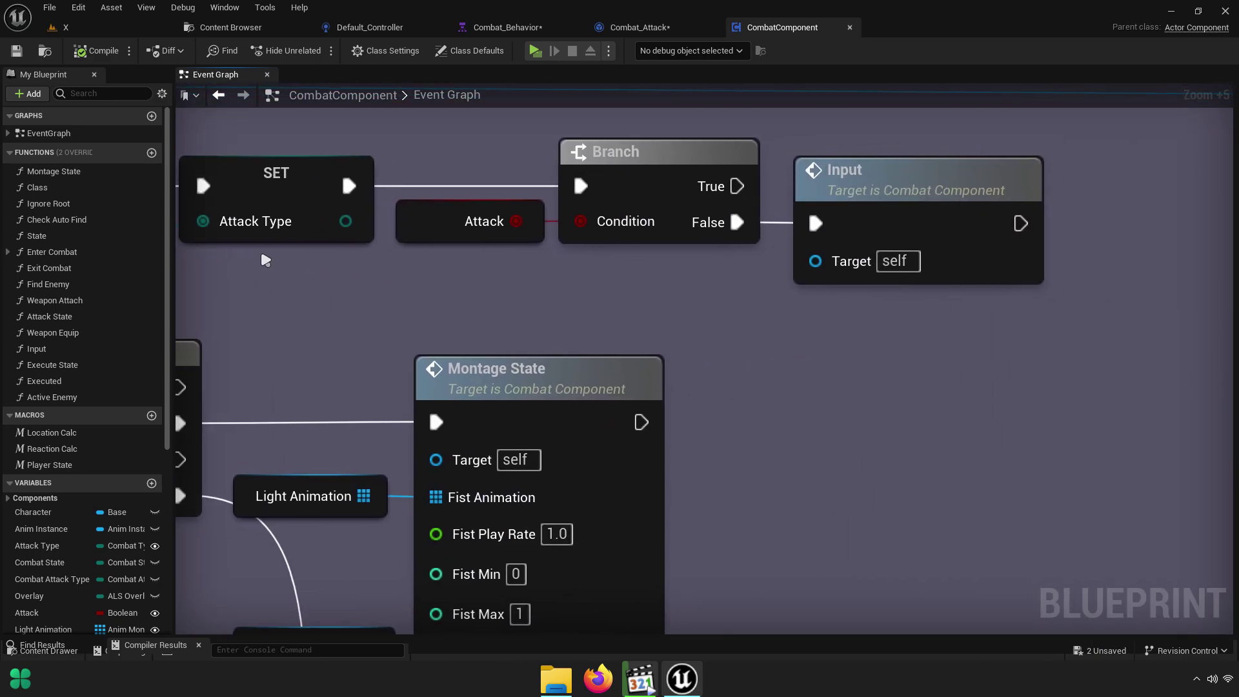
{"action": "scroll", "coordinate": [581, 290], "scroll_direction": "down", "scroll_amount": 4}
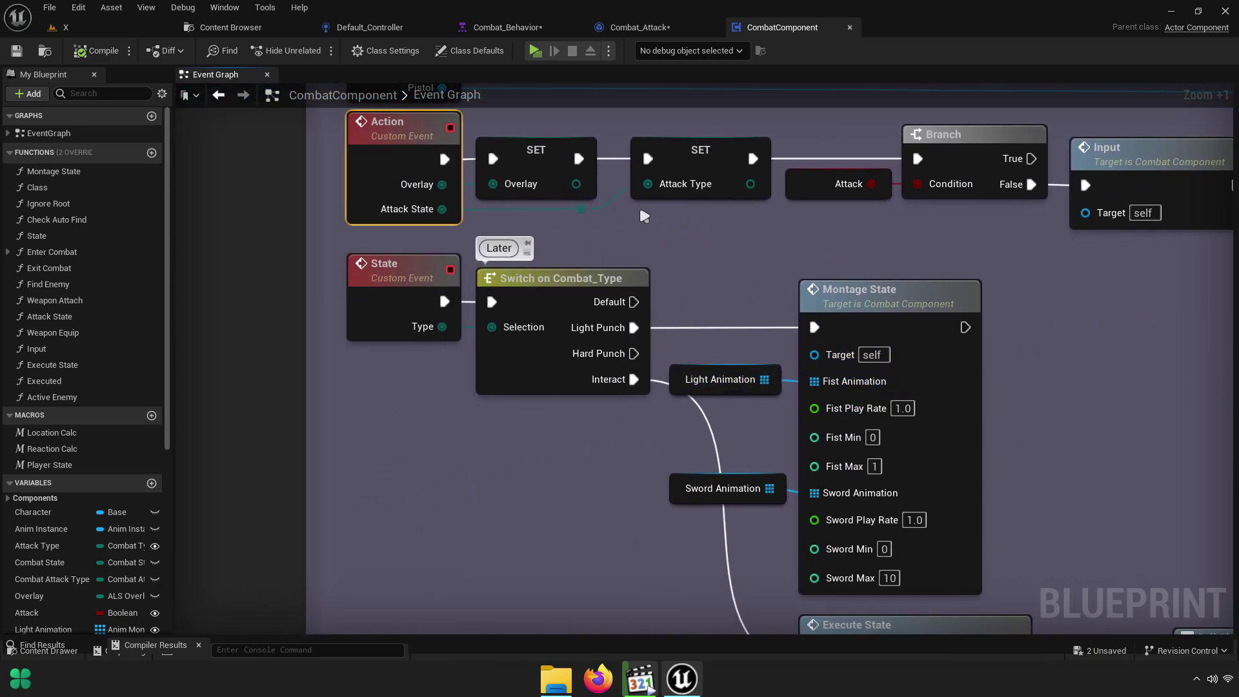
{"action": "left_click", "coordinate": [851, 27]}
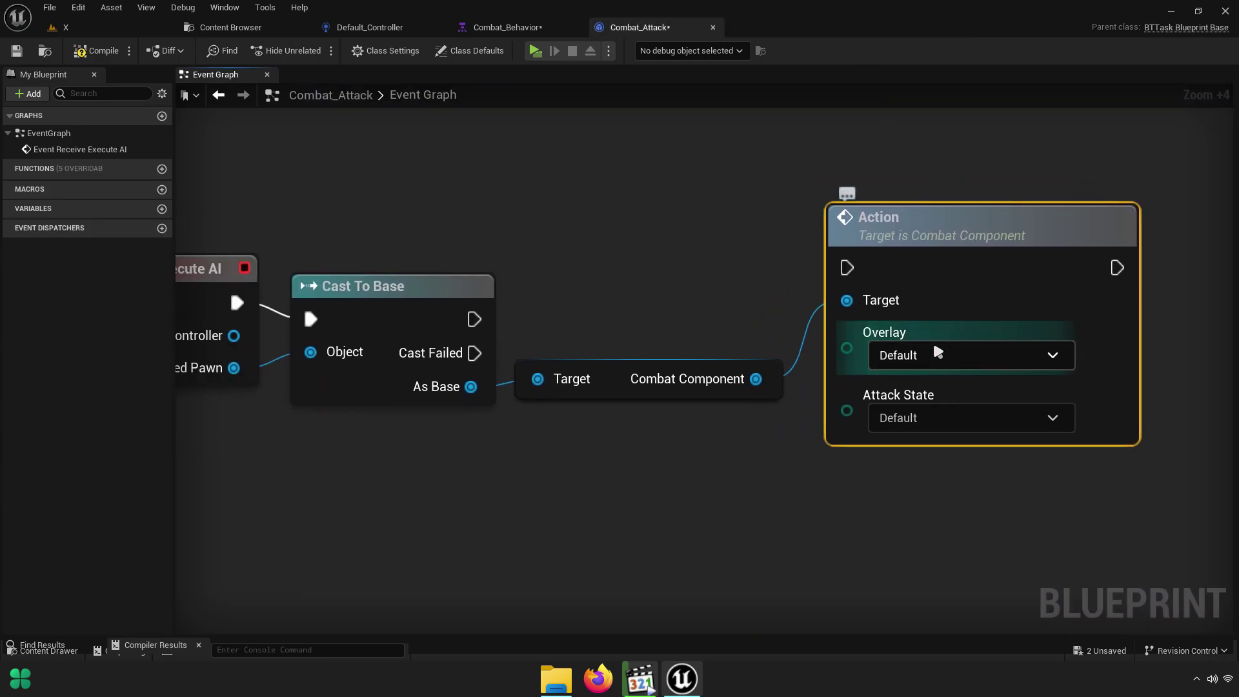
Wire the cast's exec to Action and feed the pawn's Overlay State into its Overlay input
{"action": "left_click_drag", "start_coordinate": [848, 267], "coordinate": [474, 319]}
{"action": "mouse_move", "coordinate": [946, 247]}
{"action": "left_mouse_down"}
{"action": "mouse_move", "coordinate": [998, 281]}
{"action": "mouse_move", "coordinate": [984, 319]}
{"action": "left_mouse_up"}
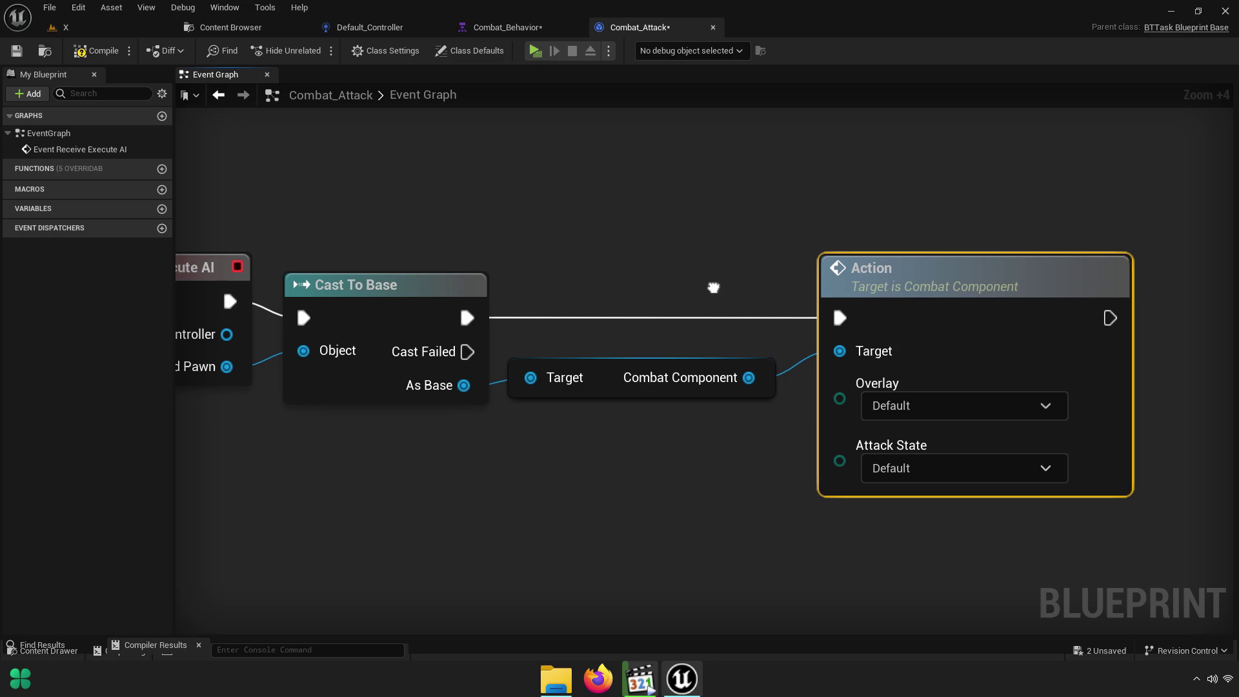
{"action": "right_click_drag", "start_coordinate": [721, 289], "coordinate": [537, 239]}
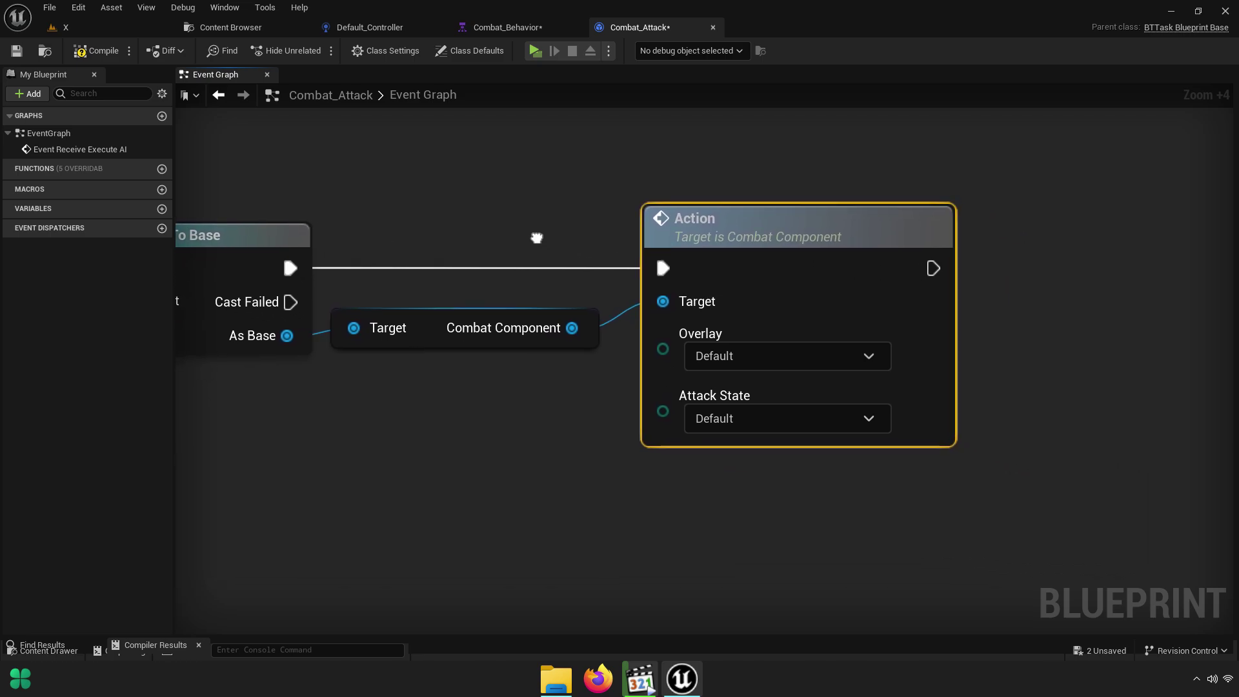
{"action": "right_click_drag", "start_coordinate": [662, 360], "coordinate": [811, 331]}
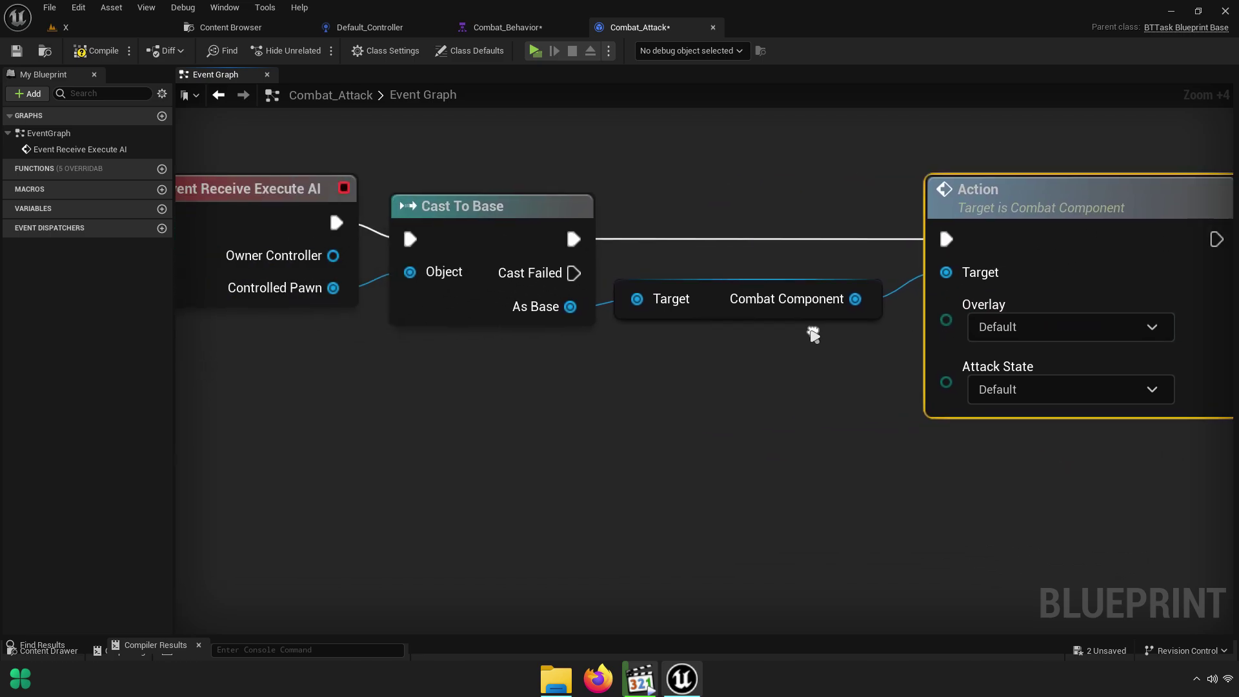
{"action": "left_click_drag", "start_coordinate": [570, 307], "coordinate": [603, 414]}
{"action": "type", "text": "getov"}
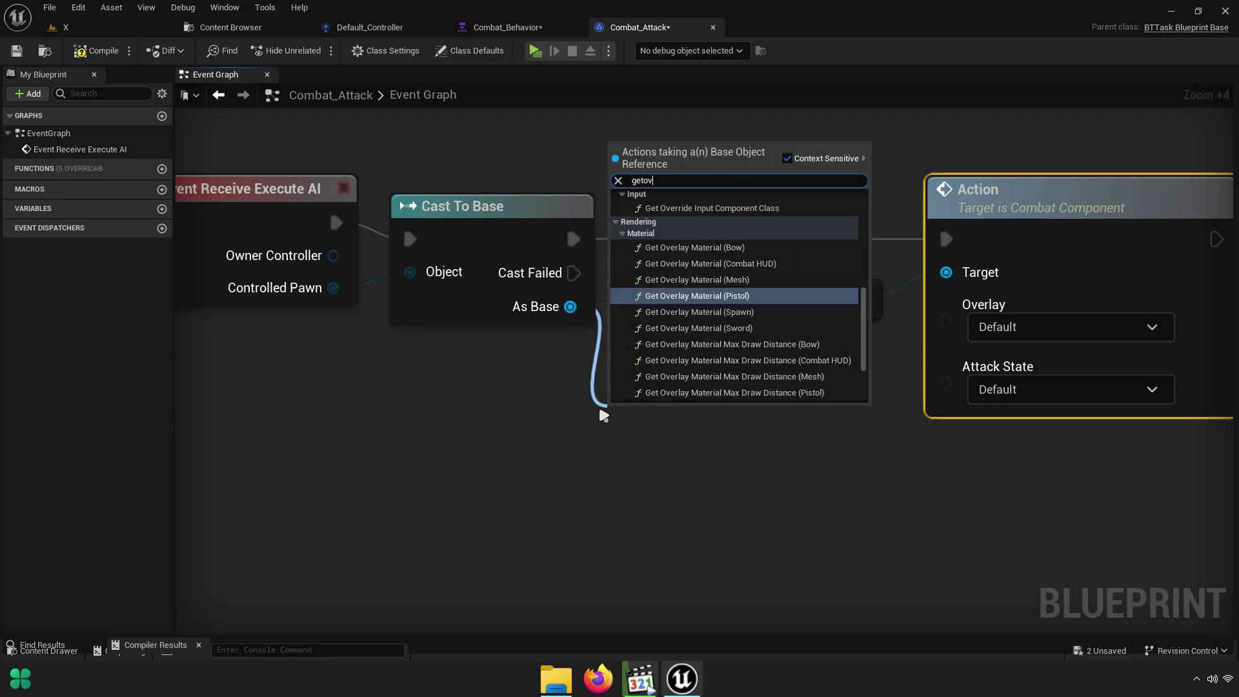
{"action": "type", "text": "erlay state"}
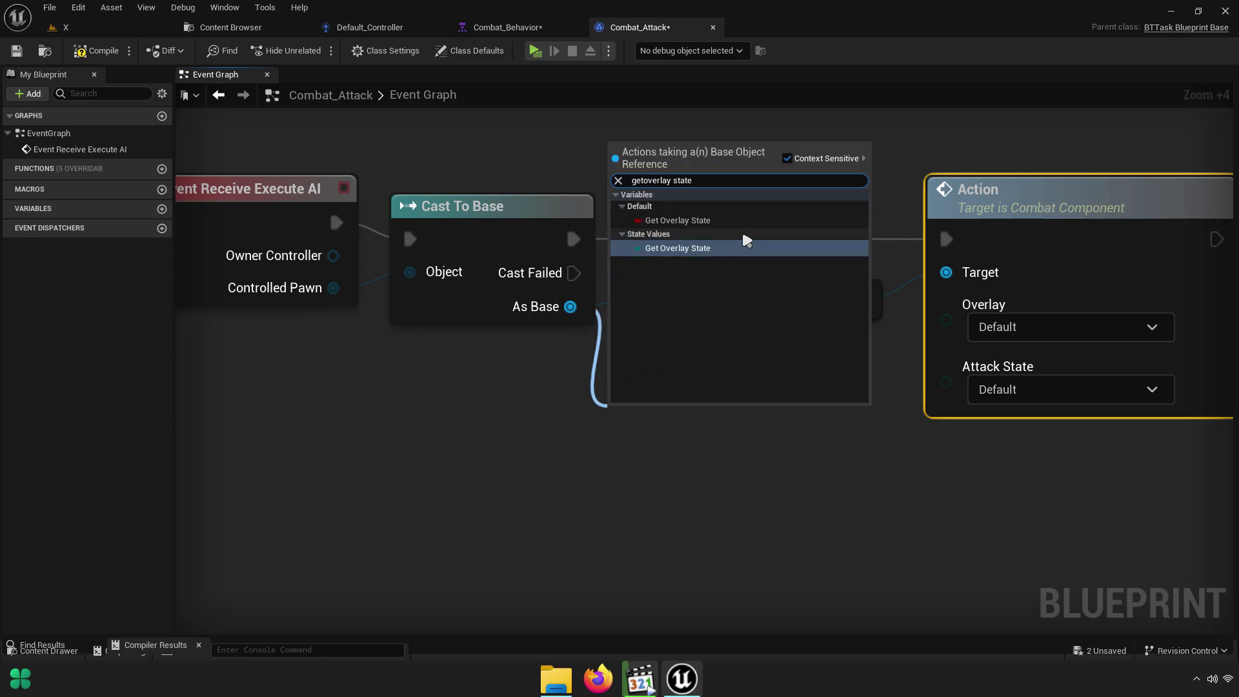
{"action": "left_click", "coordinate": [744, 248]}
{"action": "left_click_drag", "start_coordinate": [742, 423], "coordinate": [752, 364]}
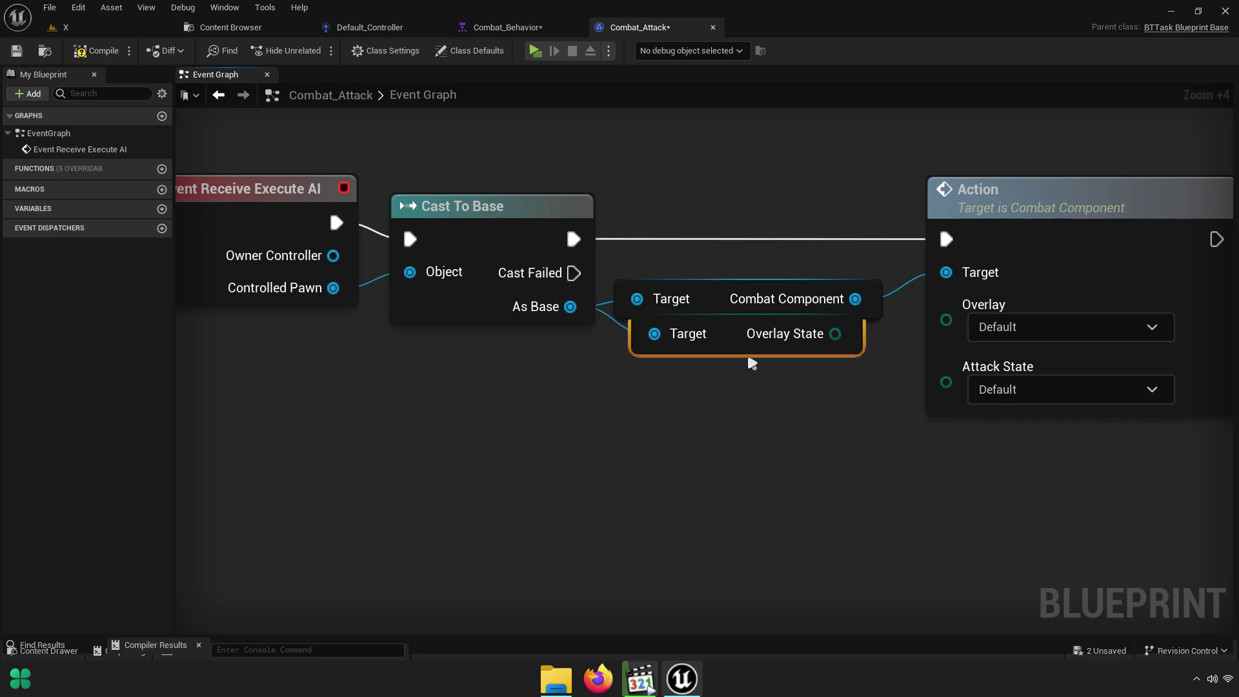
{"action": "right_click_drag", "start_coordinate": [759, 359], "coordinate": [596, 359]}
{"action": "left_click_drag", "start_coordinate": [690, 334], "coordinate": [786, 327]}
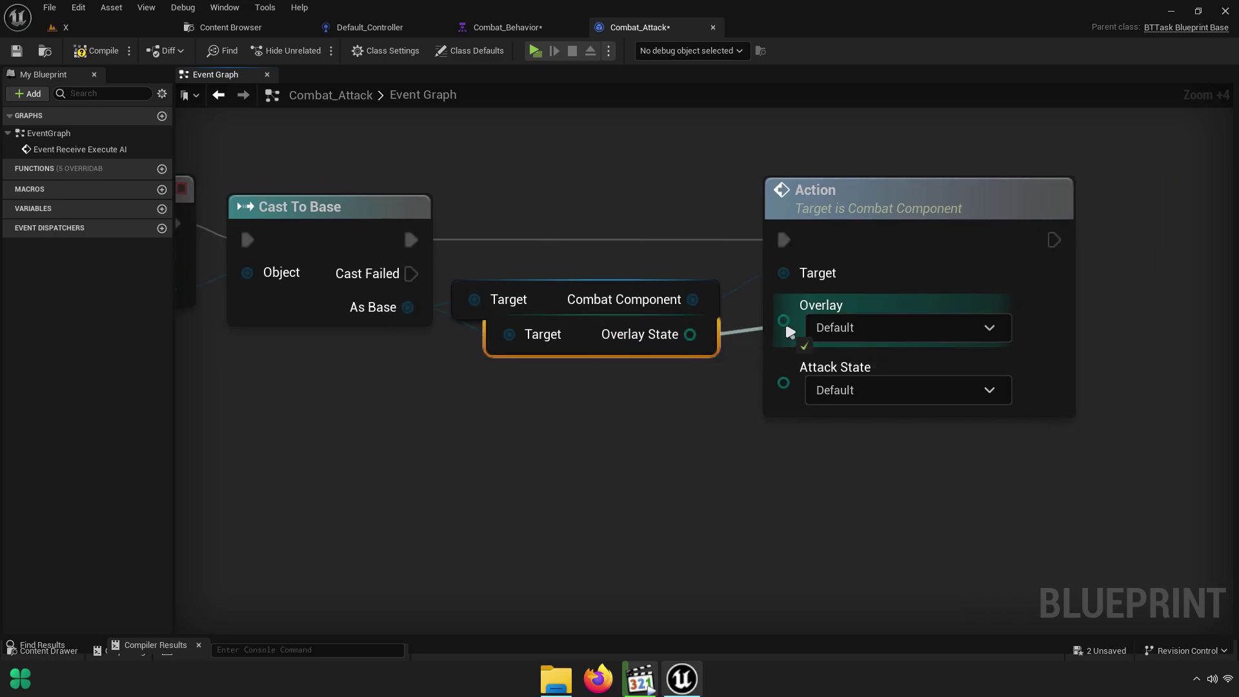
{"action": "key", "text": "q"}
{"action": "left_click", "coordinate": [644, 376]}
Tidy the Action node, review its Attack State options, and reopen its definition
{"action": "right_click_drag", "start_coordinate": [809, 306], "coordinate": [770, 312]}
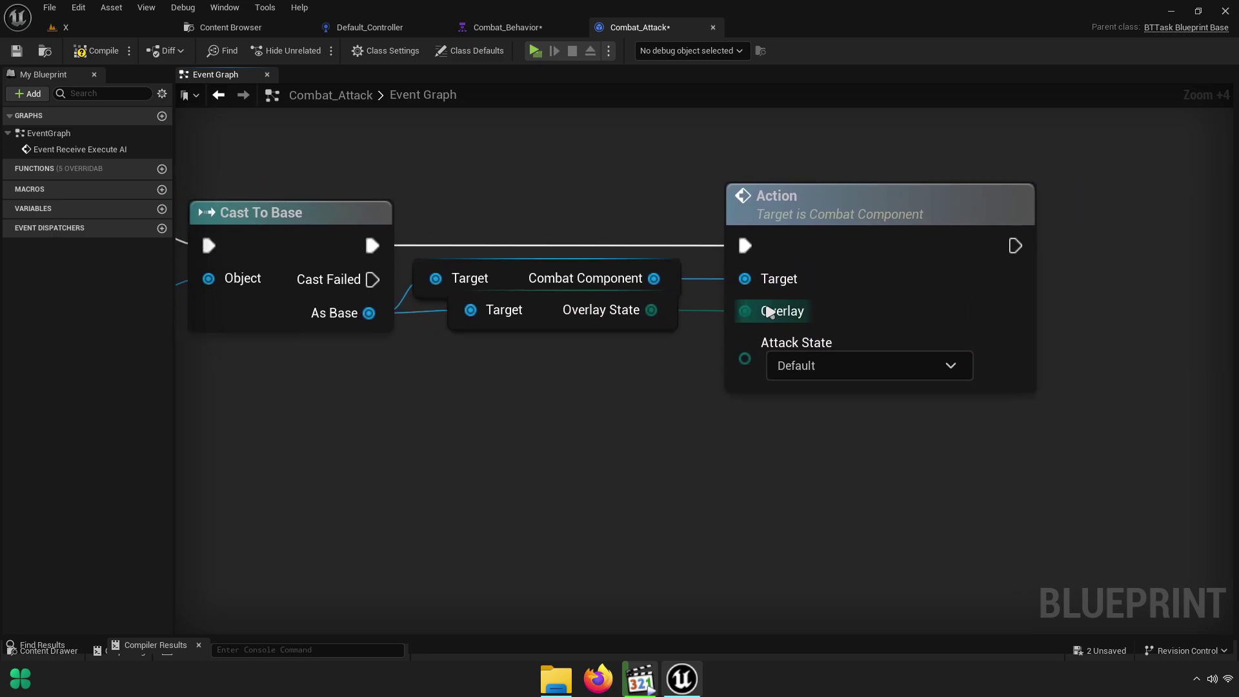
{"action": "left_click", "coordinate": [899, 212]}
{"action": "left_click_drag", "start_coordinate": [900, 212], "coordinate": [882, 212]}
{"action": "right_click_drag", "start_coordinate": [868, 445], "coordinate": [715, 417]}
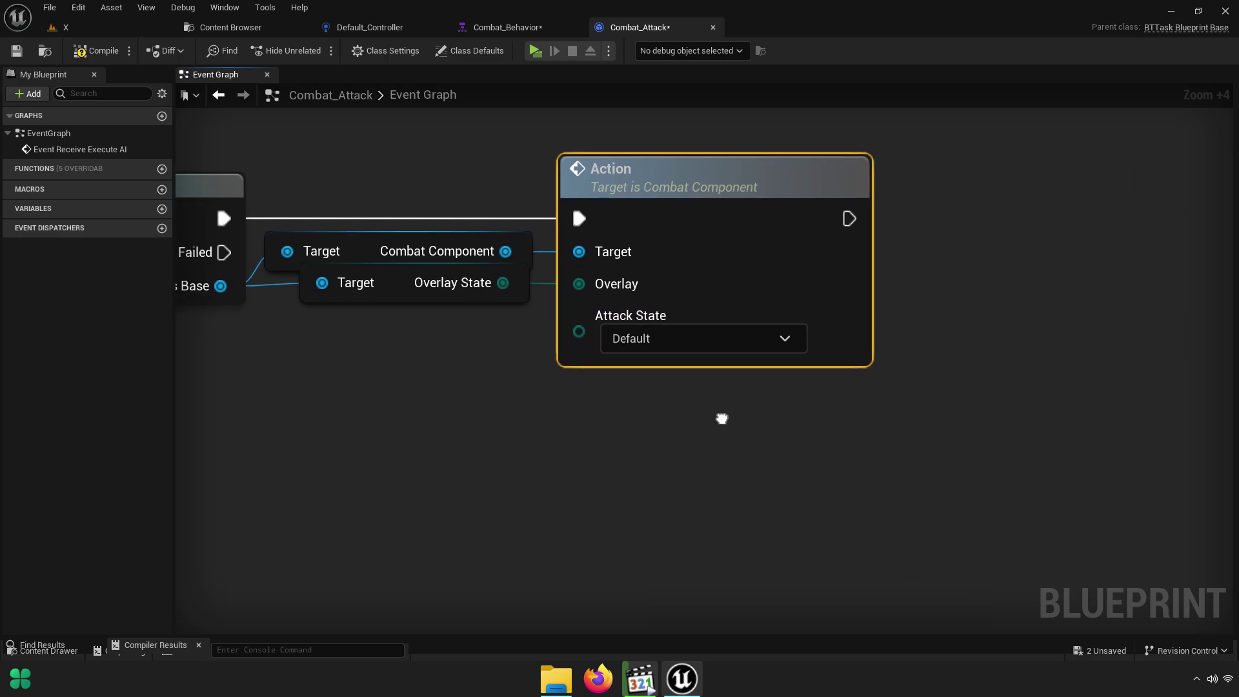
{"action": "left_click", "coordinate": [667, 347]}
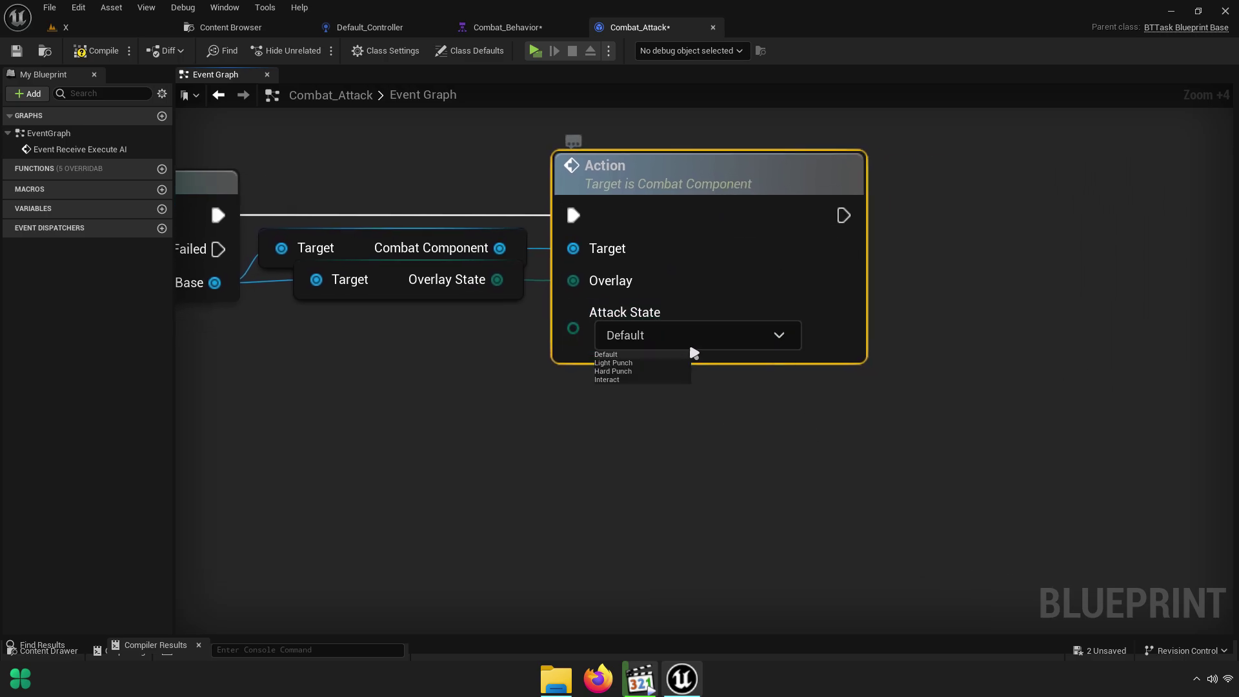
{"action": "left_click", "coordinate": [708, 221]}
{"action": "double_click", "coordinate": [584, 247]}
Add an 'Attack State' comment to CombatComponent's Montage State node, then return to Combat_Attack
{"action": "scroll", "coordinate": [584, 247], "scroll_direction": "up", "scroll_amount": 4}
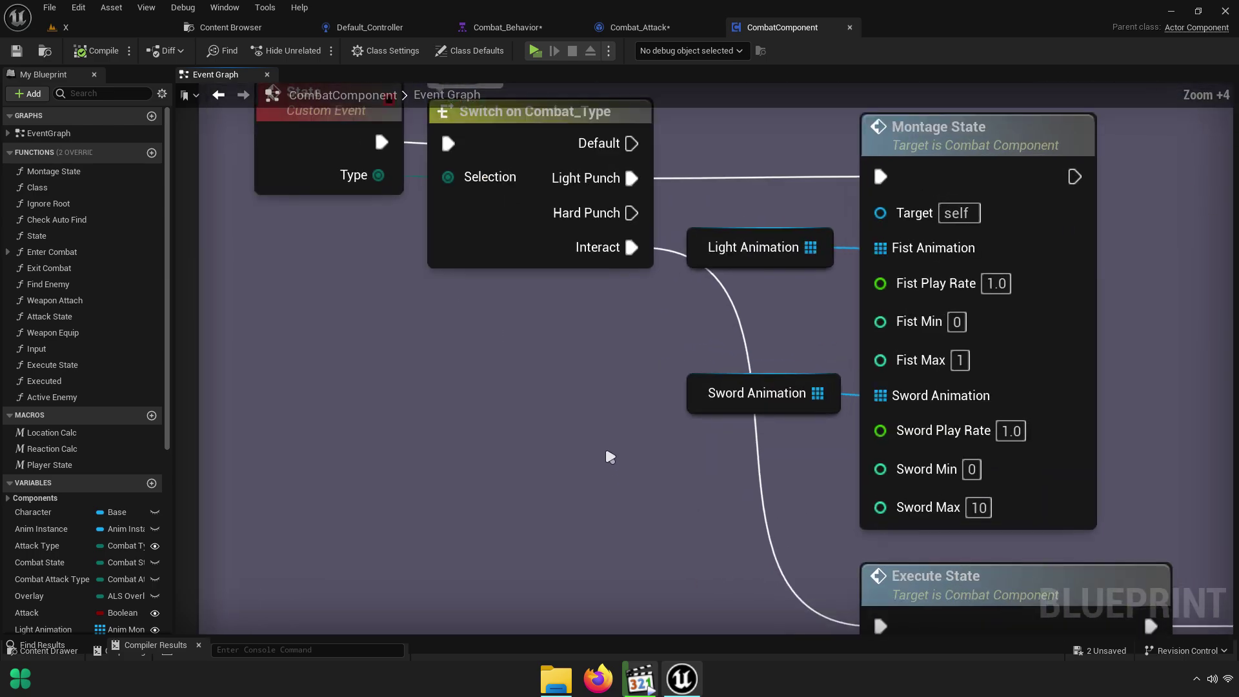
{"action": "right_click_drag", "start_coordinate": [592, 260], "coordinate": [569, 353]}
{"action": "mouse_move", "coordinate": [896, 276]}
{"action": "right_mouse_down"}
{"action": "mouse_move", "coordinate": [709, 229]}
{"action": "mouse_move", "coordinate": [711, 246]}
{"action": "right_mouse_up"}
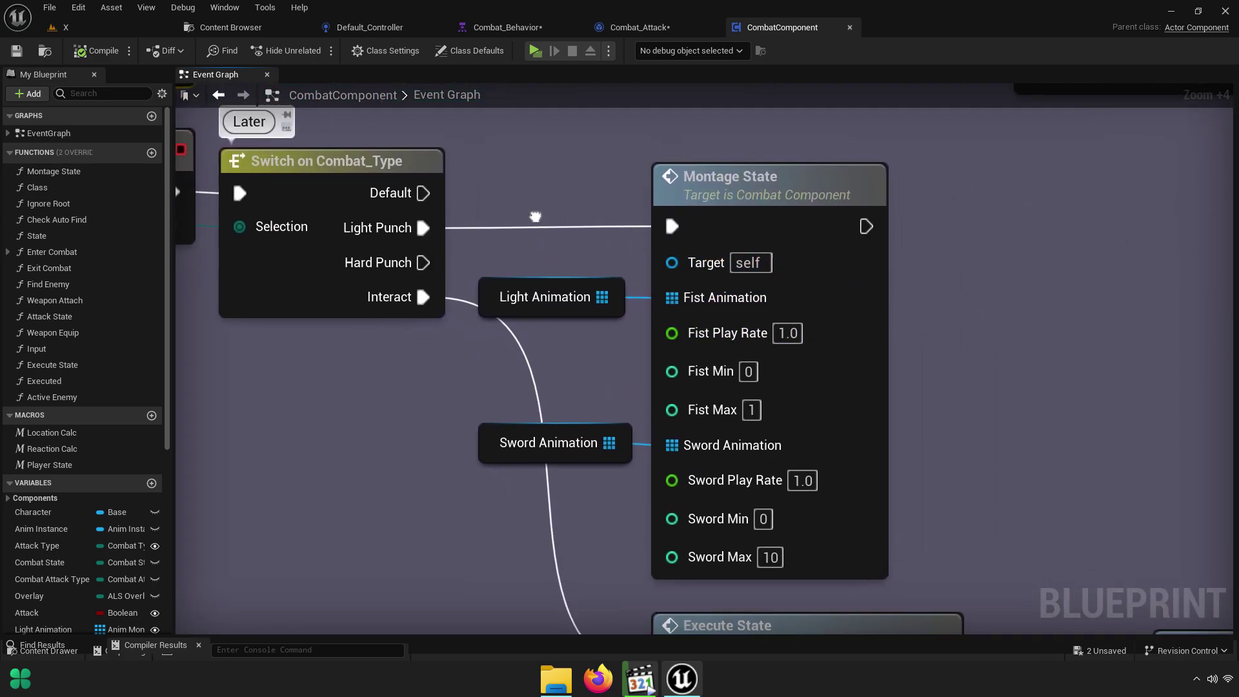
{"action": "left_click", "coordinate": [681, 178]}
{"action": "type", "text": "Attack State"}
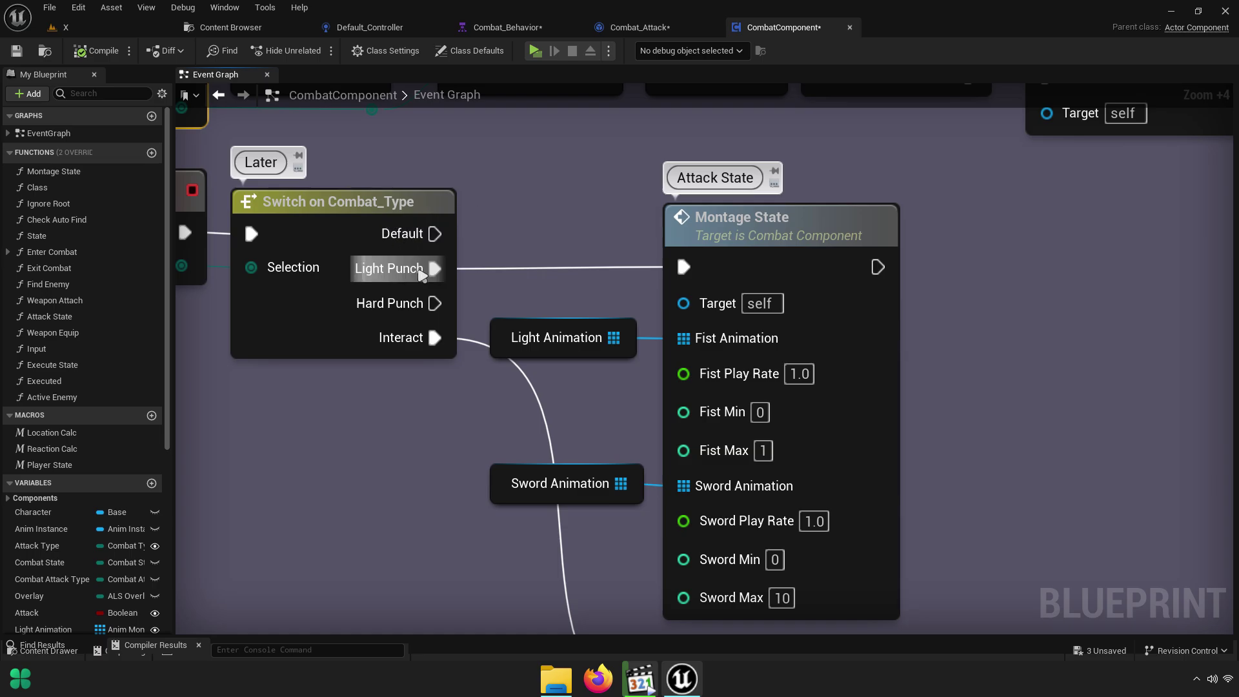
{"action": "left_click", "coordinate": [640, 28]}
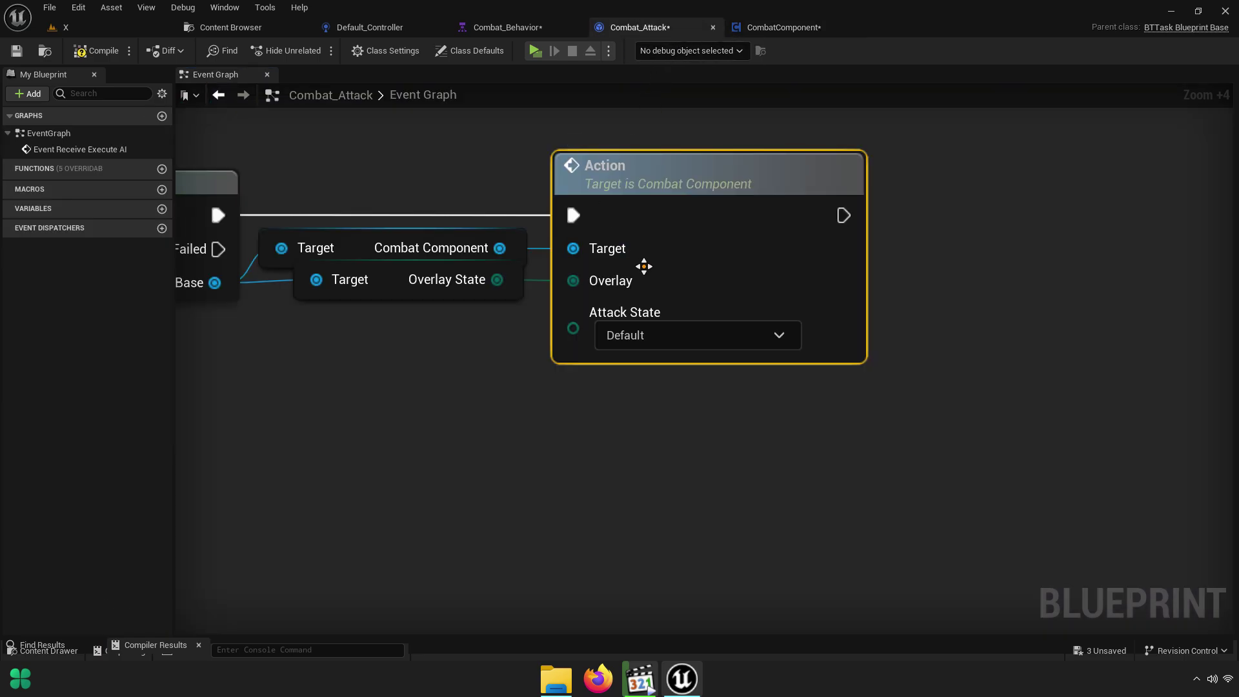
Set Action's Attack State to Light Punch and close the CombatComponent graph
{"action": "left_click", "coordinate": [651, 336]}
{"action": "left_click", "coordinate": [620, 362]}
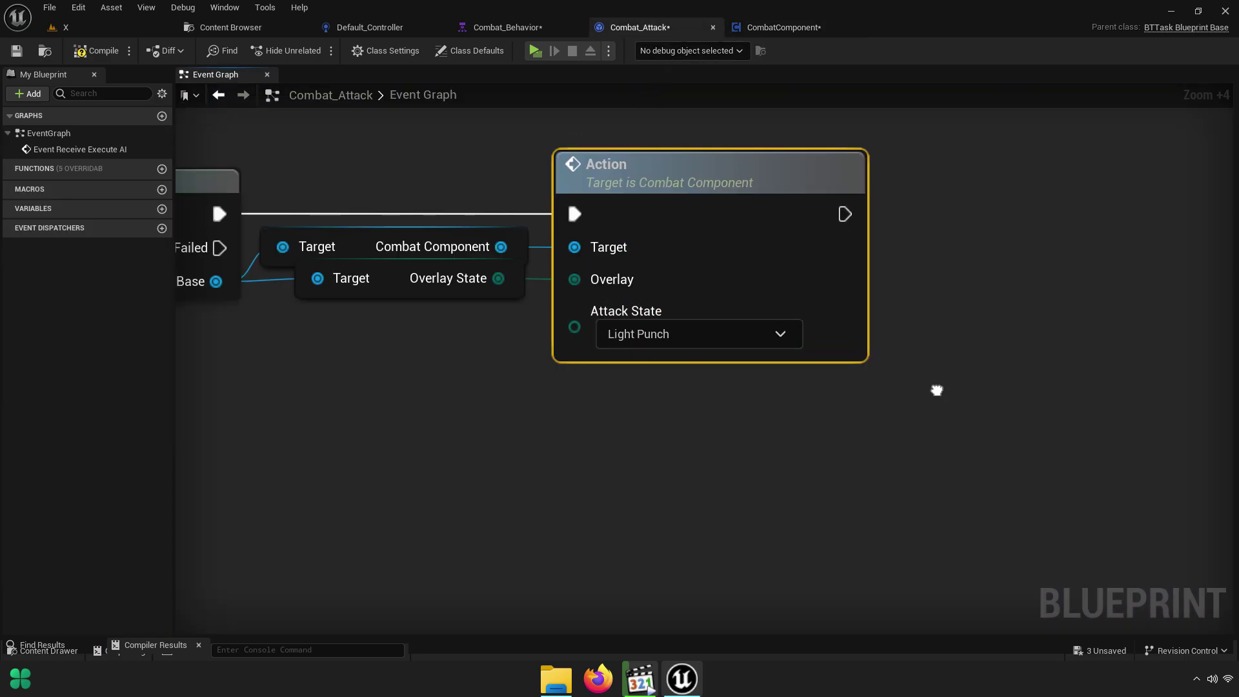
{"action": "right_click_drag", "start_coordinate": [935, 387], "coordinate": [782, 394]}
{"action": "left_click", "coordinate": [850, 28]}
Add a Finish Execute node after Action with Success ticked
{"action": "right_click_drag", "start_coordinate": [846, 238], "coordinate": [790, 229]}
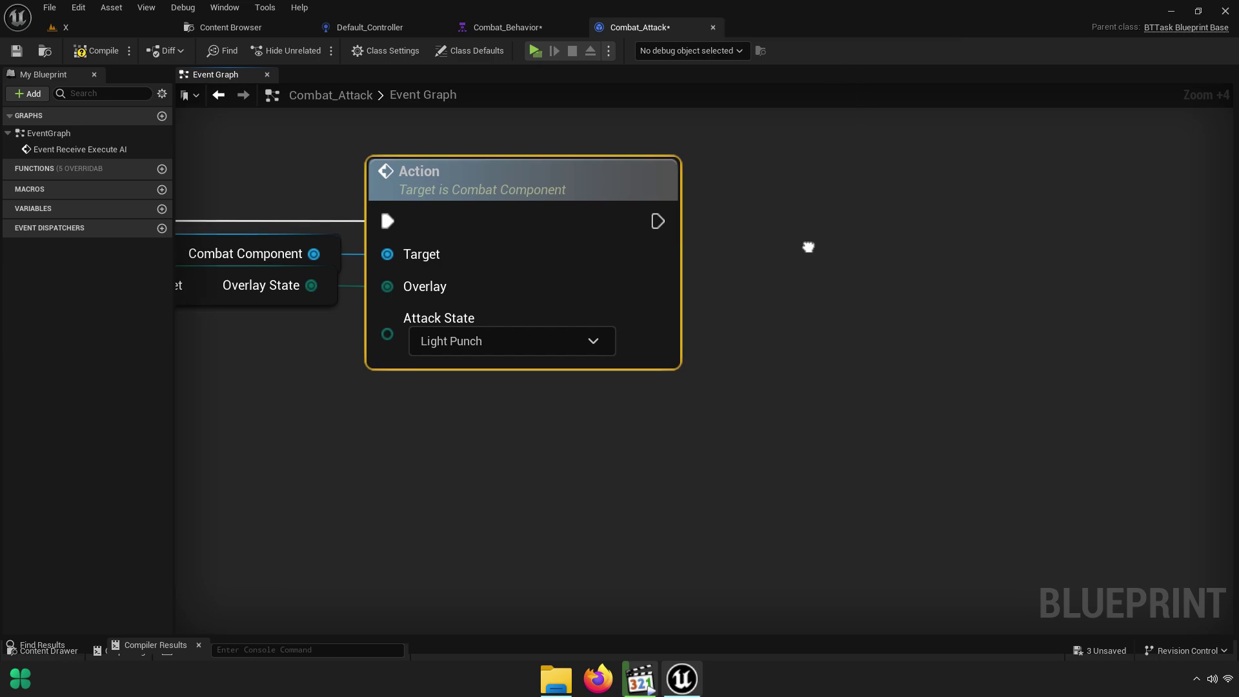
{"action": "left_click_drag", "start_coordinate": [635, 214], "coordinate": [790, 207]}
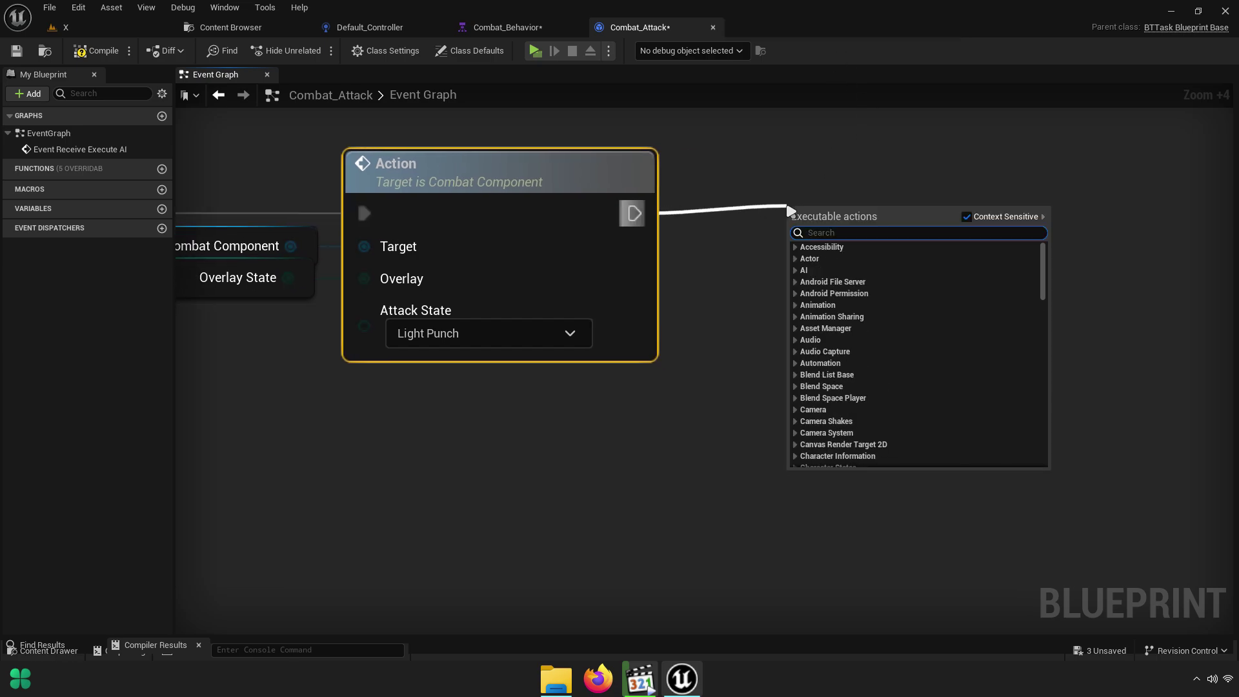
{"action": "type", "text": "finish e"}
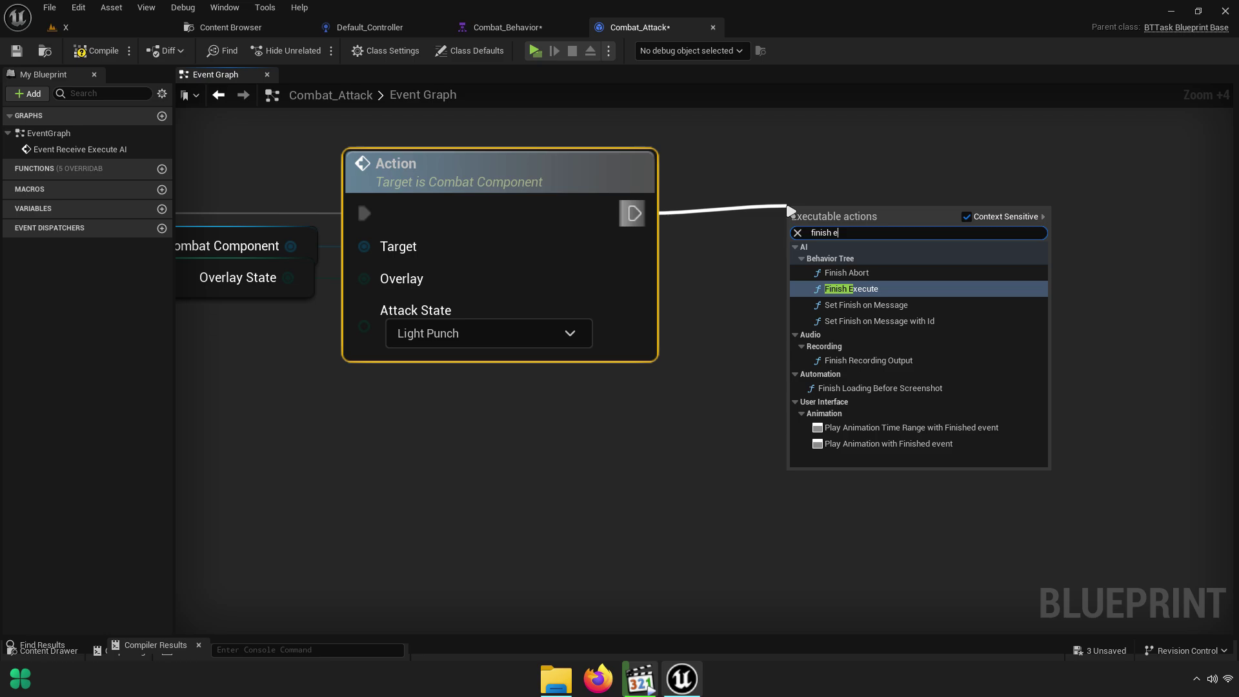
{"action": "type", "text": "xe"}
{"action": "left_click", "coordinate": [848, 272]}
{"action": "left_click_drag", "start_coordinate": [844, 267], "coordinate": [775, 216]}
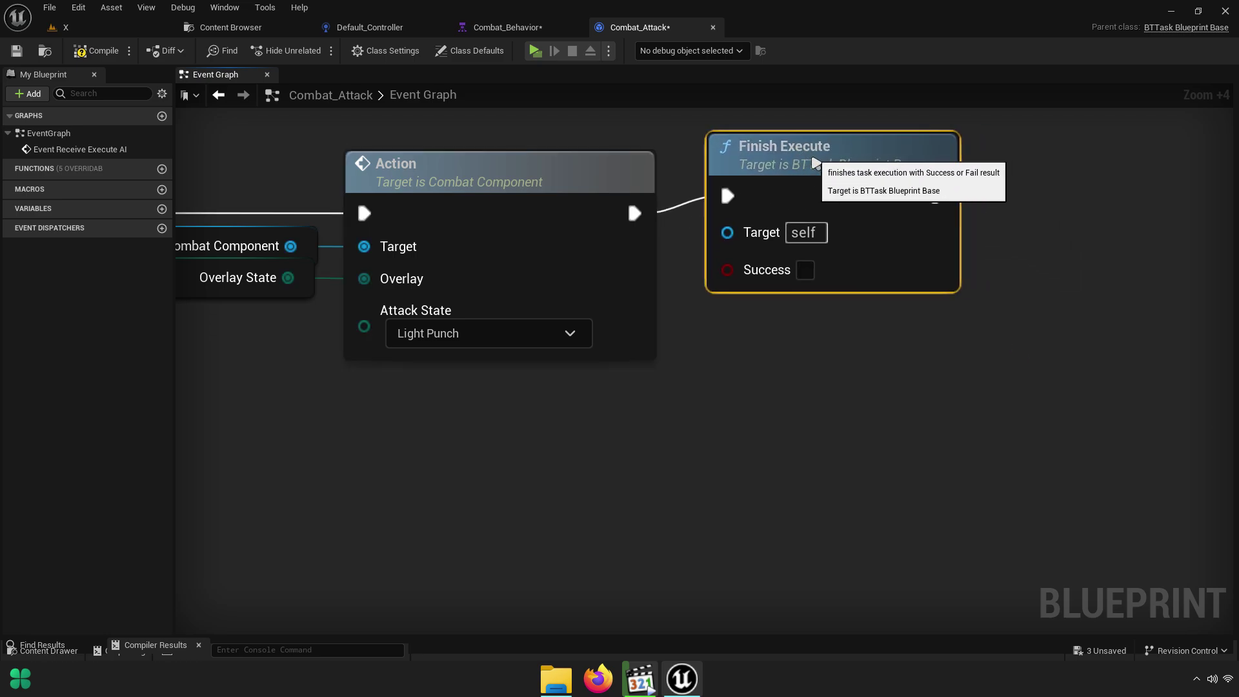
{"action": "left_click", "coordinate": [807, 287]}
{"action": "right_click_drag", "start_coordinate": [811, 294], "coordinate": [554, 288]}
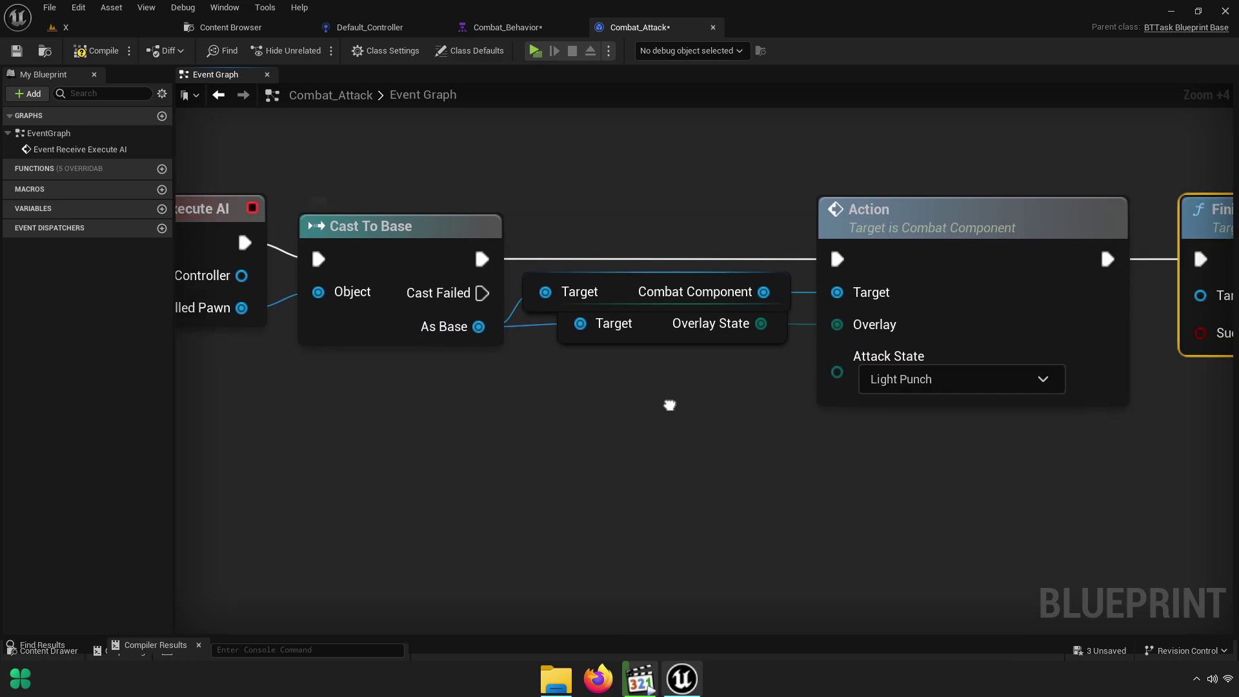
{"action": "scroll", "coordinate": [436, 400], "scroll_direction": "down", "scroll_amount": 6}
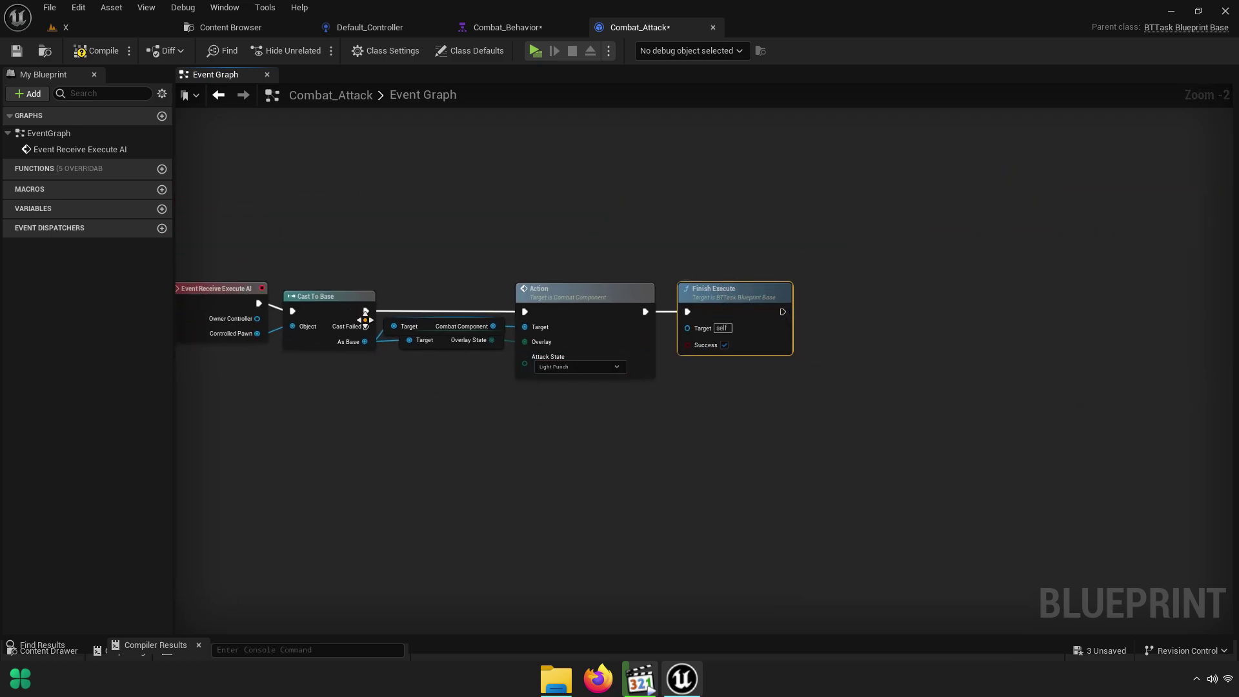
Connect Cast Failed to a new Finish Execute placed below Action, Success unticked
{"action": "left_click_drag", "start_coordinate": [366, 326], "coordinate": [373, 331]}
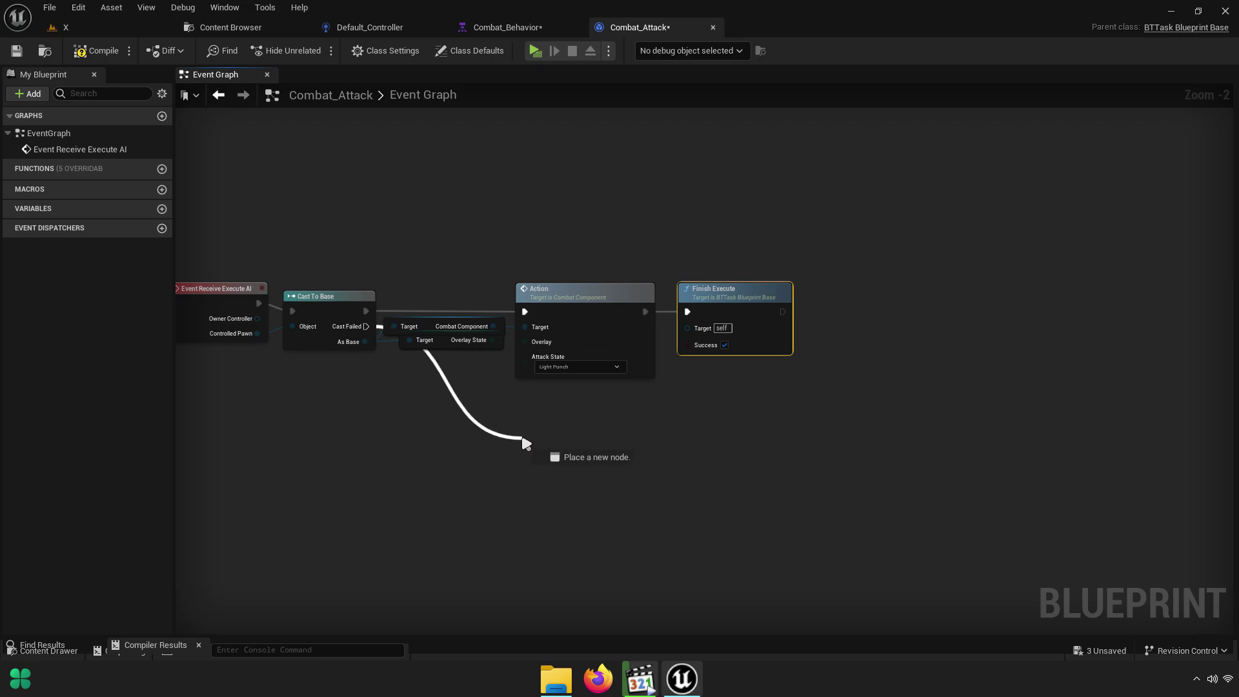
{"action": "left_click_drag", "start_coordinate": [450, 252], "coordinate": [526, 442]}
{"action": "type", "text": "finish "}
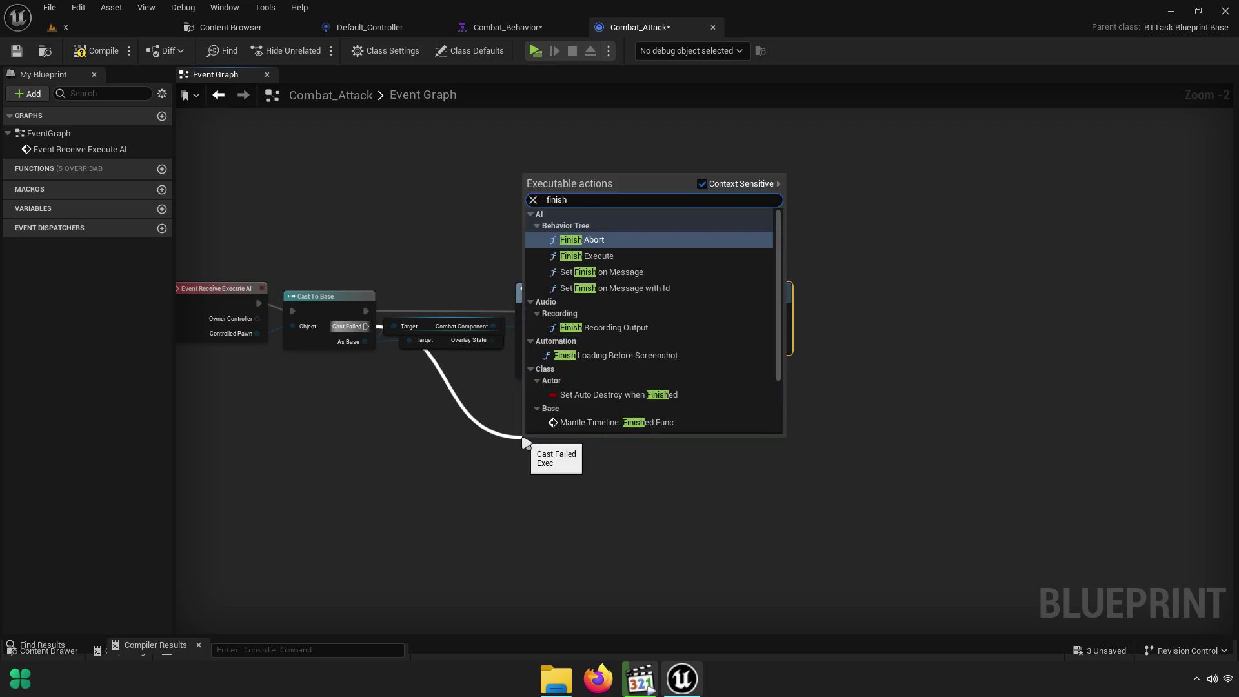
{"action": "type", "text": "exe"}
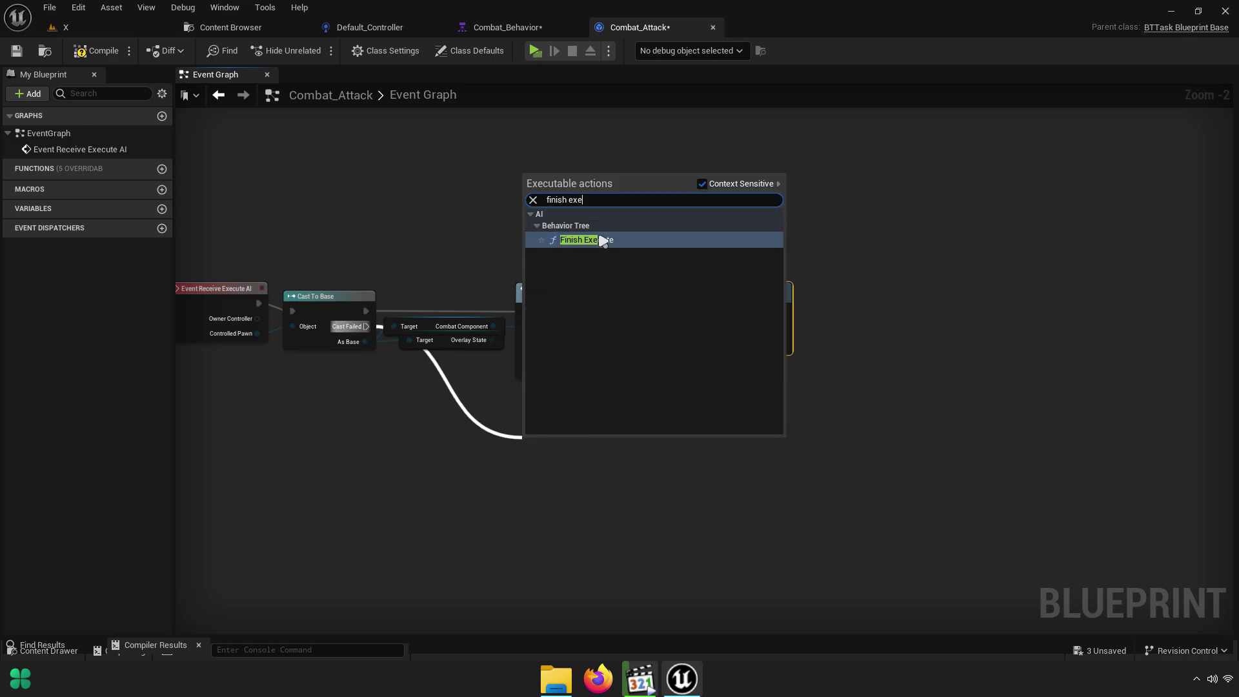
{"action": "left_click", "coordinate": [616, 246]}
{"action": "scroll", "coordinate": [568, 442], "scroll_direction": "up", "scroll_amount": 8}
{"action": "right_click_drag", "start_coordinate": [536, 600], "coordinate": [625, 502]}
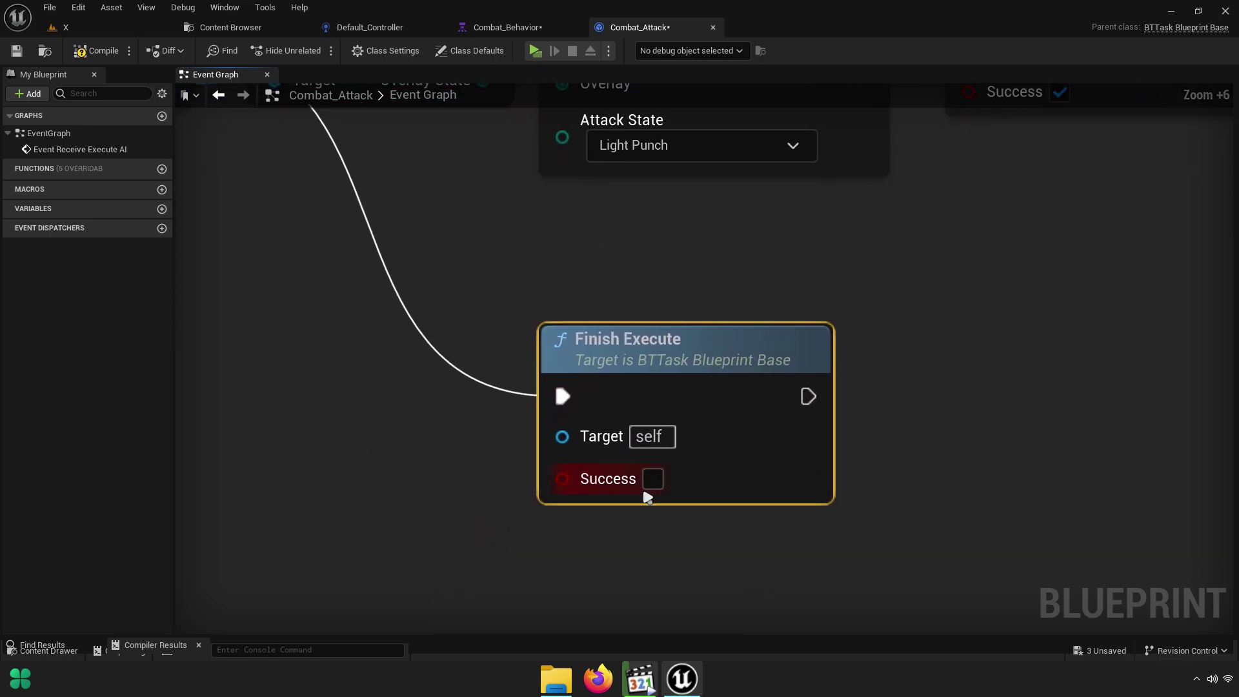
{"action": "left_click_drag", "start_coordinate": [684, 364], "coordinate": [898, 232]}
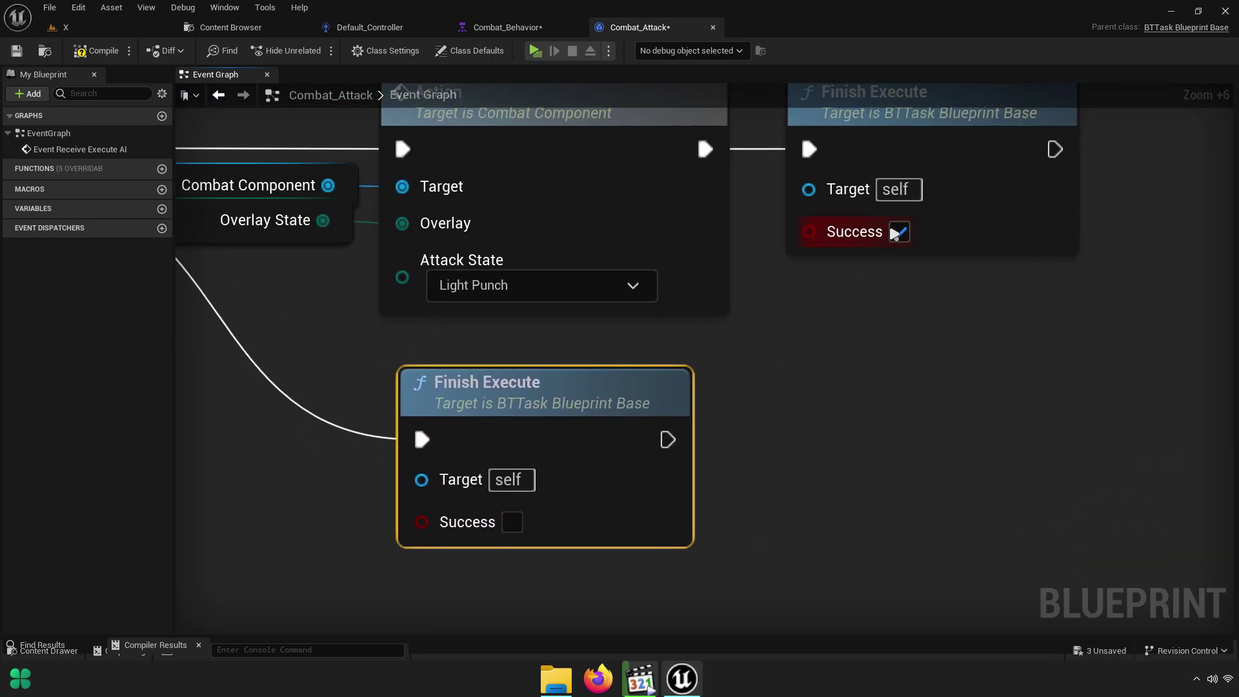
{"action": "scroll", "coordinate": [696, 430], "scroll_direction": "down", "scroll_amount": 7}
{"action": "scroll", "coordinate": [653, 404], "scroll_direction": "up", "scroll_amount": 2}
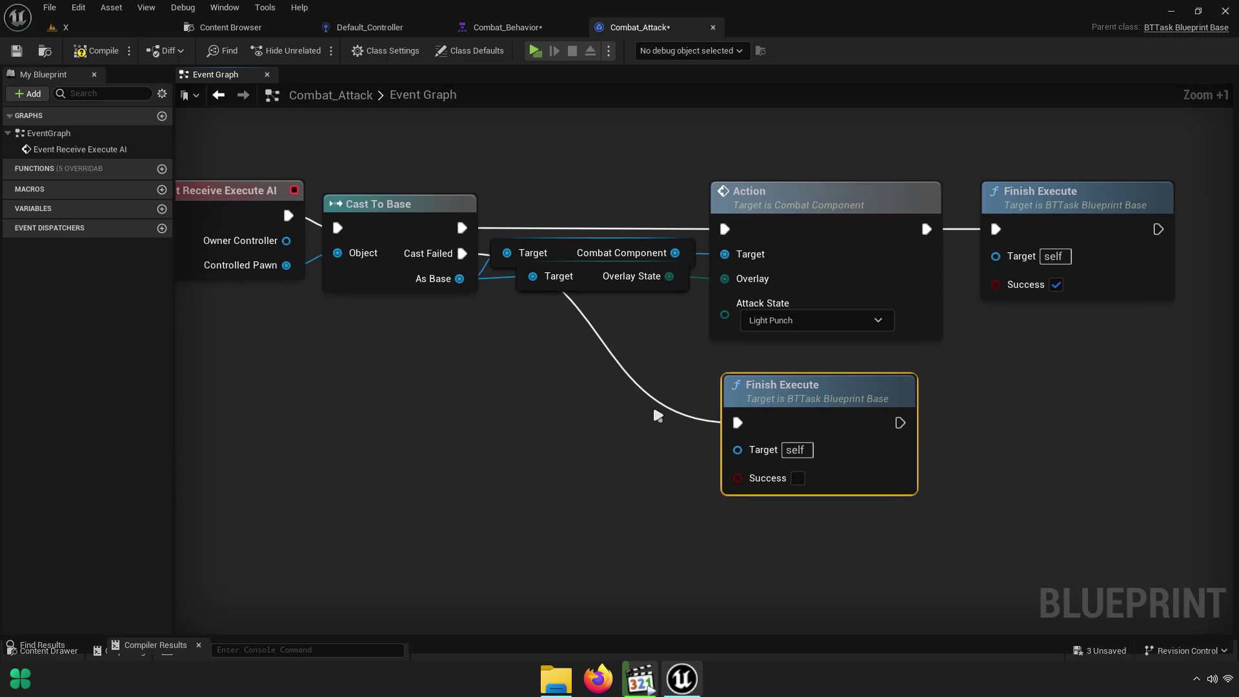
Add a reroute point to tidy the Cast Failed wire and frame the graph
{"action": "double_click", "coordinate": [653, 398]}
{"action": "left_click_drag", "start_coordinate": [645, 397], "coordinate": [558, 421]}
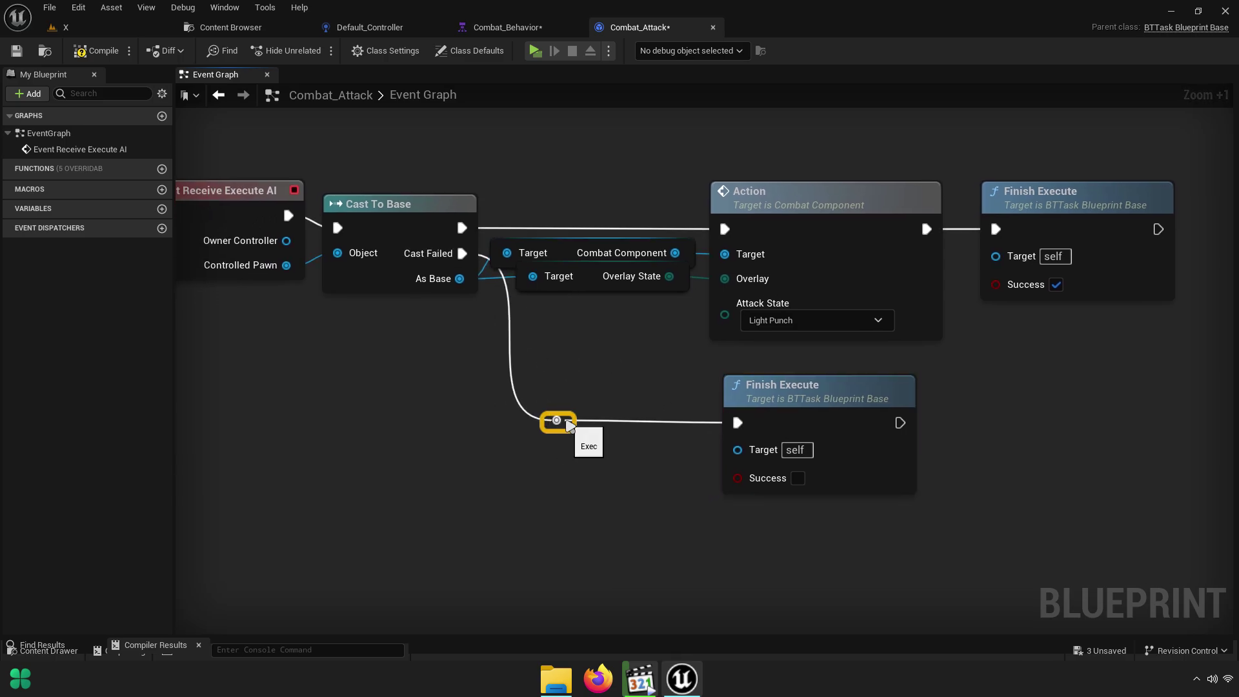
{"action": "left_click", "coordinate": [767, 462]}
{"action": "key", "text": "Home"}
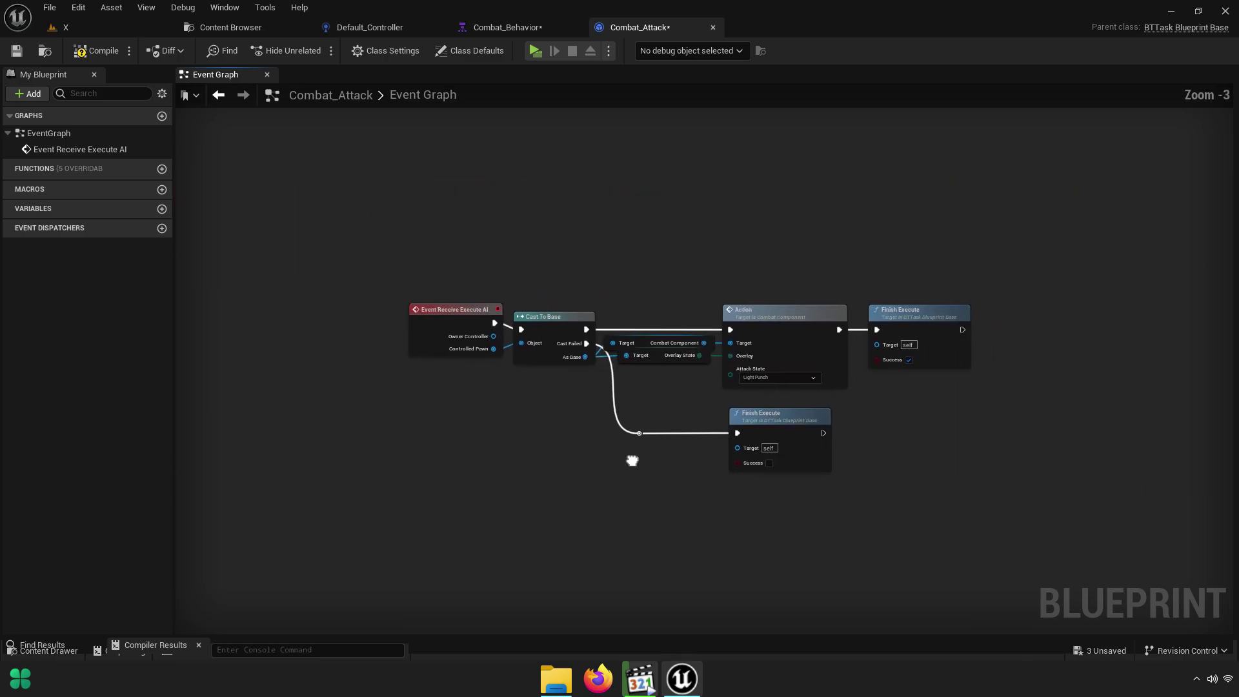
Compile and save Combat_Attack, then save all modified assets
{"action": "left_click", "coordinate": [97, 51]}
{"action": "left_click", "coordinate": [17, 50]}
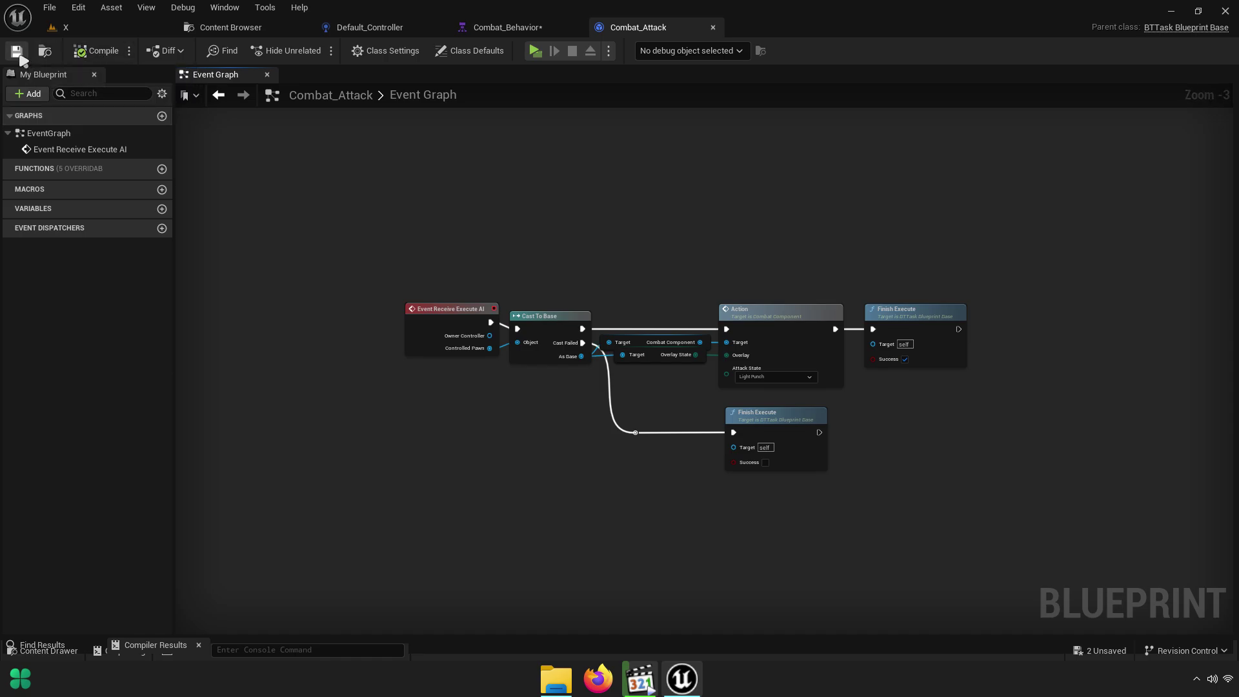
{"action": "left_click", "coordinate": [230, 27]}
{"action": "left_click", "coordinate": [132, 49]}
{"action": "key", "text": "Return"}
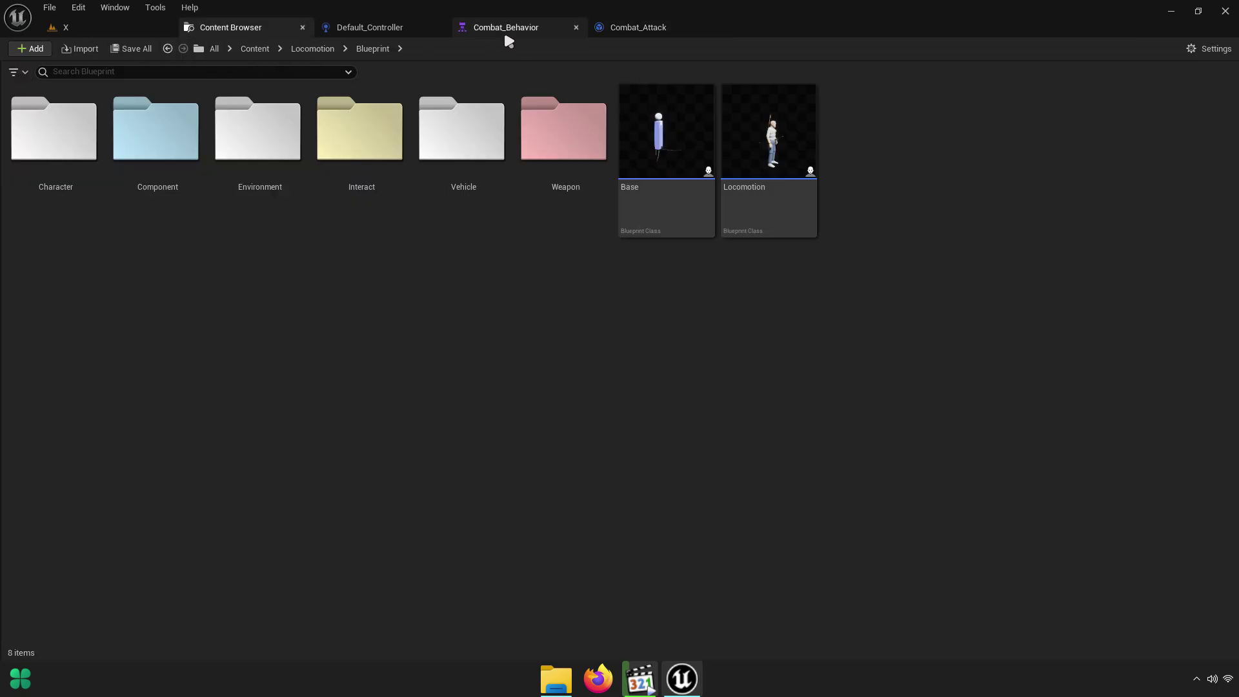
Collapse the details panel and add a Combat Attack task under the Sequence
{"action": "left_click", "coordinate": [509, 29]}
{"action": "scroll", "coordinate": [833, 265], "scroll_direction": "down", "scroll_amount": 3}
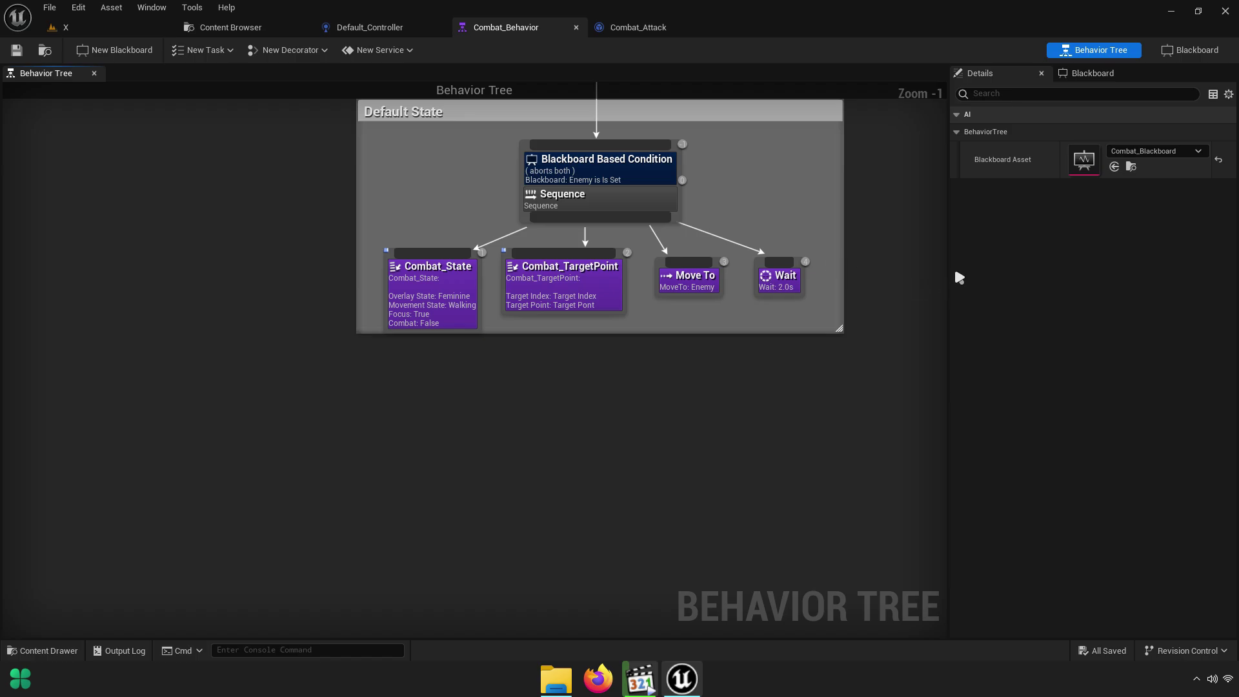
{"action": "left_click_drag", "start_coordinate": [949, 263], "coordinate": [1233, 268]}
{"action": "right_click_drag", "start_coordinate": [649, 310], "coordinate": [678, 387]}
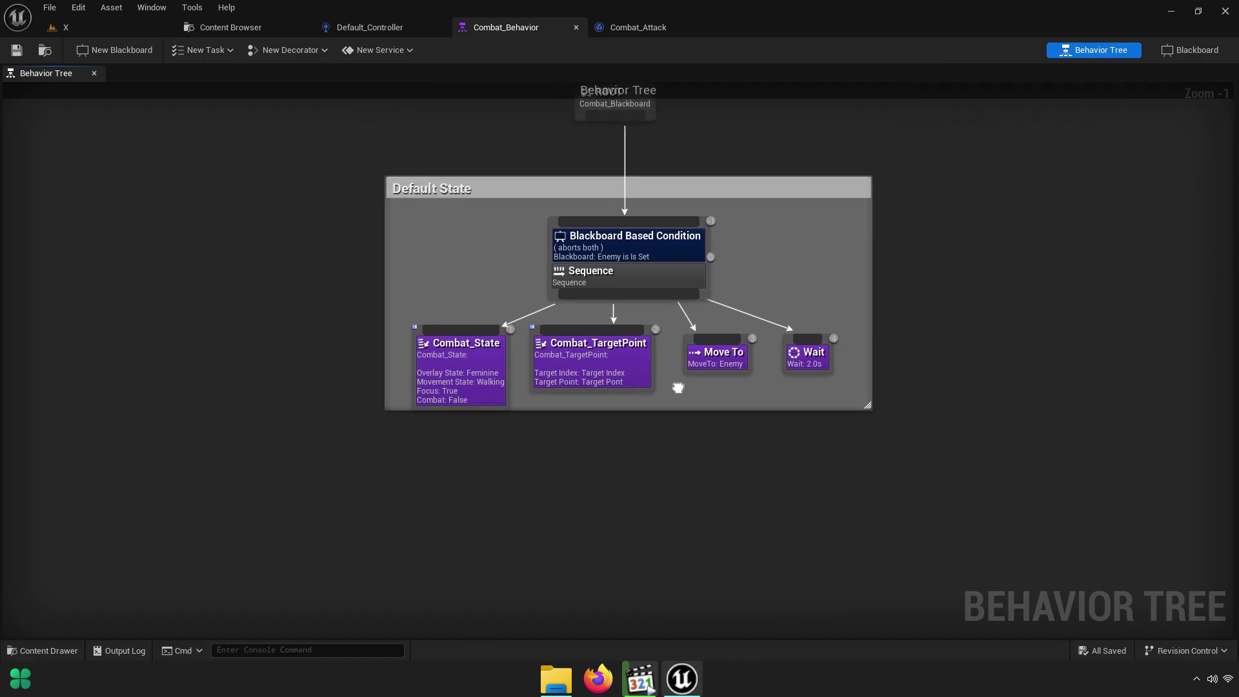
{"action": "scroll", "coordinate": [503, 371], "scroll_direction": "up", "scroll_amount": 4}
{"action": "right_click_drag", "start_coordinate": [504, 374], "coordinate": [400, 424]}
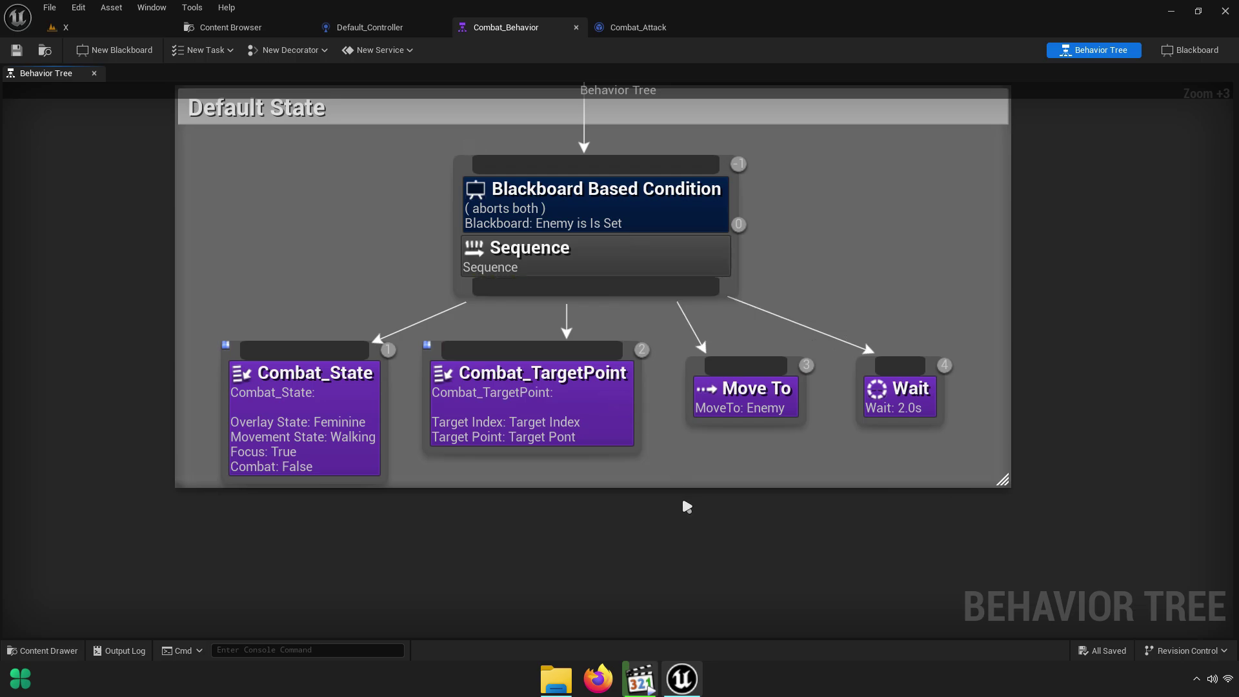
{"action": "right_click_drag", "start_coordinate": [714, 511], "coordinate": [738, 452]}
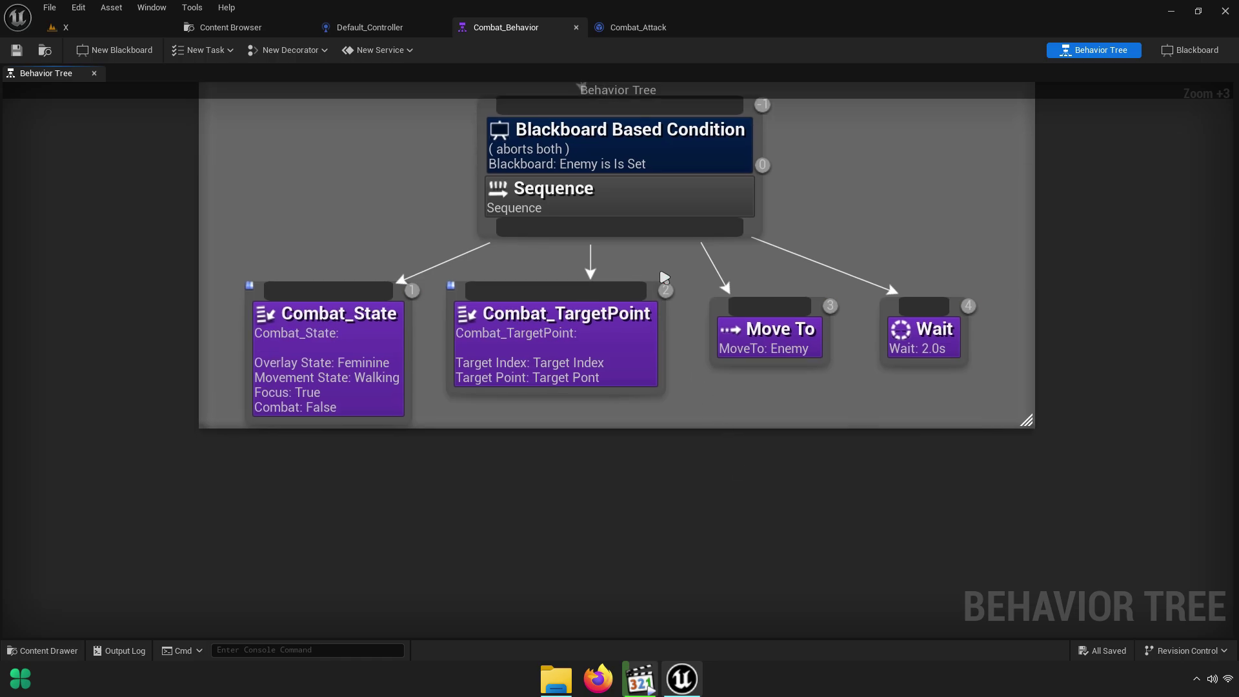
{"action": "mouse_move", "coordinate": [671, 227]}
{"action": "left_mouse_down"}
{"action": "mouse_move", "coordinate": [686, 274]}
{"action": "mouse_move", "coordinate": [663, 446]}
{"action": "left_mouse_up"}
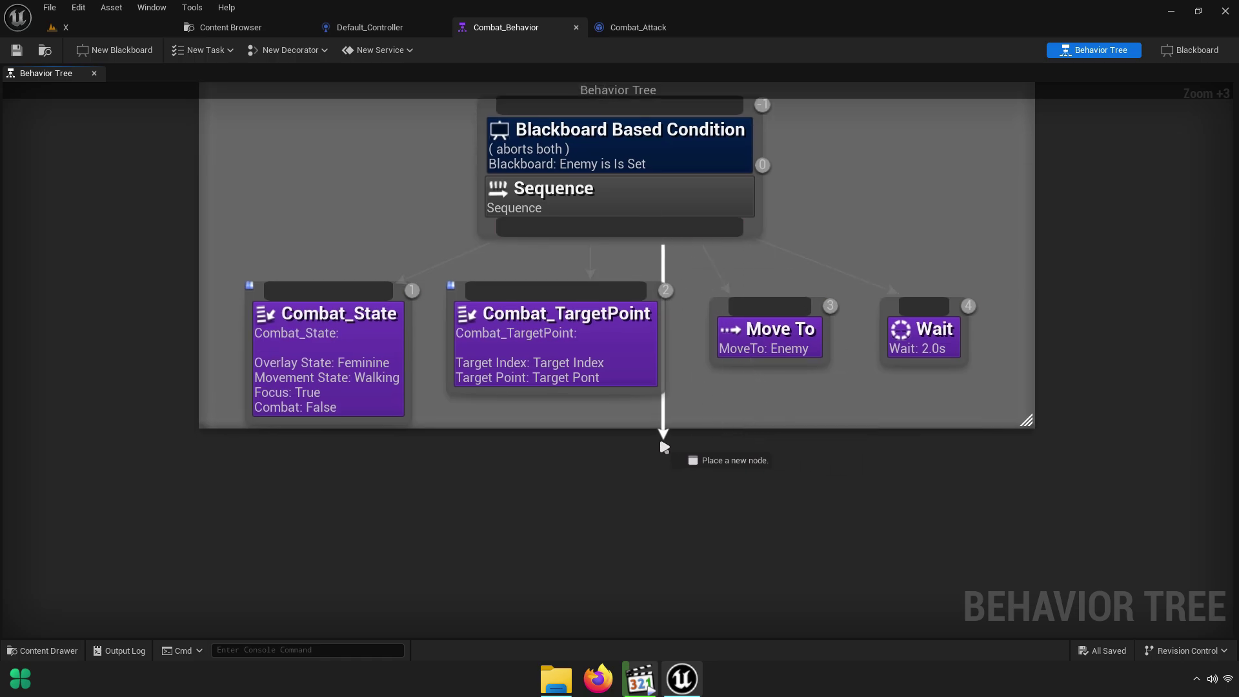
{"action": "type", "text": "combat att"}
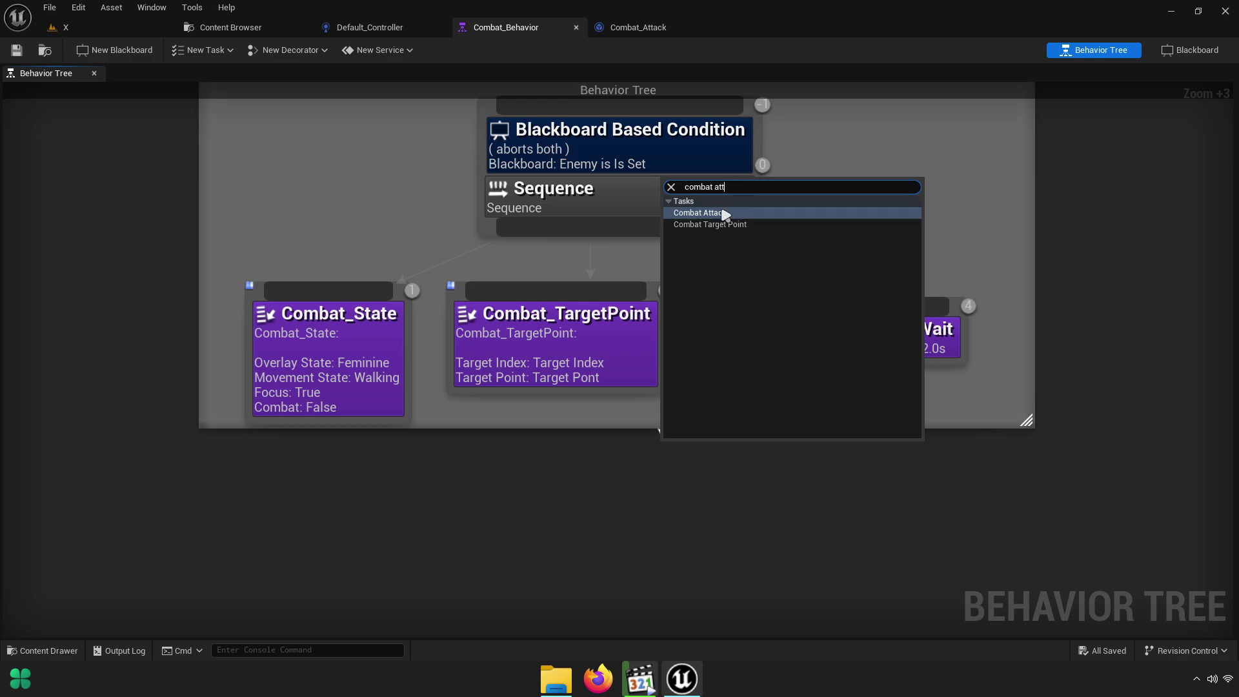
{"action": "left_click", "coordinate": [723, 212]}
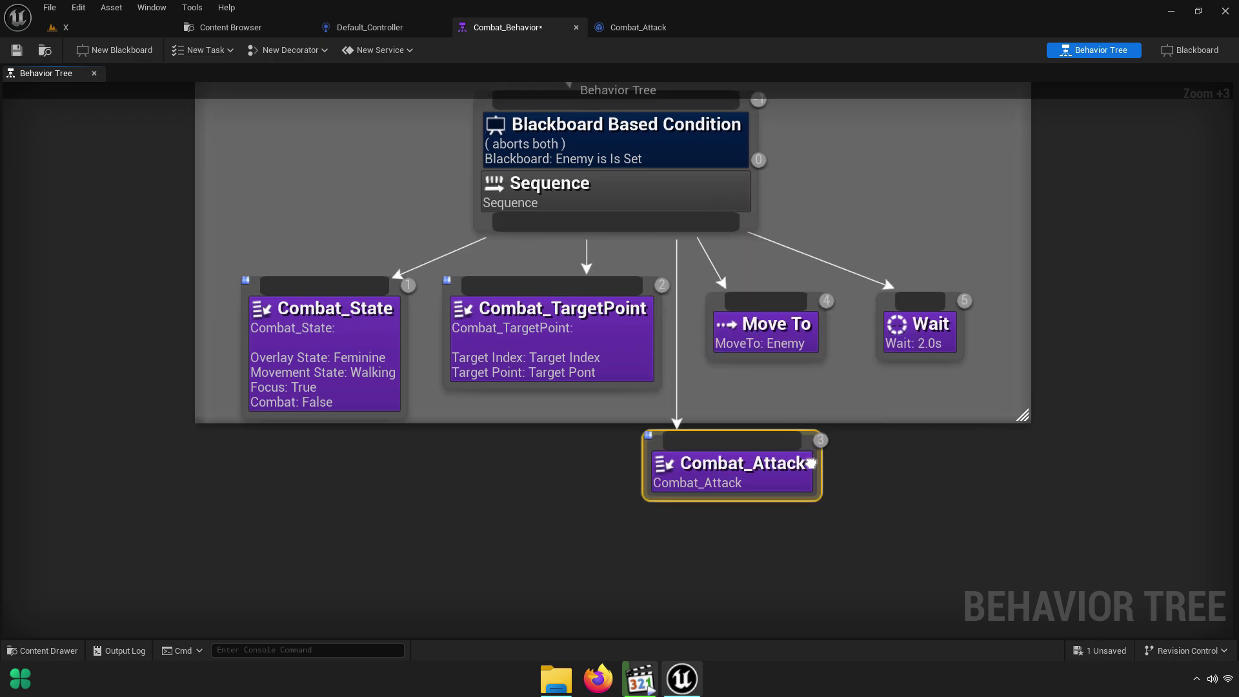
{"action": "right_click_drag", "start_coordinate": [812, 463], "coordinate": [749, 421]}
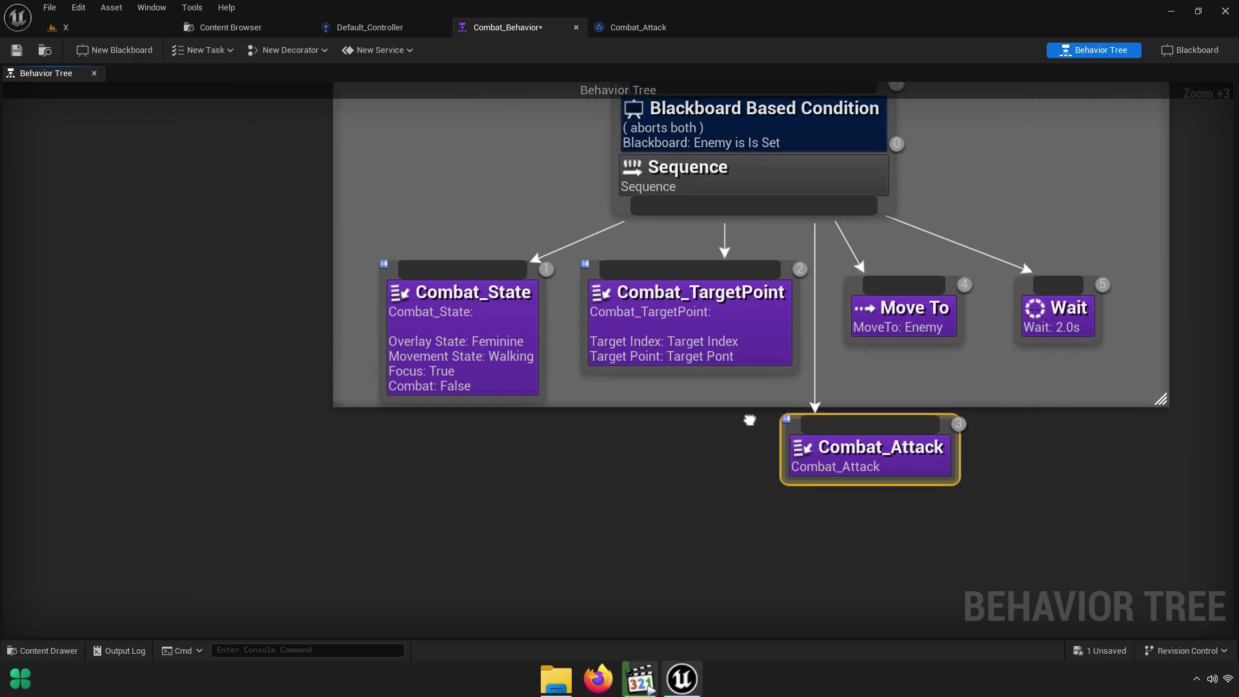
Shift Combat_State and Combat_TargetPoint left so Combat_Attack sits before Move To
{"action": "left_click_drag", "start_coordinate": [665, 387], "coordinate": [503, 322]}
{"action": "left_click_drag", "start_coordinate": [642, 320], "coordinate": [439, 301]}
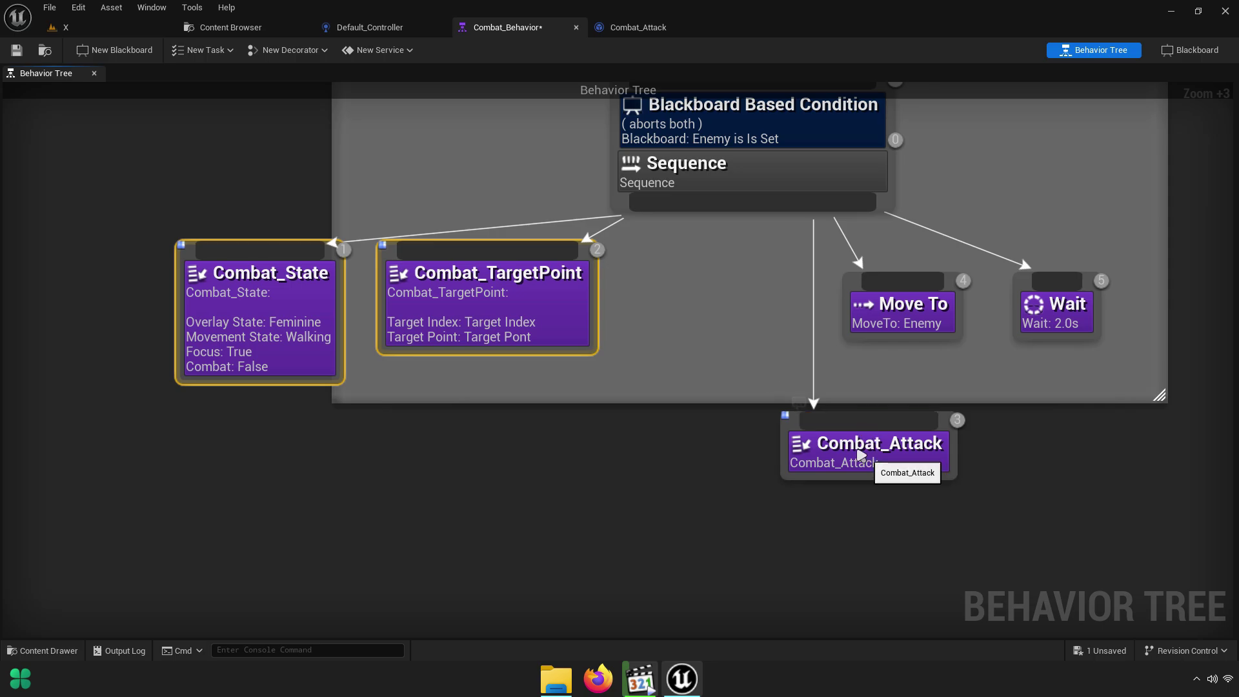
{"action": "left_click_drag", "start_coordinate": [861, 456], "coordinate": [735, 326]}
{"action": "right_click_drag", "start_coordinate": [730, 386], "coordinate": [751, 447]}
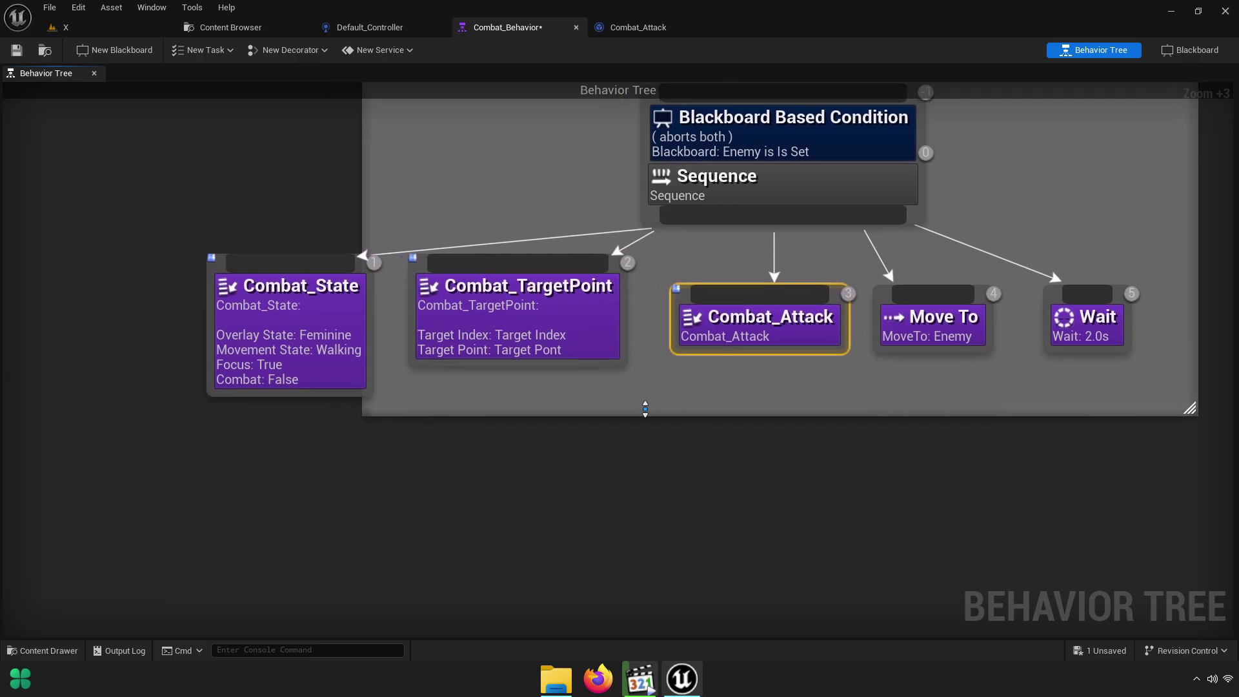
{"action": "left_click", "coordinate": [329, 331]}
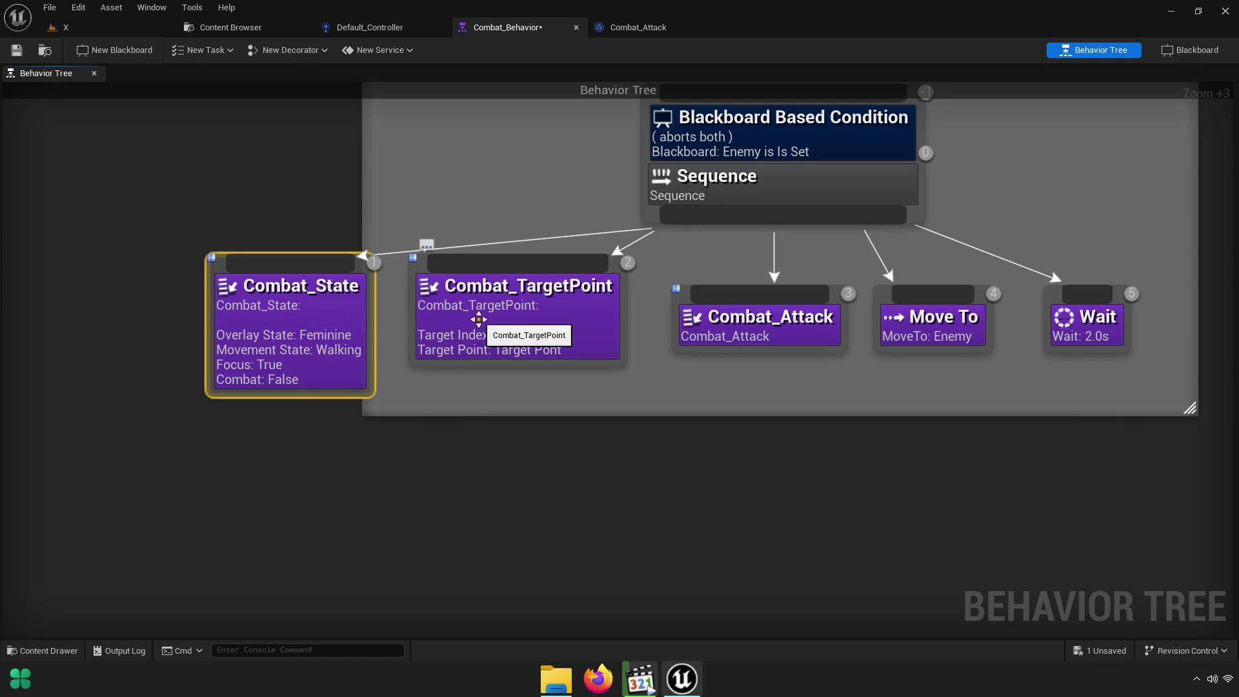
{"action": "right_click_drag", "start_coordinate": [745, 337], "coordinate": [644, 360]}
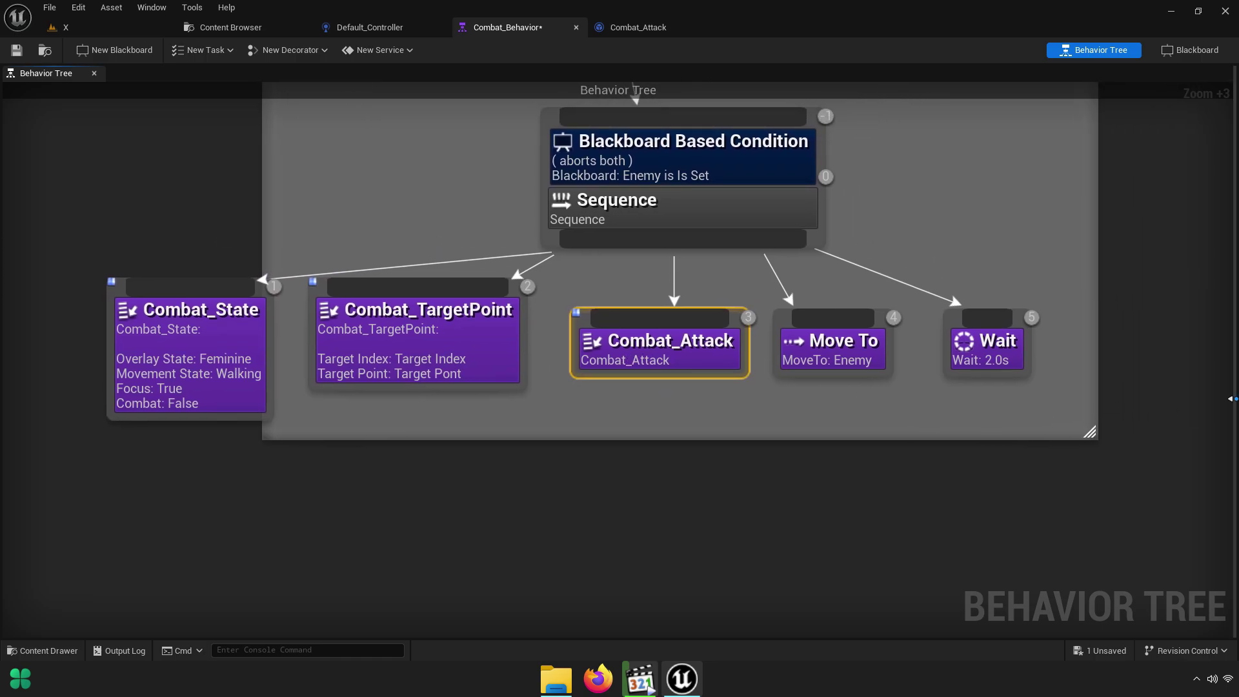
Save the Combat_Behavior tree and come back to its graph
{"action": "mouse_move", "coordinate": [1236, 401]}
{"action": "left_mouse_down"}
{"action": "mouse_move", "coordinate": [1026, 402]}
{"action": "mouse_move", "coordinate": [1214, 401]}
{"action": "left_mouse_up"}
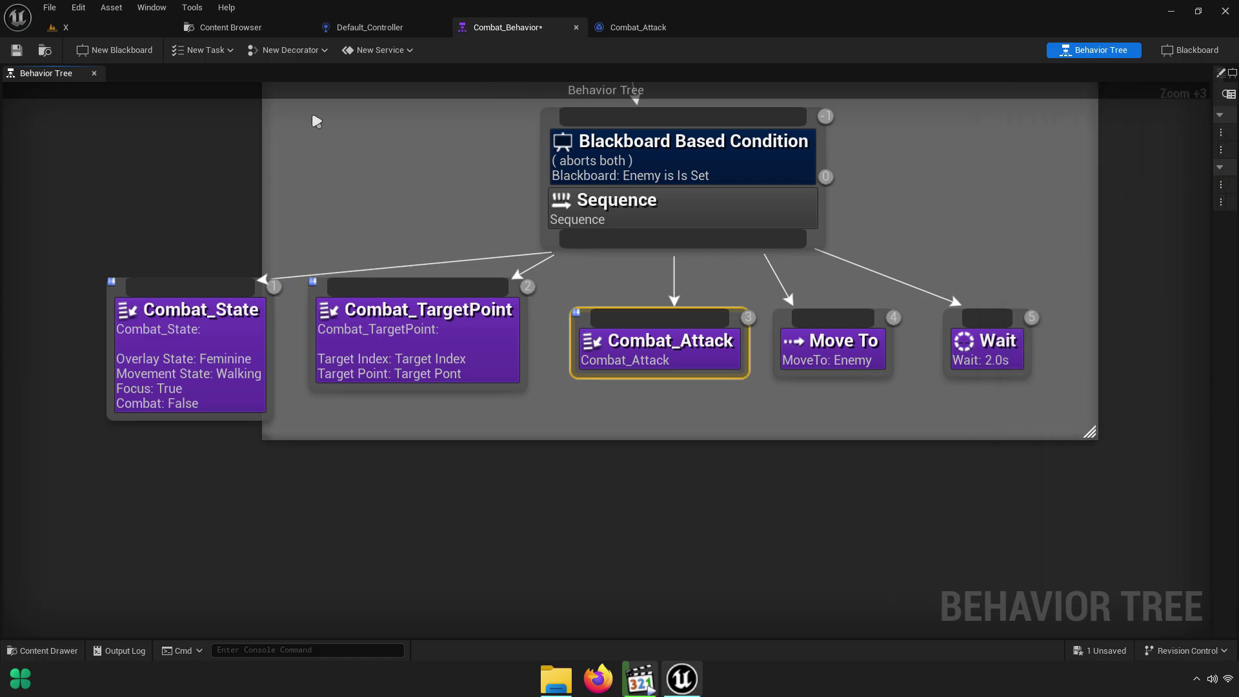
{"action": "left_click", "coordinate": [19, 52]}
{"action": "left_click", "coordinate": [231, 28]}
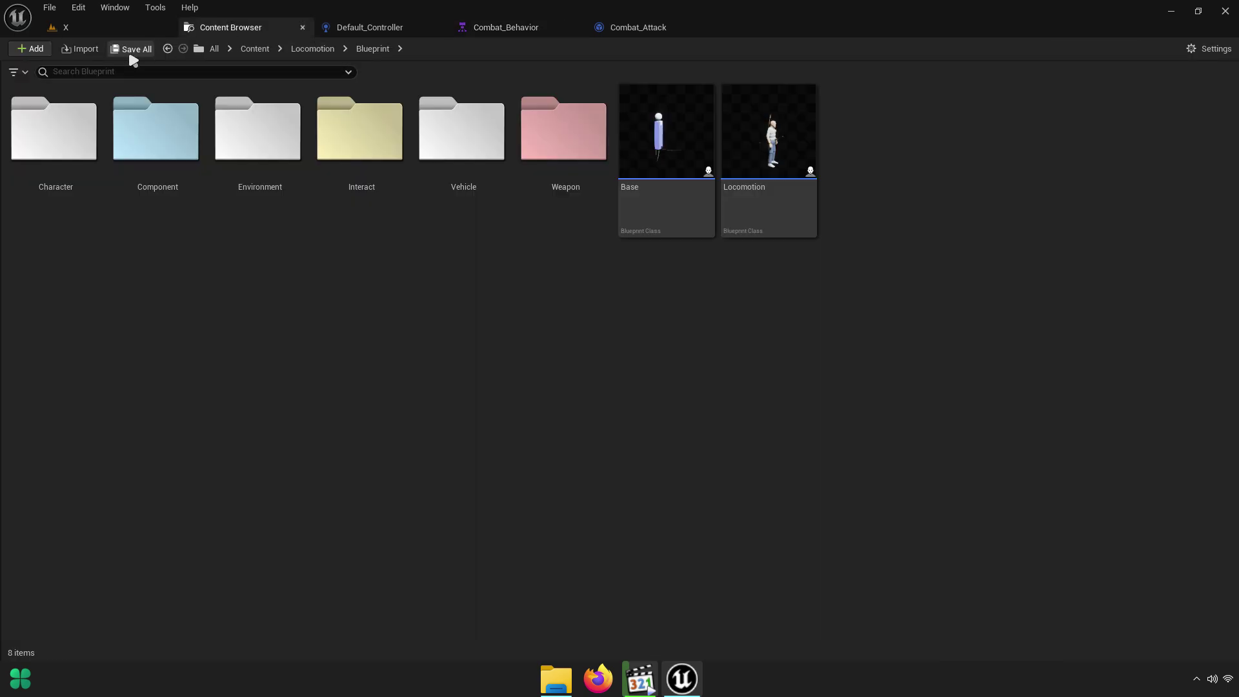
{"action": "left_click", "coordinate": [516, 28]}
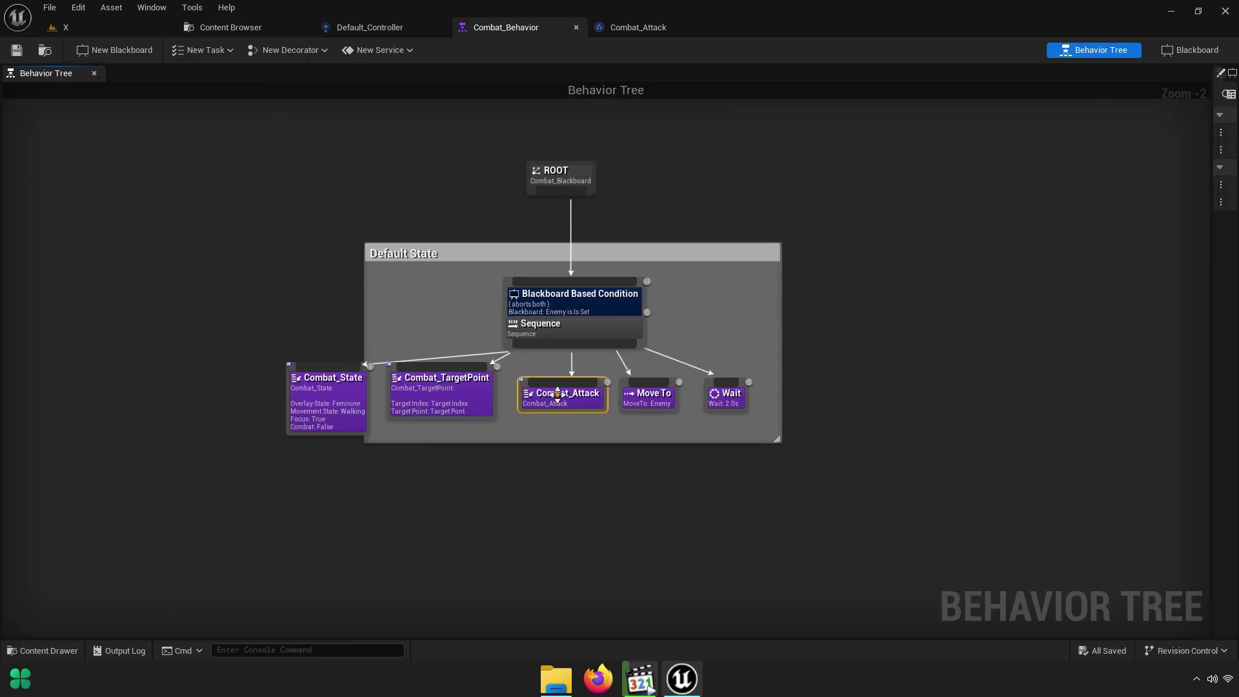
Widen the Default State comment leftward, shift it right, and select 'Default' in its title
{"action": "left_click_drag", "start_coordinate": [366, 333], "coordinate": [263, 341]}
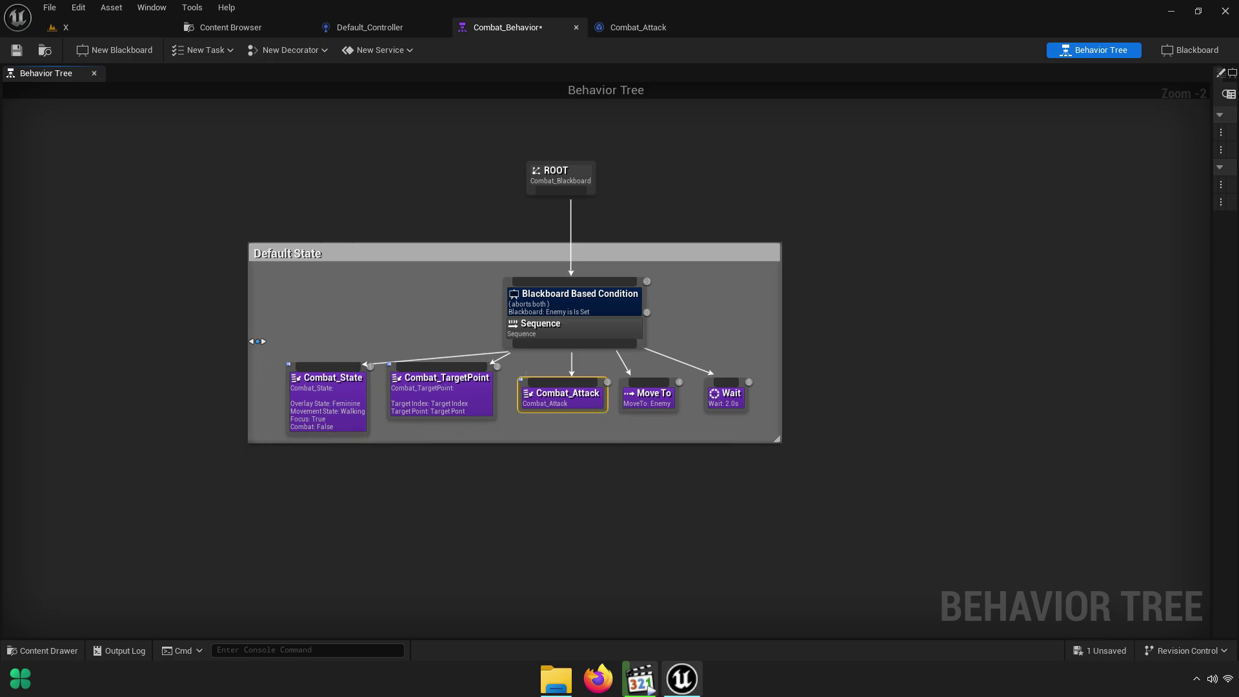
{"action": "left_click_drag", "start_coordinate": [457, 267], "coordinate": [752, 275]}
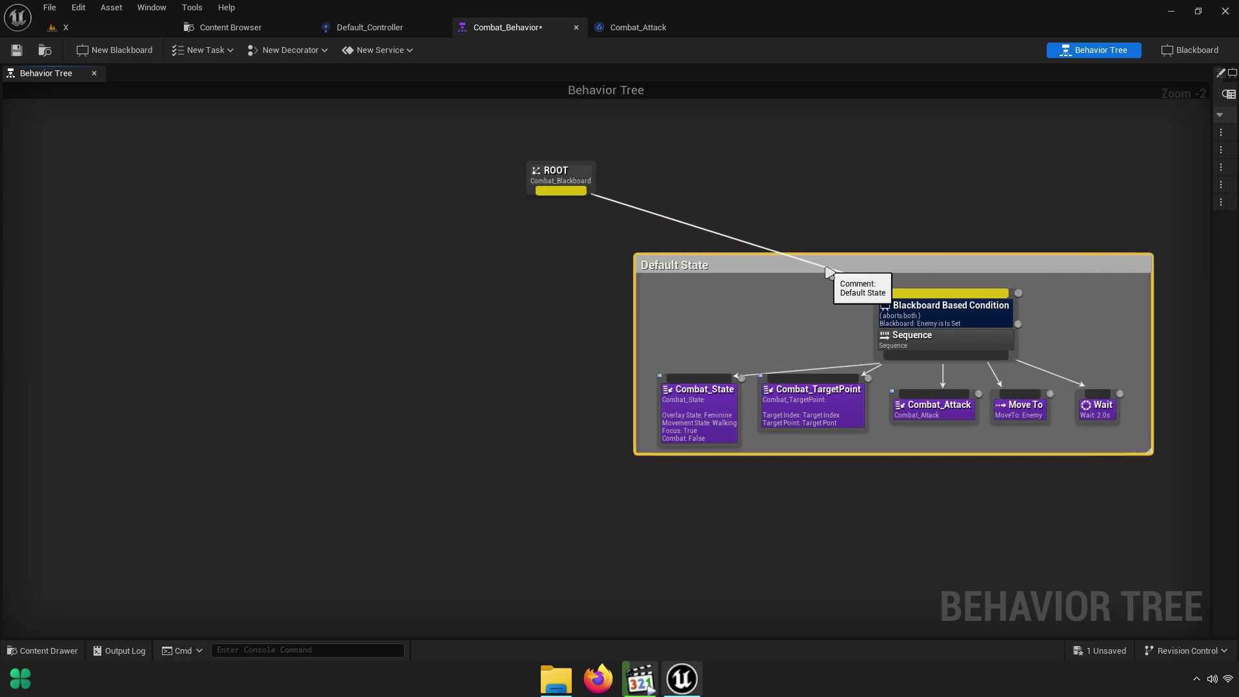
{"action": "double_click", "coordinate": [695, 258]}
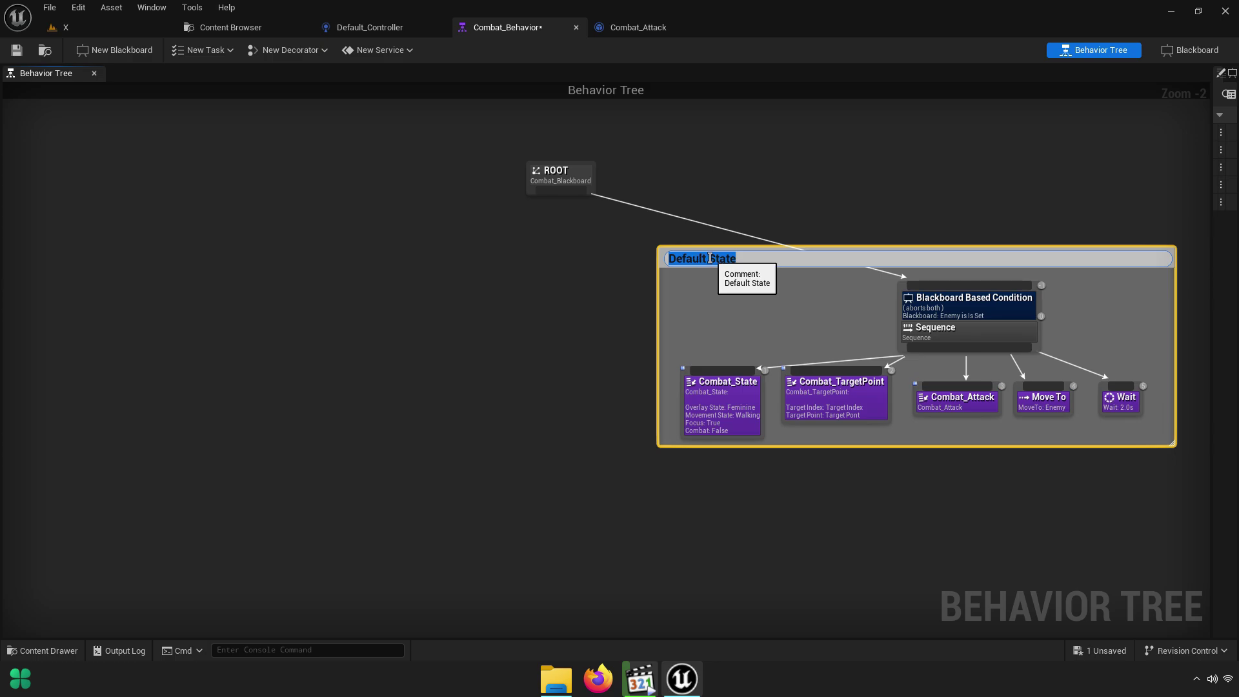
{"action": "left_click_drag", "start_coordinate": [704, 259], "coordinate": [650, 266]}
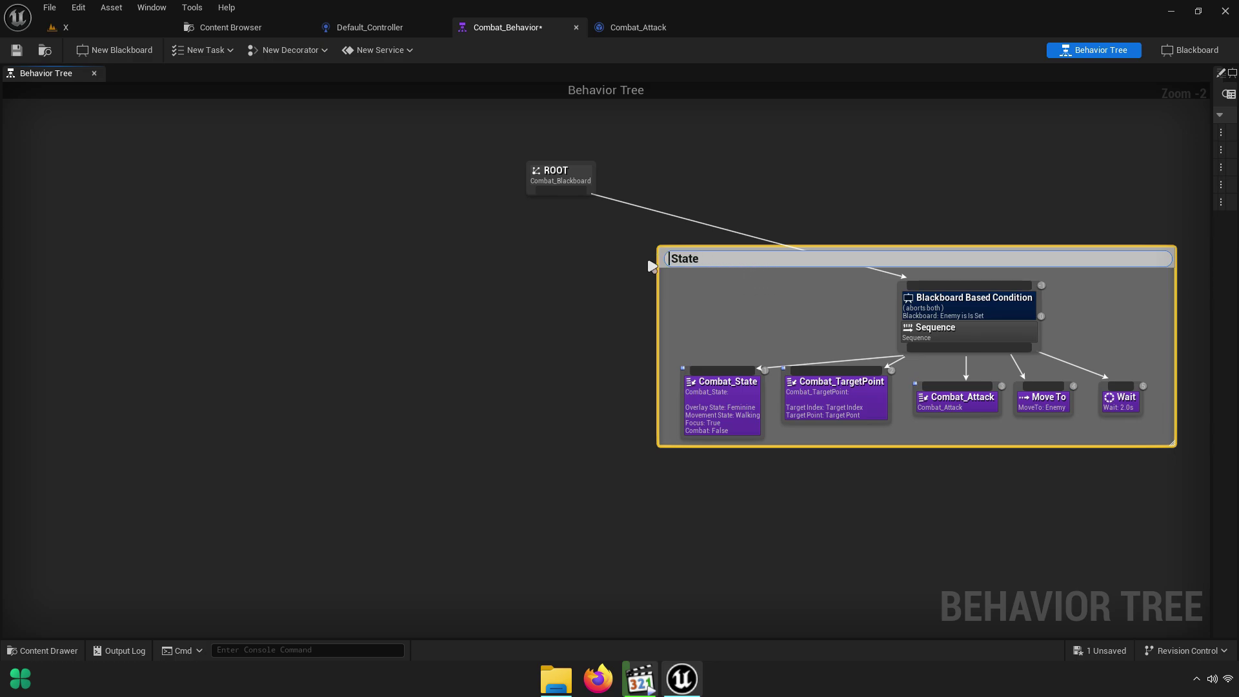
{"action": "type", "text": "Patrol"}
Confirm the Patrol State title and select the group with its tasks
{"action": "key", "text": "Return"}
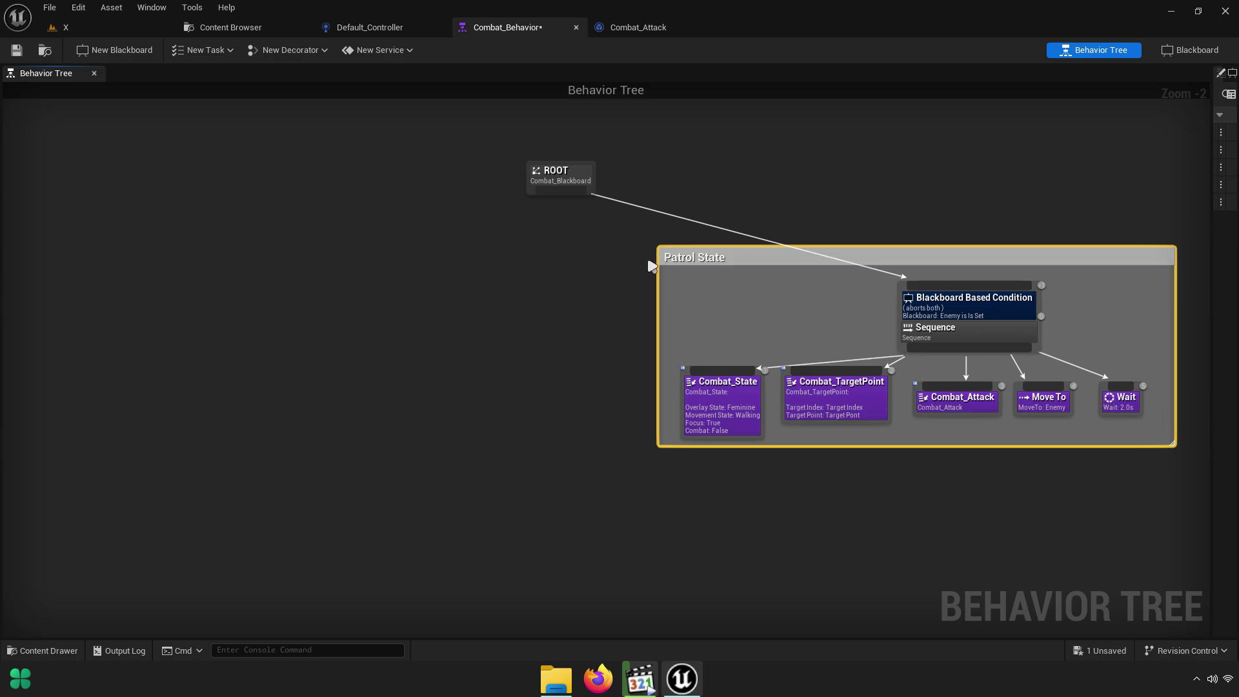
{"action": "right_click_drag", "start_coordinate": [657, 269], "coordinate": [672, 304]}
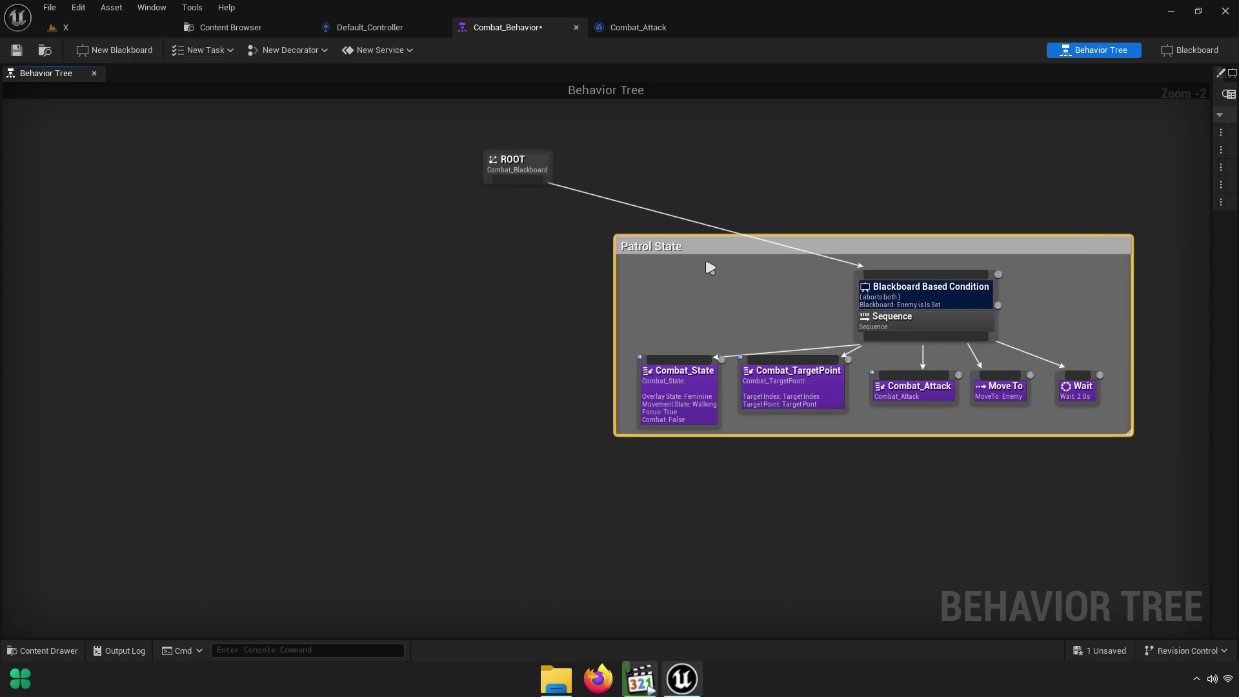
{"action": "left_click", "coordinate": [649, 244]}
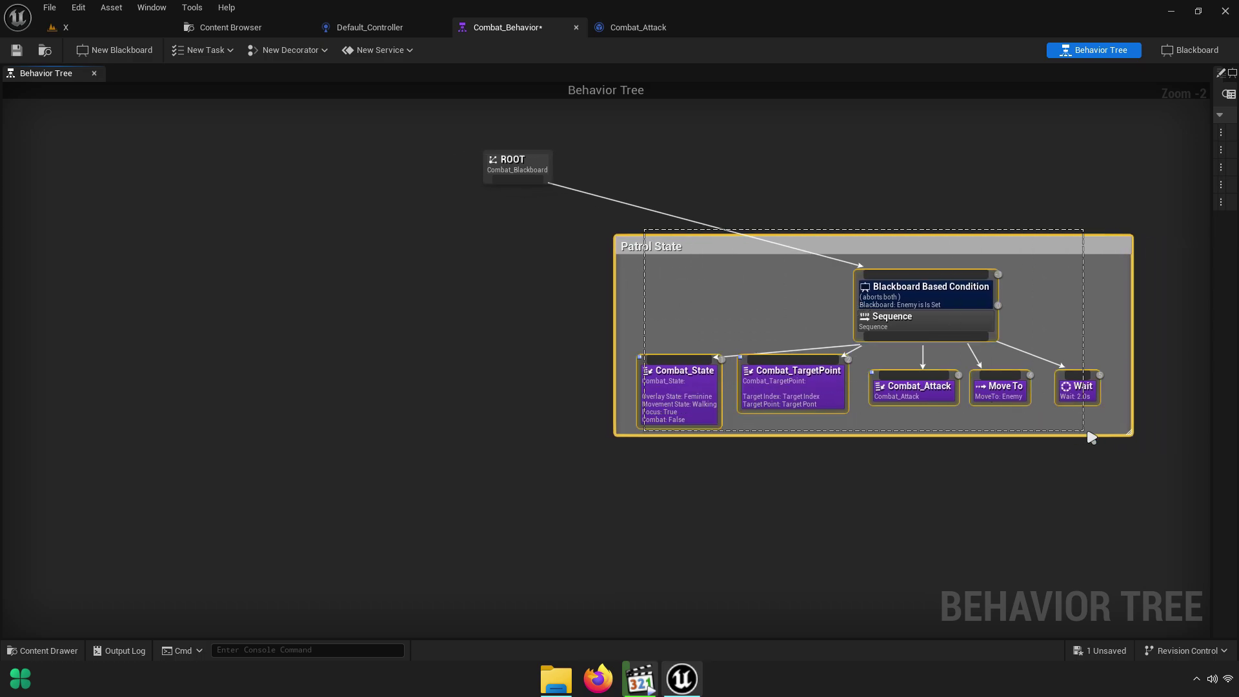
{"action": "right_click", "coordinate": [897, 249]}
{"action": "left_click", "coordinate": [954, 284]}
{"action": "right_click_drag", "start_coordinate": [954, 284], "coordinate": [753, 308]}
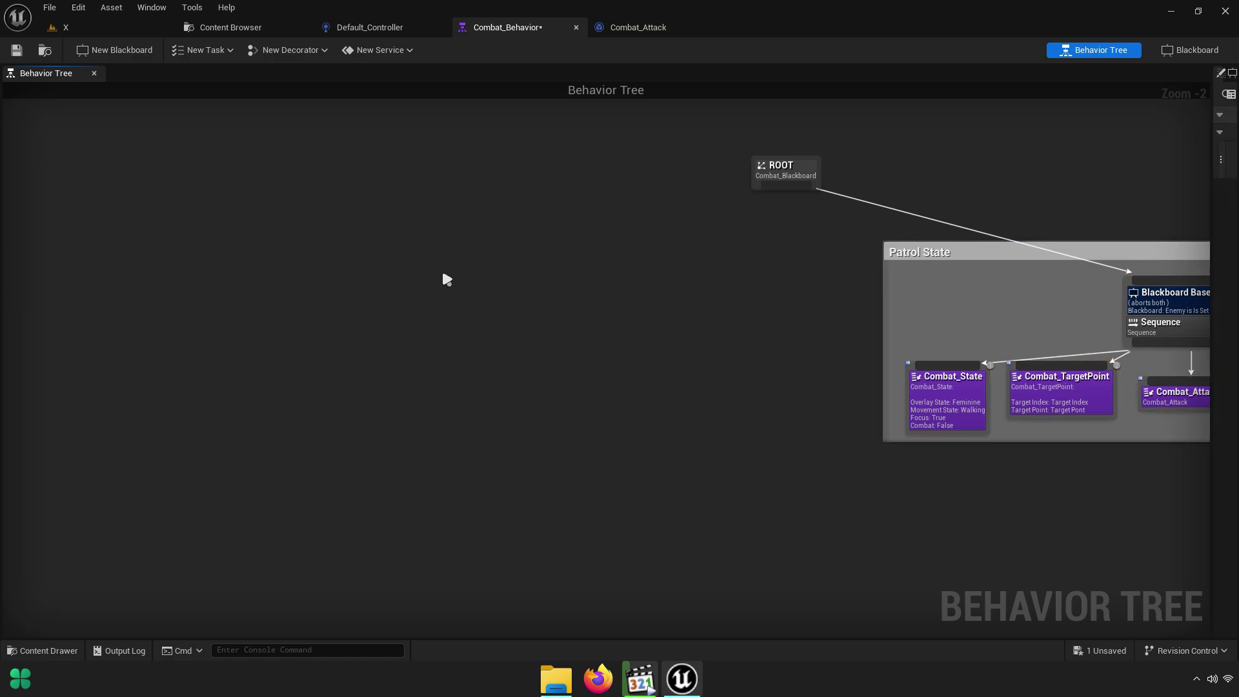
Paste a copy of the Patrol State group on the left, wiring then unlinking ROOT
{"action": "key", "text": "ctrl+v"}
{"action": "left_click_drag", "start_coordinate": [562, 186], "coordinate": [590, 261]}
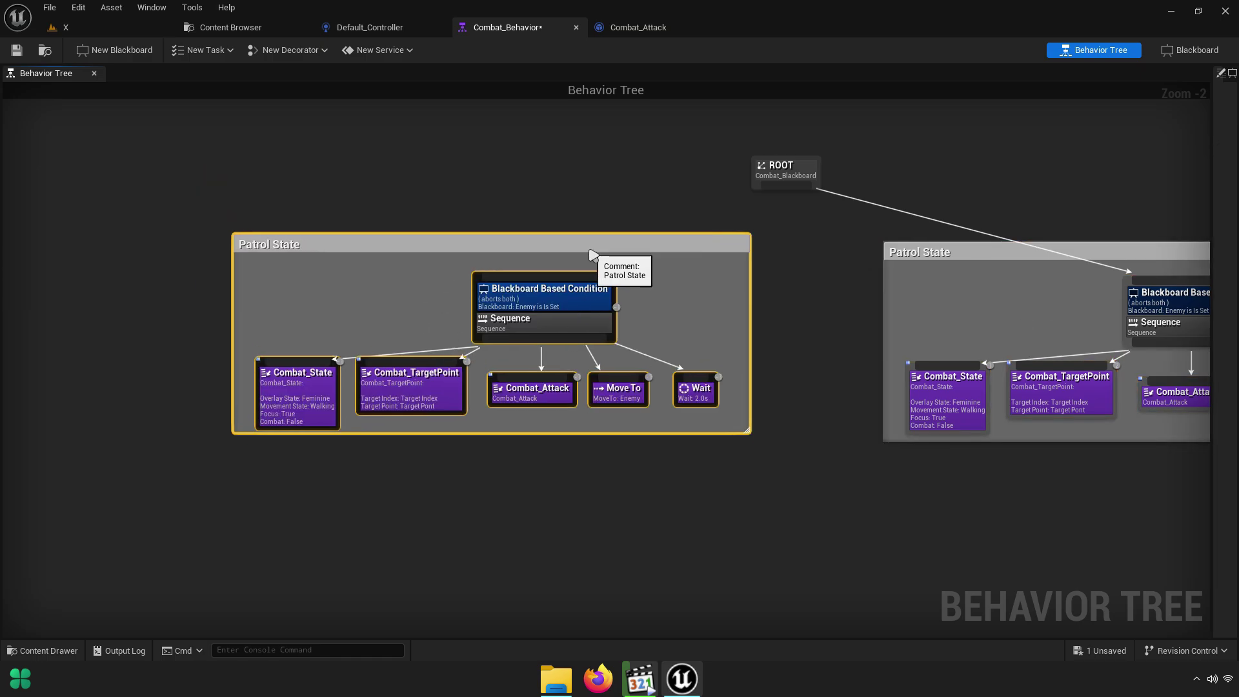
{"action": "mouse_move", "coordinate": [788, 191]}
{"action": "left_mouse_down"}
{"action": "mouse_move", "coordinate": [584, 275]}
{"action": "mouse_move", "coordinate": [534, 270]}
{"action": "left_mouse_up"}
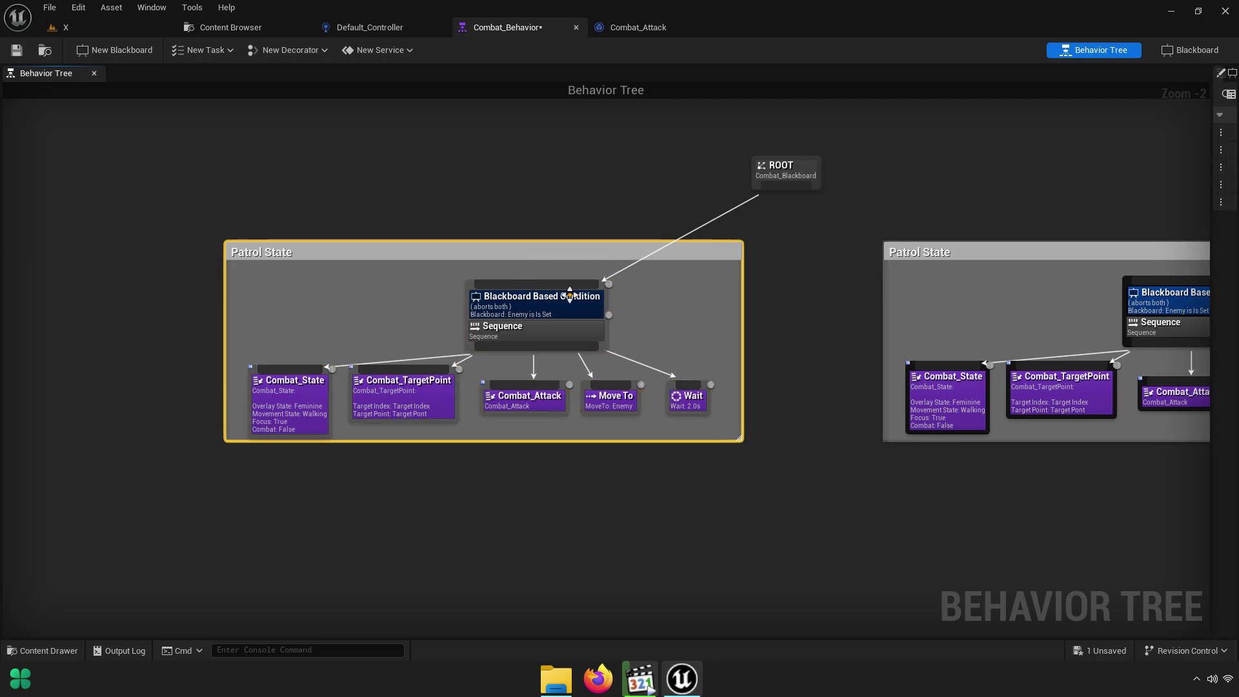
{"action": "right_click_drag", "start_coordinate": [785, 221], "coordinate": [701, 263]}
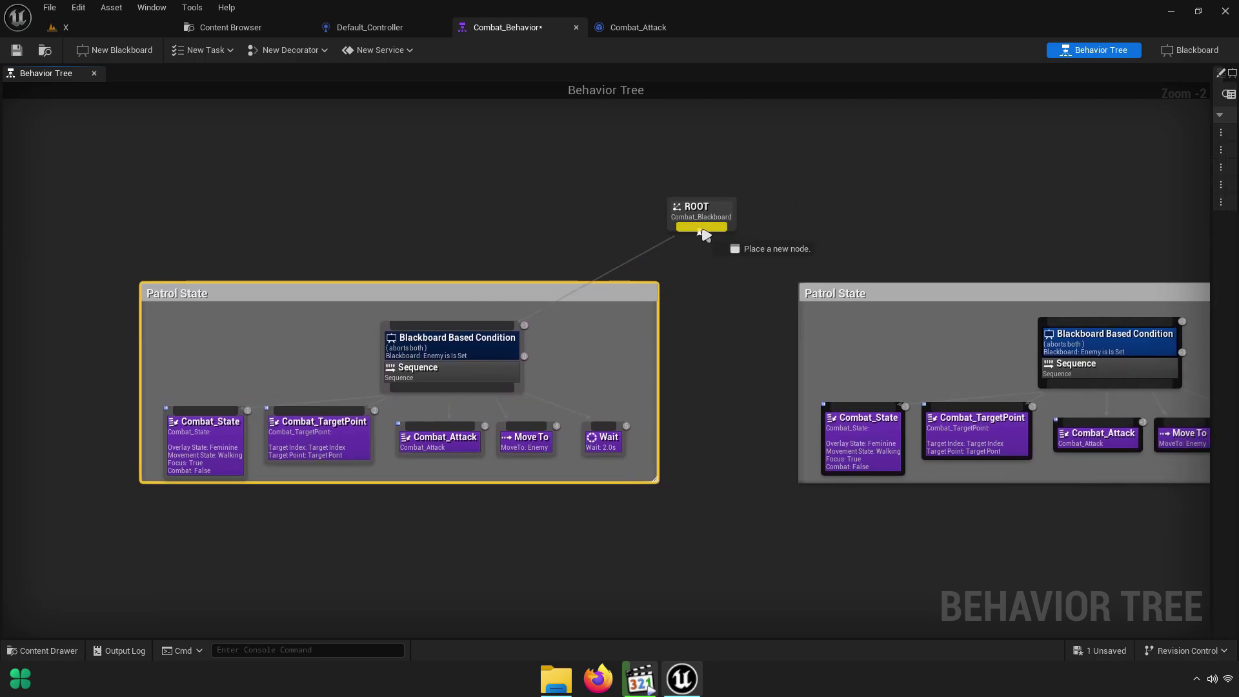
{"action": "left_click", "coordinate": [676, 257]}
{"action": "scroll", "coordinate": [710, 271], "scroll_direction": "up", "scroll_amount": 2}
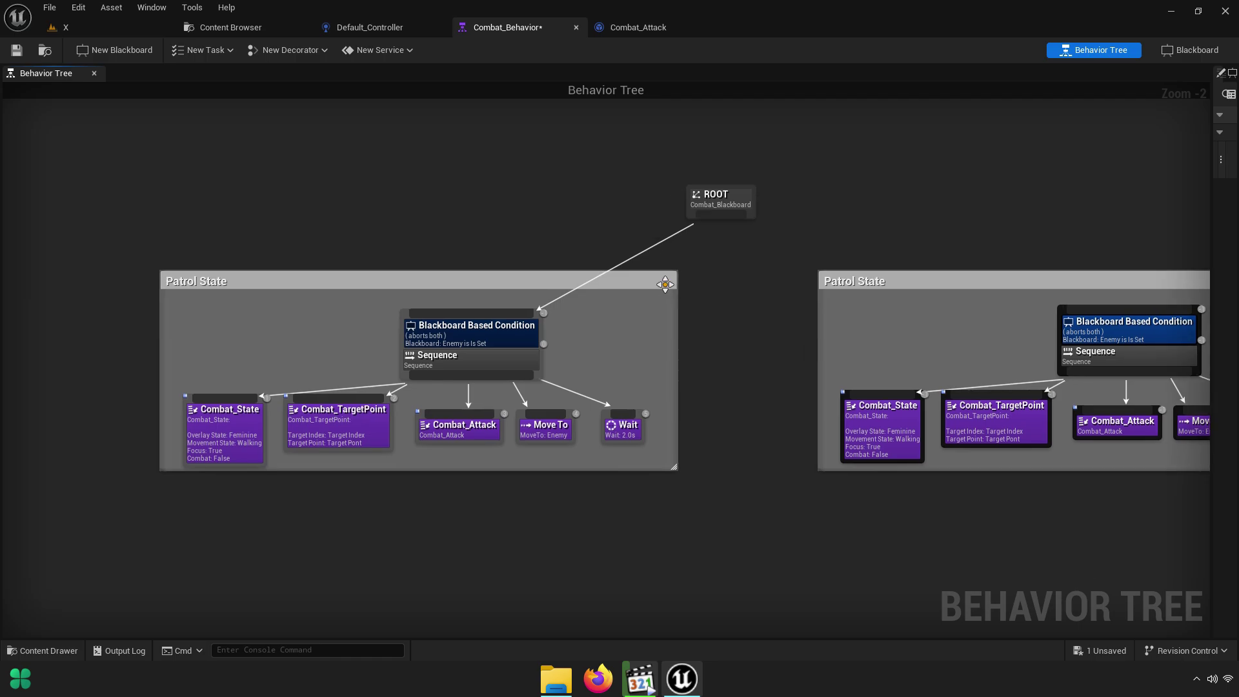
{"action": "right_click_drag", "start_coordinate": [719, 275], "coordinate": [806, 281]}
{"action": "left_click", "coordinate": [780, 246], "text": "alt"}
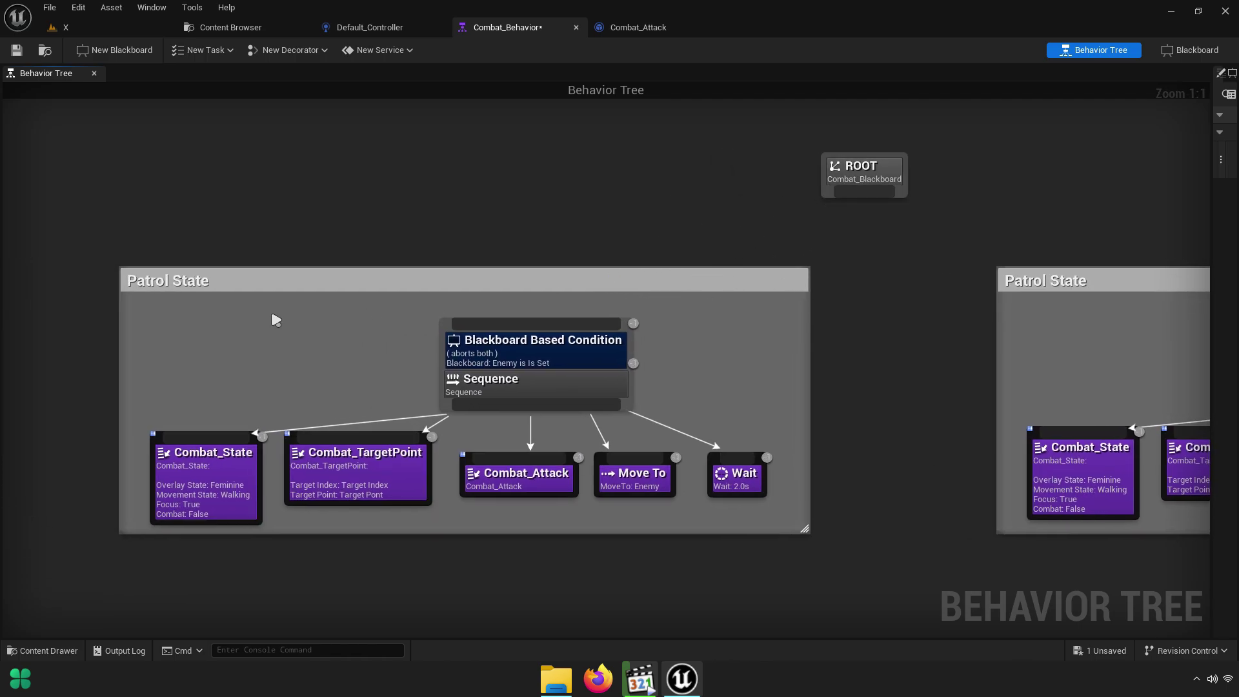
{"action": "left_click", "coordinate": [184, 290]}
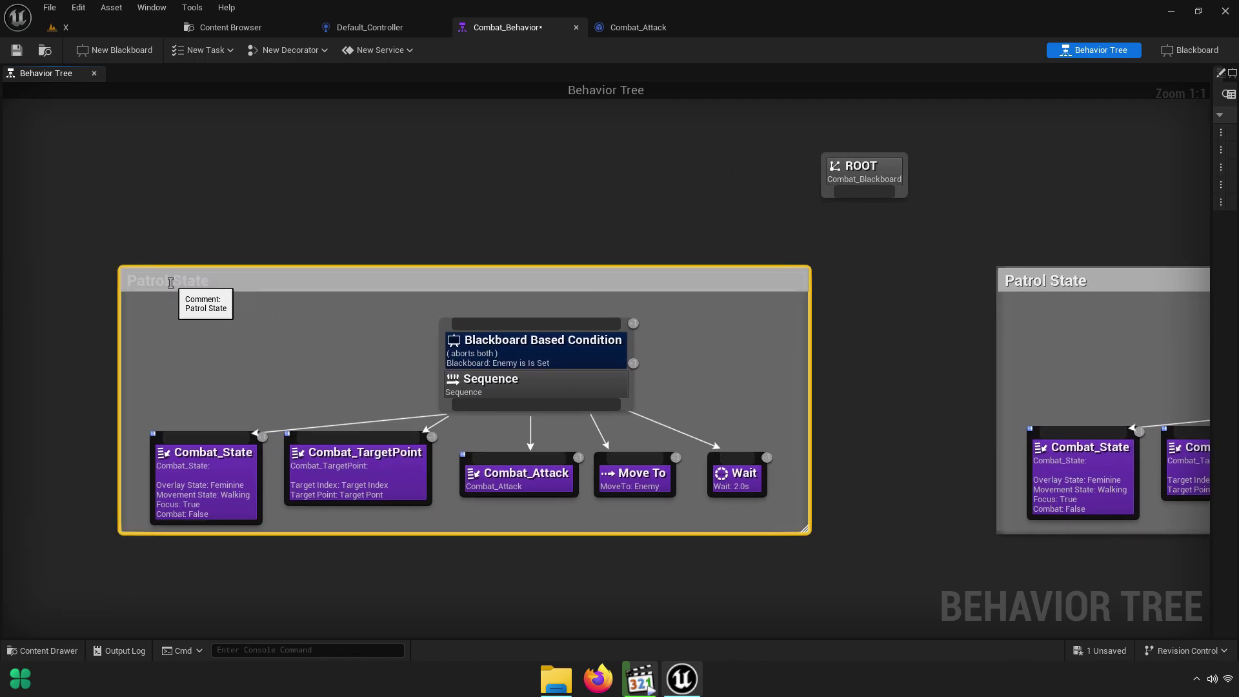
Retitle the copy Attack State and link ROOT to the Patrol branch's condition
{"action": "double_click", "coordinate": [170, 283]}
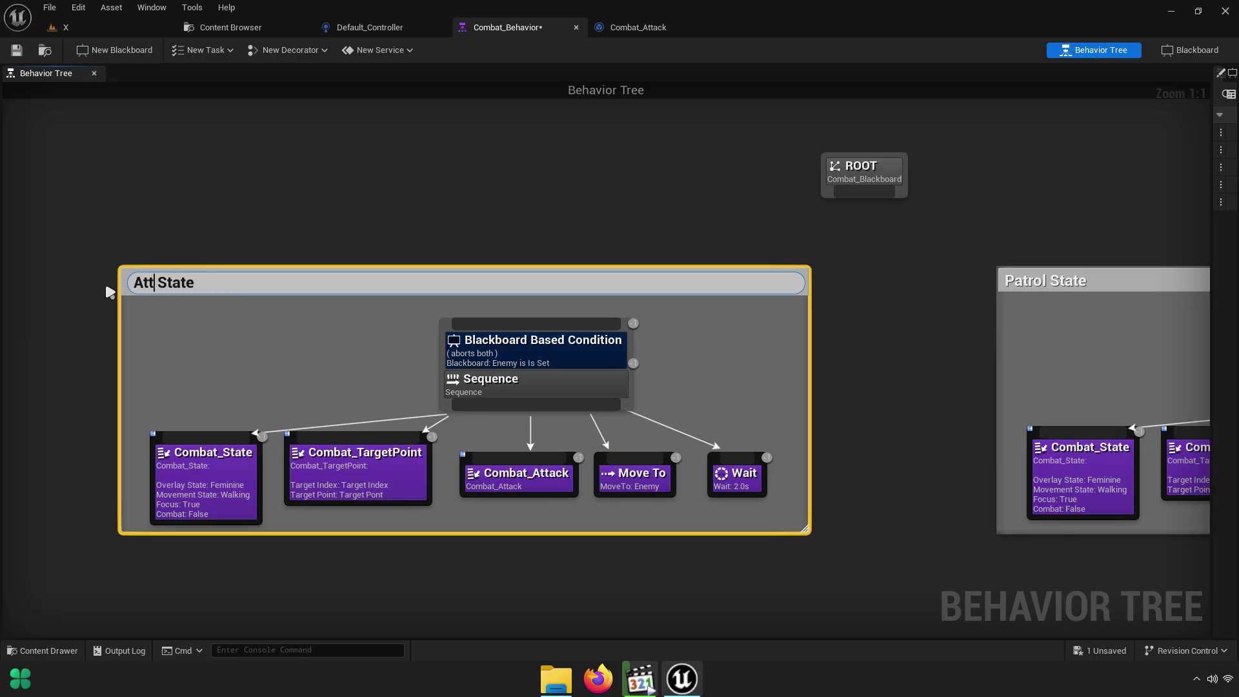
{"action": "key", "text": "Return"}
{"action": "right_click_drag", "start_coordinate": [869, 208], "coordinate": [413, 205]}
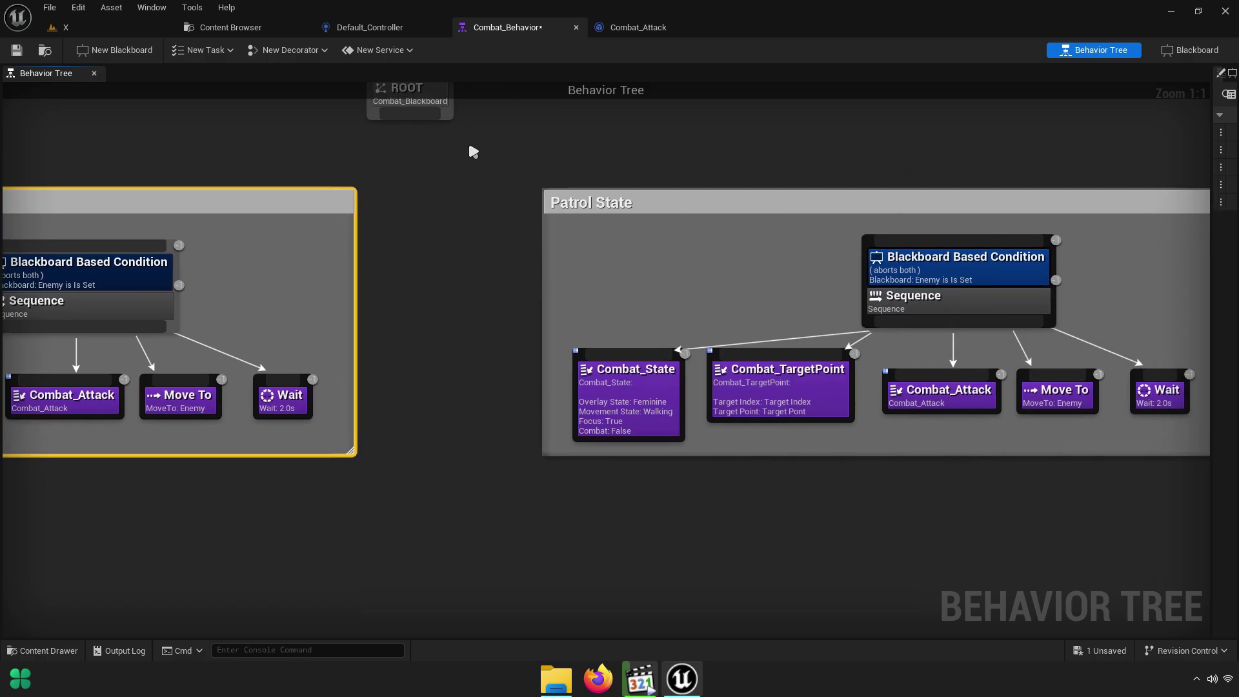
{"action": "left_click_drag", "start_coordinate": [399, 203], "coordinate": [965, 339]}
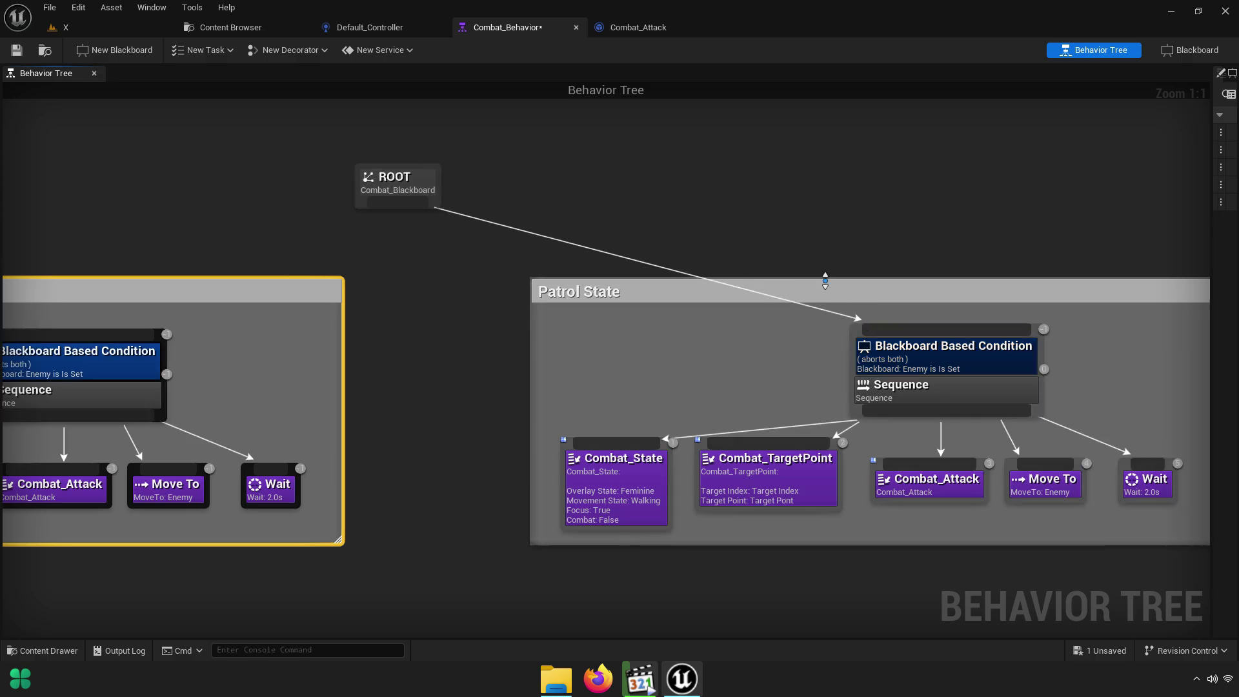
Wrap the Patrol State group in a new comment titled TEST and centre it
{"action": "left_click", "coordinate": [802, 379]}
{"action": "key", "text": "c"}
{"action": "type", "text": "TEST"}
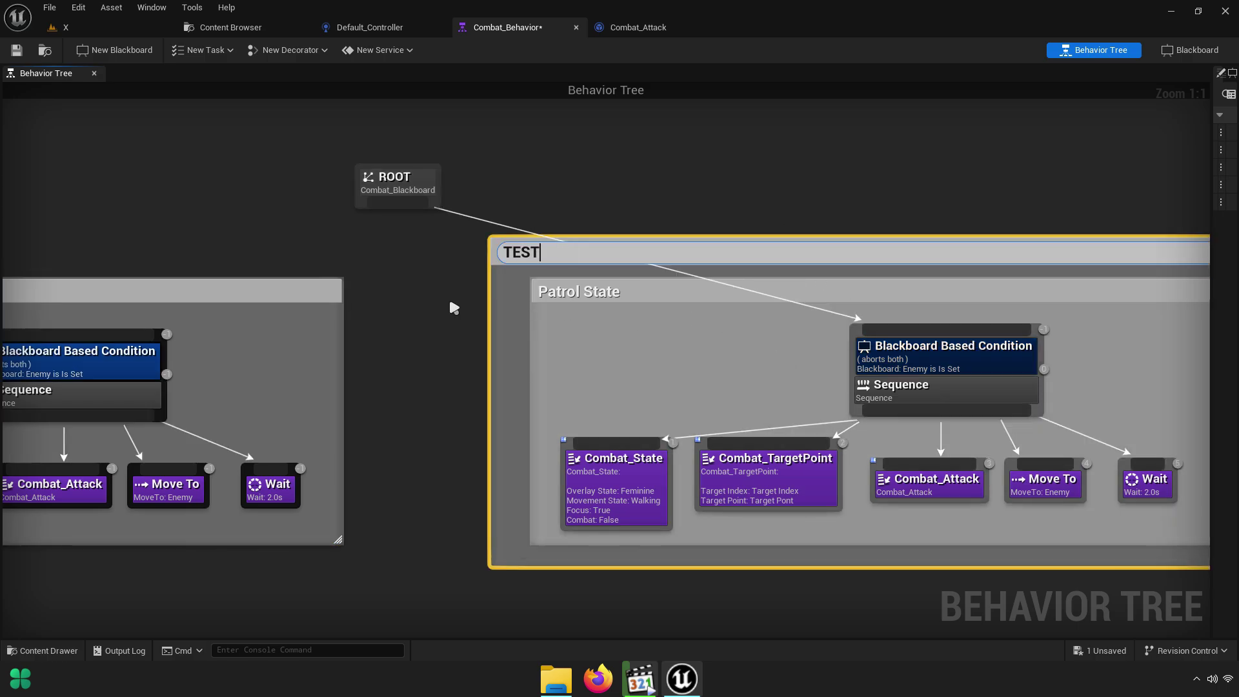
{"action": "left_click", "coordinate": [453, 308]}
{"action": "right_click_drag", "start_coordinate": [891, 396], "coordinate": [590, 330]}
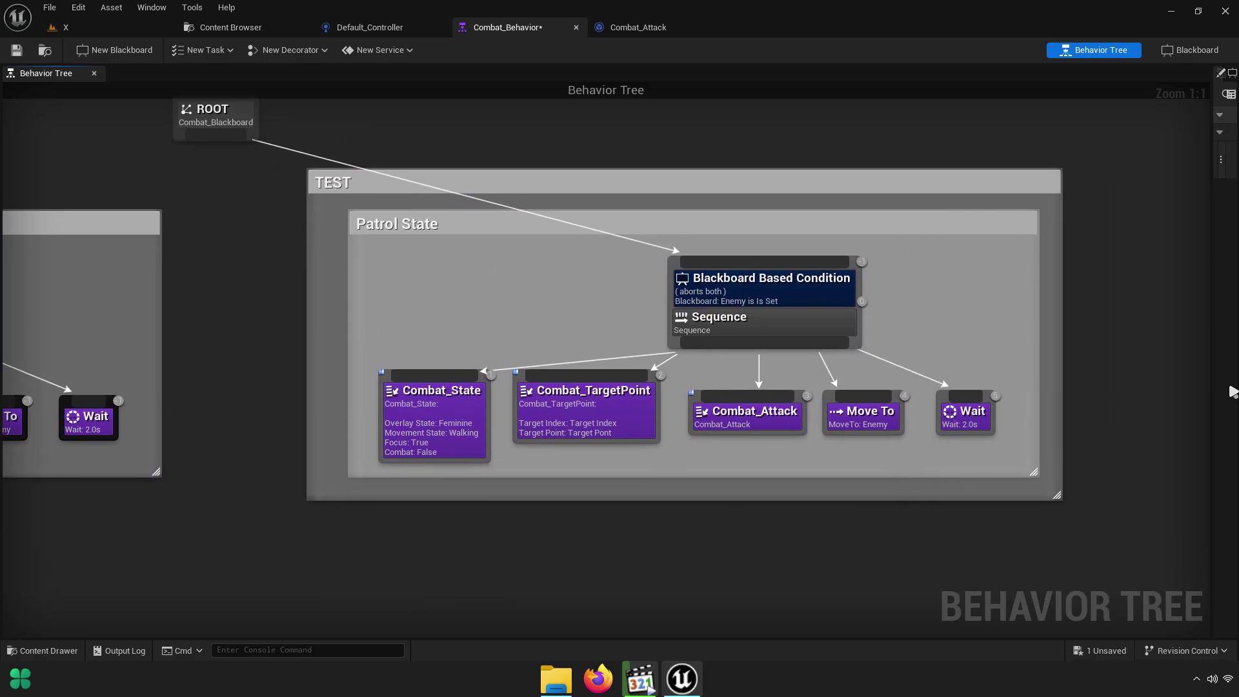
Inspect the Combat_TargetPoint task, then select the Combat_State task
{"action": "left_click", "coordinate": [1231, 392]}
{"action": "right_click_drag", "start_coordinate": [645, 420], "coordinate": [382, 413]}
{"action": "left_click", "coordinate": [352, 445]}
{"action": "mouse_move", "coordinate": [452, 445]}
{"action": "right_mouse_down"}
{"action": "mouse_move", "coordinate": [548, 434]}
{"action": "mouse_move", "coordinate": [619, 403]}
{"action": "right_mouse_up"}
{"action": "left_click", "coordinate": [344, 388]}
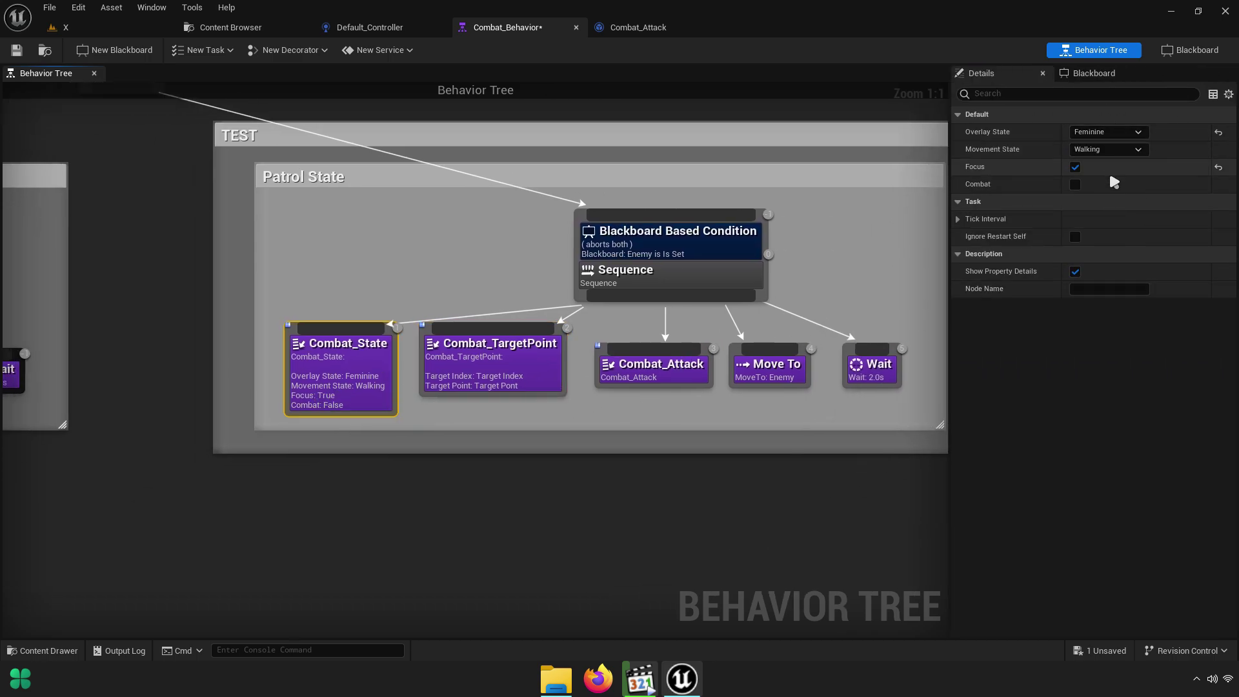
Set Combat_State's Overlay State to Box, save the tree, and return to the level
{"action": "left_click", "coordinate": [1117, 132]}
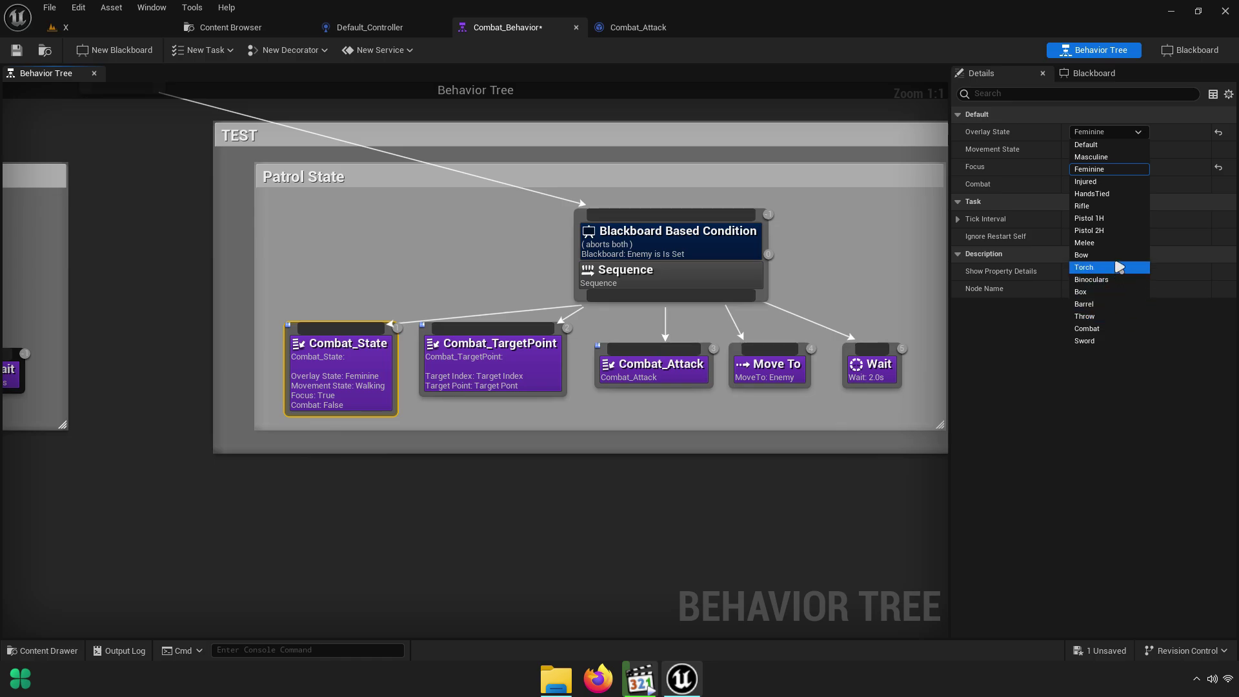
{"action": "left_click", "coordinate": [1099, 296]}
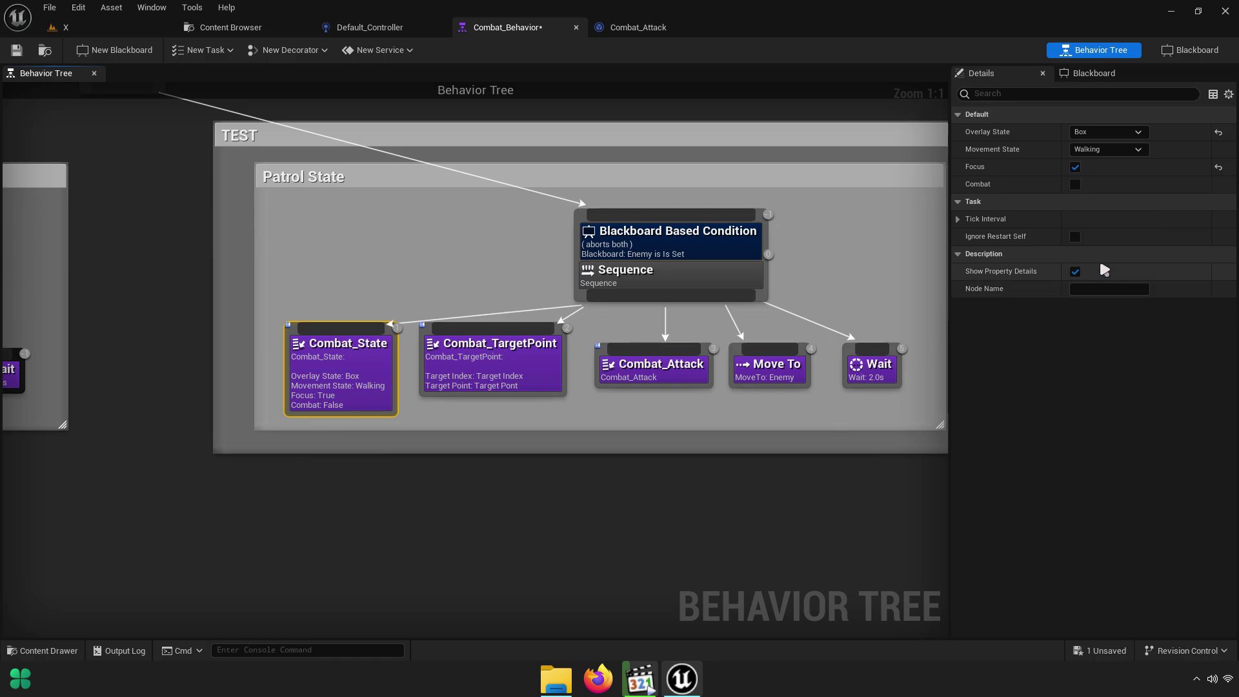
{"action": "left_click", "coordinate": [17, 54]}
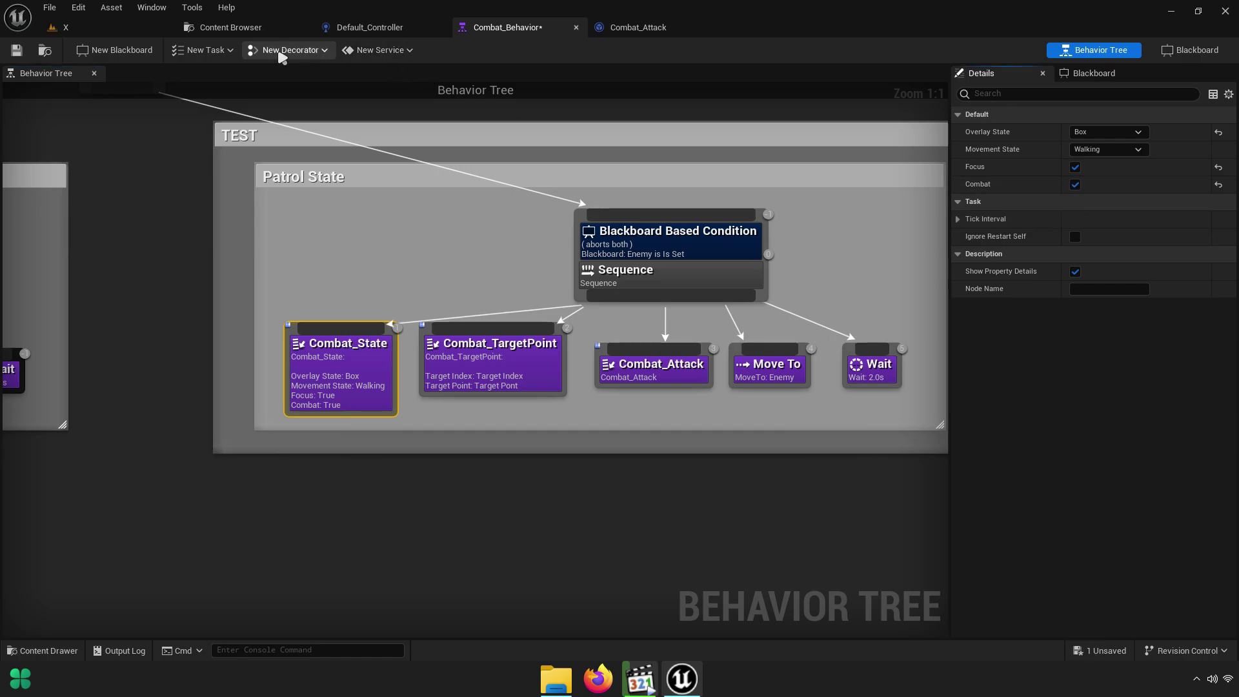
{"action": "left_click", "coordinate": [66, 27]}
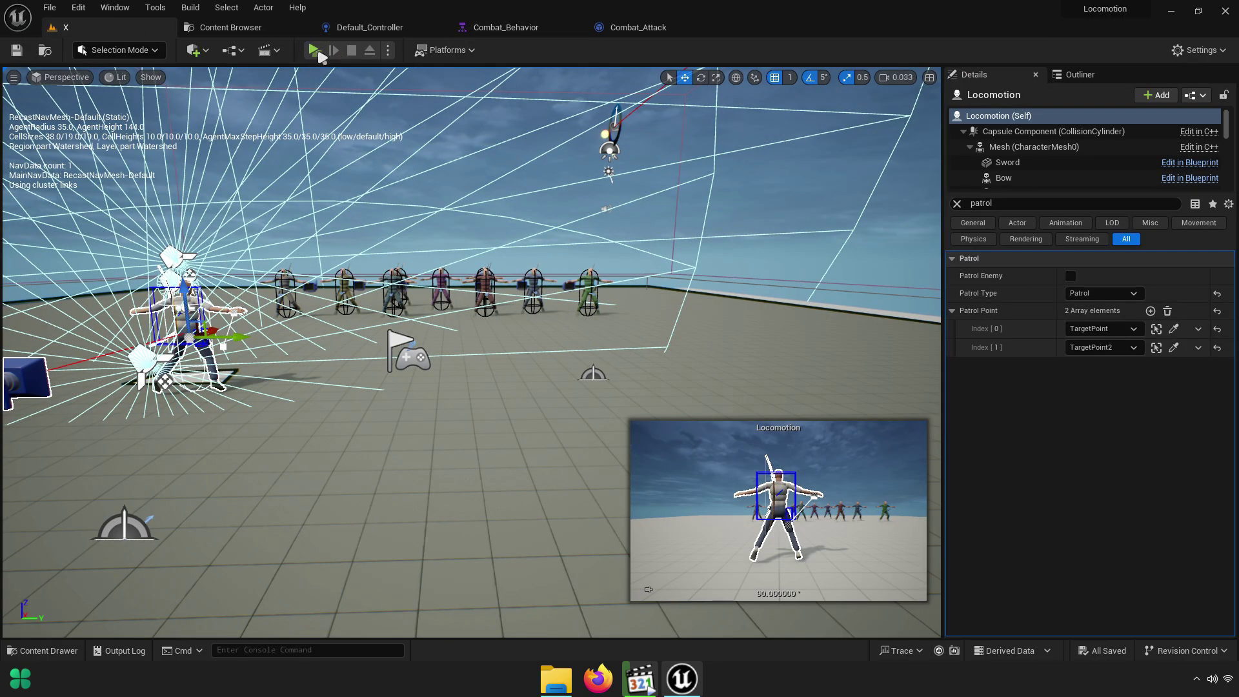
Play-test the AI, reset Combat_State's Overlay State to Default, and play again
{"action": "left_click", "coordinate": [319, 54]}
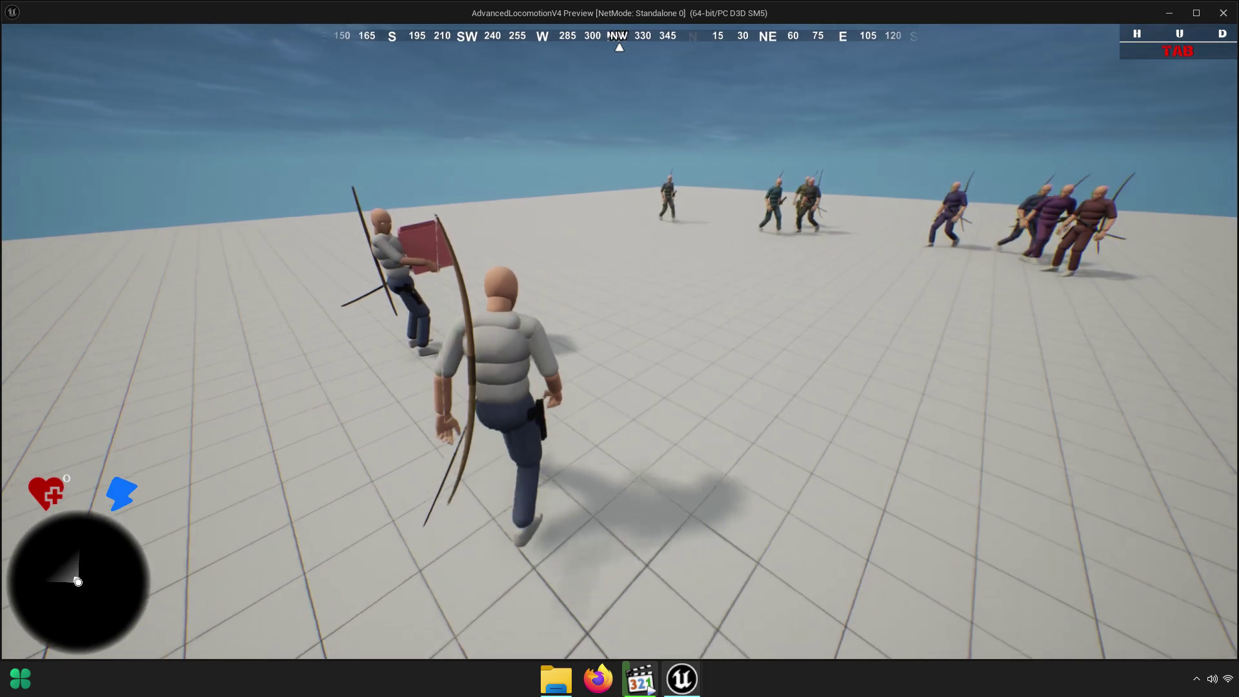
{"action": "key", "text": "w"}
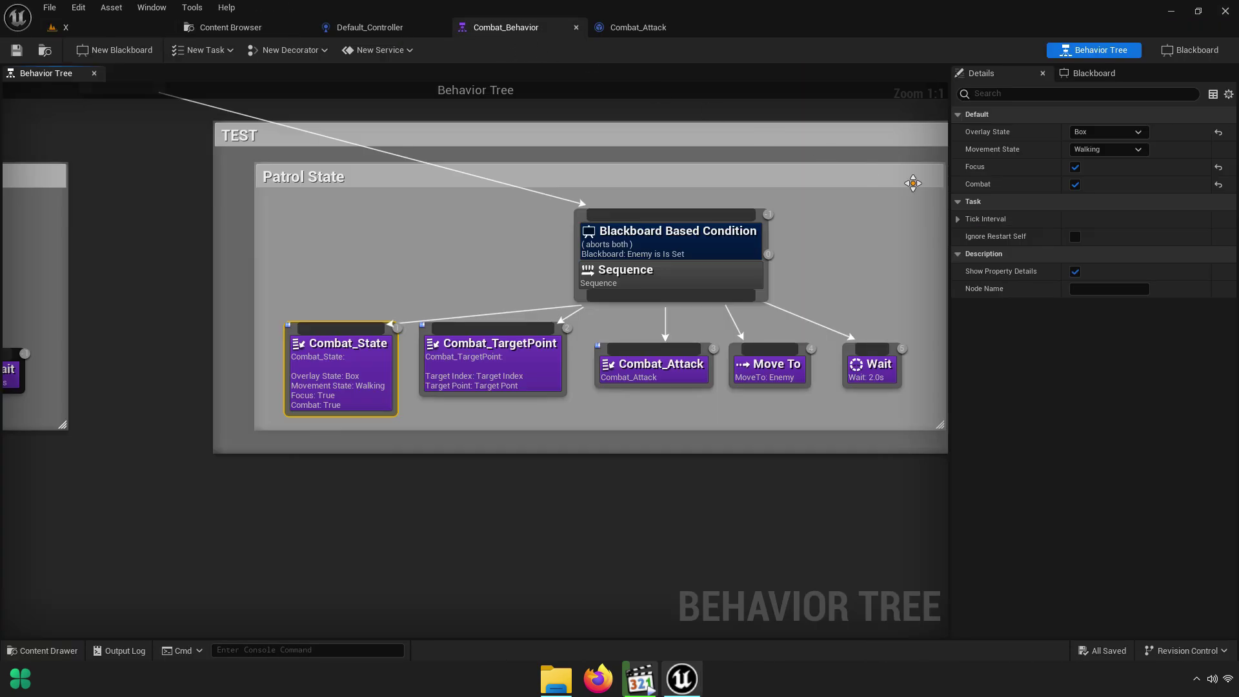
{"action": "left_click", "coordinate": [1110, 132]}
{"action": "left_click", "coordinate": [1111, 148]}
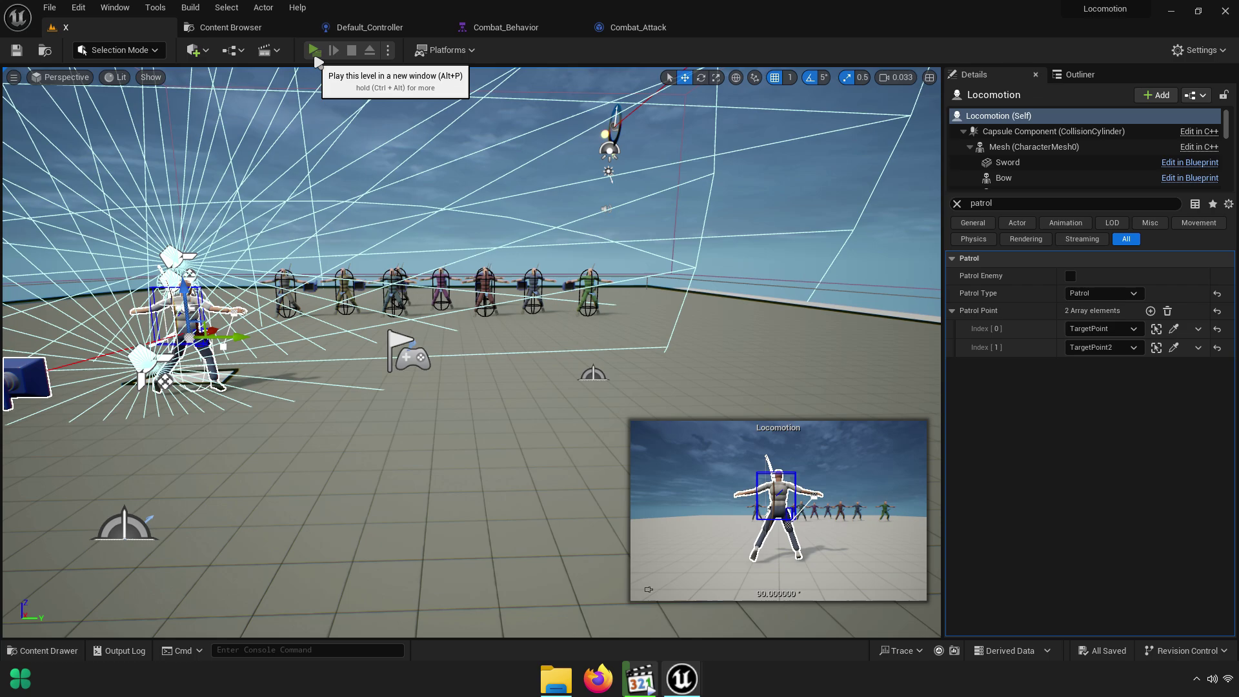
{"action": "left_click", "coordinate": [318, 47]}
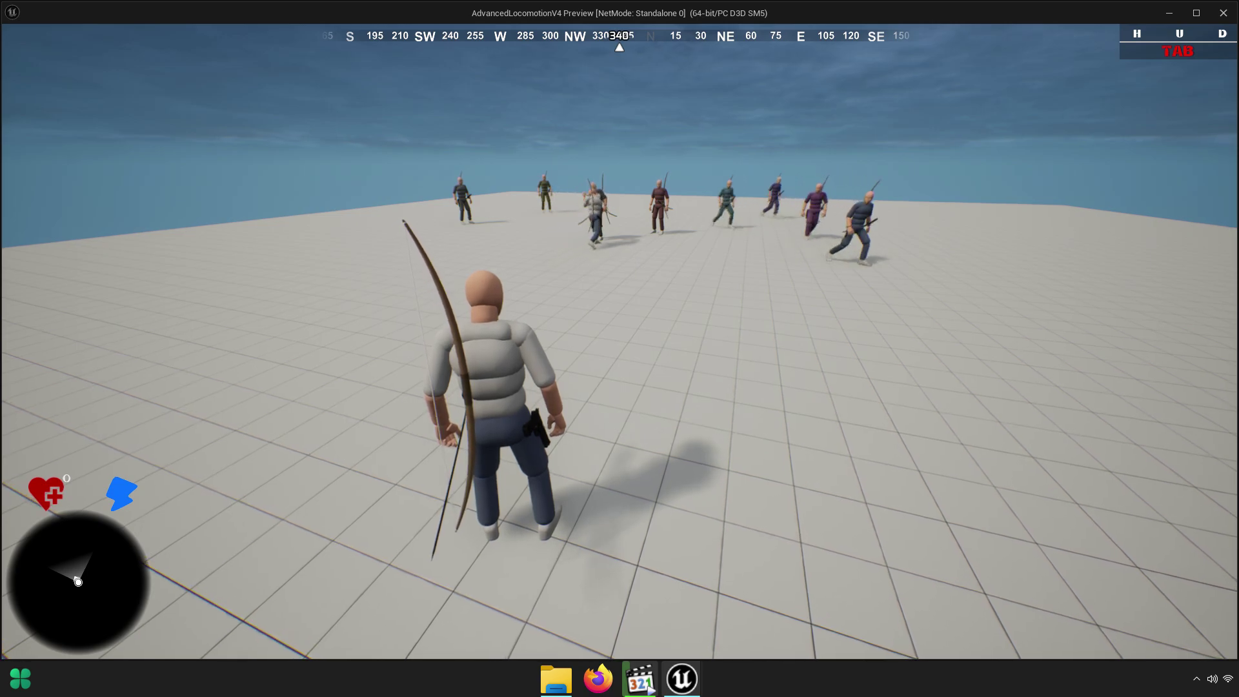
{"action": "key", "text": "w"}
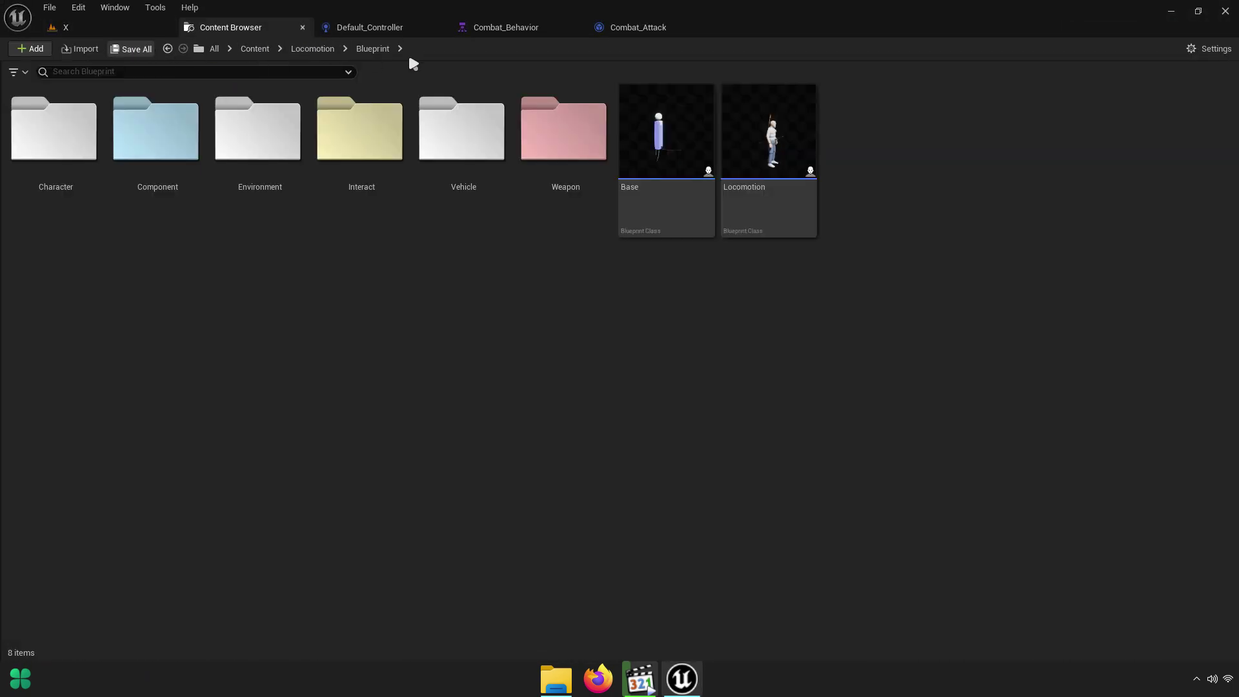
Delete the TEST comment box from the Combat_Behavior graph
{"action": "left_click", "coordinate": [513, 31]}
{"action": "left_click", "coordinate": [528, 245]}
{"action": "key", "text": "Delete"}
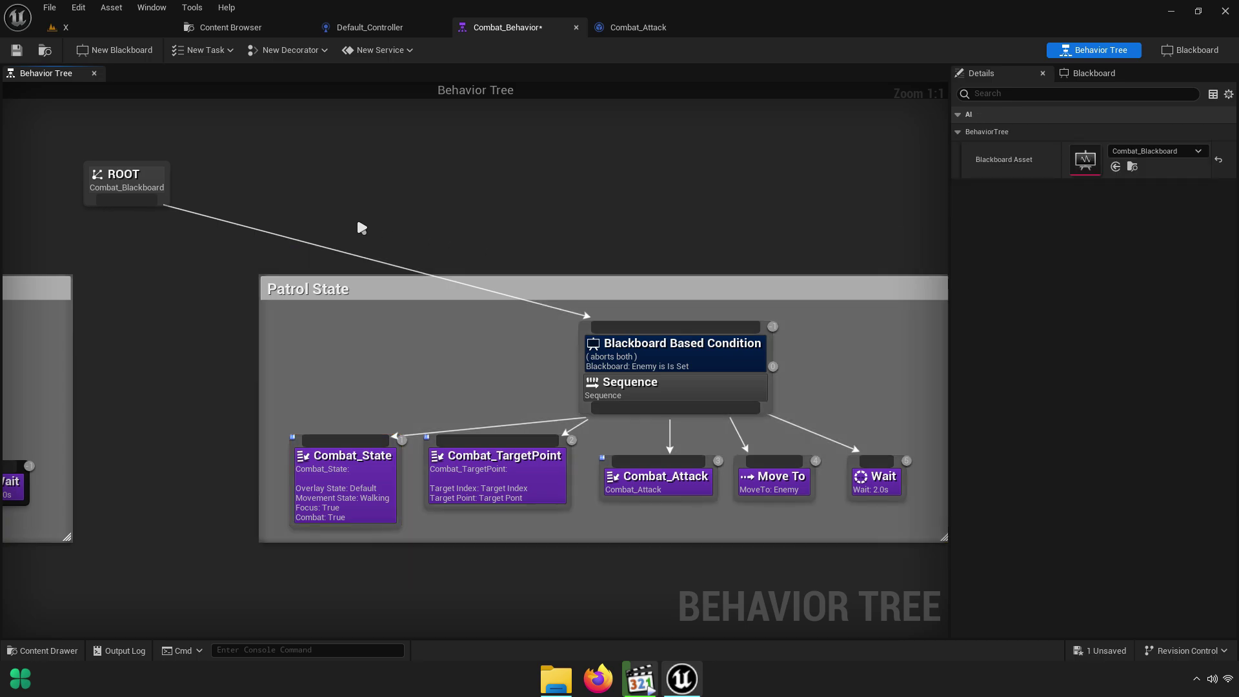
{"action": "mouse_move", "coordinate": [359, 227]}
{"action": "right_mouse_down"}
{"action": "mouse_move", "coordinate": [399, 182]}
{"action": "mouse_move", "coordinate": [541, 240]}
{"action": "right_mouse_up"}
Add a Selector composite under ROOT via a 'sele' search
{"action": "mouse_move", "coordinate": [541, 240]}
{"action": "left_mouse_down"}
{"action": "mouse_move", "coordinate": [552, 167]}
{"action": "mouse_move", "coordinate": [515, 266]}
{"action": "left_mouse_up"}
{"action": "type", "text": "se"}
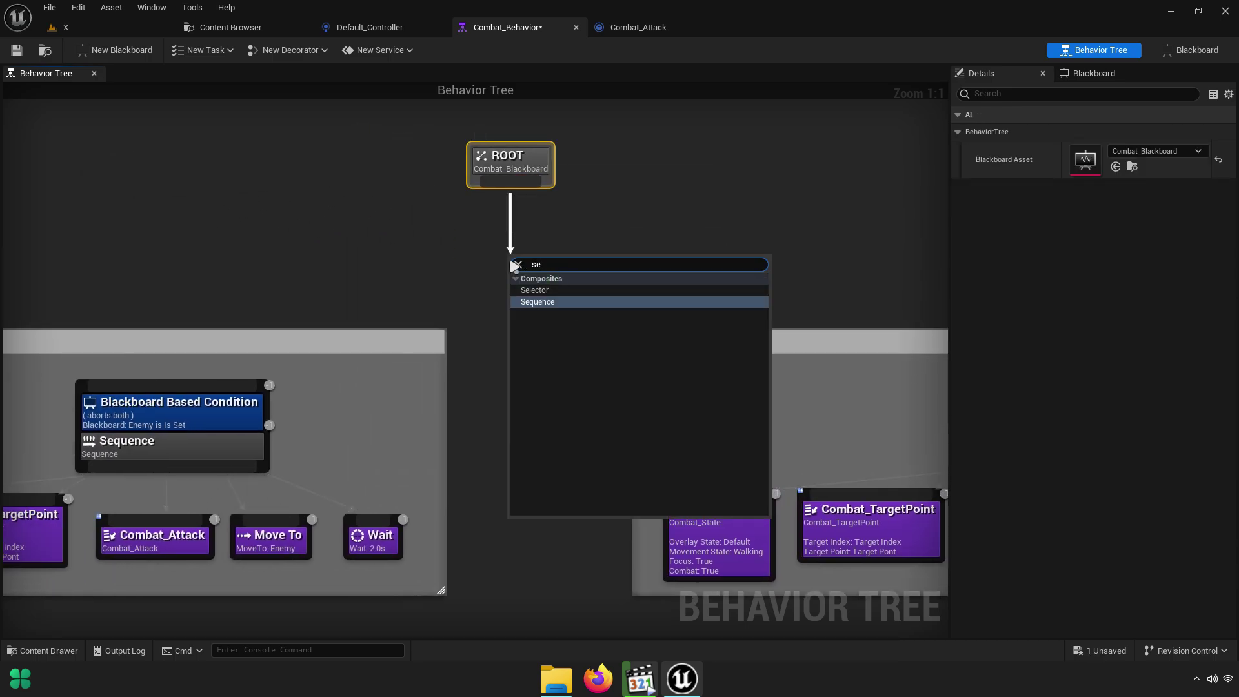
{"action": "type", "text": "lec"}
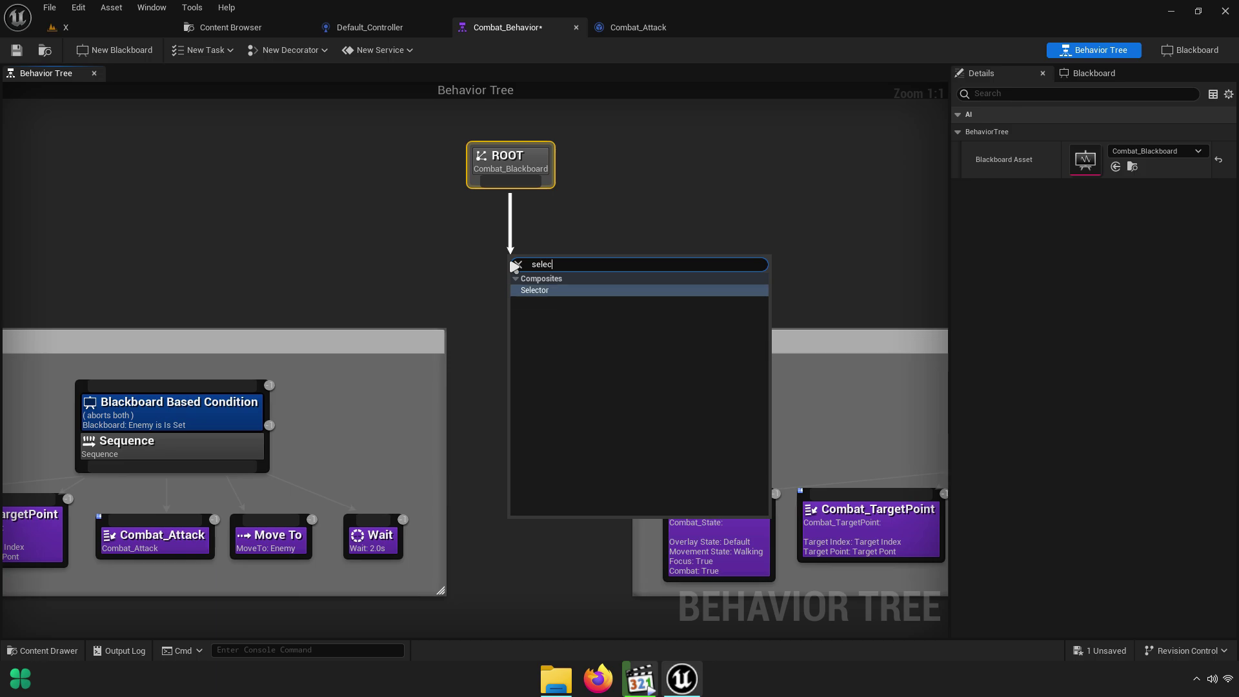
{"action": "key", "text": "Return"}
{"action": "left_click_drag", "start_coordinate": [529, 283], "coordinate": [517, 242]}
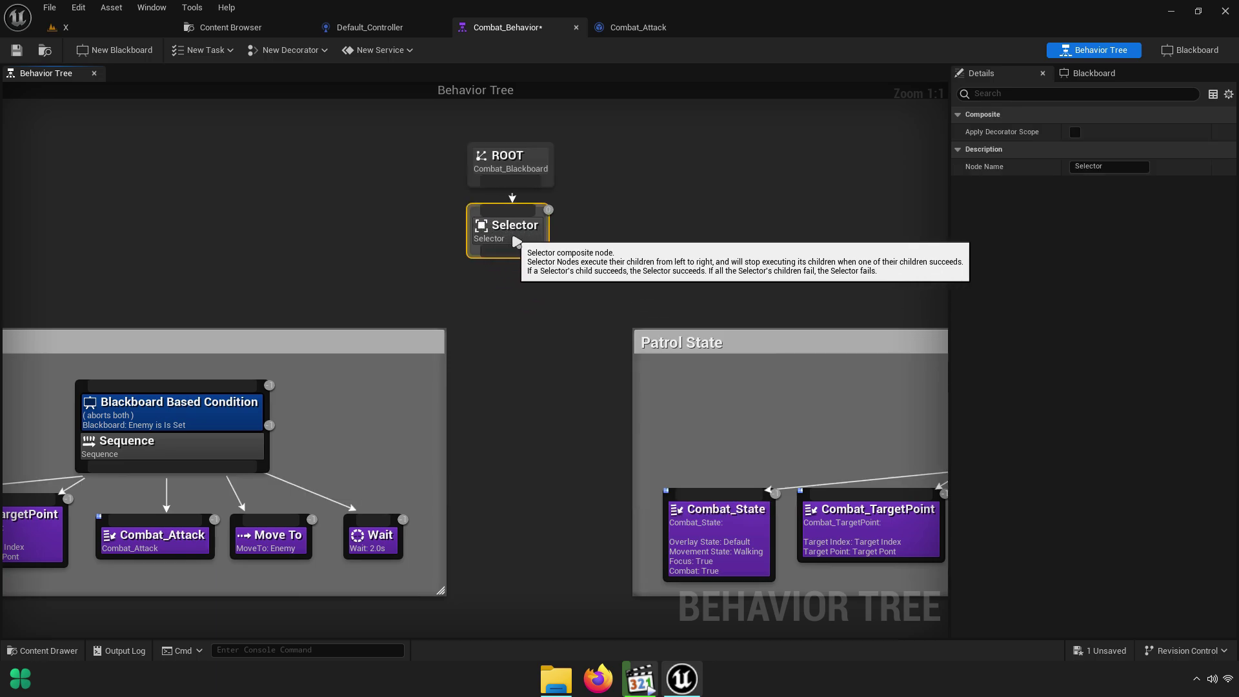
{"action": "scroll", "coordinate": [624, 226], "scroll_direction": "down", "scroll_amount": 3}
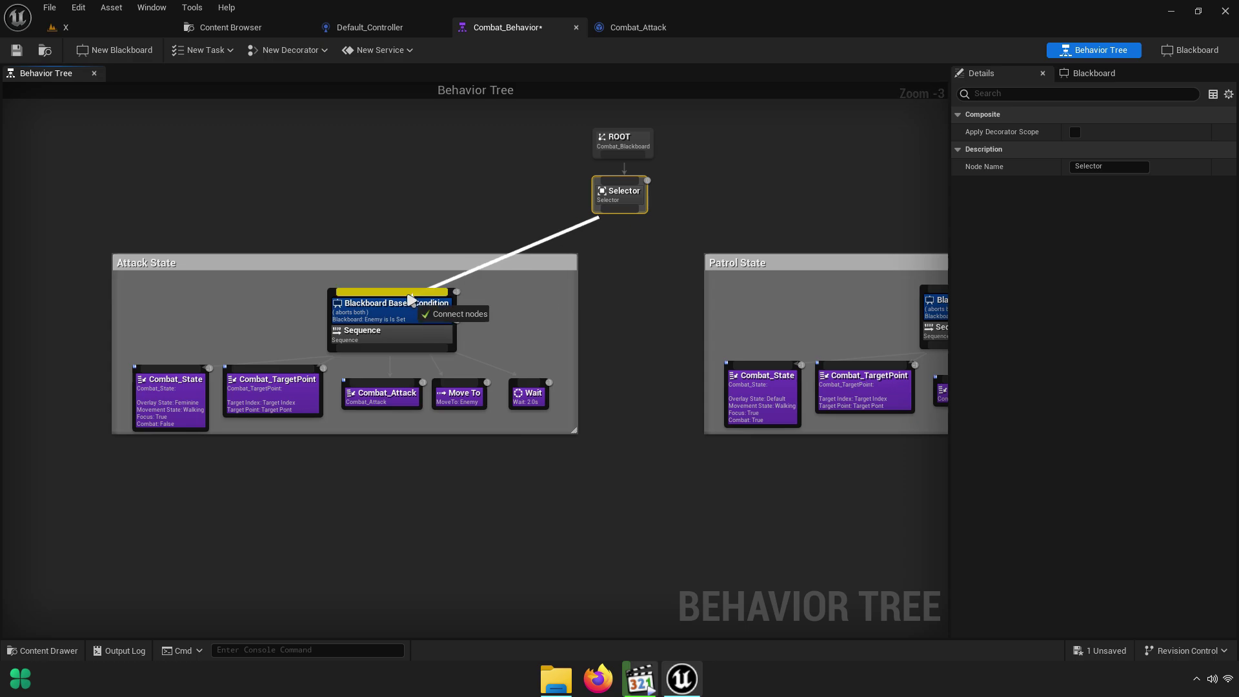
Connect the Selector to both the Attack State and Patrol State sequences
{"action": "left_click_drag", "start_coordinate": [459, 292], "coordinate": [413, 293]}
{"action": "right_click_drag", "start_coordinate": [639, 232], "coordinate": [348, 197]}
{"action": "left_click_drag", "start_coordinate": [329, 176], "coordinate": [691, 261]}
{"action": "right_click_drag", "start_coordinate": [691, 261], "coordinate": [872, 292]}
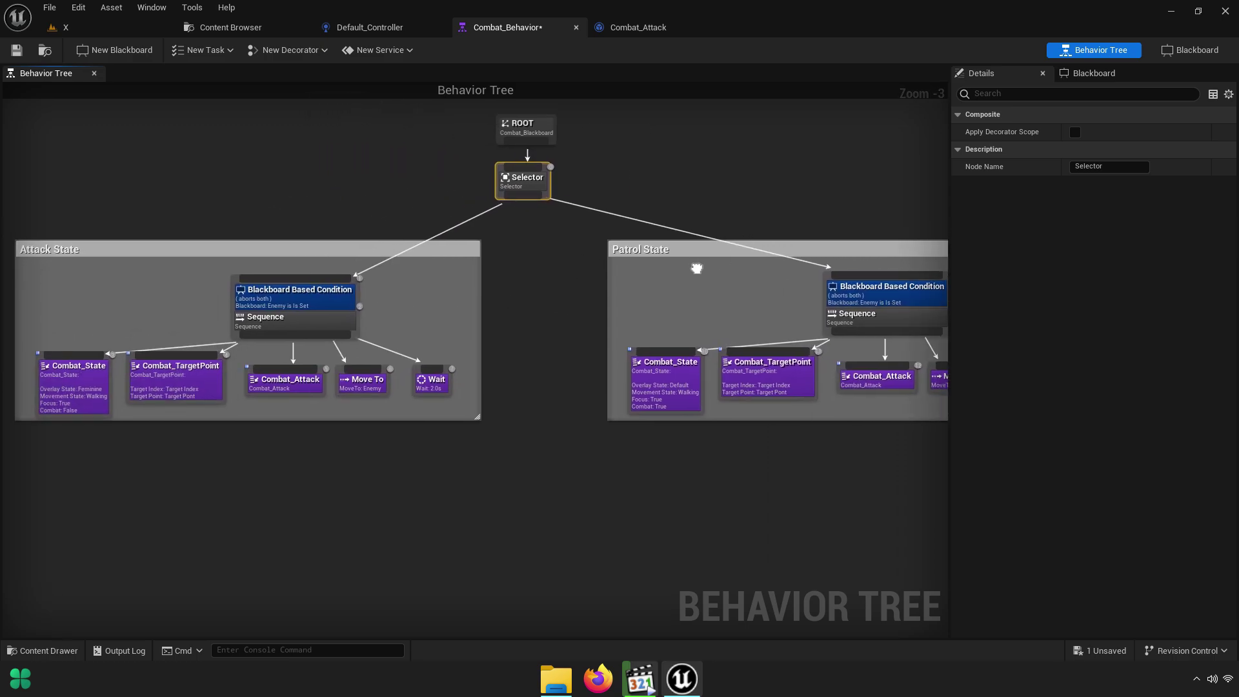
{"action": "left_click_drag", "start_coordinate": [949, 292], "coordinate": [1236, 292]}
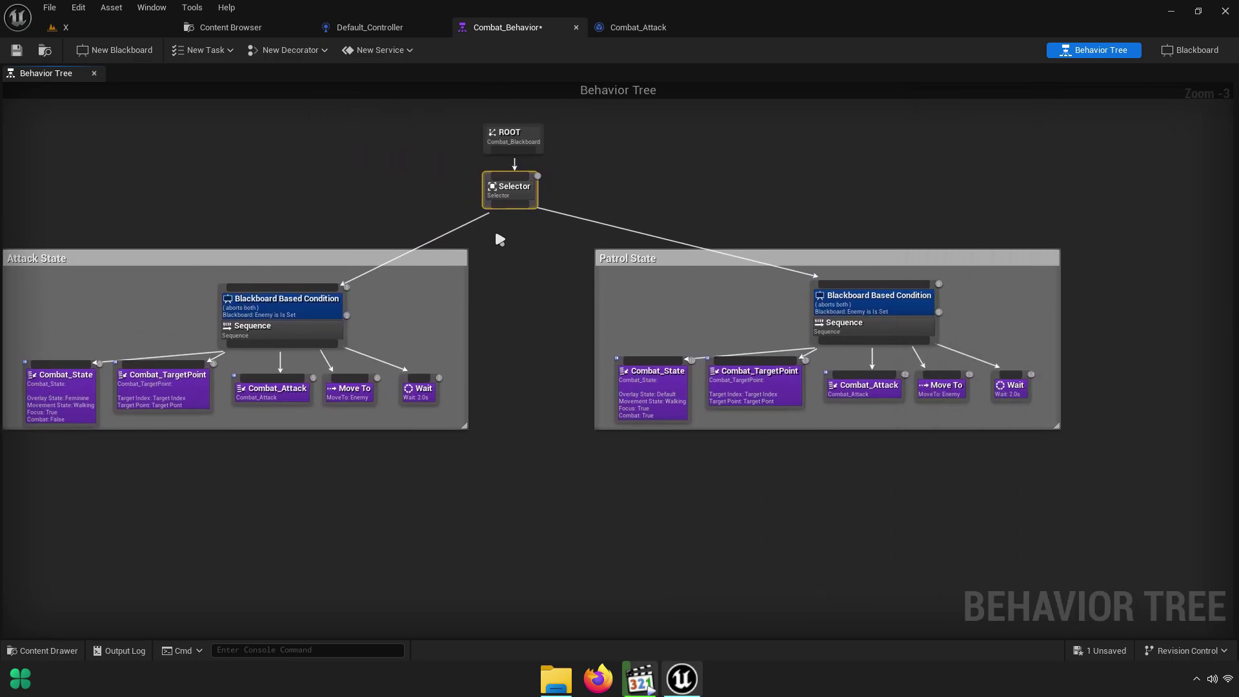
{"action": "scroll", "coordinate": [598, 304], "scroll_direction": "down", "scroll_amount": 1}
{"action": "scroll", "coordinate": [648, 244], "scroll_direction": "up", "scroll_amount": 1}
{"action": "right_click_drag", "start_coordinate": [647, 243], "coordinate": [611, 237]}
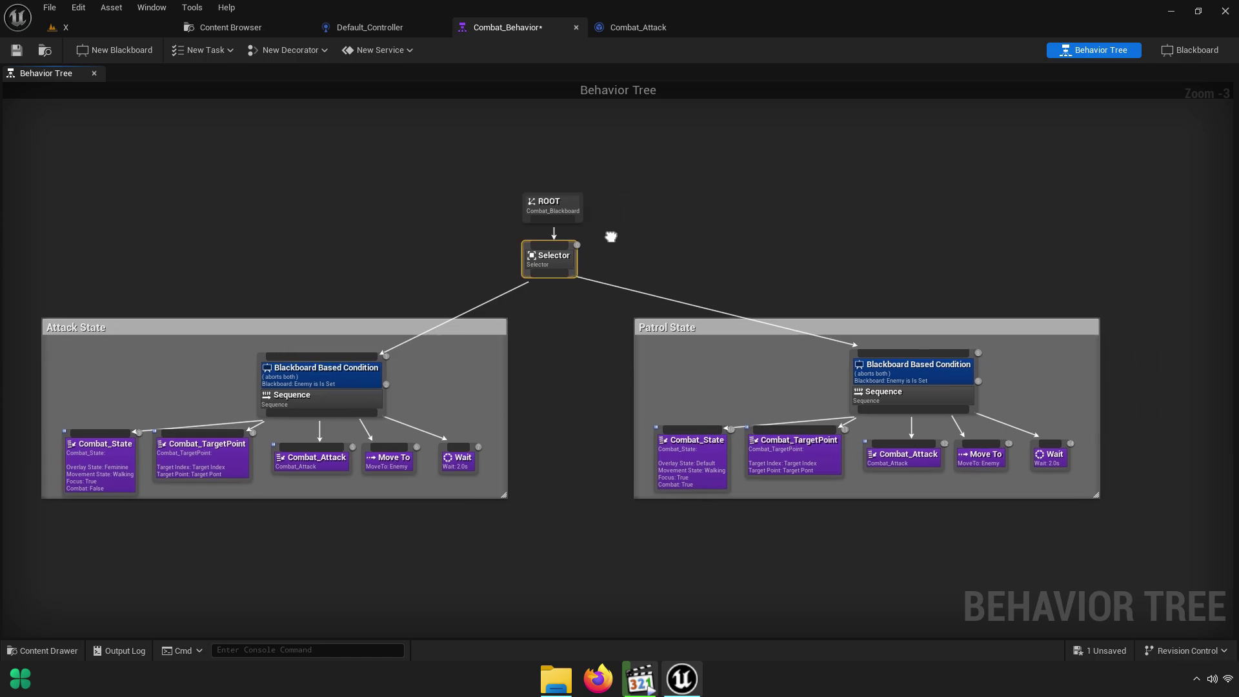
Shift the Patrol State group left and select the Attack State's blackboard condition
{"action": "left_click_drag", "start_coordinate": [683, 330], "coordinate": [618, 330]}
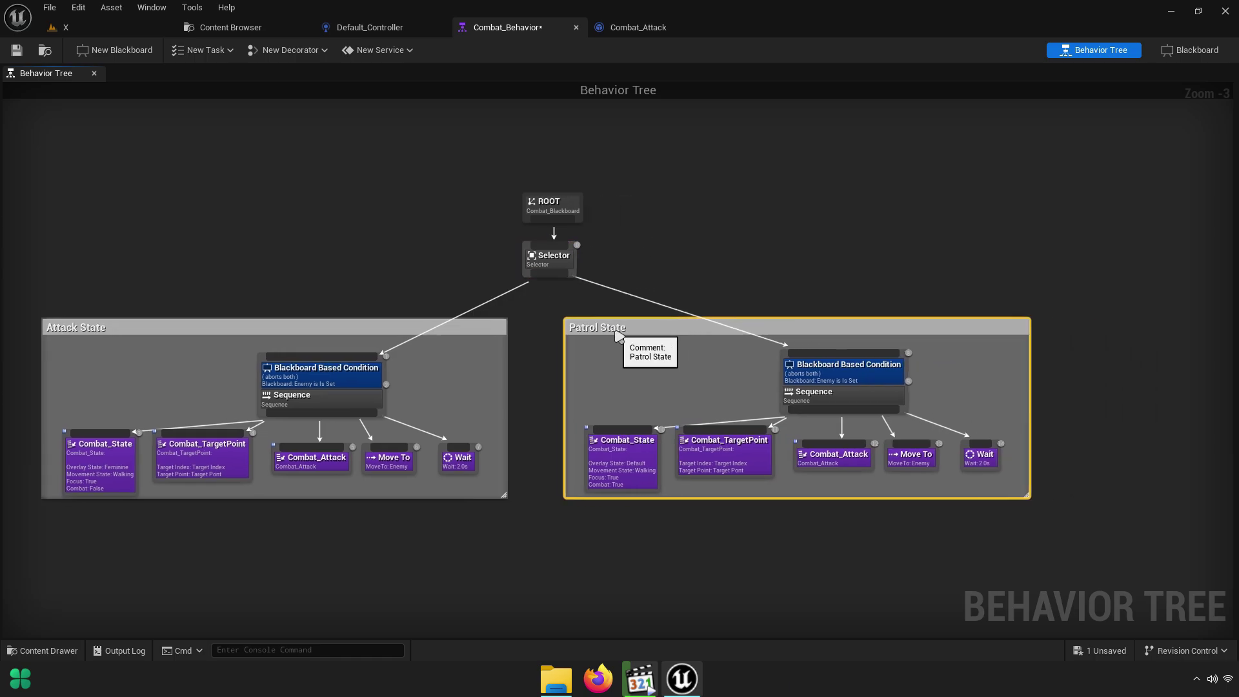
{"action": "scroll", "coordinate": [618, 336], "scroll_direction": "up", "scroll_amount": 4}
{"action": "left_click", "coordinate": [539, 222]}
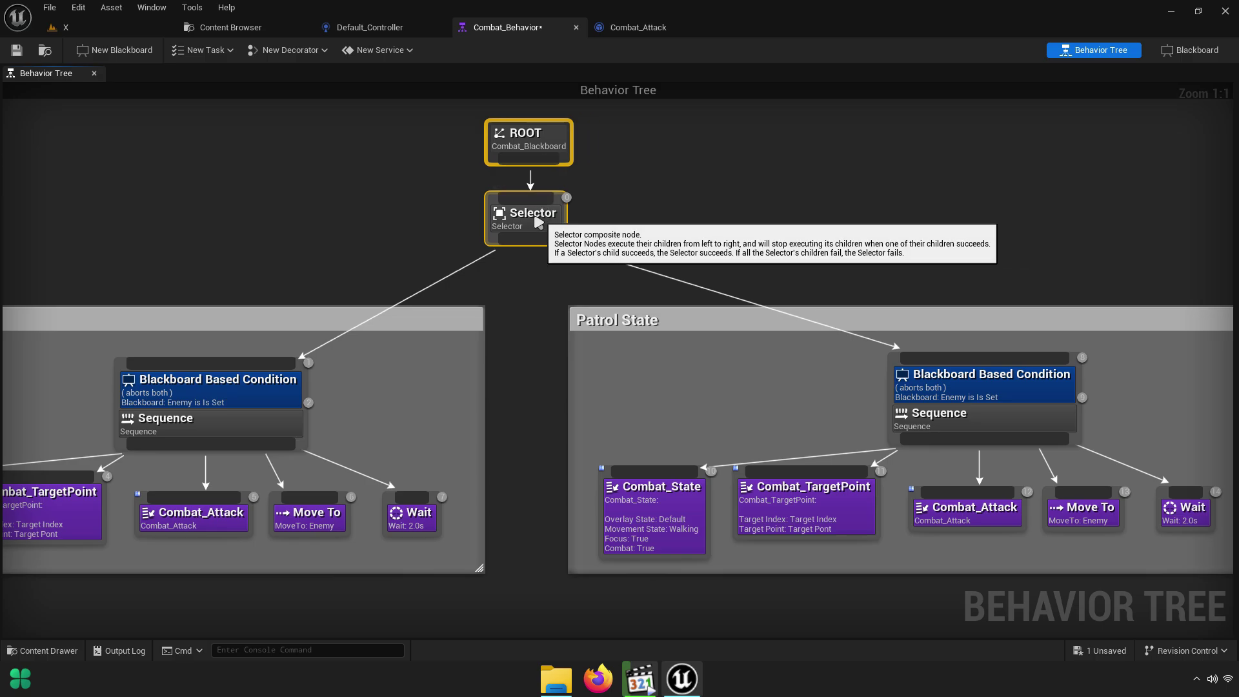
{"action": "right_click_drag", "start_coordinate": [501, 319], "coordinate": [791, 259]}
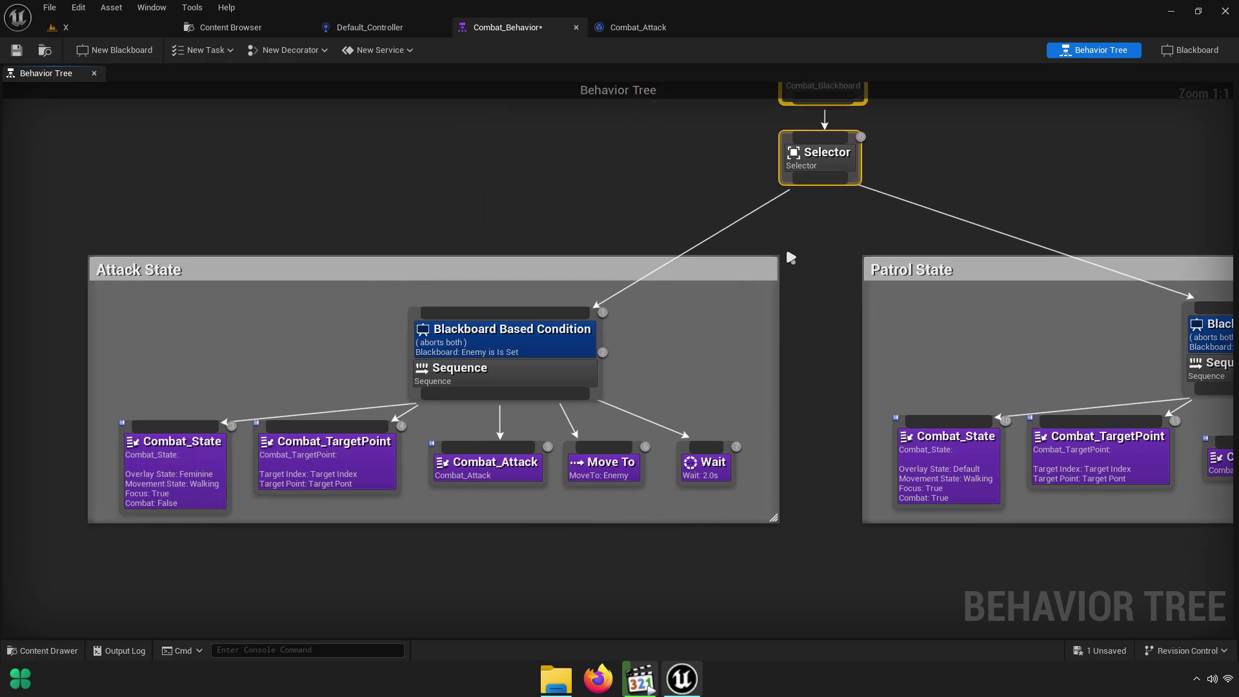
{"action": "scroll", "coordinate": [476, 332], "scroll_direction": "up", "scroll_amount": 4}
{"action": "left_click", "coordinate": [476, 332]}
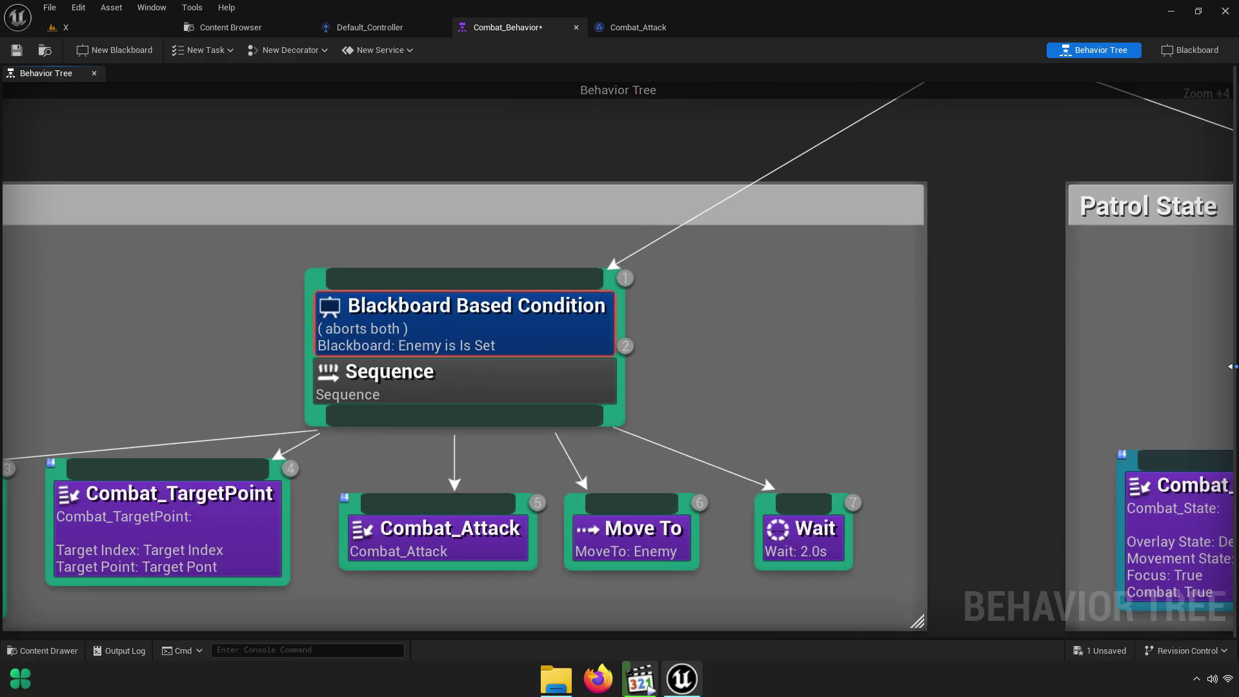
Keep the Attack condition on key Enemy with Observer aborts set to Both
{"action": "left_click_drag", "start_coordinate": [1231, 367], "coordinate": [851, 362]}
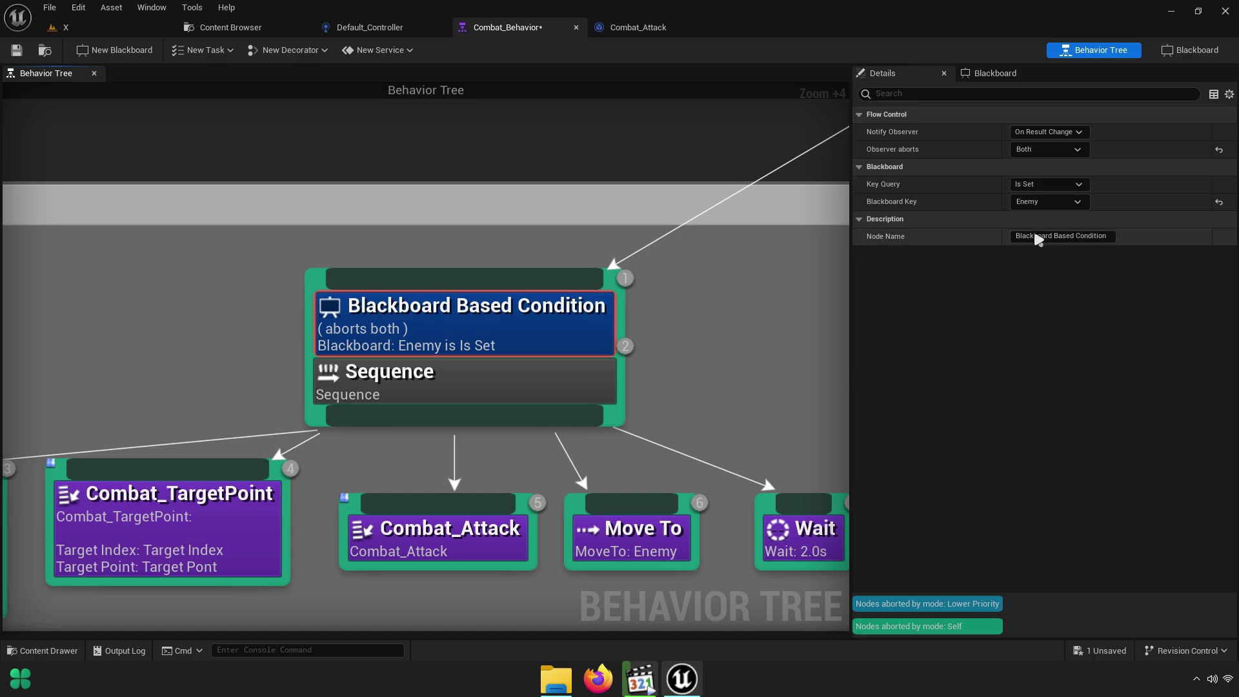
{"action": "left_click", "coordinate": [1050, 150]}
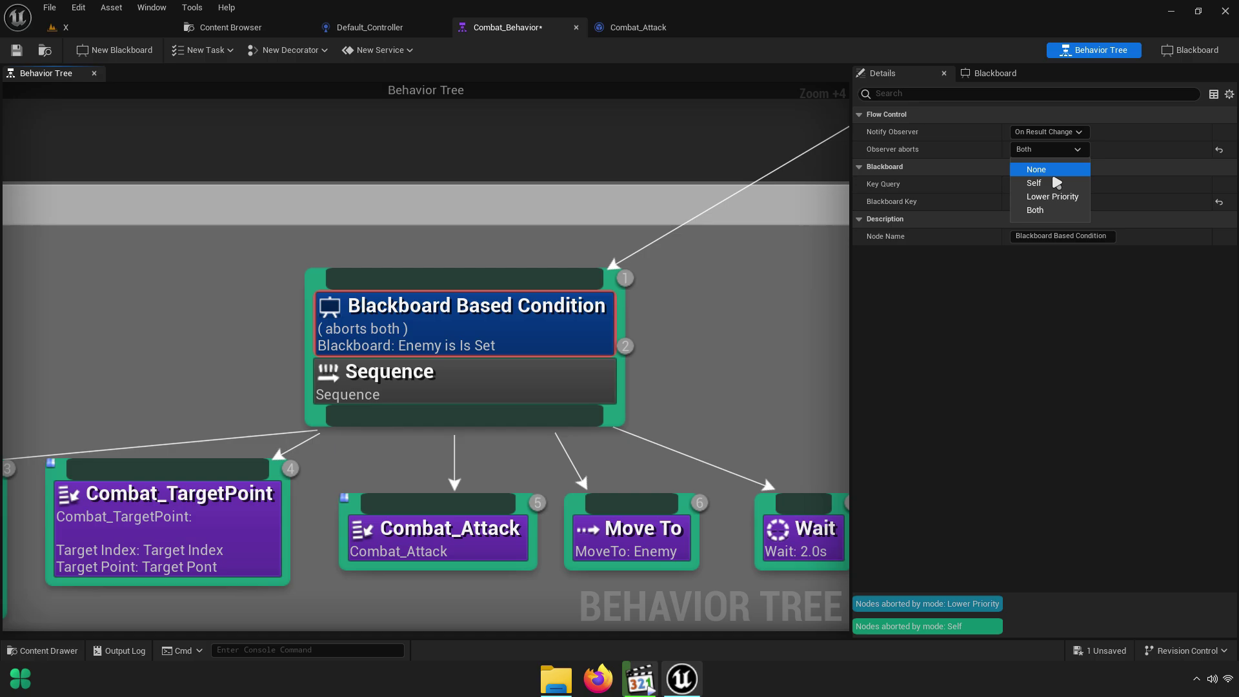
{"action": "left_click", "coordinate": [1046, 211]}
{"action": "left_click", "coordinate": [1036, 205]}
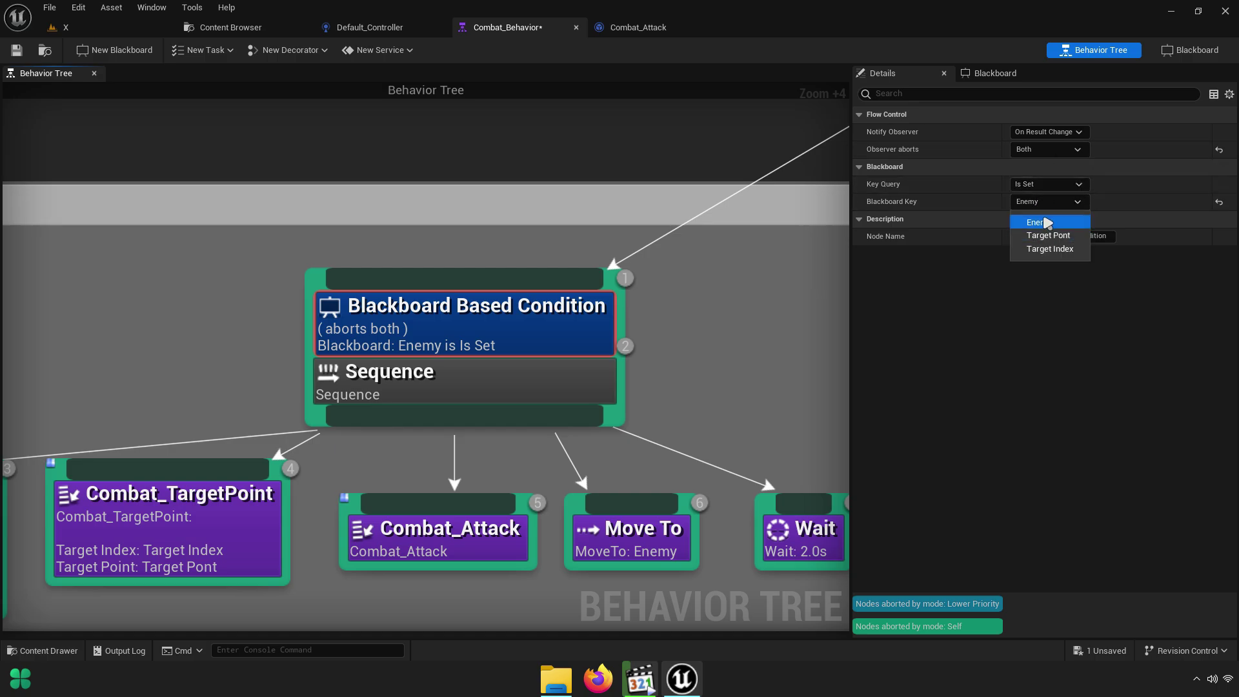
{"action": "left_click", "coordinate": [1045, 223]}
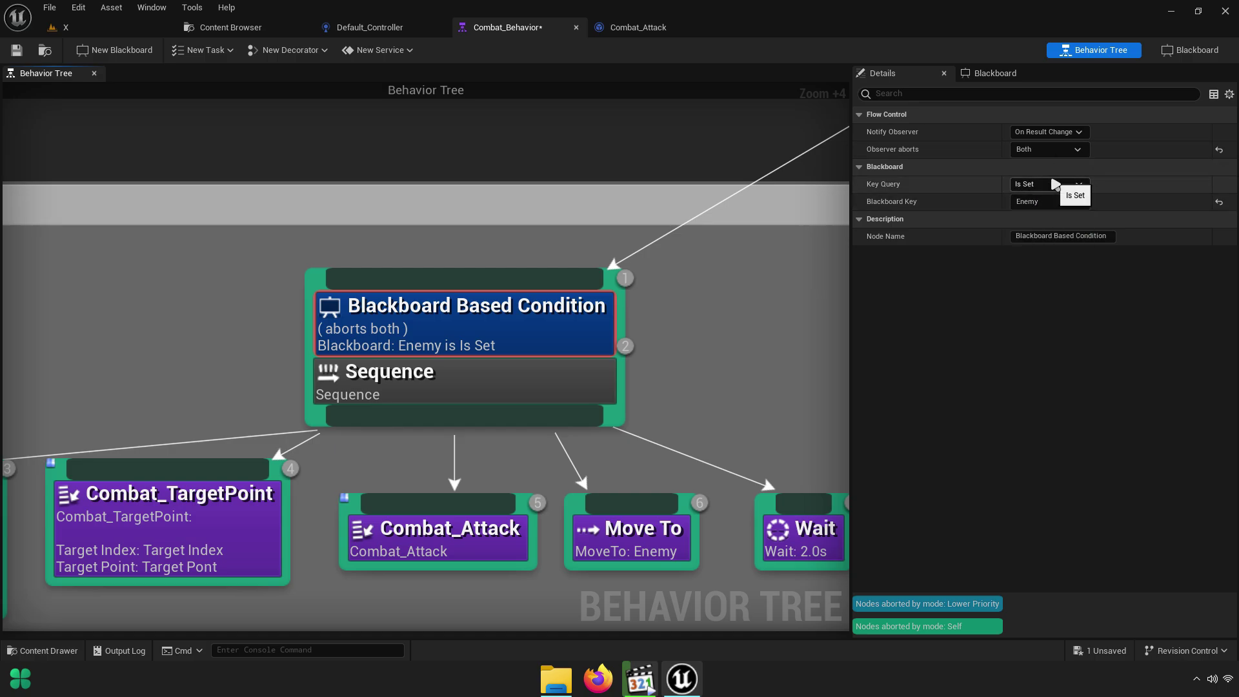
{"action": "scroll", "coordinate": [636, 331], "scroll_direction": "down", "scroll_amount": 5}
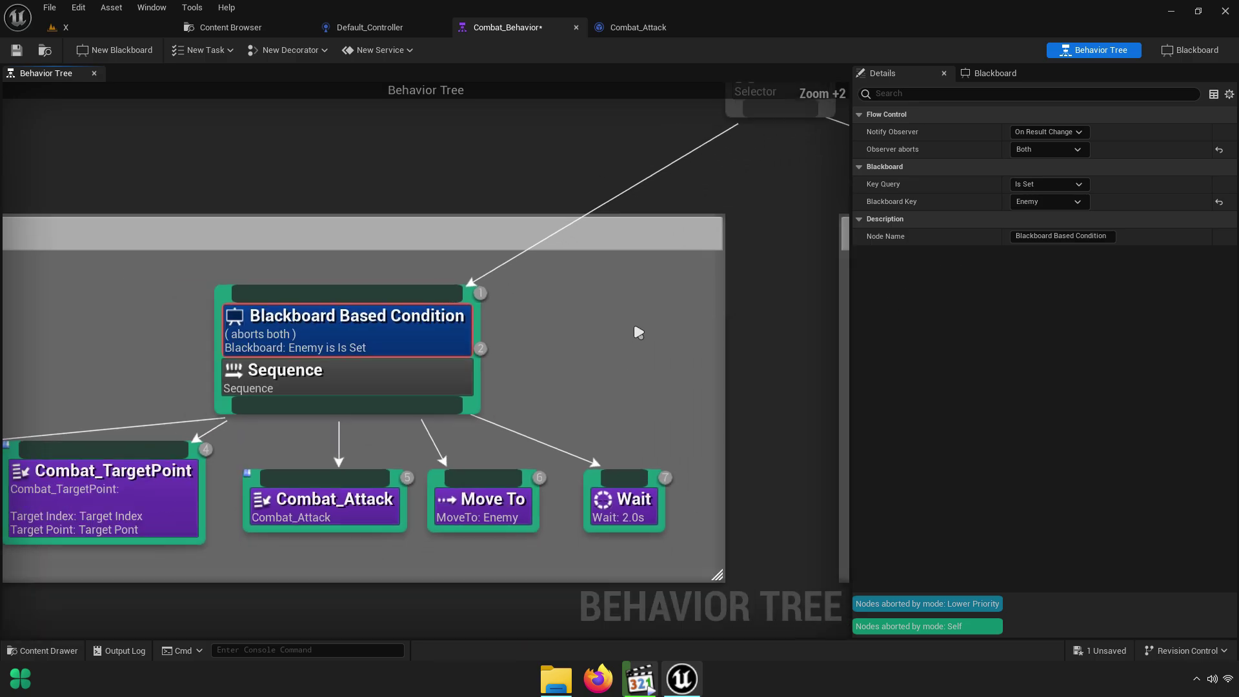
{"action": "scroll", "coordinate": [409, 346], "scroll_direction": "up", "scroll_amount": 5}
{"action": "right_click_drag", "start_coordinate": [391, 335], "coordinate": [378, 335]}
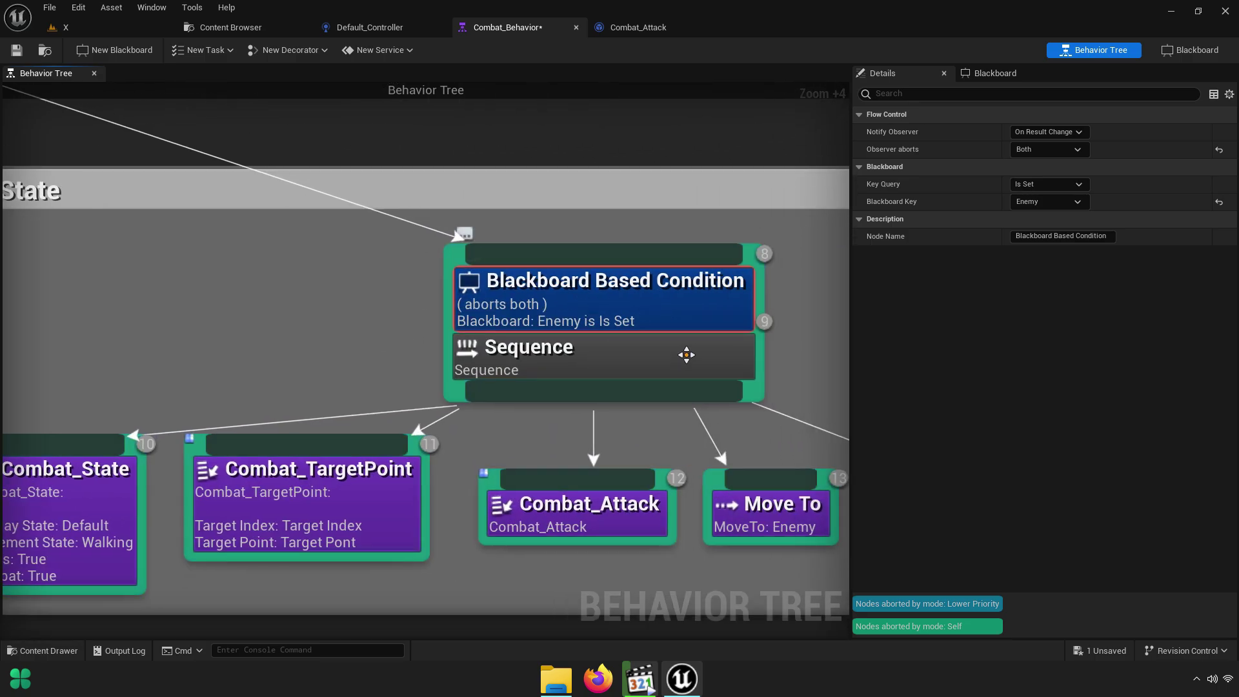
{"action": "left_click_drag", "start_coordinate": [686, 354], "coordinate": [549, 346]}
Set the Patrol condition's Key Query to Is Not Set, Observer aborts Both
{"action": "left_click", "coordinate": [1063, 149]}
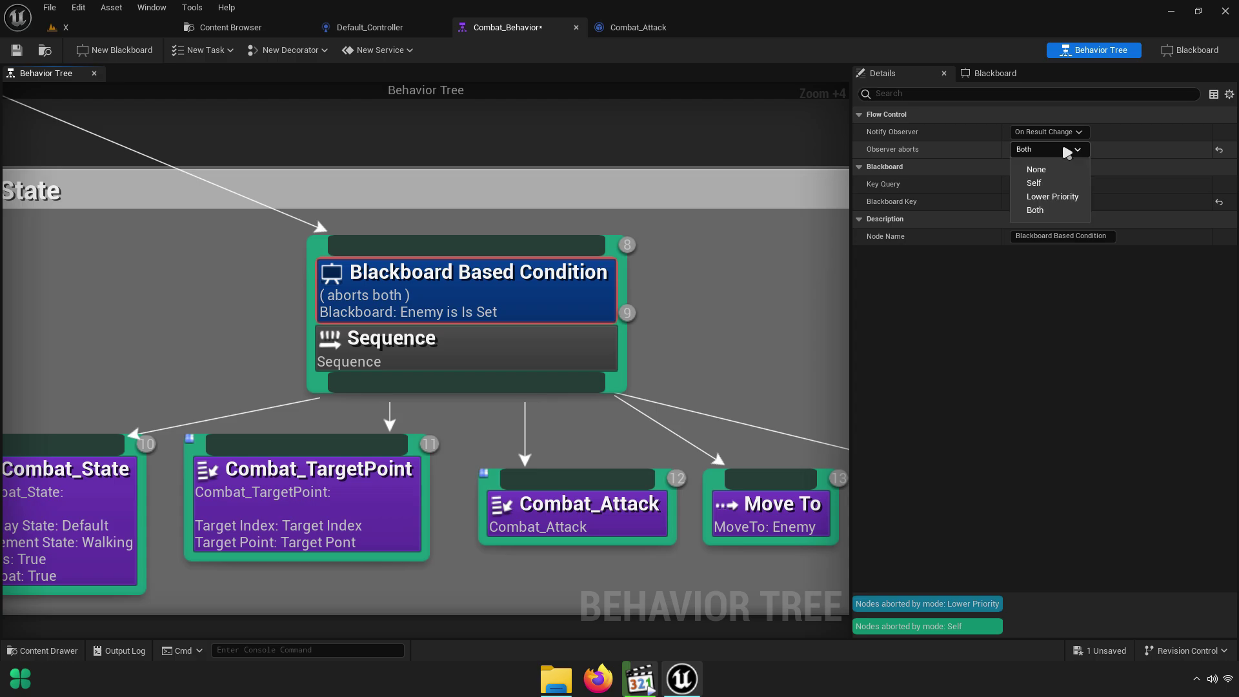
{"action": "left_click", "coordinate": [1049, 205]}
{"action": "left_click", "coordinate": [1048, 188]}
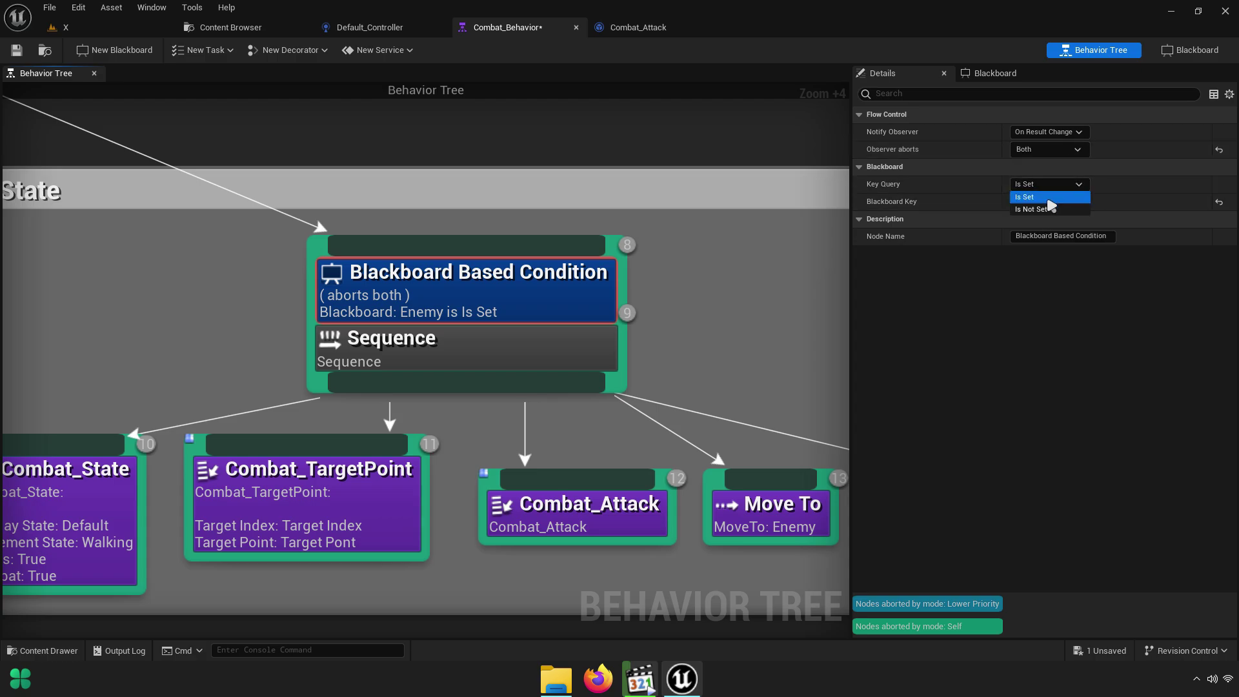
{"action": "left_click", "coordinate": [1059, 210]}
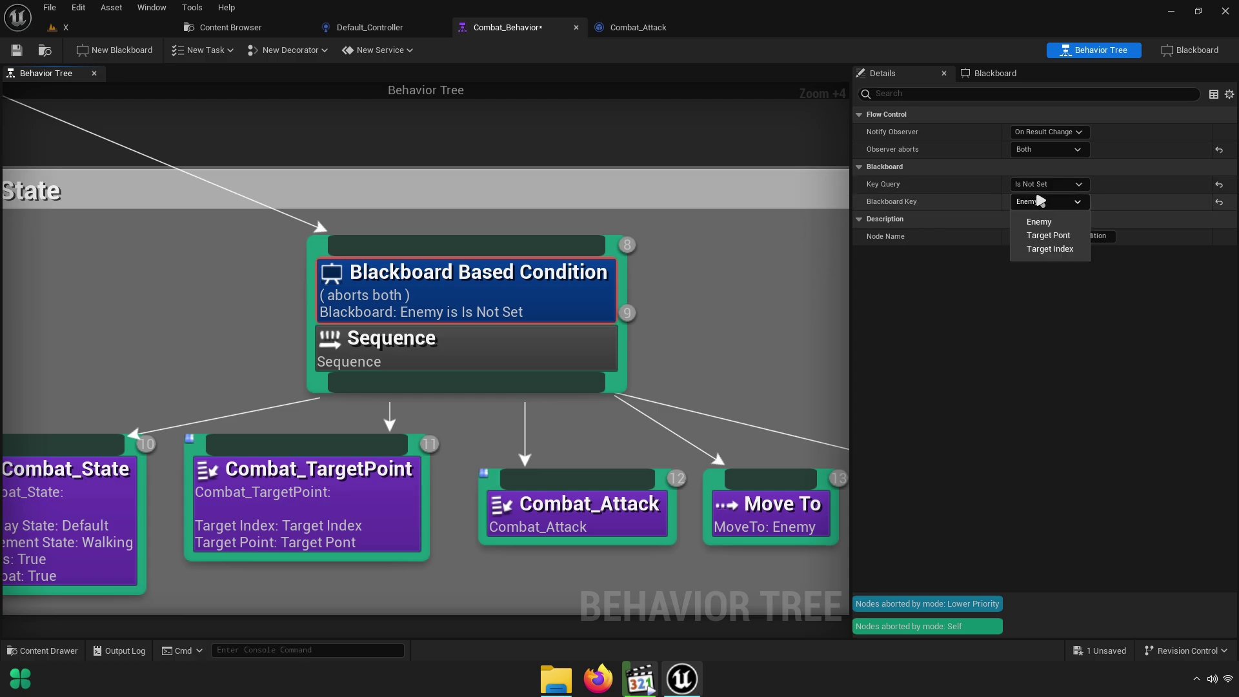
{"action": "scroll", "coordinate": [497, 310], "scroll_direction": "down", "scroll_amount": 3}
{"action": "scroll", "coordinate": [497, 311], "scroll_direction": "down", "scroll_amount": 4}
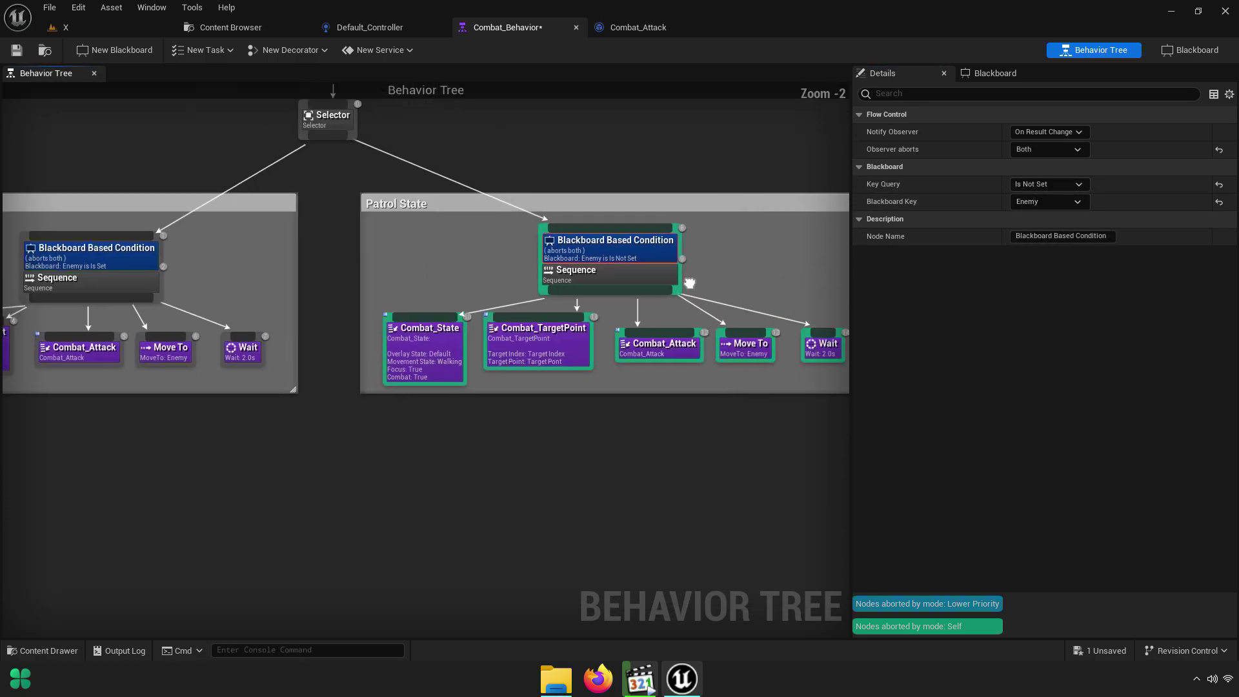
{"action": "scroll", "coordinate": [584, 277], "scroll_direction": "up", "scroll_amount": 1}
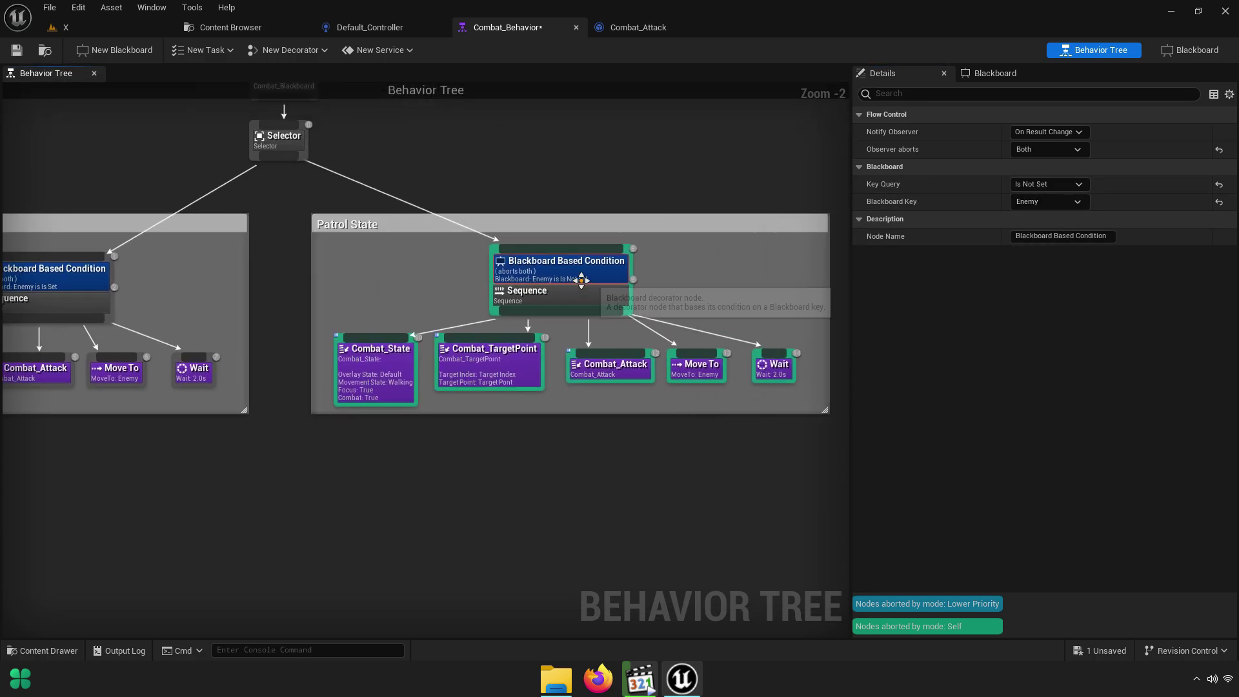
Save the behavior tree and widen the graph area
{"action": "left_click", "coordinate": [18, 49]}
{"action": "scroll", "coordinate": [736, 294], "scroll_direction": "down", "scroll_amount": 3}
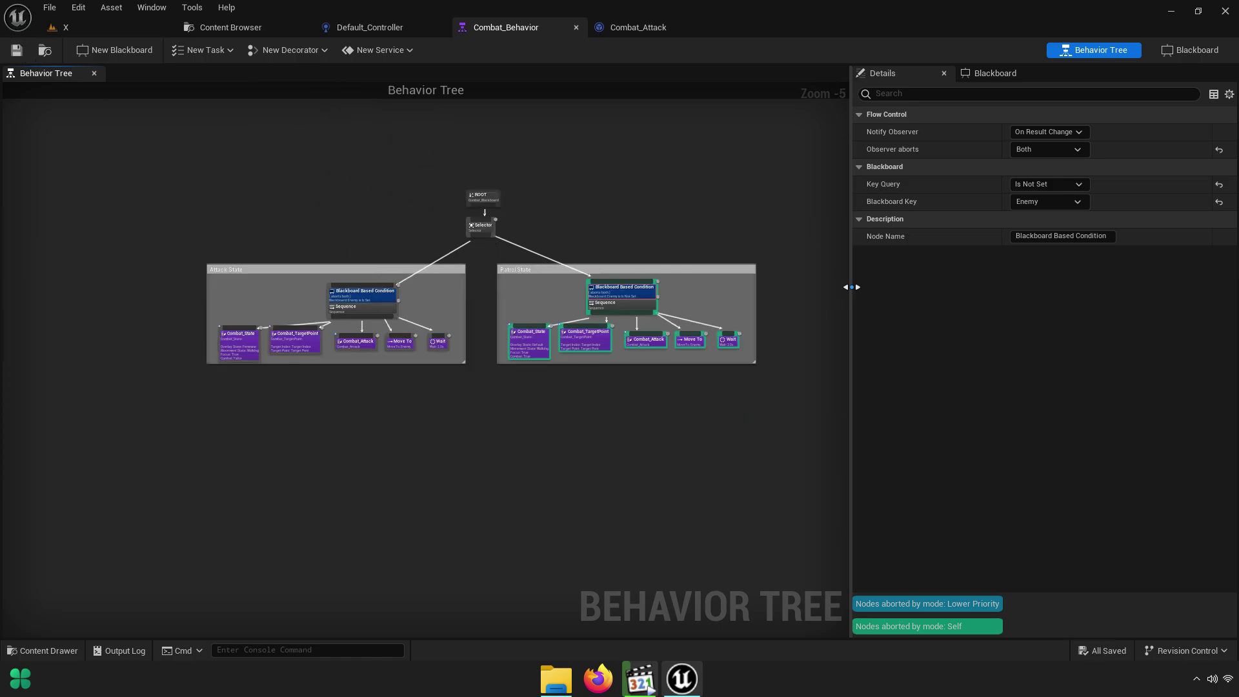
{"action": "left_click_drag", "start_coordinate": [852, 286], "coordinate": [1008, 288]}
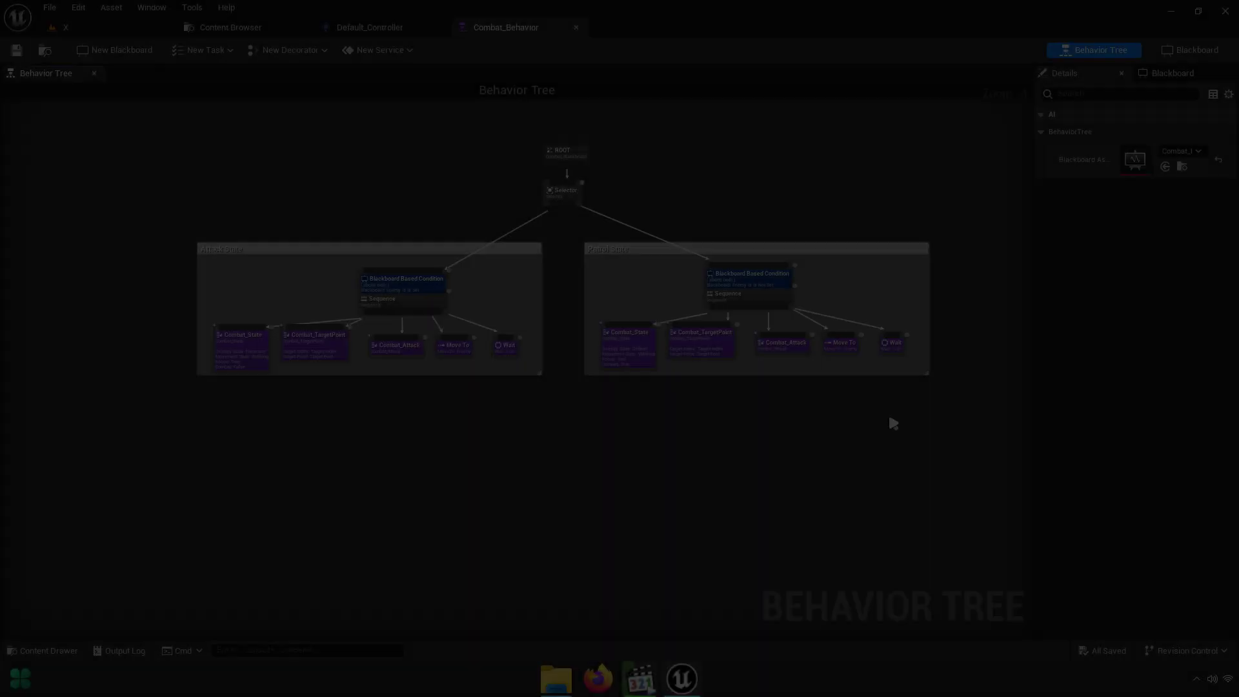
{"action": "scroll", "coordinate": [548, 279], "scroll_direction": "up", "scroll_amount": 4}
{"action": "scroll", "coordinate": [374, 308], "scroll_direction": "up", "scroll_amount": 2}
Give Combat_State Combat on, Overlay State Default, and movement state Walking
{"action": "scroll", "coordinate": [375, 307], "scroll_direction": "up", "scroll_amount": 2}
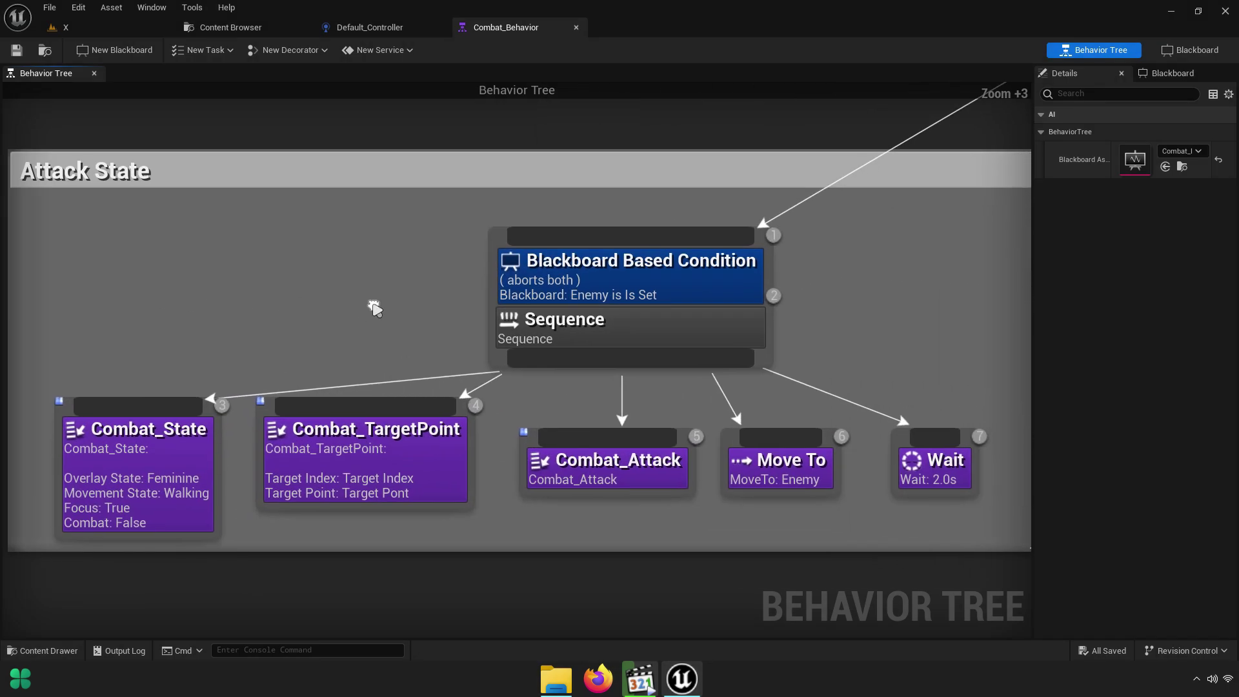
{"action": "left_click_drag", "start_coordinate": [619, 343], "coordinate": [525, 327]}
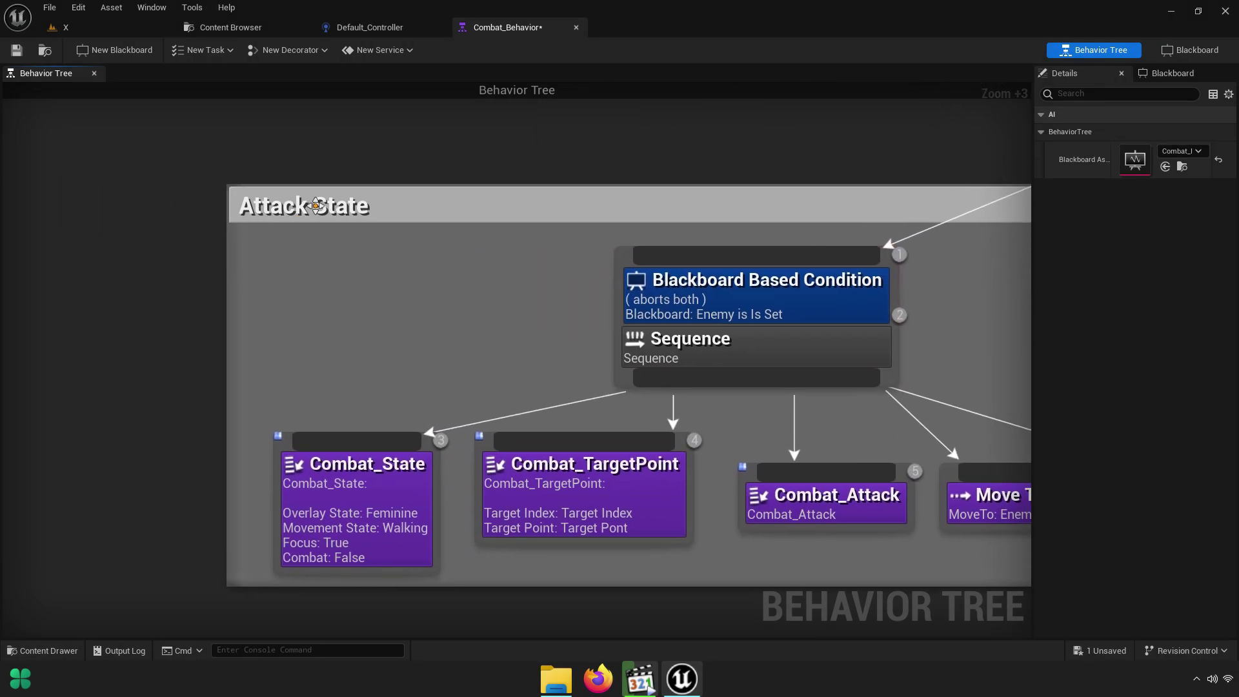
{"action": "right_click_drag", "start_coordinate": [316, 205], "coordinate": [365, 183]}
{"action": "scroll", "coordinate": [330, 390], "scroll_direction": "up", "scroll_amount": 4}
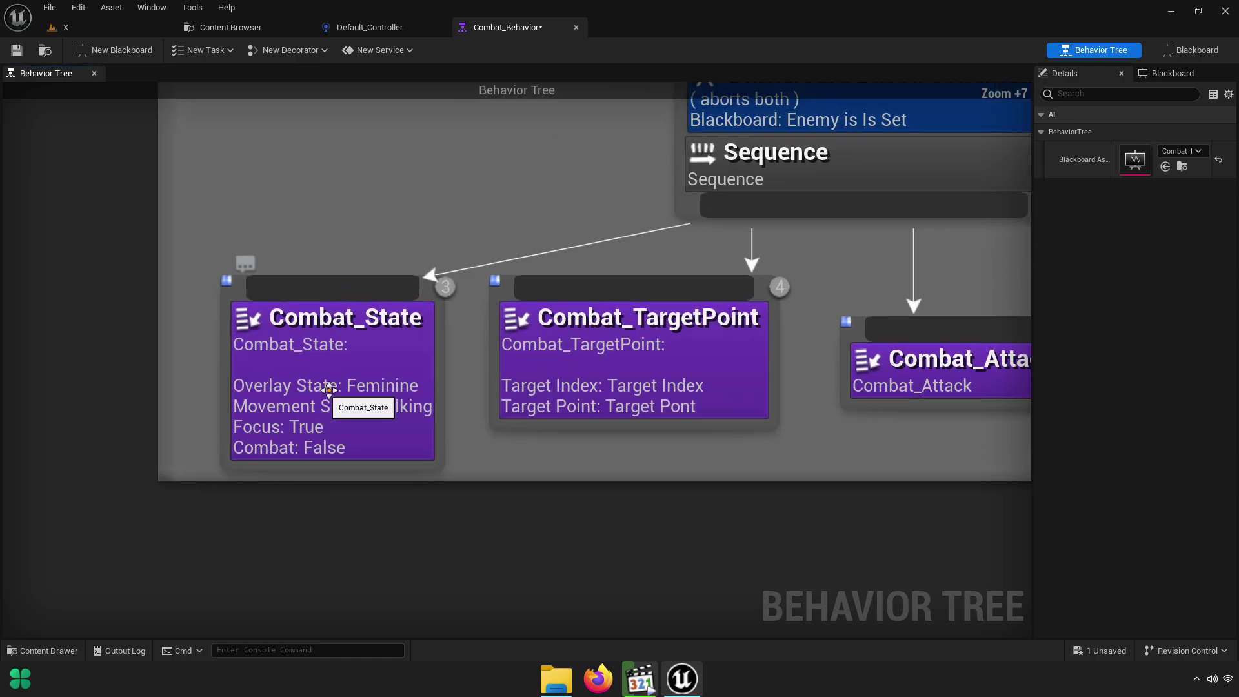
{"action": "left_click", "coordinate": [345, 386]}
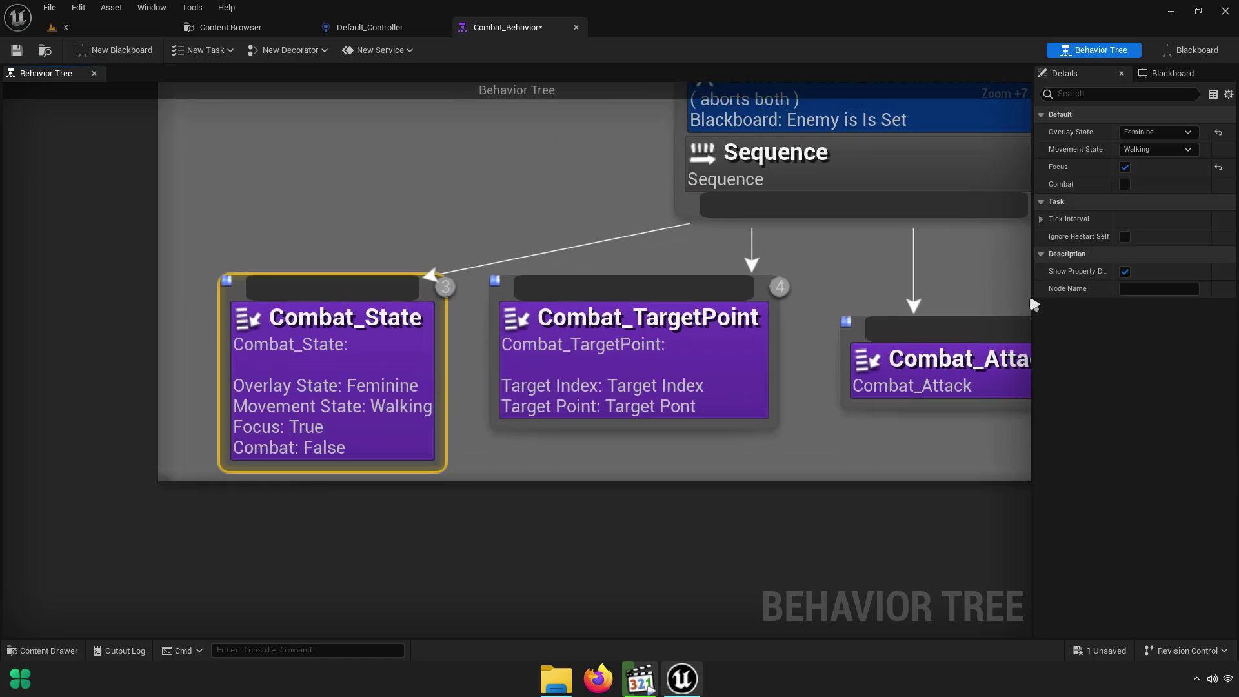
{"action": "left_click", "coordinate": [1127, 186]}
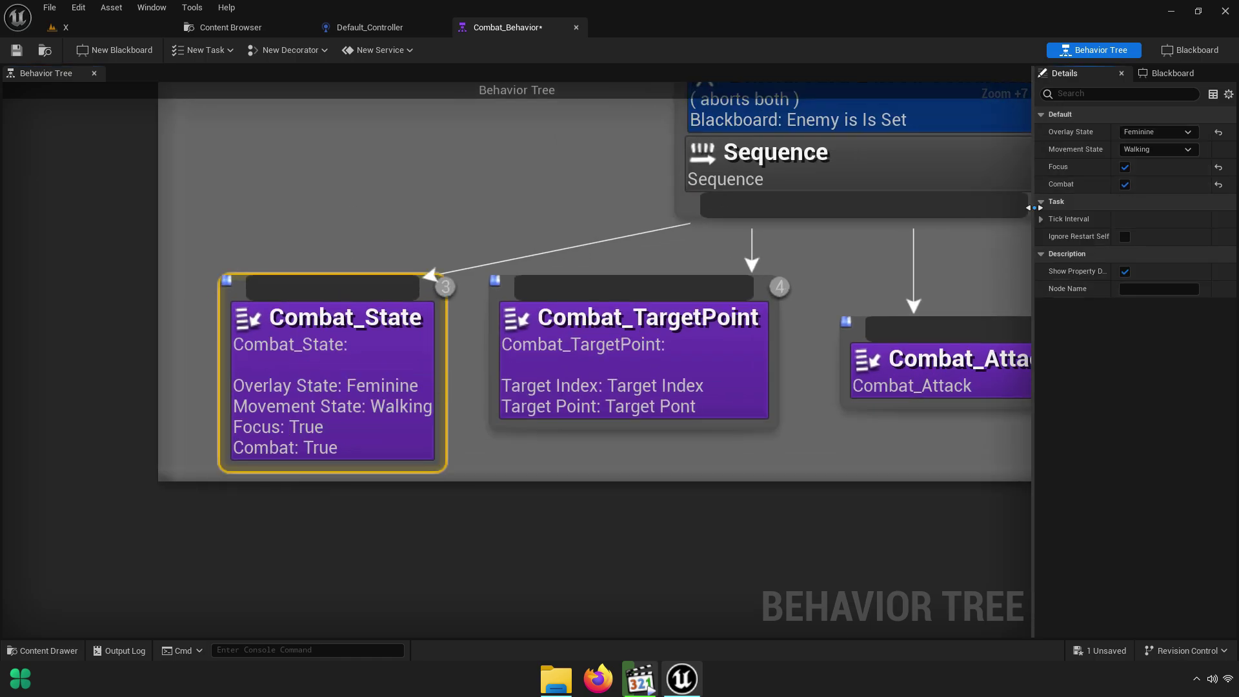
{"action": "left_click_drag", "start_coordinate": [1032, 207], "coordinate": [899, 207]}
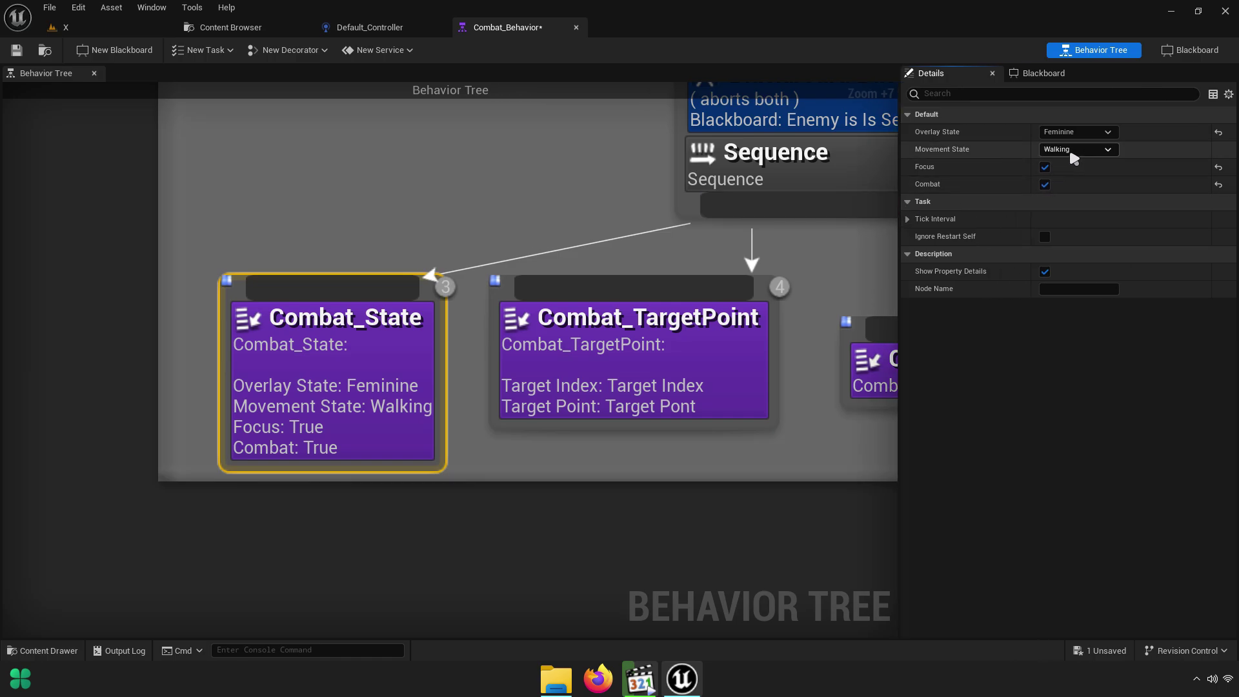
{"action": "left_click", "coordinate": [1077, 132]}
{"action": "left_click", "coordinate": [1047, 149]}
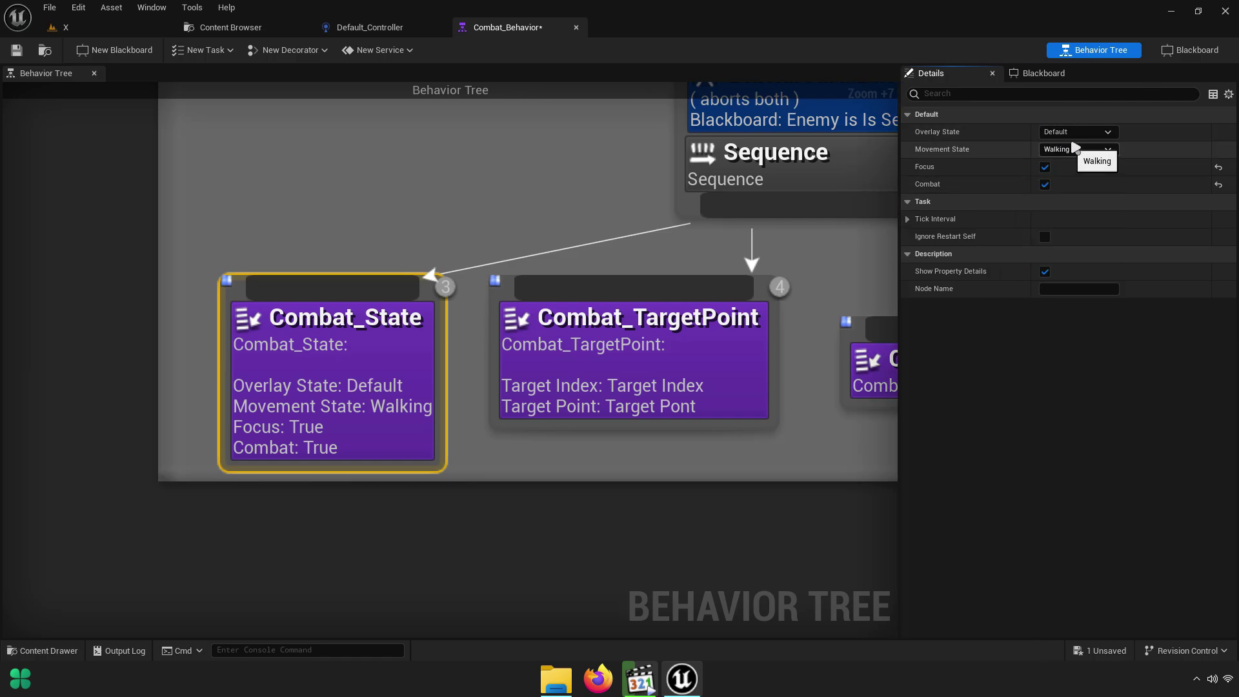
{"action": "left_click", "coordinate": [1064, 152]}
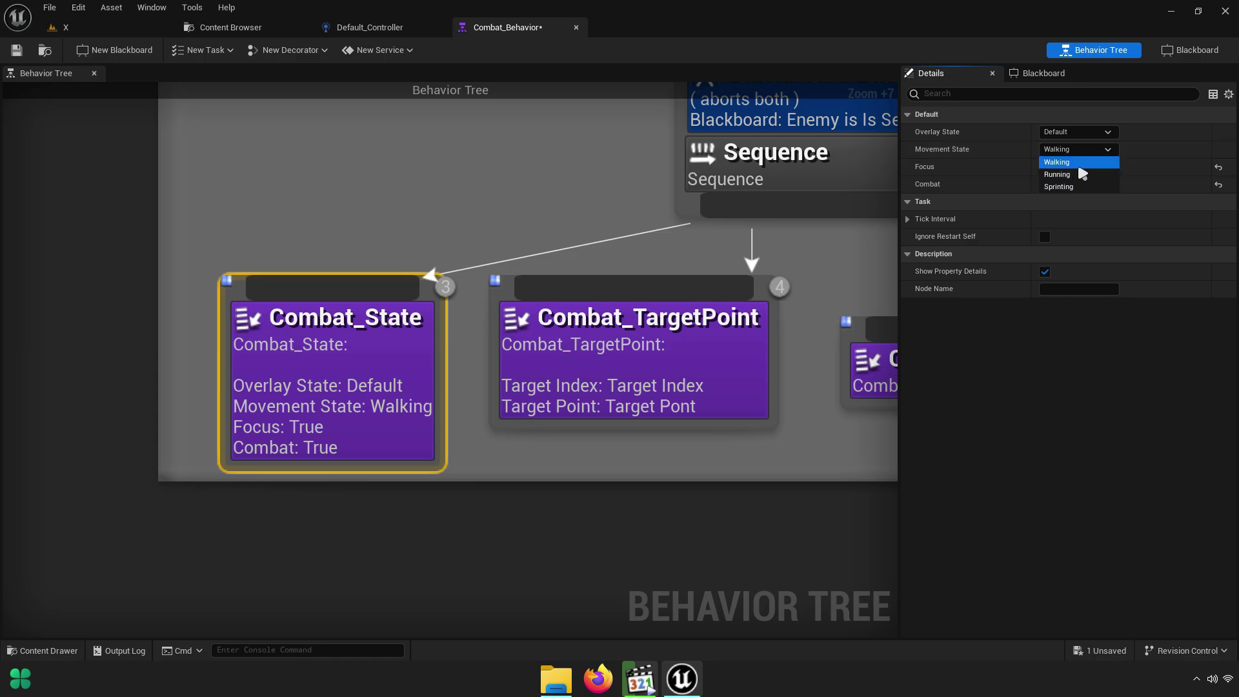
{"action": "left_click", "coordinate": [1091, 162]}
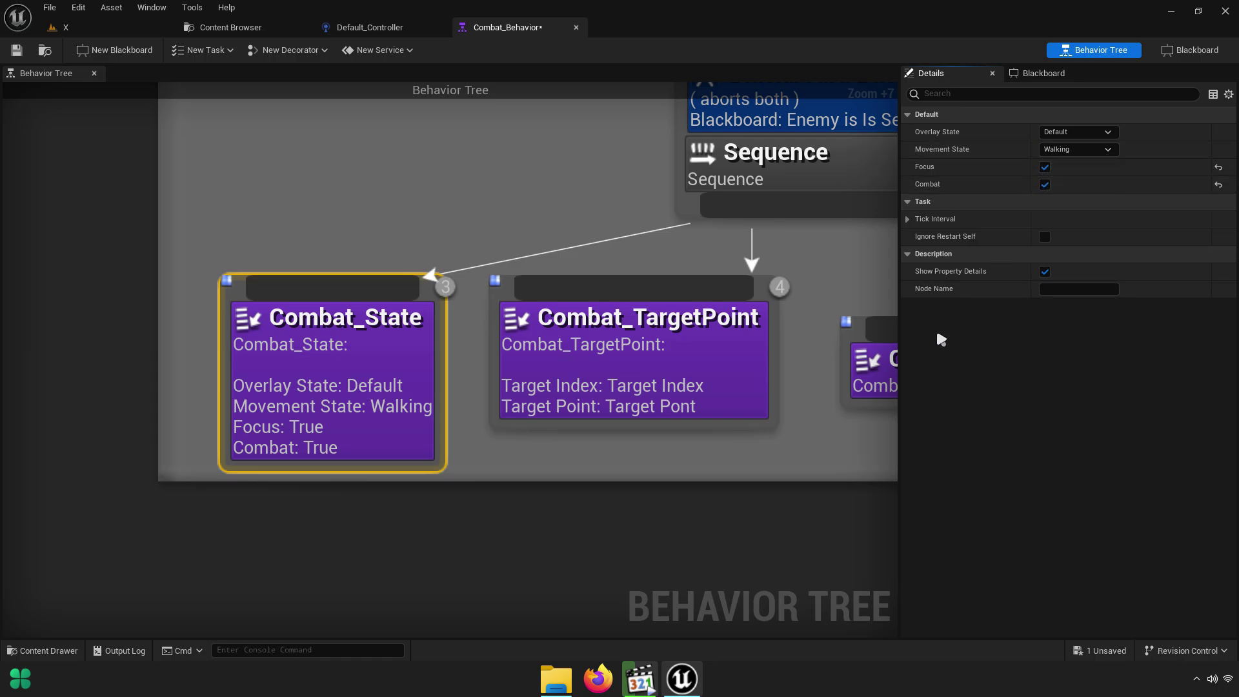
Look over Combat_TargetPoint and Combat_Attack, centring Combat_Attack under the Sequence
{"action": "right_click_drag", "start_coordinate": [795, 446], "coordinate": [653, 431]}
{"action": "left_click", "coordinate": [474, 384]}
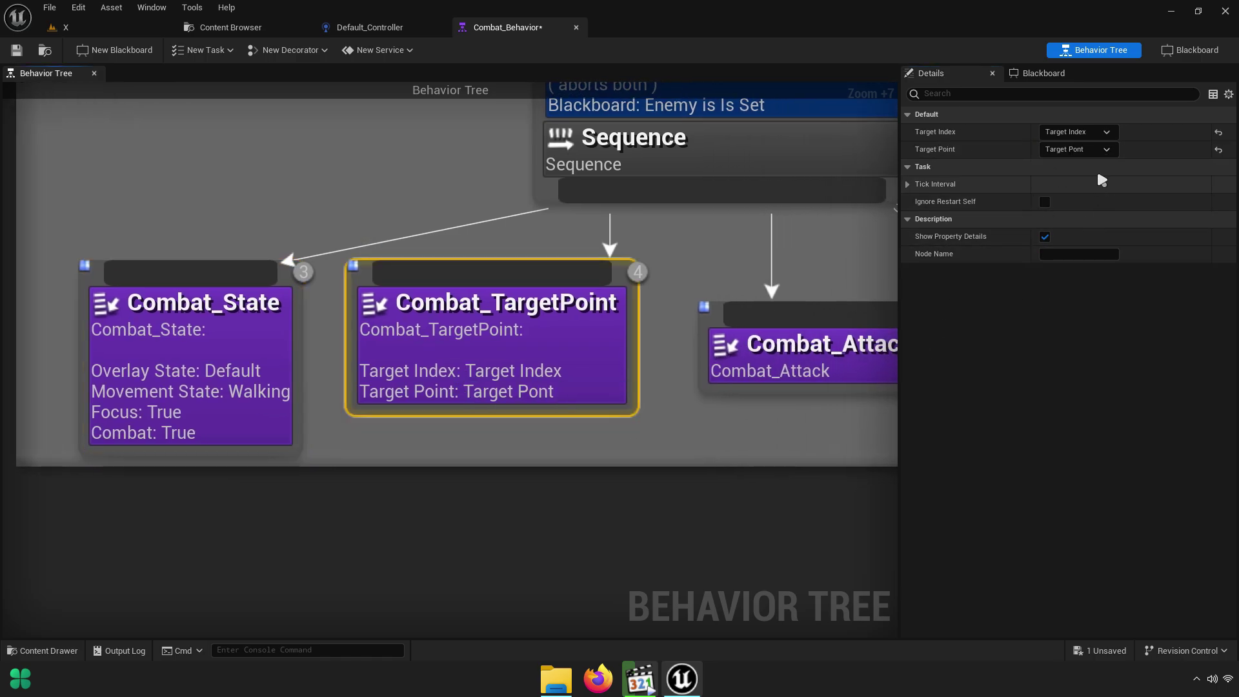
{"action": "mouse_move", "coordinate": [863, 392]}
{"action": "right_mouse_down"}
{"action": "mouse_move", "coordinate": [652, 382]}
{"action": "mouse_move", "coordinate": [515, 415]}
{"action": "right_mouse_up"}
{"action": "left_click", "coordinate": [578, 352]}
{"action": "scroll", "coordinate": [583, 351], "scroll_direction": "down", "scroll_amount": 3}
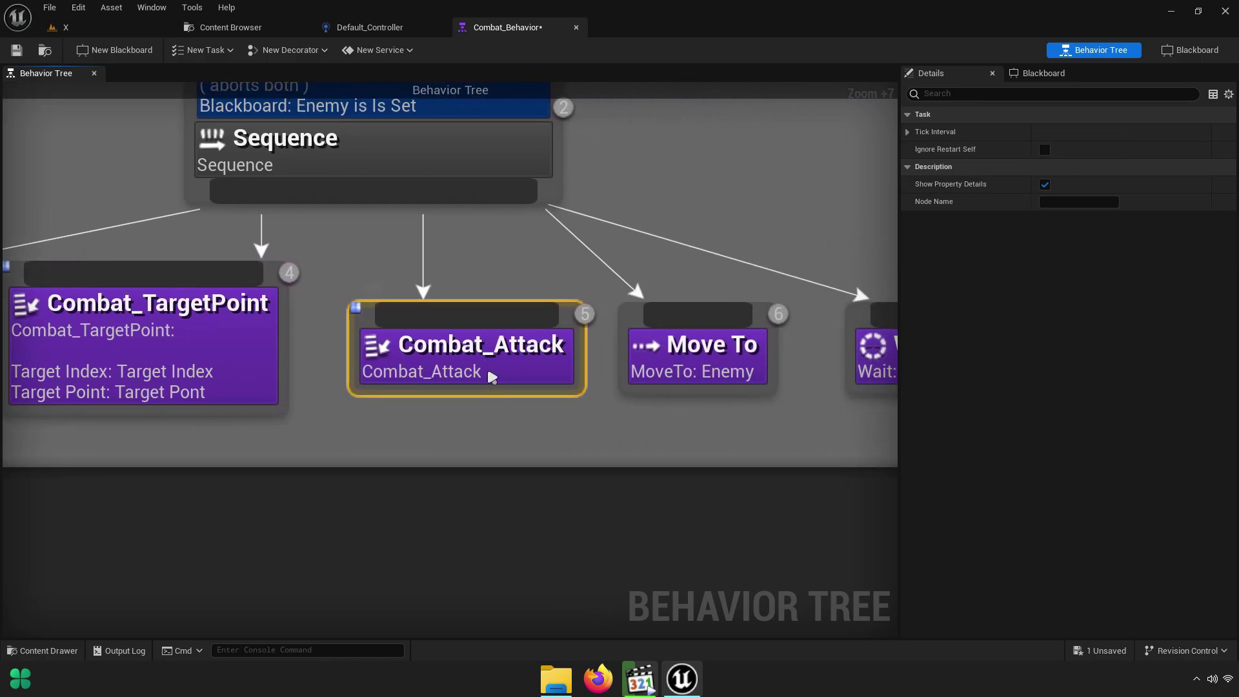
{"action": "scroll", "coordinate": [476, 464], "scroll_direction": "up", "scroll_amount": 3}
{"action": "right_click_drag", "start_coordinate": [302, 286], "coordinate": [639, 325]}
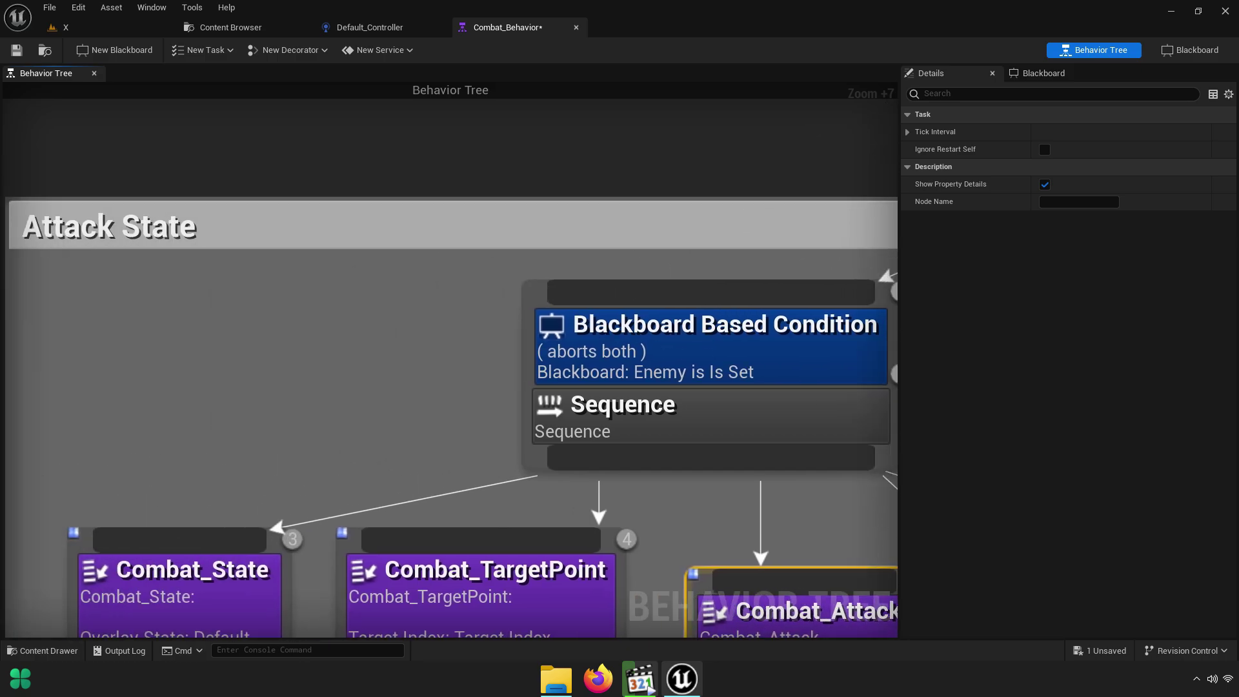
{"action": "mouse_move", "coordinate": [891, 601]}
{"action": "right_mouse_down"}
{"action": "mouse_move", "coordinate": [536, 336]}
{"action": "mouse_move", "coordinate": [484, 387]}
{"action": "right_mouse_up"}
{"action": "right_click_drag", "start_coordinate": [468, 449], "coordinate": [690, 443]}
Delete Combat_TargetPoint and slide Combat_Attack left into its slot
{"action": "left_click", "coordinate": [368, 368]}
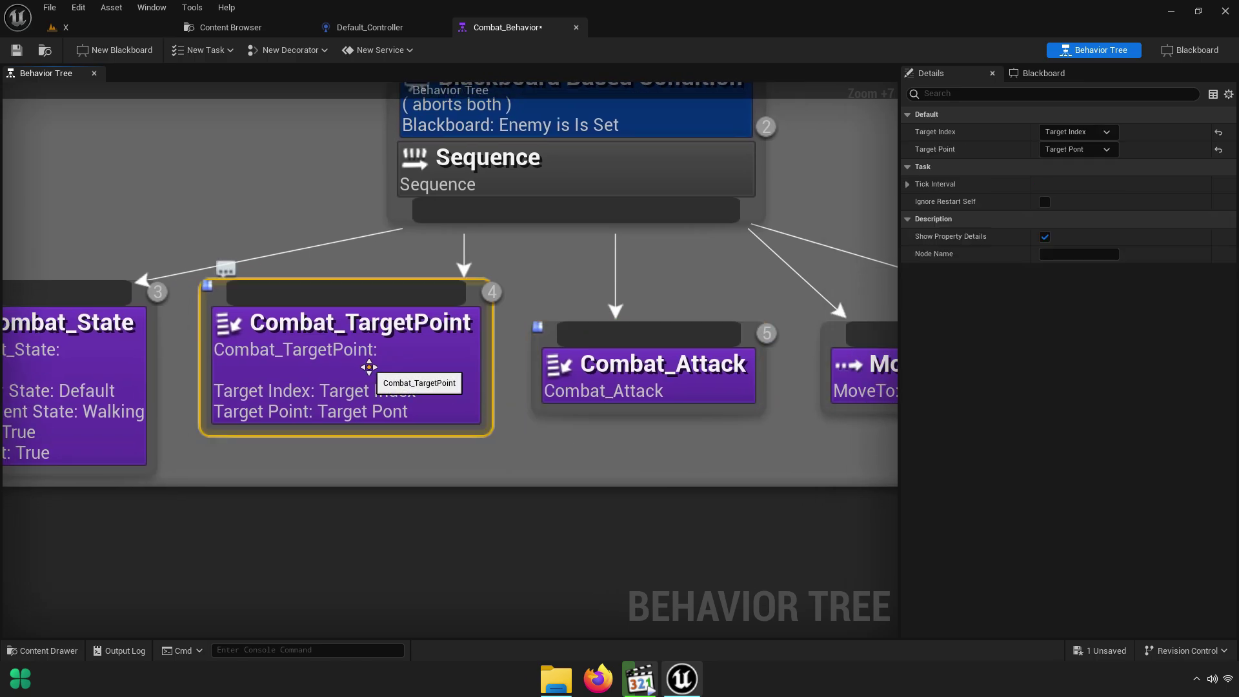
{"action": "right_click_drag", "start_coordinate": [369, 367], "coordinate": [520, 402]}
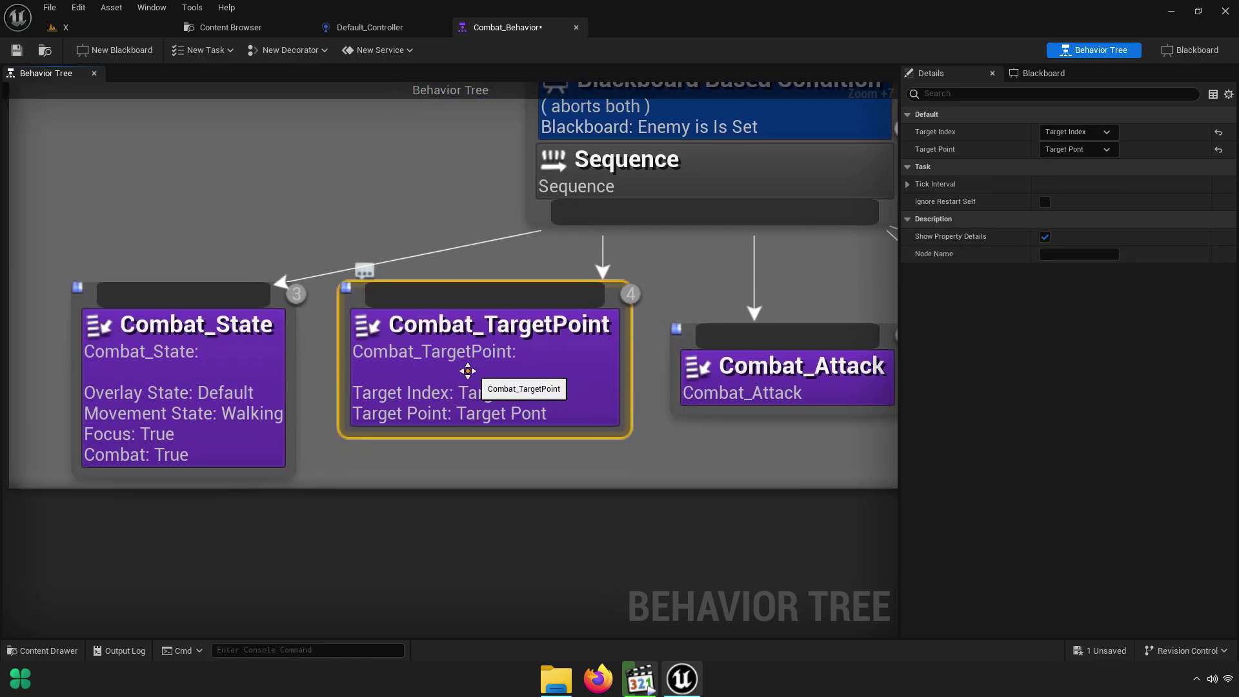
{"action": "right_click", "coordinate": [456, 355]}
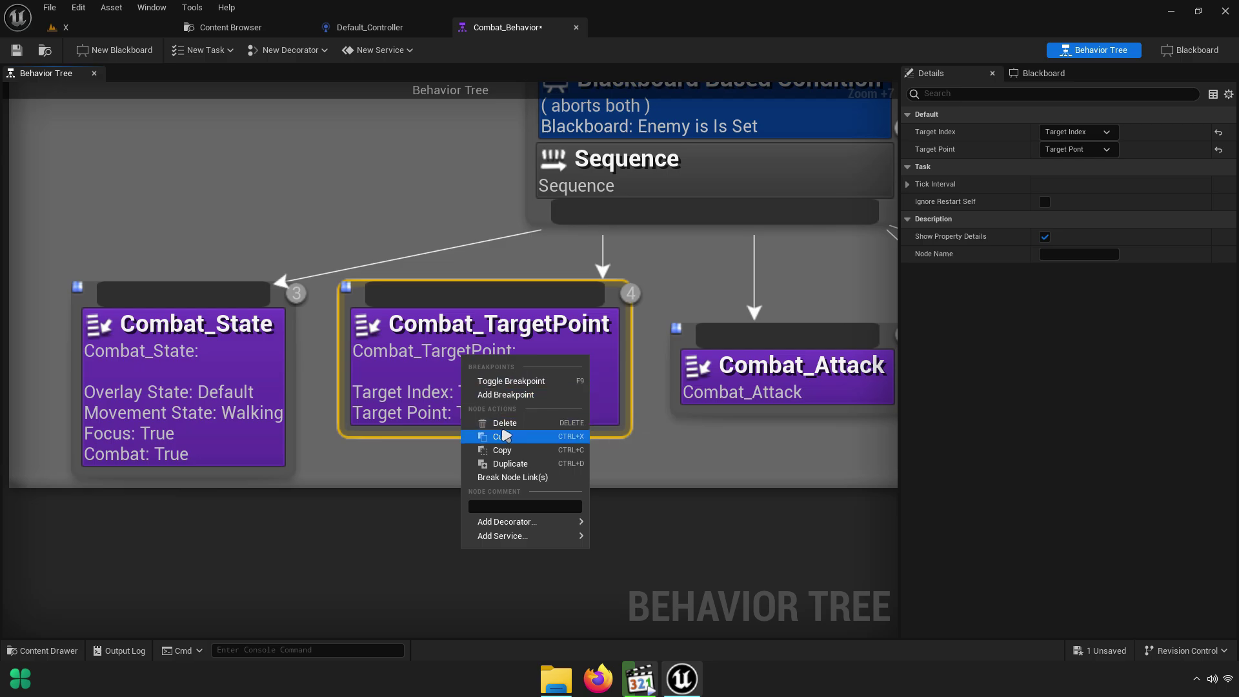
{"action": "left_click", "coordinate": [510, 423]}
{"action": "left_click_drag", "start_coordinate": [755, 395], "coordinate": [677, 395]}
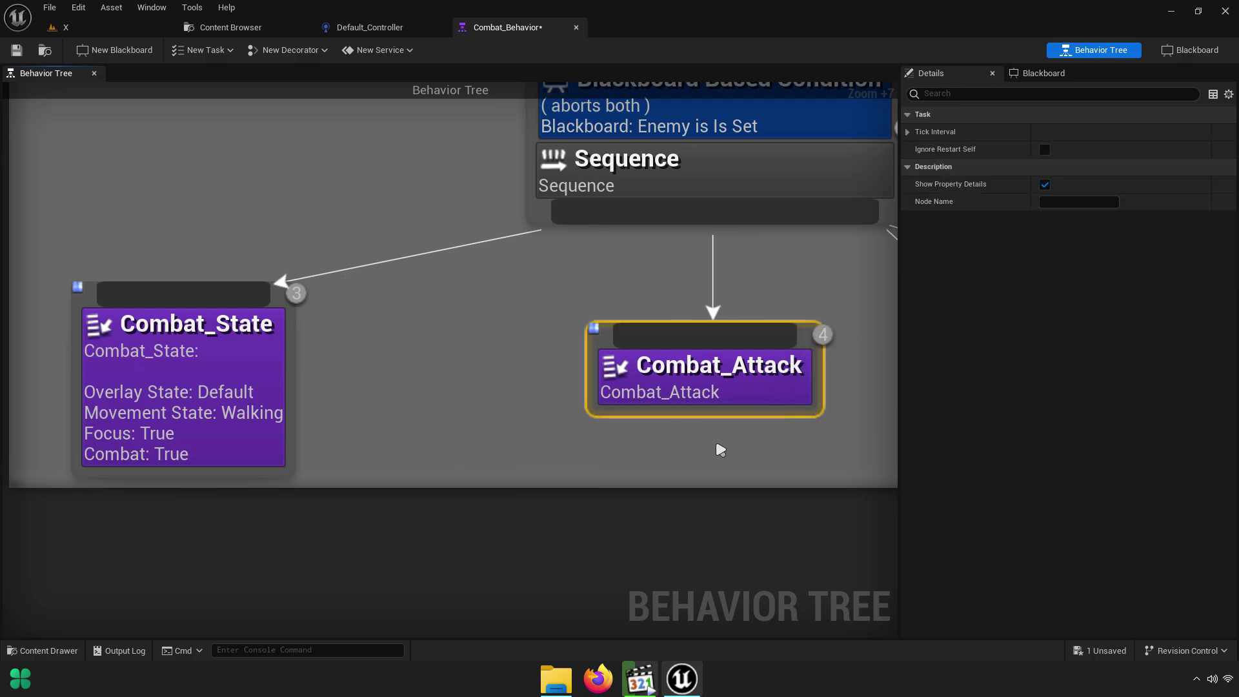
{"action": "right_click_drag", "start_coordinate": [720, 450], "coordinate": [633, 437]}
{"action": "left_click_drag", "start_coordinate": [143, 392], "coordinate": [348, 392]}
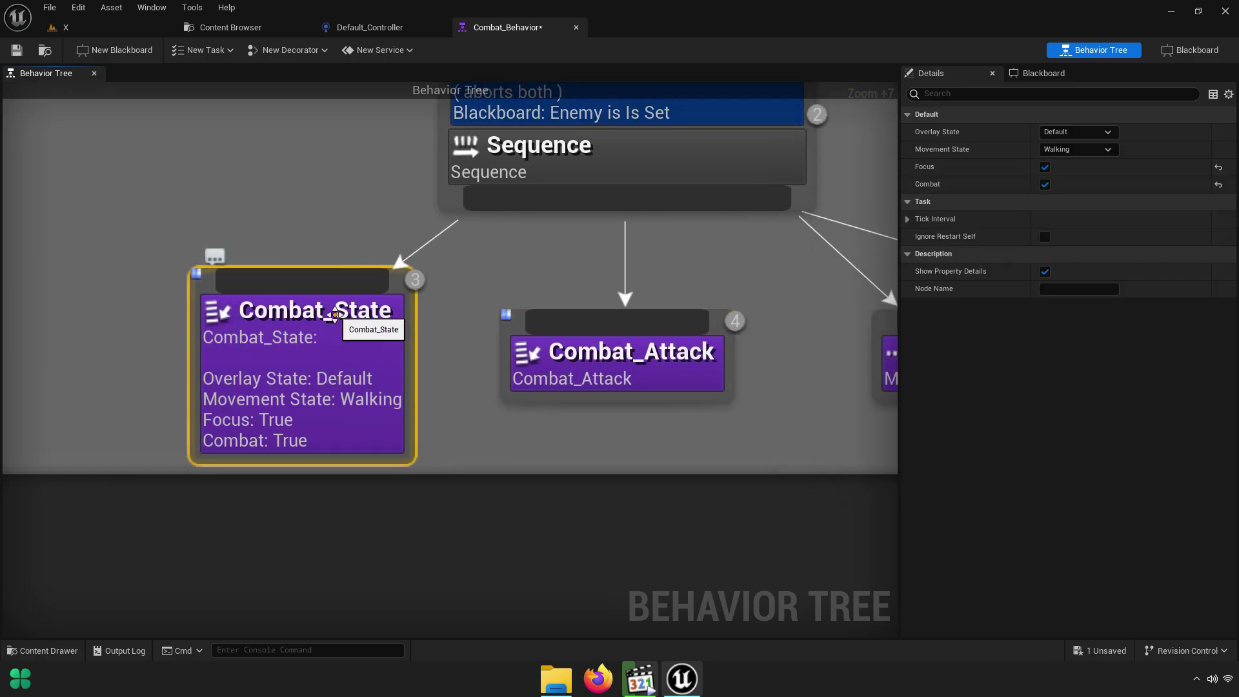
{"action": "left_click", "coordinate": [601, 383]}
{"action": "right_click_drag", "start_coordinate": [645, 379], "coordinate": [354, 350]}
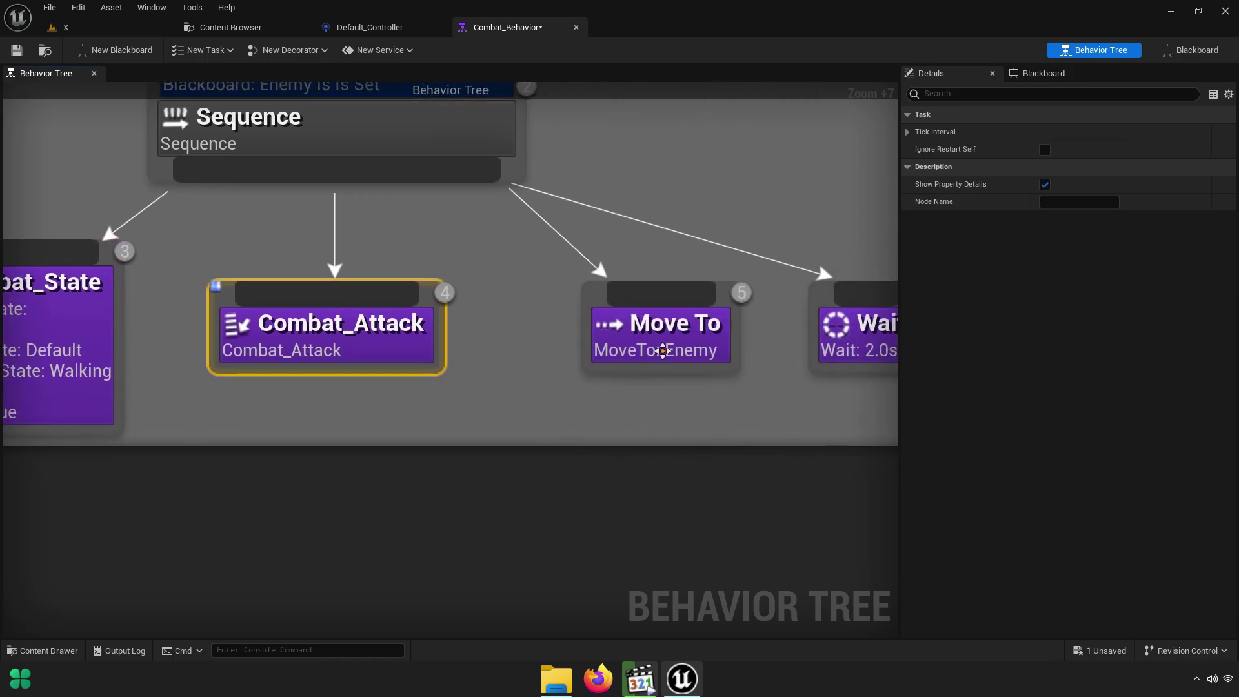
Add node comments Radius to Move To and Attack to Combat_Attack
{"action": "left_click", "coordinate": [547, 336]}
{"action": "left_click", "coordinate": [525, 251]}
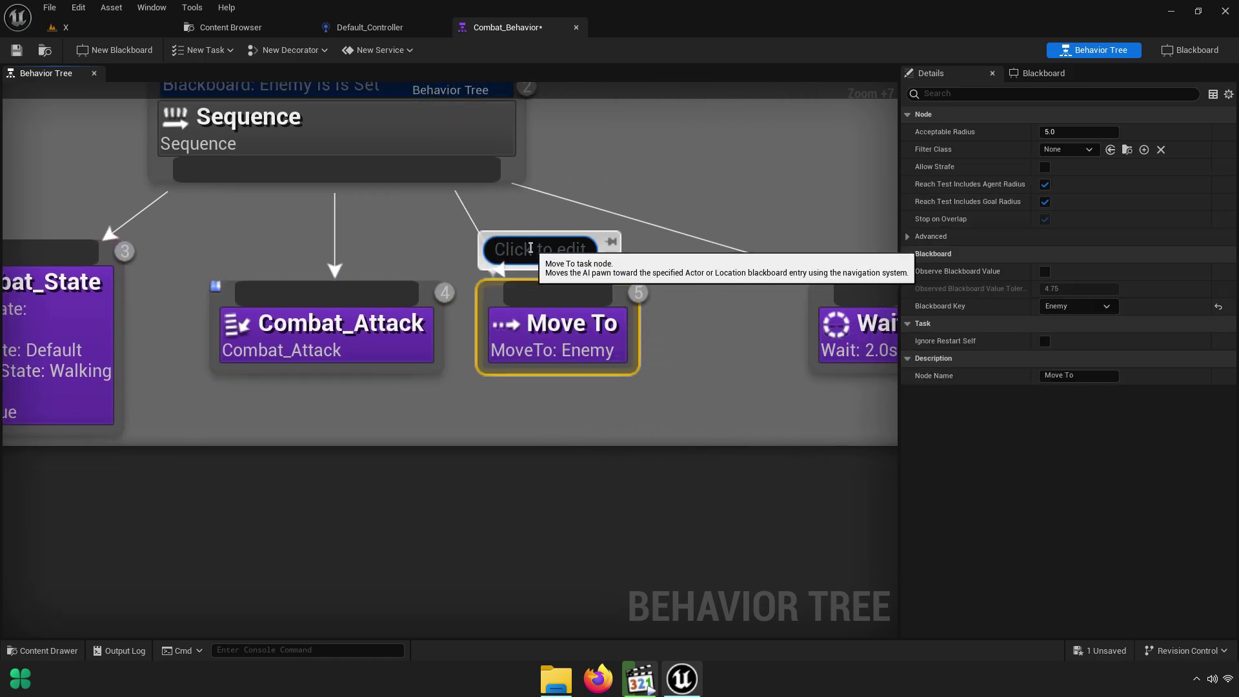
{"action": "type", "text": "Radius"}
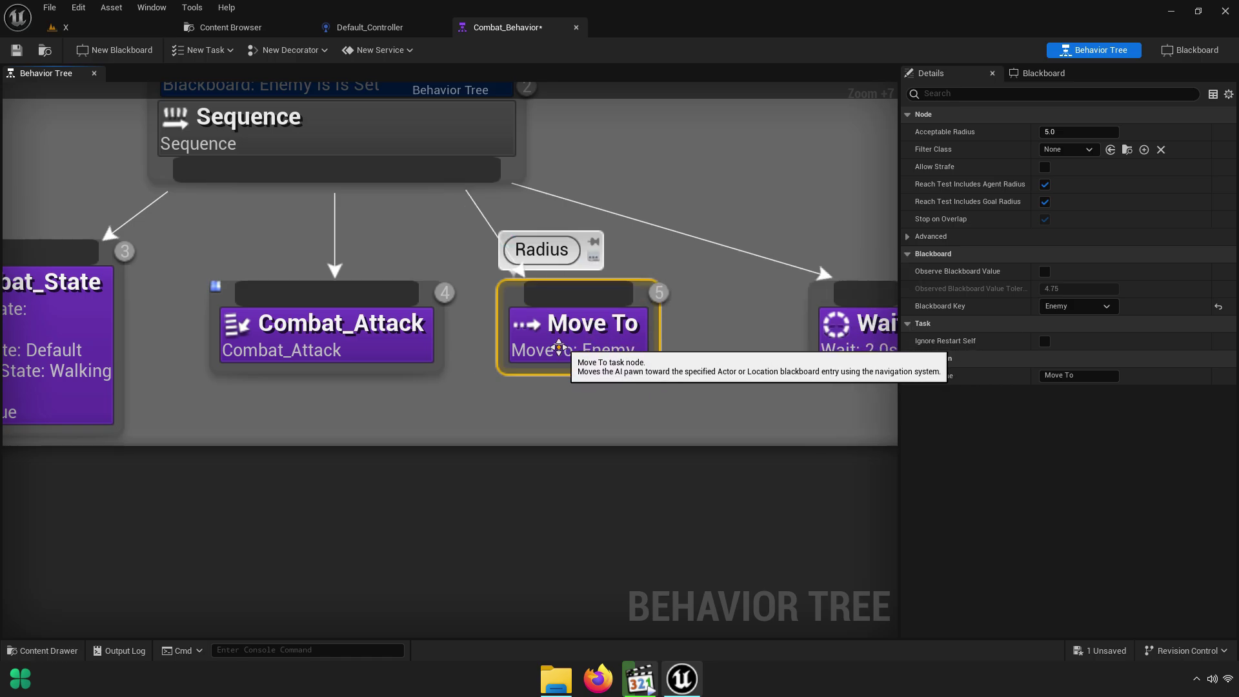
{"action": "right_click_drag", "start_coordinate": [346, 345], "coordinate": [497, 358]}
{"action": "left_click", "coordinate": [497, 358]}
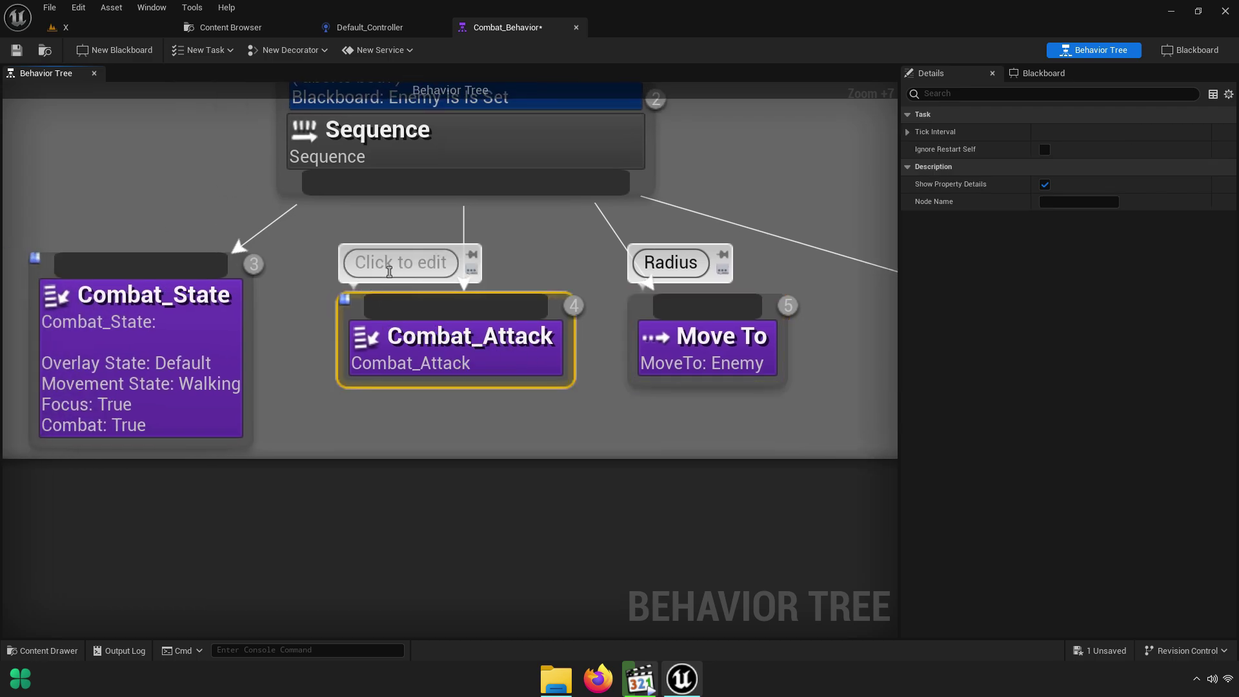
{"action": "left_click", "coordinate": [362, 263]}
{"action": "type", "text": "Attack"}
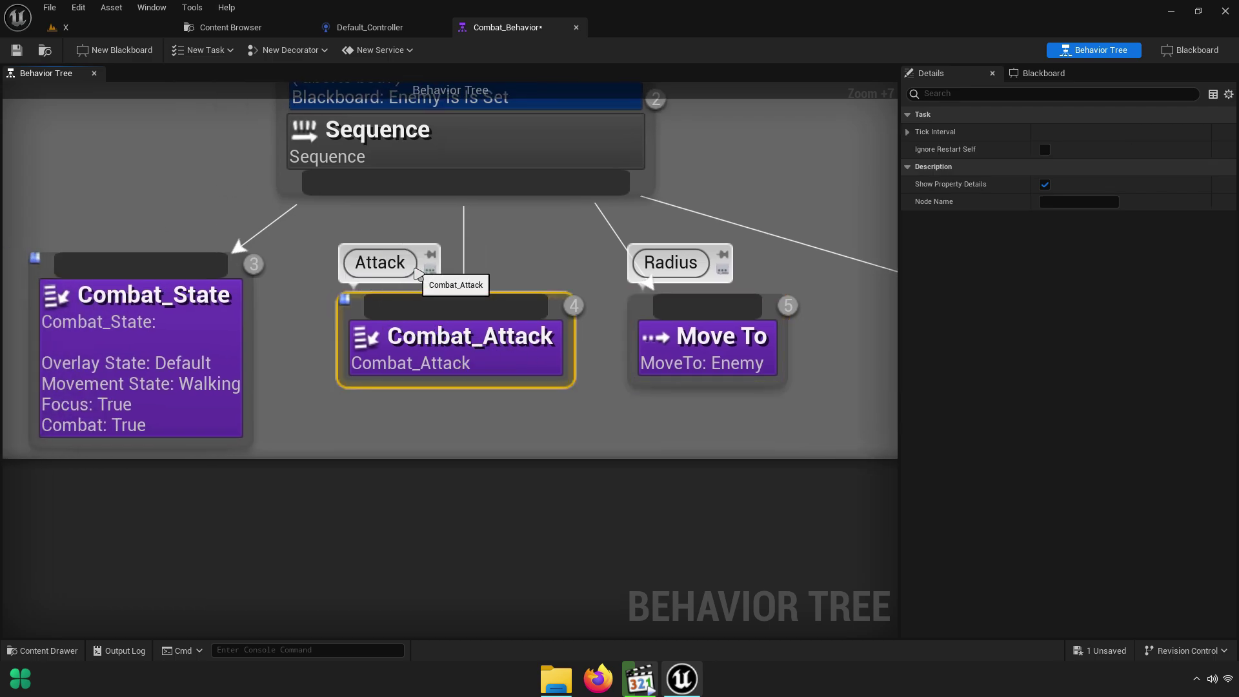
Comment Combat_State as State and the Wait task as Wait, then reselect Move To
{"action": "left_click", "coordinate": [46, 247]}
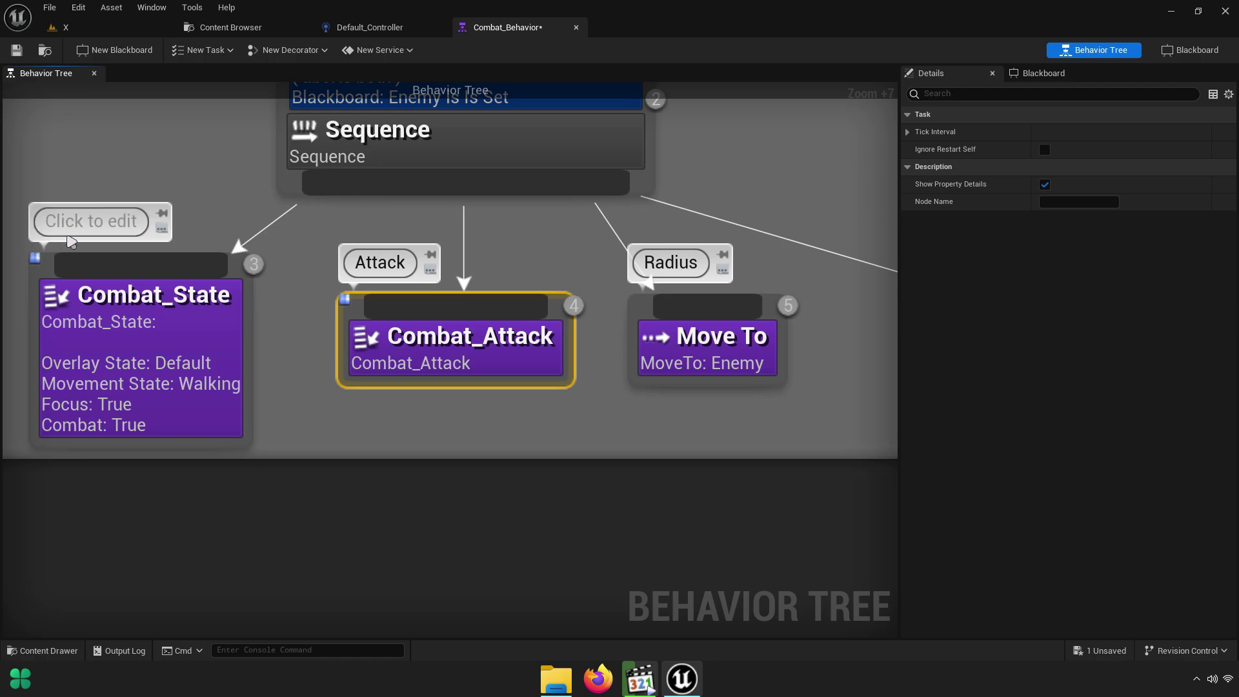
{"action": "type", "text": "State"}
{"action": "left_click", "coordinate": [247, 211]}
{"action": "right_click_drag", "start_coordinate": [807, 259], "coordinate": [395, 214]}
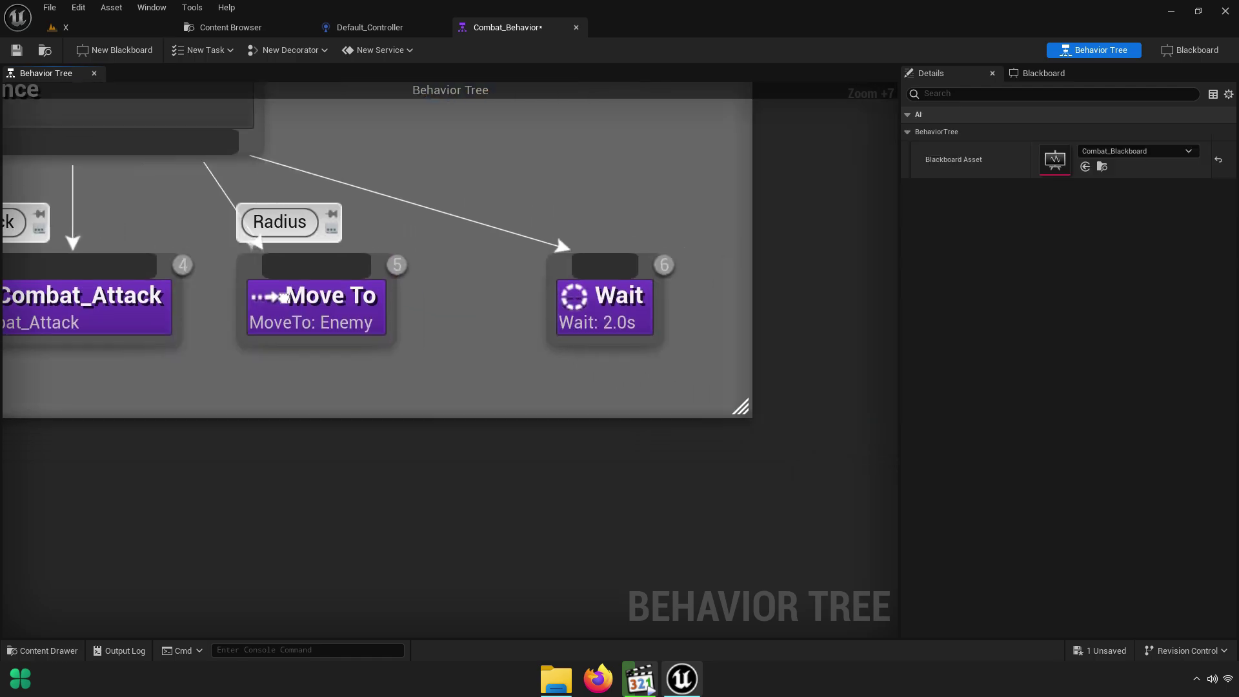
{"action": "left_click", "coordinate": [545, 245]}
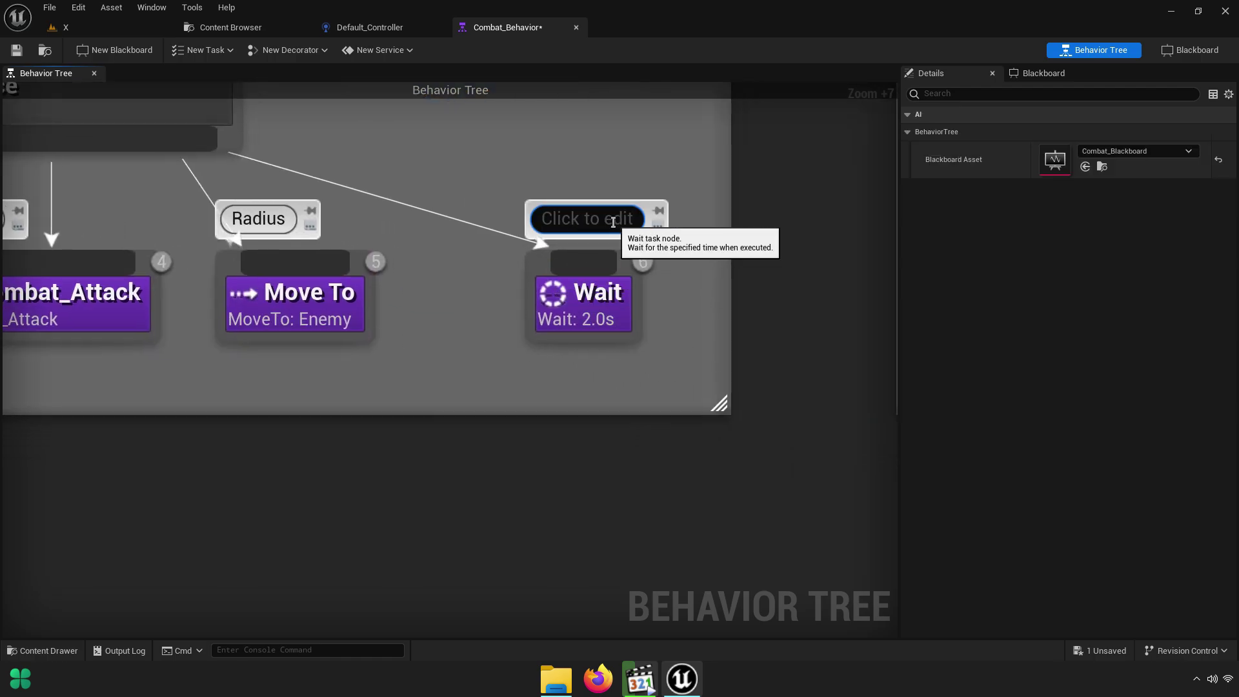
{"action": "type", "text": "Wait"}
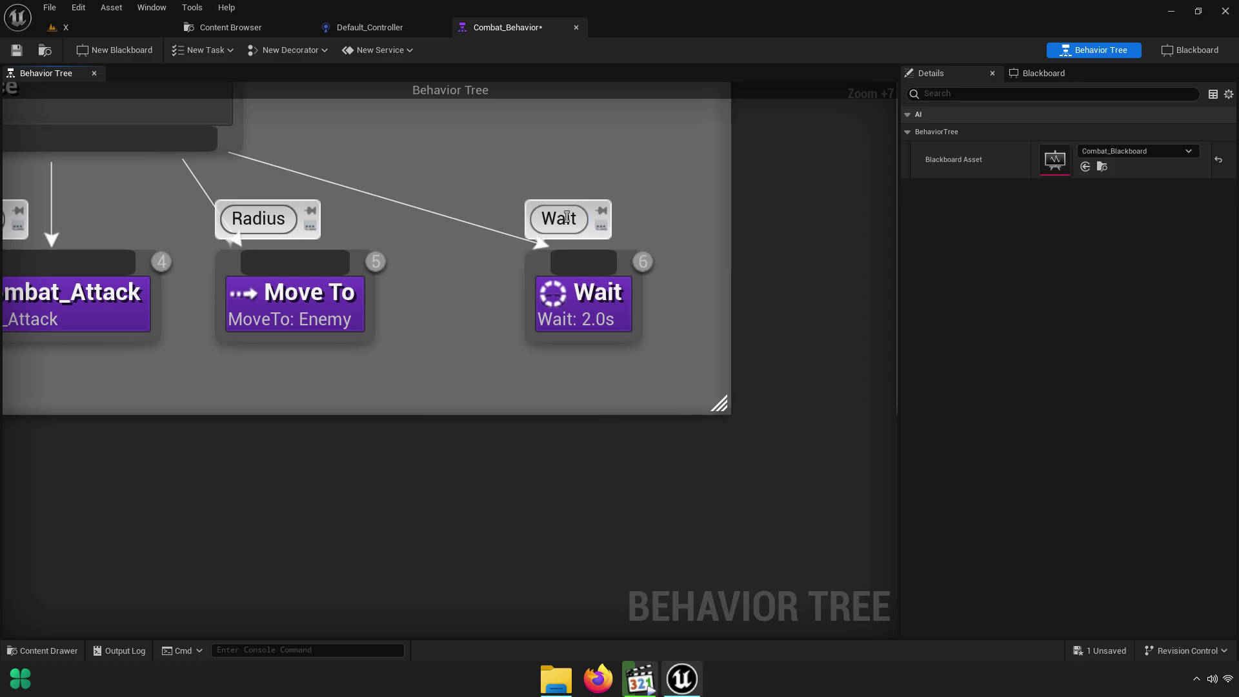
{"action": "left_click", "coordinate": [568, 297]}
{"action": "left_click", "coordinate": [313, 308]}
{"action": "mouse_move", "coordinate": [313, 308]}
{"action": "right_mouse_down"}
{"action": "mouse_move", "coordinate": [586, 300]}
{"action": "mouse_move", "coordinate": [422, 276]}
{"action": "right_mouse_up"}
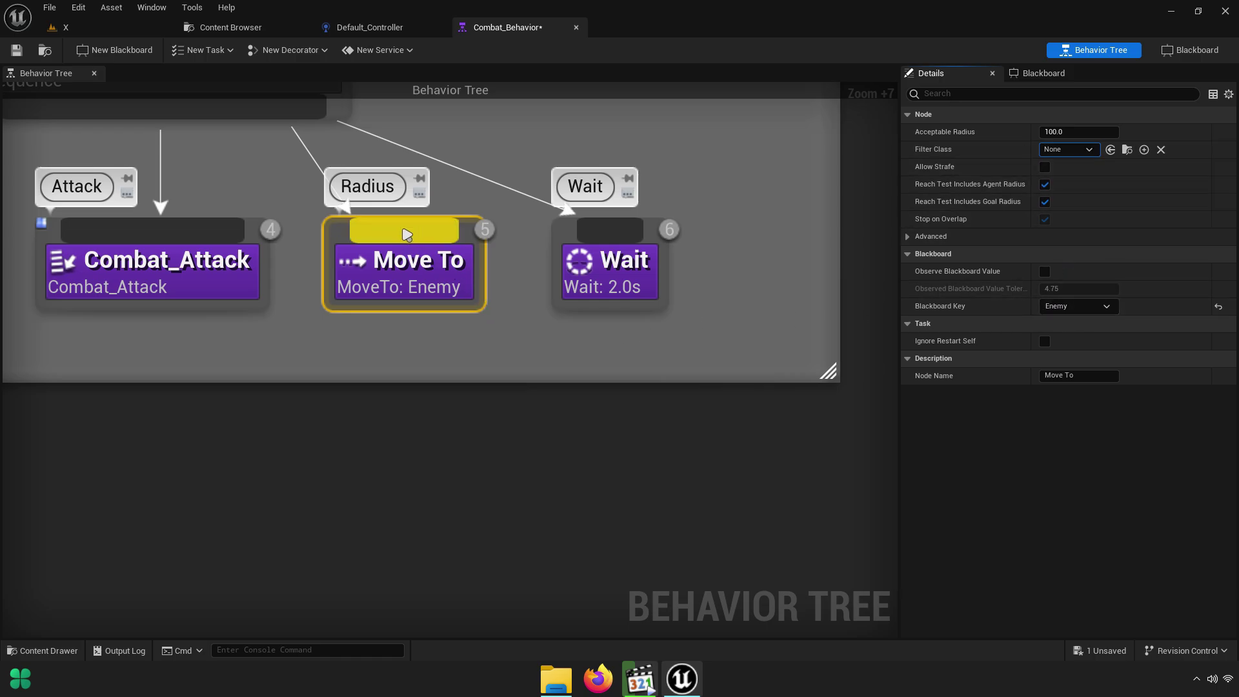
{"action": "scroll", "coordinate": [406, 342], "scroll_direction": "down", "scroll_amount": 5}
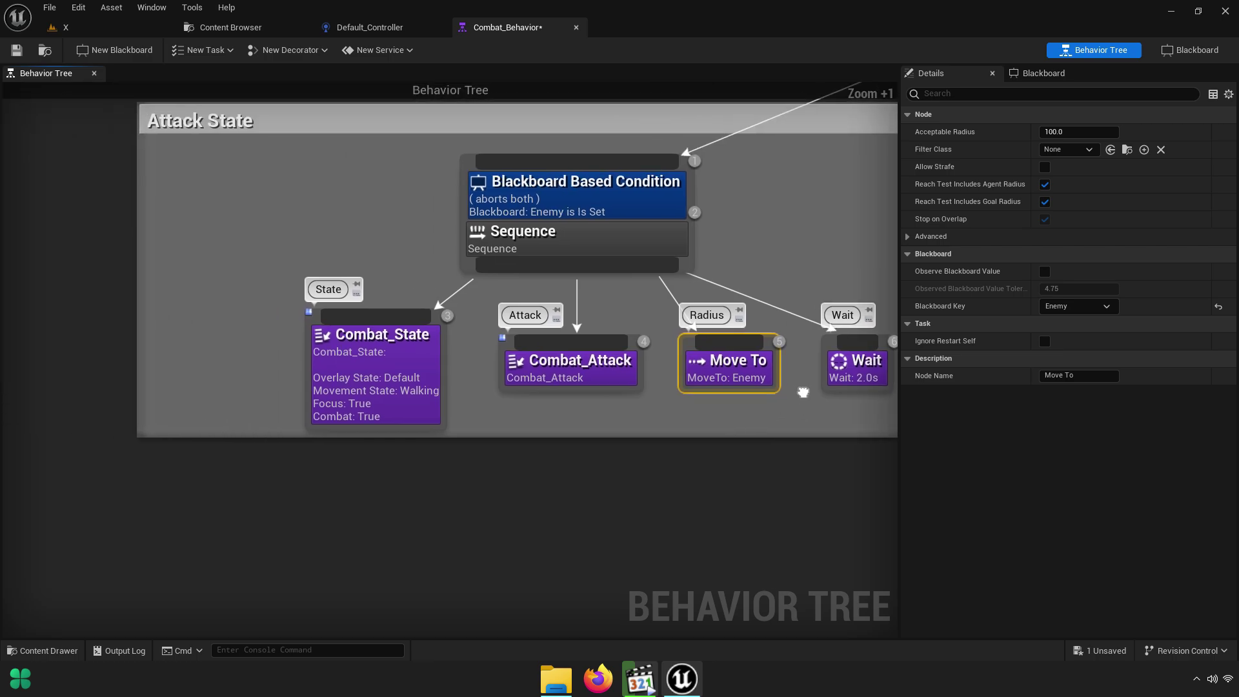
{"action": "scroll", "coordinate": [708, 422], "scroll_direction": "down", "scroll_amount": 1}
{"action": "left_click_drag", "start_coordinate": [33, 321], "coordinate": [166, 320]}
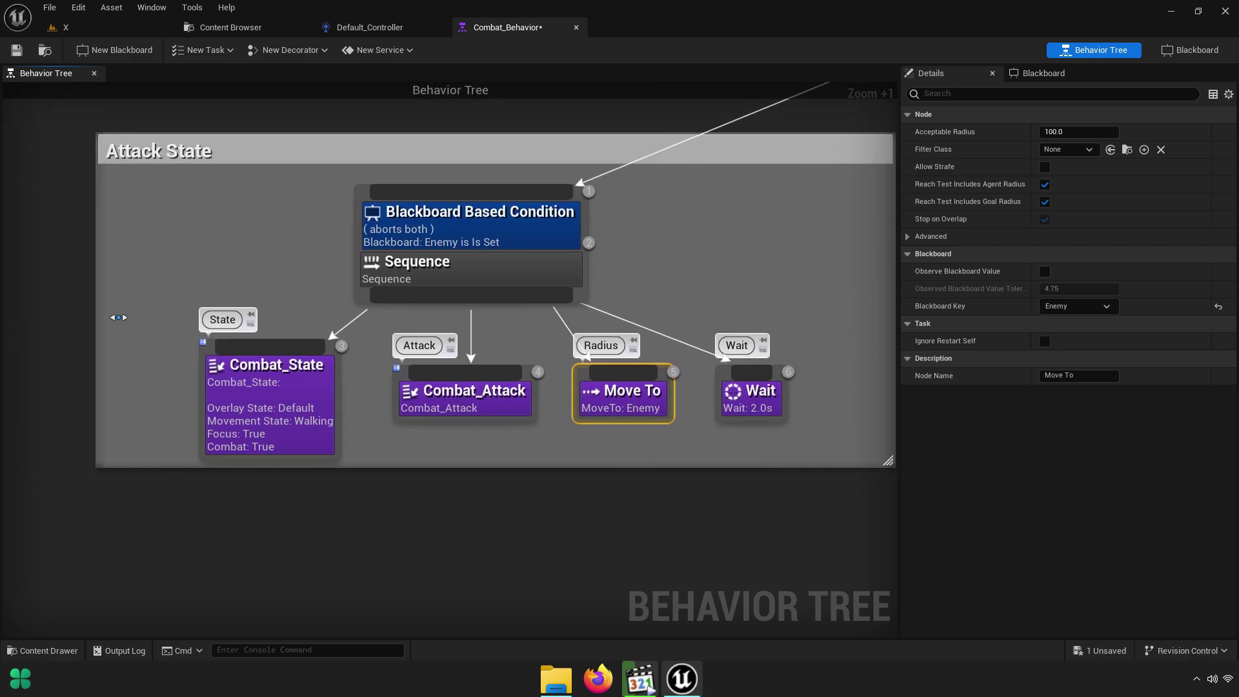
{"action": "left_click_drag", "start_coordinate": [292, 432], "coordinate": [301, 432]}
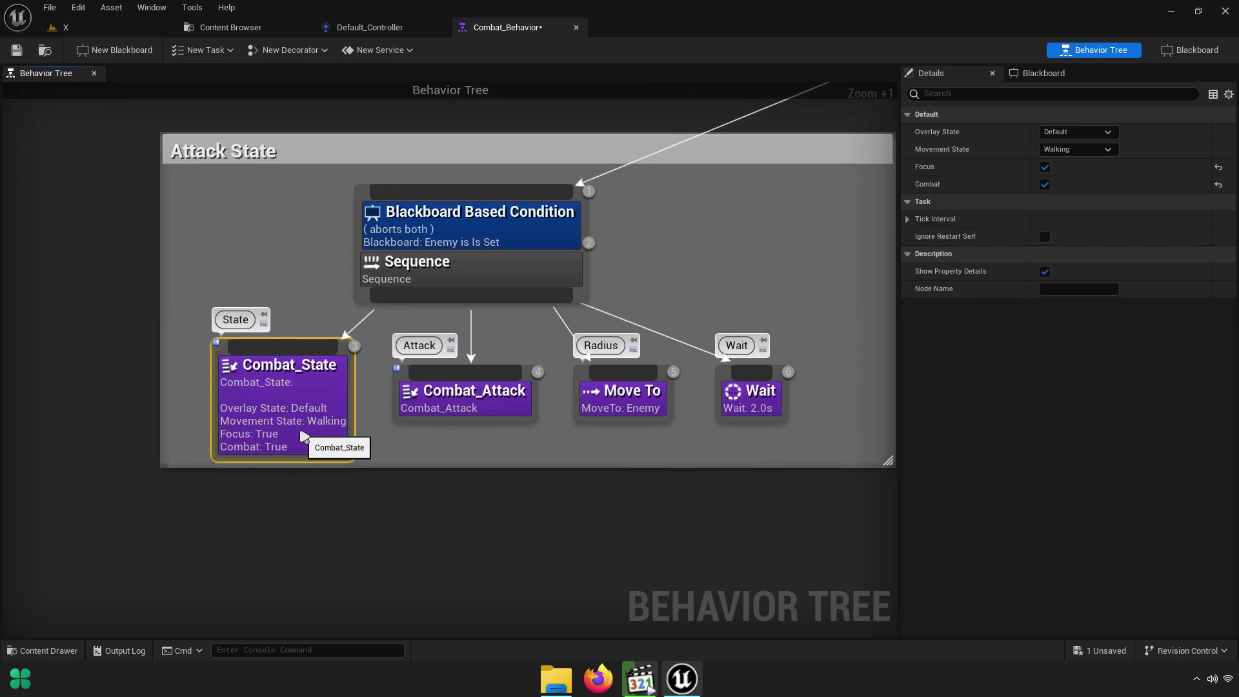
{"action": "left_click_drag", "start_coordinate": [421, 411], "coordinate": [408, 410]}
{"action": "left_click_drag", "start_coordinate": [591, 399], "coordinate": [577, 399]}
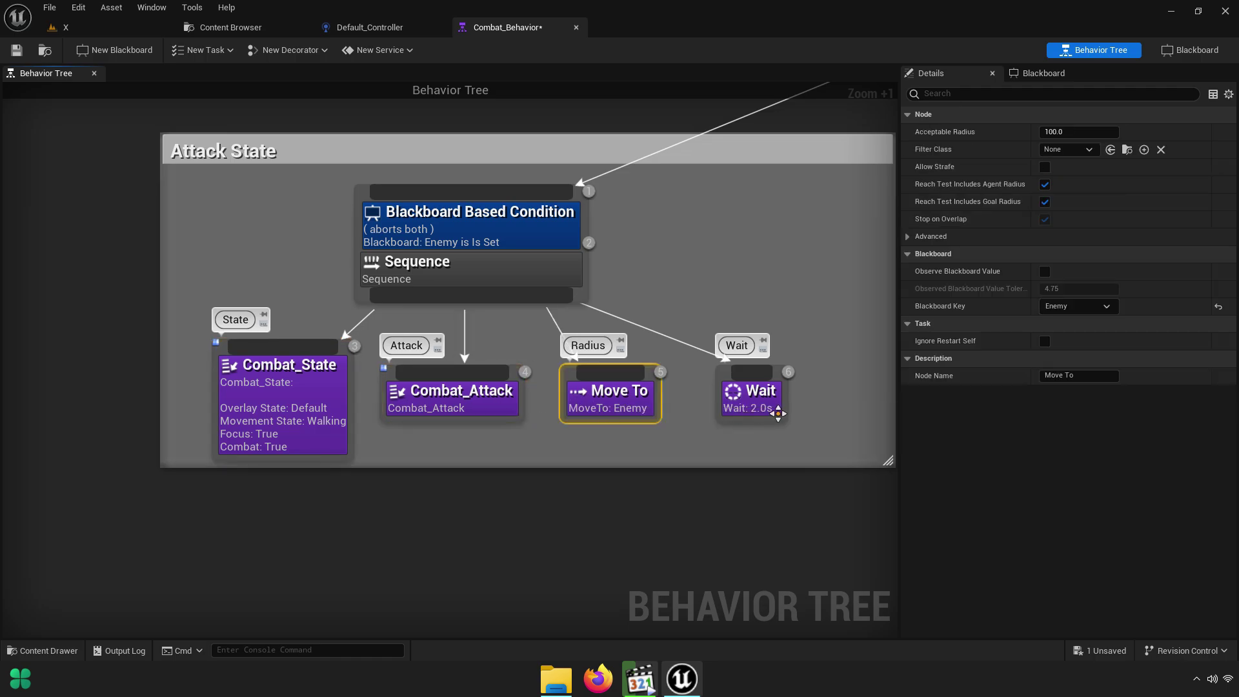
{"action": "left_click_drag", "start_coordinate": [758, 411], "coordinate": [732, 411]}
{"action": "right_click_drag", "start_coordinate": [733, 411], "coordinate": [608, 407]}
{"action": "left_click_drag", "start_coordinate": [763, 396], "coordinate": [685, 394]}
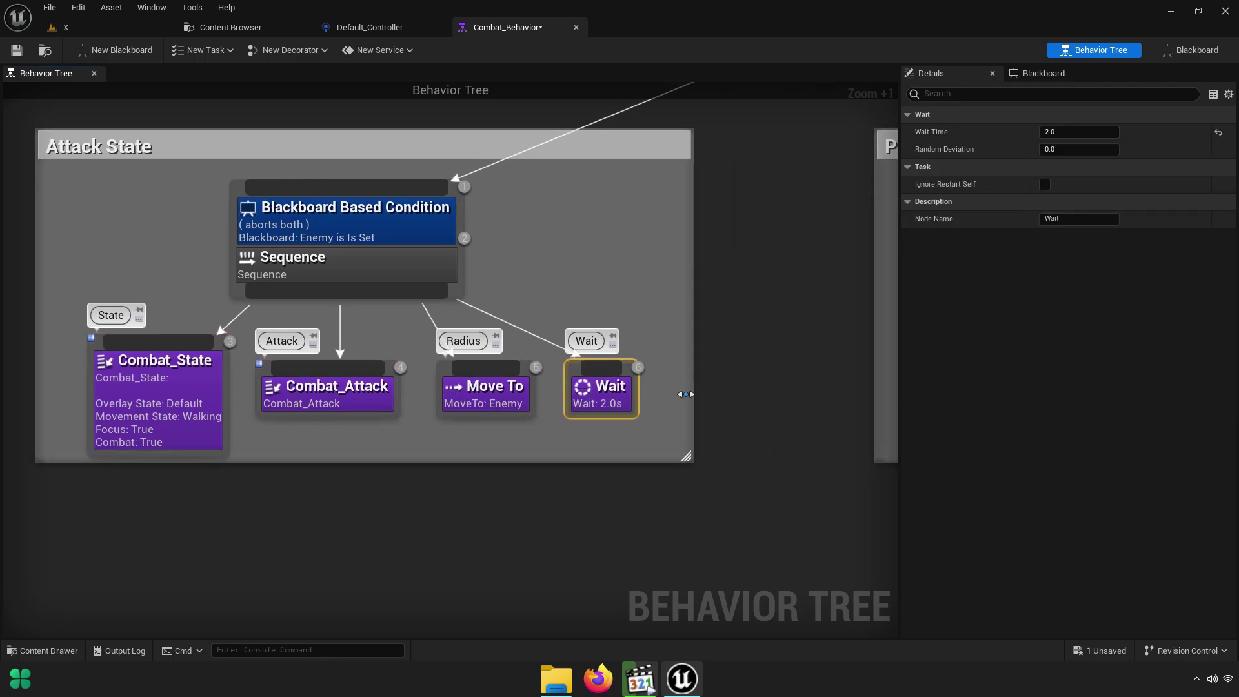
{"action": "mouse_move", "coordinate": [732, 402]}
{"action": "right_mouse_down"}
{"action": "mouse_move", "coordinate": [719, 416]}
{"action": "mouse_move", "coordinate": [711, 405]}
{"action": "right_mouse_up"}
{"action": "left_click", "coordinate": [260, 241]}
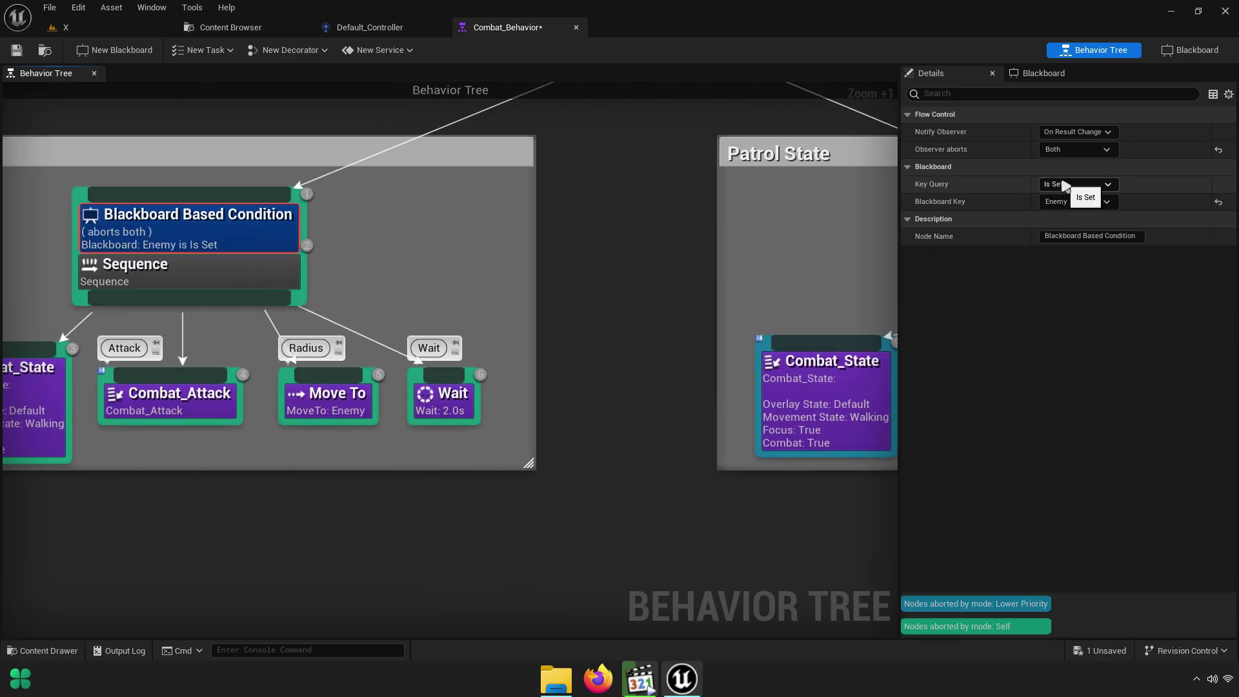
{"action": "mouse_move", "coordinate": [391, 191]}
{"action": "right_mouse_down"}
{"action": "mouse_move", "coordinate": [871, 238]}
{"action": "mouse_move", "coordinate": [284, 243]}
{"action": "right_mouse_up"}
{"action": "left_click", "coordinate": [284, 243]}
{"action": "right_click_drag", "start_coordinate": [232, 211], "coordinate": [440, 225]}
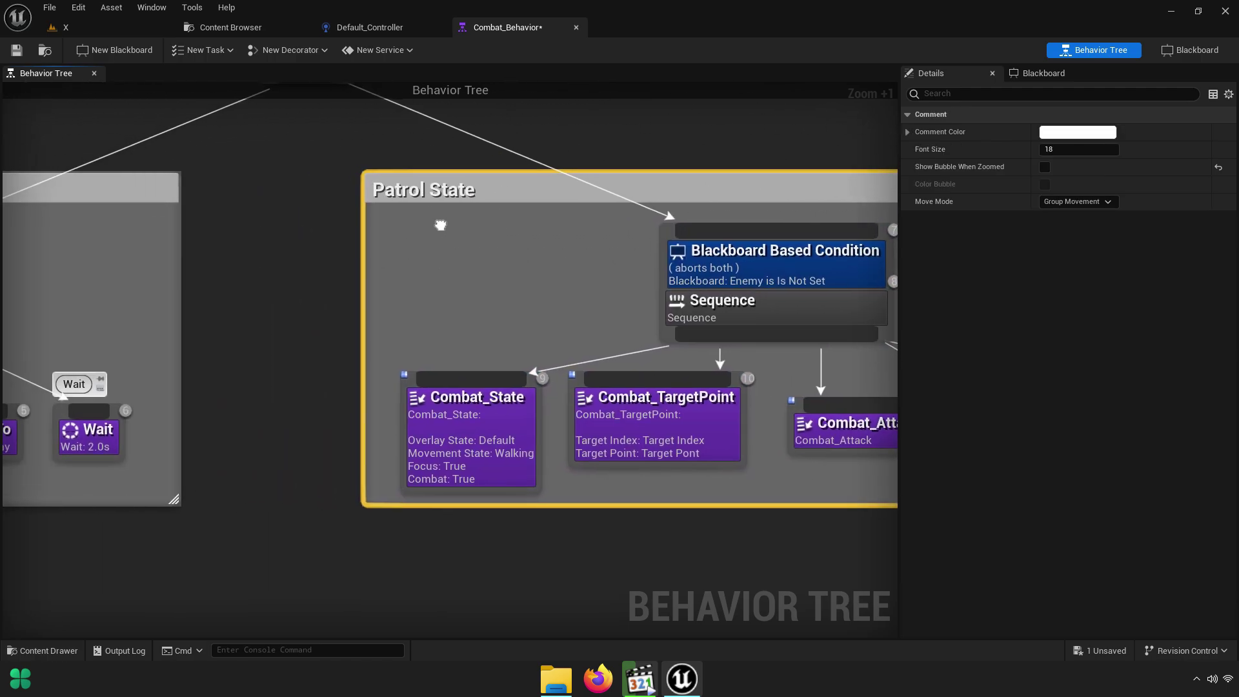
{"action": "mouse_move", "coordinate": [623, 342]}
{"action": "right_mouse_down"}
{"action": "mouse_move", "coordinate": [516, 342]}
{"action": "mouse_move", "coordinate": [533, 270]}
{"action": "right_mouse_up"}
{"action": "scroll", "coordinate": [448, 342], "scroll_direction": "up", "scroll_amount": 5}
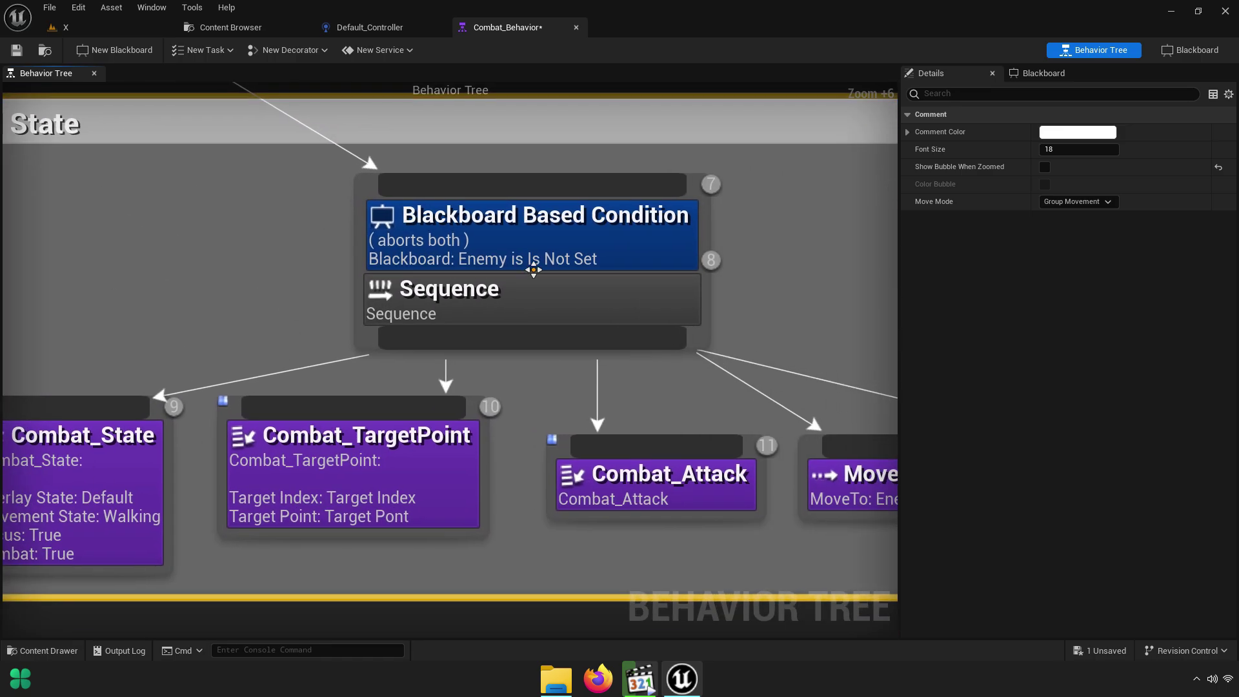
{"action": "right_click_drag", "start_coordinate": [459, 377], "coordinate": [288, 264]}
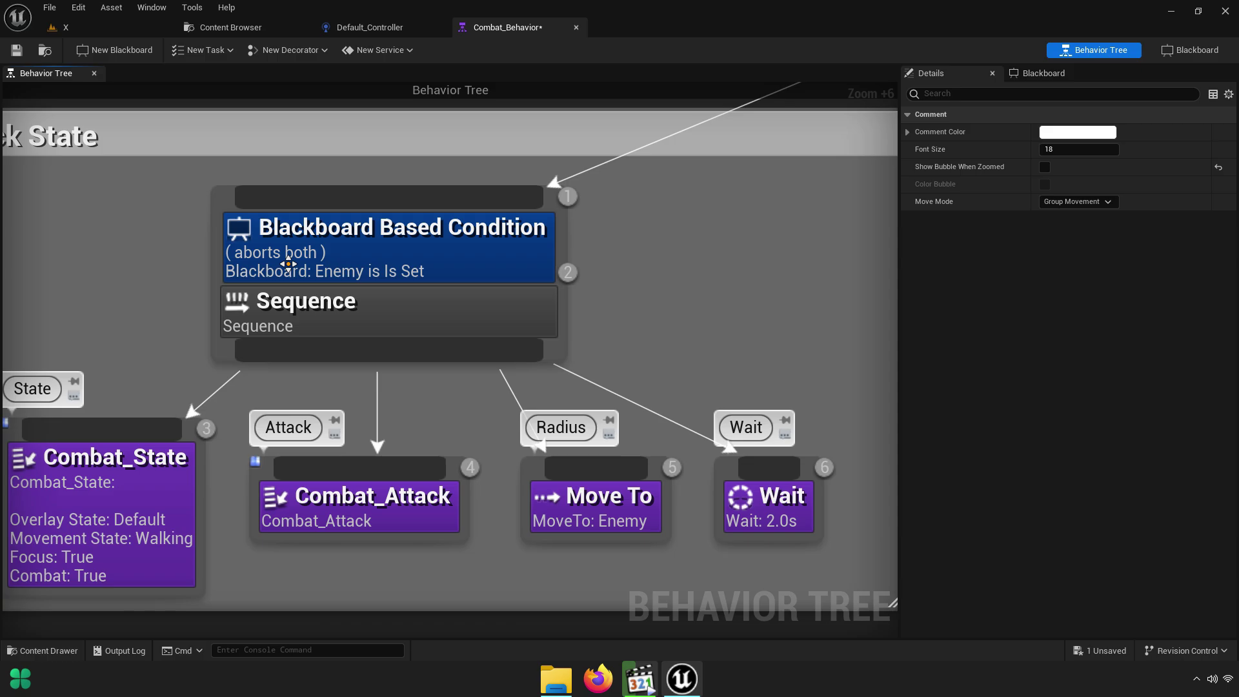
Rename the Attack branch's Blackboard Based Condition decorator to 'Attack State'
{"action": "left_click", "coordinate": [288, 264]}
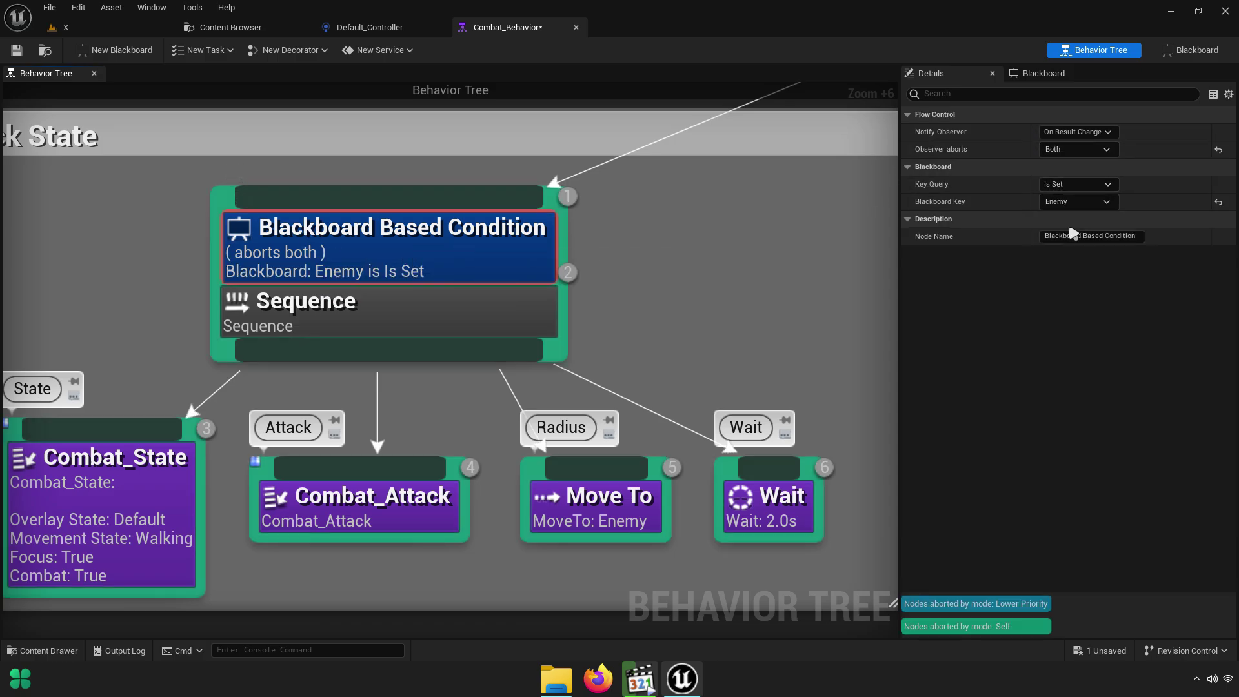
{"action": "key", "text": "ctrl+a"}
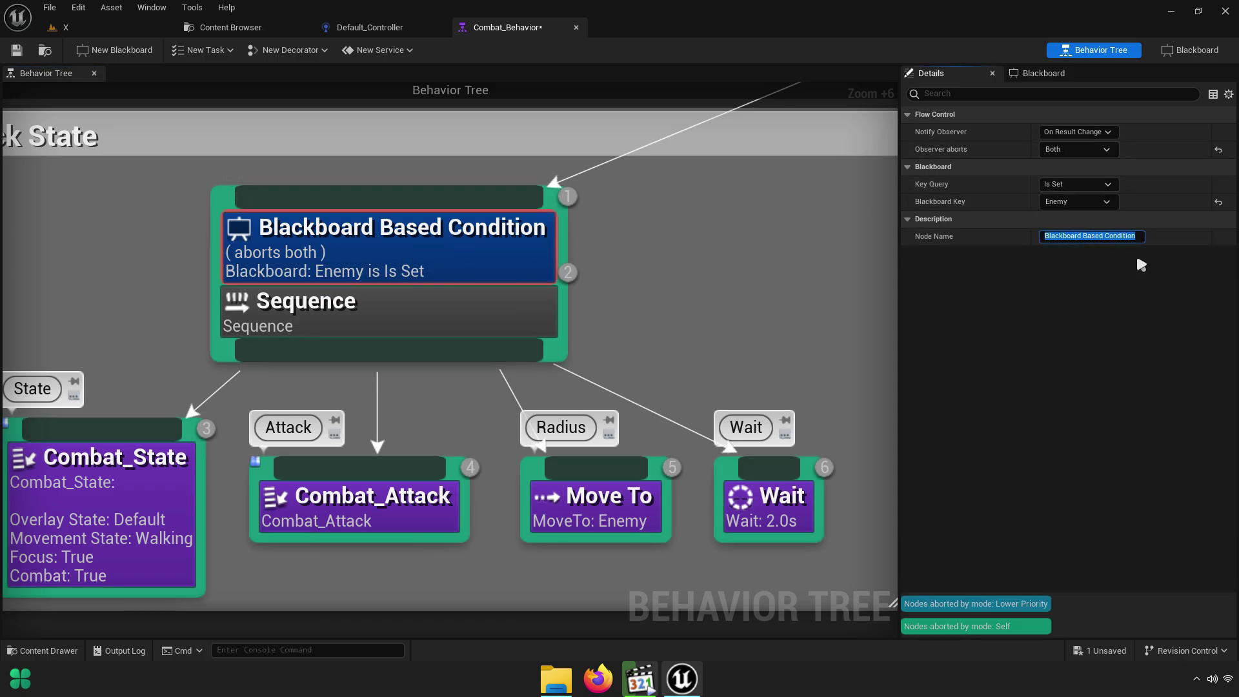
{"action": "type", "text": "A"}
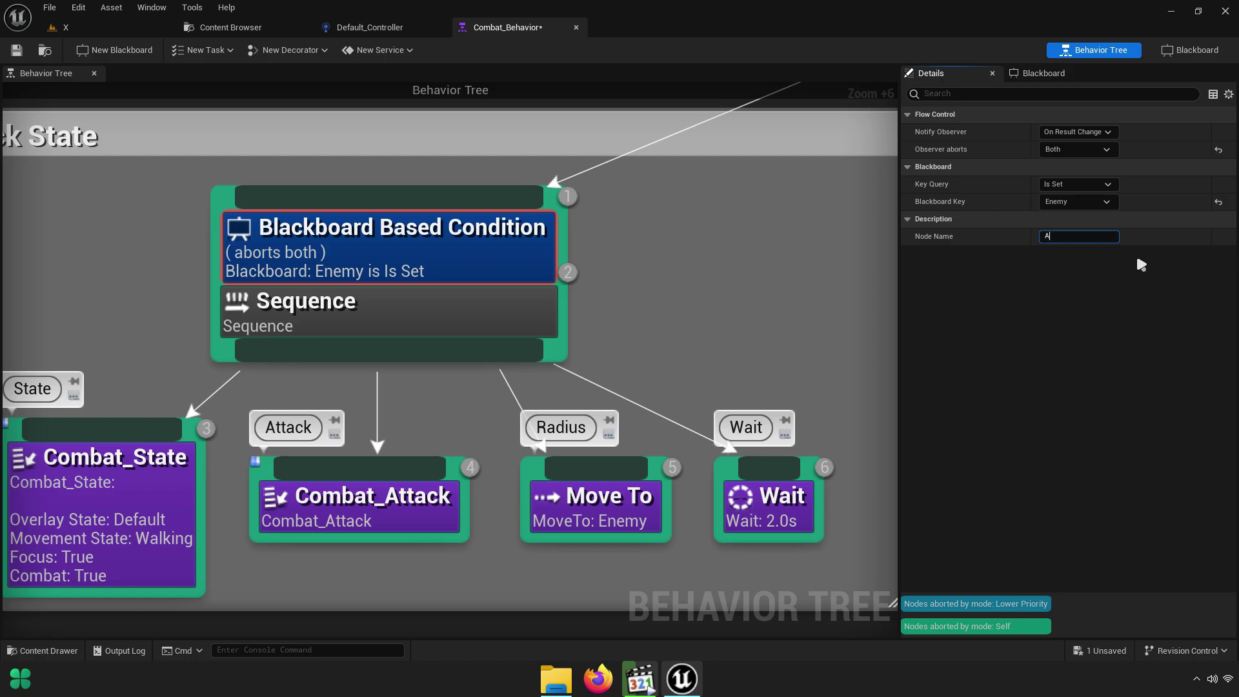
{"action": "type", "text": "ttack State"}
{"action": "key", "text": "Return"}
Rename the Patrol branch's Blackboard Based Condition decorator to 'Patrol State'
{"action": "scroll", "coordinate": [551, 315], "scroll_direction": "down", "scroll_amount": 5}
{"action": "scroll", "coordinate": [551, 315], "scroll_direction": "down", "scroll_amount": 3}
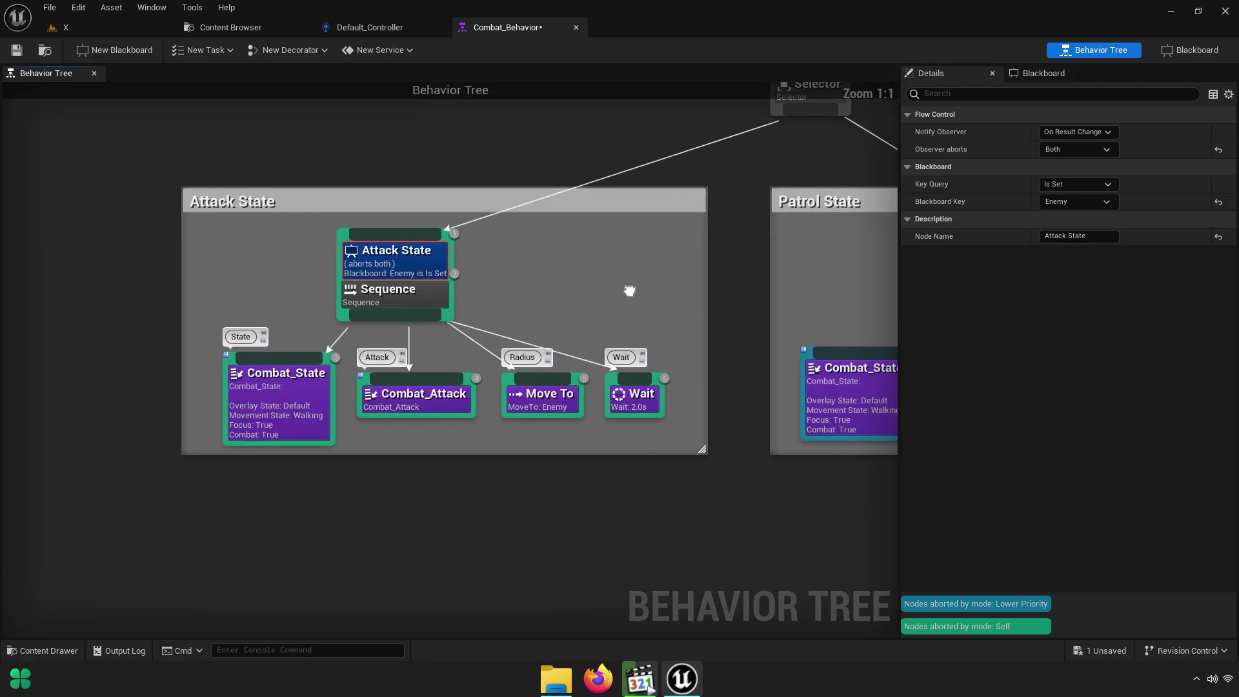
{"action": "scroll", "coordinate": [630, 287], "scroll_direction": "up", "scroll_amount": 2}
{"action": "right_click_drag", "start_coordinate": [631, 288], "coordinate": [272, 293]}
{"action": "left_click", "coordinate": [724, 265]}
{"action": "left_click", "coordinate": [1126, 236]}
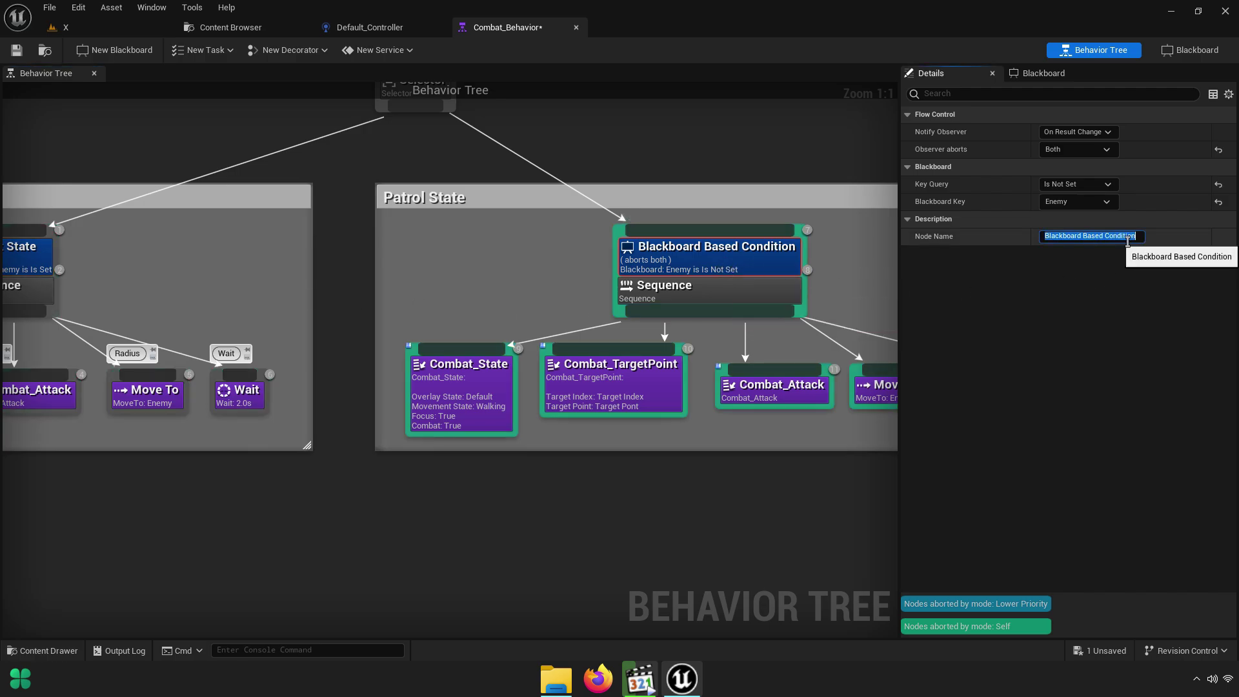
{"action": "type", "text": "Patrol "}
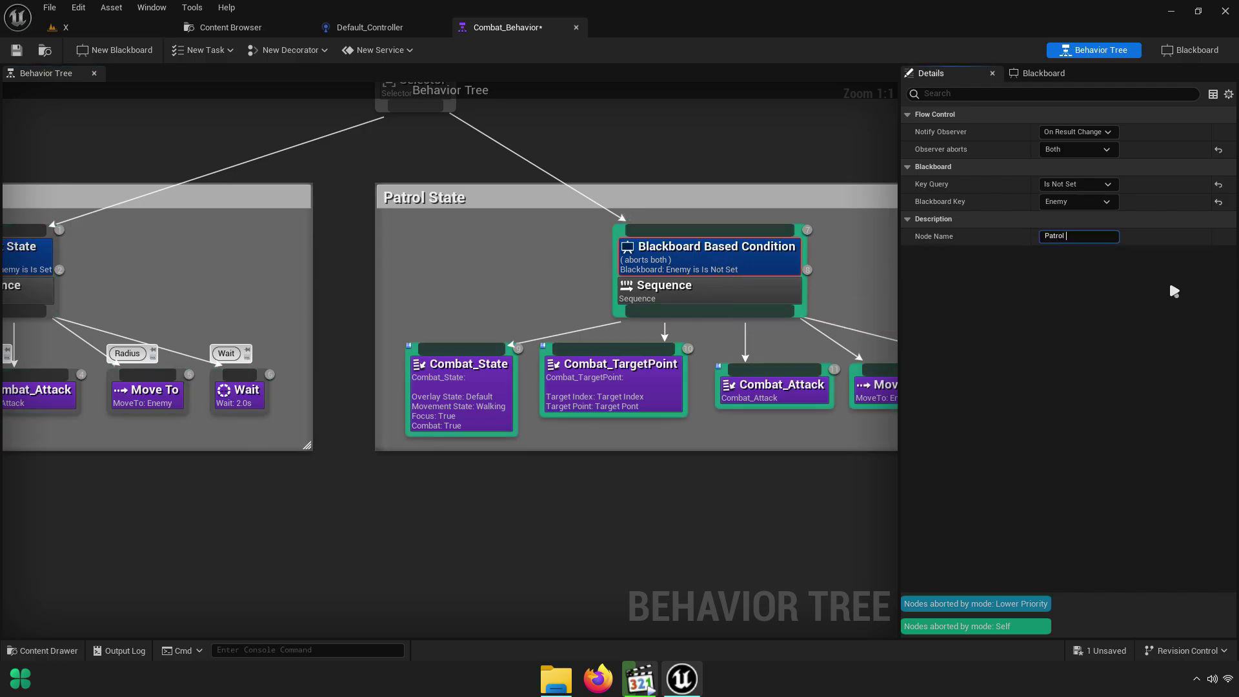
{"action": "type", "text": "State"}
{"action": "key", "text": "Return"}
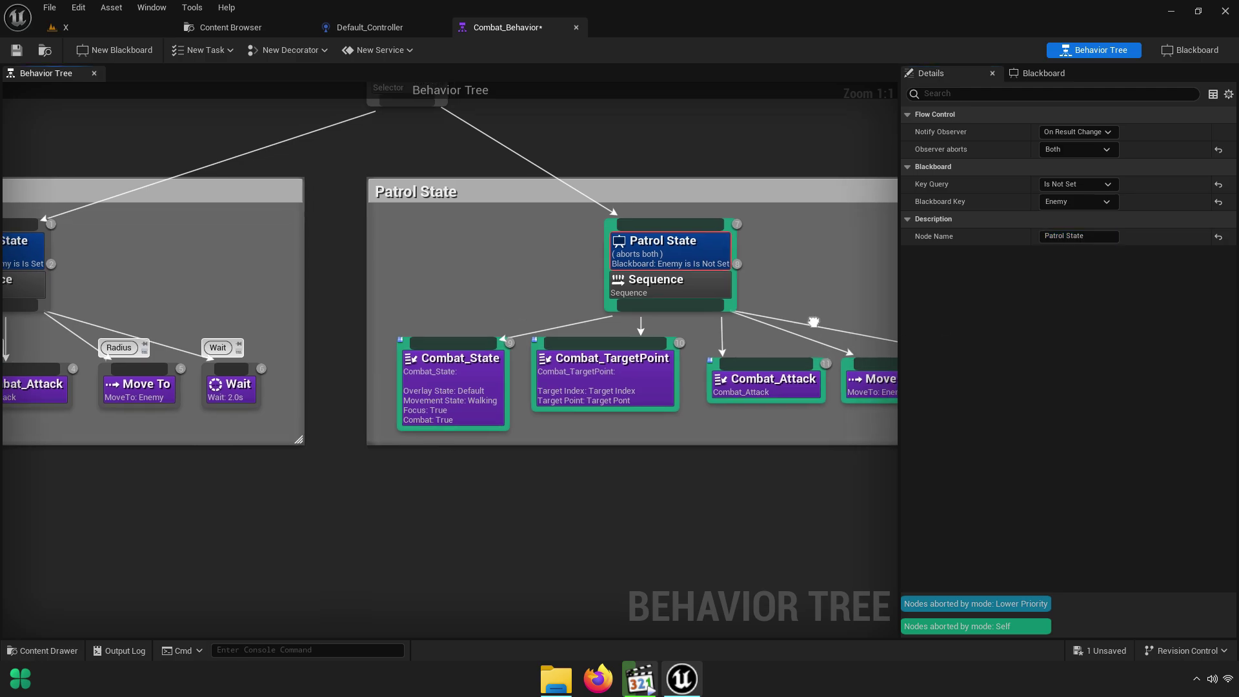
Turn off Focus and Combat on the Patrol branch's Combat_State task
{"action": "scroll", "coordinate": [251, 334], "scroll_direction": "up", "scroll_amount": 6}
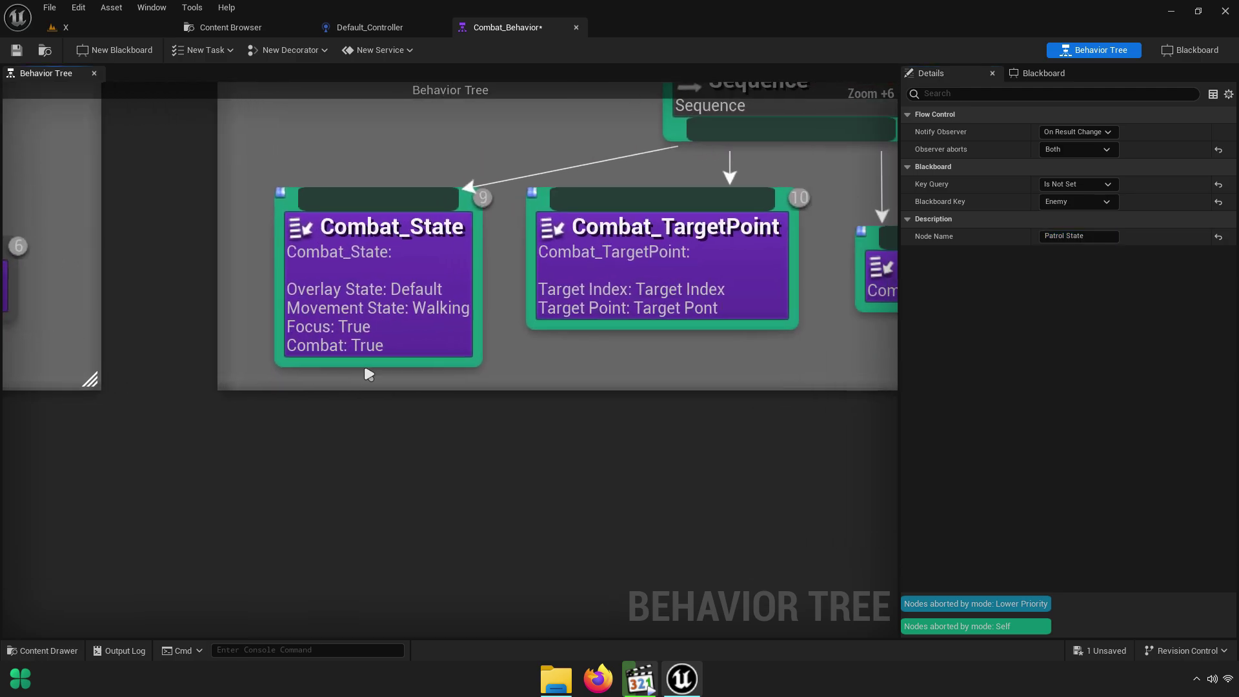
{"action": "left_click", "coordinate": [379, 287]}
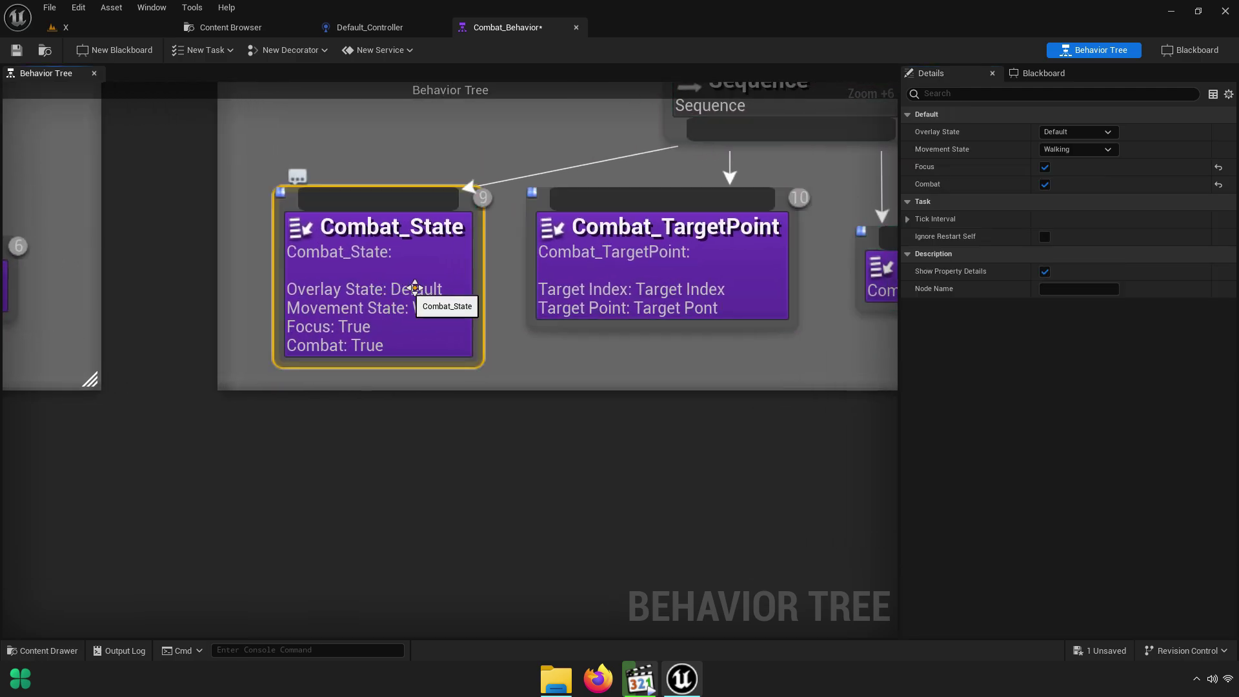
{"action": "left_click", "coordinate": [1045, 166]}
{"action": "left_click", "coordinate": [1045, 184]}
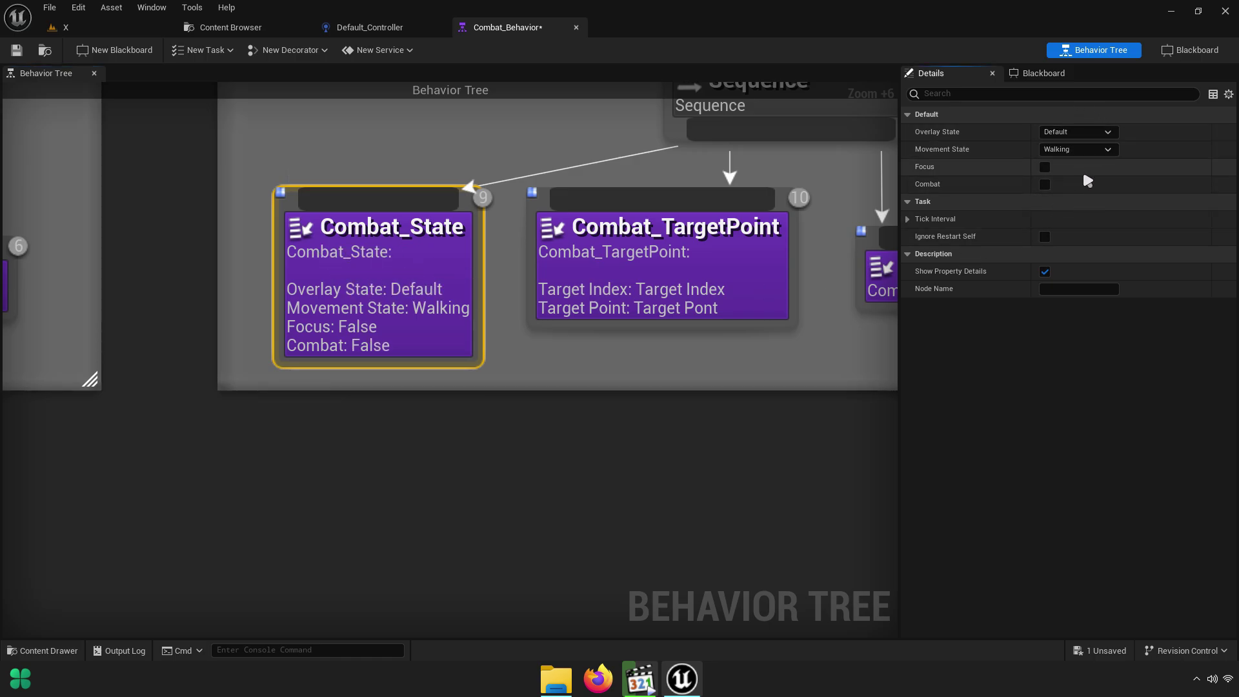
Delete the Patrol branch's Combat_Attack task and move Move To into its slot
{"action": "mouse_move", "coordinate": [520, 344]}
{"action": "right_mouse_down"}
{"action": "mouse_move", "coordinate": [635, 367]}
{"action": "mouse_move", "coordinate": [526, 363]}
{"action": "right_mouse_up"}
{"action": "left_click", "coordinate": [498, 279]}
{"action": "right_click_drag", "start_coordinate": [678, 357], "coordinate": [506, 352]}
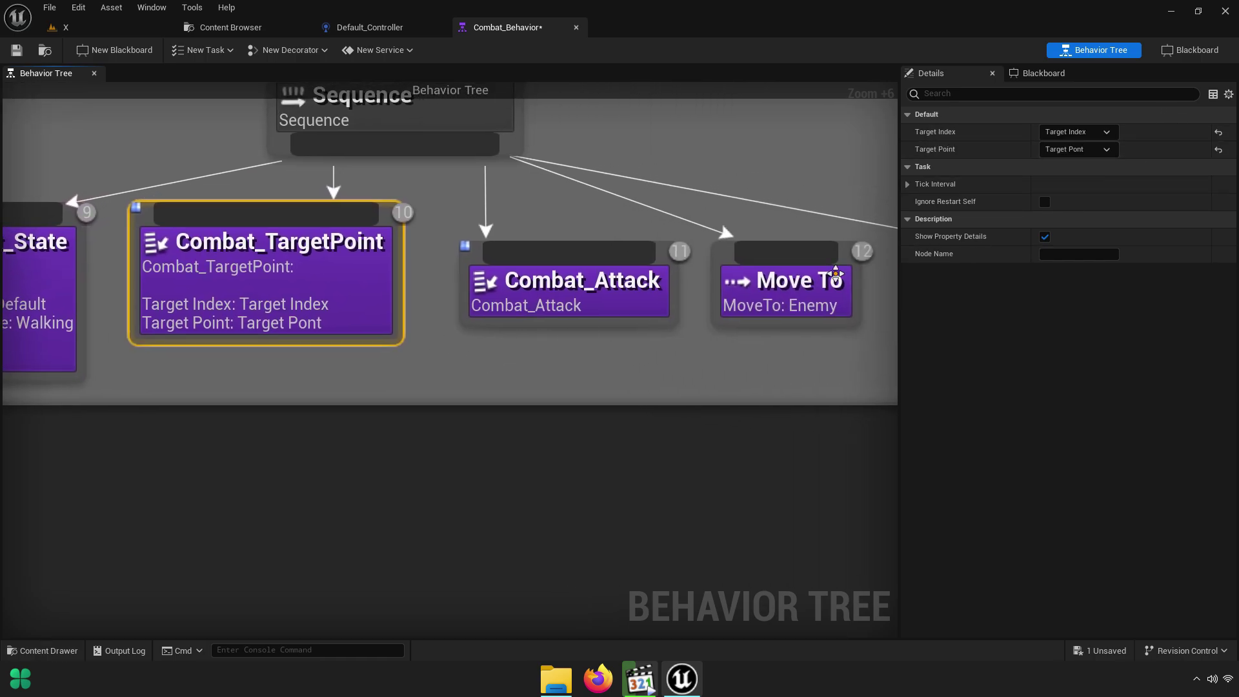
{"action": "left_click", "coordinate": [645, 295]}
{"action": "right_click", "coordinate": [574, 285]}
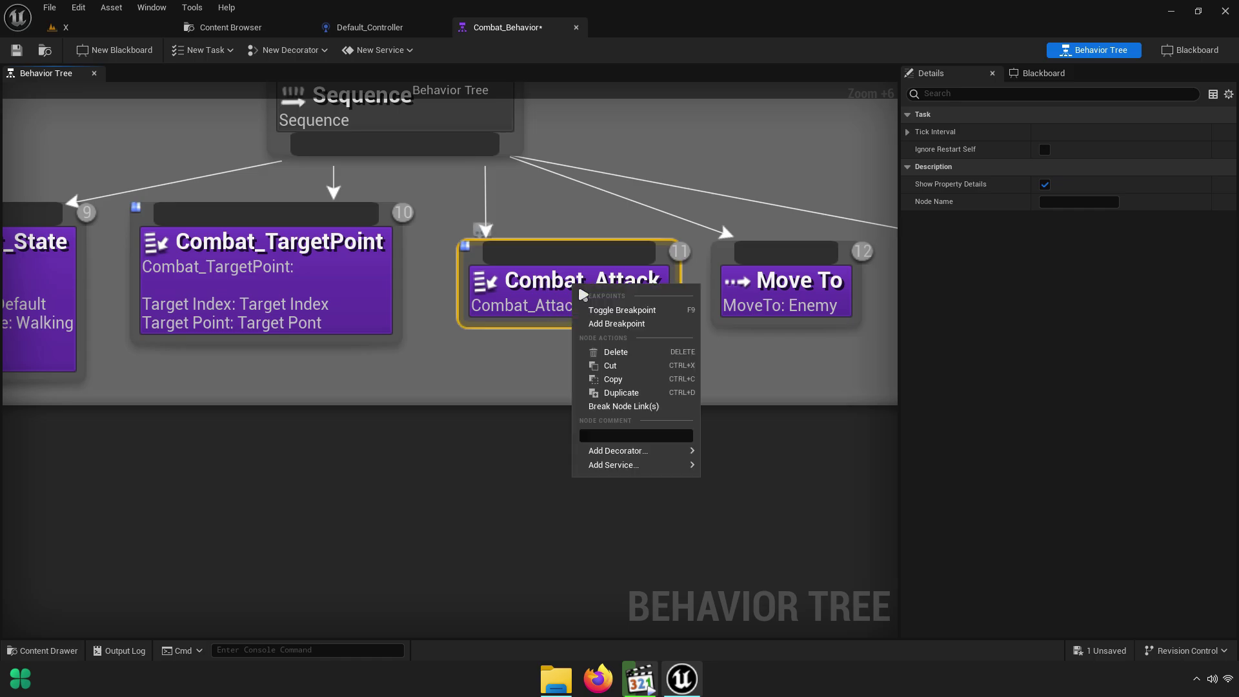
{"action": "left_click", "coordinate": [636, 356]}
{"action": "left_click_drag", "start_coordinate": [803, 305], "coordinate": [554, 295]}
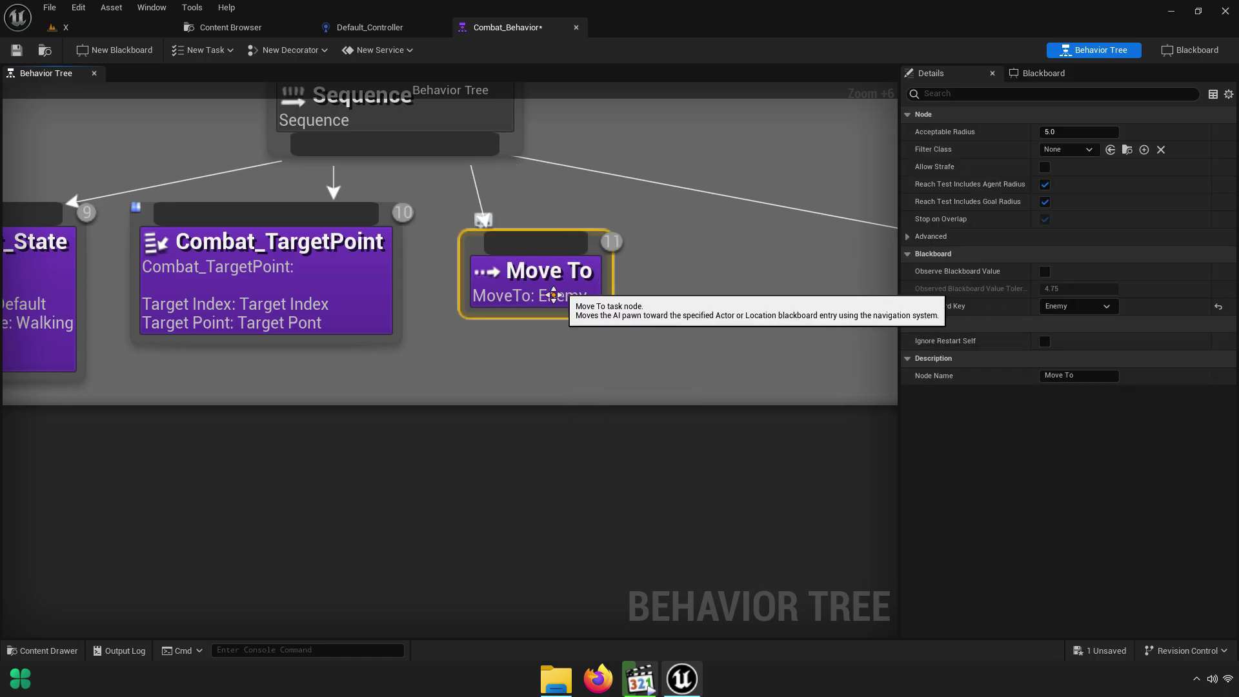
Comment Move To as 'Location', set its blackboard key to Target Pont, and place Wait beside it
{"action": "mouse_move", "coordinate": [498, 219]}
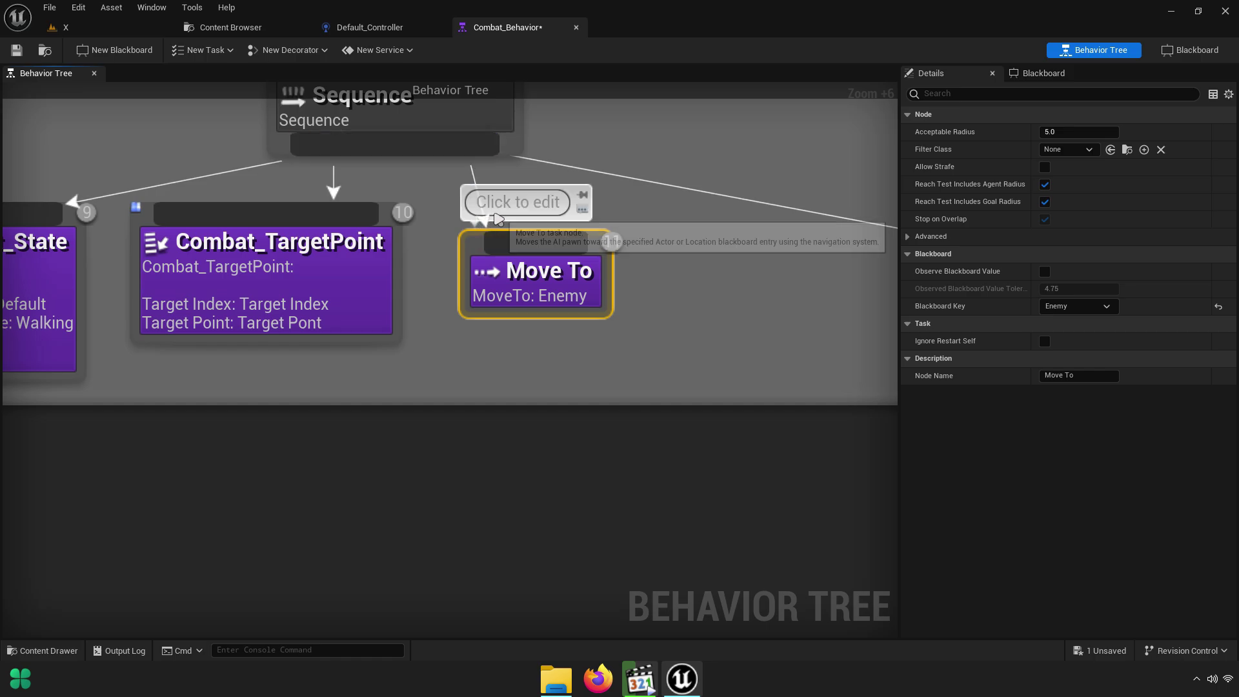
{"action": "type", "text": "Location"}
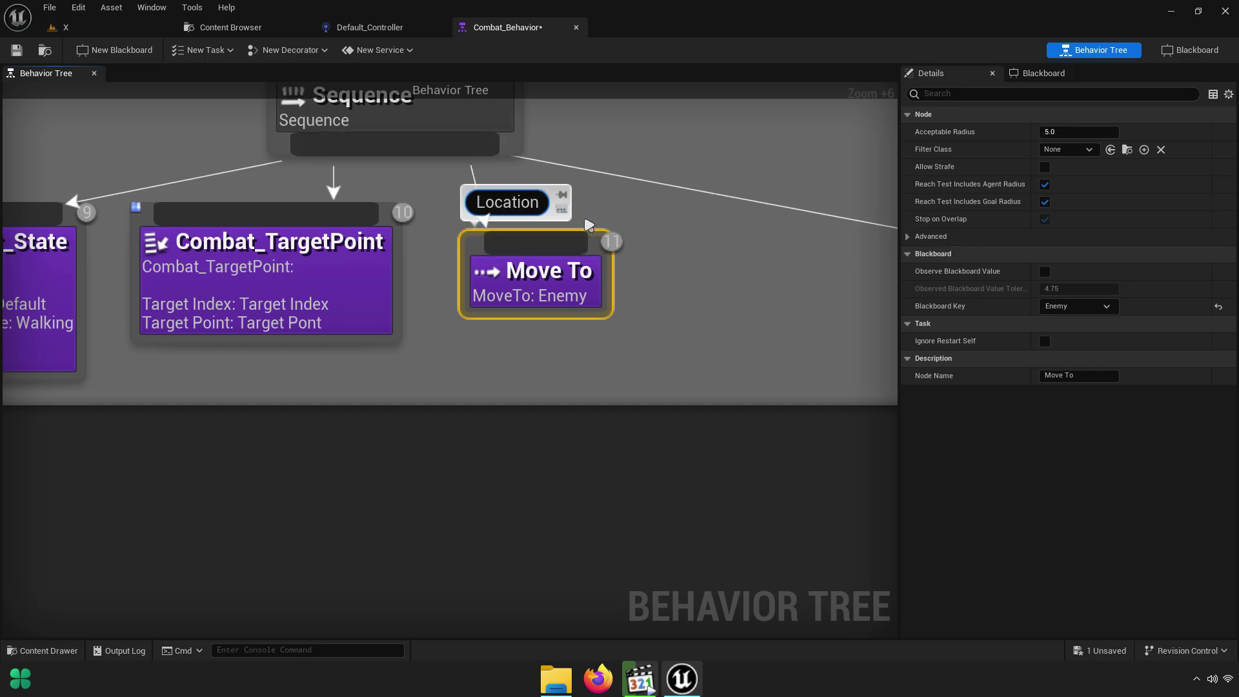
{"action": "key", "text": "Return"}
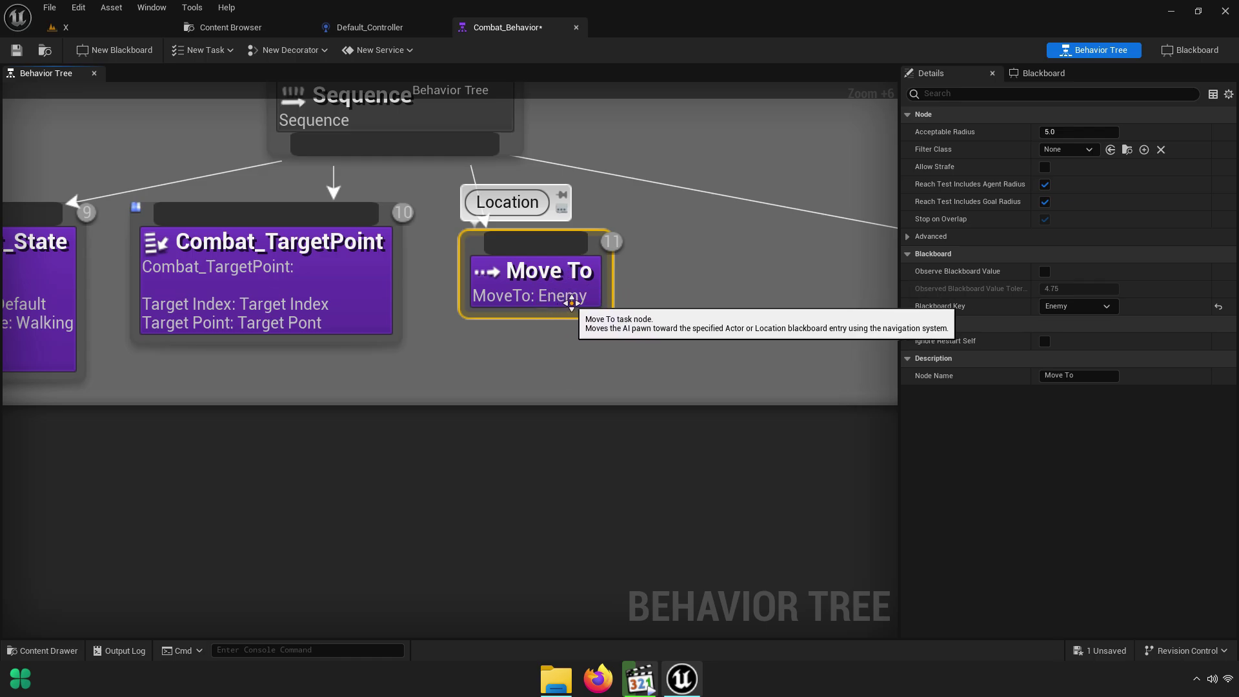
{"action": "left_click", "coordinate": [1075, 306]}
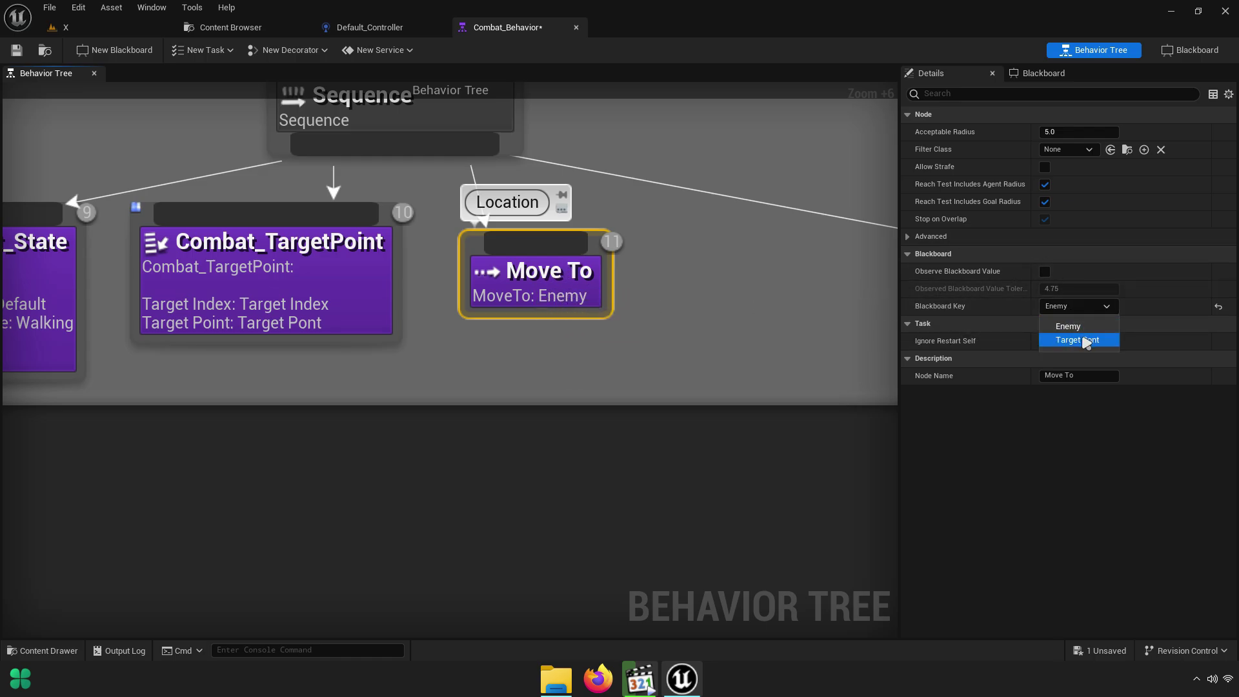
{"action": "left_click", "coordinate": [1083, 339]}
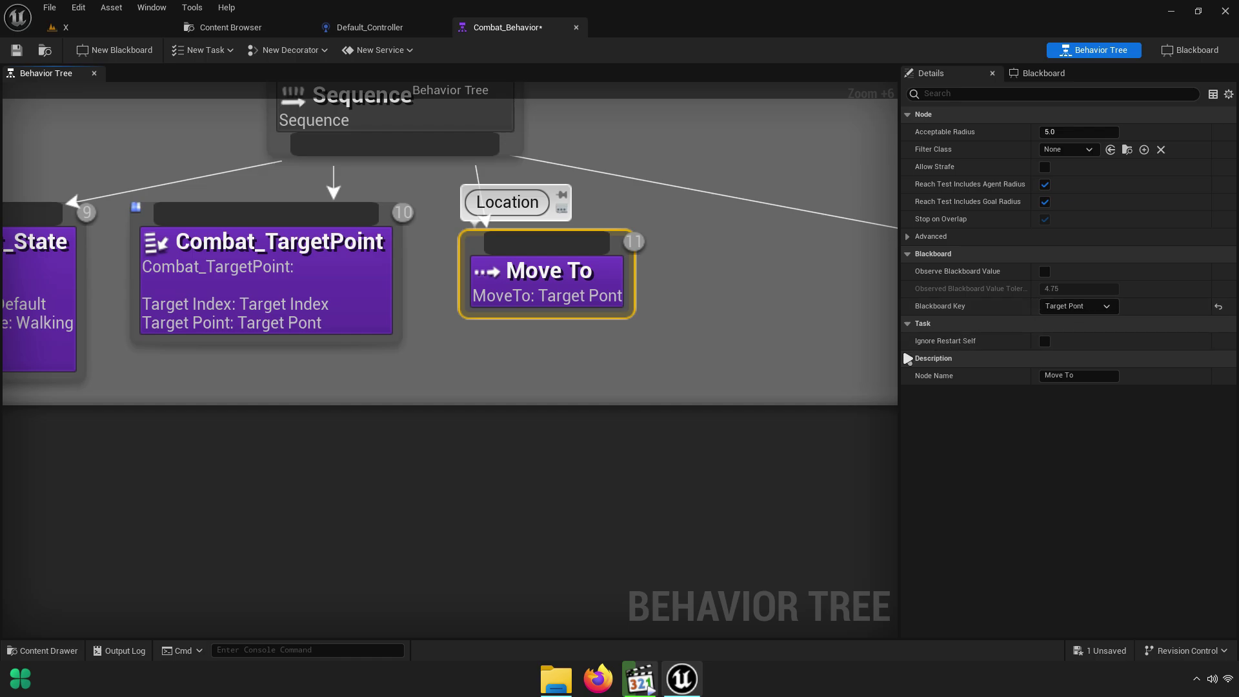
{"action": "right_click_drag", "start_coordinate": [710, 355], "coordinate": [487, 355]}
{"action": "left_click_drag", "start_coordinate": [759, 276], "coordinate": [495, 276]}
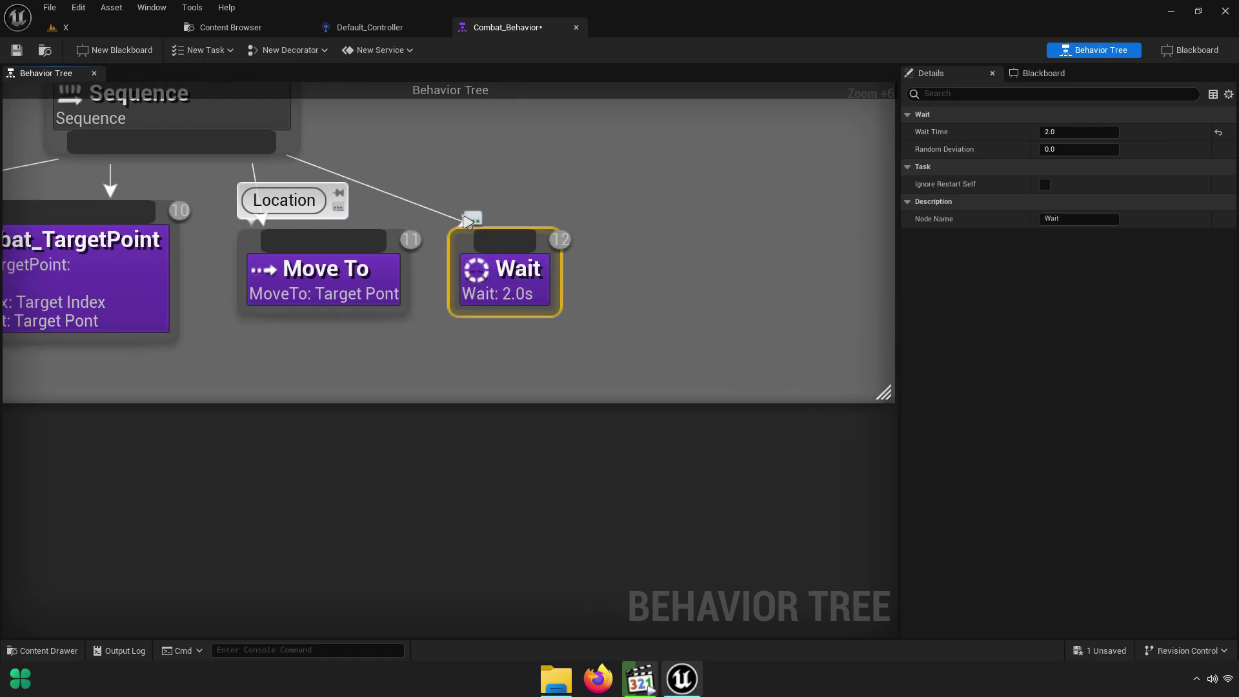
Add a comment starting 'Wa' above Wait and a 'Target Location' comment above Combat_TargetPoint
{"action": "left_click", "coordinate": [471, 202]}
{"action": "type", "text": "Wait"}
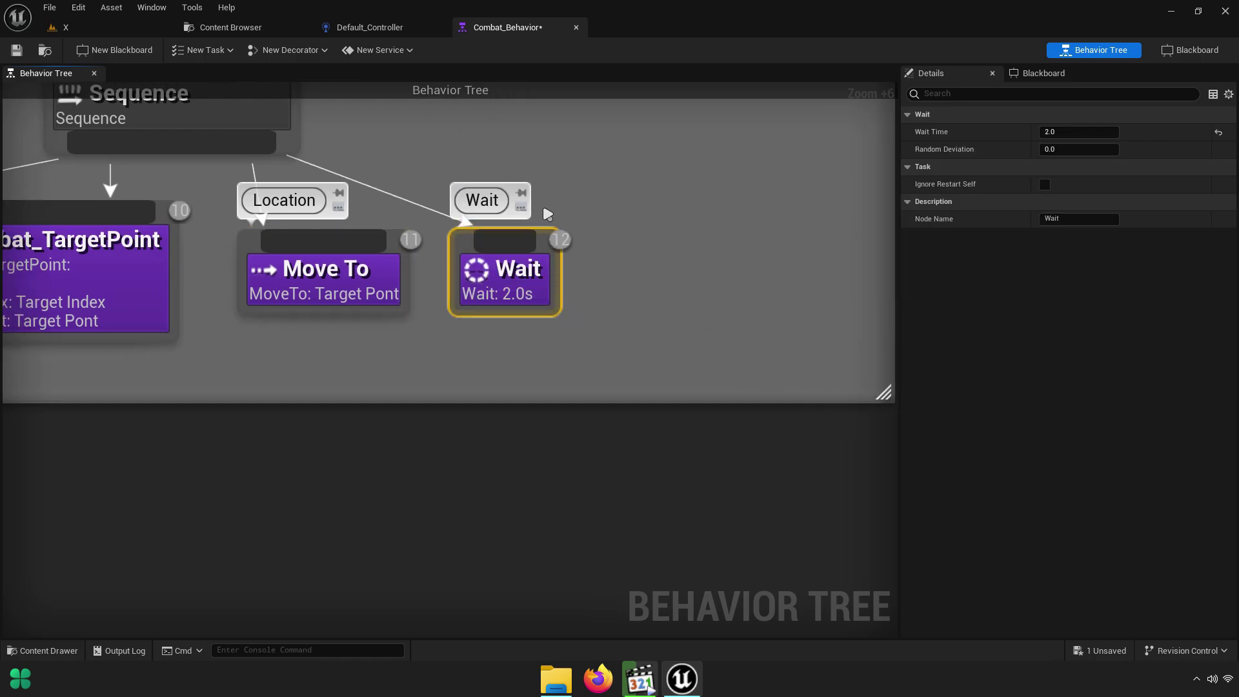
{"action": "right_click_drag", "start_coordinate": [113, 300], "coordinate": [614, 318]}
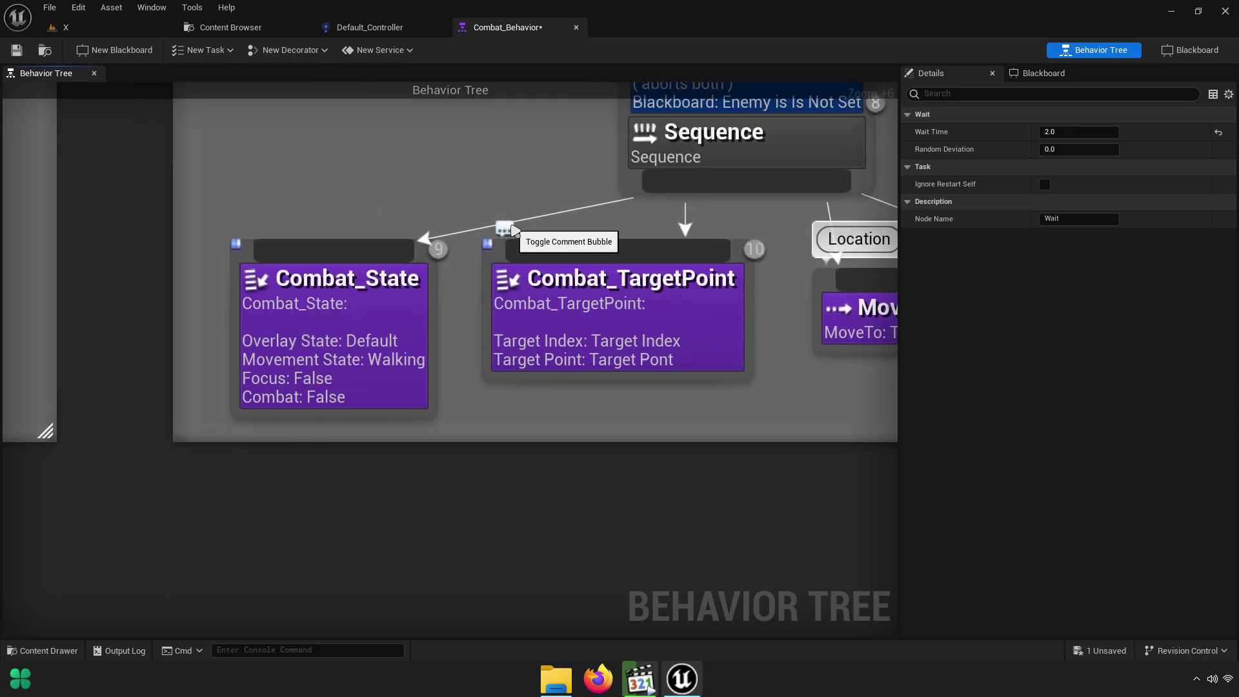
{"action": "left_click", "coordinate": [504, 229]}
{"action": "type", "text": "Target"}
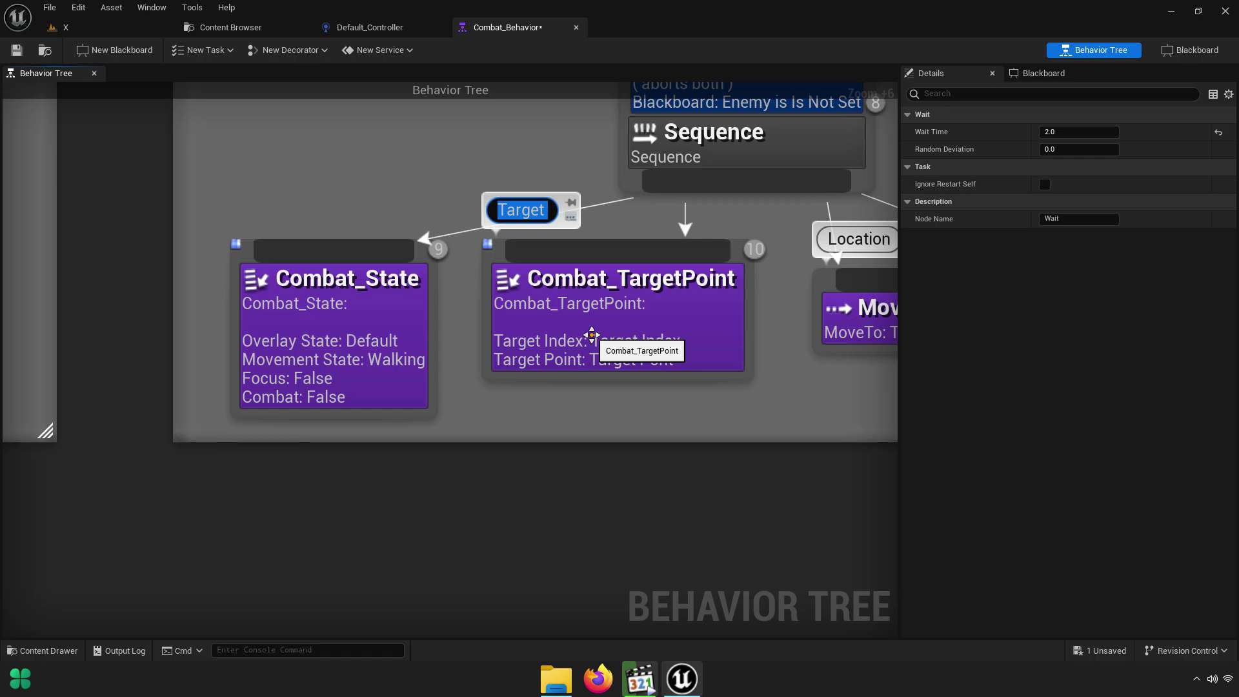
{"action": "type", "text": " Location"}
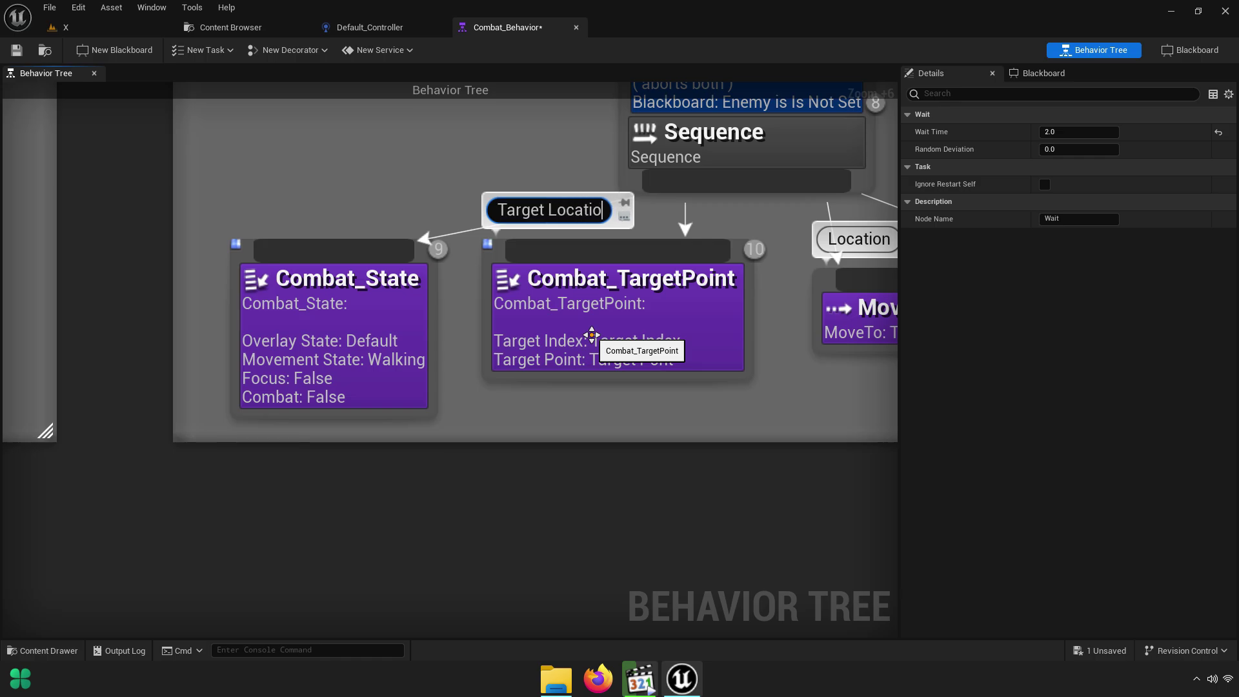
{"action": "left_click", "coordinate": [506, 399]}
Add a 'State' comment above the Patrol Combat_State task and zoom out
{"action": "left_click", "coordinate": [253, 229]}
{"action": "type", "text": "S"}
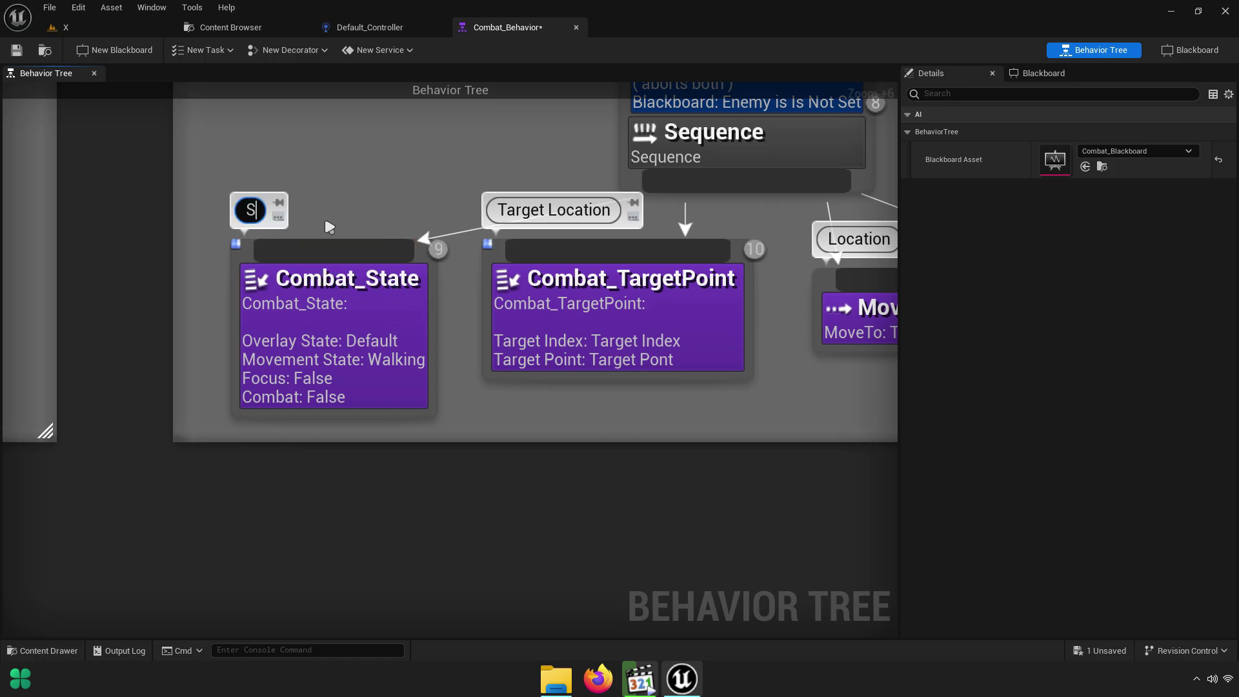
{"action": "type", "text": "ate"}
{"action": "type", "text": "SD"}
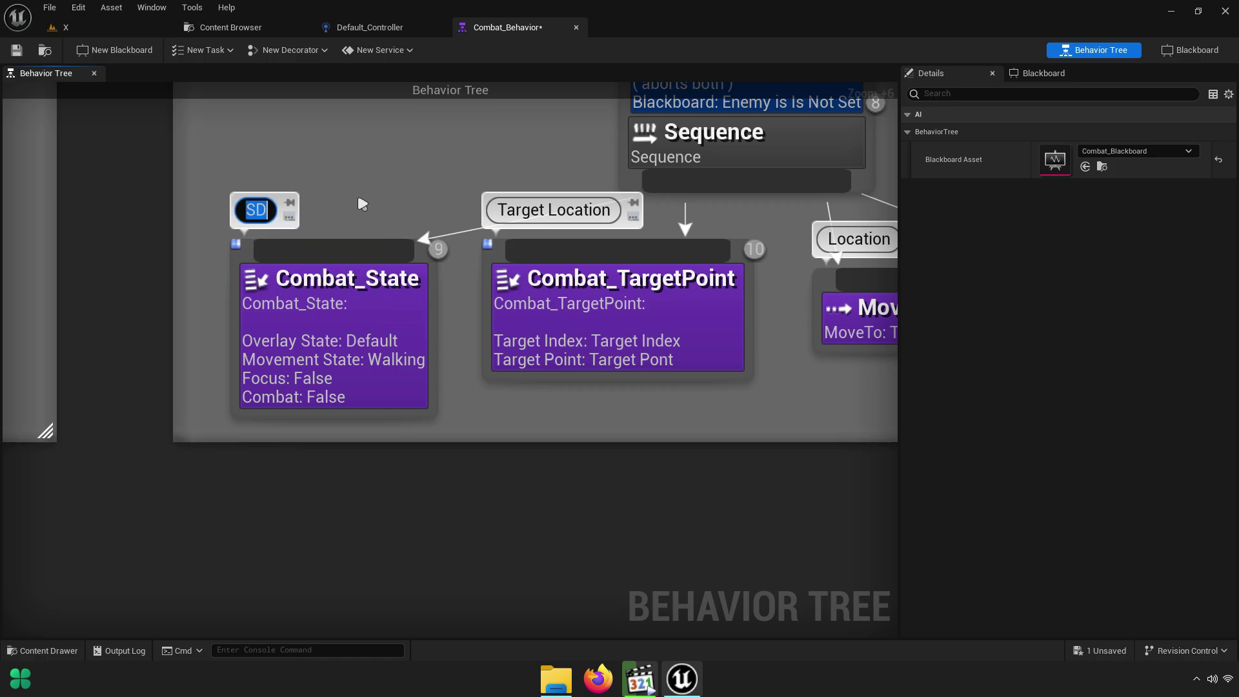
{"action": "type", "text": "ate"}
{"action": "left_click", "coordinate": [327, 393]}
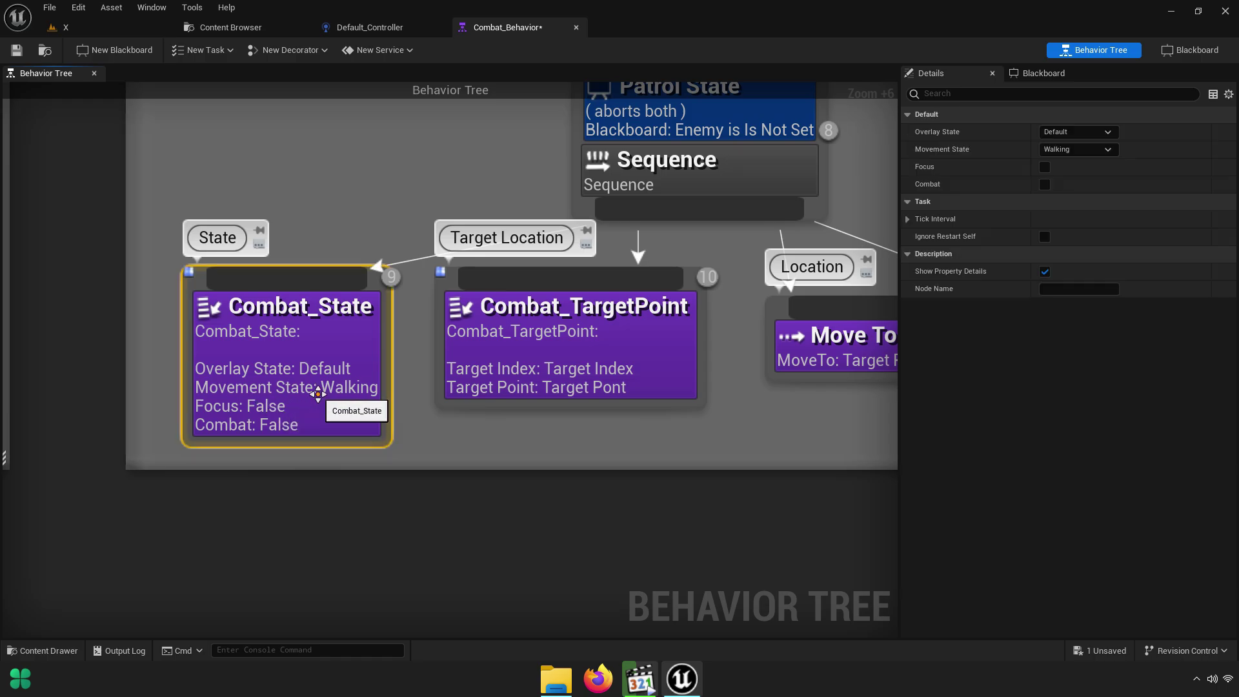
{"action": "scroll", "coordinate": [456, 427], "scroll_direction": "down", "scroll_amount": 1}
{"action": "scroll", "coordinate": [456, 427], "scroll_direction": "down", "scroll_amount": 8}
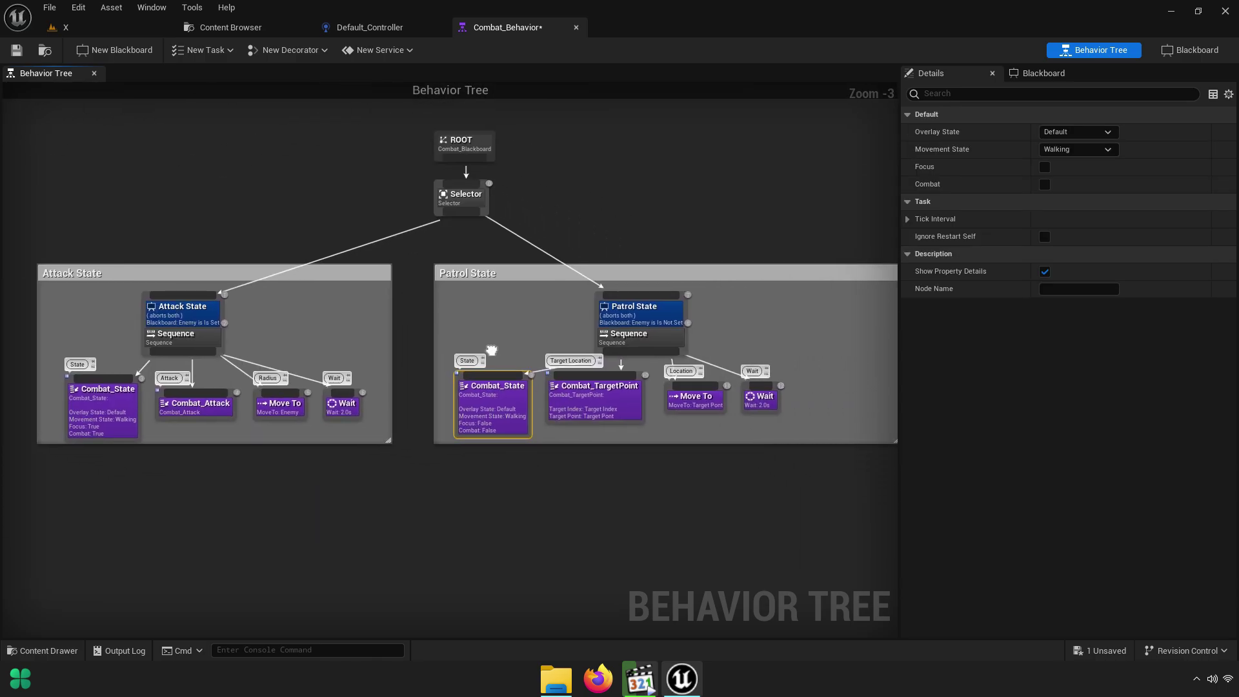
Delete the Attack State and Patrol State comment boxes
{"action": "right_click_drag", "start_coordinate": [493, 346], "coordinate": [578, 357]}
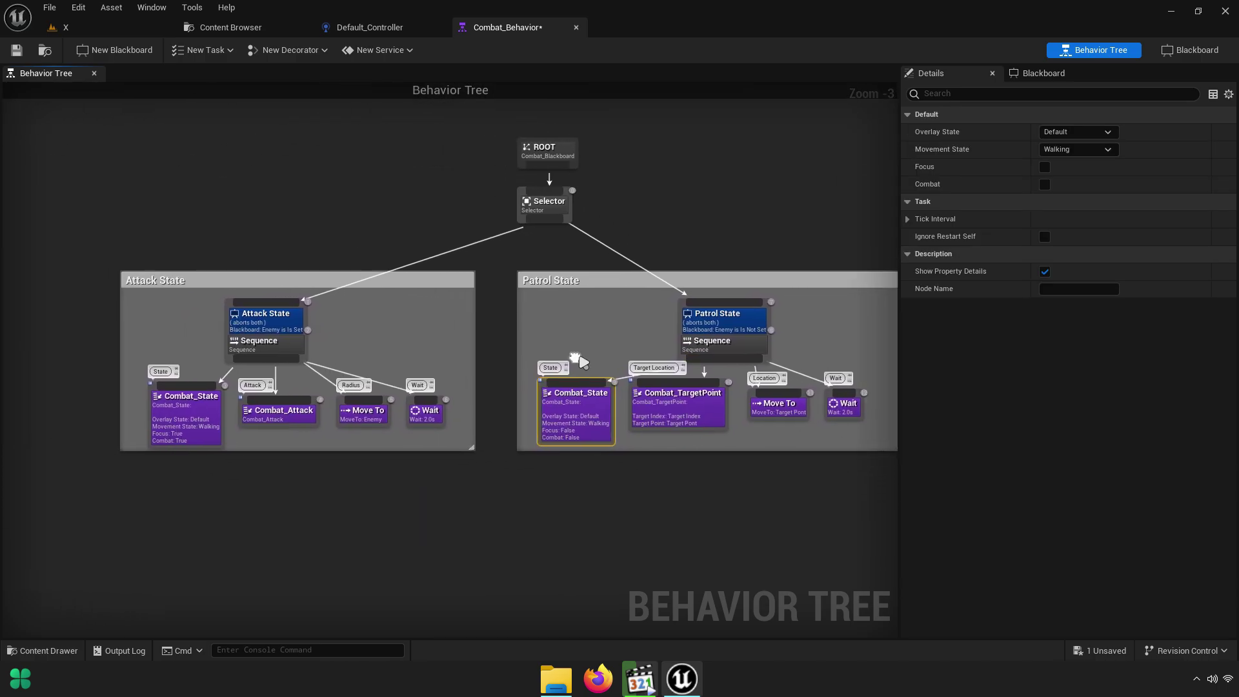
{"action": "left_click", "coordinate": [431, 278]}
{"action": "key", "text": "Delete"}
{"action": "left_click", "coordinate": [563, 284]}
{"action": "key", "text": "Delete"}
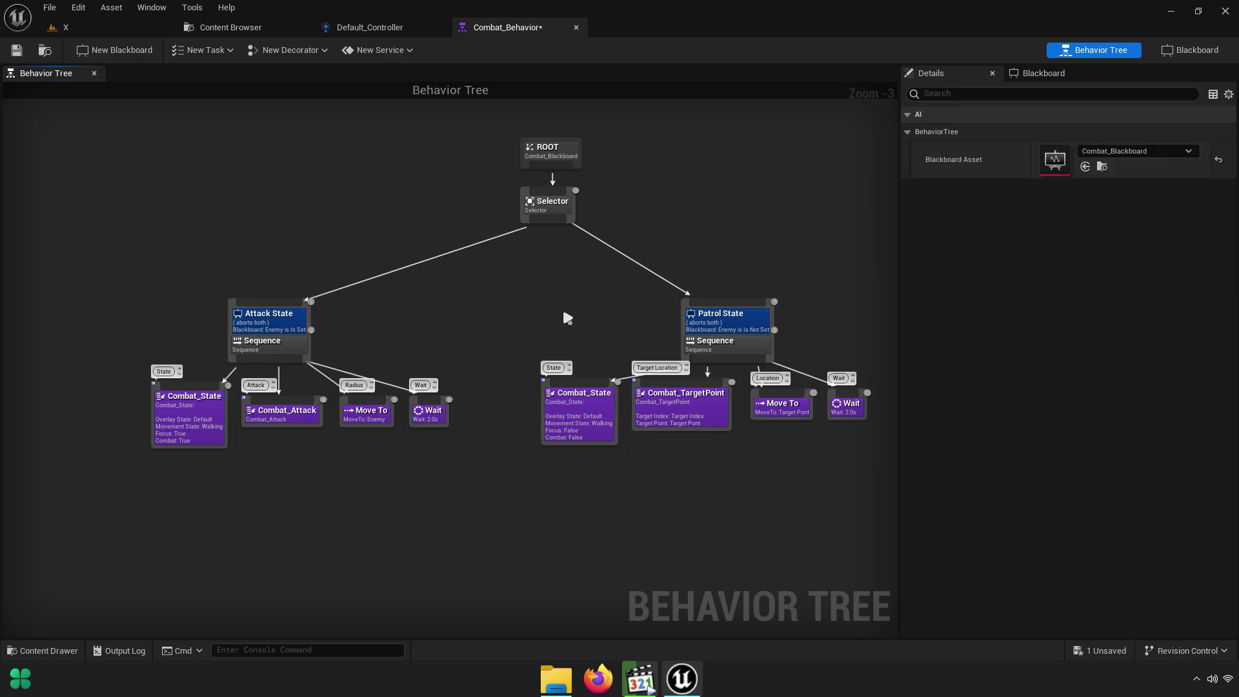
{"action": "mouse_move", "coordinate": [699, 322]}
{"action": "right_mouse_down"}
{"action": "mouse_move", "coordinate": [583, 319]}
{"action": "mouse_move", "coordinate": [577, 298]}
{"action": "mouse_move", "coordinate": [656, 301]}
{"action": "right_mouse_up"}
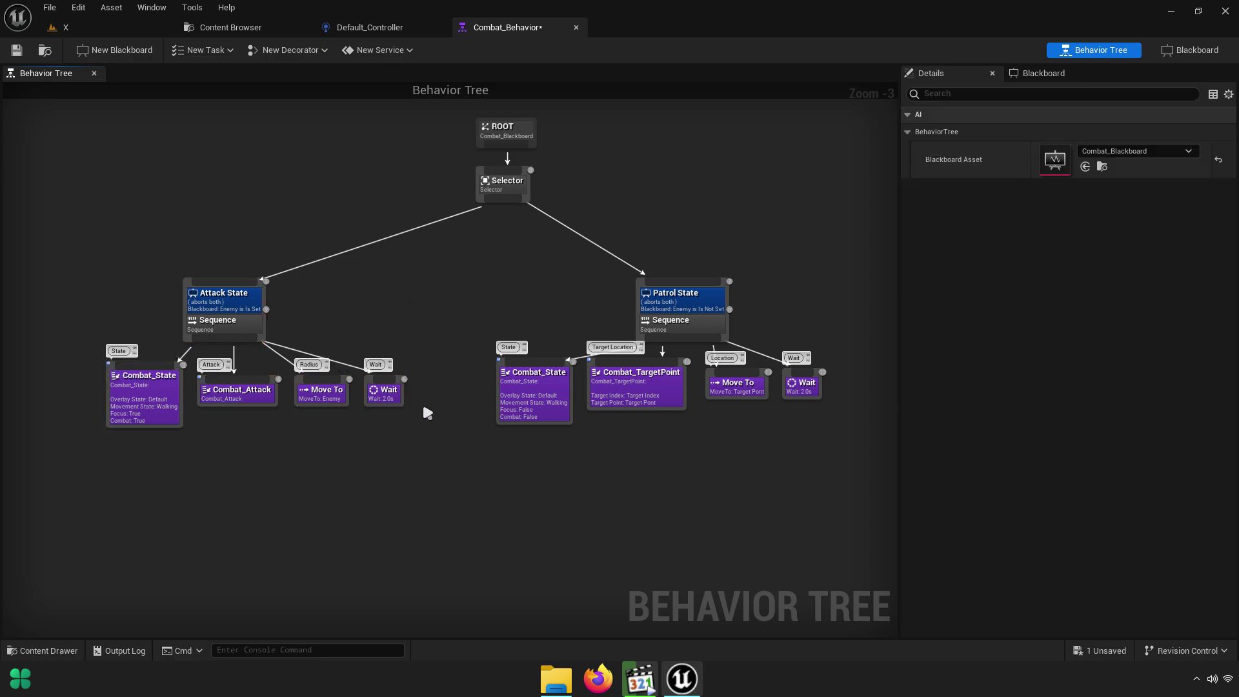
Reposition the Attack and Patrol branch nodes for tidier spacing
{"action": "left_click_drag", "start_coordinate": [186, 416], "coordinate": [146, 397]}
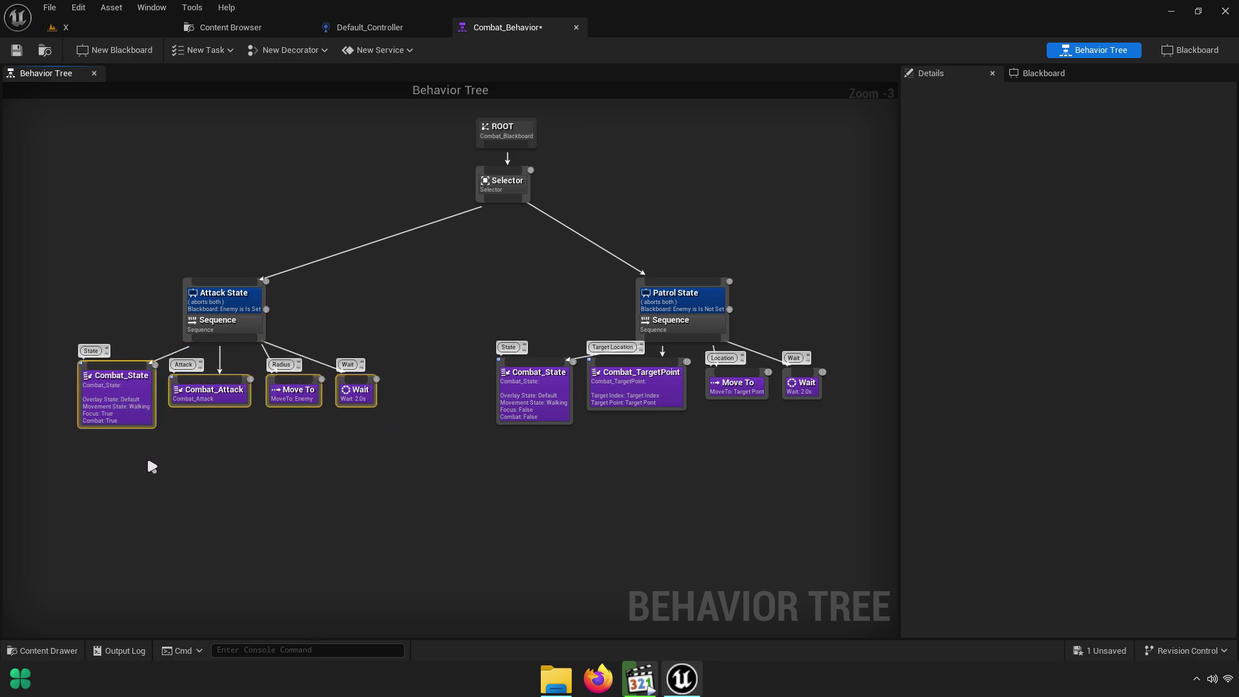
{"action": "left_click_drag", "start_coordinate": [76, 478], "coordinate": [371, 300]}
{"action": "left_click_drag", "start_coordinate": [357, 391], "coordinate": [462, 389]}
{"action": "right_click_drag", "start_coordinate": [637, 455], "coordinate": [556, 465]}
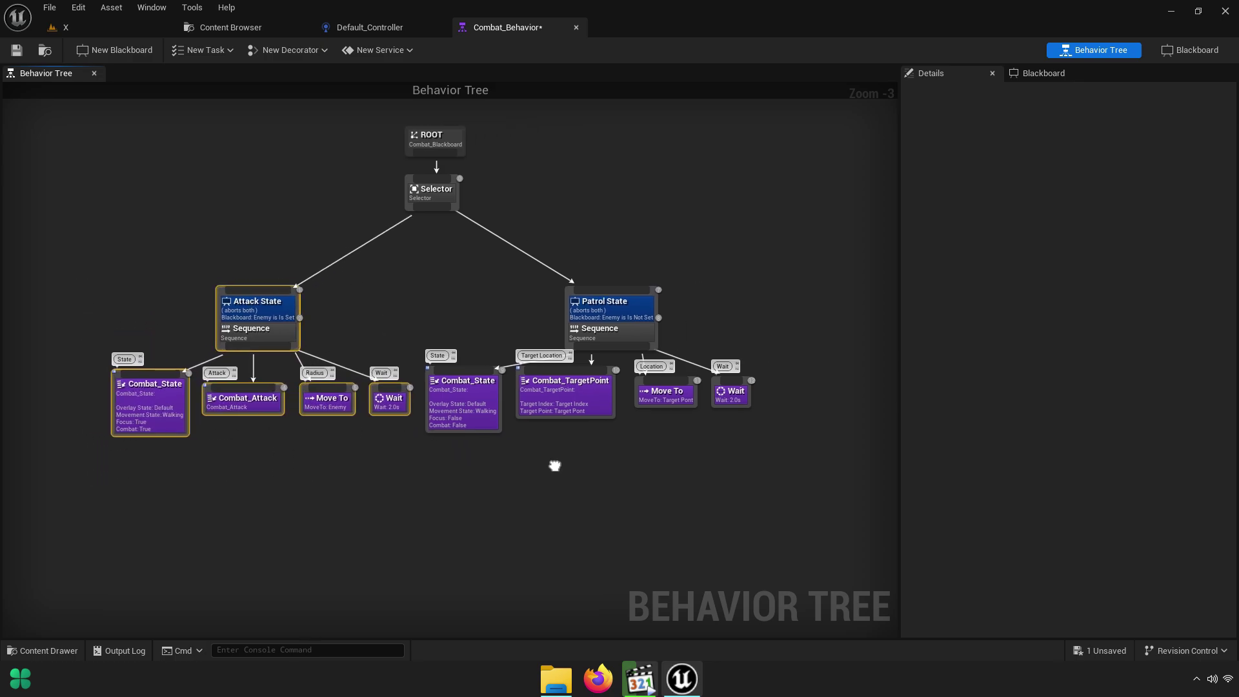
{"action": "left_click_drag", "start_coordinate": [450, 468], "coordinate": [690, 403]}
{"action": "left_click", "coordinate": [559, 317]}
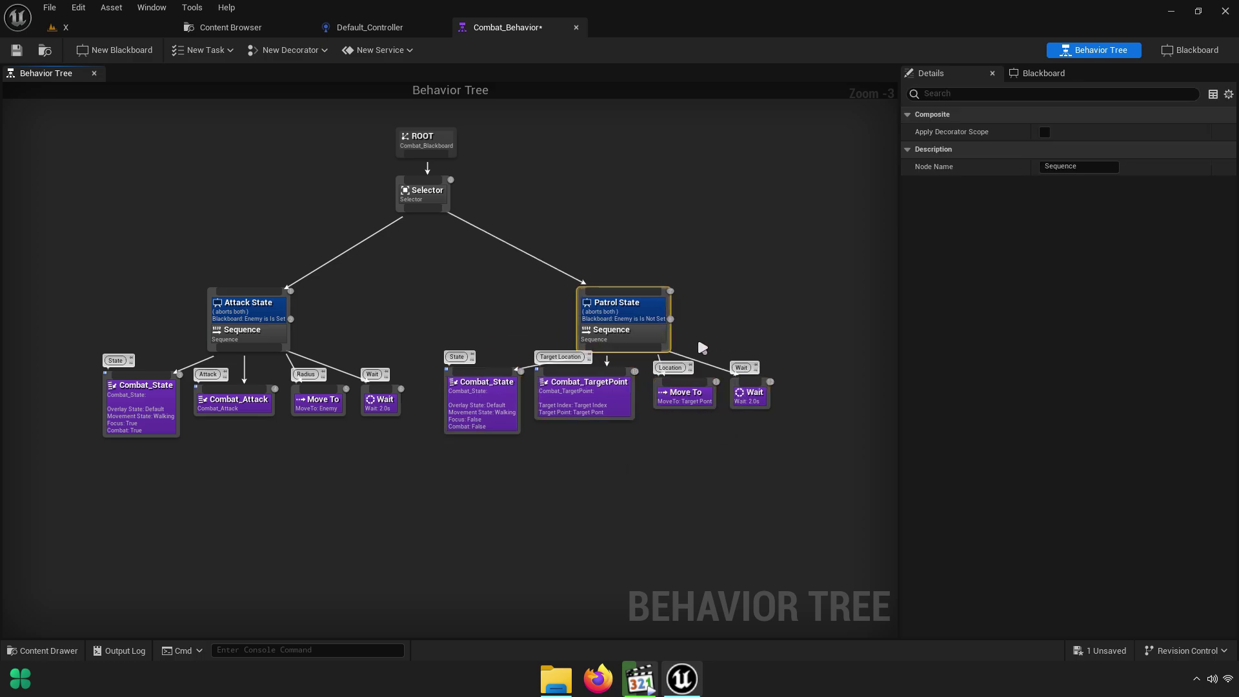
{"action": "left_click", "coordinate": [569, 448]}
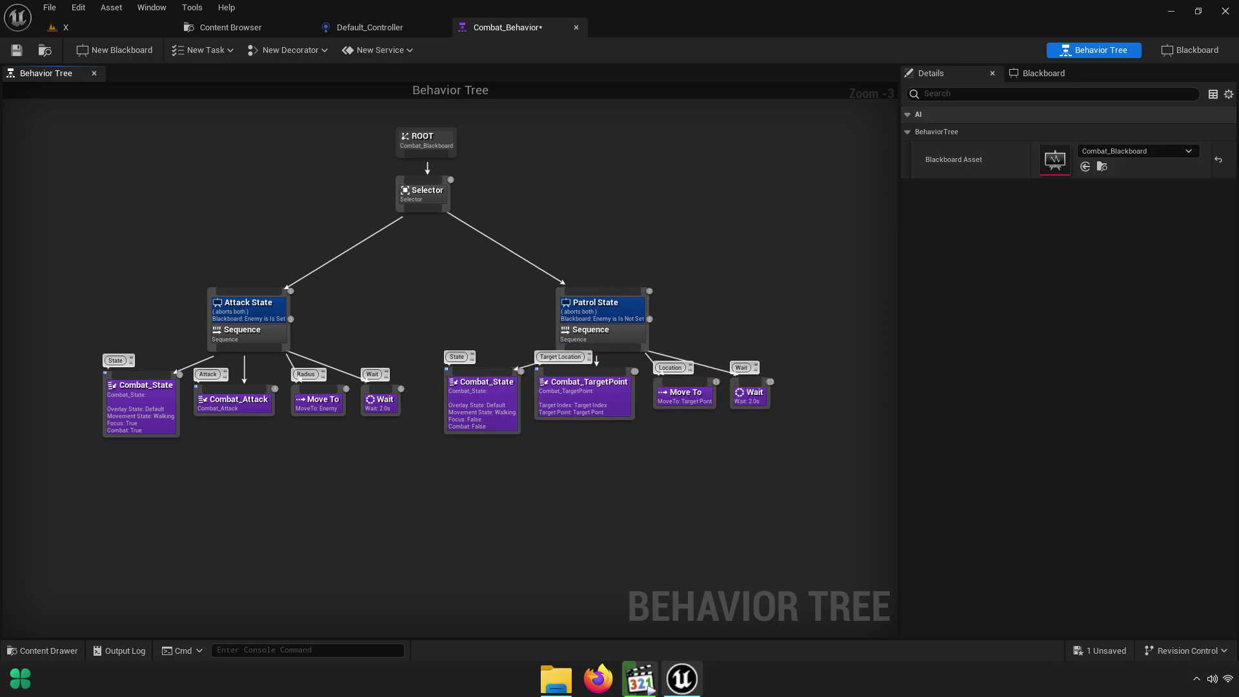
Centre the Selector between the two branches and align ROOT above it
{"action": "right_click_drag", "start_coordinate": [520, 465], "coordinate": [671, 465]}
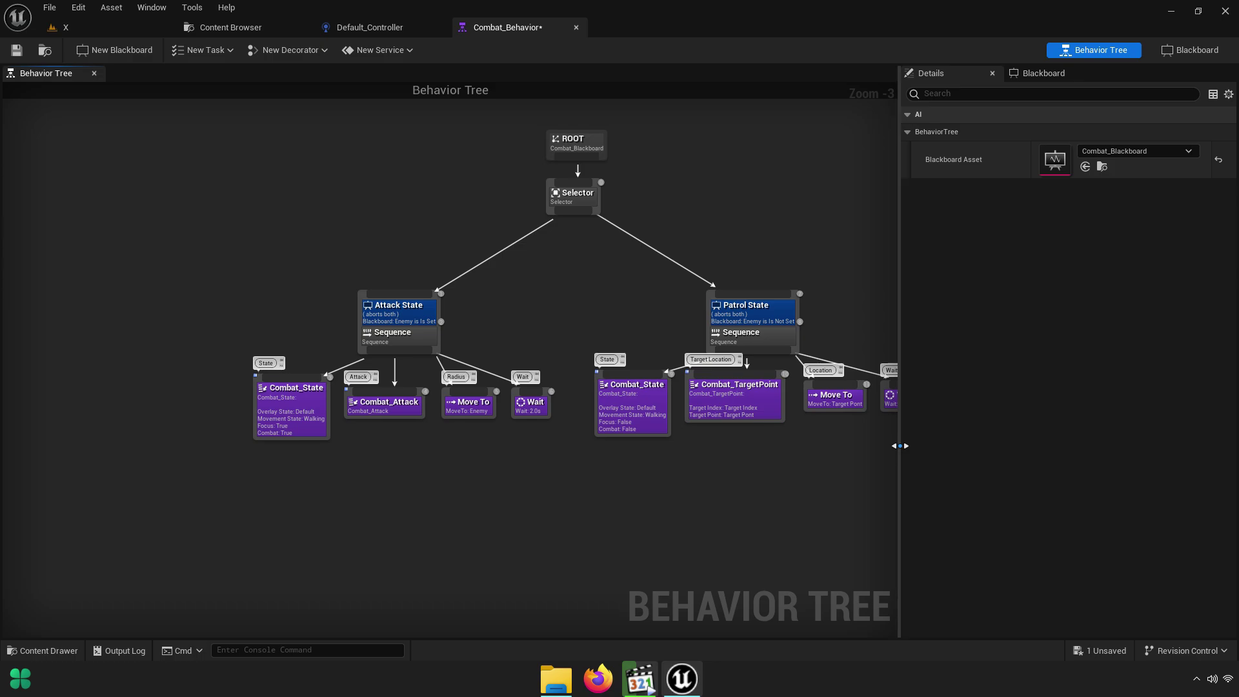
{"action": "left_click_drag", "start_coordinate": [573, 197], "coordinate": [574, 212]}
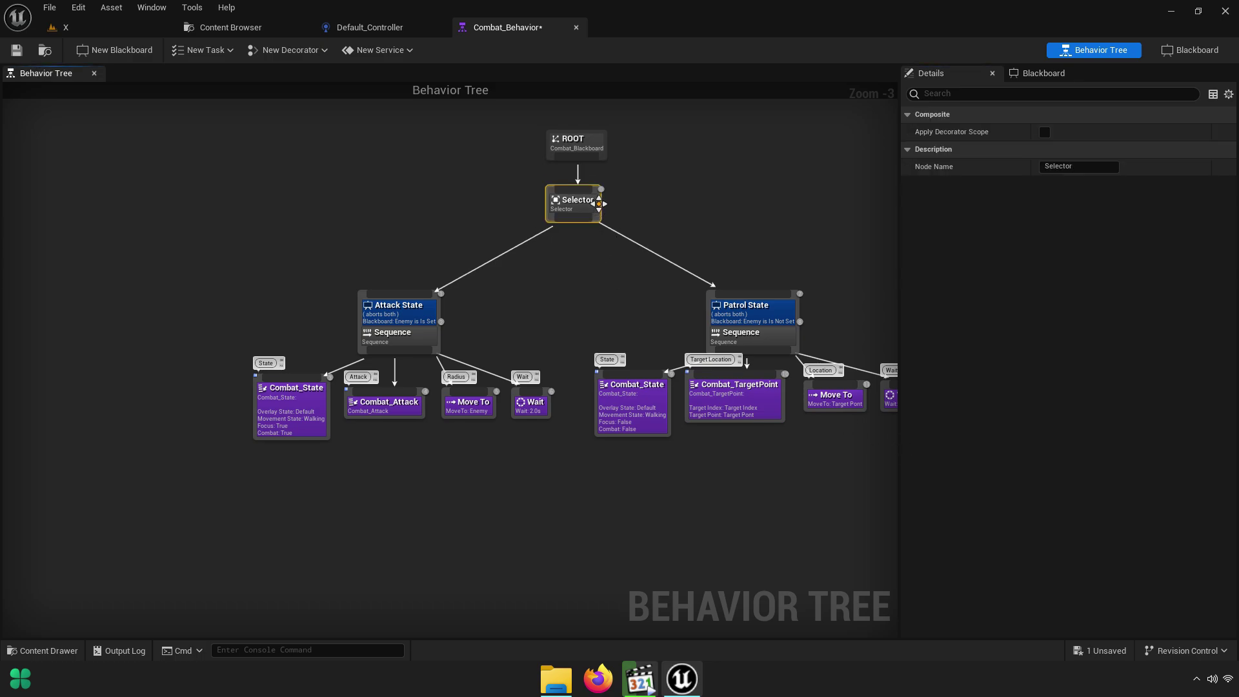
{"action": "left_click_drag", "start_coordinate": [627, 312], "coordinate": [592, 272]}
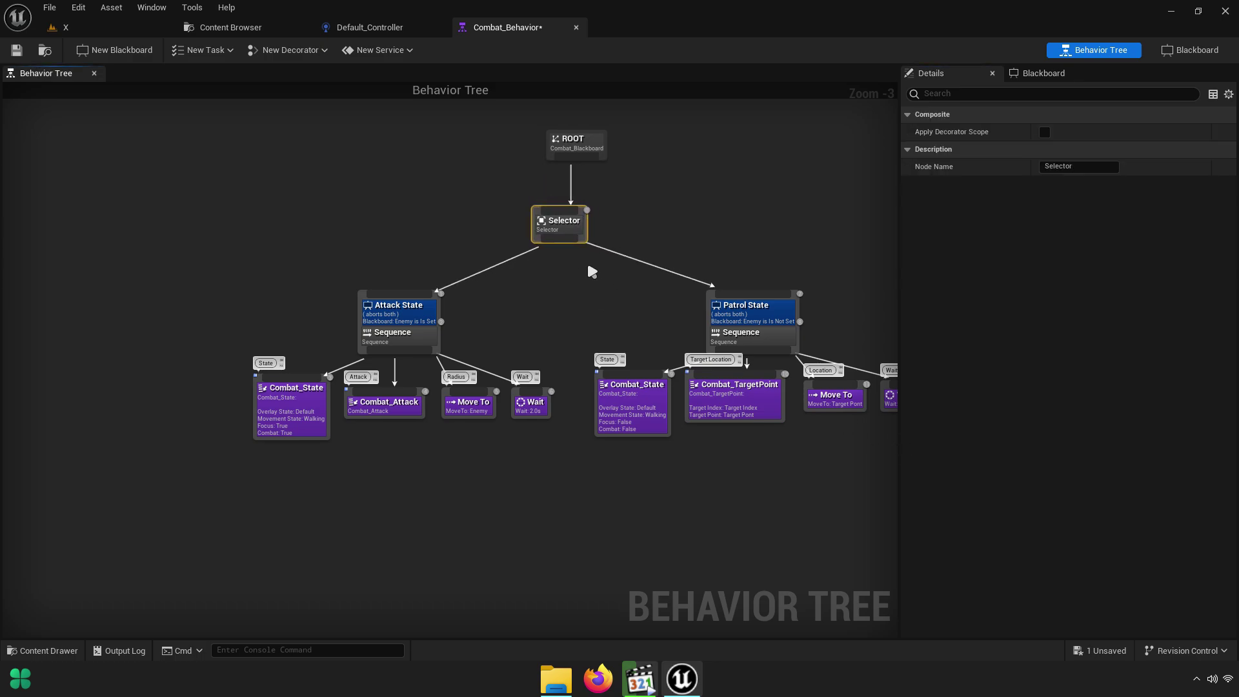
{"action": "mouse_move", "coordinate": [581, 142]}
{"action": "left_mouse_down"}
{"action": "mouse_move", "coordinate": [567, 142]}
{"action": "mouse_move", "coordinate": [569, 170]}
{"action": "left_mouse_up"}
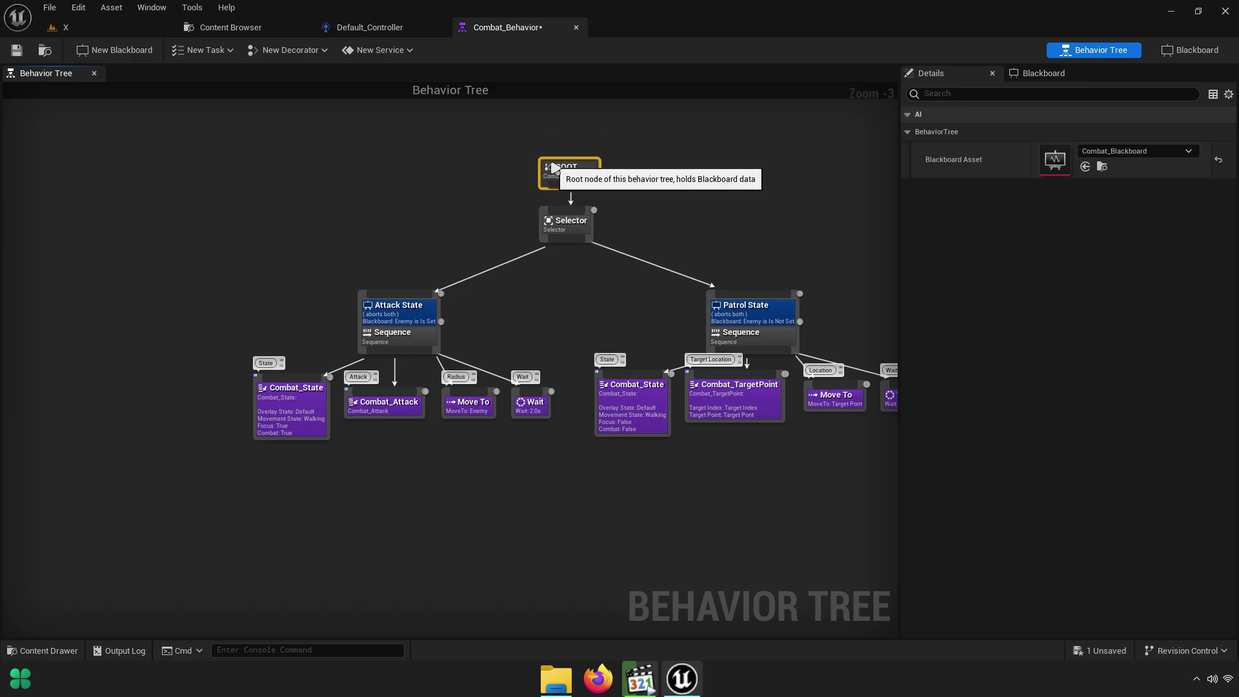
Save the Combat_Behavior tree and look over the Default_Controller blueprint
{"action": "left_click", "coordinate": [9, 54]}
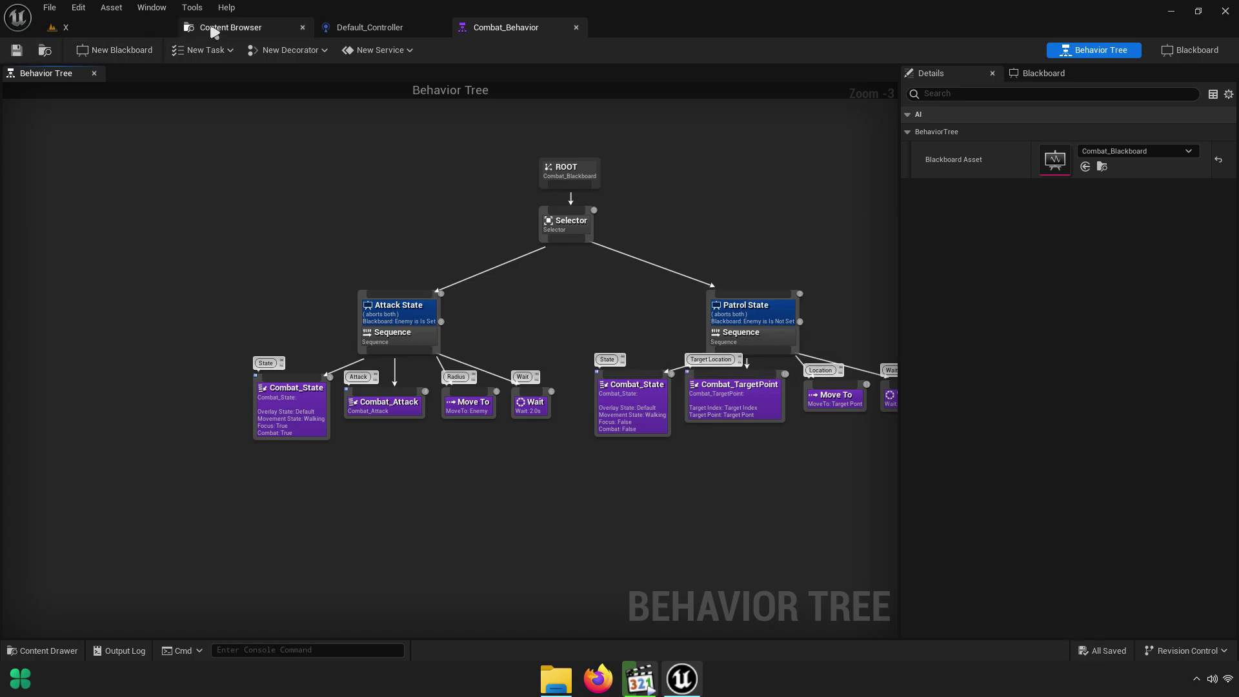
{"action": "left_click", "coordinate": [213, 27]}
{"action": "left_click", "coordinate": [370, 27]}
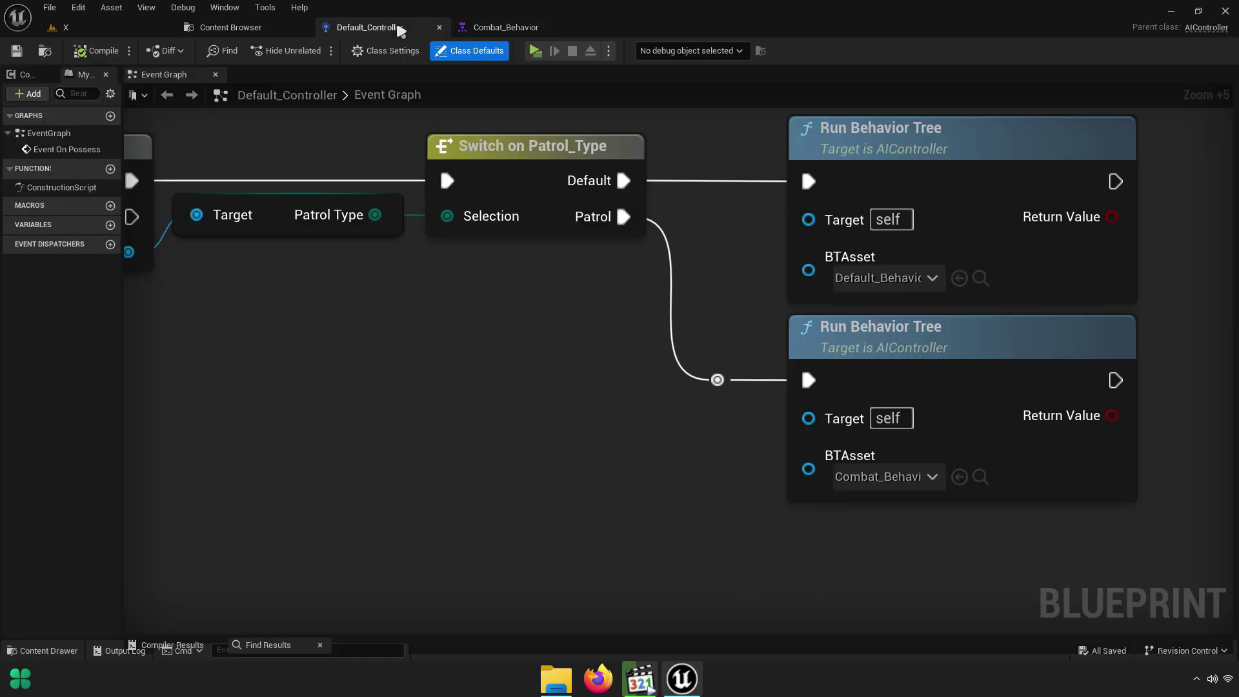
{"action": "scroll", "coordinate": [839, 303], "scroll_direction": "down", "scroll_amount": 4}
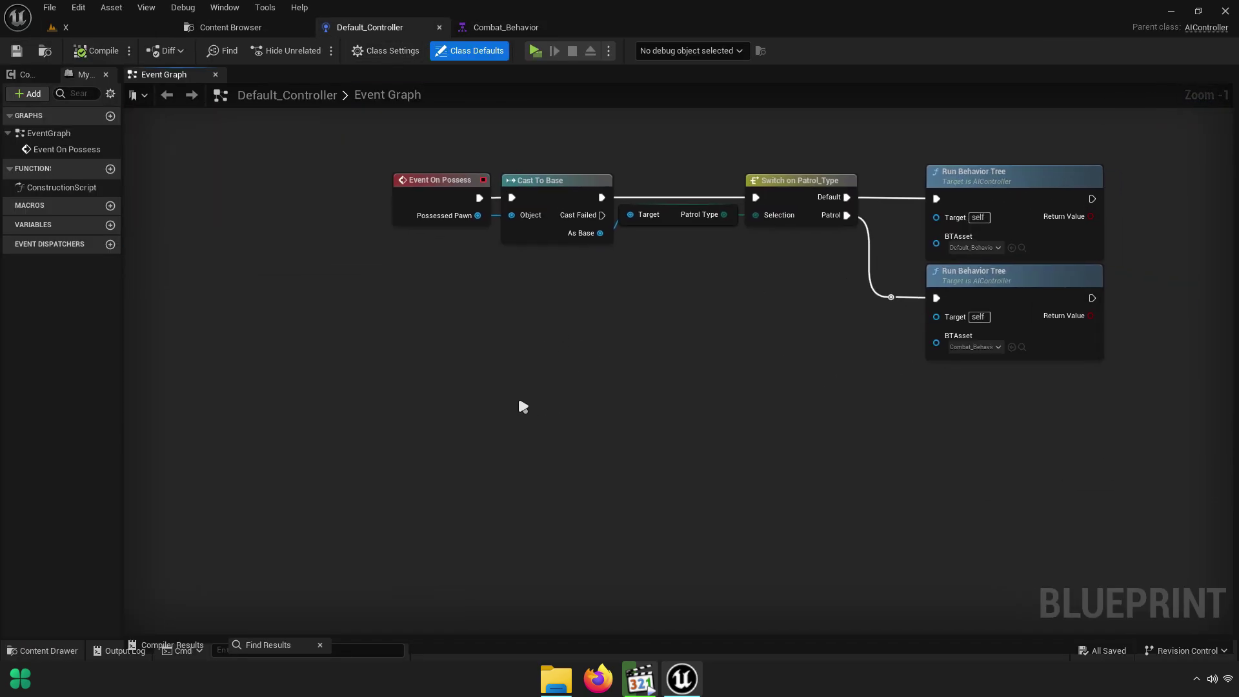
Play a Standalone Game test, walk around watching the enemies, then return to Default_Controller
{"action": "left_click", "coordinate": [138, 31]}
{"action": "left_click", "coordinate": [323, 52]}
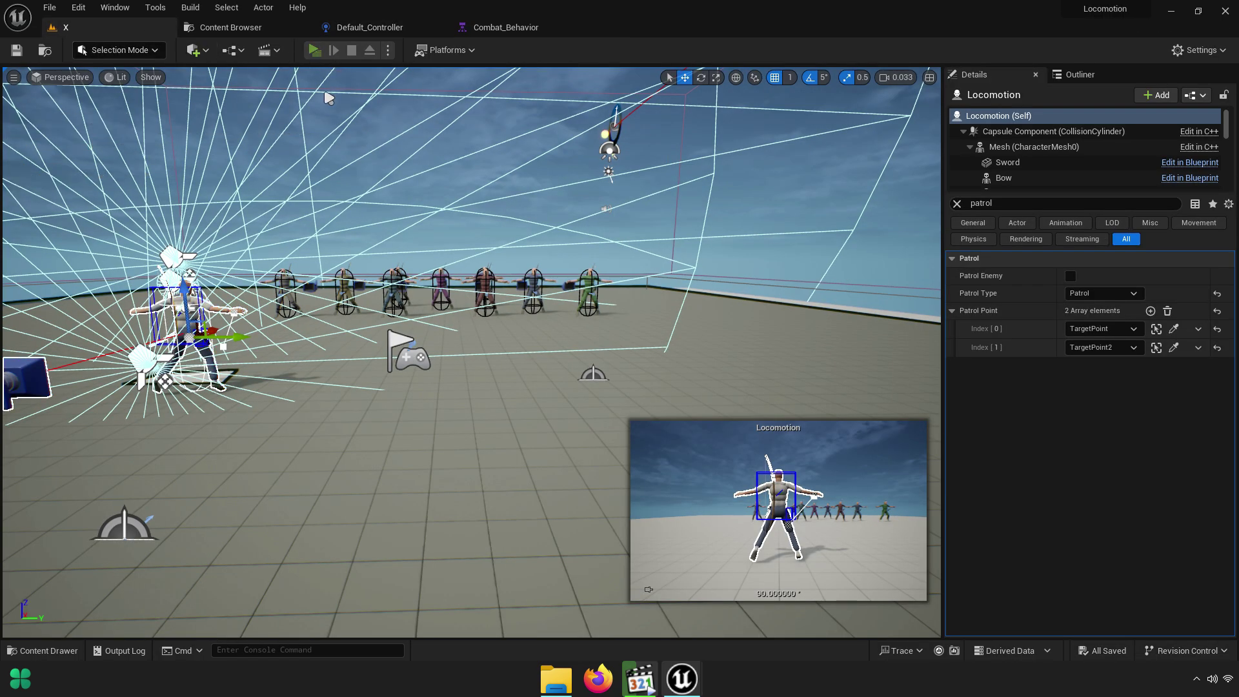
{"action": "key", "text": "w"}
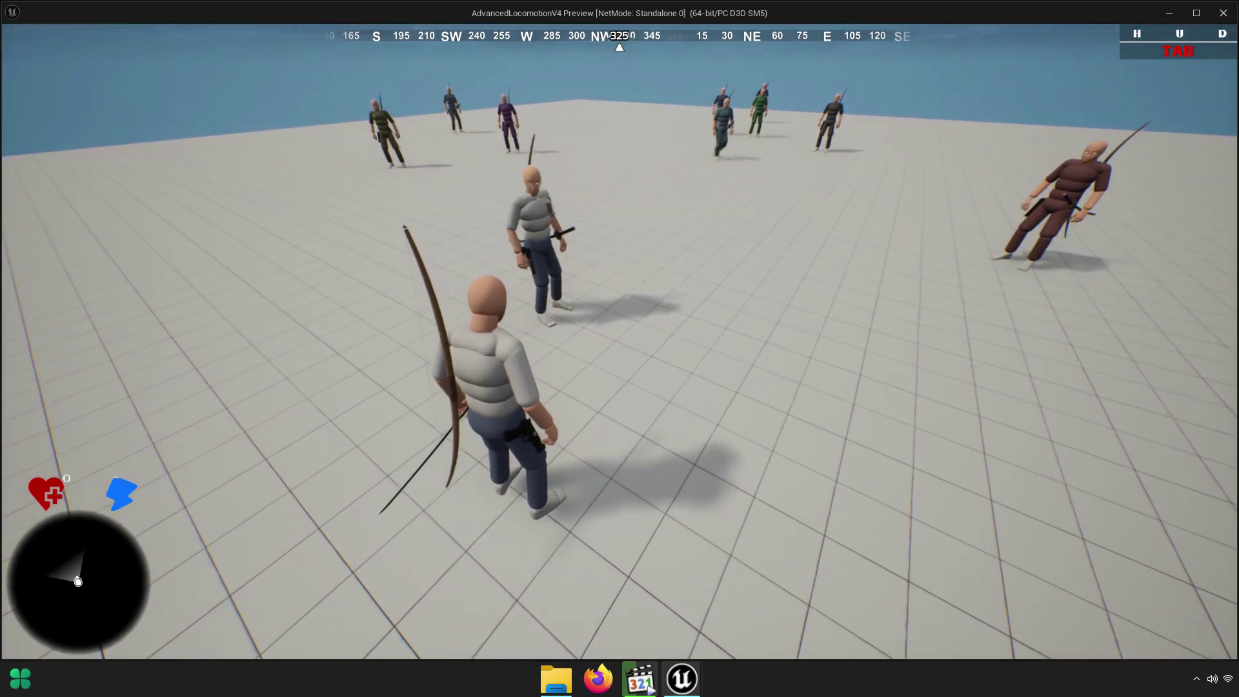
{"action": "key", "text": "Escape"}
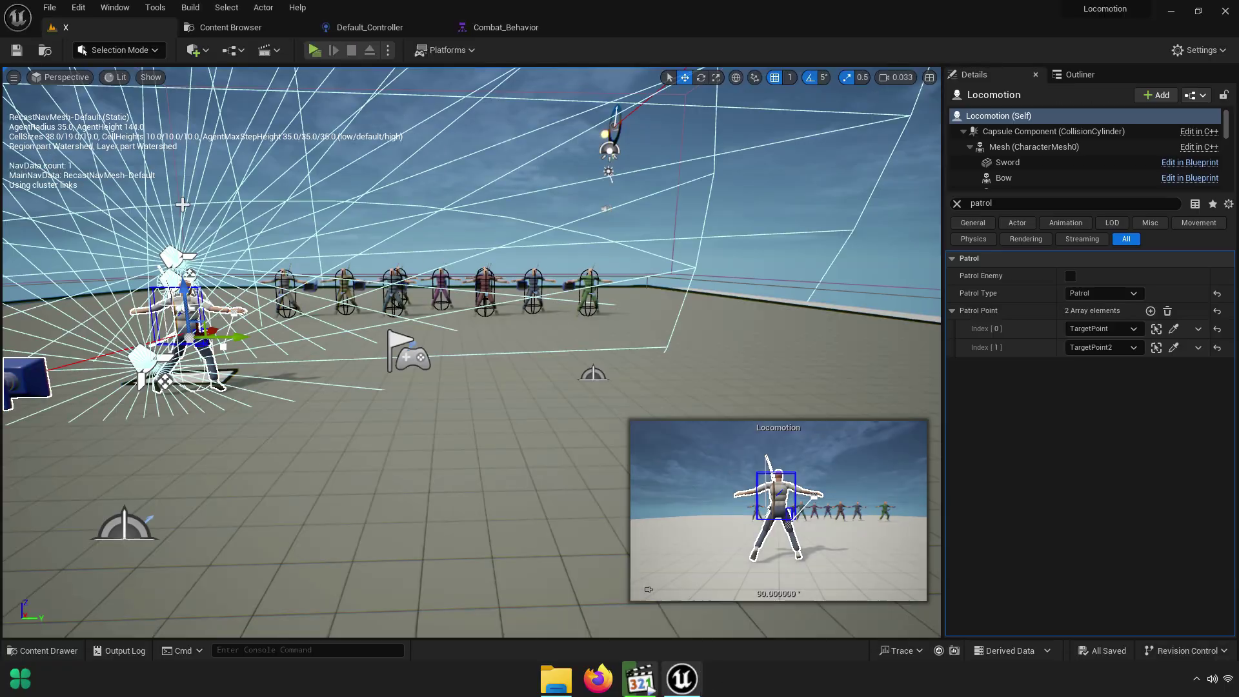
{"action": "left_click_drag", "start_coordinate": [936, 254], "coordinate": [1235, 254]}
{"action": "left_click", "coordinate": [370, 27]}
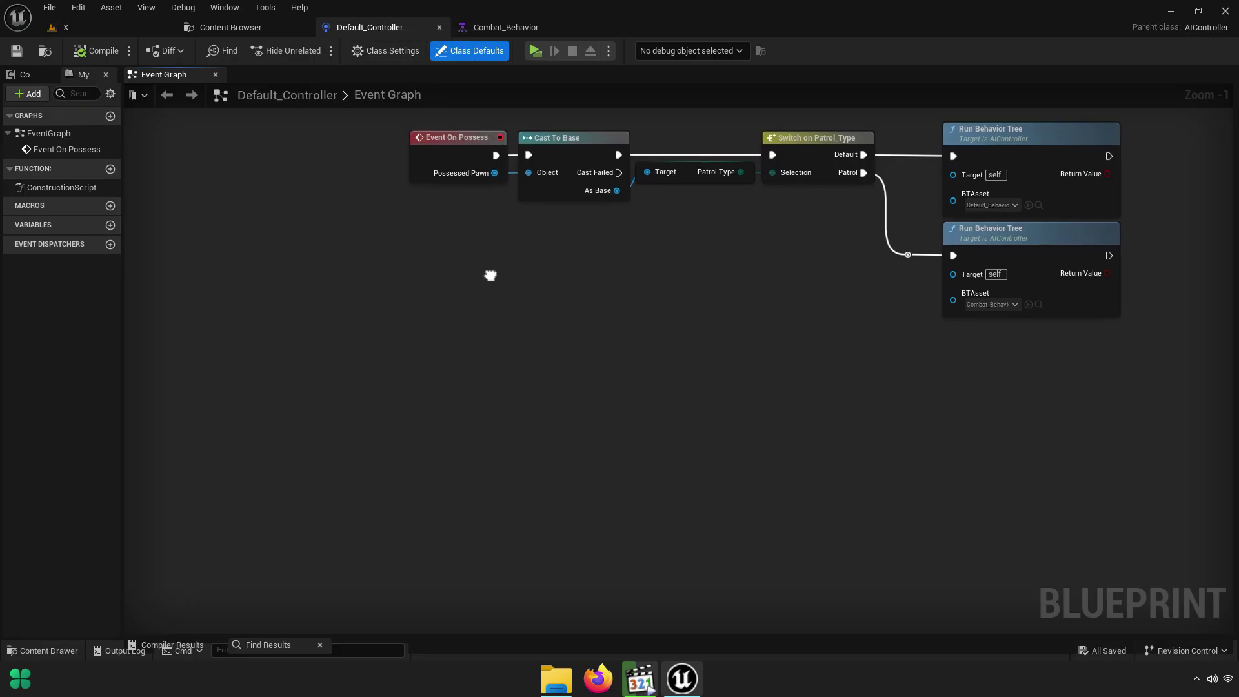
Add an AIPerception component to Default_Controller by searching 'ai per' in the Add list
{"action": "left_click", "coordinate": [26, 74]}
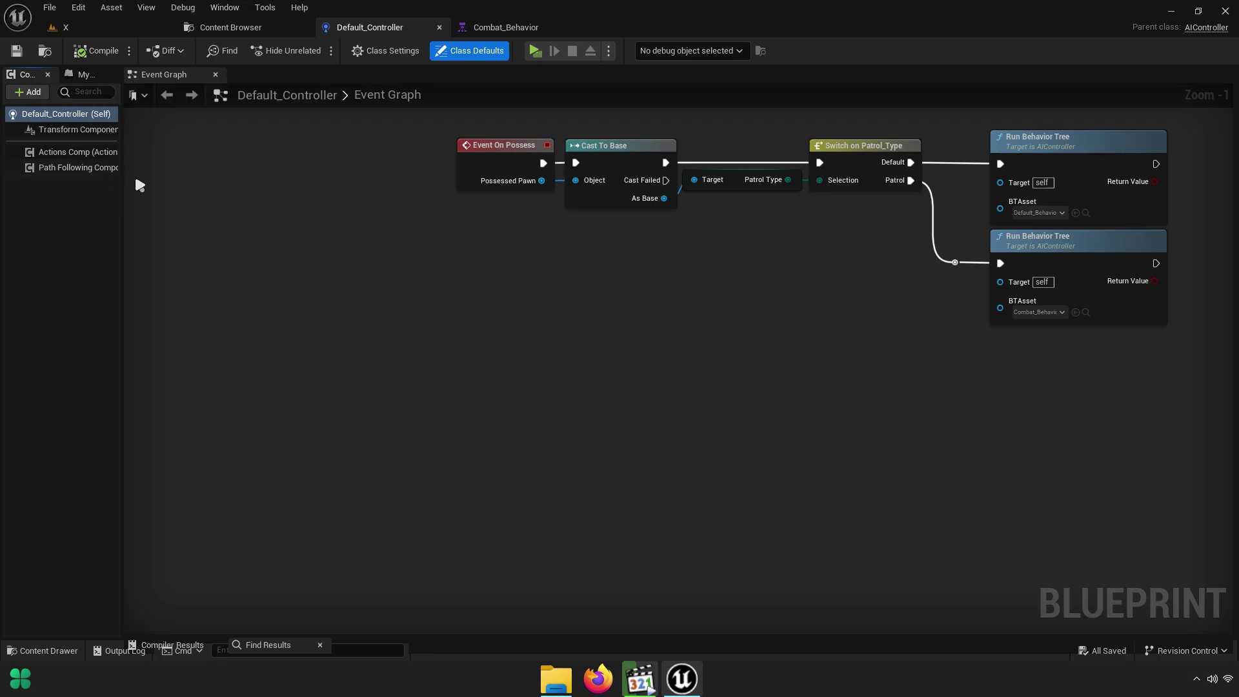
{"action": "left_click_drag", "start_coordinate": [128, 173], "coordinate": [245, 169]}
{"action": "left_click", "coordinate": [29, 92]}
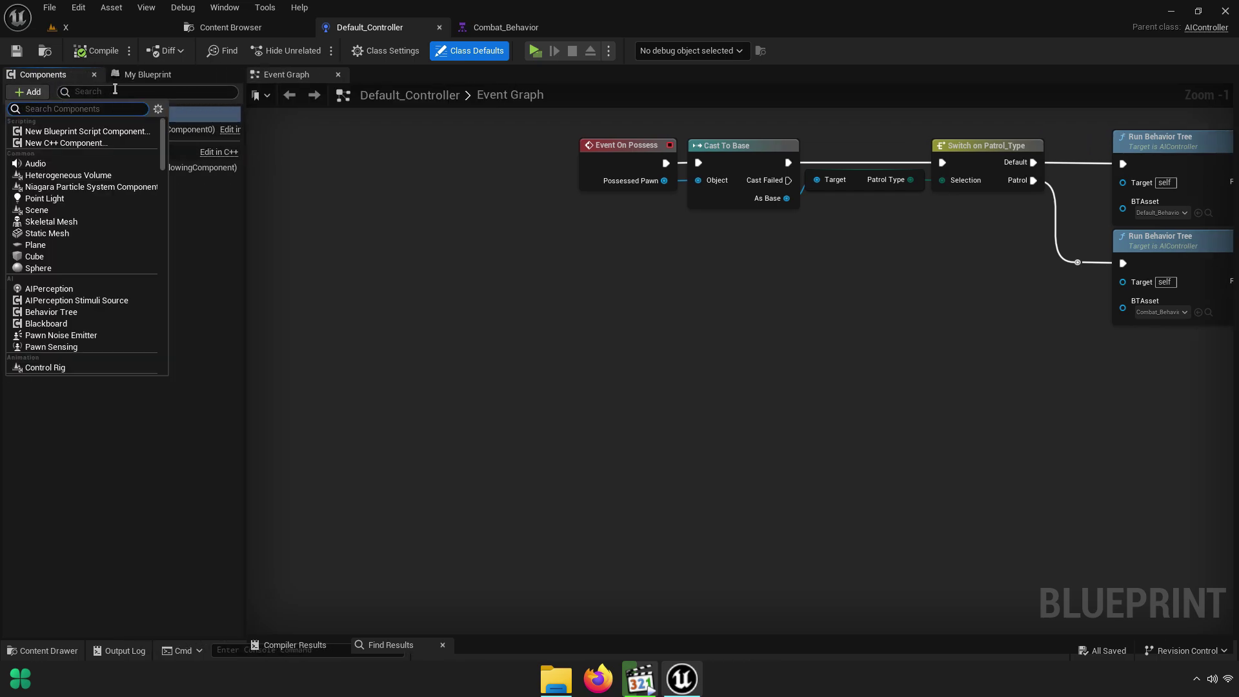
{"action": "type", "text": "ai"}
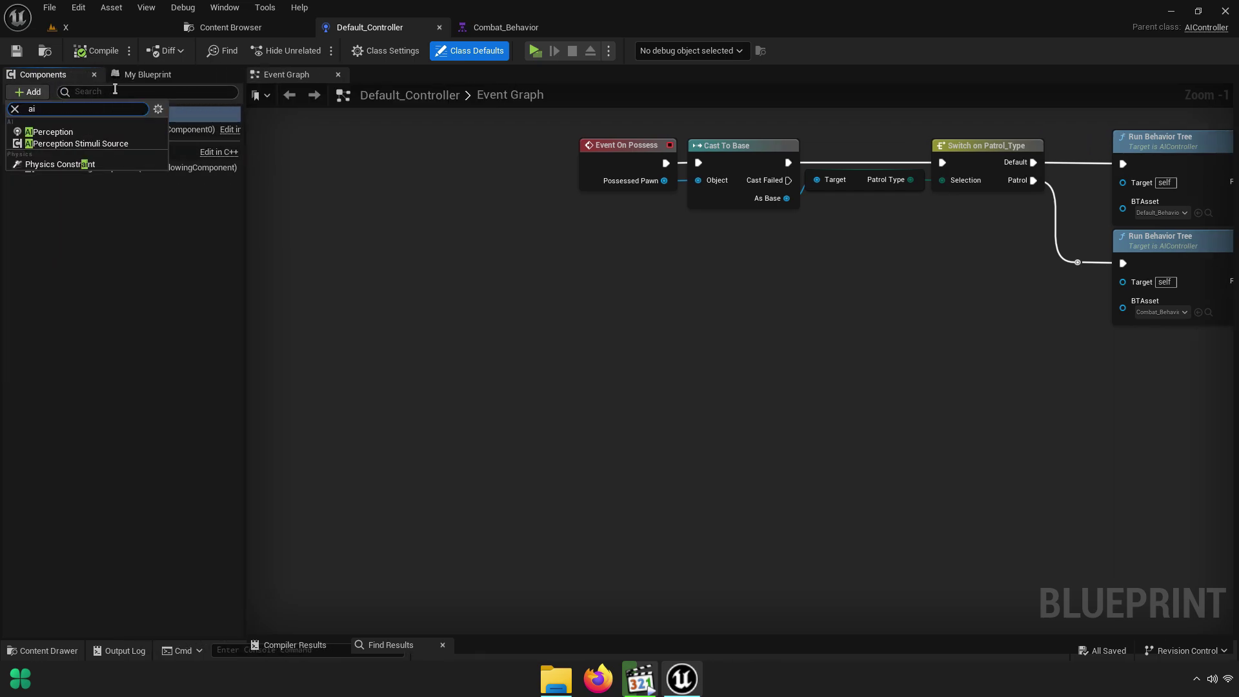
{"action": "type", "text": " perce"}
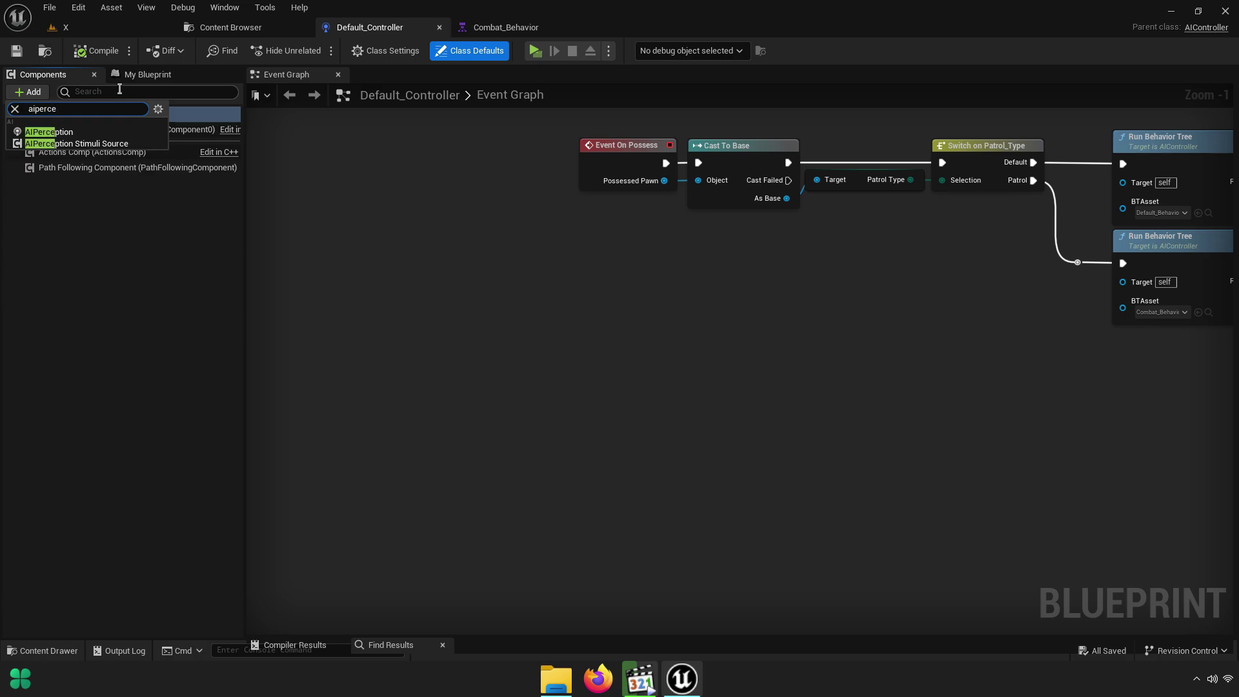
{"action": "left_click", "coordinate": [59, 133]}
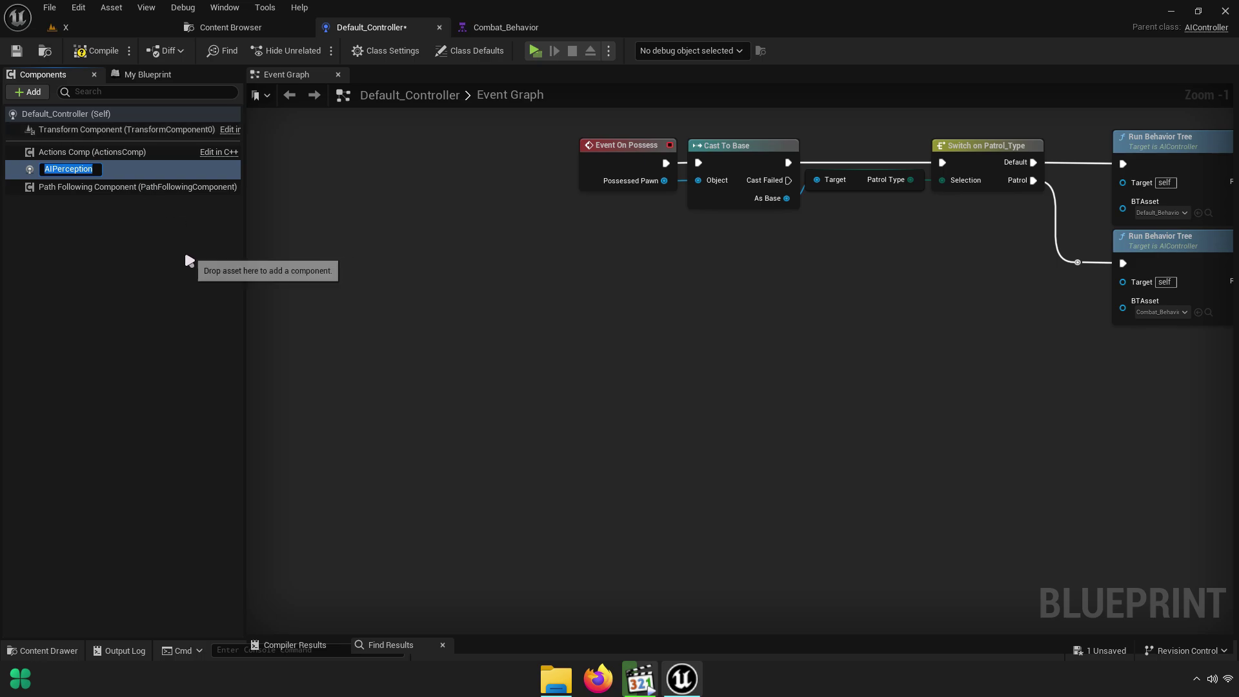
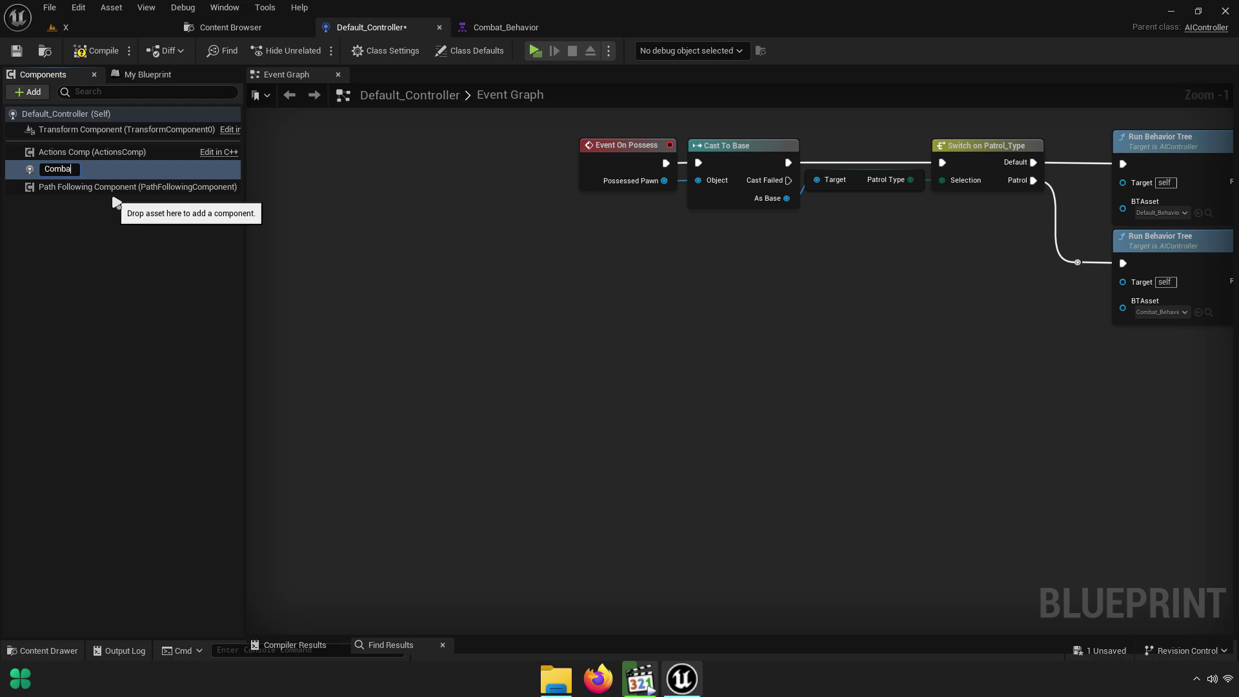
Drop the component rename and place an On Perception Updated (AIPerception) event in Default_Controller's Event Graph
{"action": "key", "text": "Escape"}
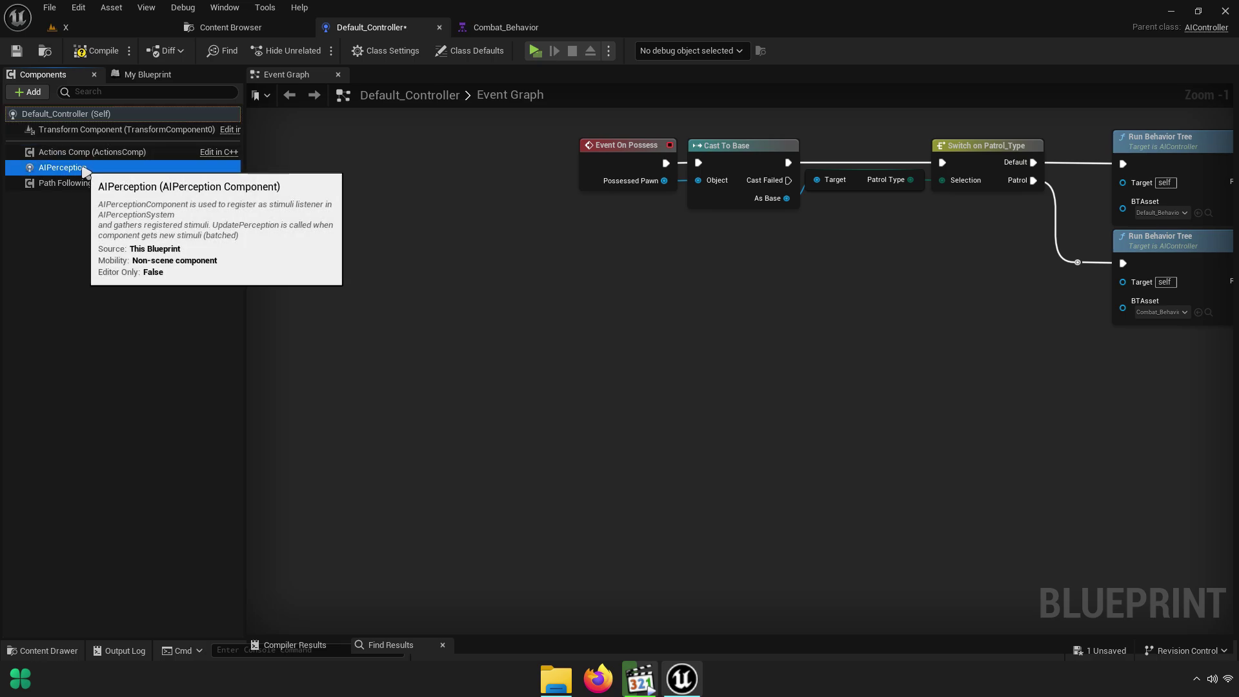
{"action": "right_click", "coordinate": [83, 169]}
{"action": "mouse_move", "coordinate": [176, 194]}
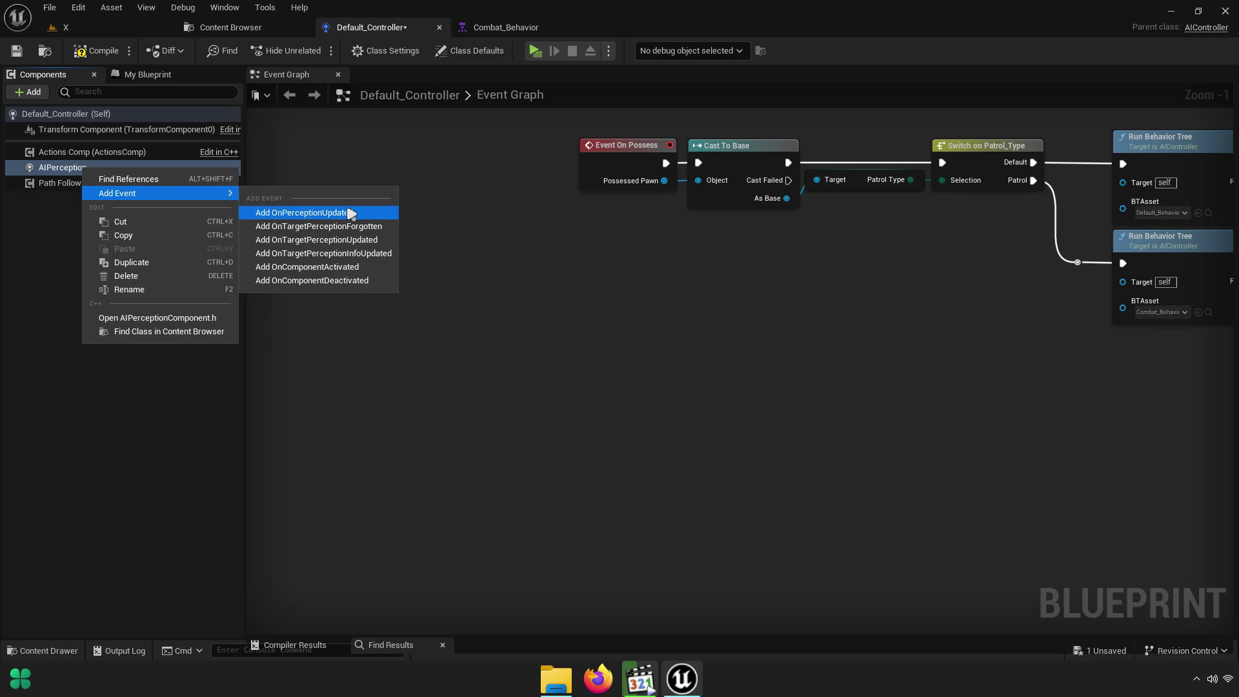
{"action": "left_click", "coordinate": [337, 215]}
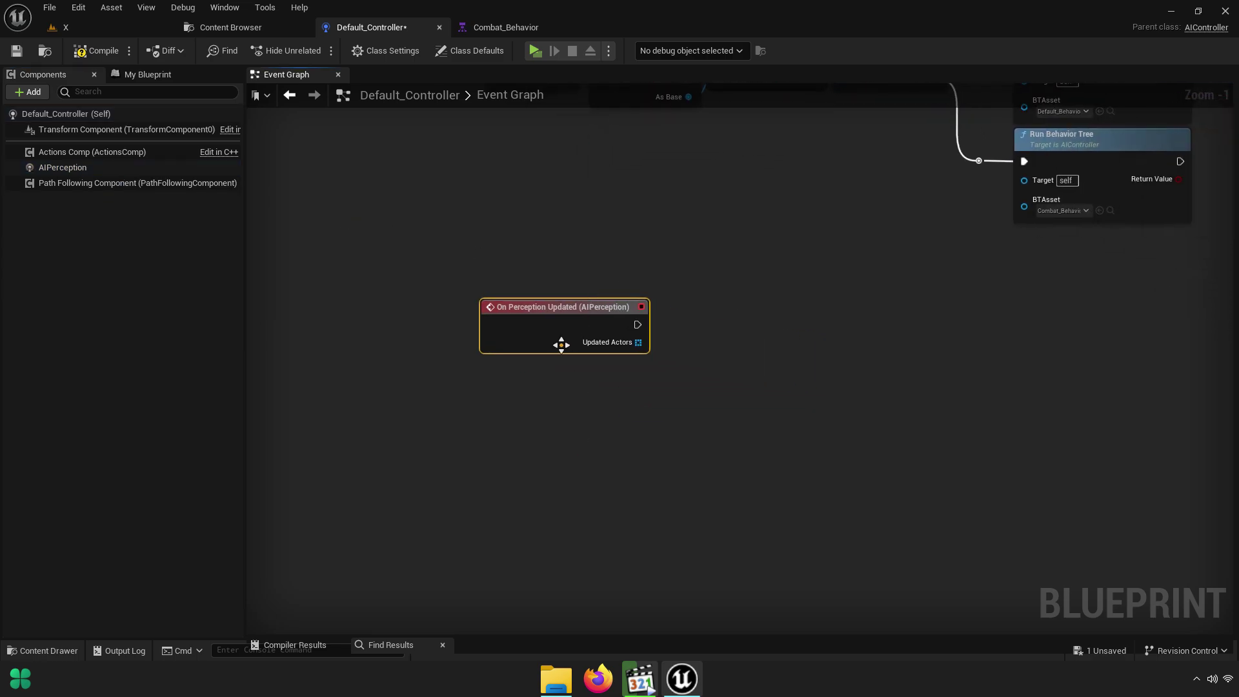
{"action": "scroll", "coordinate": [559, 336], "scroll_direction": "up", "scroll_amount": 5, "text": "ctrl"}
{"action": "scroll", "coordinate": [571, 281], "scroll_direction": "down", "scroll_amount": 3, "text": "ctrl"}
{"action": "scroll", "coordinate": [571, 282], "scroll_direction": "down", "scroll_amount": 5}
{"action": "scroll", "coordinate": [598, 211], "scroll_direction": "up", "scroll_amount": 5}
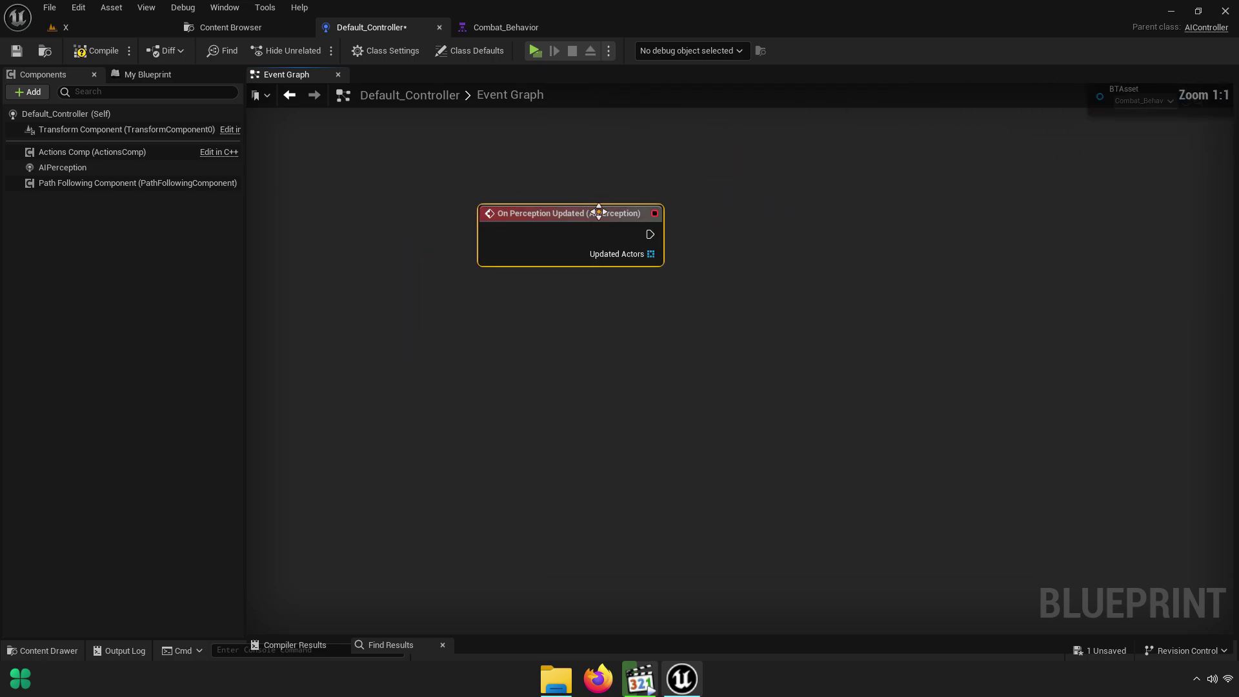
{"action": "scroll", "coordinate": [598, 211], "scroll_direction": "up", "scroll_amount": 4, "text": "ctrl"}
Create a For Each Loop fed by the perception event's Updated Actors, with its Exec input unwired
{"action": "left_click_drag", "start_coordinate": [572, 287], "coordinate": [793, 317]}
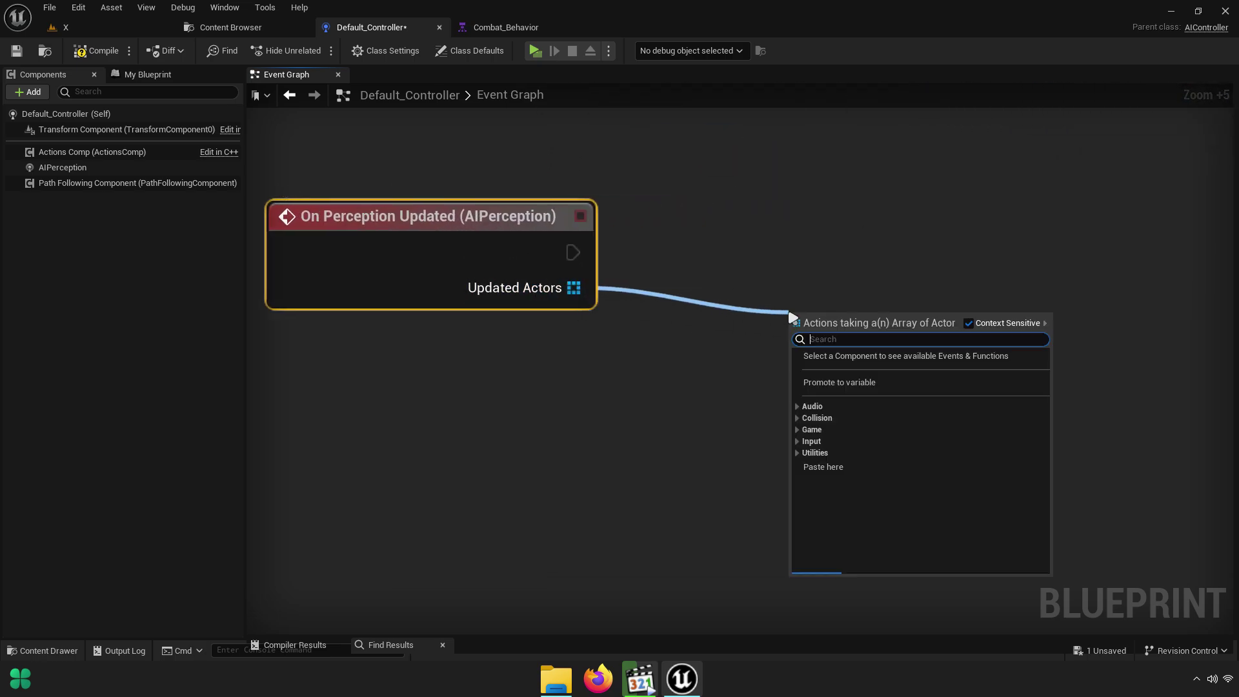
{"action": "type", "text": "foreac"}
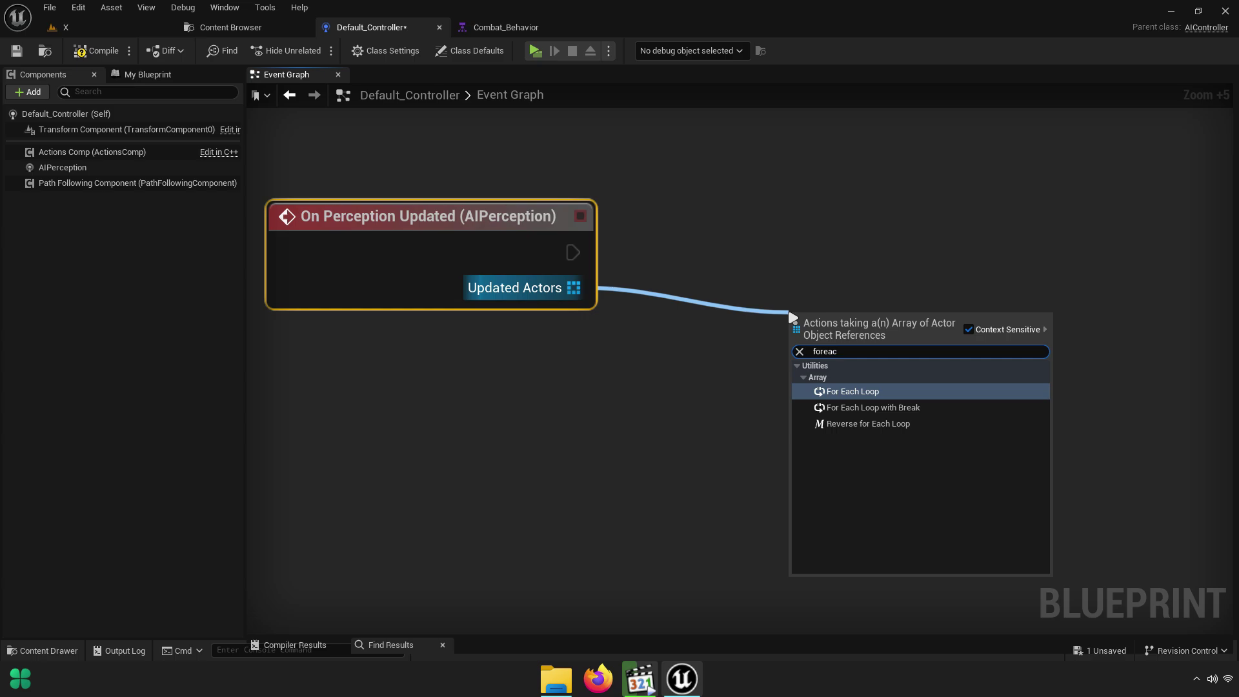
{"action": "left_click", "coordinate": [839, 391]}
{"action": "left_click_drag", "start_coordinate": [838, 326], "coordinate": [1088, 276]}
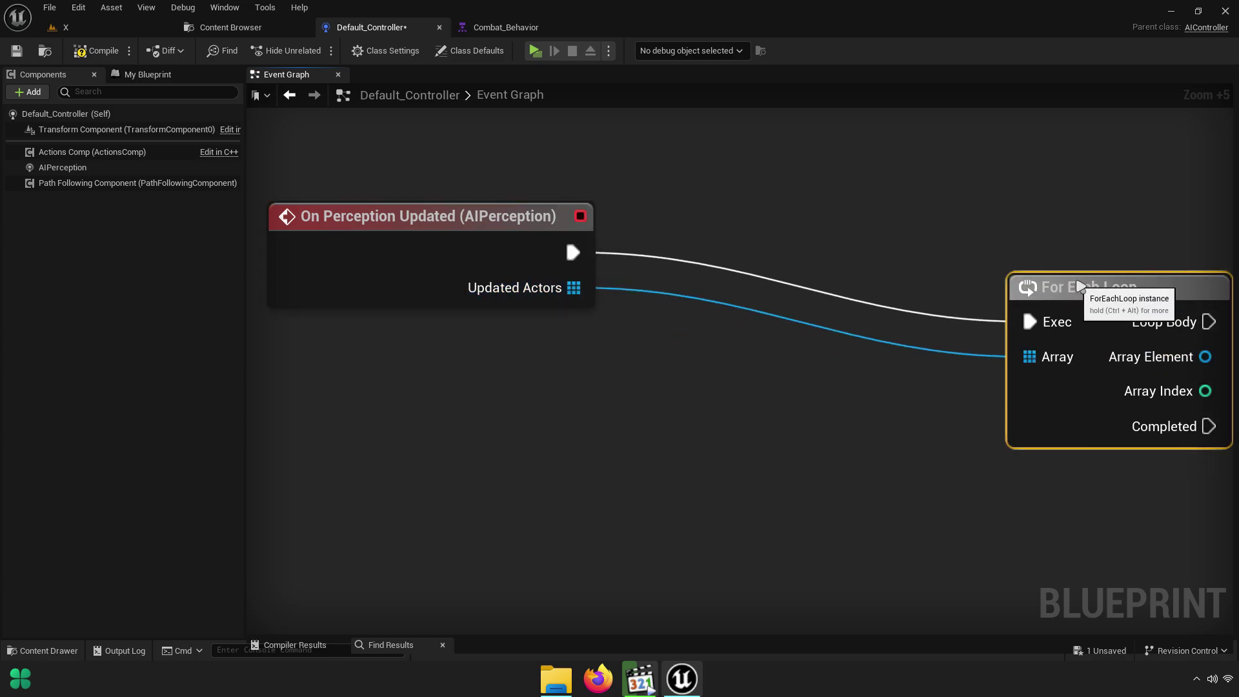
{"action": "left_click", "coordinate": [1058, 304], "text": "alt"}
{"action": "right_click_drag", "start_coordinate": [1069, 297], "coordinate": [970, 278]}
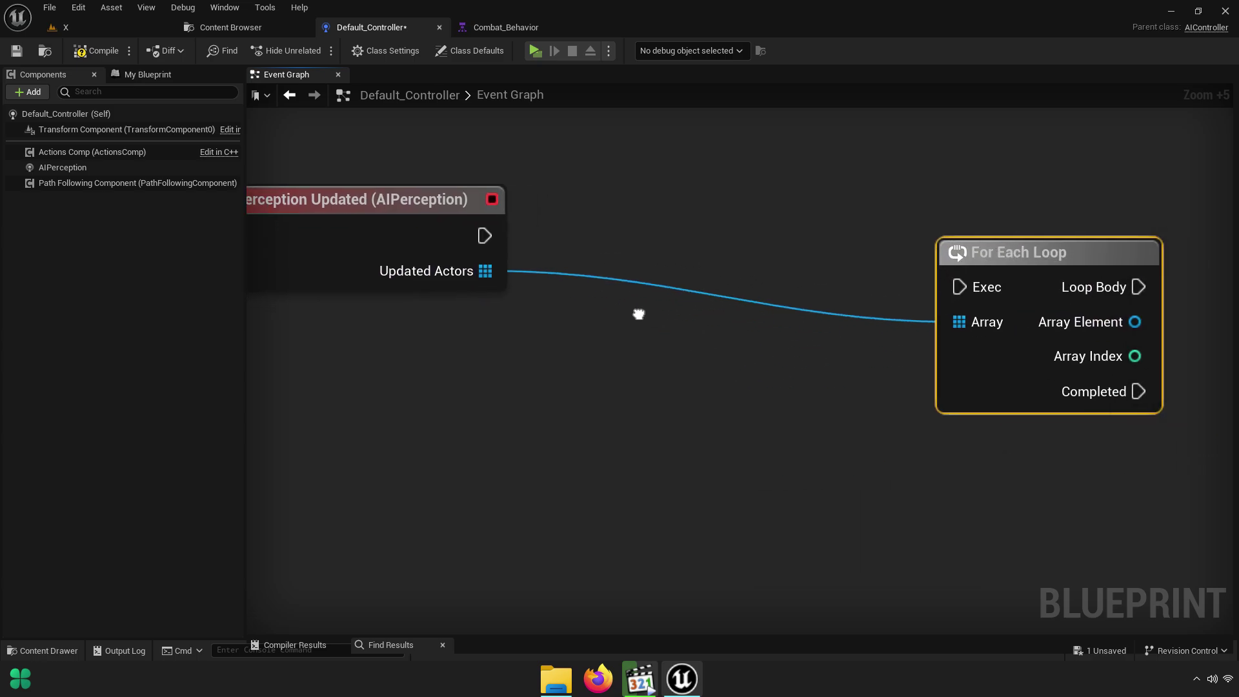
{"action": "key", "text": "ctrl+z"}
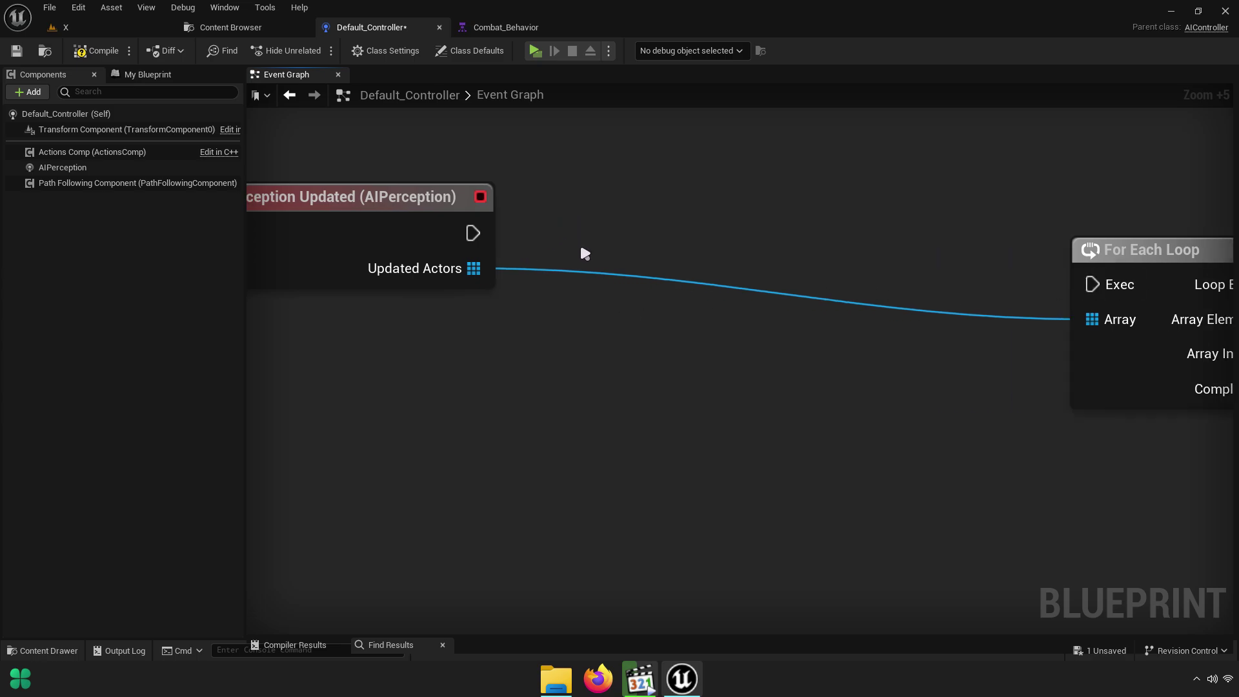
{"action": "mouse_move", "coordinate": [606, 254]}
{"action": "right_mouse_down"}
{"action": "mouse_move", "coordinate": [710, 284]}
{"action": "mouse_move", "coordinate": [719, 307]}
{"action": "right_mouse_up"}
{"action": "scroll", "coordinate": [749, 284], "scroll_direction": "up", "scroll_amount": 2}
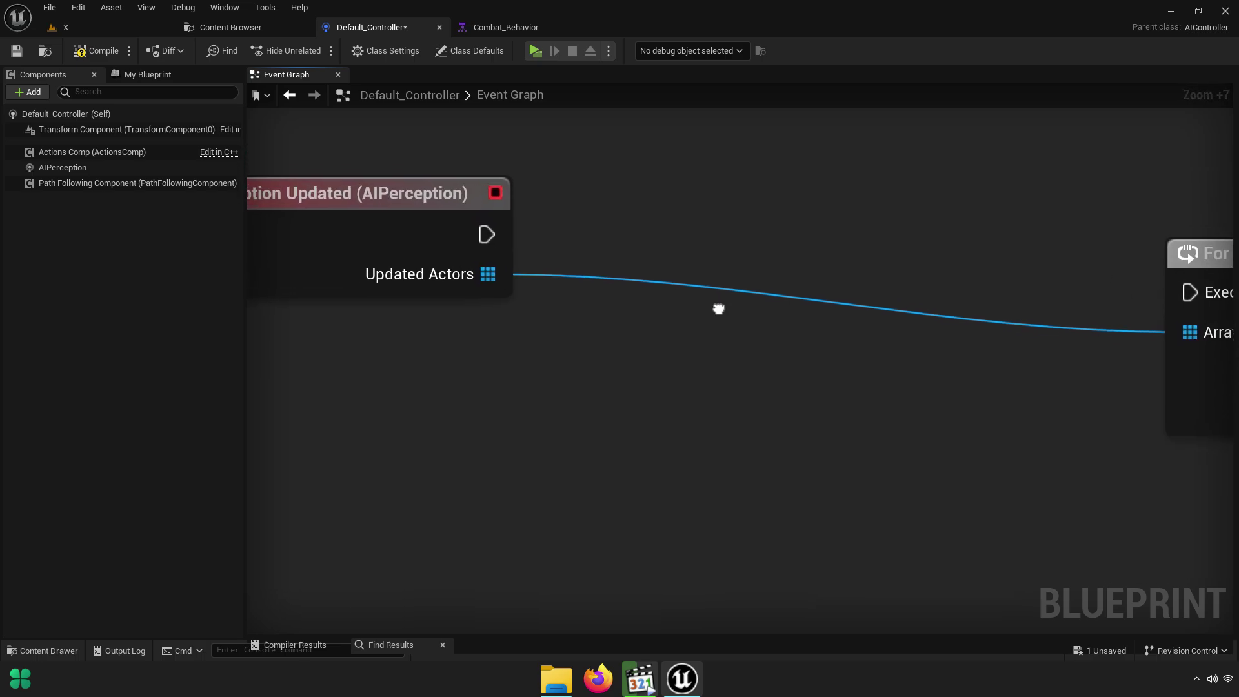
Add a Get Blackboard node feeding a Get Value as Object function
{"action": "right_click", "coordinate": [651, 298]}
{"action": "type", "text": "get"}
{"action": "key", "text": "Escape"}
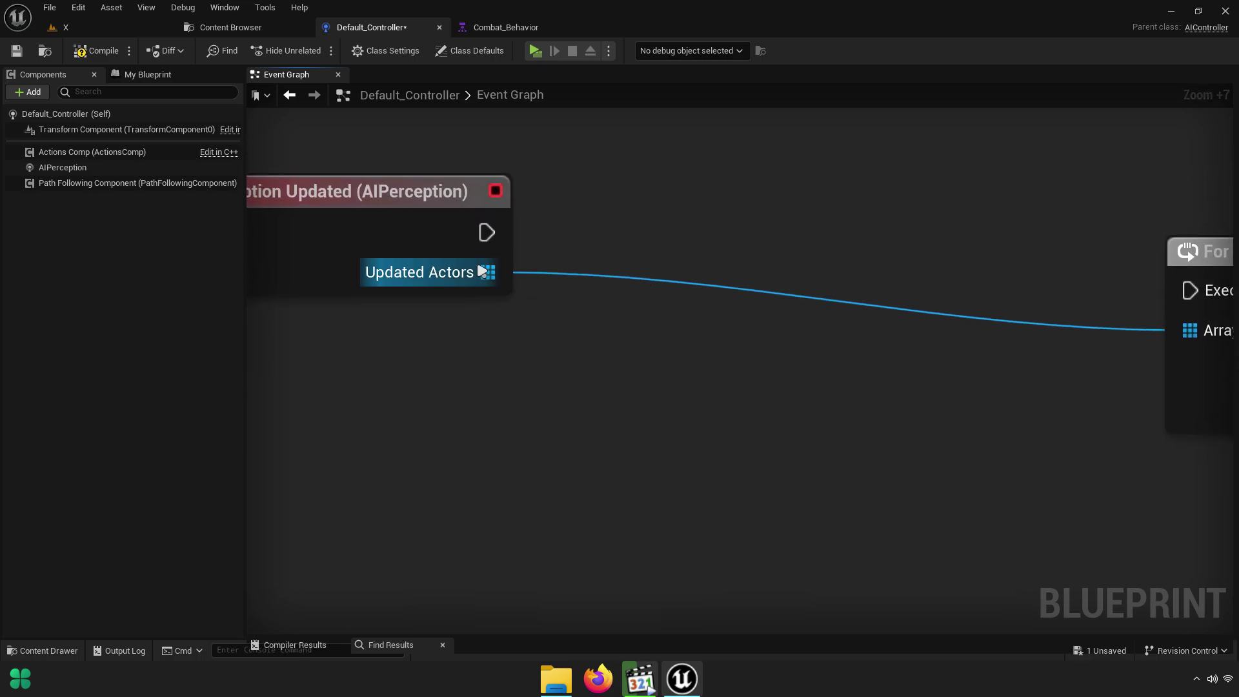
{"action": "right_click", "coordinate": [643, 318]}
{"action": "type", "text": "getb"}
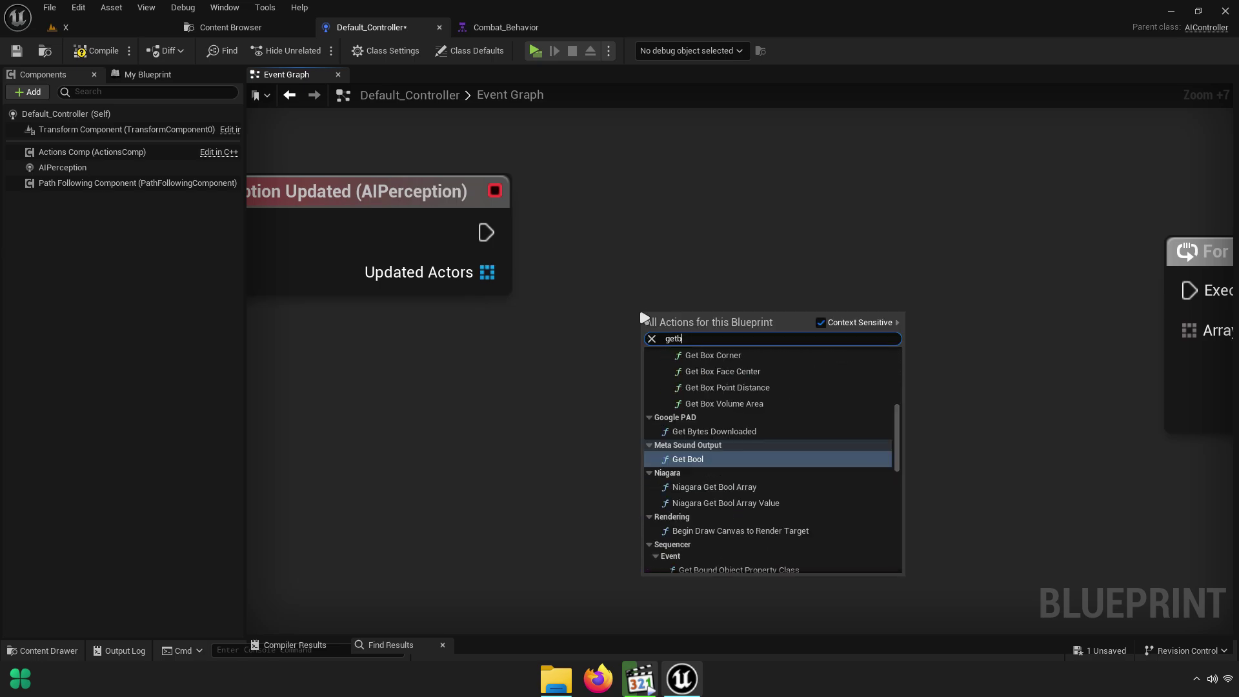
{"action": "type", "text": "lackboard"}
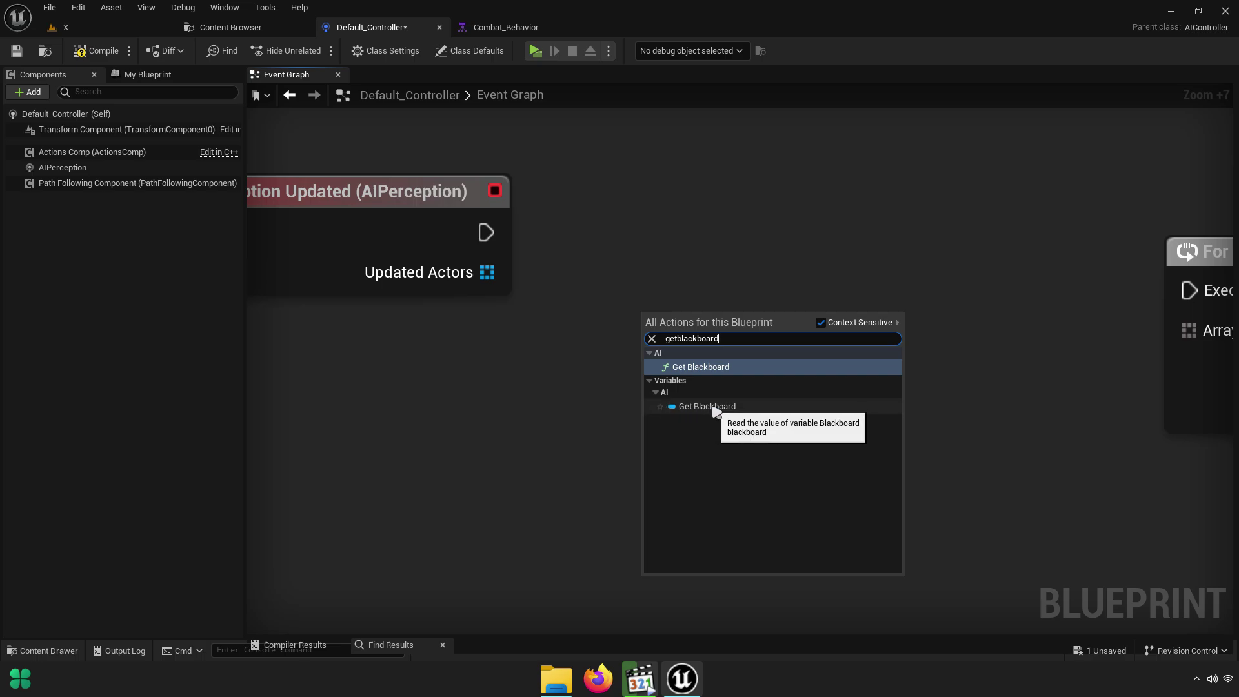
{"action": "left_click", "coordinate": [715, 408]}
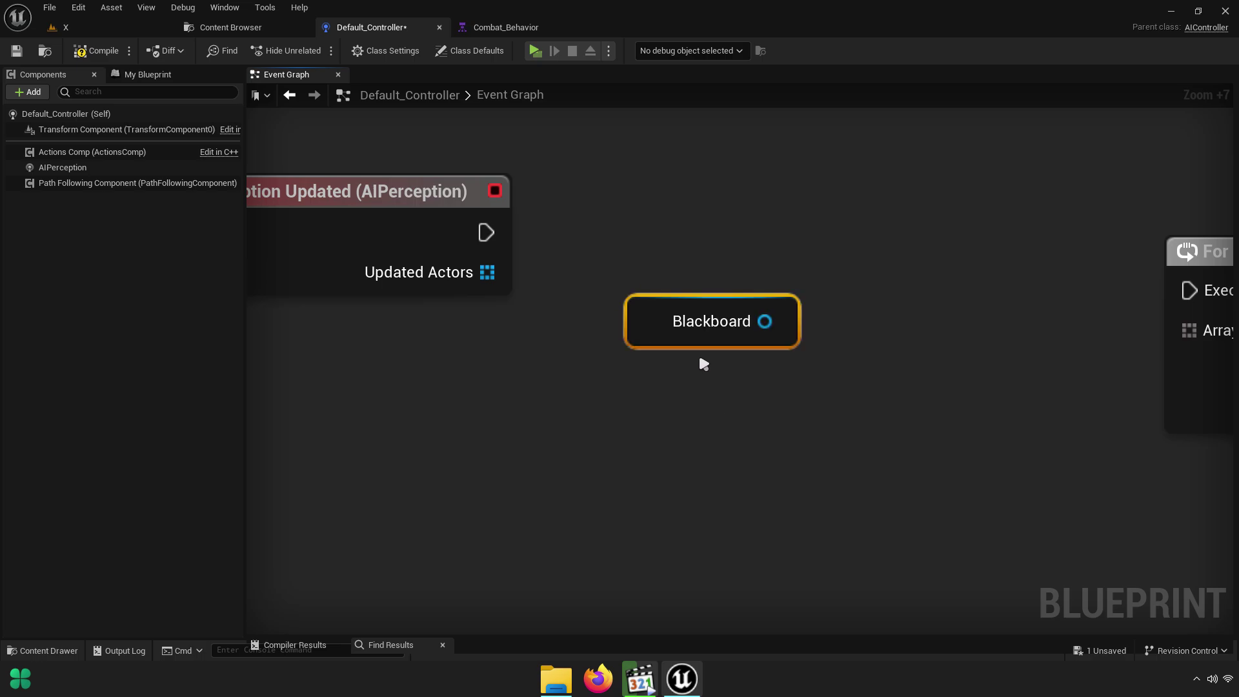
{"action": "mouse_move", "coordinate": [750, 340]}
{"action": "left_mouse_down"}
{"action": "mouse_move", "coordinate": [606, 401]}
{"action": "mouse_move", "coordinate": [742, 365]}
{"action": "left_mouse_up"}
{"action": "type", "text": "s"}
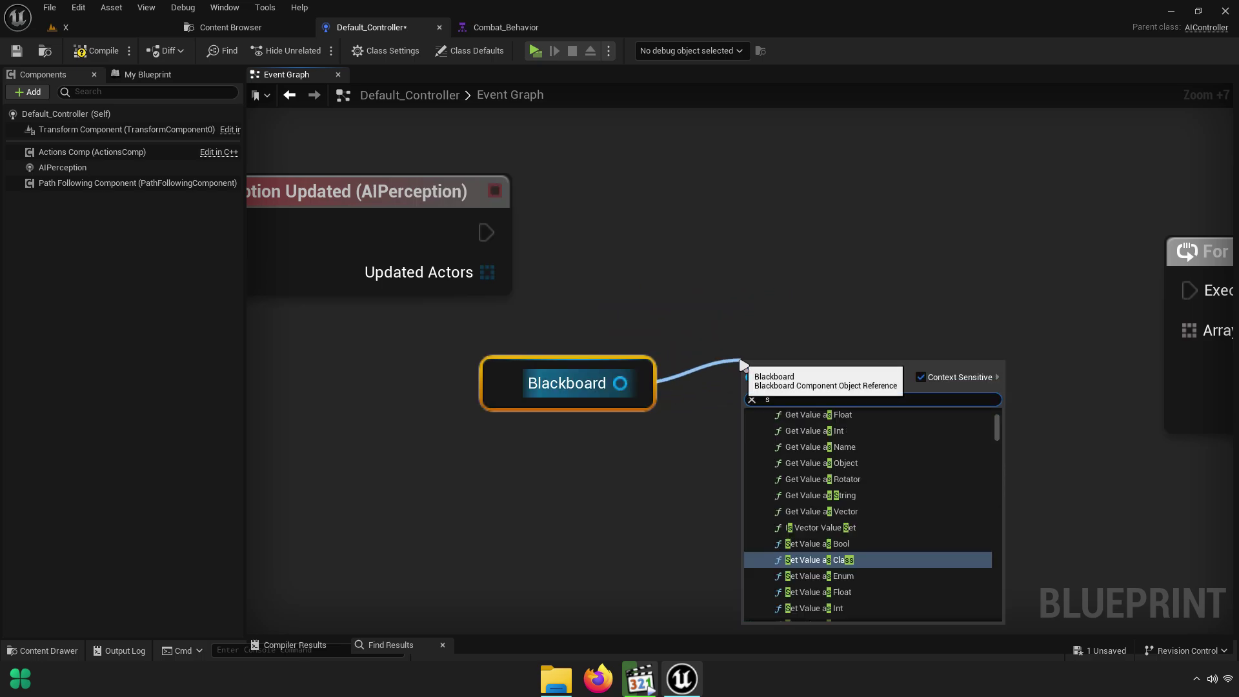
{"action": "key", "text": "BackSpace"}
{"action": "type", "text": "get valu"}
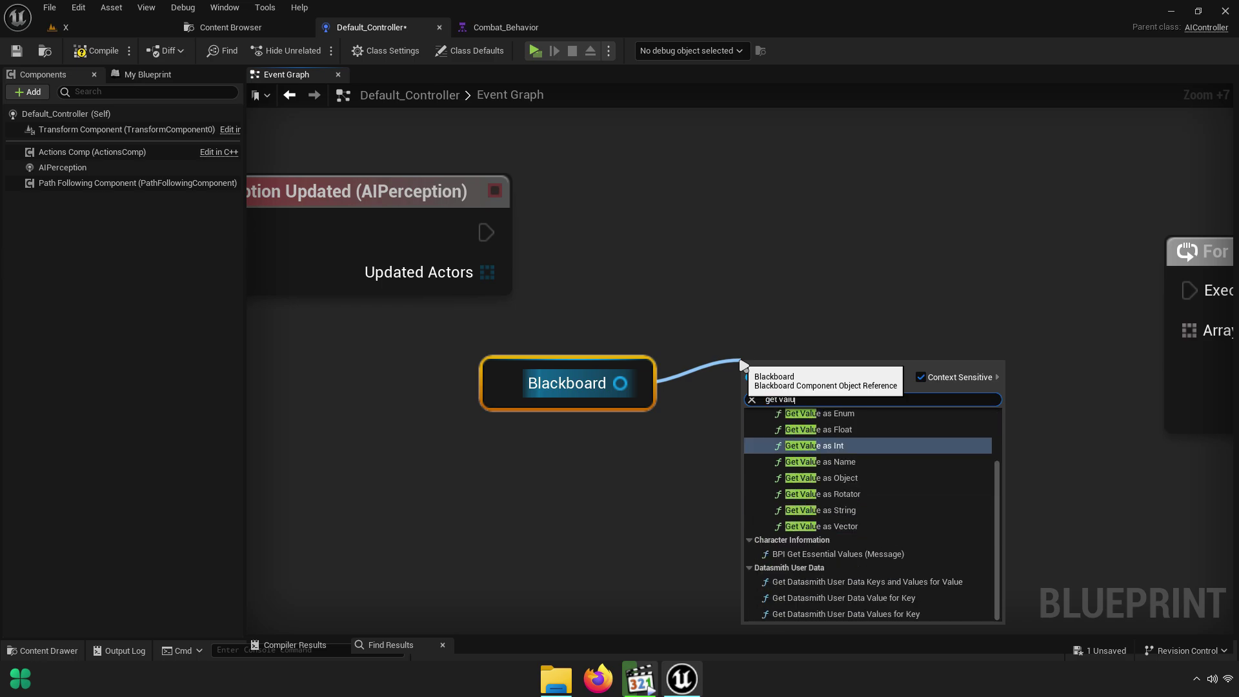
{"action": "type", "text": "e as"}
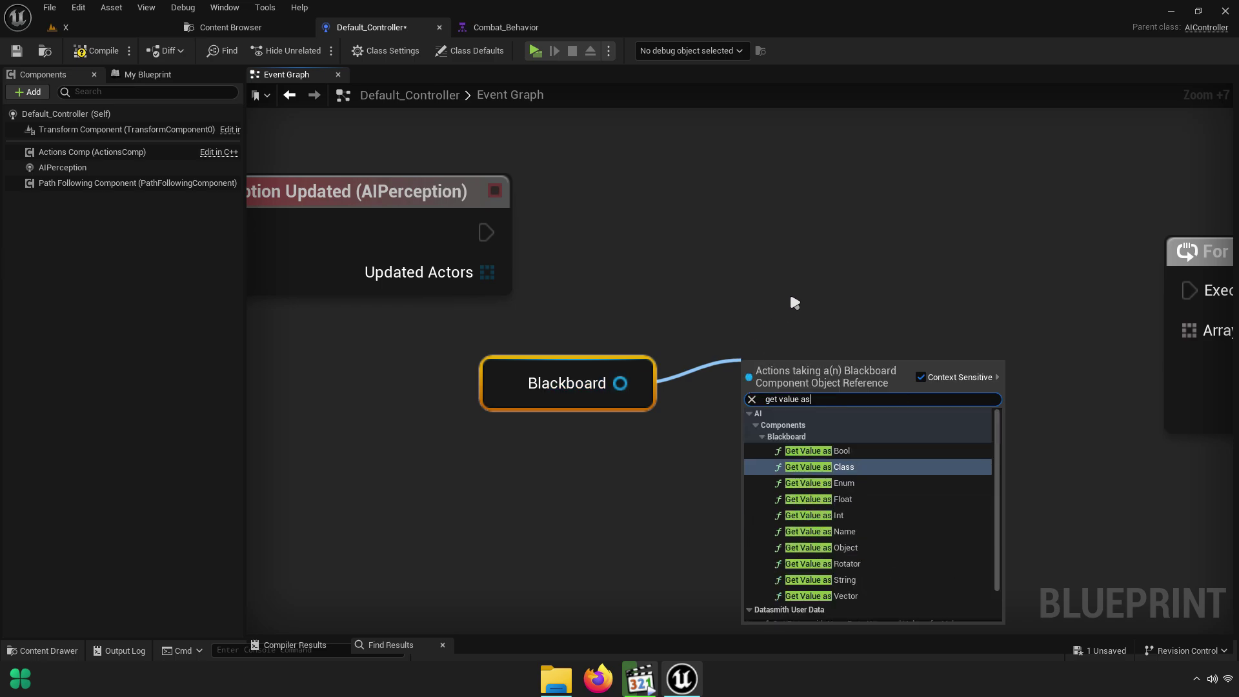
{"action": "type", "text": " obje"}
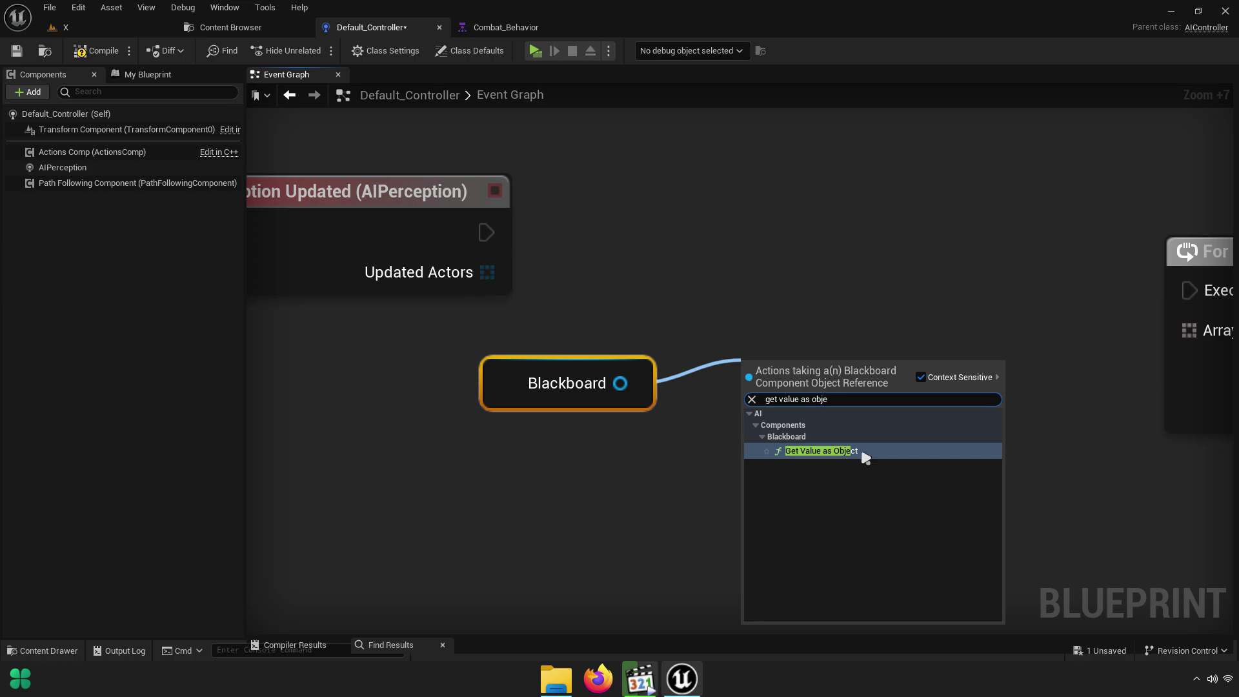
{"action": "left_click", "coordinate": [875, 454]}
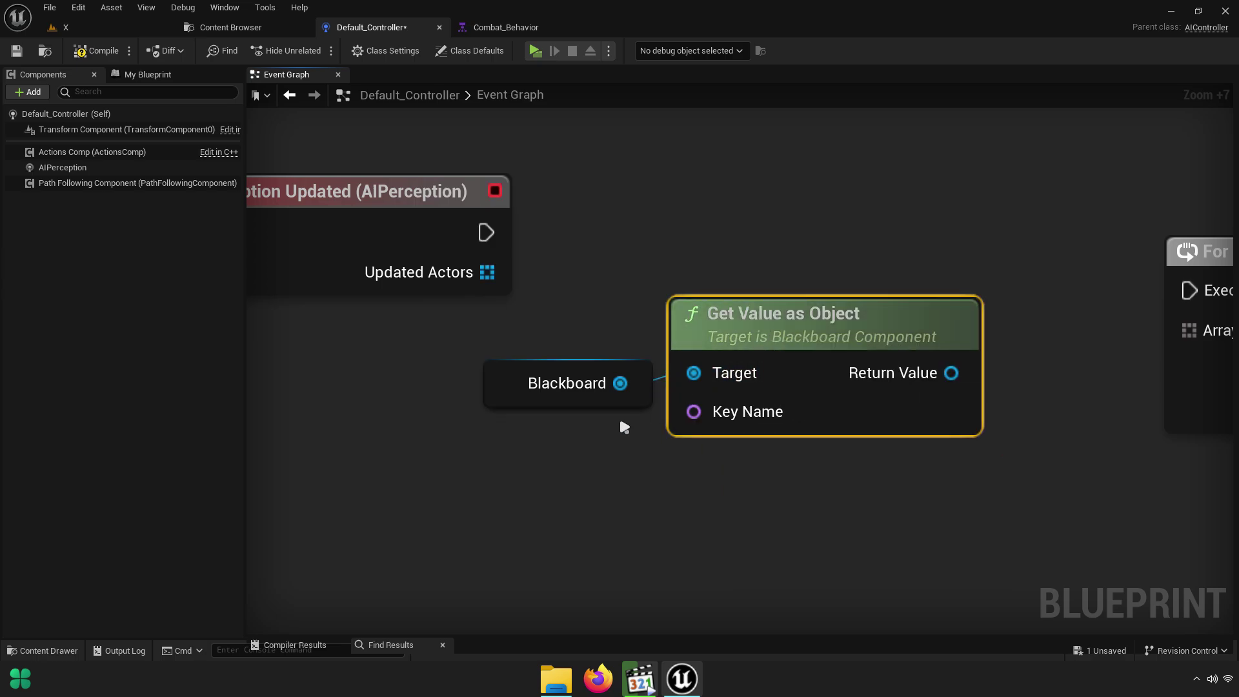
Promote the Key Name input to a variable named Enemy Key and place it below Blackboard
{"action": "right_click", "coordinate": [703, 413]}
{"action": "left_click", "coordinate": [755, 437]}
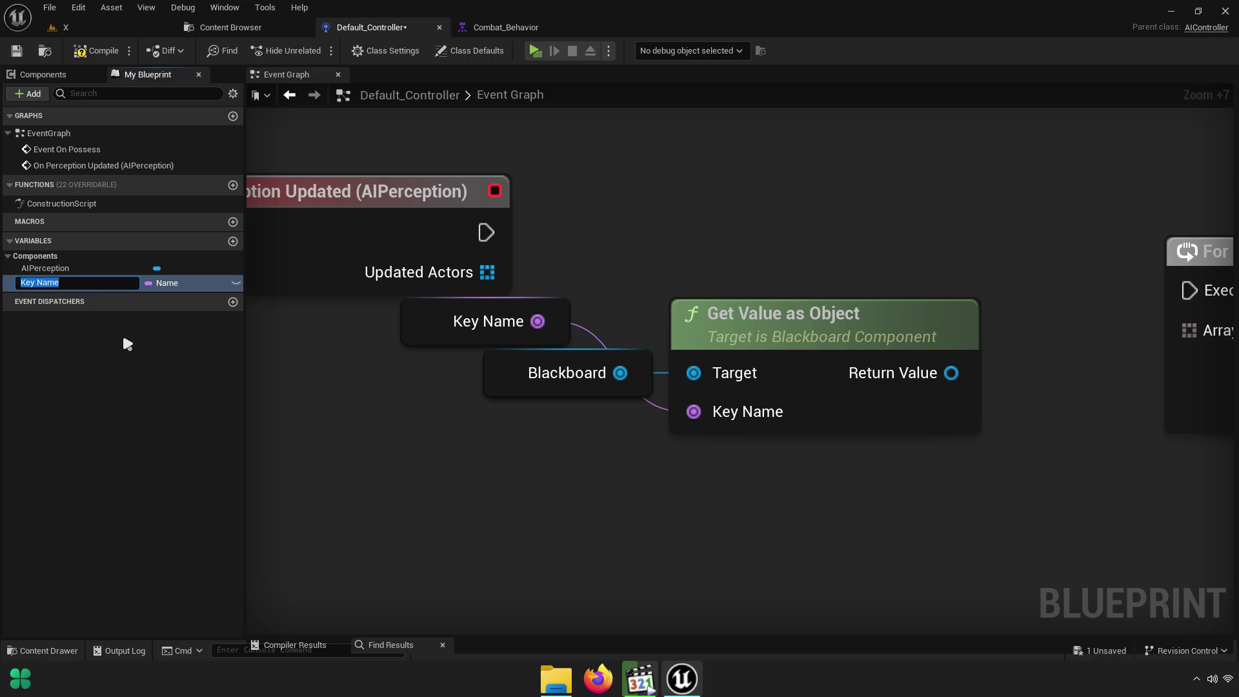
{"action": "key", "text": "End"}
{"action": "key", "text": "ctrl+shift+Left"}
{"action": "key", "text": "BackSpace"}
{"action": "key", "text": "Home"}
{"action": "type", "text": "Enem"}
{"action": "left_click", "coordinate": [191, 329]}
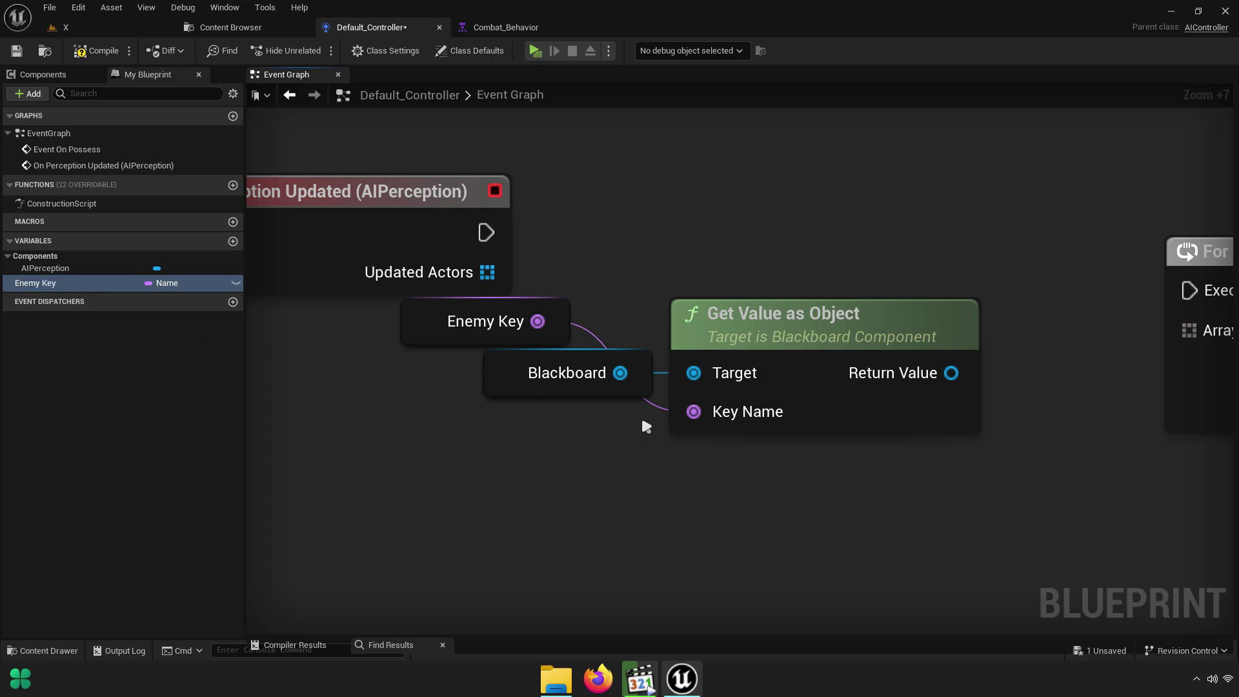
{"action": "right_click_drag", "start_coordinate": [458, 367], "coordinate": [374, 373]}
{"action": "mouse_move", "coordinate": [367, 361]}
{"action": "left_mouse_down"}
{"action": "mouse_move", "coordinate": [450, 444]}
{"action": "mouse_move", "coordinate": [727, 360]}
{"action": "mouse_move", "coordinate": [604, 442]}
{"action": "left_mouse_up"}
{"action": "left_click_drag", "start_coordinate": [751, 466], "coordinate": [789, 443]}
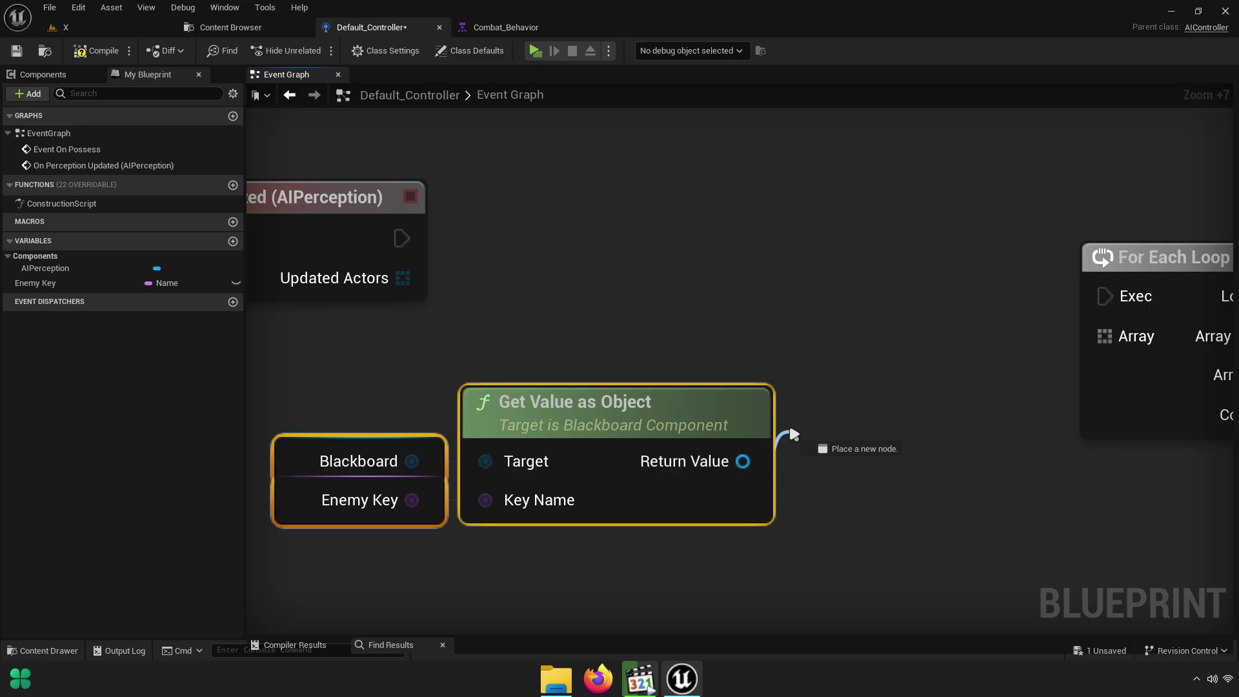
Add an Is Valid check on the returned object, run by the perception event
{"action": "left_click_drag", "start_coordinate": [807, 327], "coordinate": [807, 328]}
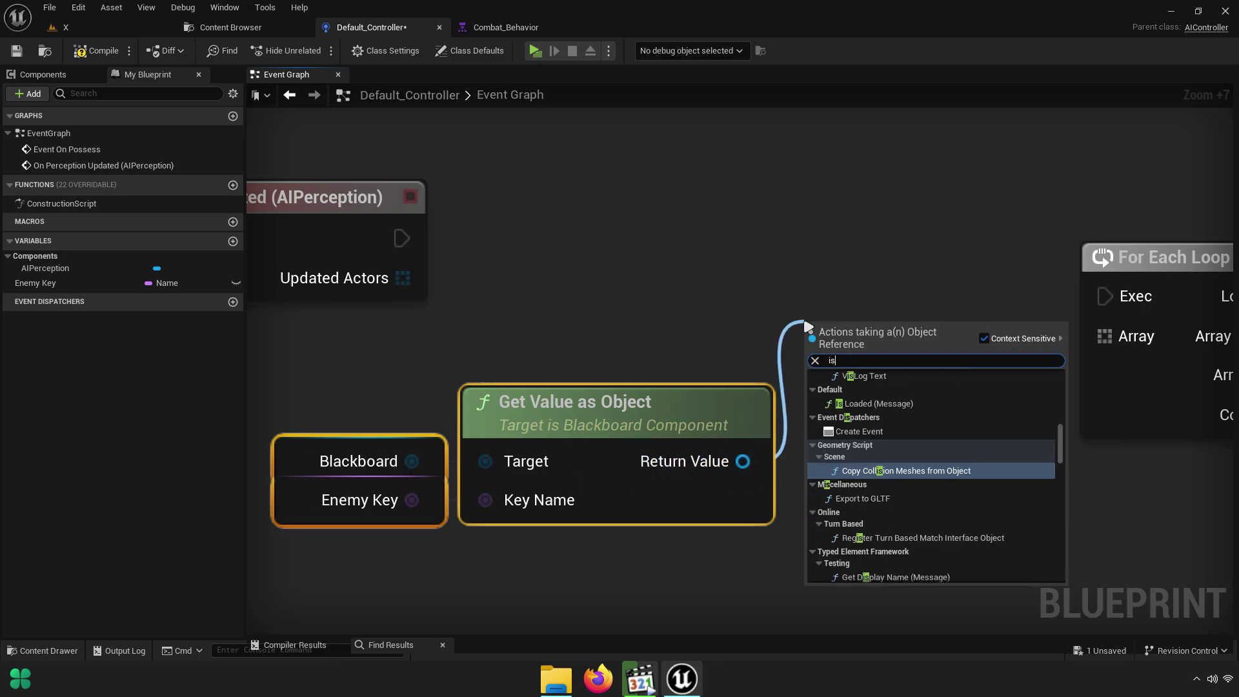
{"action": "type", "text": "isvalid"}
{"action": "key", "text": "Down"}
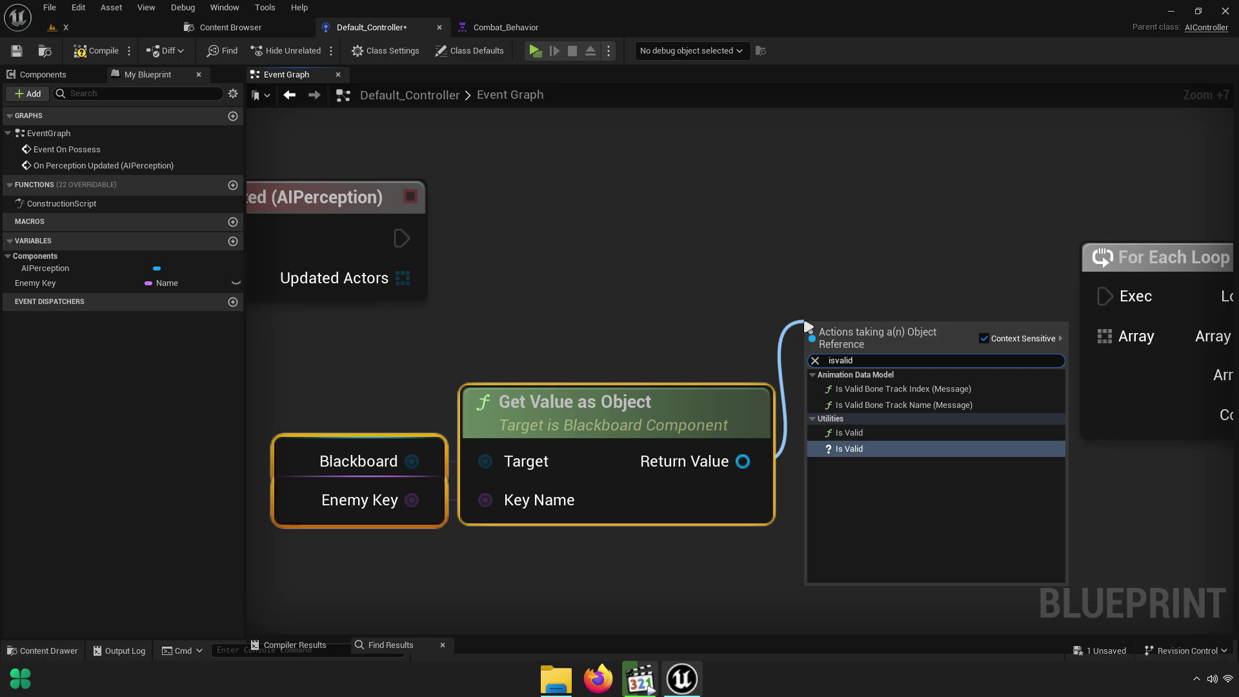
{"action": "key", "text": "Return"}
{"action": "left_click_drag", "start_coordinate": [816, 358], "coordinate": [426, 235]}
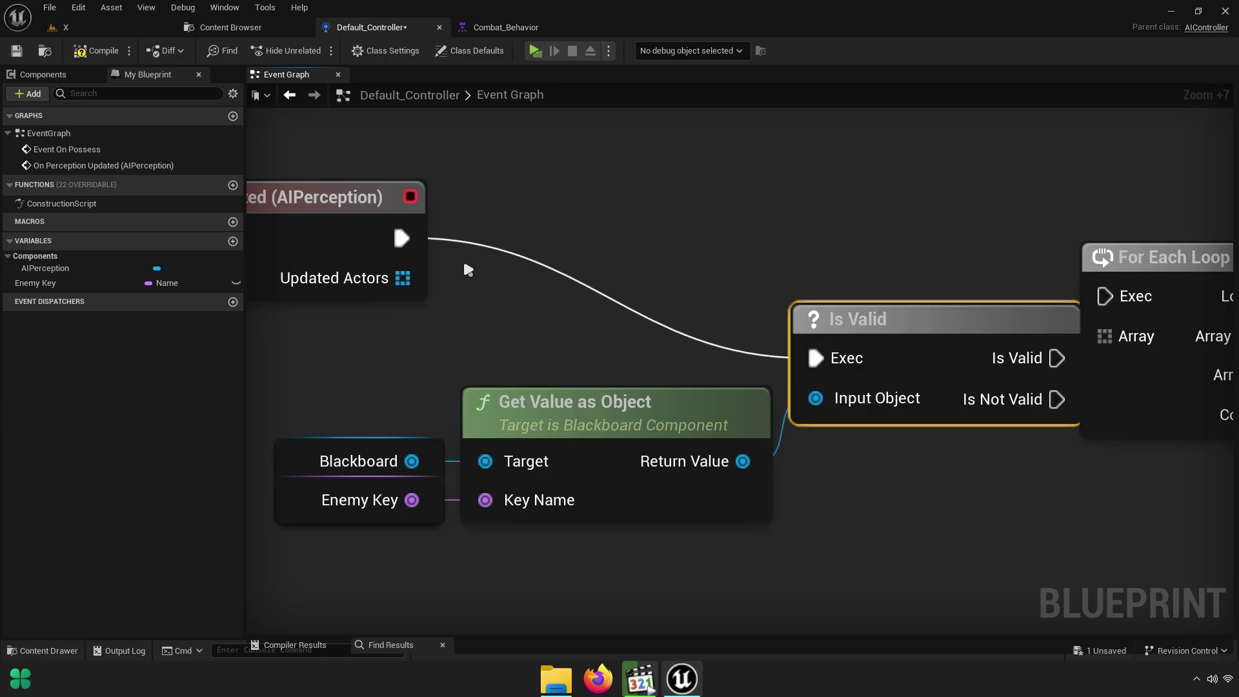
Straighten and rearrange the nodes, then wire Is Not Valid into For Each Loop's Exec
{"action": "scroll", "coordinate": [294, 497], "scroll_direction": "down", "scroll_amount": 4}
{"action": "left_click_drag", "start_coordinate": [324, 419], "coordinate": [783, 521]}
{"action": "key", "text": "q"}
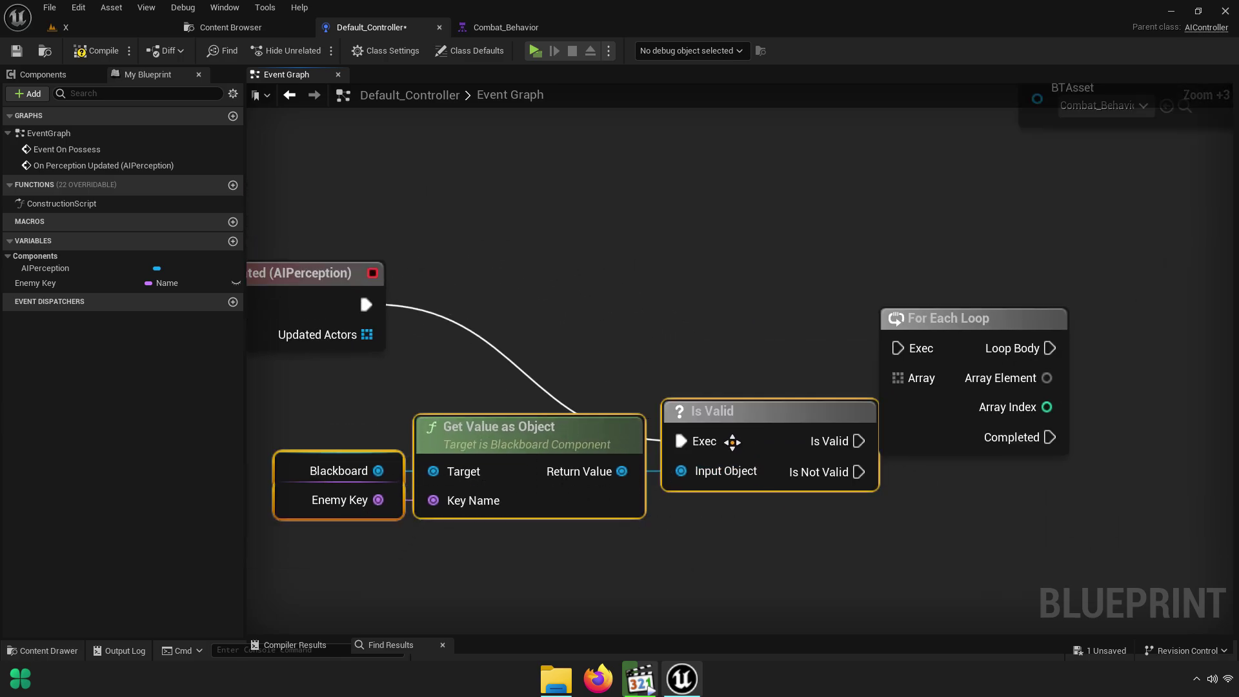
{"action": "left_click_drag", "start_coordinate": [699, 443], "coordinate": [869, 312]}
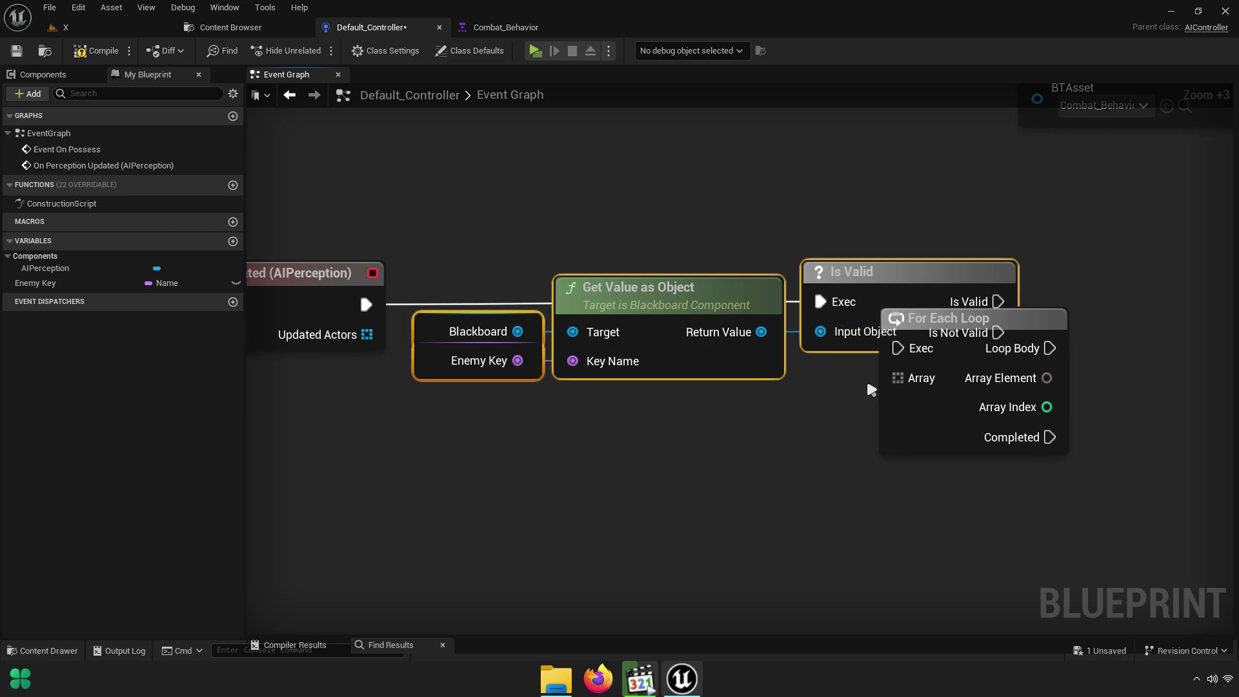
{"action": "right_click_drag", "start_coordinate": [868, 386], "coordinate": [549, 434]}
{"action": "left_click_drag", "start_coordinate": [549, 435], "coordinate": [764, 415]}
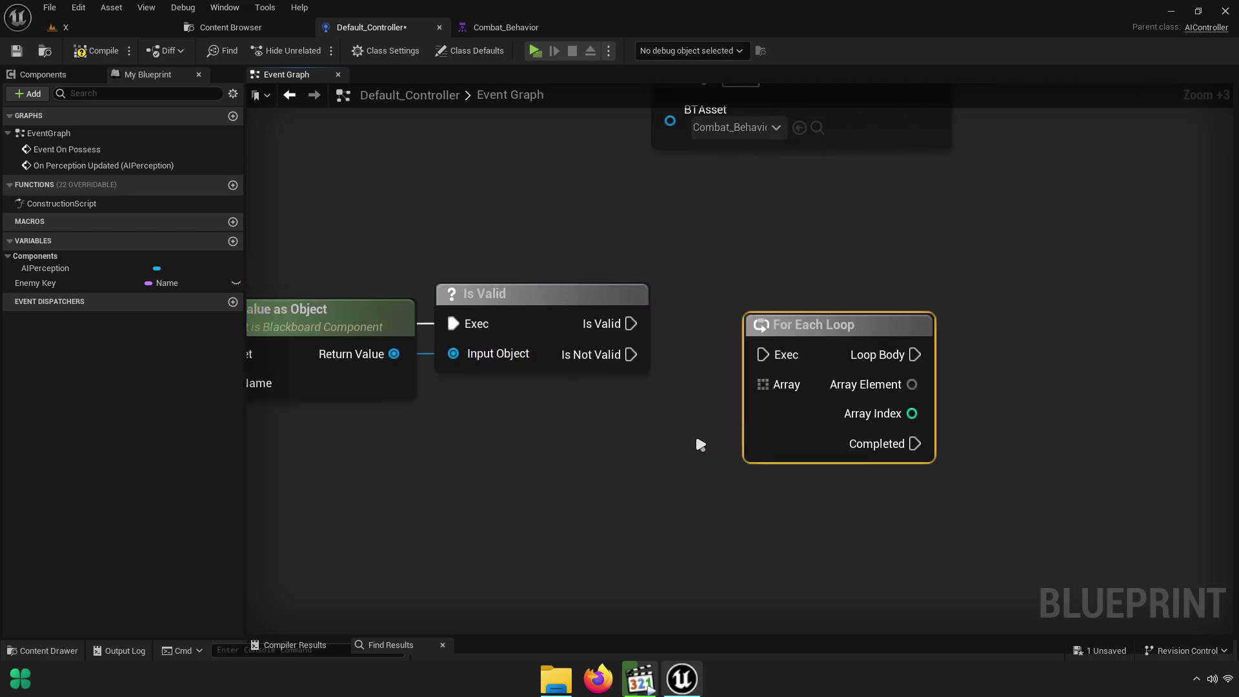
{"action": "scroll", "coordinate": [694, 440], "scroll_direction": "up", "scroll_amount": 4}
{"action": "mouse_move", "coordinate": [595, 344]}
{"action": "left_mouse_down"}
{"action": "mouse_move", "coordinate": [833, 333]}
{"action": "mouse_move", "coordinate": [750, 332]}
{"action": "left_mouse_up"}
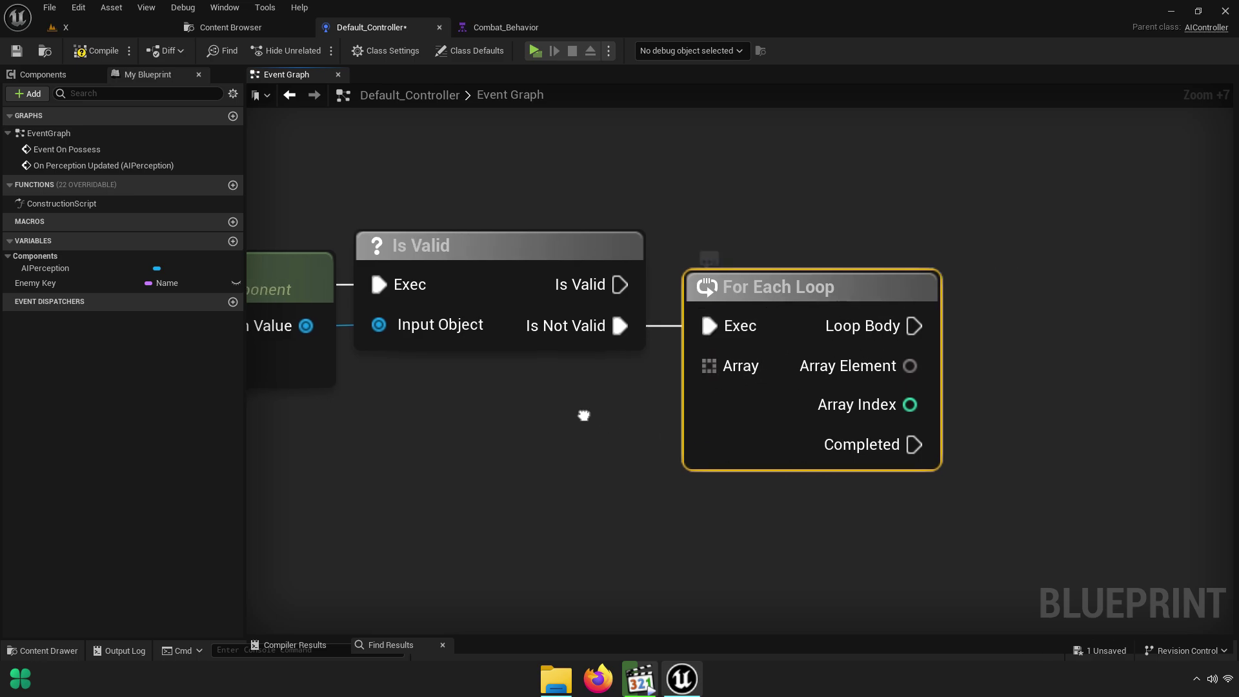
Connect Updated Actors to the loop's Array pin, routed through reroute points beneath Enemy Key
{"action": "scroll", "coordinate": [827, 420], "scroll_direction": "down", "scroll_amount": 5}
{"action": "left_click_drag", "start_coordinate": [360, 336], "coordinate": [1029, 357]}
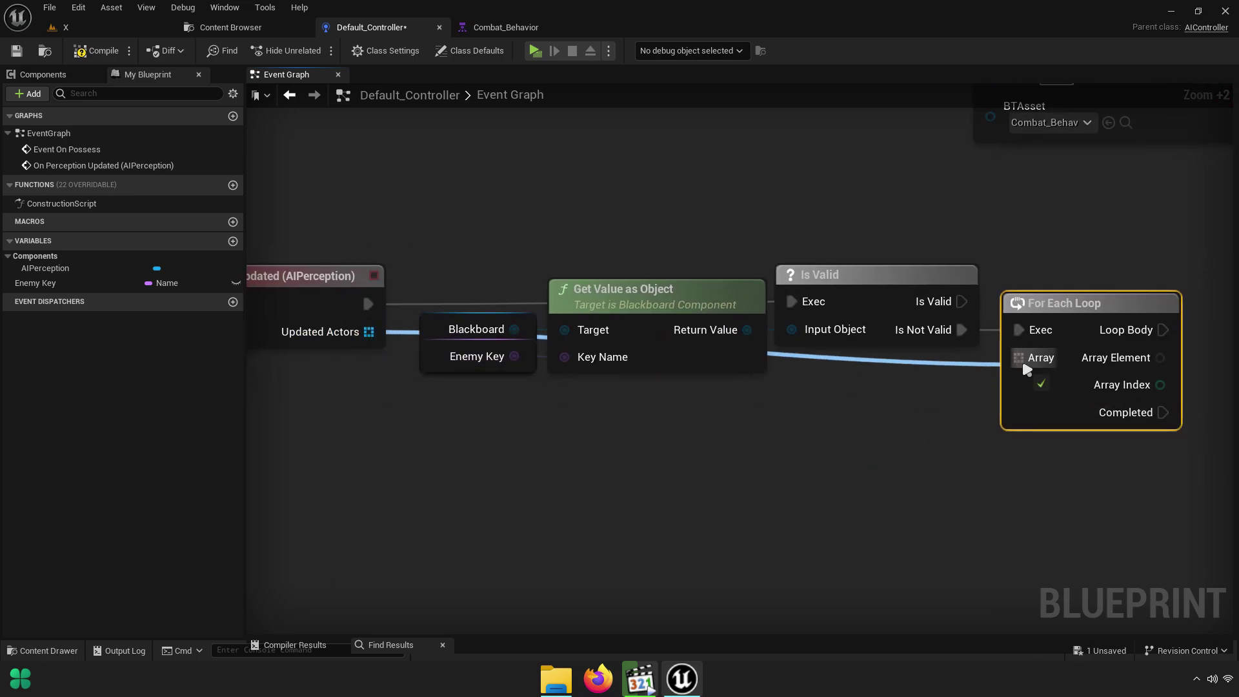
{"action": "double_click", "coordinate": [981, 346]}
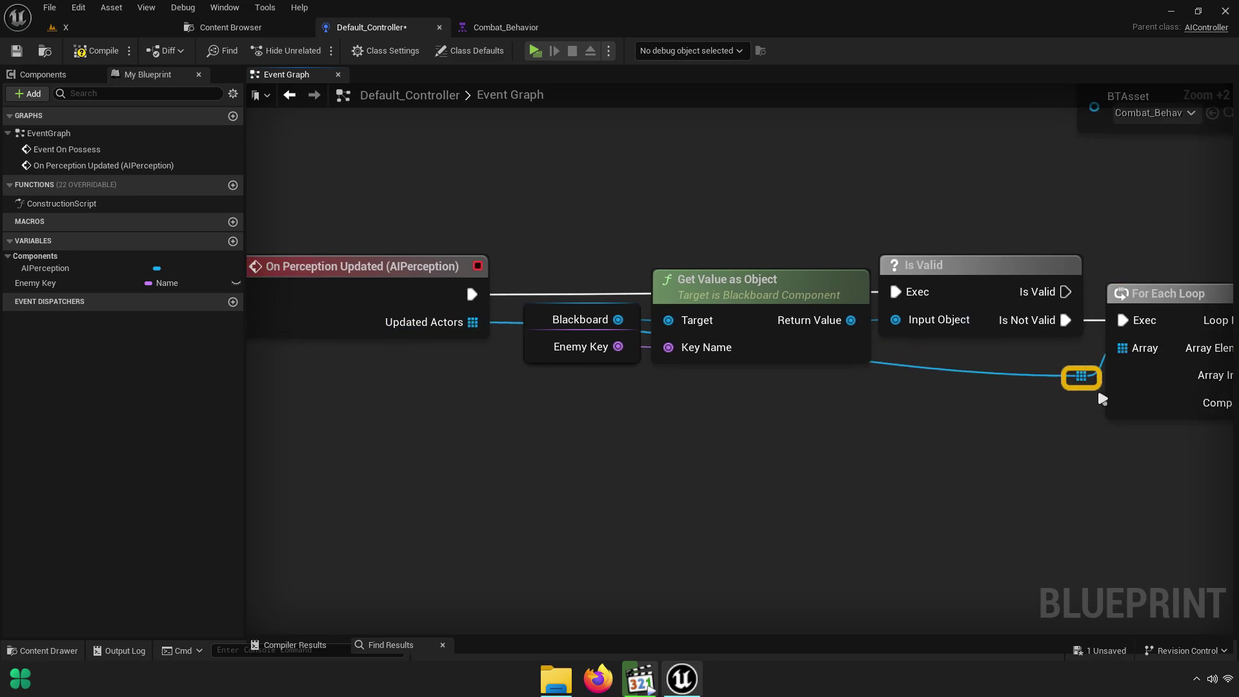
{"action": "double_click", "coordinate": [997, 375]}
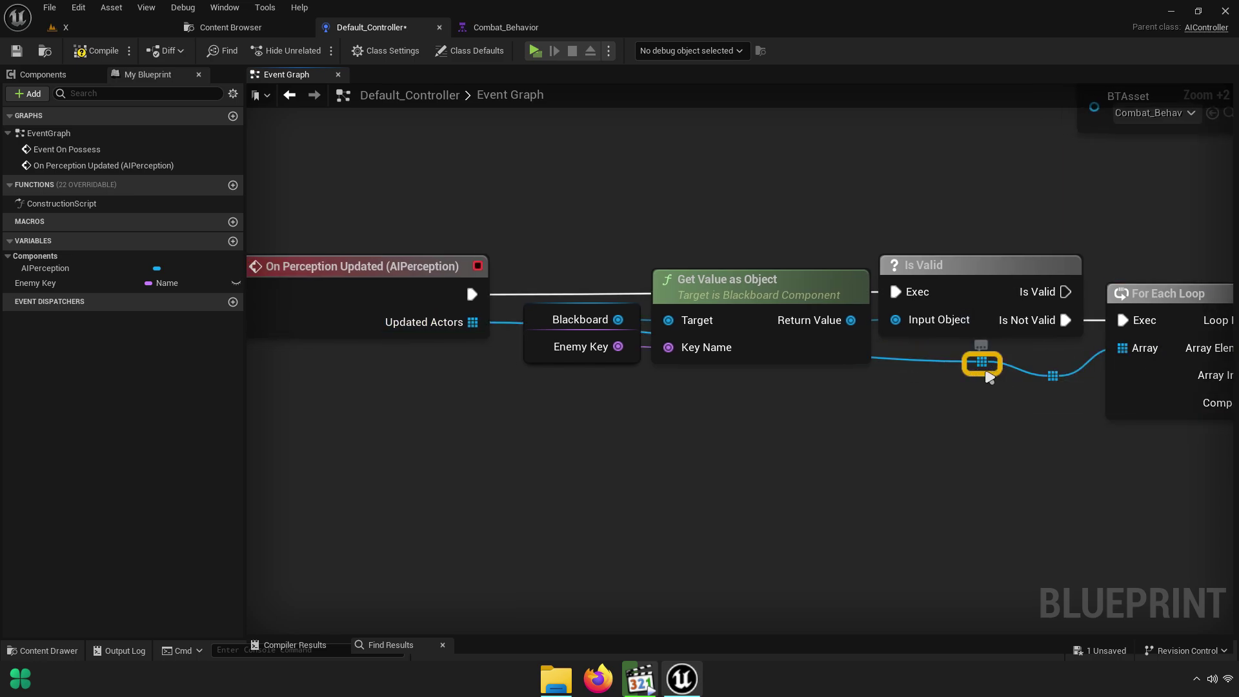
{"action": "left_click_drag", "start_coordinate": [988, 373], "coordinate": [557, 386]}
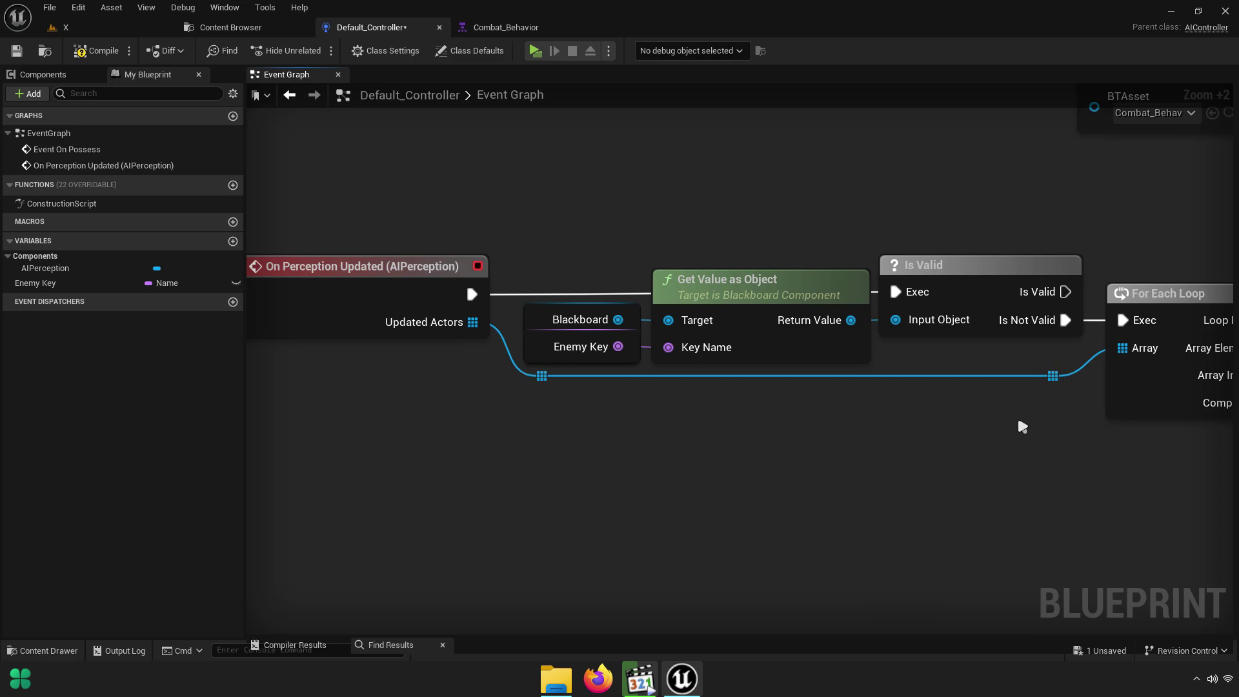
{"action": "right_click_drag", "start_coordinate": [1022, 426], "coordinate": [621, 321]}
{"action": "mouse_move", "coordinate": [690, 369]}
{"action": "right_mouse_down"}
{"action": "mouse_move", "coordinate": [617, 370]}
{"action": "mouse_move", "coordinate": [629, 366]}
{"action": "right_mouse_up"}
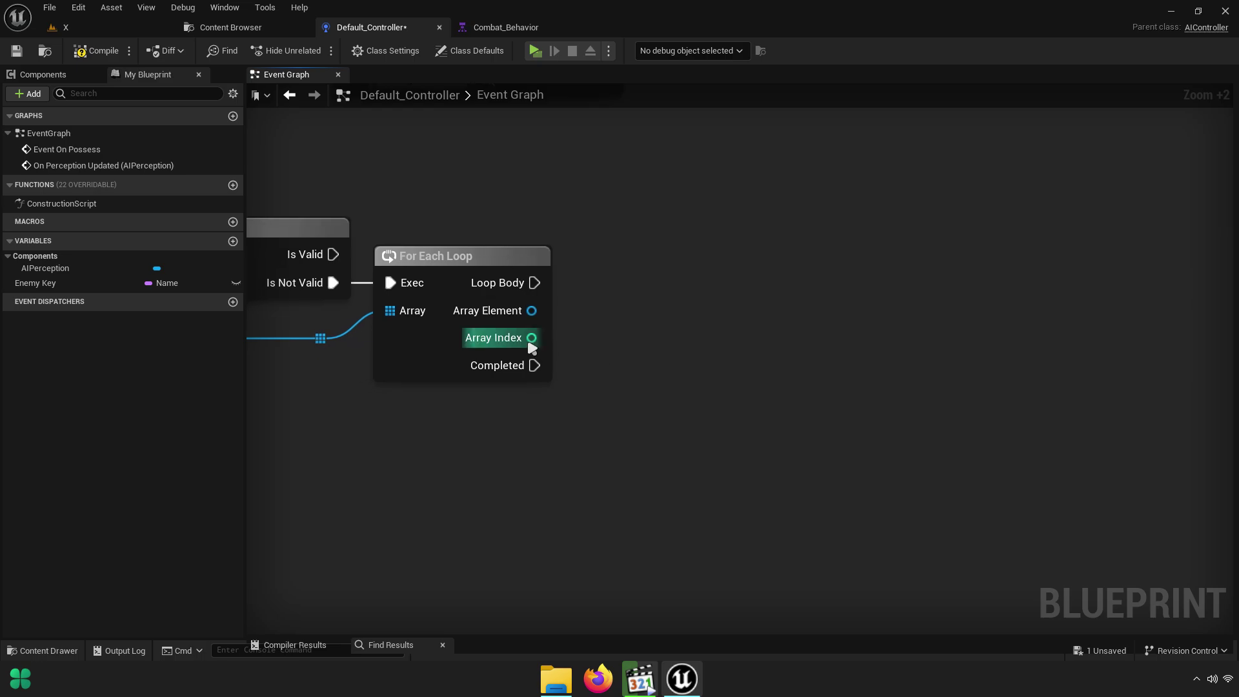
{"action": "left_click_drag", "start_coordinate": [530, 354], "coordinate": [642, 355]}
Compare the loop's Array Element with Get Player Character using an Equal (==) node
{"action": "key", "text": "ctrl+z"}
{"action": "scroll", "coordinate": [503, 374], "scroll_direction": "up", "scroll_amount": 2}
{"action": "scroll", "coordinate": [551, 291], "scroll_direction": "up", "scroll_amount": 2}
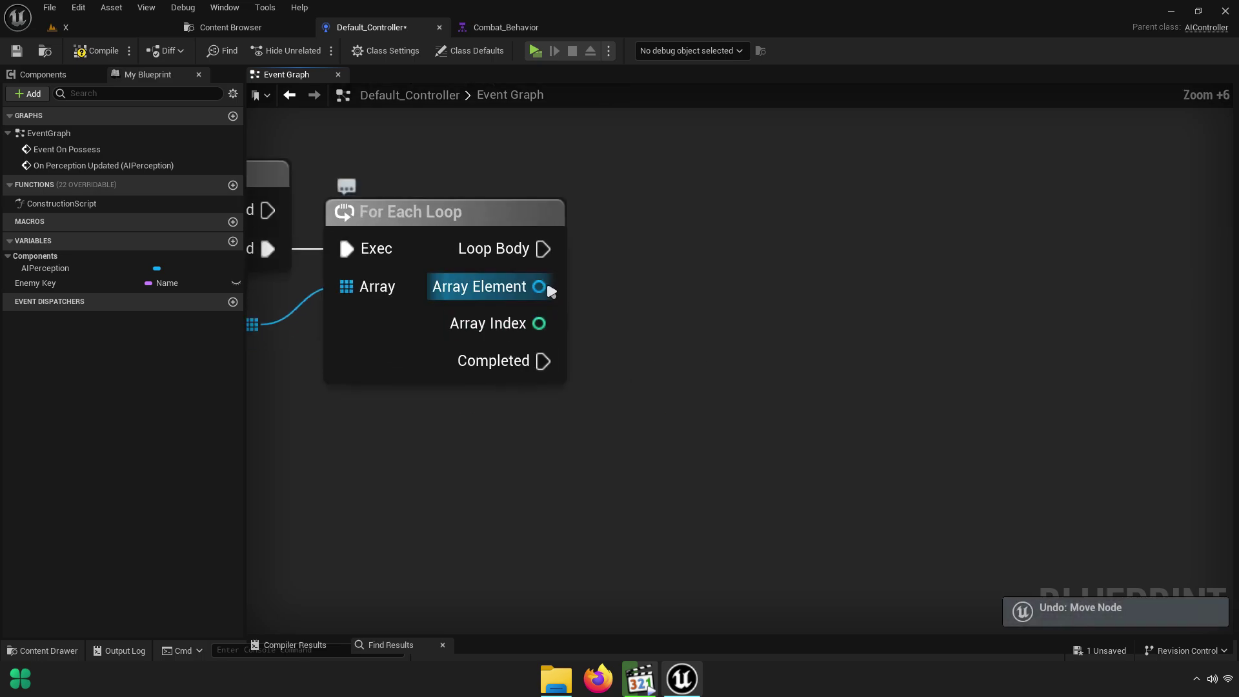
{"action": "left_click_drag", "start_coordinate": [548, 288], "coordinate": [768, 332]}
{"action": "type", "text": "equal"}
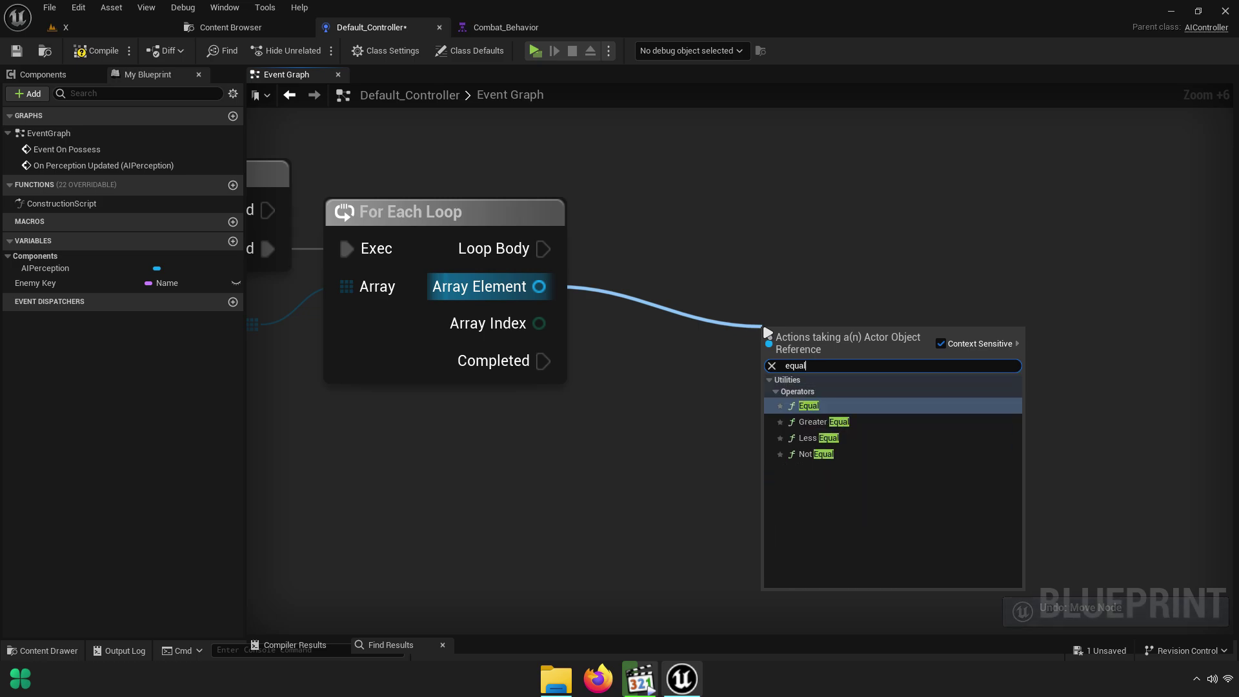
{"action": "left_click", "coordinate": [808, 406]}
{"action": "mouse_move", "coordinate": [852, 340]}
{"action": "left_mouse_down"}
{"action": "mouse_move", "coordinate": [960, 388]}
{"action": "mouse_move", "coordinate": [840, 444]}
{"action": "left_mouse_up"}
{"action": "scroll", "coordinate": [959, 389], "scroll_direction": "up", "scroll_amount": 1}
{"action": "type", "text": "get"}
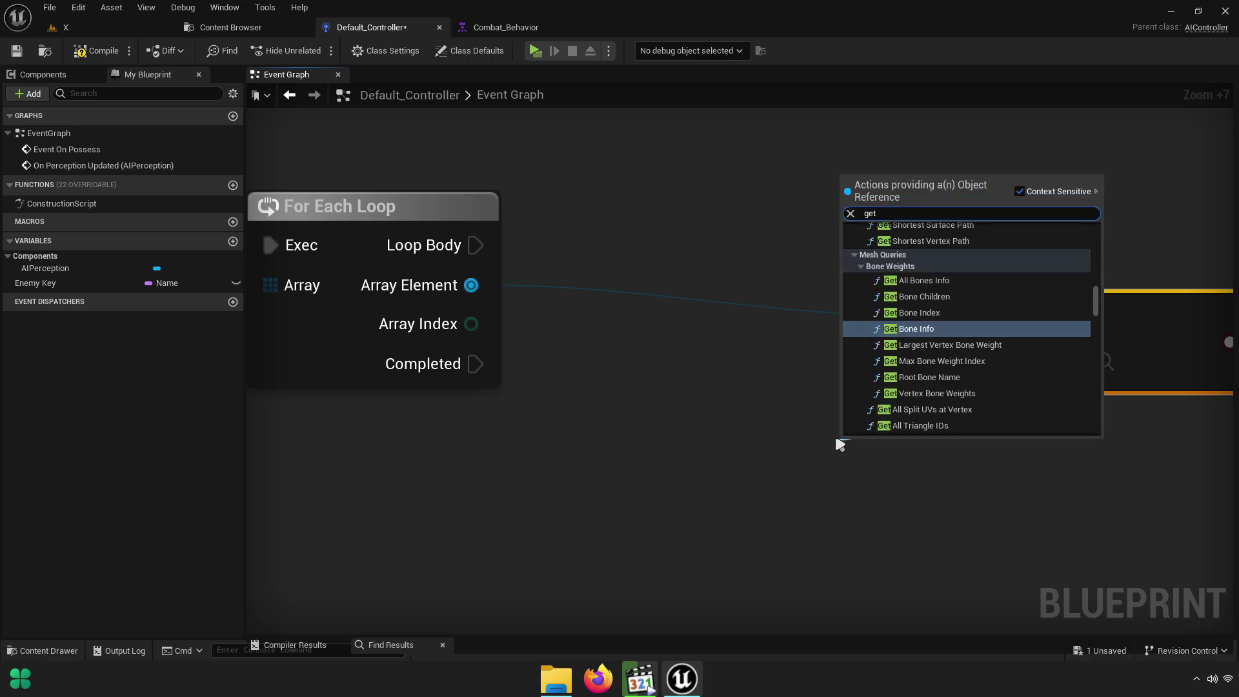
{"action": "type", "text": "pla"}
{"action": "type", "text": "char"}
{"action": "key", "text": "Return"}
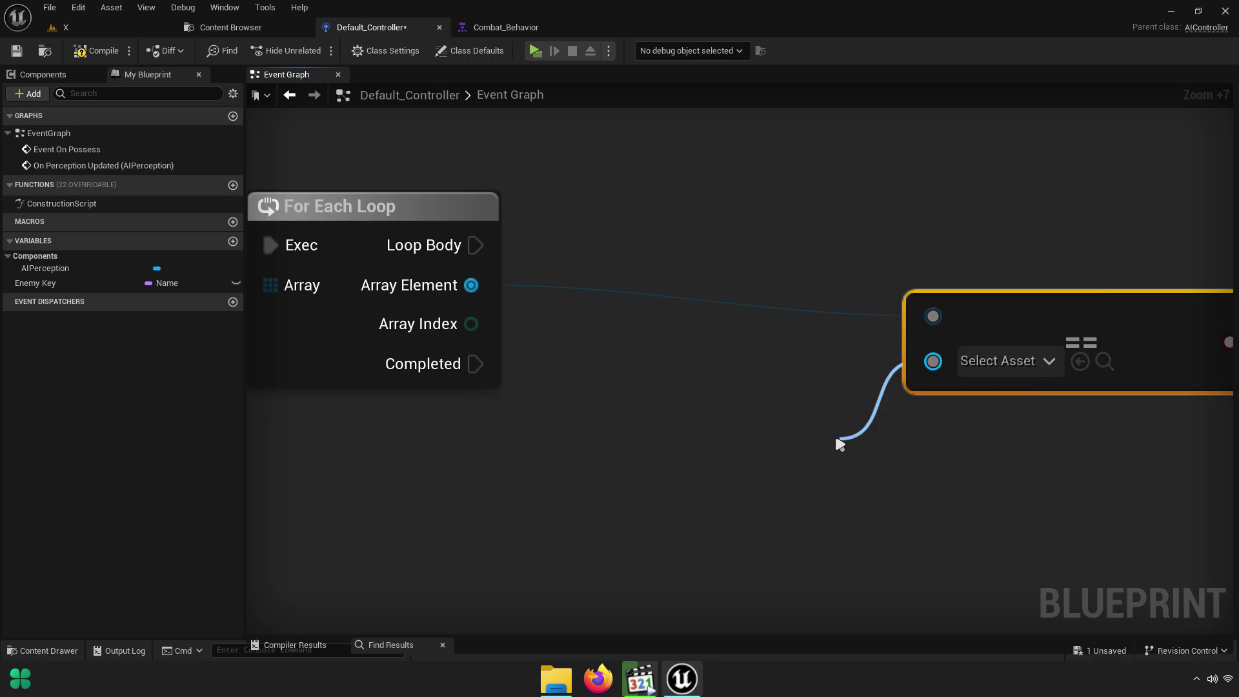
{"action": "left_click_drag", "start_coordinate": [913, 459], "coordinate": [644, 333]}
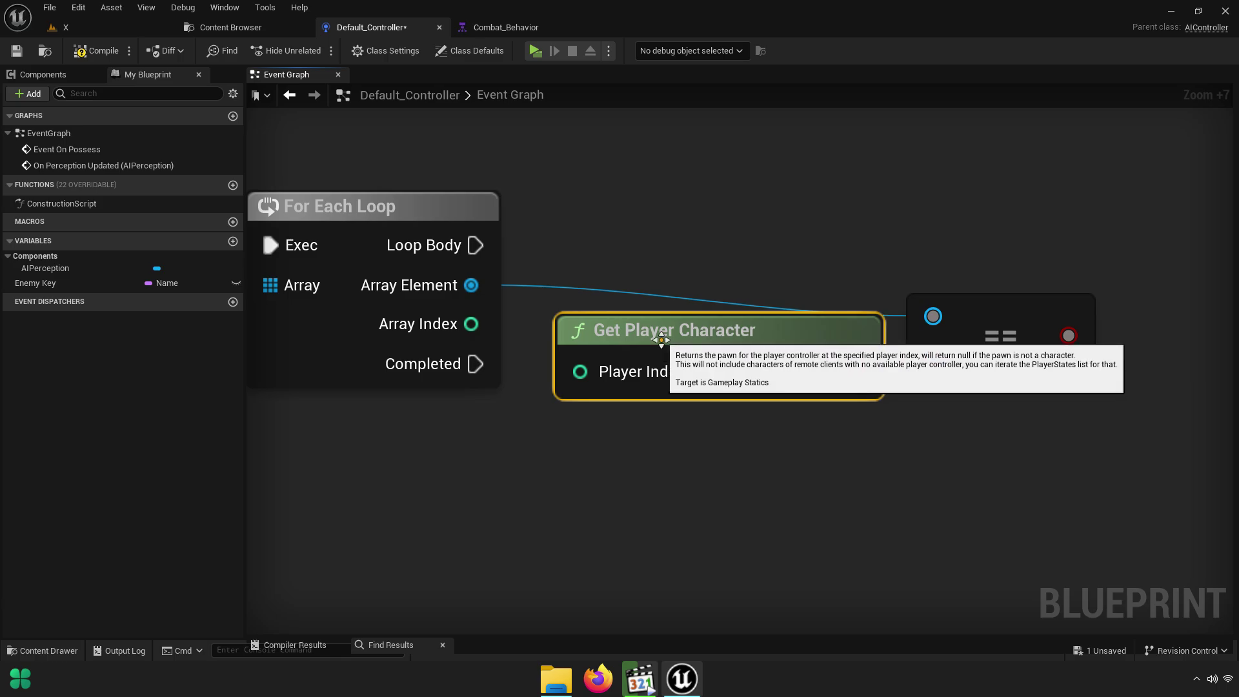
{"action": "left_click", "coordinate": [1012, 326], "text": "shift"}
{"action": "left_click_drag", "start_coordinate": [1012, 326], "coordinate": [979, 294]}
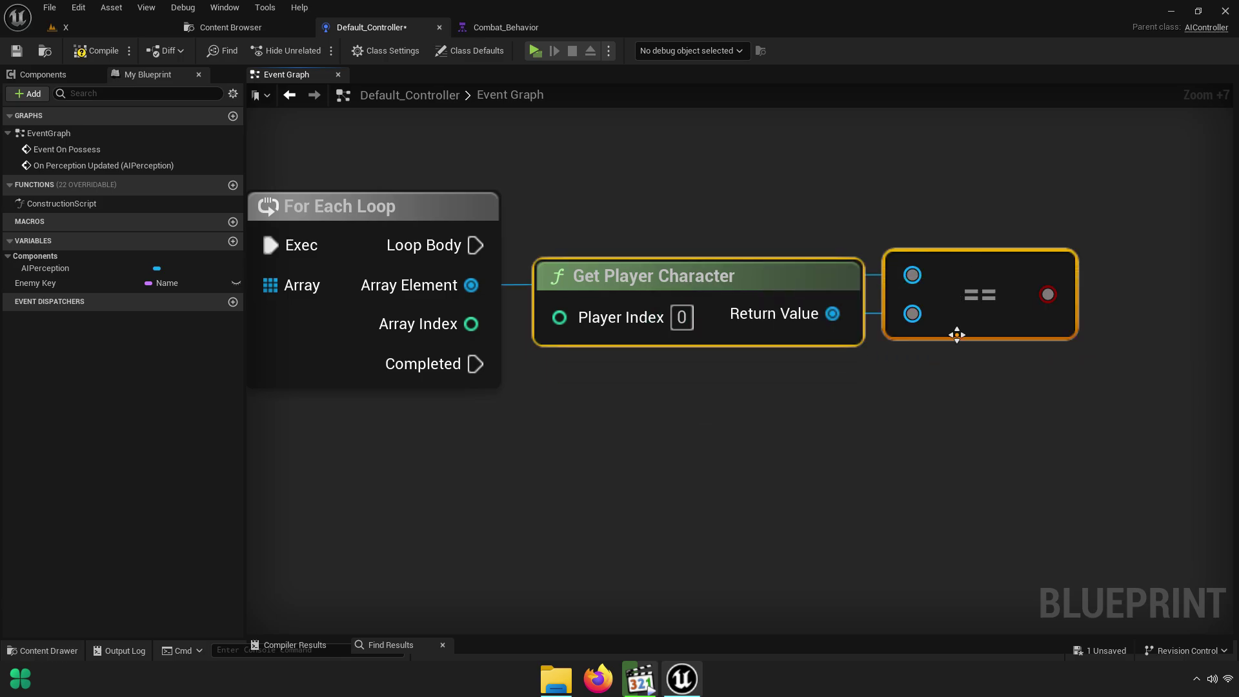
Add a Branch on the comparison result, driven by the For Each Loop's Loop Body
{"action": "right_click_drag", "start_coordinate": [954, 335], "coordinate": [796, 322]}
{"action": "left_click", "coordinate": [804, 213]}
{"action": "left_click", "coordinate": [836, 207]}
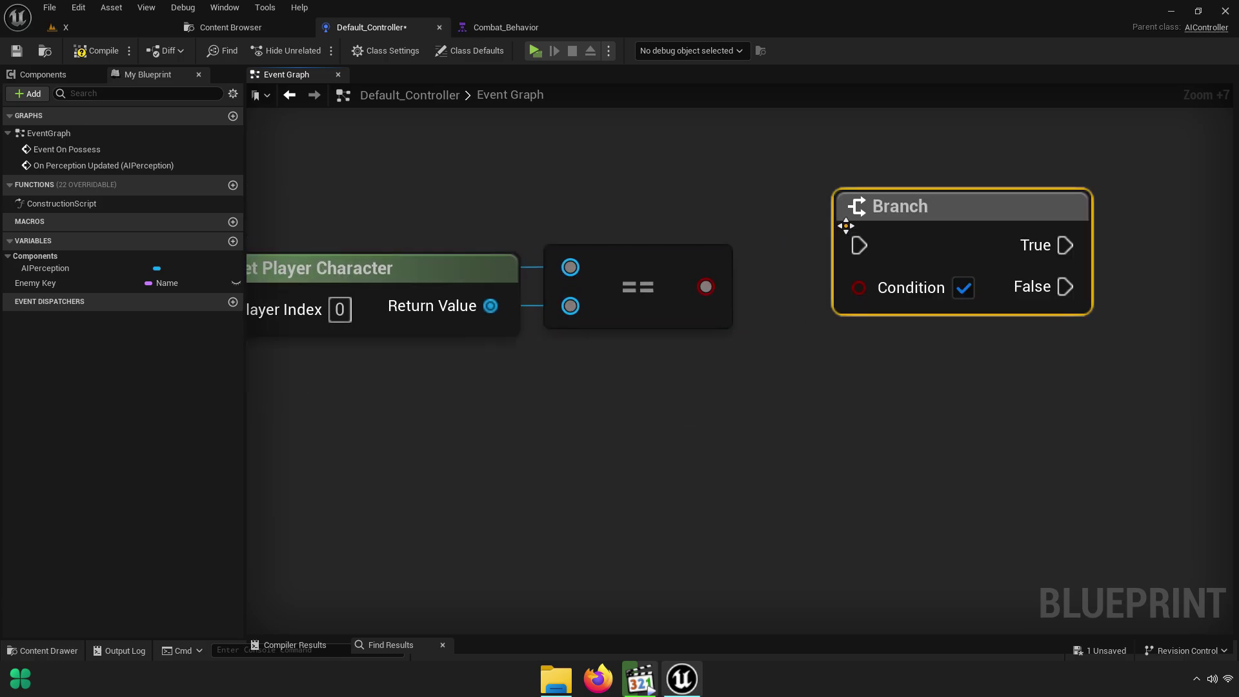
{"action": "mouse_move", "coordinate": [706, 286]}
{"action": "left_mouse_down"}
{"action": "mouse_move", "coordinate": [1002, 309]}
{"action": "mouse_move", "coordinate": [405, 288]}
{"action": "left_mouse_up"}
{"action": "scroll", "coordinate": [803, 327], "scroll_direction": "down", "scroll_amount": 3}
{"action": "left_click_drag", "start_coordinate": [1102, 301], "coordinate": [1032, 304]}
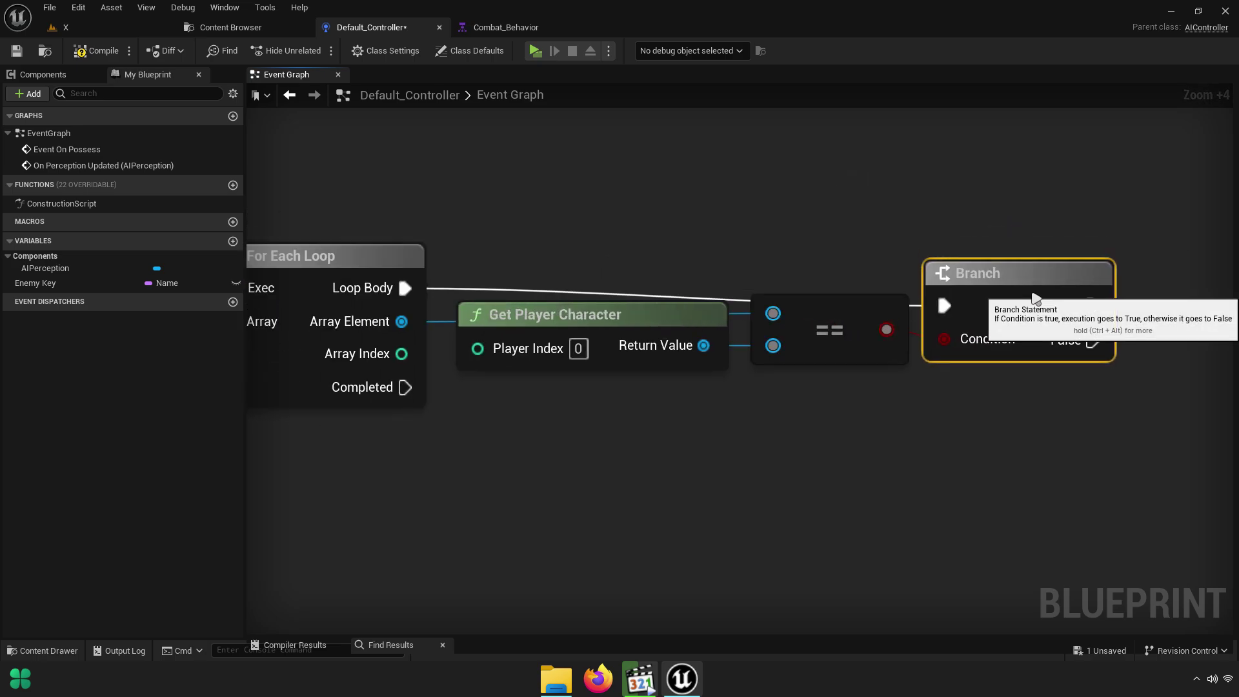
{"action": "left_click_drag", "start_coordinate": [934, 409], "coordinate": [624, 321]}
{"action": "left_click_drag", "start_coordinate": [1020, 295], "coordinate": [1020, 286]}
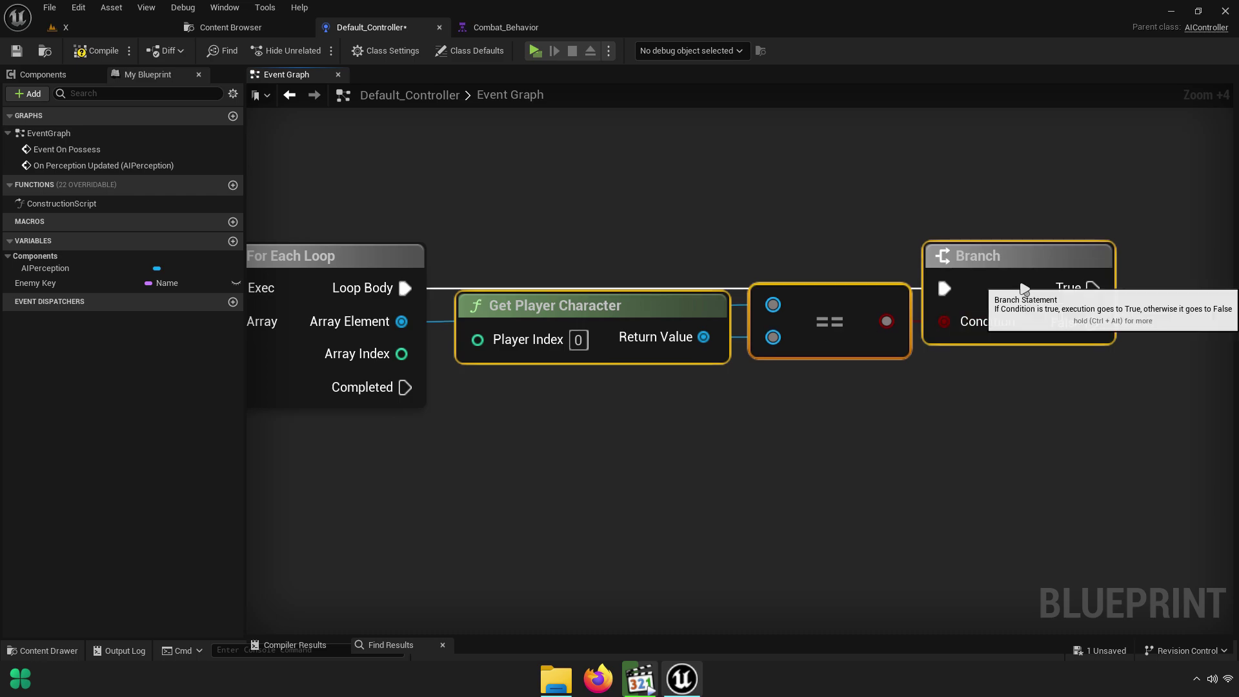
{"action": "left_click", "coordinate": [706, 378]}
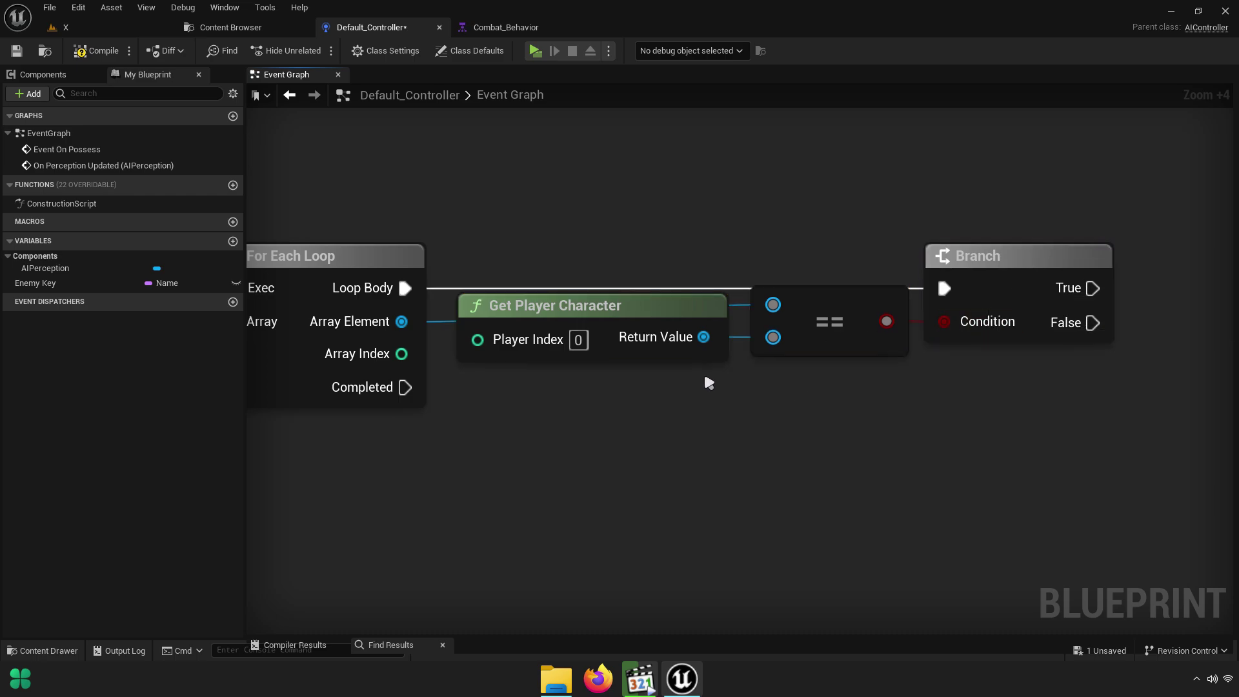
Route the Array Element wire through two reroute points above Get Player Character
{"action": "double_click", "coordinate": [452, 323]}
{"action": "left_click_drag", "start_coordinate": [452, 322], "coordinate": [481, 289]}
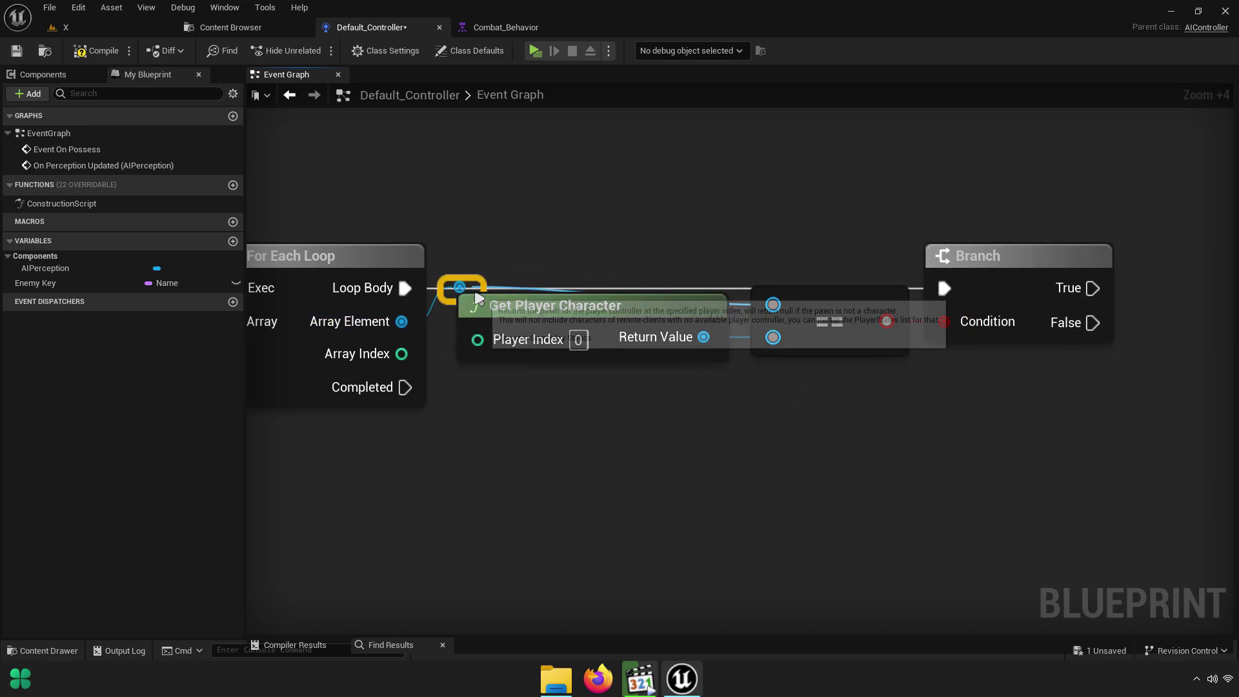
{"action": "left_click", "coordinate": [545, 279]}
{"action": "double_click", "coordinate": [549, 271]}
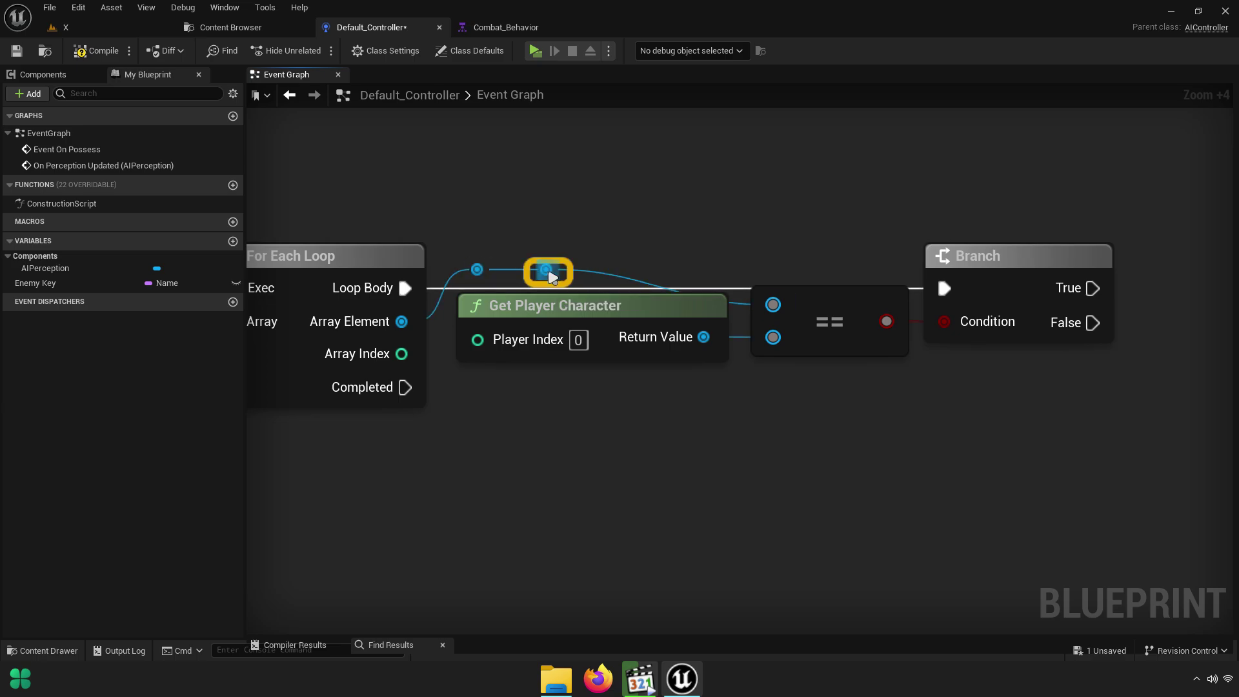
{"action": "left_click_drag", "start_coordinate": [584, 270], "coordinate": [730, 269]}
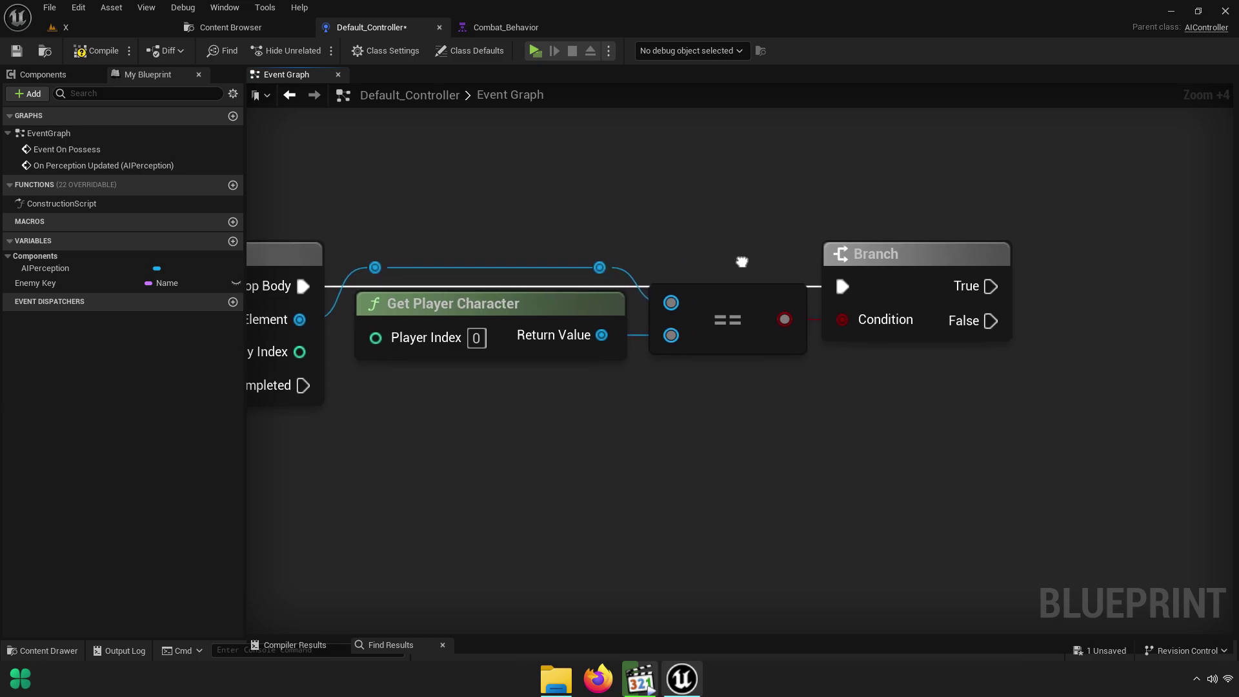
Add a Get Blackboard node with a Set Value as Object function beside the Branch
{"action": "right_click_drag", "start_coordinate": [839, 264], "coordinate": [610, 254]}
{"action": "scroll", "coordinate": [819, 357], "scroll_direction": "up", "scroll_amount": 3}
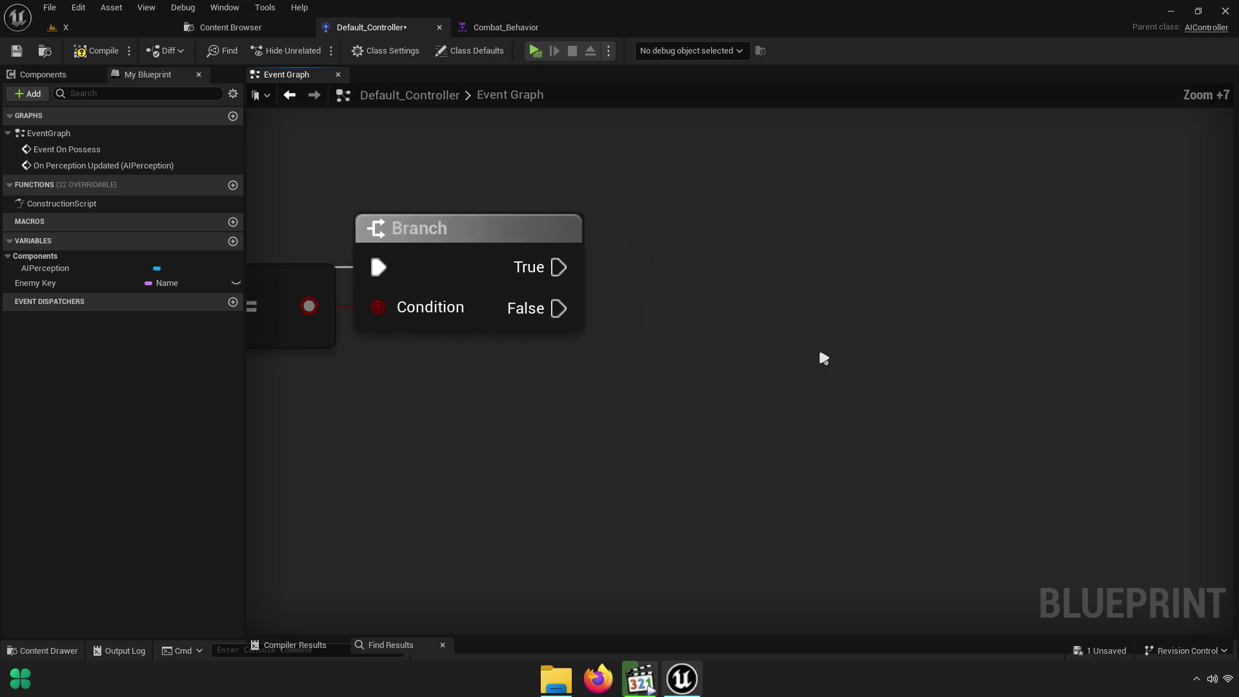
{"action": "right_click", "coordinate": [697, 282]}
{"action": "type", "text": "getblac"}
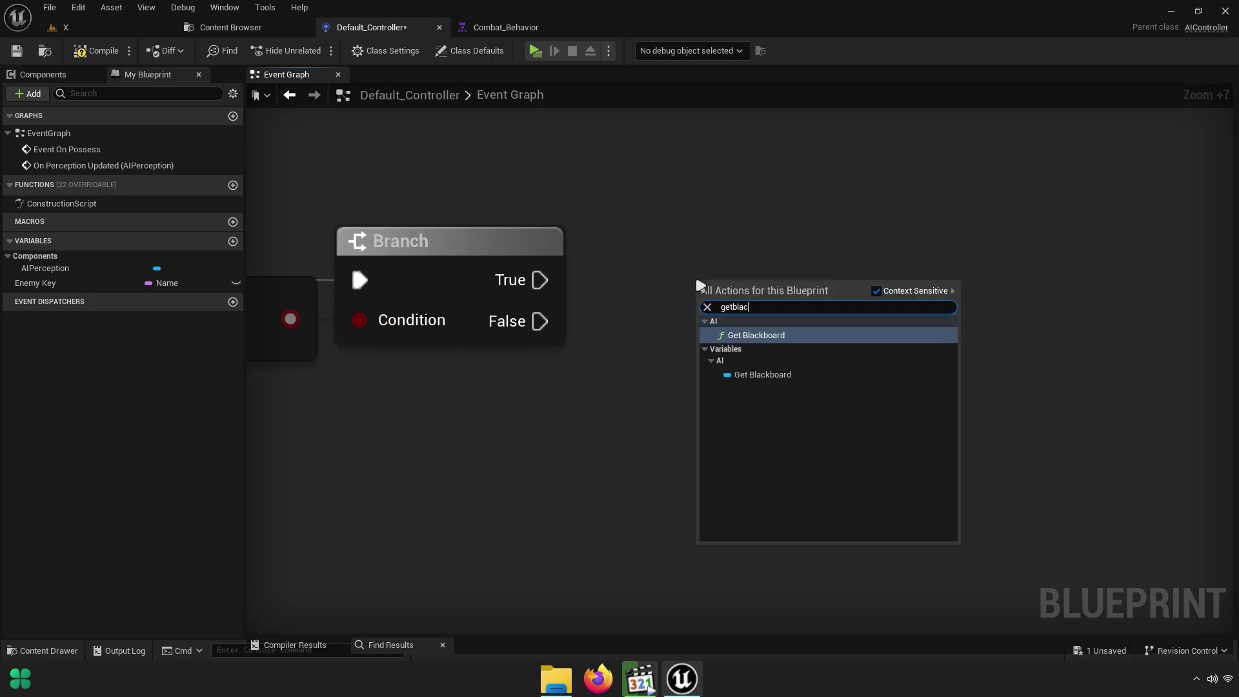
{"action": "left_click", "coordinate": [769, 373]}
{"action": "right_click_drag", "start_coordinate": [833, 318], "coordinate": [560, 304]}
{"action": "left_click_drag", "start_coordinate": [554, 275], "coordinate": [630, 261]}
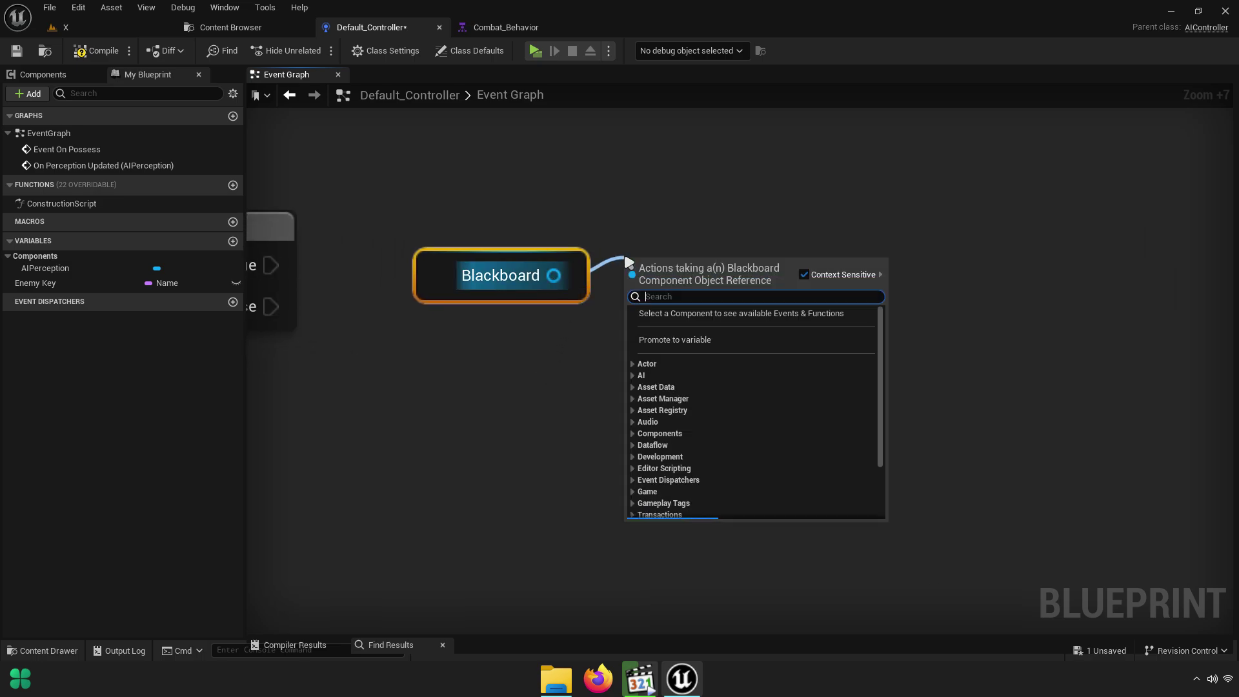
{"action": "type", "text": "setval"}
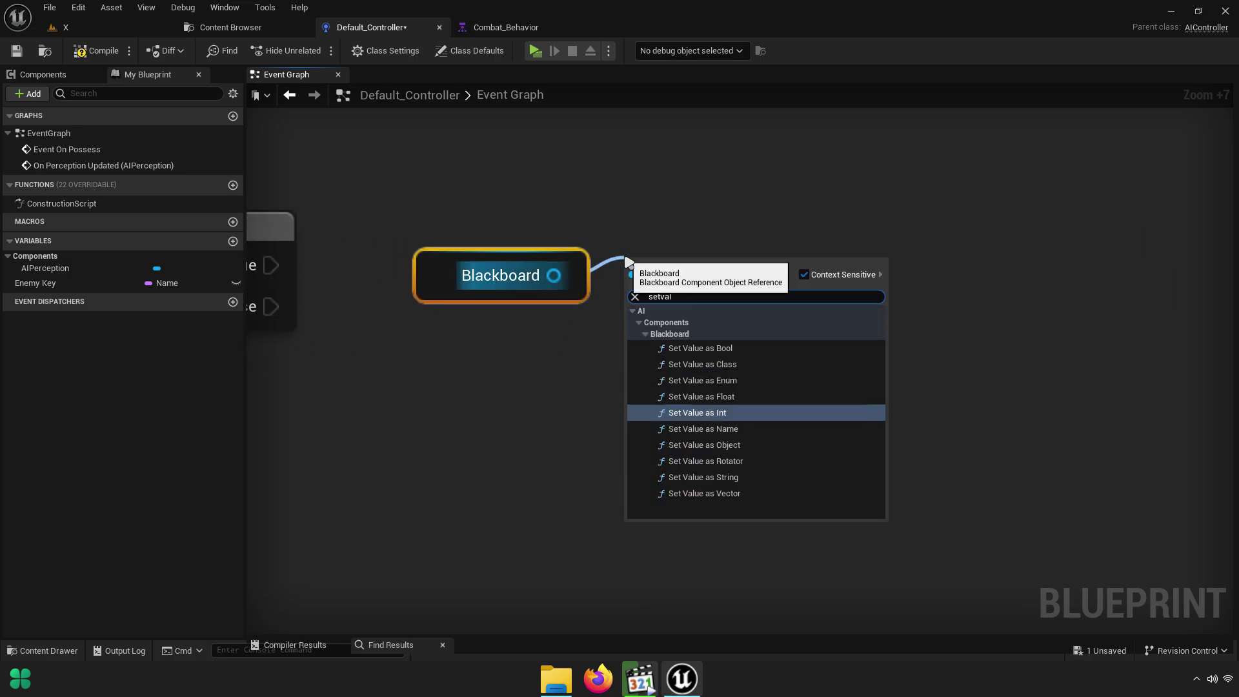
{"action": "type", "text": "ue as"}
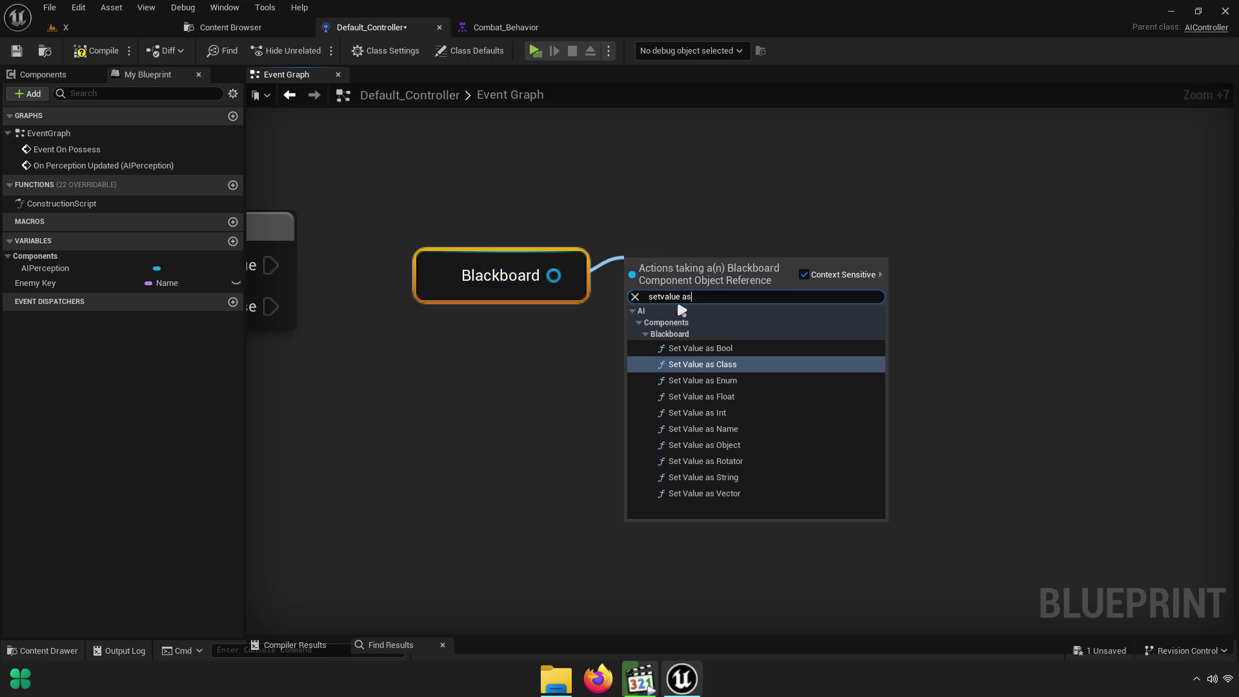
{"action": "left_click", "coordinate": [661, 296]}
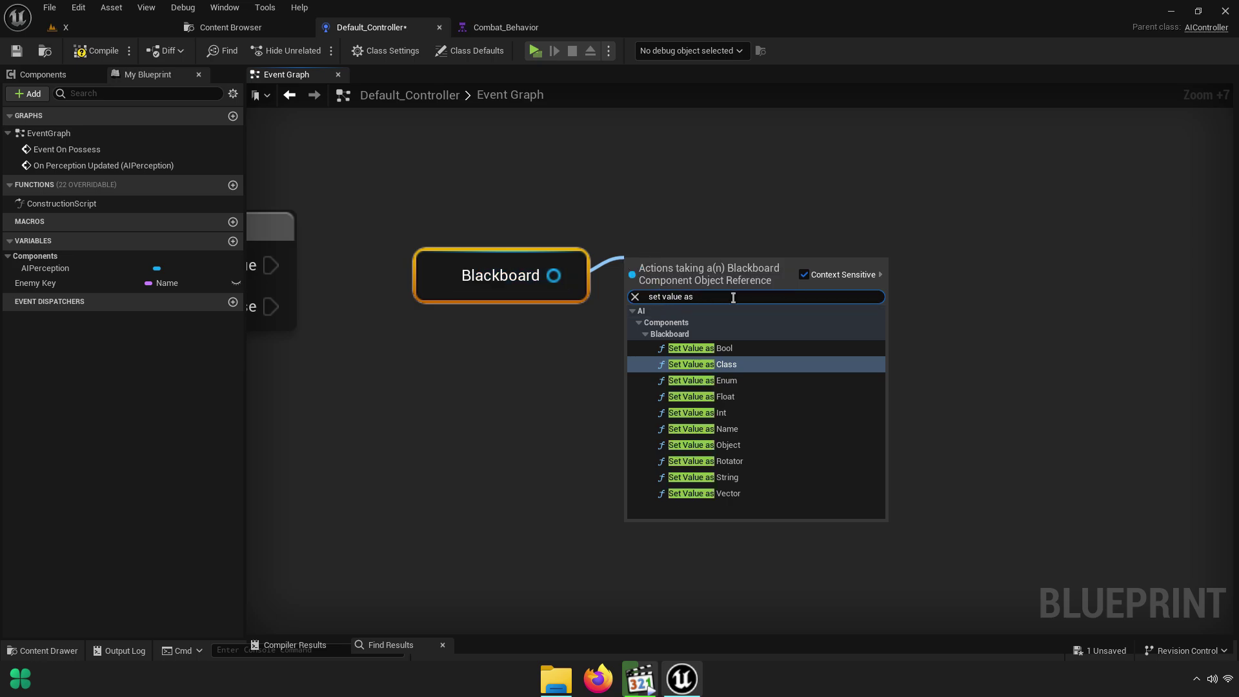
{"action": "type", "text": " object"}
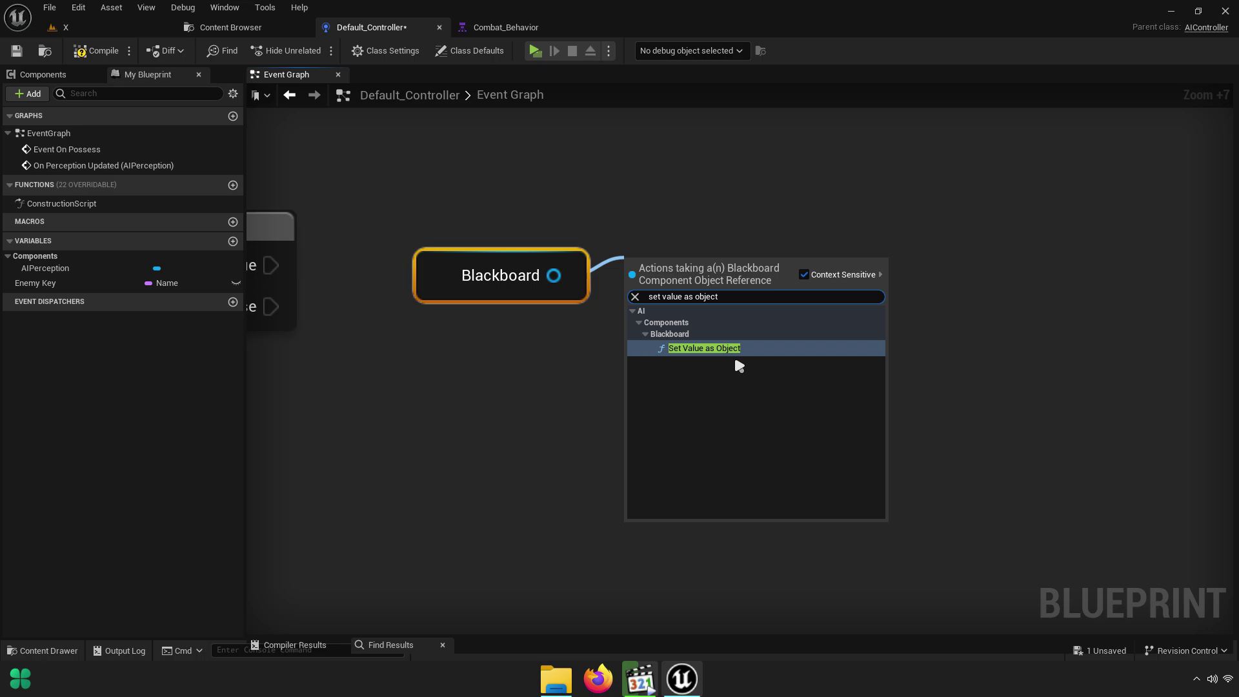
{"action": "left_click", "coordinate": [739, 349]}
Wire Branch True into Set Value as Object and plug Enemy Key into its Key Name
{"action": "left_click_drag", "start_coordinate": [716, 223], "coordinate": [459, 306]}
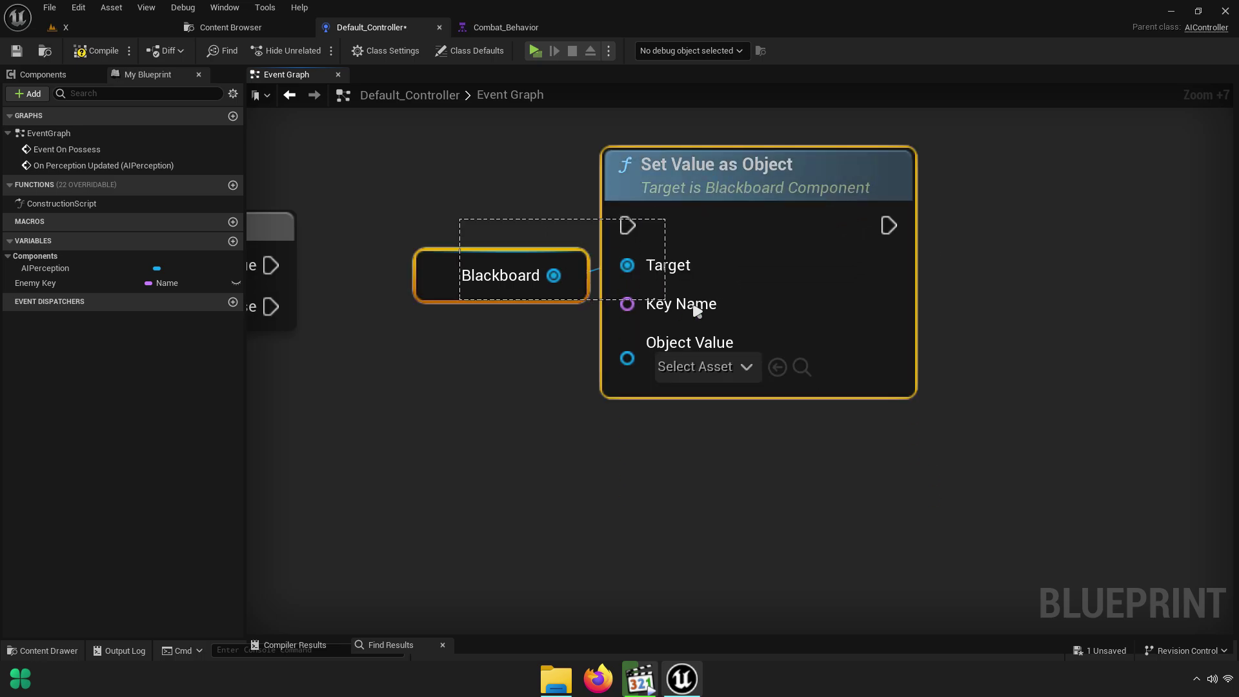
{"action": "right_click_drag", "start_coordinate": [364, 302], "coordinate": [698, 294]}
{"action": "left_click_drag", "start_coordinate": [604, 267], "coordinate": [966, 235]}
{"action": "left_click_drag", "start_coordinate": [1056, 215], "coordinate": [995, 256]}
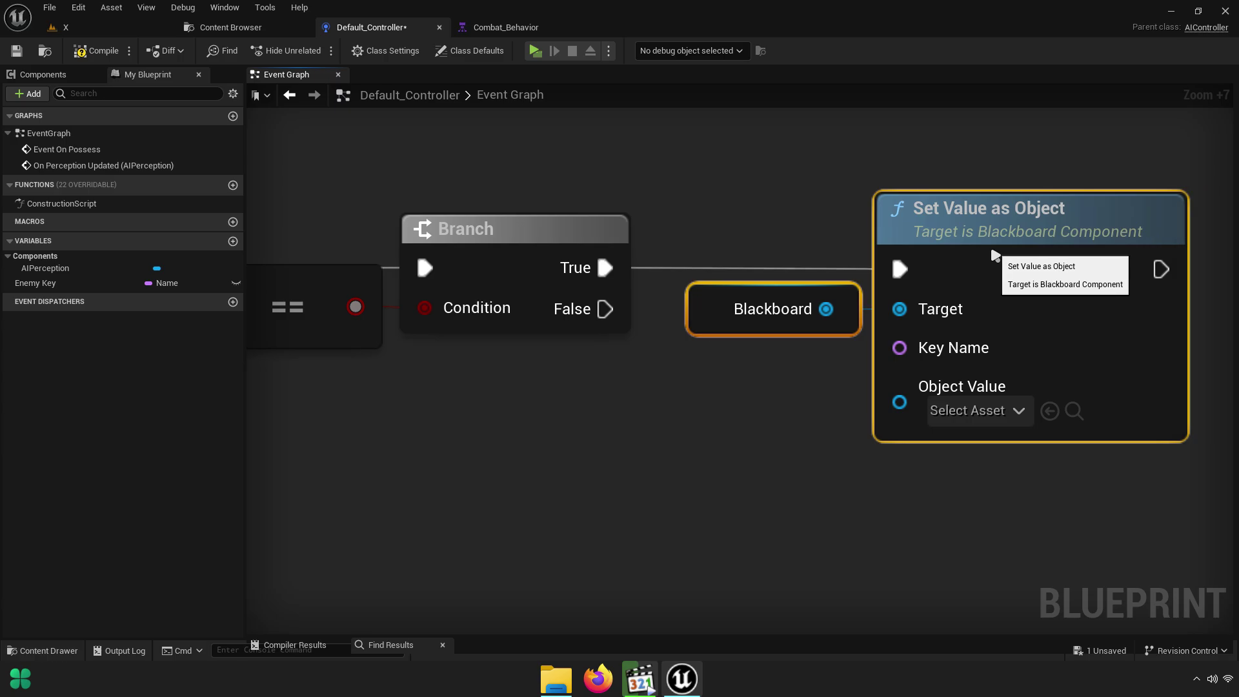
{"action": "left_click", "coordinate": [835, 361]}
{"action": "mouse_move", "coordinate": [36, 283]}
{"action": "left_mouse_down"}
{"action": "mouse_move", "coordinate": [842, 361]}
{"action": "mouse_move", "coordinate": [592, 343]}
{"action": "mouse_move", "coordinate": [642, 355]}
{"action": "mouse_move", "coordinate": [858, 304]}
{"action": "left_mouse_up"}
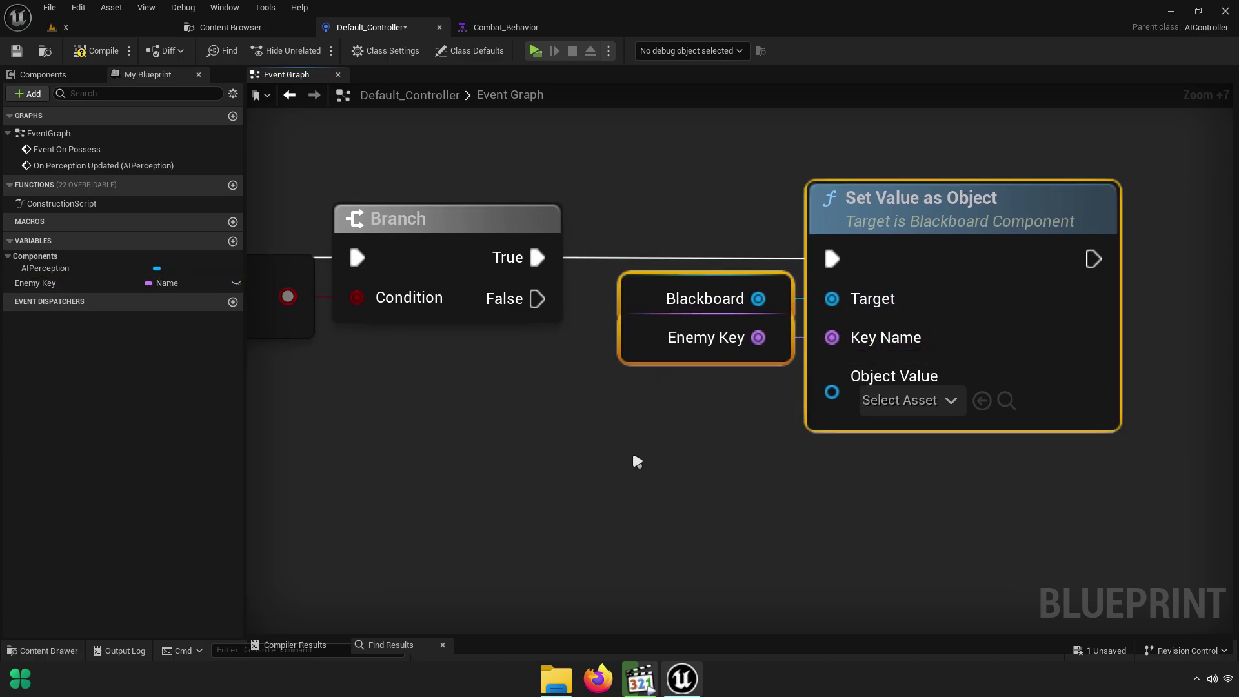
{"action": "right_click_drag", "start_coordinate": [637, 462], "coordinate": [913, 357]}
{"action": "scroll", "coordinate": [649, 393], "scroll_direction": "down", "scroll_amount": 4}
{"action": "right_click_drag", "start_coordinate": [650, 392], "coordinate": [1081, 374]}
{"action": "right_click_drag", "start_coordinate": [739, 375], "coordinate": [1233, 380]}
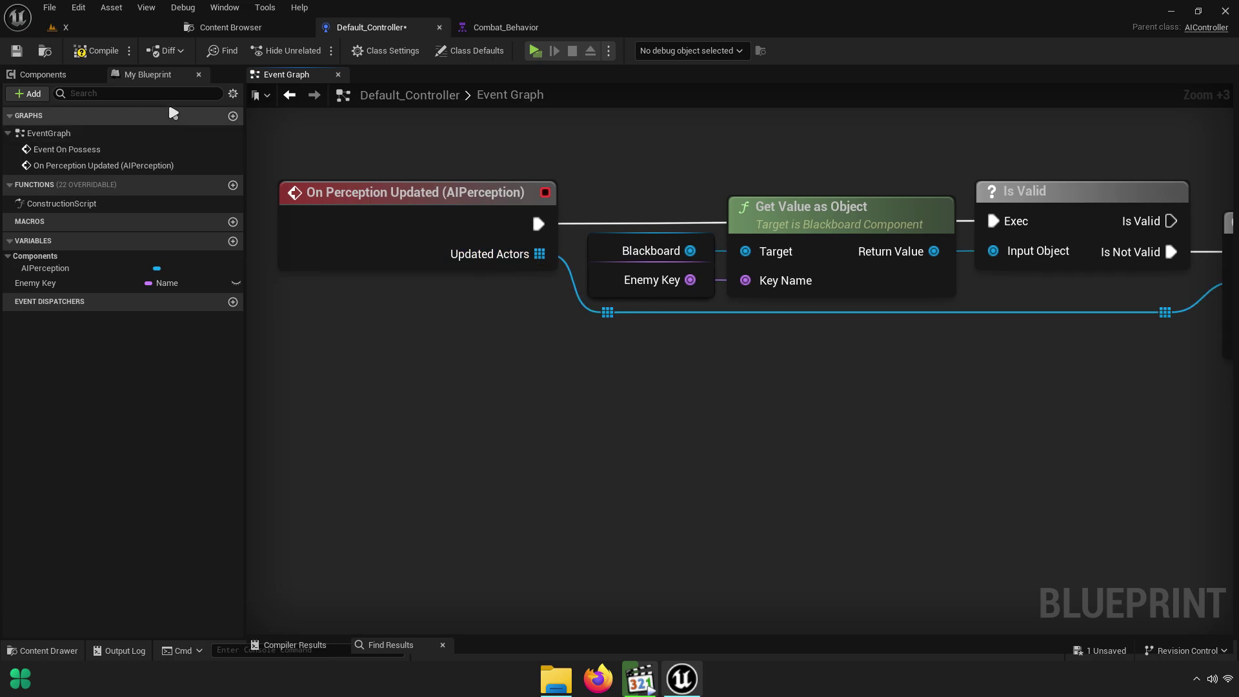
Save the controller blueprint and select its AIPerception component for editing
{"action": "left_click", "coordinate": [17, 51]}
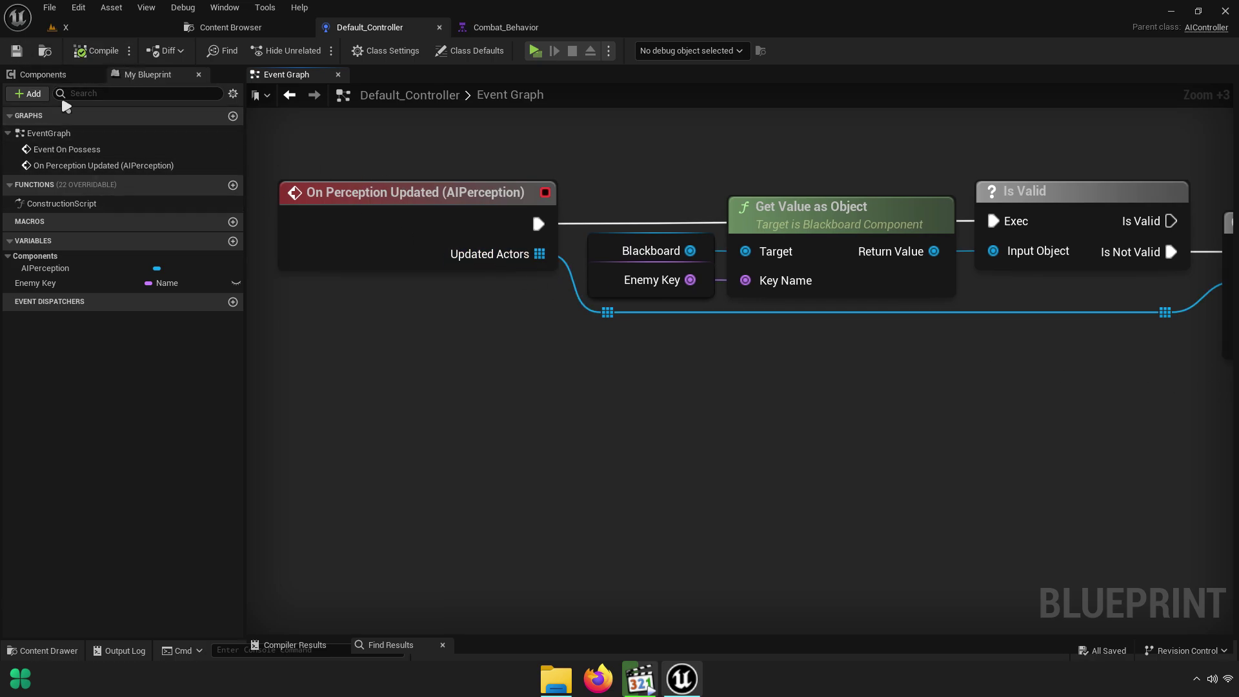
{"action": "left_click", "coordinate": [42, 74]}
{"action": "left_click", "coordinate": [62, 167]}
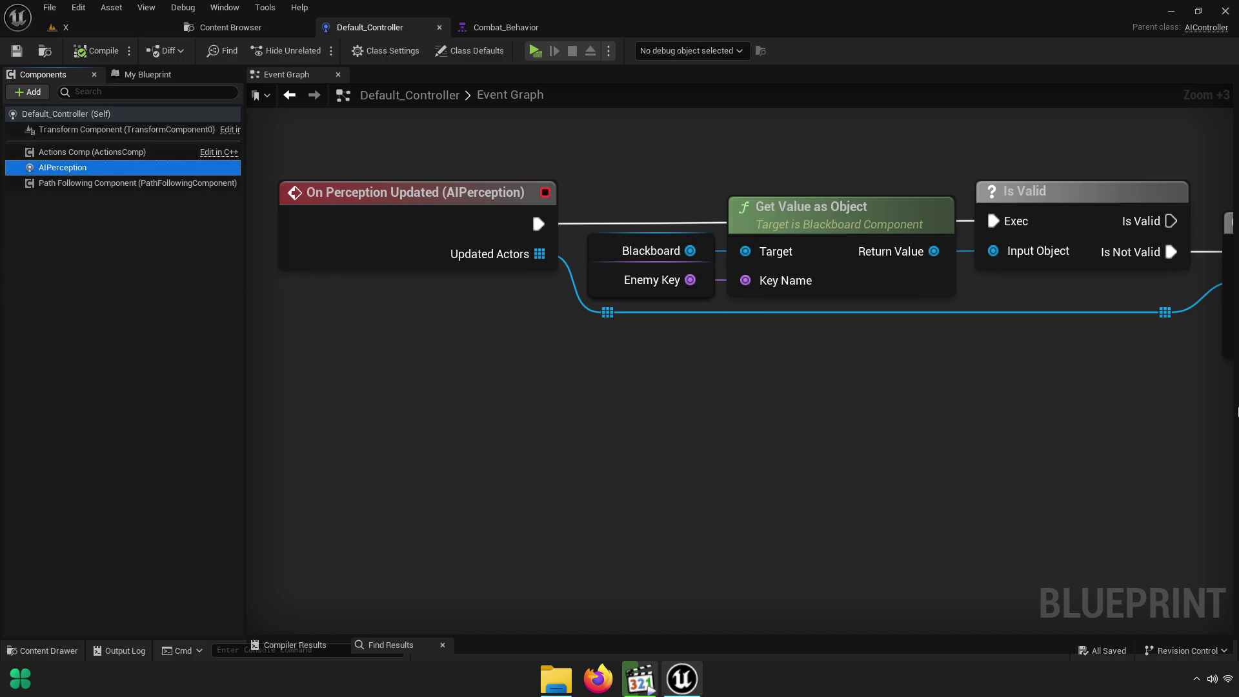
{"action": "left_click_drag", "start_coordinate": [1230, 407], "coordinate": [520, 390]}
{"action": "type", "text": "s"}
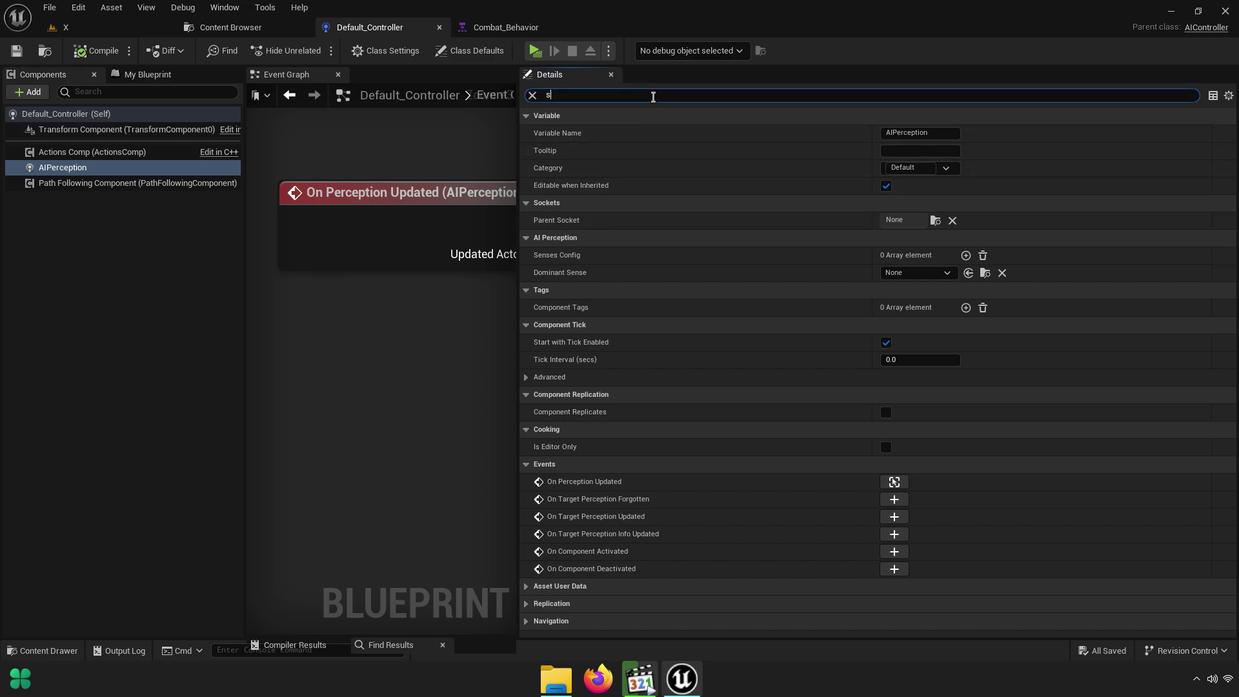
Add a Senses Config entry of type AI Sight config to the perception component
{"action": "type", "text": "ene"}
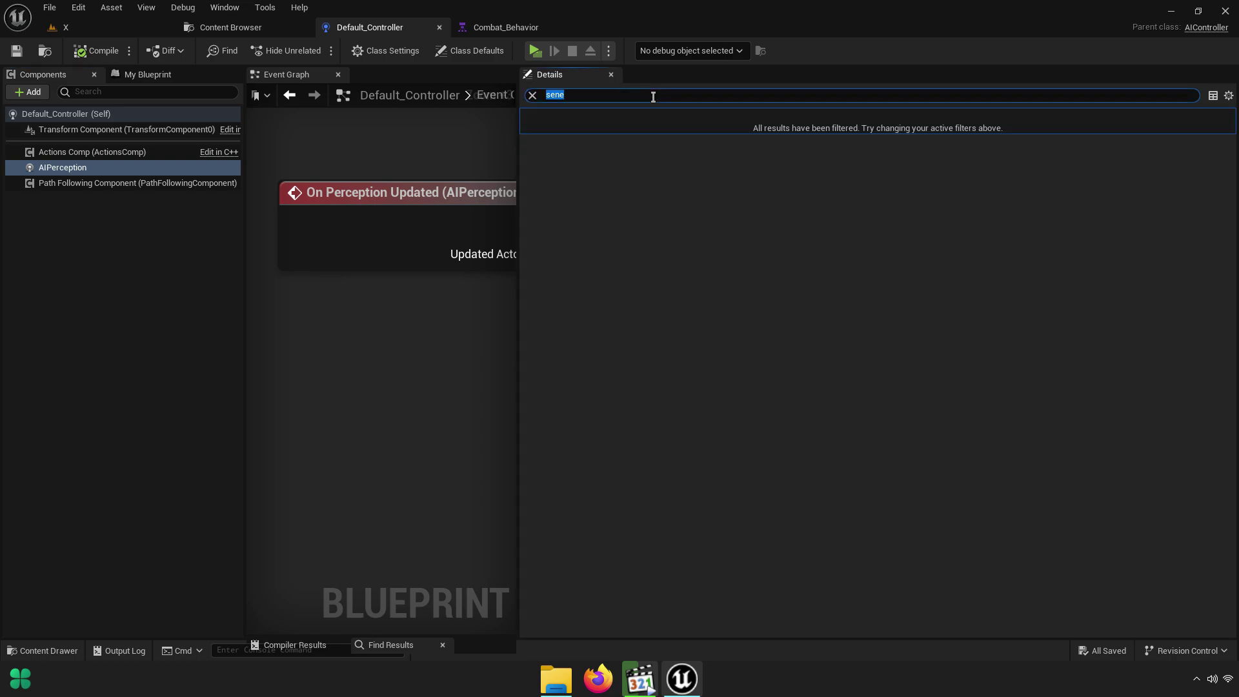
{"action": "type", "text": "sc"}
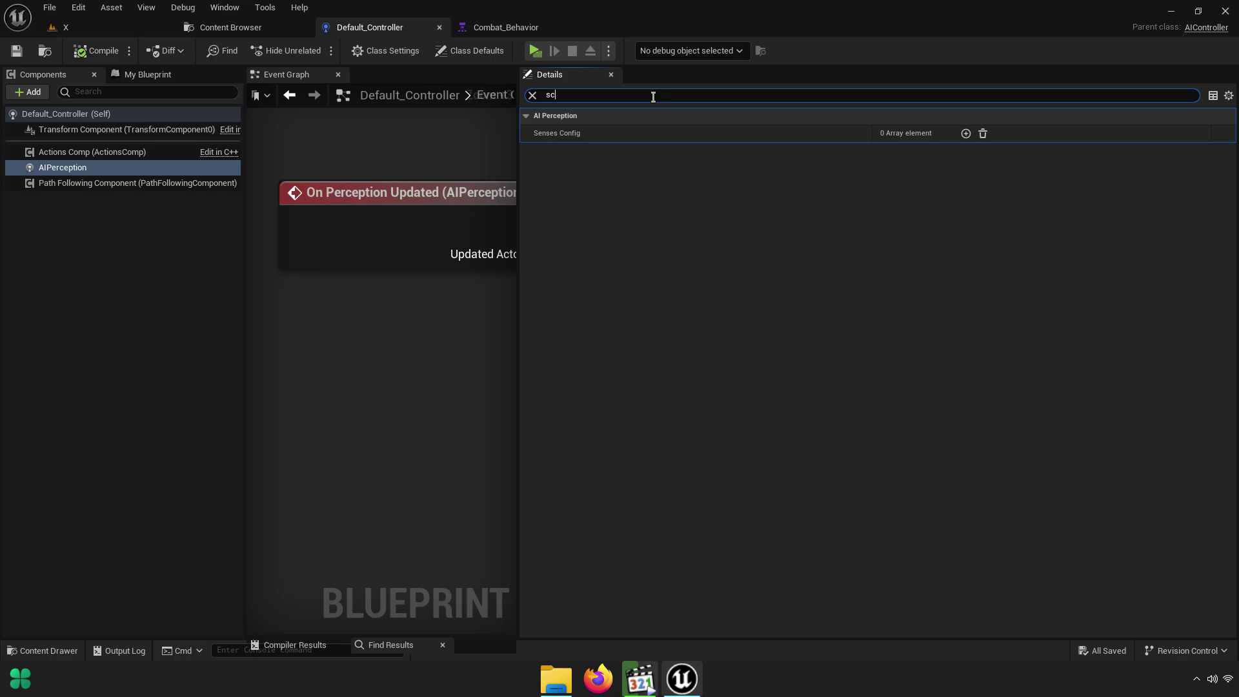
{"action": "type", "text": "ensnse"}
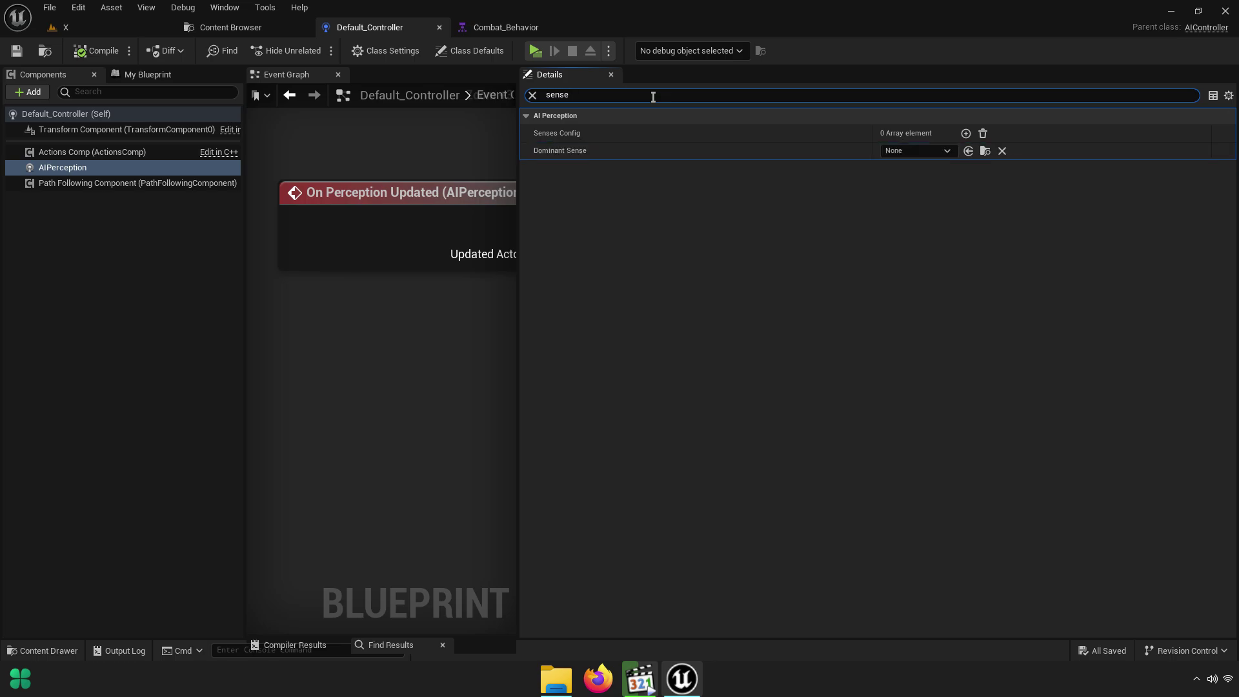
{"action": "type", "text": "s"}
{"action": "left_click", "coordinate": [966, 133]}
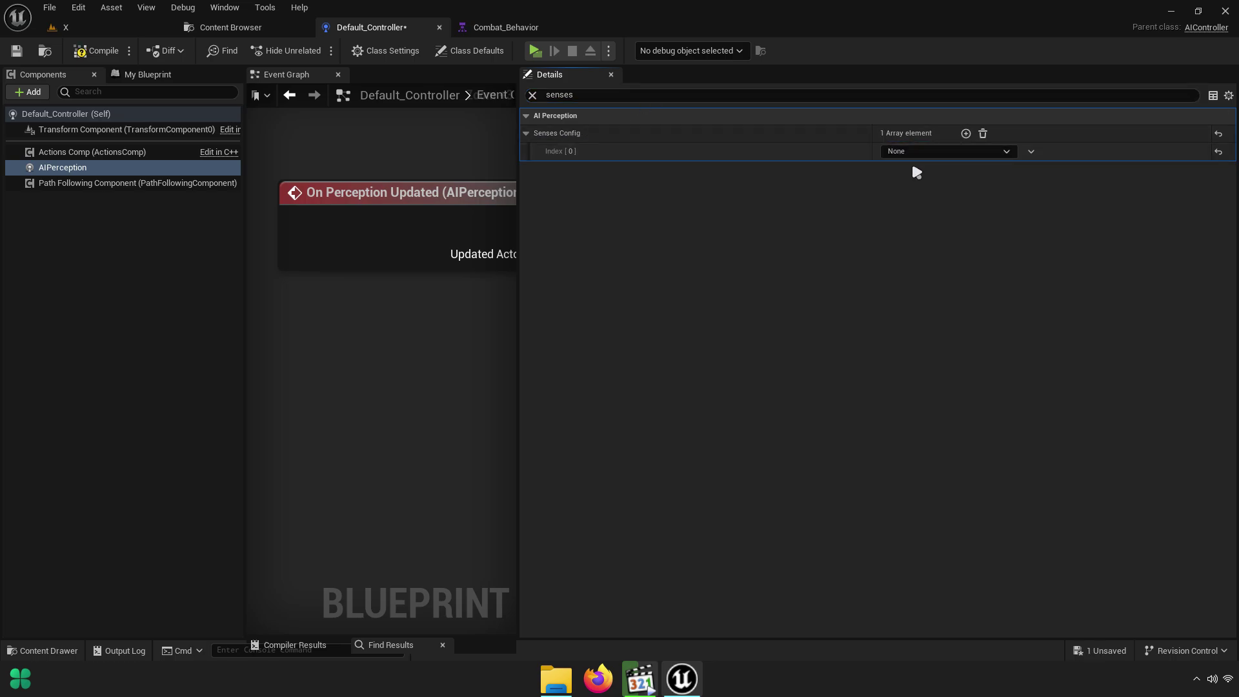
{"action": "left_click", "coordinate": [920, 152]}
{"action": "type", "text": "ai sig"}
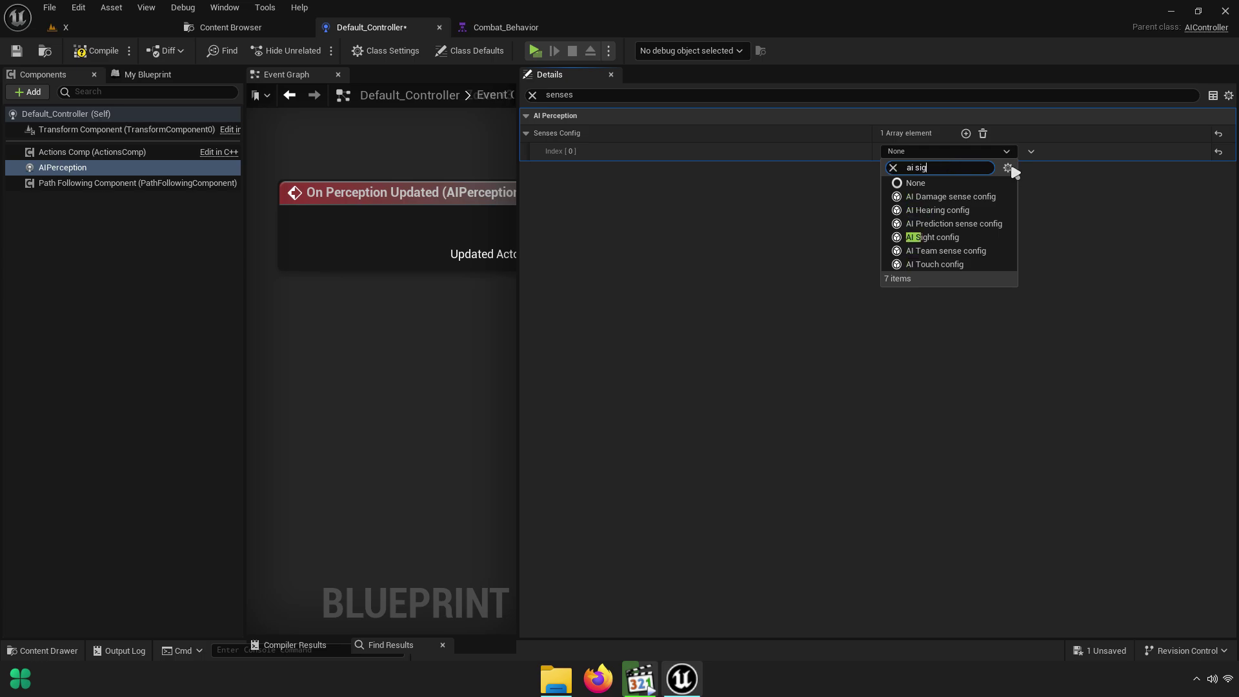
{"action": "type", "text": "ht"}
{"action": "left_click", "coordinate": [944, 196]}
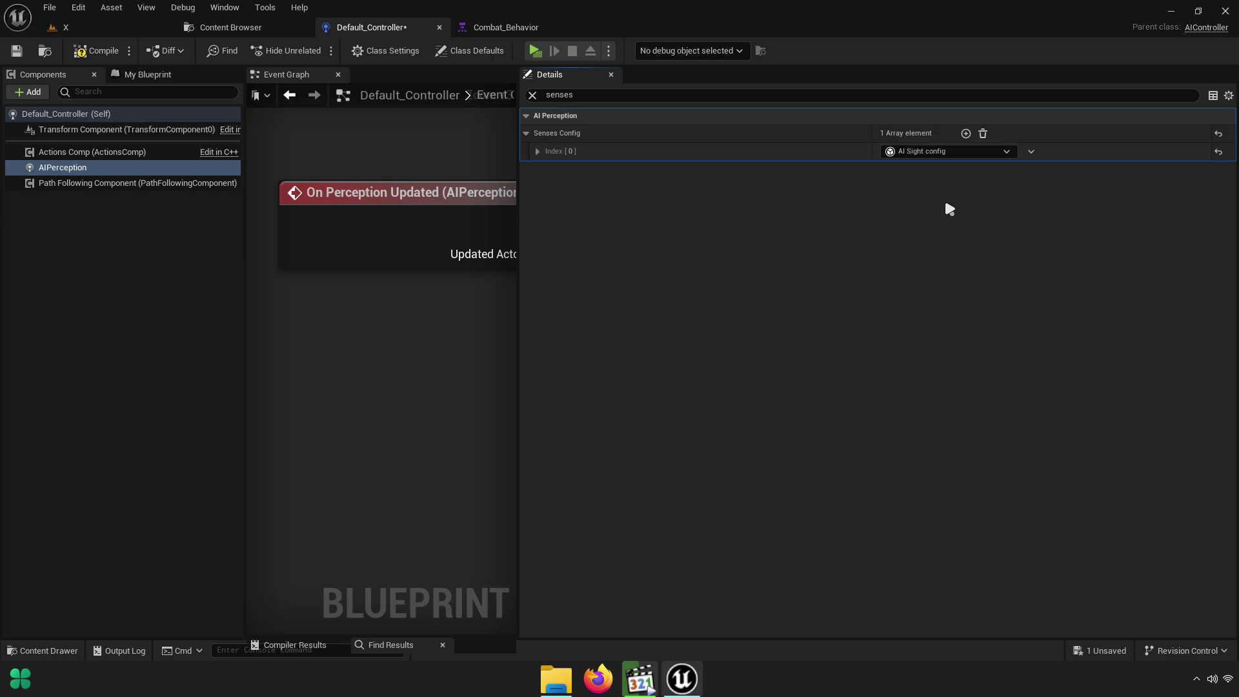
Set sight and lose-sight radius to 800 and also detect neutrals and friendlies
{"action": "left_click", "coordinate": [538, 151]}
{"action": "left_click", "coordinate": [550, 169]}
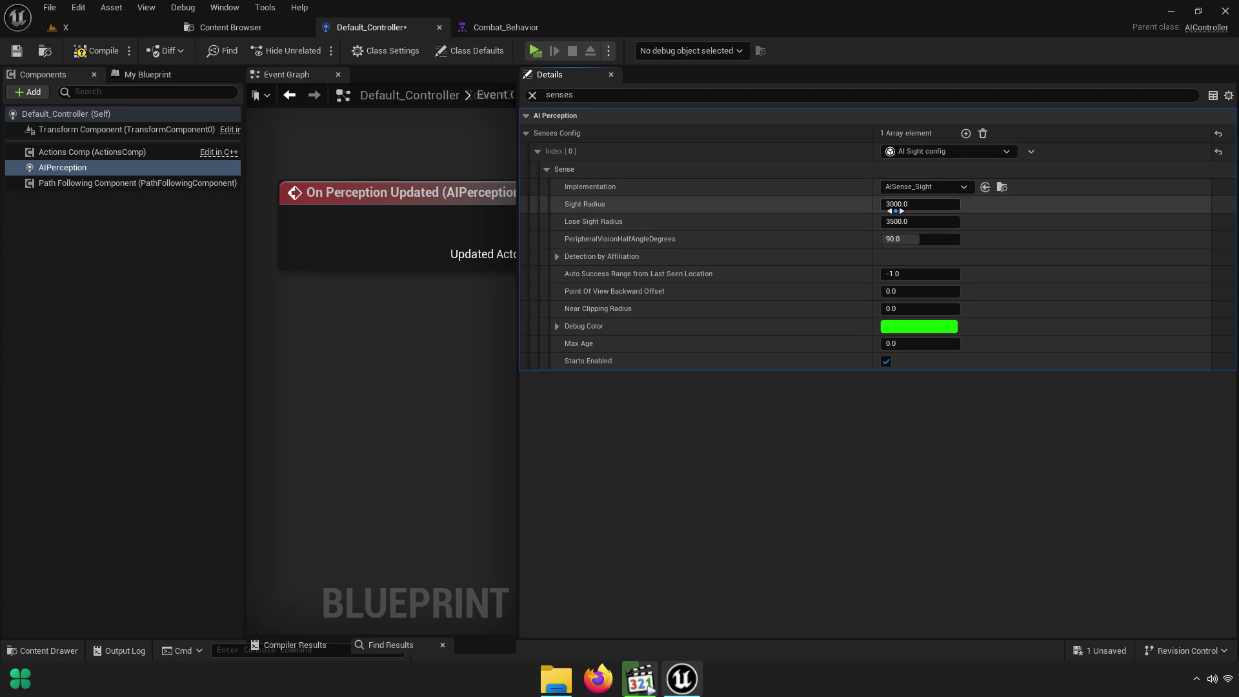
{"action": "type", "text": "800"}
{"action": "key", "text": "Tab"}
{"action": "type", "text": "800"}
{"action": "key", "text": "Tab"}
{"action": "left_click", "coordinate": [557, 257]}
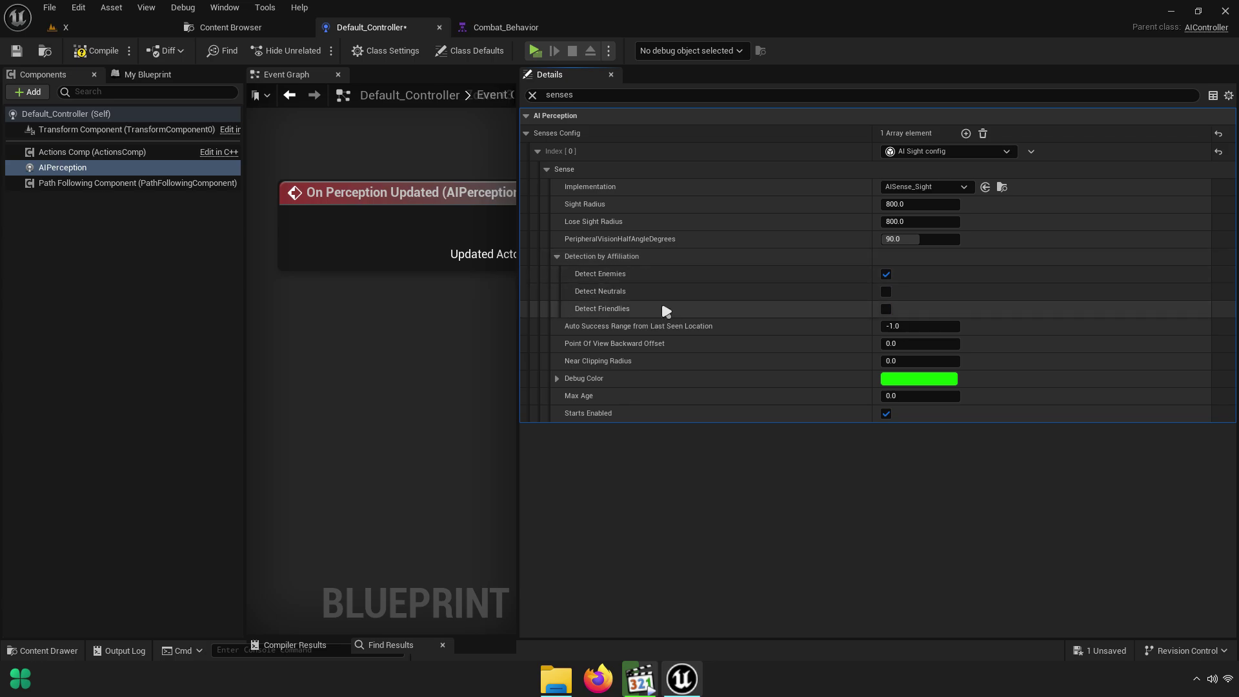
{"action": "left_click", "coordinate": [886, 310]}
{"action": "left_click", "coordinate": [886, 291]}
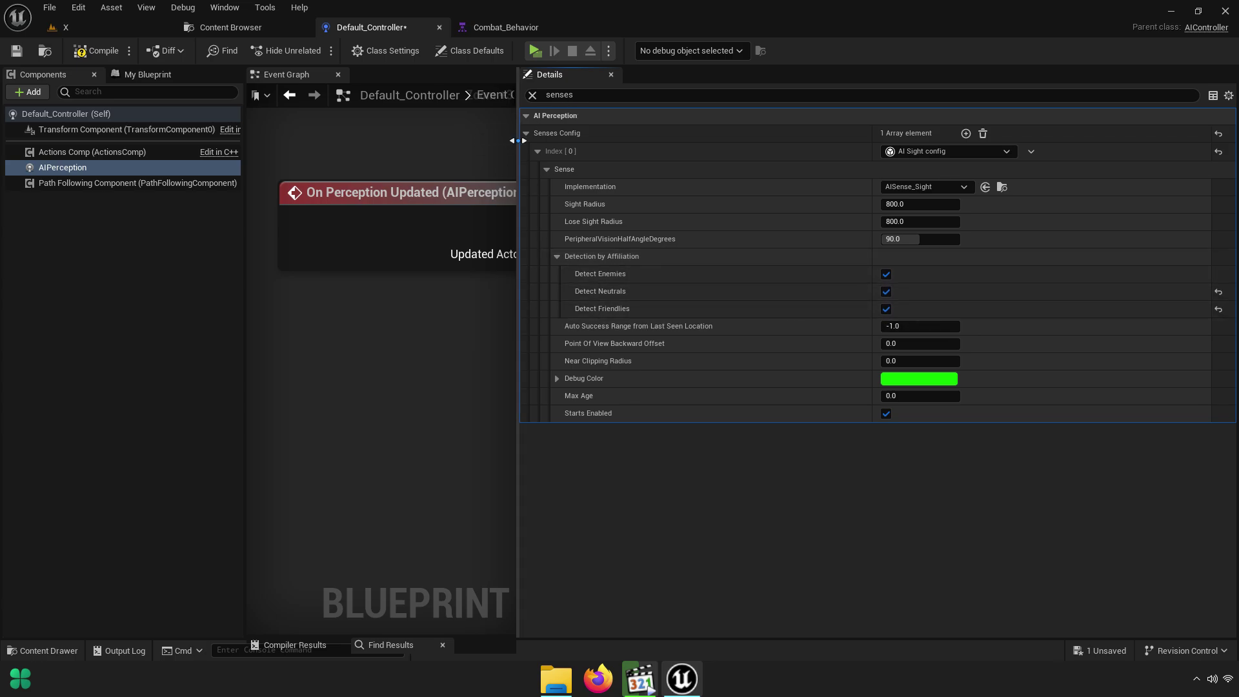
{"action": "left_click_drag", "start_coordinate": [518, 140], "coordinate": [1233, 140]}
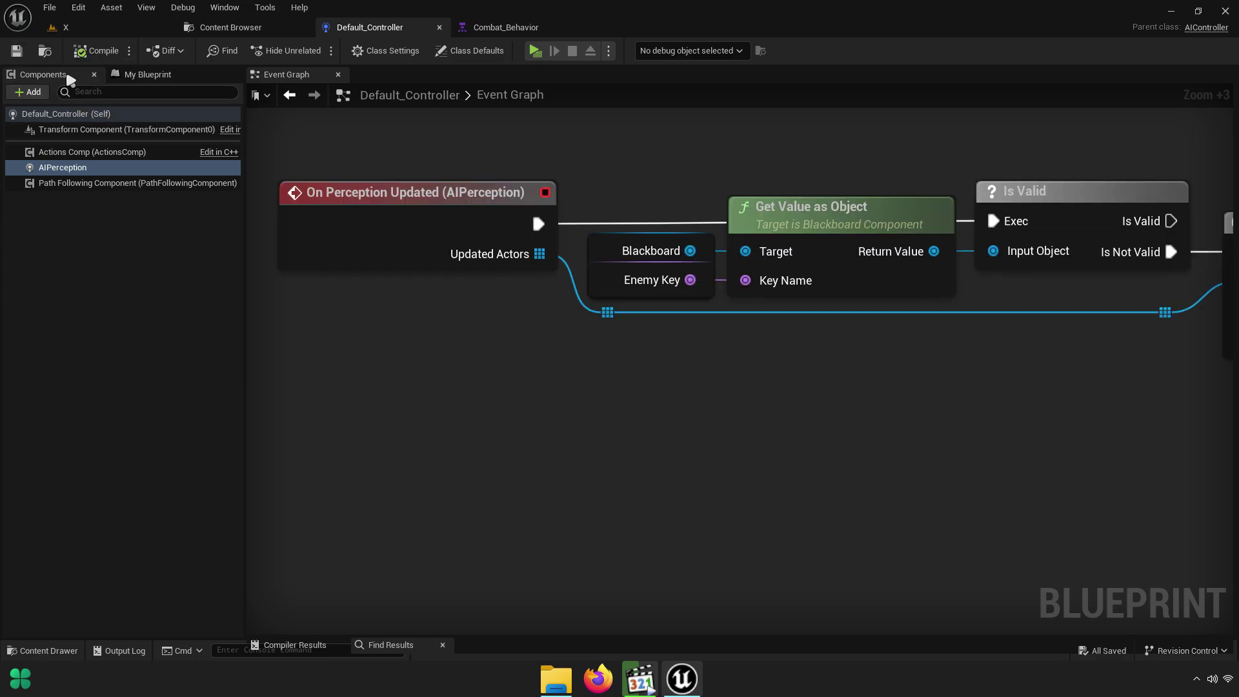
Select the Enemy Key variable in Default_Controller and show its properties in Details
{"action": "left_click_drag", "start_coordinate": [246, 184], "coordinate": [153, 184]}
{"action": "left_click", "coordinate": [107, 75]}
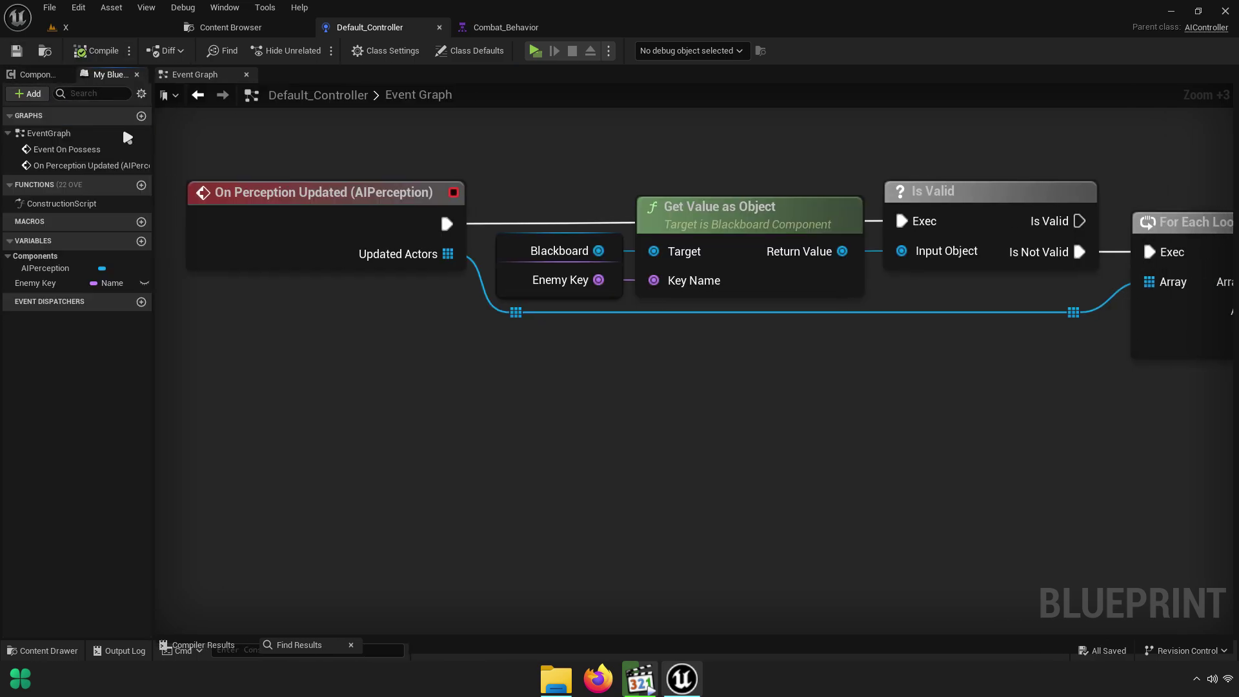
{"action": "left_click", "coordinate": [50, 283]}
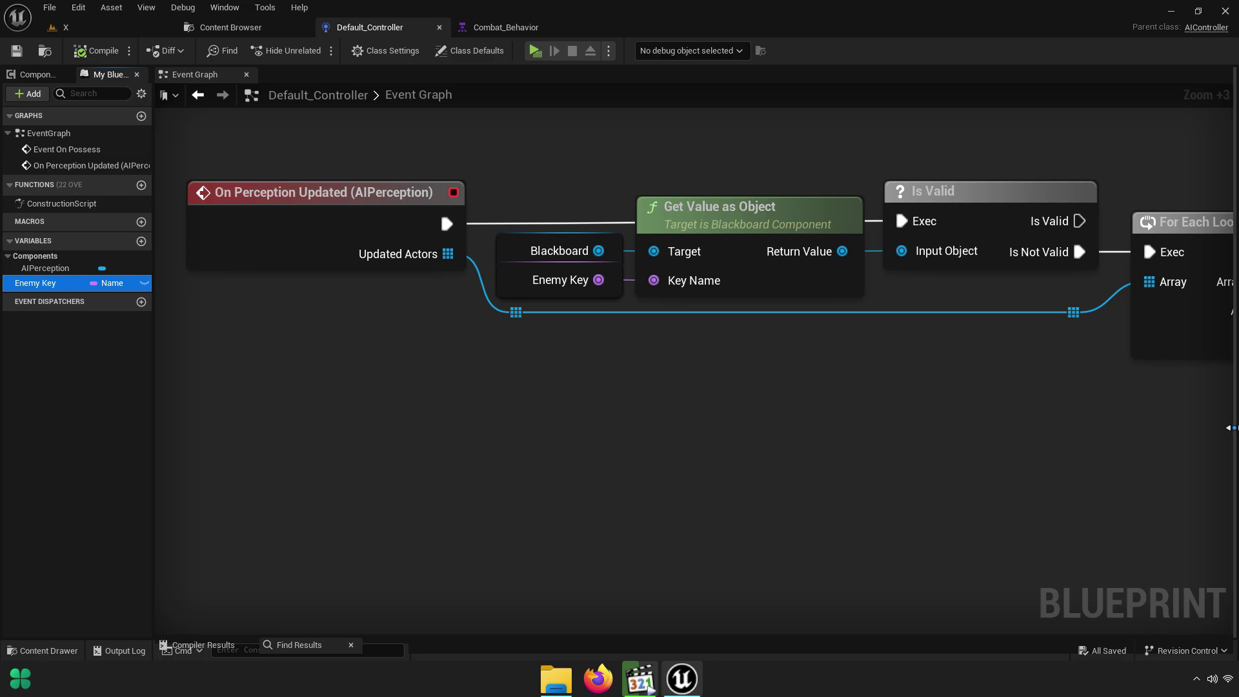
{"action": "left_click", "coordinate": [1230, 427]}
{"action": "left_click", "coordinate": [861, 95]}
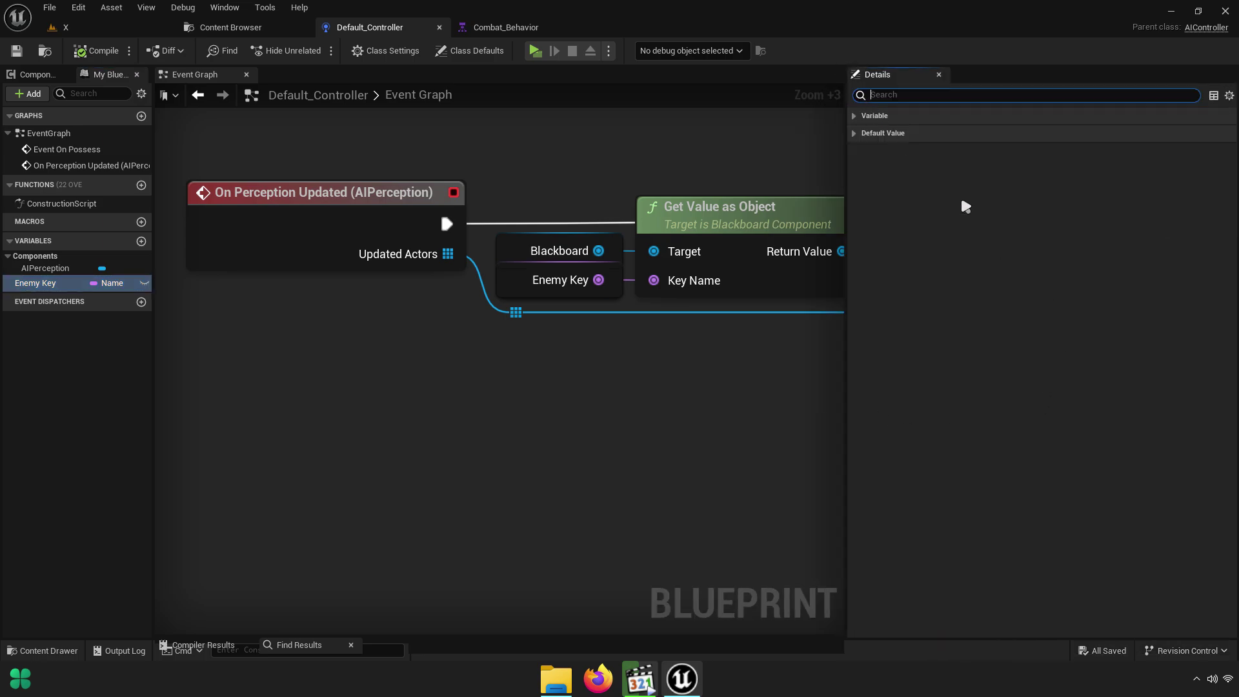
{"action": "left_click", "coordinate": [854, 134]}
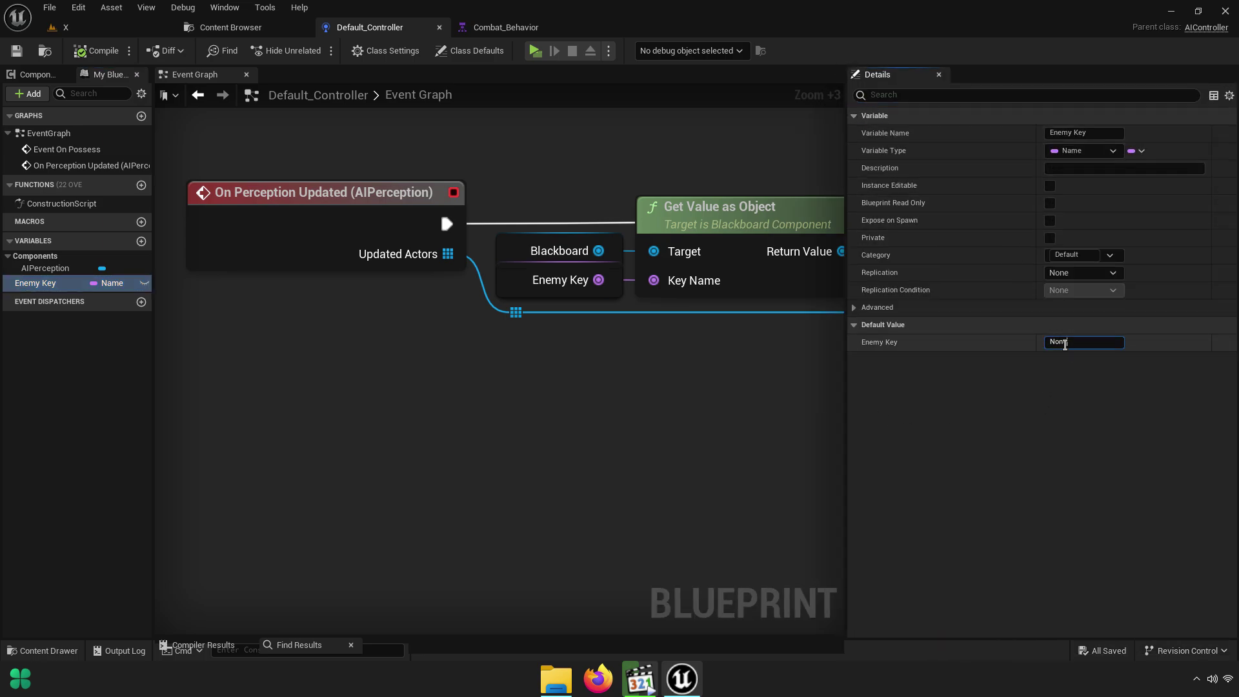
Inspect the Combat_Behavior attack branch's Move To task and its blackboard key
{"action": "left_click", "coordinate": [506, 27]}
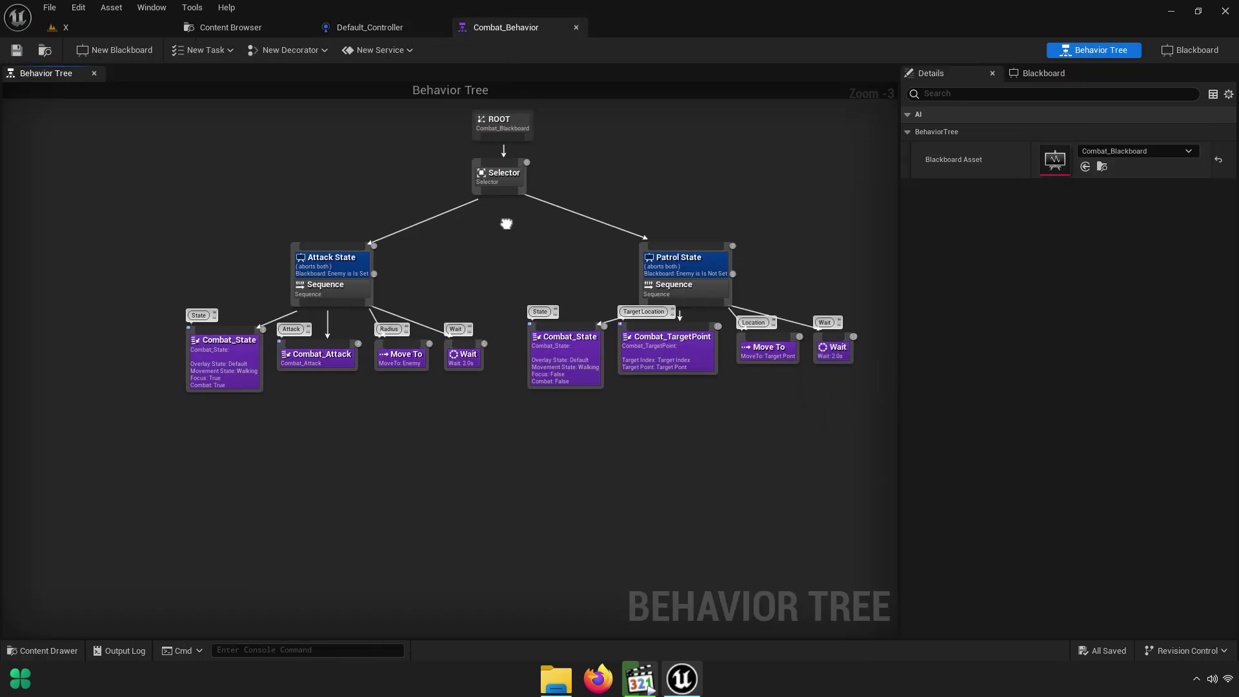
{"action": "scroll", "coordinate": [506, 223], "scroll_direction": "up", "scroll_amount": 3}
{"action": "right_click_drag", "start_coordinate": [409, 249], "coordinate": [489, 179]}
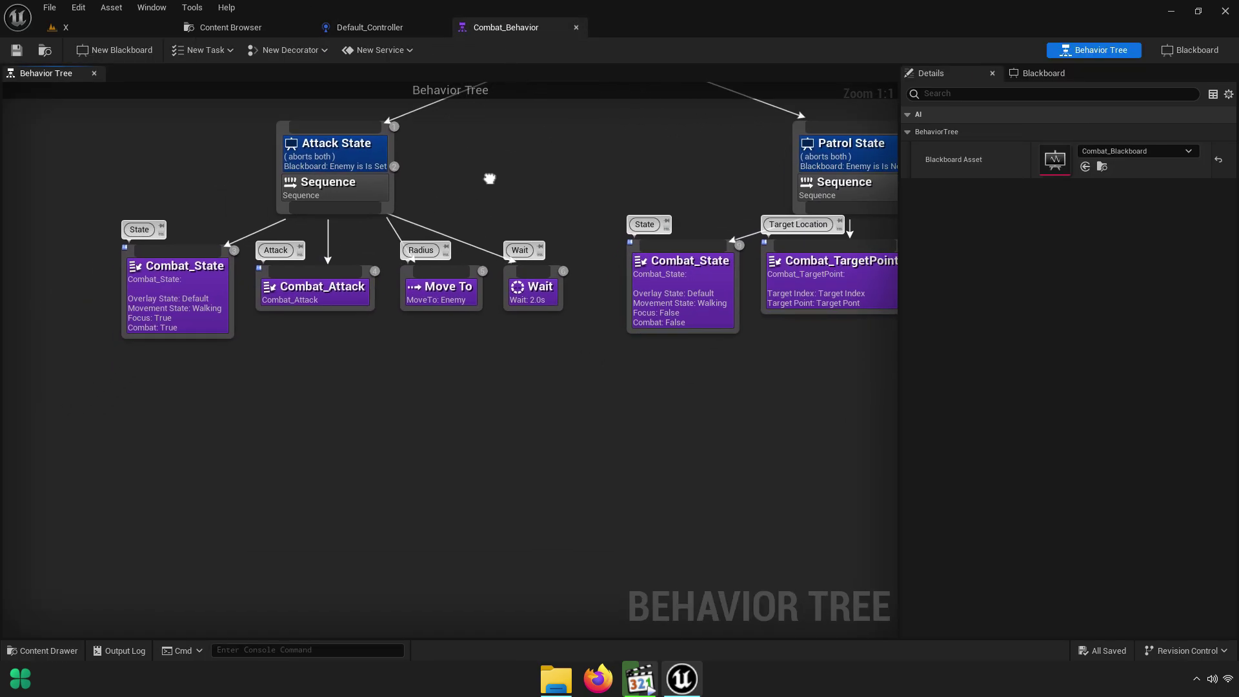
{"action": "scroll", "coordinate": [436, 310], "scroll_direction": "up", "scroll_amount": 4}
{"action": "scroll", "coordinate": [446, 284], "scroll_direction": "up", "scroll_amount": 3}
{"action": "left_click", "coordinate": [456, 267]}
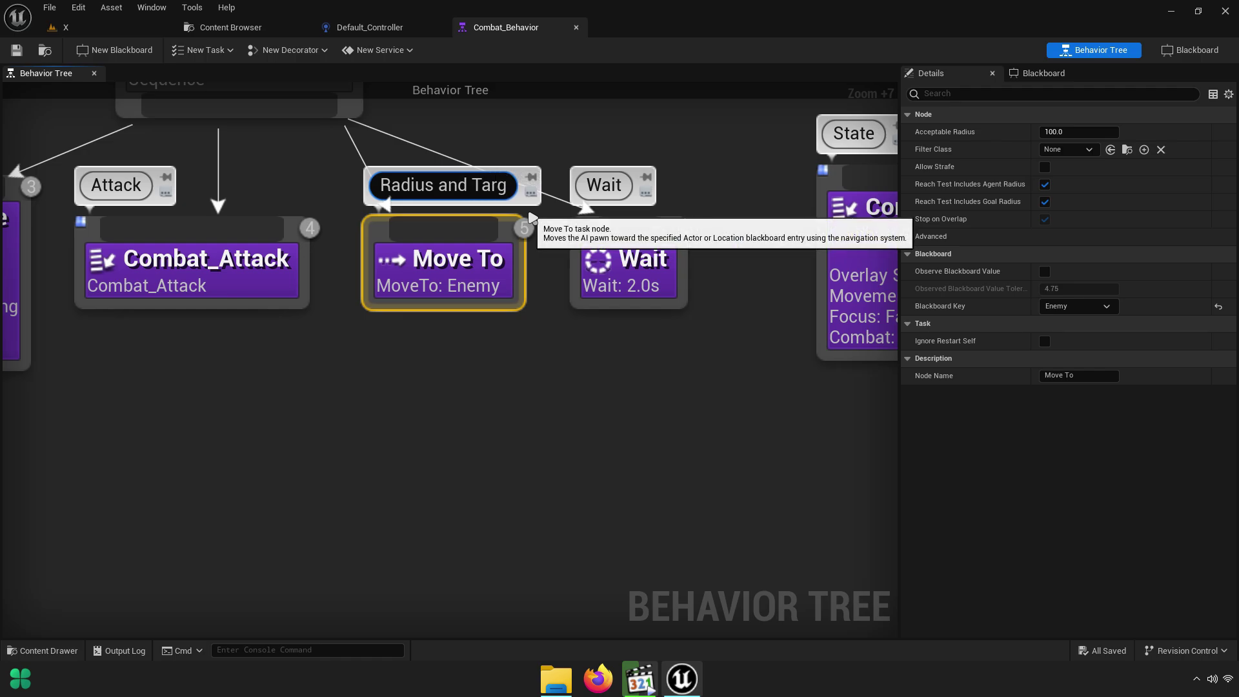
{"action": "left_click", "coordinate": [451, 286]}
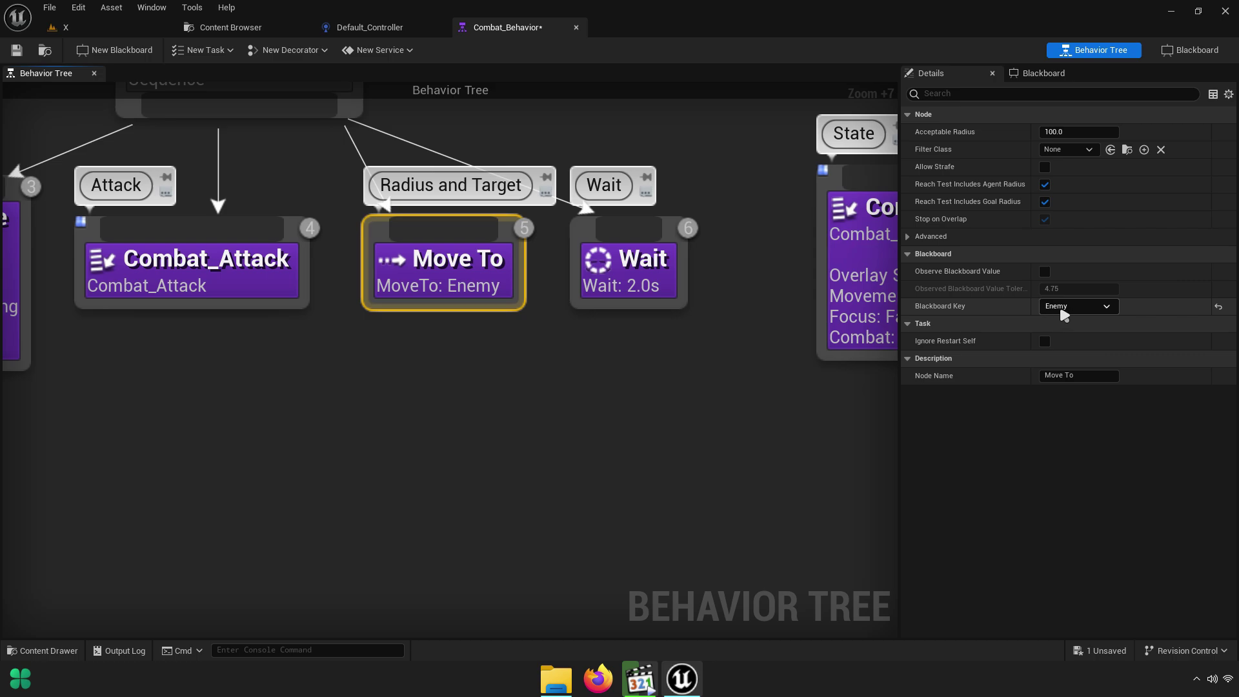
Set Enemy Key's default value to Enemy, then return to the level editor
{"action": "left_click", "coordinate": [381, 27]}
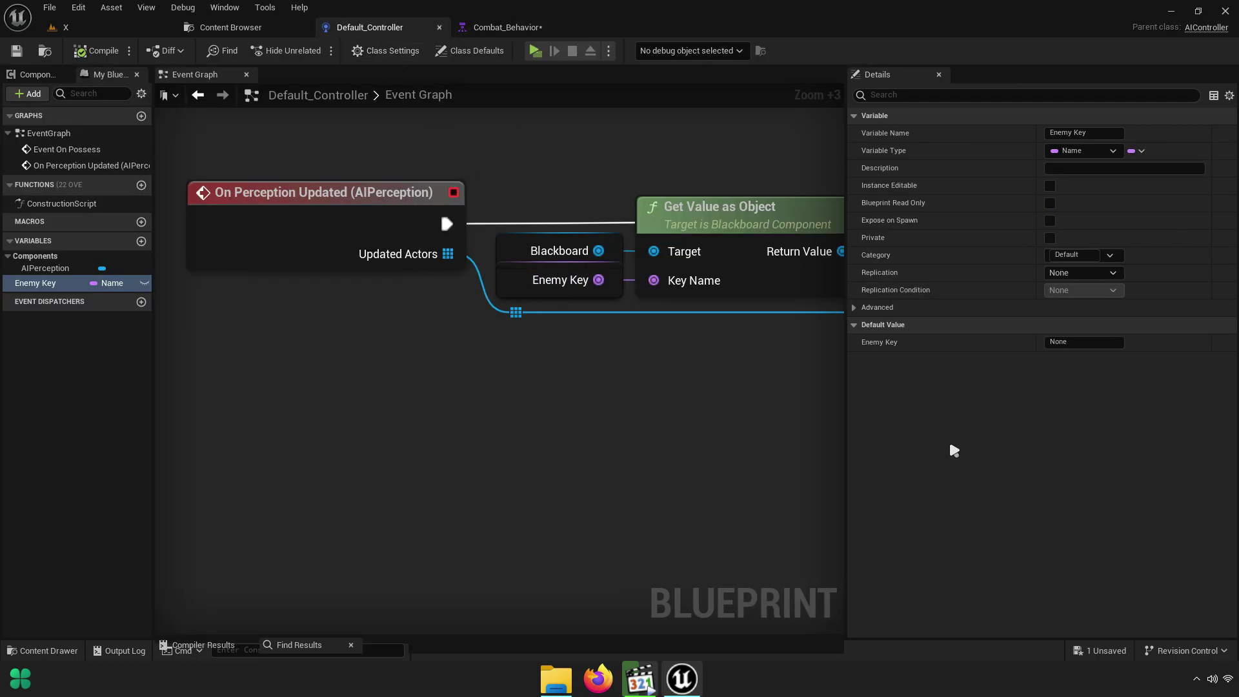
{"action": "left_click", "coordinate": [1086, 343]}
{"action": "type", "text": "Enemy"}
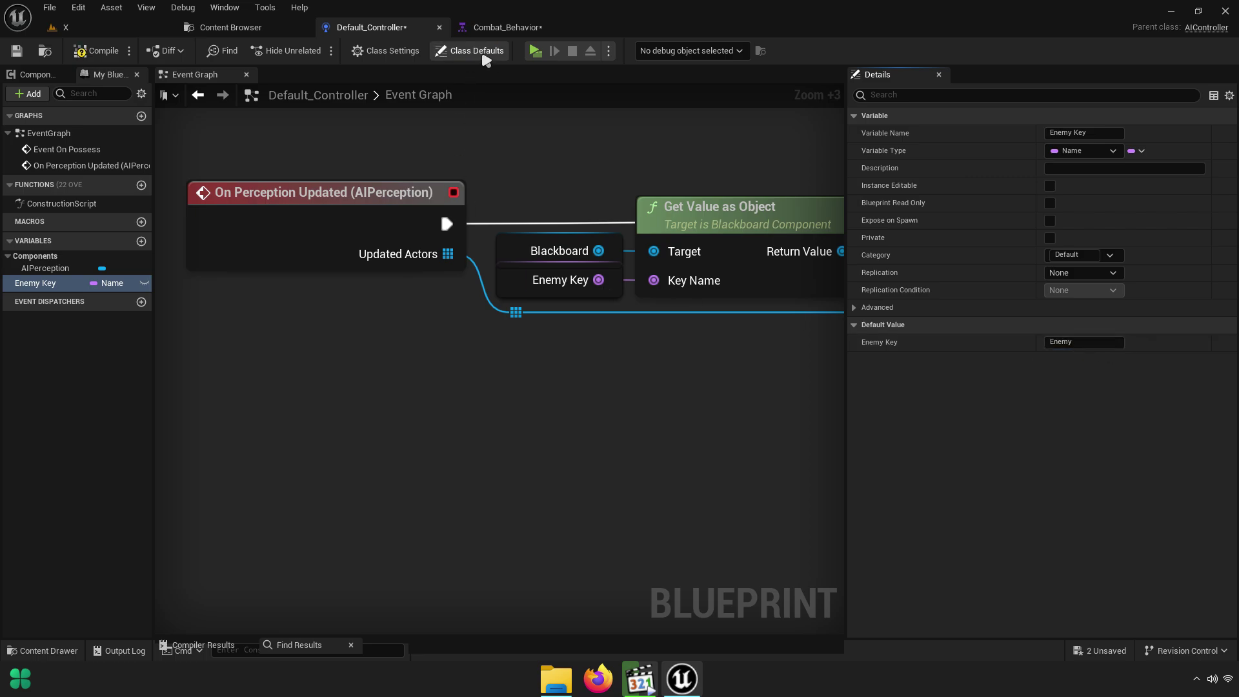
{"action": "left_click", "coordinate": [505, 27]}
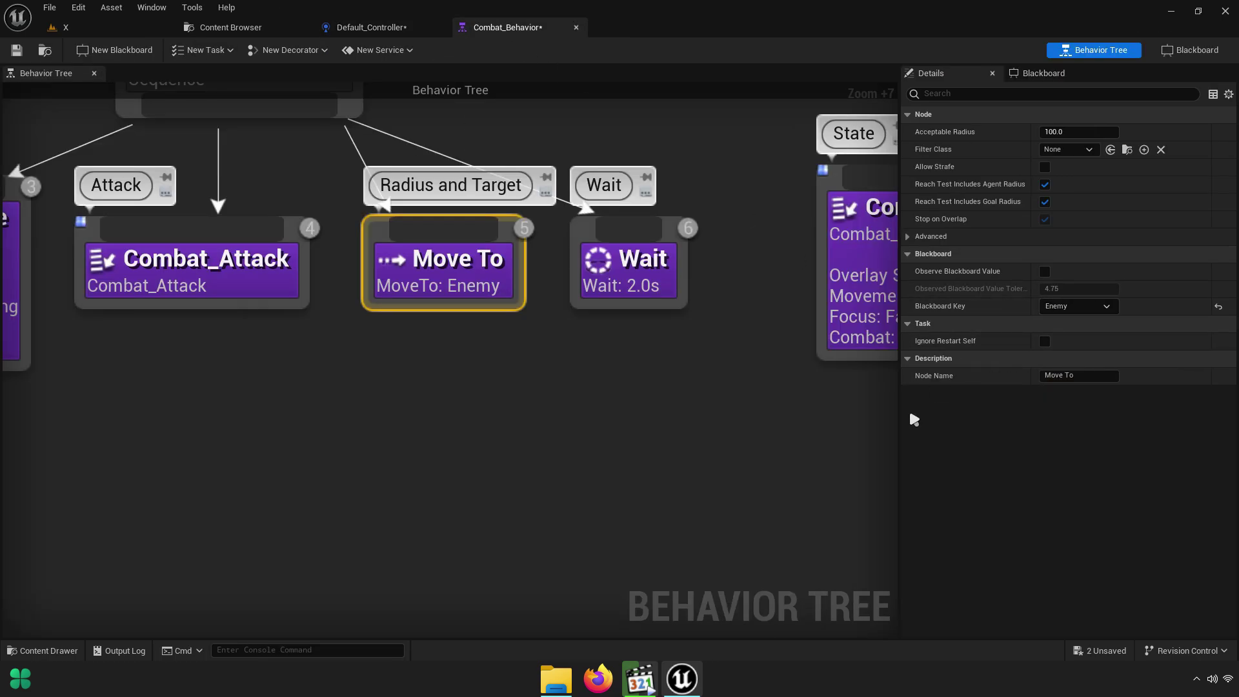
{"action": "left_click_drag", "start_coordinate": [900, 416], "coordinate": [1233, 380]}
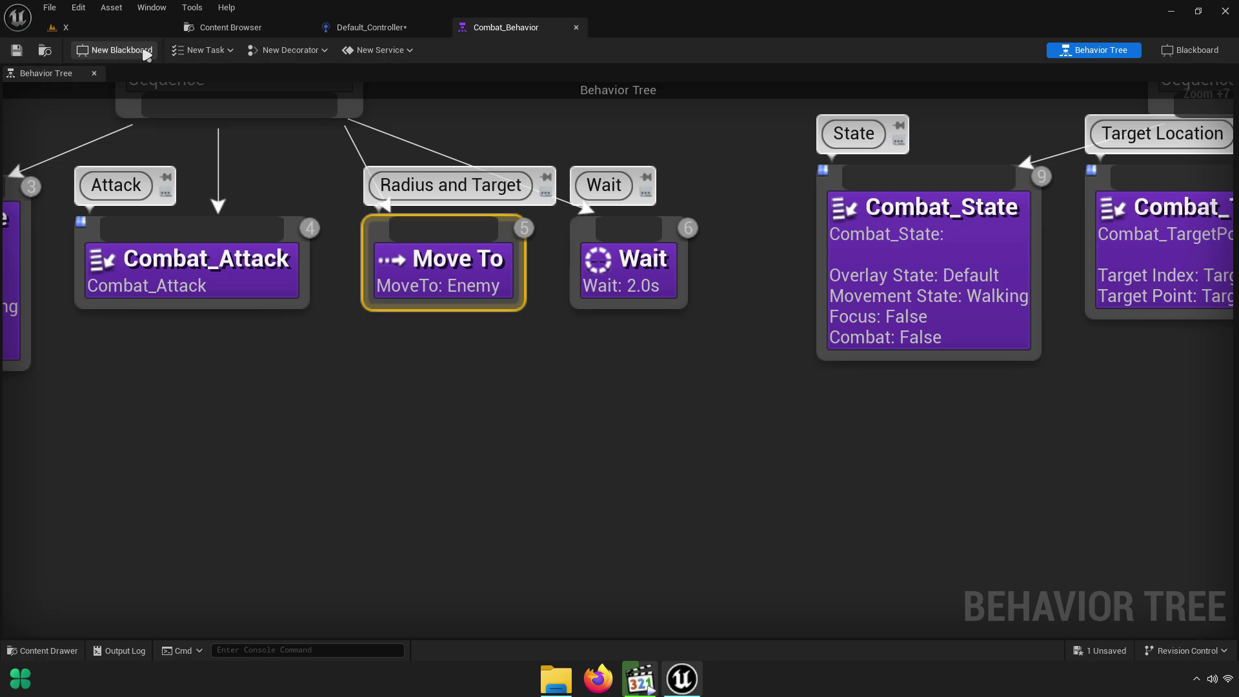
{"action": "left_click", "coordinate": [230, 27]}
{"action": "left_click", "coordinate": [122, 29]}
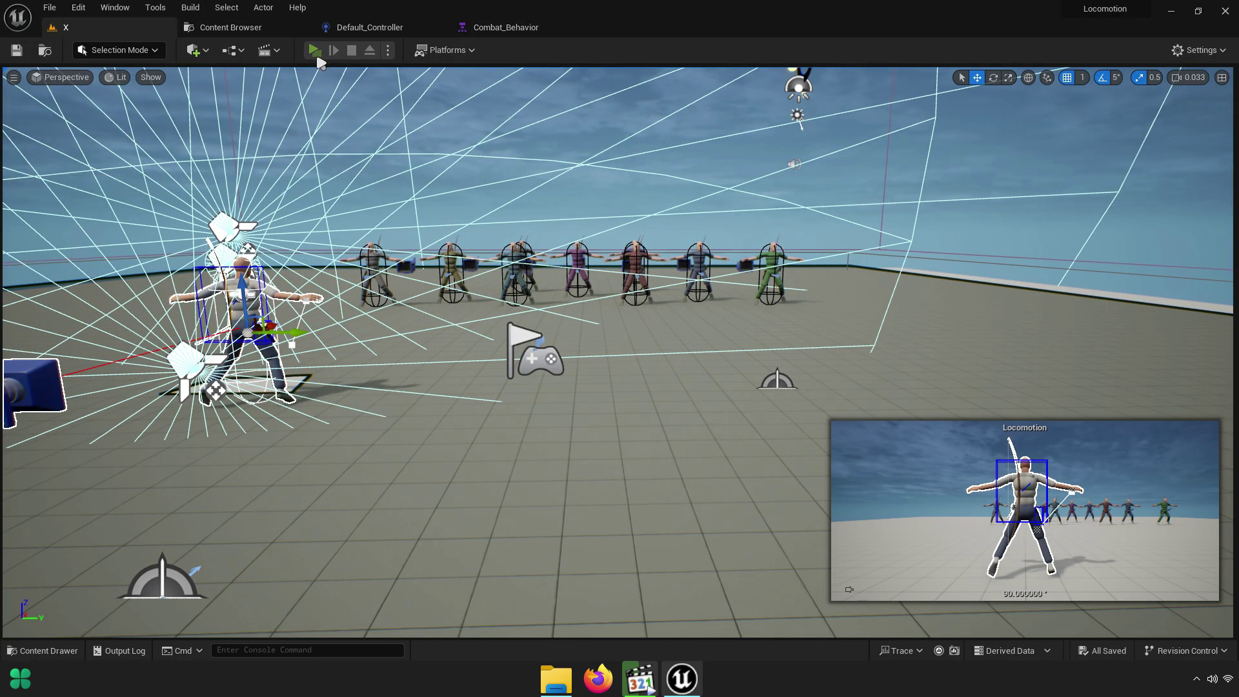
Play the level standalone, walking and running forward beside the companion, then stop with Esc
{"action": "left_click", "coordinate": [315, 51]}
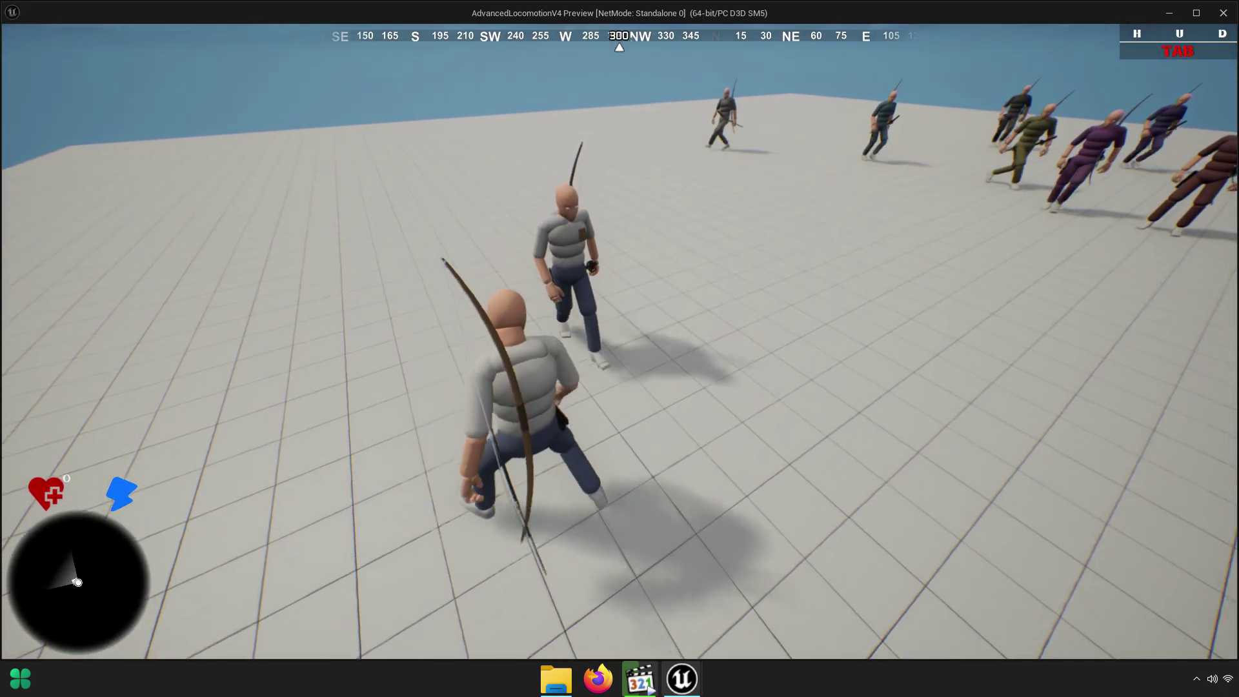
{"action": "key", "text": "w"}
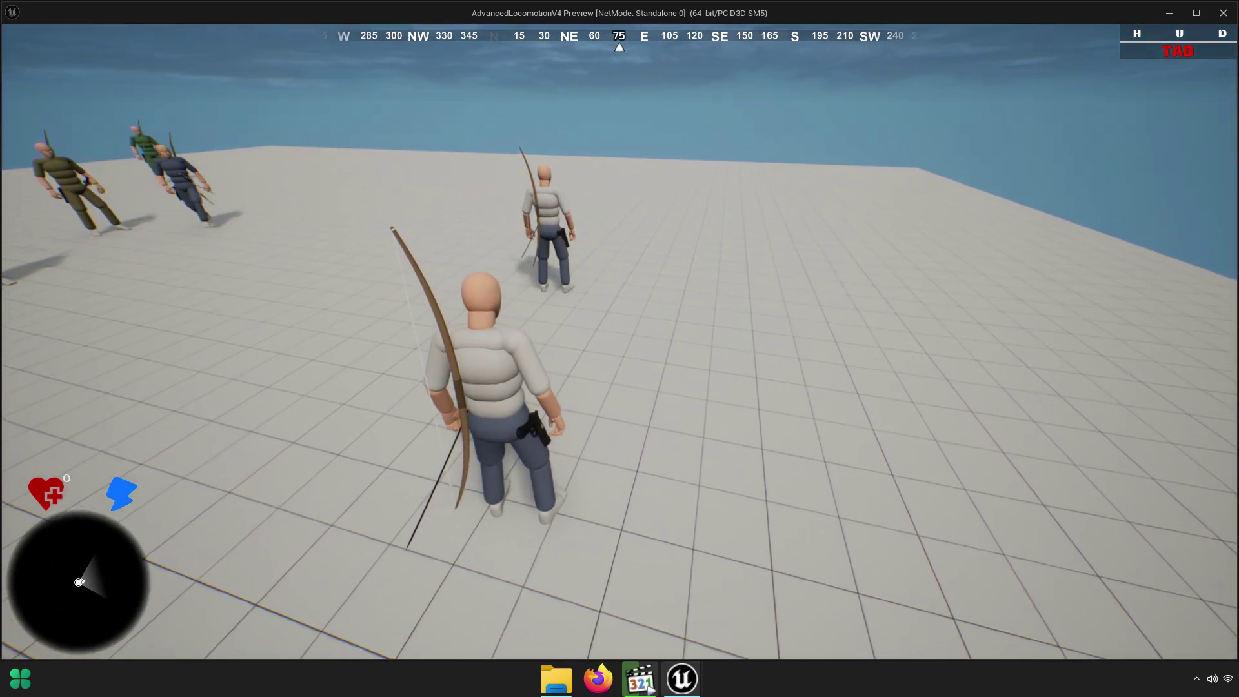
{"action": "key", "text": "w"}
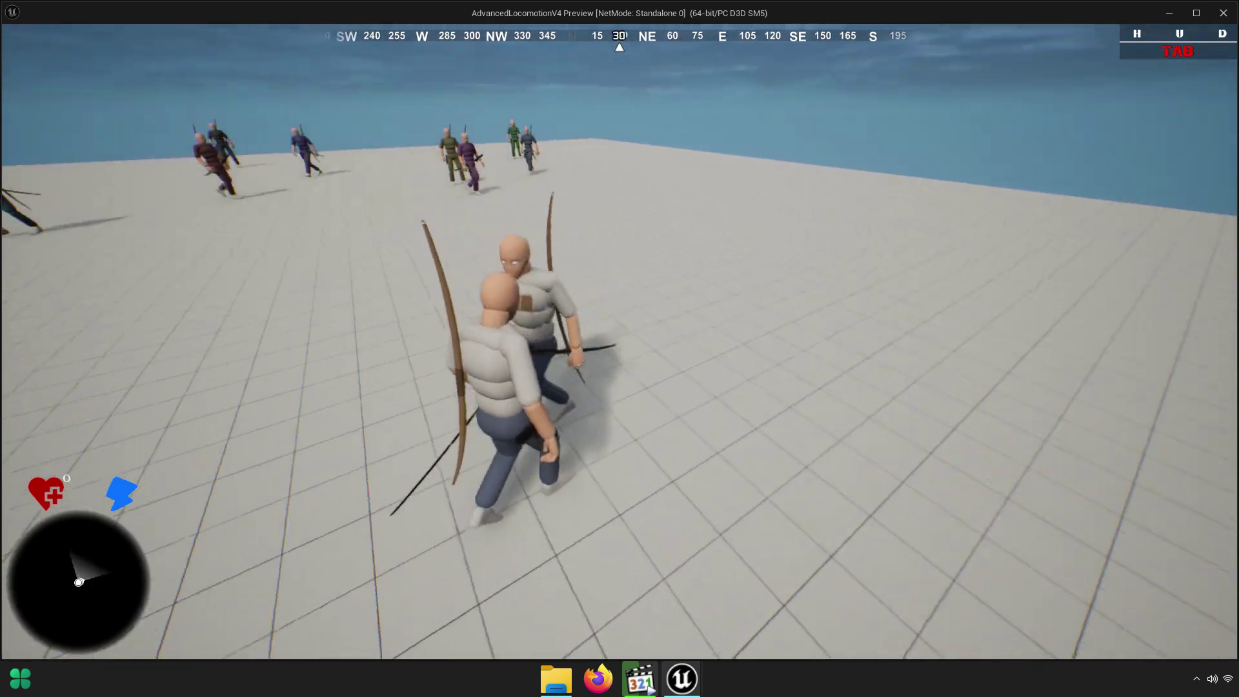
{"action": "key", "text": "w"}
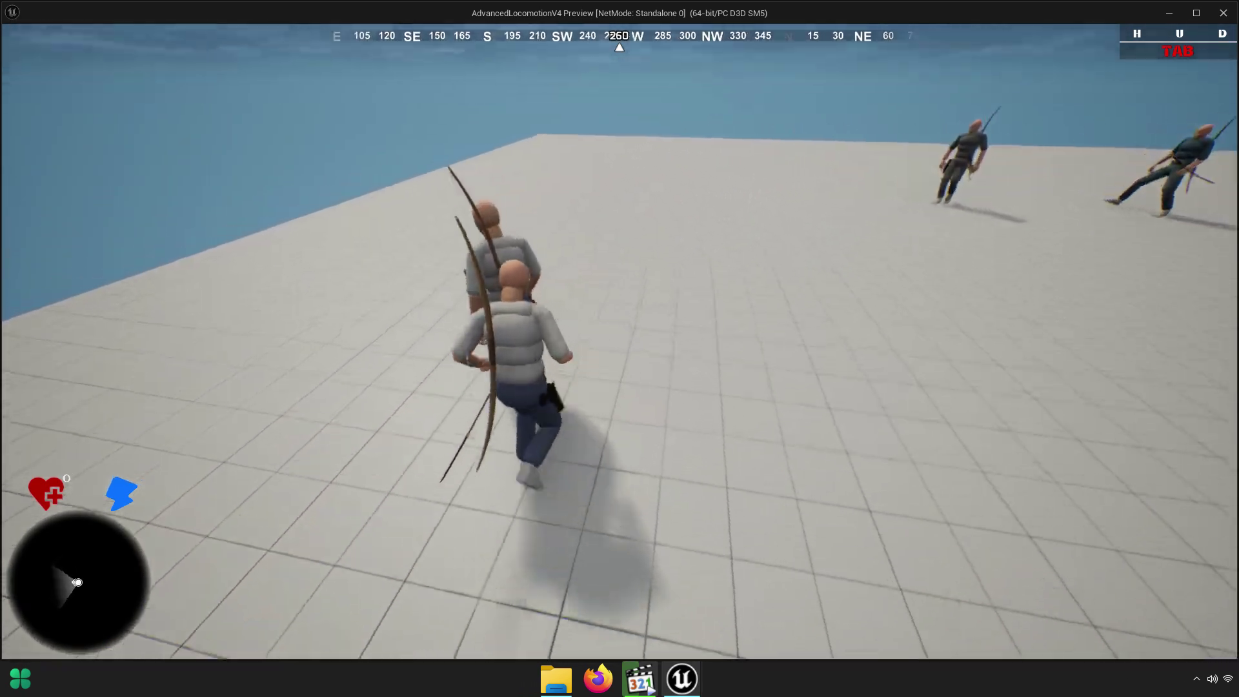
{"action": "key", "text": "w"}
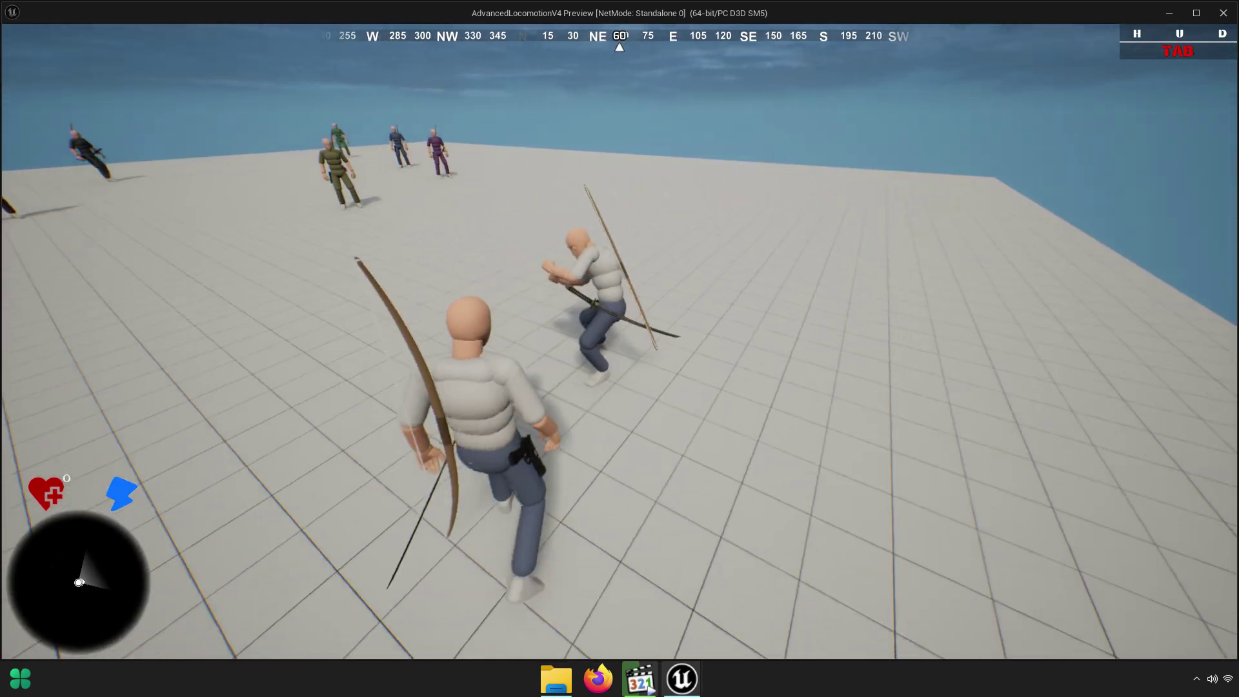
{"action": "key", "text": "w"}
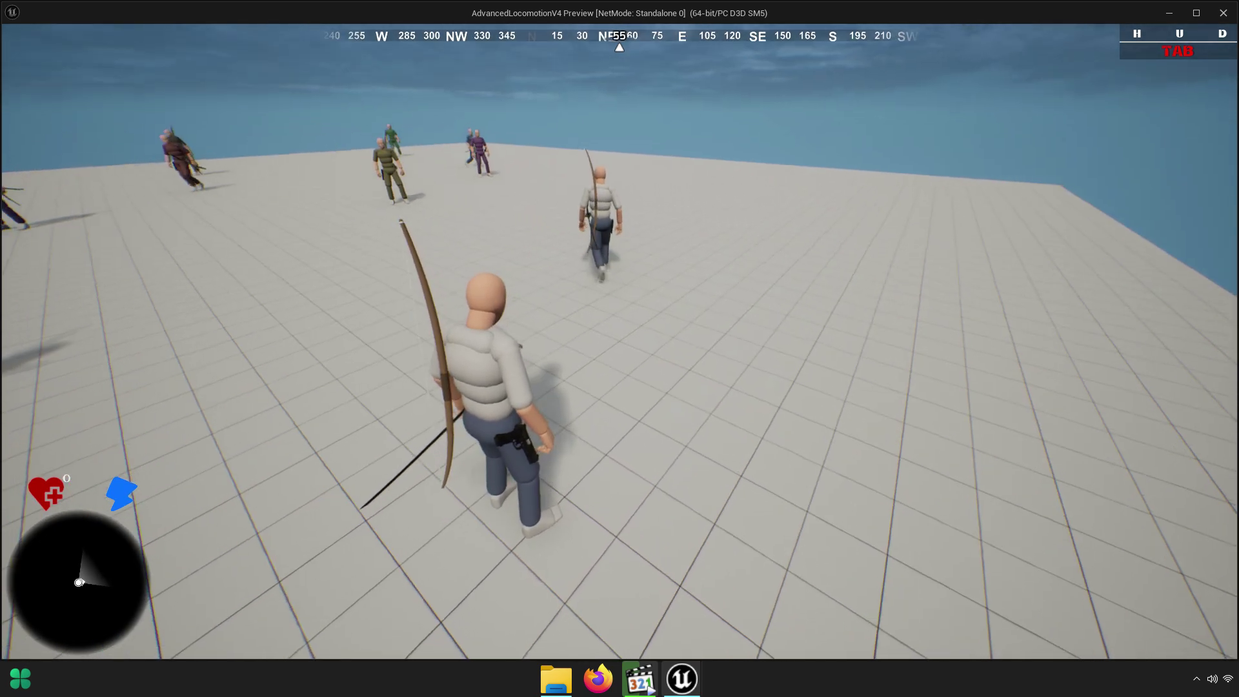
{"action": "key", "text": "Escape"}
{"action": "left_click", "coordinate": [242, 33]}
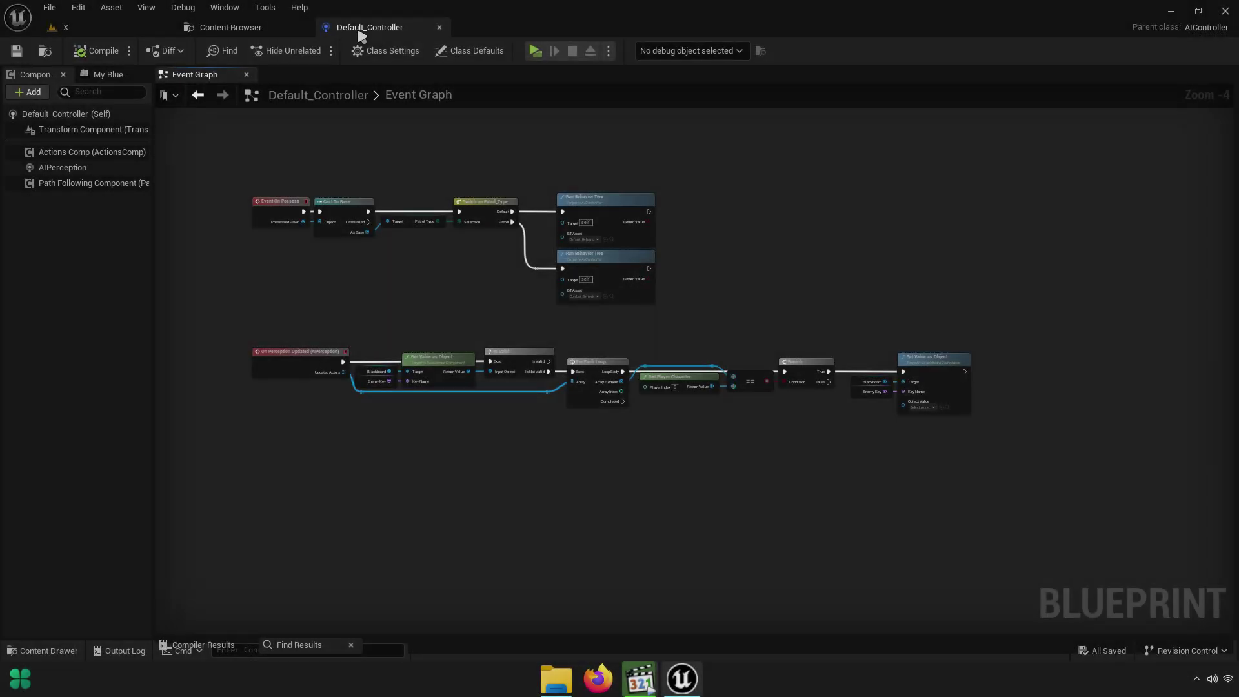
Wire the For Each Loop's Array Element into Set Value as Object's Object Value, then go back to the level
{"action": "scroll", "coordinate": [491, 359], "scroll_direction": "up", "scroll_amount": 5}
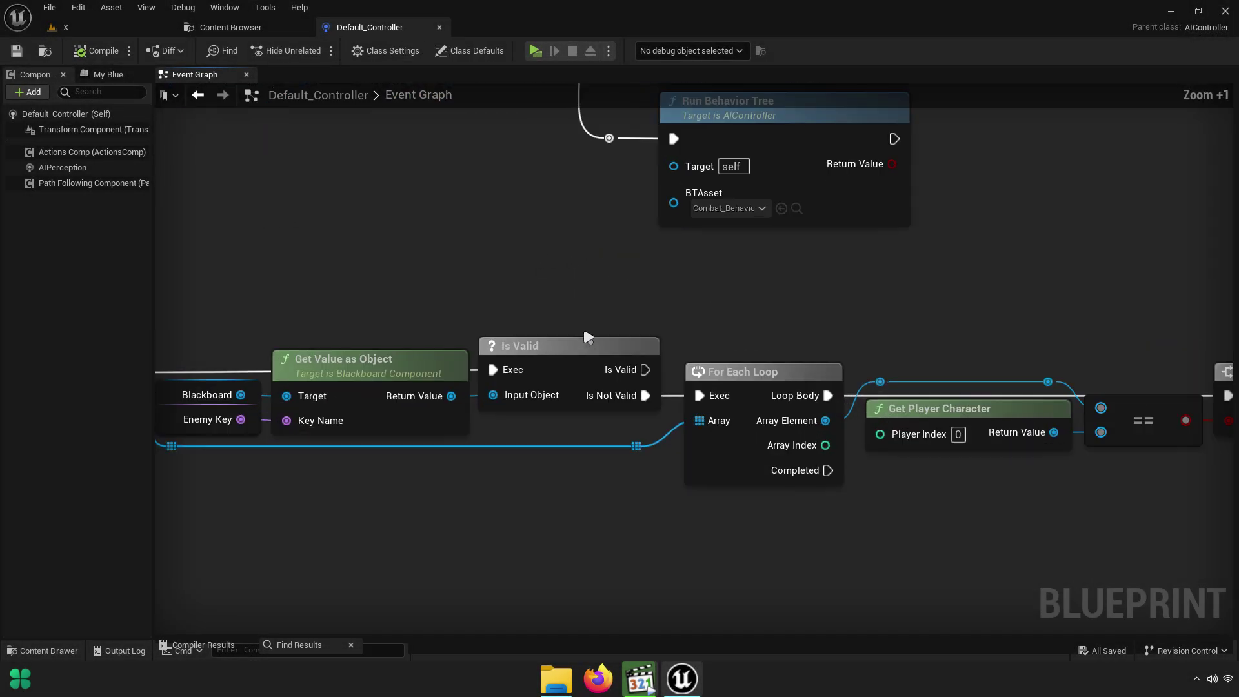
{"action": "mouse_move", "coordinate": [608, 349]}
{"action": "right_mouse_down"}
{"action": "mouse_move", "coordinate": [1086, 264]}
{"action": "mouse_move", "coordinate": [501, 202]}
{"action": "right_mouse_up"}
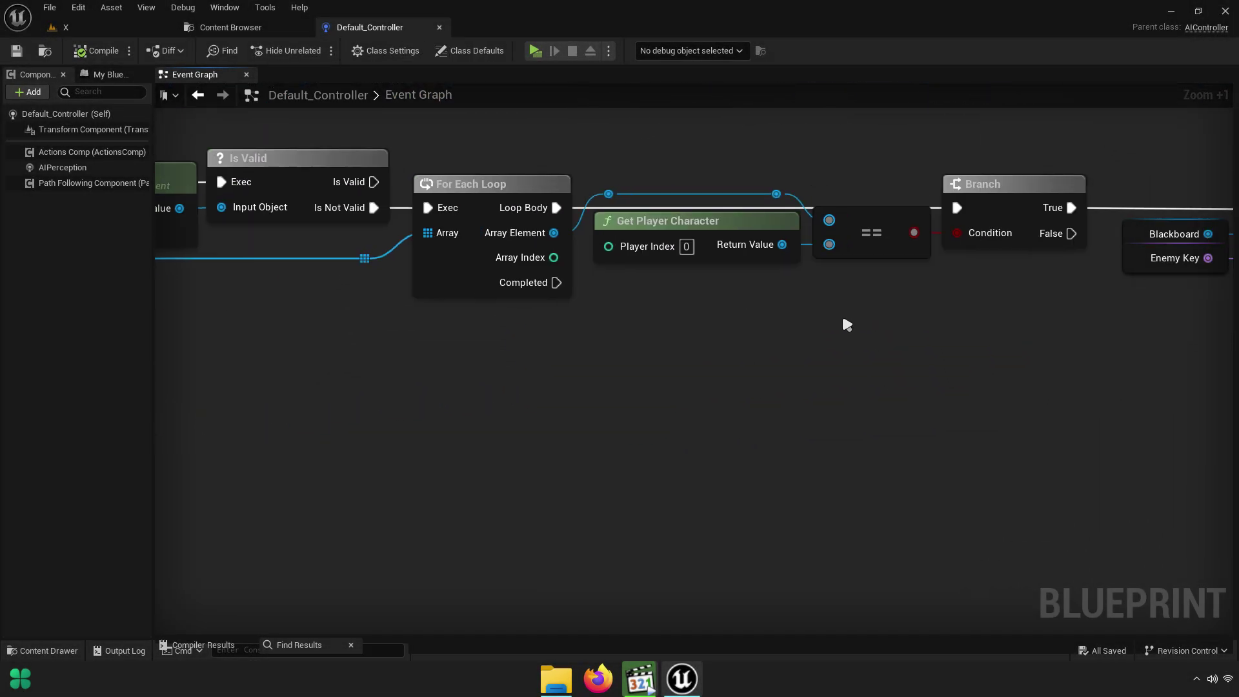
{"action": "right_click_drag", "start_coordinate": [844, 323], "coordinate": [581, 322]}
{"action": "scroll", "coordinate": [785, 319], "scroll_direction": "up", "scroll_amount": 5}
{"action": "right_click_drag", "start_coordinate": [849, 263], "coordinate": [695, 327]}
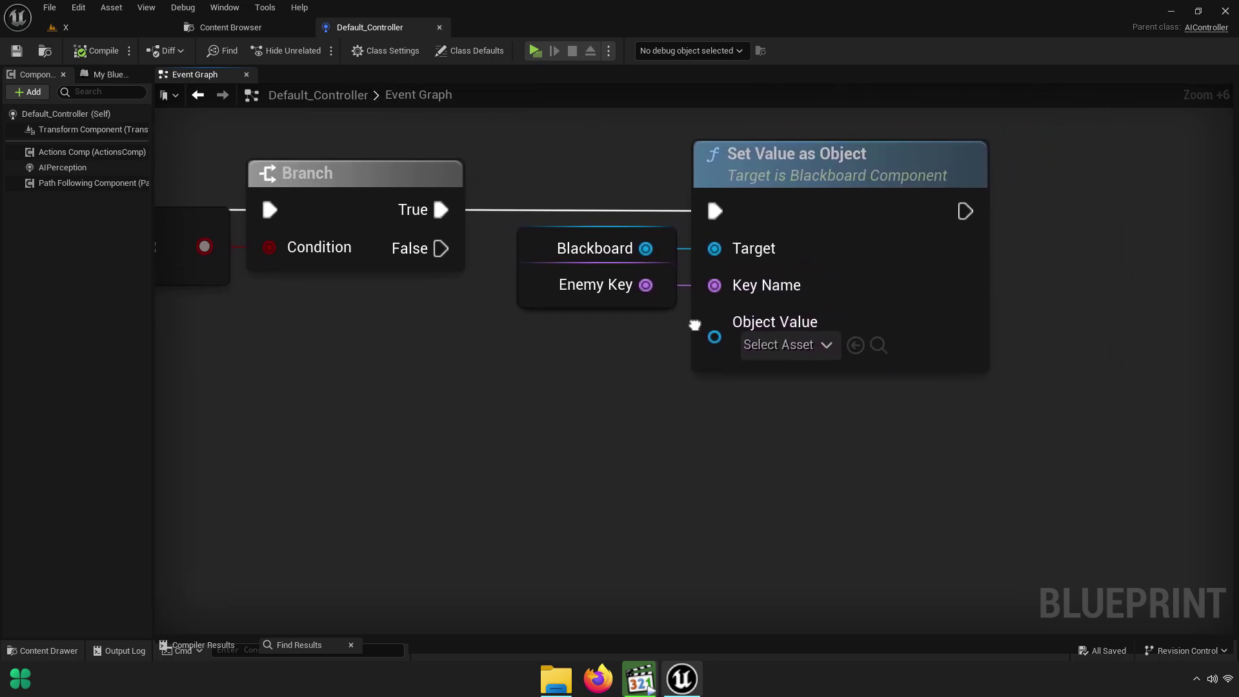
{"action": "right_click_drag", "start_coordinate": [261, 195], "coordinate": [747, 355]}
{"action": "scroll", "coordinate": [746, 356], "scroll_direction": "down", "scroll_amount": 4}
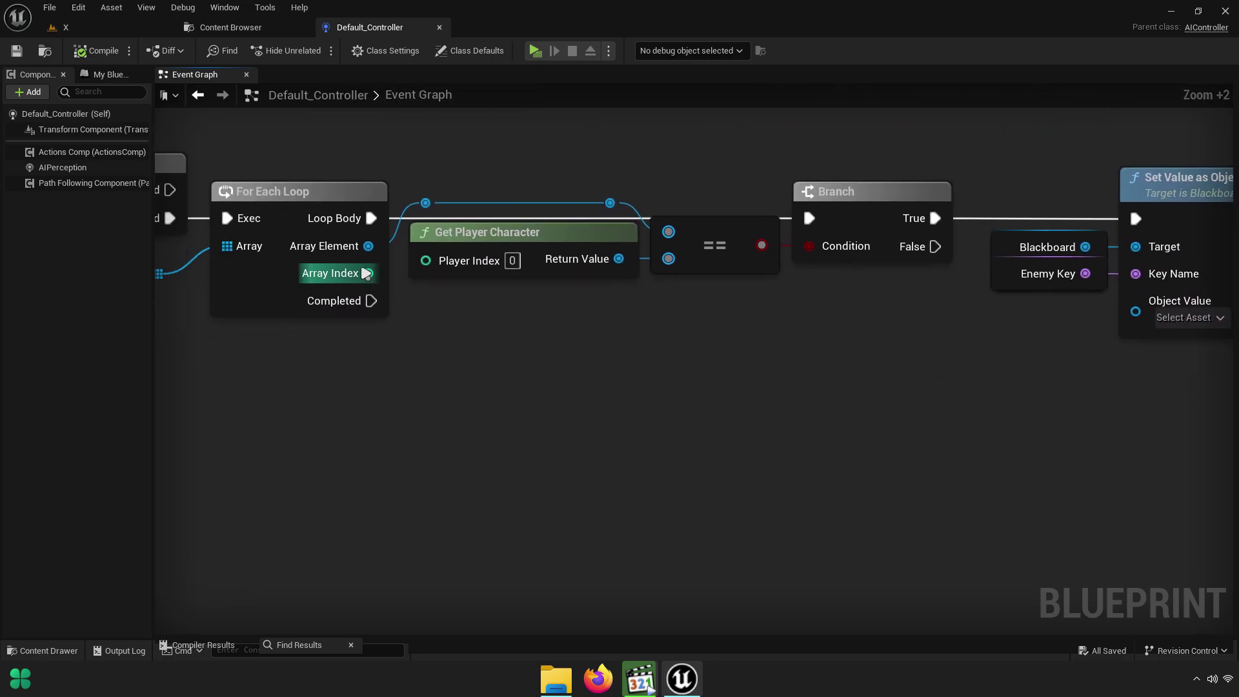
{"action": "left_click_drag", "start_coordinate": [354, 249], "coordinate": [1005, 318]}
{"action": "right_click_drag", "start_coordinate": [700, 342], "coordinate": [791, 331]}
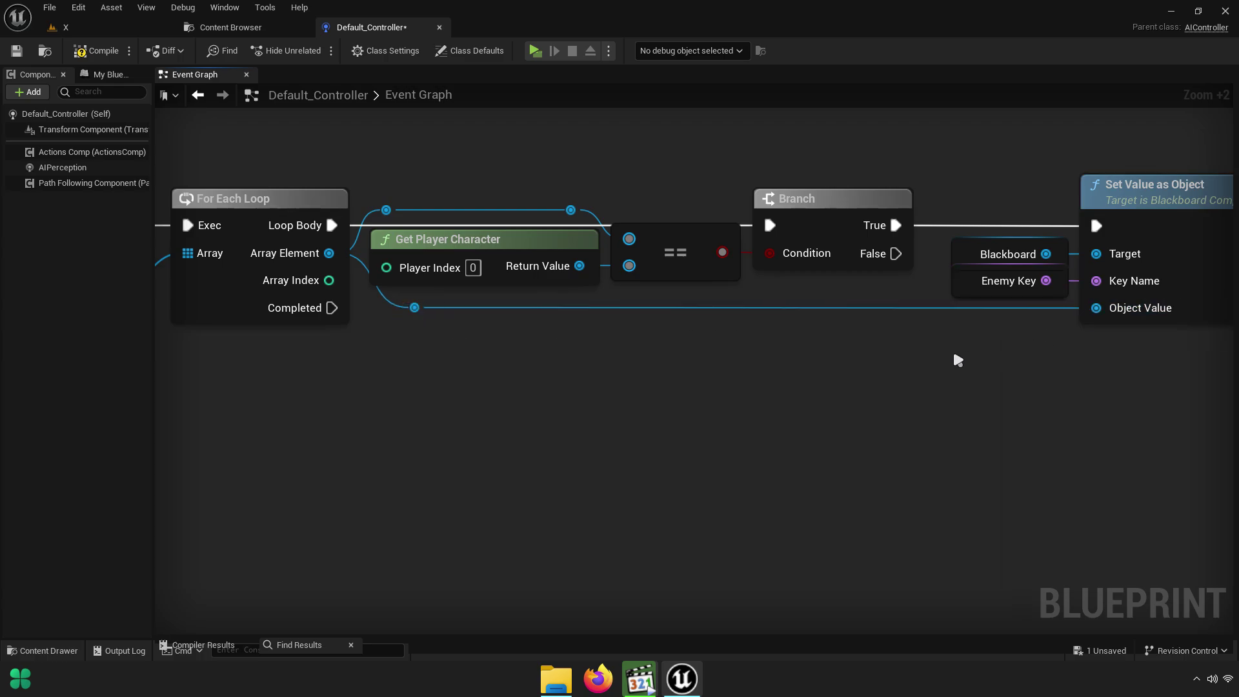
{"action": "scroll", "coordinate": [958, 360], "scroll_direction": "down", "scroll_amount": 2}
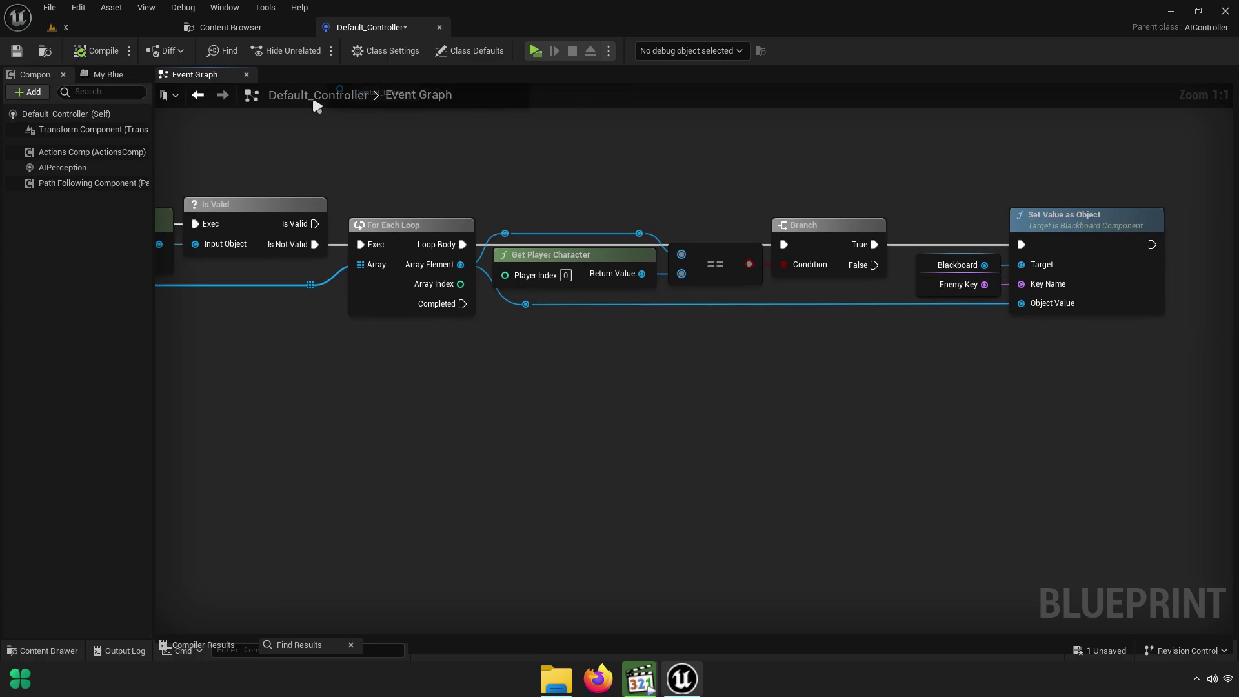
{"action": "left_click", "coordinate": [81, 31]}
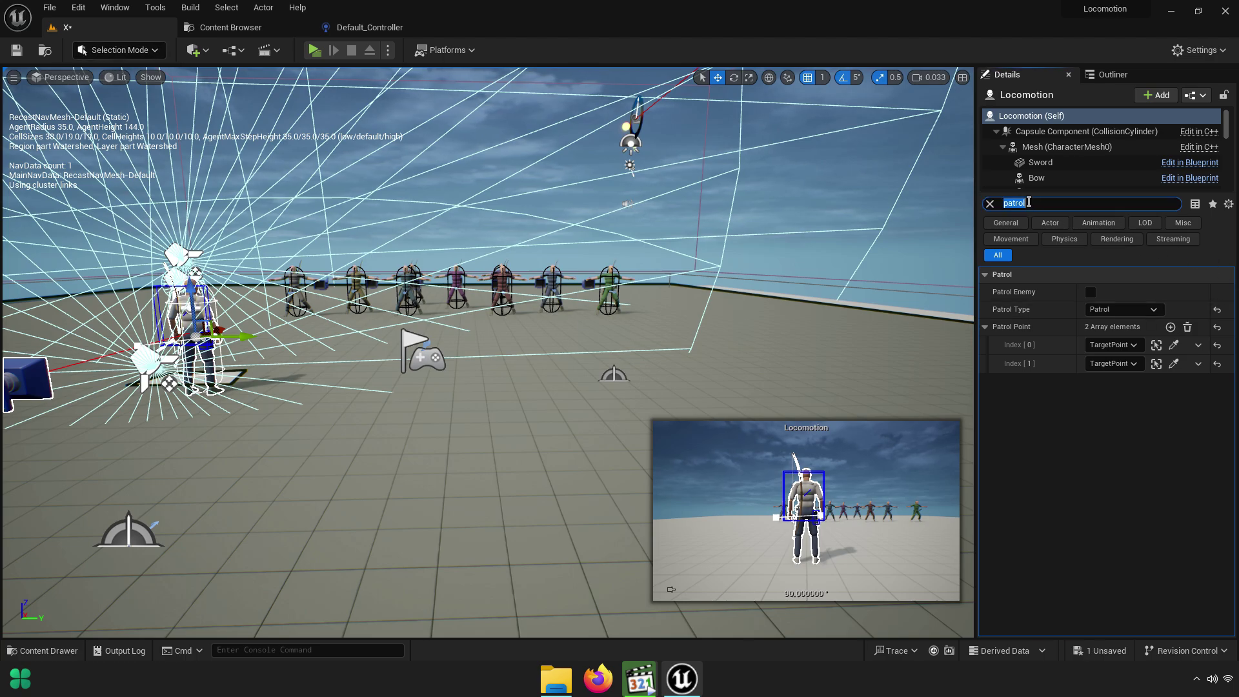
Enable Patrol Enemy on the Locomotion character and play-test the level until stopping
{"action": "left_click", "coordinate": [1090, 293]}
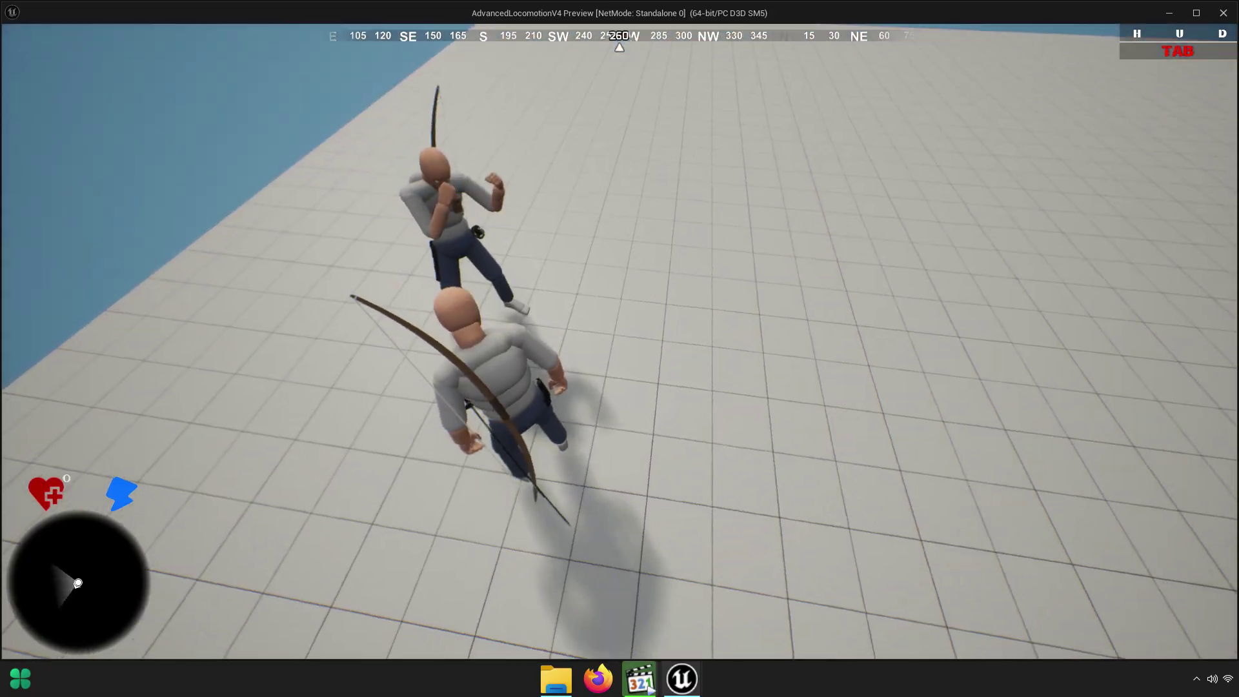
{"action": "key", "text": "Escape"}
Locate the controller's Run Behavior Tree asset and open Combat_Behavior
{"action": "left_click", "coordinate": [392, 27]}
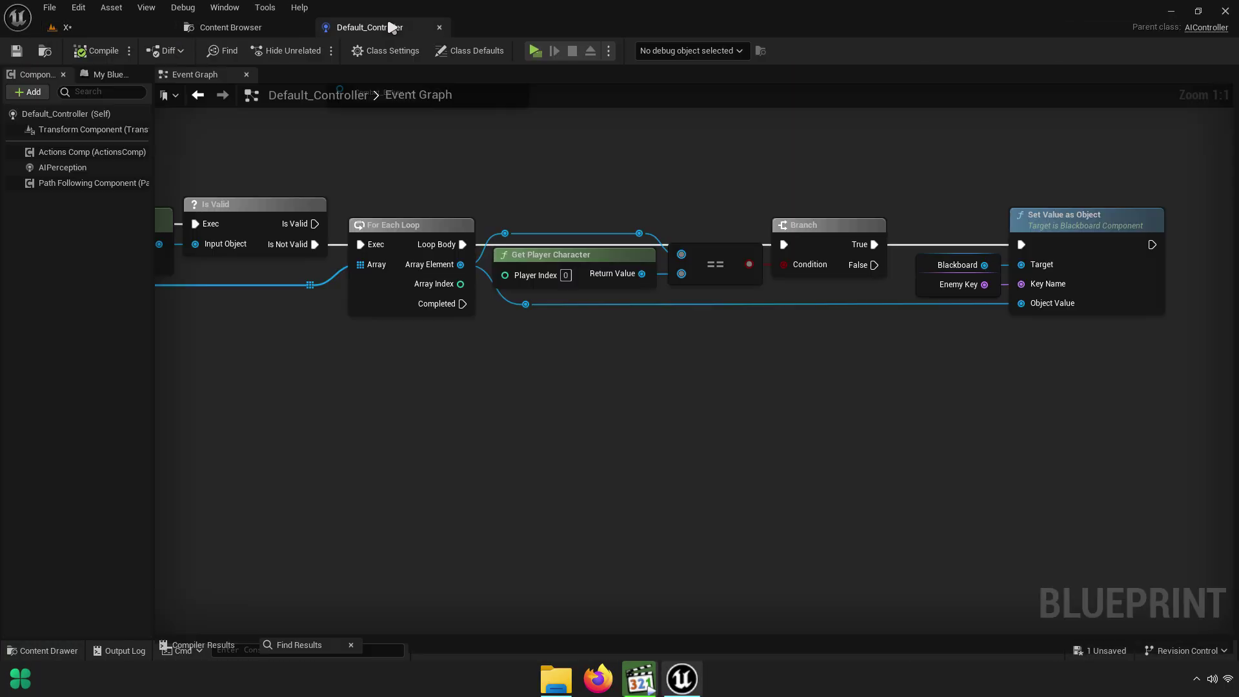
{"action": "mouse_move", "coordinate": [502, 153]}
{"action": "right_mouse_down"}
{"action": "mouse_move", "coordinate": [608, 440]}
{"action": "mouse_move", "coordinate": [466, 329]}
{"action": "right_mouse_up"}
{"action": "scroll", "coordinate": [651, 310], "scroll_direction": "up", "scroll_amount": 4}
{"action": "left_click", "coordinate": [689, 392]}
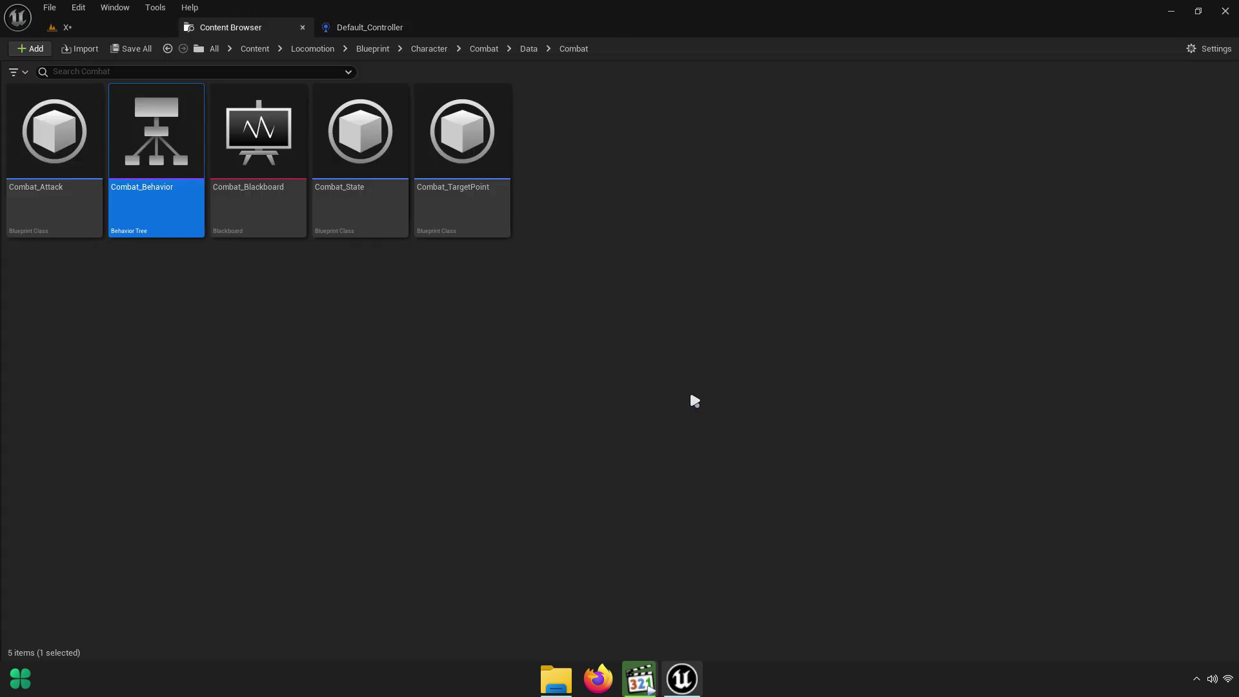
{"action": "double_click", "coordinate": [123, 203]}
Relabel the Move To comment 'Distence to Enemy' and select Move To to show its Acceptable Radius
{"action": "right_click_drag", "start_coordinate": [361, 268], "coordinate": [597, 229]}
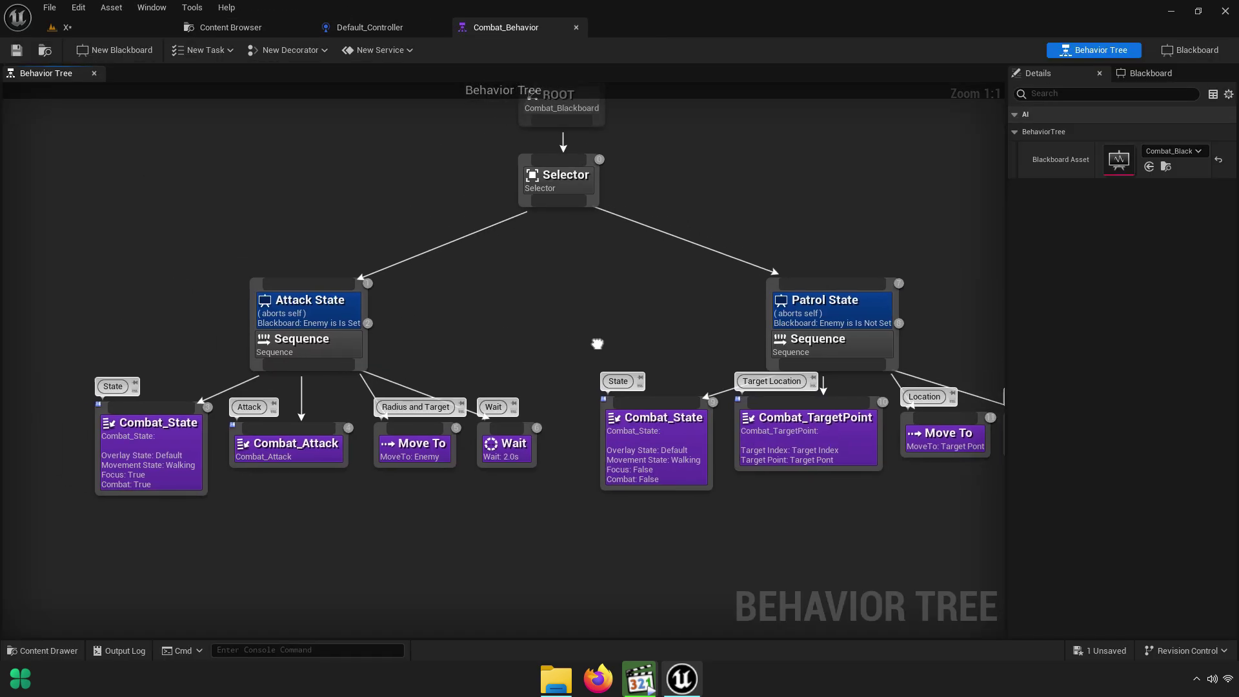
{"action": "scroll", "coordinate": [397, 330], "scroll_direction": "up", "scroll_amount": 4}
{"action": "scroll", "coordinate": [397, 331], "scroll_direction": "up", "scroll_amount": 3}
{"action": "type", "text": "Distence to"}
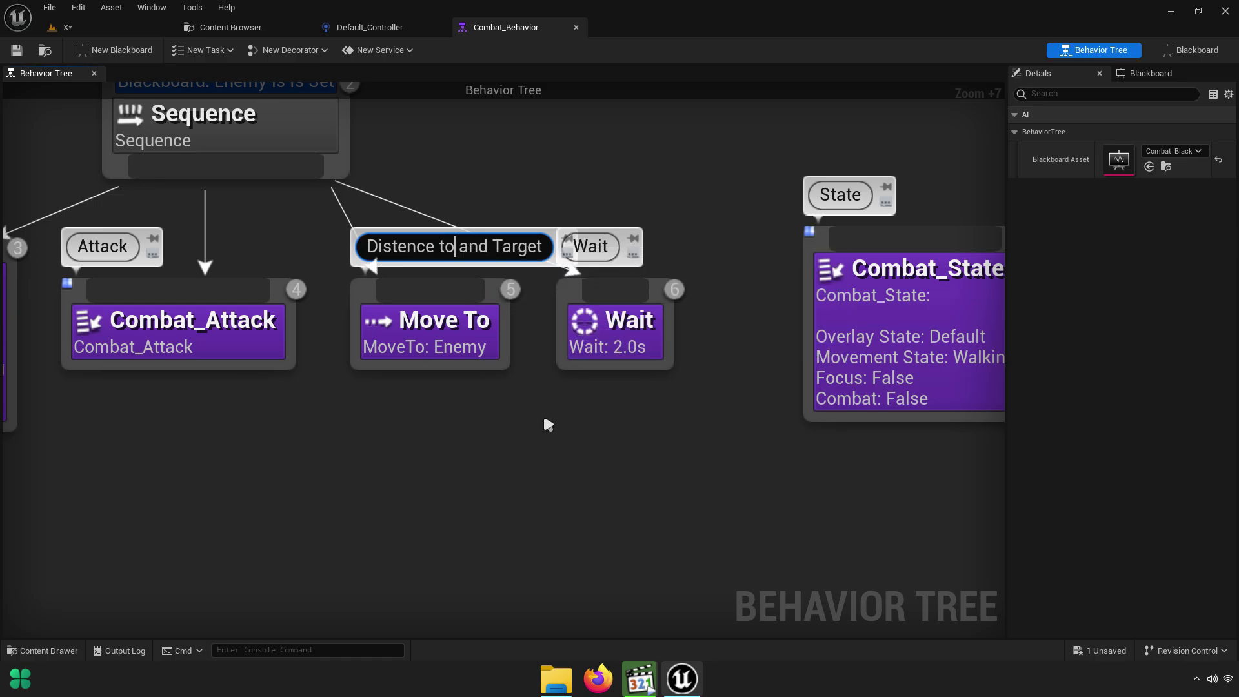
{"action": "type", "text": "Enemy"}
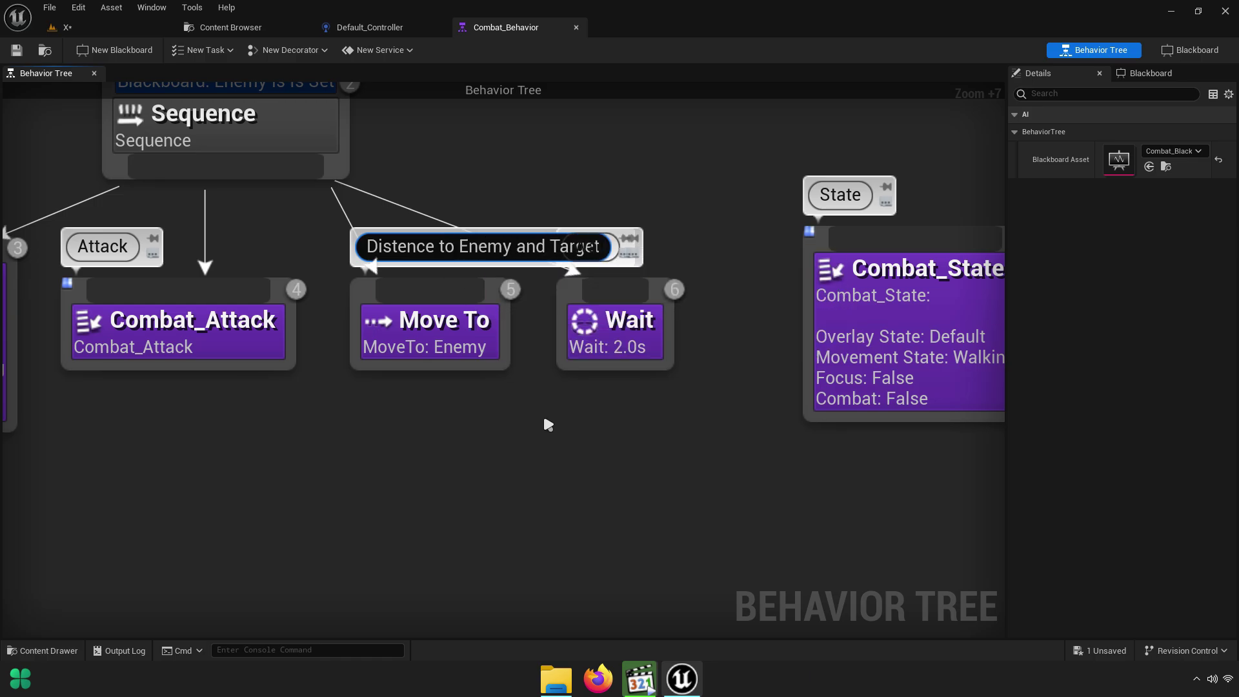
{"action": "key", "text": "shift+ctrl+Right"}
{"action": "key", "text": "shift+ctrl+Right"}
{"action": "key", "text": "BackSpace"}
{"action": "left_click", "coordinate": [454, 462]}
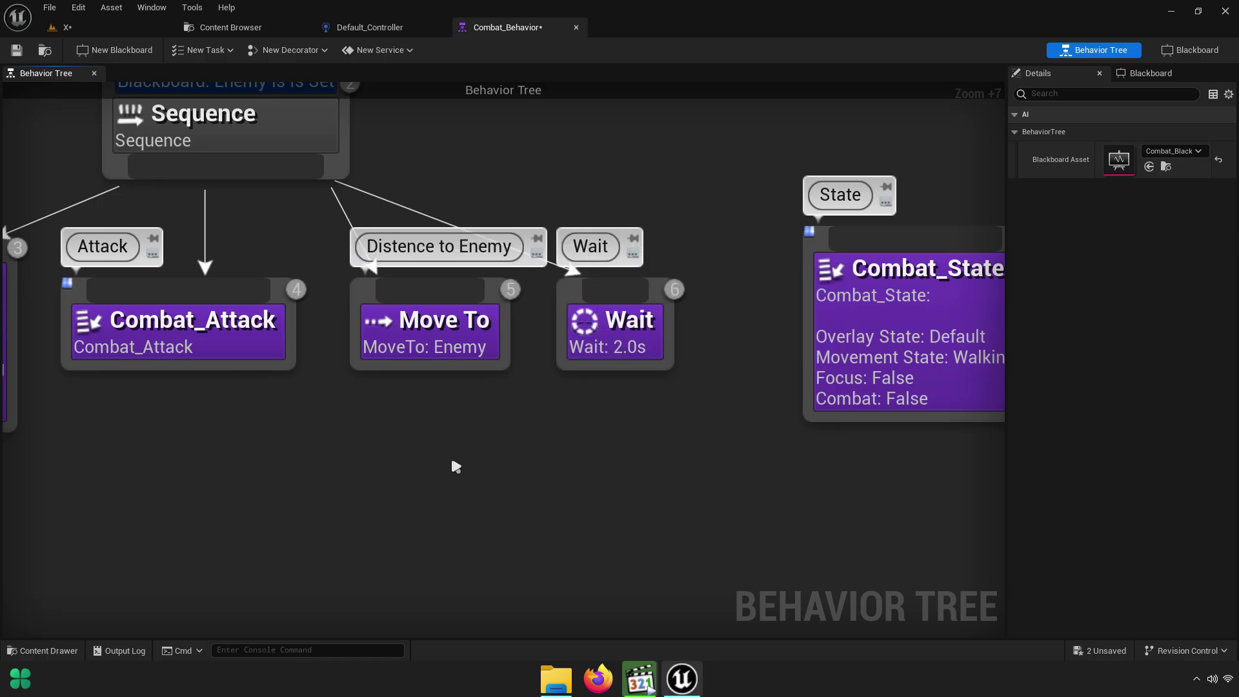
{"action": "left_click", "coordinate": [451, 361]}
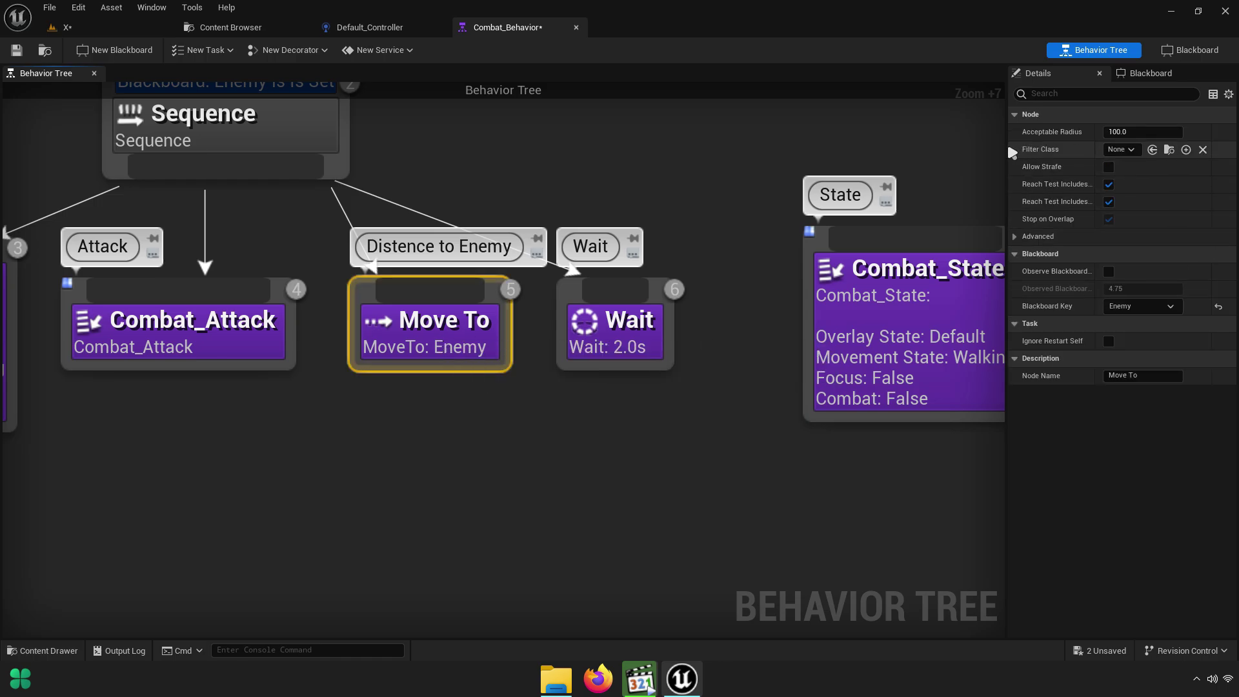
{"action": "left_click_drag", "start_coordinate": [1008, 150], "coordinate": [829, 142]}
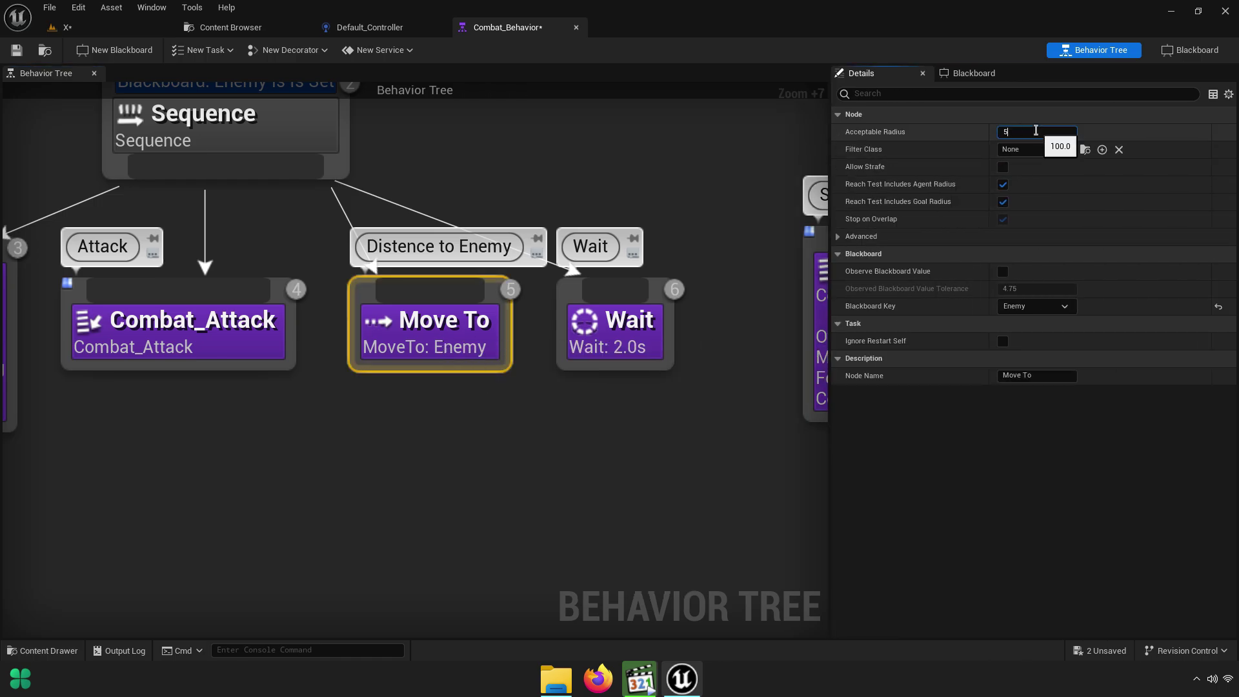
Run another play test, then scroll the Message Log to read the Set Actor Rotation errors
{"action": "left_click", "coordinate": [62, 27]}
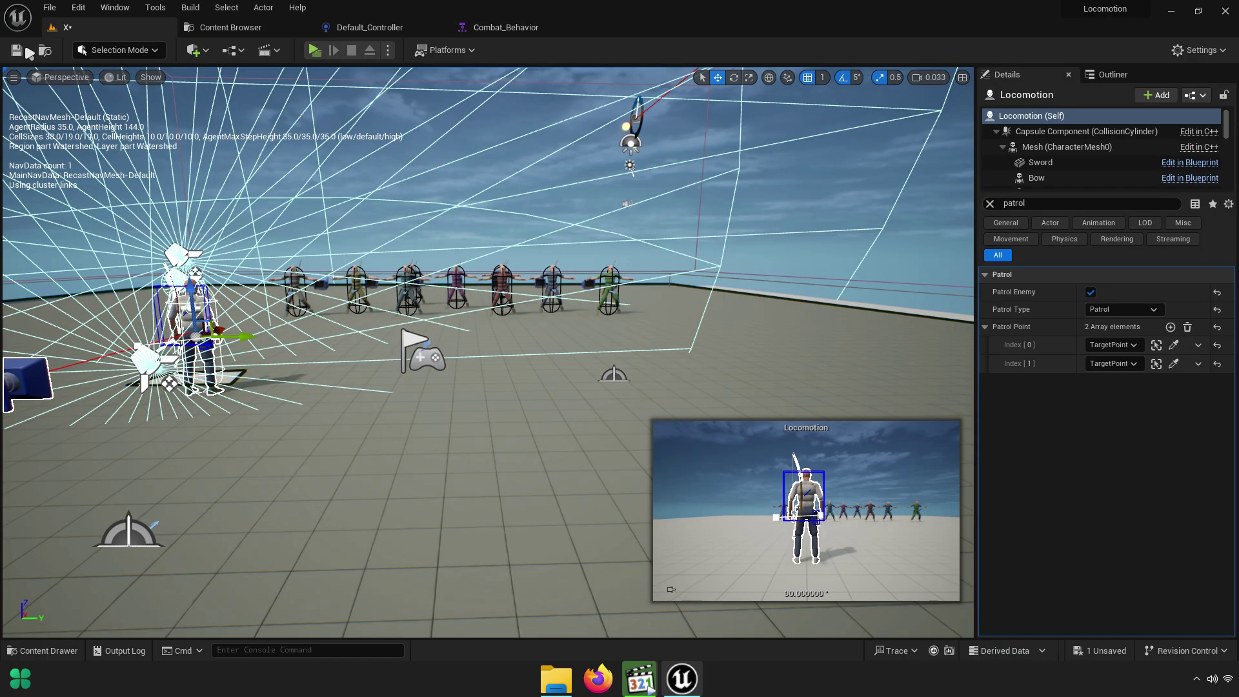
{"action": "left_click", "coordinate": [316, 54]}
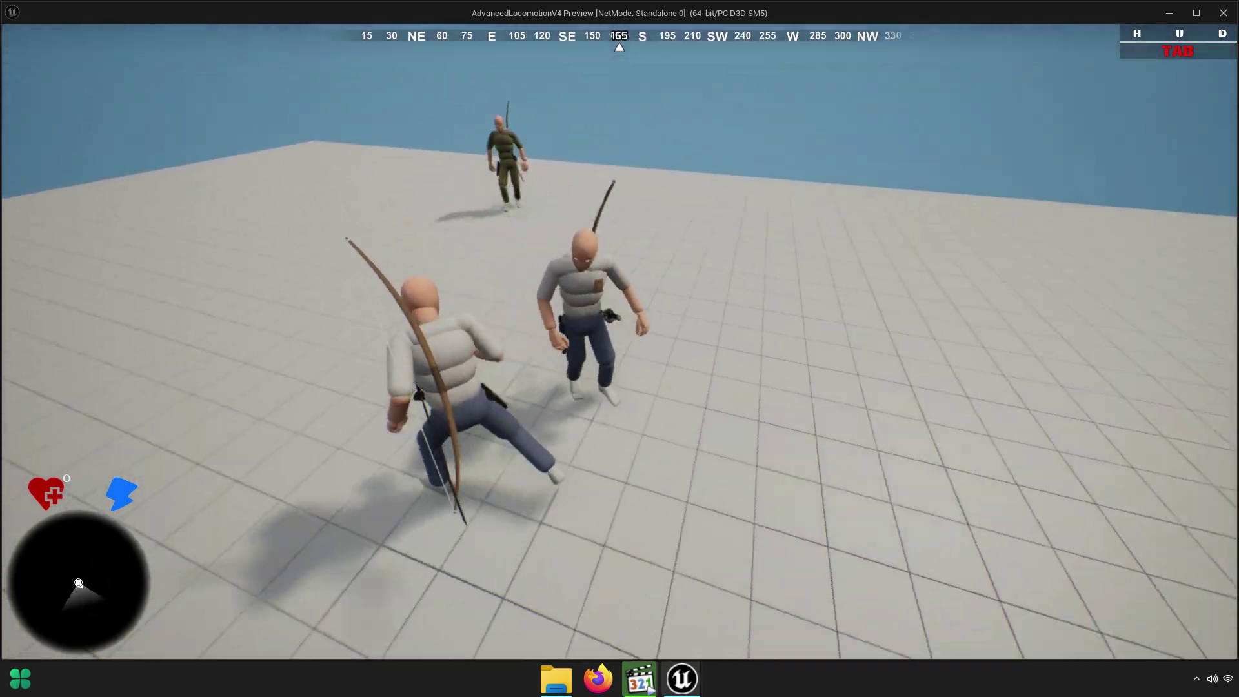
{"action": "key", "text": "Escape"}
{"action": "left_click_drag", "start_coordinate": [533, 428], "coordinate": [560, 428]}
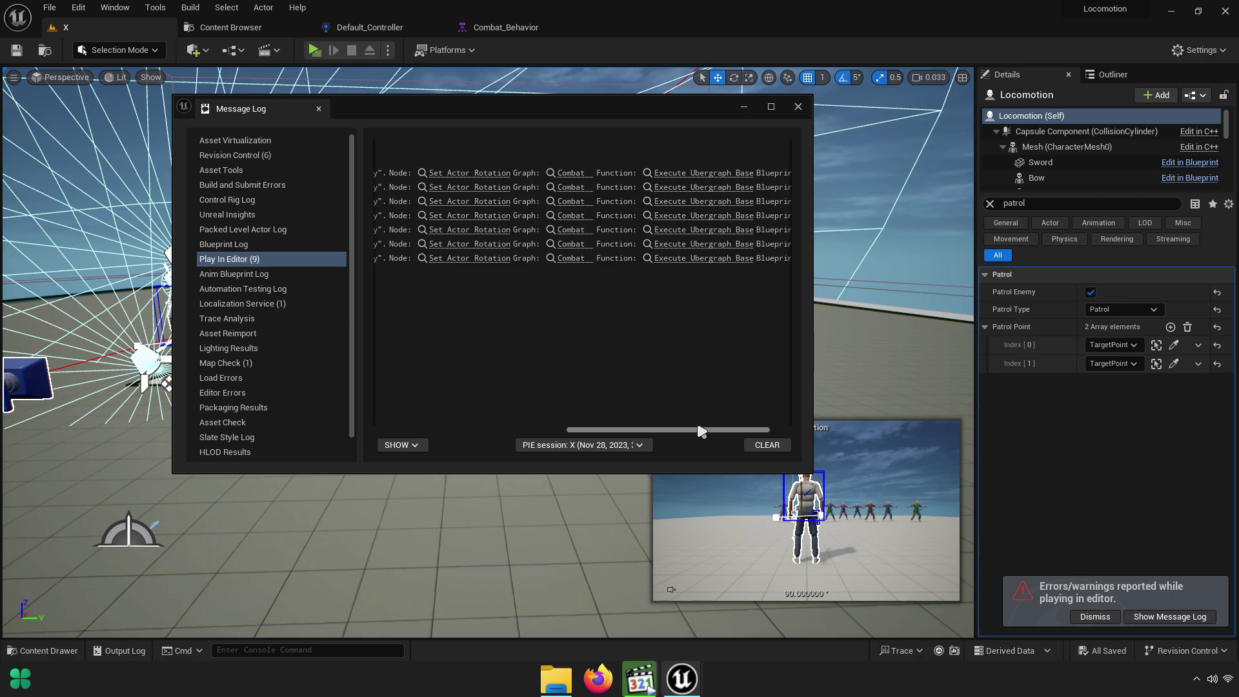
Follow the Set Actor Rotation error into the Base blueprint's Rotate To Enemy graph and compile it
{"action": "mouse_move", "coordinate": [660, 428]}
{"action": "left_mouse_down"}
{"action": "mouse_move", "coordinate": [748, 431]}
{"action": "mouse_move", "coordinate": [684, 424]}
{"action": "left_mouse_up"}
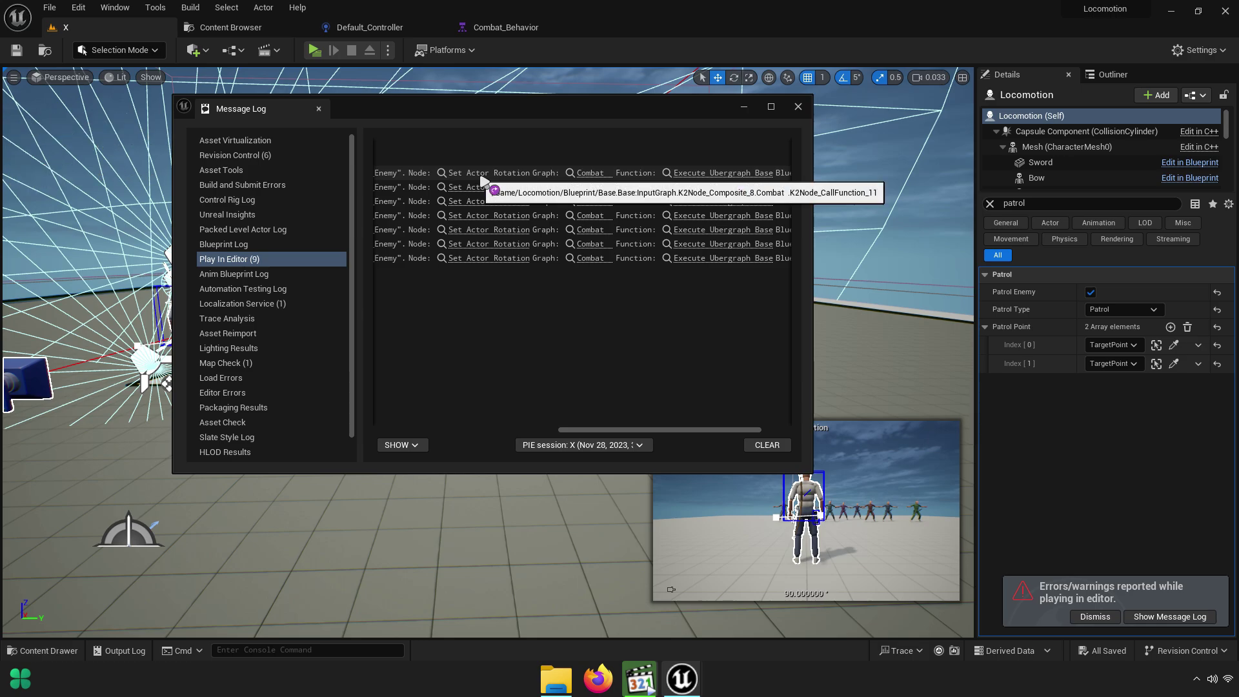
{"action": "left_click", "coordinate": [467, 188]}
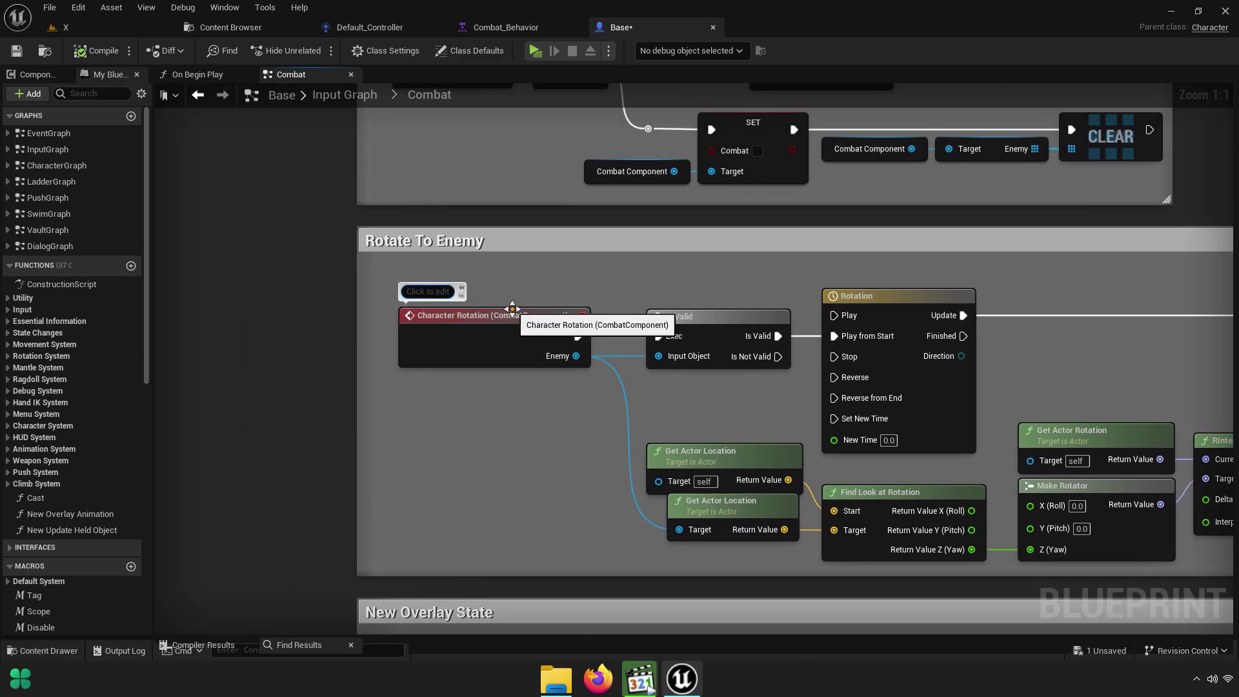
{"action": "scroll", "coordinate": [456, 263], "scroll_direction": "up", "scroll_amount": 5, "text": "ctrl"}
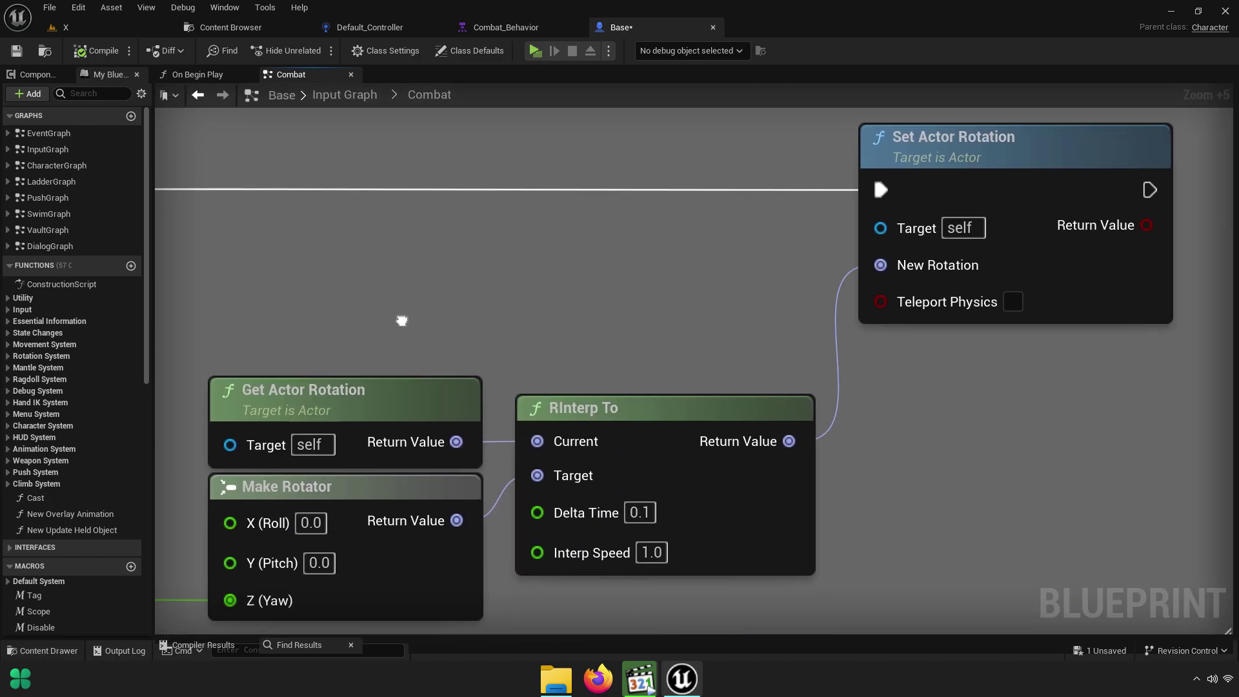
{"action": "right_click_drag", "start_coordinate": [517, 335], "coordinate": [611, 197]}
{"action": "scroll", "coordinate": [825, 379], "scroll_direction": "down", "scroll_amount": 3}
{"action": "right_click_drag", "start_coordinate": [825, 378], "coordinate": [1084, 494]}
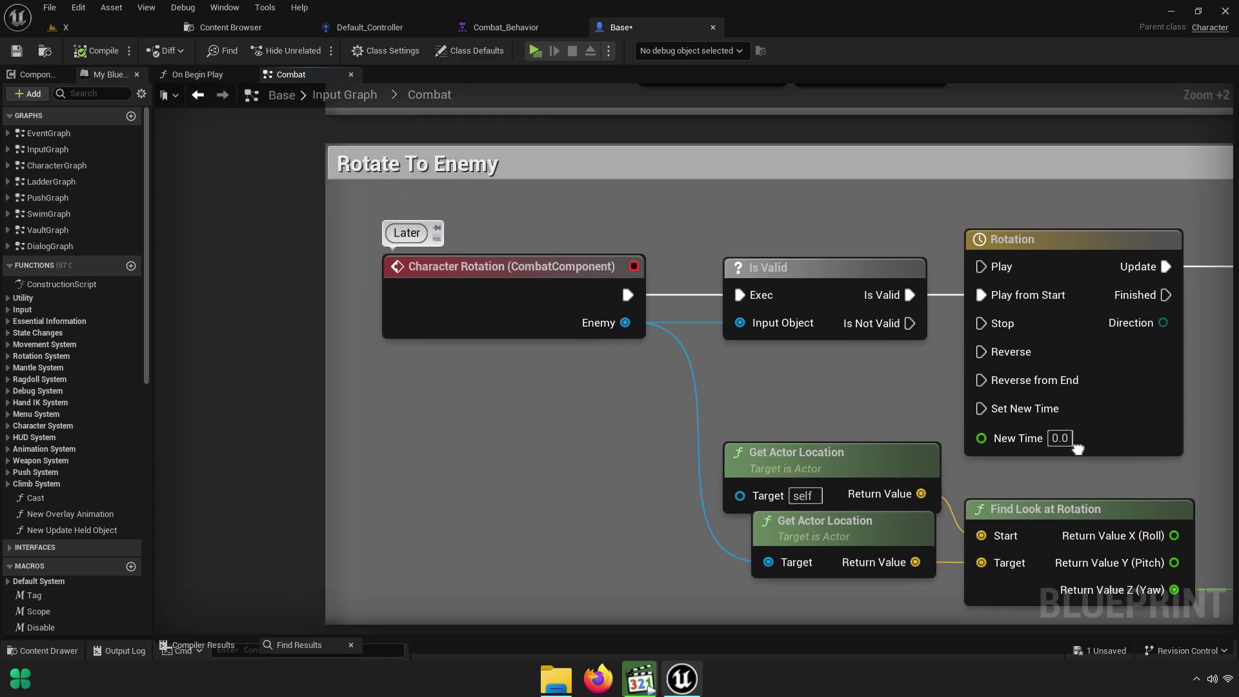
{"action": "scroll", "coordinate": [639, 391], "scroll_direction": "up", "scroll_amount": 1}
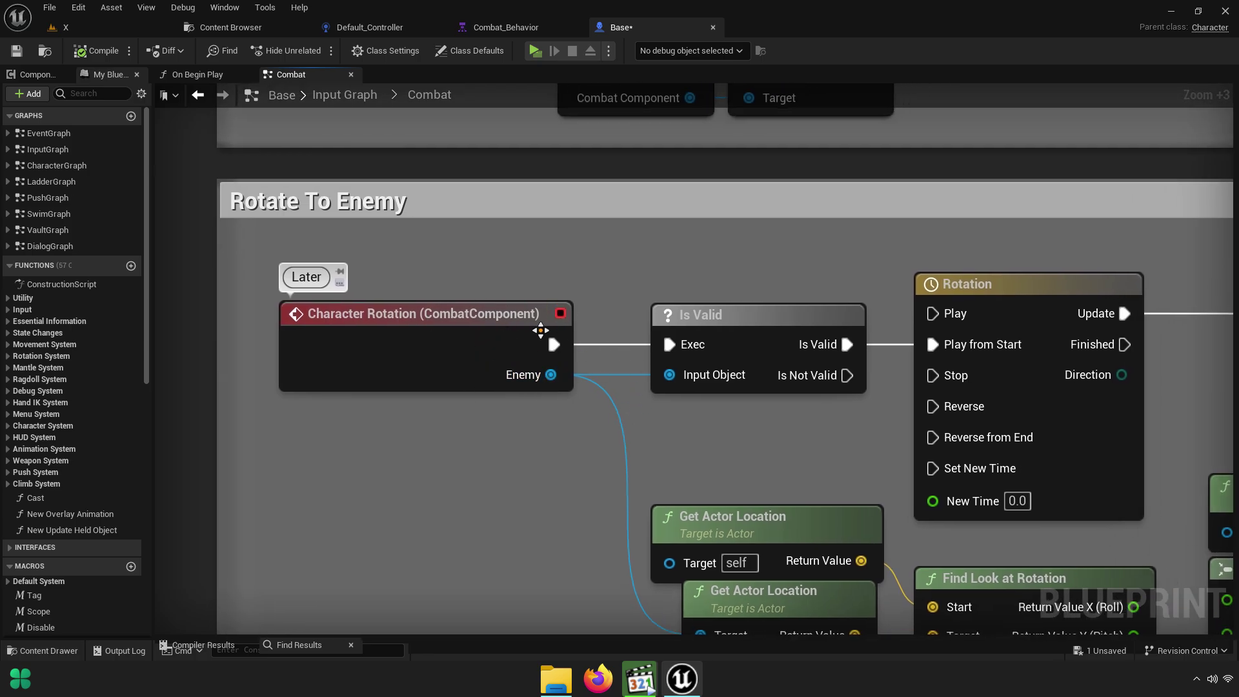
{"action": "right_click_drag", "start_coordinate": [541, 331], "coordinate": [495, 357]}
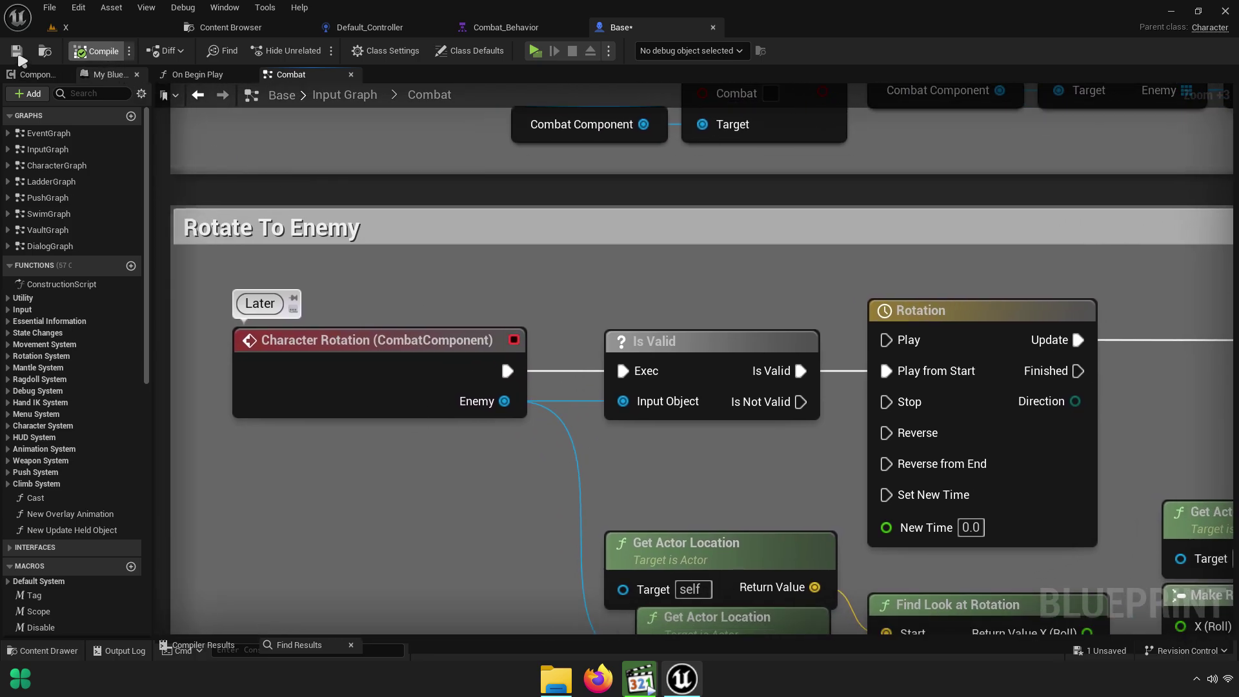
{"action": "left_click", "coordinate": [19, 56]}
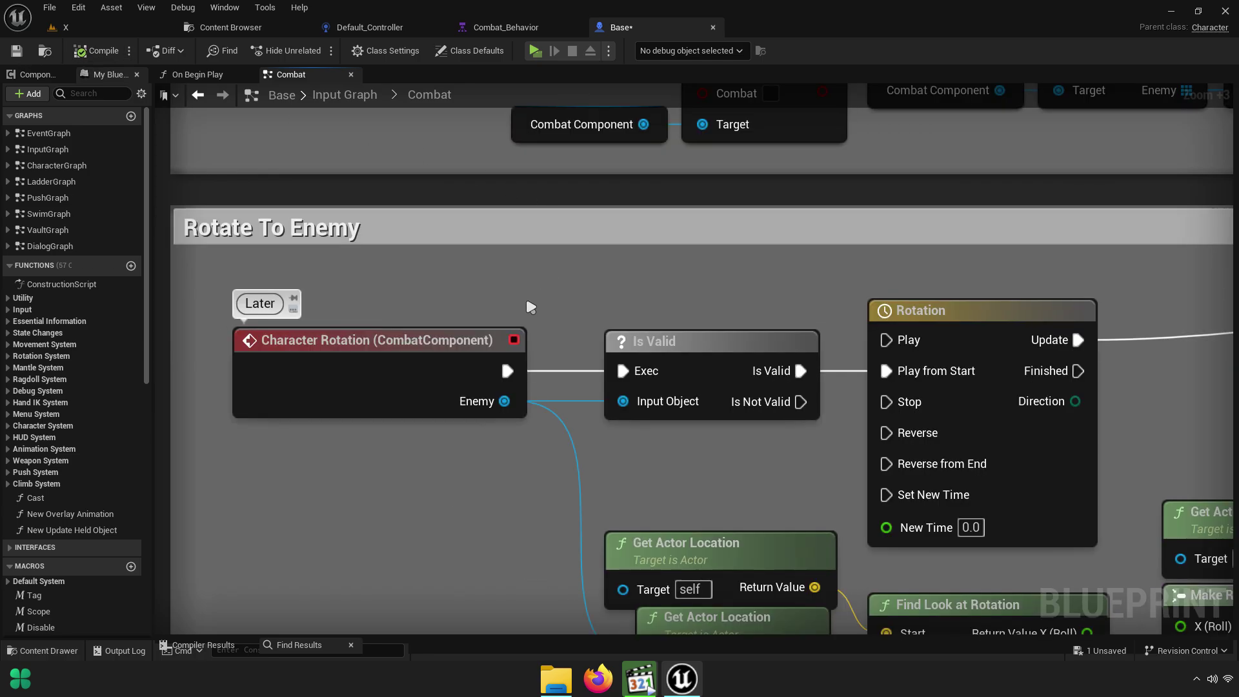
{"action": "right_click_drag", "start_coordinate": [547, 313], "coordinate": [590, 323]}
Set the Attack State branch's Combat_State overlay to Sword and play-test the sword-wielding enemy
{"action": "left_click", "coordinate": [533, 27]}
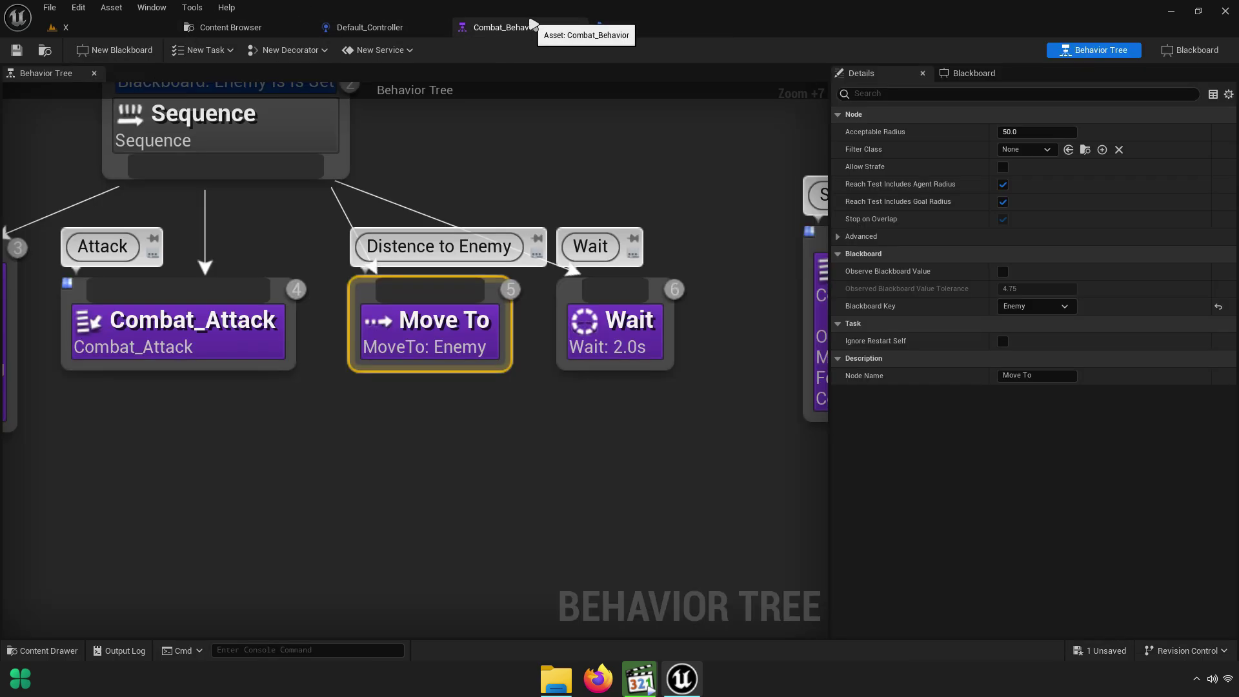
{"action": "scroll", "coordinate": [456, 371], "scroll_direction": "down", "scroll_amount": 5}
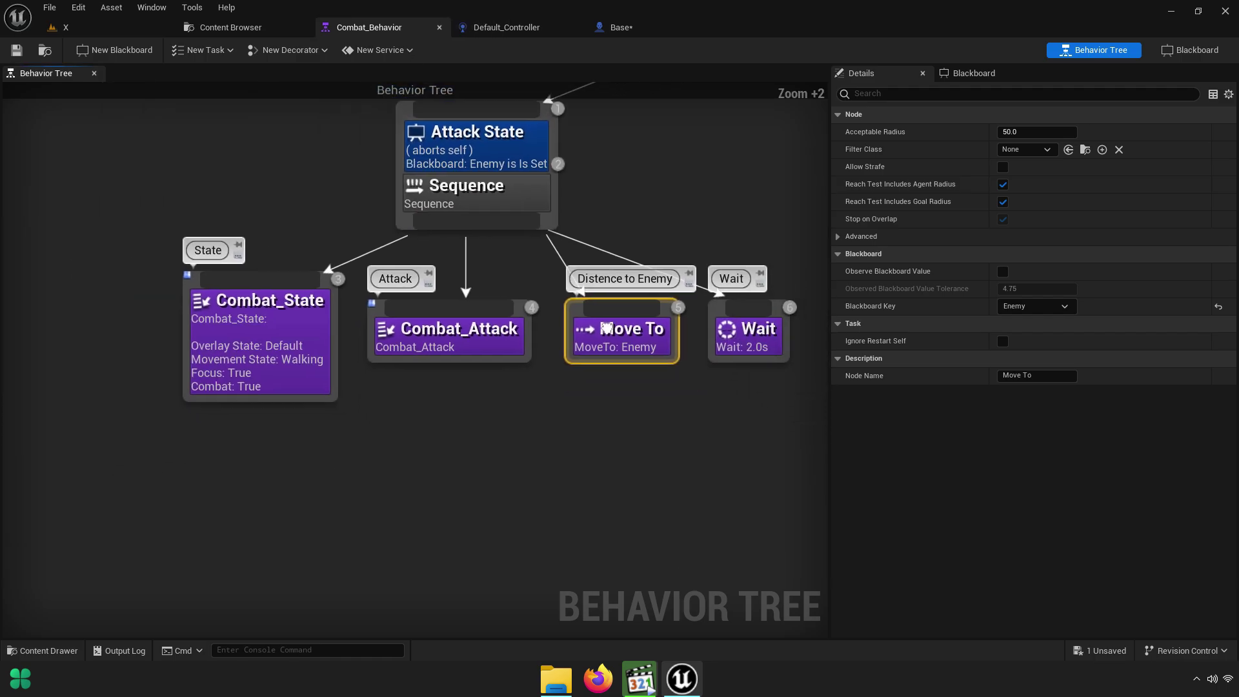
{"action": "right_click_drag", "start_coordinate": [484, 438], "coordinate": [535, 477]}
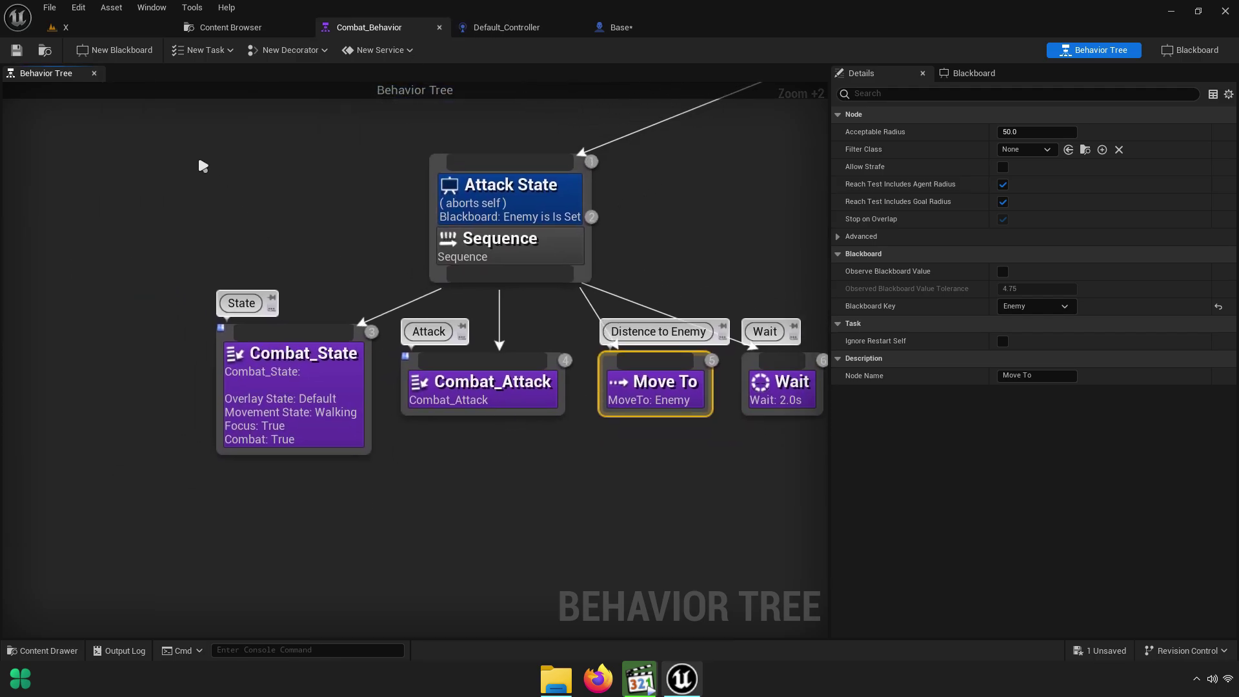
{"action": "right_click_drag", "start_coordinate": [410, 457], "coordinate": [441, 399]}
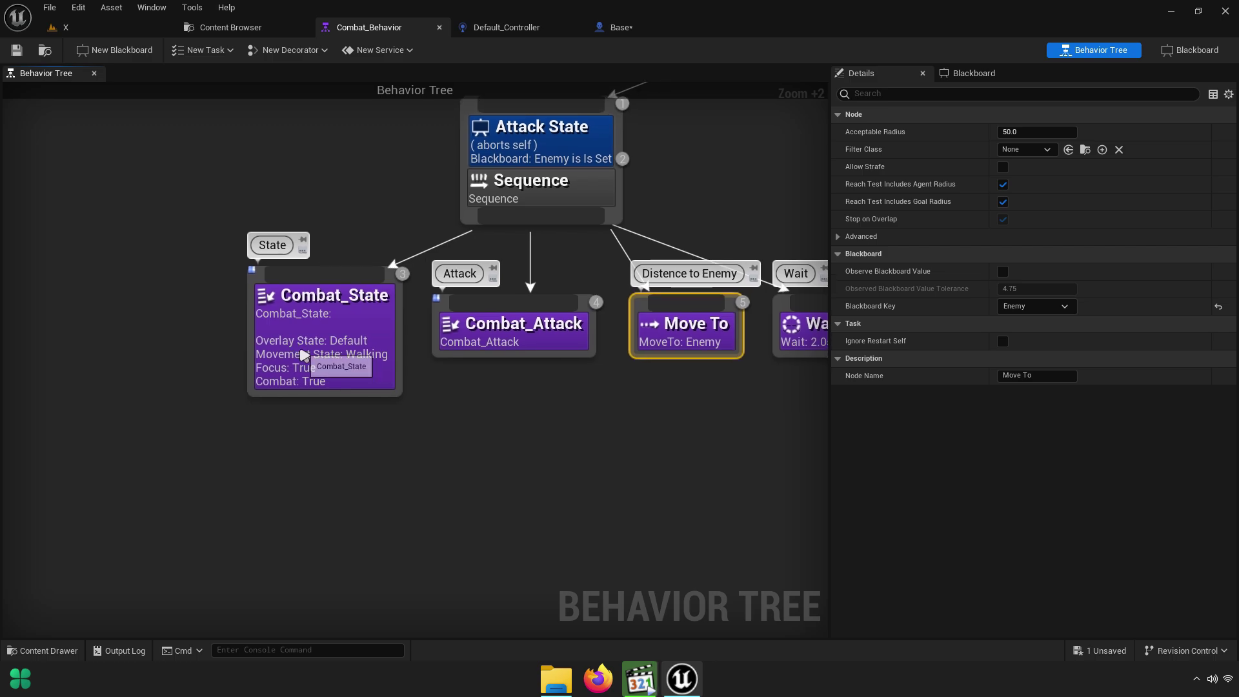
{"action": "left_click", "coordinate": [335, 312]}
{"action": "right_click_drag", "start_coordinate": [567, 401], "coordinate": [414, 216]}
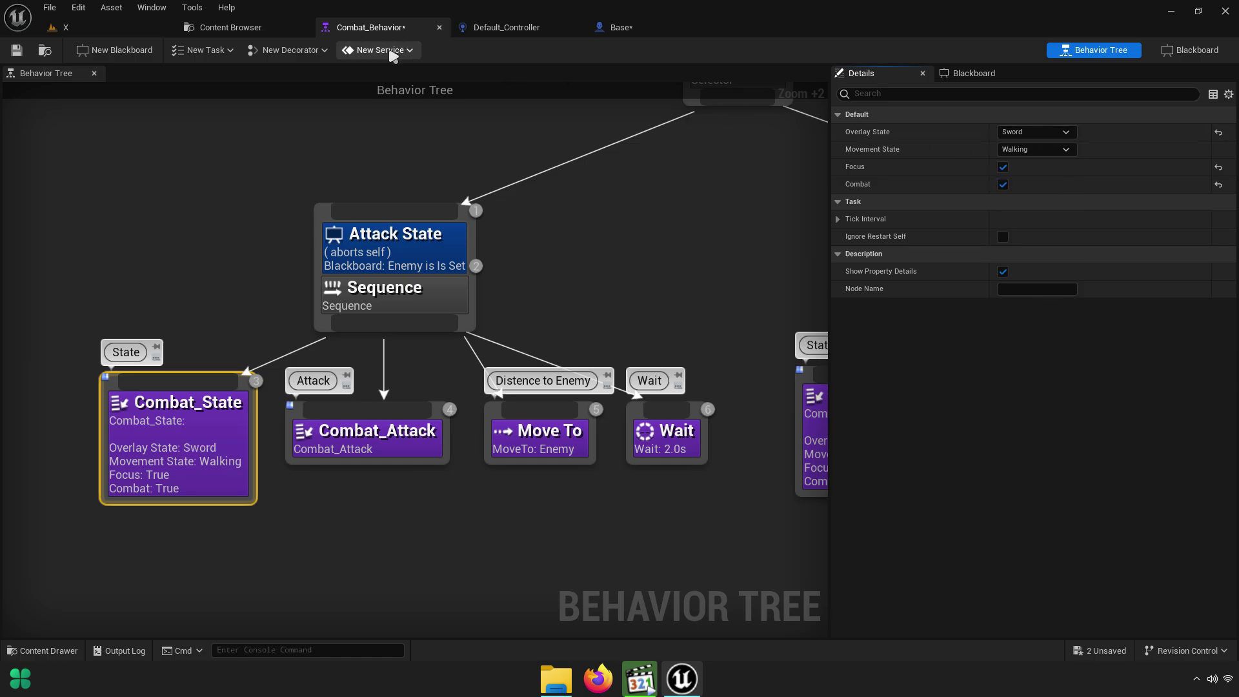
{"action": "left_click", "coordinate": [65, 27]}
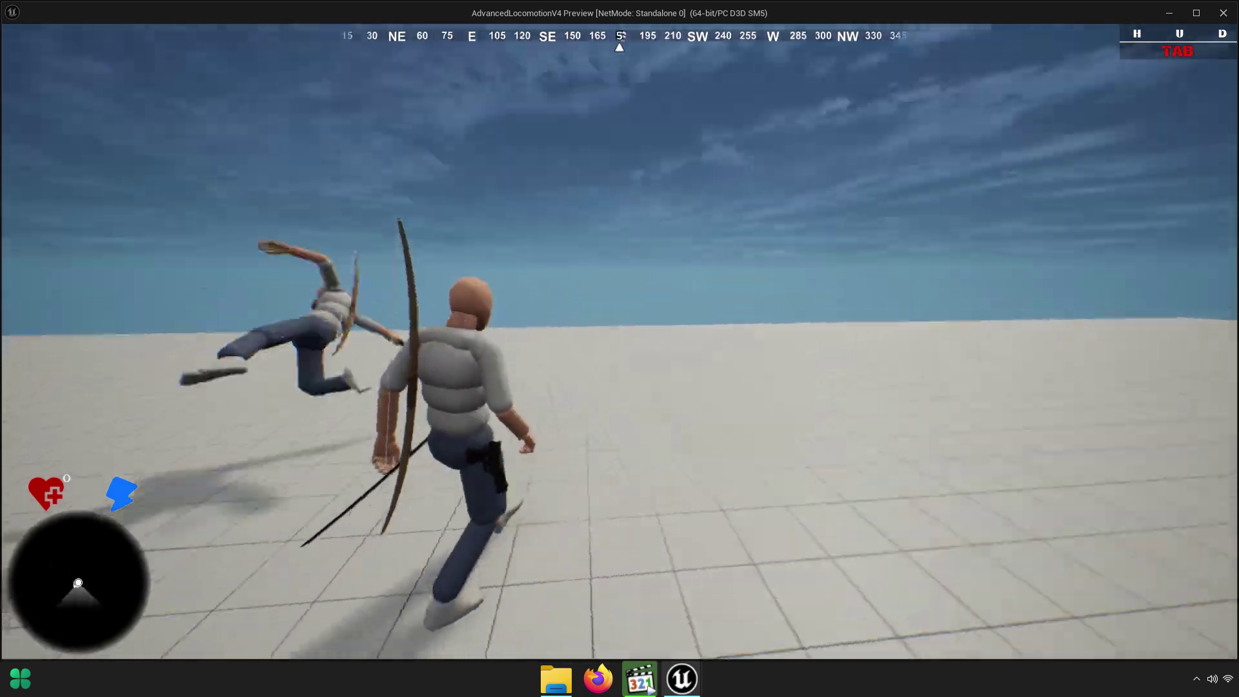
{"action": "key", "text": "Escape"}
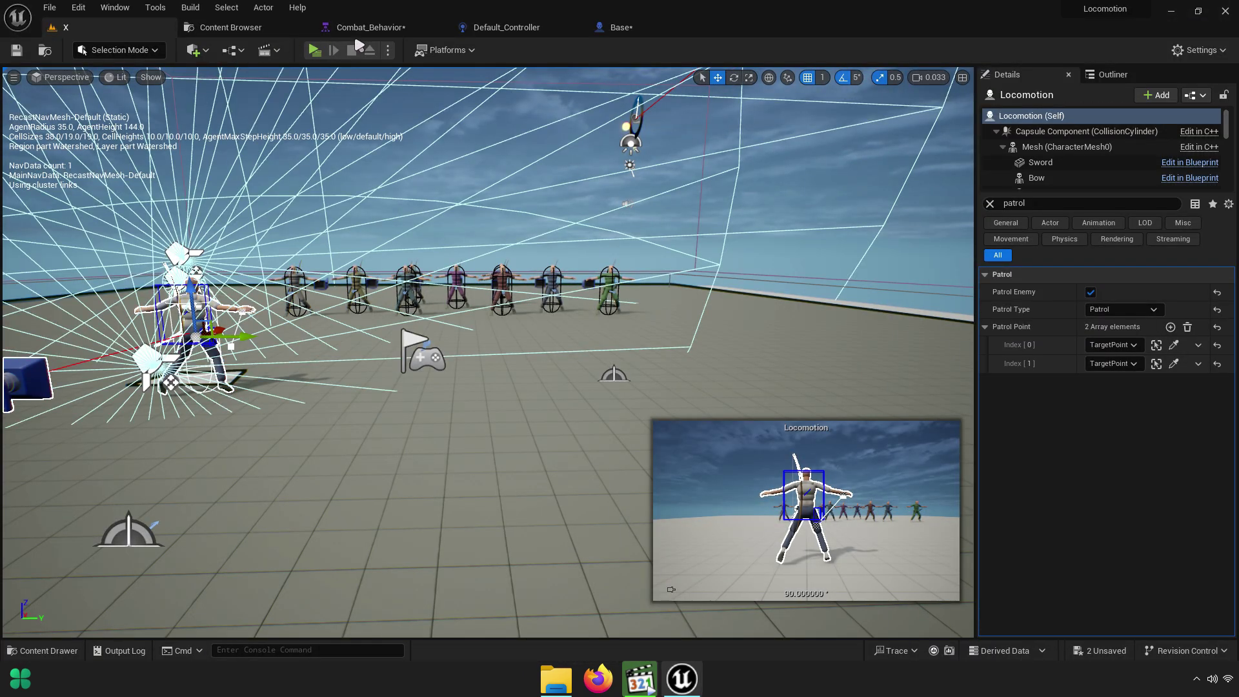
Review the Combat_Attack and Move To tasks in Combat_Behavior
{"action": "left_click", "coordinate": [367, 27]}
{"action": "left_click", "coordinate": [446, 381]}
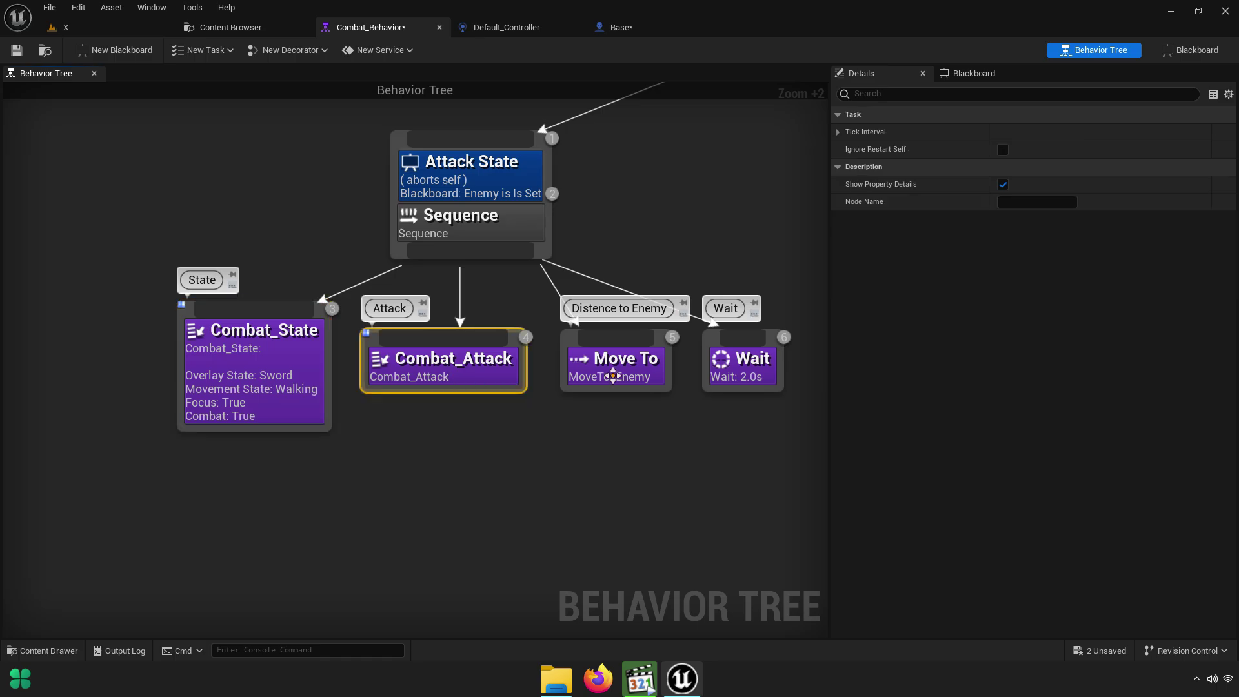
{"action": "left_click", "coordinate": [617, 368]}
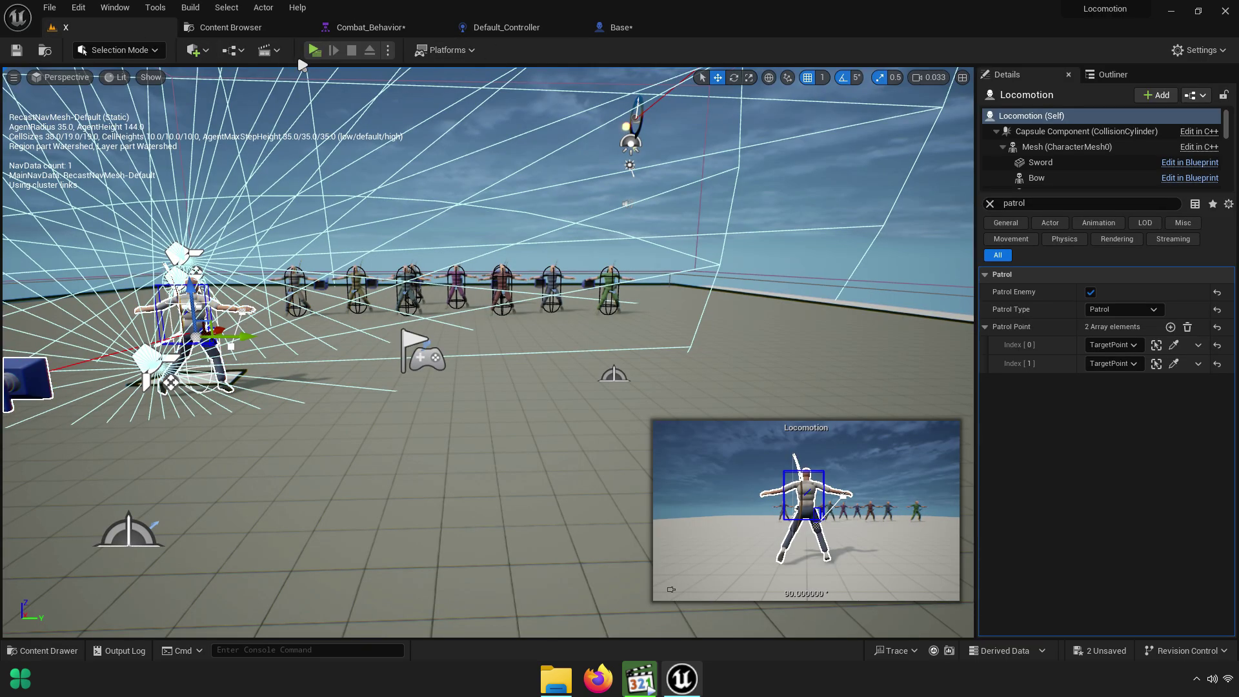
Play-test the enemy chase, walking toward it and switching the player's overlay with Q
{"action": "left_click", "coordinate": [324, 55]}
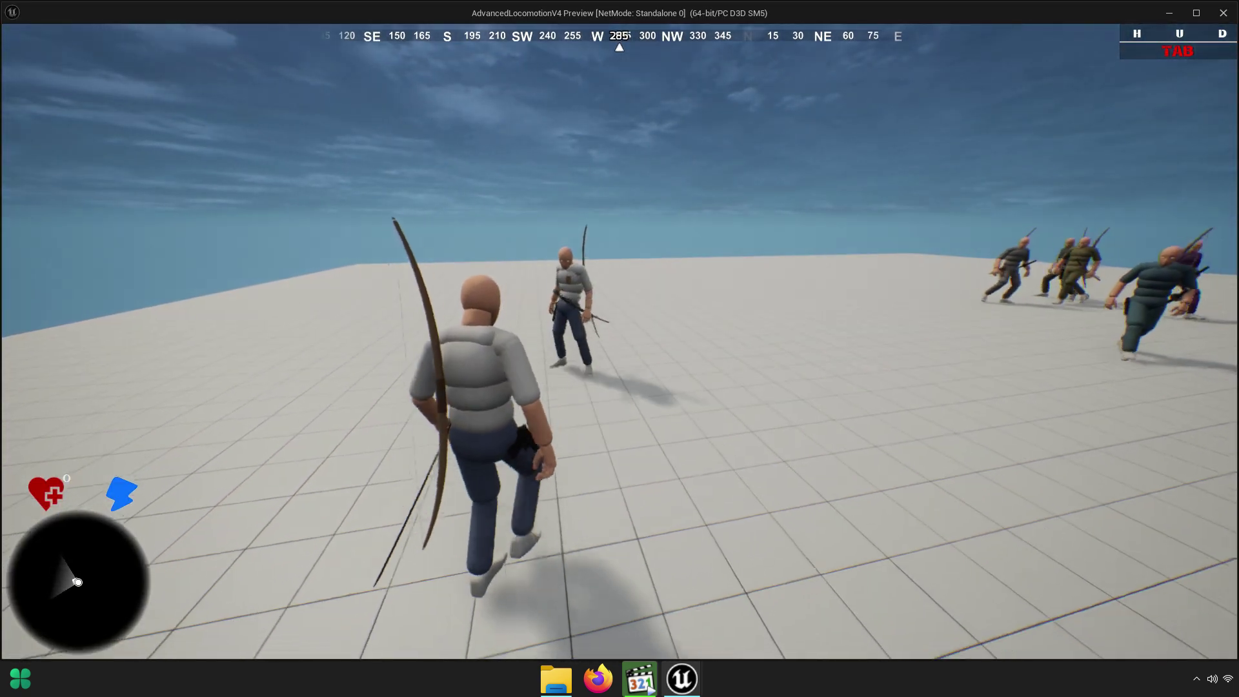
{"action": "key", "text": "w"}
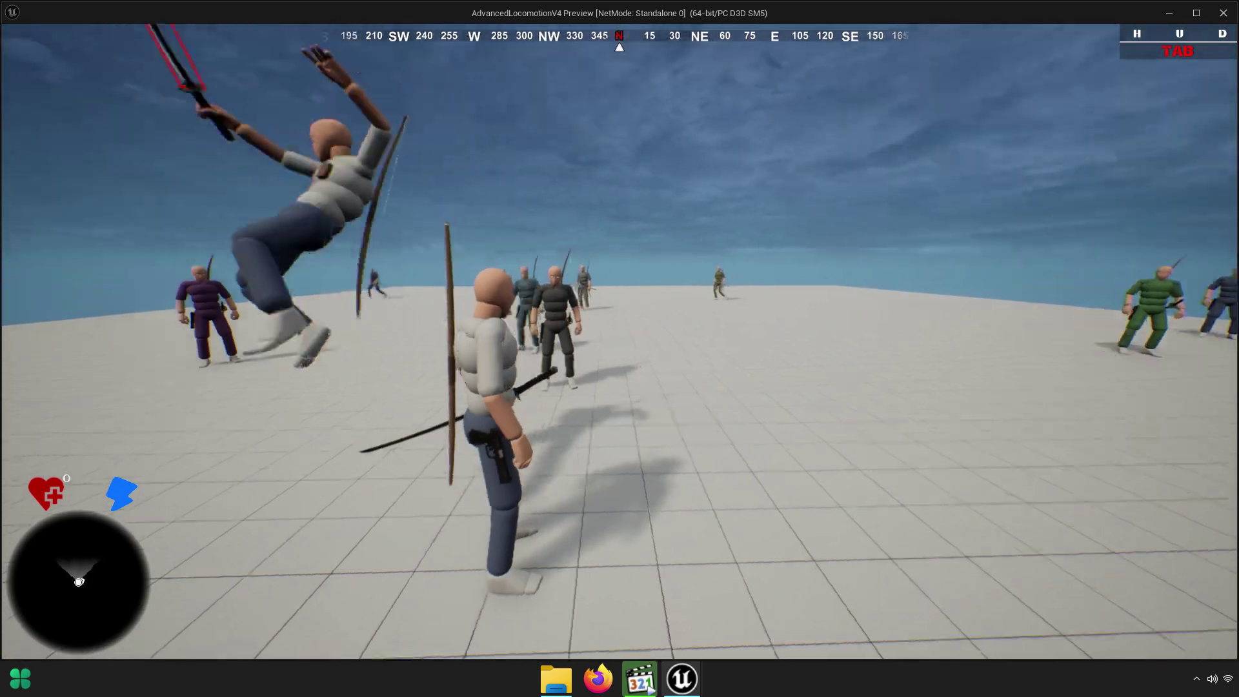
{"action": "key", "text": "q"}
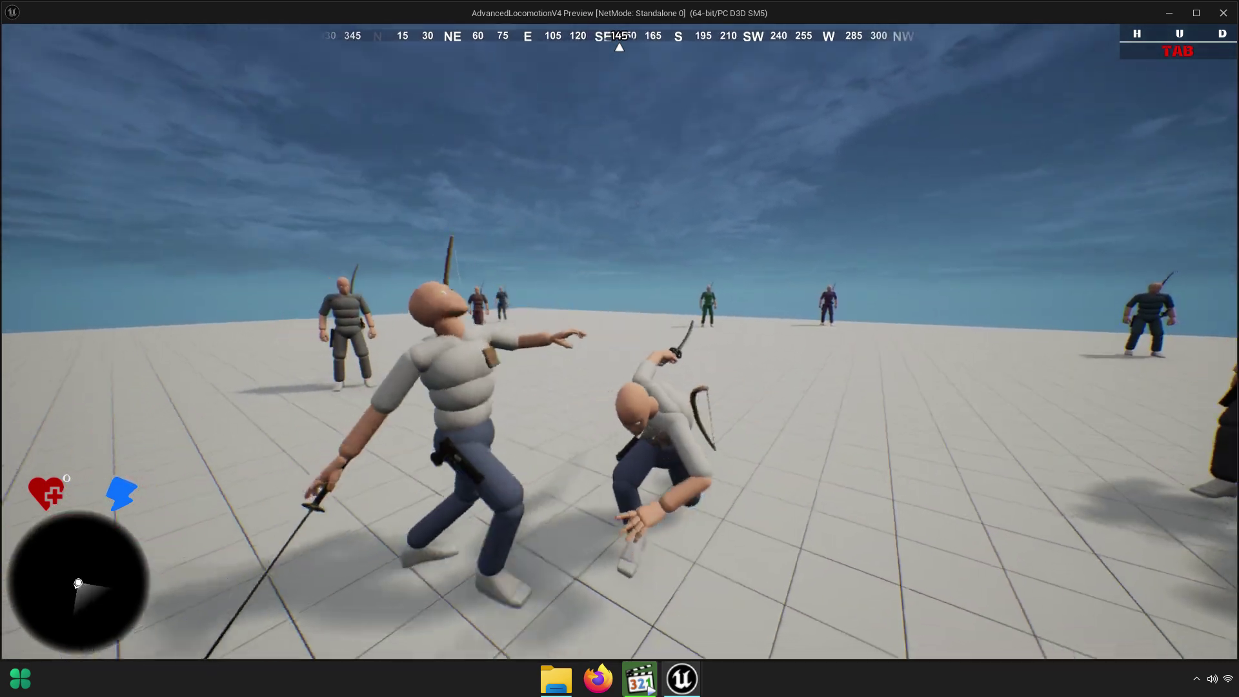
{"action": "key", "text": "Escape"}
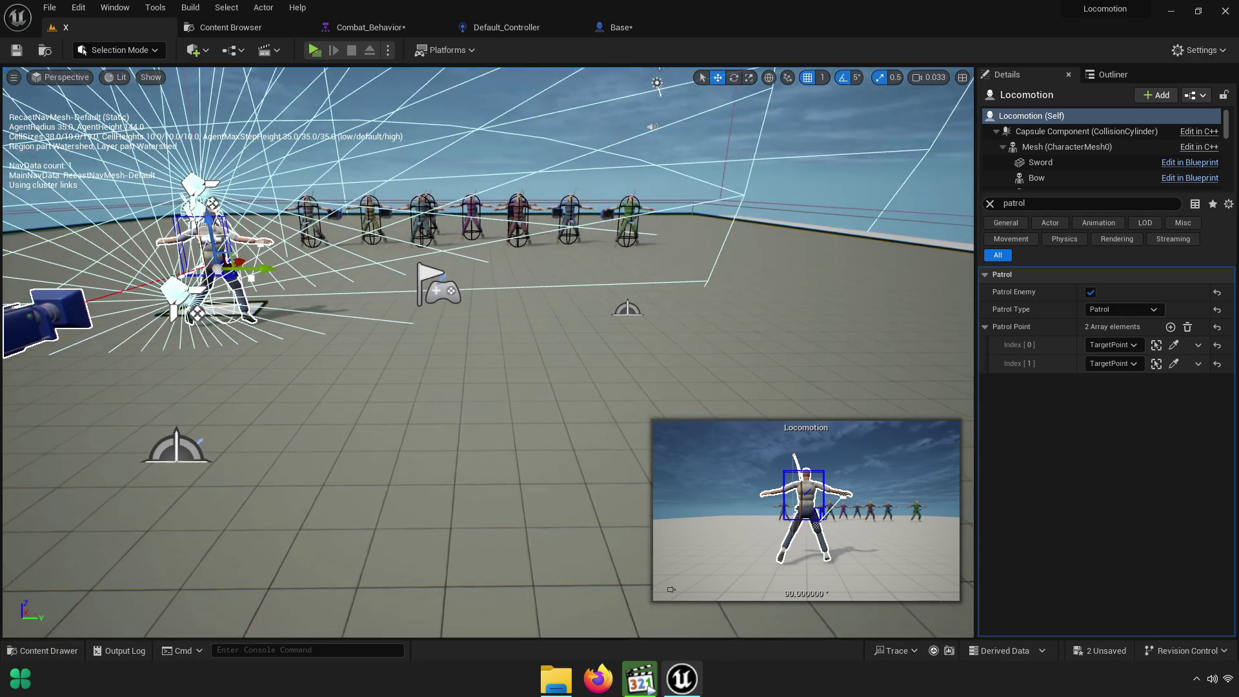
Select the second patrol target point in the level
{"action": "scroll", "coordinate": [467, 290], "scroll_direction": "down", "scroll_amount": 3}
{"action": "scroll", "coordinate": [467, 290], "scroll_direction": "down", "scroll_amount": 3}
{"action": "left_click", "coordinate": [378, 387]}
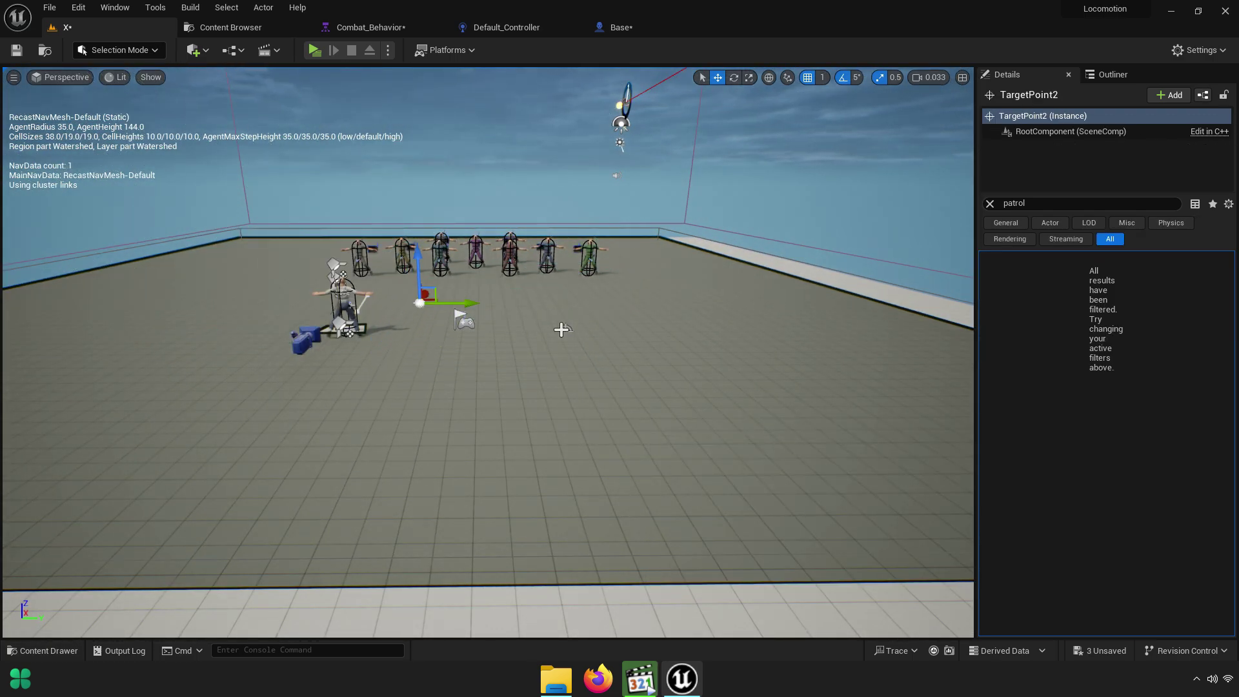
{"action": "scroll", "coordinate": [561, 300], "scroll_direction": "up", "scroll_amount": 3}
{"action": "scroll", "coordinate": [559, 297], "scroll_direction": "up", "scroll_amount": 2}
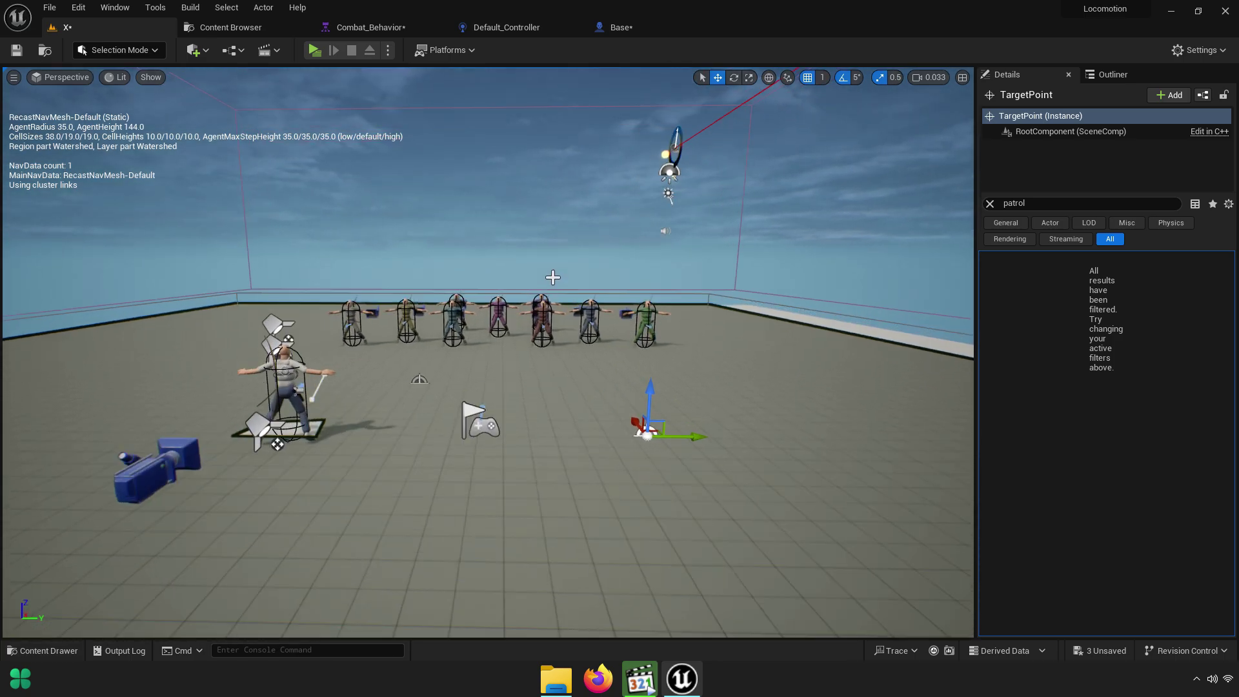
{"action": "scroll", "coordinate": [559, 294], "scroll_direction": "up", "scroll_amount": 3}
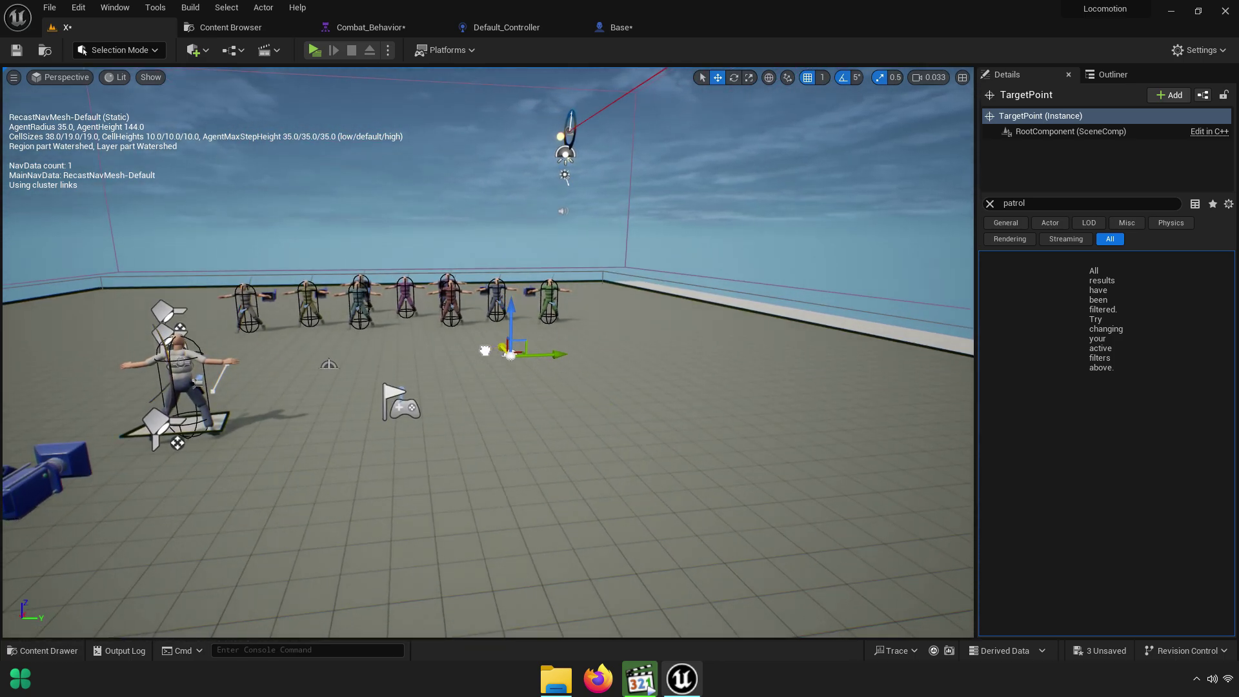
Place a Cube as a wall and move the Locomotion character back beside it
{"action": "left_click", "coordinate": [195, 51]}
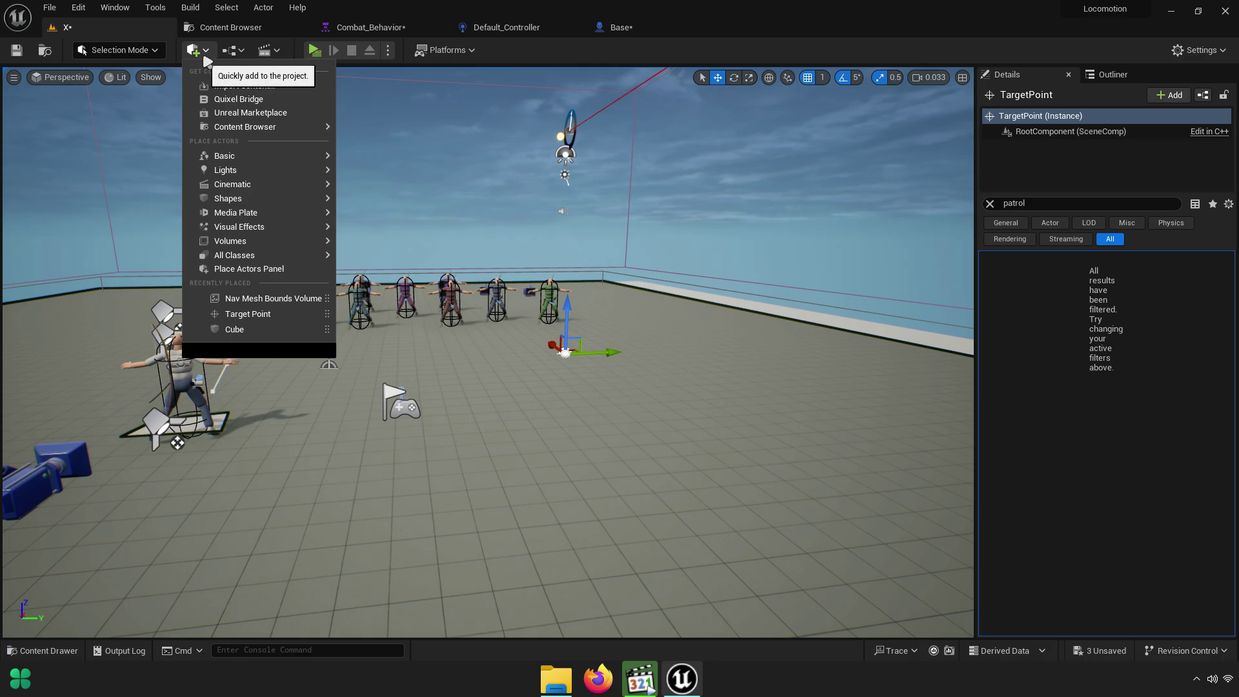
{"action": "type", "text": "cube"}
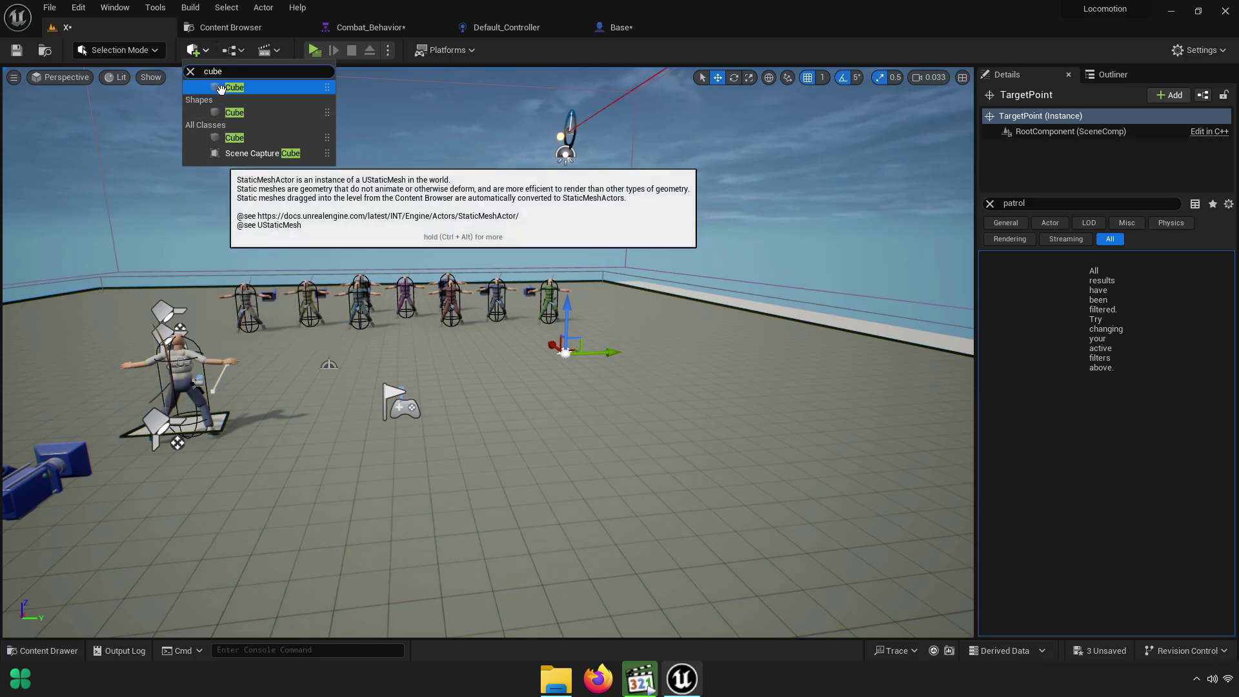
{"action": "mouse_move", "coordinate": [219, 112]}
{"action": "left_mouse_down"}
{"action": "mouse_move", "coordinate": [385, 386]}
{"action": "mouse_move", "coordinate": [491, 348]}
{"action": "left_mouse_up"}
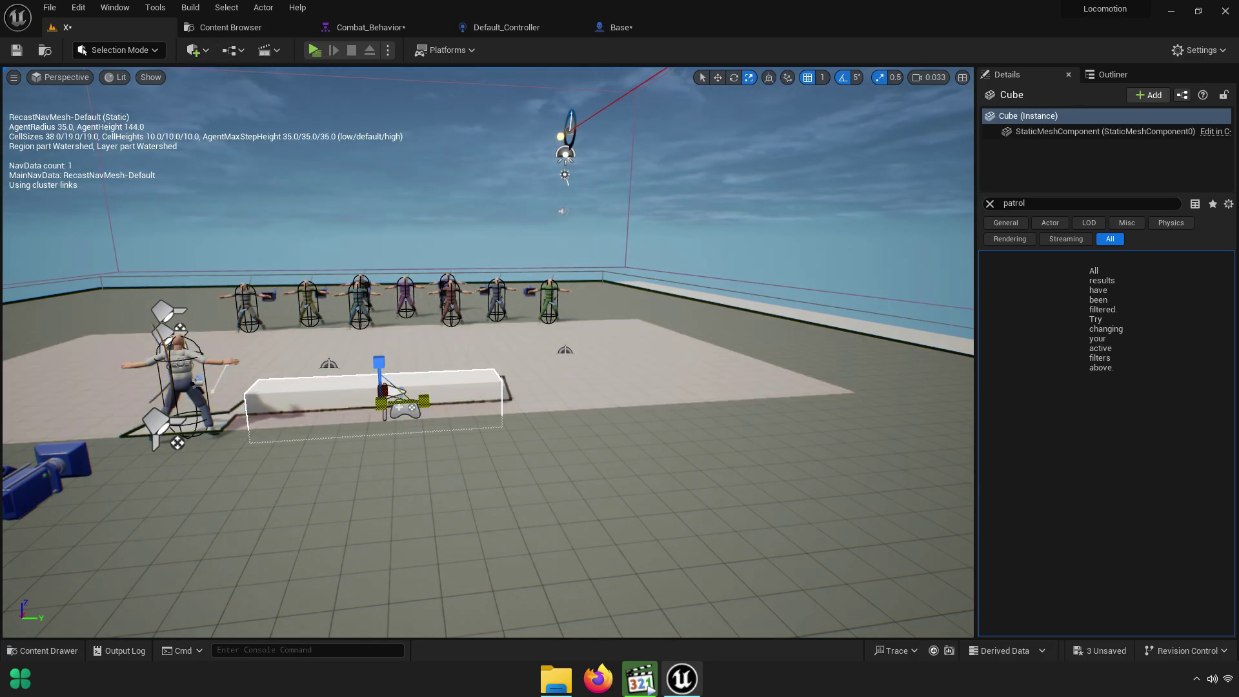
{"action": "key", "text": "w"}
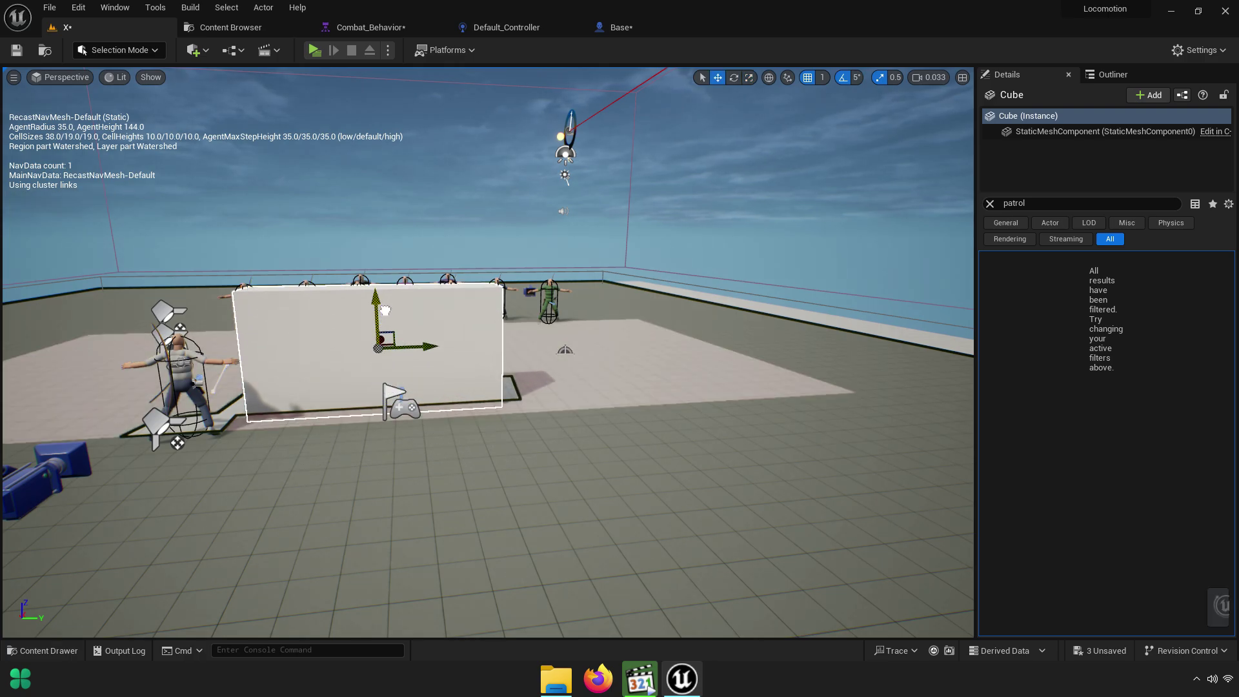
{"action": "left_click", "coordinate": [200, 385]}
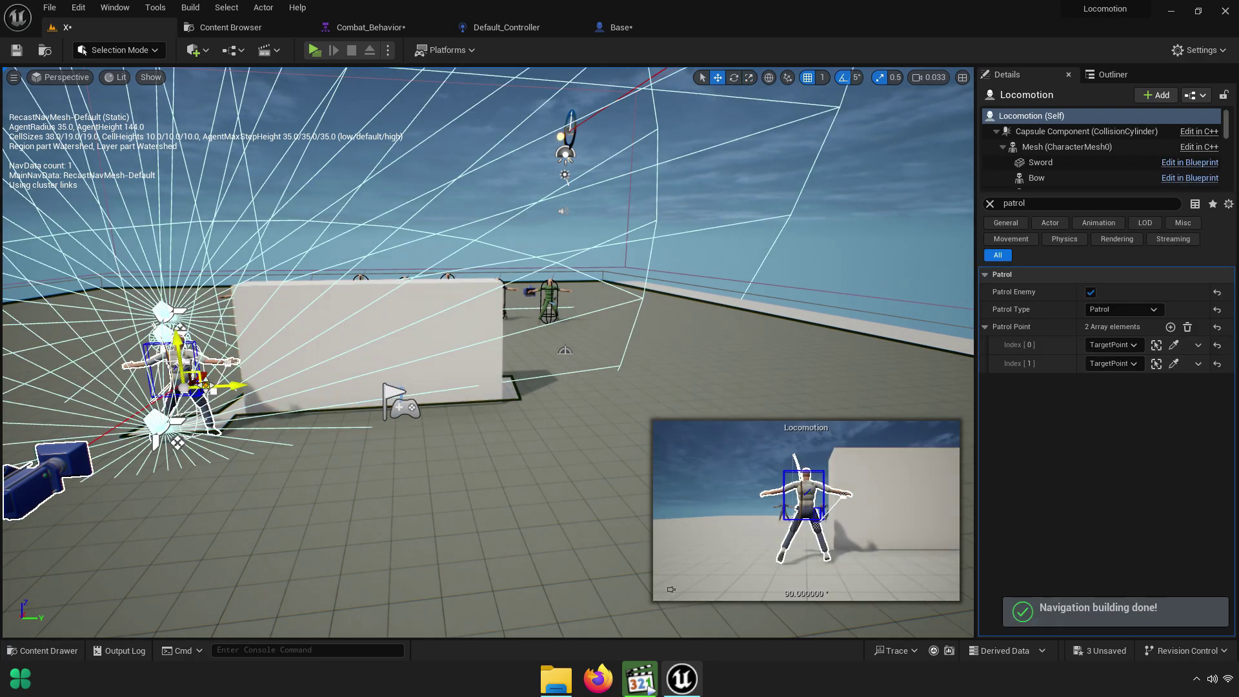
{"action": "left_click_drag", "start_coordinate": [194, 384], "coordinate": [262, 165]}
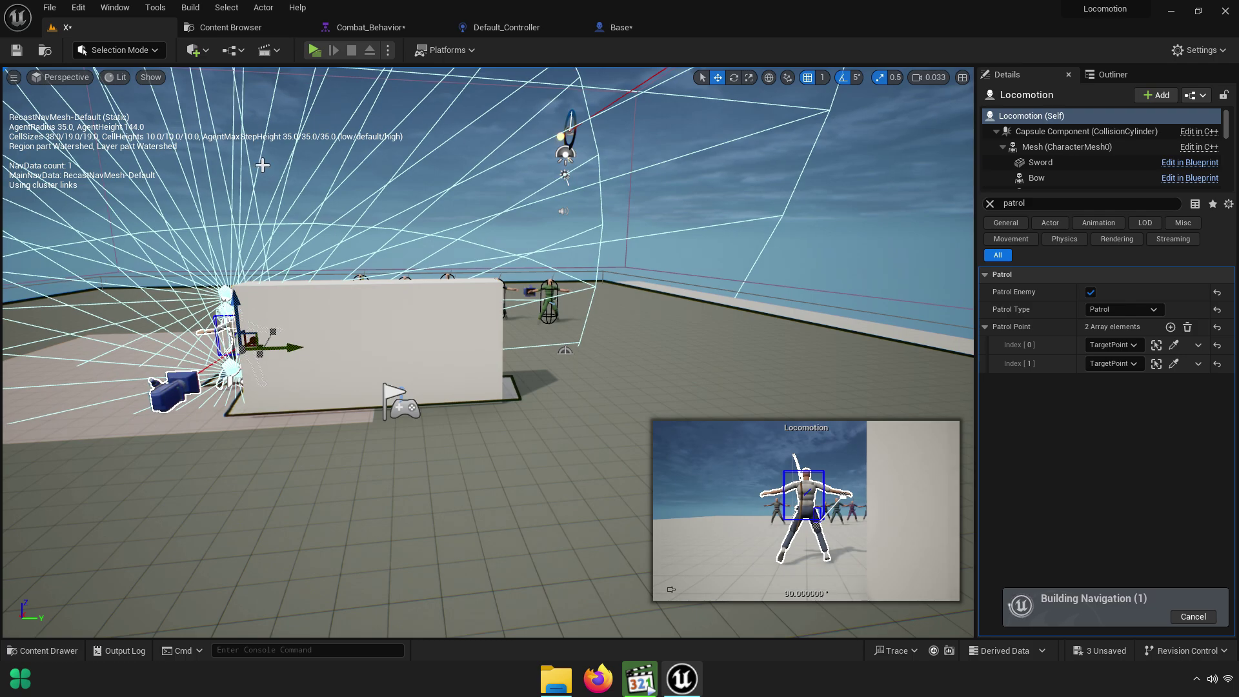
Playtest the level to watch enemies path around the new wall to the player, then stop
{"action": "left_click", "coordinate": [320, 52]}
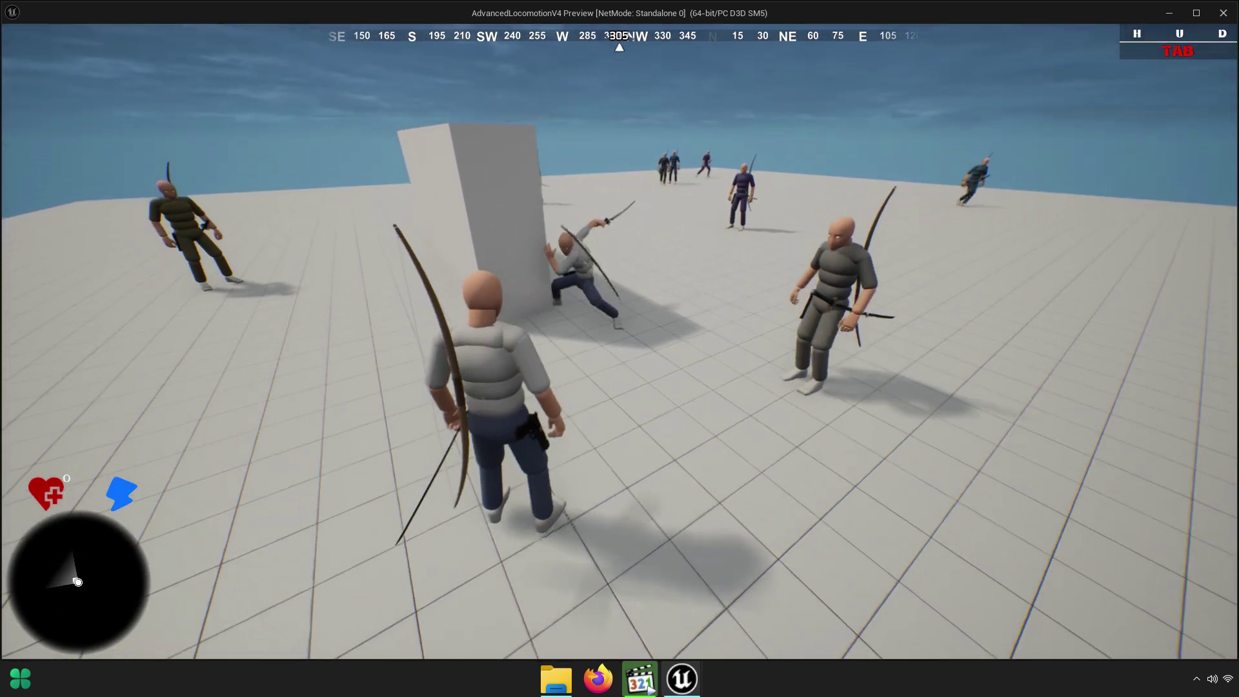
{"action": "key", "text": "Escape"}
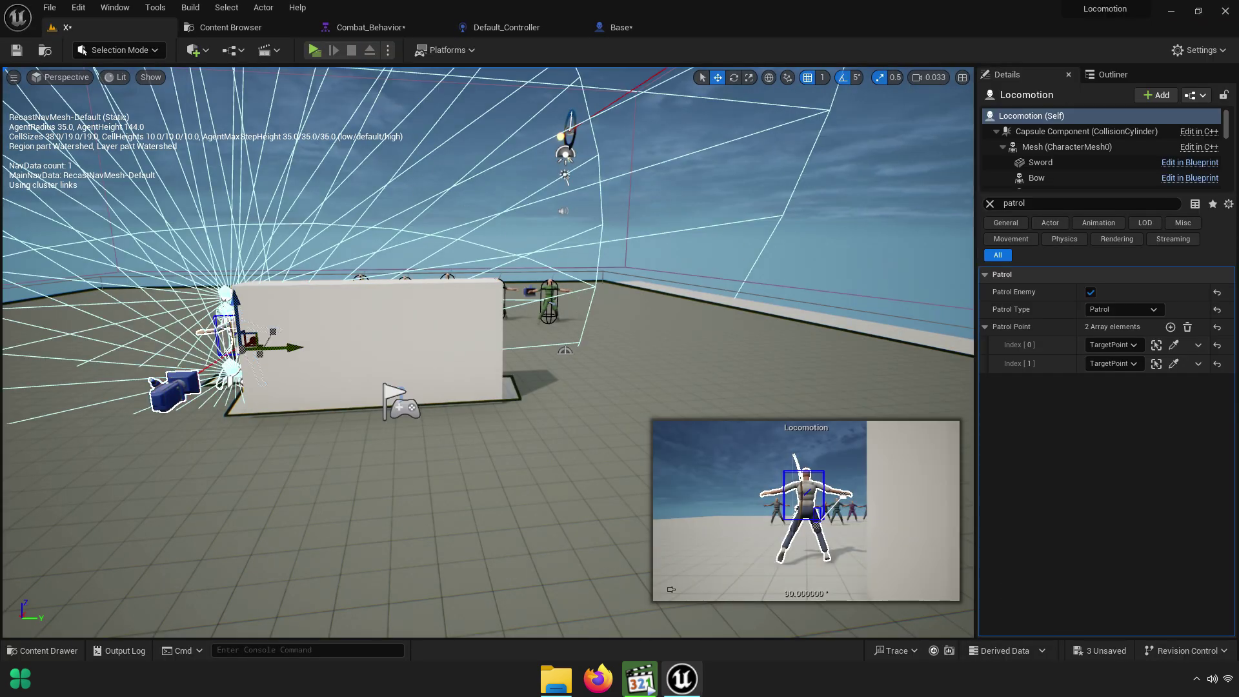
Save all modified assets and confirm the save
{"action": "left_click", "coordinate": [226, 37]}
{"action": "left_click", "coordinate": [131, 49]}
{"action": "key", "text": "Return"}
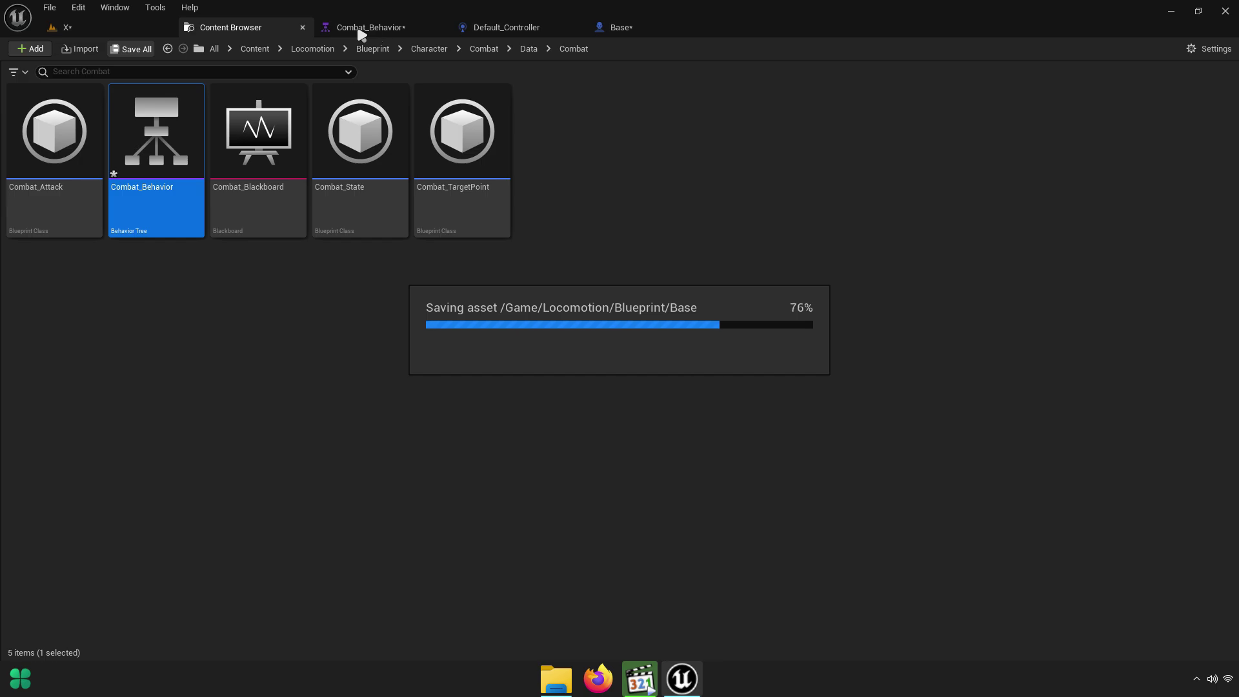
Check Combat_State's Overlay State (Bow) in Combat_Behavior, then run a quick playtest
{"action": "left_click", "coordinate": [378, 29]}
{"action": "left_click", "coordinate": [248, 337]}
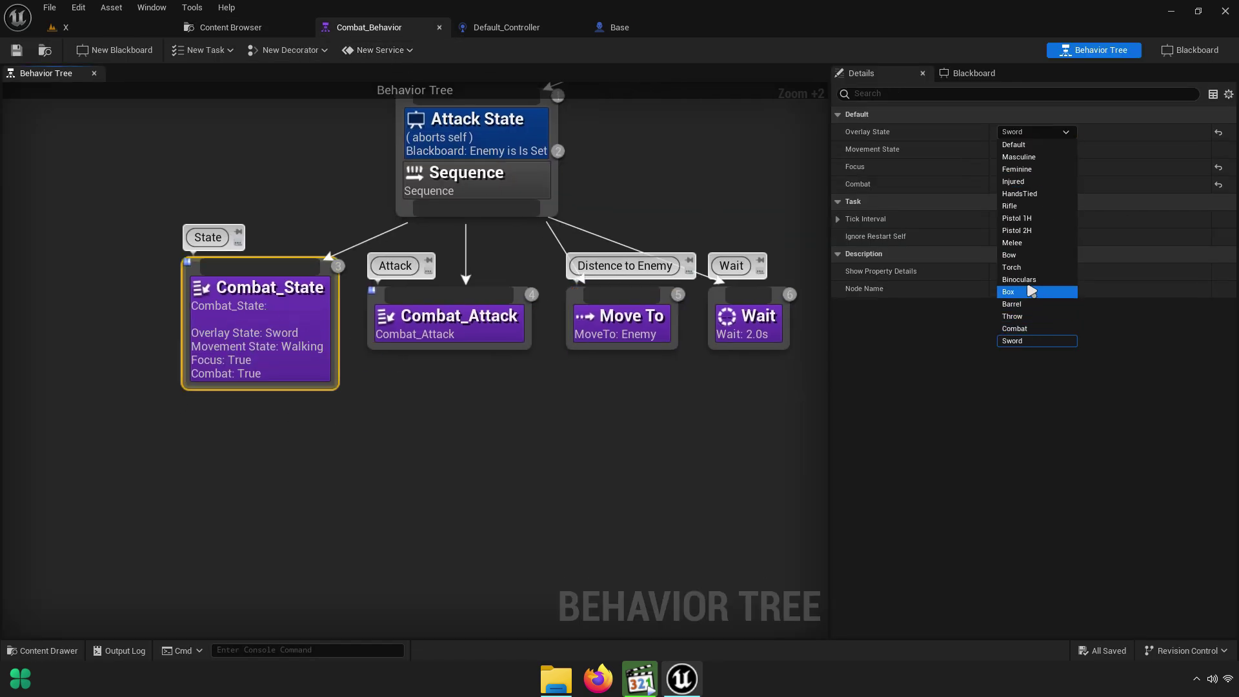
{"action": "left_click", "coordinate": [106, 29]}
{"action": "left_click", "coordinate": [321, 48]}
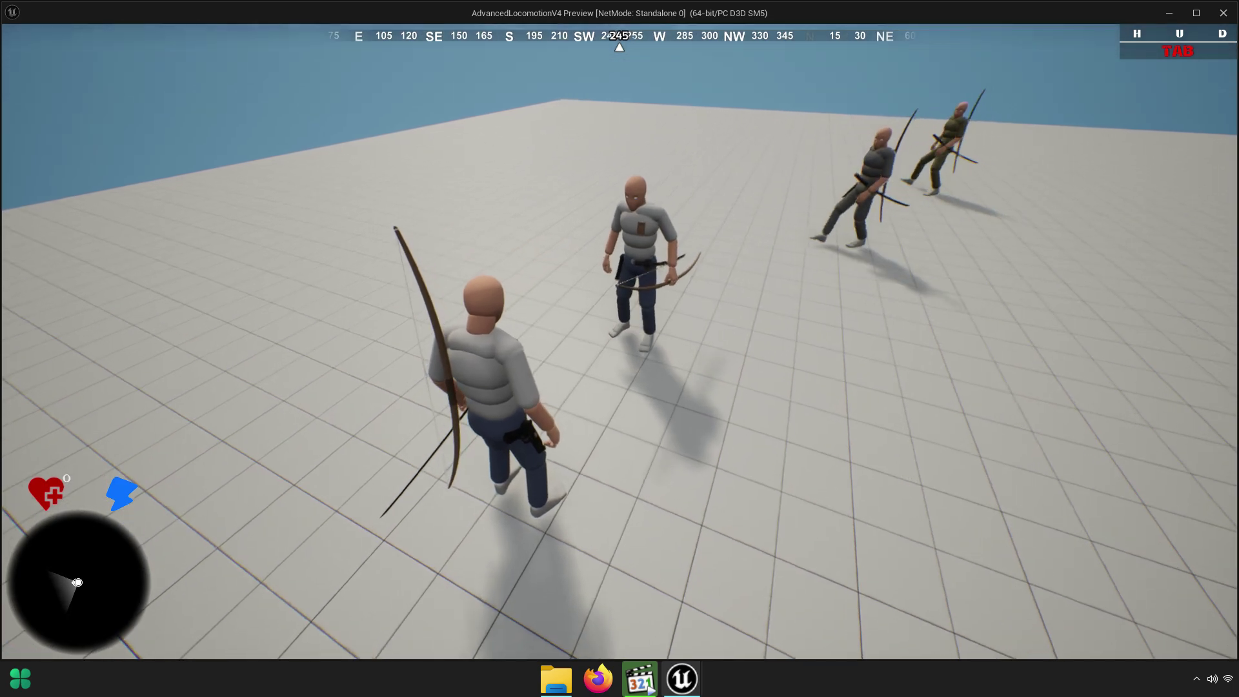
{"action": "key", "text": "Escape"}
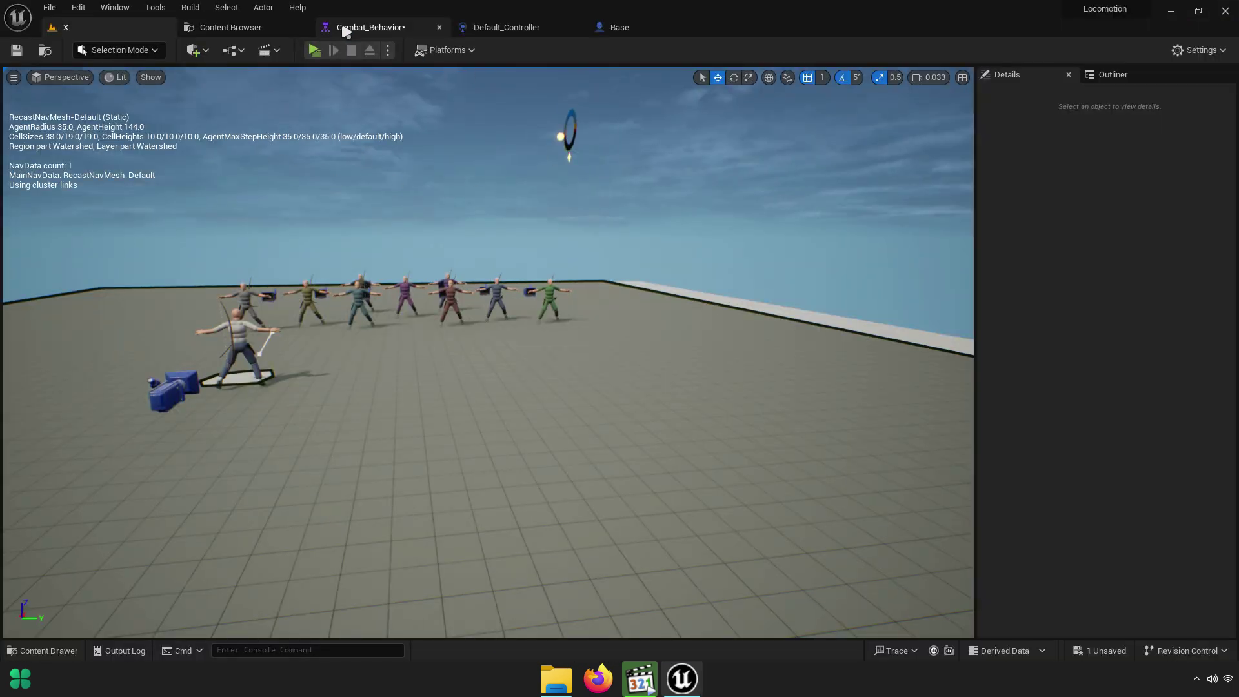
Set Combat_State's Overlay State to Pistol 1H and playtest, cycling the player's overlay states
{"action": "left_click", "coordinate": [346, 29]}
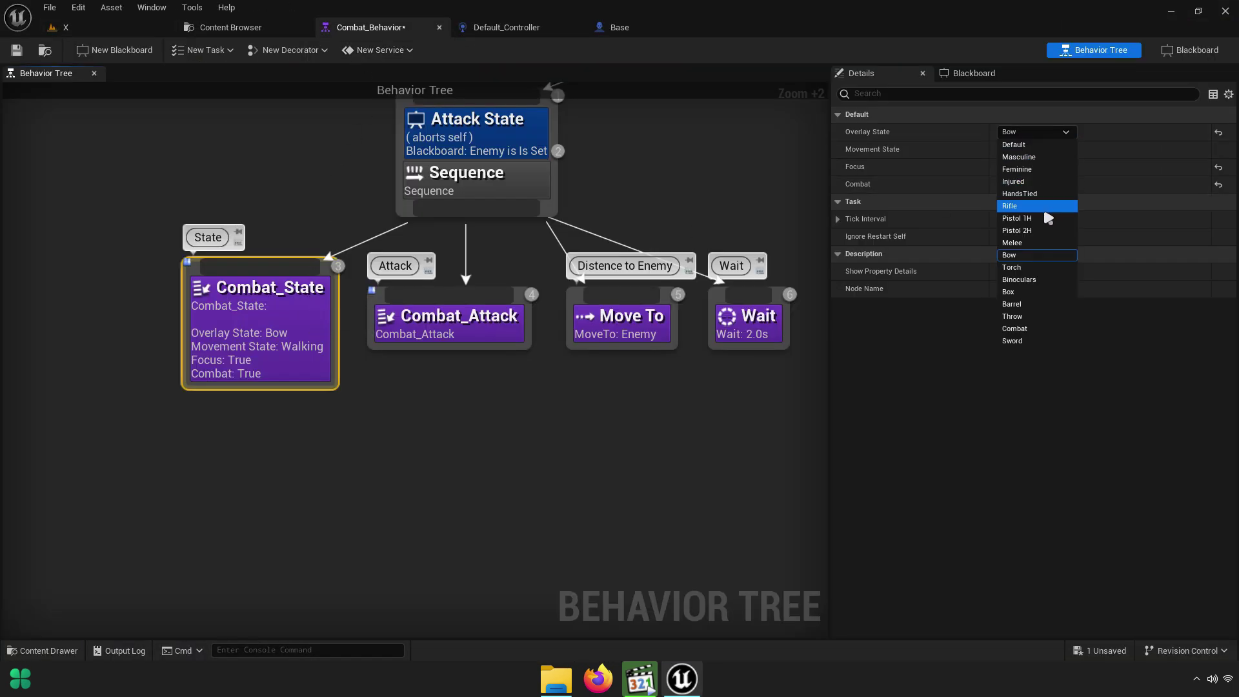
{"action": "left_click", "coordinate": [73, 25]}
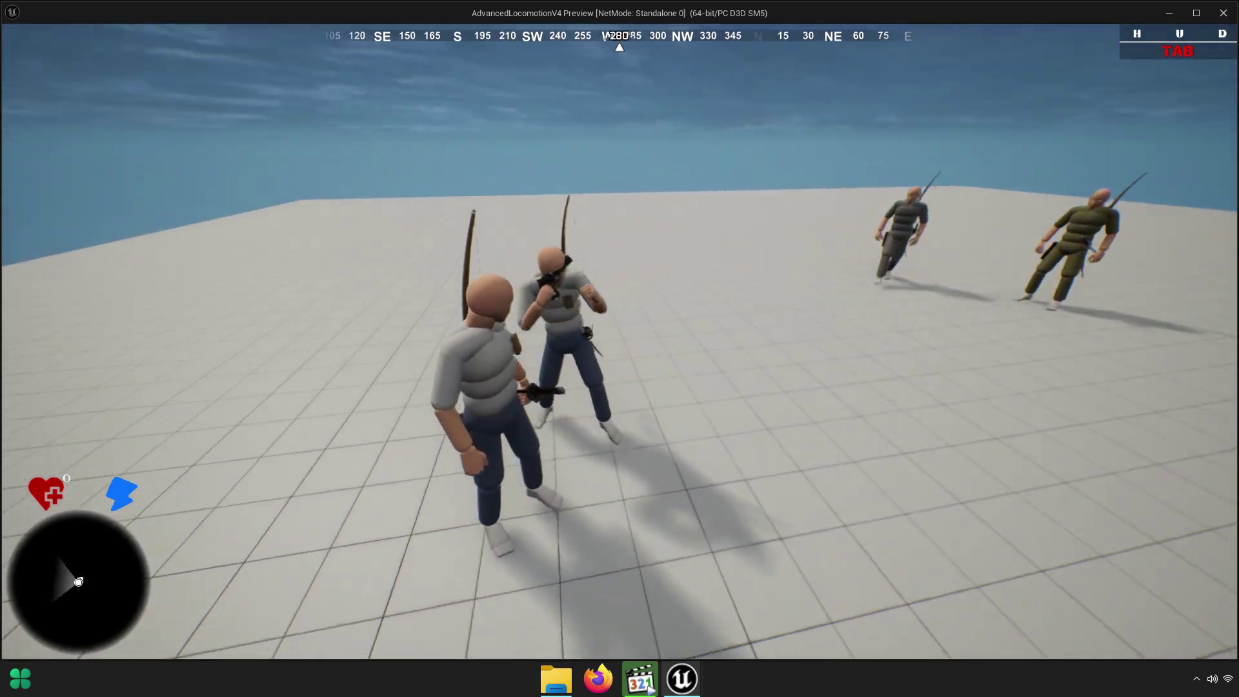
{"action": "key", "text": "q"}
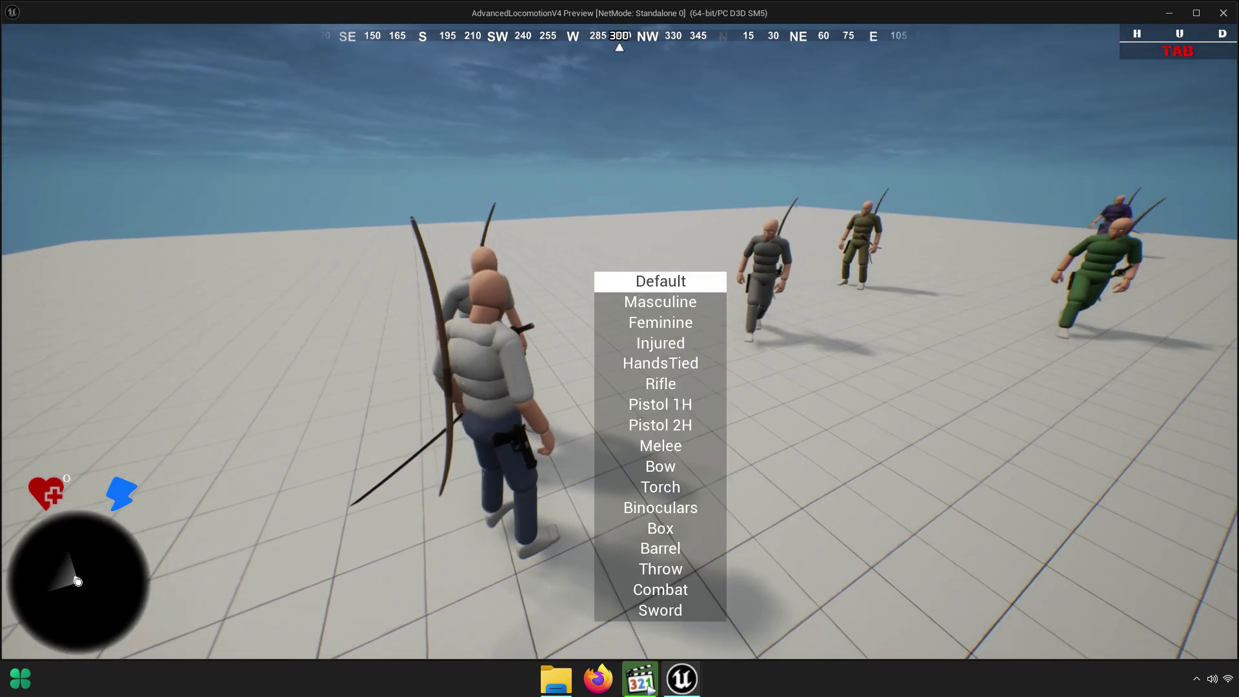
{"action": "scroll", "coordinate": [620, 349], "scroll_direction": "down", "scroll_amount": 5}
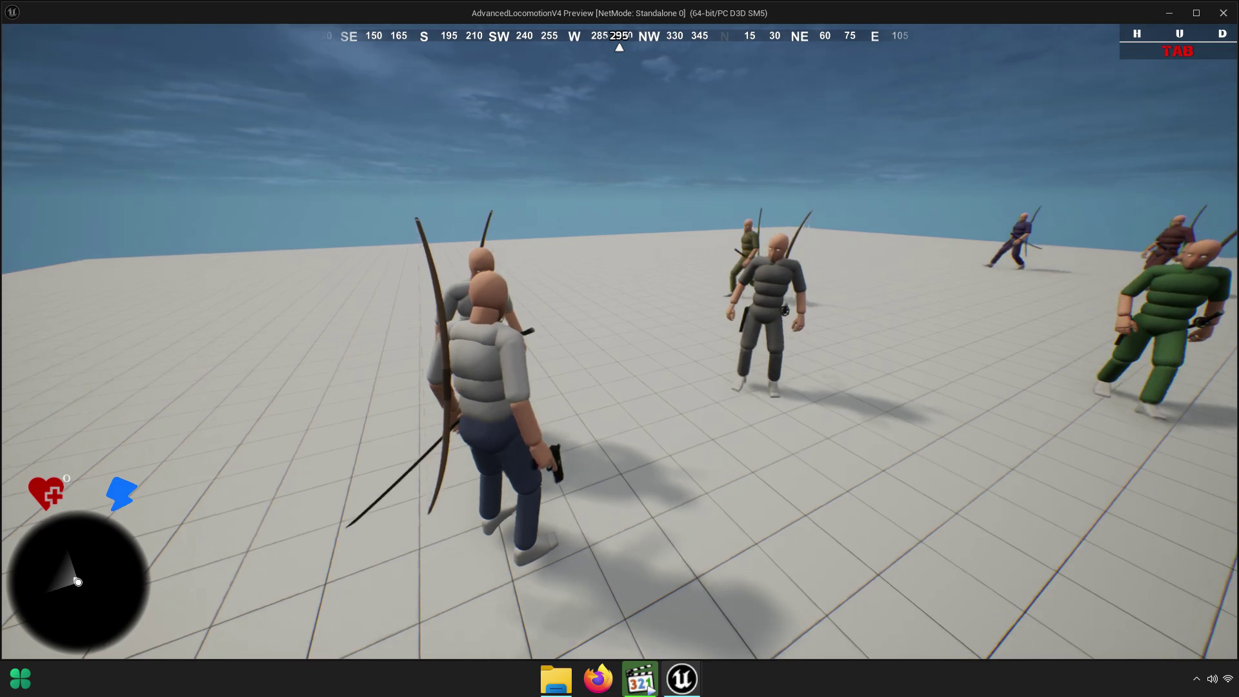
{"action": "key", "text": "q"}
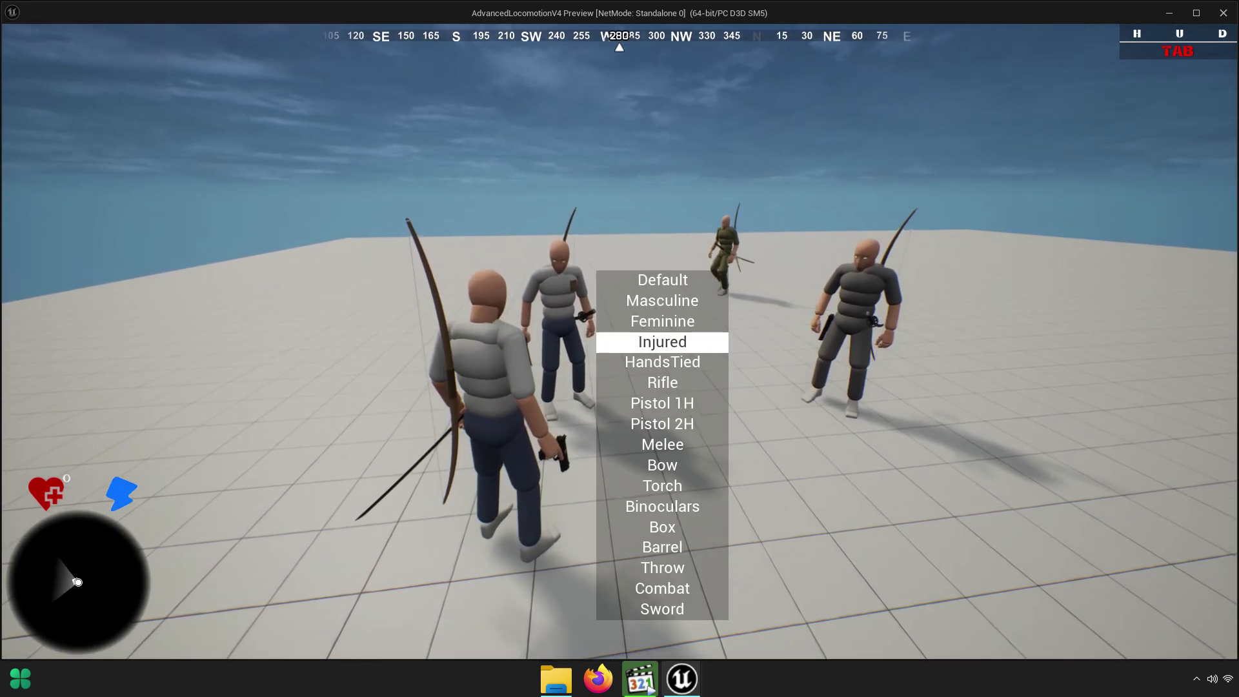
{"action": "scroll", "coordinate": [619, 349], "scroll_direction": "up", "scroll_amount": 2}
{"action": "scroll", "coordinate": [620, 348], "scroll_direction": "up", "scroll_amount": 1}
{"action": "scroll", "coordinate": [620, 348], "scroll_direction": "up", "scroll_amount": 6}
{"action": "scroll", "coordinate": [619, 349], "scroll_direction": "up", "scroll_amount": 2}
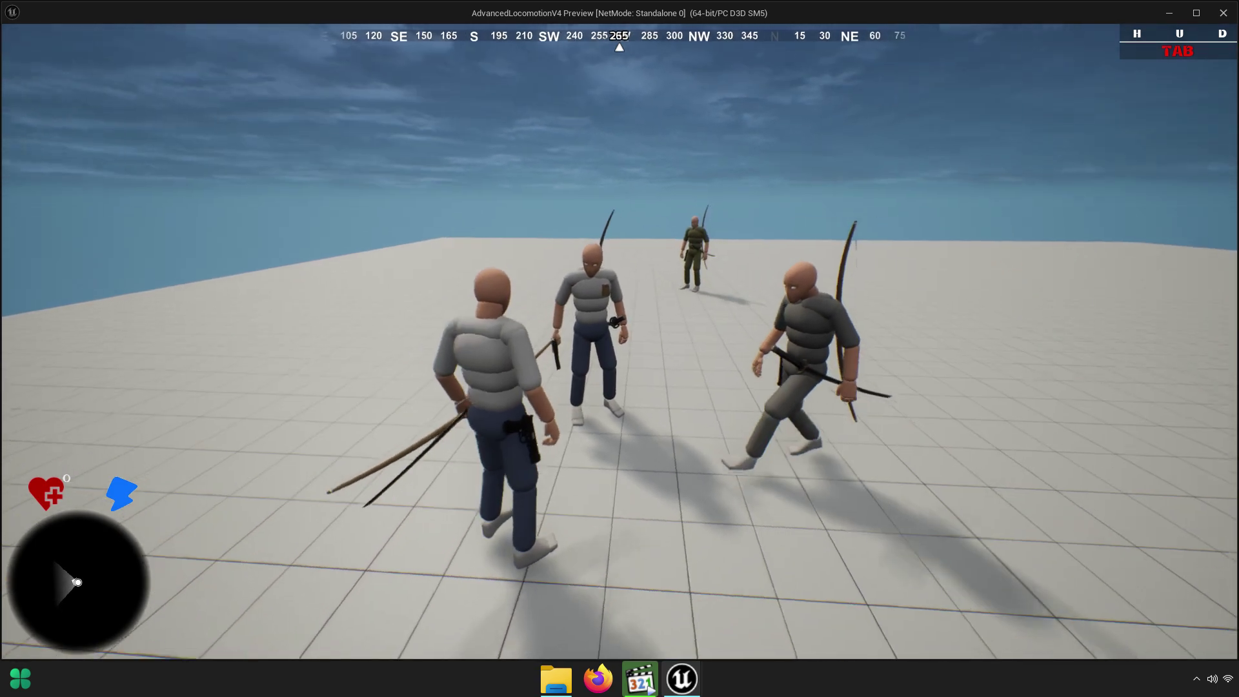
{"action": "key", "text": "Escape"}
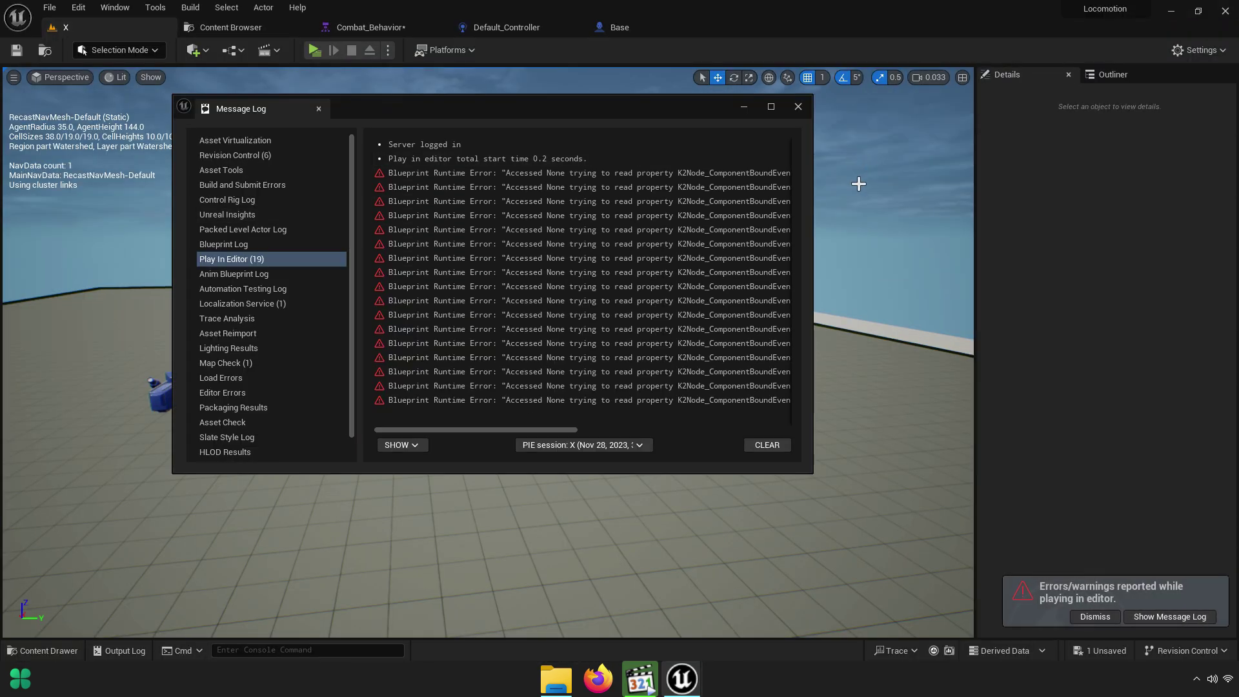
Follow the Set Actor Rotation error link and inspect the Base blueprint's Rotate To Enemy graph
{"action": "left_click_drag", "start_coordinate": [514, 428], "coordinate": [794, 428]}
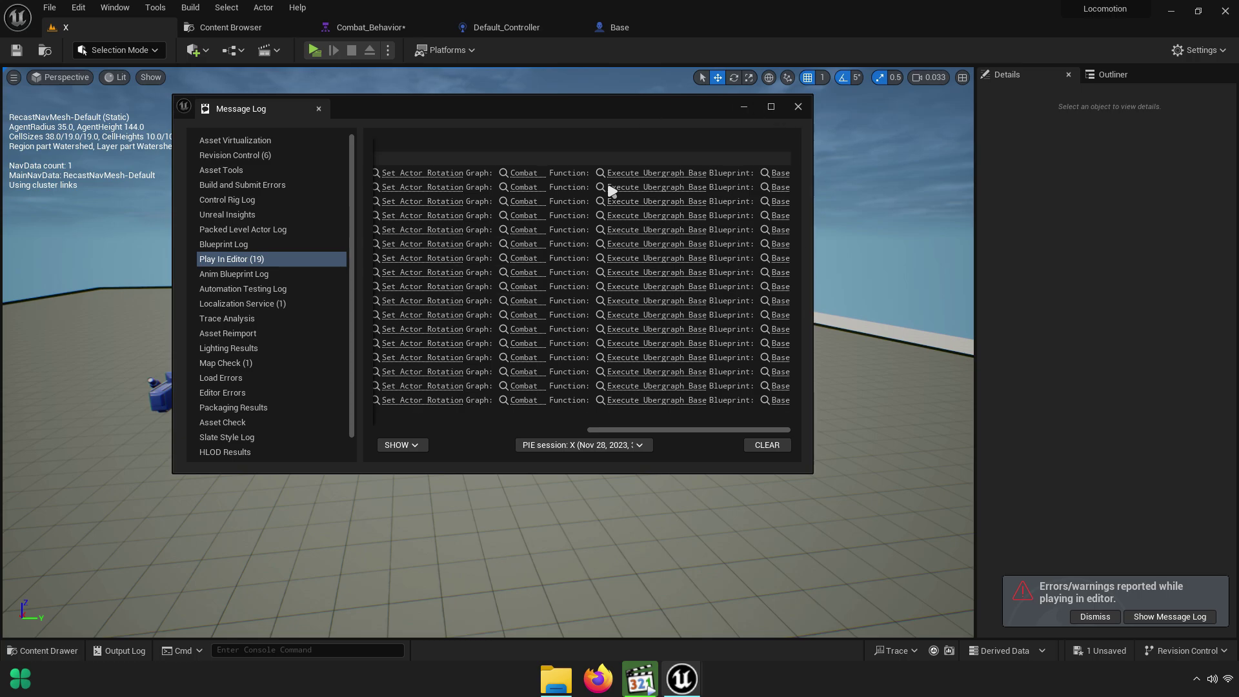
{"action": "left_click", "coordinate": [433, 178]}
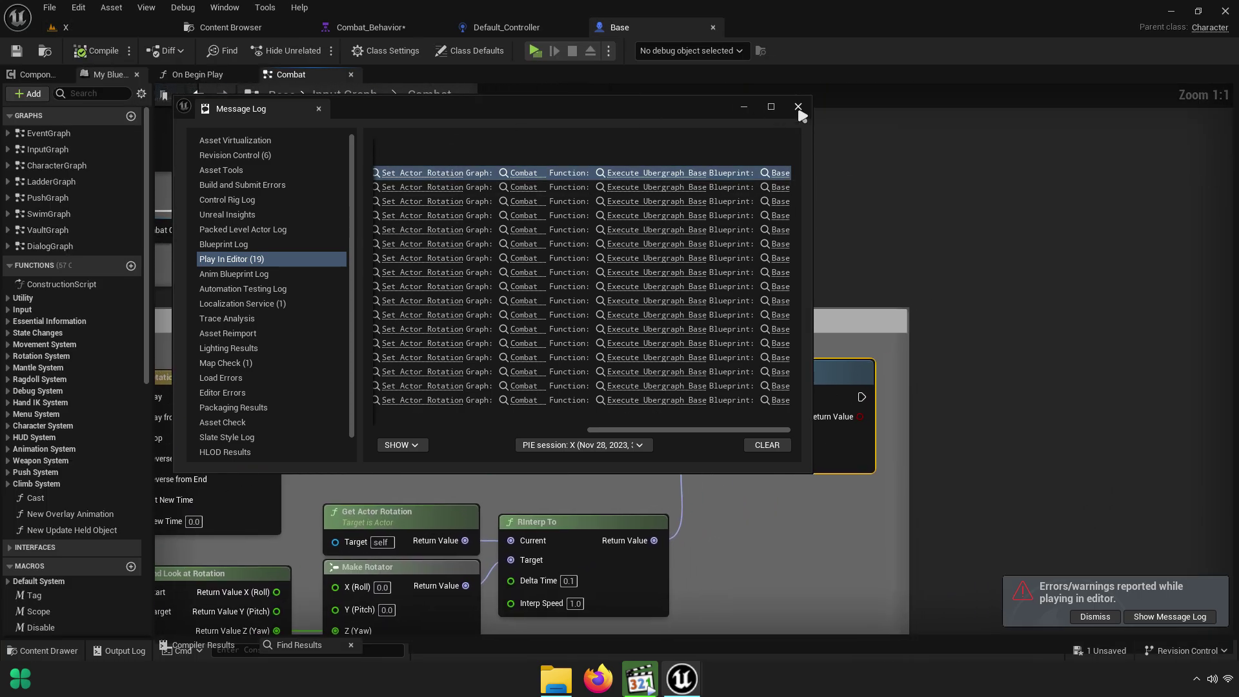
{"action": "left_click", "coordinate": [798, 107]}
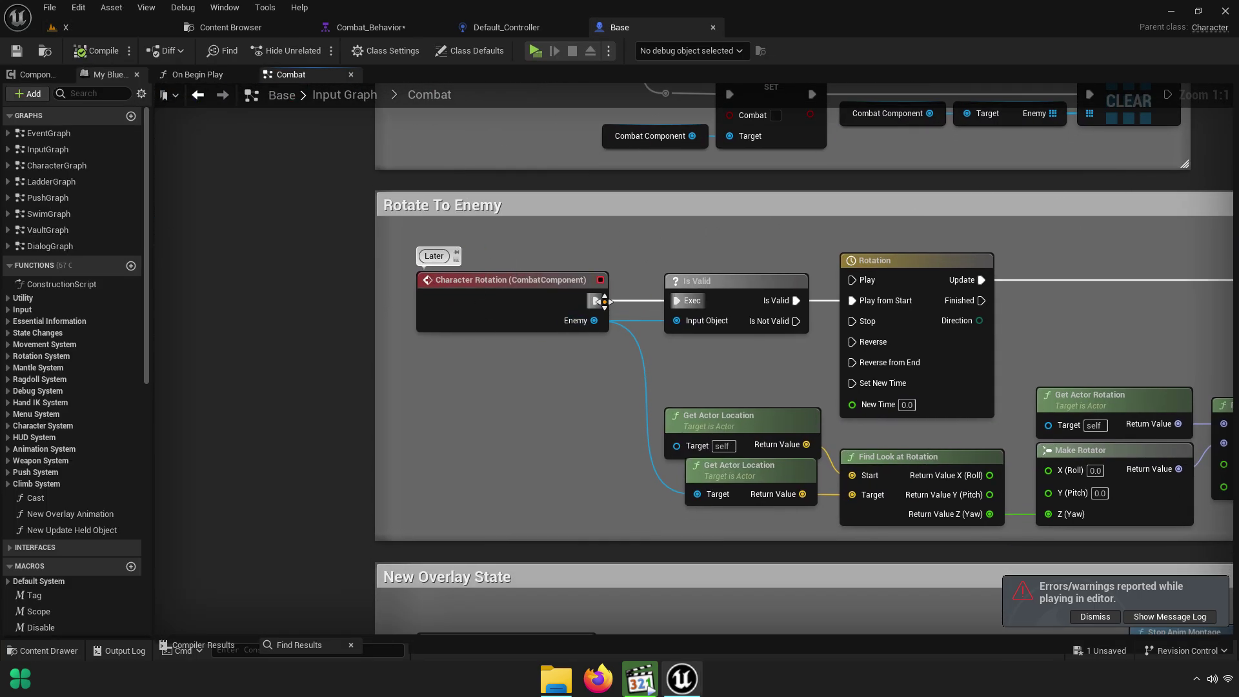
{"action": "scroll", "coordinate": [631, 277], "scroll_direction": "up", "scroll_amount": 2}
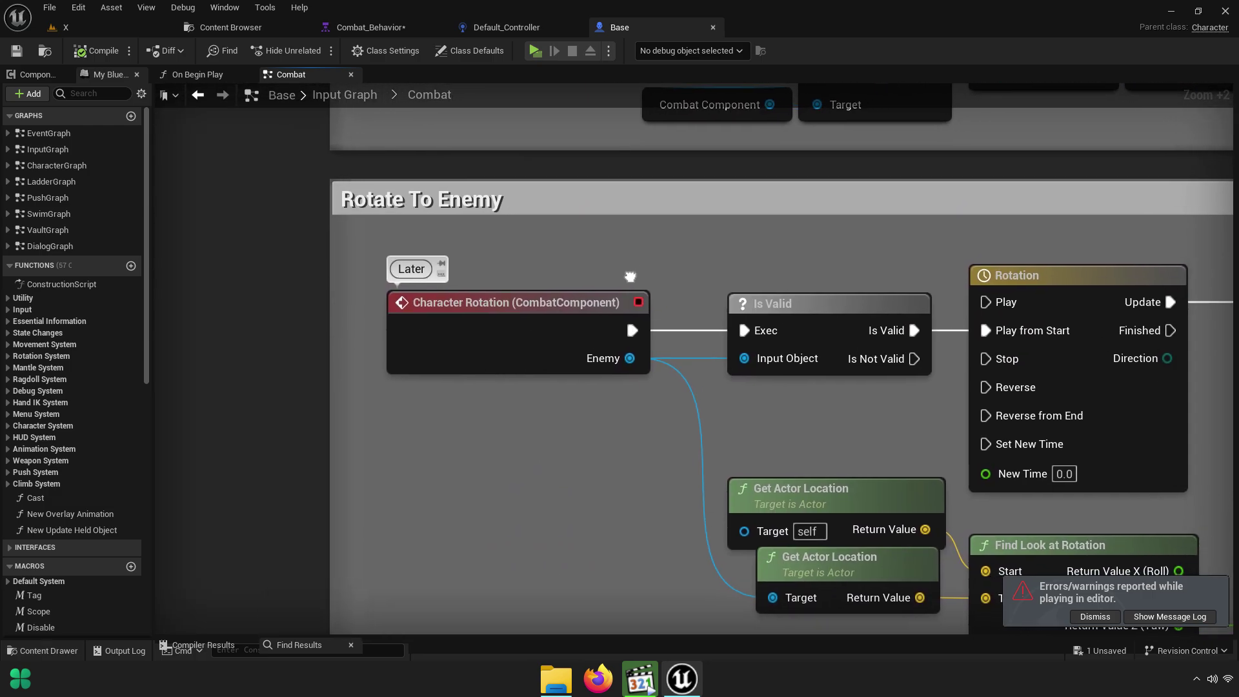
{"action": "right_click_drag", "start_coordinate": [630, 278], "coordinate": [365, 240]}
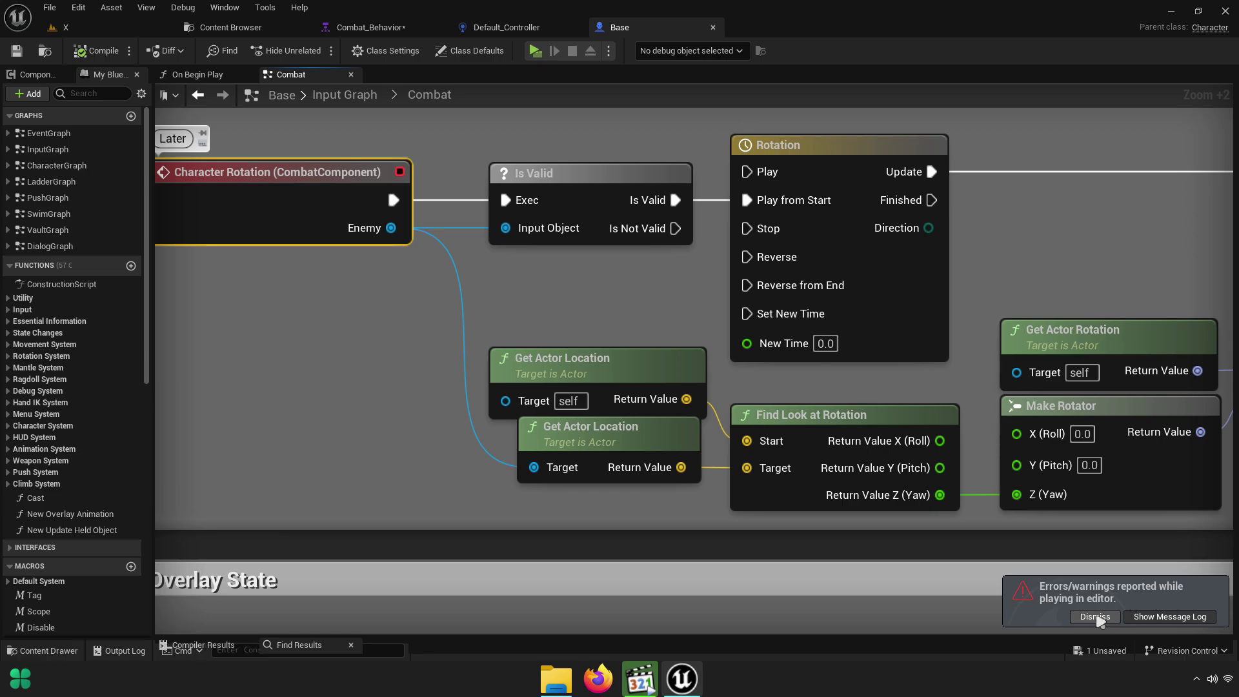
Dismiss the errors notification and reset Combat_State's Overlay State to Default in Combat_Behavior
{"action": "left_click", "coordinate": [1096, 617]}
{"action": "scroll", "coordinate": [952, 413], "scroll_direction": "down", "scroll_amount": 4}
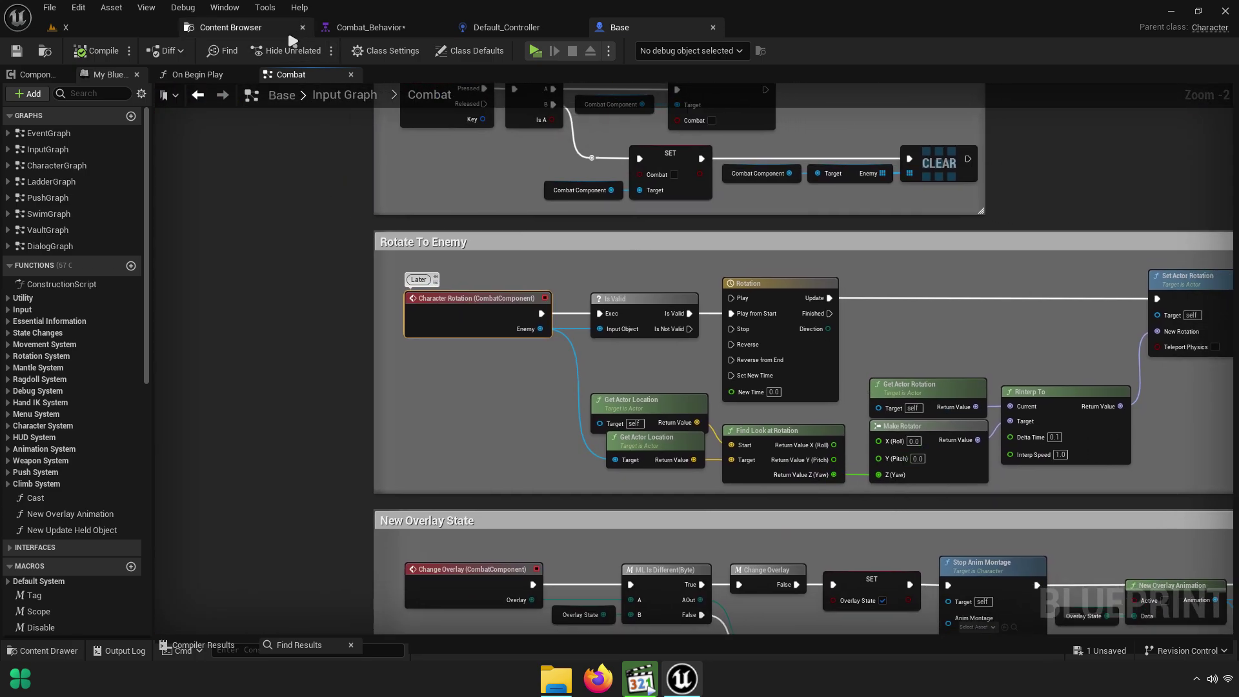
{"action": "left_click", "coordinate": [291, 36]}
{"action": "left_click", "coordinate": [366, 33]}
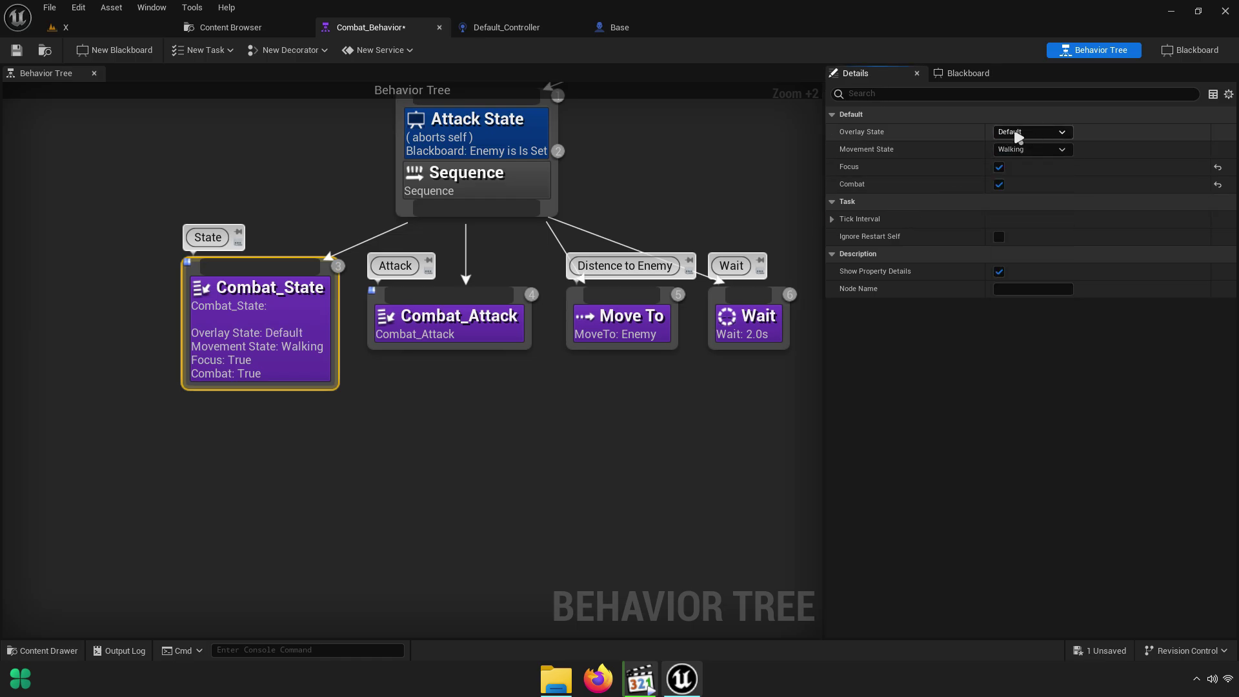
Run a brief playtest, then inspect the Move To node's settings in Combat_Behavior
{"action": "left_click", "coordinate": [65, 27]}
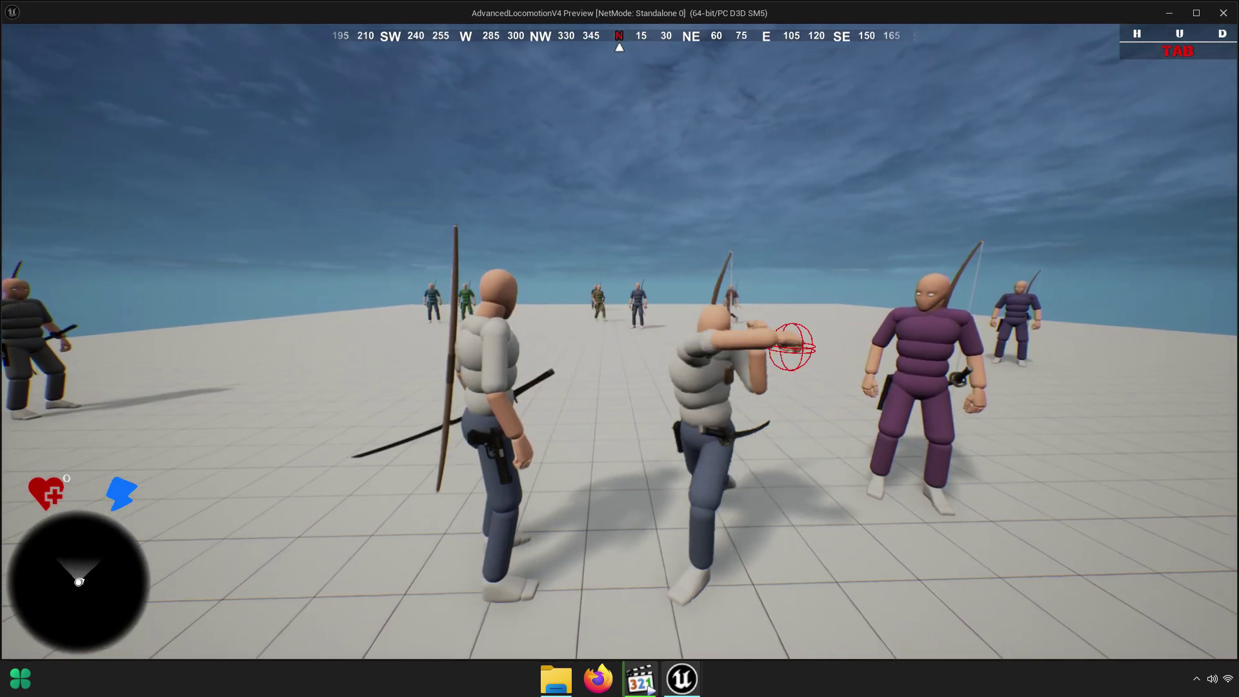
{"action": "key", "text": "Escape"}
{"action": "left_click", "coordinate": [333, 31]}
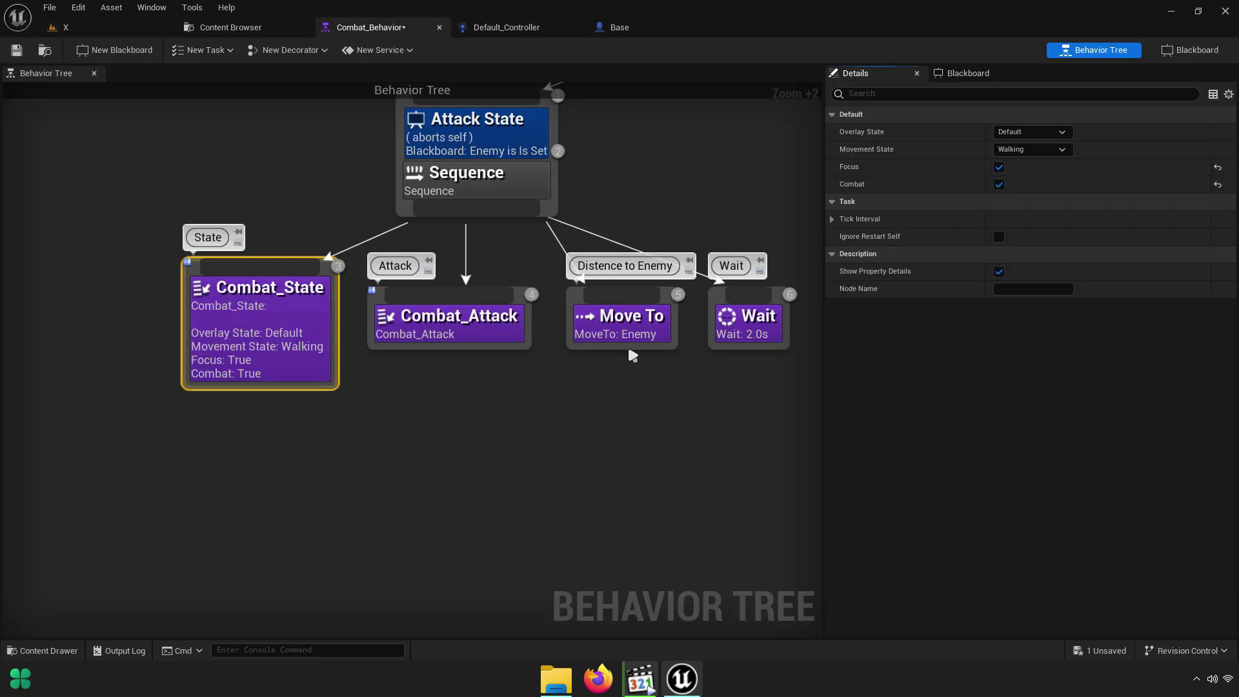
{"action": "left_click", "coordinate": [654, 314]}
{"action": "right_click_drag", "start_coordinate": [603, 272], "coordinate": [474, 269]}
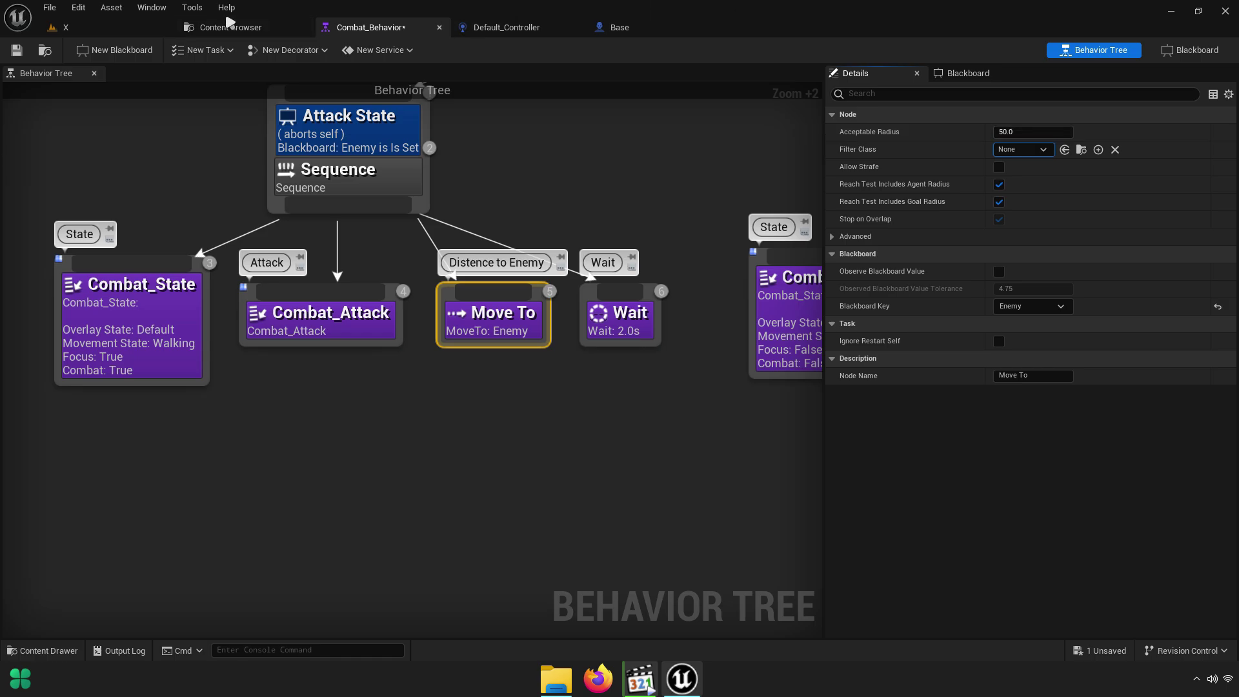
Playtest running the player toward the enemies to watch them chase and brawl under Default overlay
{"action": "left_click", "coordinate": [65, 27]}
{"action": "left_click", "coordinate": [314, 51]}
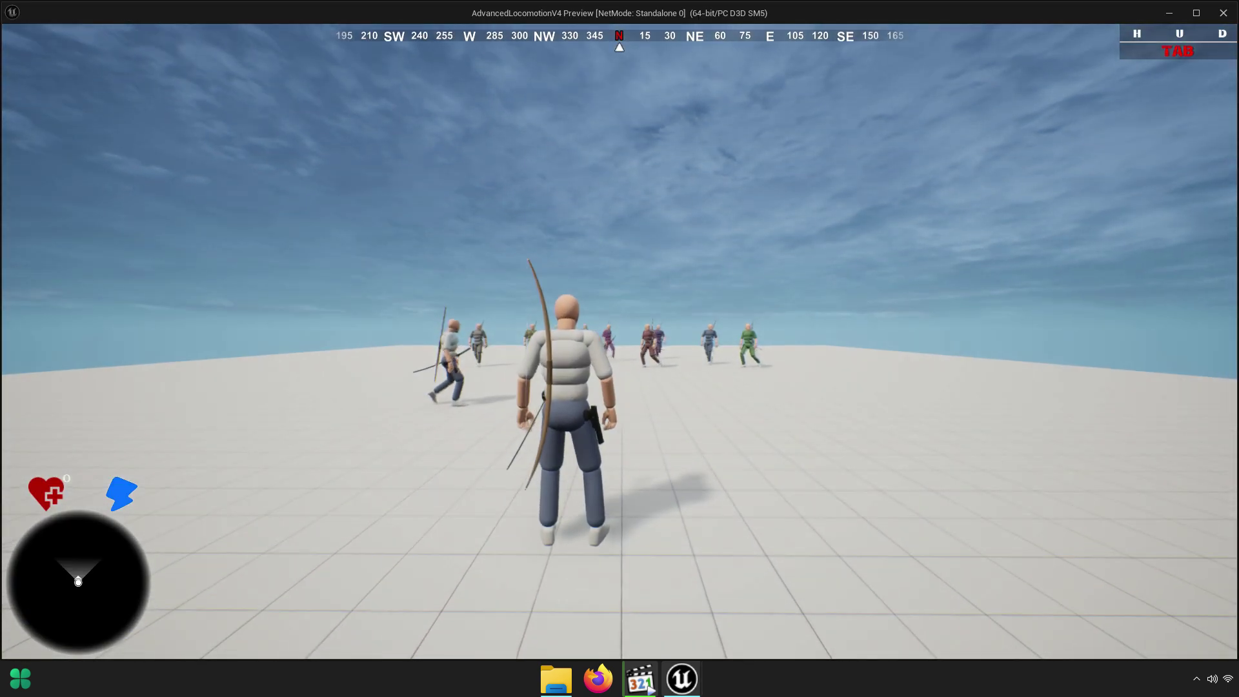
{"action": "key", "text": "w"}
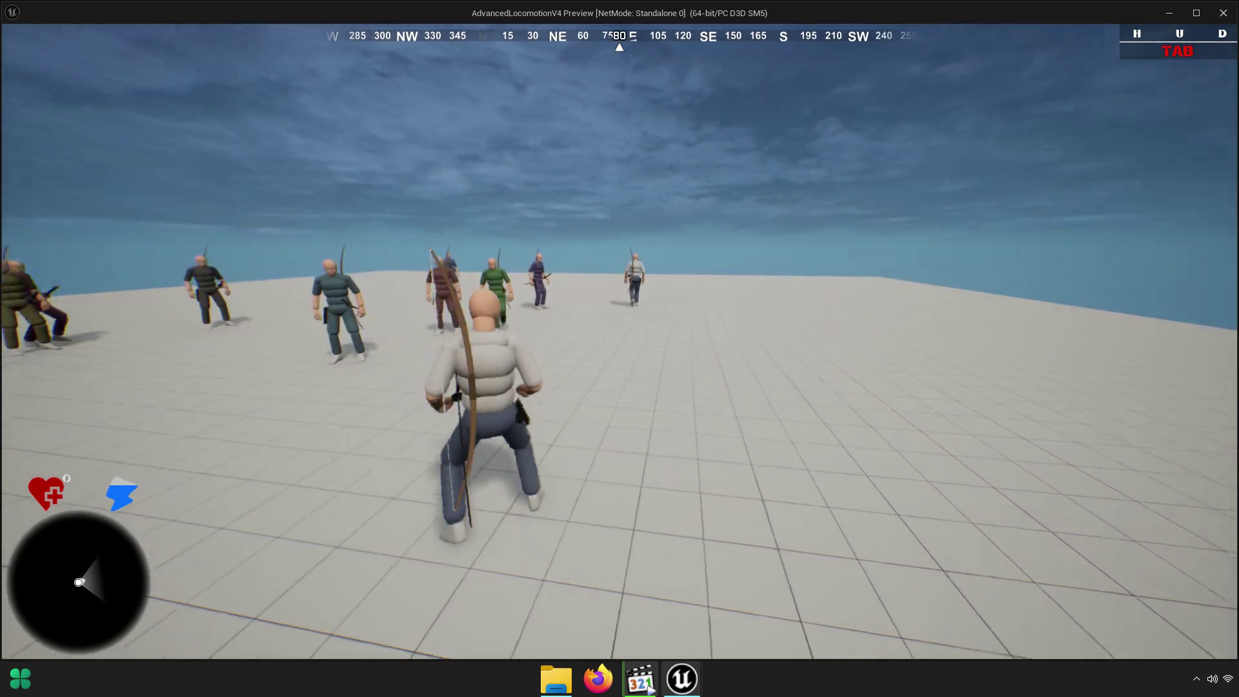
{"action": "key", "text": "w"}
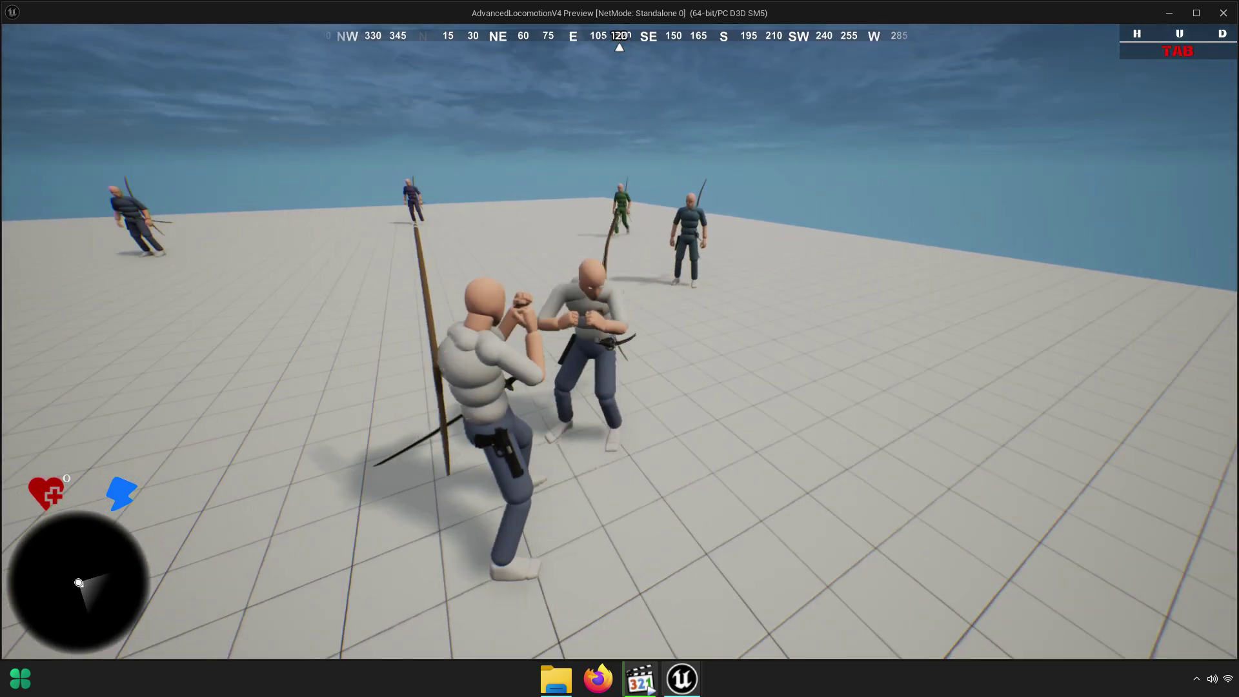
{"action": "key", "text": "Escape"}
{"action": "left_click_drag", "start_coordinate": [659, 229], "coordinate": [645, 193]}
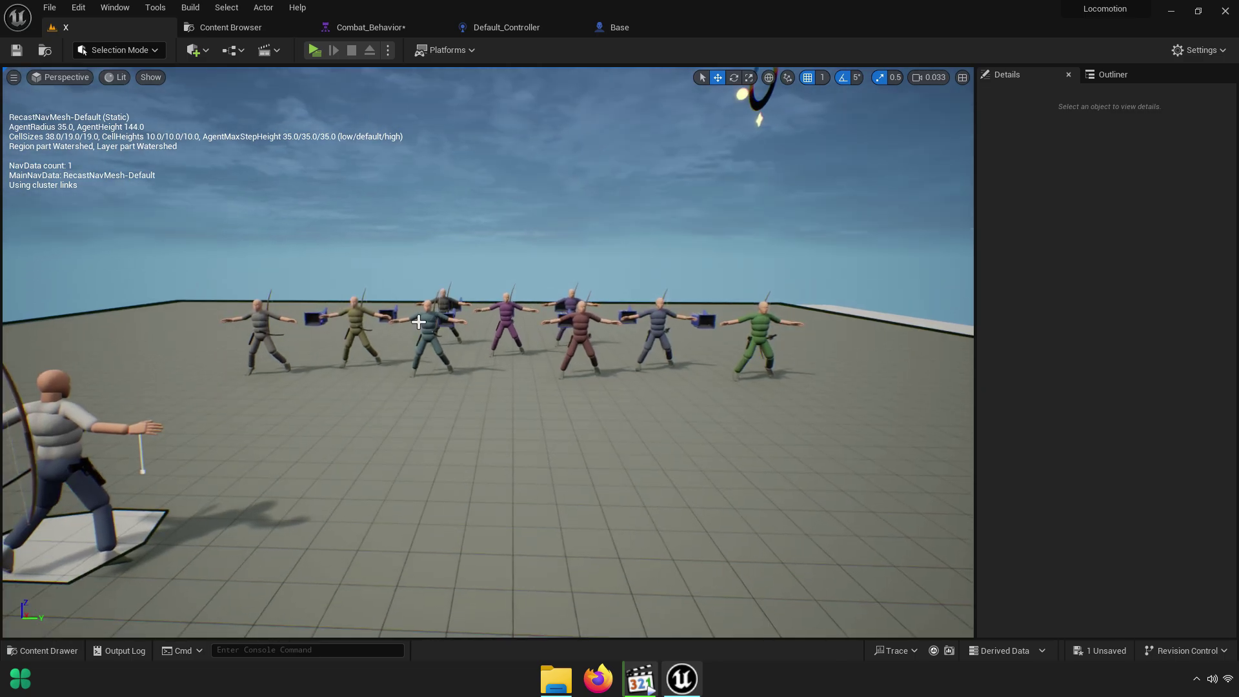
Select the patrolling Combat_Base4 enemy, then playtest fighting it with the player's Sword overlay
{"action": "left_click", "coordinate": [422, 341]}
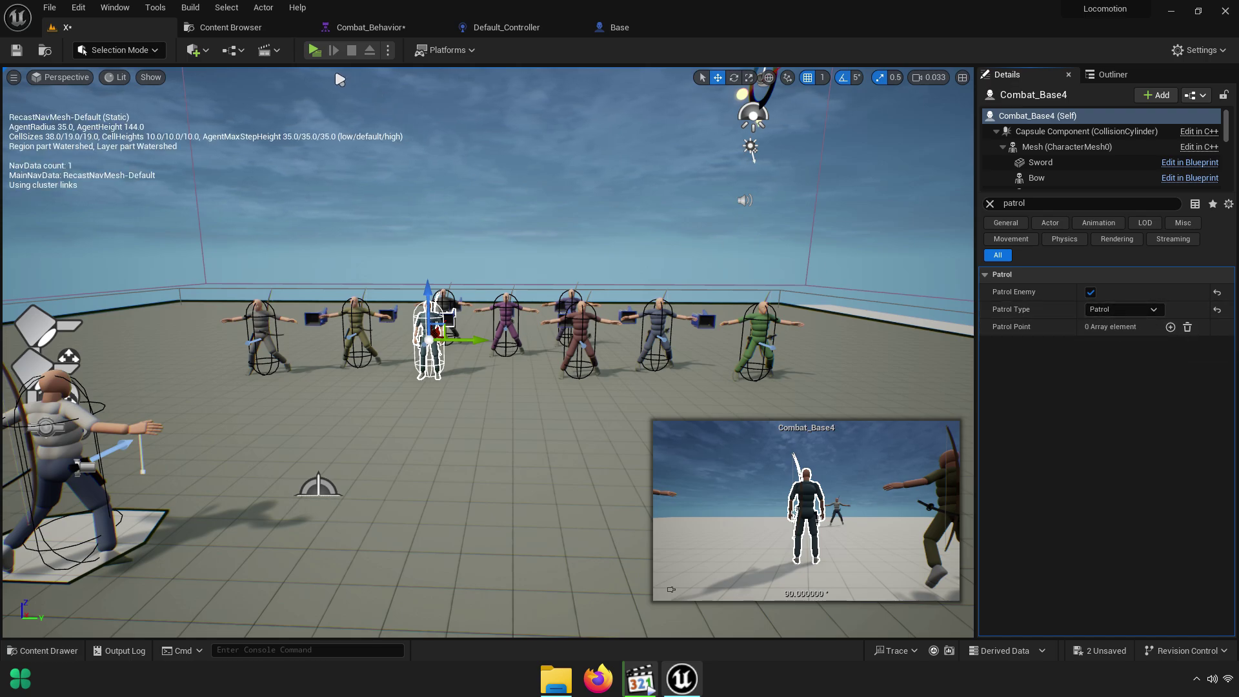
{"action": "left_click", "coordinate": [314, 50]}
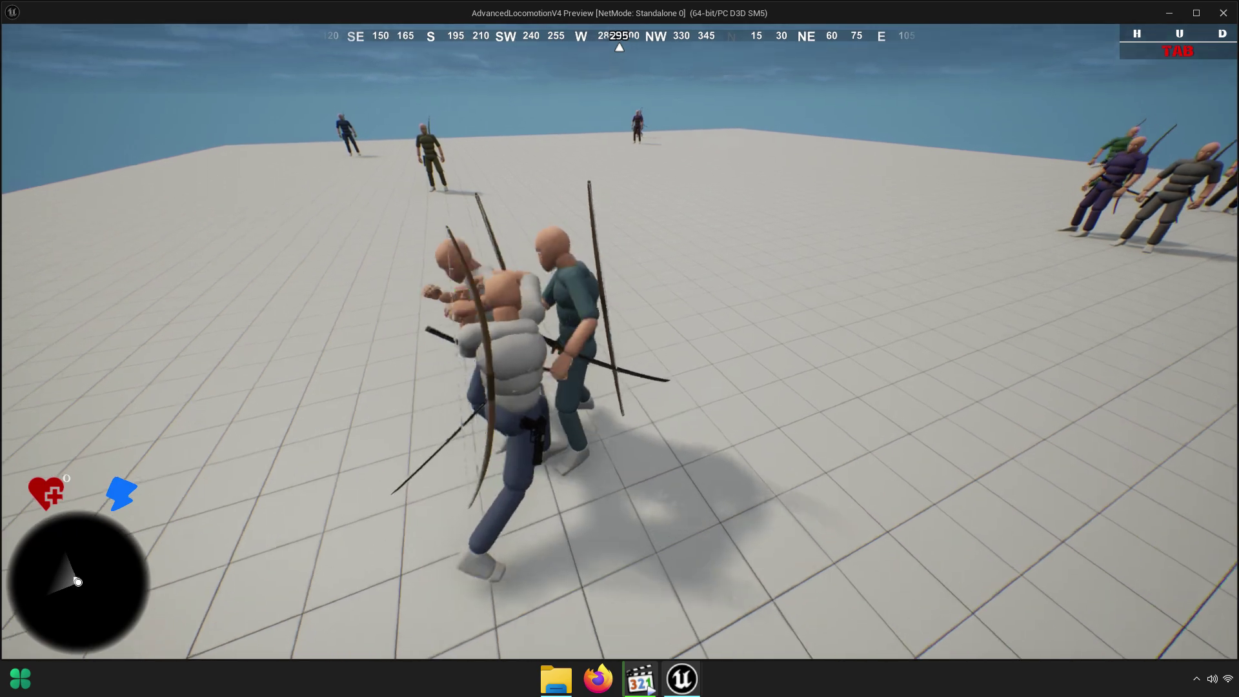
{"action": "scroll", "coordinate": [655, 452], "scroll_direction": "up", "scroll_amount": 1}
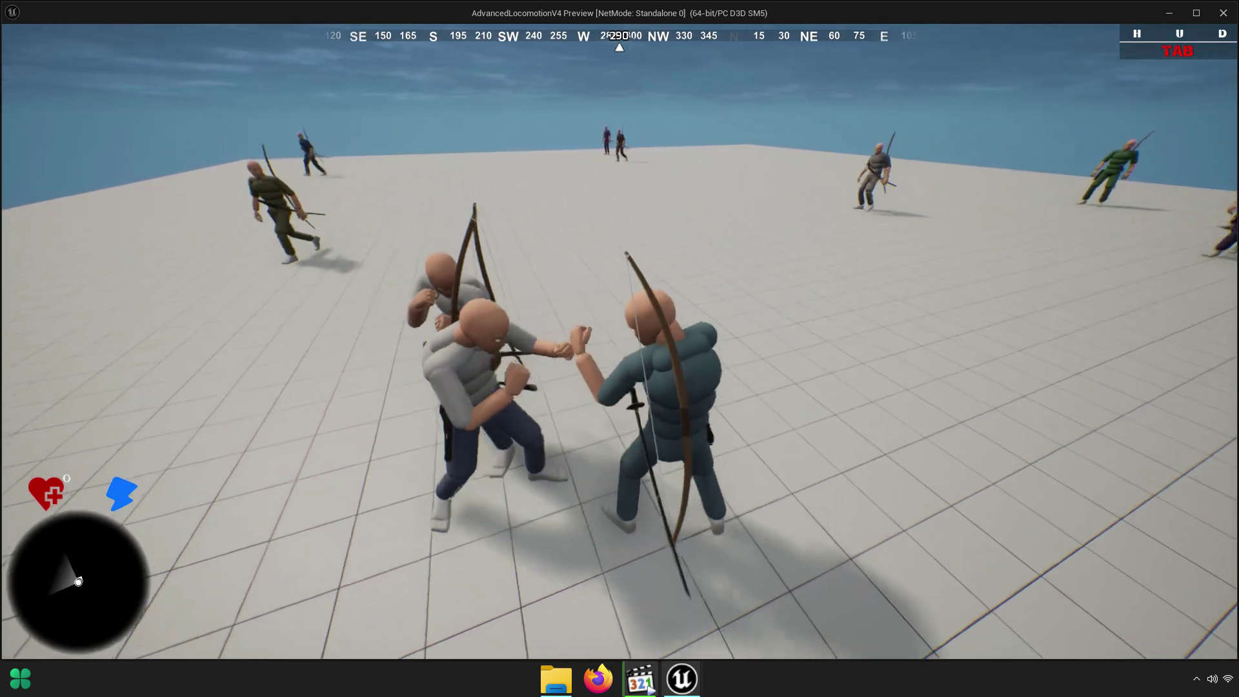
{"action": "key", "text": "q"}
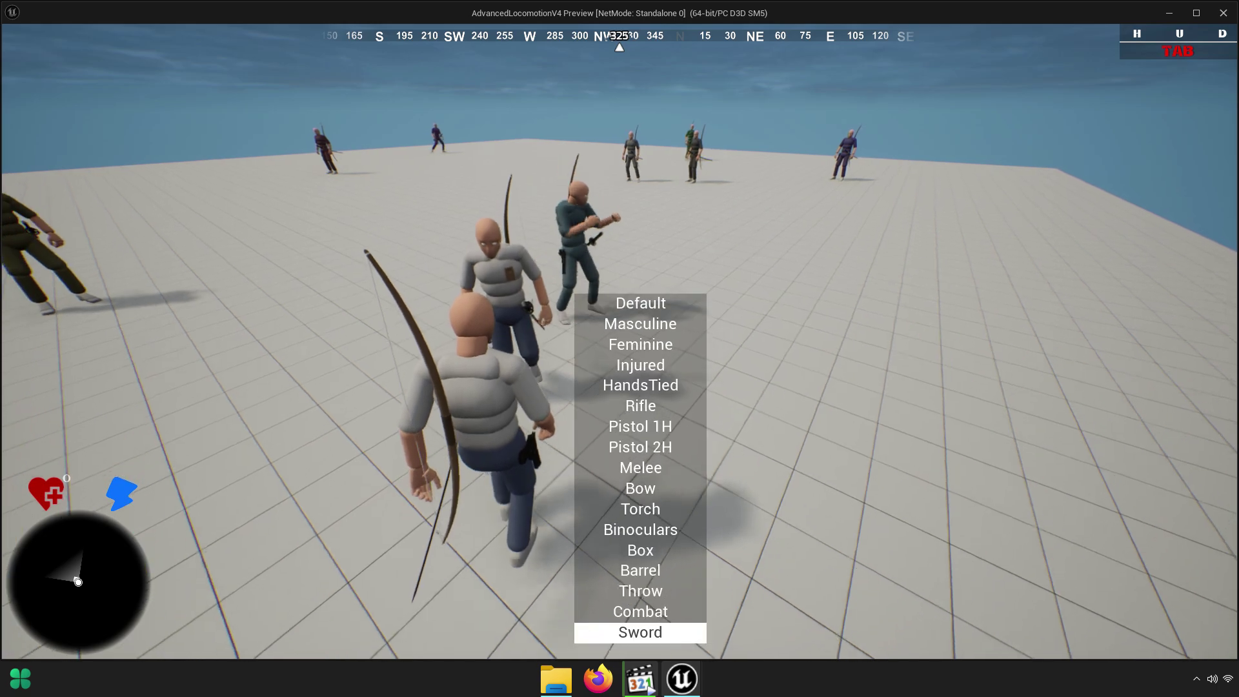
{"action": "key", "text": "s"}
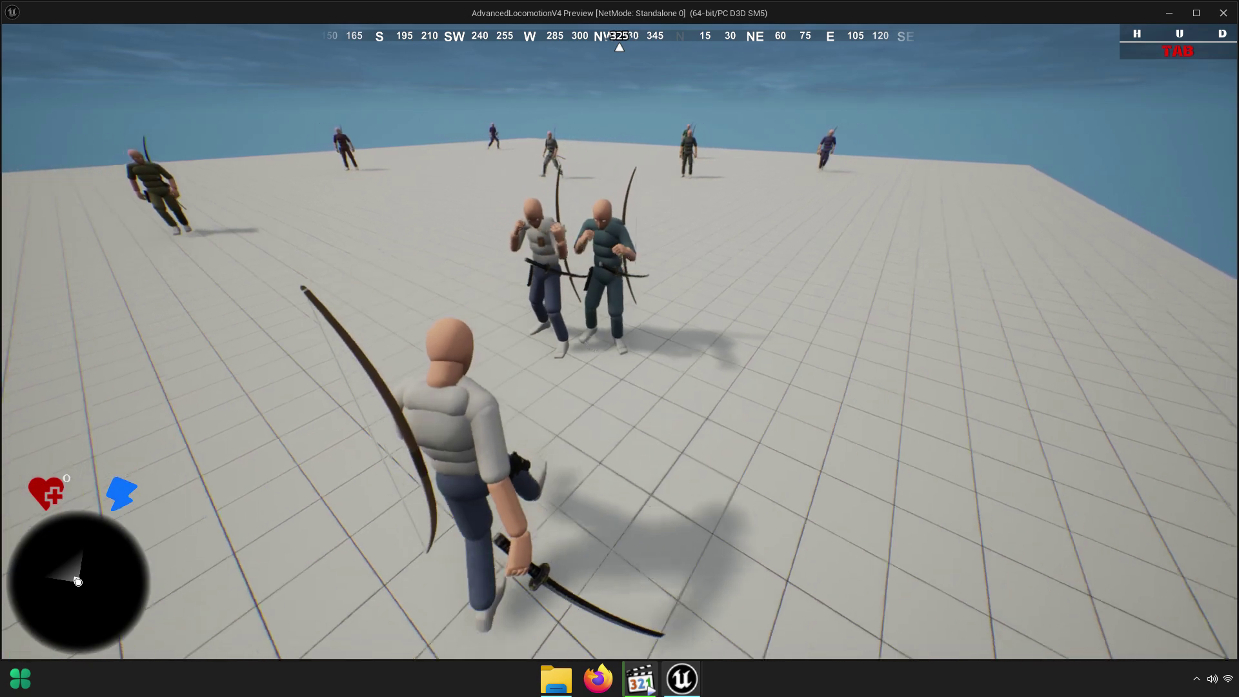
{"action": "key", "text": "w"}
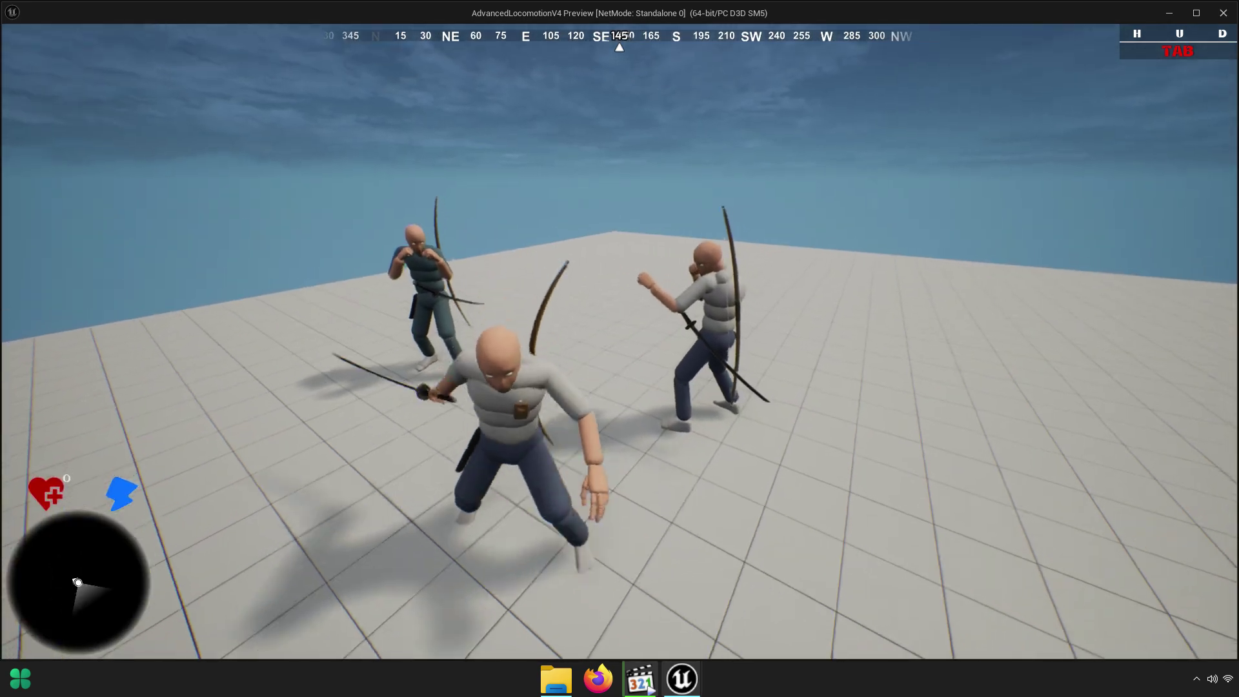
{"action": "key", "text": "Escape"}
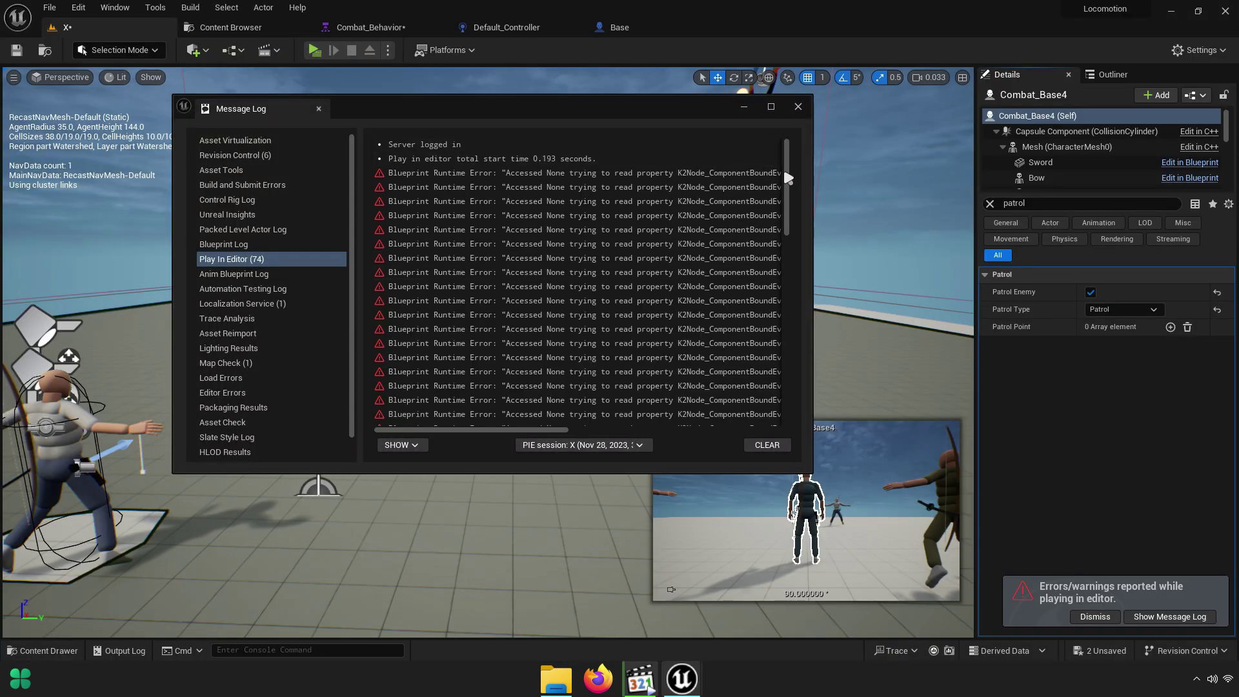
Follow the Message Log error links to the Base blueprint's failing Rotate To Enemy node
{"action": "left_click_drag", "start_coordinate": [786, 179], "coordinate": [783, 383]}
{"action": "left_click_drag", "start_coordinate": [527, 429], "coordinate": [850, 420]}
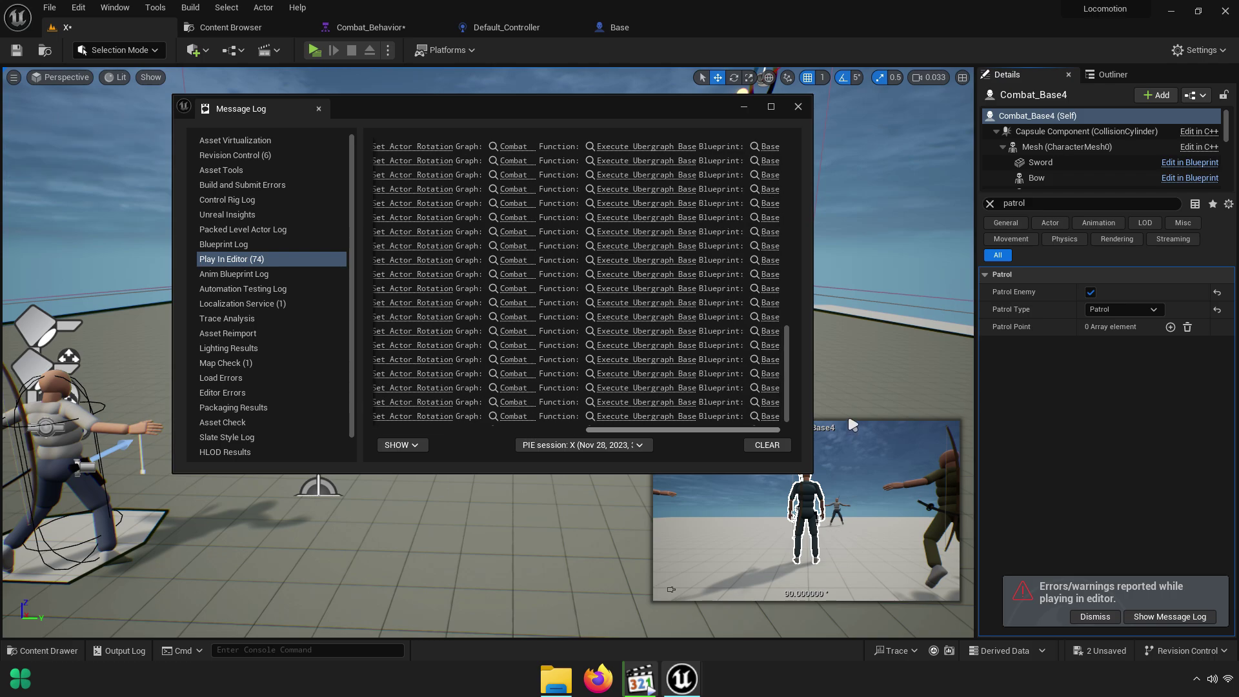
{"action": "left_click", "coordinate": [643, 155]}
{"action": "left_click", "coordinate": [513, 160]}
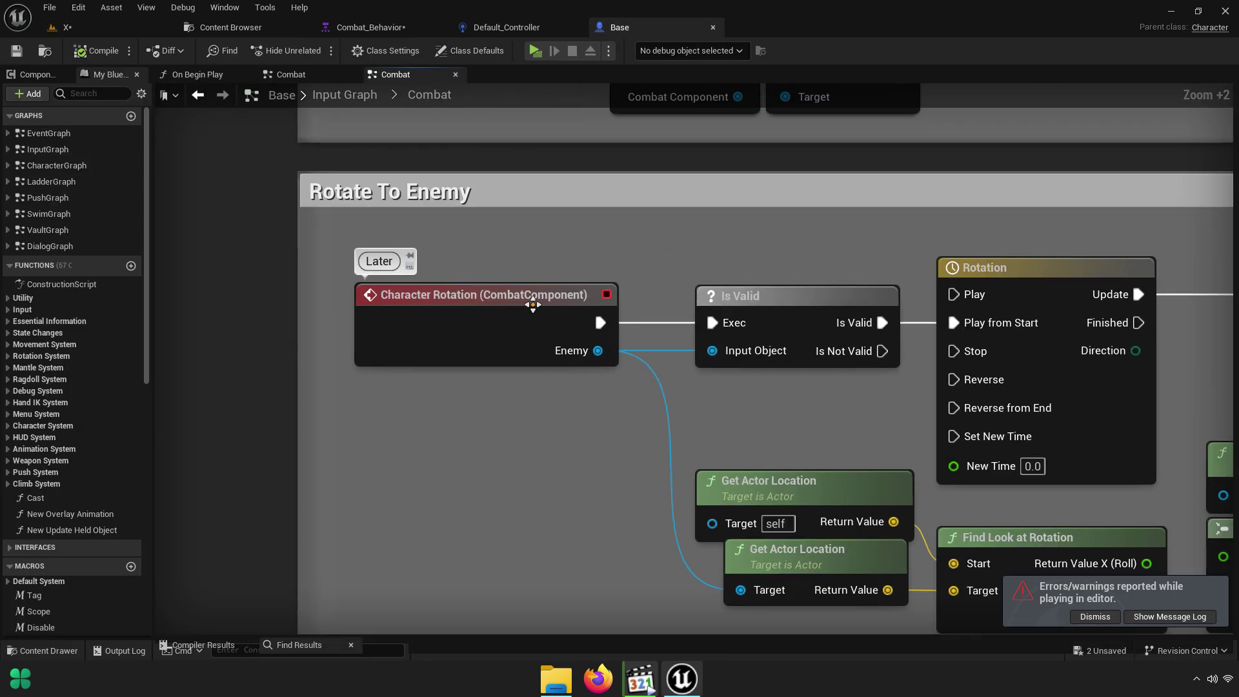
{"action": "left_click", "coordinate": [388, 28]}
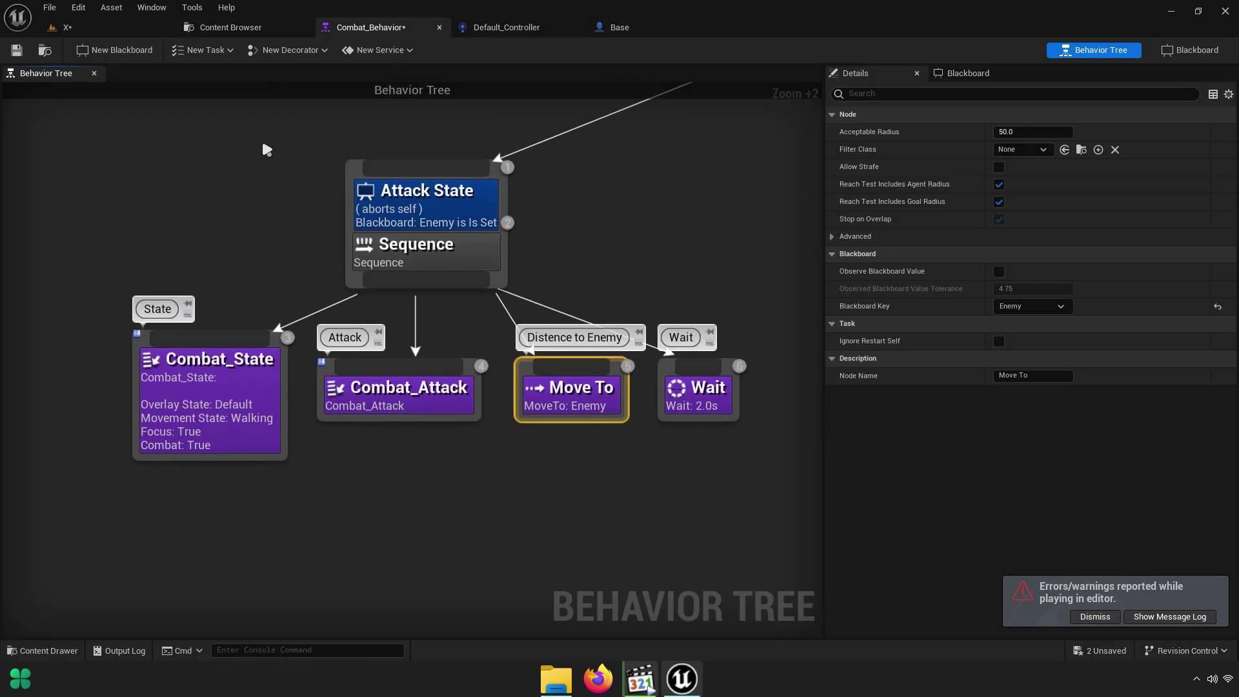
{"action": "left_click", "coordinate": [116, 29]}
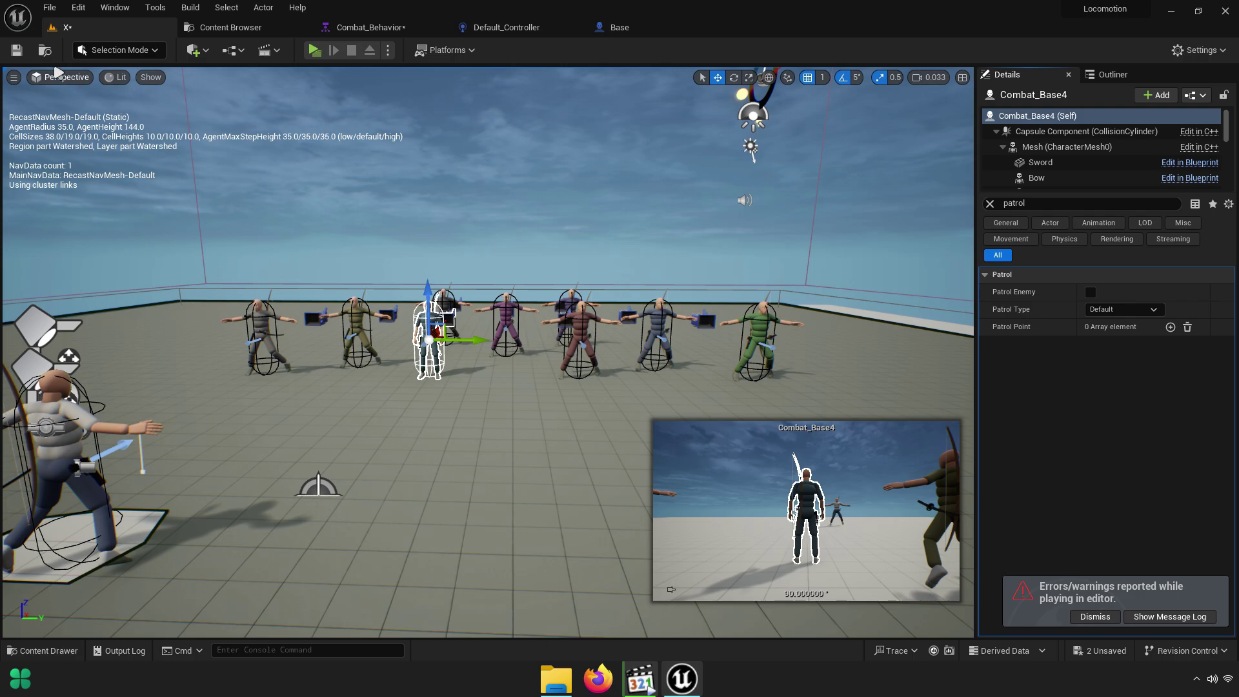
Save the level, set the Locomotion archer's Patrol Type to Default, and start a playtest
{"action": "left_click", "coordinate": [15, 53]}
{"action": "left_click_drag", "start_coordinate": [613, 224], "coordinate": [413, 303]}
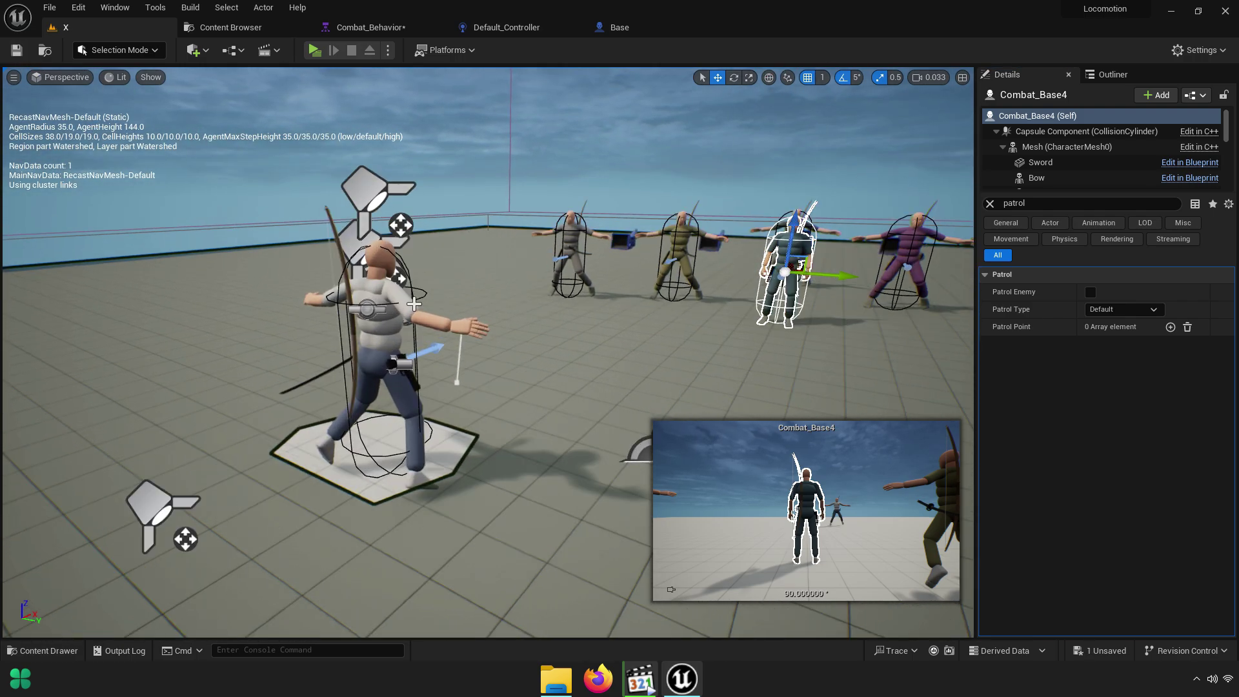
{"action": "left_click", "coordinate": [381, 271]}
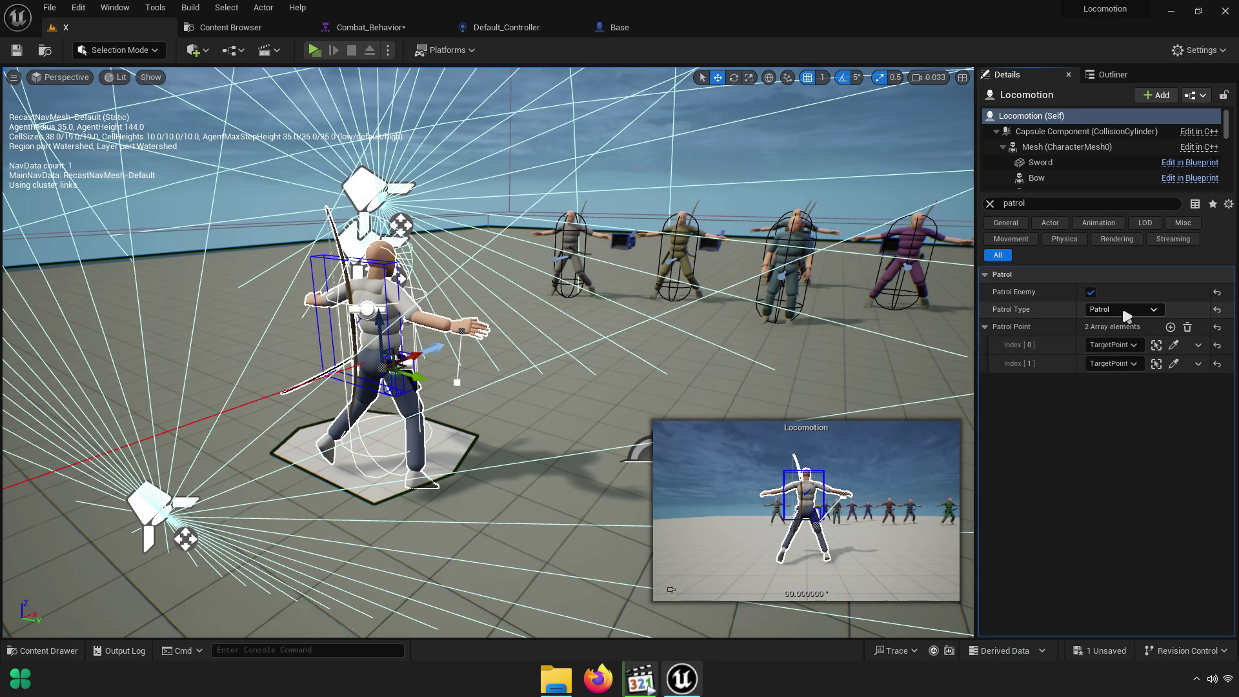
{"action": "left_click", "coordinate": [1117, 322]}
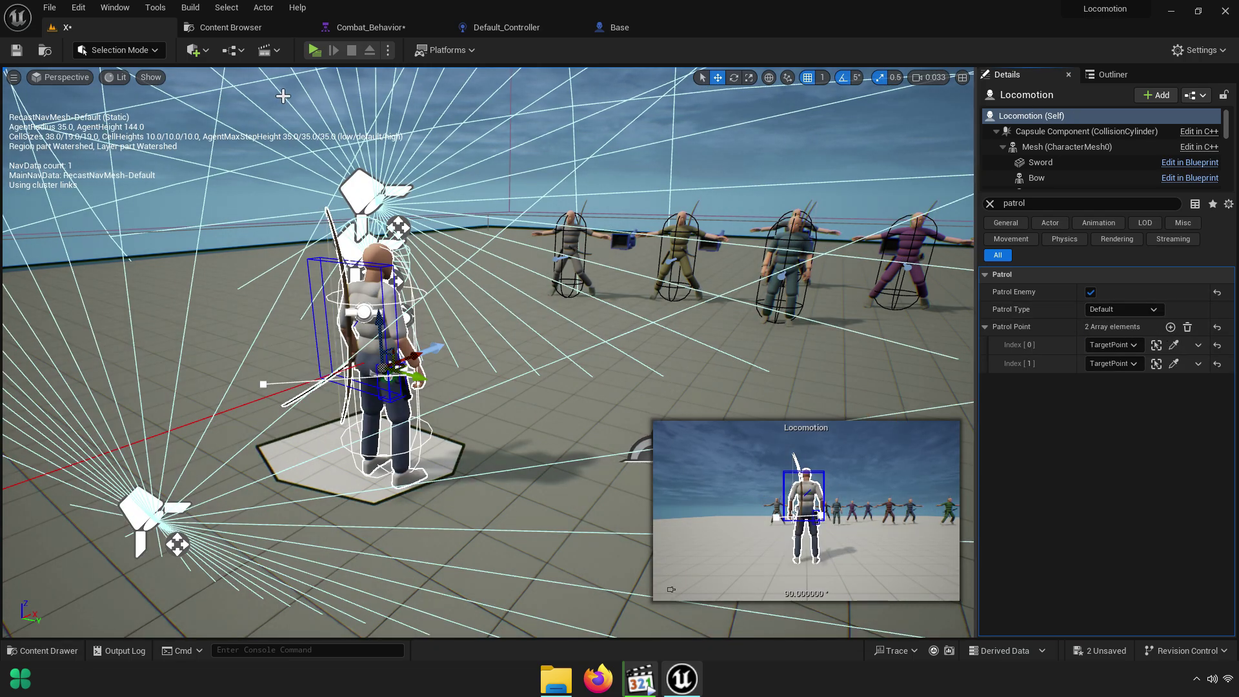
{"action": "left_click", "coordinate": [320, 46]}
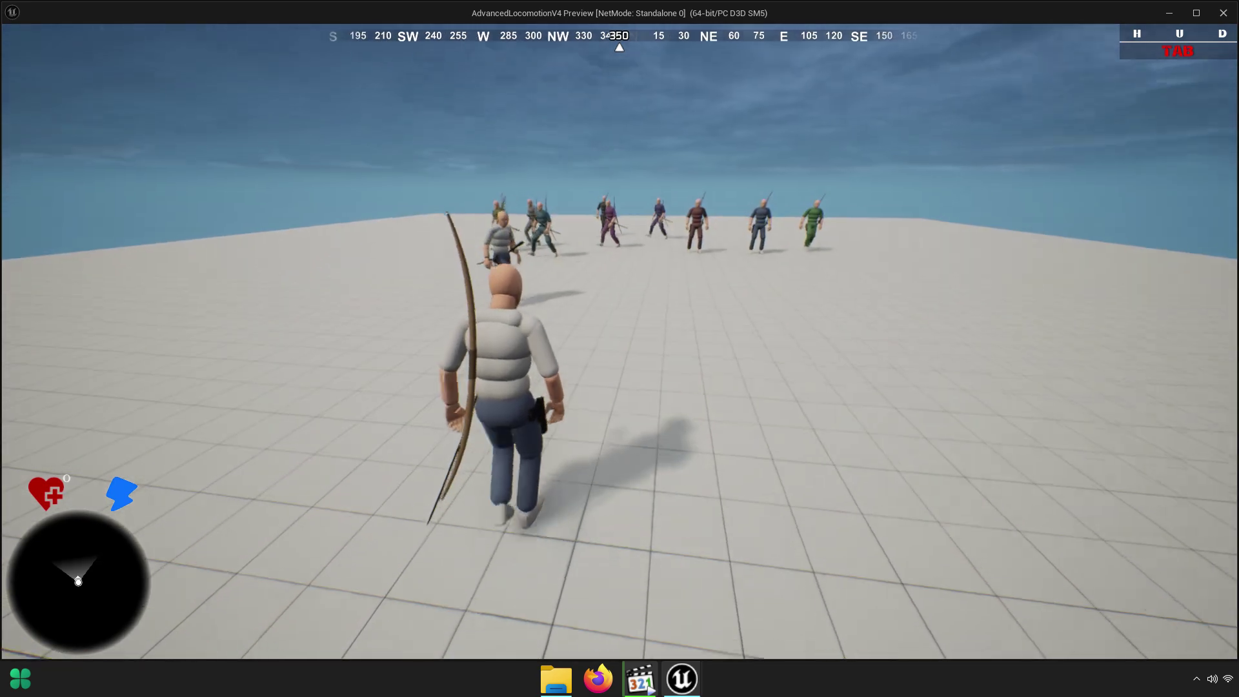
End the playtest, set Patrol Type back to Patrol, and save all assets
{"action": "key", "text": "w"}
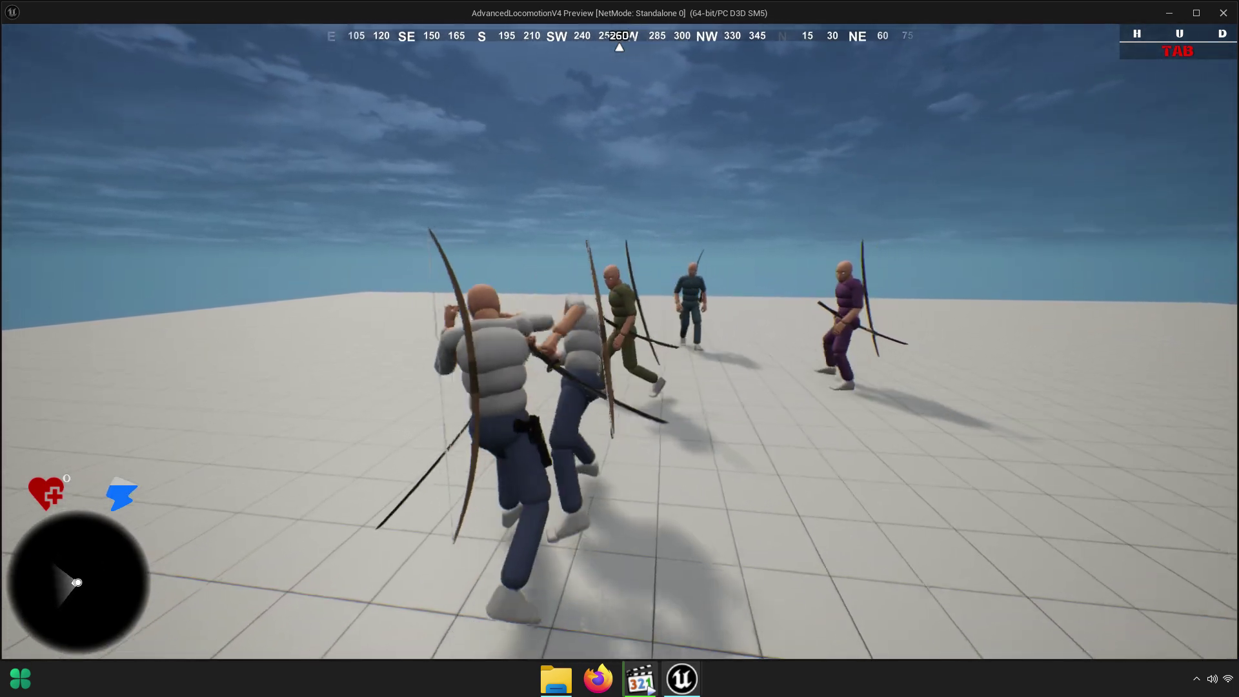
{"action": "key", "text": "Escape"}
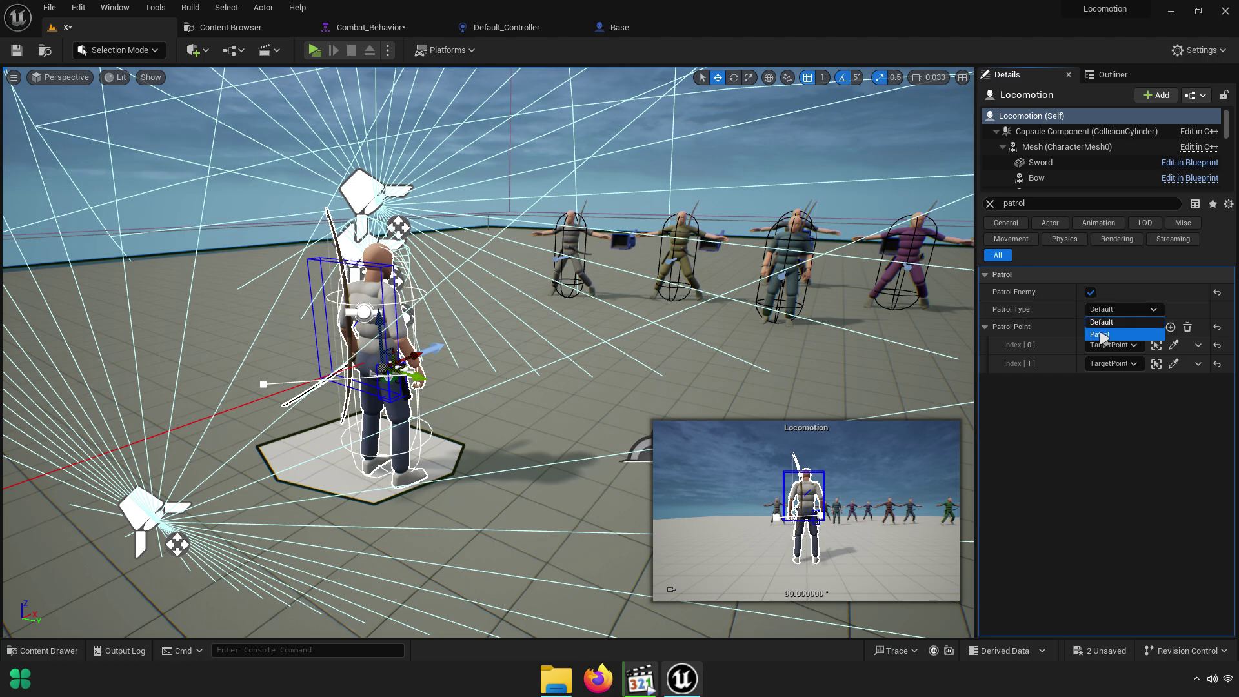
{"action": "left_click", "coordinate": [1104, 335]}
{"action": "left_click", "coordinate": [227, 27]}
{"action": "key", "text": "ctrl+s"}
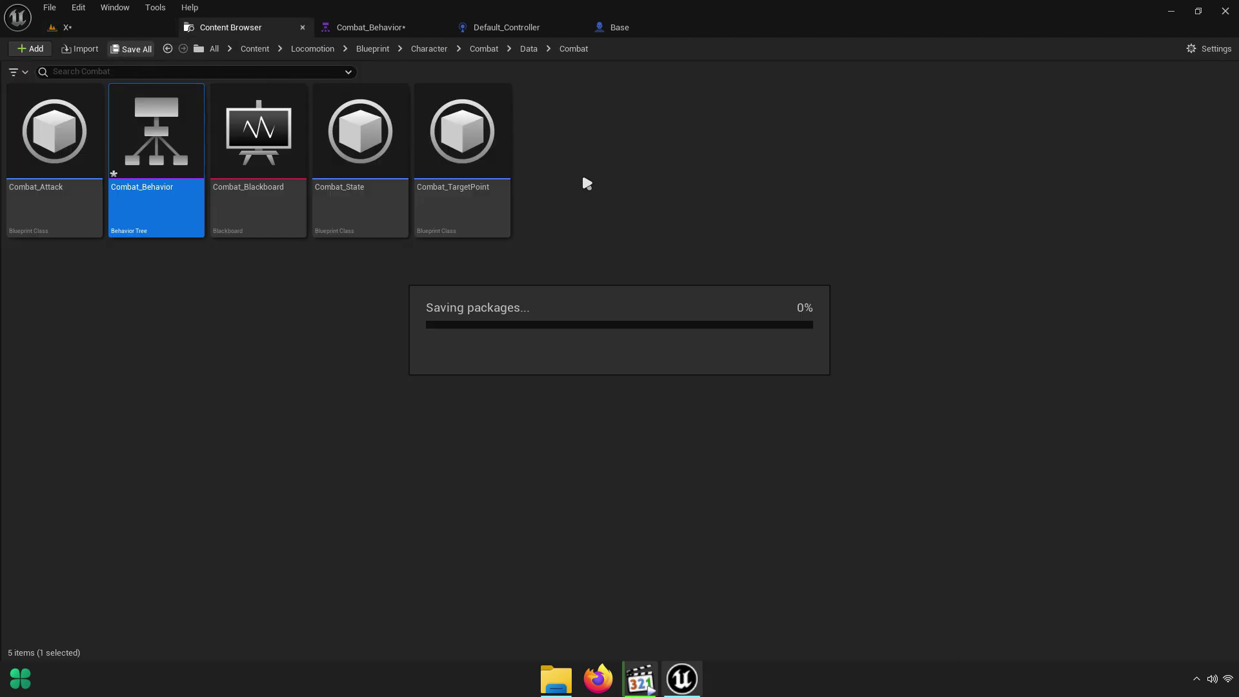
Playtest the level again, then show the Combat folder's five assets in the Content Browser
{"action": "left_click", "coordinate": [149, 31]}
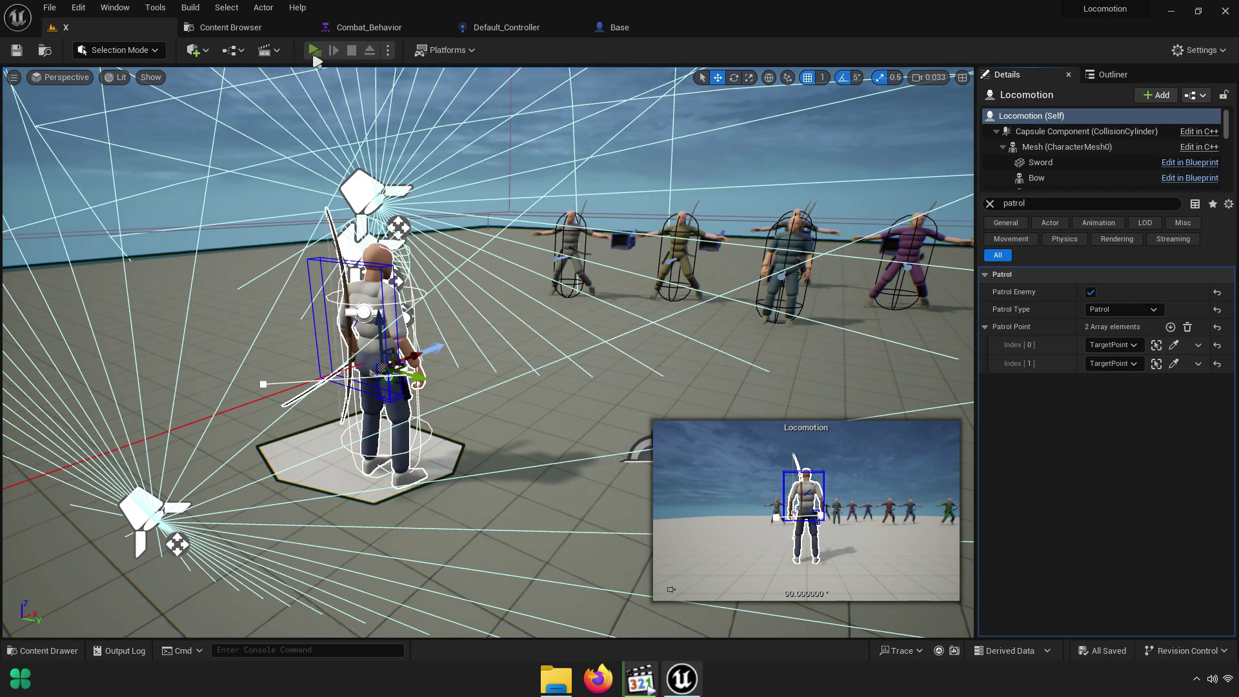
{"action": "left_click", "coordinate": [314, 56]}
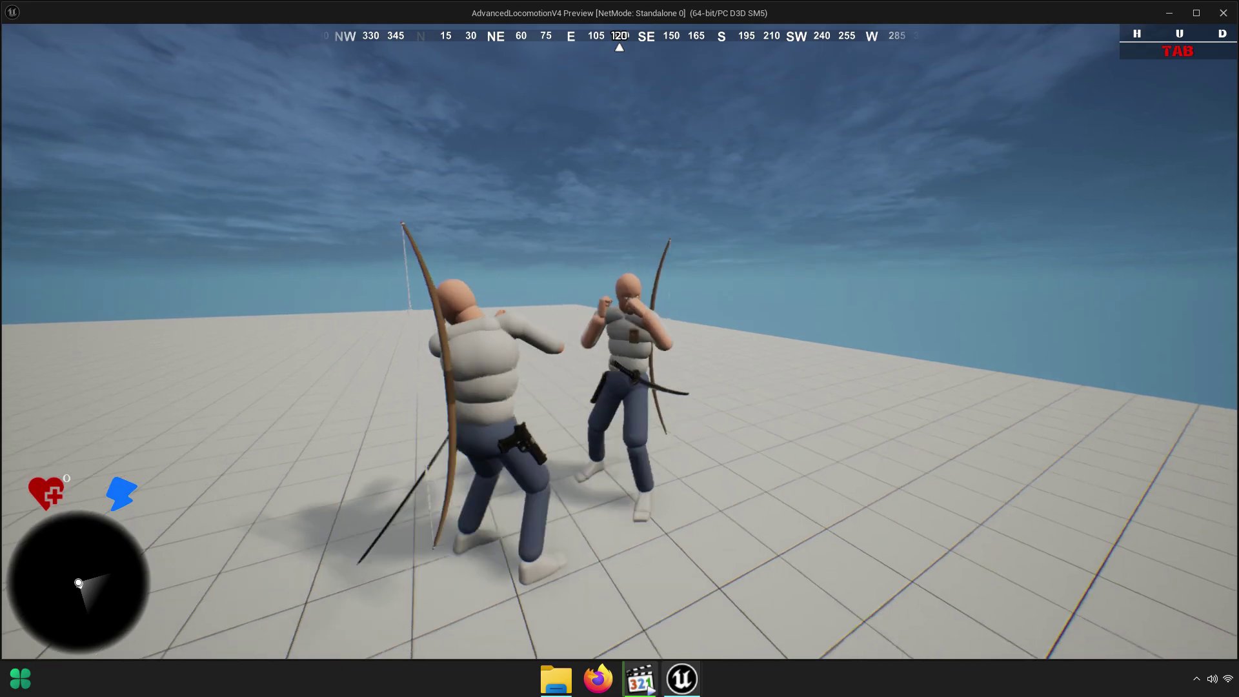
{"action": "key", "text": "Escape"}
{"action": "left_click", "coordinate": [211, 32]}
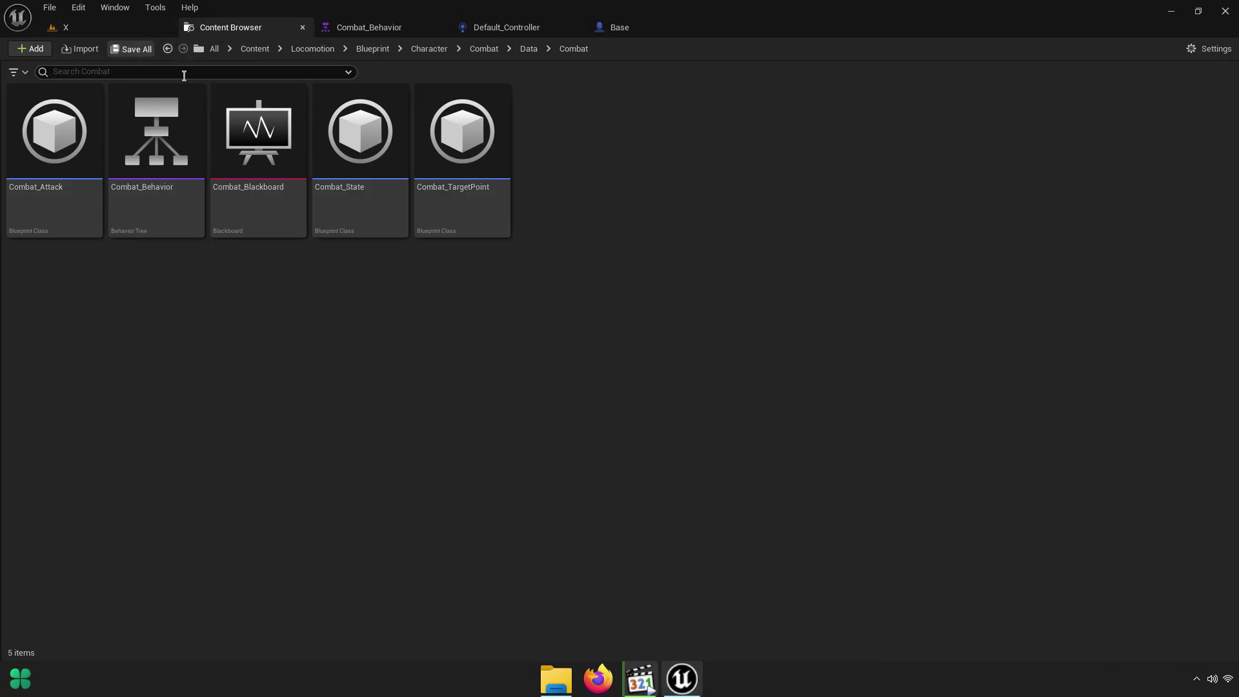